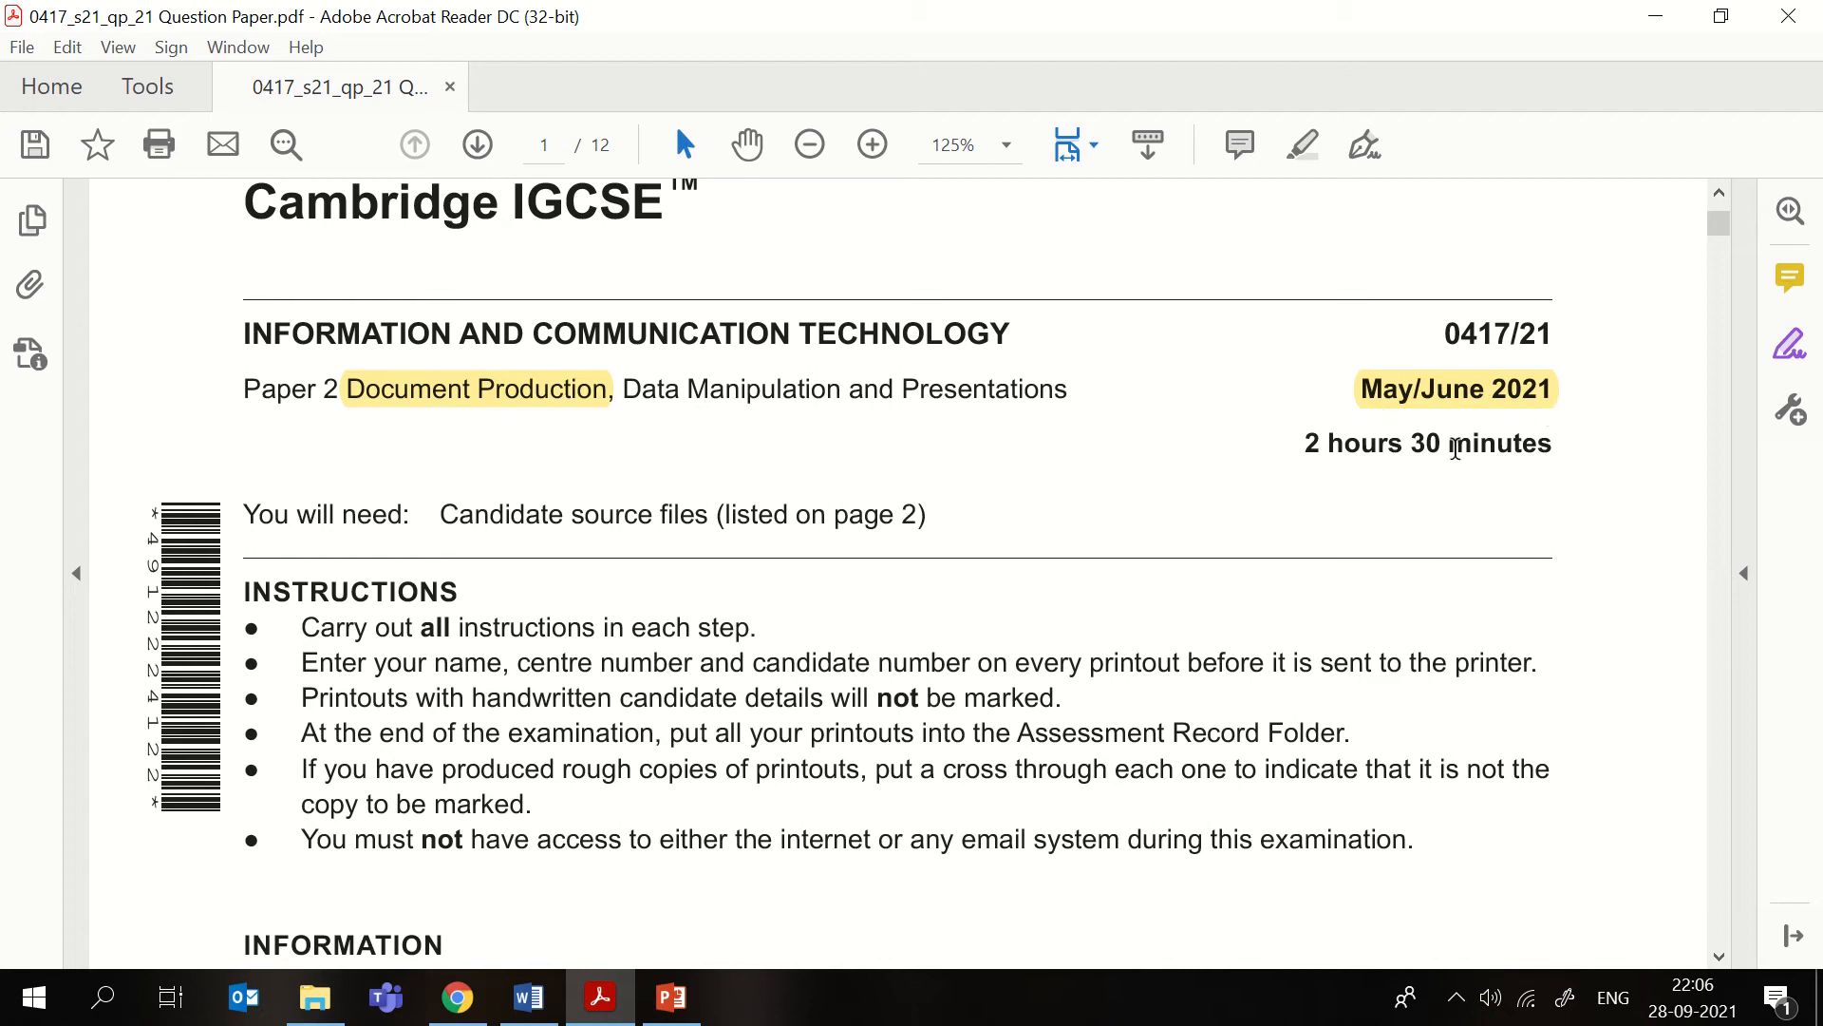
- Review the question paper's supplied source file list, the matching files in the assessment folder and the Task 1 – Evidence Document instructions
{"action": "scroll", "coordinate": [958, 575], "scroll_direction": "down", "scroll_amount": 15}
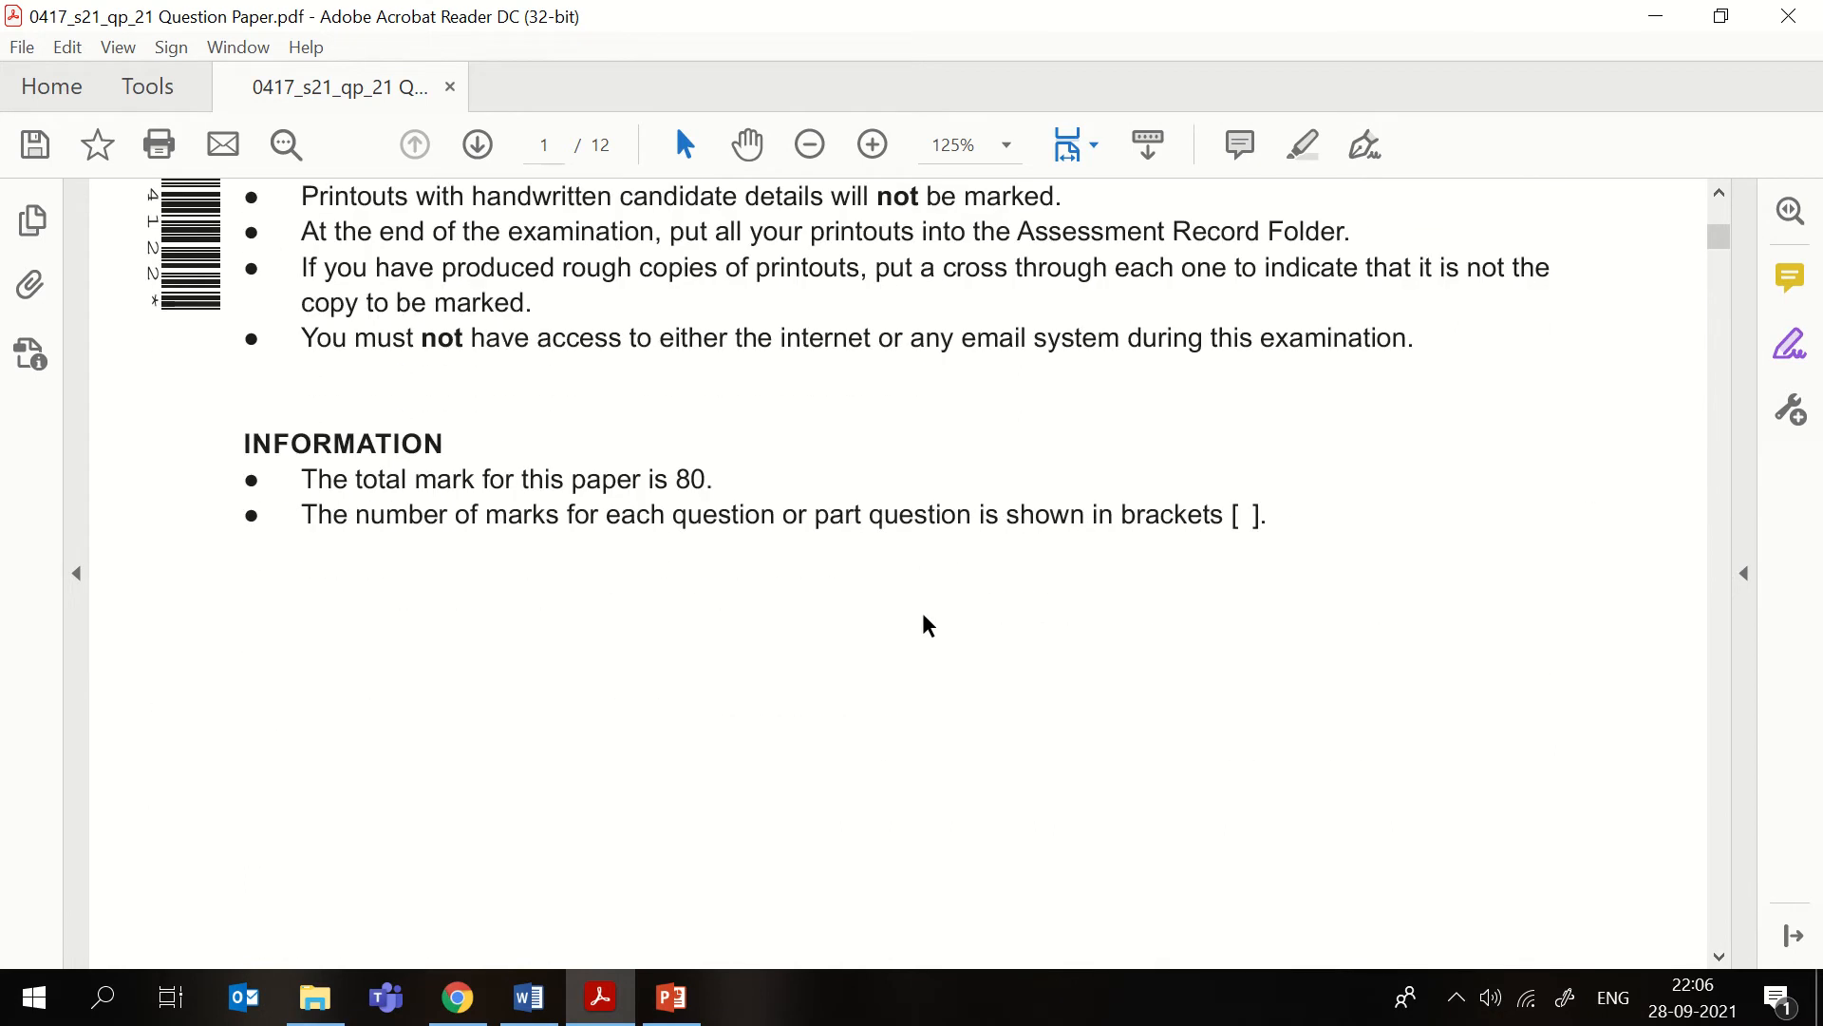
{"action": "scroll", "coordinate": [884, 646], "scroll_direction": "down", "scroll_amount": 5}
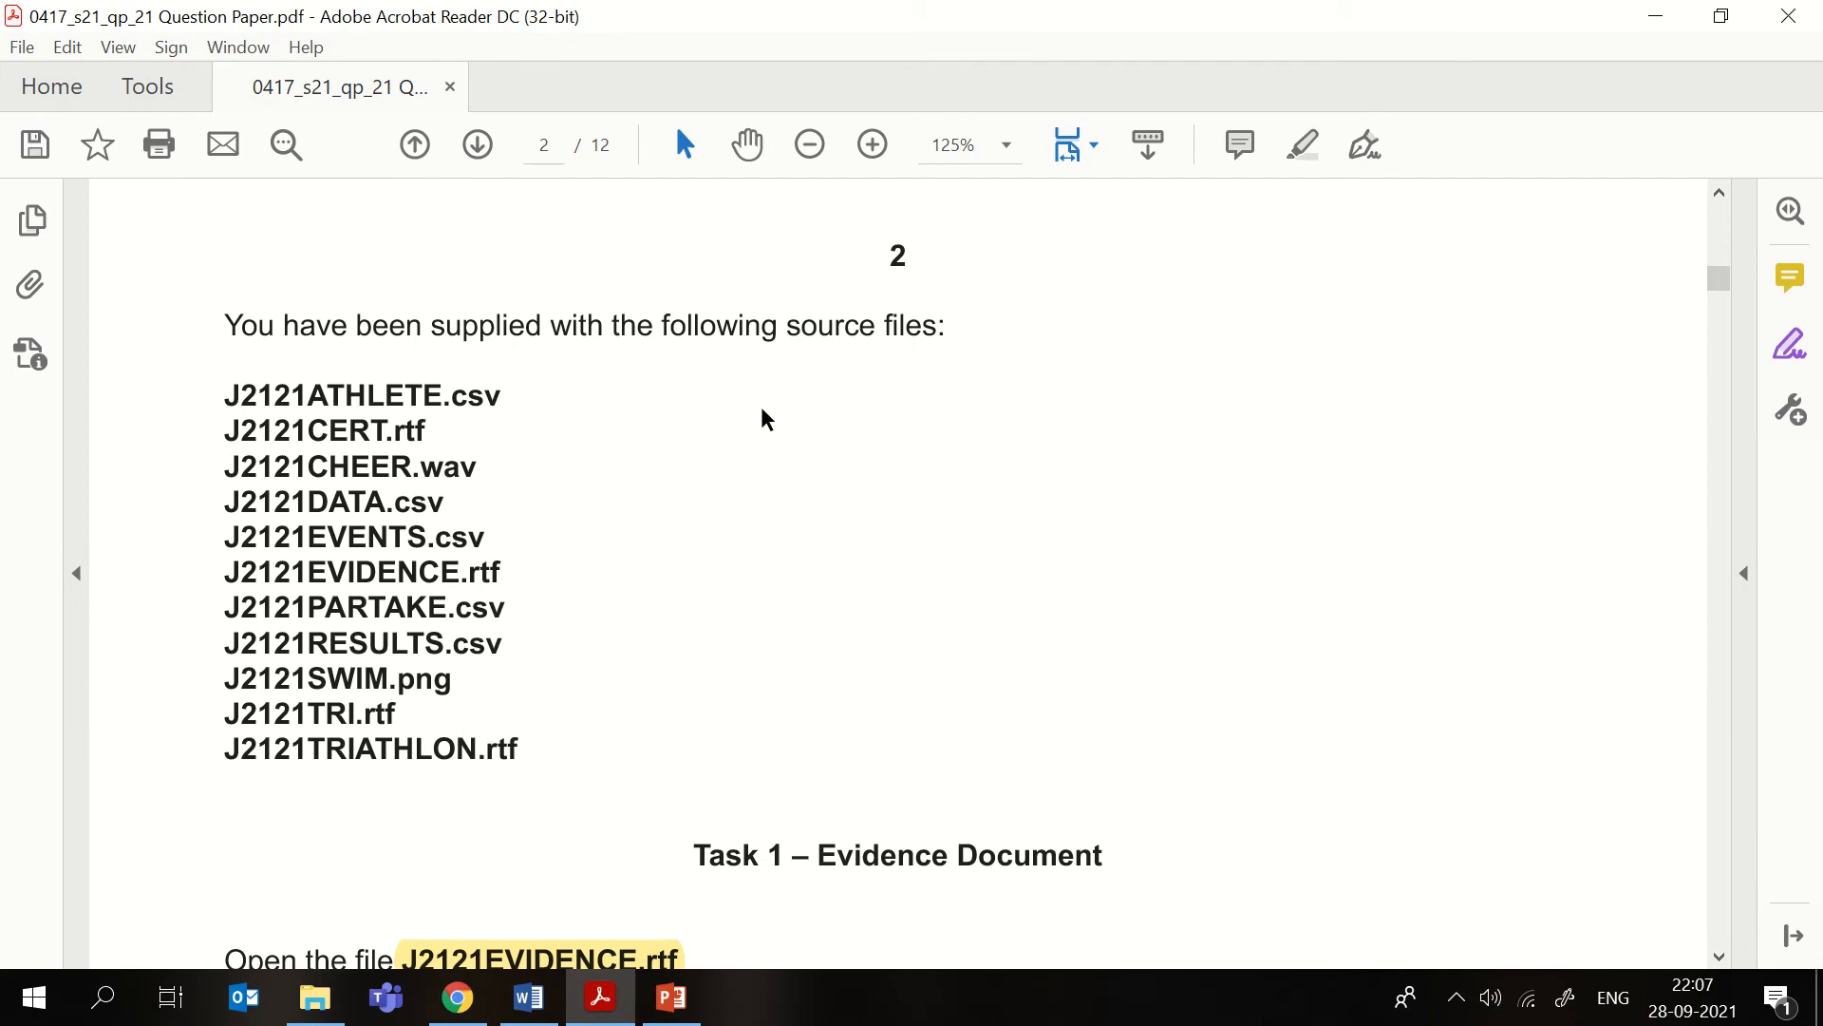
{"action": "scroll", "coordinate": [771, 485], "scroll_direction": "down", "scroll_amount": 1}
{"action": "left_click", "coordinate": [315, 997]}
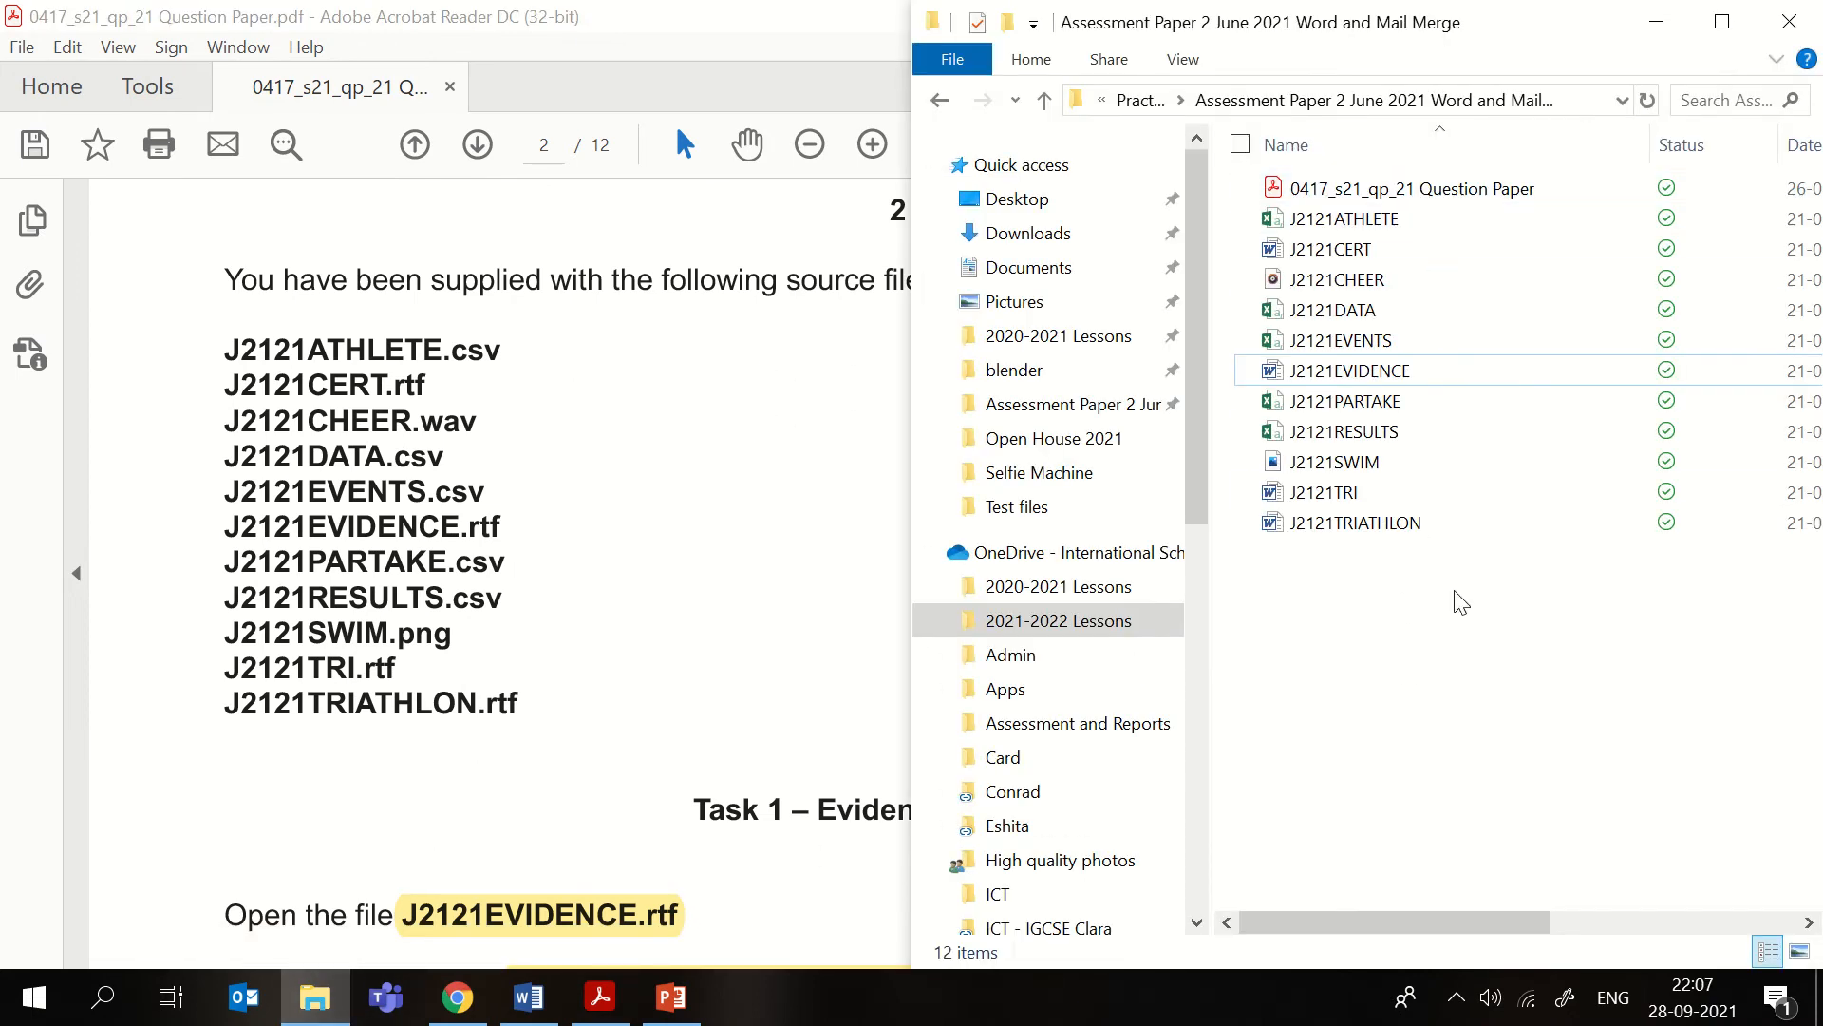
{"action": "left_click", "coordinate": [715, 653]}
{"action": "scroll", "coordinate": [712, 663], "scroll_direction": "down", "scroll_amount": 5}
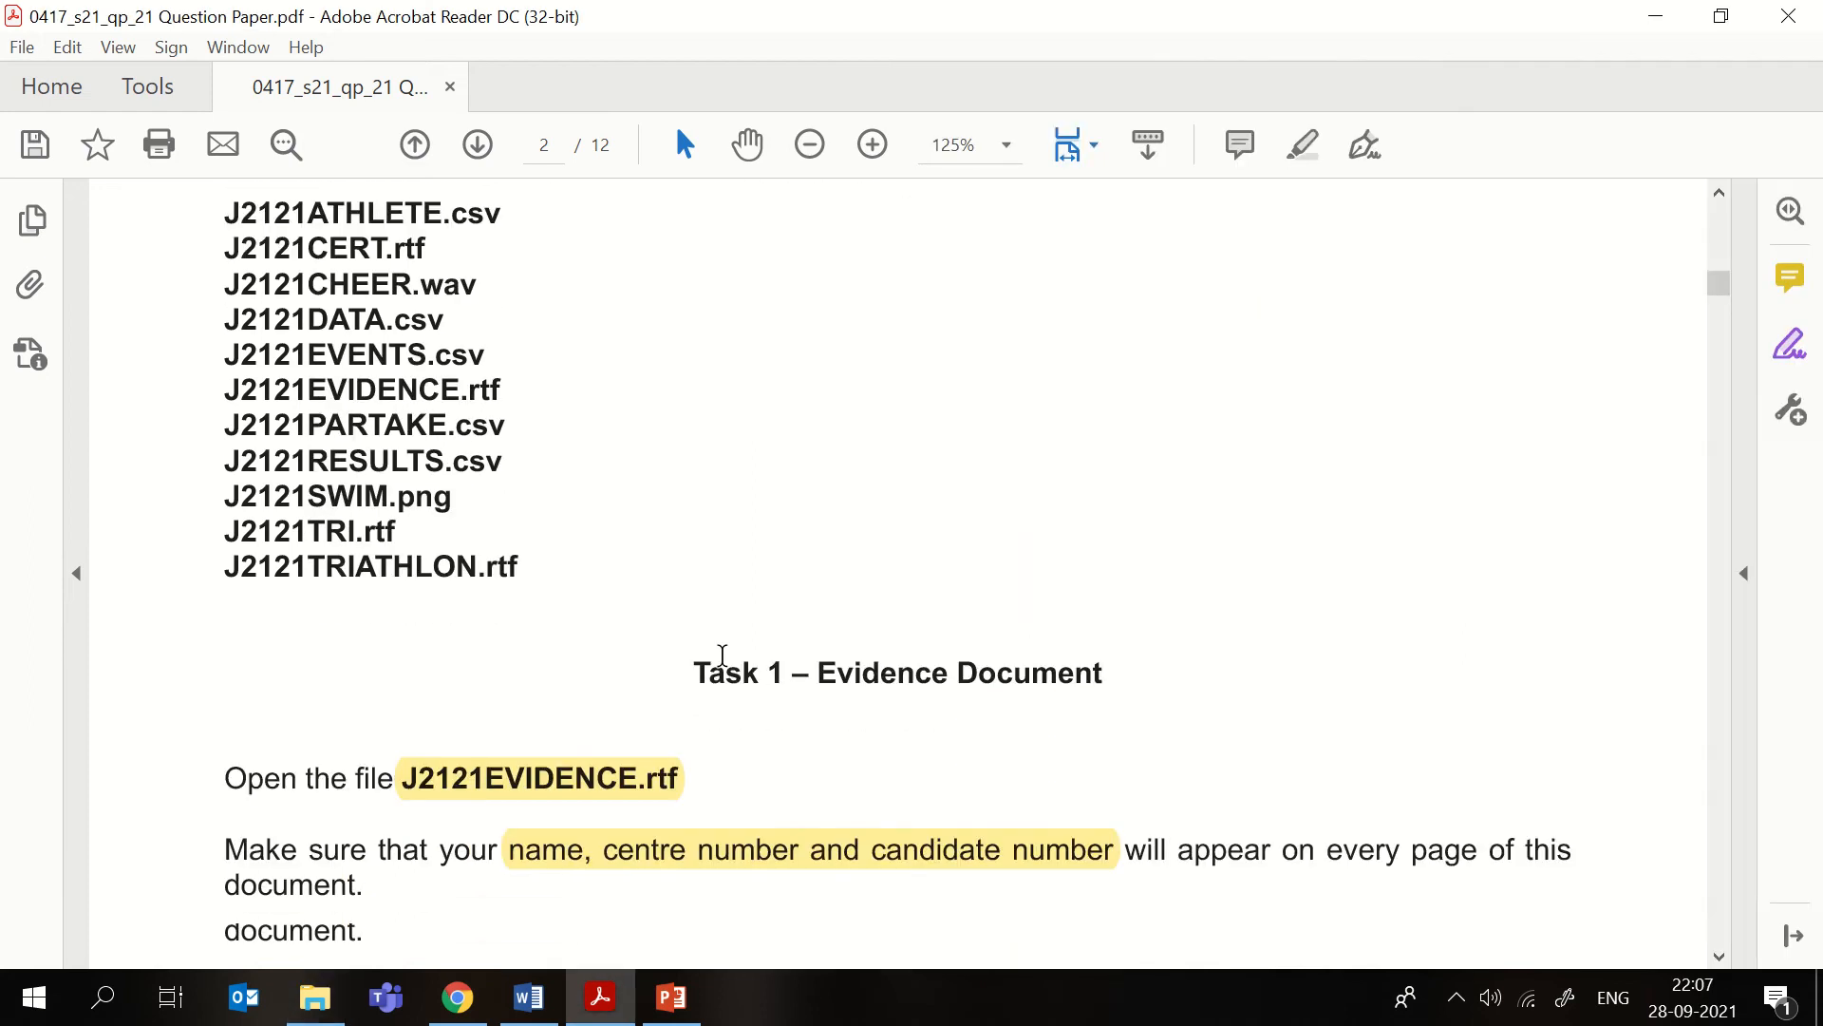
{"action": "scroll", "coordinate": [706, 666], "scroll_direction": "down", "scroll_amount": 2}
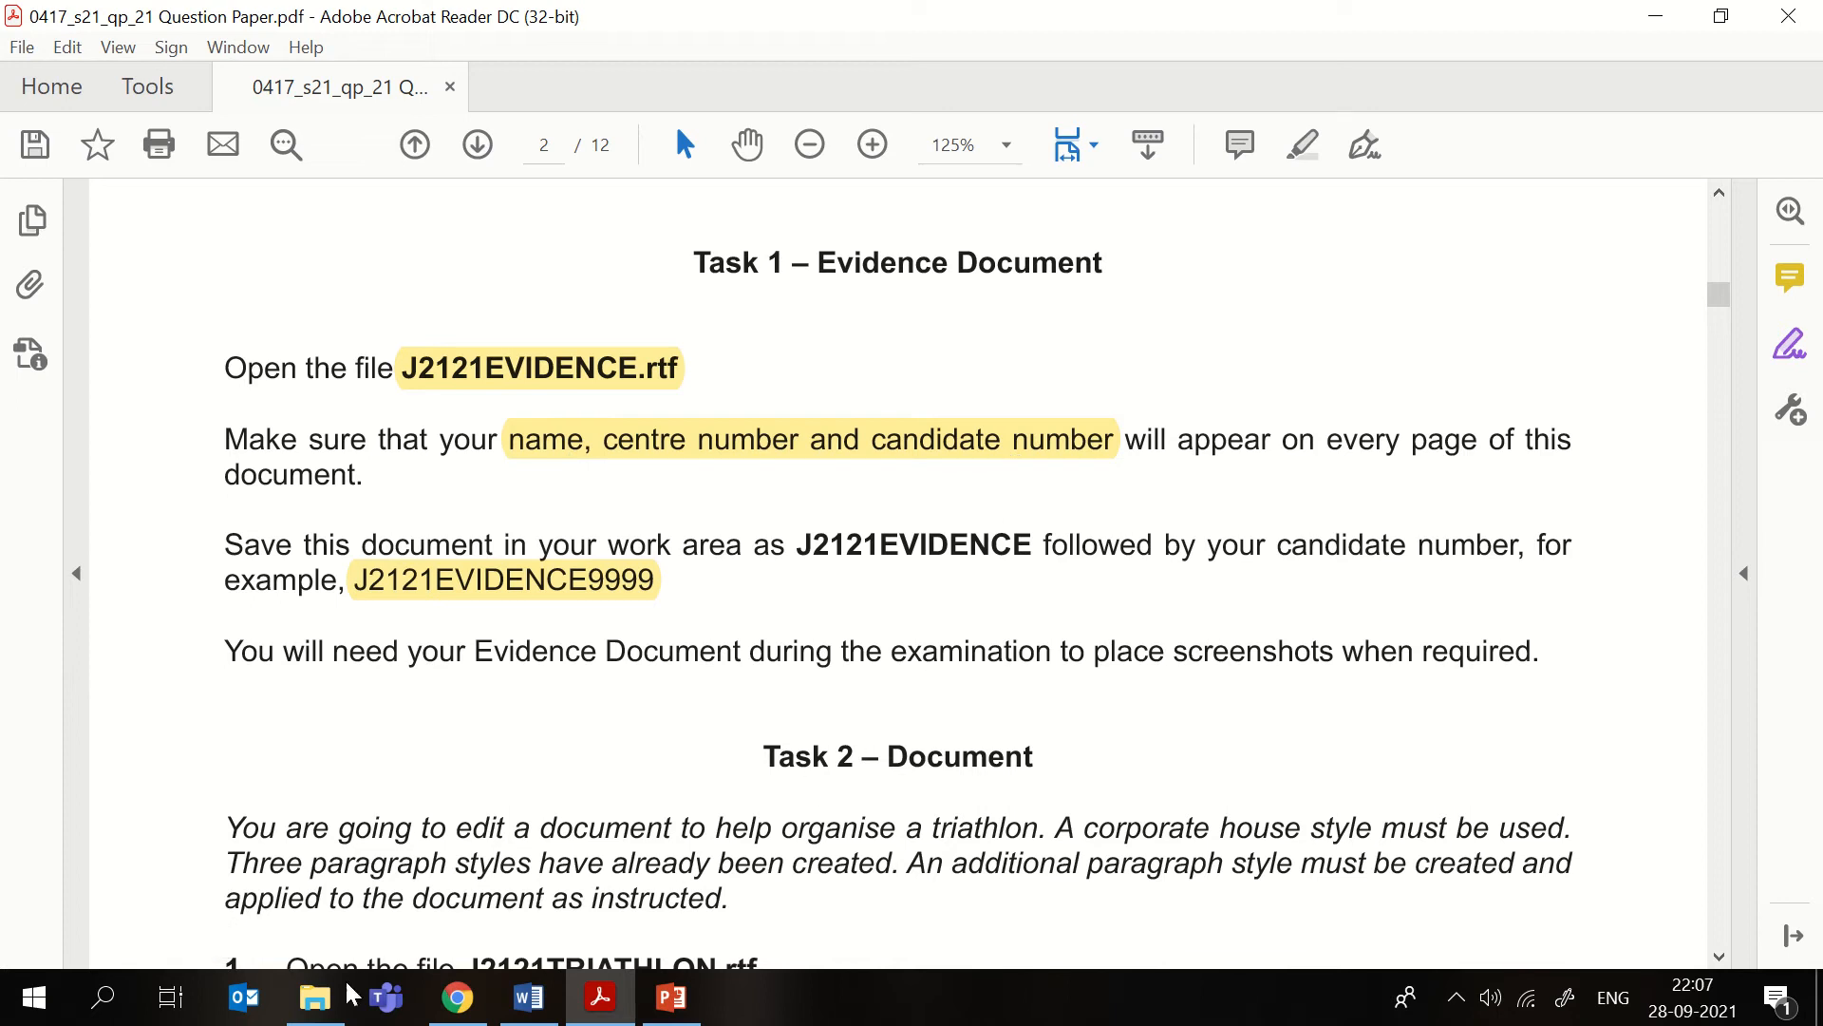
- Switch to the J2121EVIDENCE document in Word and enter "Name Candidate Number Centre Number" in its page header
{"action": "left_click", "coordinate": [543, 993]}
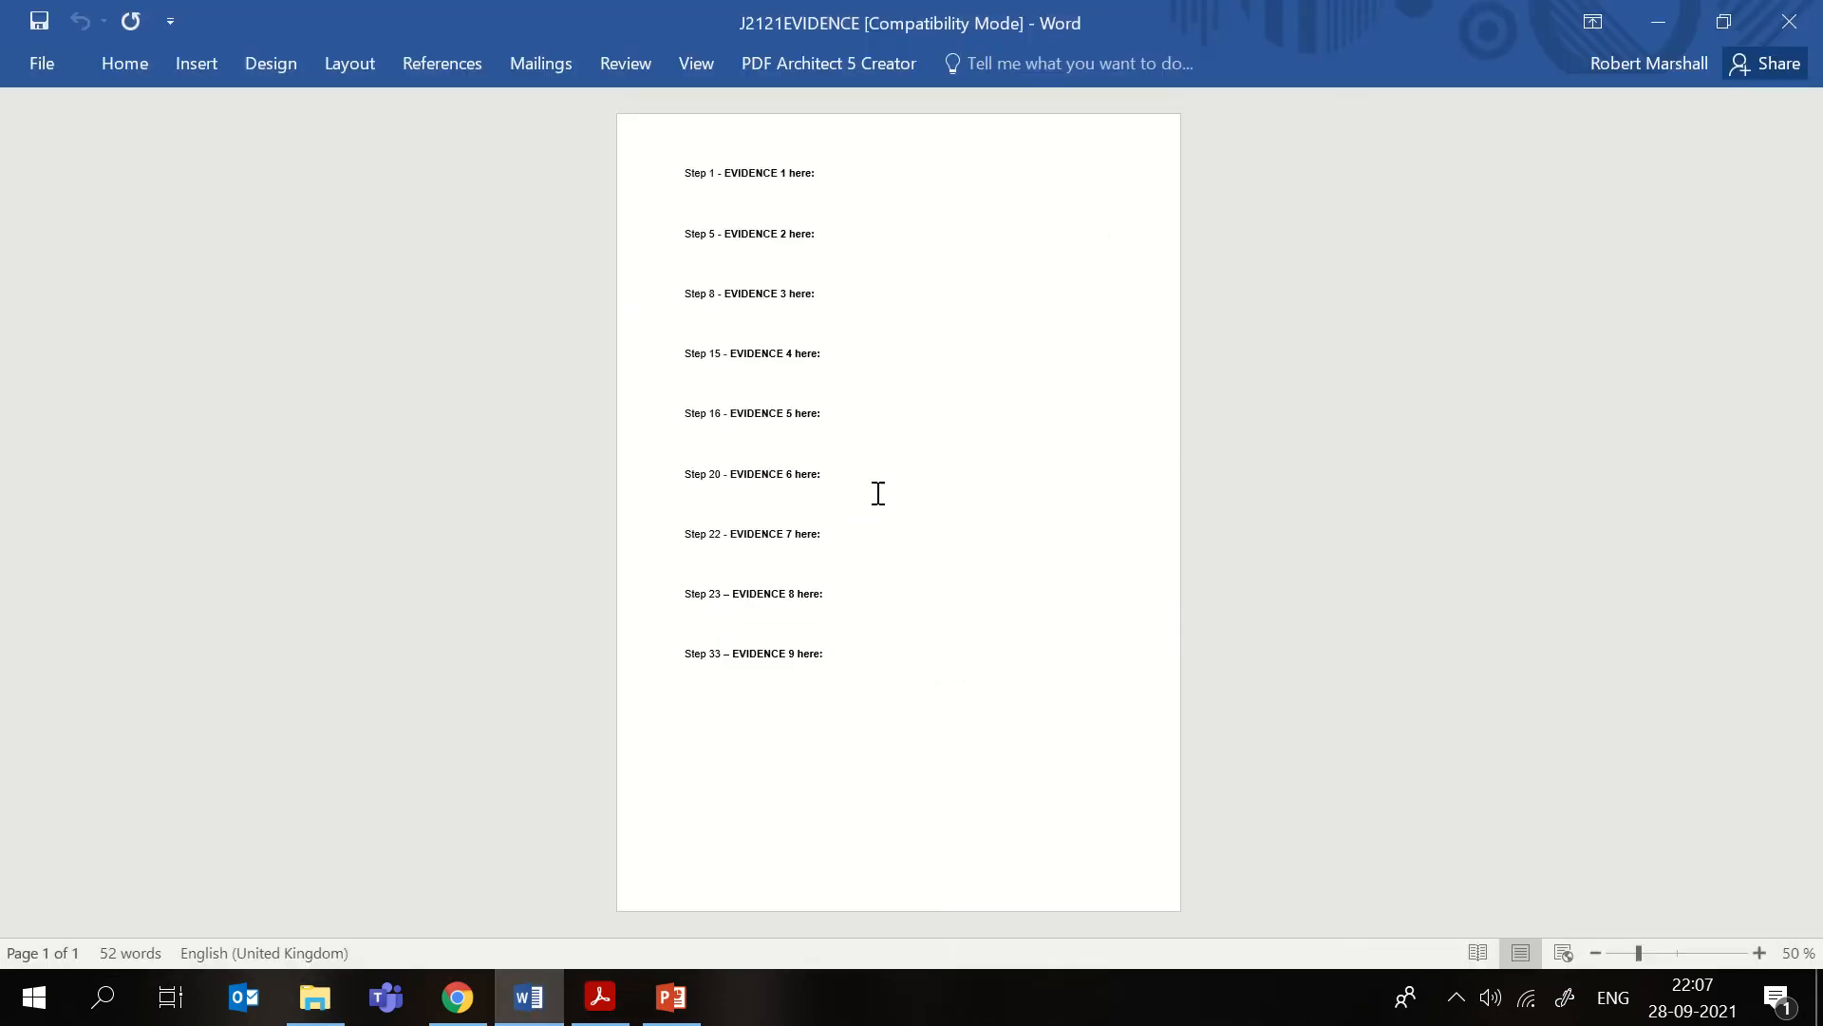
{"action": "left_click", "coordinate": [1759, 953]}
{"action": "left_click", "coordinate": [1760, 953]}
{"action": "left_click", "coordinate": [1759, 953]}
{"action": "left_click", "coordinate": [1760, 953]}
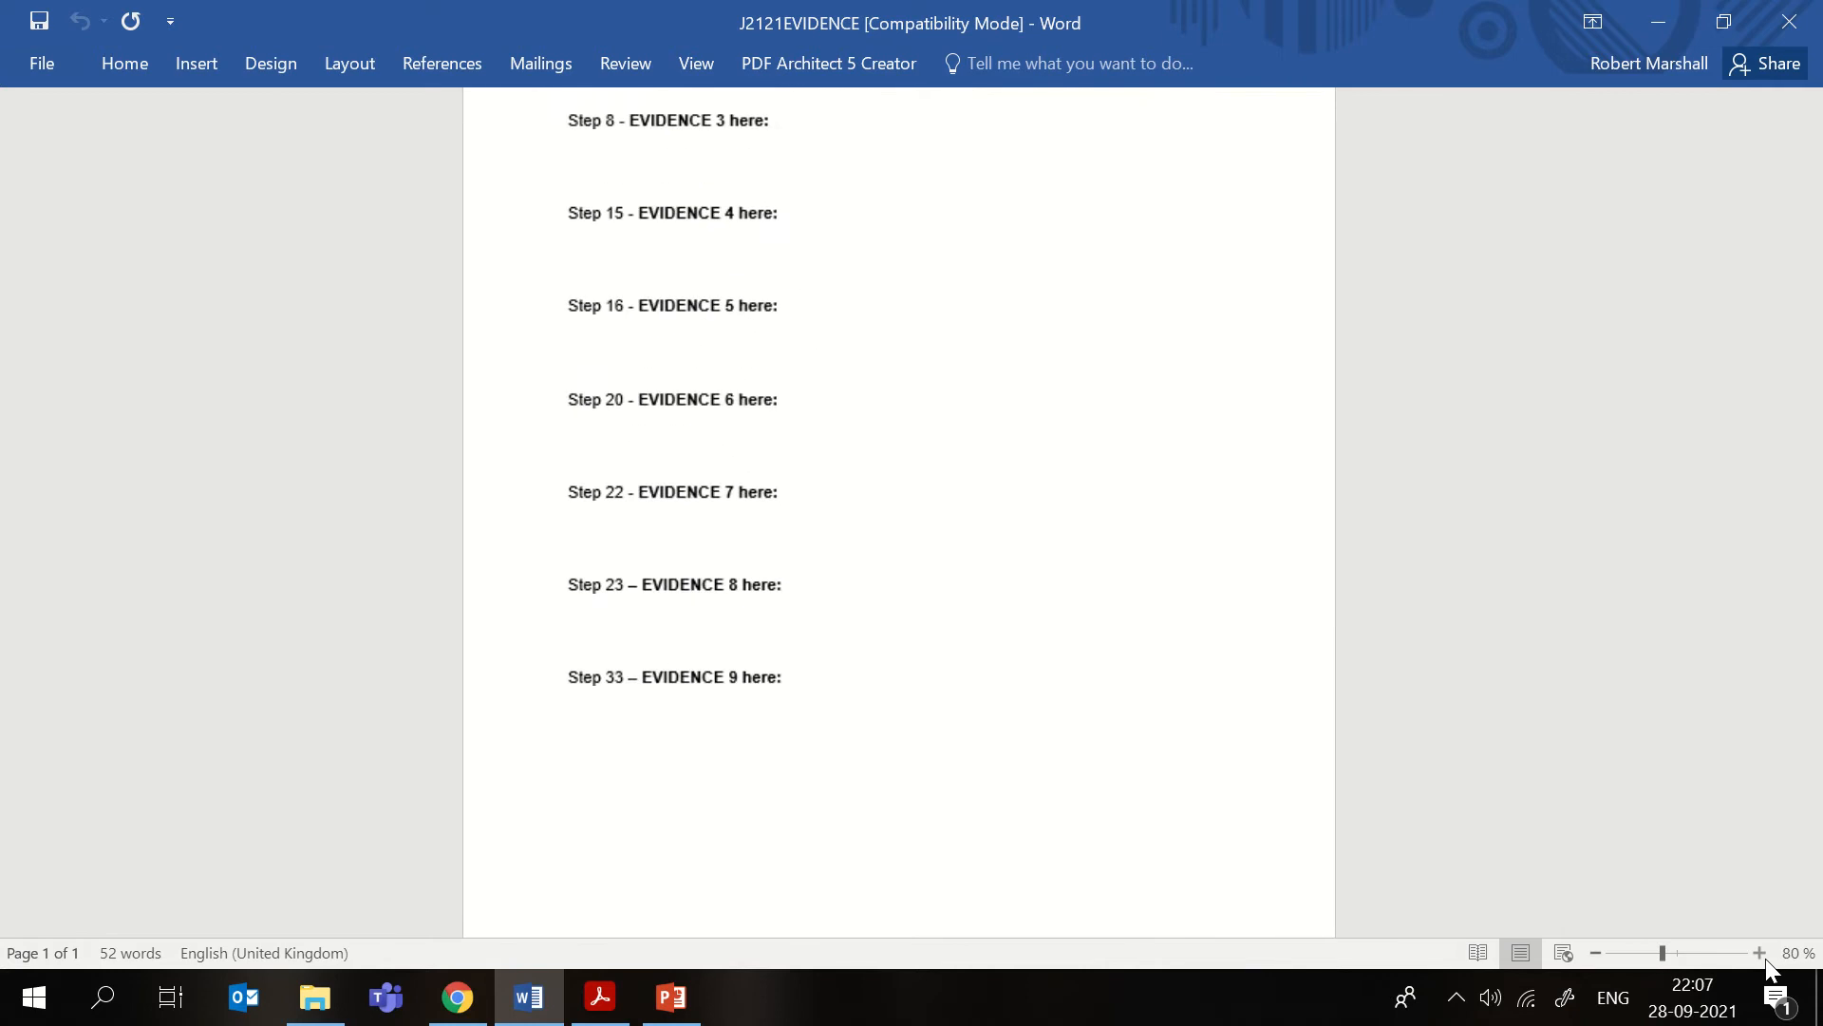
{"action": "scroll", "coordinate": [1449, 589], "scroll_direction": "up", "scroll_amount": 5}
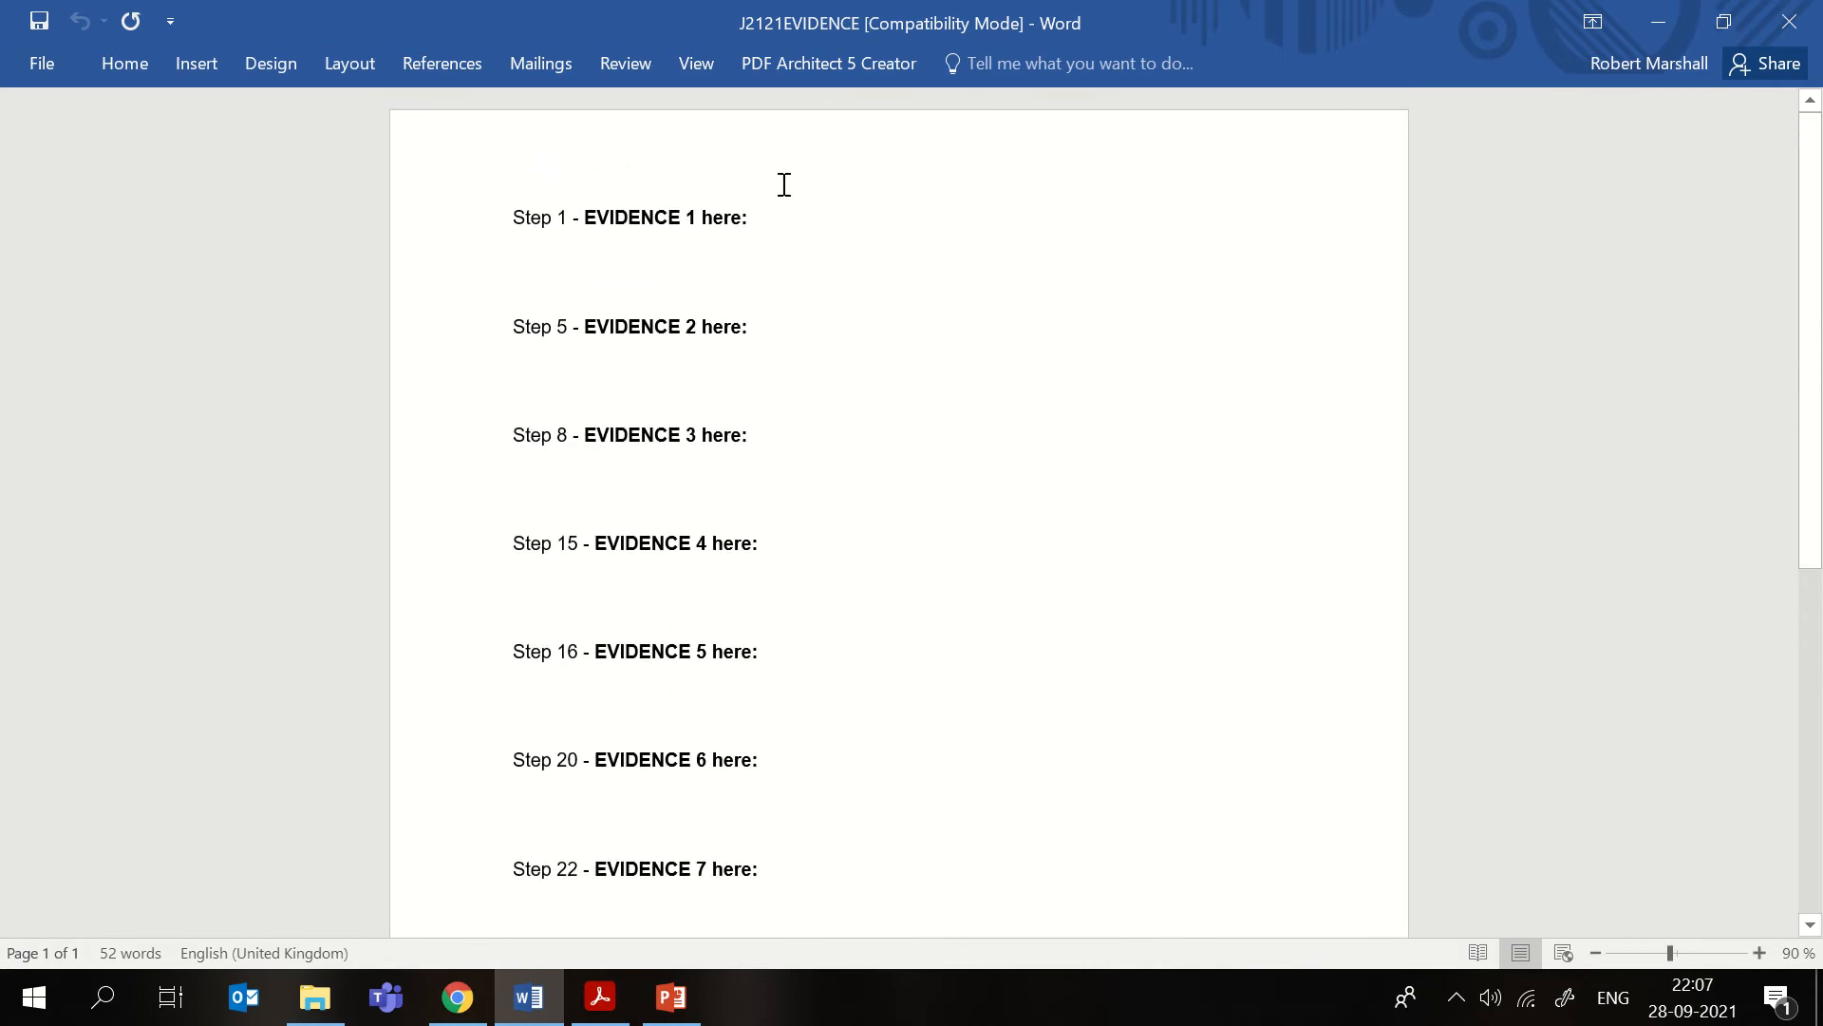
{"action": "double_click", "coordinate": [859, 133]}
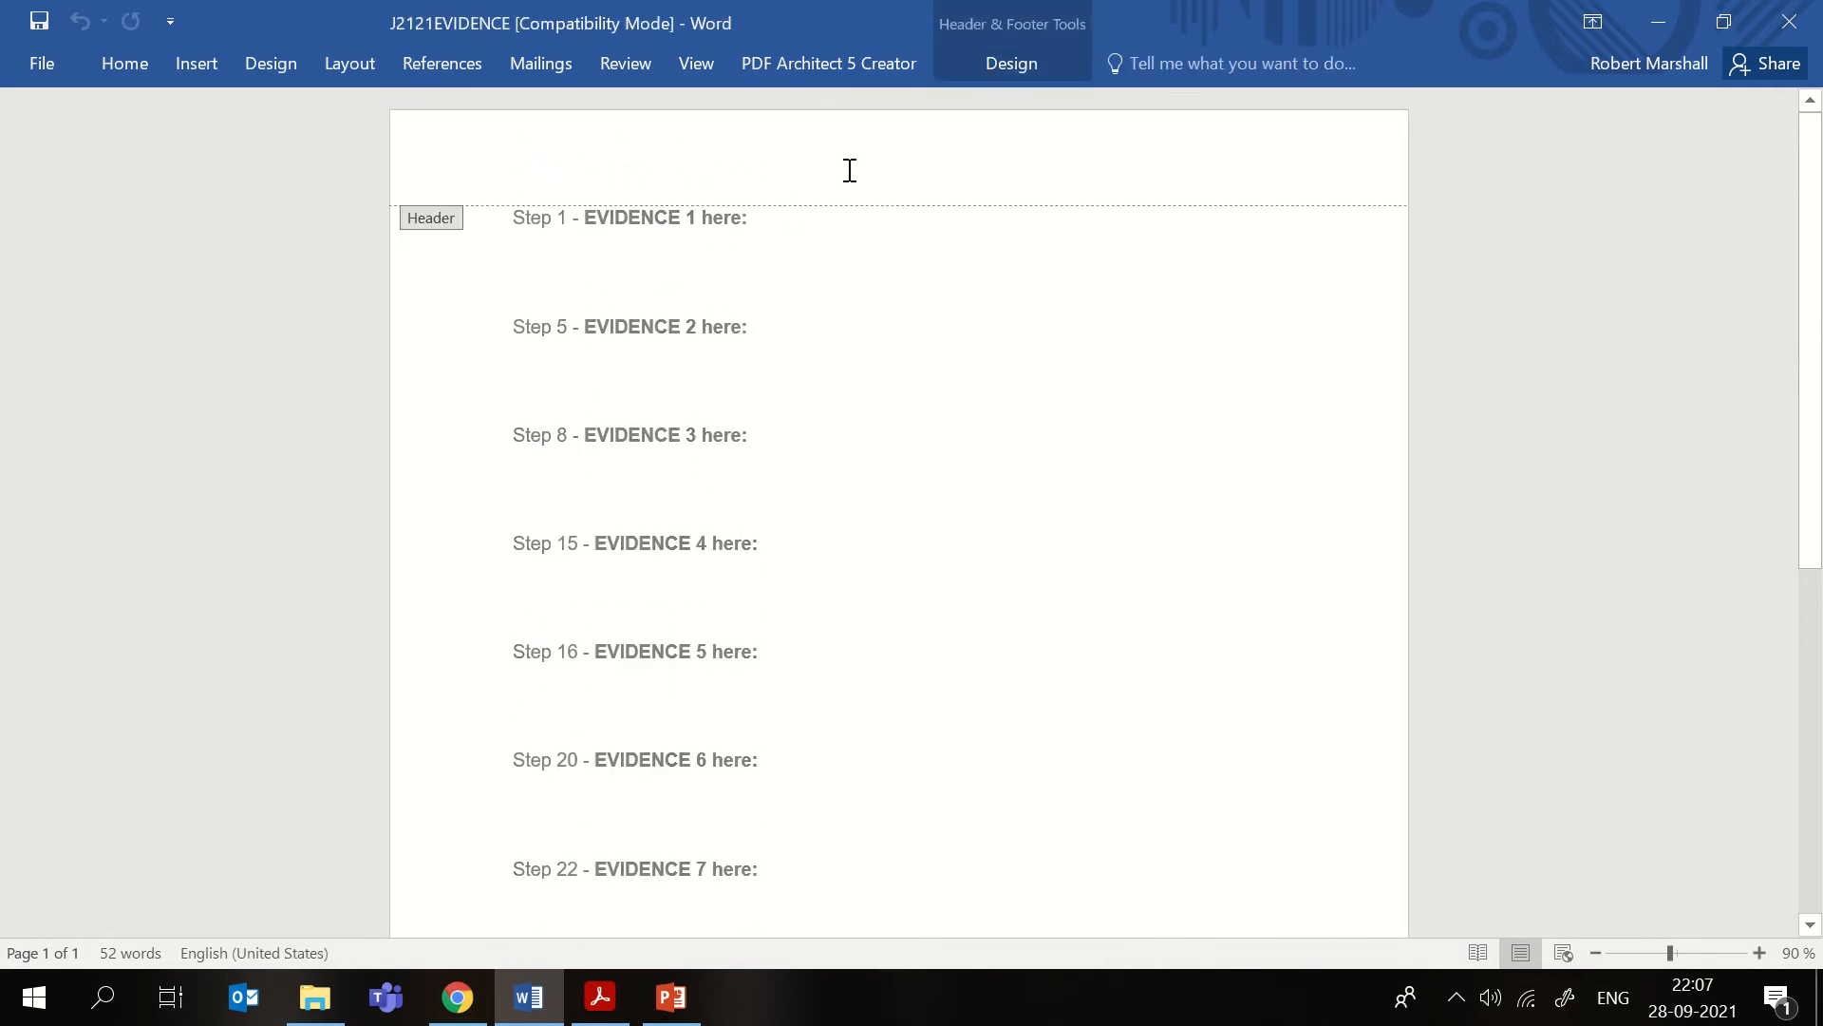
{"action": "type", "text": "Name"}
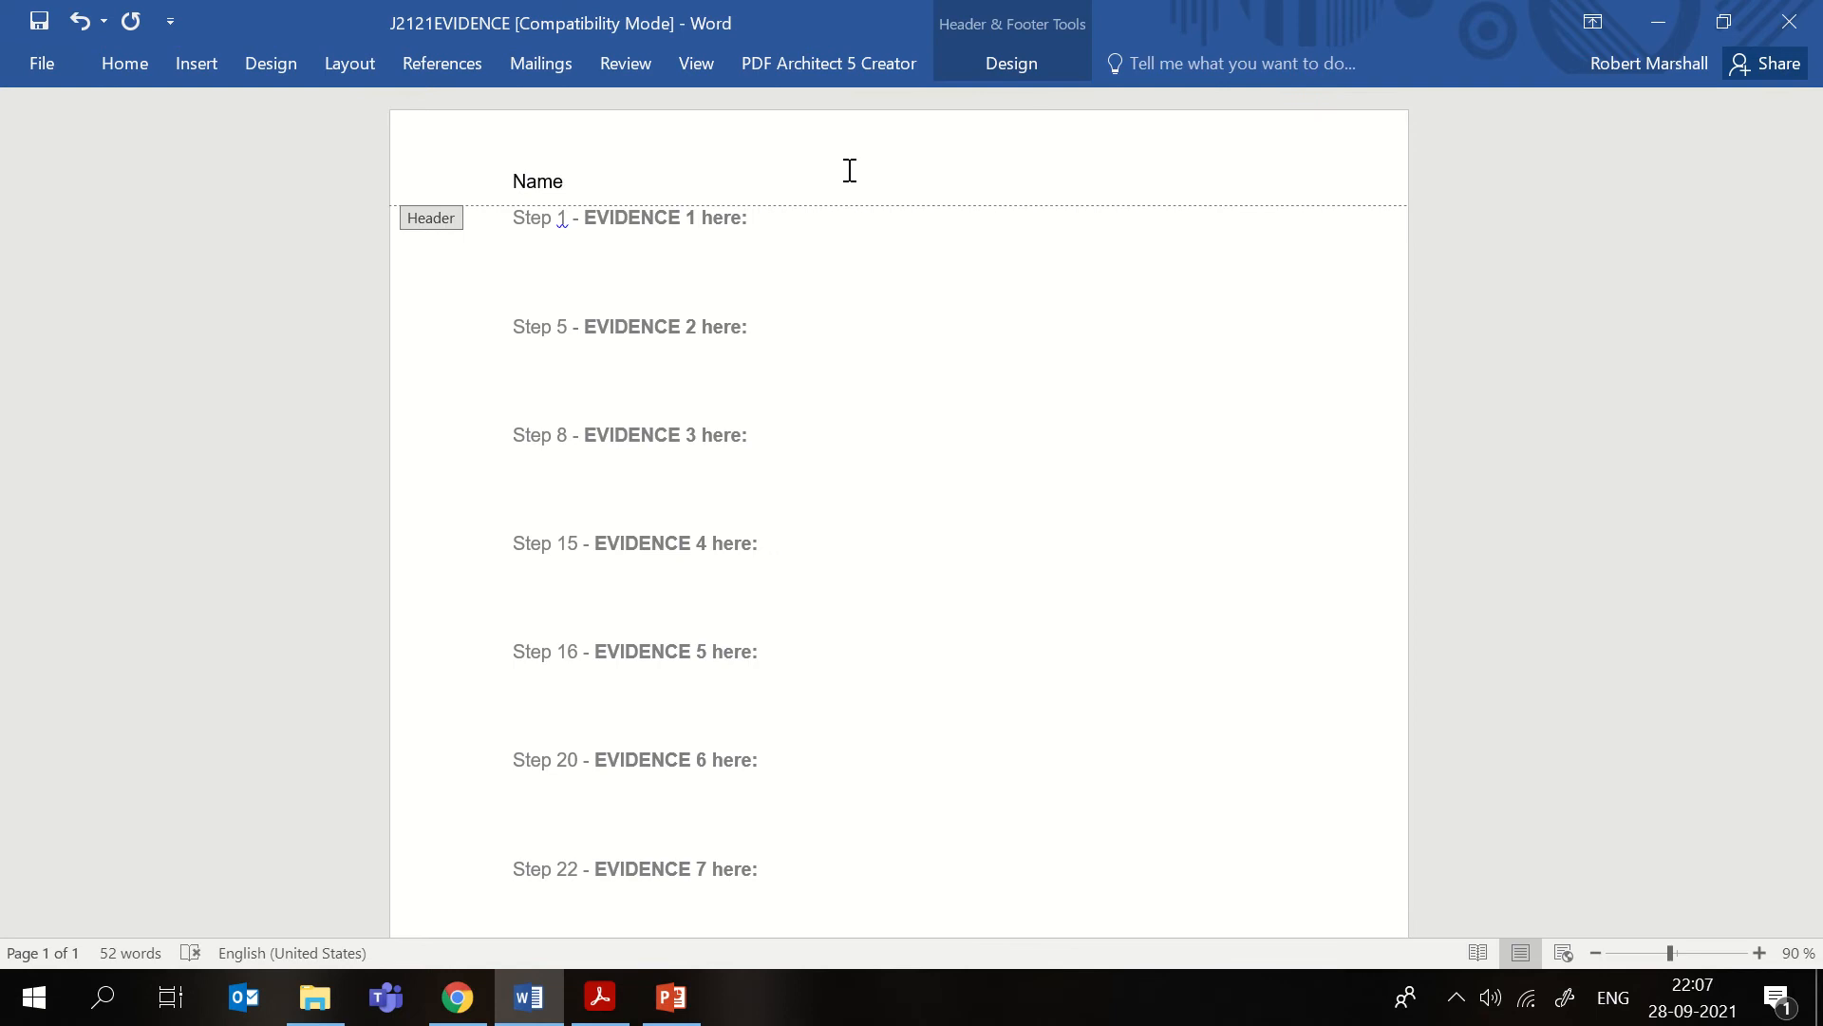
{"action": "type", "text": " Candidate Number CEnt"}
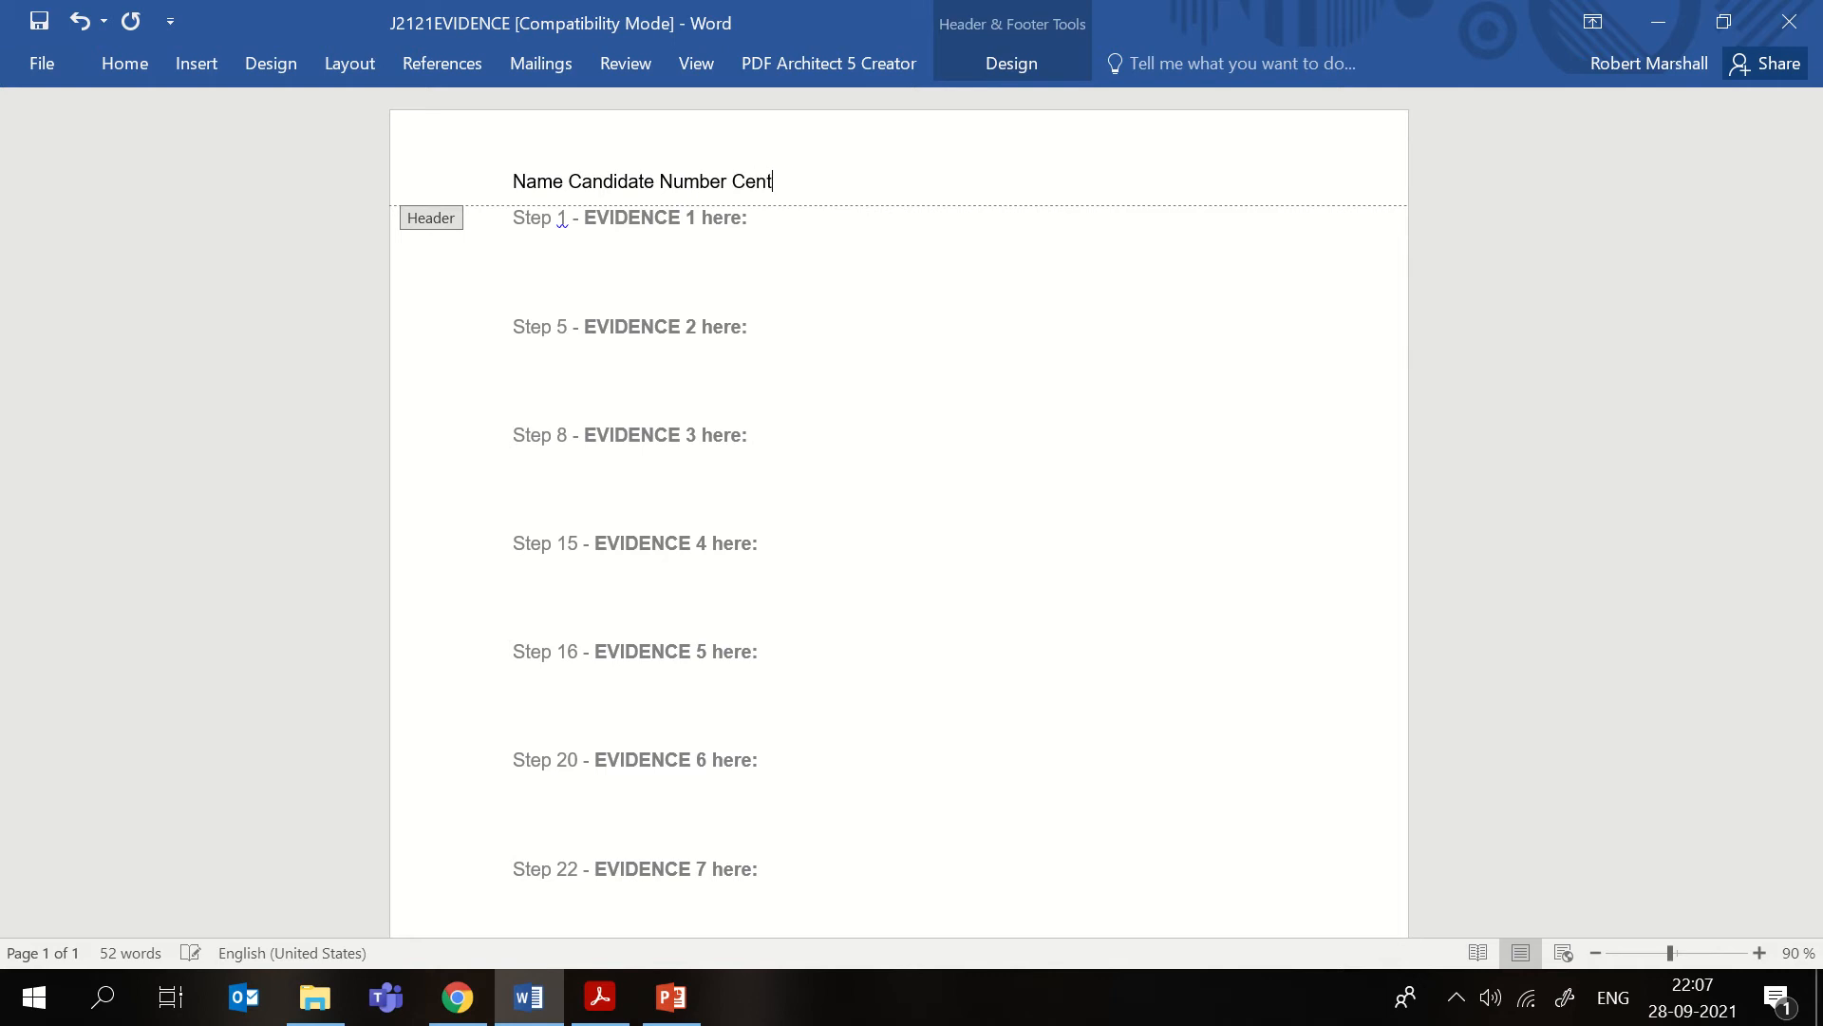
{"action": "type", "text": "re Number"}
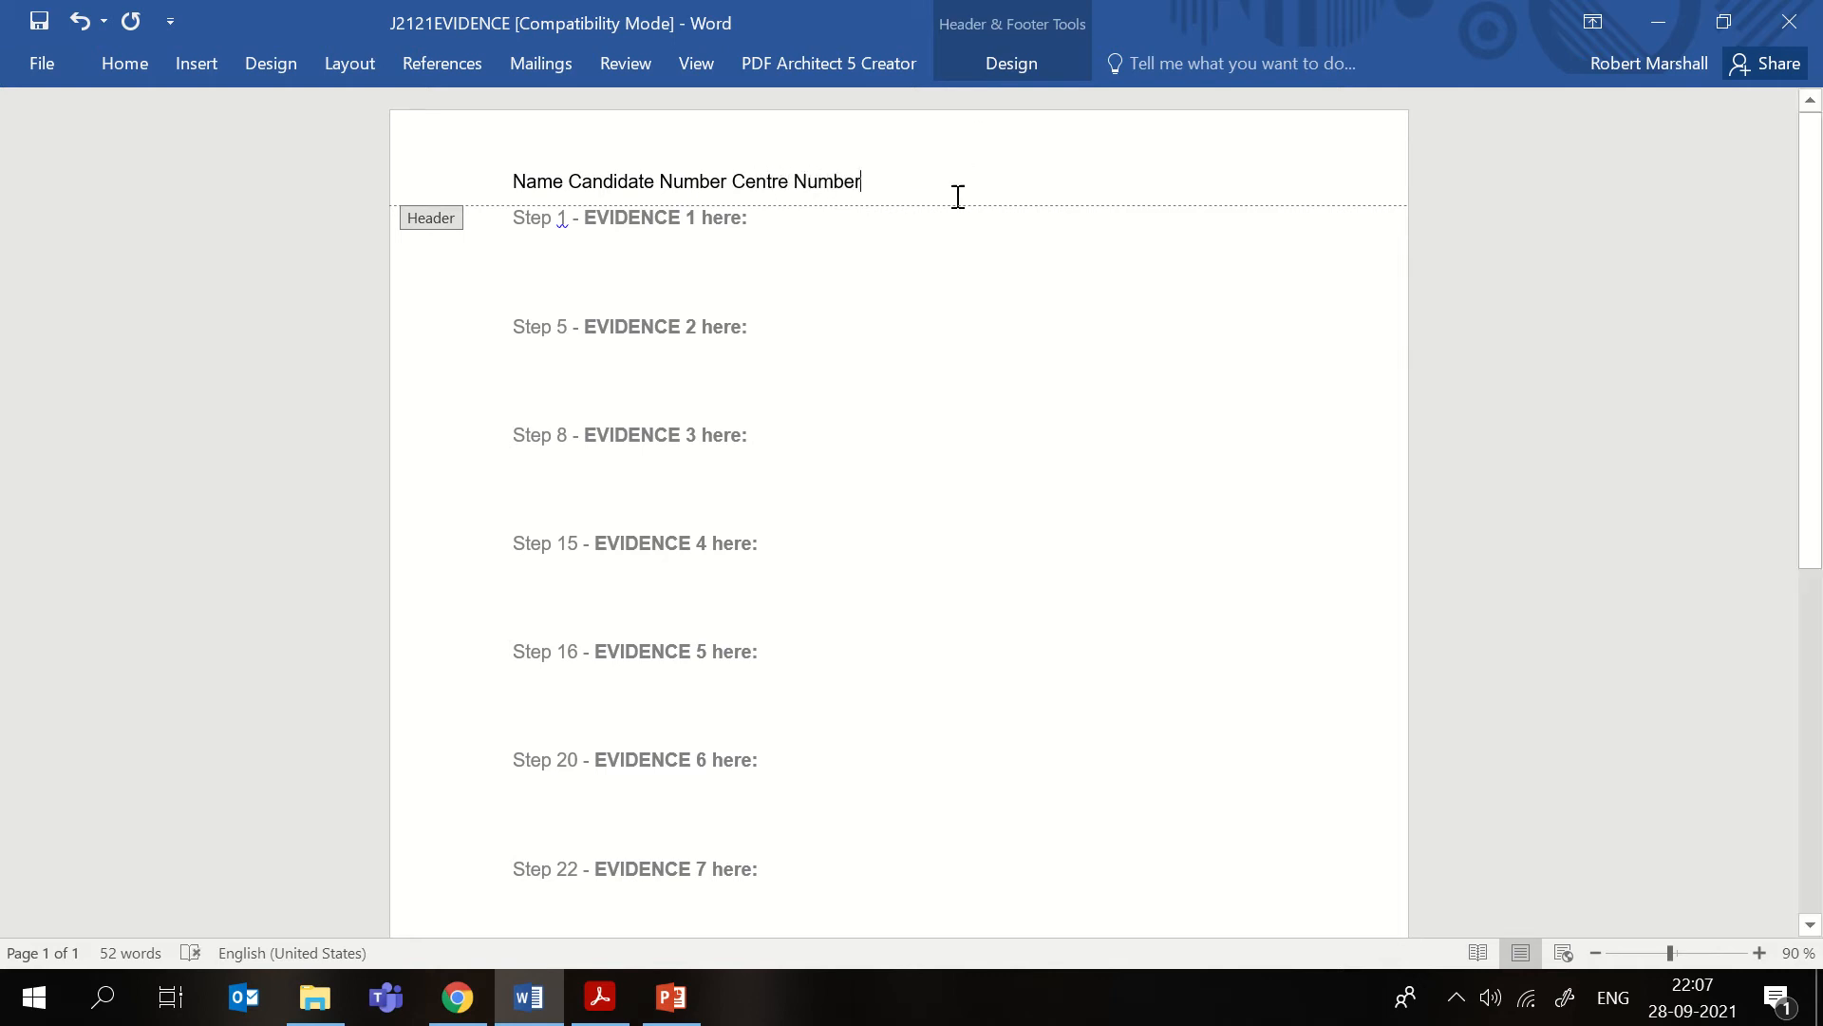
{"action": "double_click", "coordinate": [757, 285]}
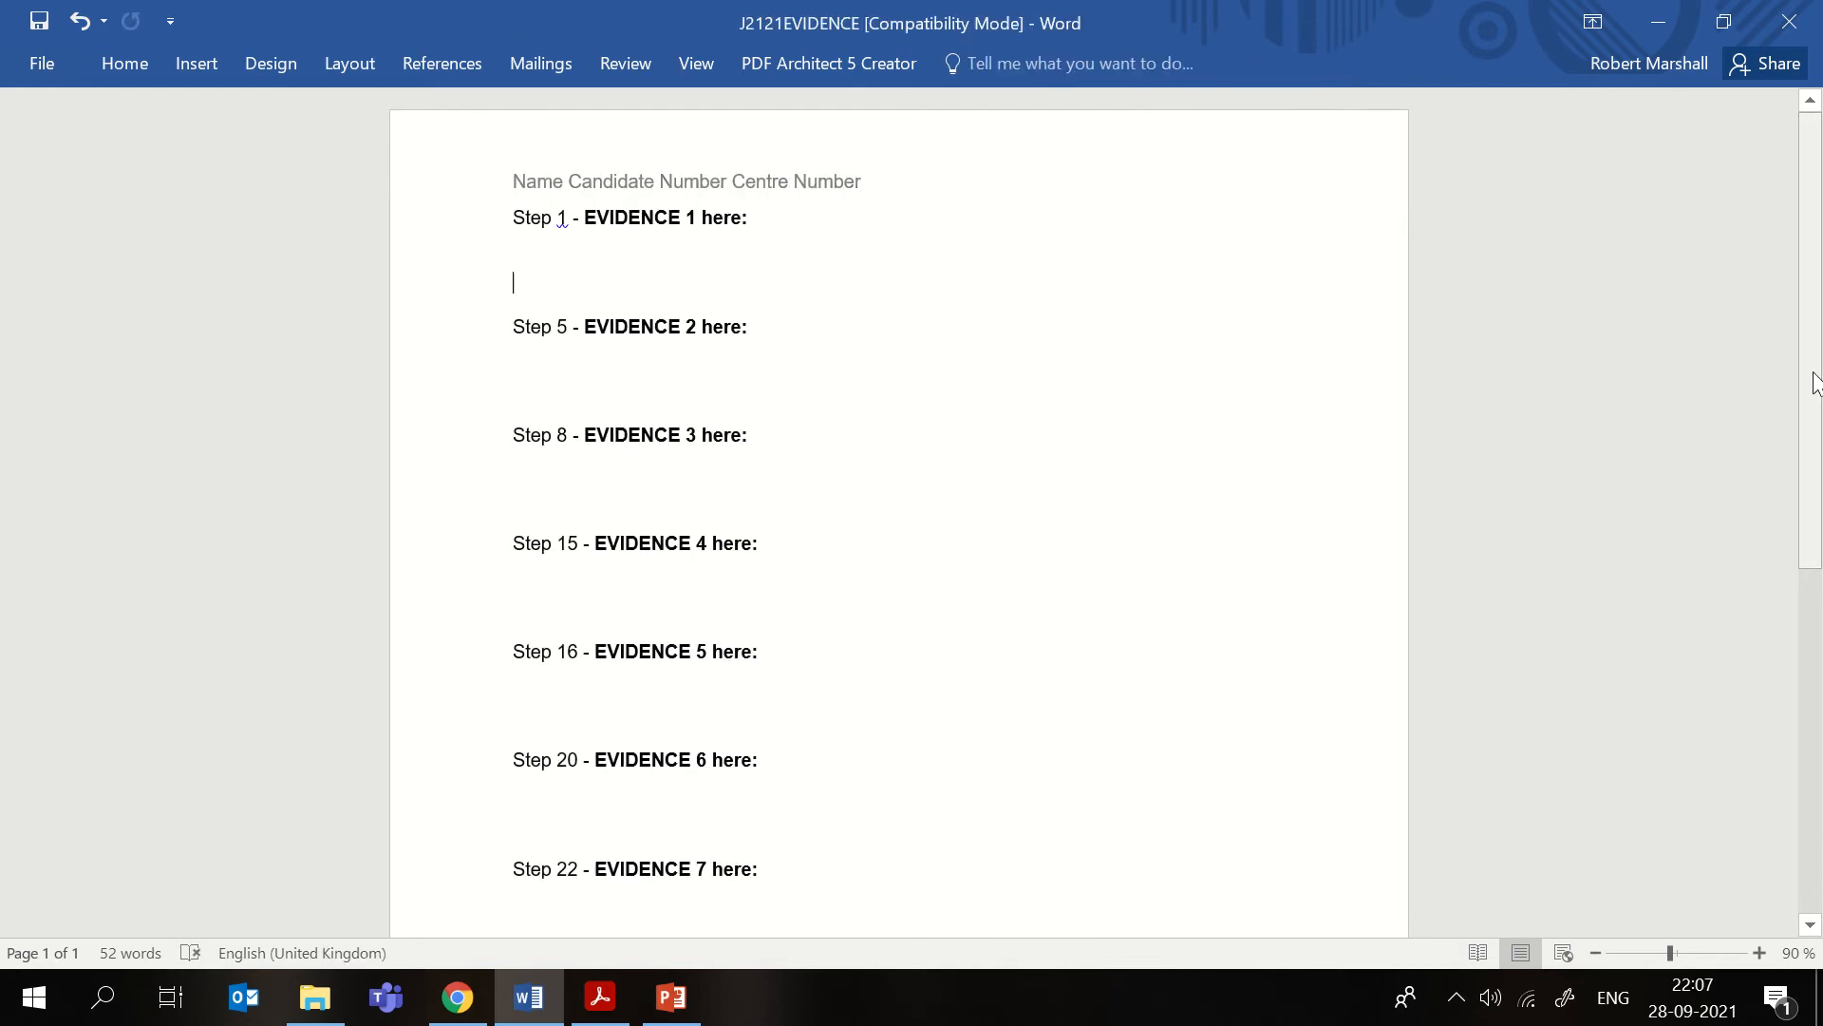
{"action": "left_click_drag", "start_coordinate": [1813, 376], "coordinate": [1820, 317]}
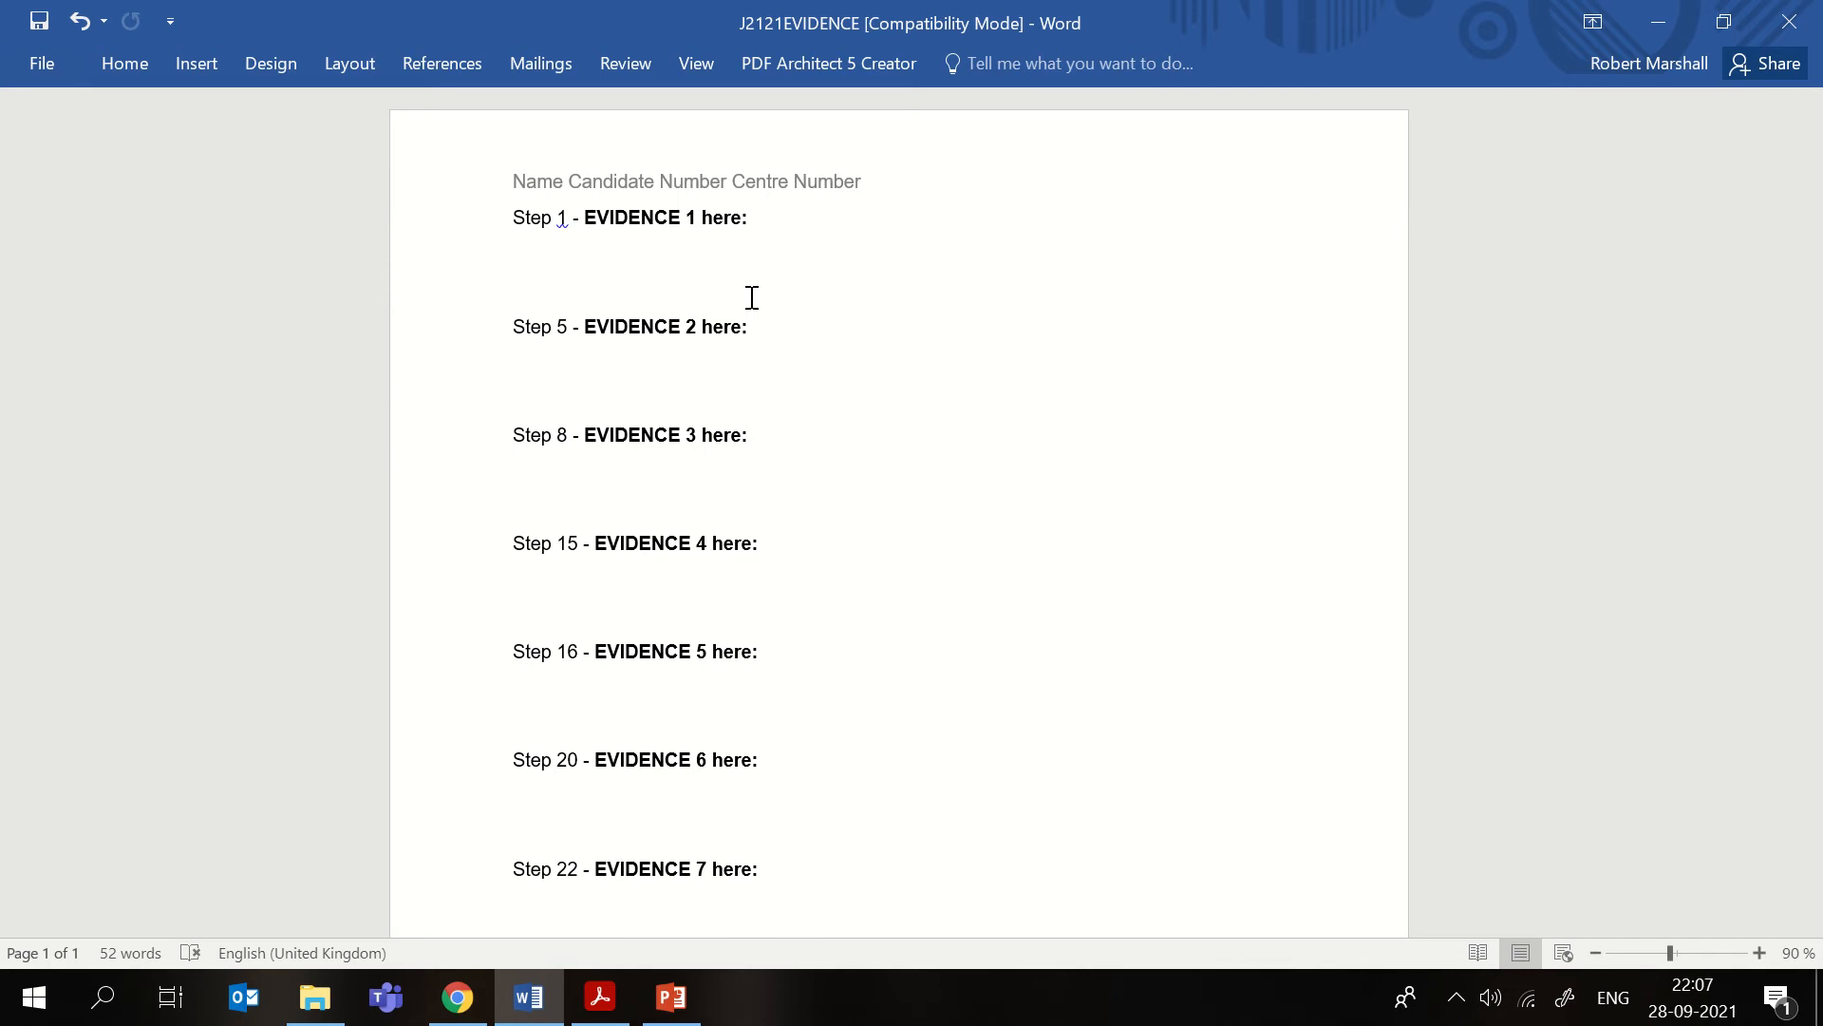
{"action": "key", "text": "super+shift+s"}
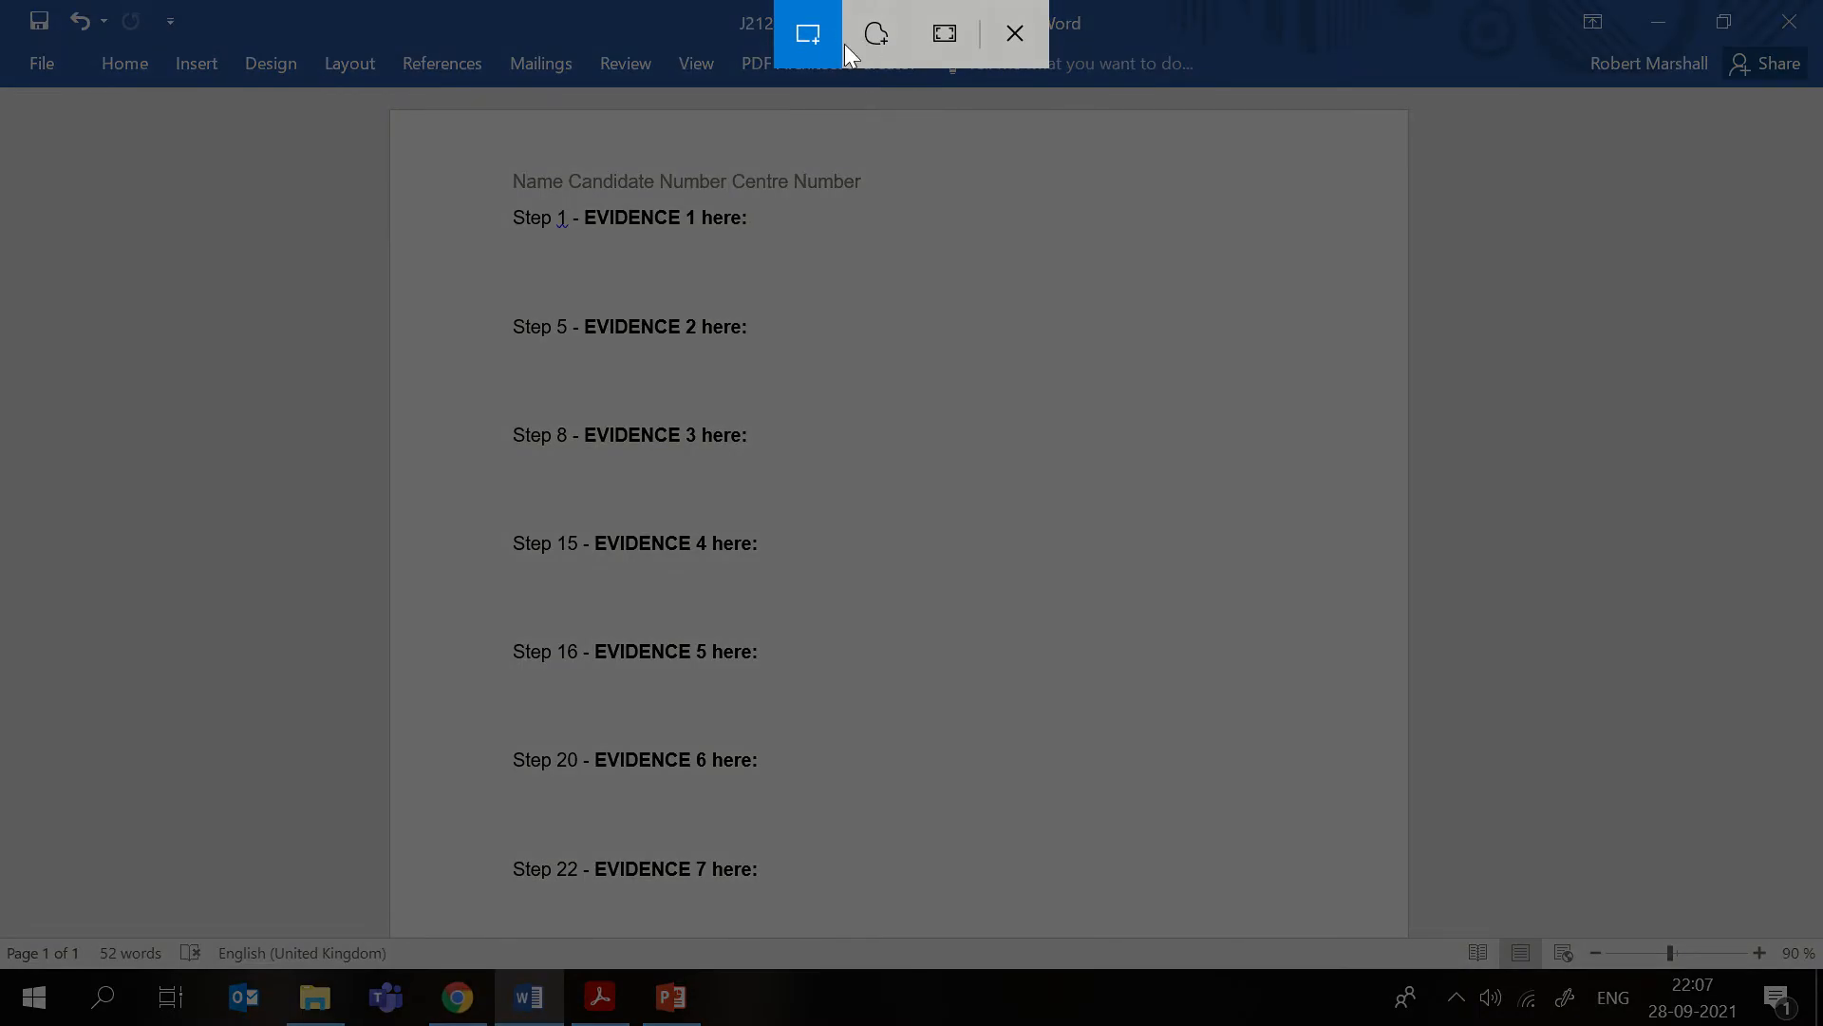
{"action": "left_click", "coordinate": [1031, 48]}
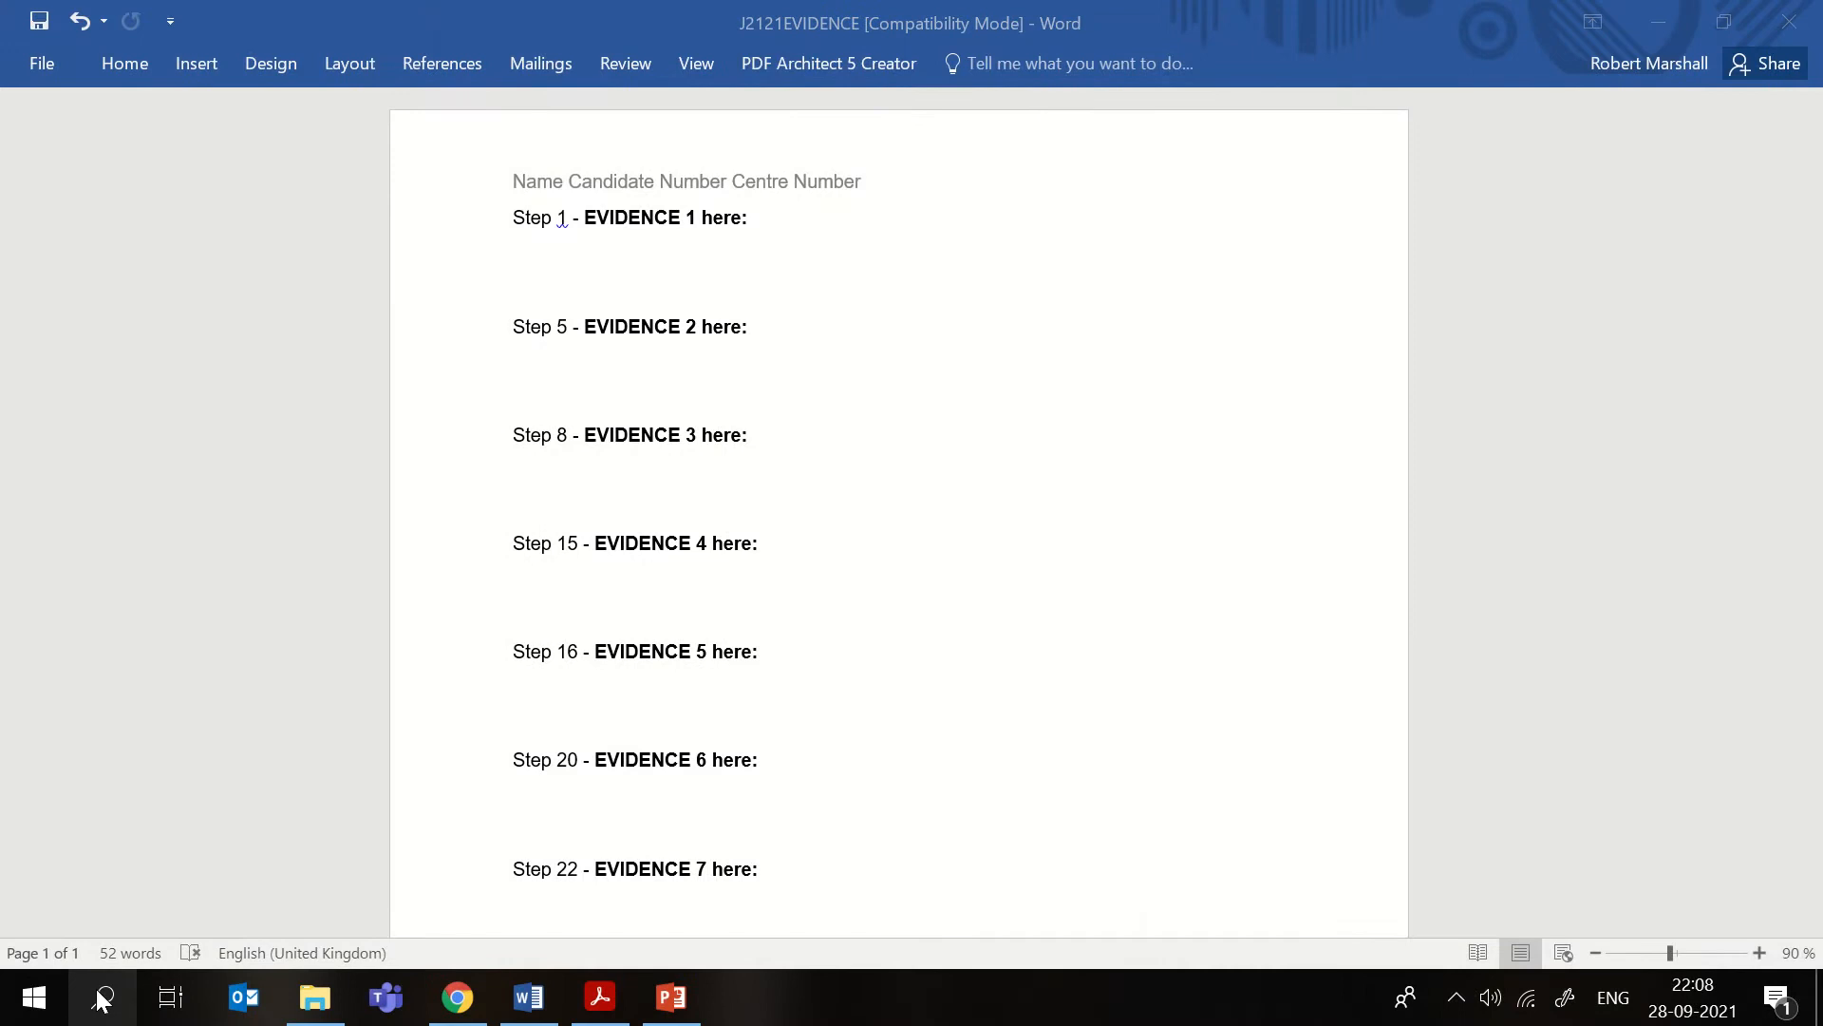
{"action": "left_click", "coordinate": [103, 997]}
{"action": "type", "text": "sni"}
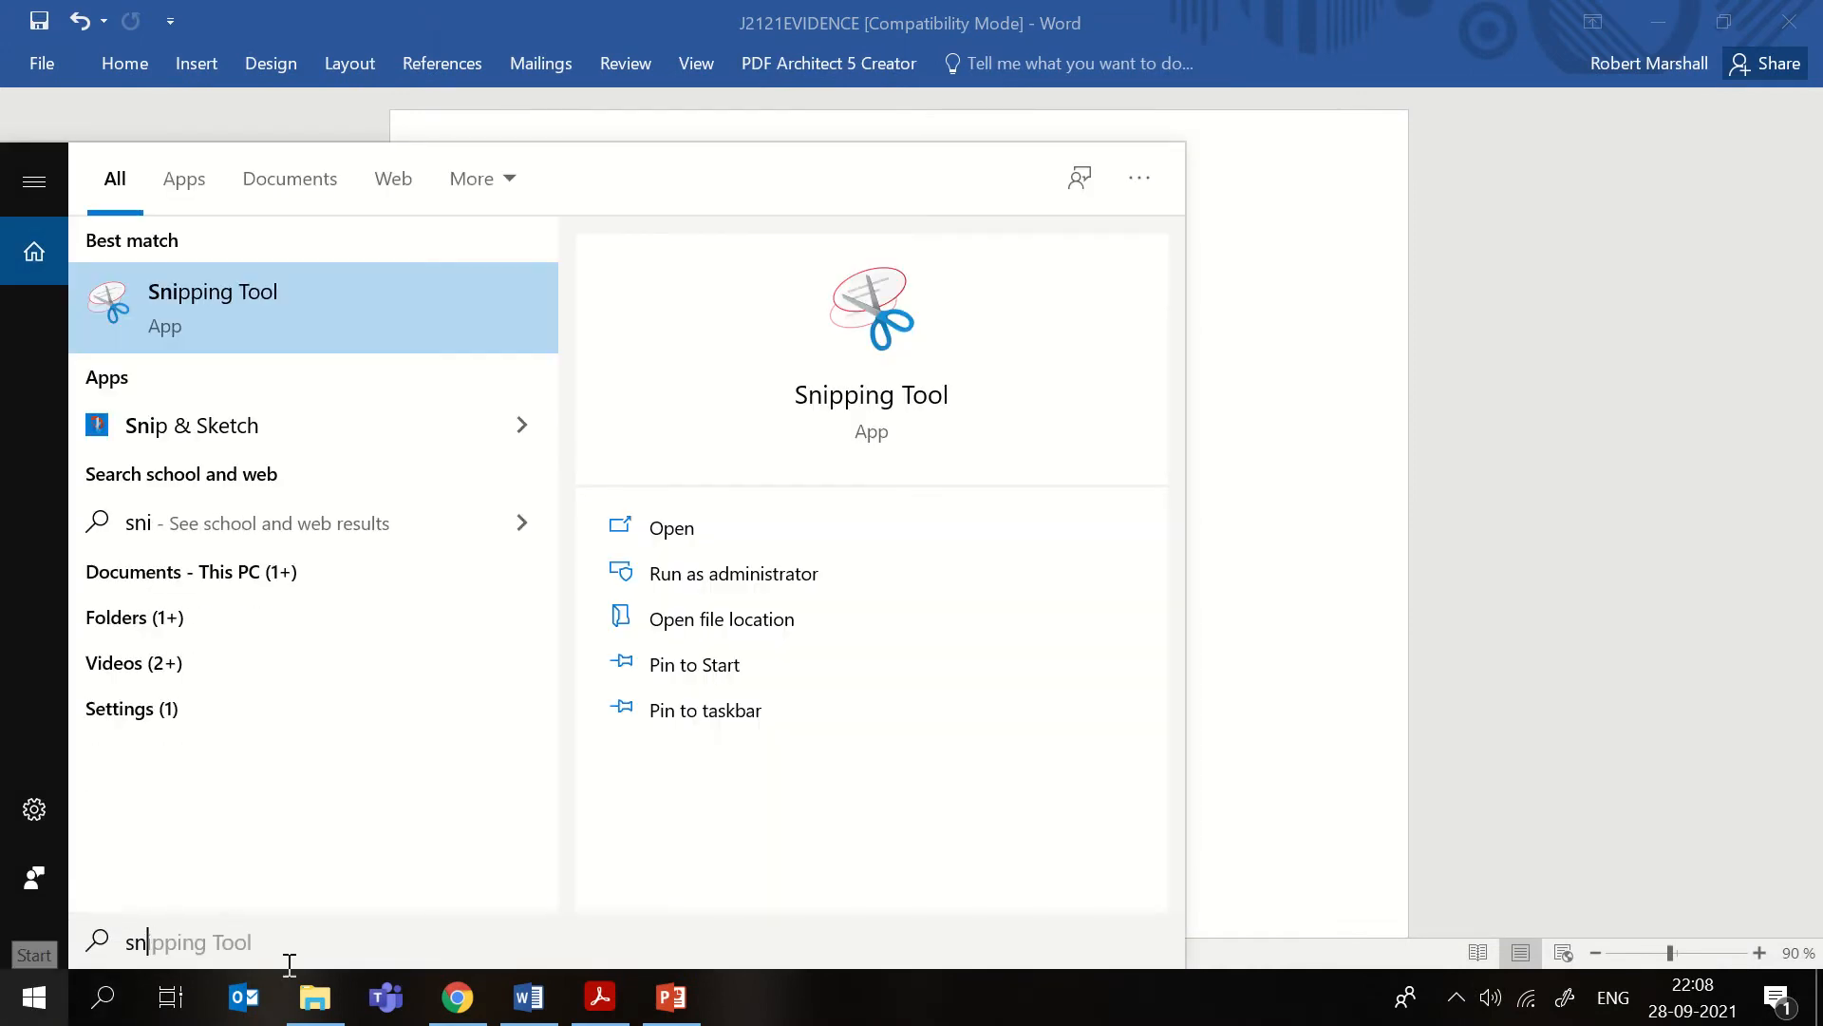
{"action": "key", "text": "BackSpace"}
{"action": "key", "text": "BackSpace"}
{"action": "key", "text": "BackSpace"}
{"action": "left_click", "coordinate": [1302, 538]}
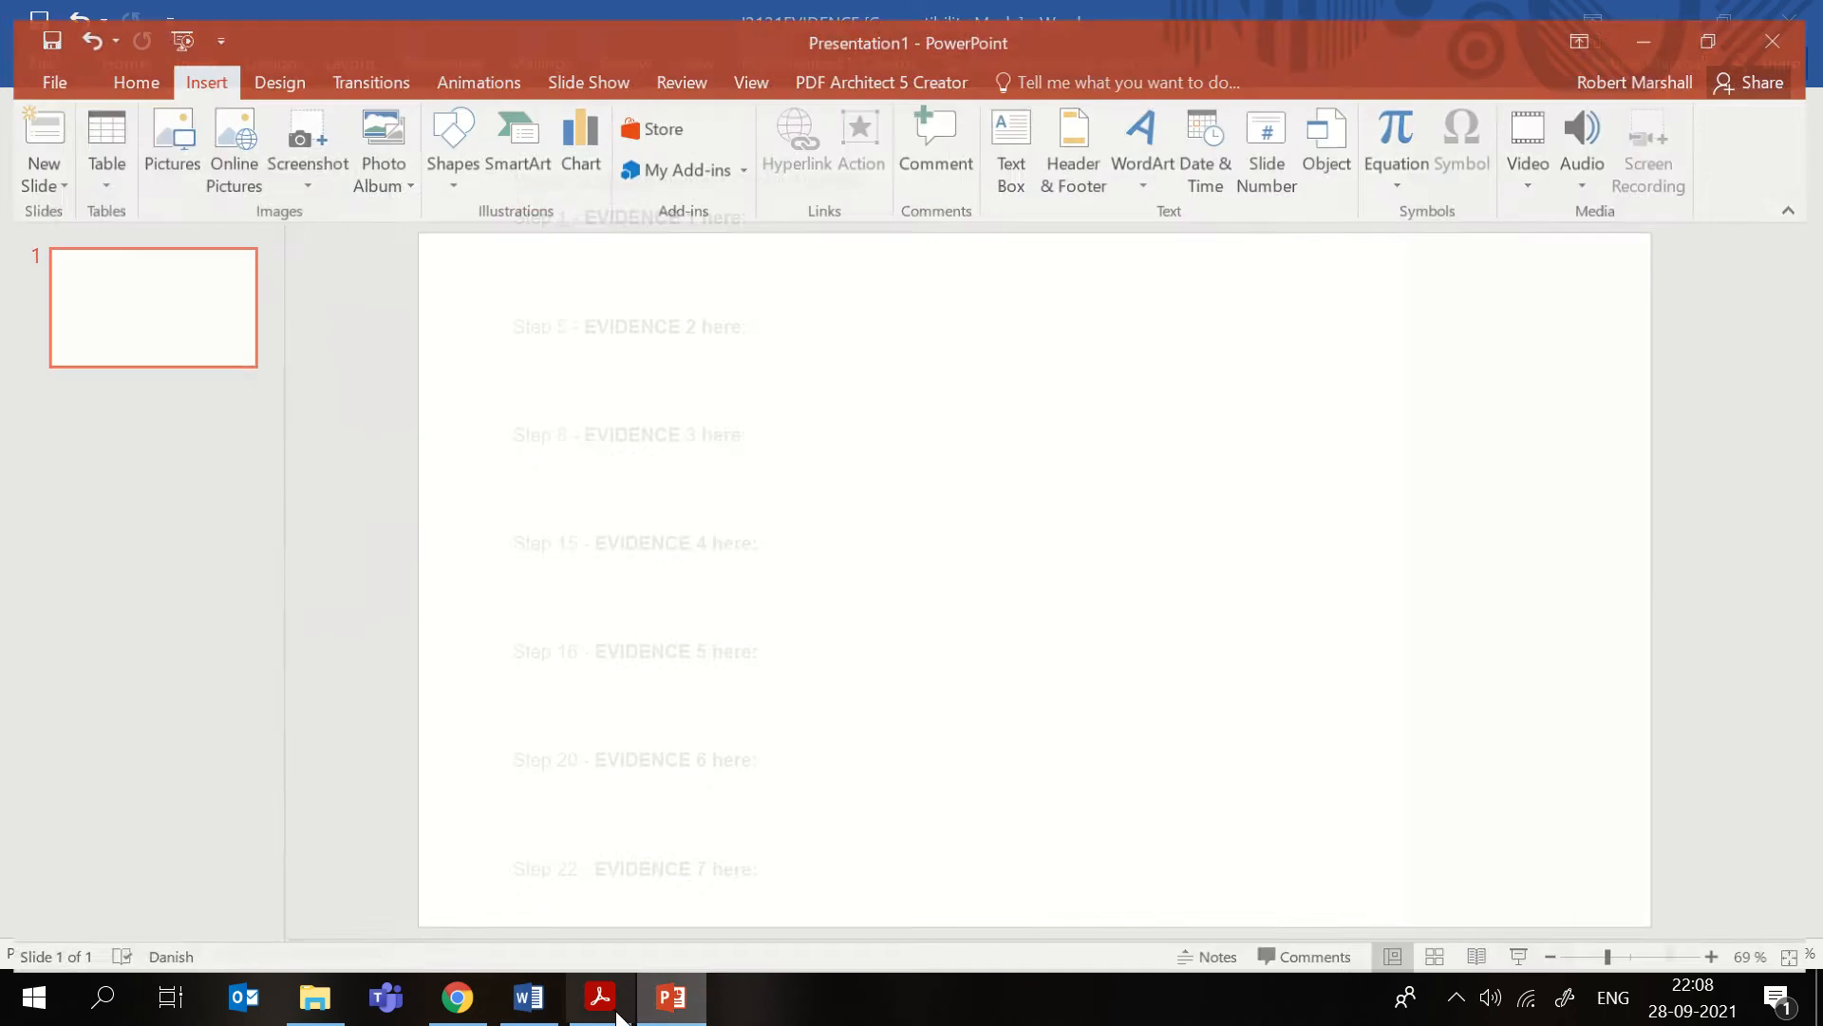
- Check the required file name in the question paper and save the evidence document as J2121EVIDENCE9999 in Rich Text Format in the Test files folder
{"action": "left_click", "coordinate": [615, 1012]}
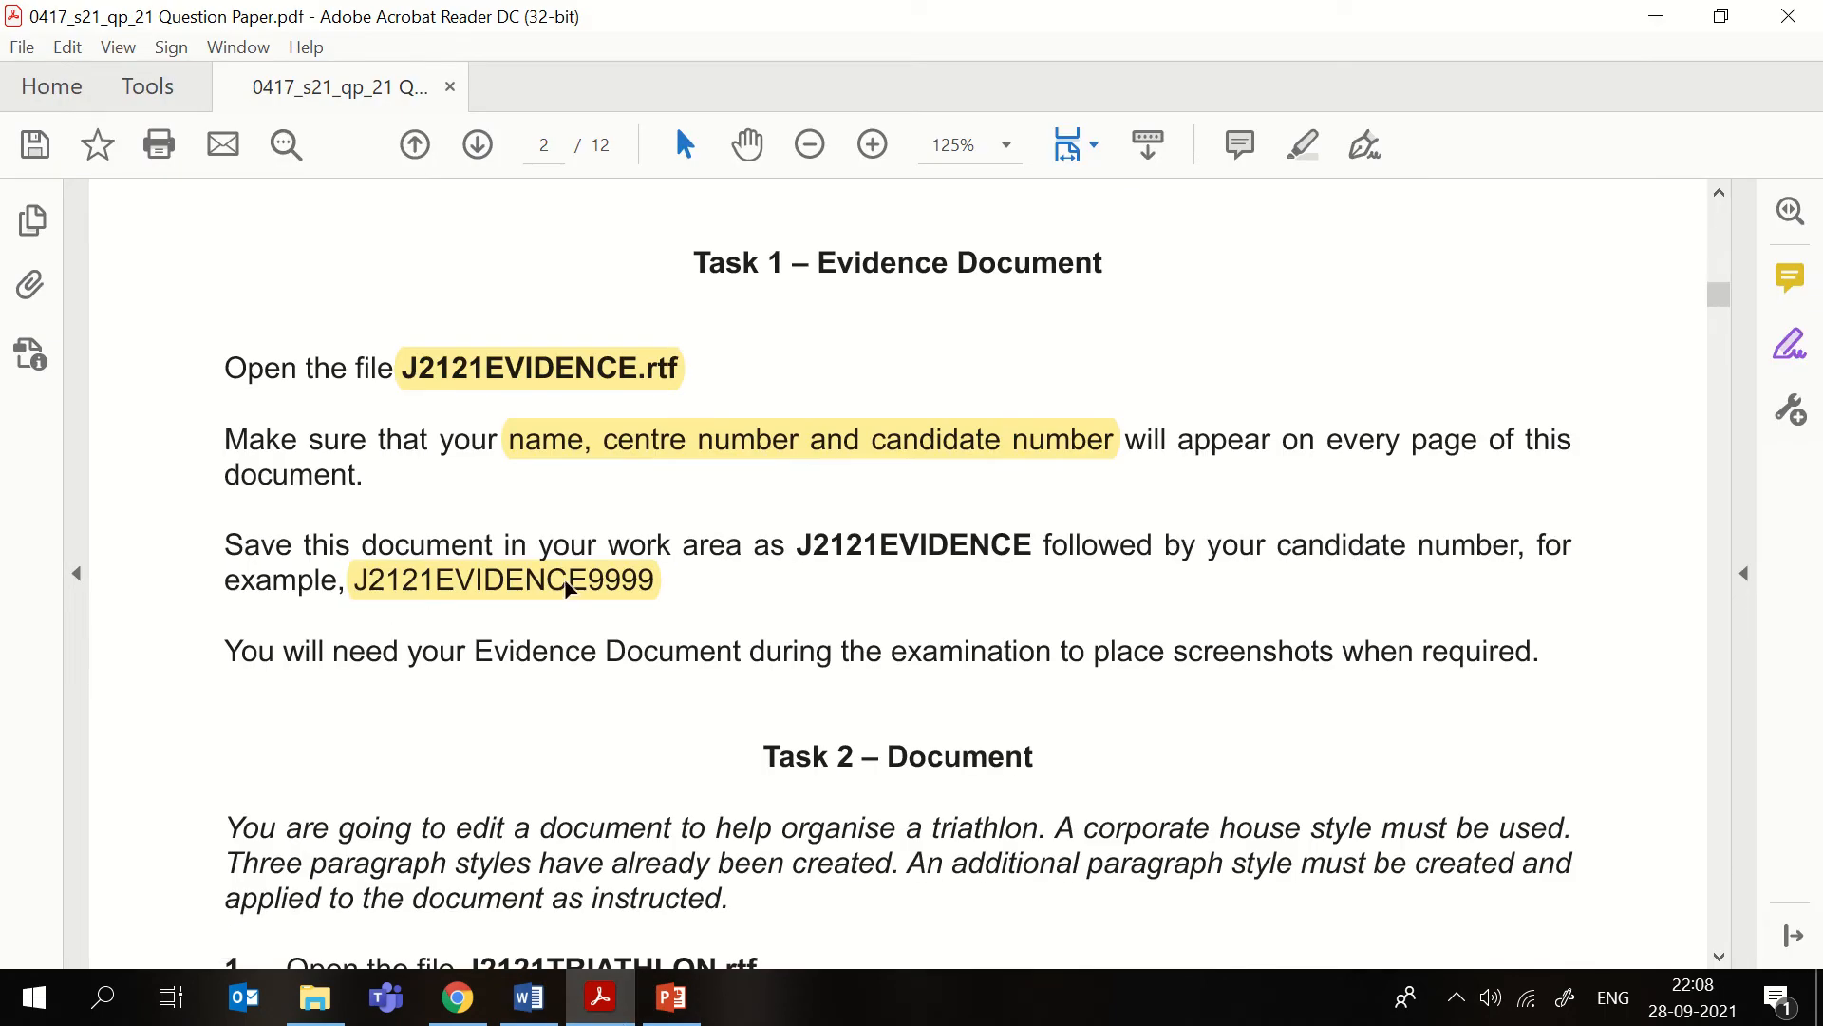
{"action": "left_click", "coordinate": [529, 997]}
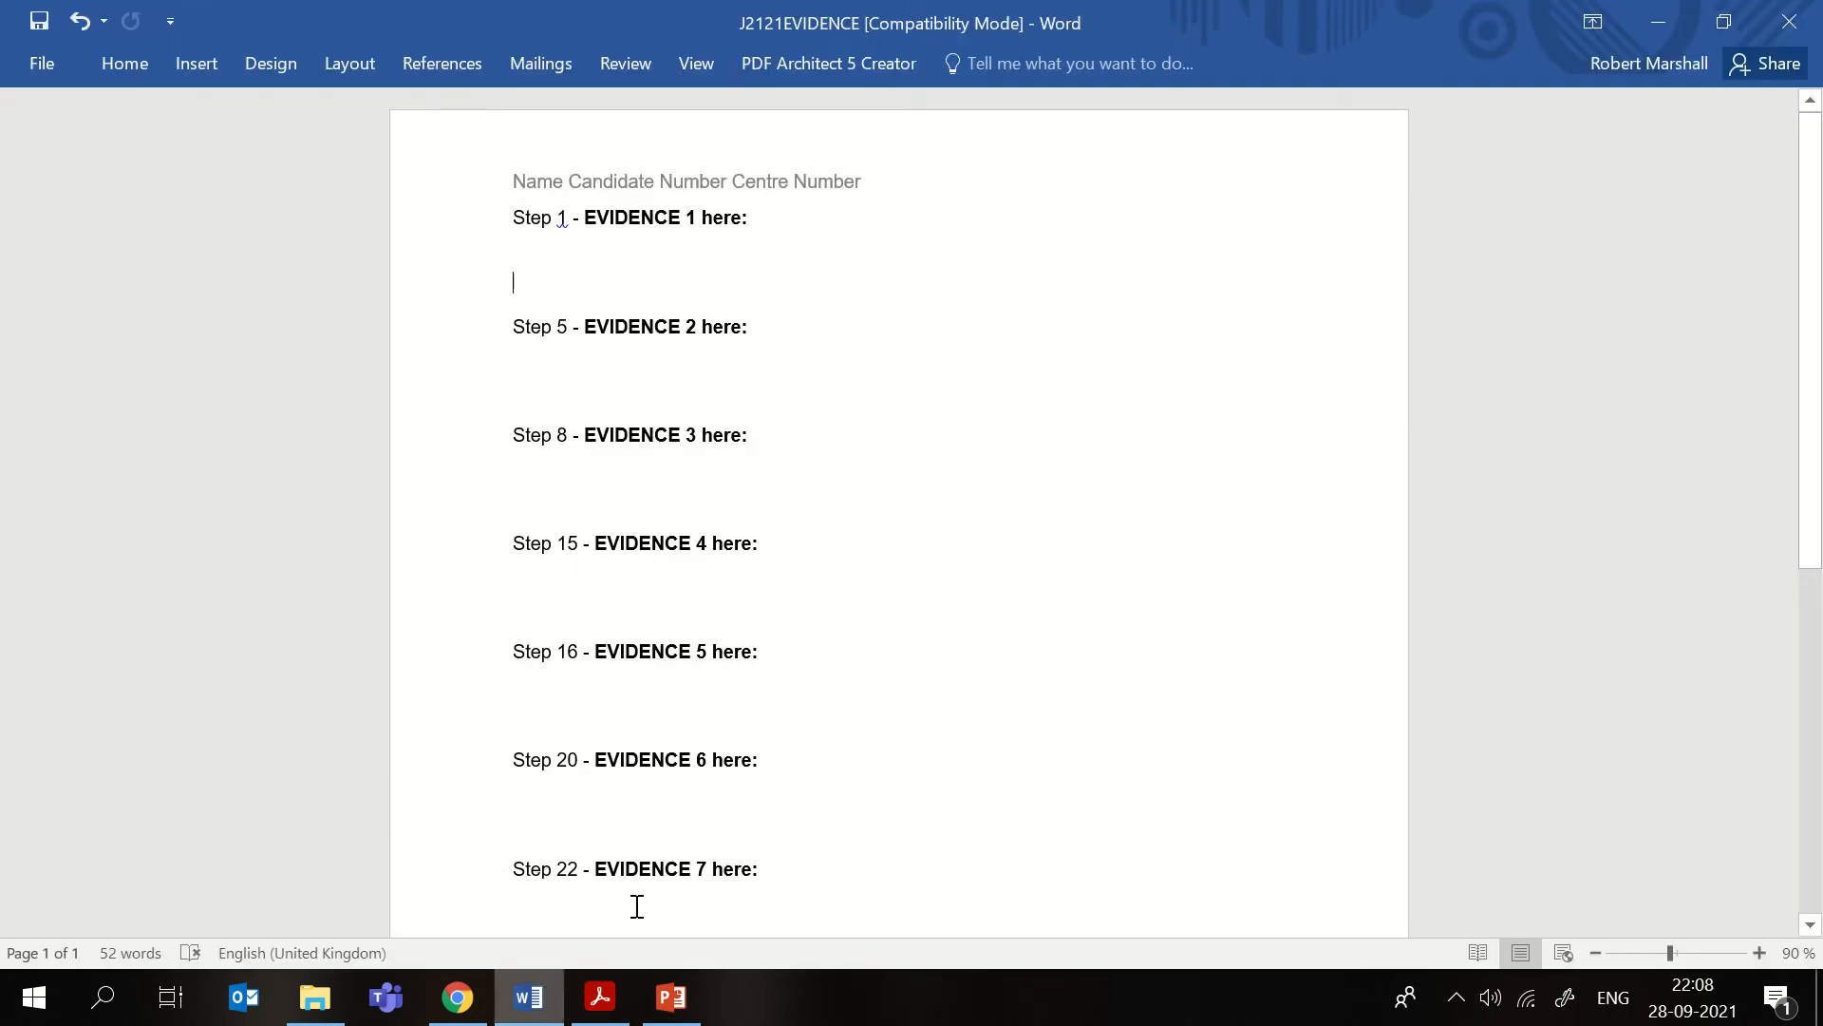
{"action": "left_click", "coordinate": [46, 63]}
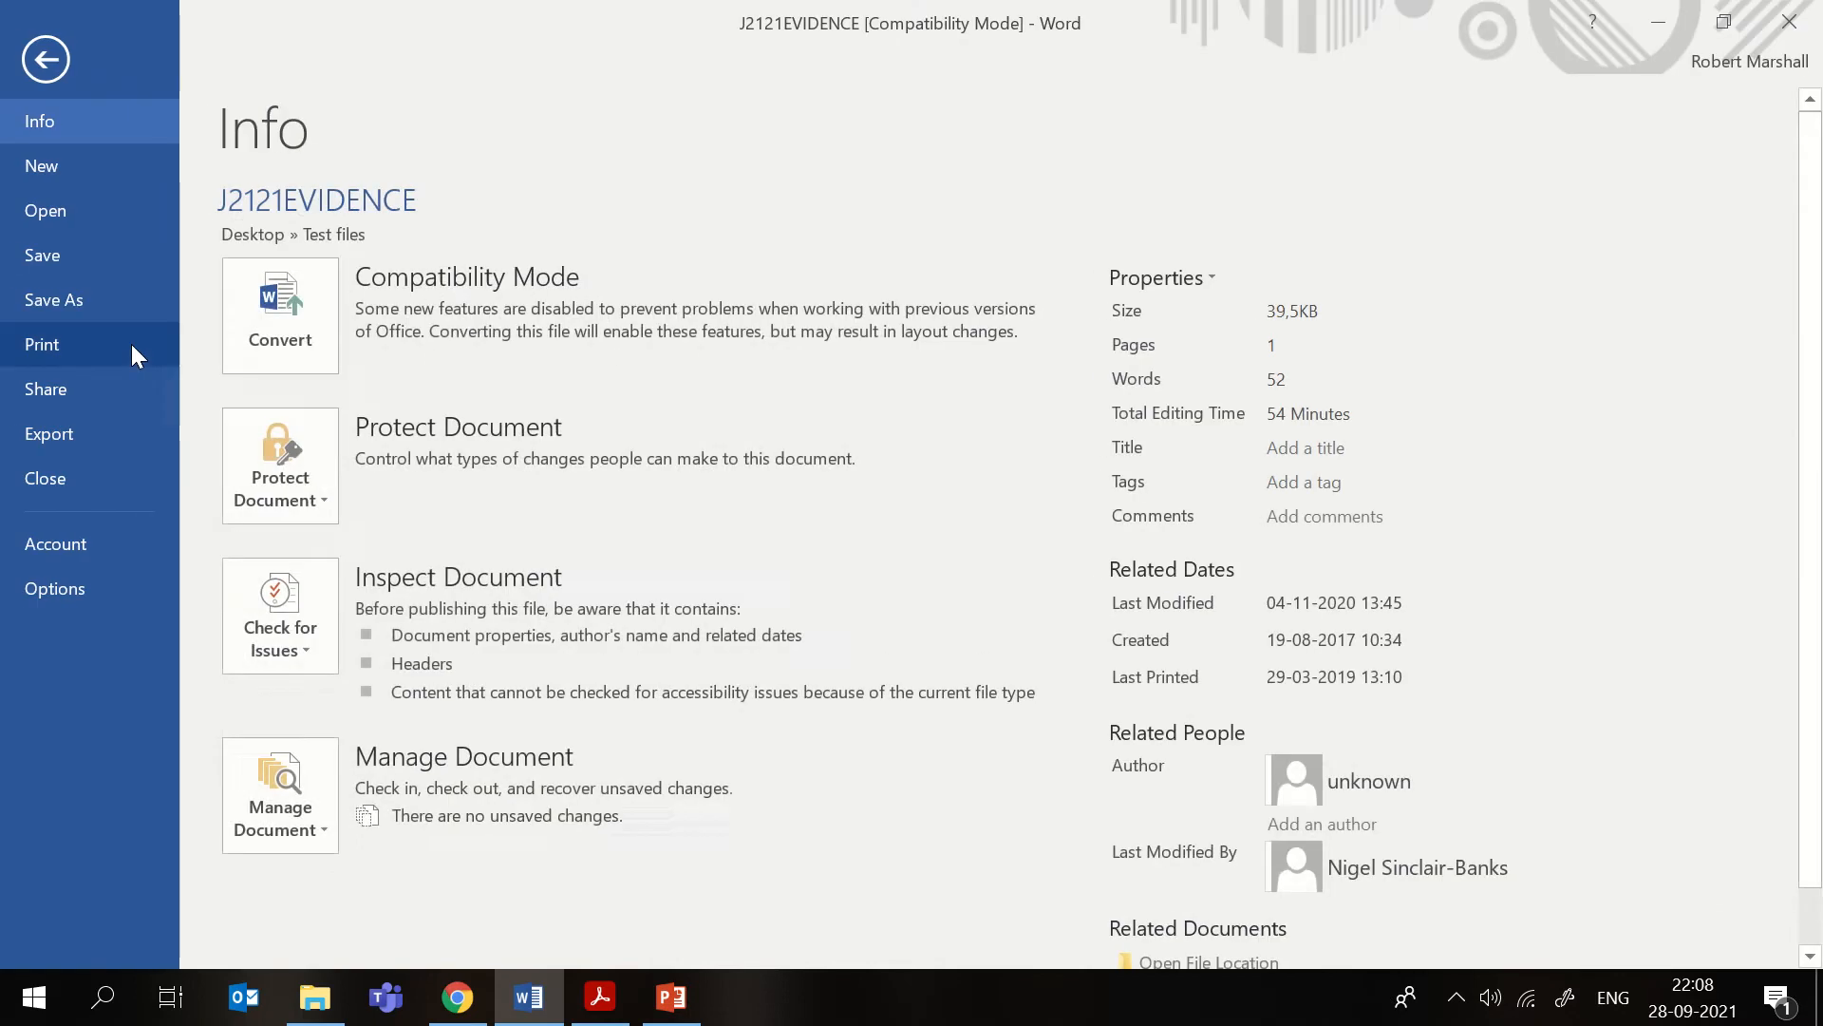
{"action": "left_click", "coordinate": [83, 302]}
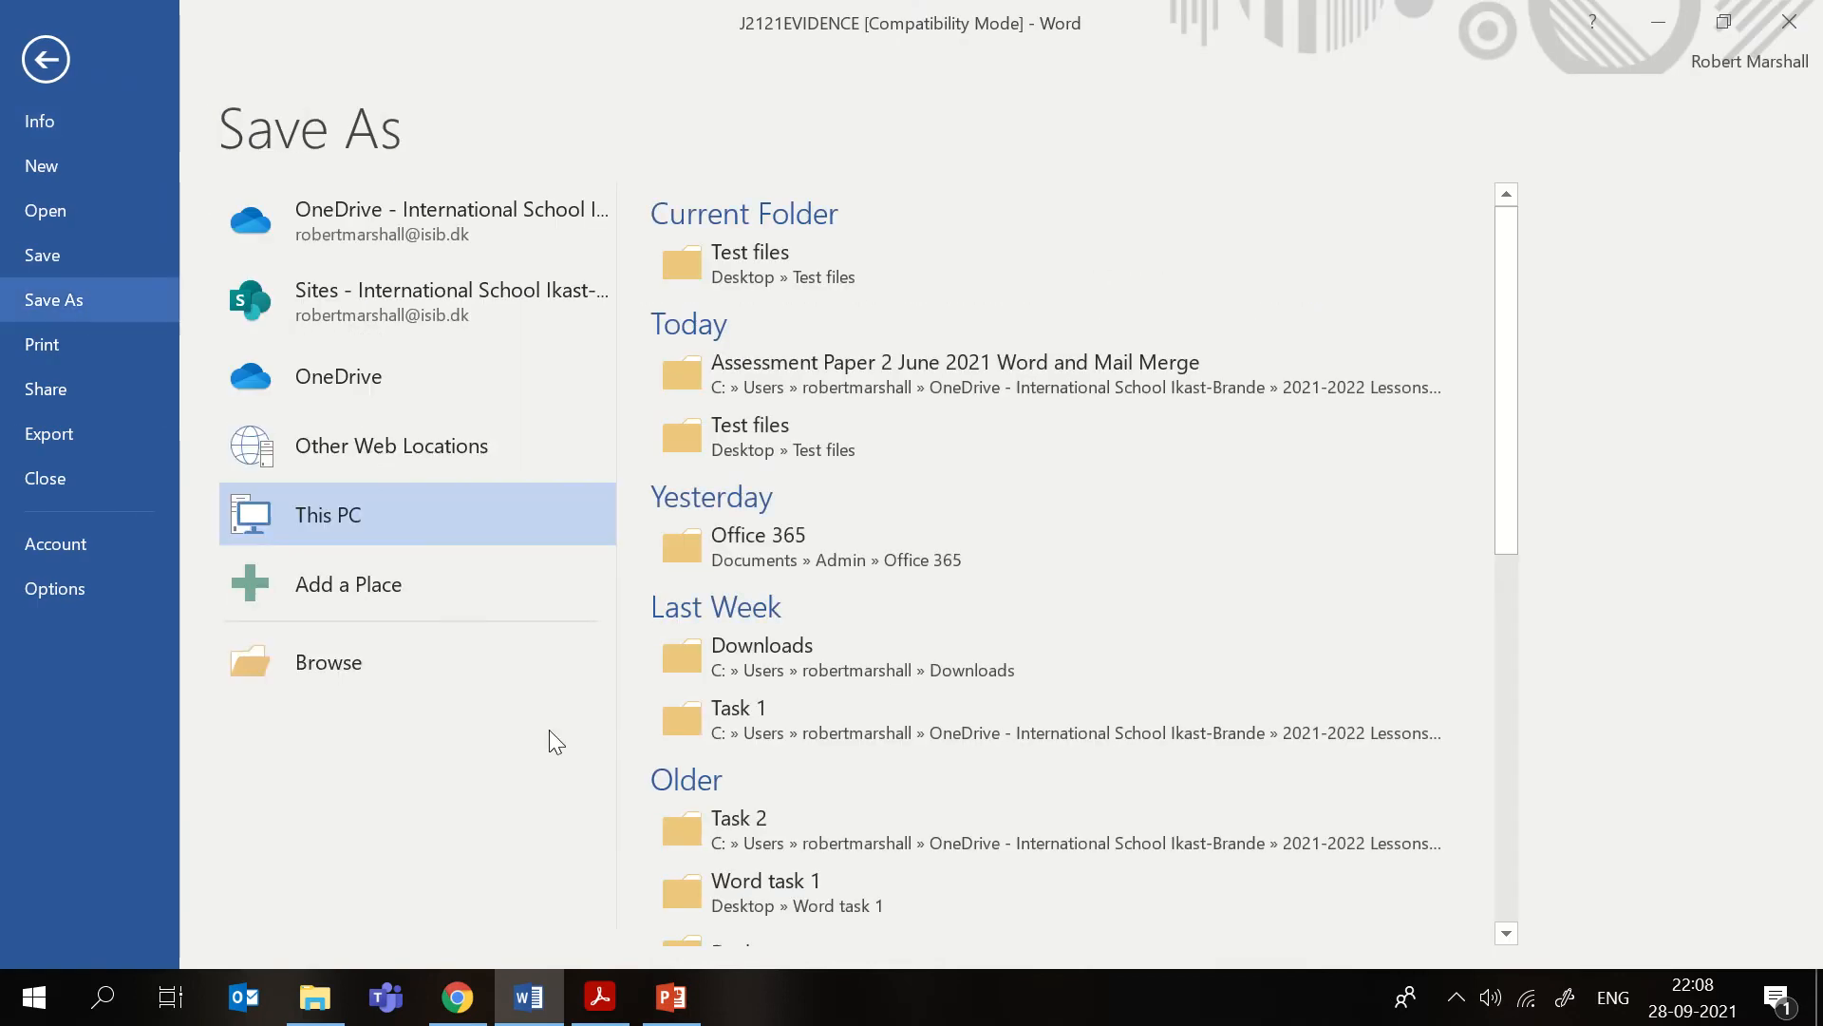
{"action": "left_click", "coordinate": [414, 685]}
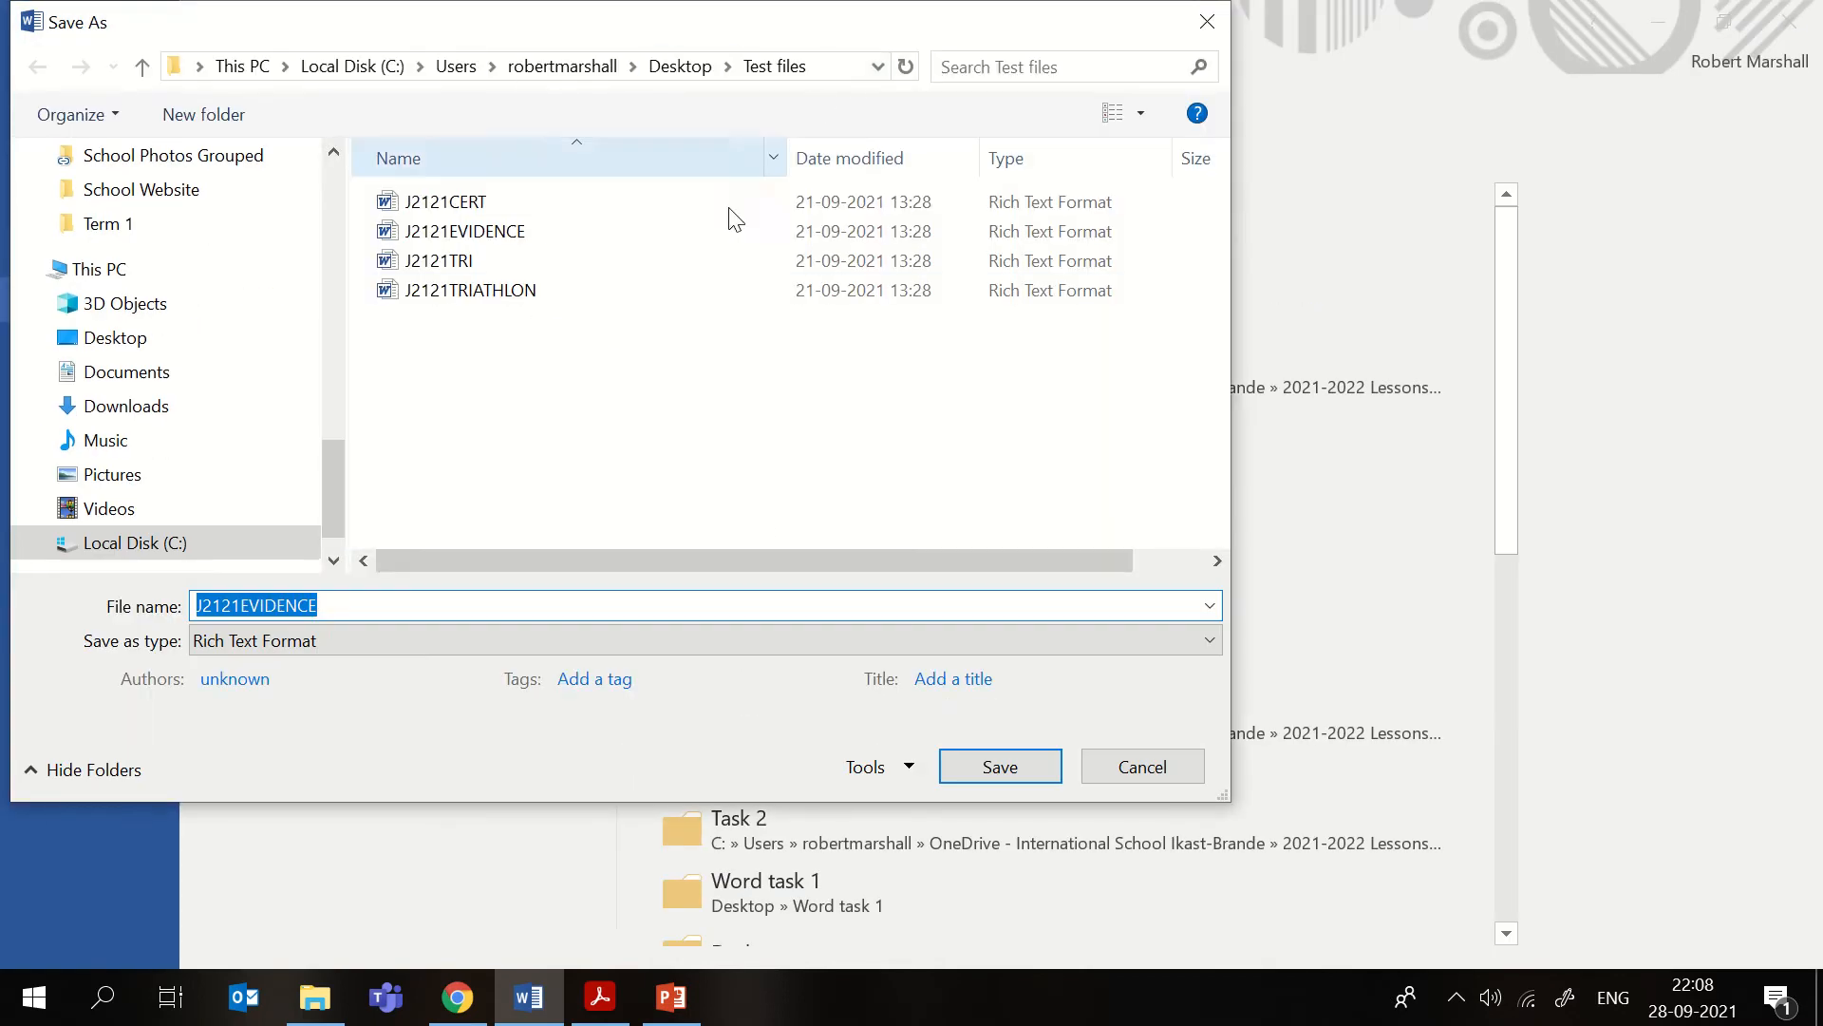
{"action": "left_click", "coordinate": [439, 608]}
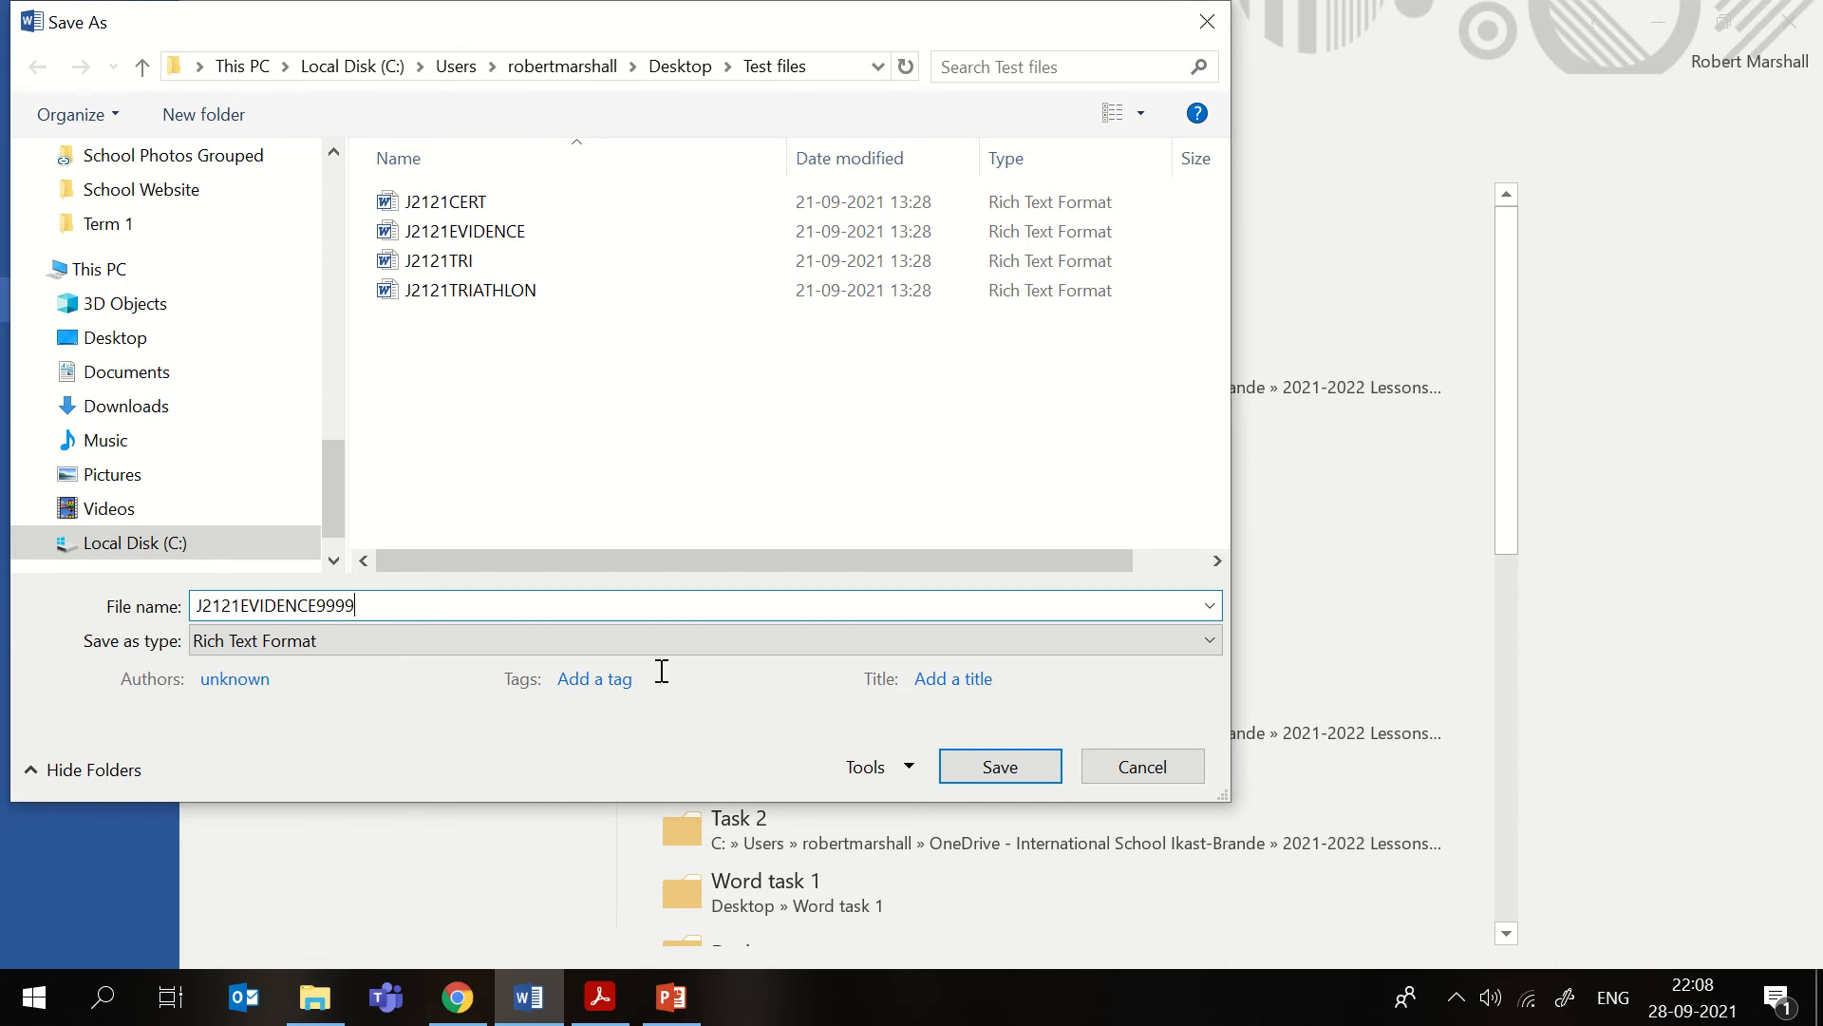
{"action": "left_click", "coordinate": [1037, 765]}
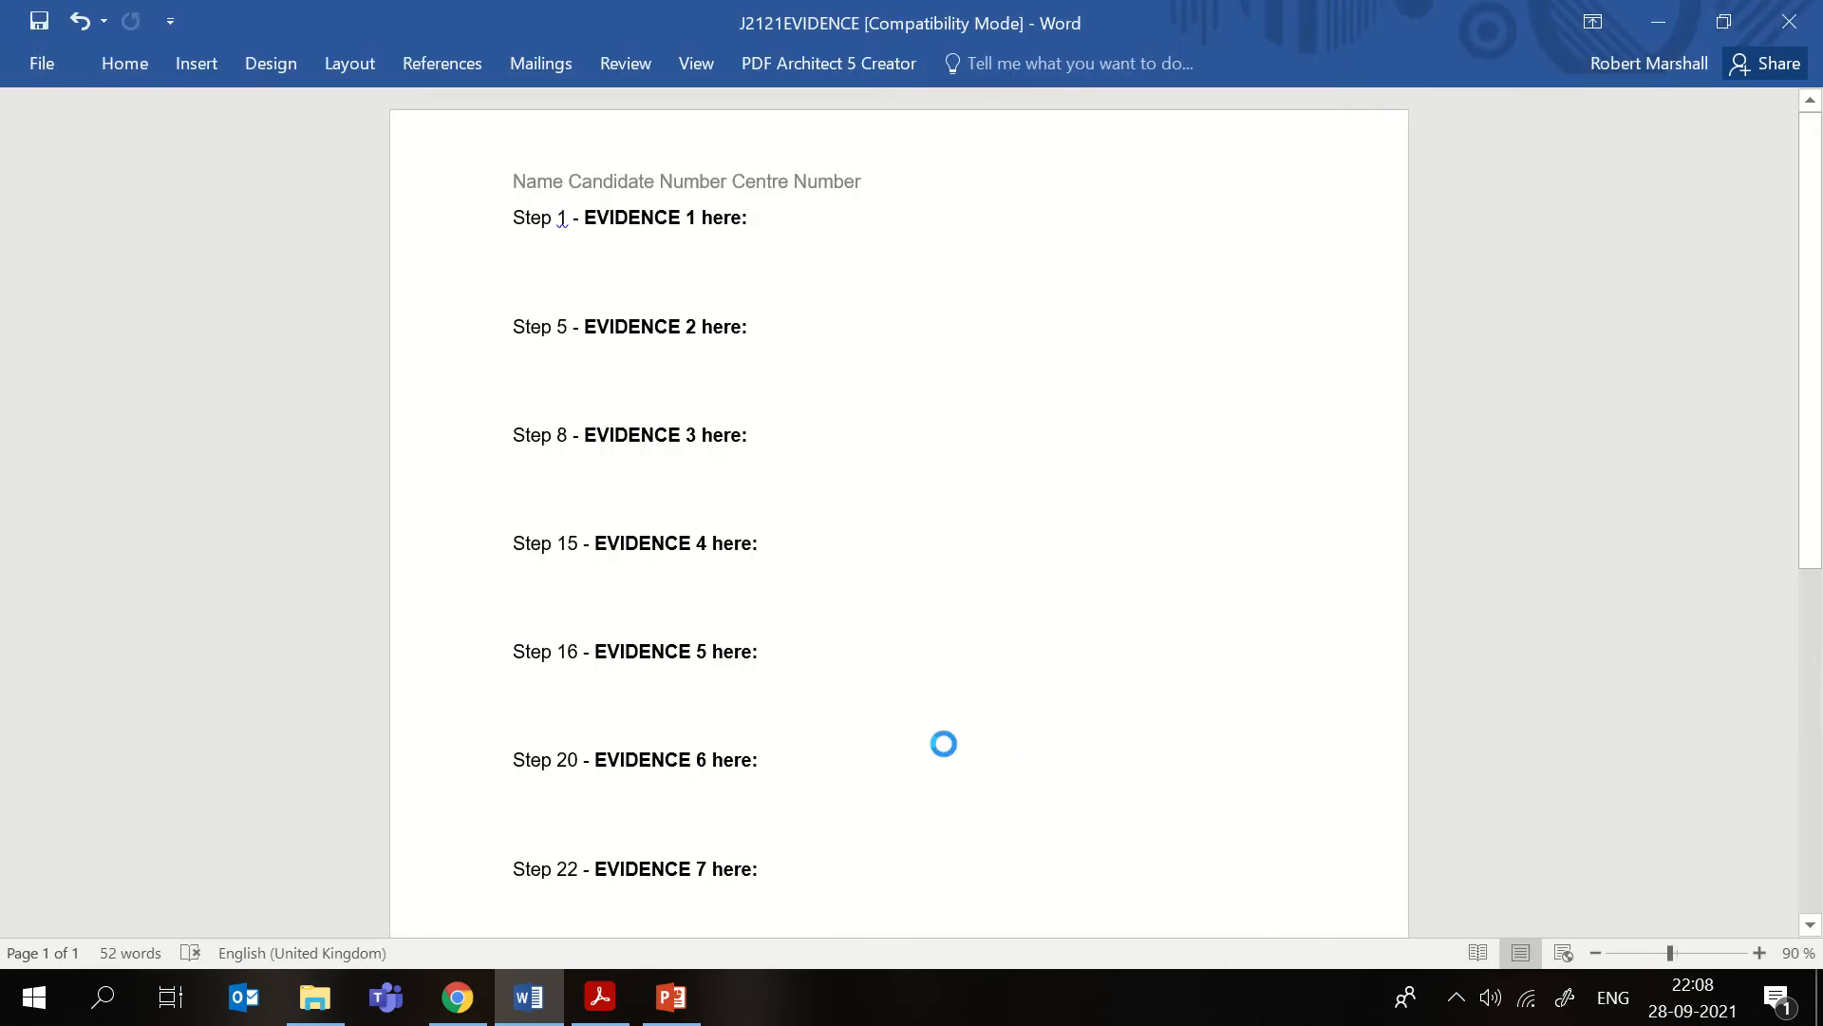
{"action": "left_click", "coordinate": [465, 1007]}
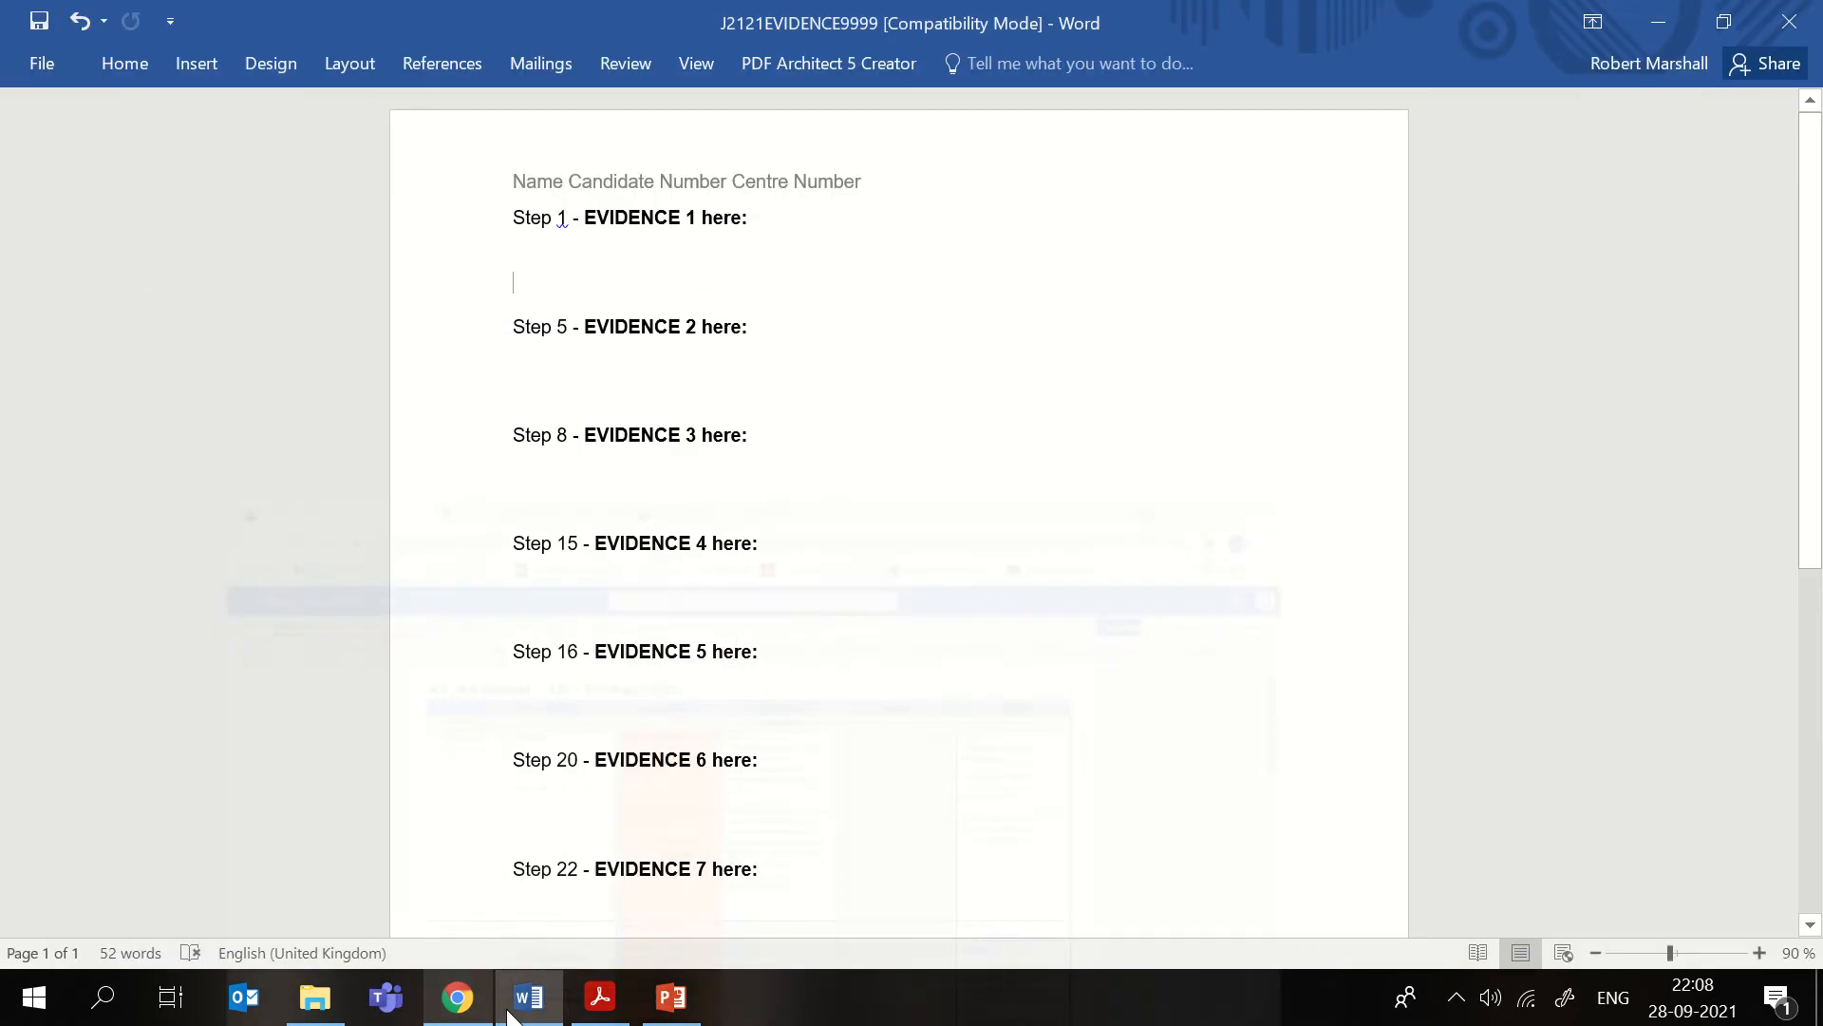
{"action": "left_click", "coordinate": [529, 999]}
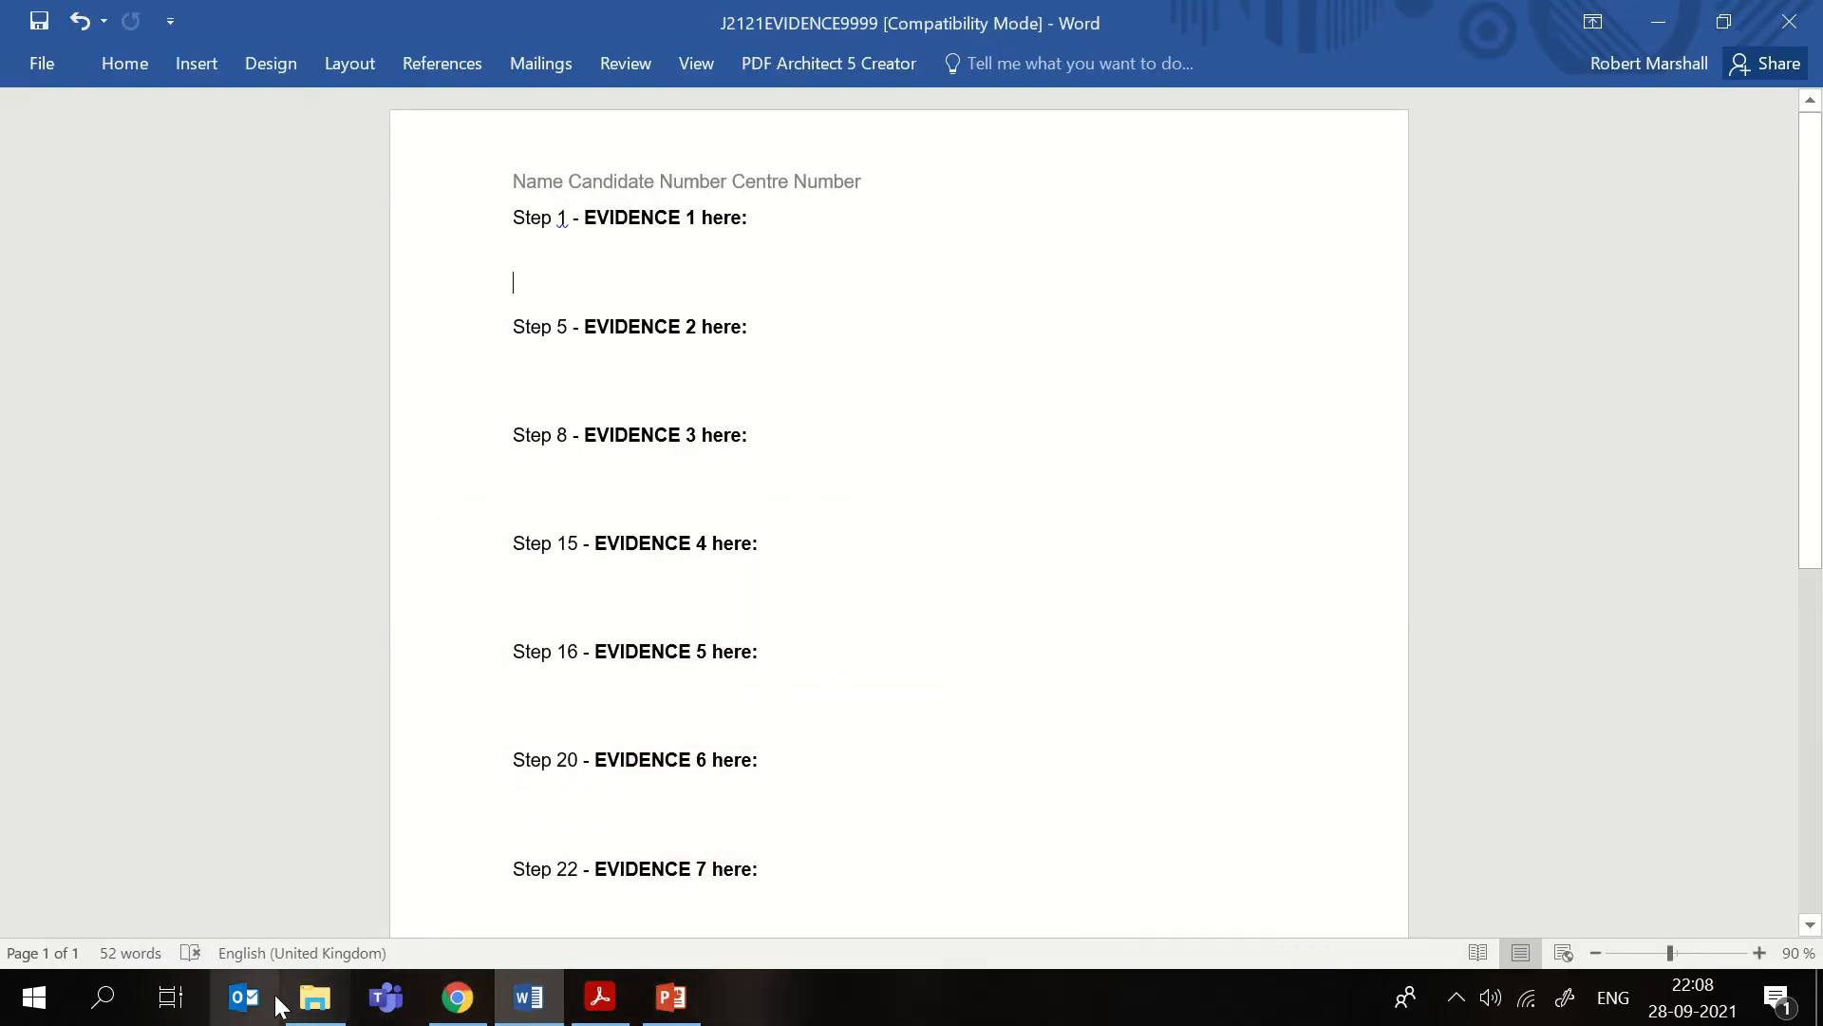
- Switch to the question paper in Acrobat Reader and highlight the heading "Task 2 – Document"
{"action": "left_click", "coordinate": [599, 997]}
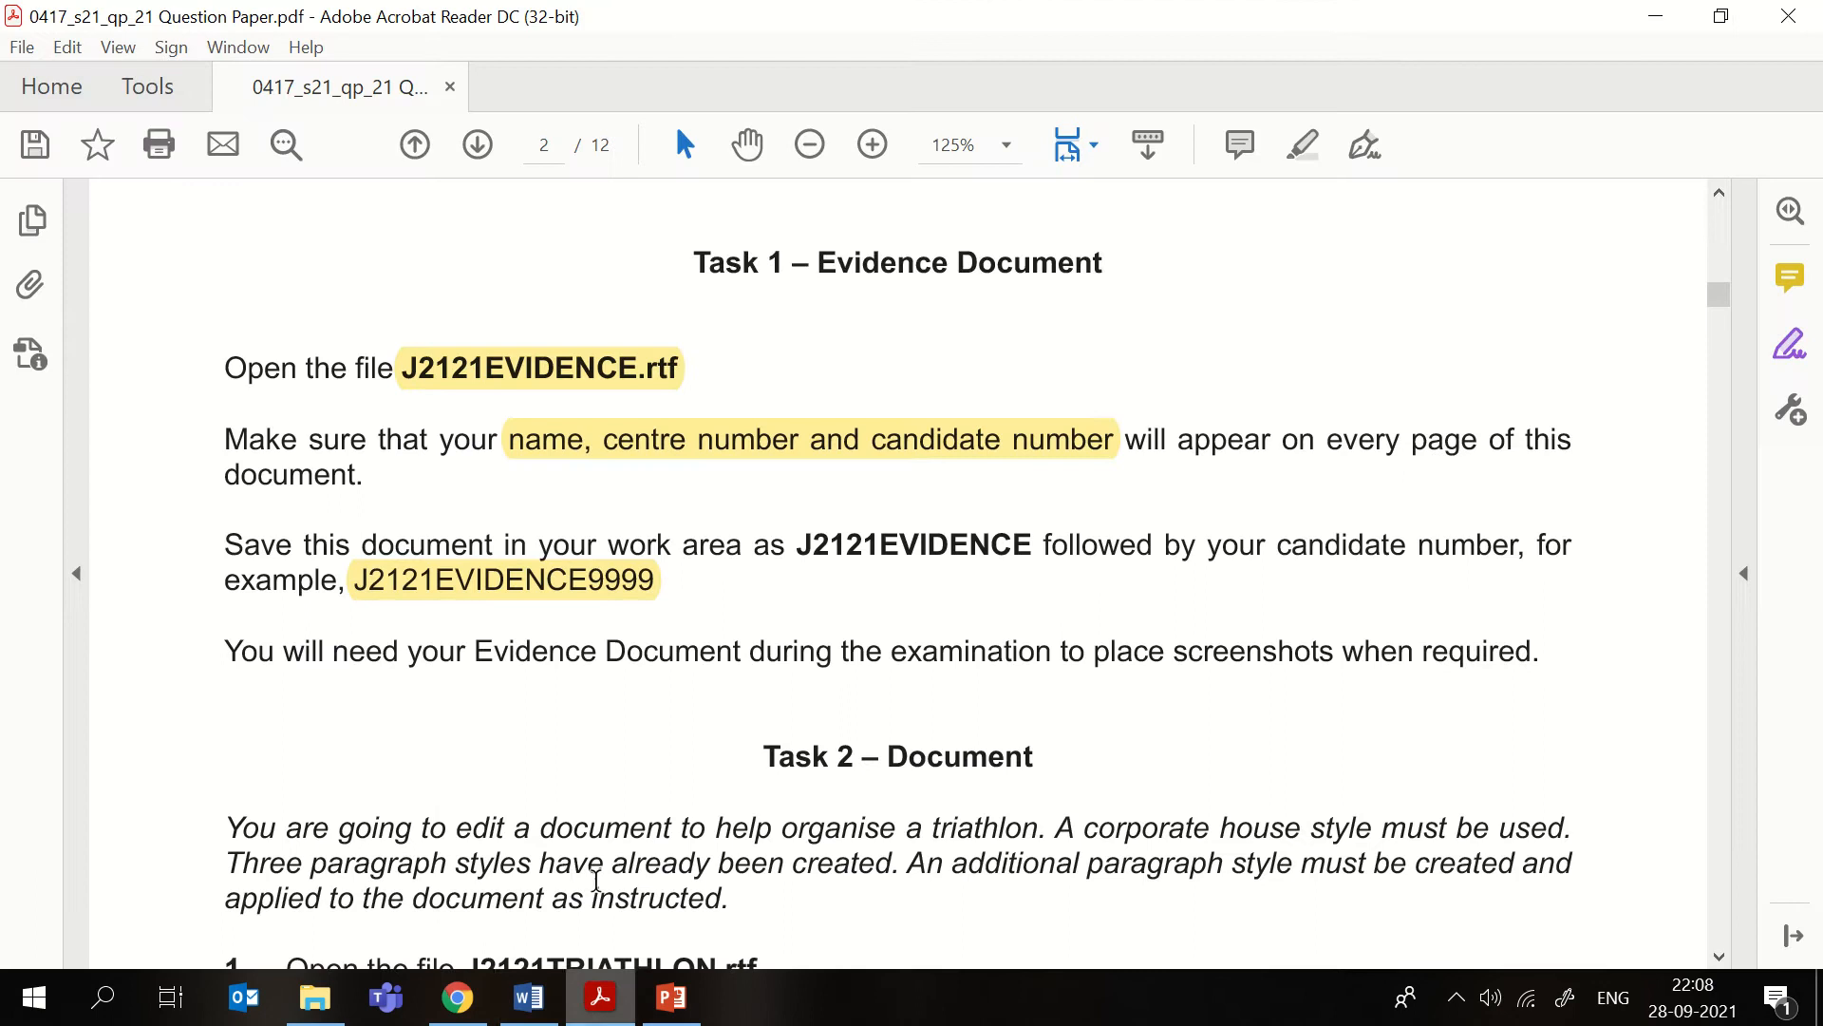
{"action": "scroll", "coordinate": [596, 881], "scroll_direction": "down", "scroll_amount": 5}
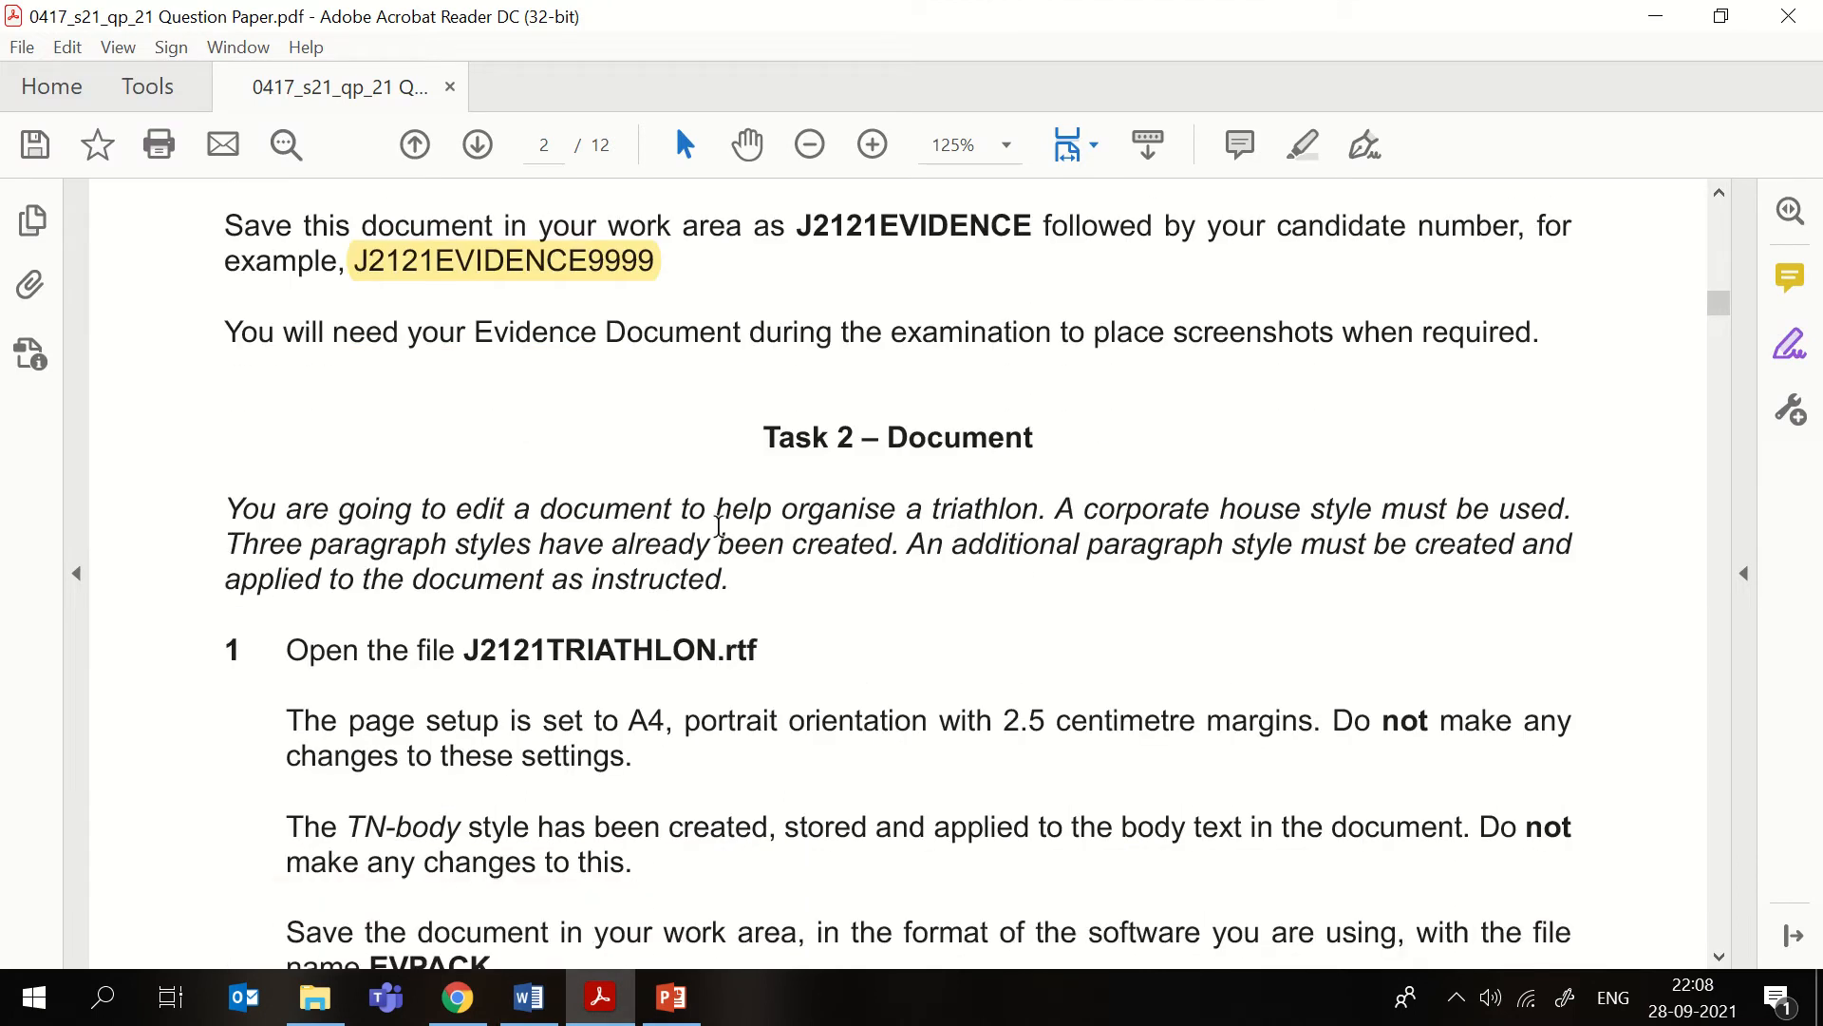
{"action": "scroll", "coordinate": [736, 521], "scroll_direction": "down", "scroll_amount": 1}
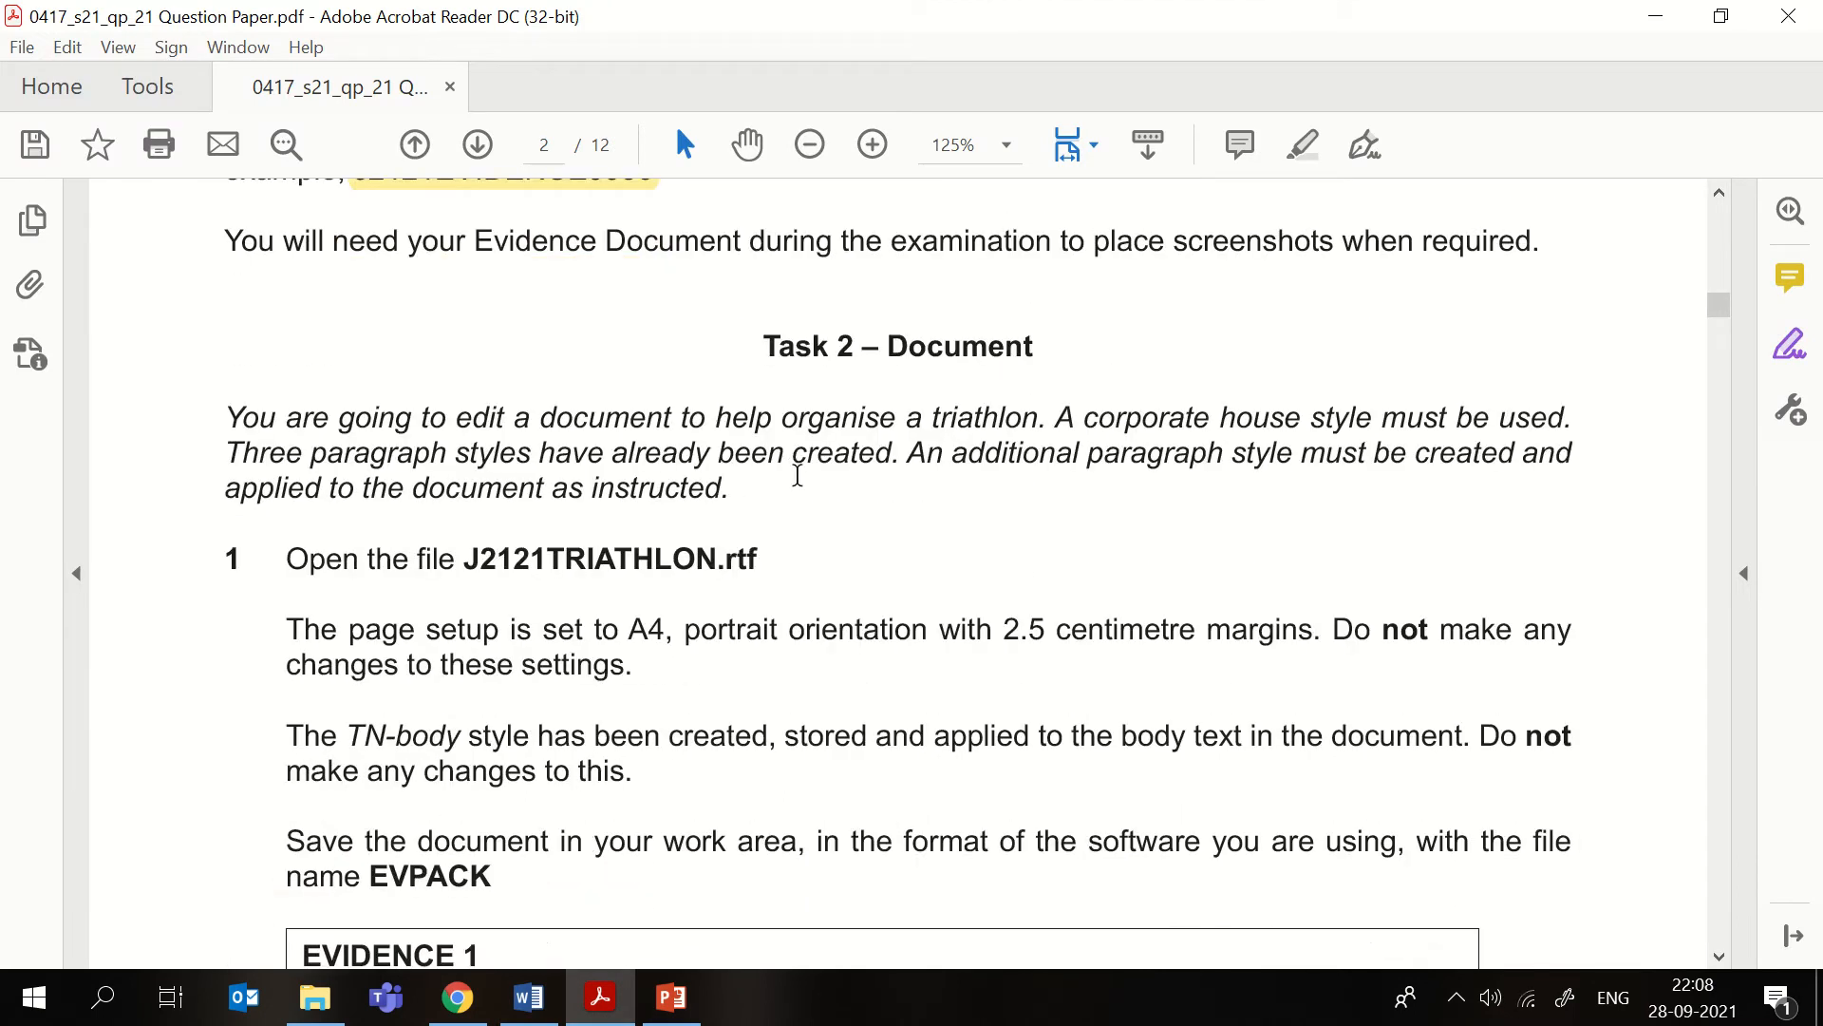
{"action": "scroll", "coordinate": [800, 458], "scroll_direction": "down", "scroll_amount": 1}
{"action": "left_click_drag", "start_coordinate": [771, 290], "coordinate": [1034, 300]}
{"action": "left_click", "coordinate": [1063, 245]}
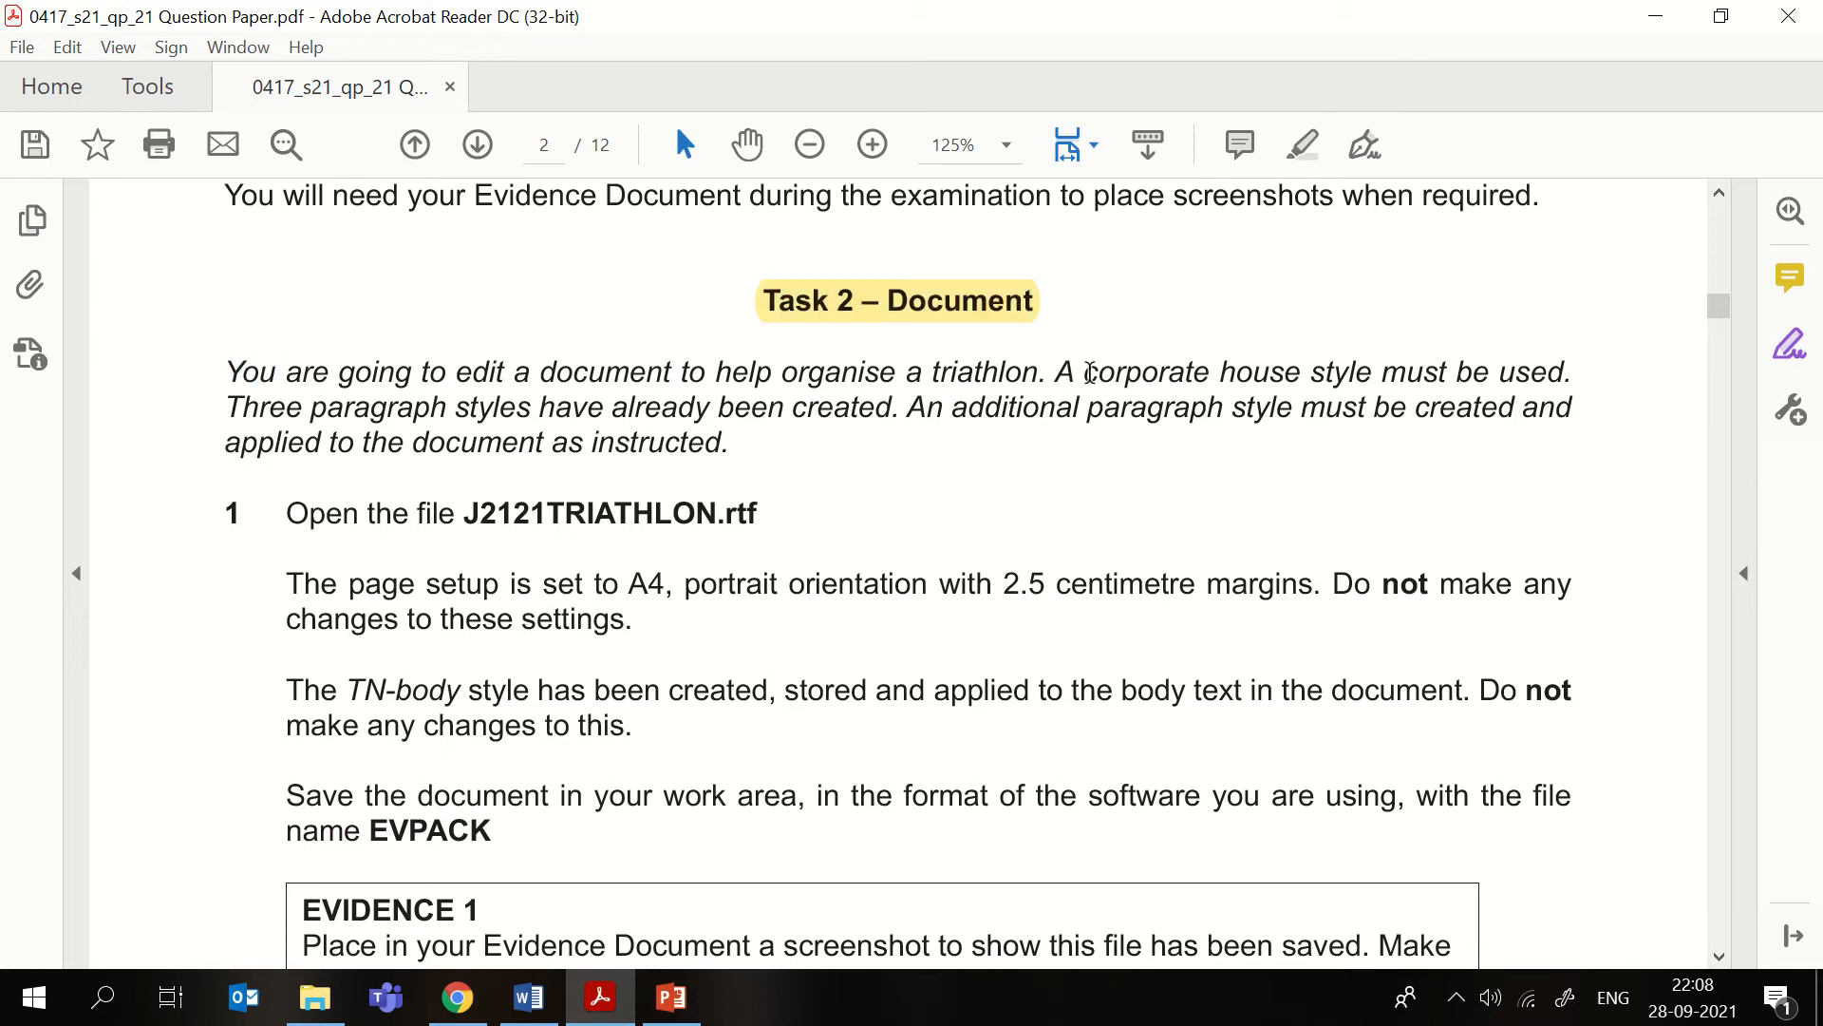
- Highlight the Task 2 introduction's statements about the three existing paragraph styles and the additional style to create and apply
{"action": "scroll", "coordinate": [654, 465], "scroll_direction": "down", "scroll_amount": 1}
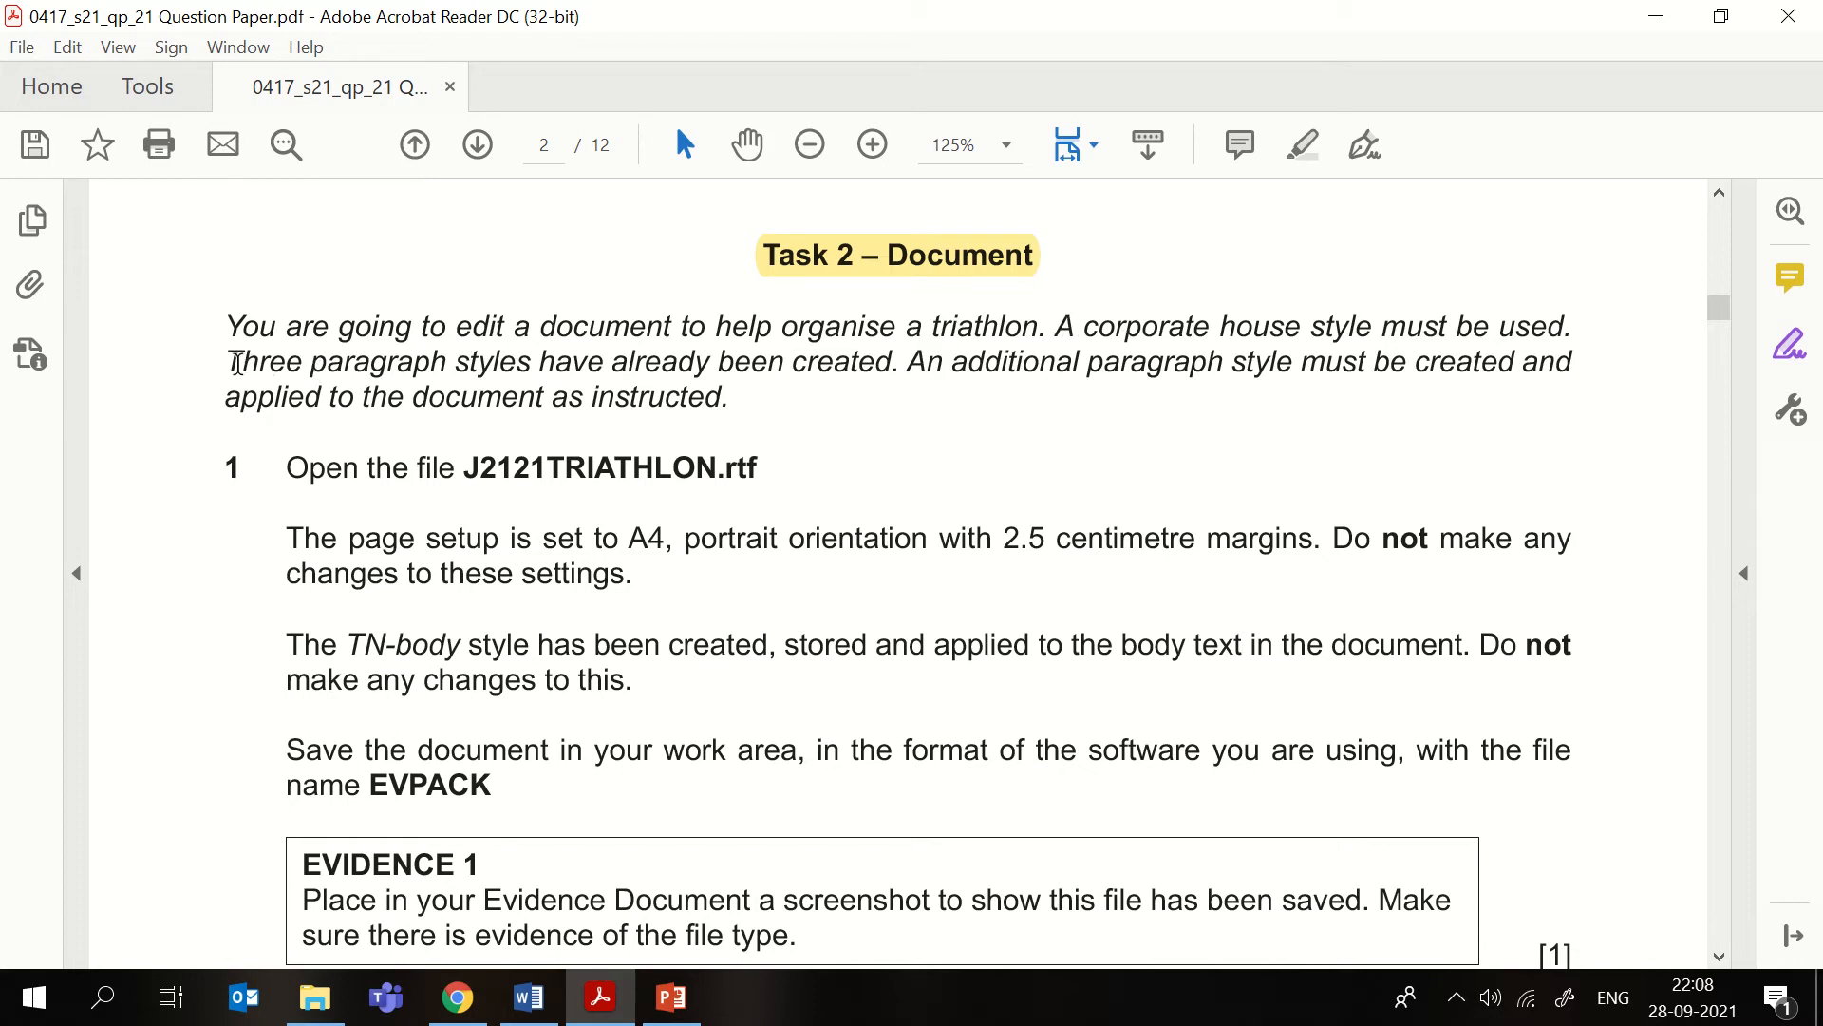
{"action": "left_click_drag", "start_coordinate": [229, 363], "coordinate": [730, 397]}
{"action": "left_click", "coordinate": [906, 308]}
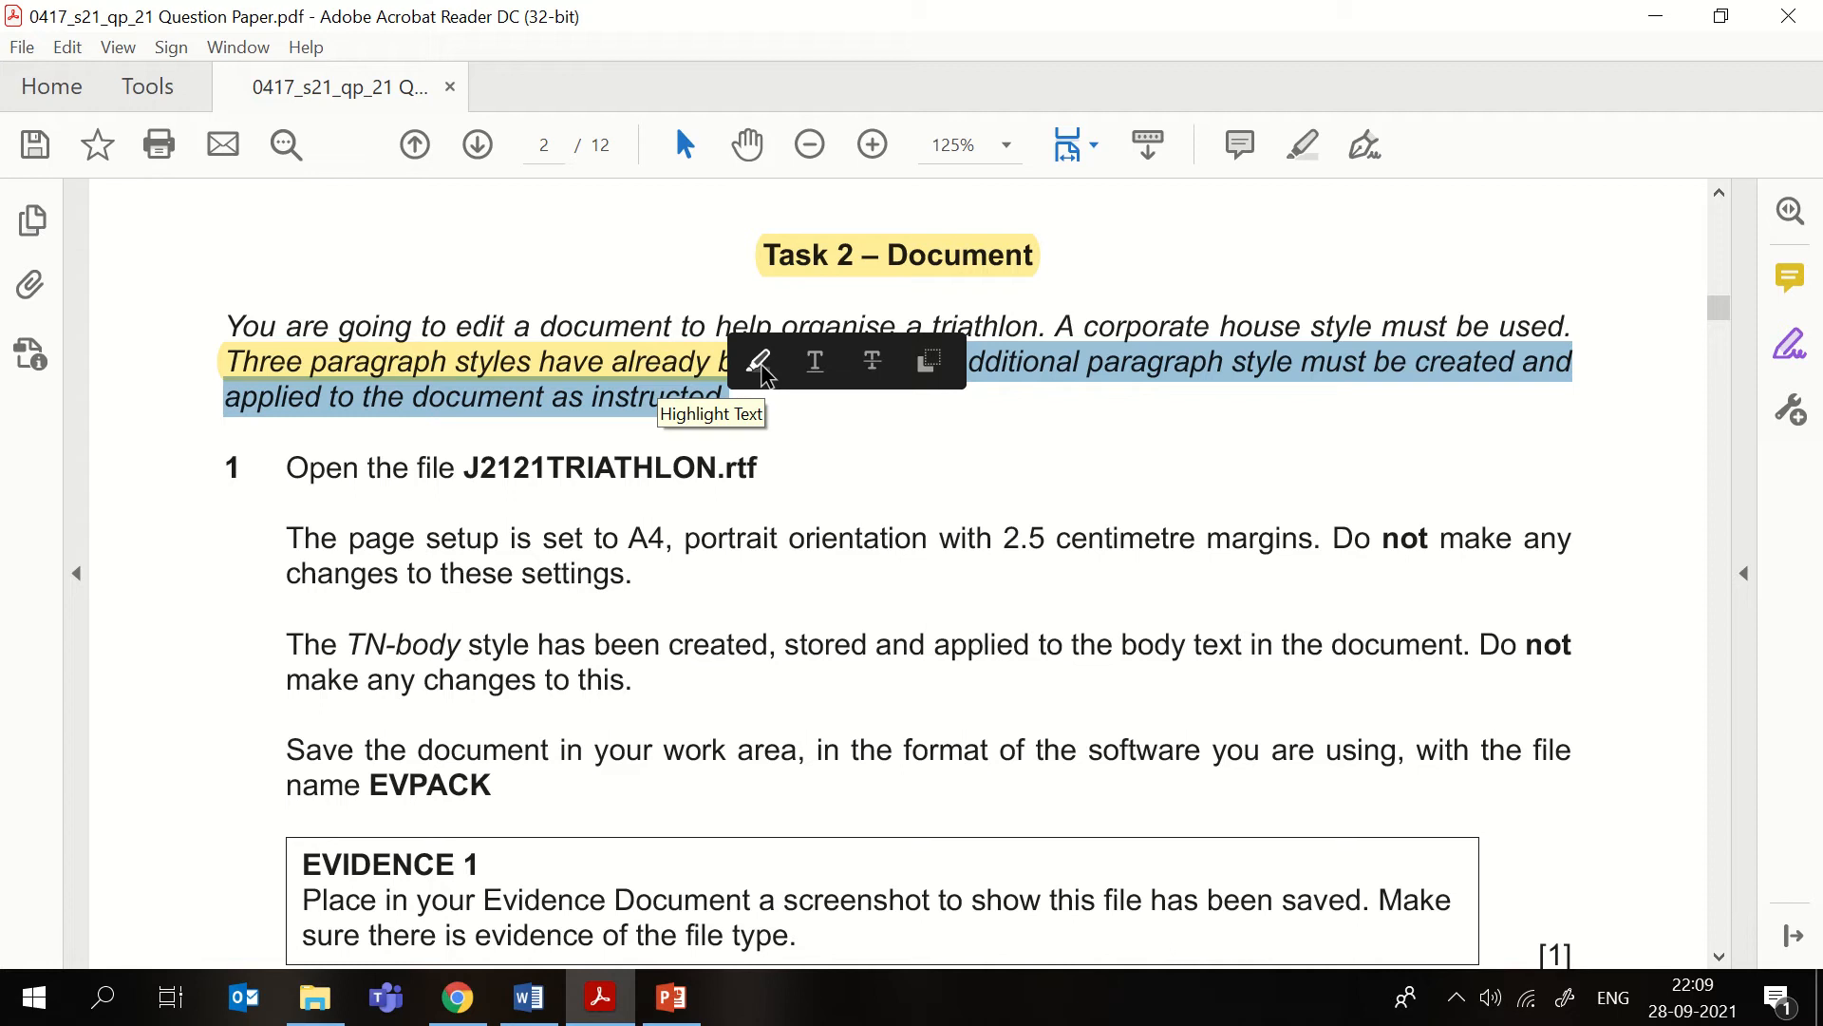
{"action": "left_click", "coordinate": [760, 363]}
- Highlight the file name J2121TRIATHLON.rtf in question 1 and the instruction not to make any changes to the page setup settings
{"action": "scroll", "coordinate": [965, 480], "scroll_direction": "down", "scroll_amount": 3}
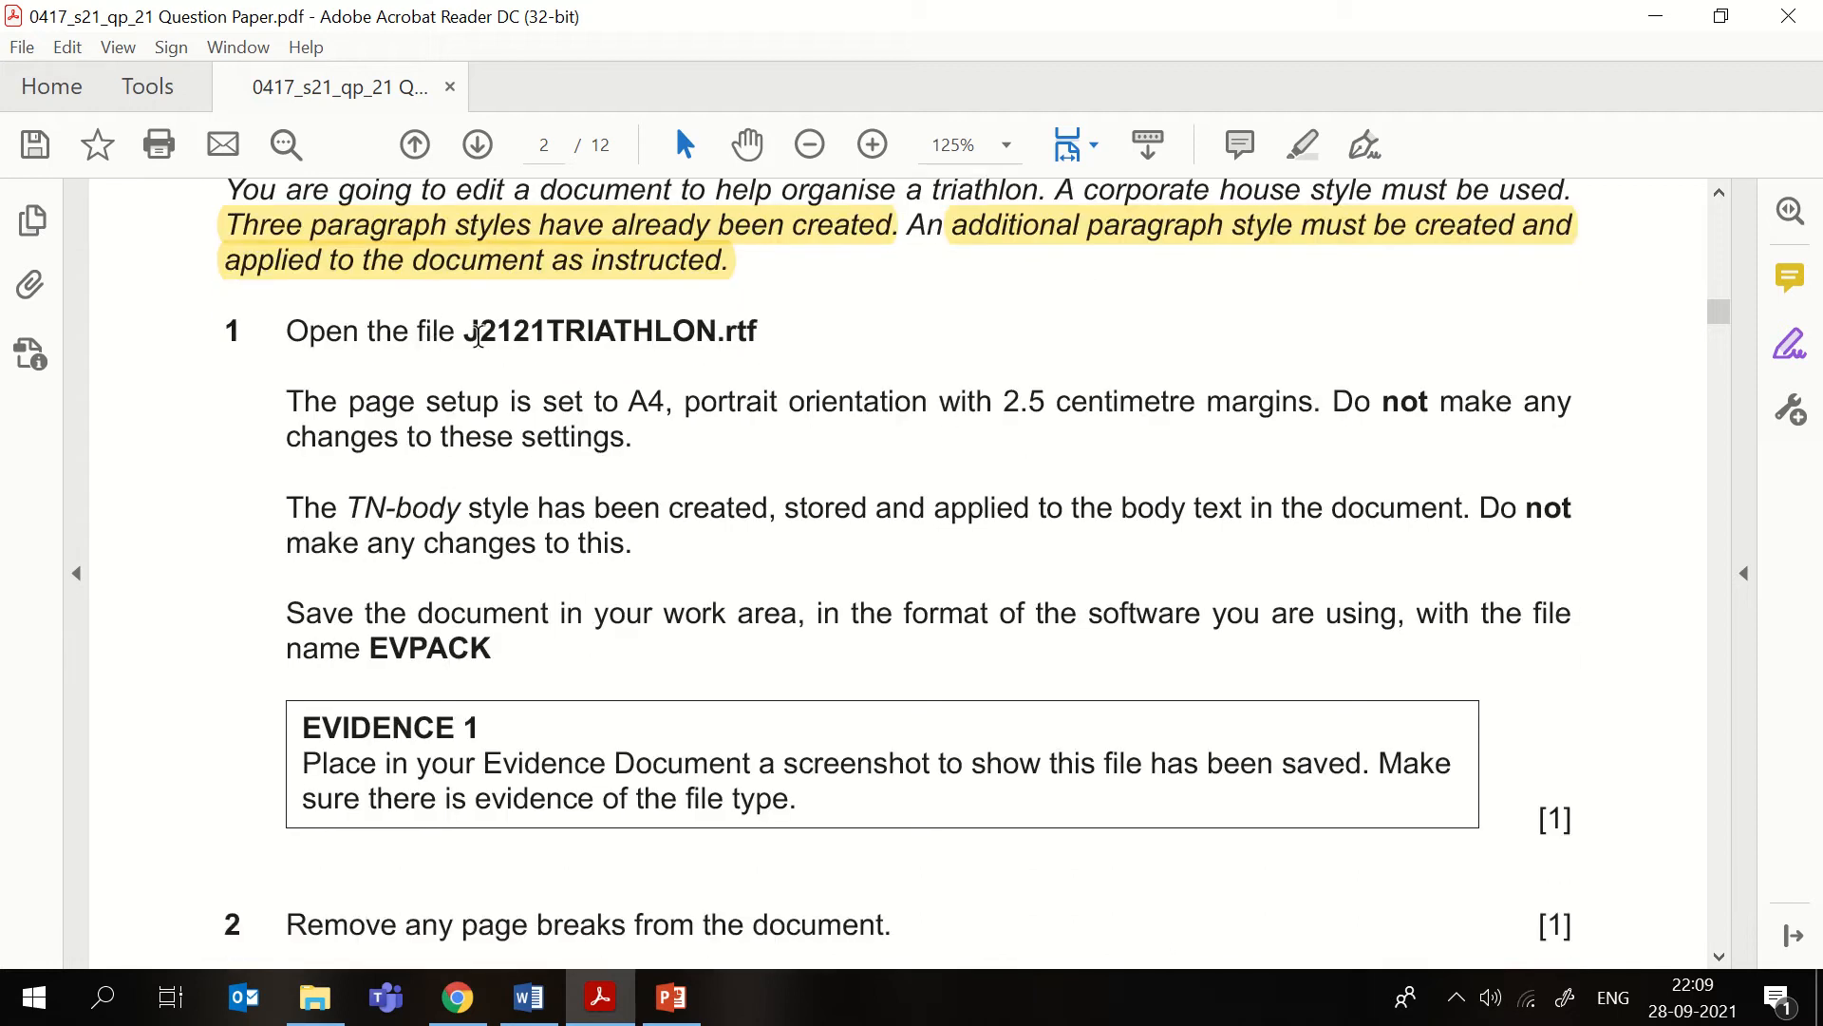
{"action": "mouse_move", "coordinate": [480, 332]}
{"action": "left_mouse_down"}
{"action": "mouse_move", "coordinate": [785, 342]}
{"action": "mouse_move", "coordinate": [460, 333]}
{"action": "left_mouse_up"}
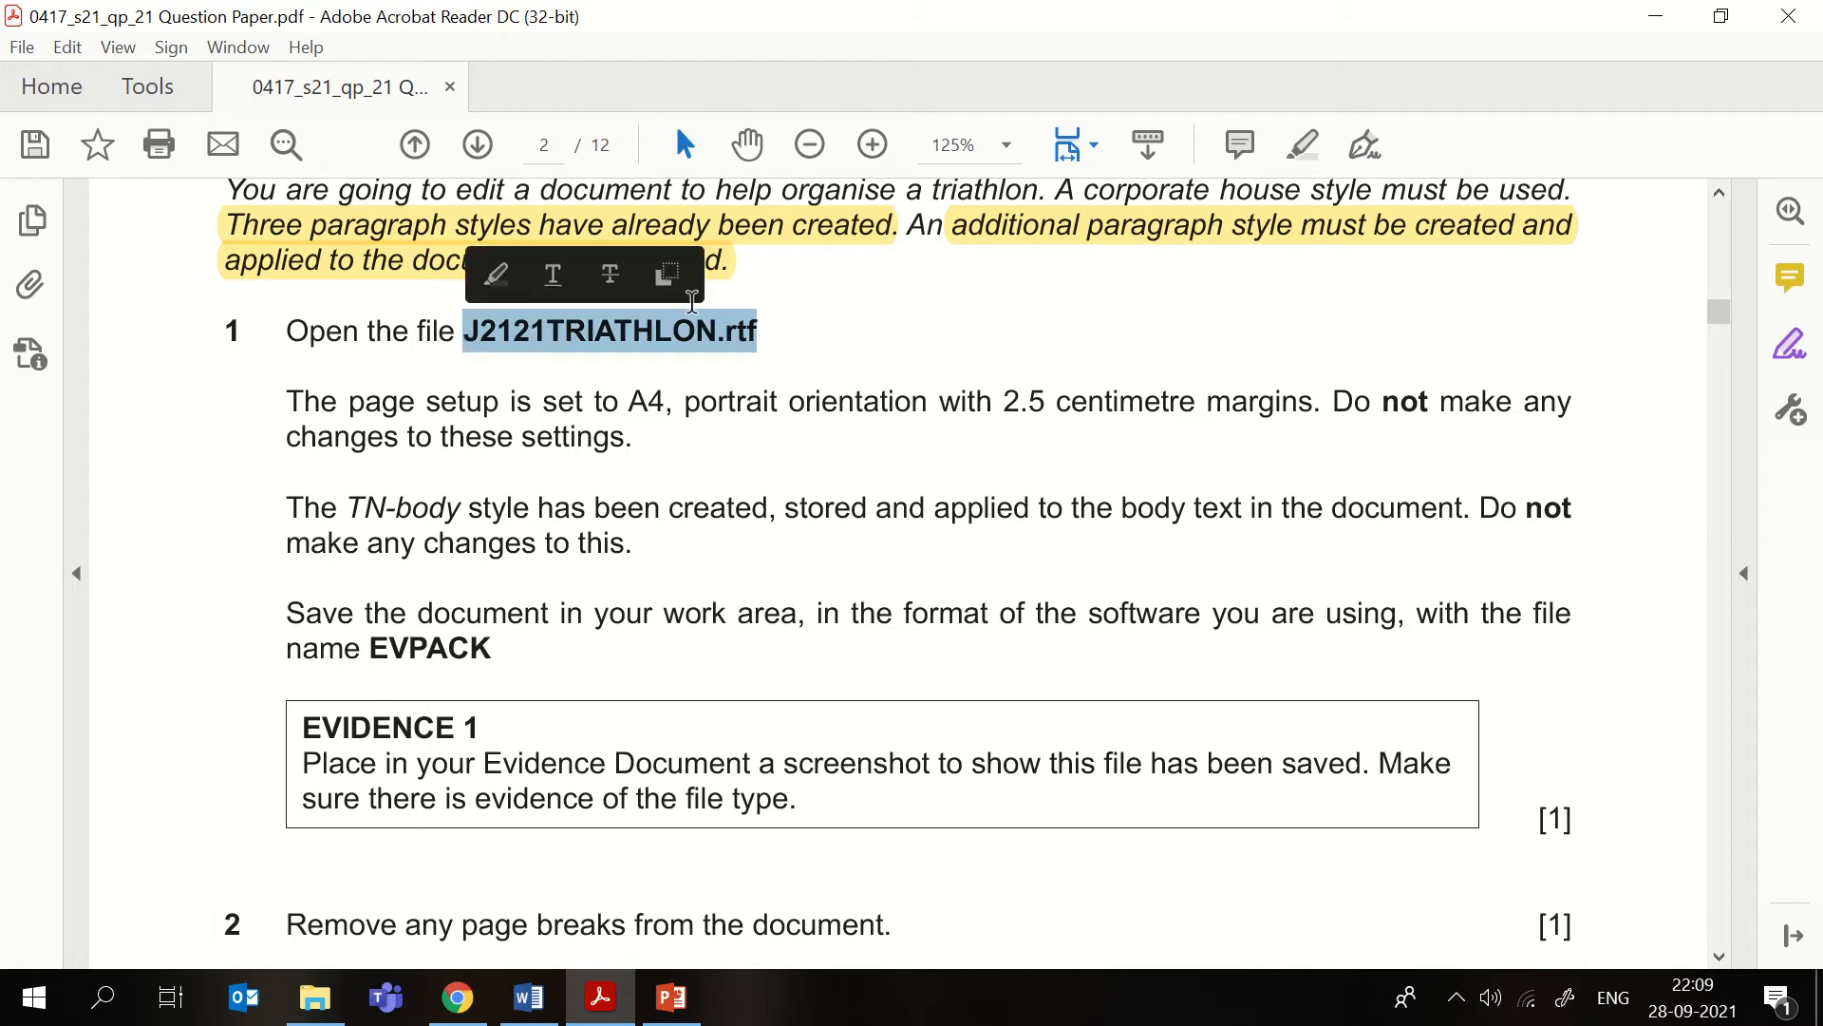
{"action": "left_click", "coordinate": [496, 274]}
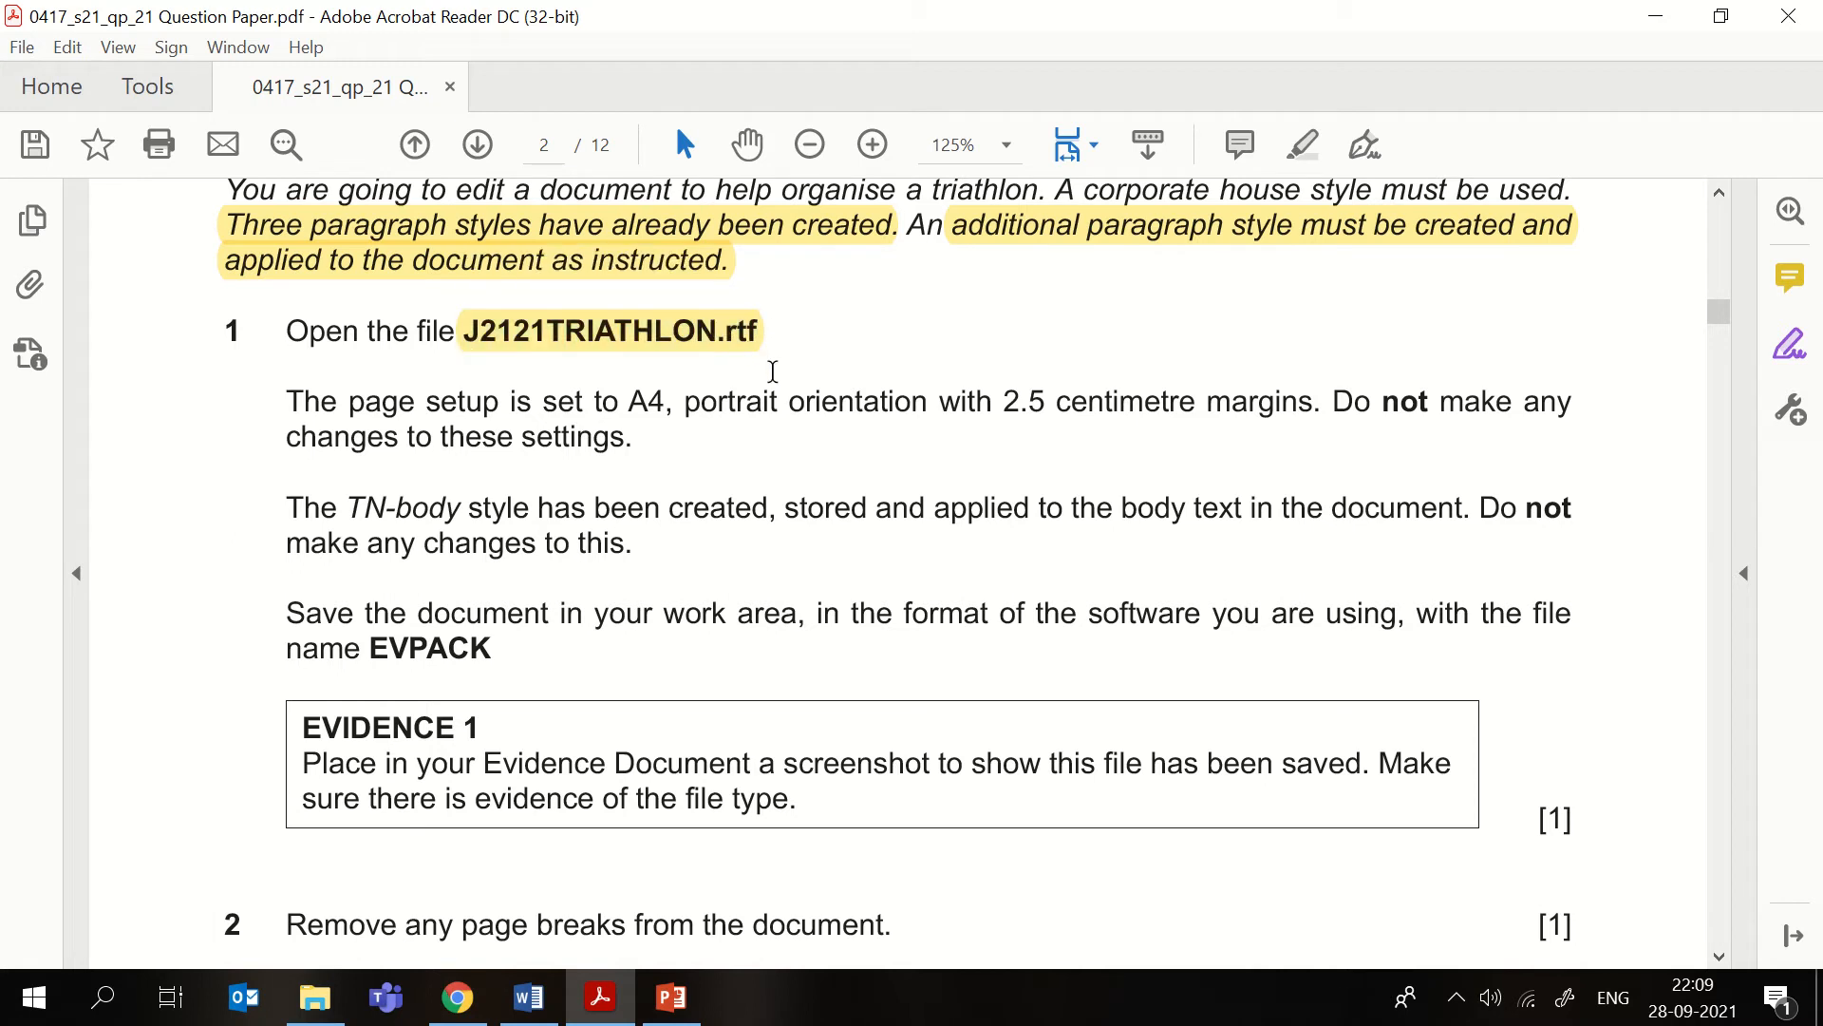
{"action": "scroll", "coordinate": [719, 444], "scroll_direction": "down", "scroll_amount": 1}
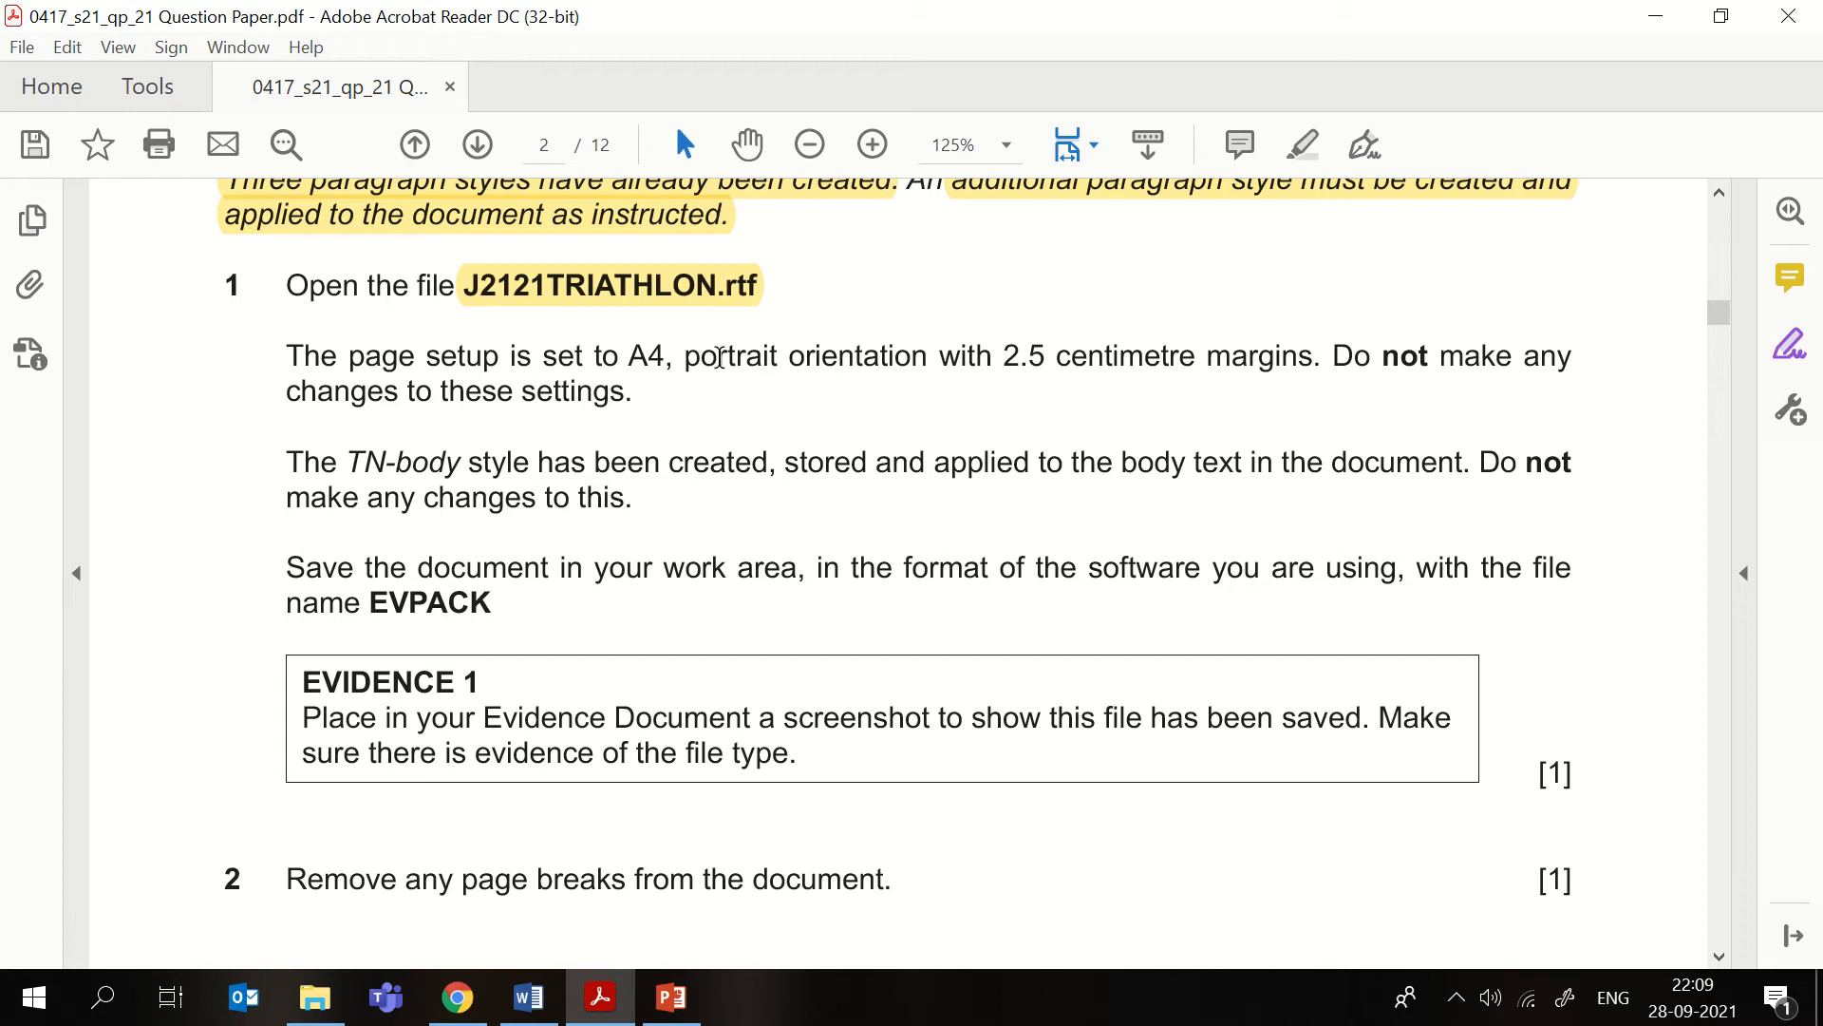
{"action": "left_click_drag", "start_coordinate": [683, 357], "coordinate": [648, 399]}
{"action": "left_click", "coordinate": [1386, 380]}
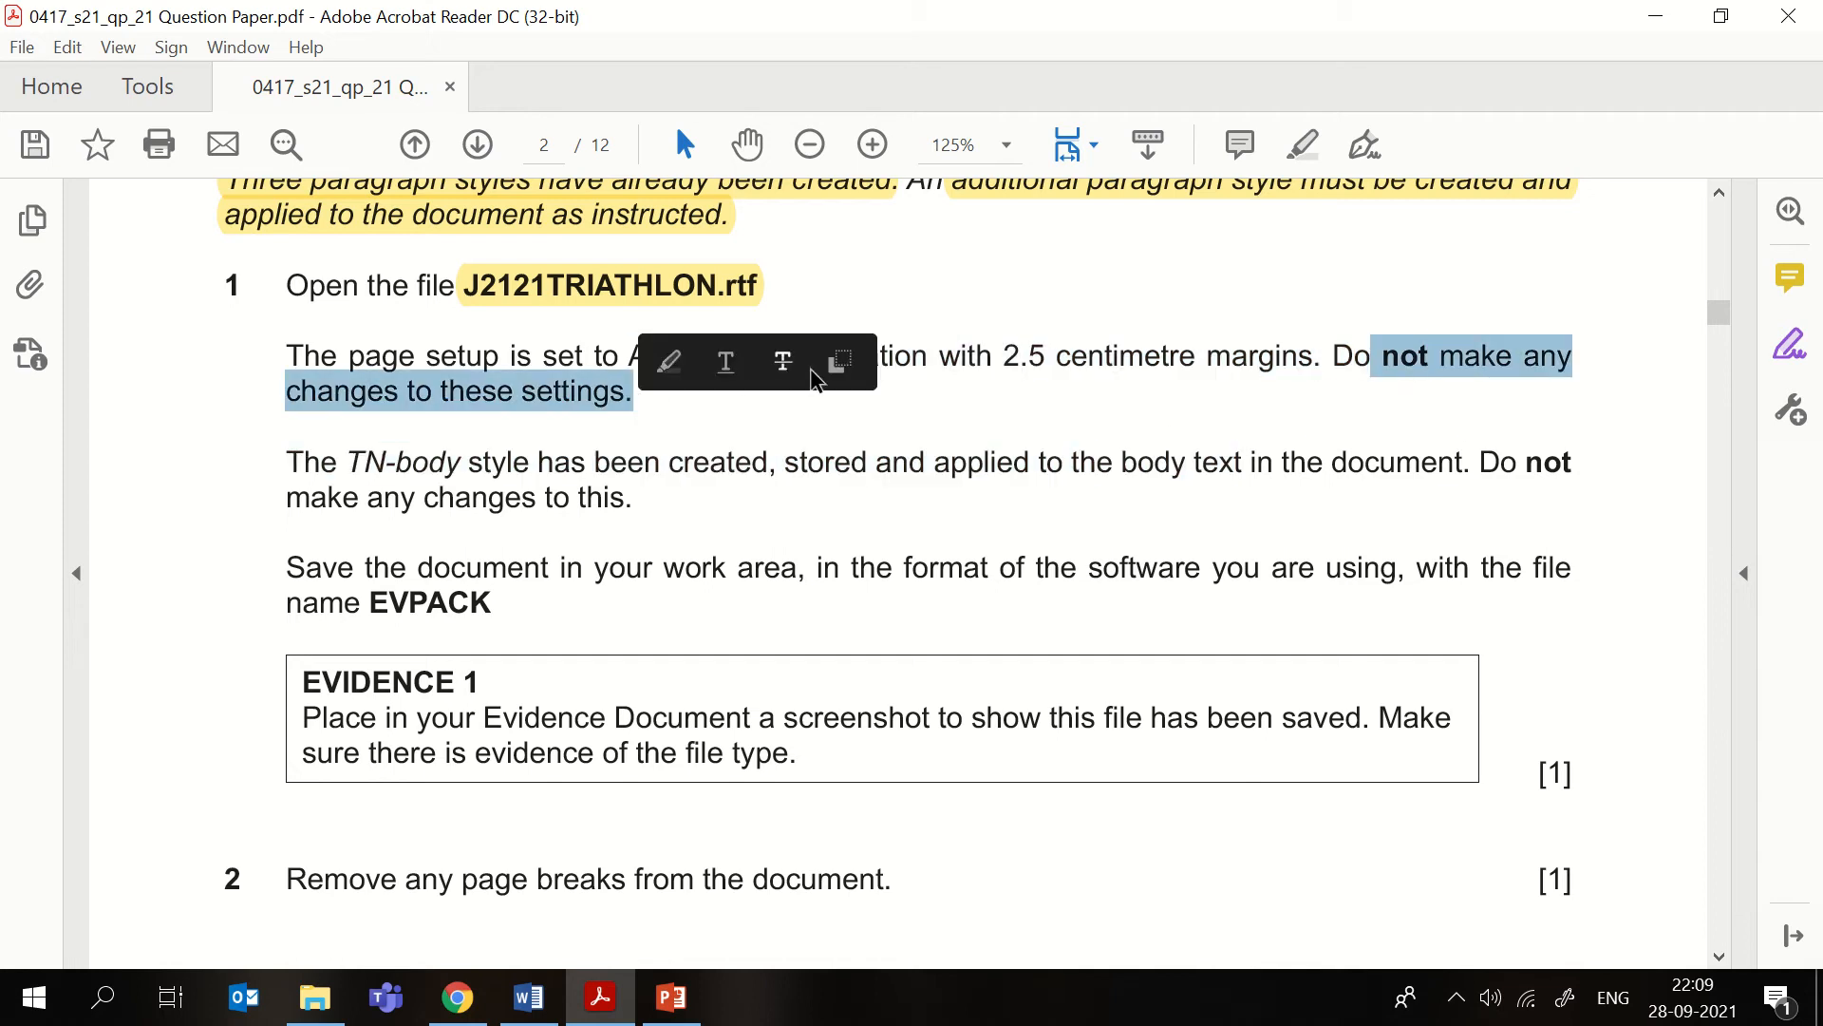
{"action": "left_click", "coordinate": [668, 362]}
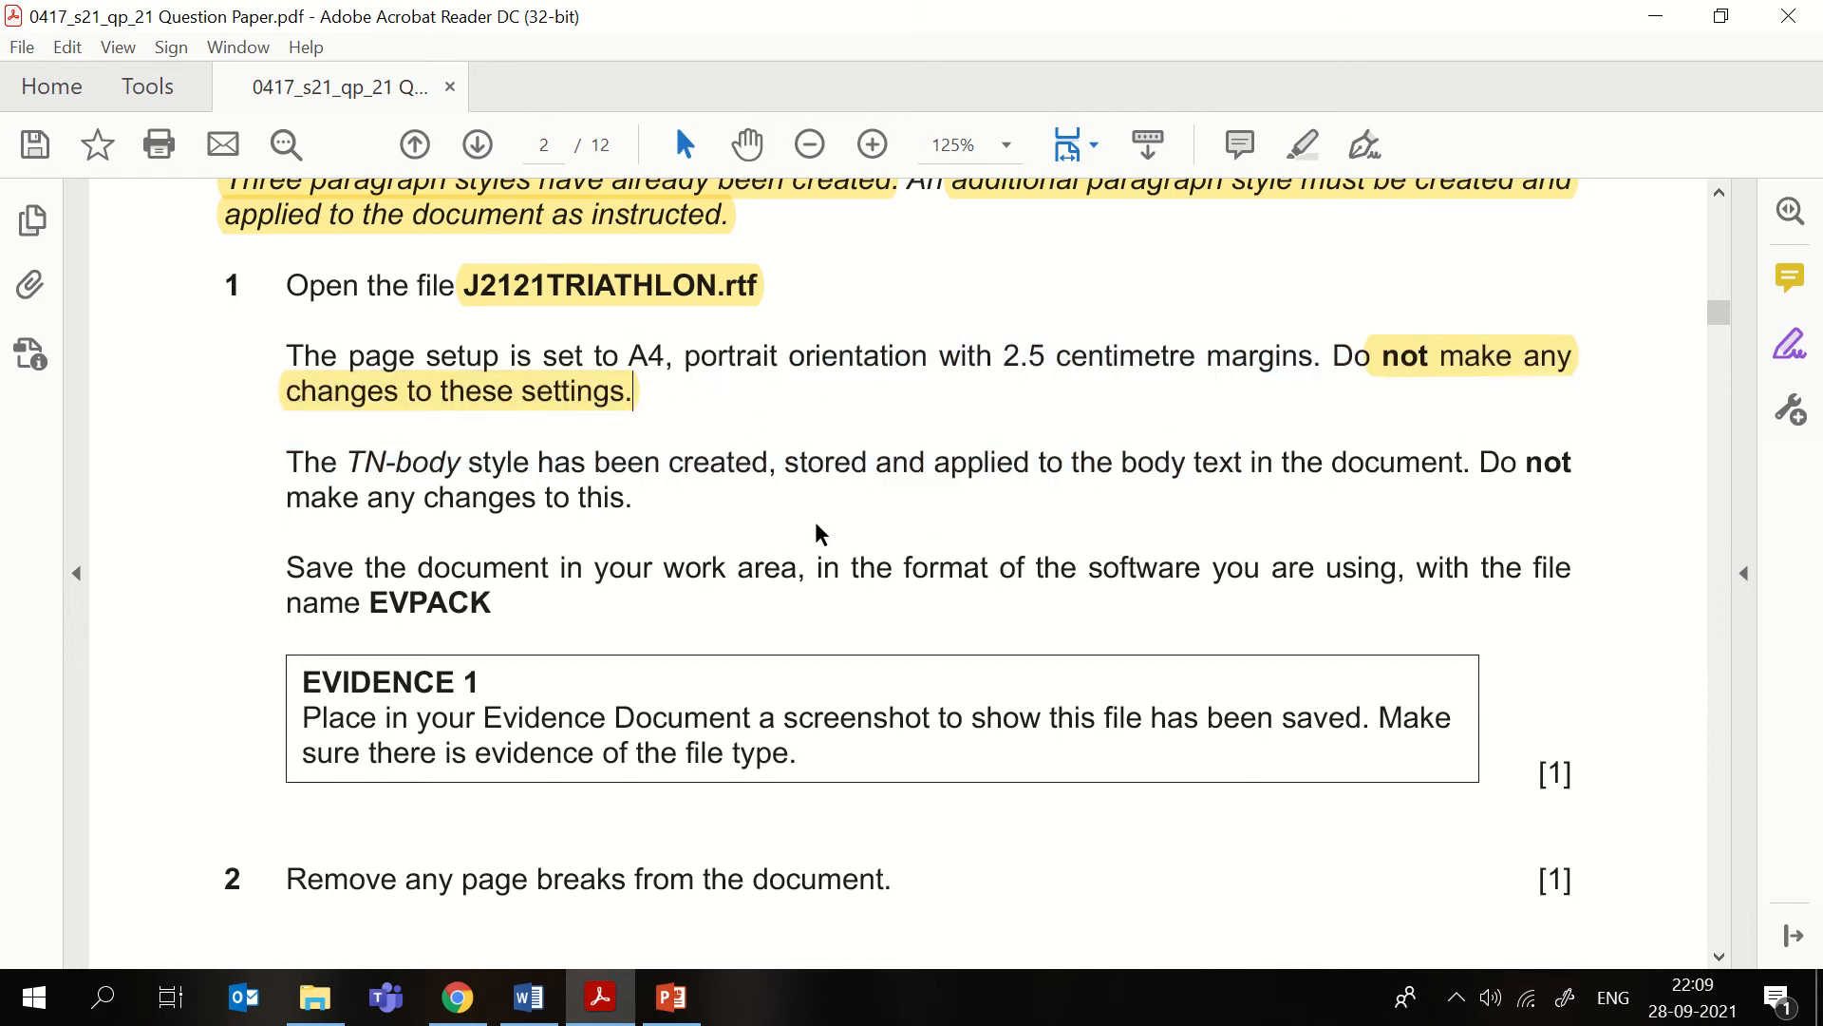
- Highlight "TN-body style" and the instruction "Do not make any changes to this" in question 1
{"action": "left_click_drag", "start_coordinate": [347, 462], "coordinate": [493, 465]}
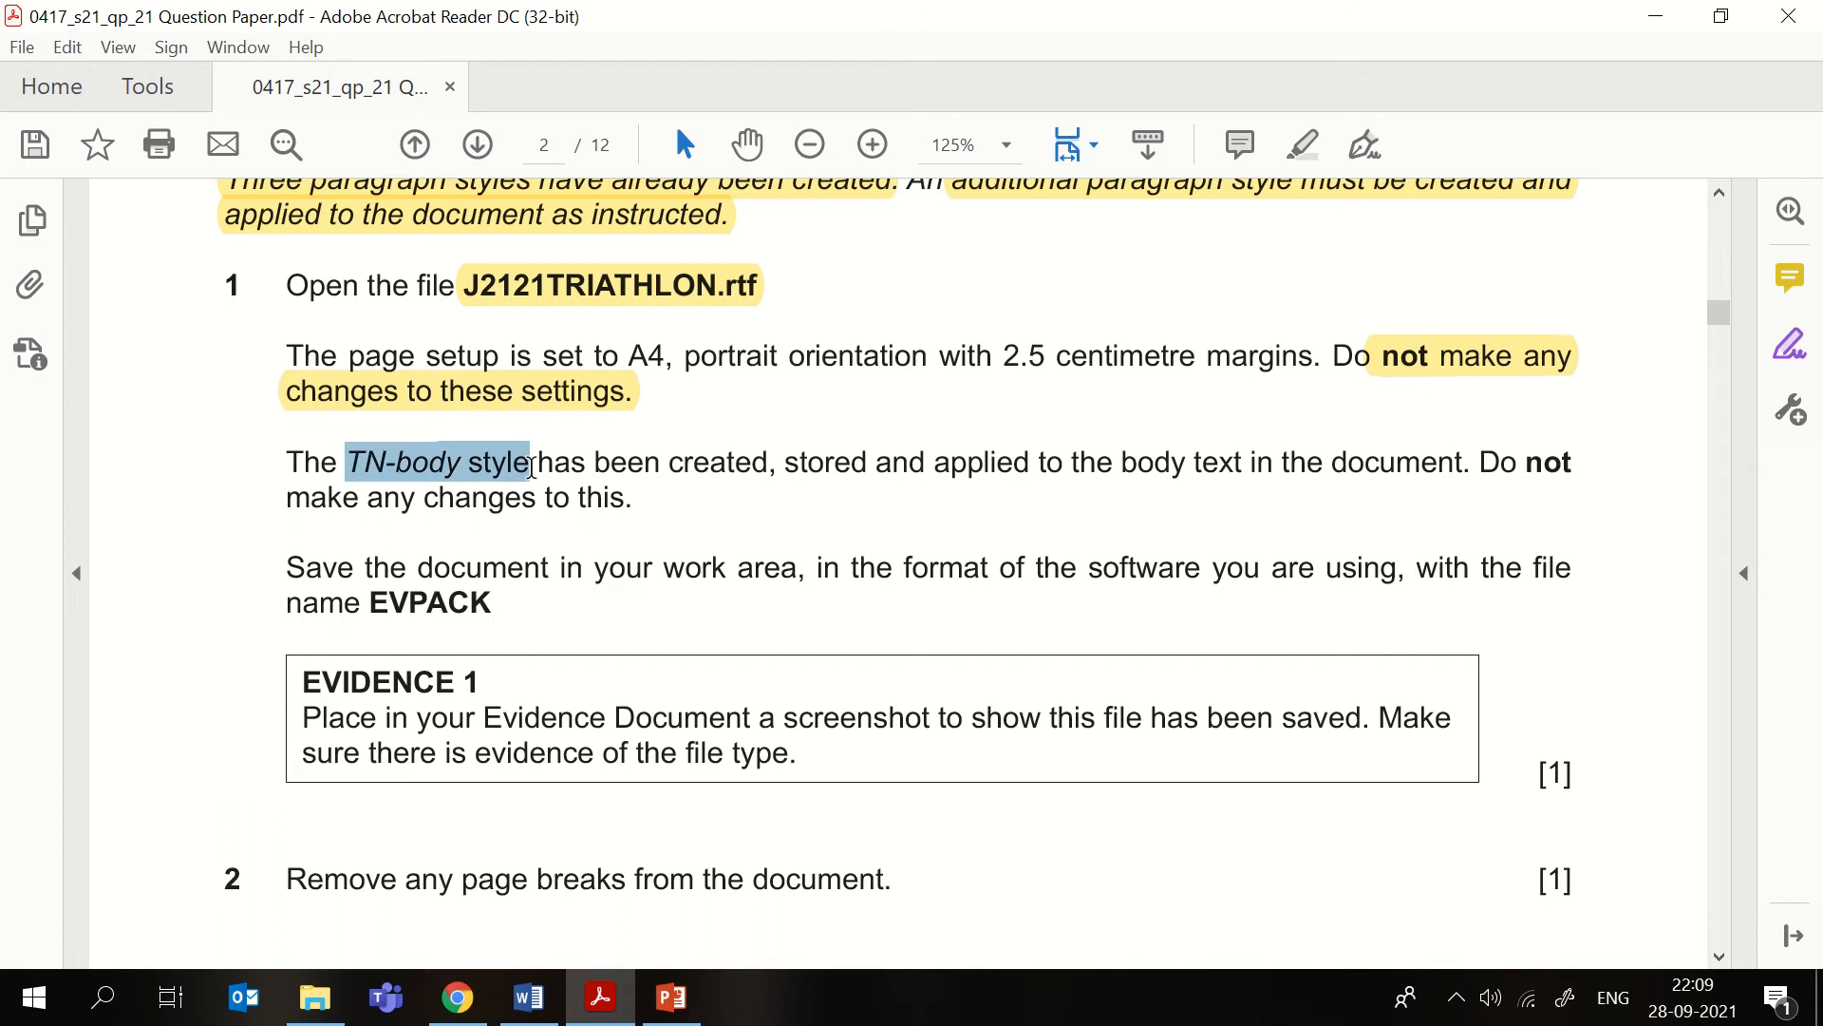
{"action": "left_click", "coordinate": [598, 433]}
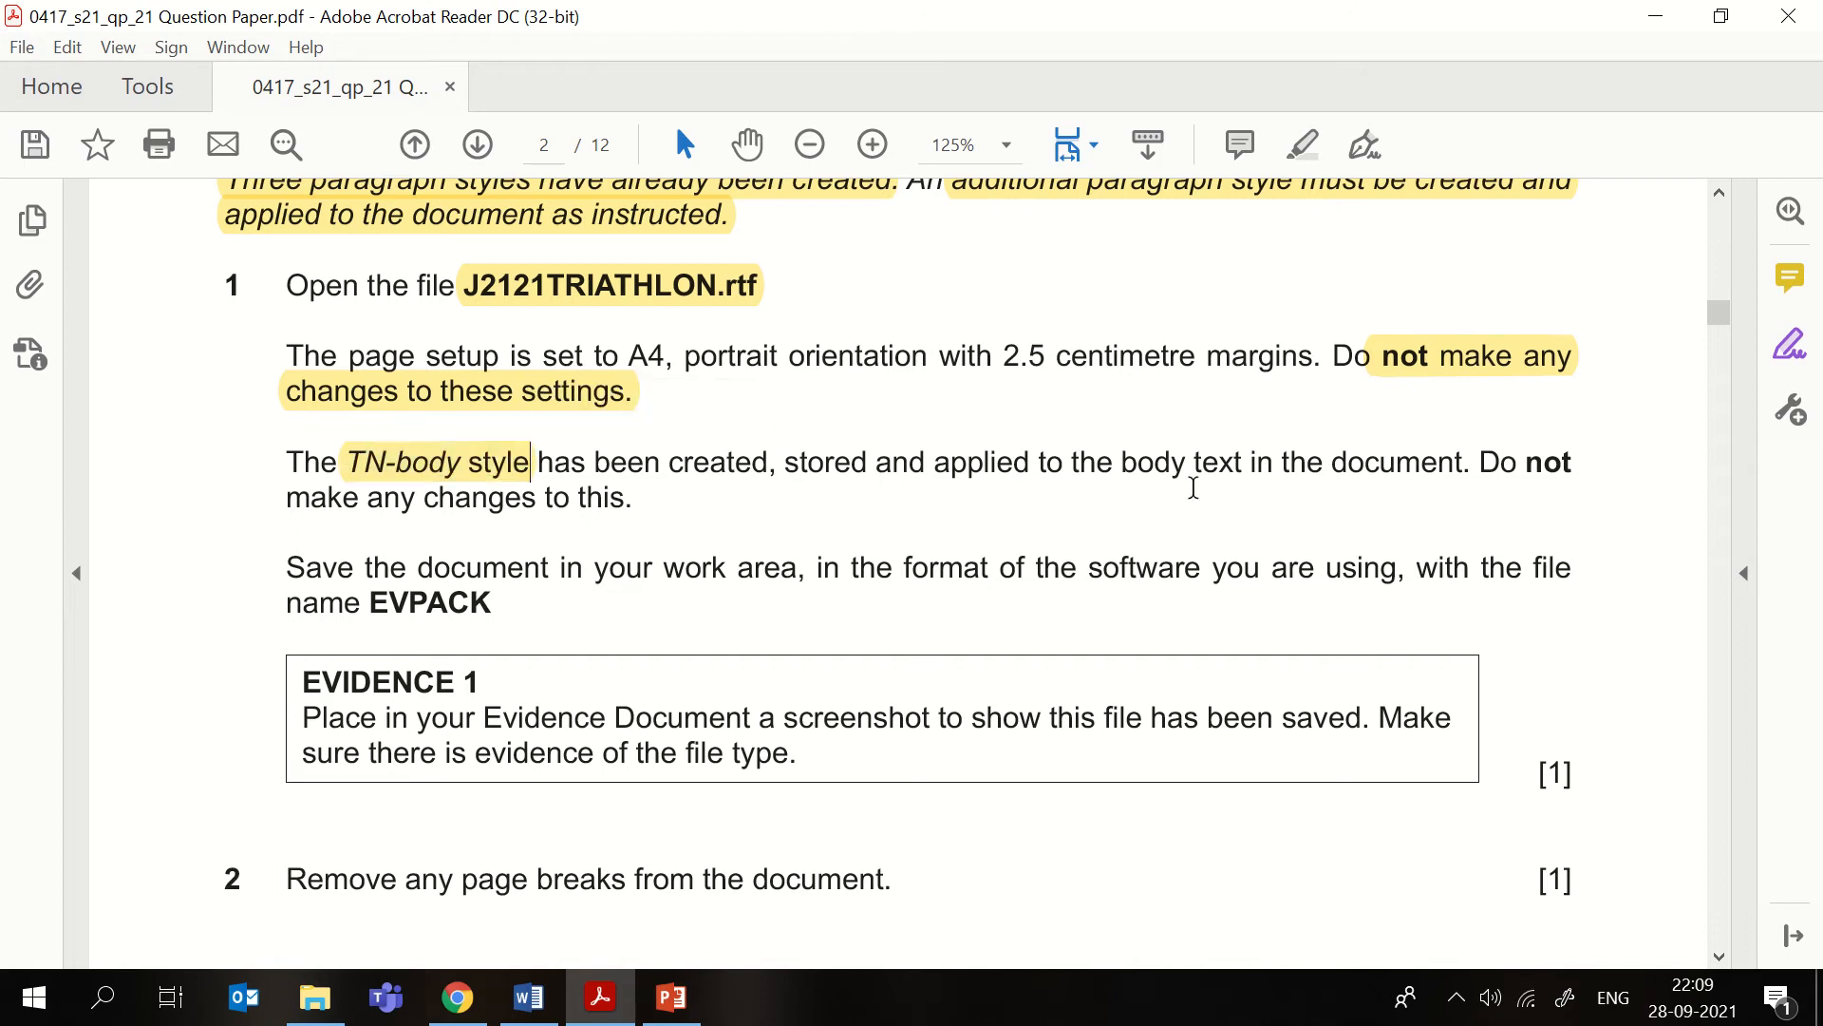
{"action": "left_click", "coordinate": [1498, 465]}
{"action": "left_click_drag", "start_coordinate": [1481, 465], "coordinate": [630, 504]}
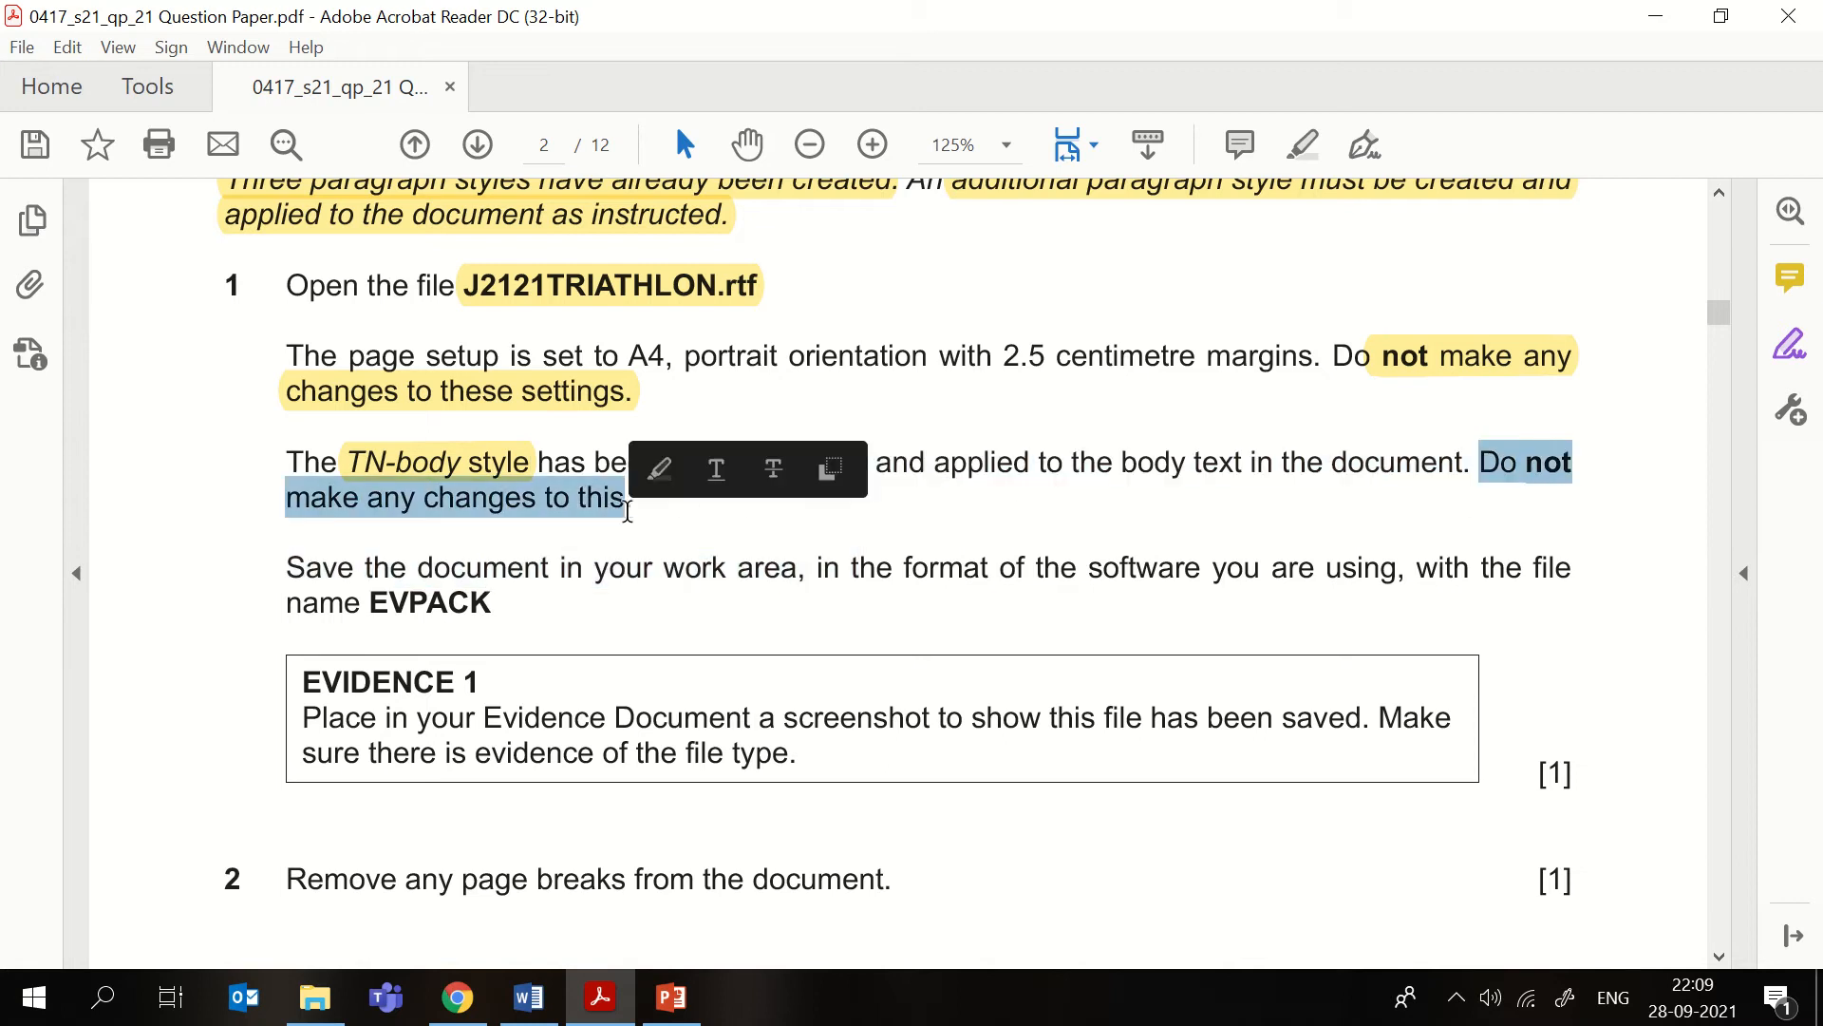
{"action": "left_click", "coordinate": [662, 469]}
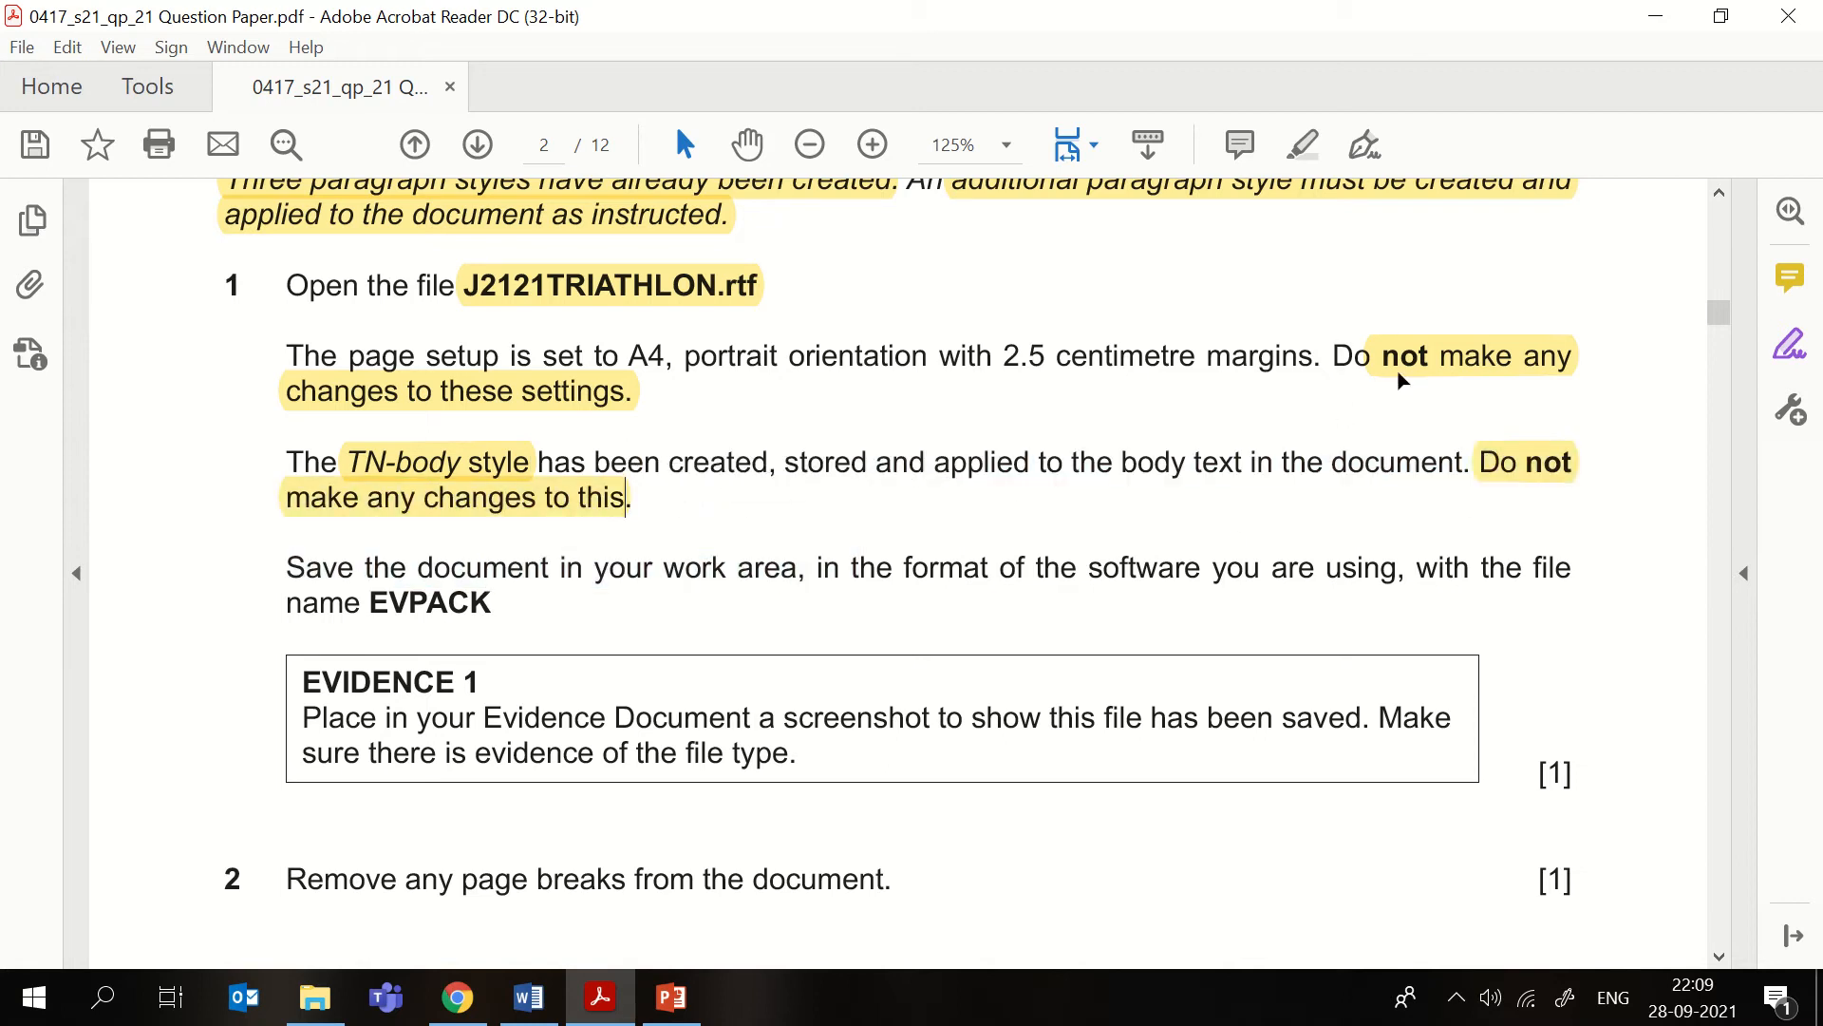
- Highlight the required file name EVPACK in the save instruction of question 1
{"action": "scroll", "coordinate": [1177, 531], "scroll_direction": "down", "scroll_amount": 1}
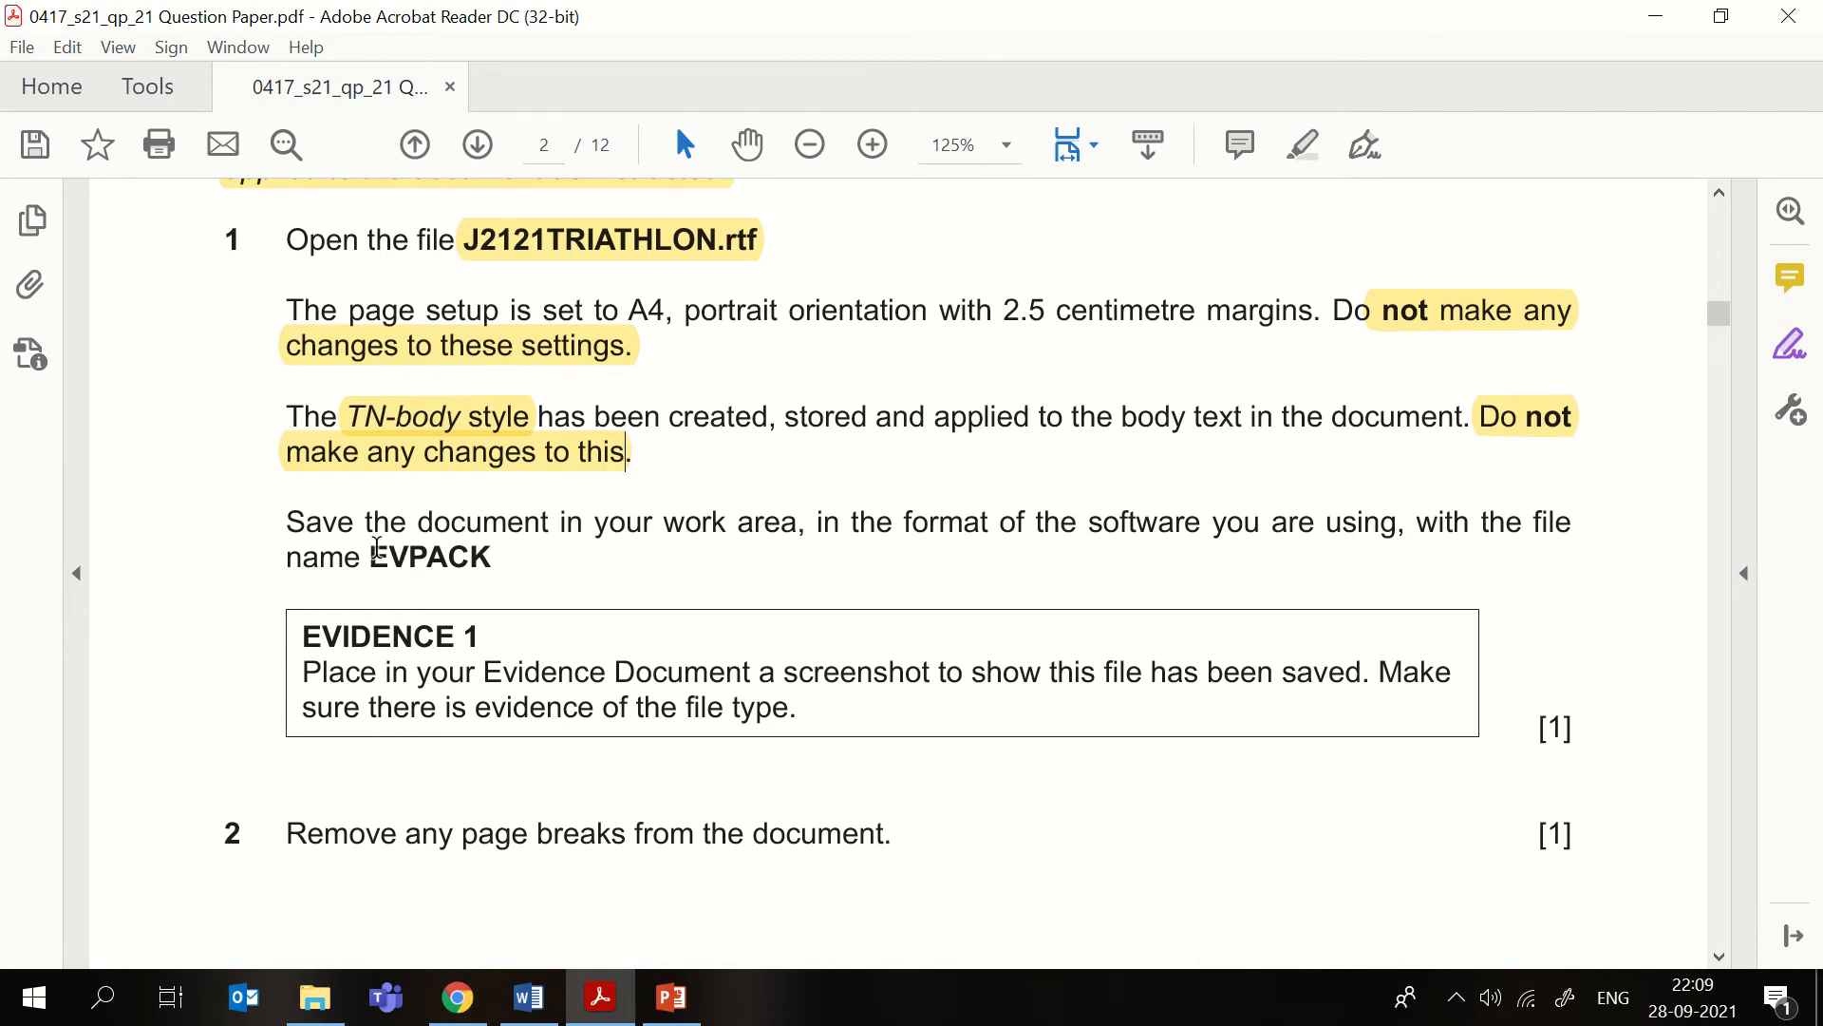
{"action": "left_click_drag", "start_coordinate": [371, 556], "coordinate": [499, 552]}
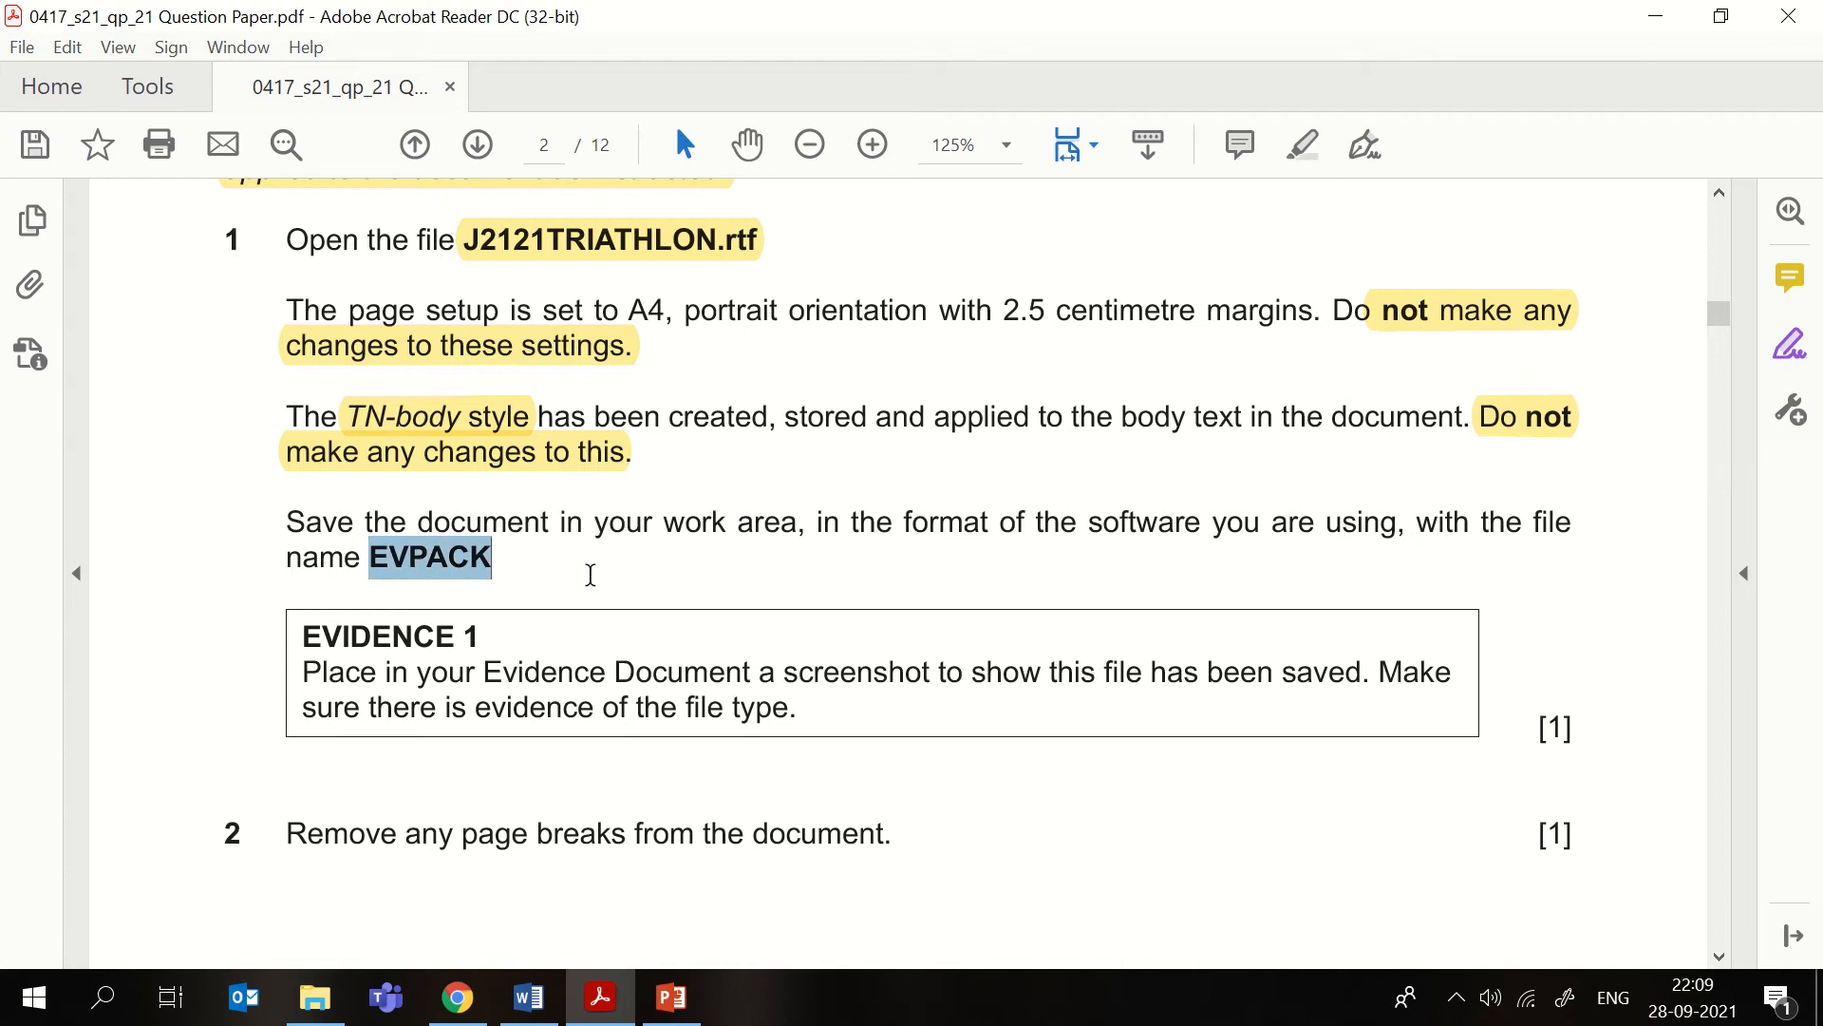
{"action": "left_click", "coordinate": [590, 573]}
- Open J2121TRIATHLON from the assessment folder in Word and check its margins, orientation and paper size
{"action": "left_click", "coordinate": [333, 992]}
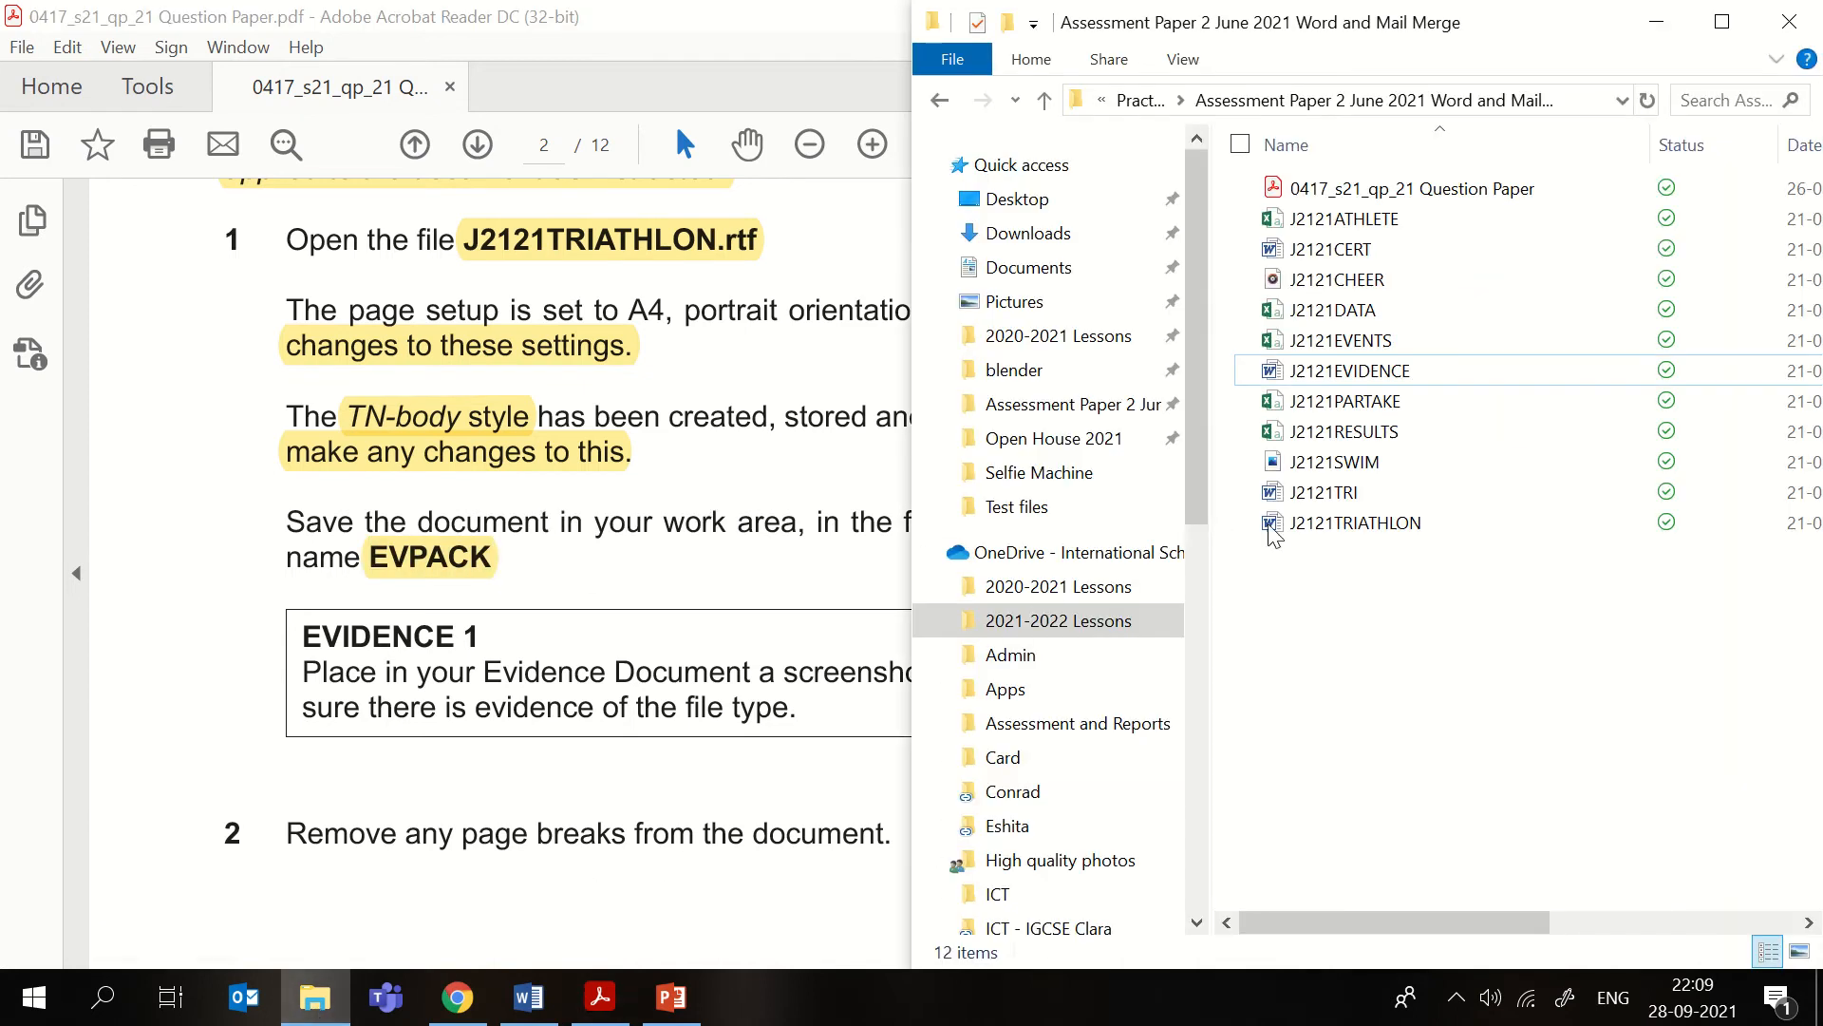
{"action": "left_click", "coordinate": [1394, 538]}
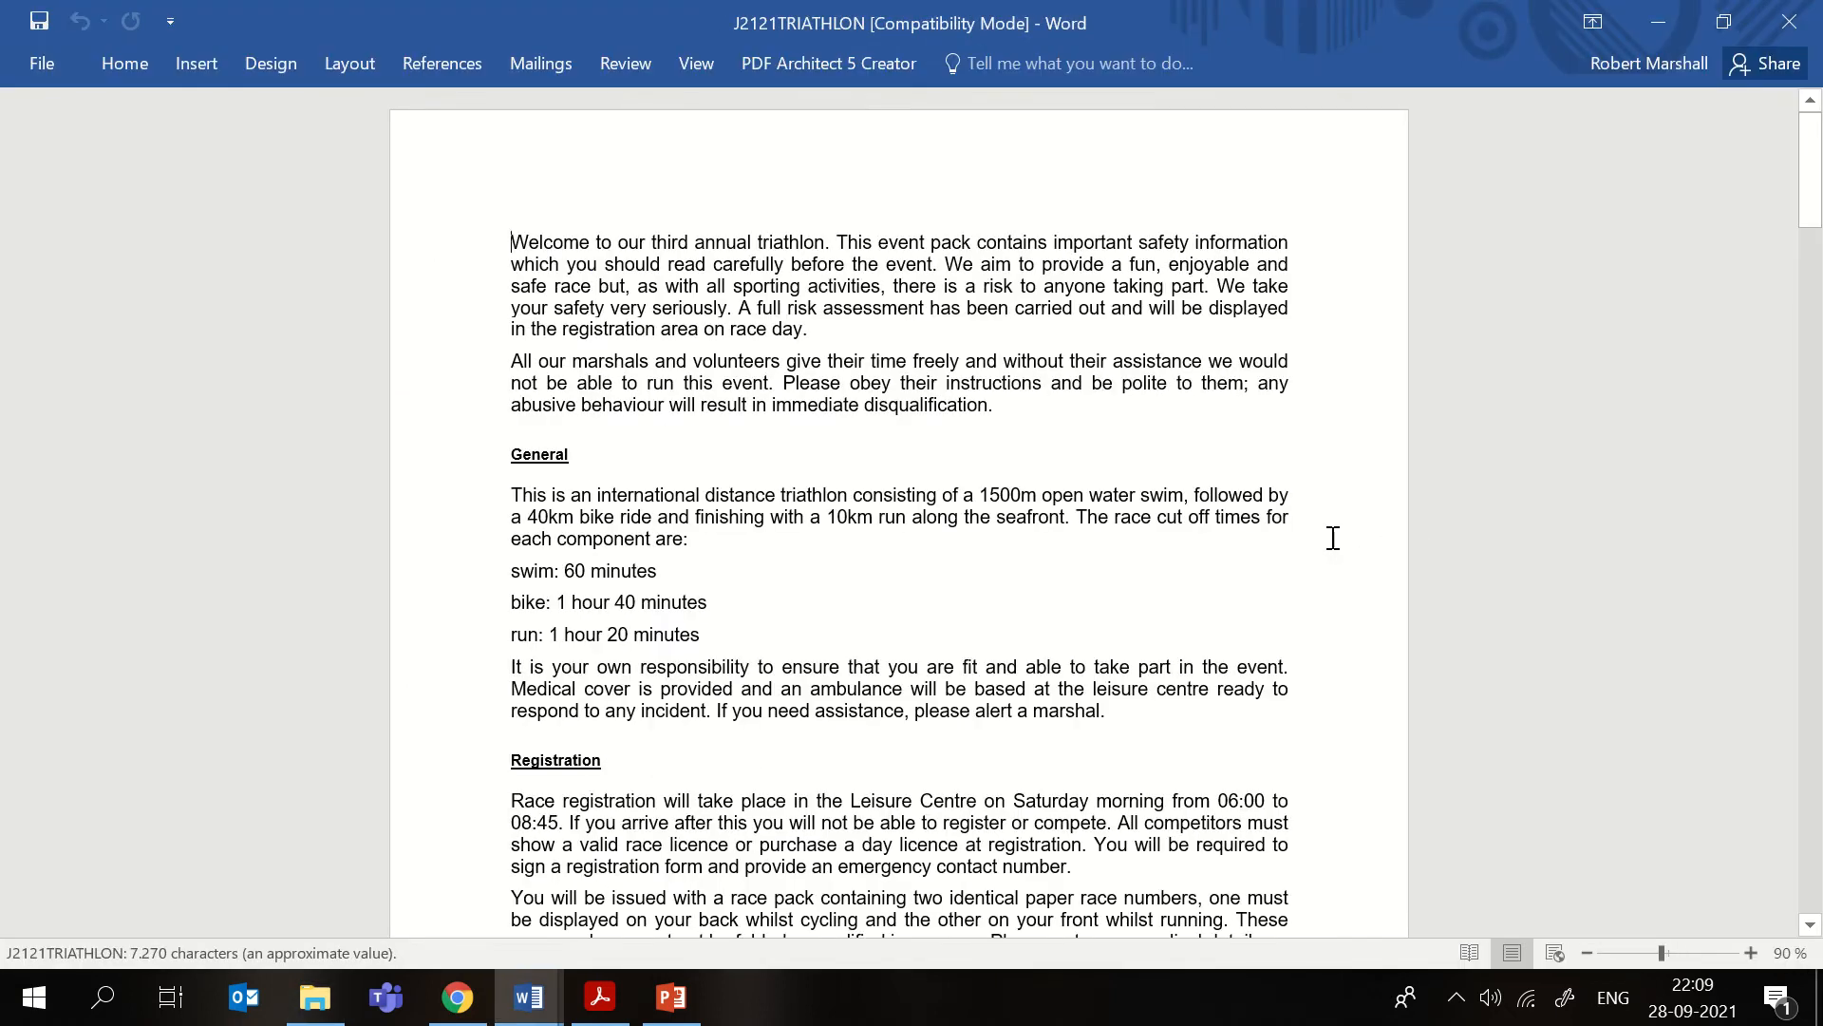
{"action": "left_click", "coordinate": [332, 65]}
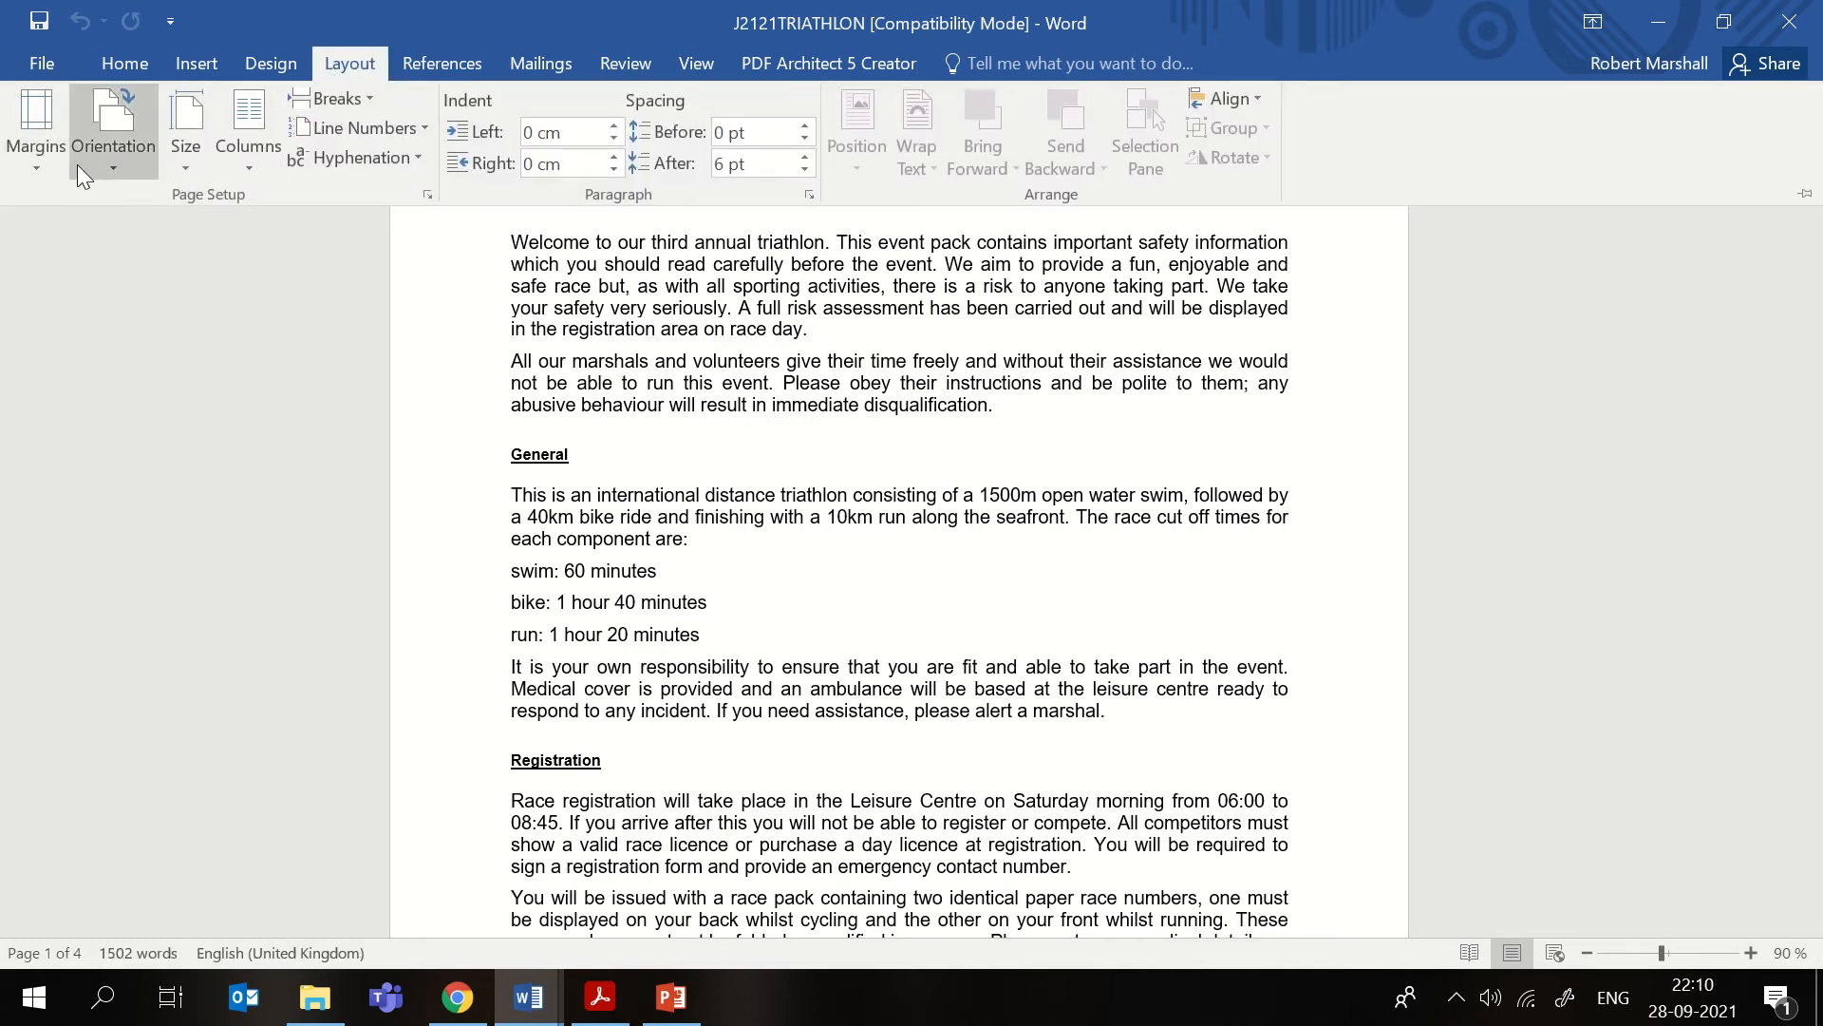
{"action": "left_click", "coordinate": [48, 157]}
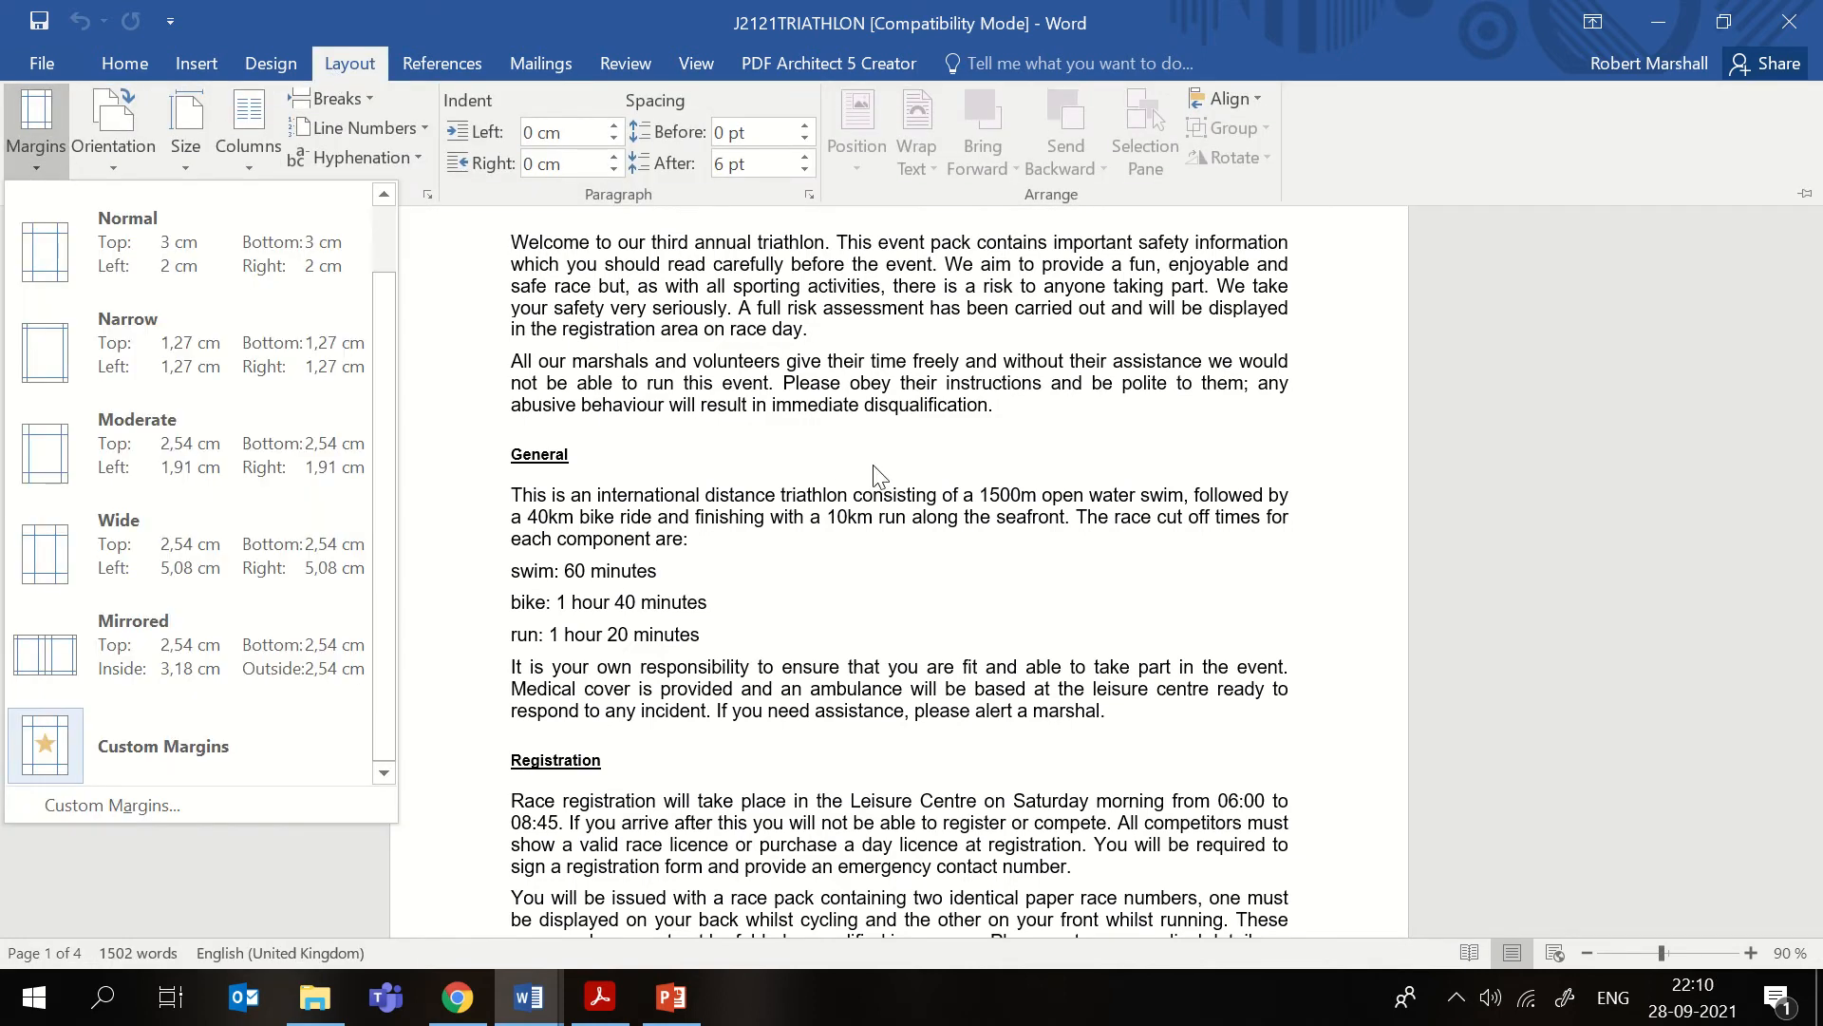
{"action": "key", "text": "Escape"}
{"action": "left_click", "coordinate": [122, 122]}
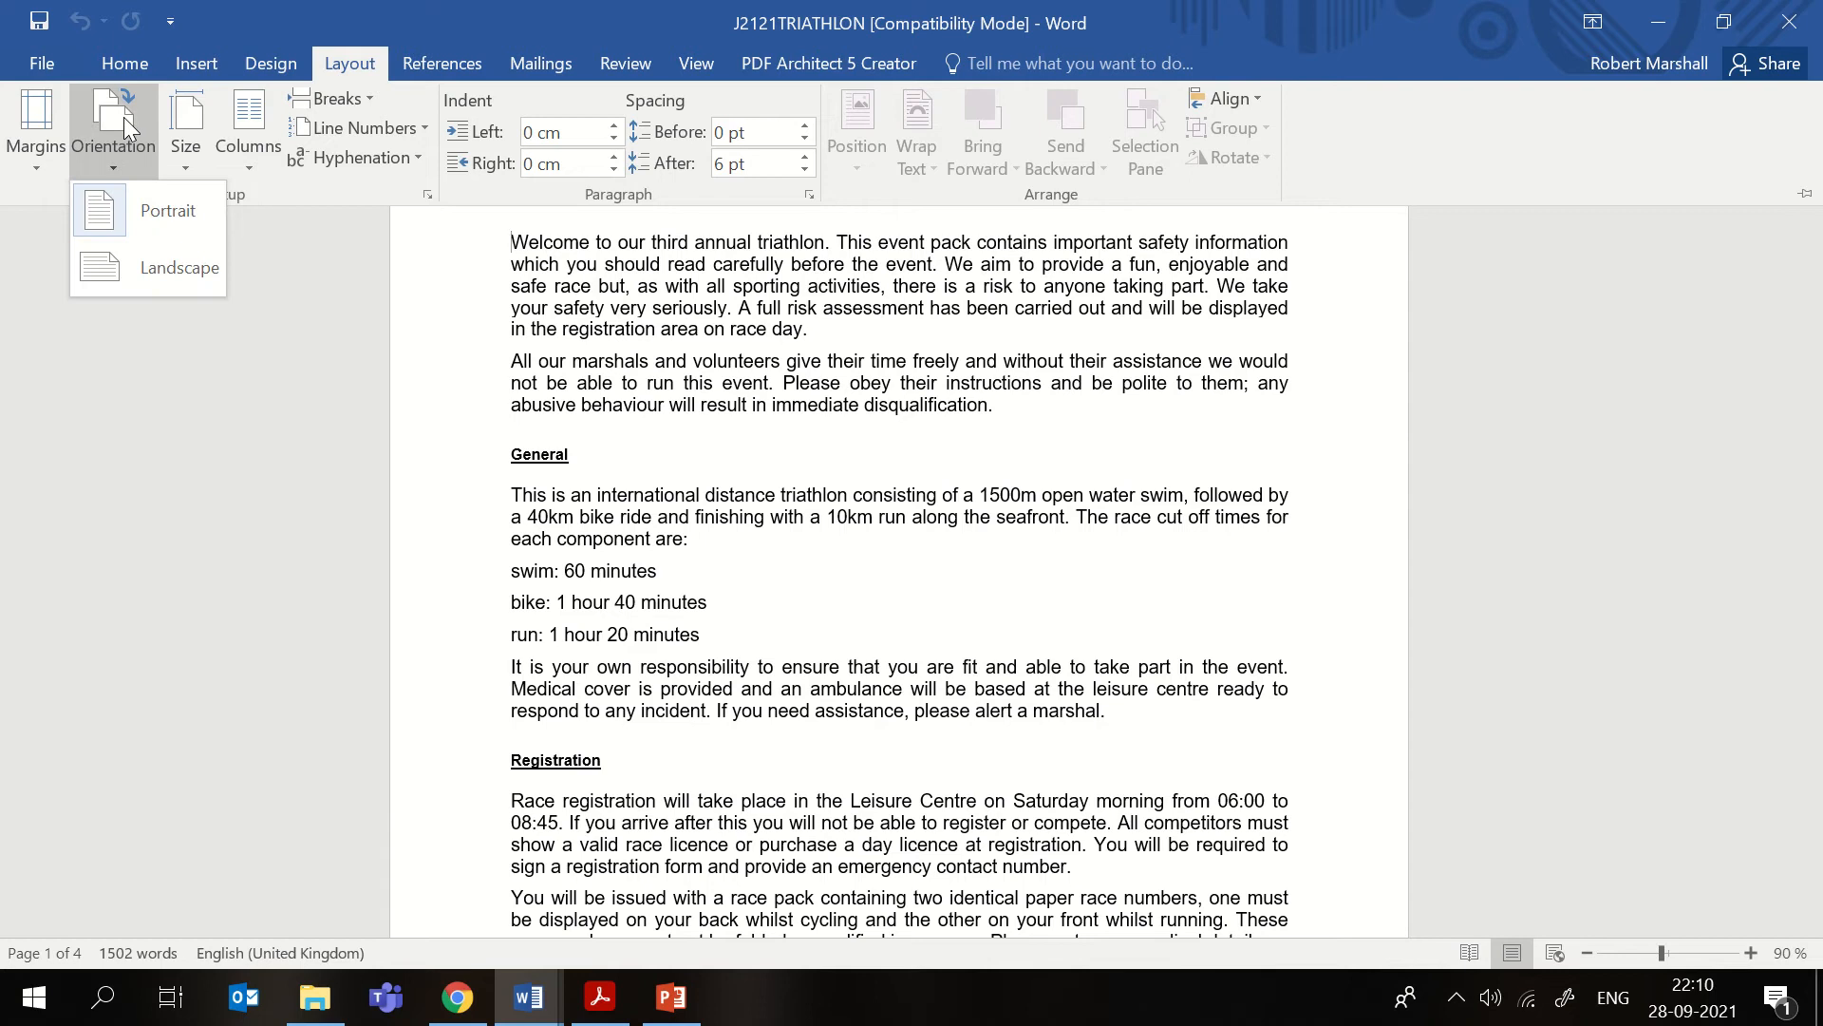
{"action": "key", "text": "Escape"}
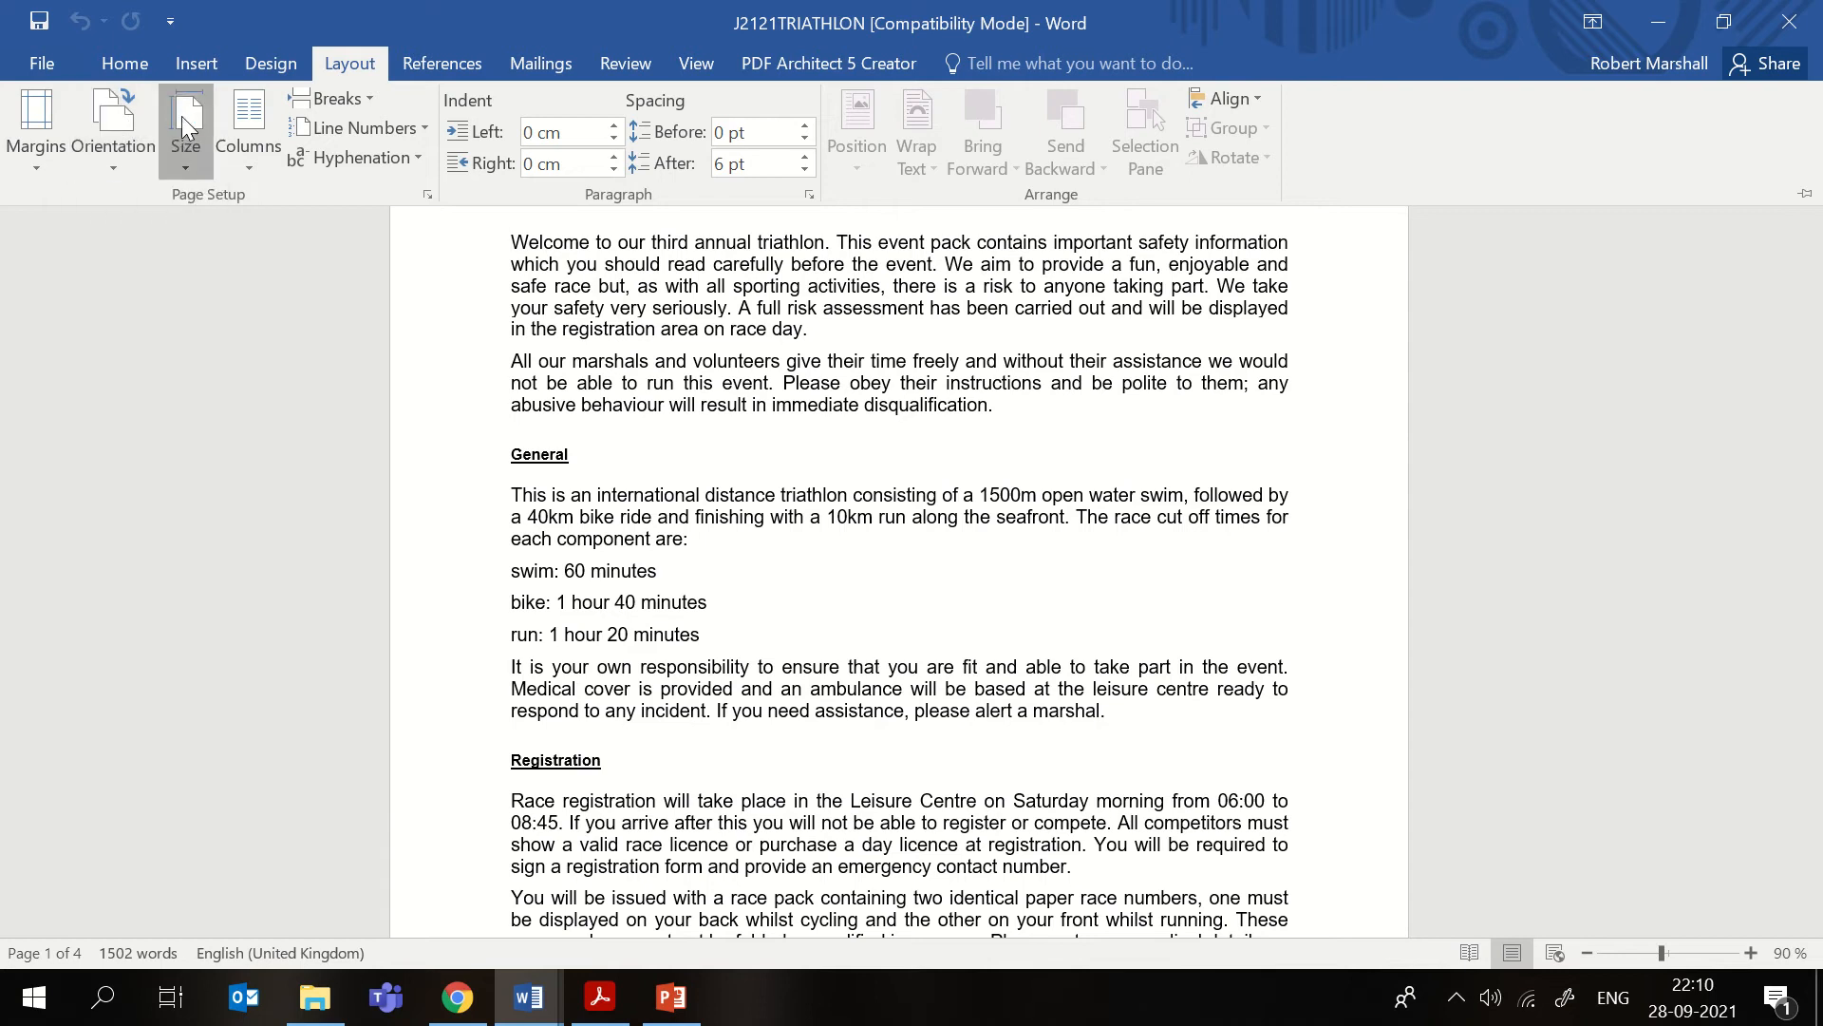
{"action": "left_click", "coordinate": [186, 123]}
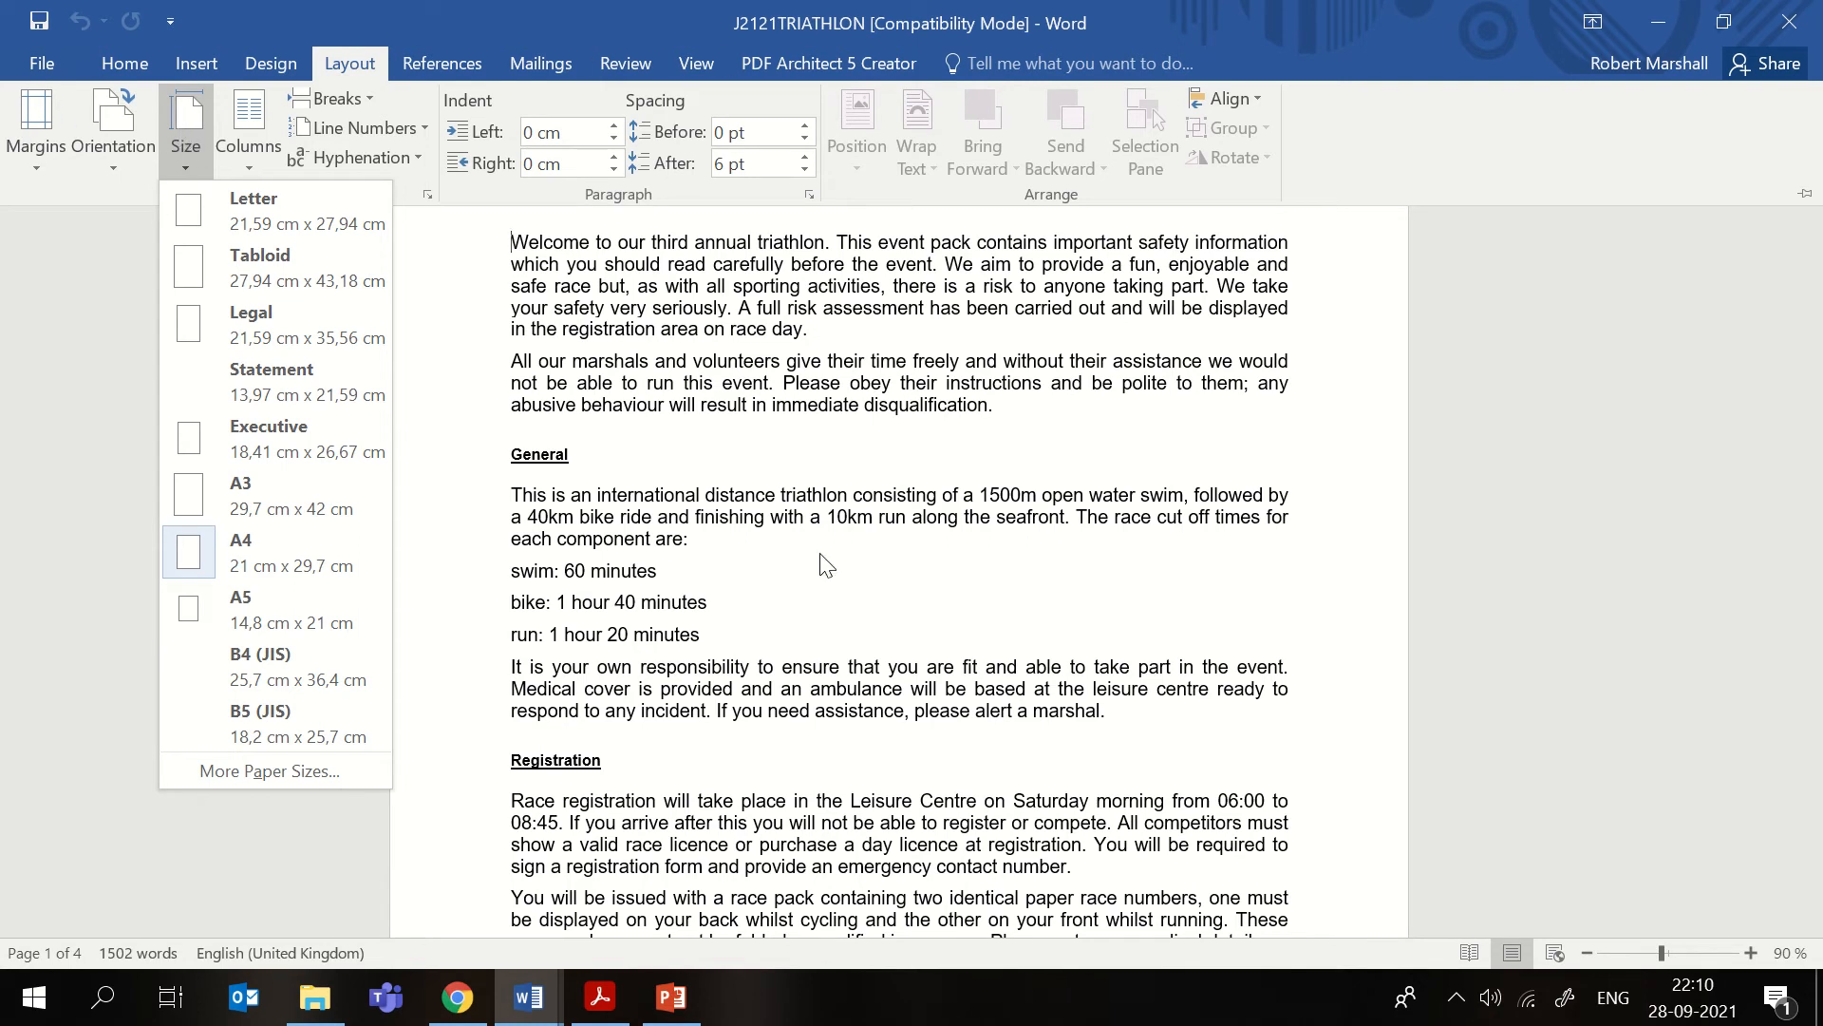
{"action": "left_click", "coordinate": [810, 518]}
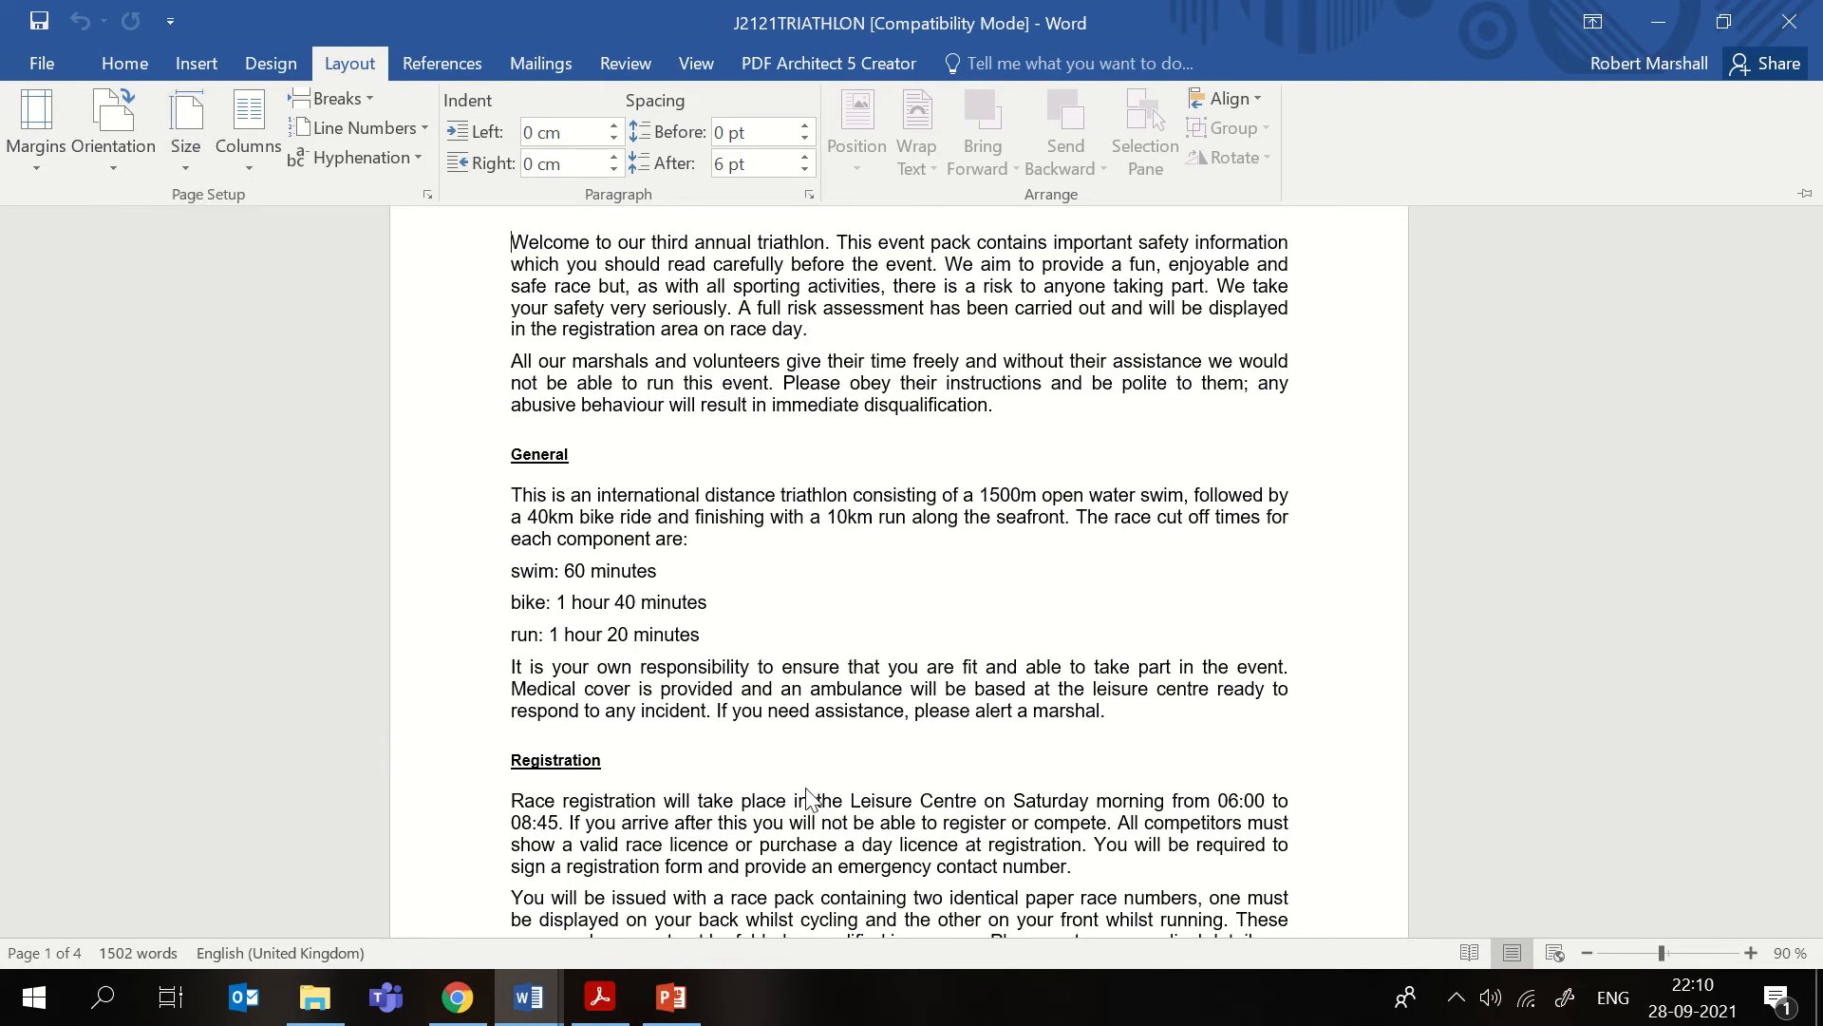
- Save the triathlon document as EVPACK in Rich Text Format in the Assessment Paper 2 June 2021 Word and Mail Merge folder
{"action": "left_click", "coordinate": [48, 63]}
{"action": "left_click", "coordinate": [71, 307]}
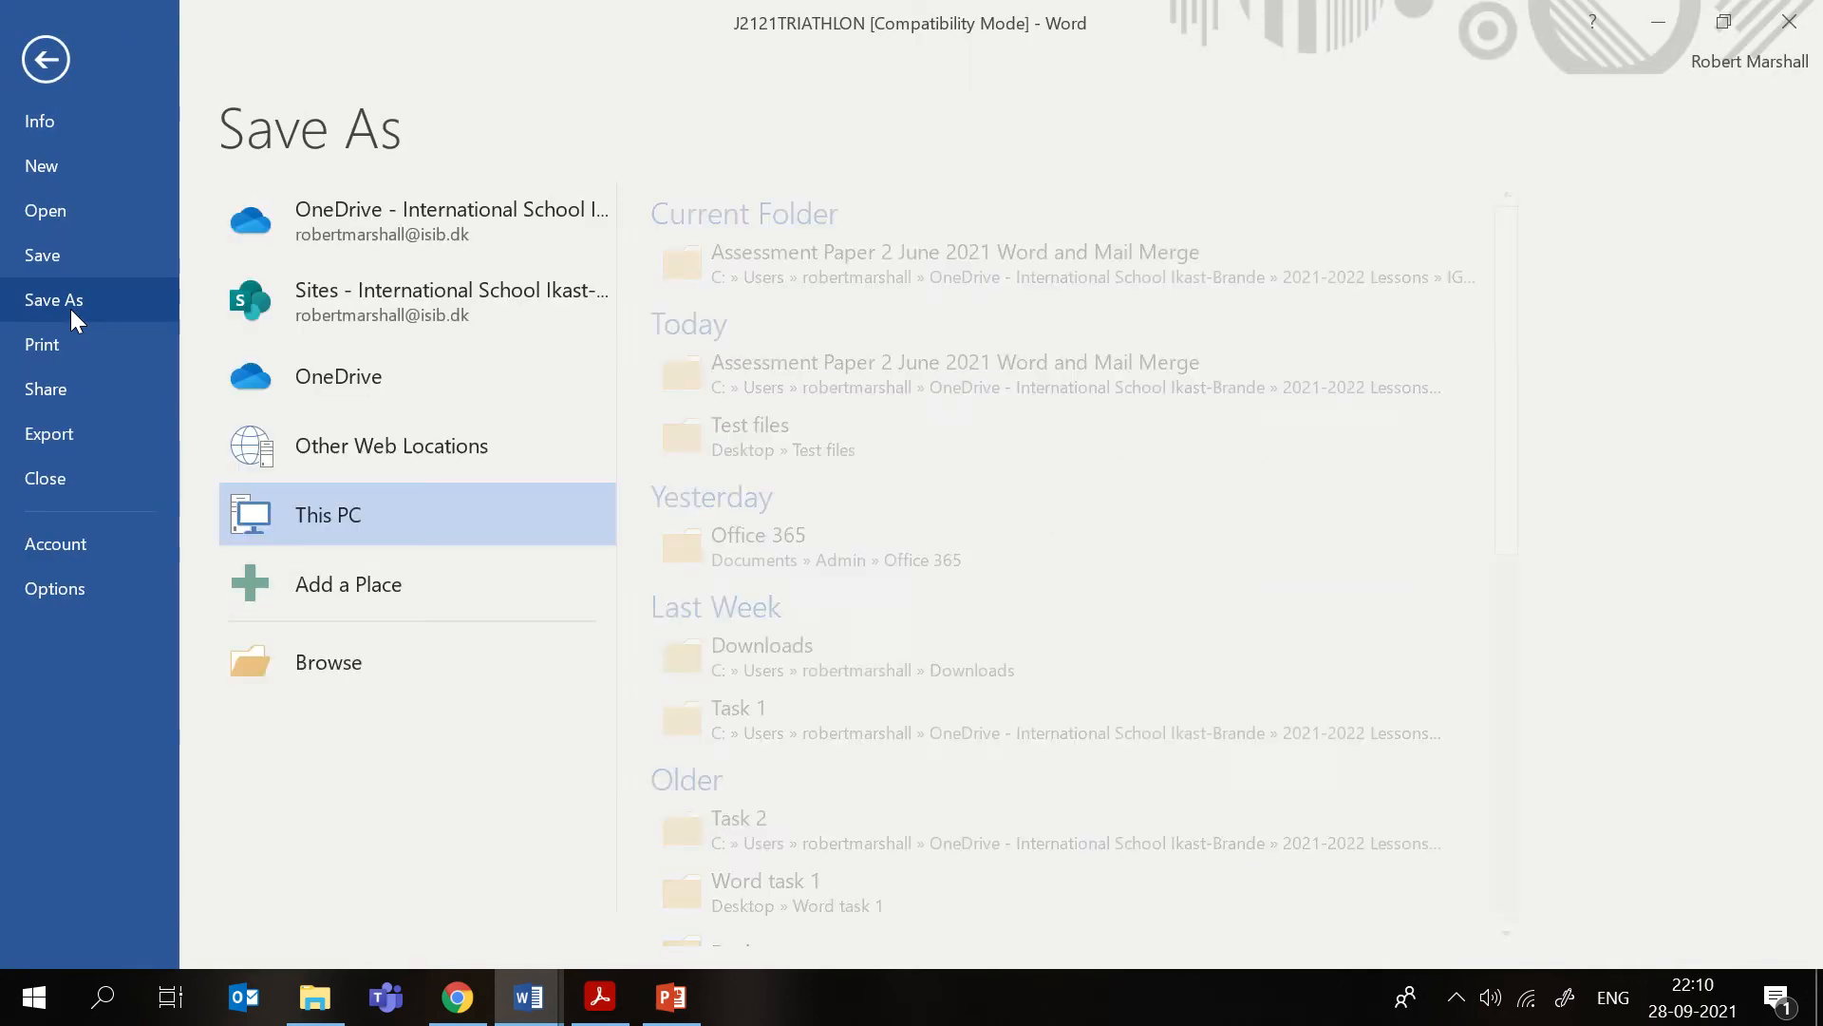
{"action": "left_click", "coordinate": [449, 669]}
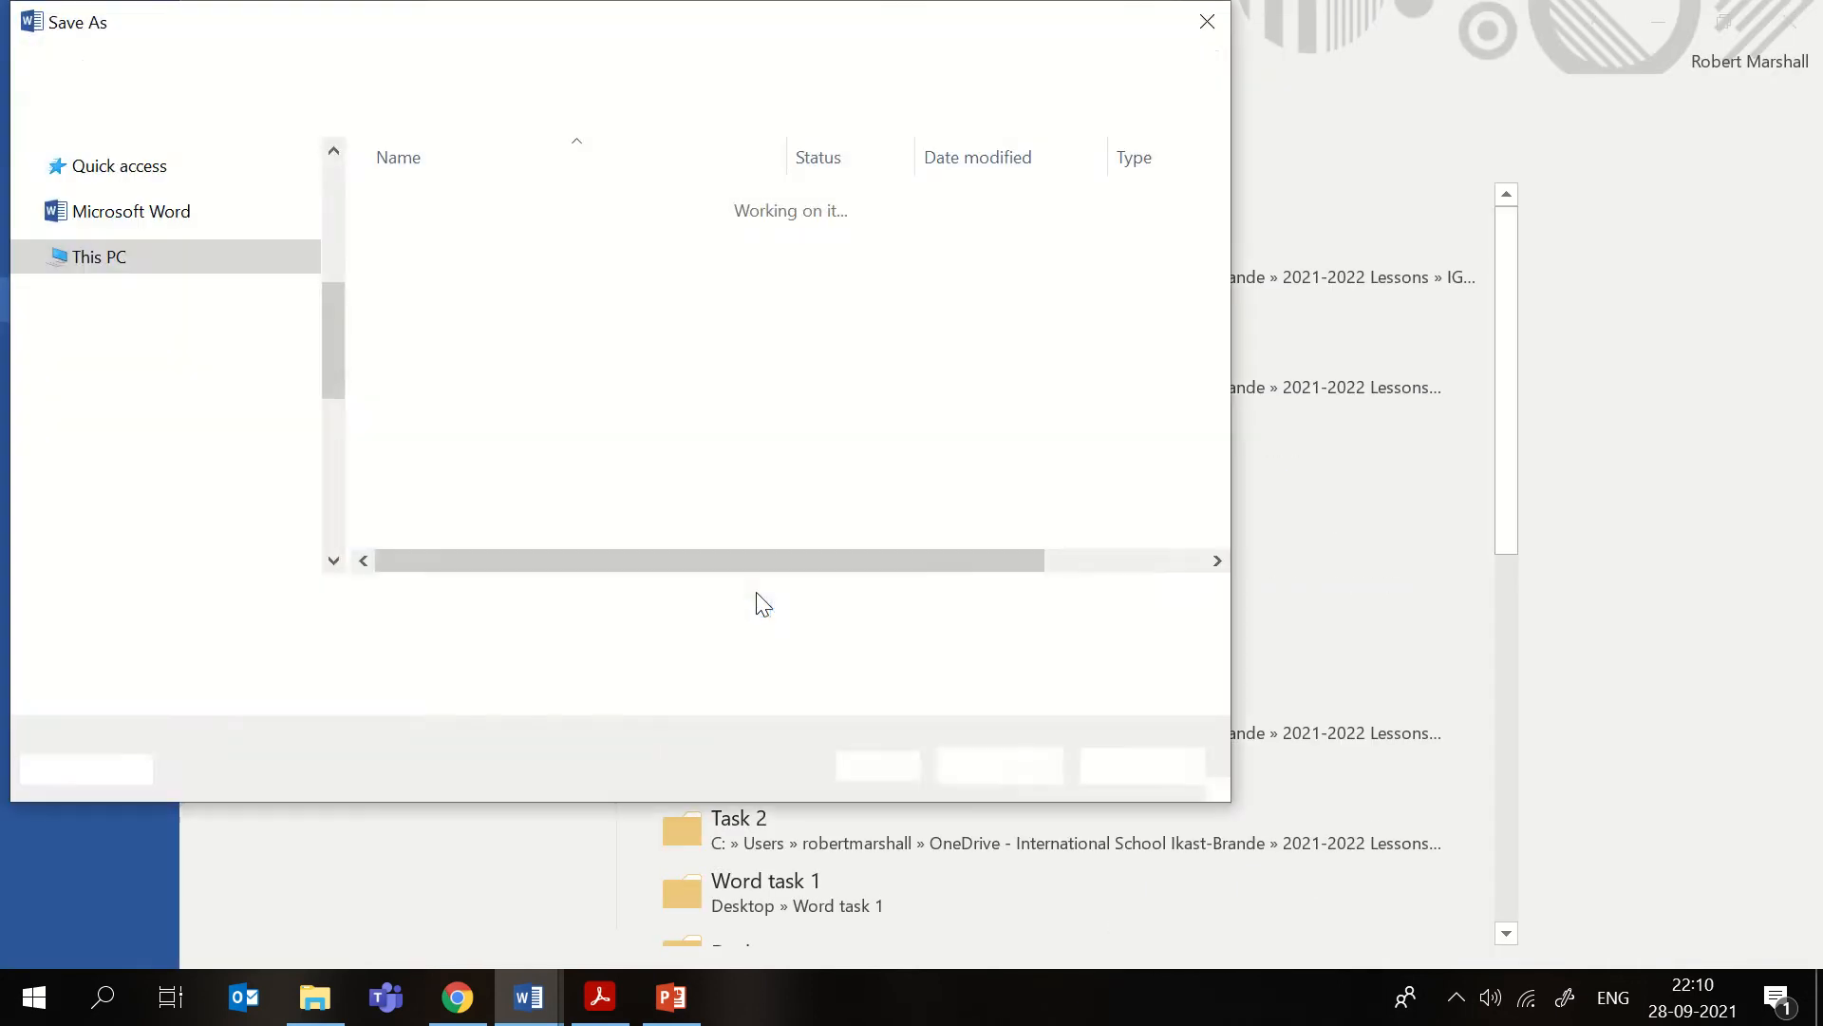
{"action": "left_click", "coordinate": [523, 611]}
{"action": "left_click_drag", "start_coordinate": [333, 611], "coordinate": [121, 625]}
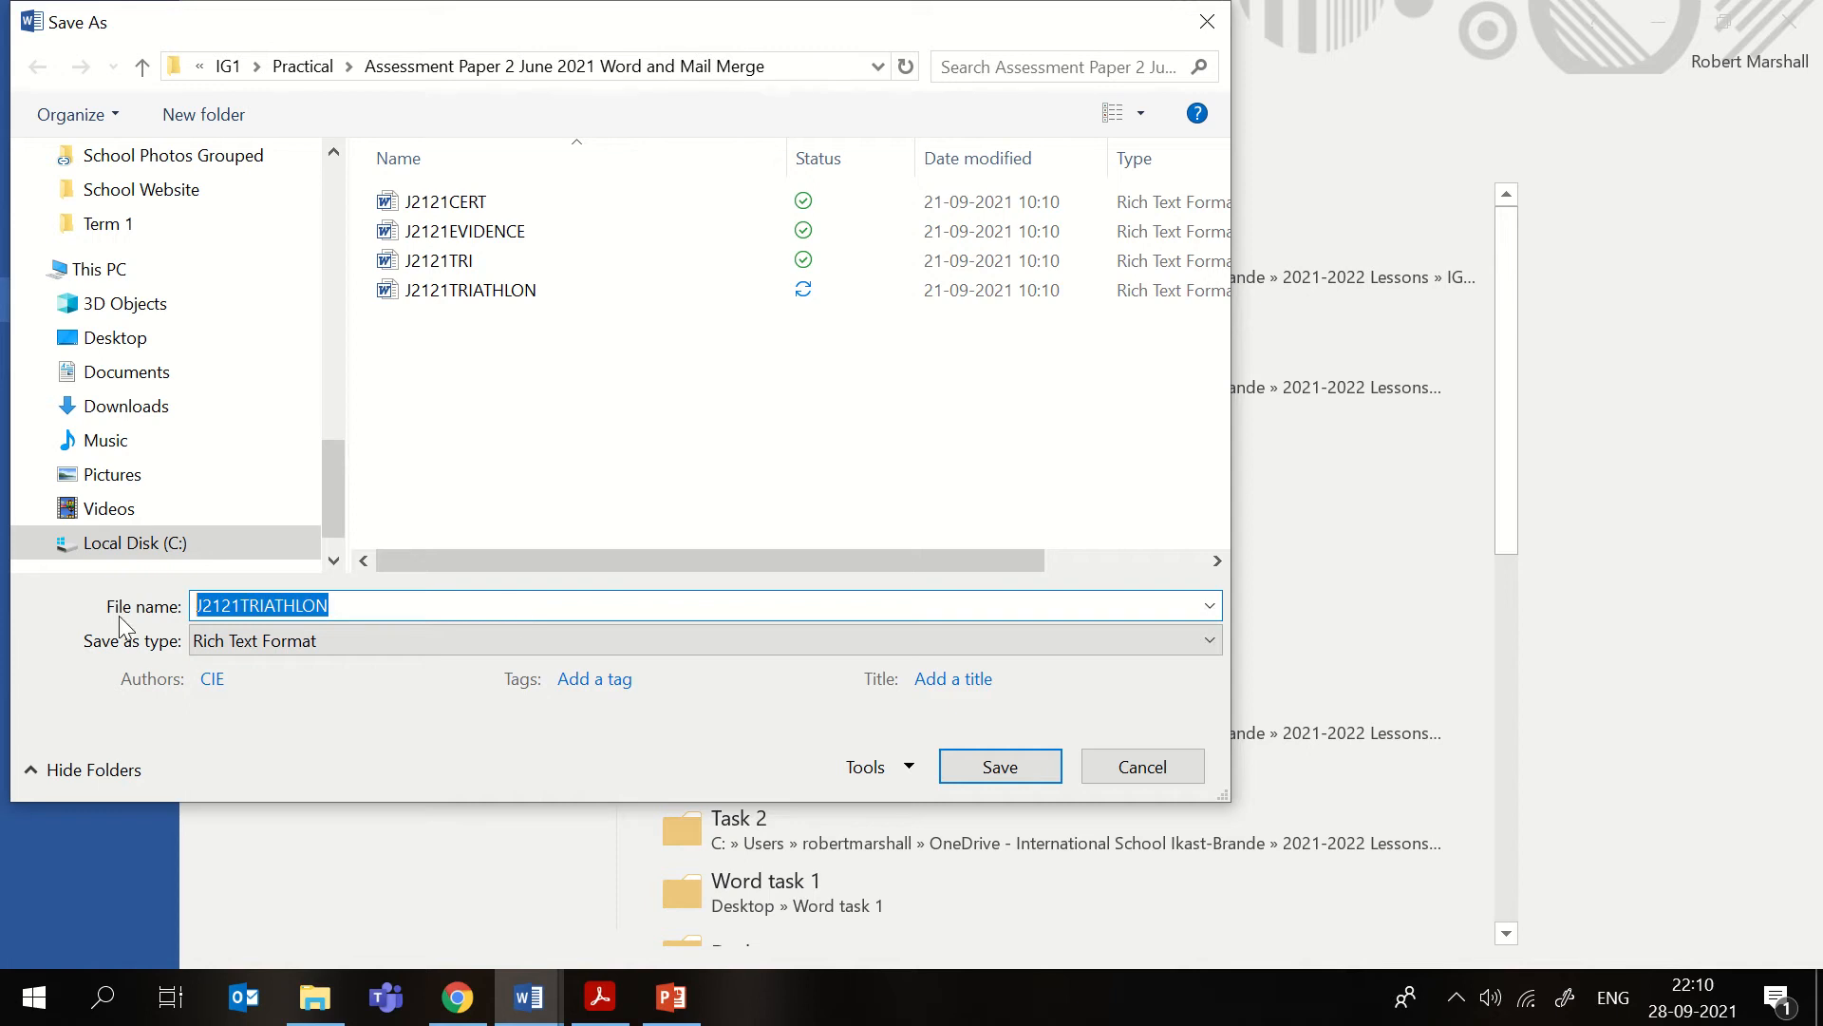
{"action": "type", "text": "EVPACK"}
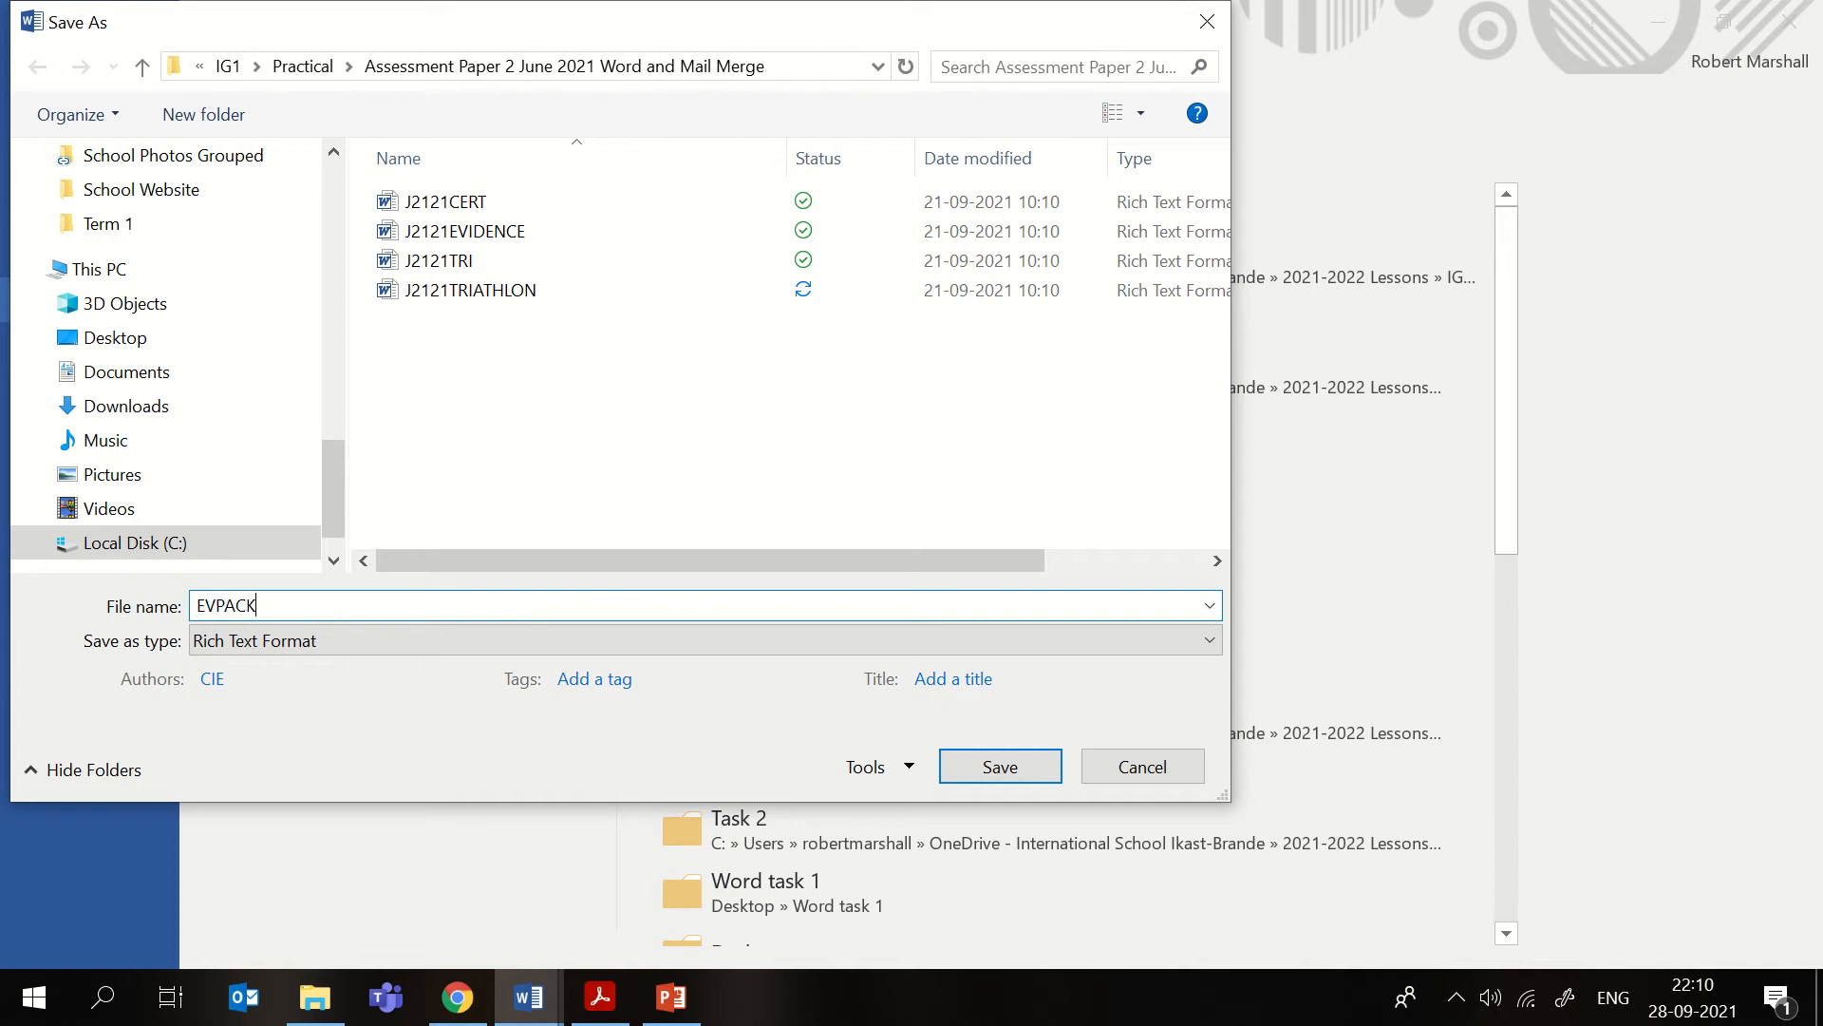
{"action": "left_click", "coordinate": [1030, 771]}
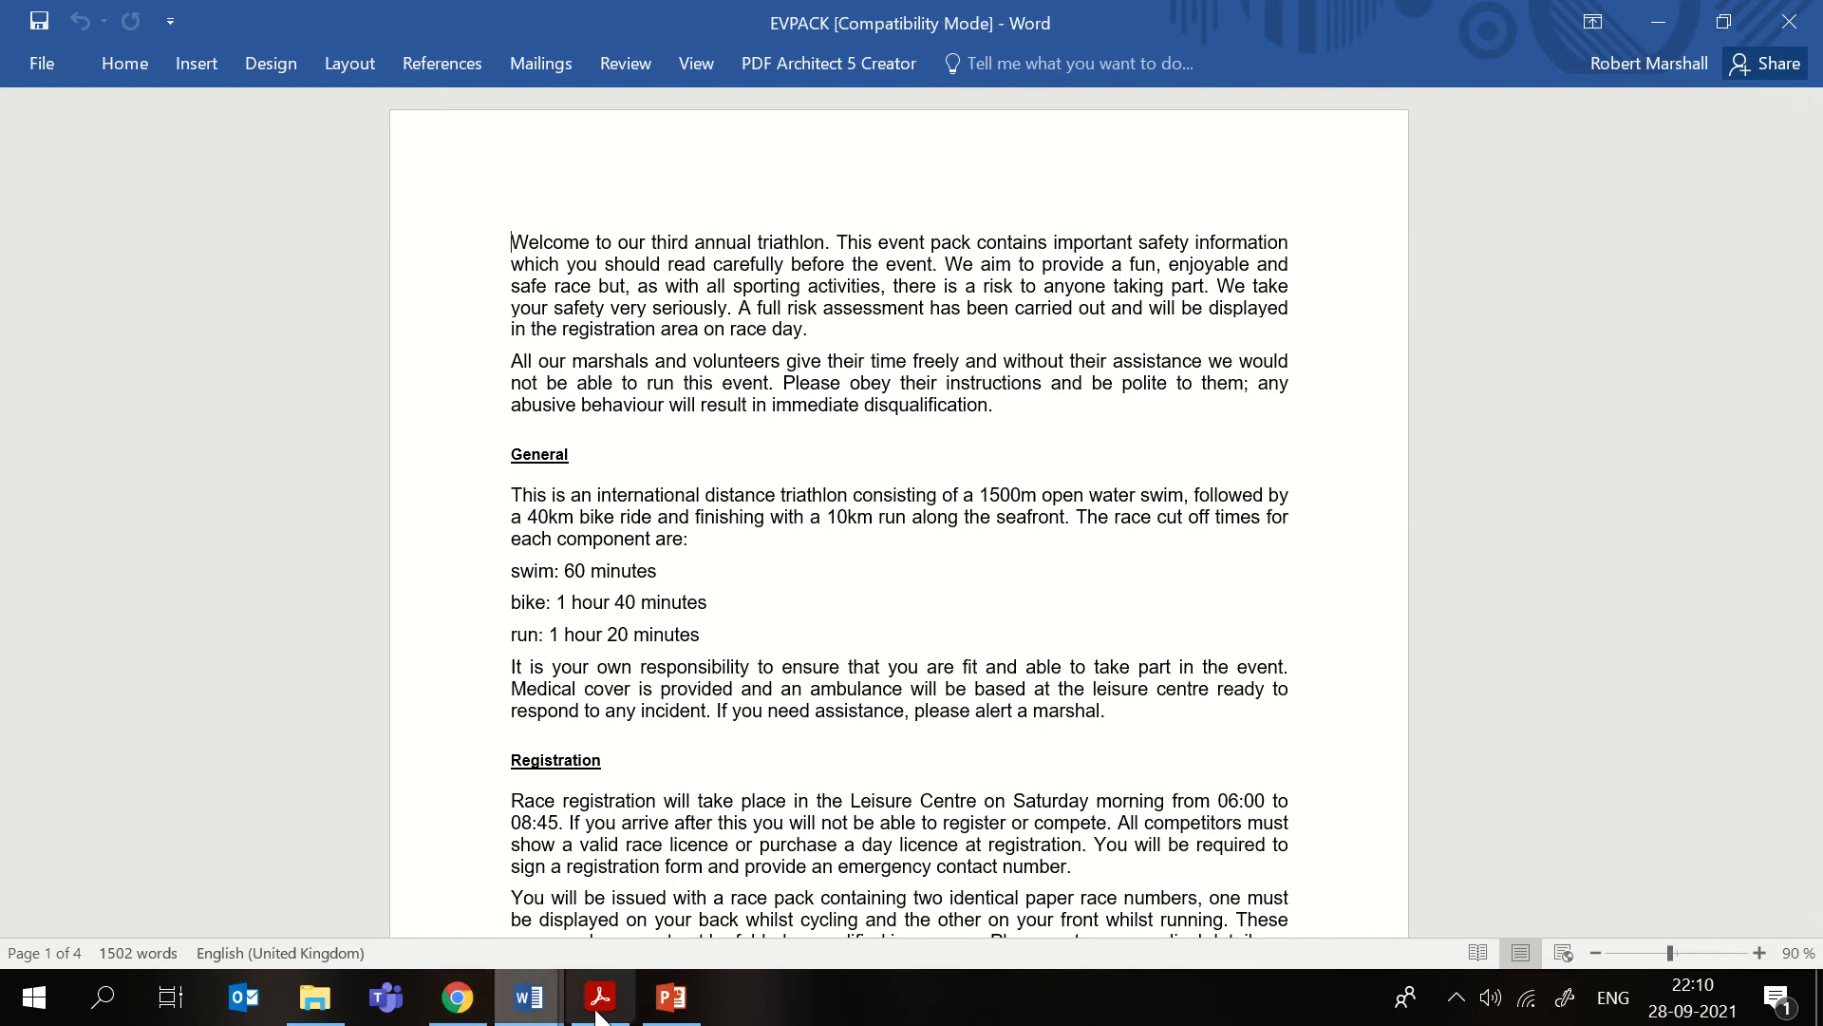
- Switch to the question paper in Acrobat Reader and highlight "evidence of the file type." in the EVIDENCE 1 box
{"action": "left_click", "coordinate": [600, 998]}
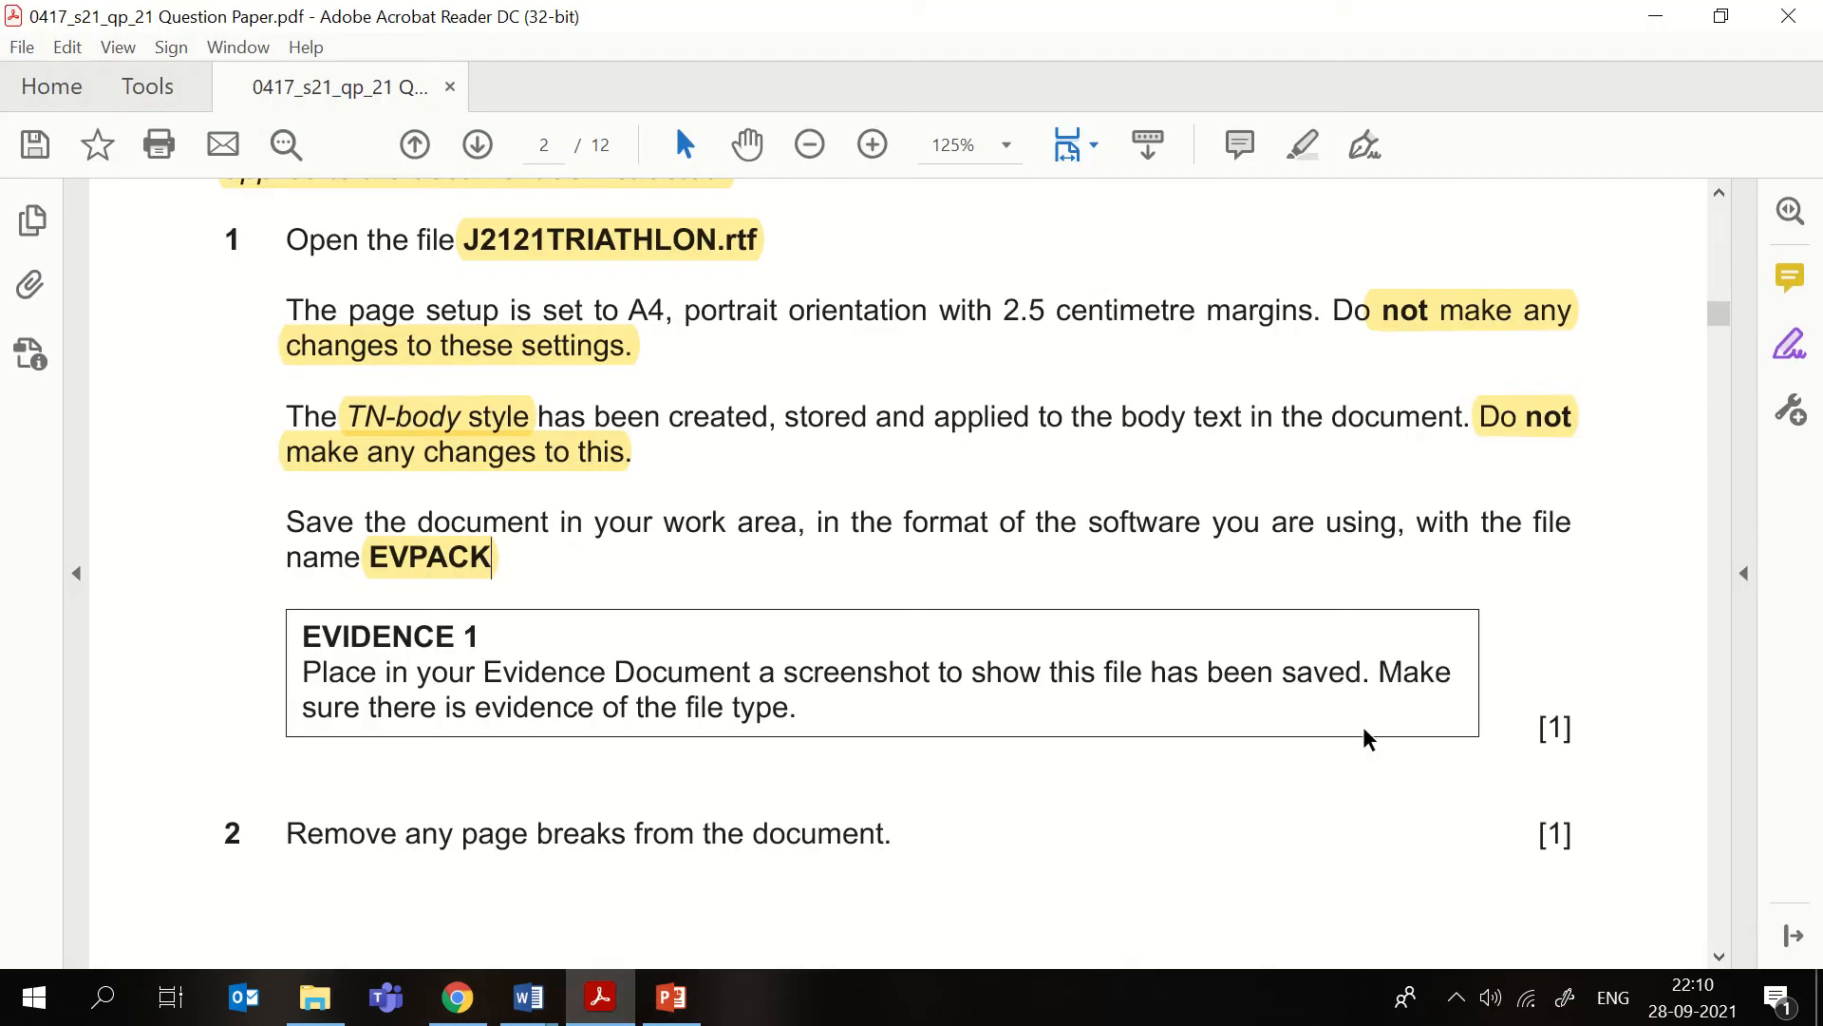
{"action": "scroll", "coordinate": [1332, 696], "scroll_direction": "down", "scroll_amount": 2}
{"action": "scroll", "coordinate": [943, 618], "scroll_direction": "up", "scroll_amount": 1}
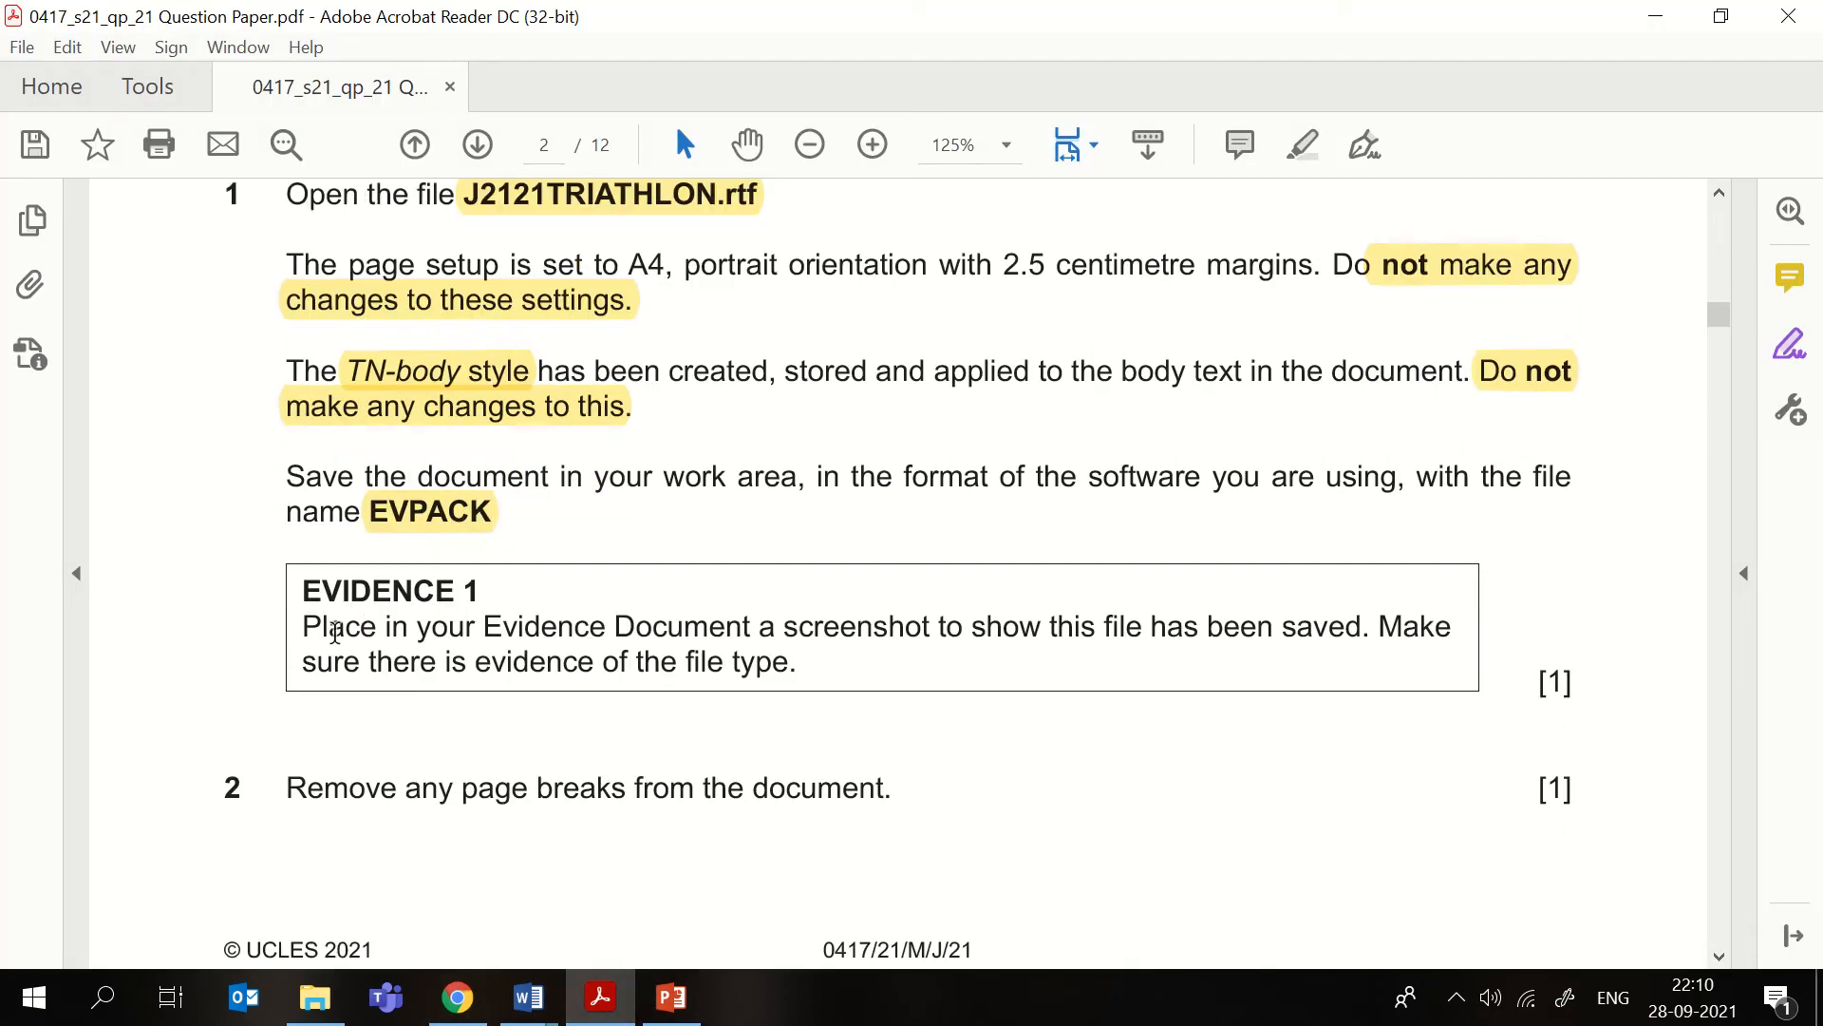
{"action": "left_click_drag", "start_coordinate": [304, 628], "coordinate": [1351, 639]}
{"action": "left_click", "coordinate": [835, 696]}
{"action": "left_click_drag", "start_coordinate": [800, 661], "coordinate": [540, 664]}
{"action": "left_click", "coordinate": [560, 602]}
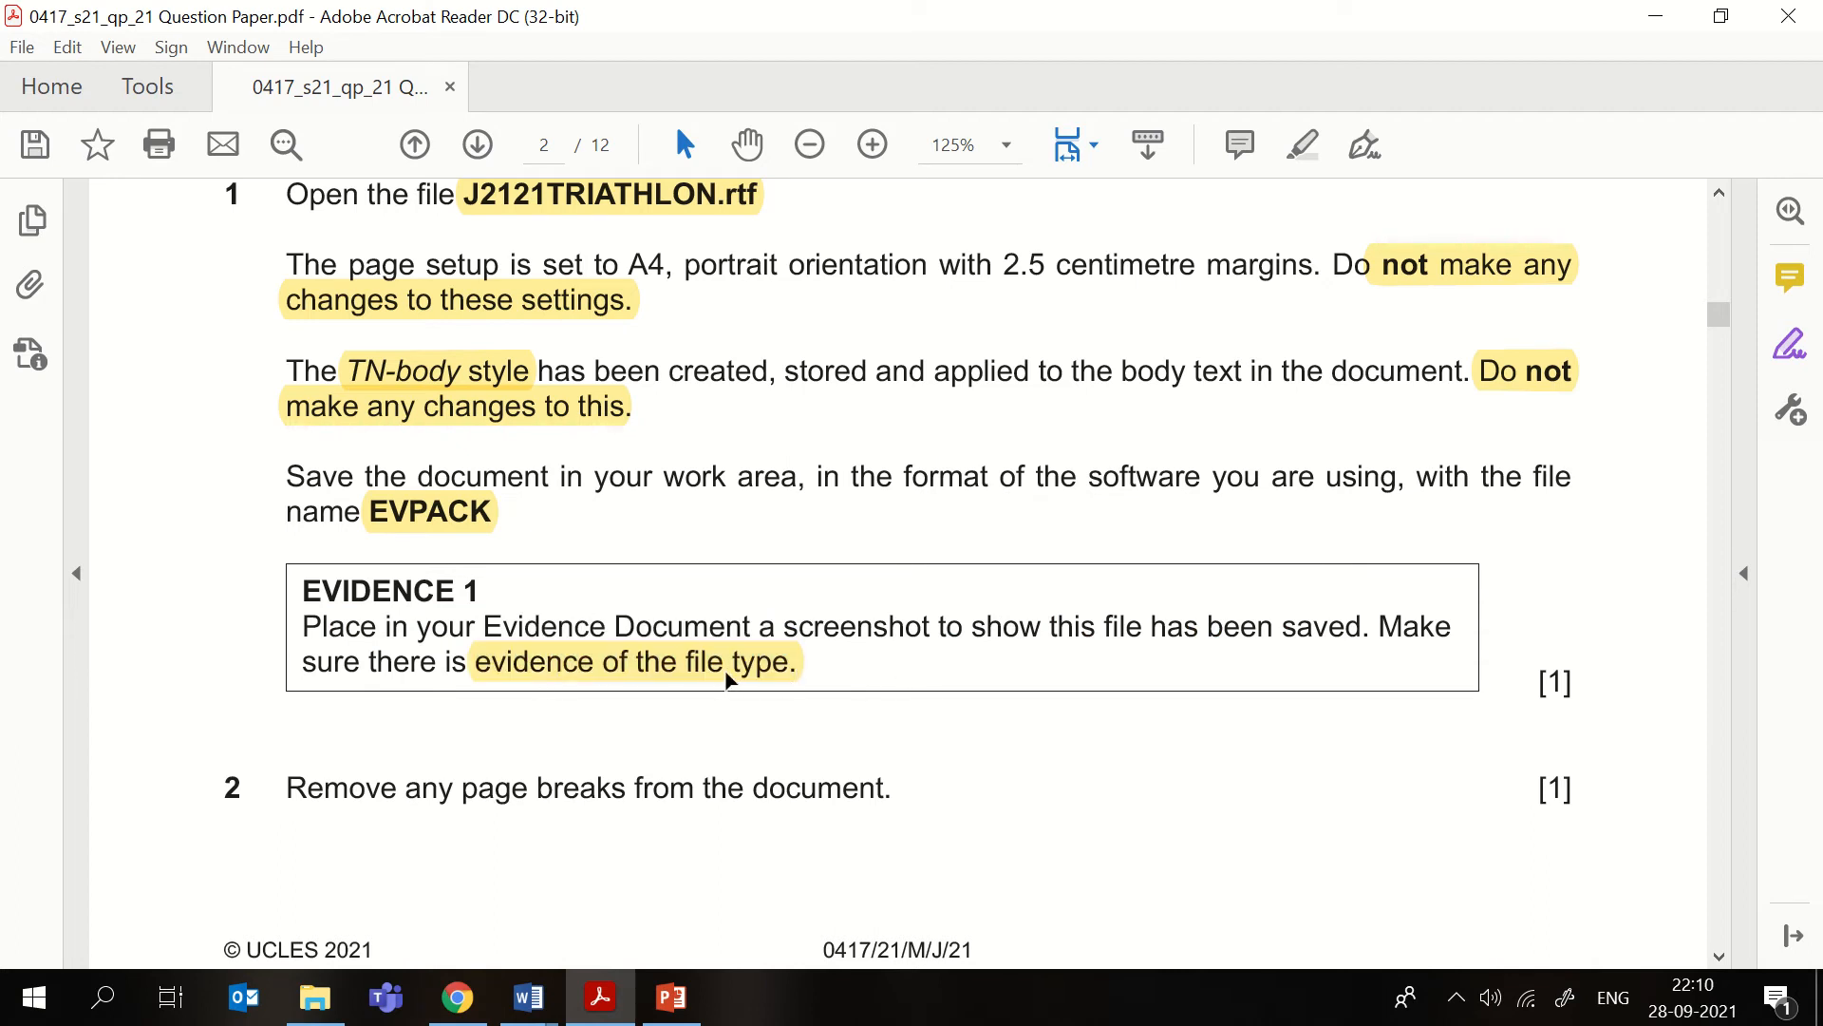
- Switch to File Explorer, maximise the assessment folder window, sort the files by date modified and select EVPACK
{"action": "left_click", "coordinate": [314, 998]}
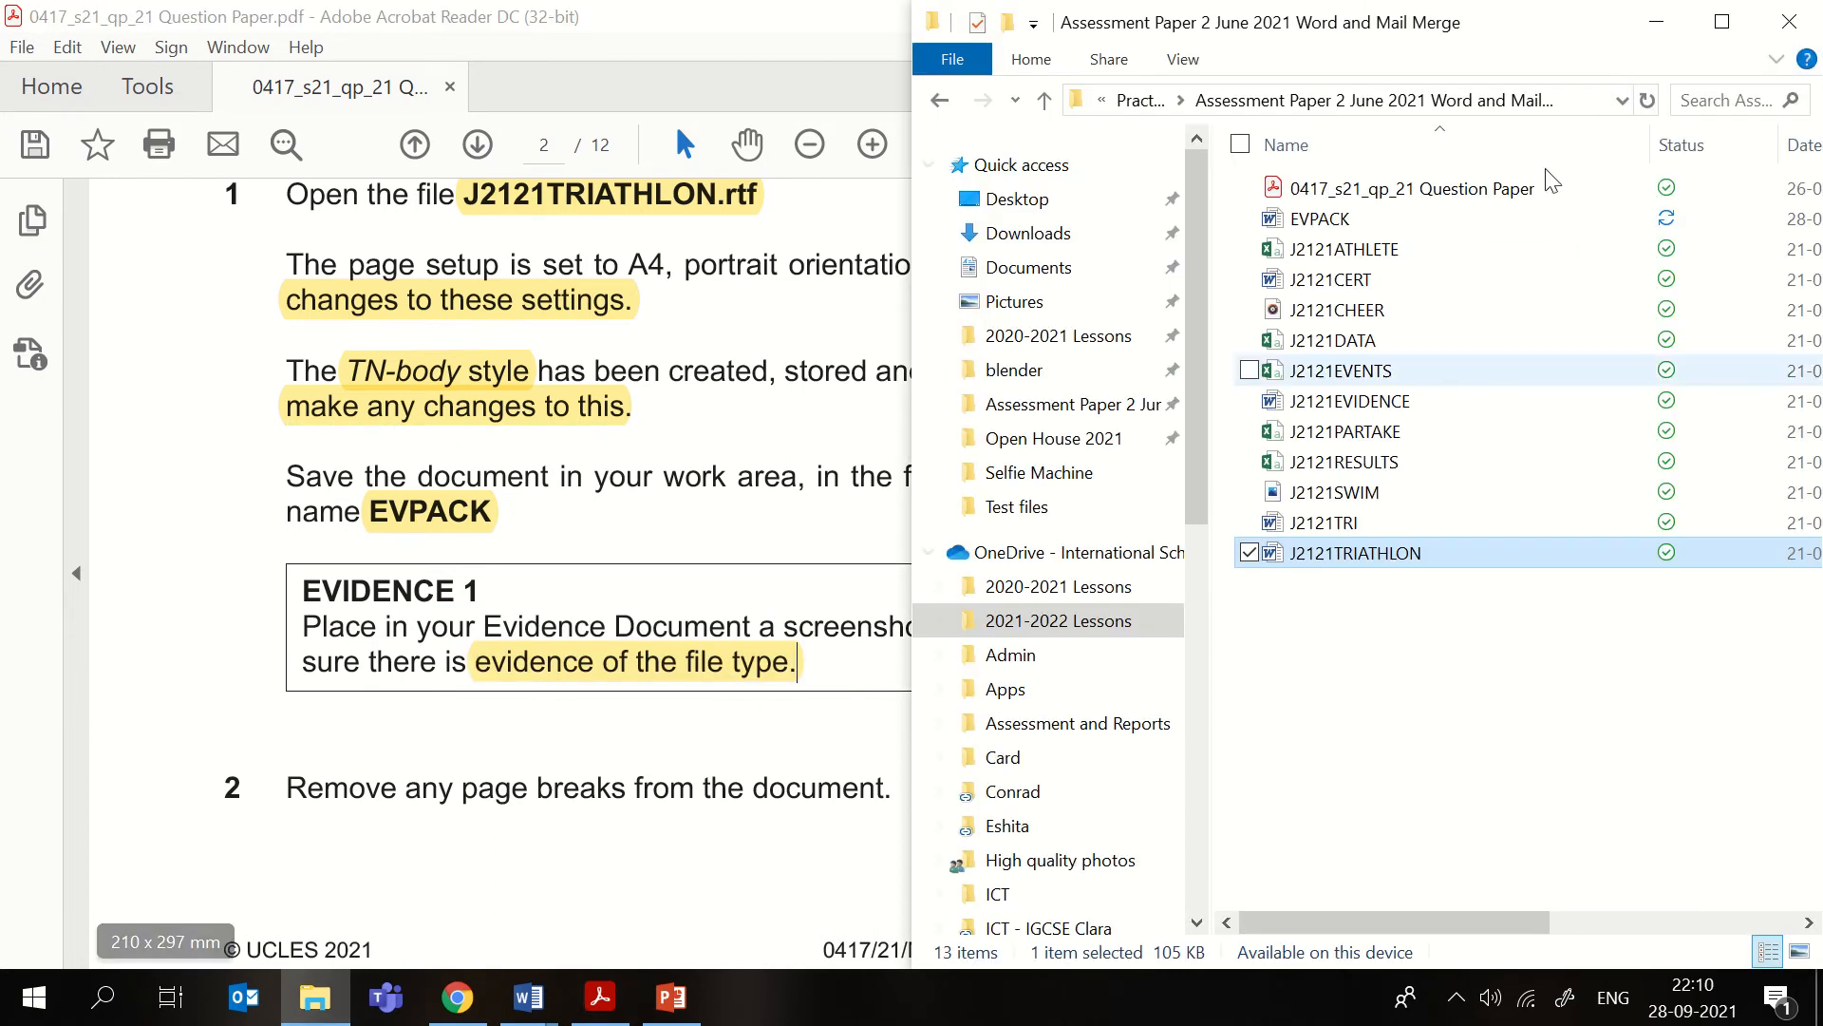
{"action": "left_click", "coordinate": [1741, 38]}
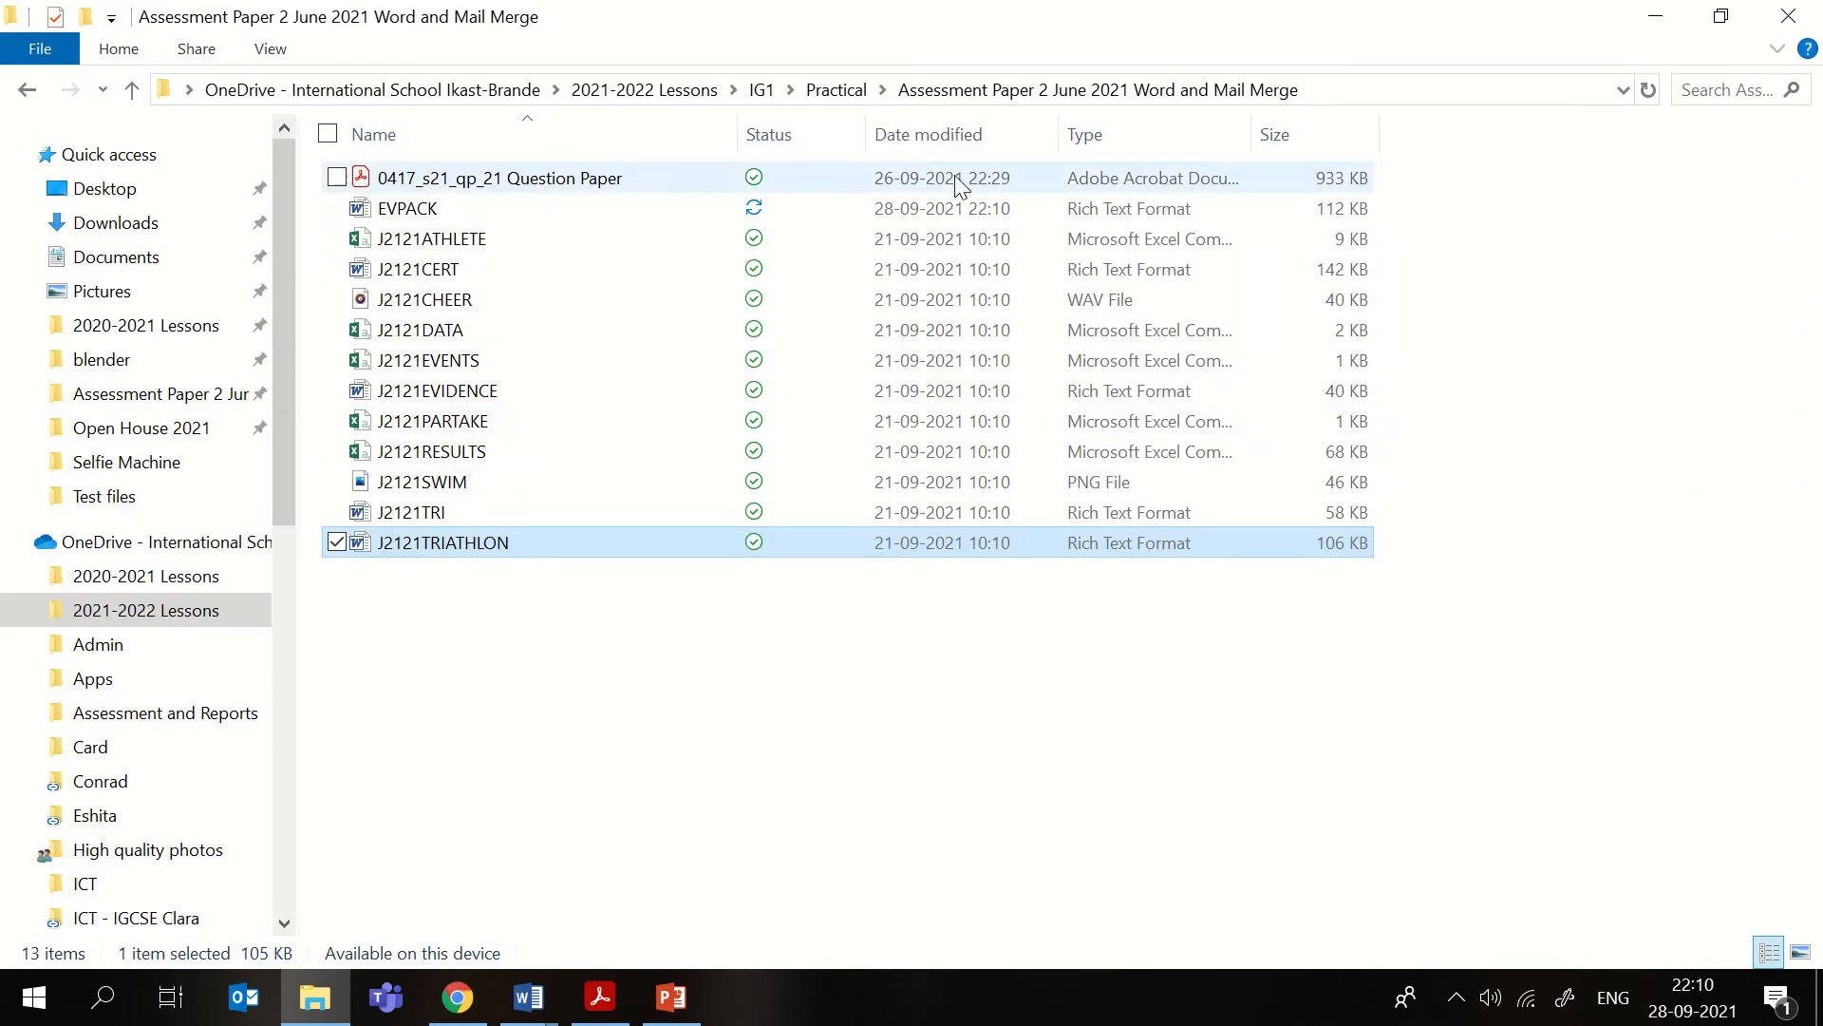
{"action": "left_click", "coordinate": [978, 134]}
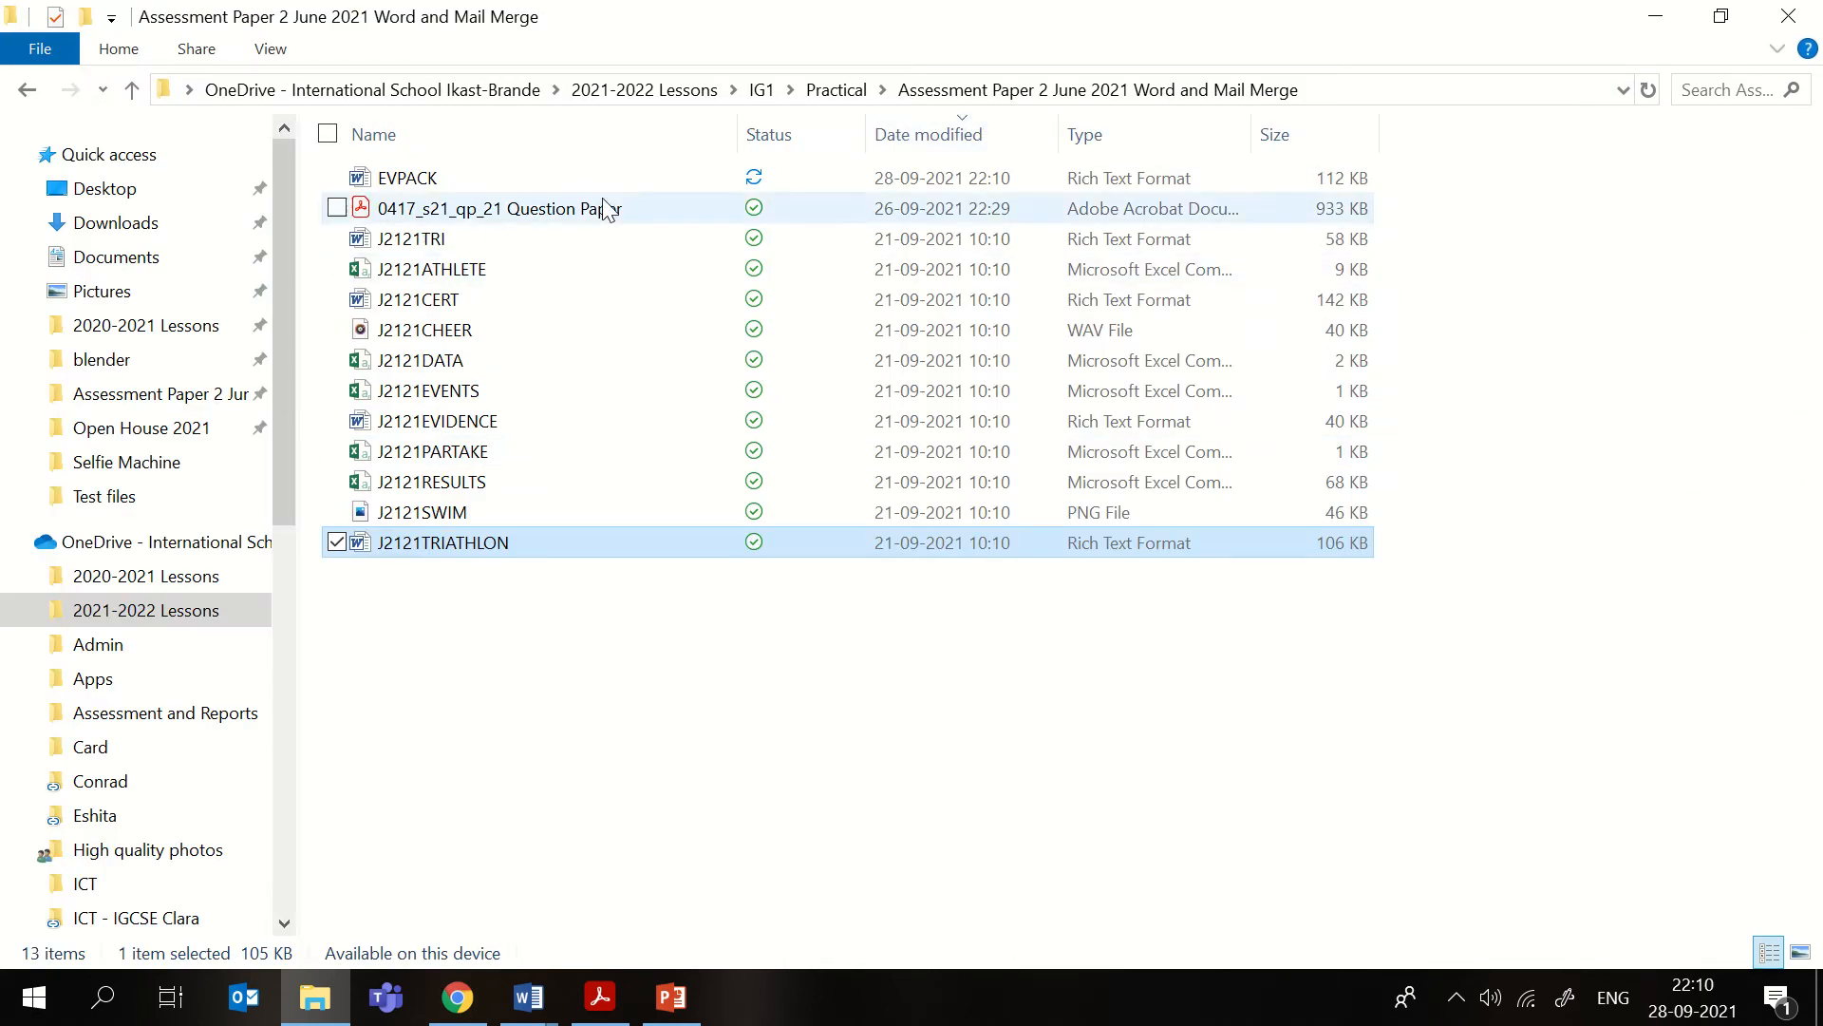
{"action": "left_click", "coordinate": [483, 187]}
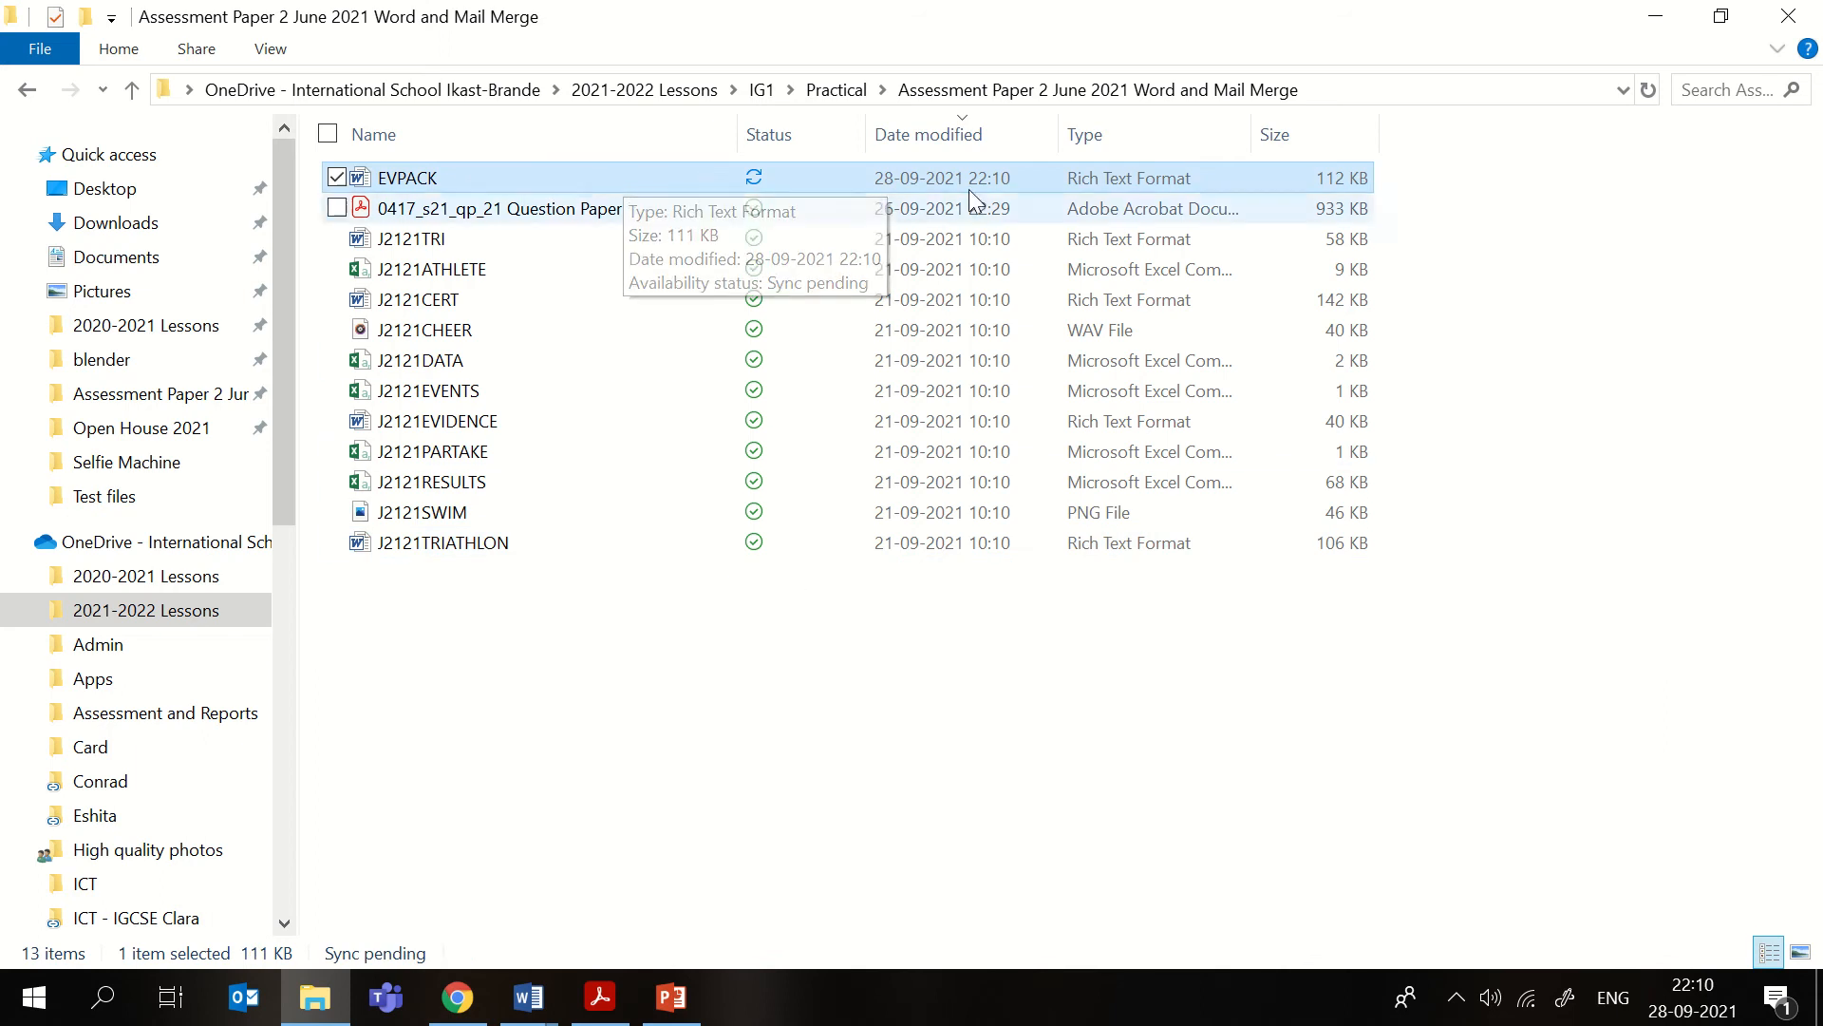
- Capture a screen snip of the assessment folder's file list, including EVPACK and the Type column
{"action": "right_click", "coordinate": [931, 135]}
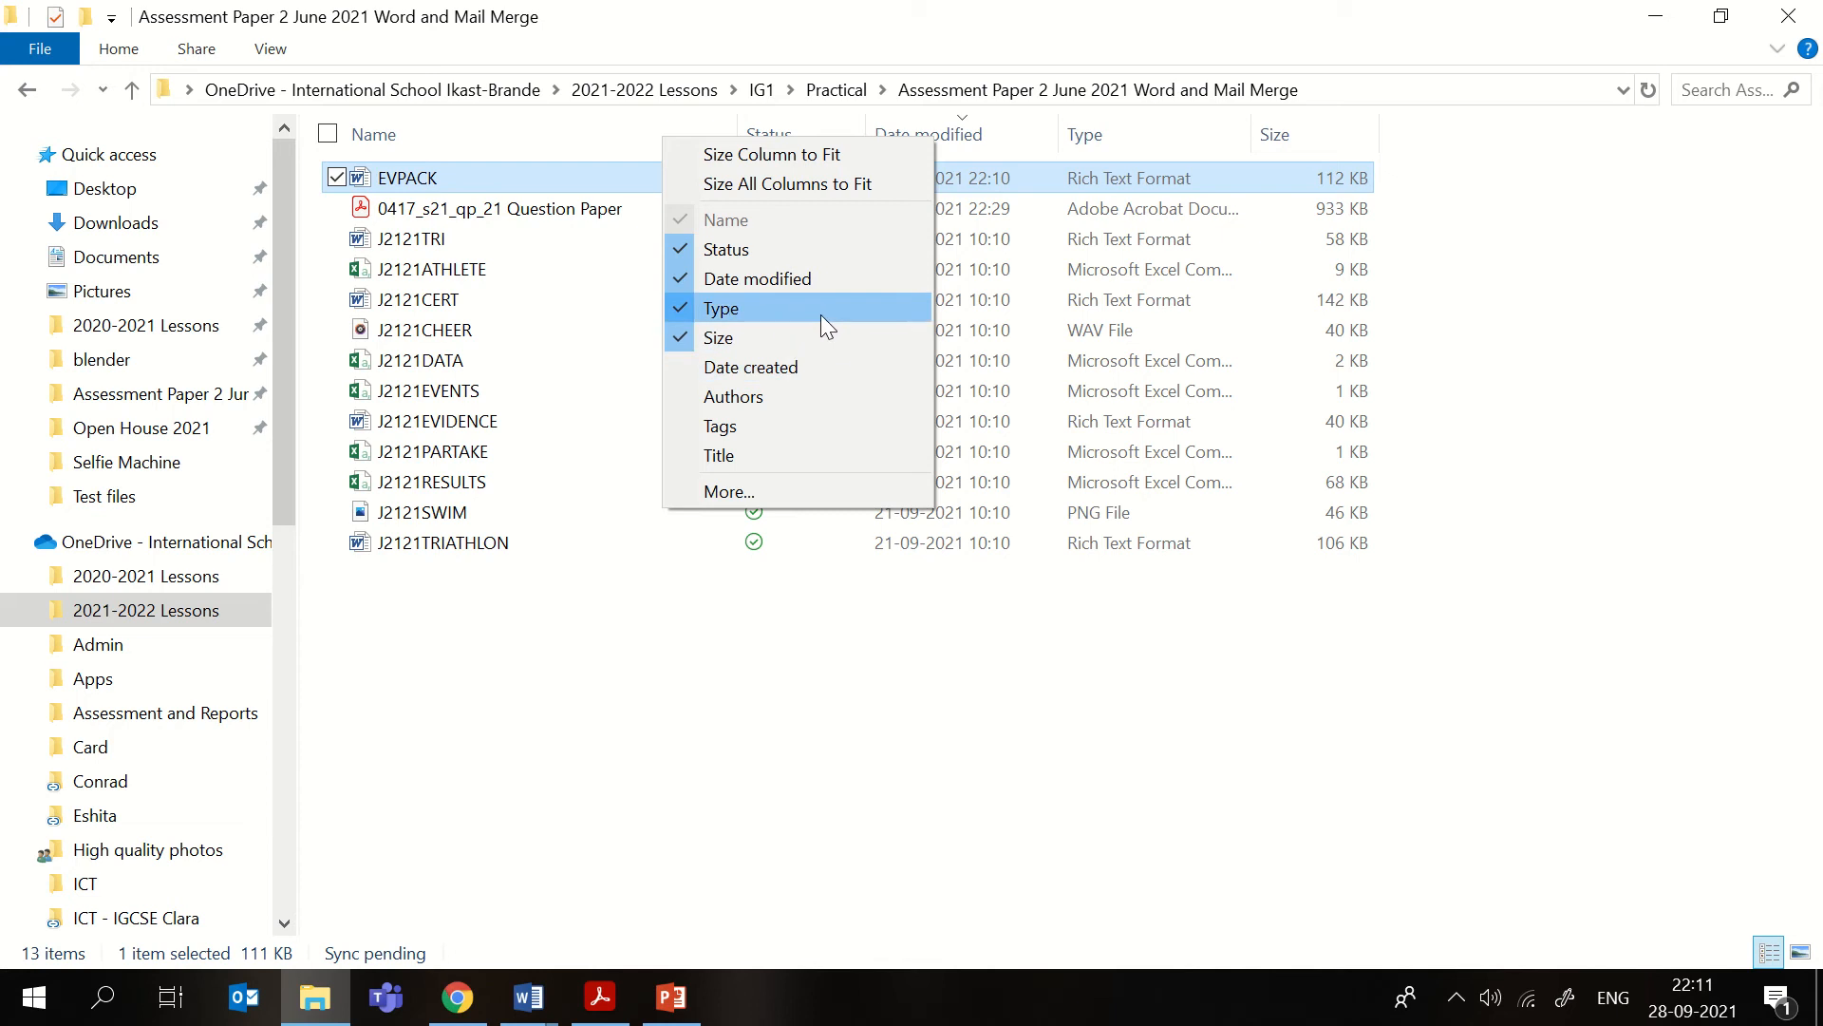
{"action": "left_click", "coordinate": [1115, 691]}
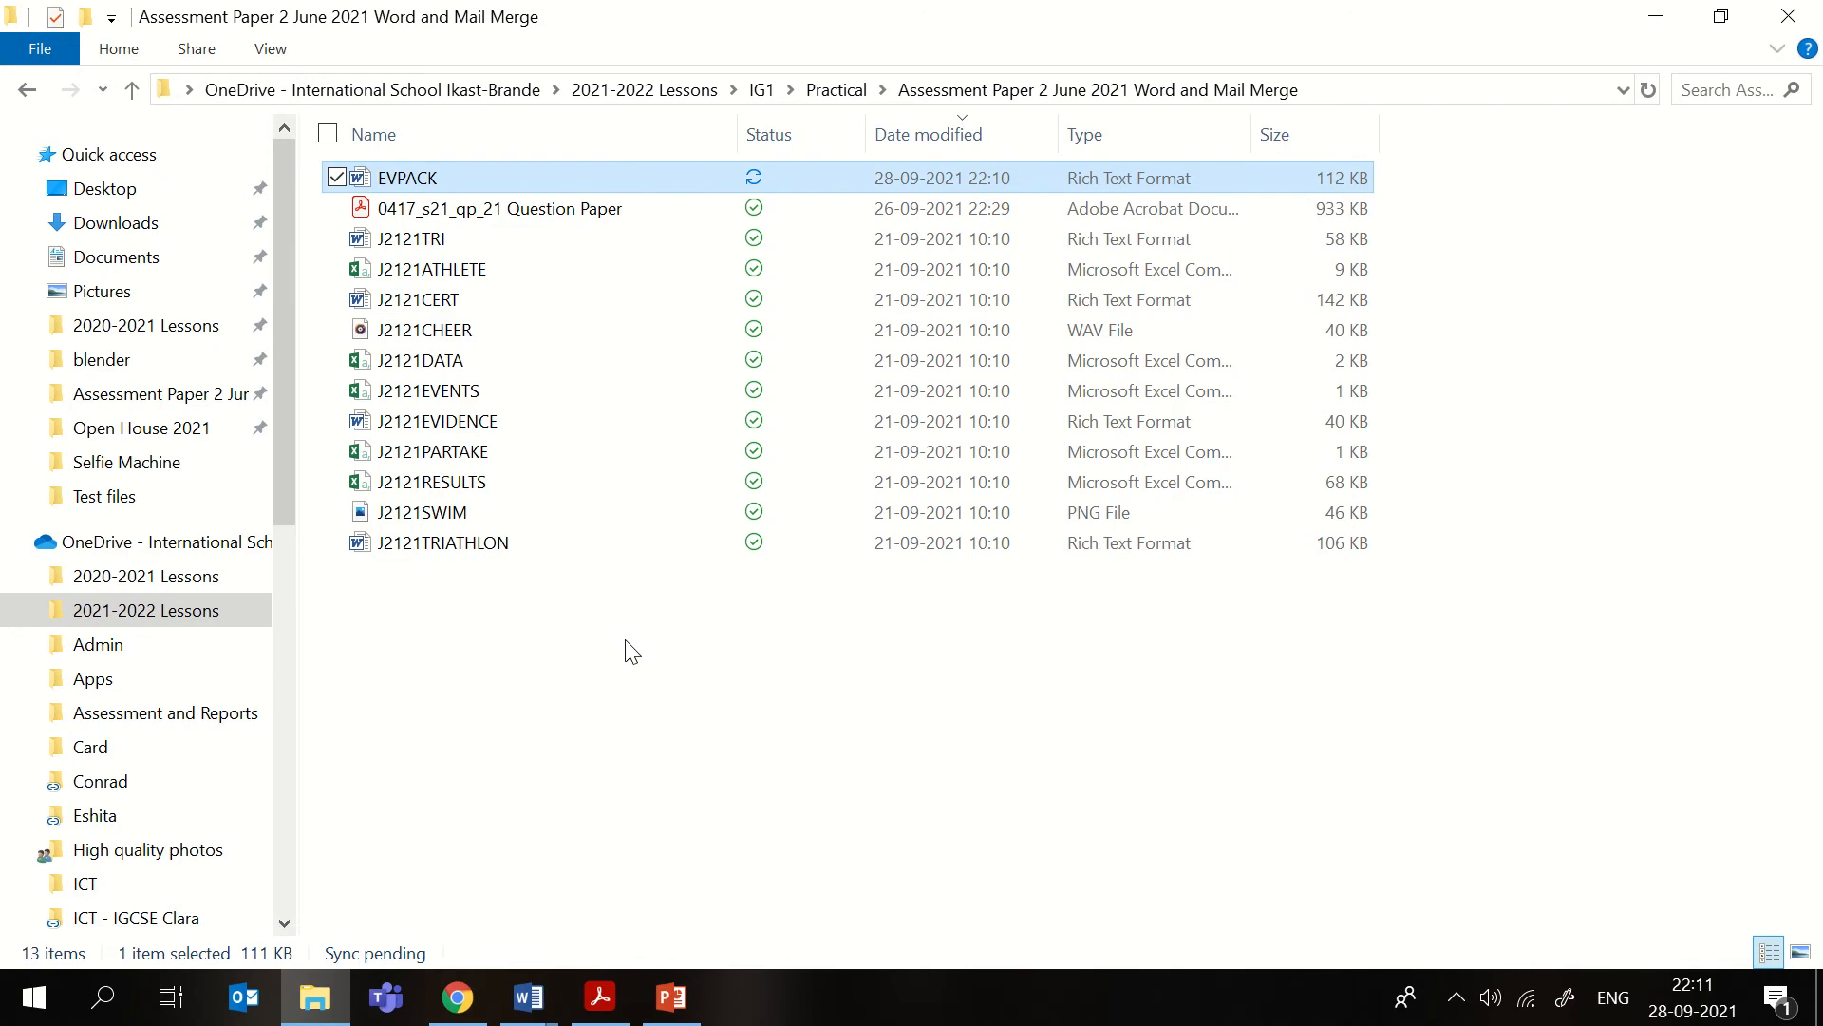
{"action": "key", "text": "super+shift+s"}
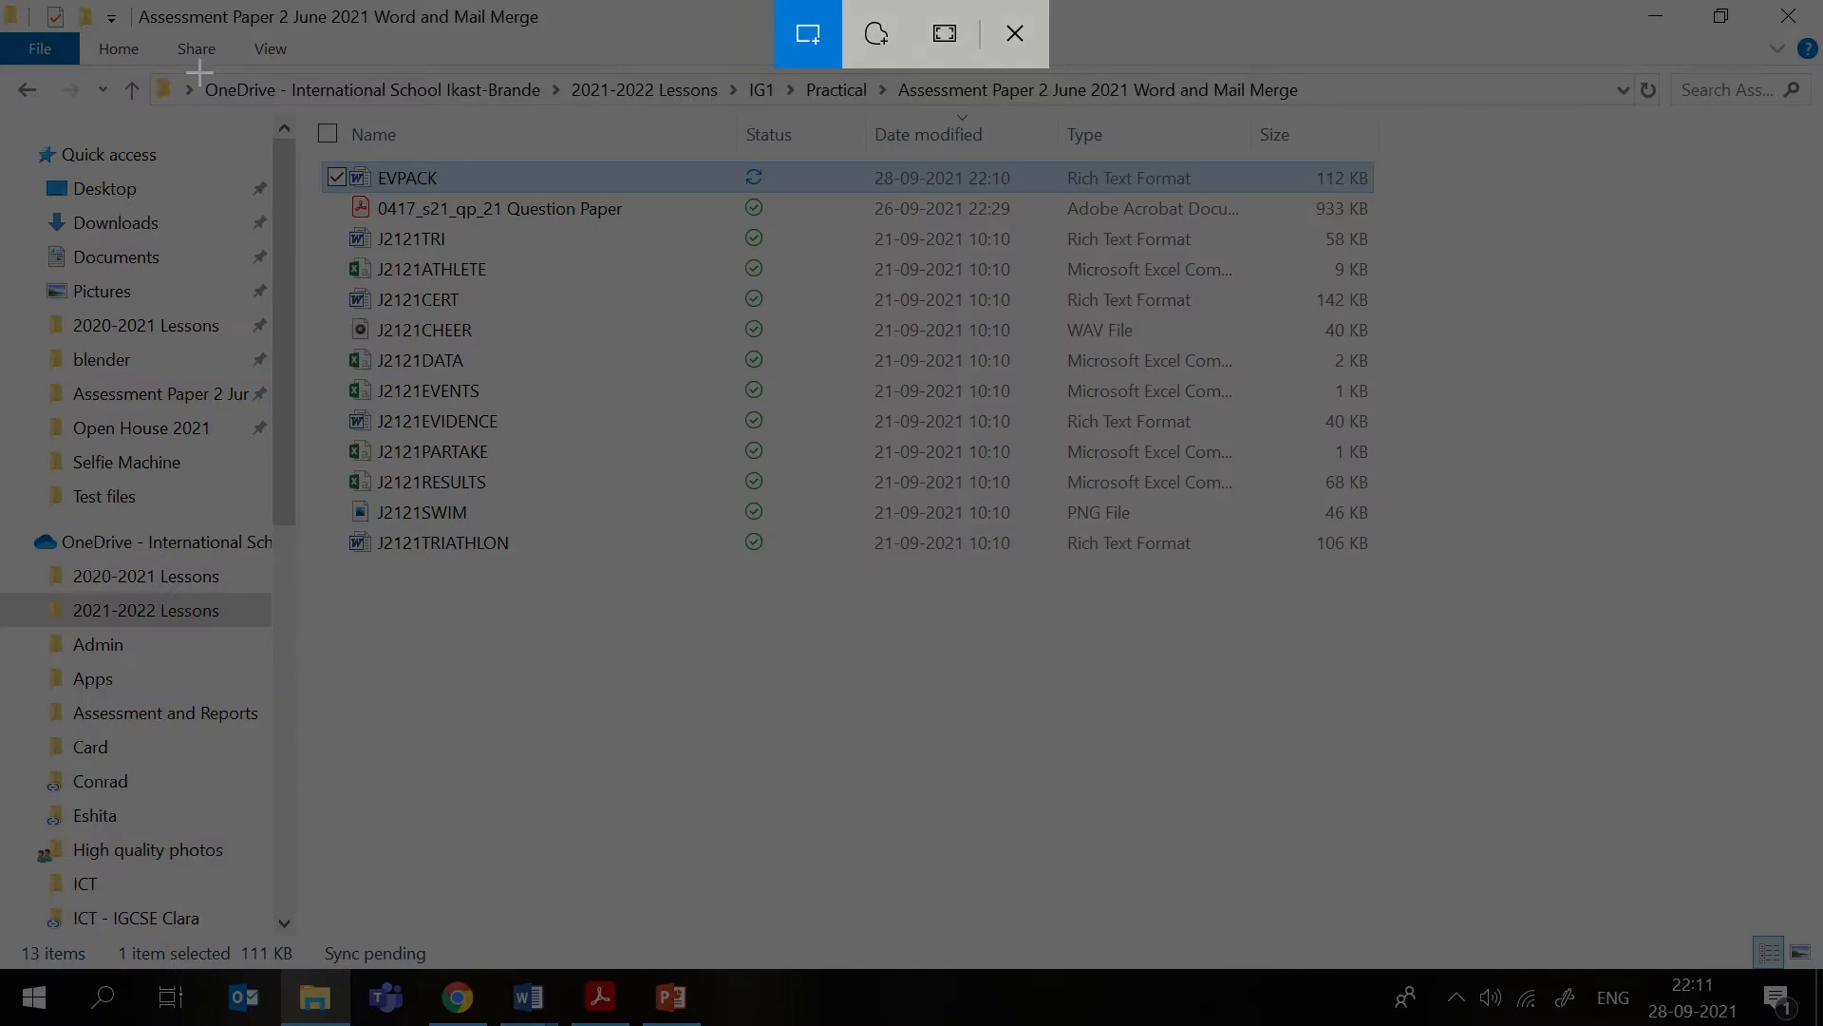
{"action": "mouse_move", "coordinate": [300, 107]}
{"action": "left_mouse_down"}
{"action": "mouse_move", "coordinate": [1302, 480]}
{"action": "mouse_move", "coordinate": [1418, 587]}
{"action": "left_mouse_up"}
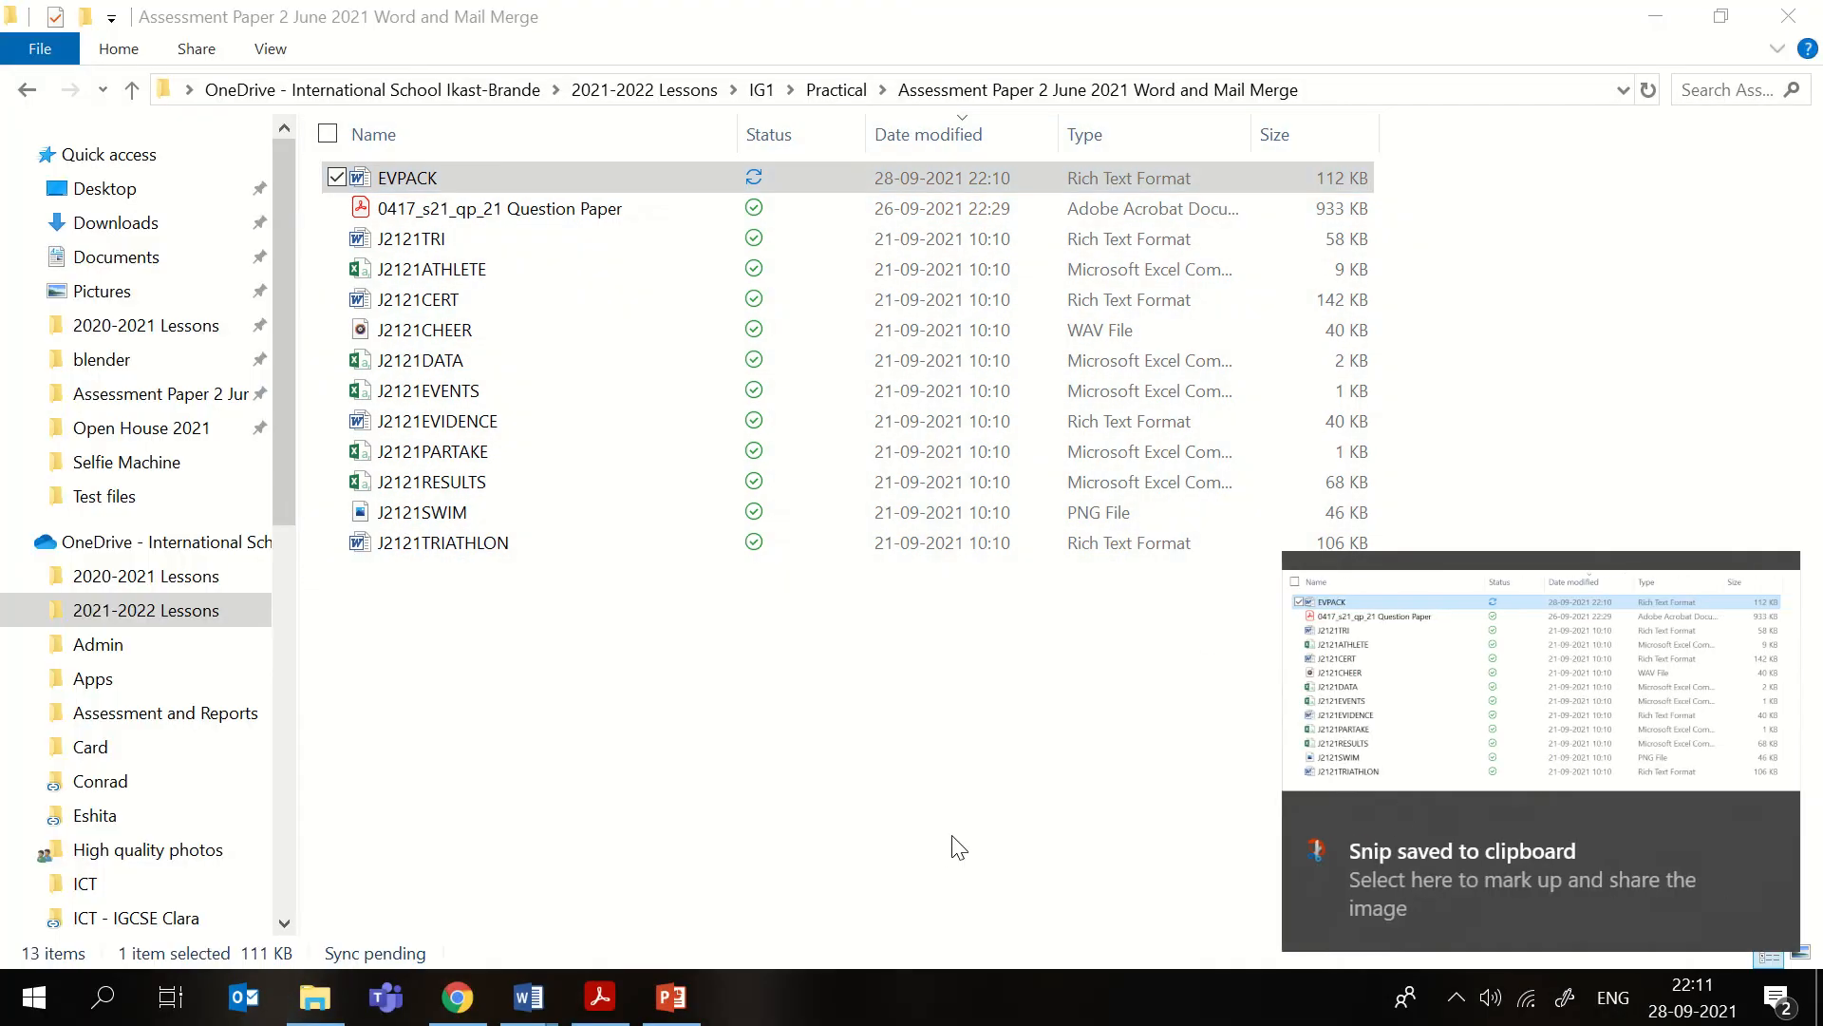
- Switch to J2121EVIDENCE9999 in Word, paste the snip under "EVIDENCE 1 here:" and enlarge the picture slightly
{"action": "mouse_move", "coordinate": [501, 1015]}
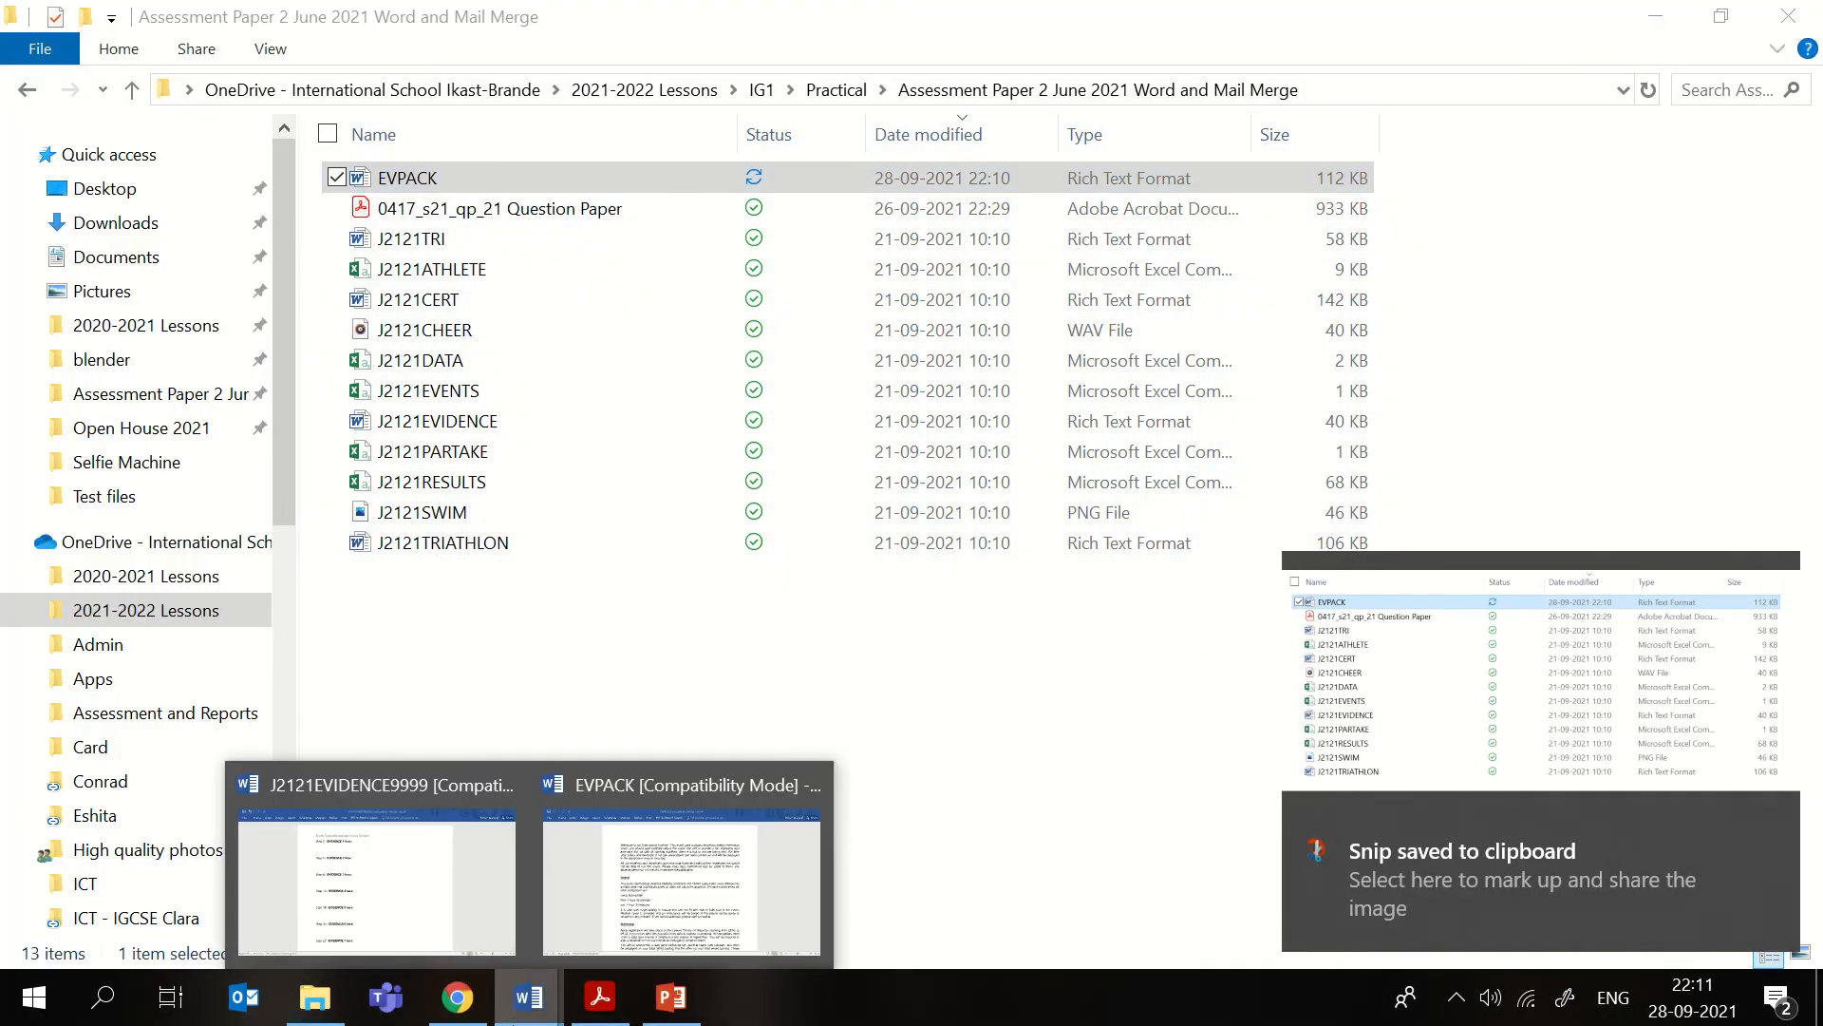
{"action": "left_click", "coordinate": [419, 910]}
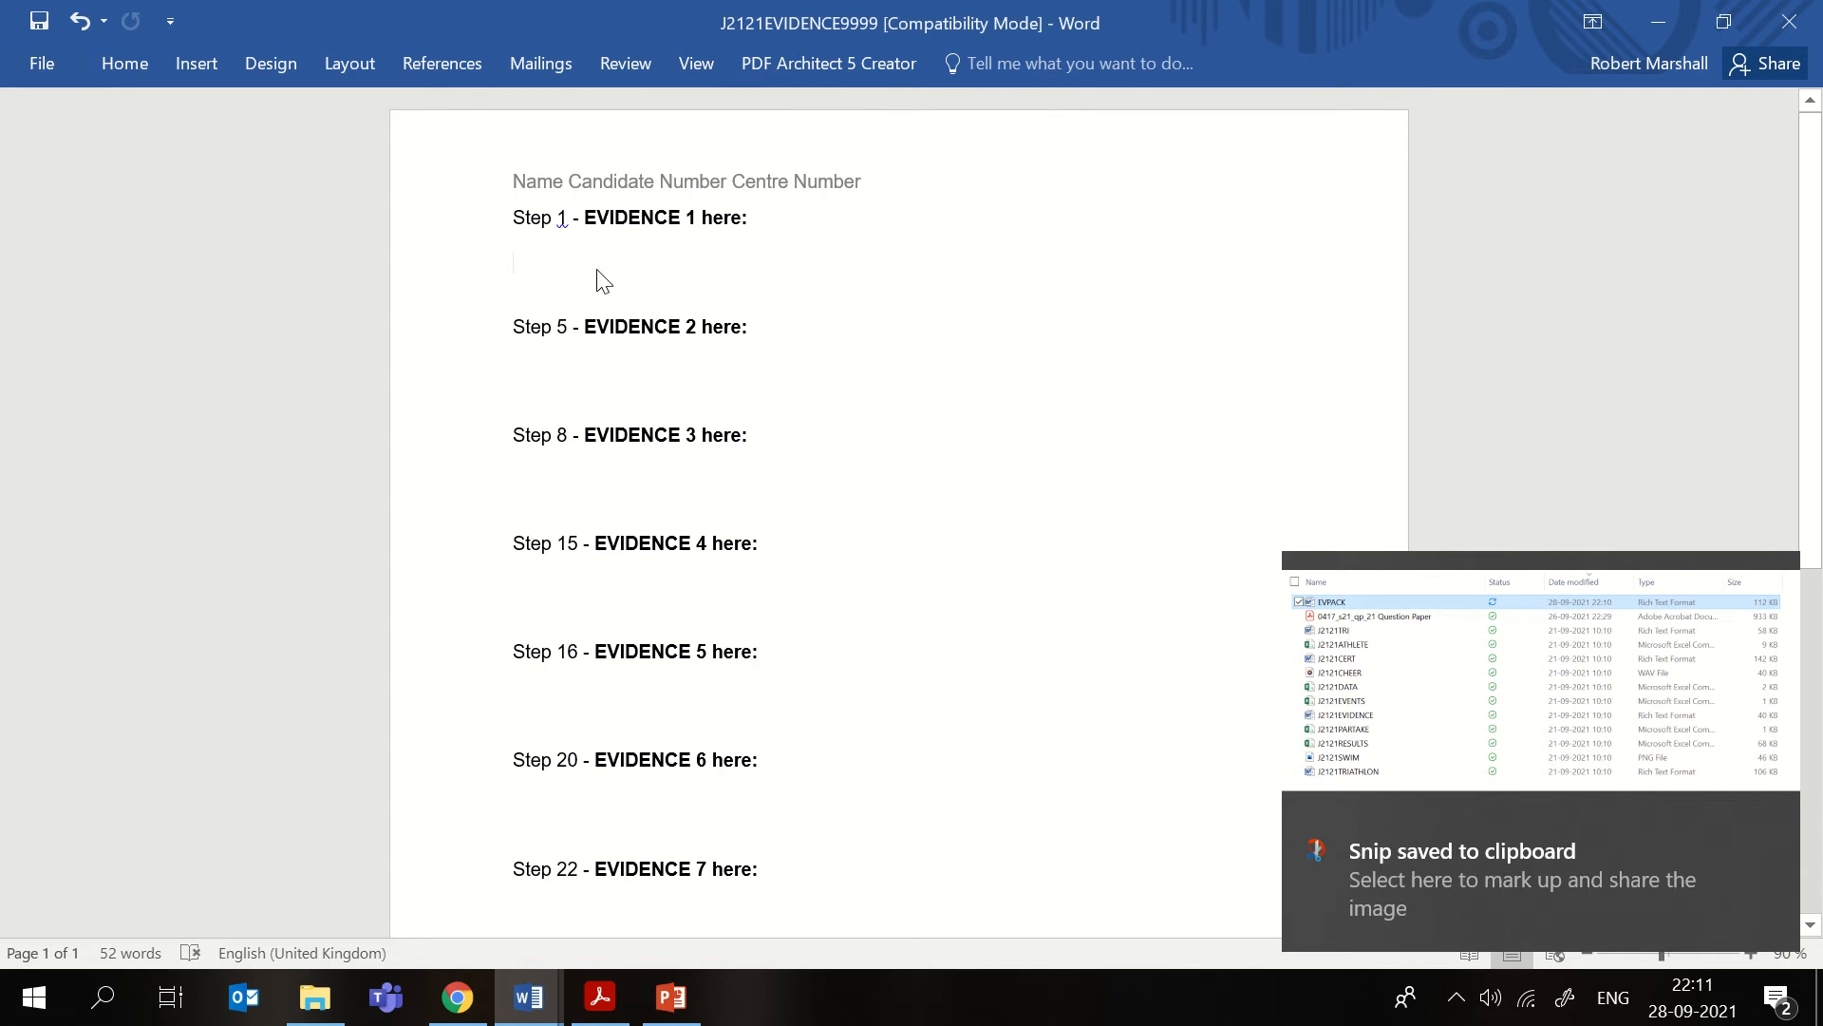
{"action": "key", "text": "ctrl+v"}
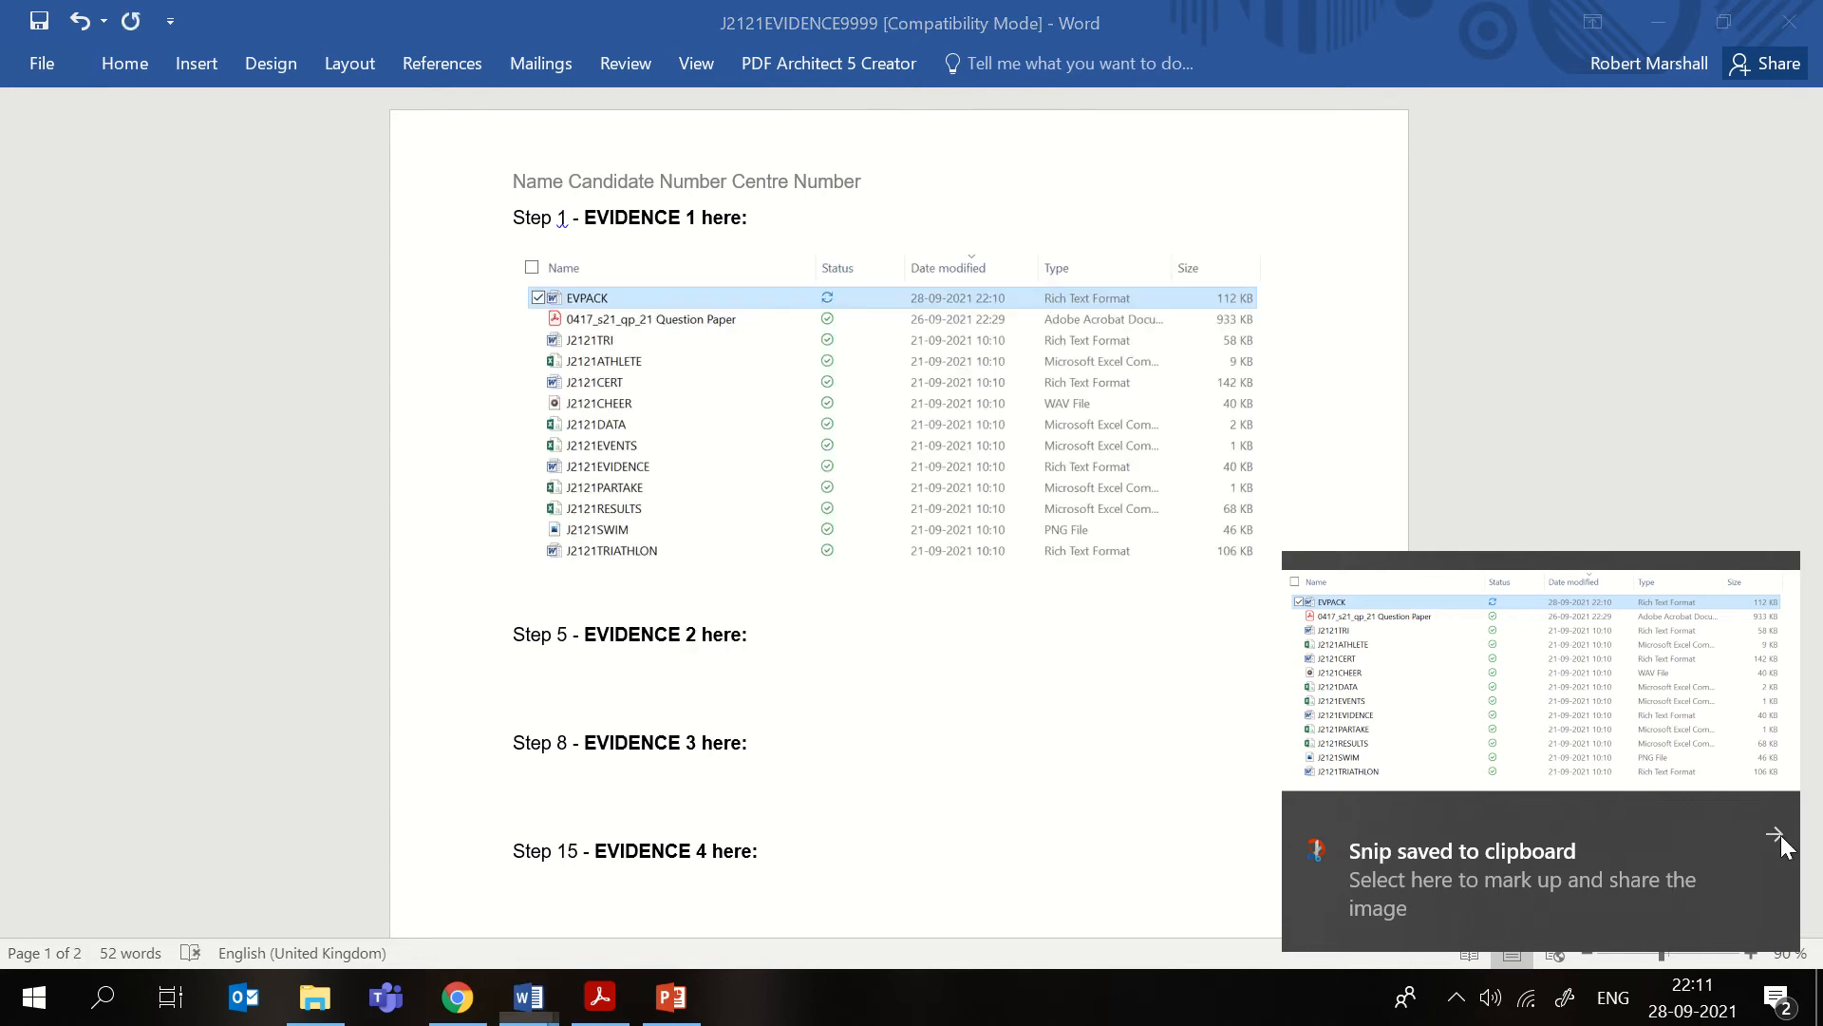
{"action": "left_click", "coordinate": [1775, 835]}
{"action": "left_click", "coordinate": [1278, 576]}
{"action": "mouse_move", "coordinate": [1288, 580]}
{"action": "left_mouse_down"}
{"action": "mouse_move", "coordinate": [1333, 633]}
{"action": "mouse_move", "coordinate": [1296, 610]}
{"action": "left_mouse_up"}
{"action": "left_click", "coordinate": [1245, 688]}
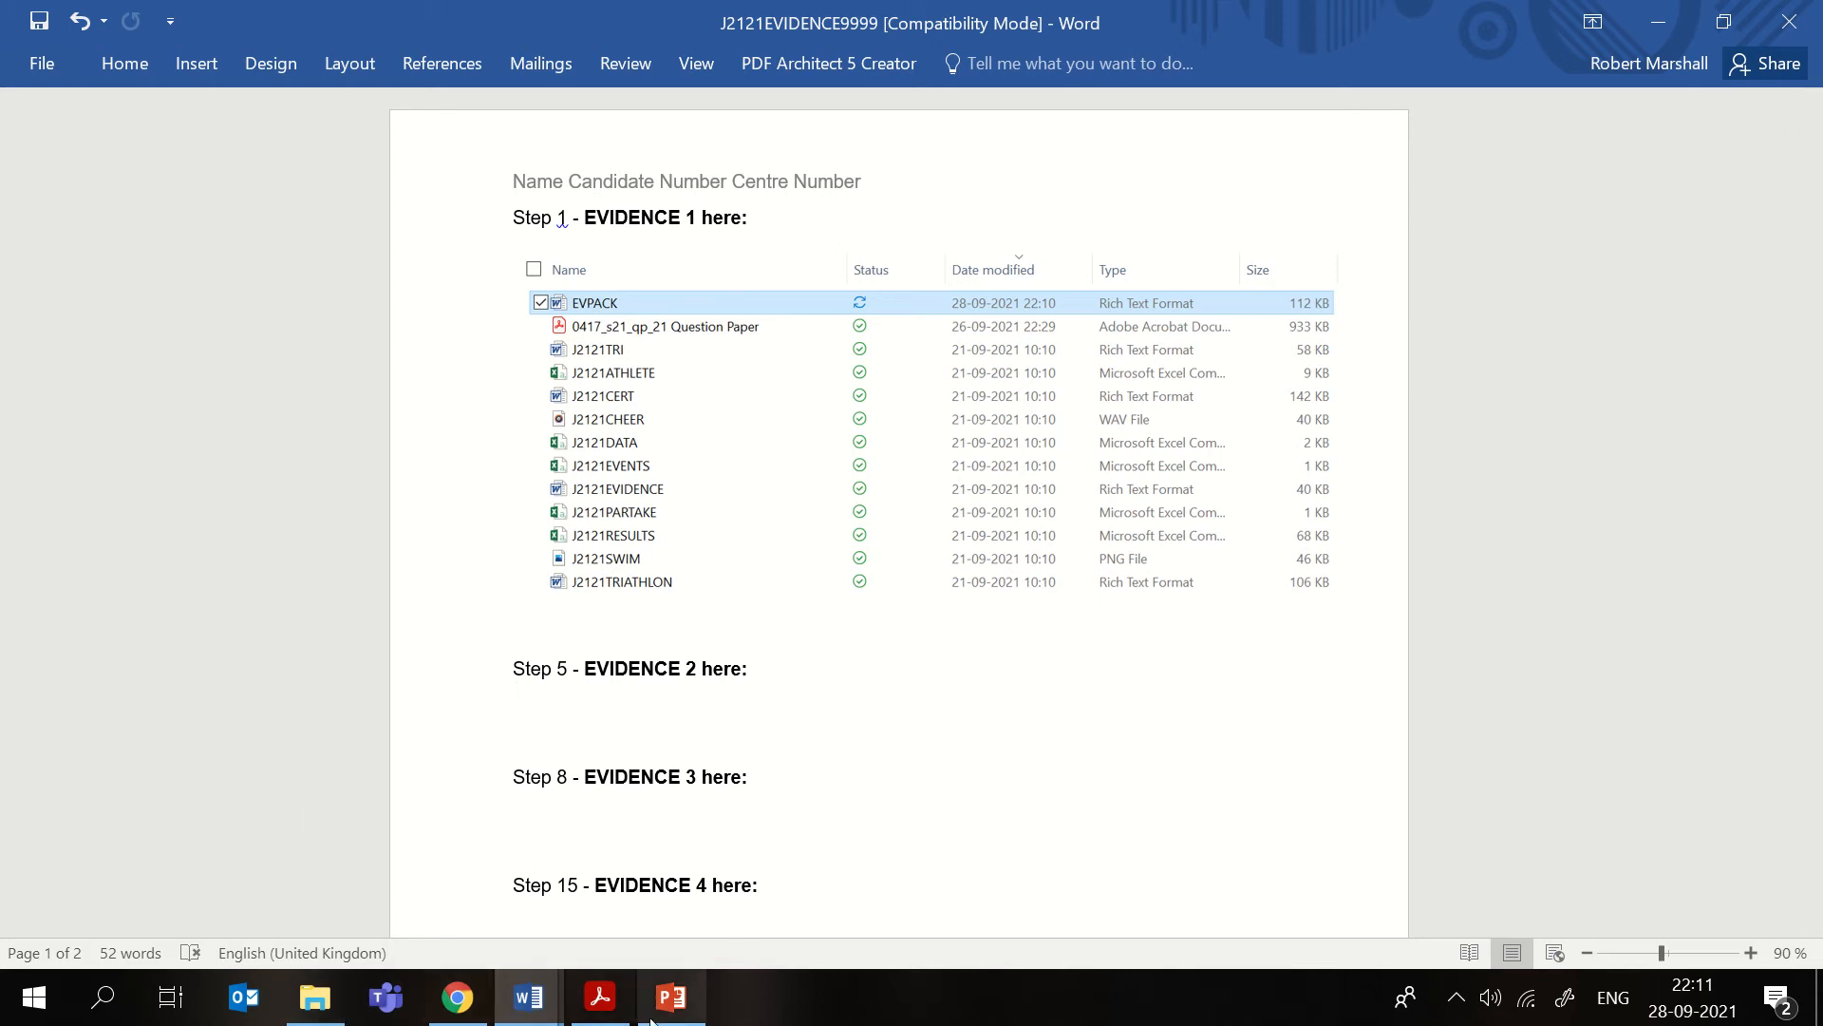
- Switch to the question paper in Acrobat Reader and highlight "page breaks" in question 2
{"action": "left_click", "coordinate": [600, 997]}
{"action": "scroll", "coordinate": [707, 802], "scroll_direction": "down", "scroll_amount": 2}
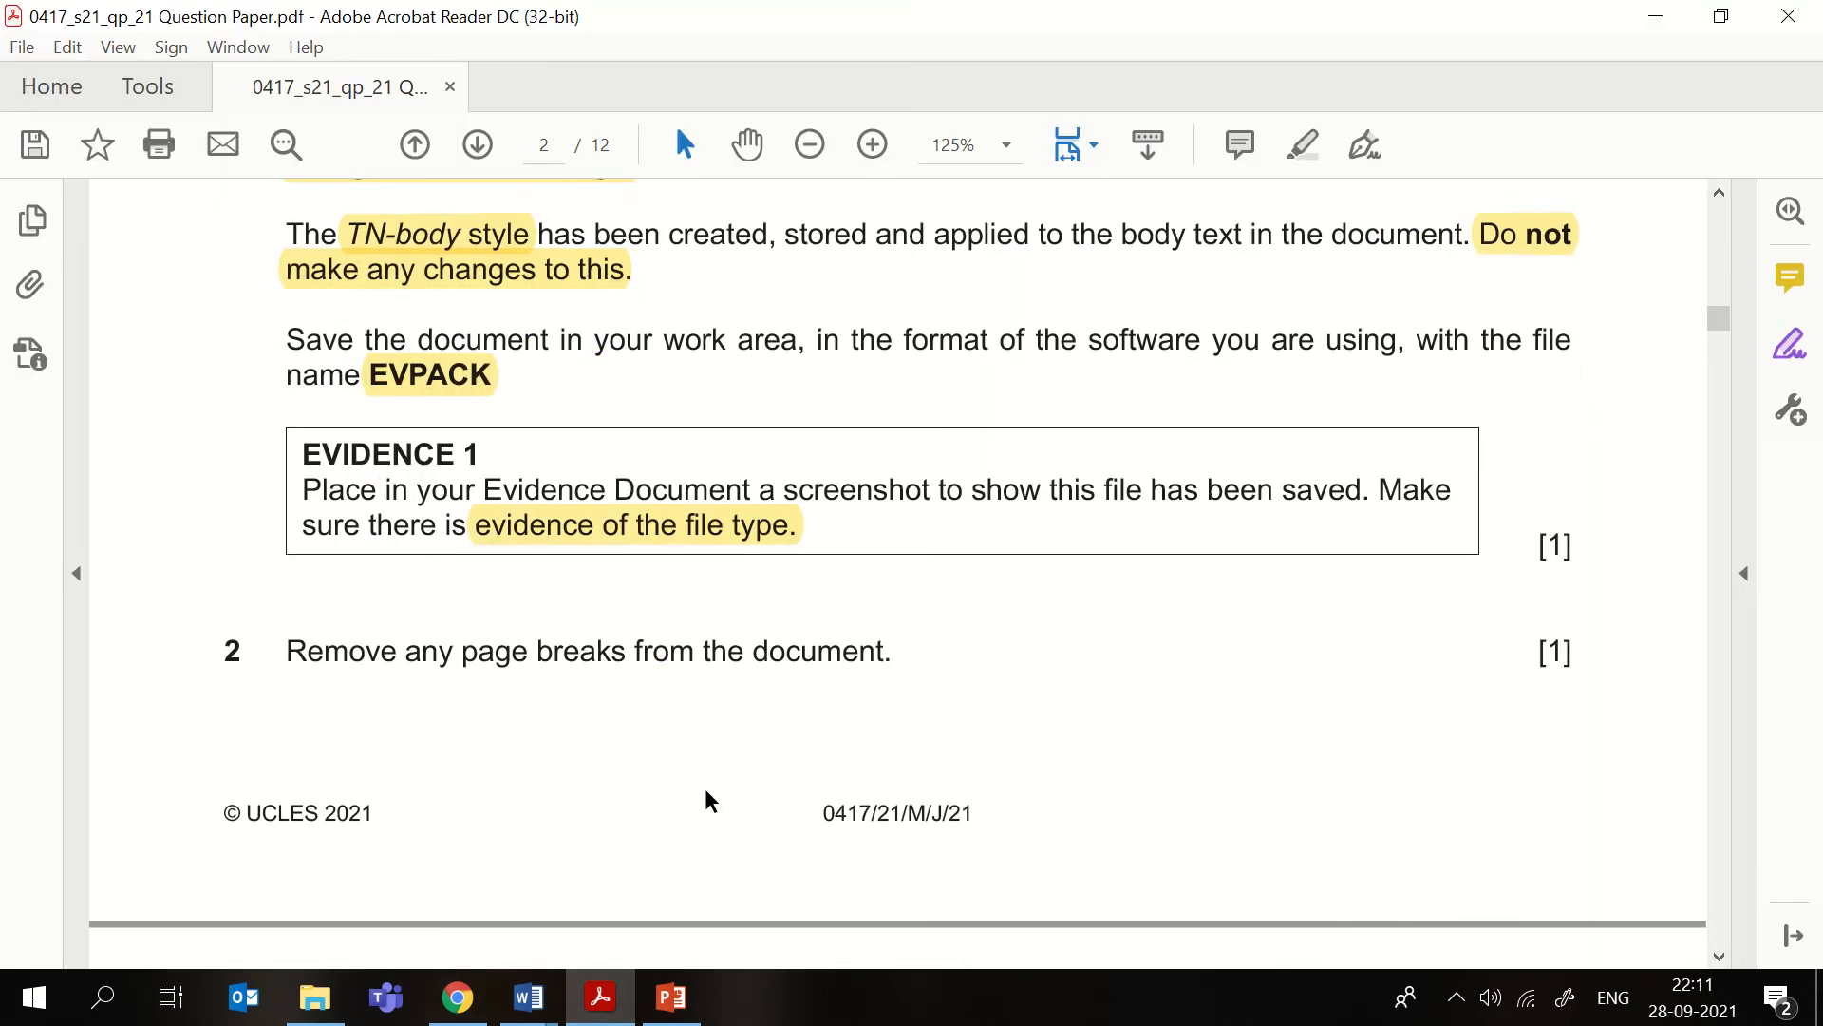
{"action": "scroll", "coordinate": [707, 803], "scroll_direction": "down", "scroll_amount": 2}
{"action": "left_click_drag", "start_coordinate": [462, 469], "coordinate": [622, 472]}
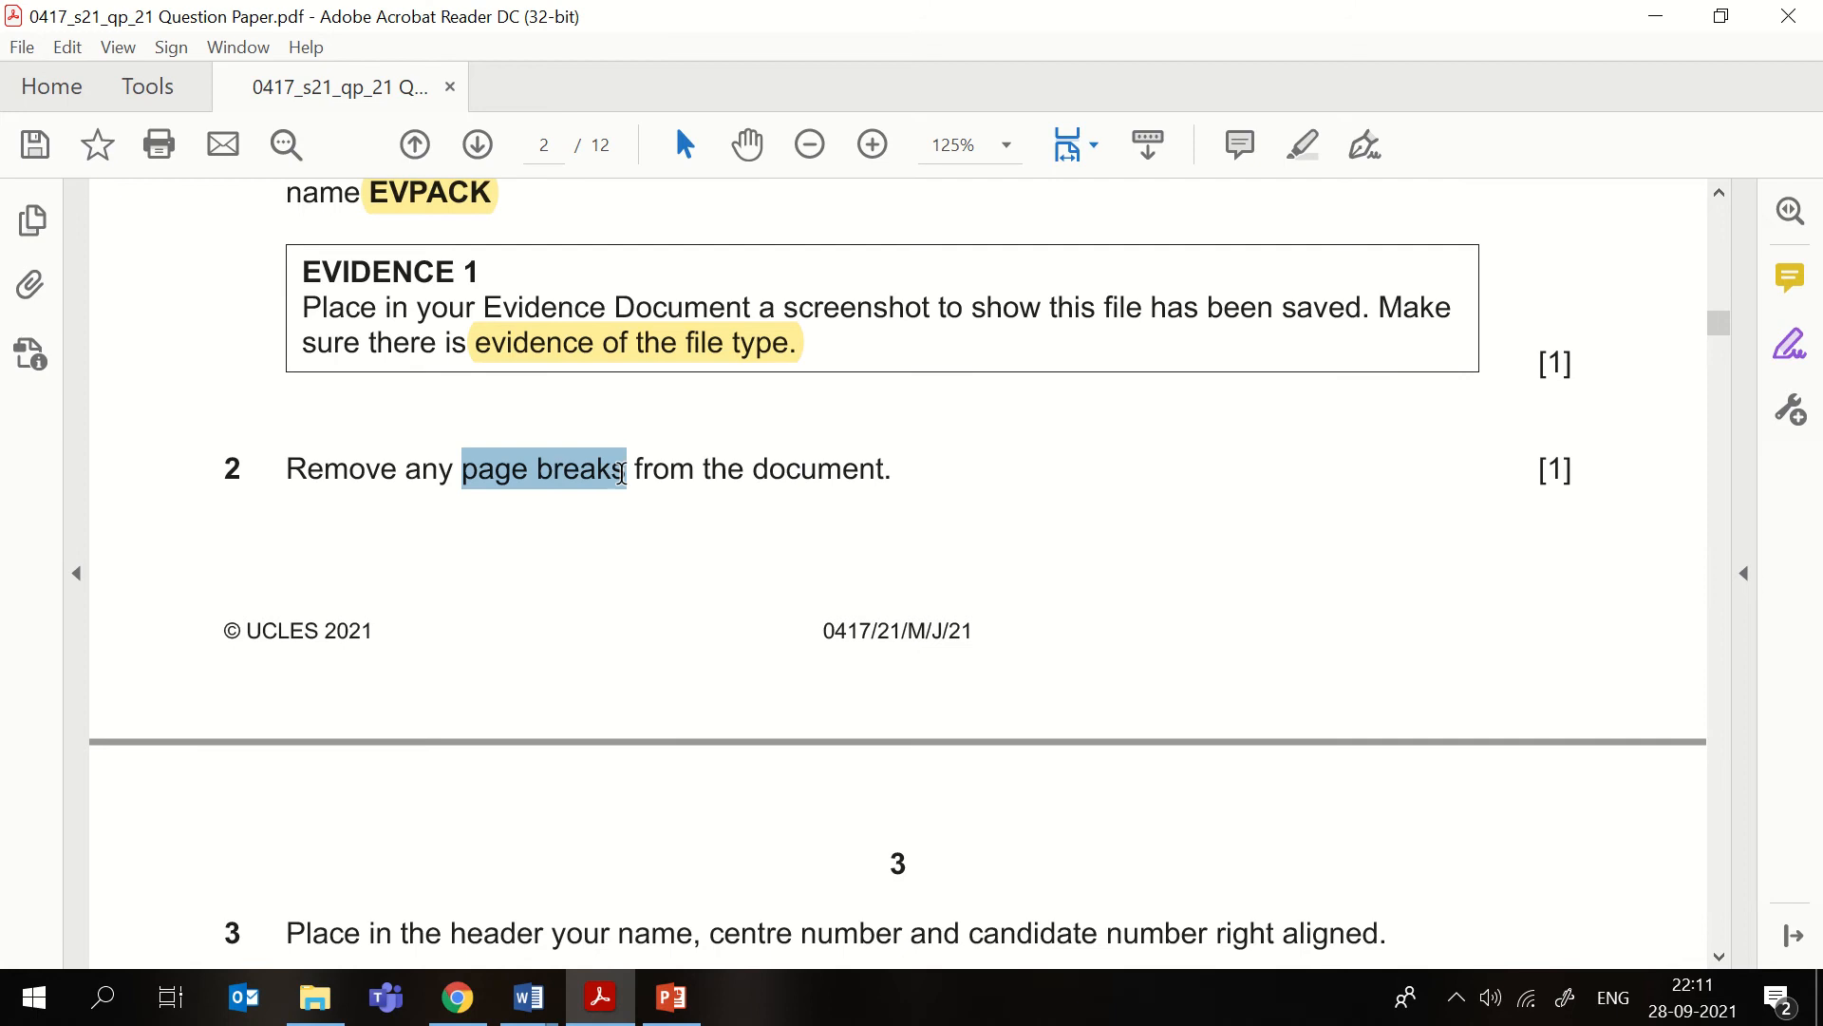
{"action": "left_click", "coordinate": [656, 411]}
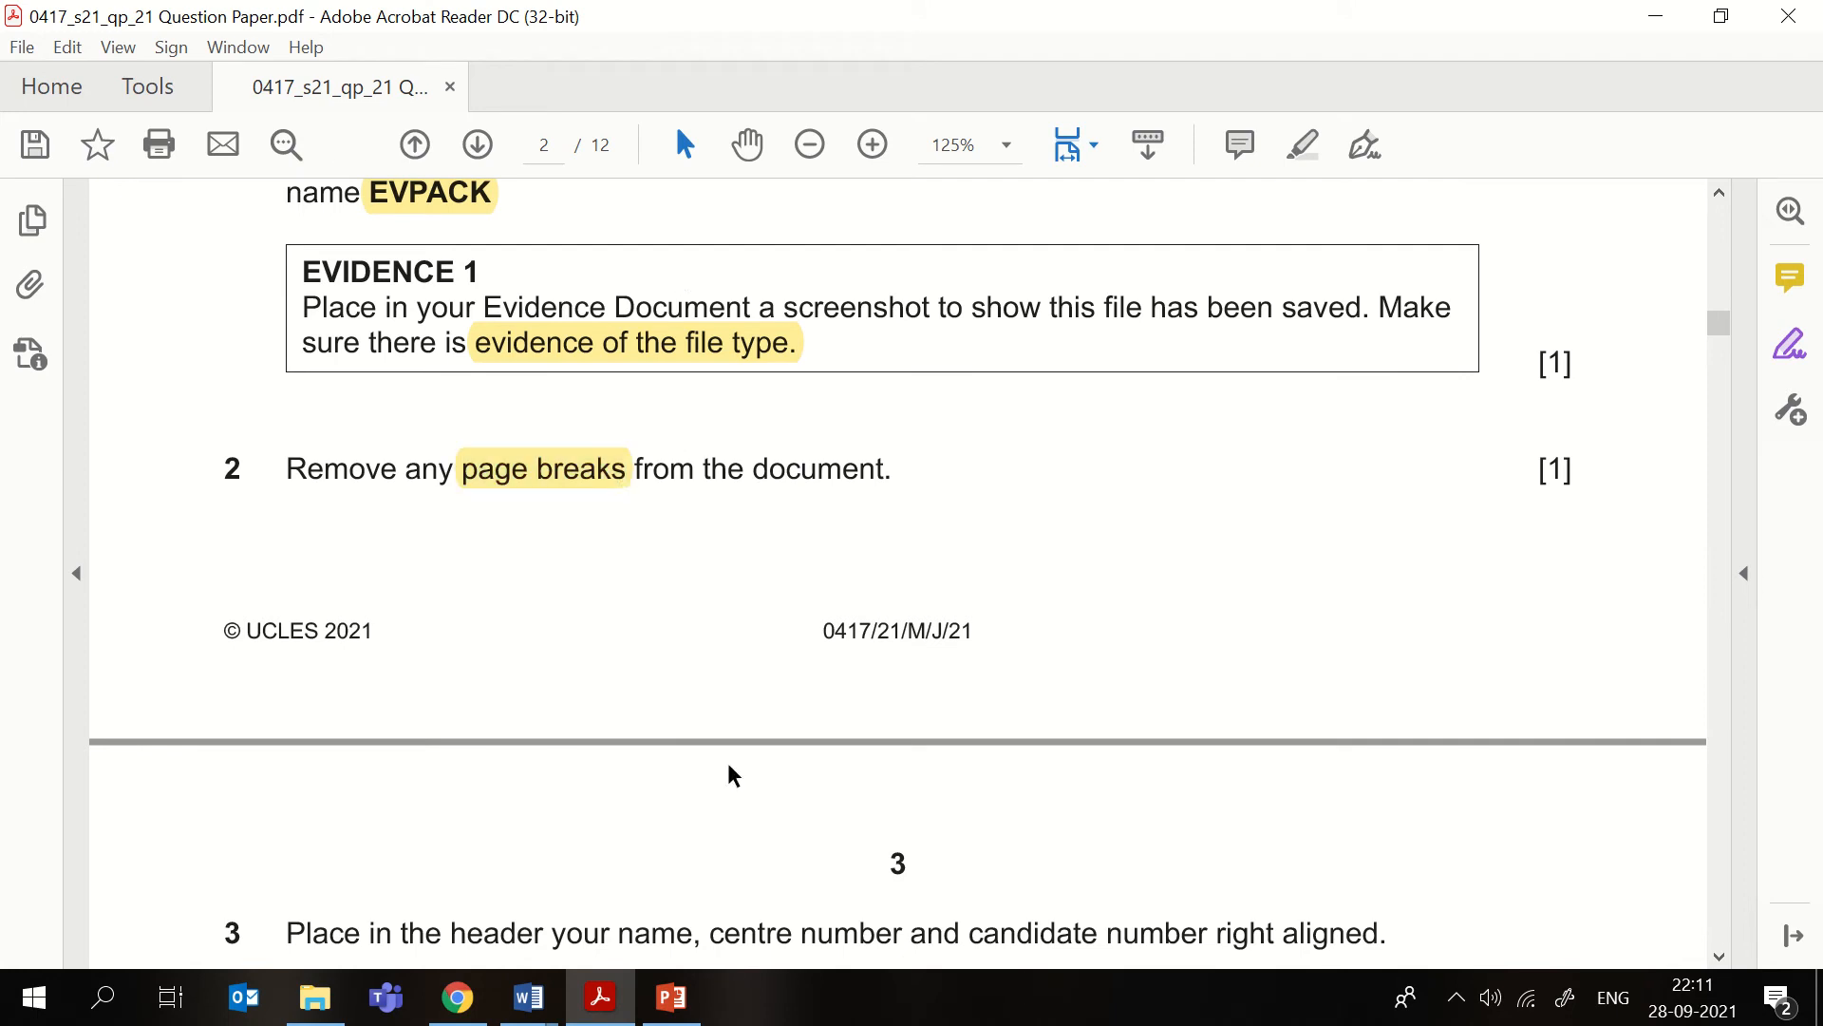
- Switch to EVPACK in Word and remove the page break before "Competitors will be allocated a swim wave", keeping that text as a separate paragraph
{"action": "mouse_move", "coordinate": [529, 997]}
{"action": "left_click", "coordinate": [645, 868]}
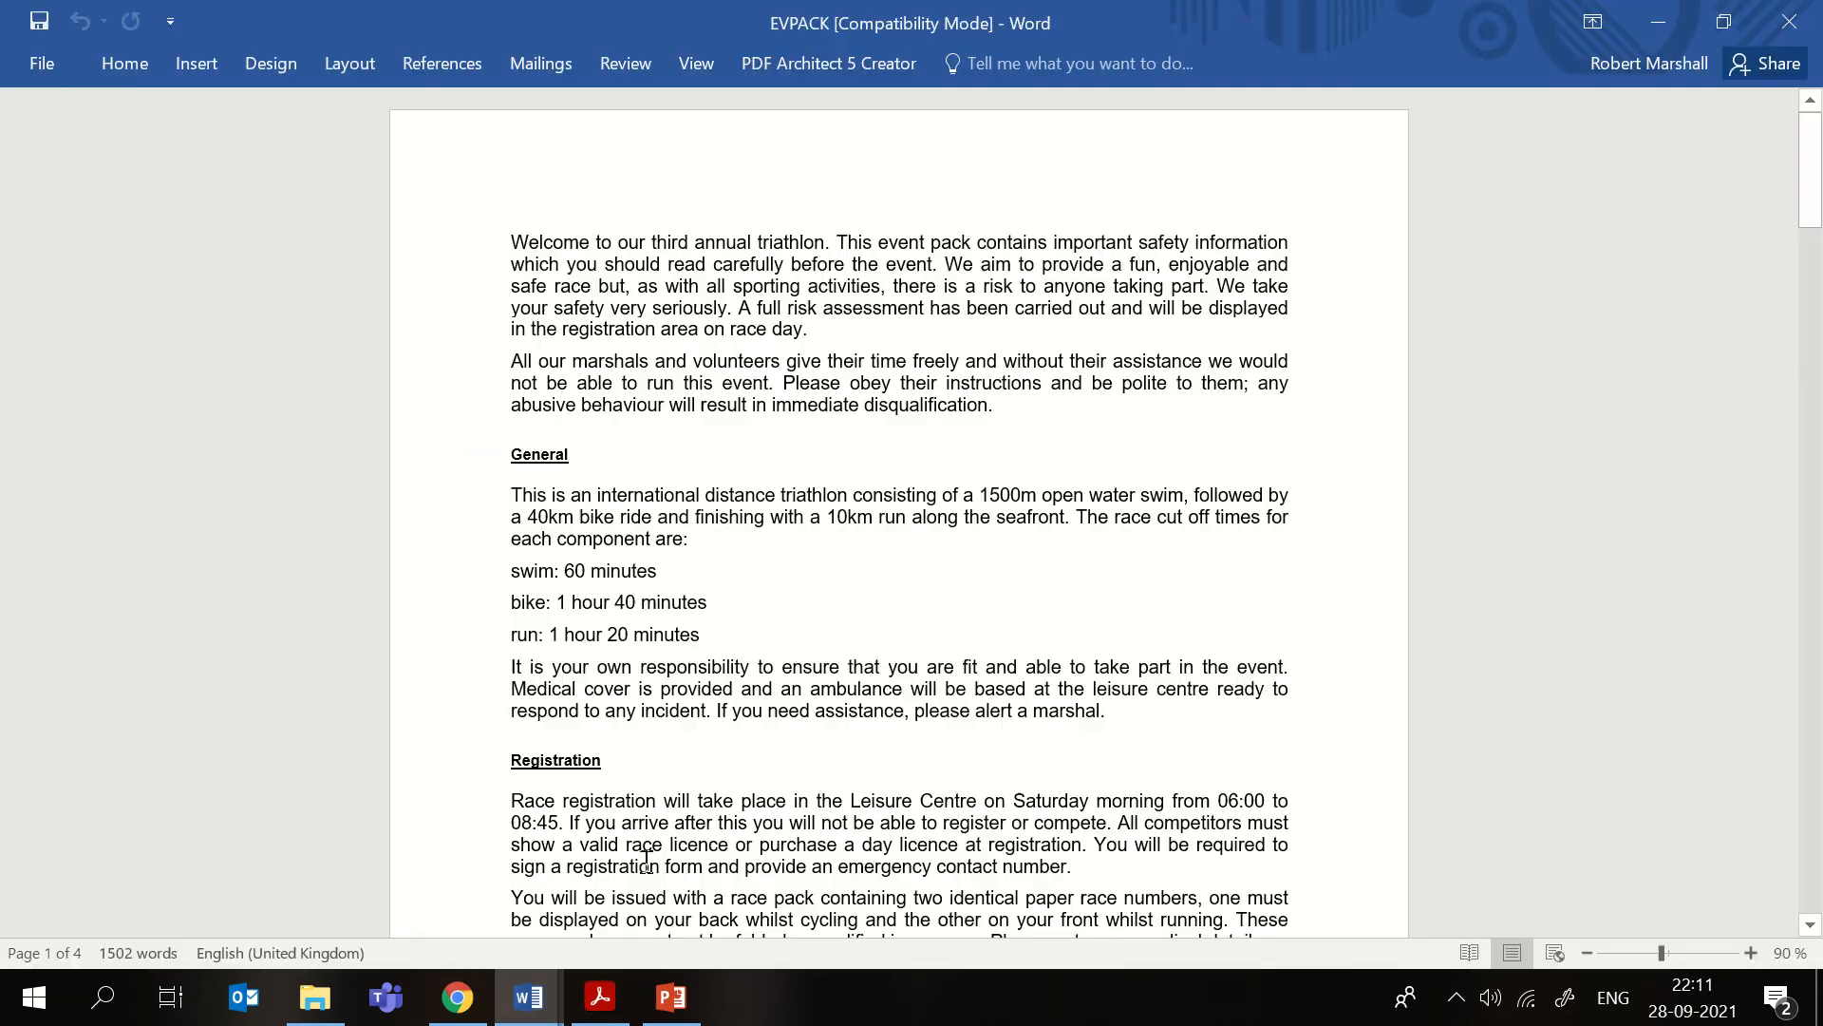
{"action": "scroll", "coordinate": [1057, 508], "scroll_direction": "down", "scroll_amount": 20}
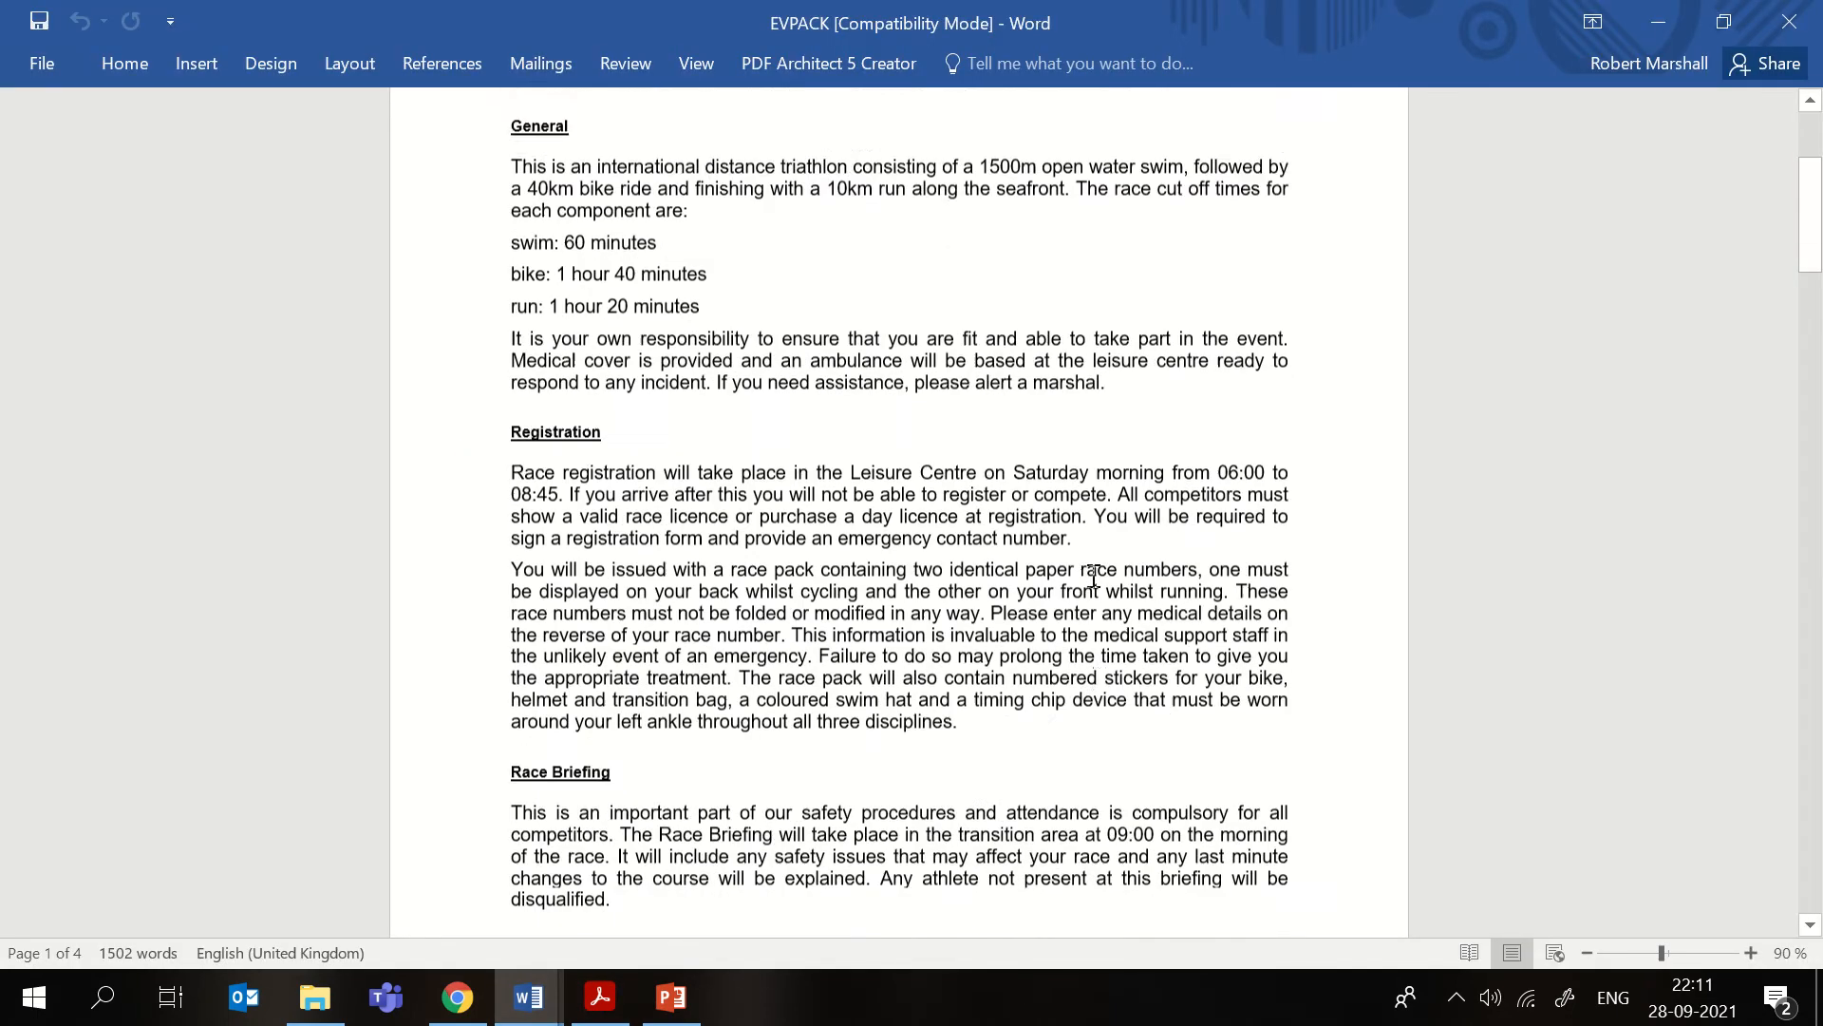
{"action": "scroll", "coordinate": [953, 624], "scroll_direction": "down", "scroll_amount": 10}
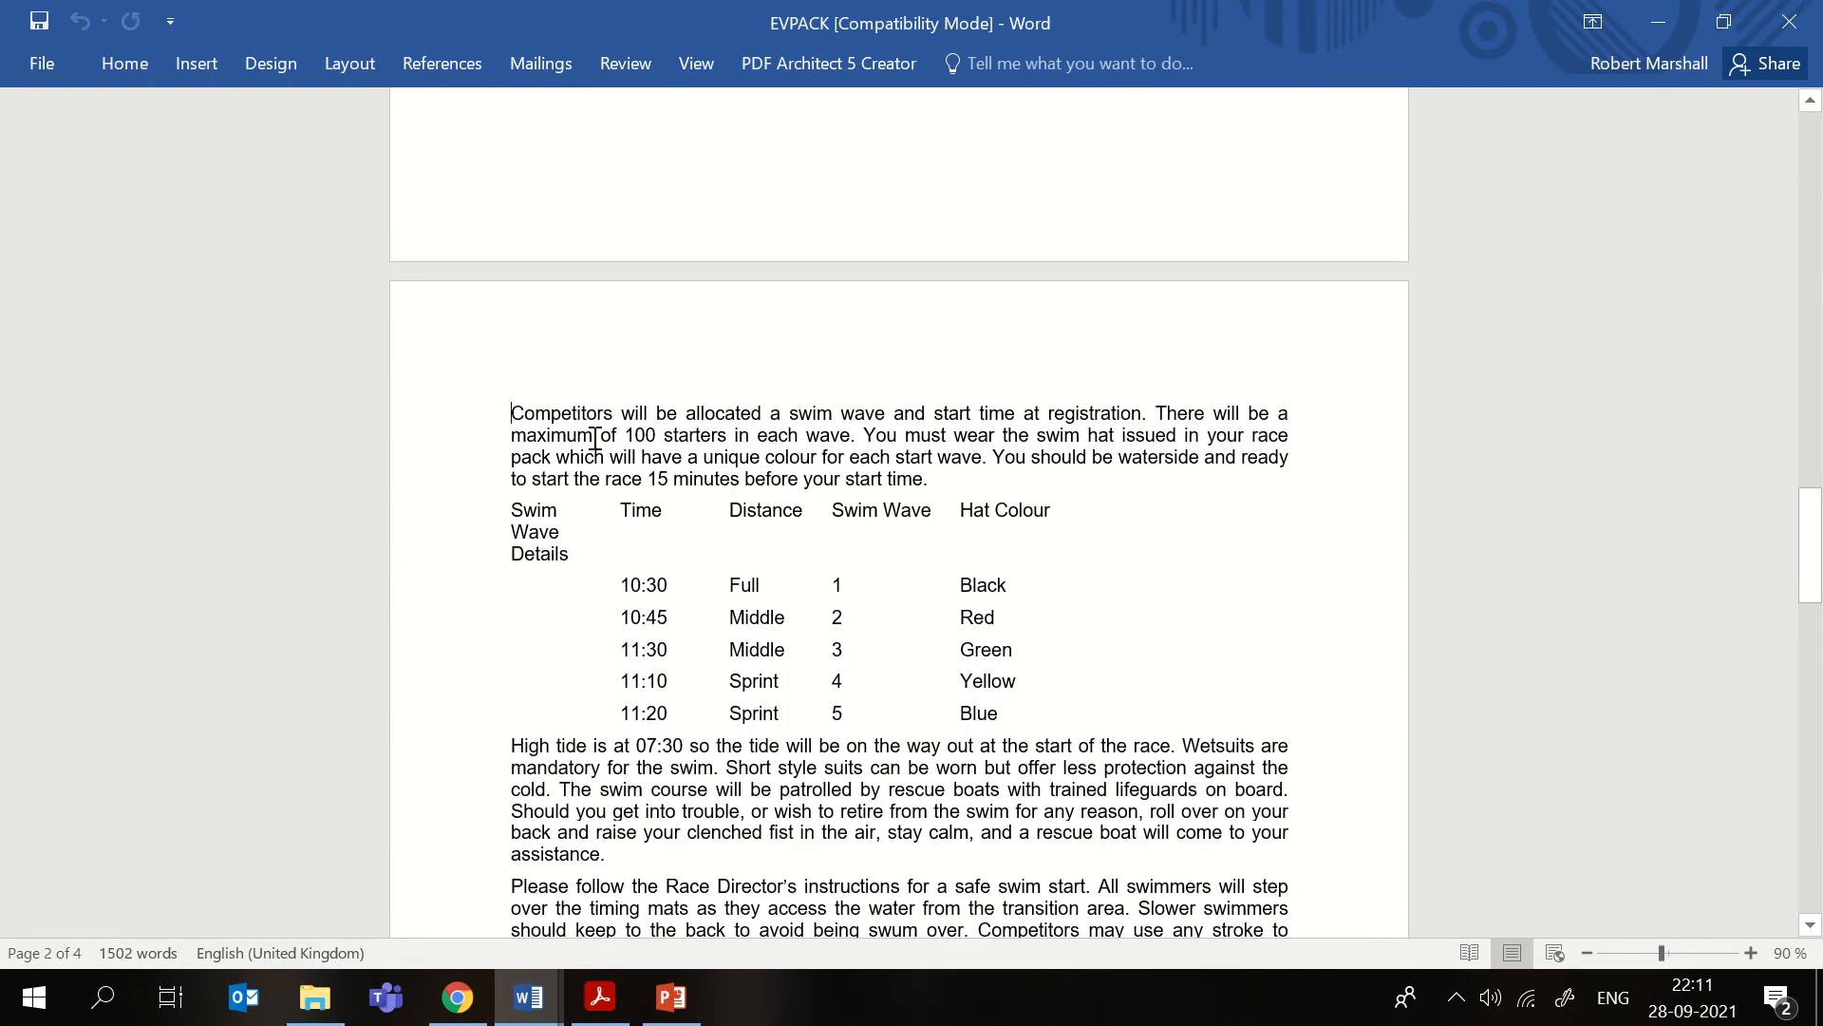
{"action": "scroll", "coordinate": [908, 494], "scroll_direction": "up", "scroll_amount": 1}
{"action": "key", "text": "BackSpace"}
{"action": "key", "text": "BackSpace"}
{"action": "key", "text": "BackSpace"}
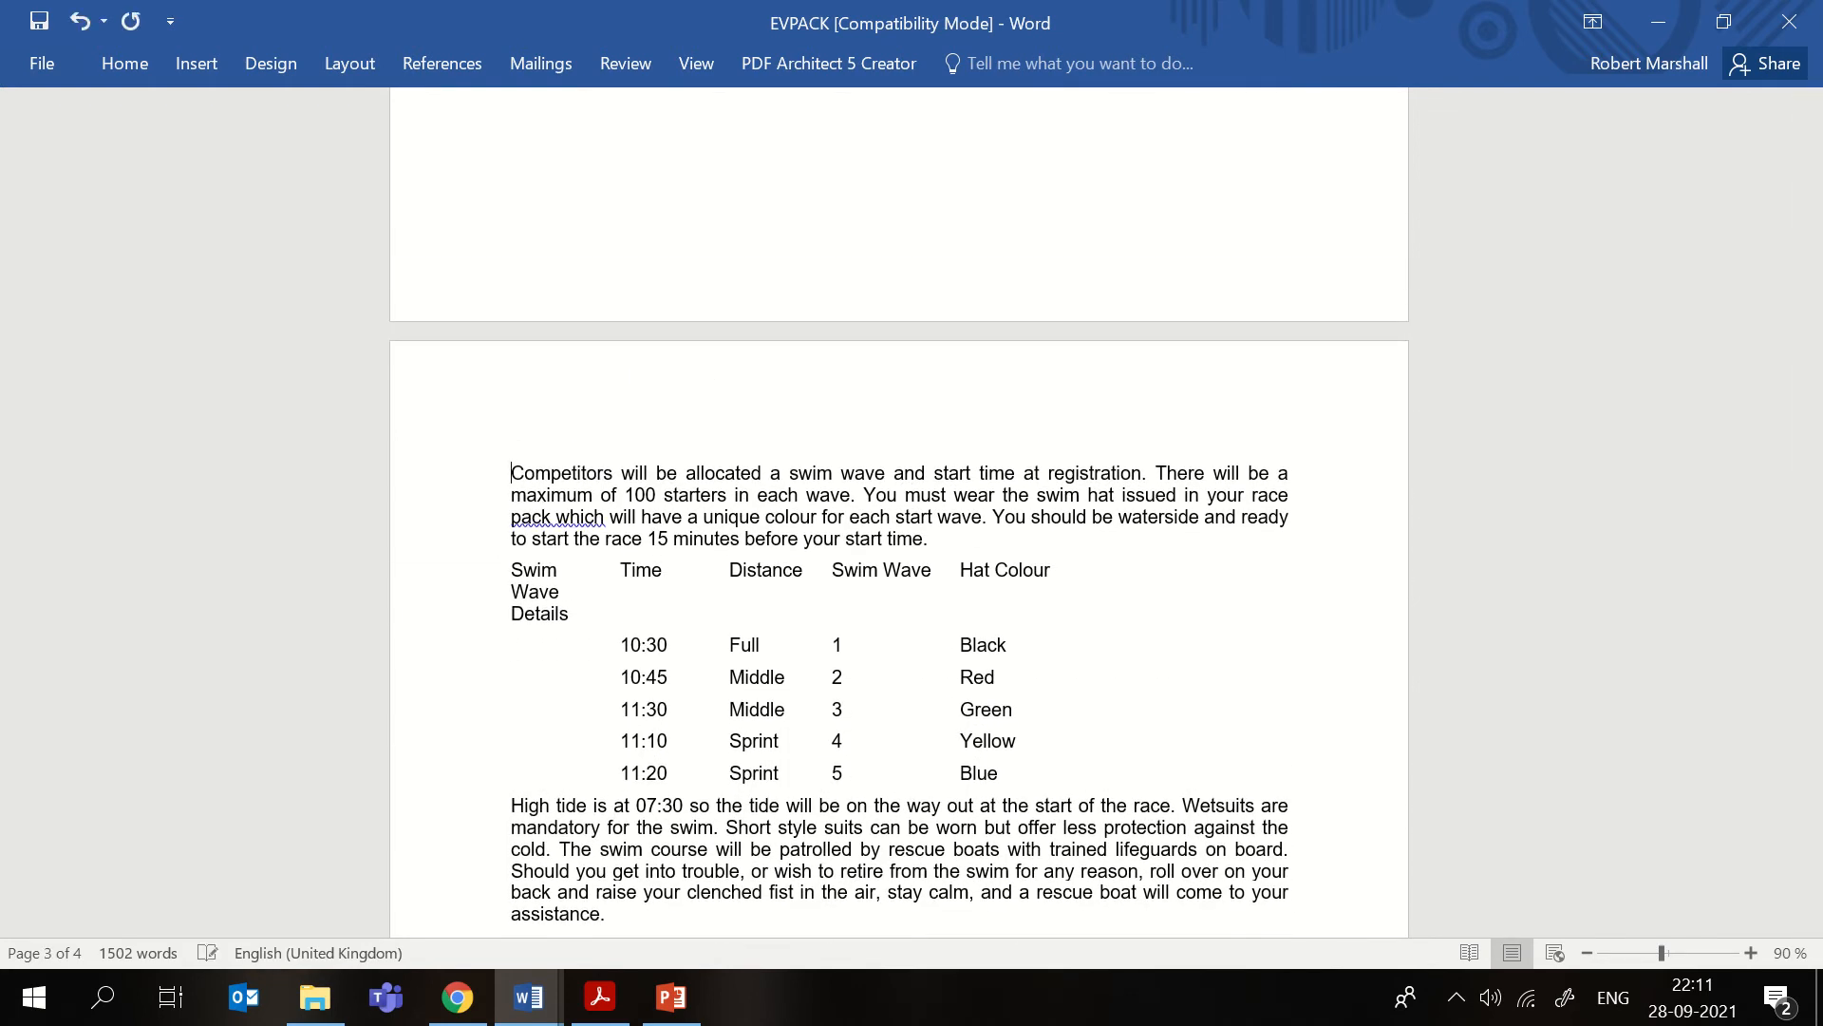
{"action": "scroll", "coordinate": [717, 387], "scroll_direction": "up", "scroll_amount": 3}
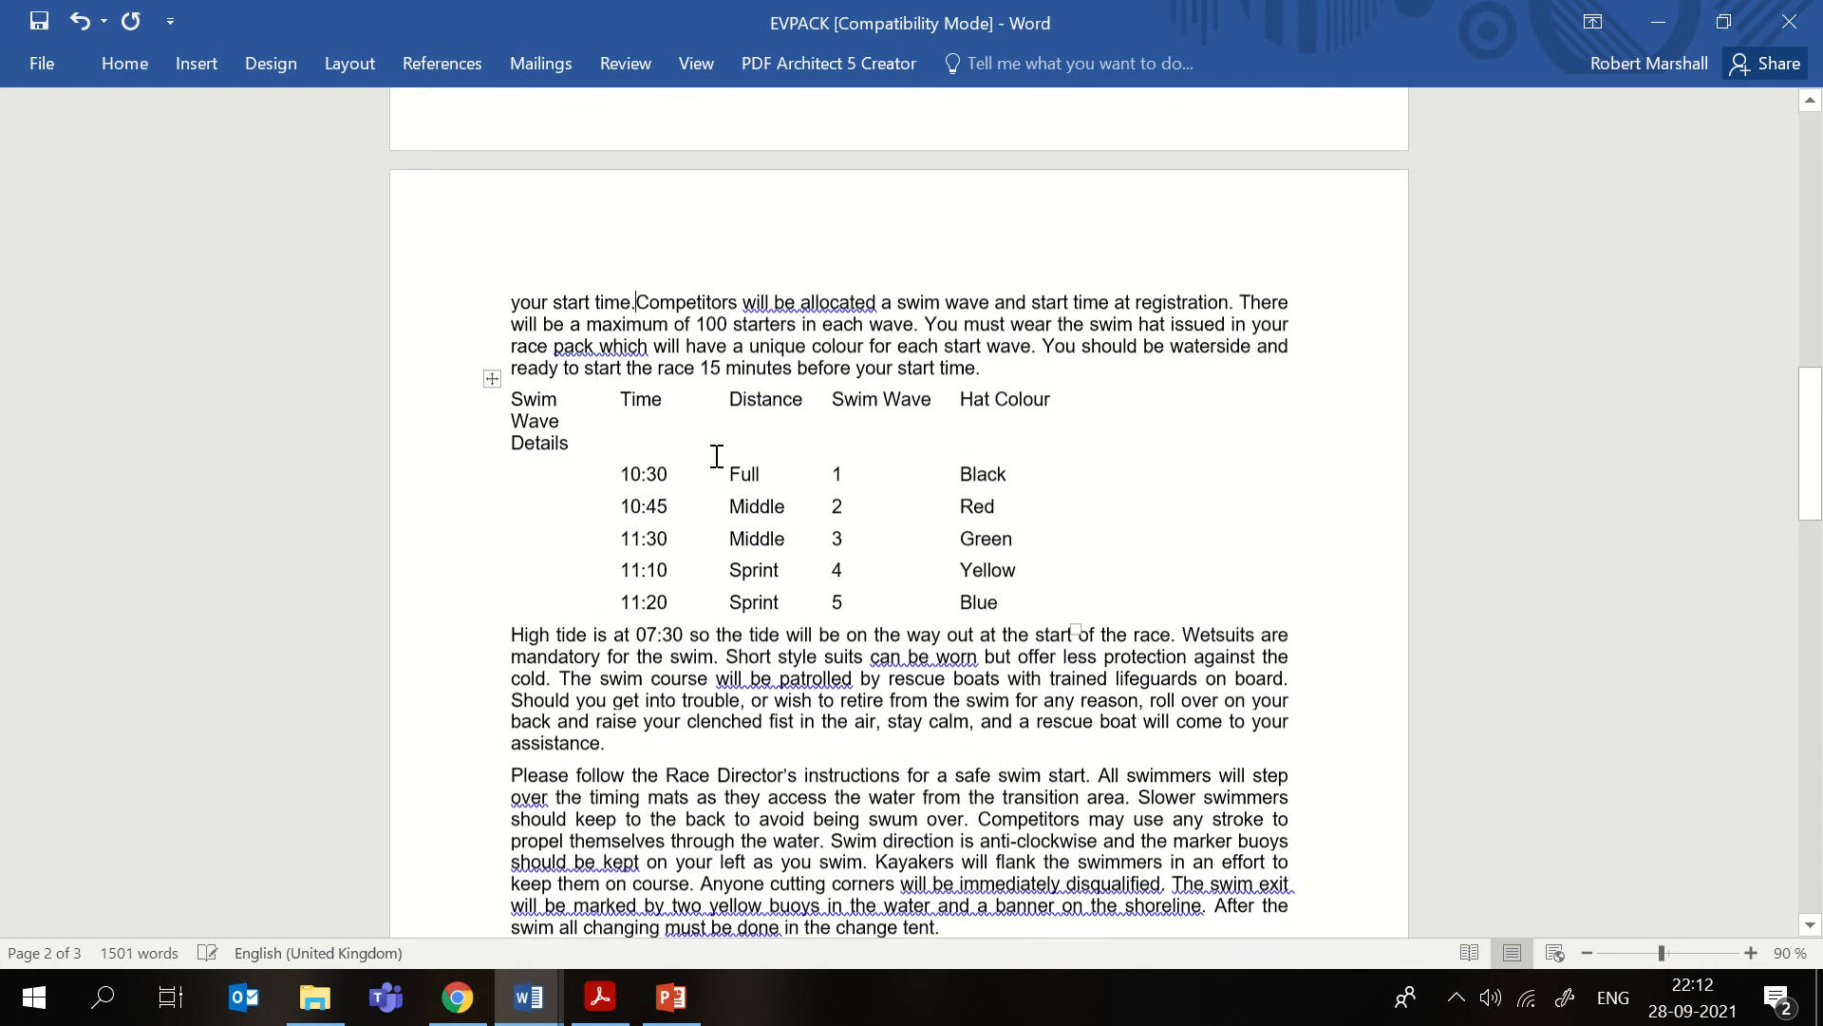
{"action": "key", "text": "Return"}
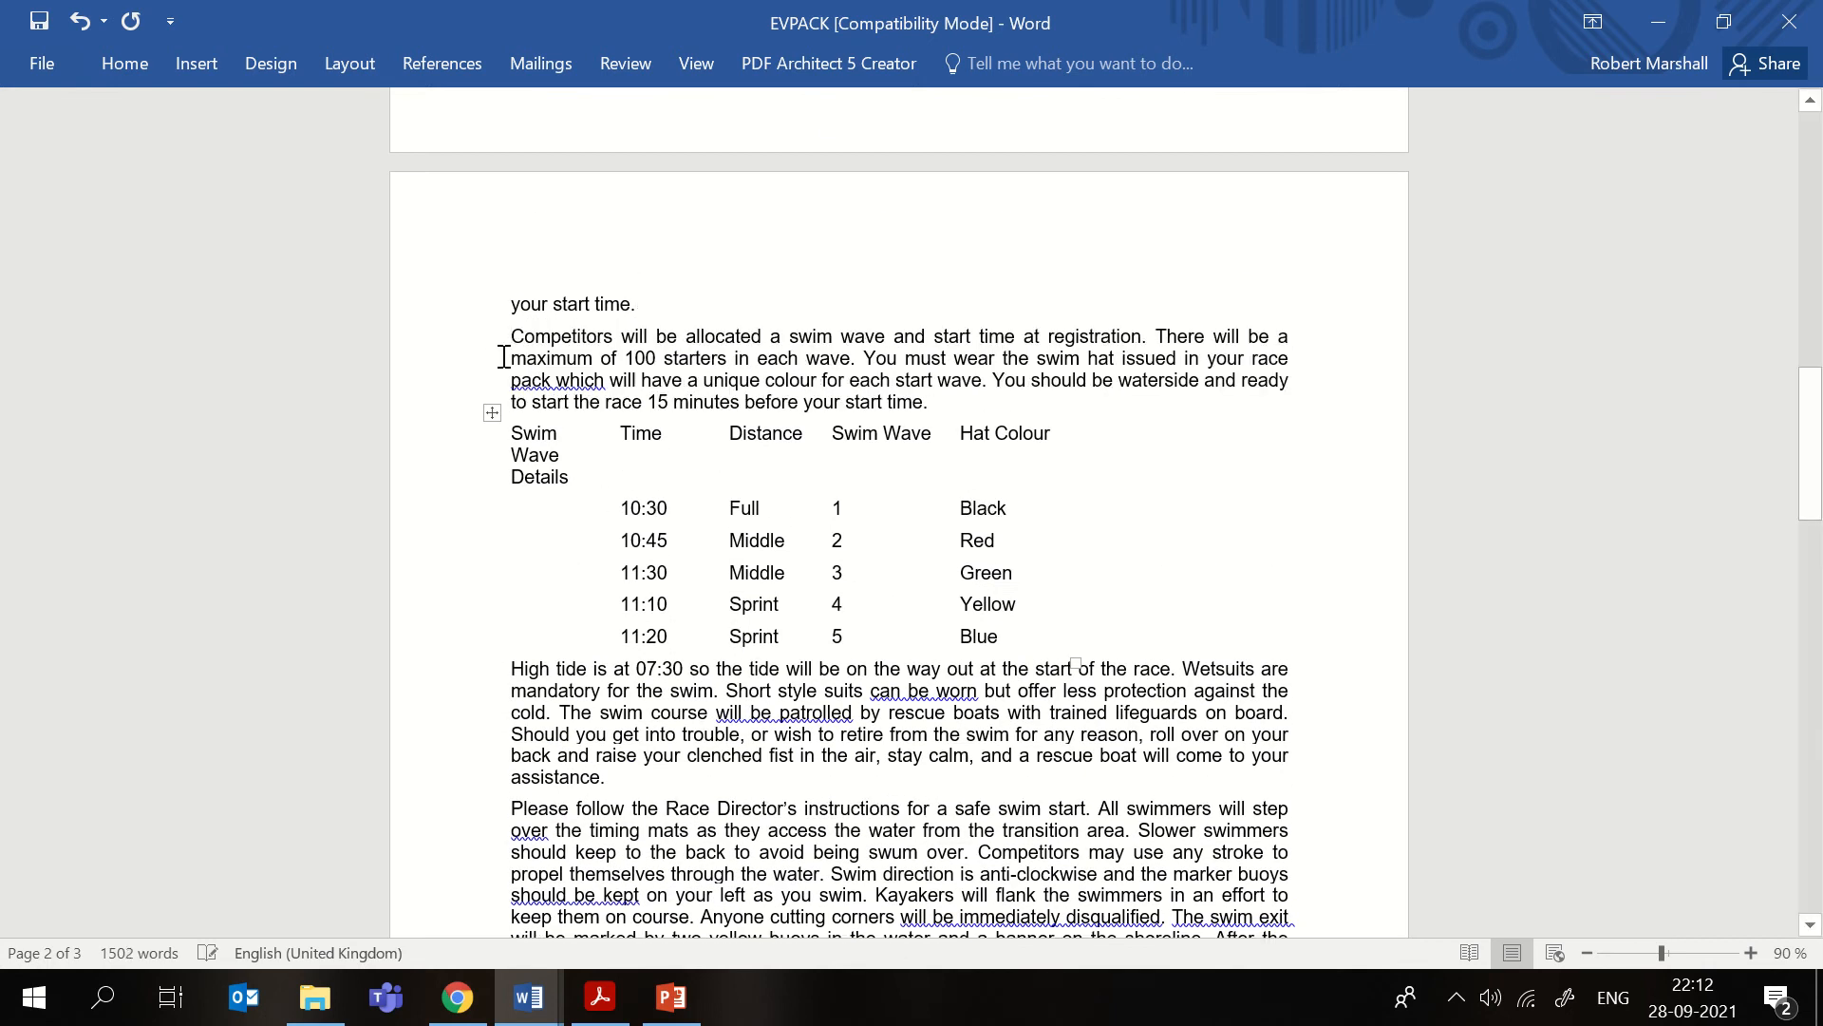
- Remove the page break before "This is a non-drafting race", keep it as a separate paragraph and check the remaining pages for breaks
{"action": "scroll", "coordinate": [777, 533], "scroll_direction": "down", "scroll_amount": 15}
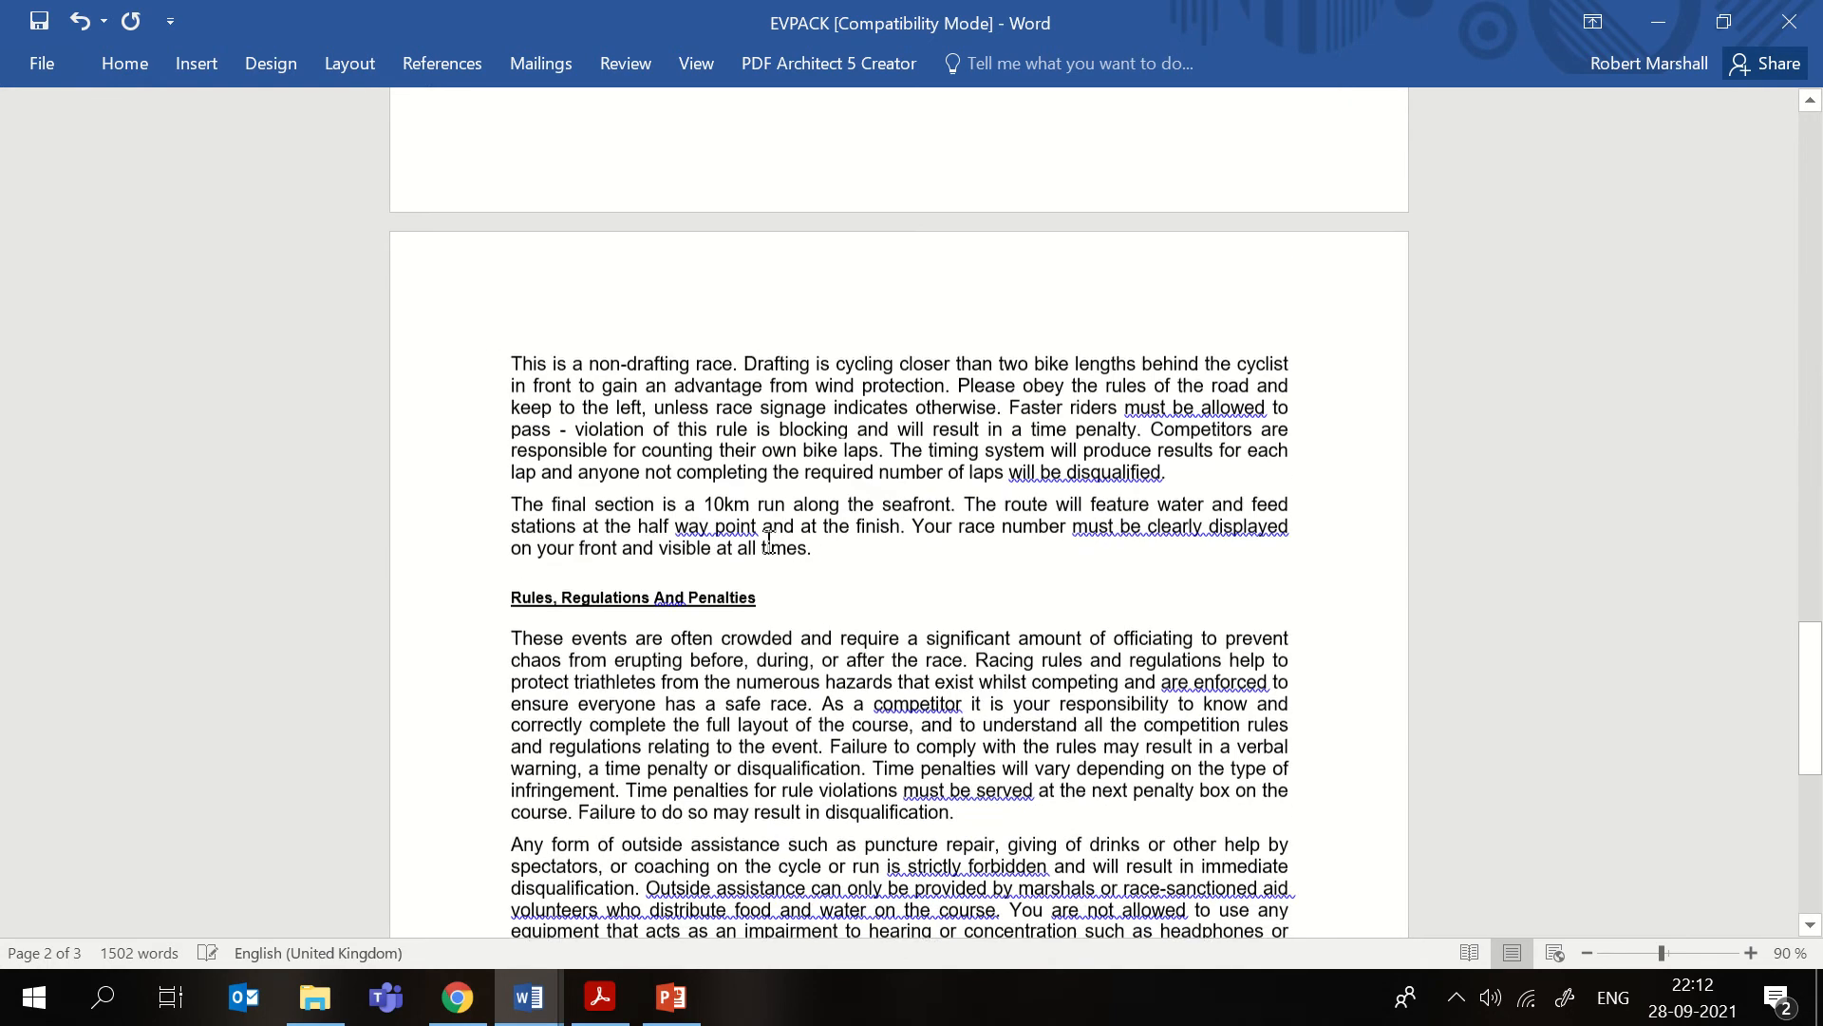
{"action": "scroll", "coordinate": [540, 581], "scroll_direction": "up", "scroll_amount": 5}
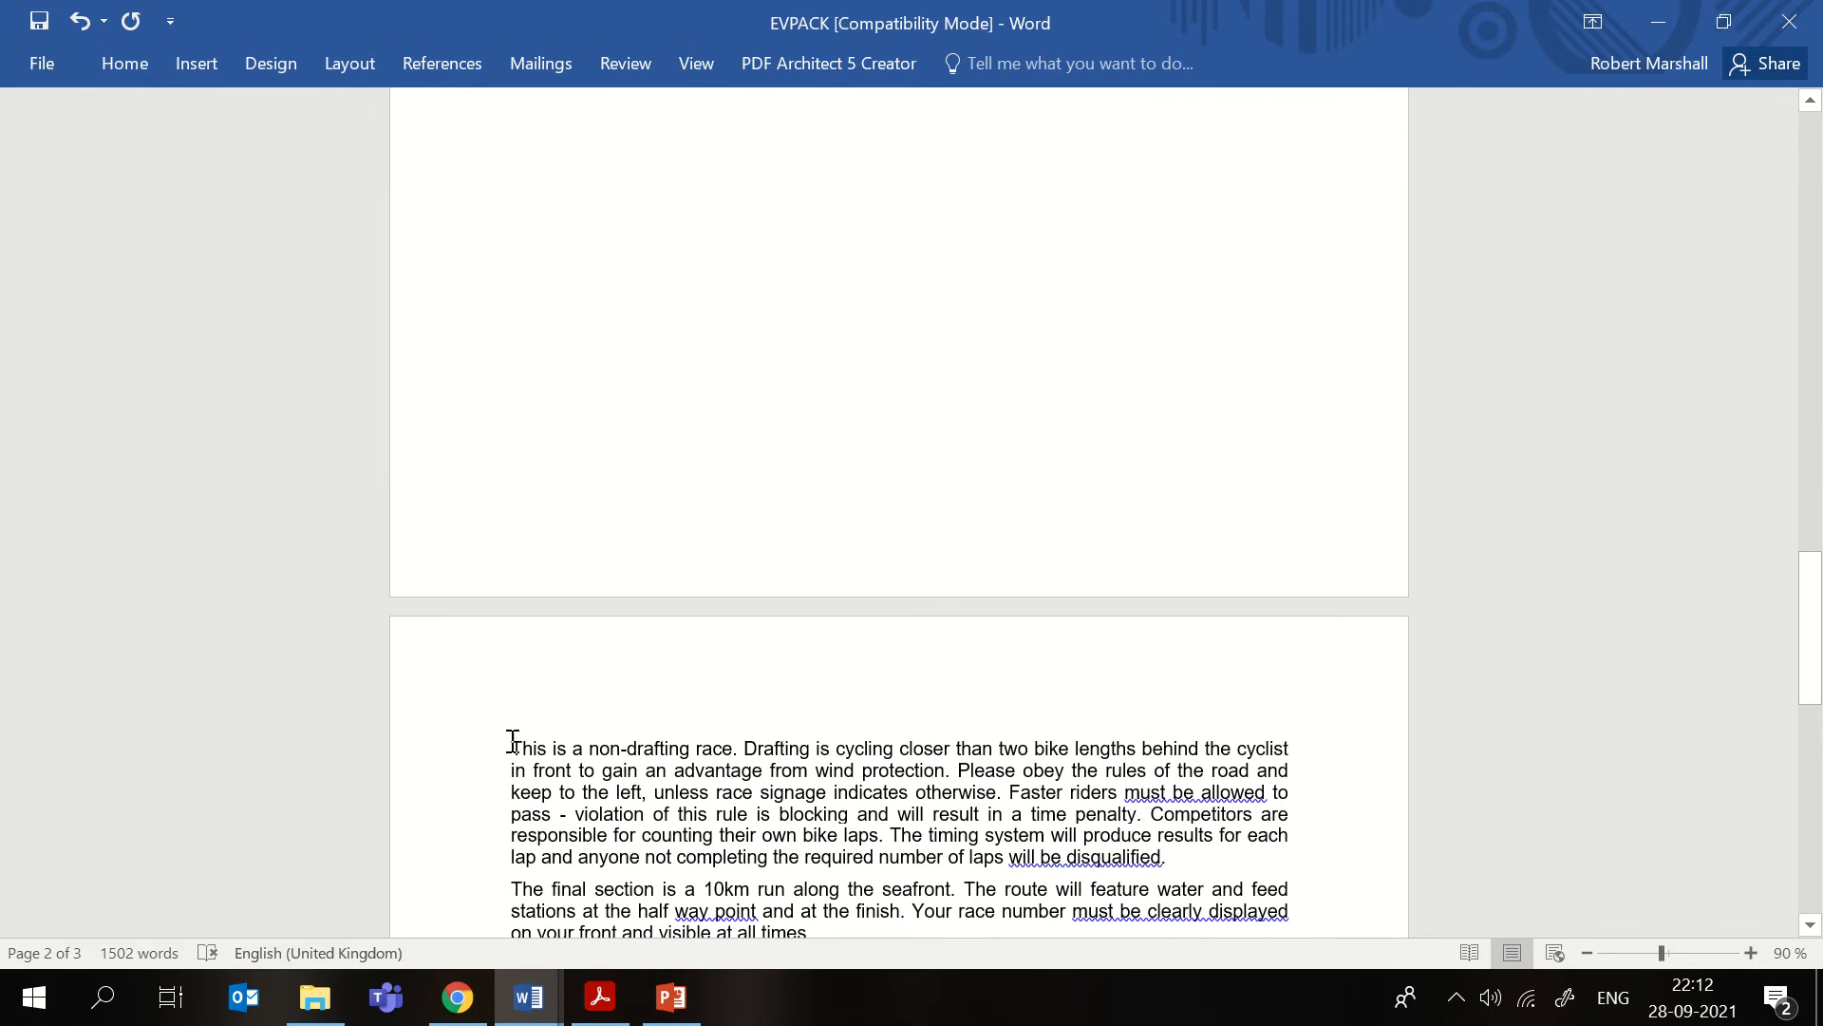
{"action": "key", "text": "BackSpace"}
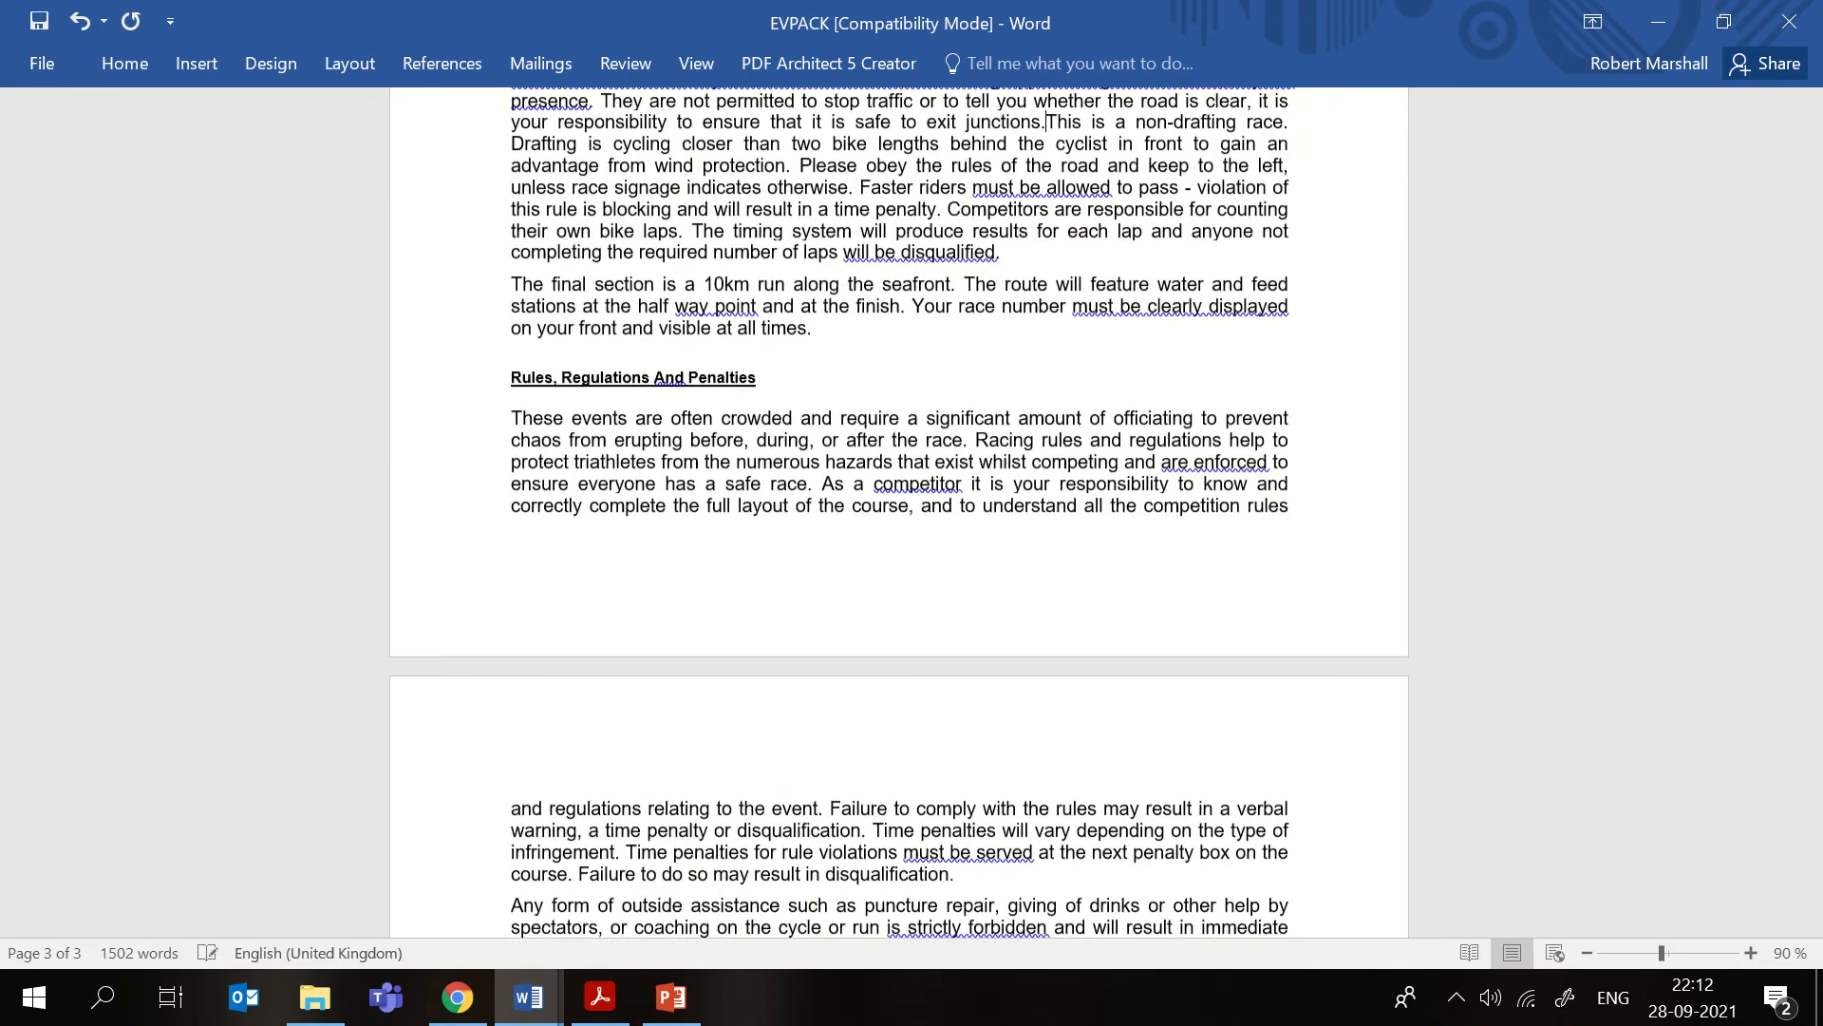
{"action": "scroll", "coordinate": [623, 560], "scroll_direction": "up", "scroll_amount": 3}
{"action": "key", "text": "Return"}
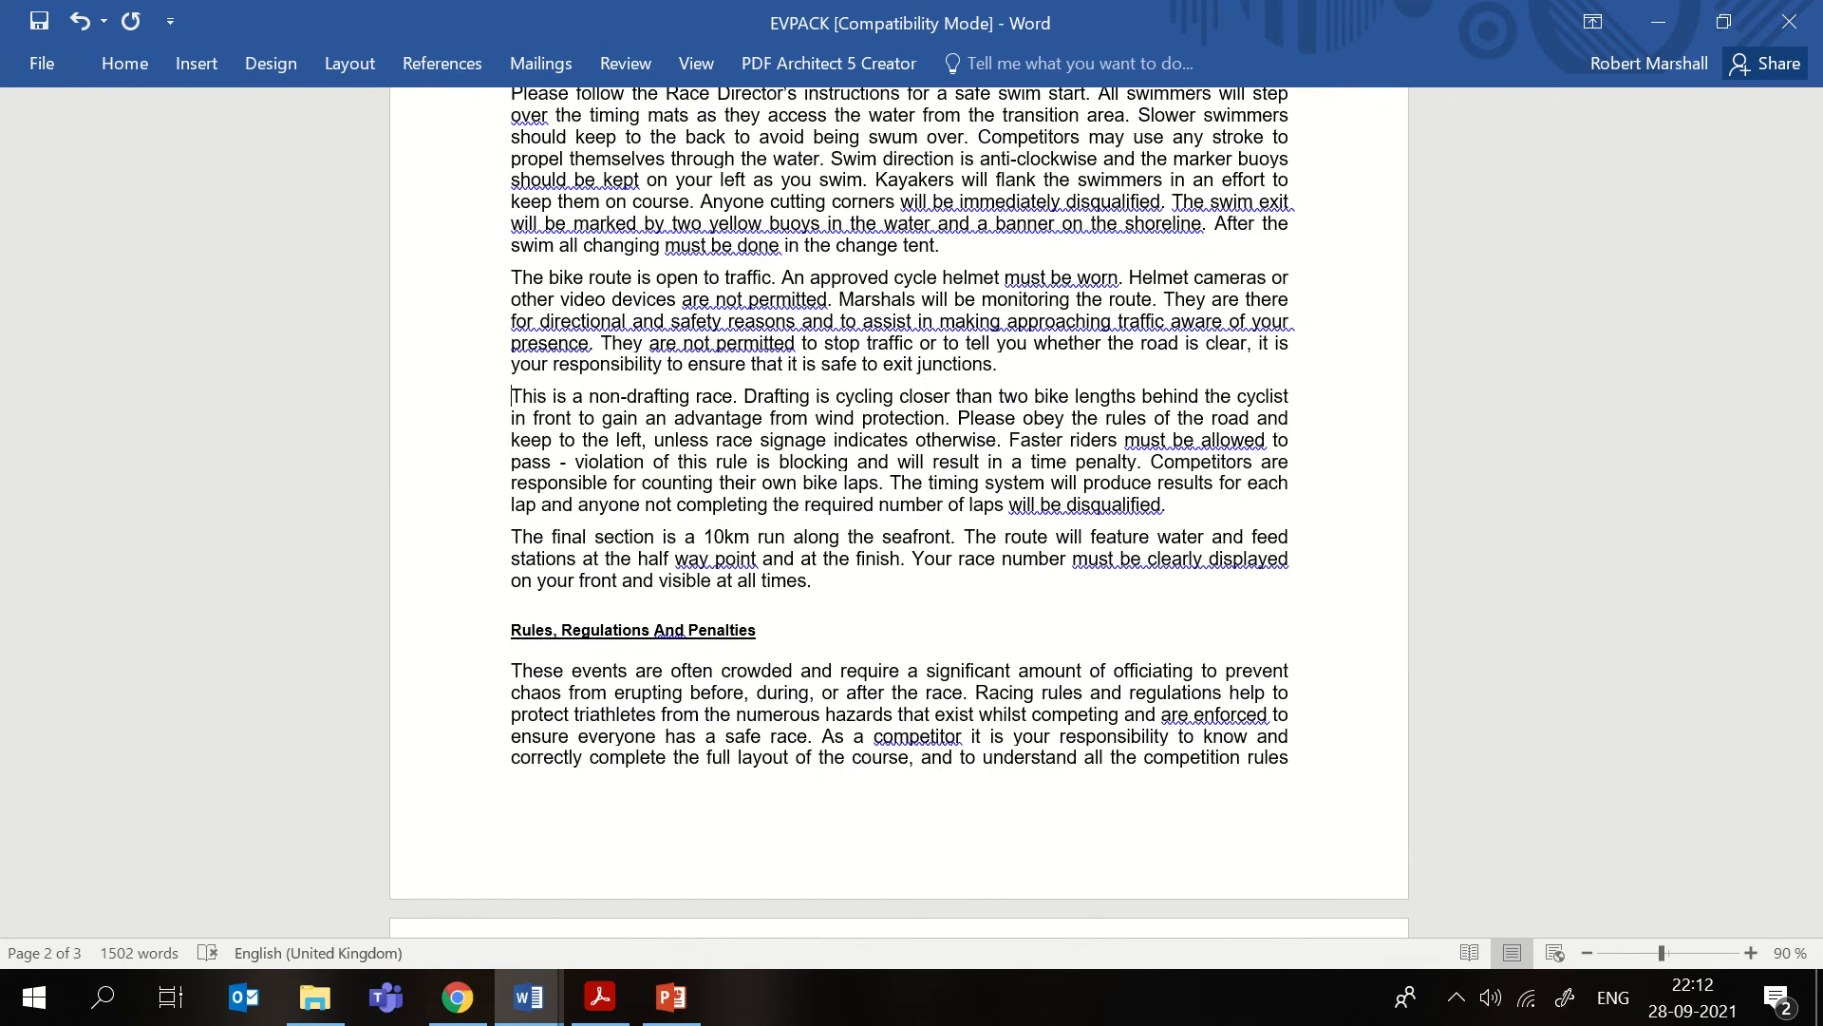
{"action": "scroll", "coordinate": [807, 266], "scroll_direction": "down", "scroll_amount": 15}
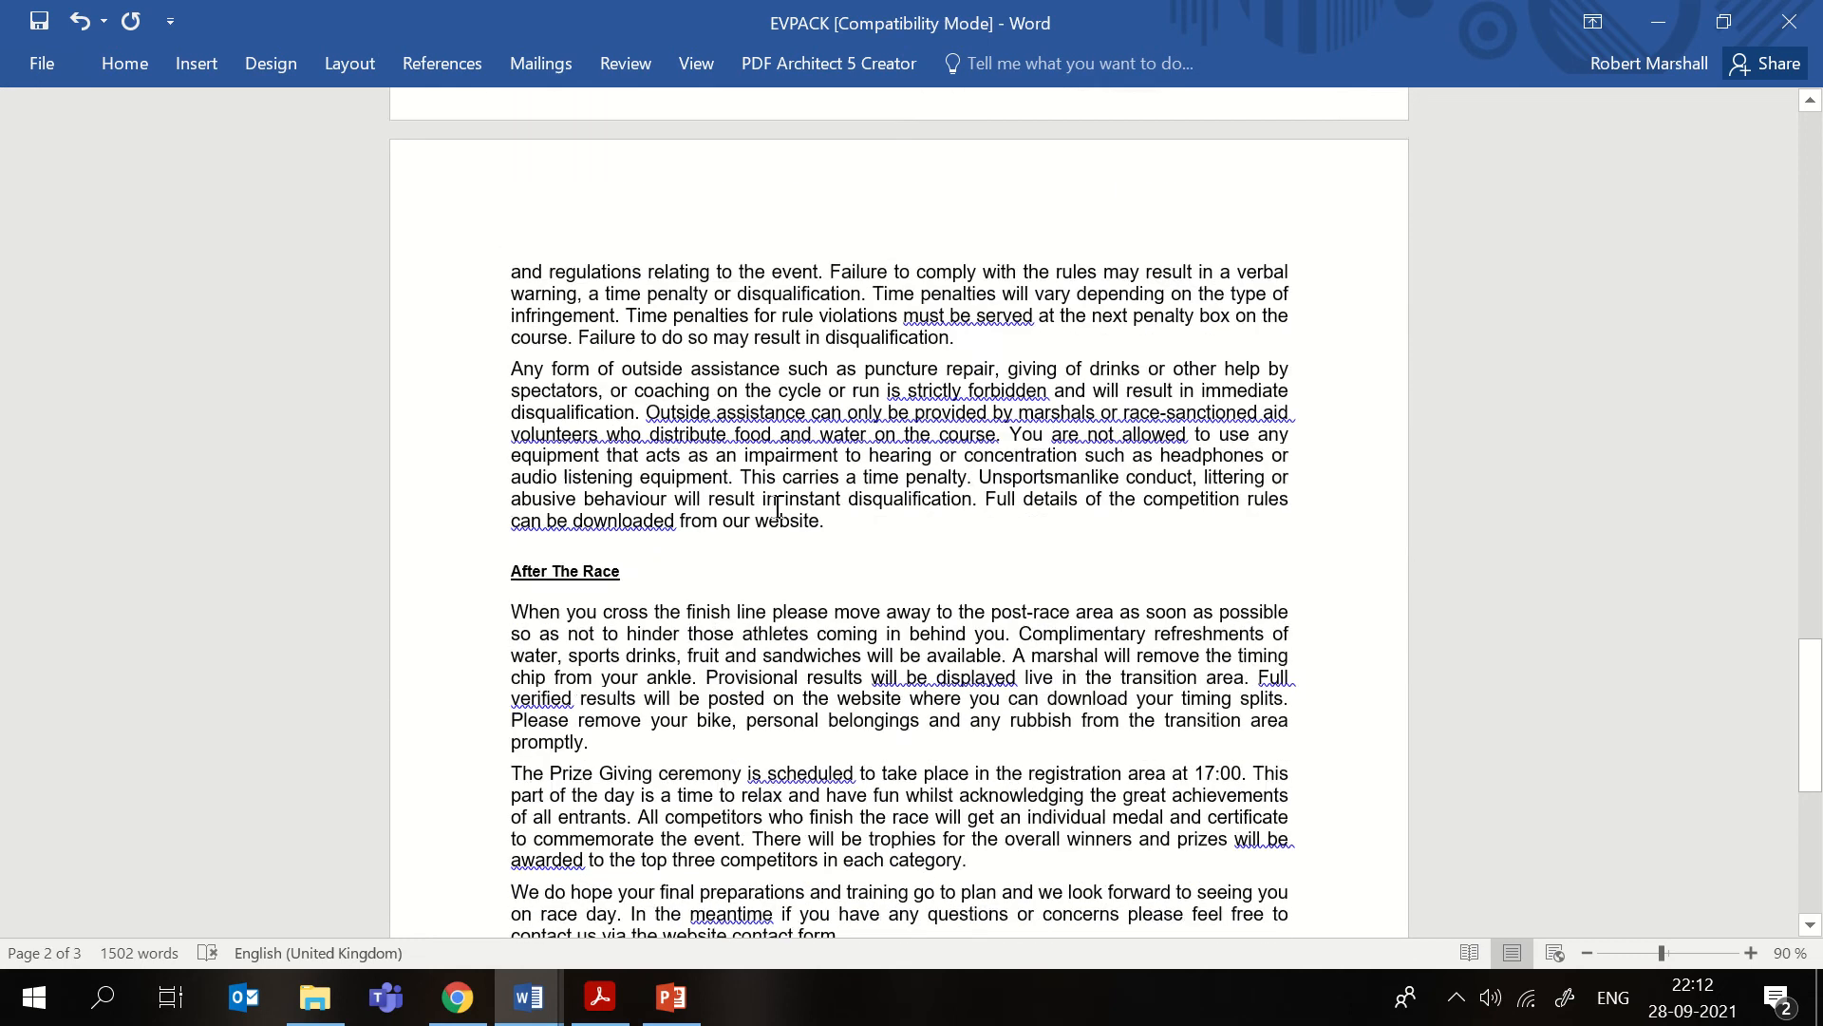
{"action": "left_click_drag", "start_coordinate": [1810, 845], "coordinate": [1766, 209]}
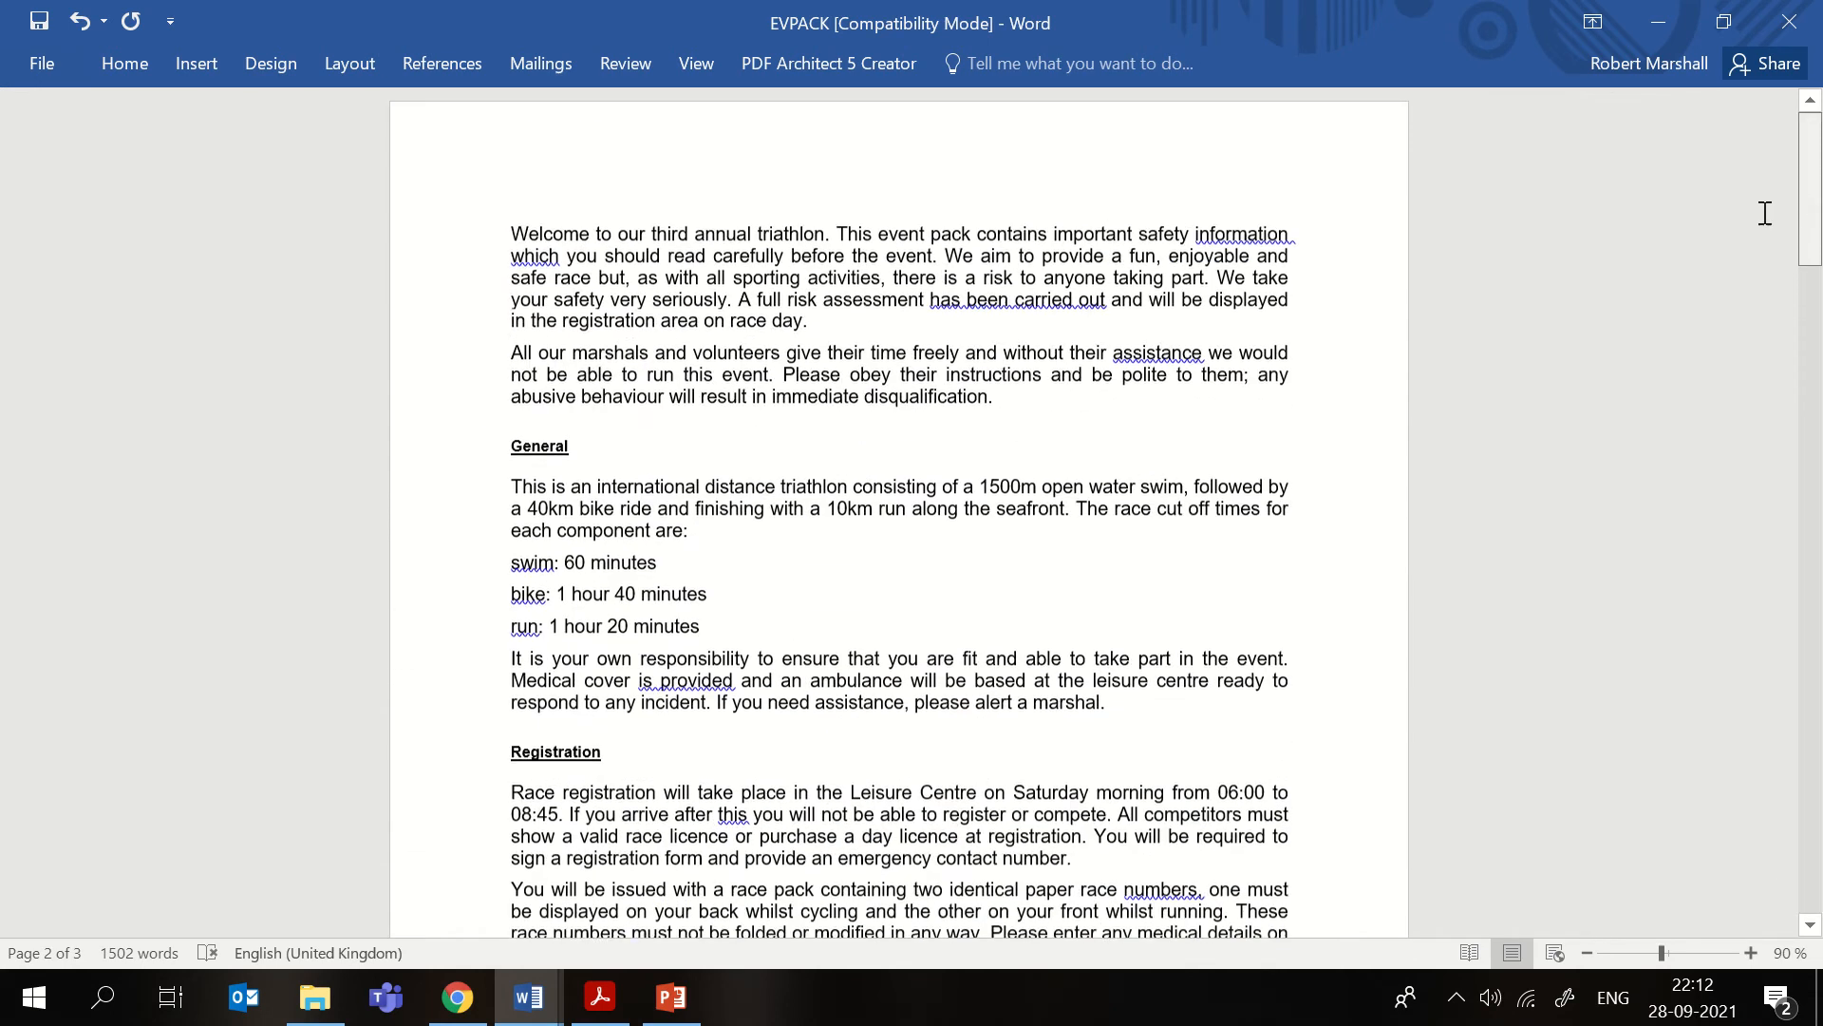
- Switch to the question paper and highlight question 3's "name, centre number and candidate number right aligned" and "footer automated page numbers centre aligned."
{"action": "left_click", "coordinate": [617, 1007]}
{"action": "scroll", "coordinate": [664, 676], "scroll_direction": "down", "scroll_amount": 10}
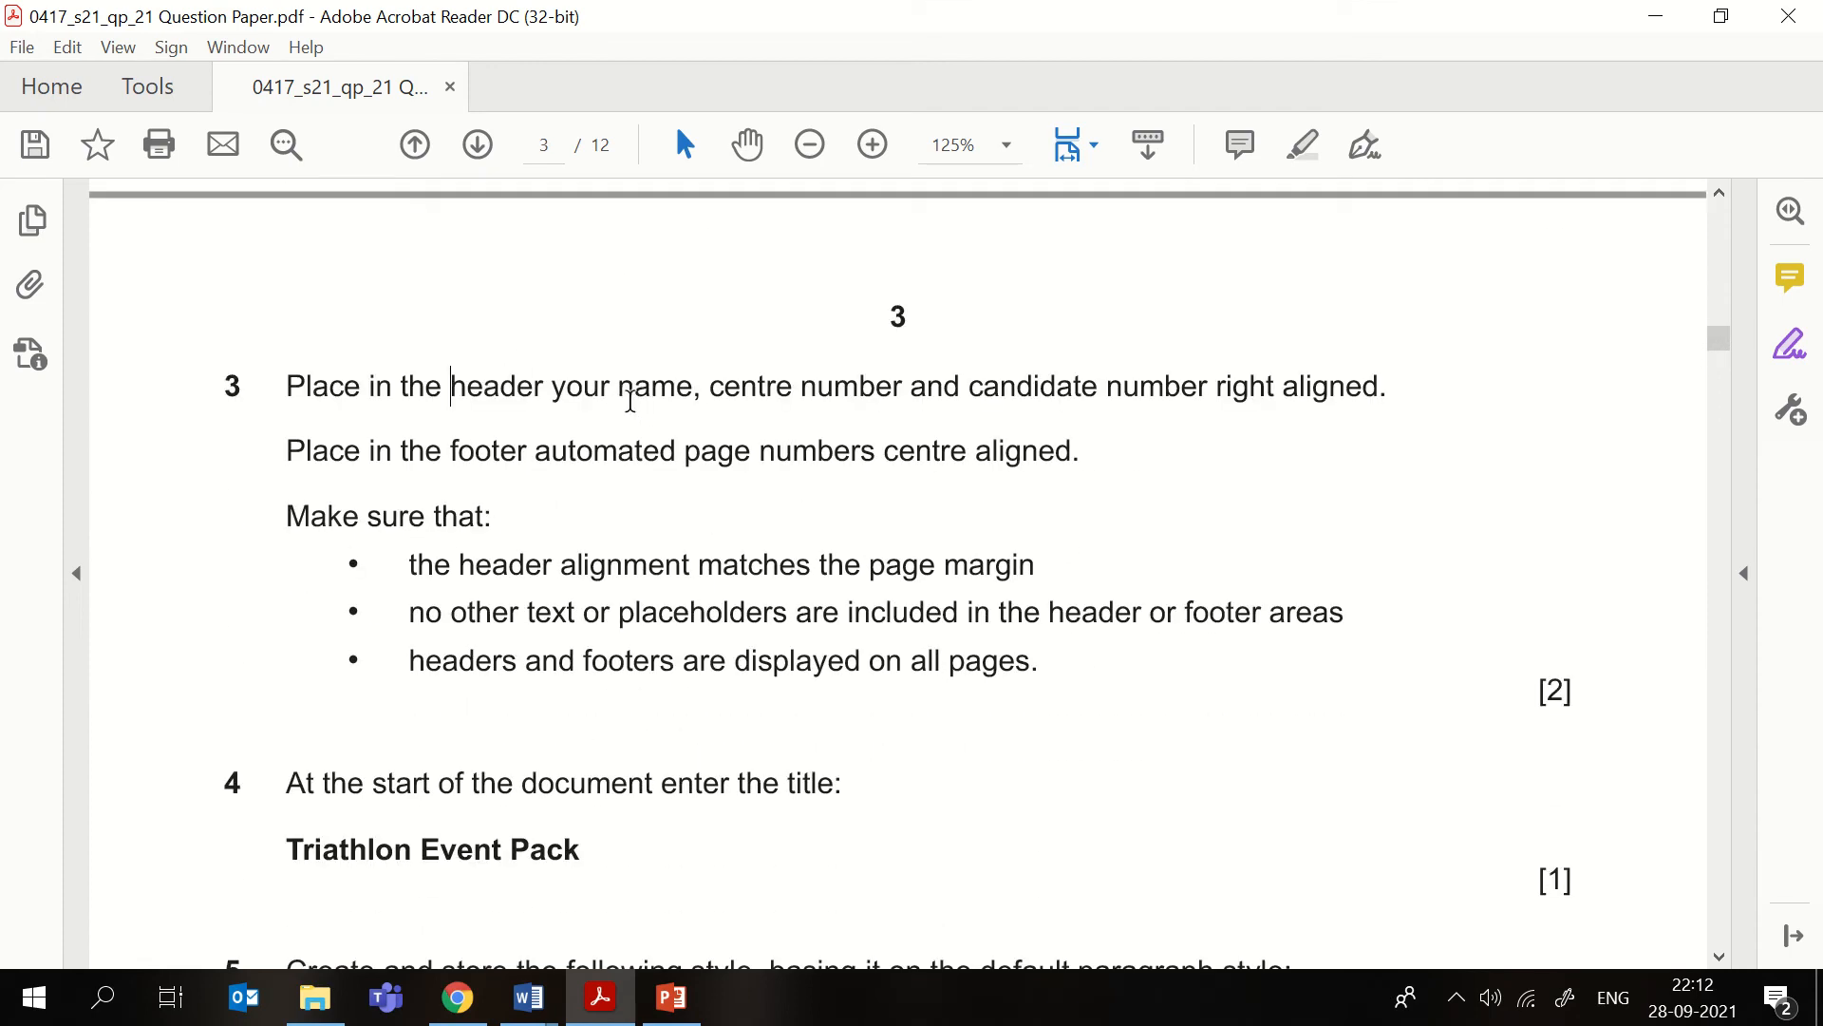
{"action": "left_click_drag", "start_coordinate": [619, 385], "coordinate": [1382, 386]}
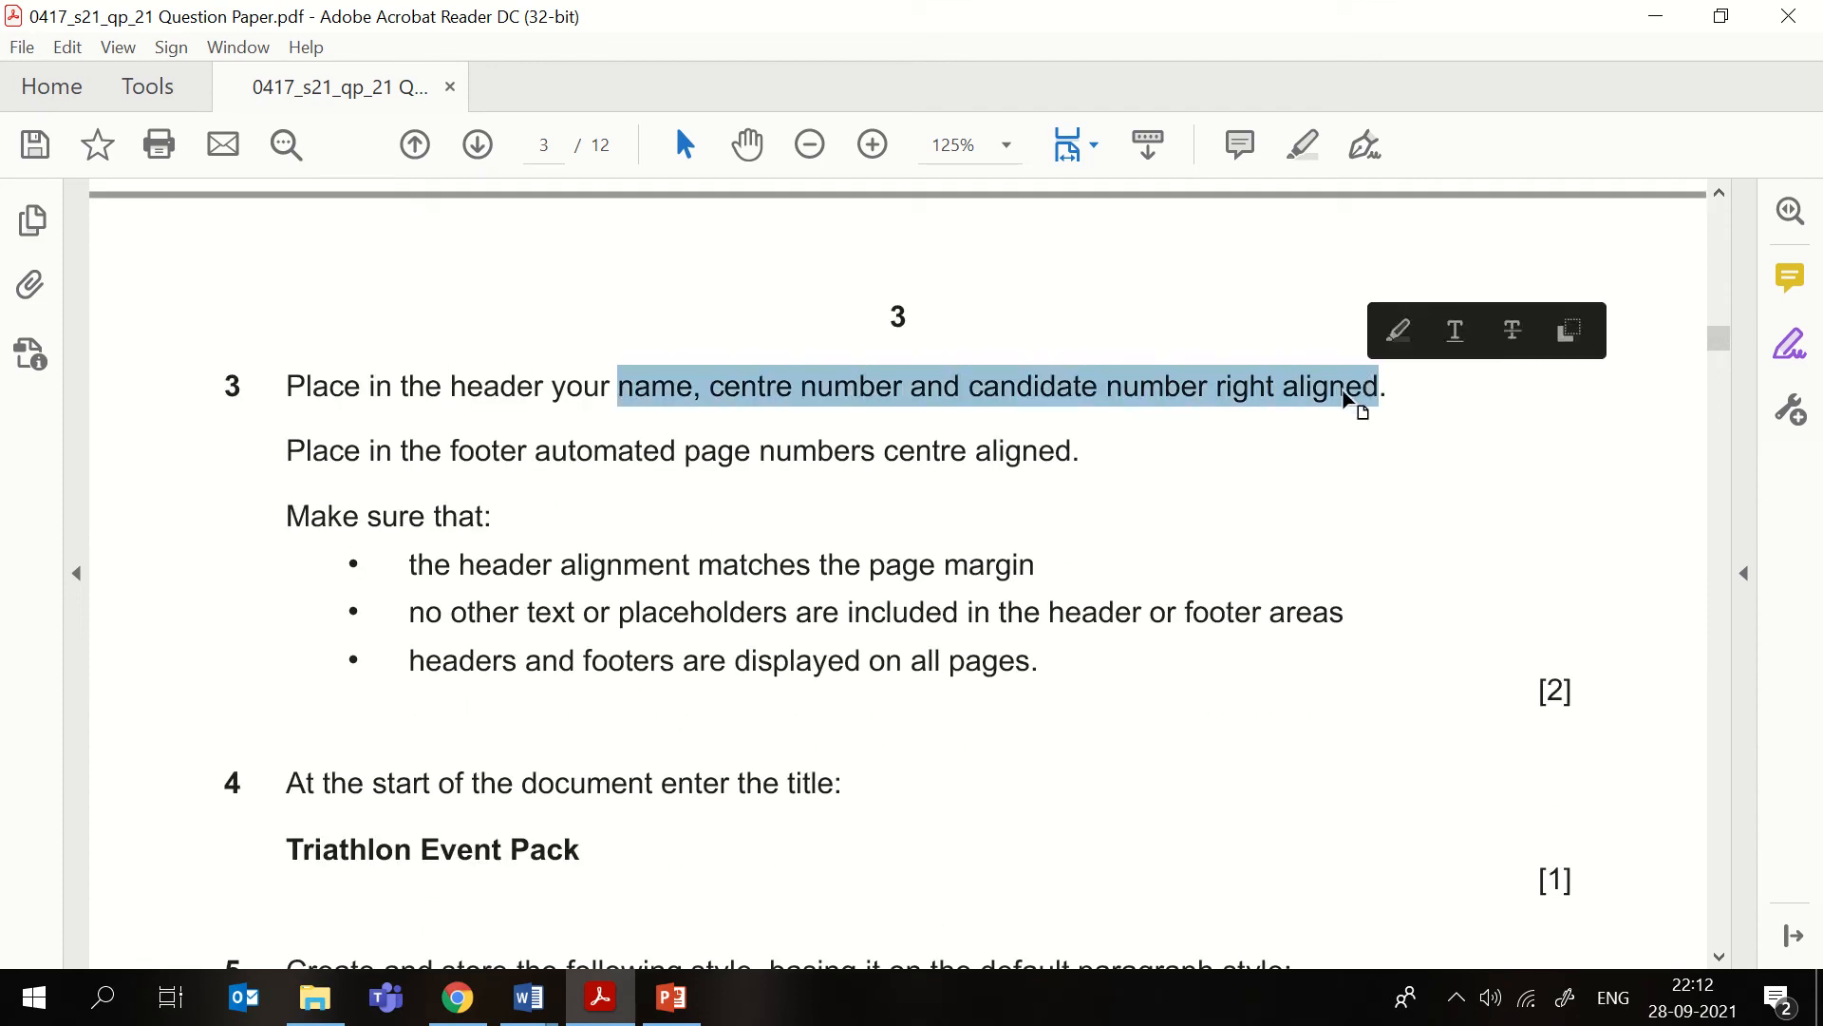
{"action": "left_click", "coordinate": [1387, 321]}
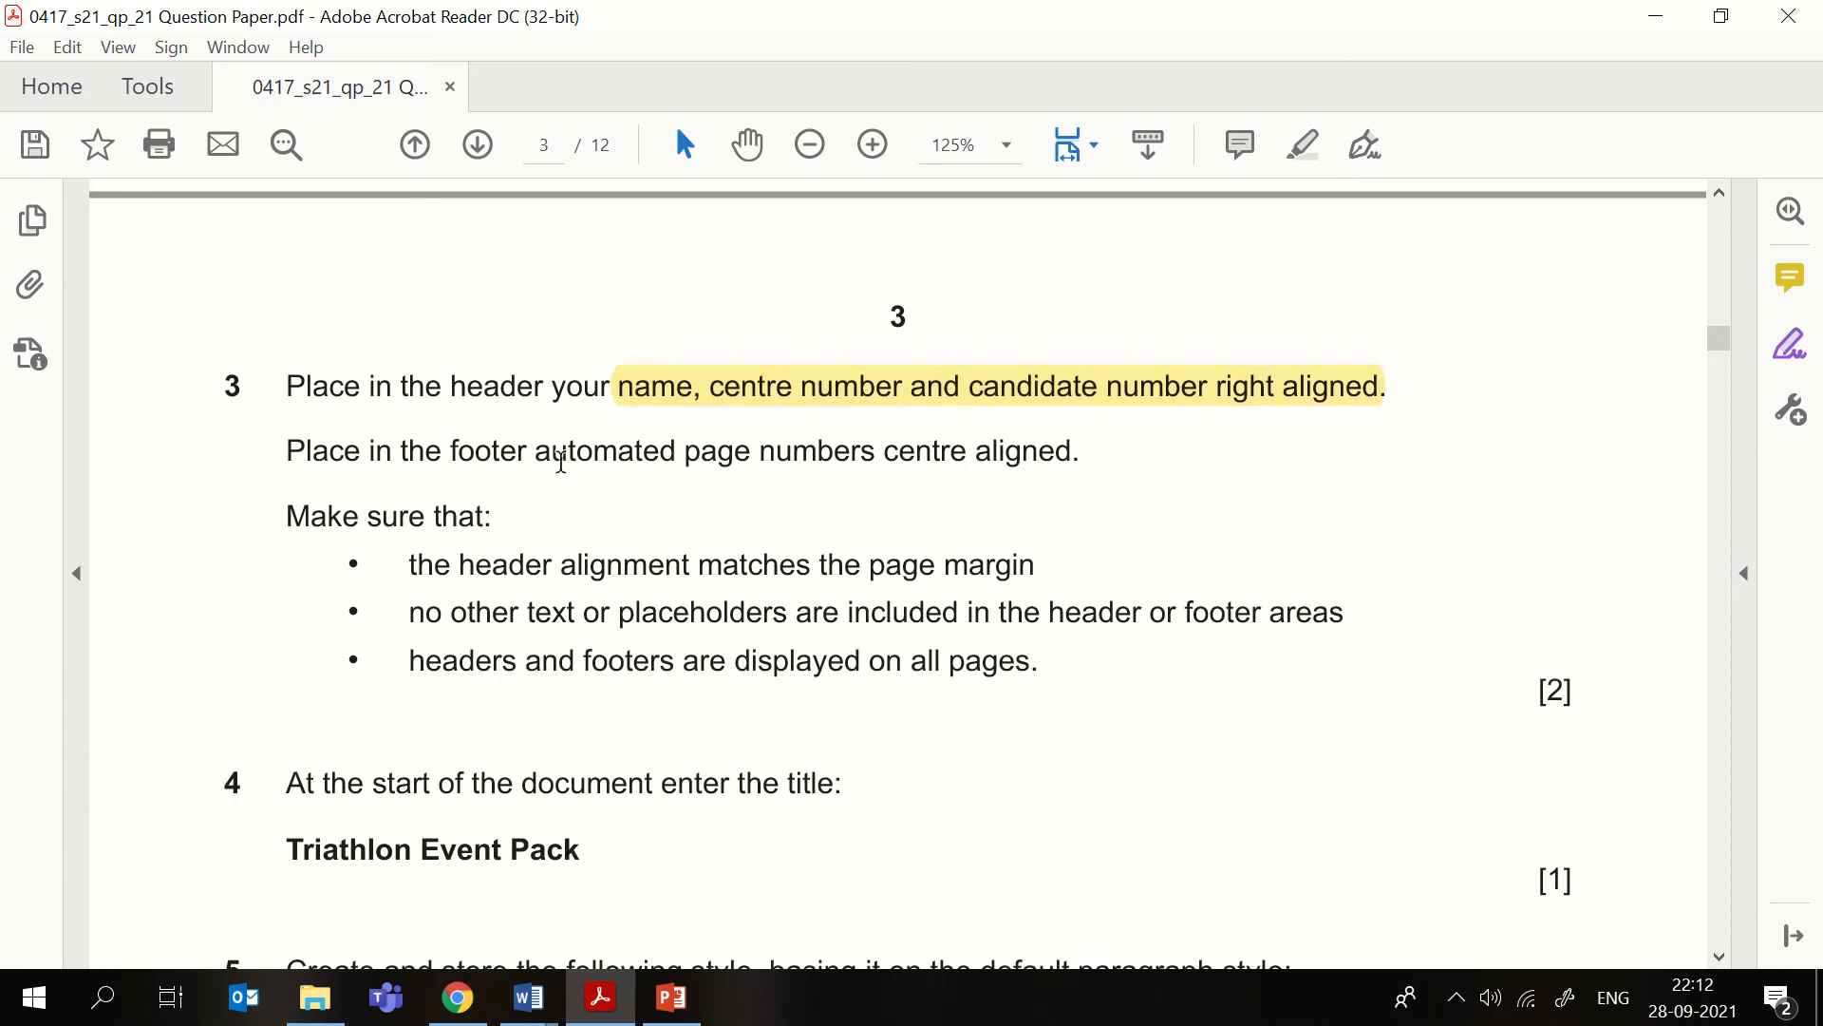
{"action": "left_click_drag", "start_coordinate": [451, 450], "coordinate": [1081, 454]}
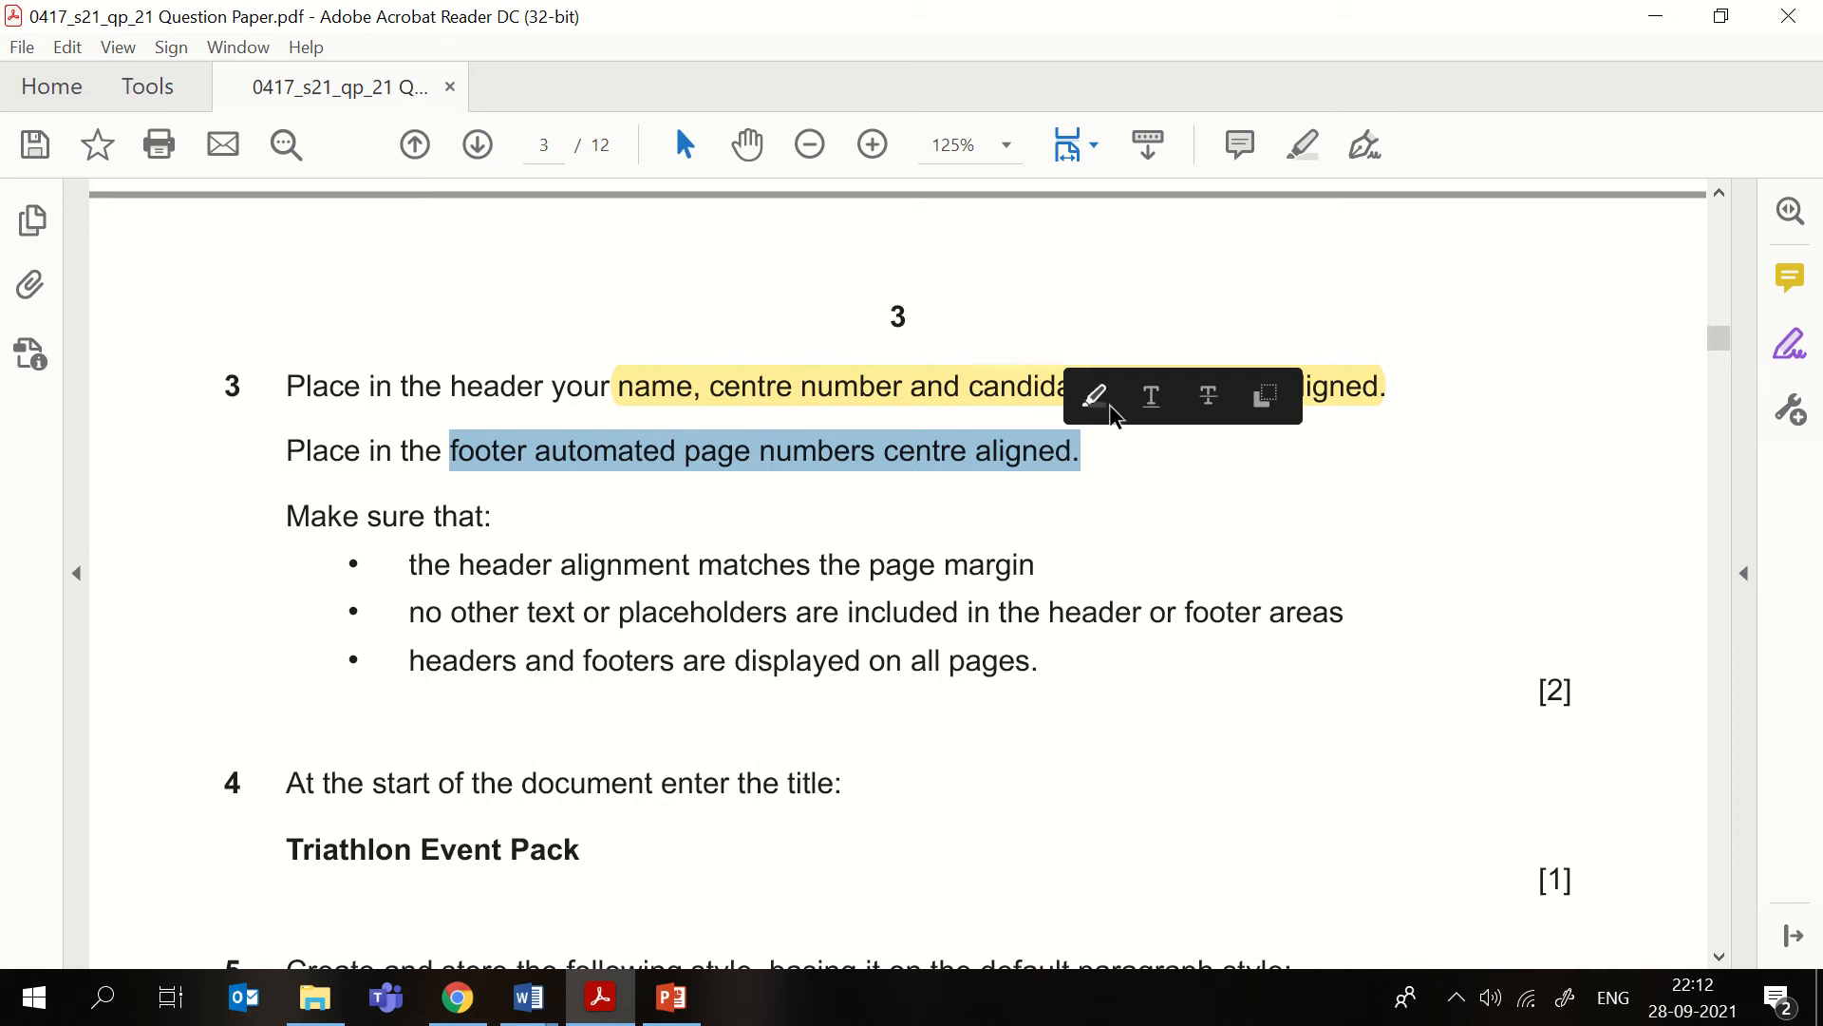
{"action": "left_click", "coordinate": [1101, 403]}
- Switch to EVPACK in Word and enter the right-aligned header "Name, Can number, cen number"
{"action": "mouse_move", "coordinate": [532, 1021]}
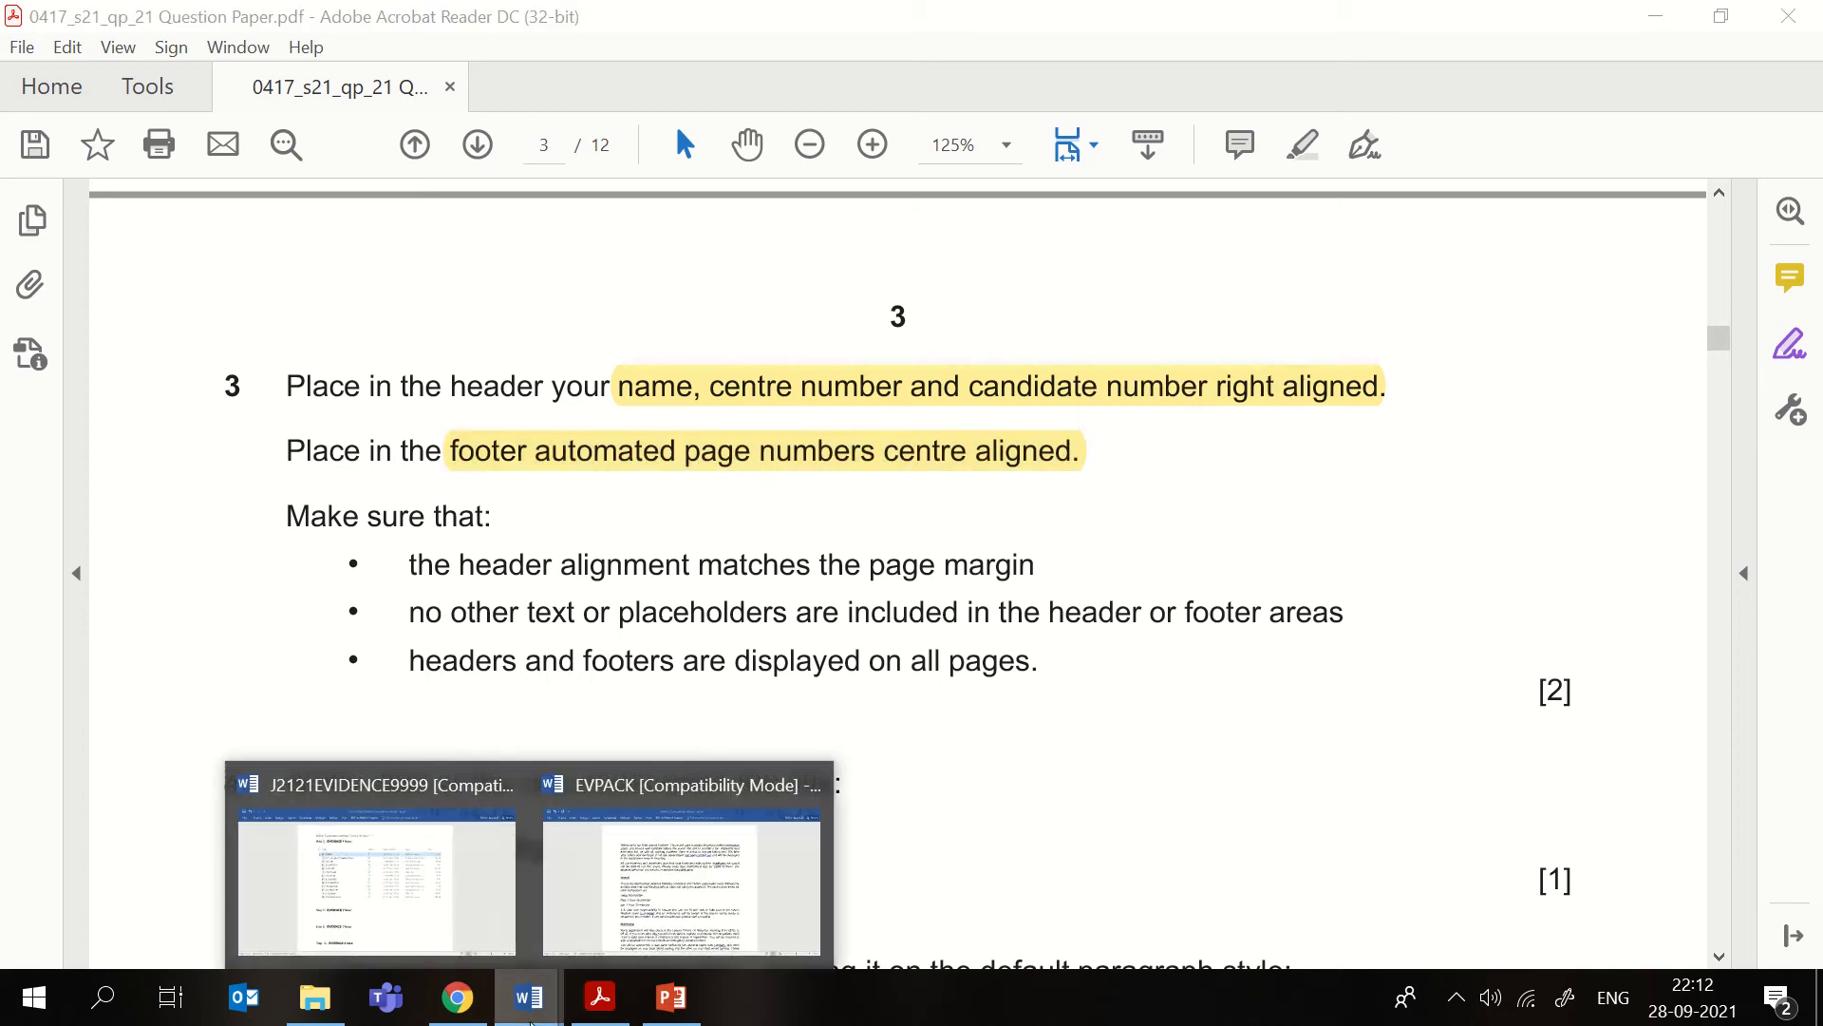
{"action": "left_click", "coordinate": [655, 898]}
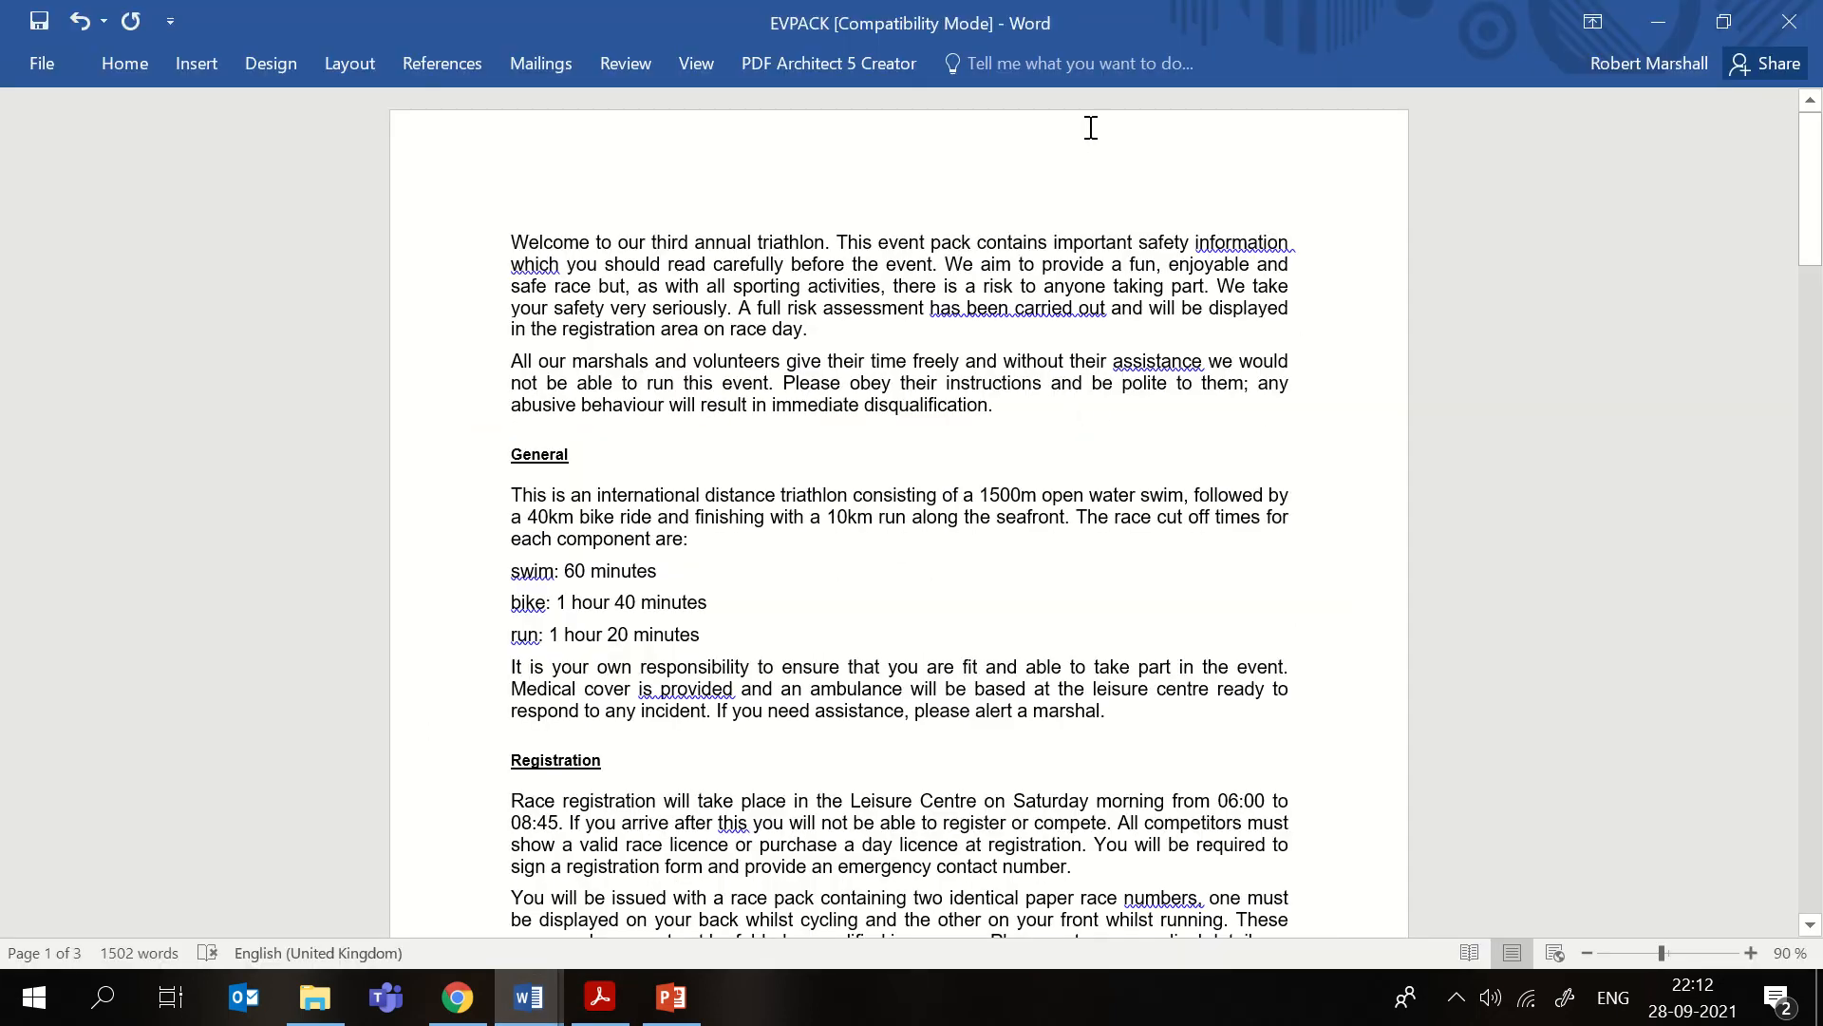
{"action": "double_click", "coordinate": [937, 150]}
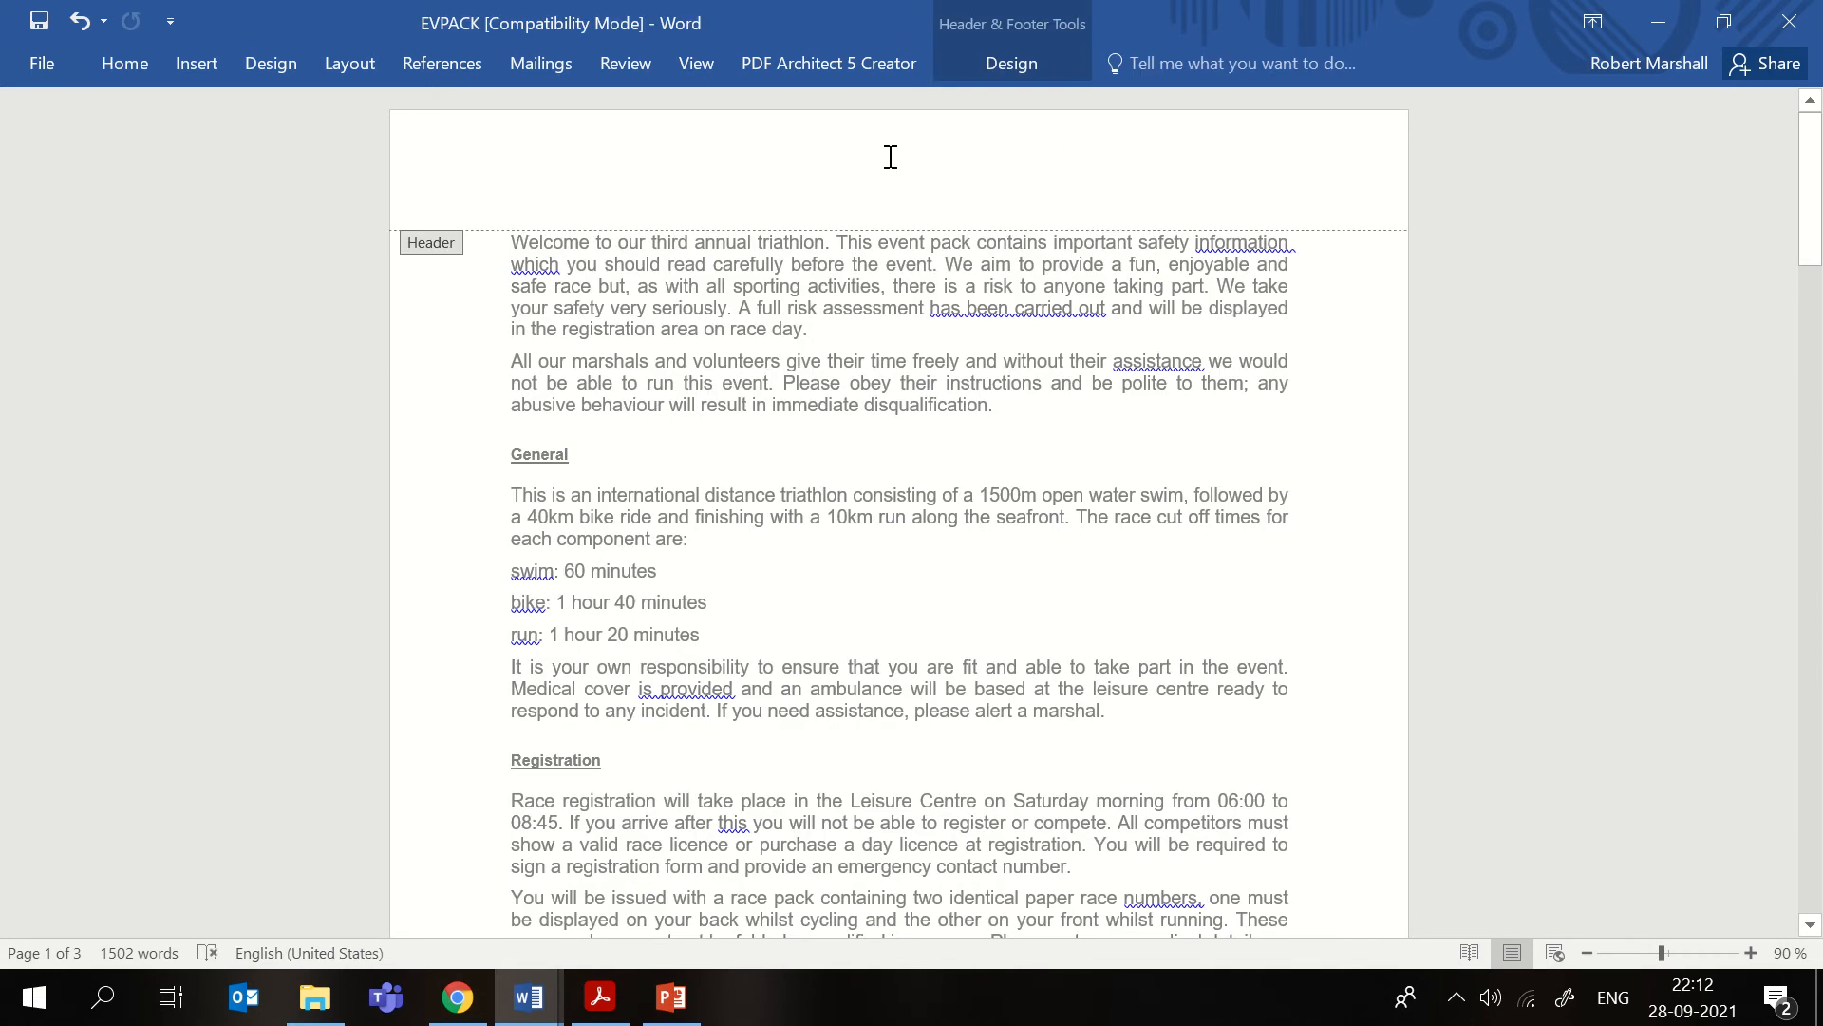
{"action": "left_click", "coordinate": [138, 67]}
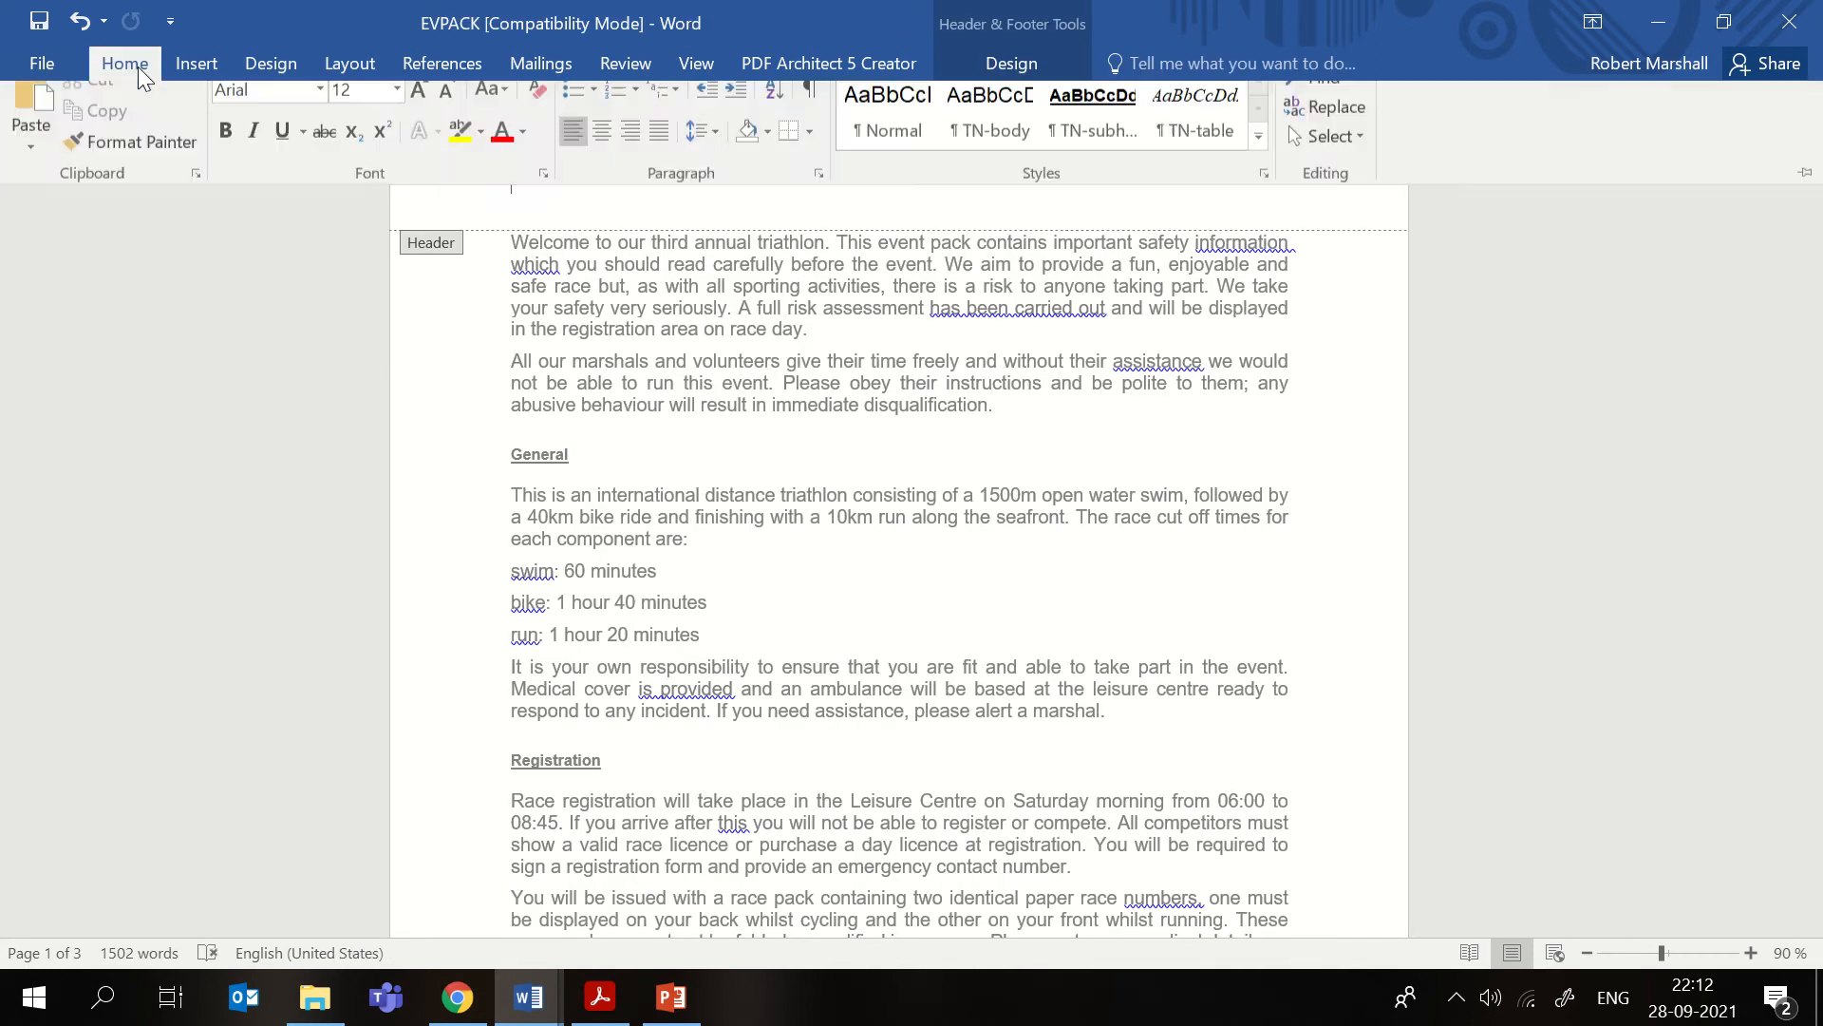
{"action": "left_click", "coordinate": [629, 156]}
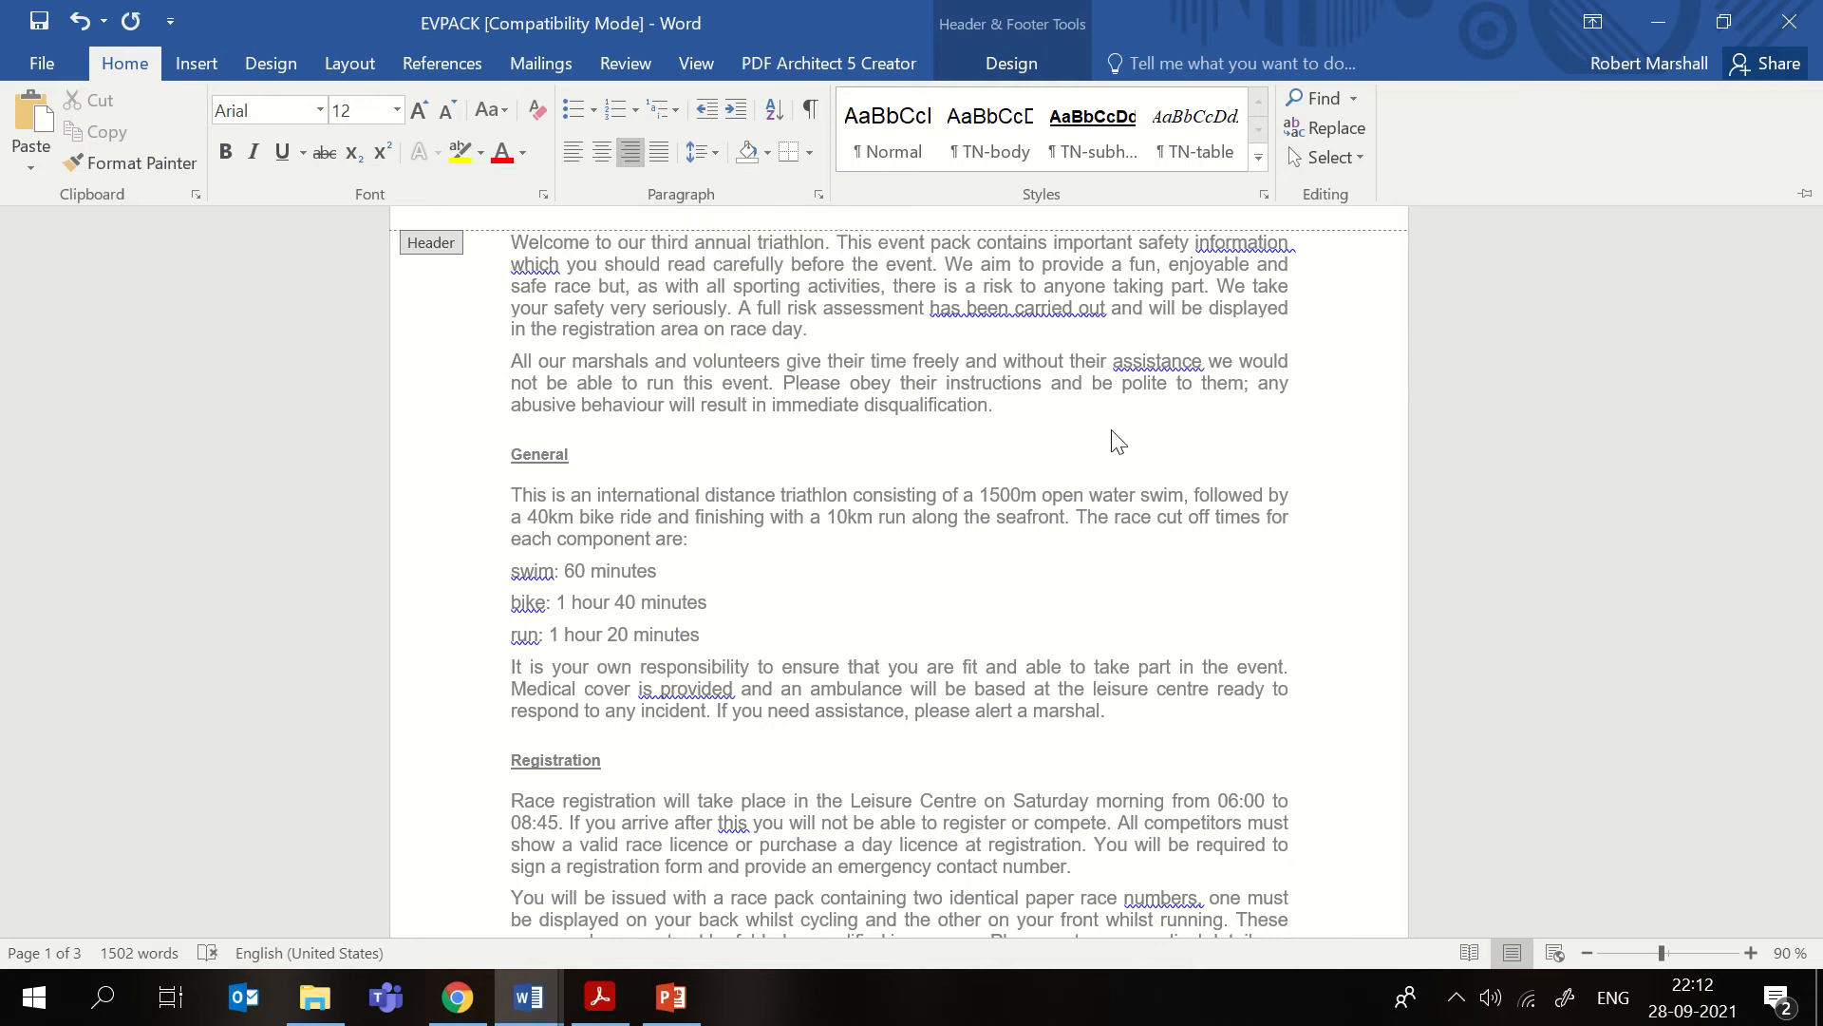
{"action": "left_click", "coordinate": [1222, 218]}
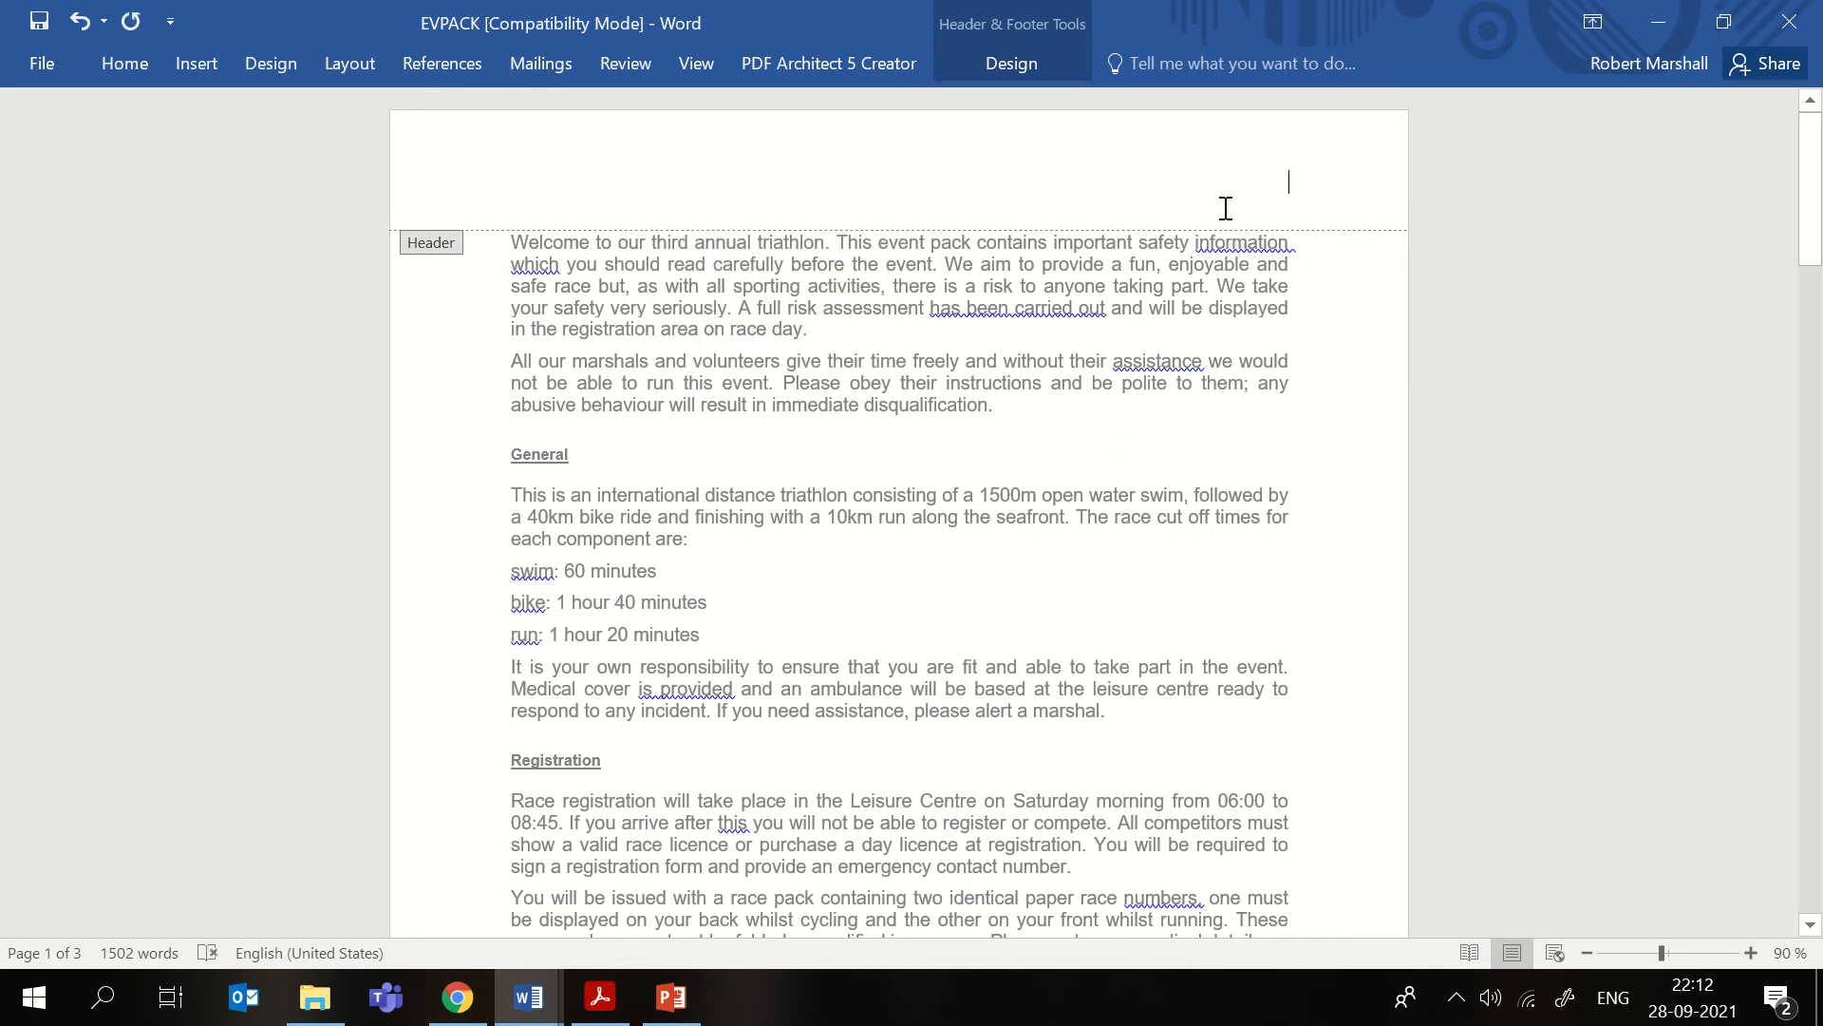
{"action": "type", "text": "Name"}
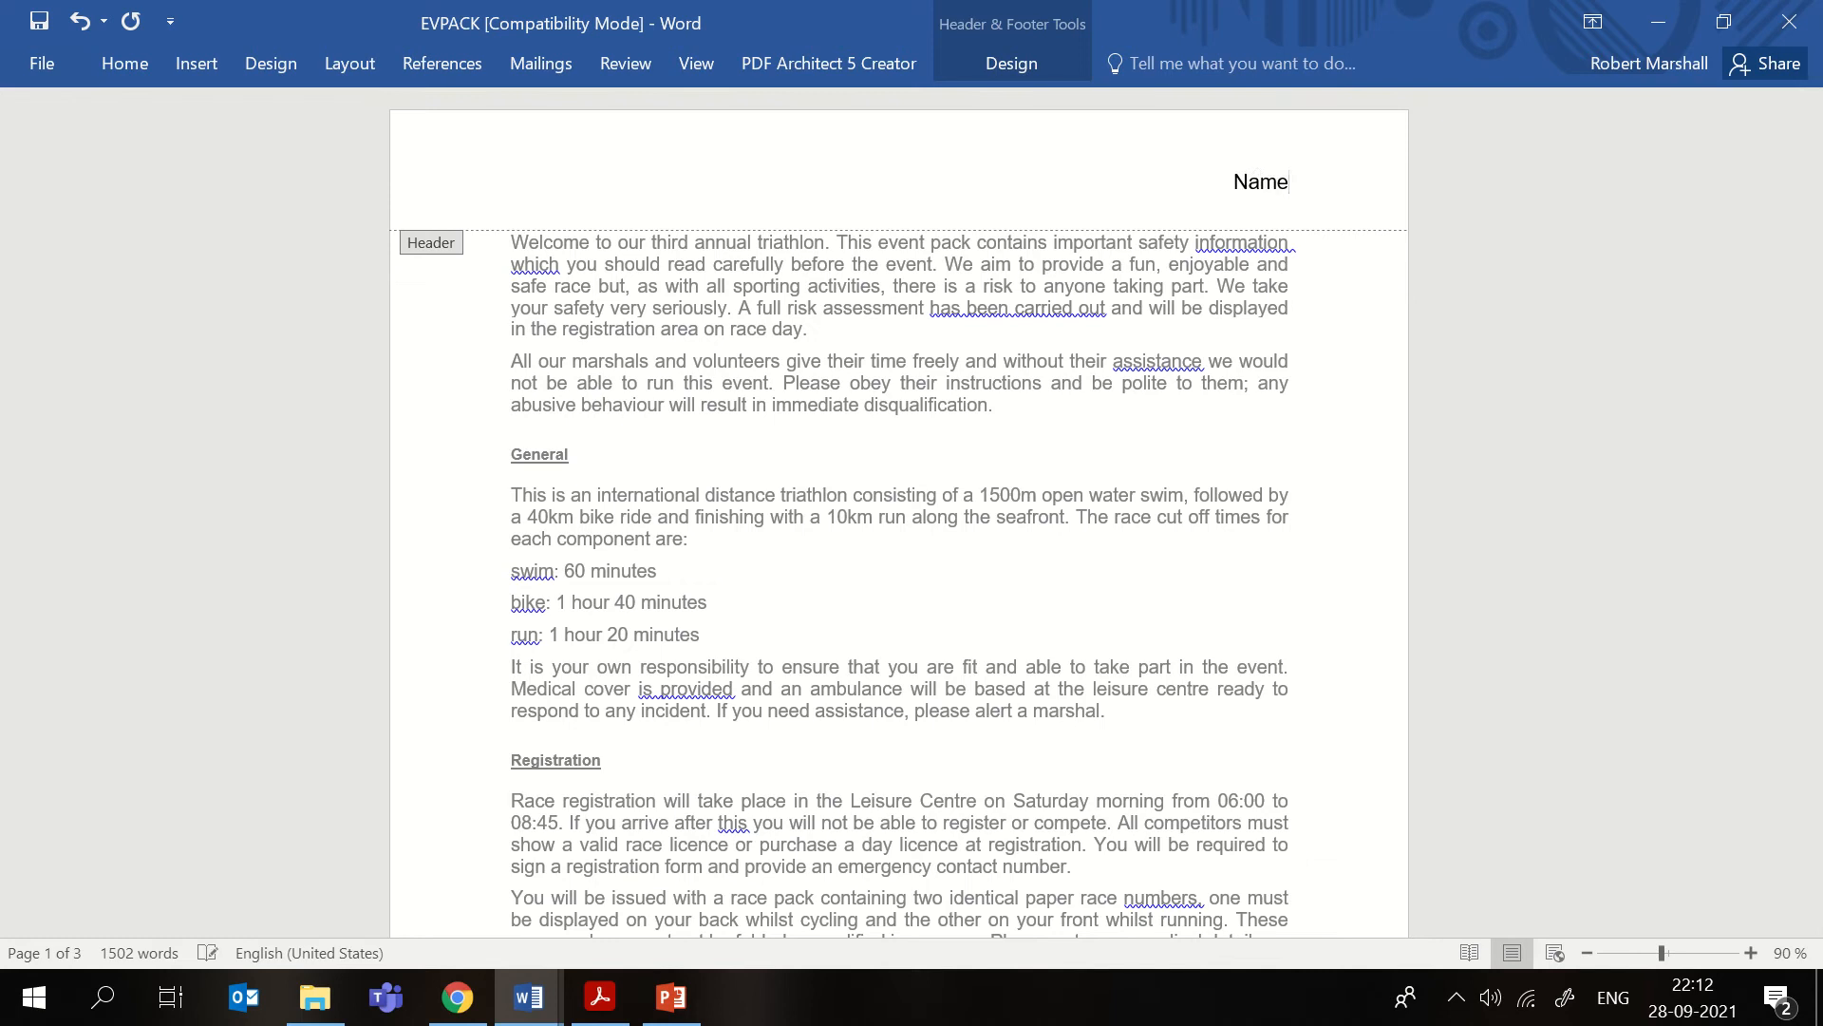
{"action": "type", "text": ", Can number"}
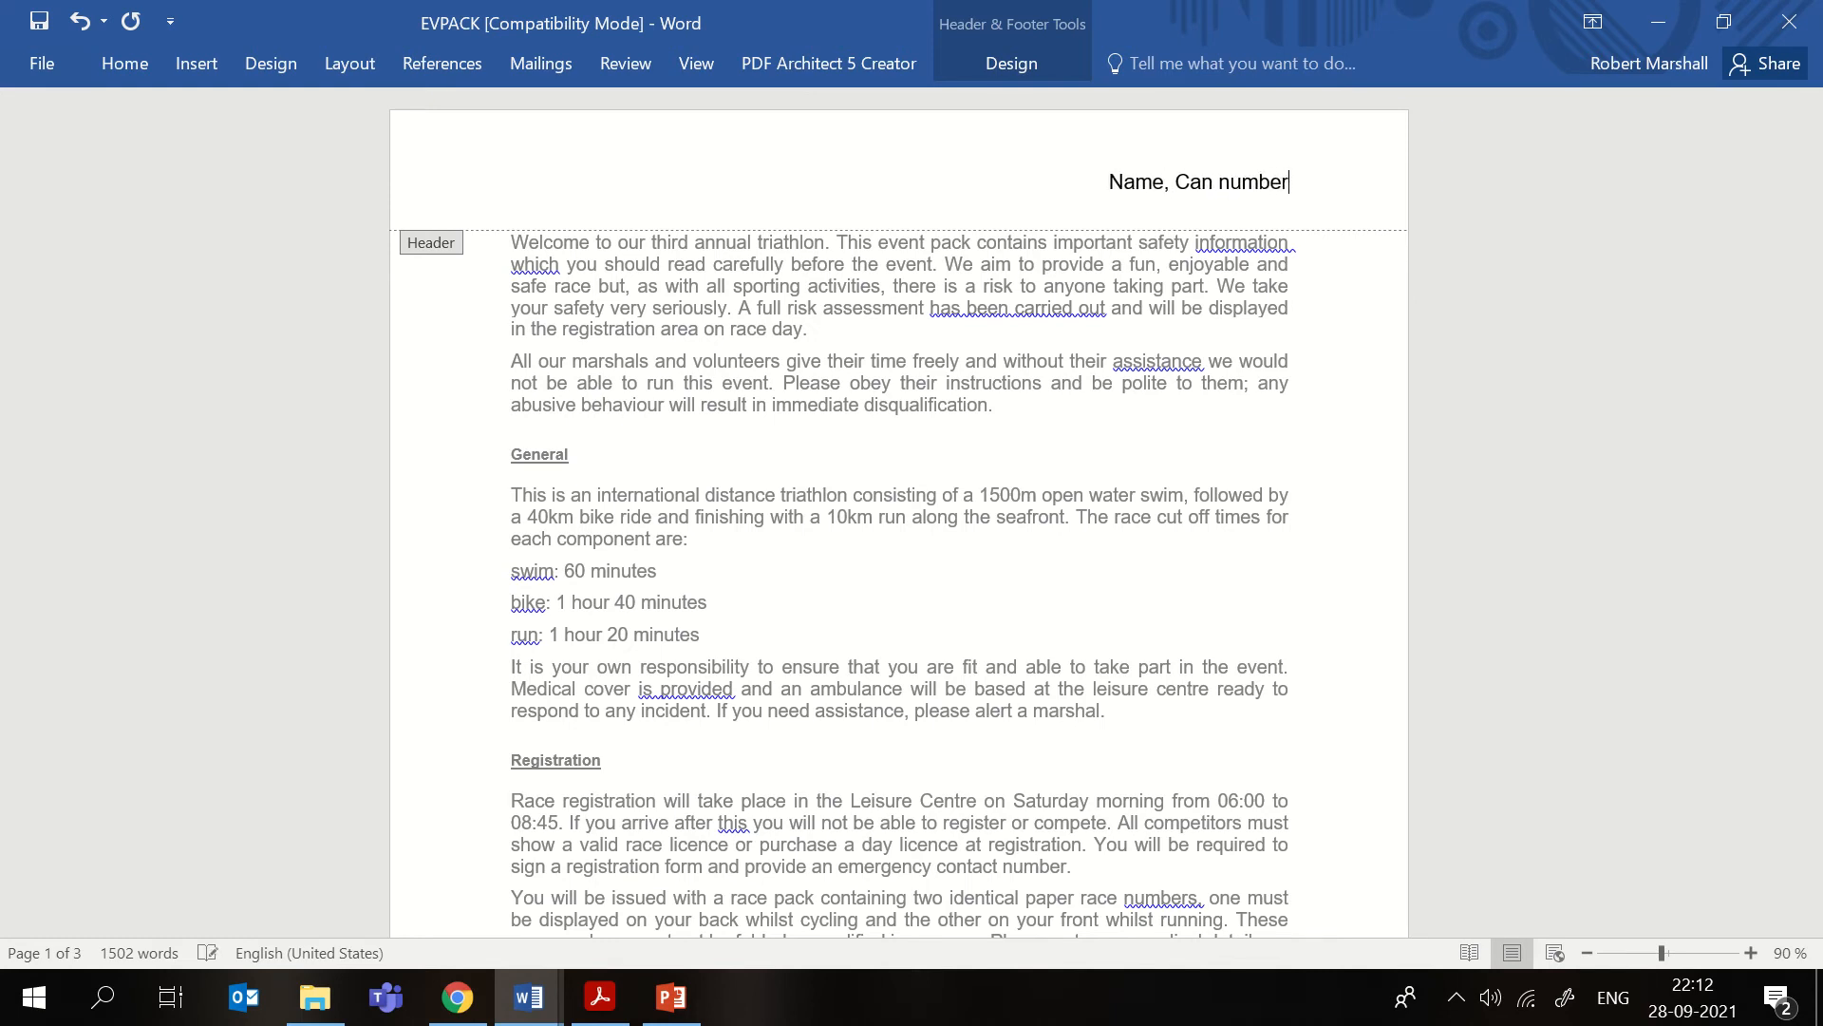
{"action": "type", "text": ", cen number"}
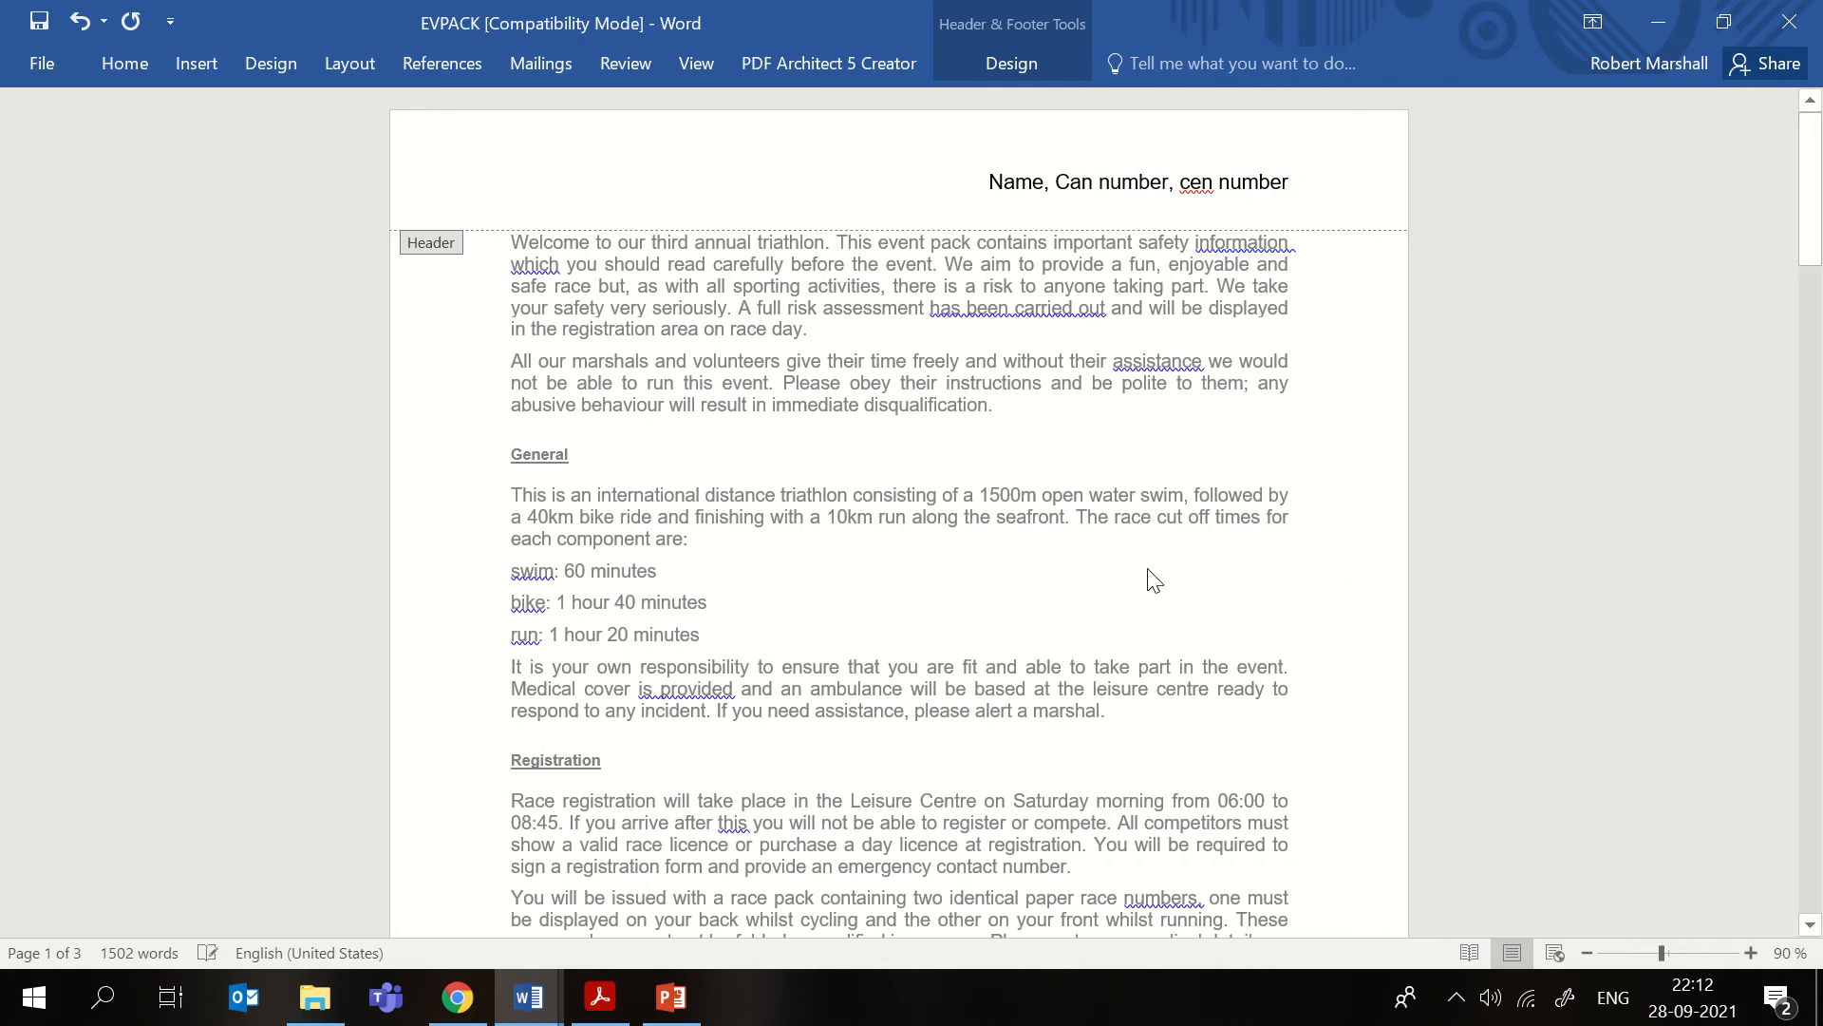
- Insert an automated, centre-aligned page number in the footer of EVPACK and return to the body text
{"action": "scroll", "coordinate": [1153, 578], "scroll_direction": "down", "scroll_amount": 4}
{"action": "scroll", "coordinate": [1126, 639], "scroll_direction": "down", "scroll_amount": 4}
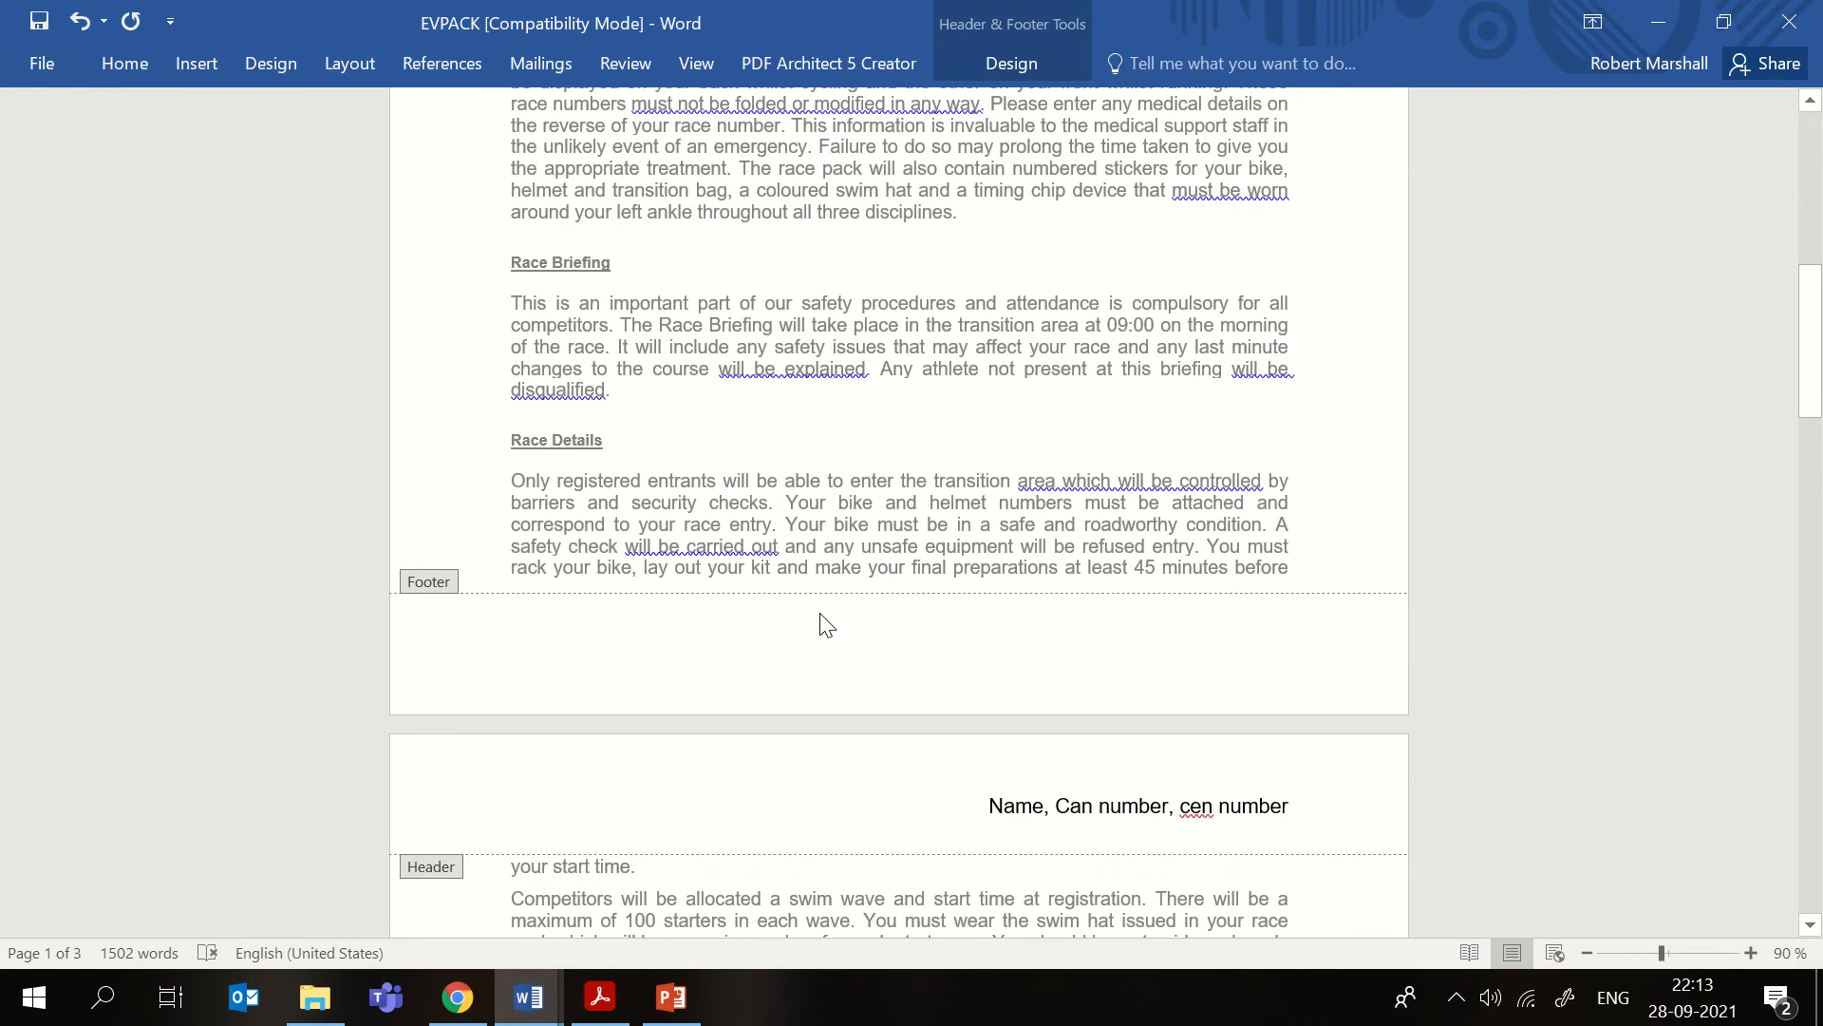
{"action": "key", "text": "Escape"}
{"action": "double_click", "coordinate": [872, 655]}
{"action": "left_click", "coordinate": [1030, 61]}
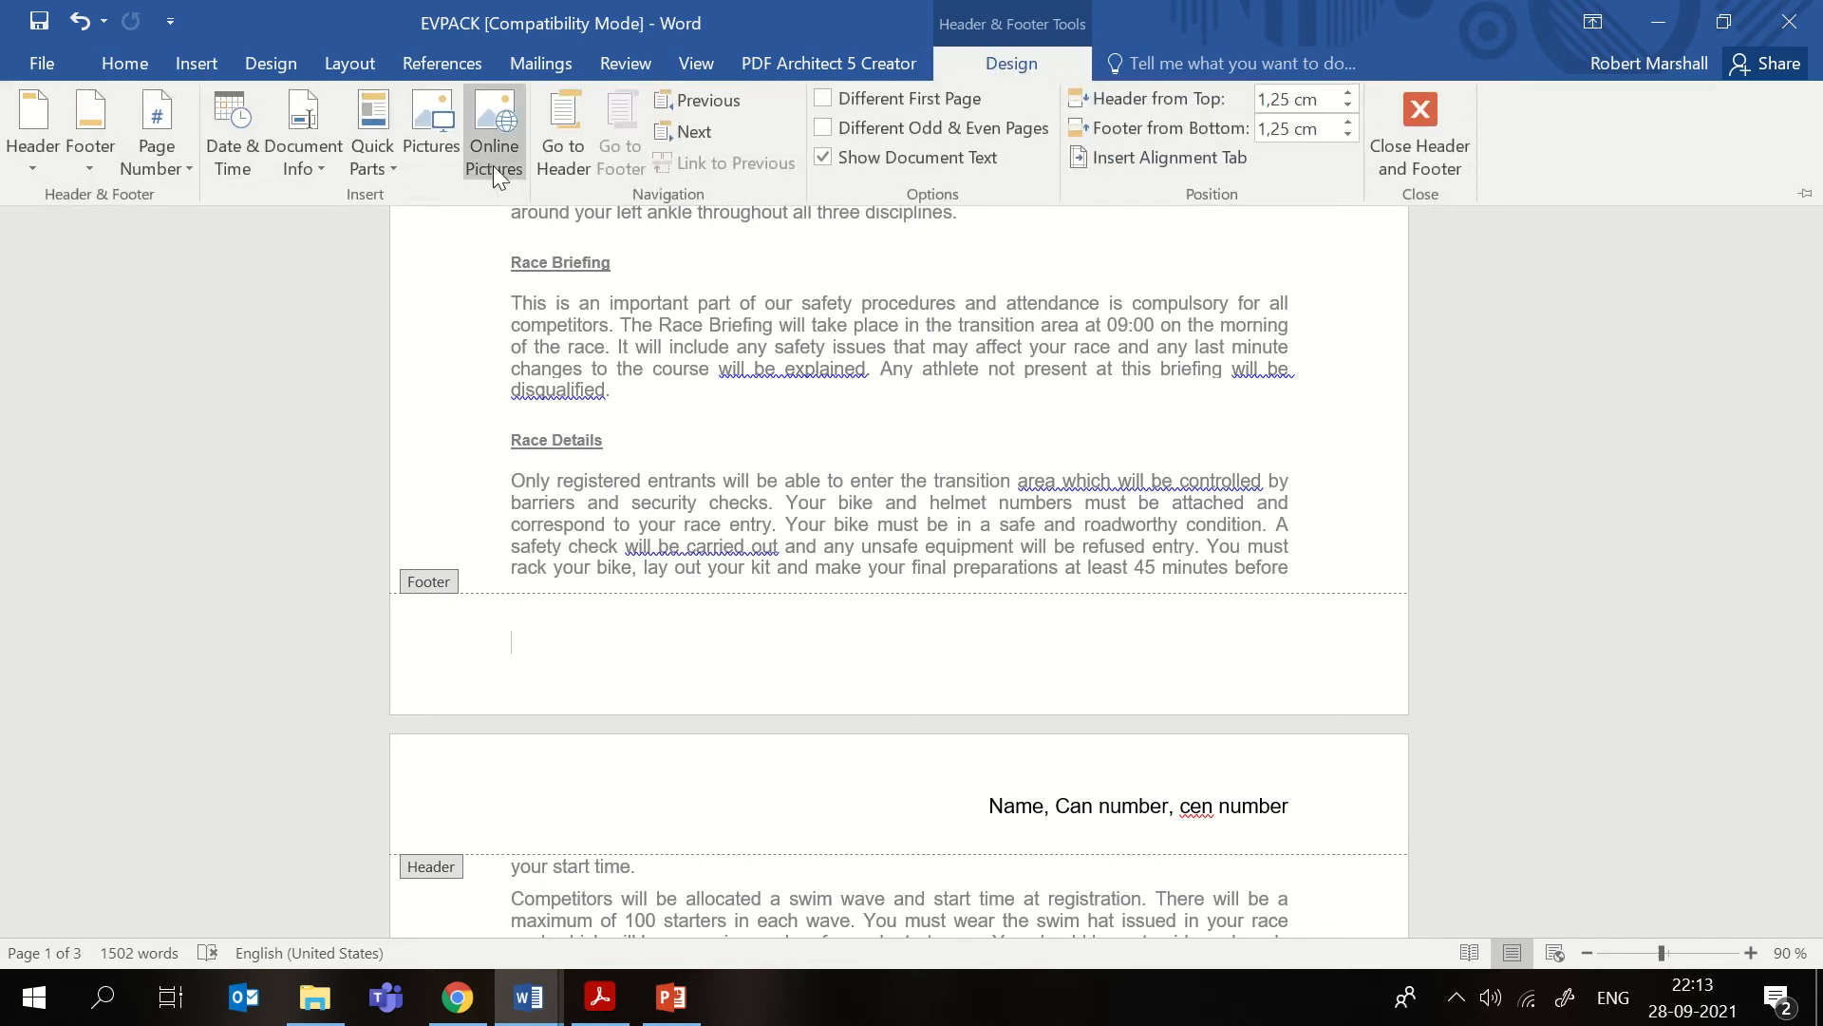
{"action": "left_click", "coordinate": [167, 169]}
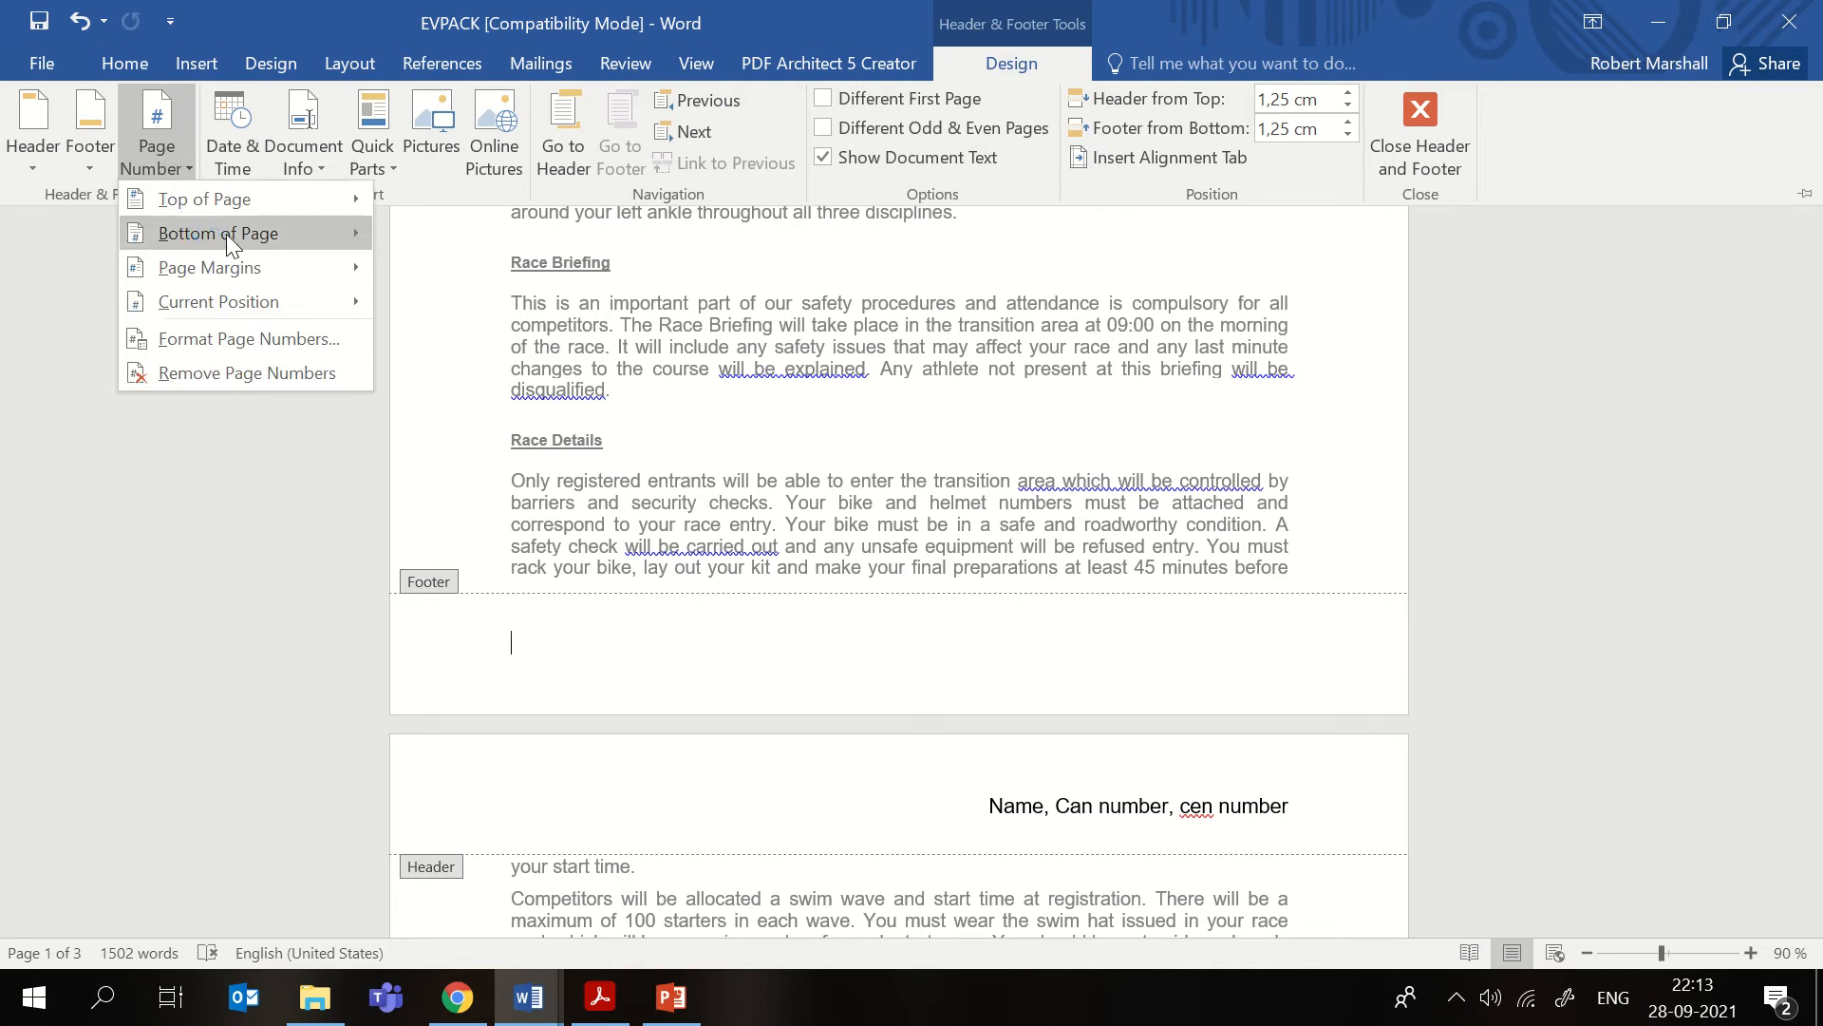
{"action": "mouse_move", "coordinate": [226, 234]}
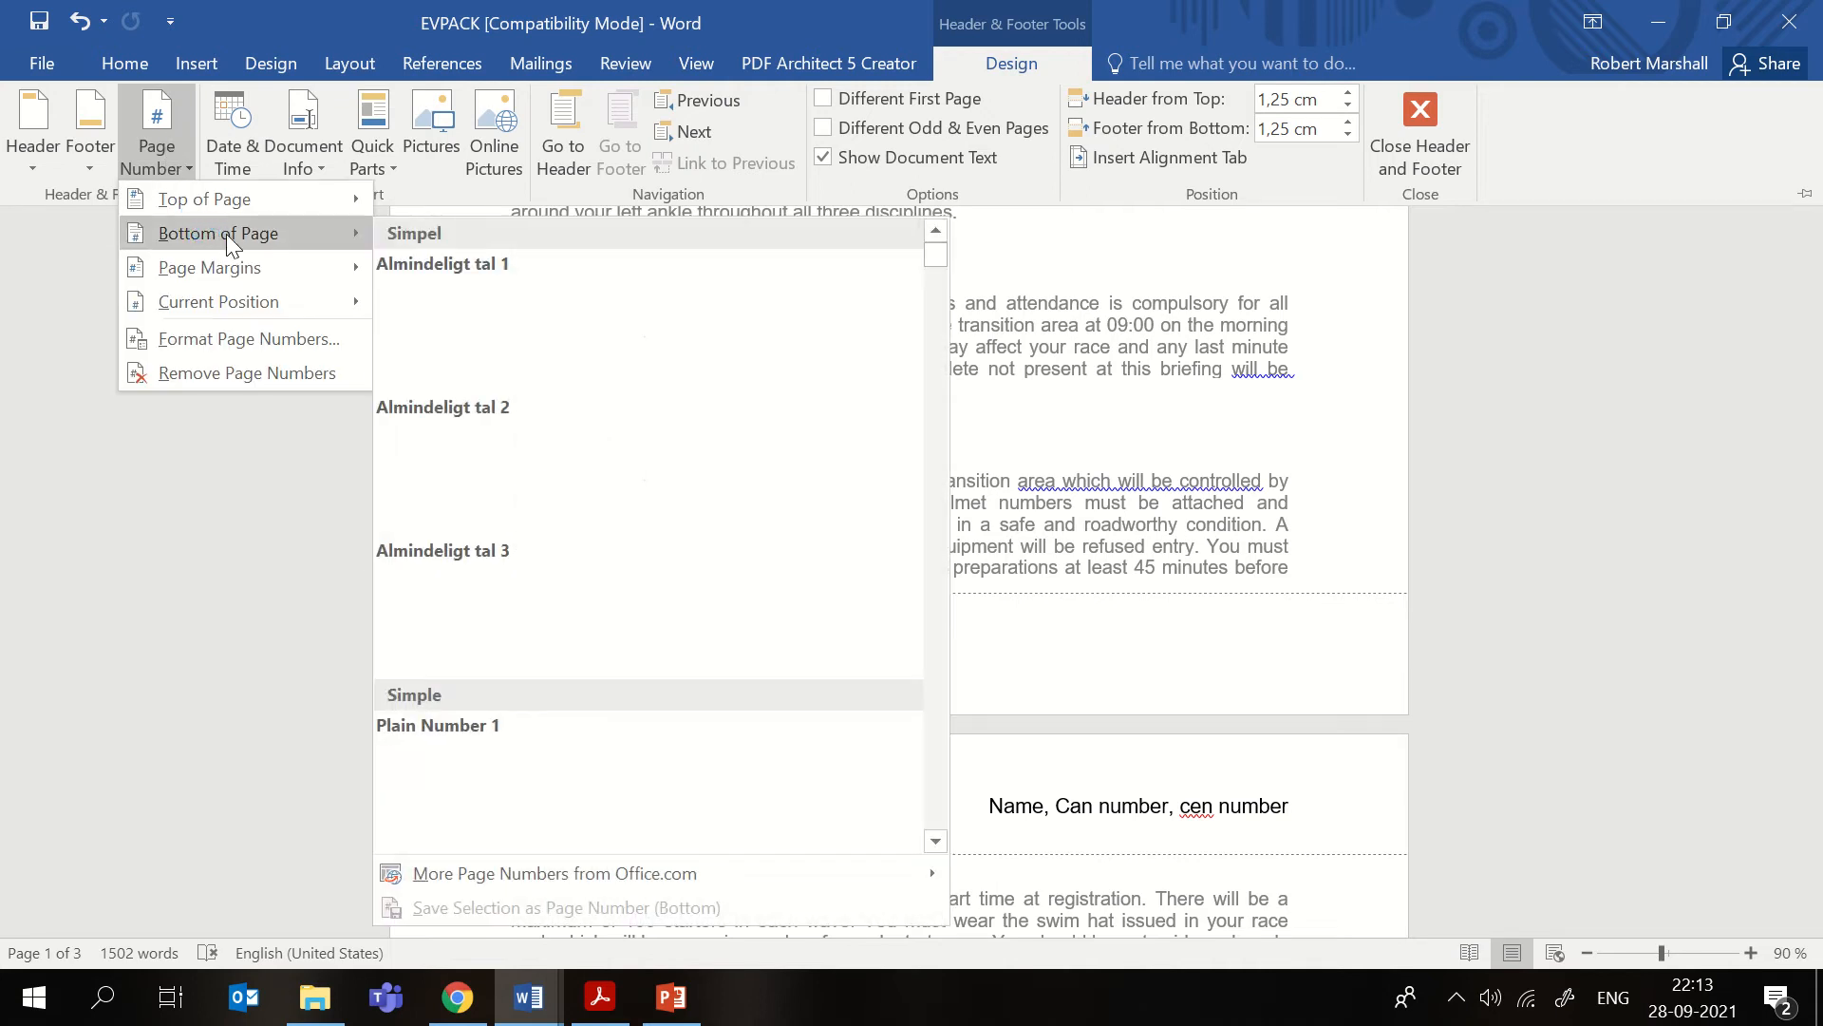
{"action": "left_click", "coordinate": [623, 493]}
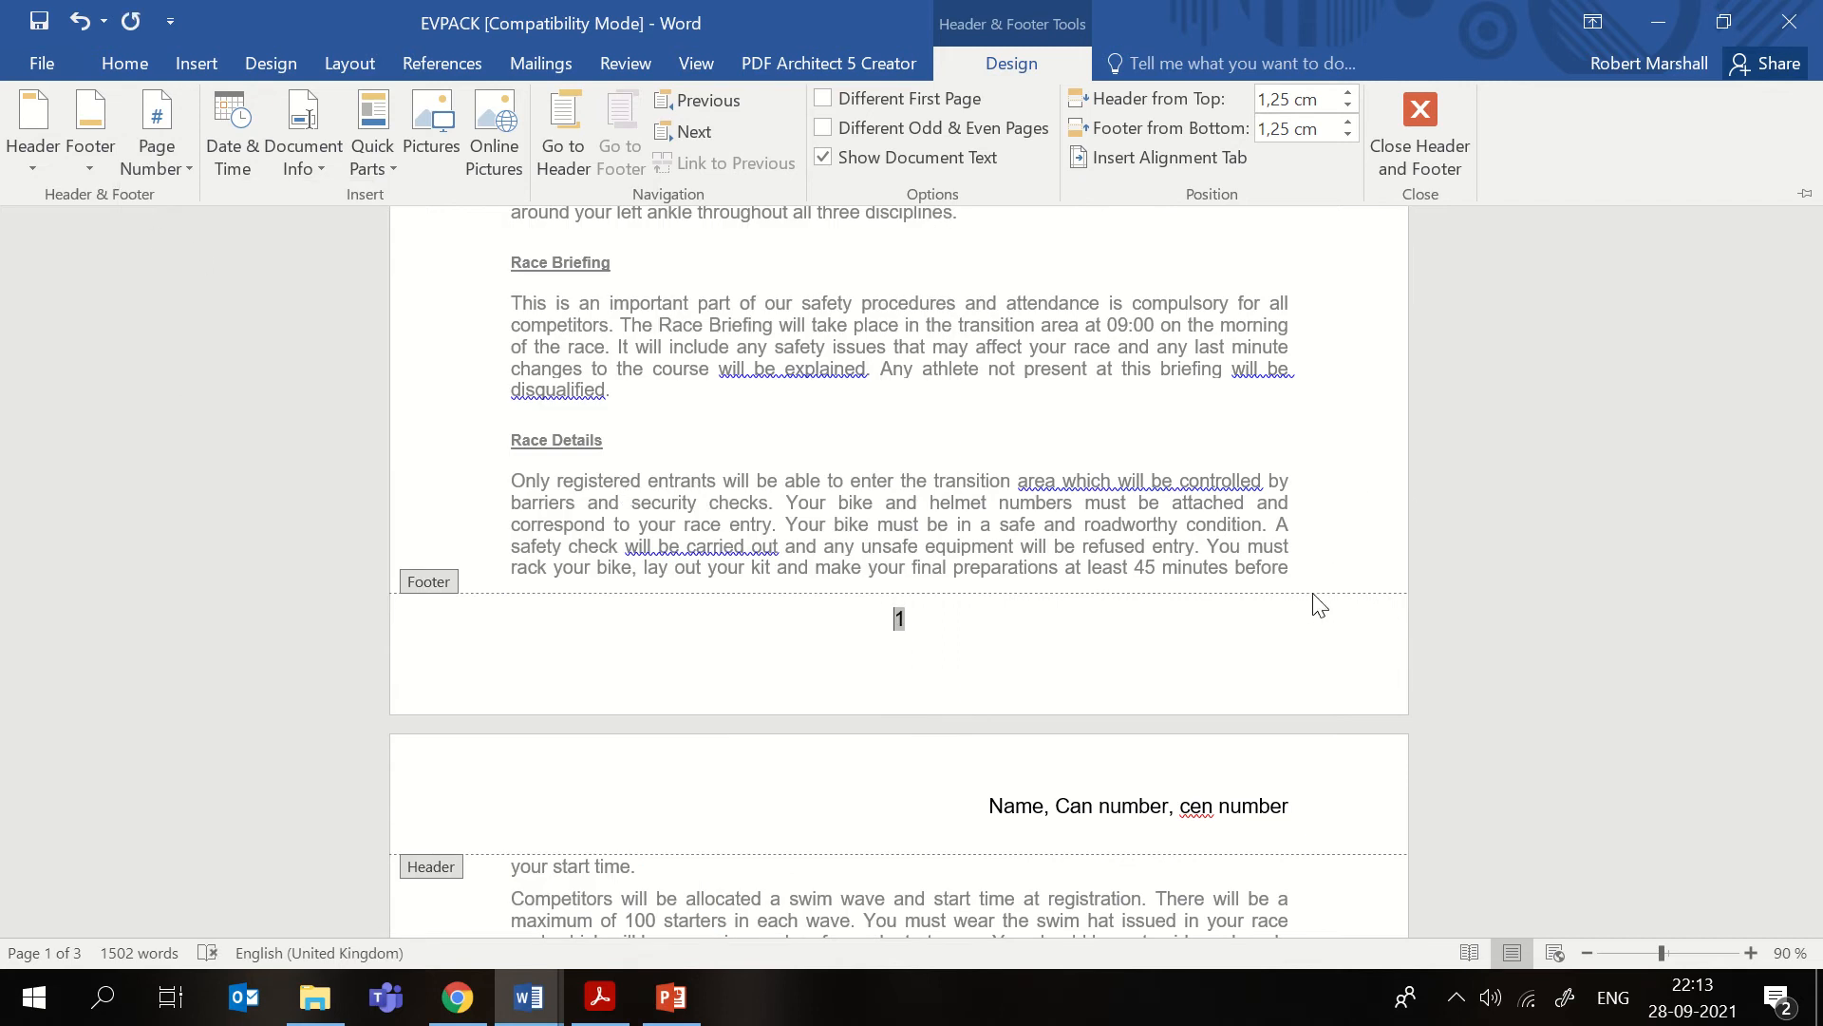
{"action": "key", "text": "ctrl+F1"}
{"action": "double_click", "coordinate": [1251, 435]}
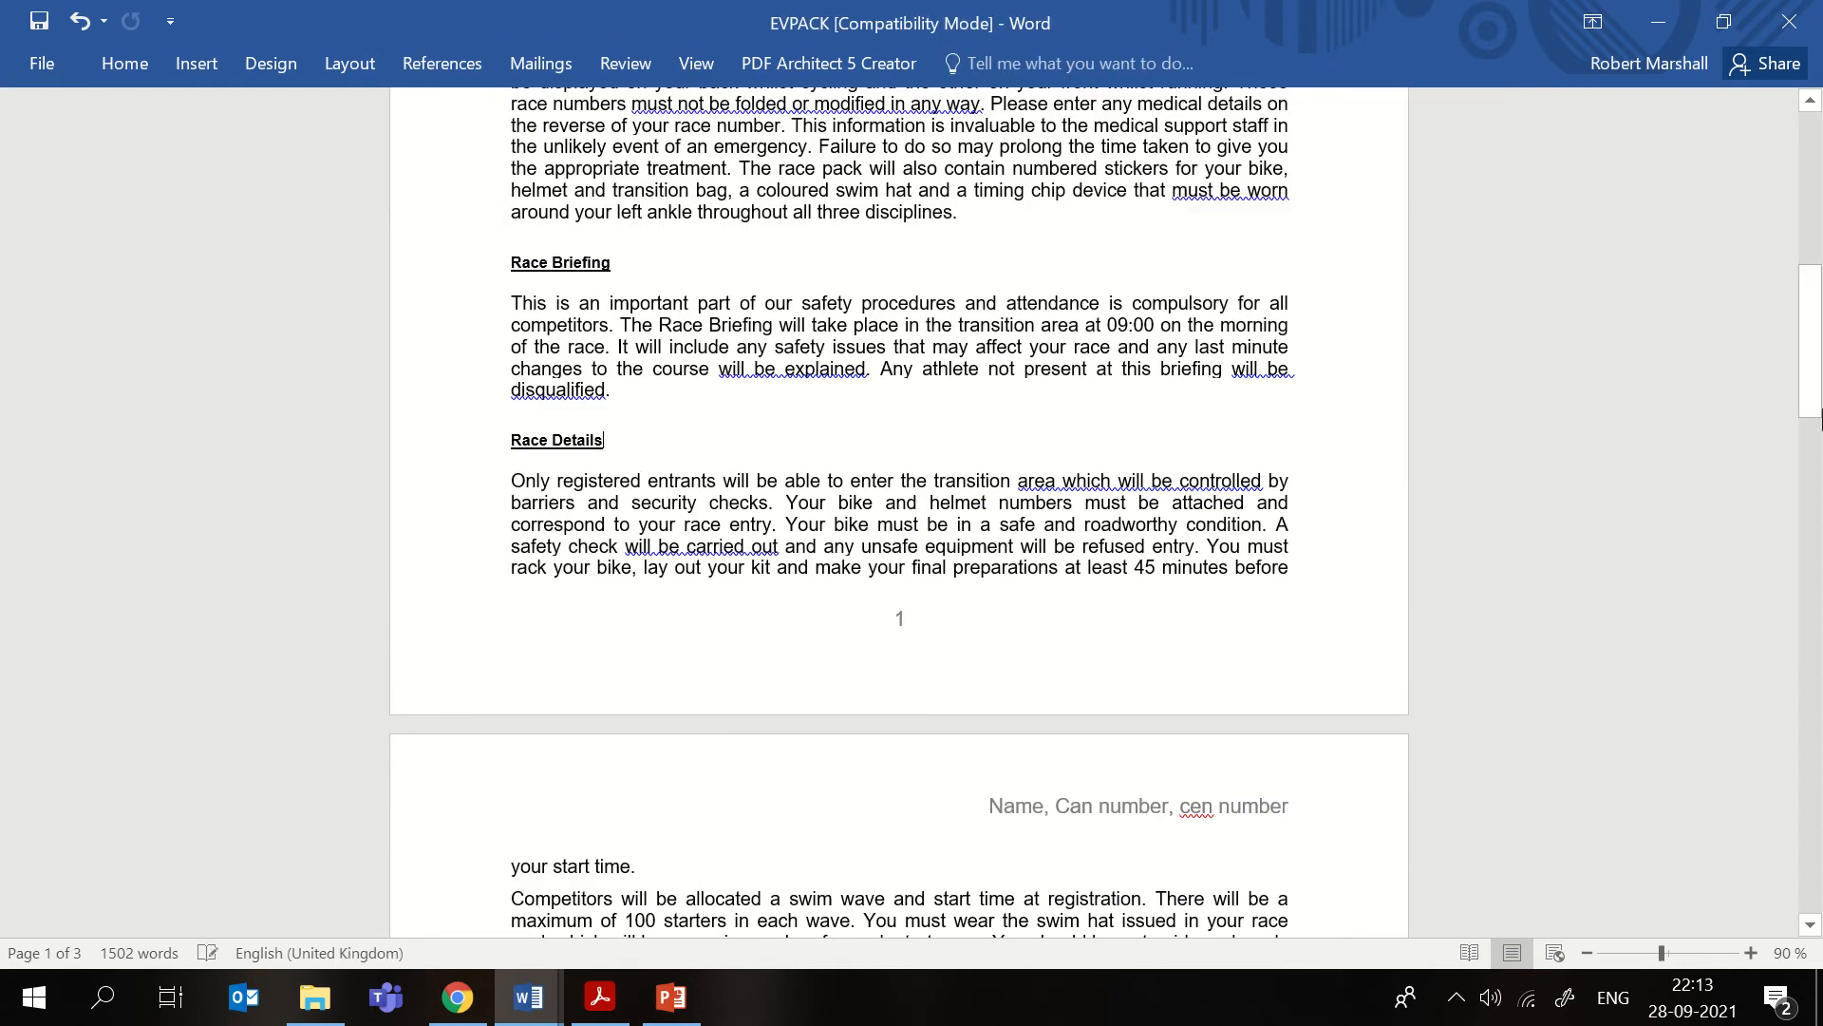
- Check EVPACK's header against the question paper's requirement "the header alignment matches the page margin" and read question 4 in the paper
{"action": "left_click_drag", "start_coordinate": [1818, 418], "coordinate": [1819, 123]}
{"action": "left_click", "coordinate": [601, 997]}
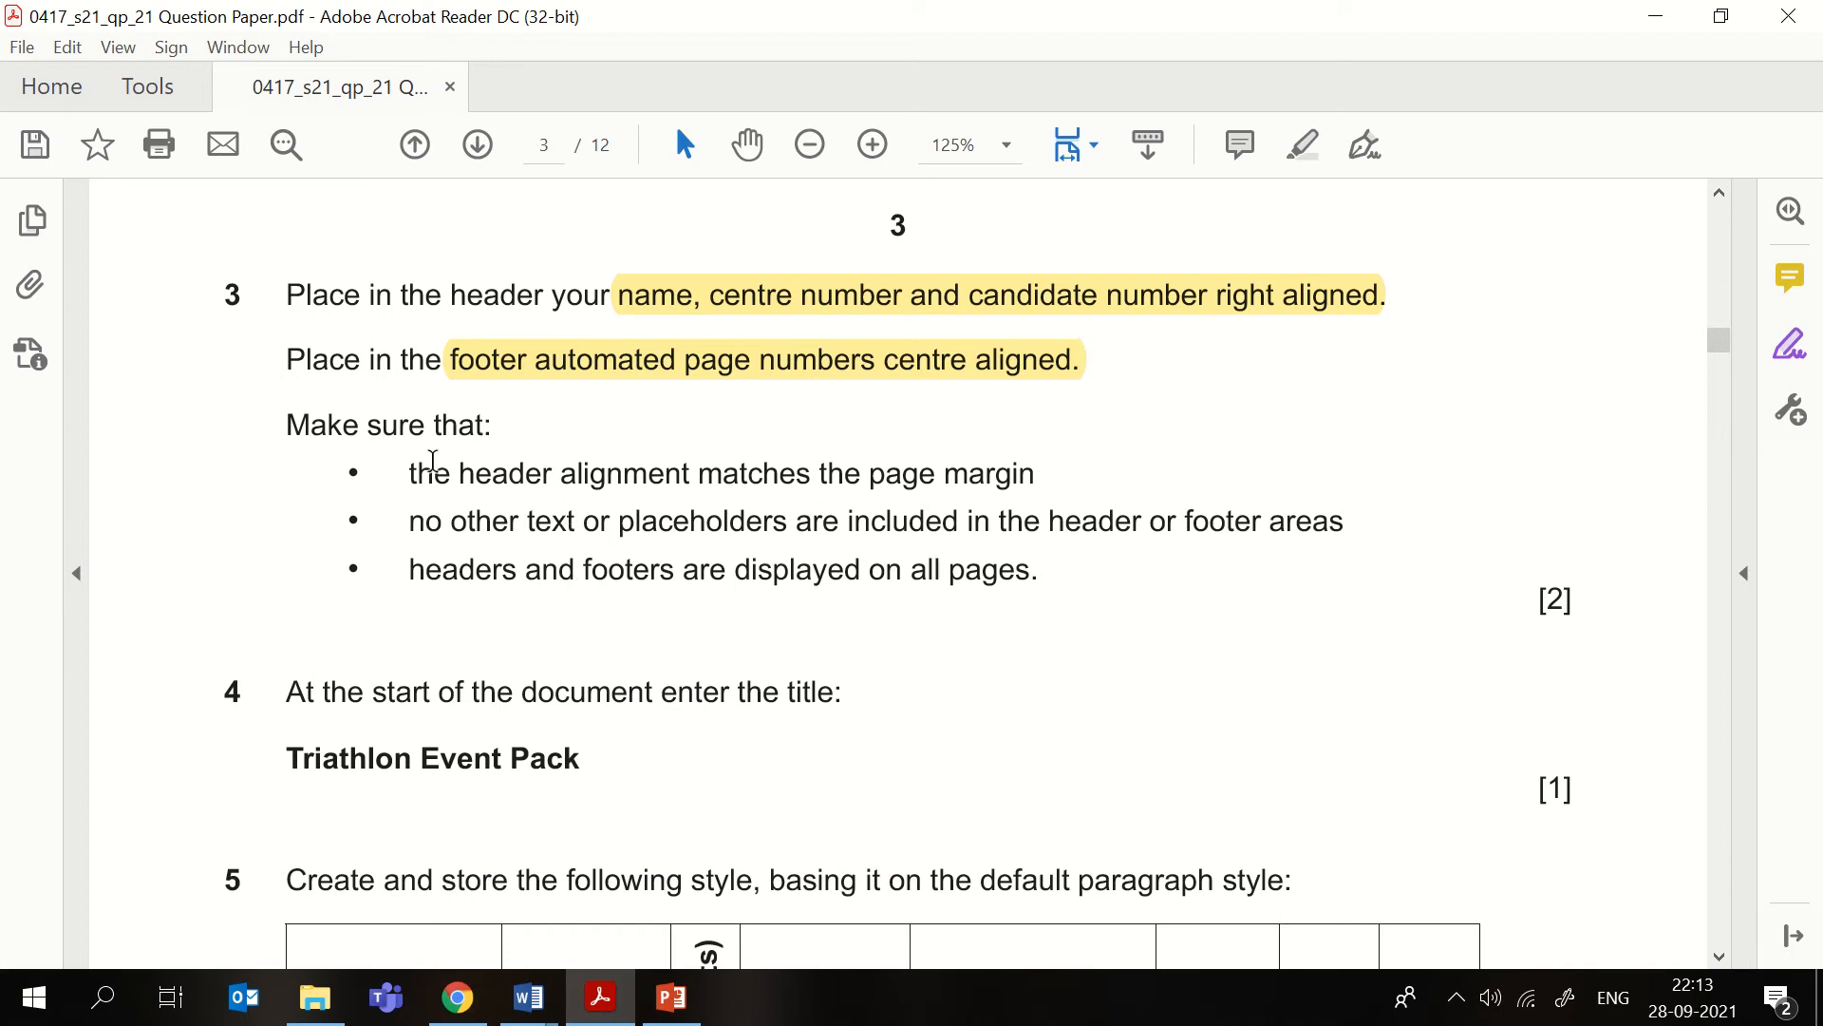
{"action": "left_click_drag", "start_coordinate": [411, 472], "coordinate": [1017, 479]}
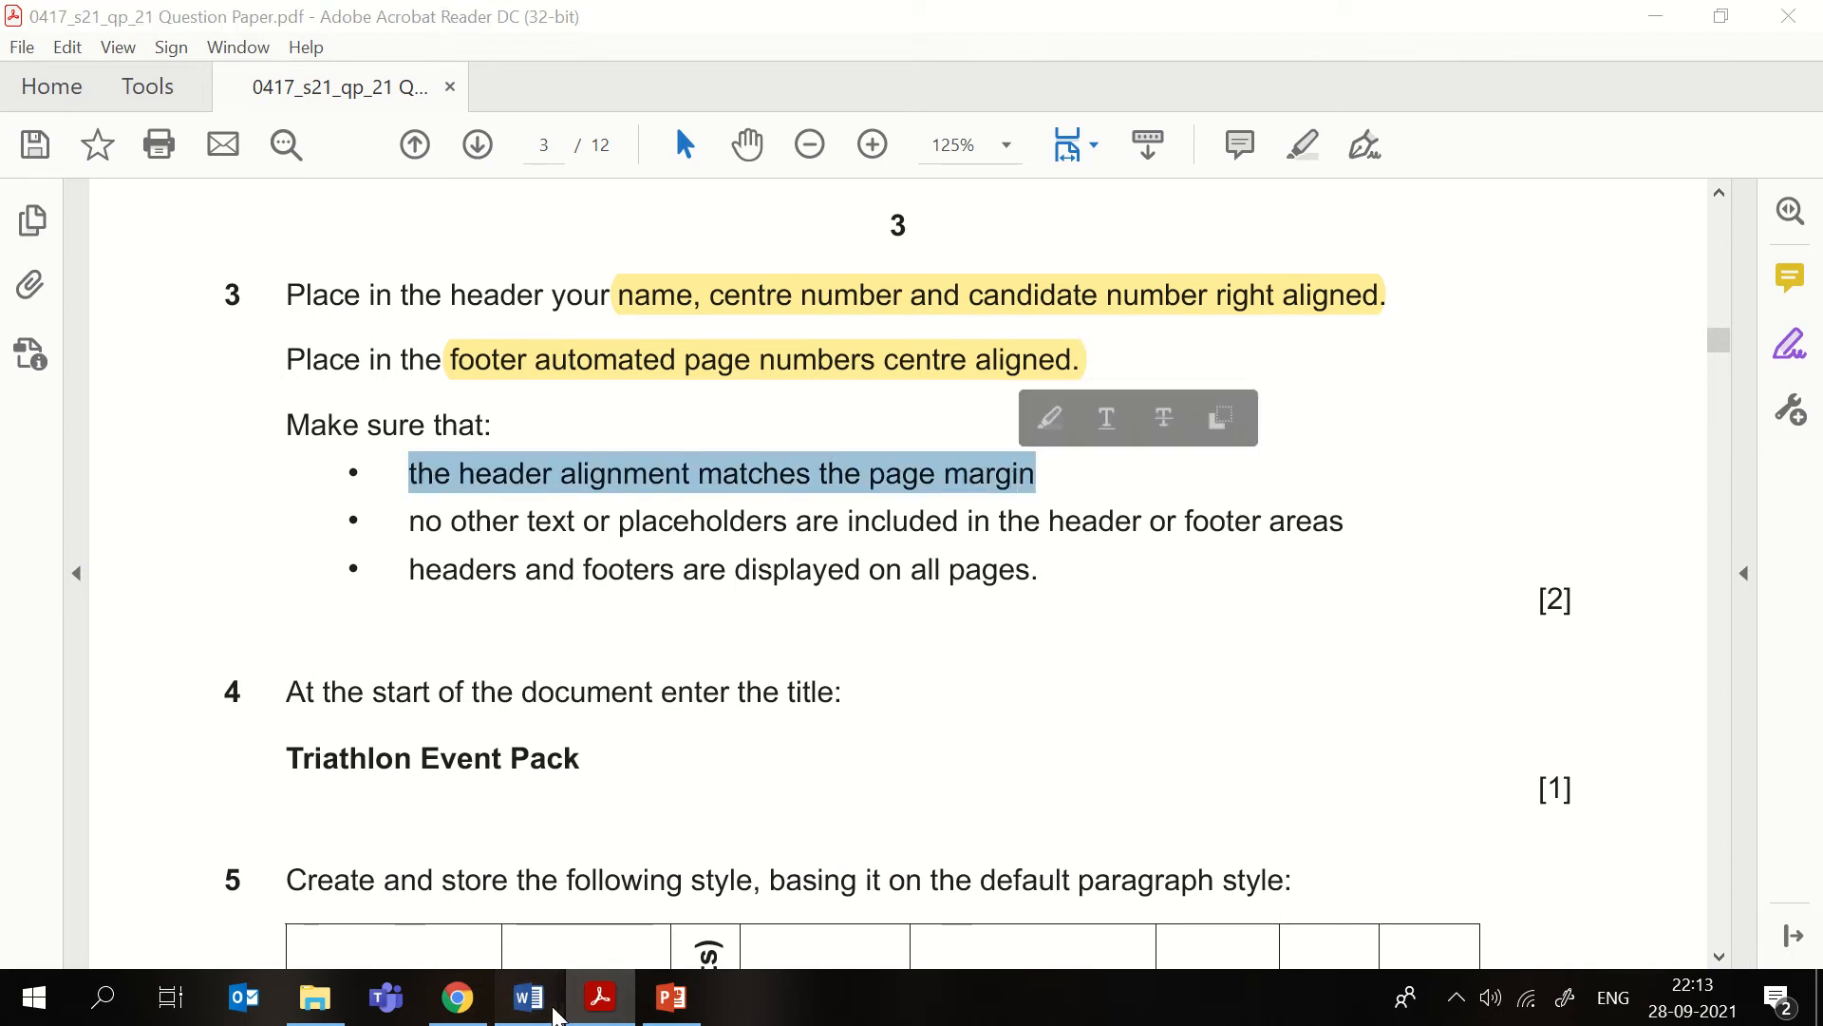
{"action": "mouse_move", "coordinate": [529, 997]}
{"action": "left_click", "coordinate": [704, 907]}
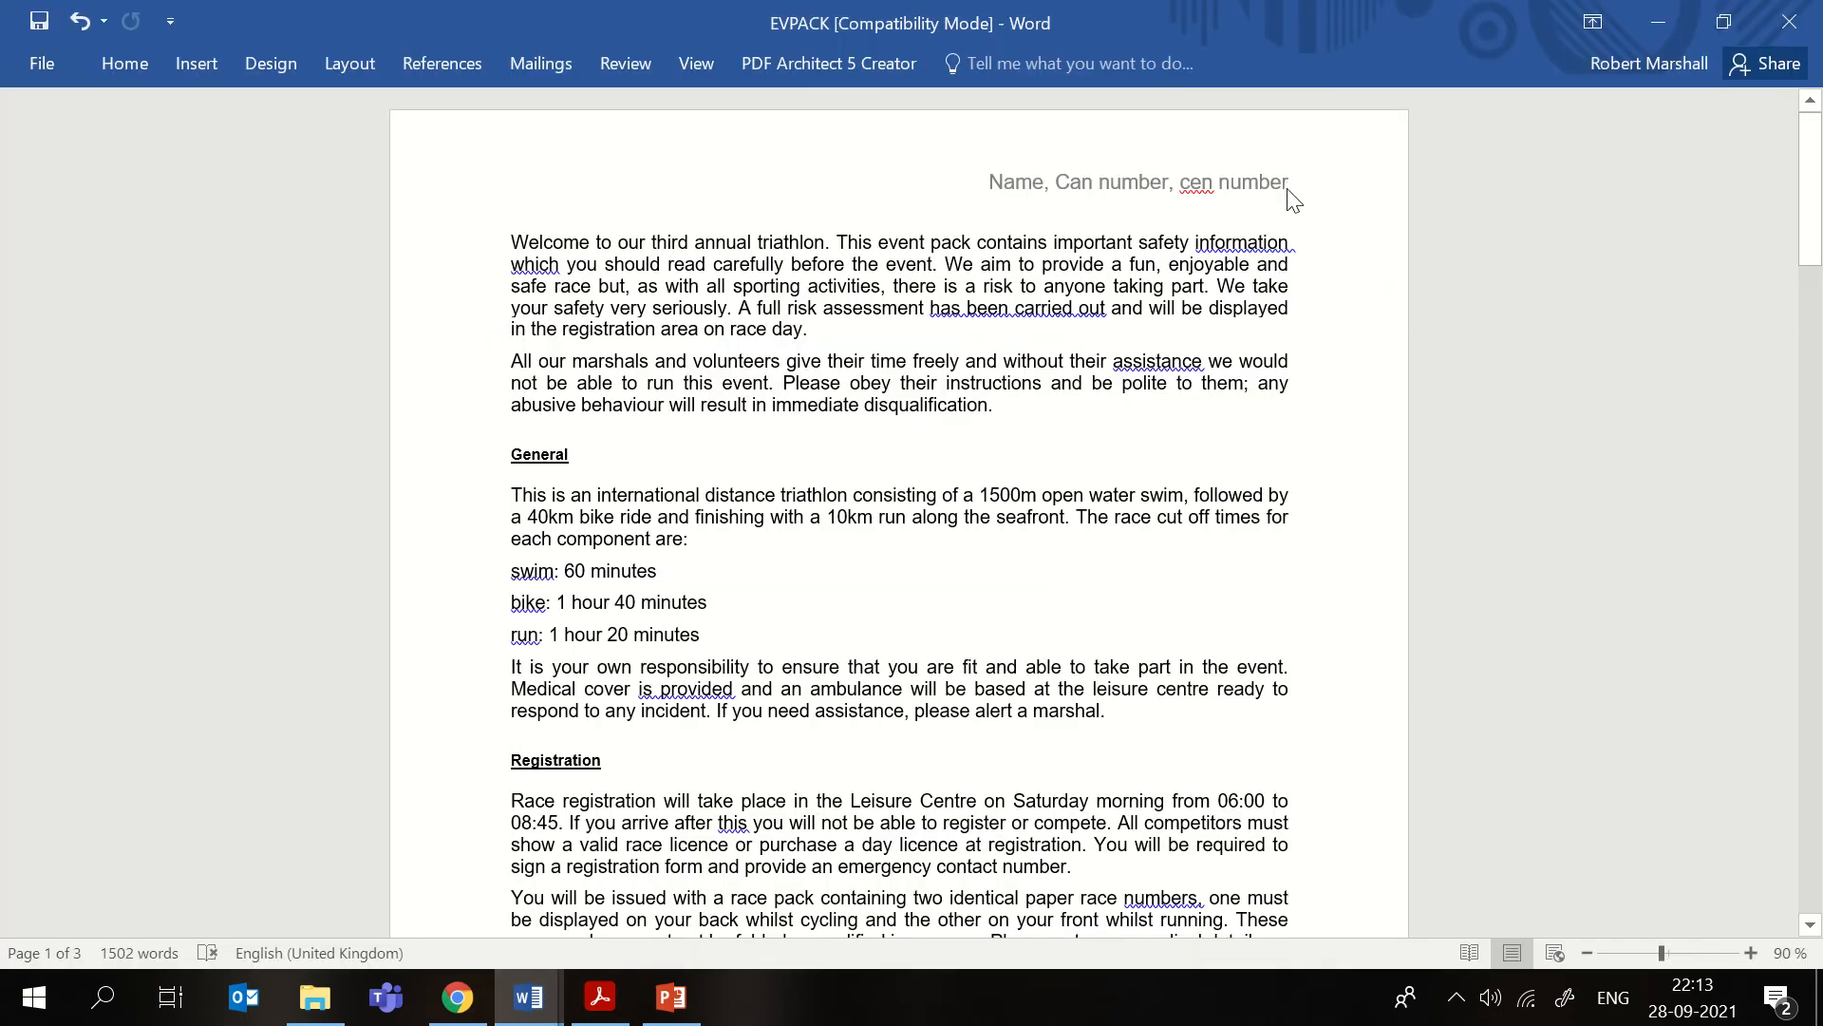
{"action": "left_click", "coordinate": [600, 997]}
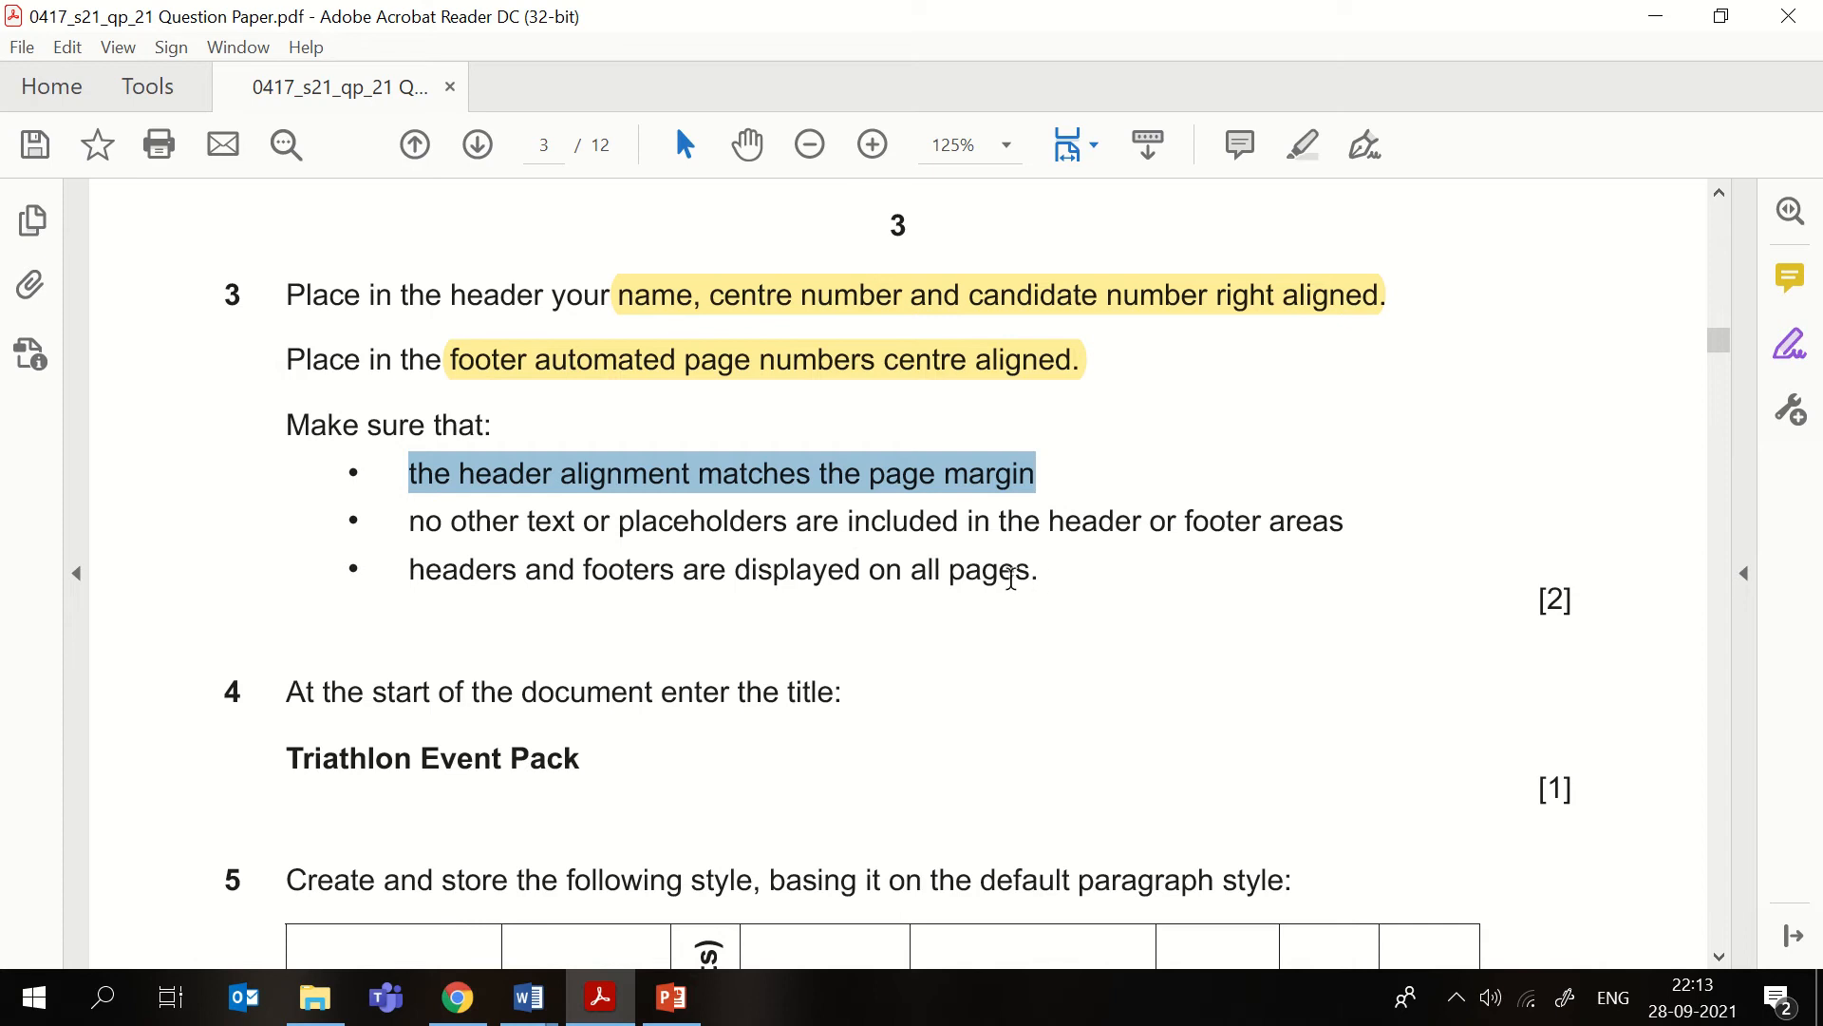
{"action": "scroll", "coordinate": [817, 608], "scroll_direction": "down", "scroll_amount": 5}
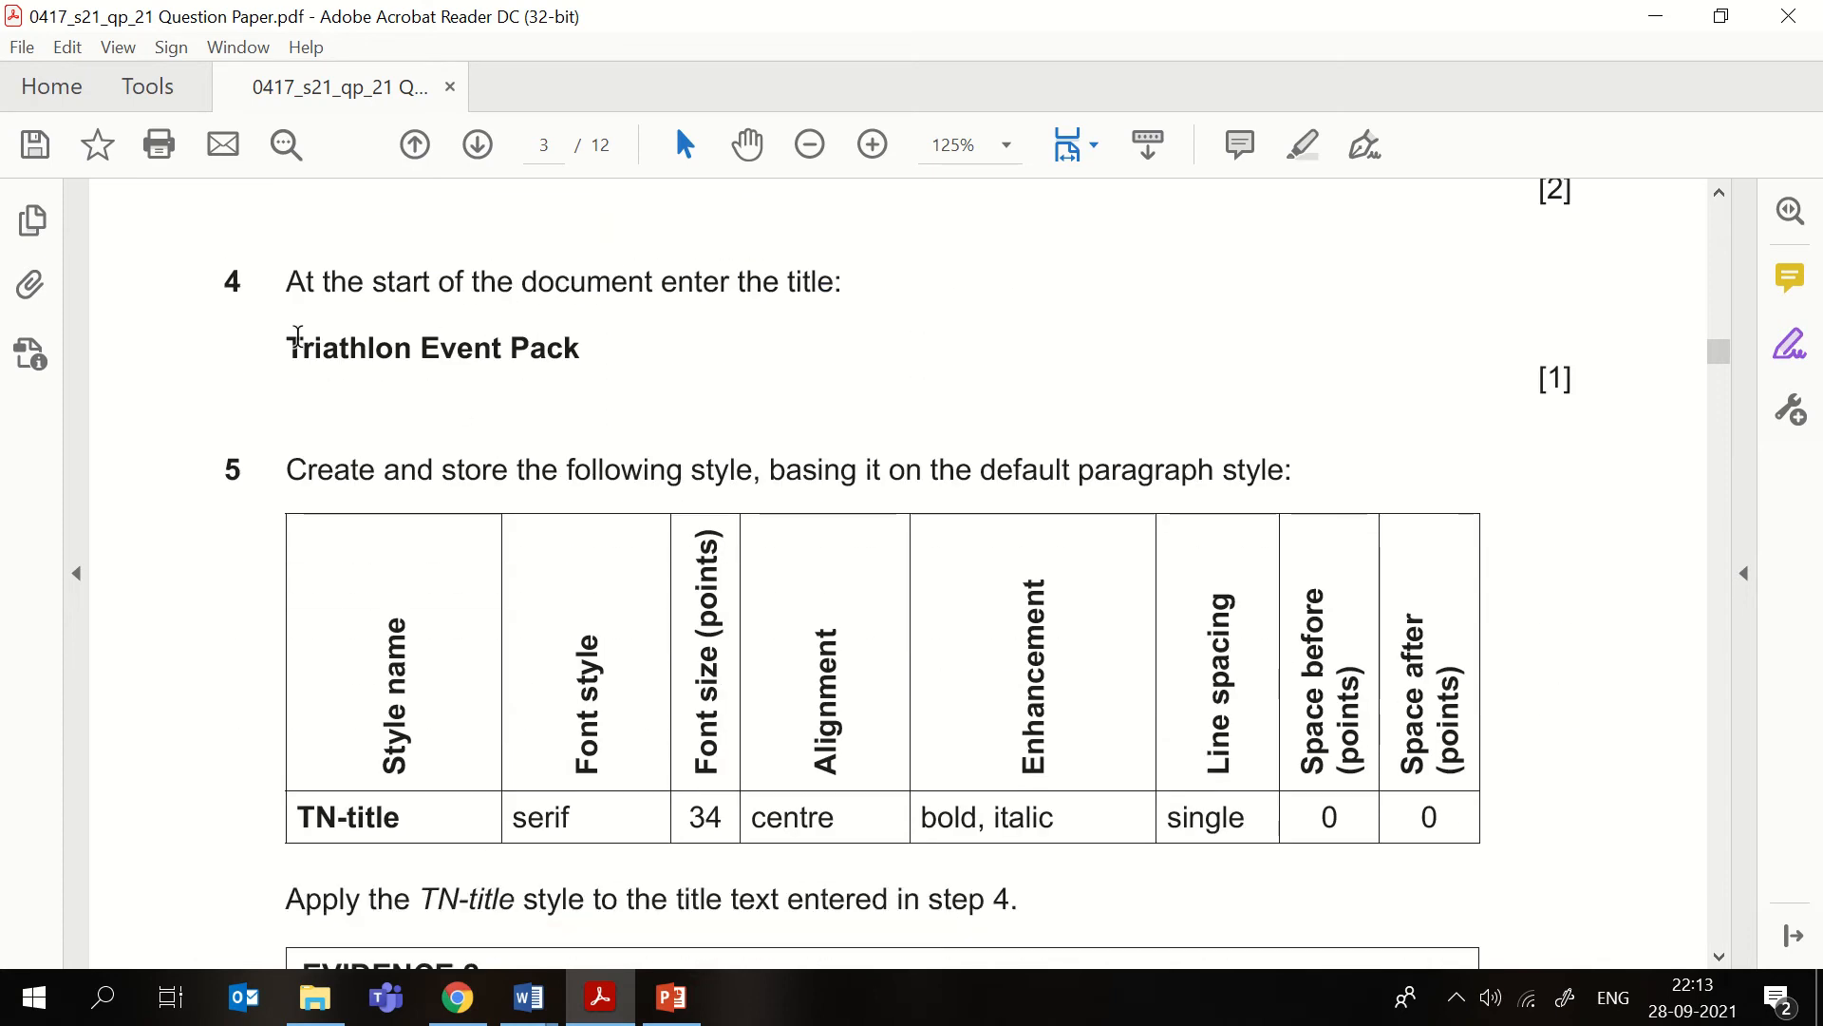
{"action": "left_click_drag", "start_coordinate": [287, 343], "coordinate": [324, 346]}
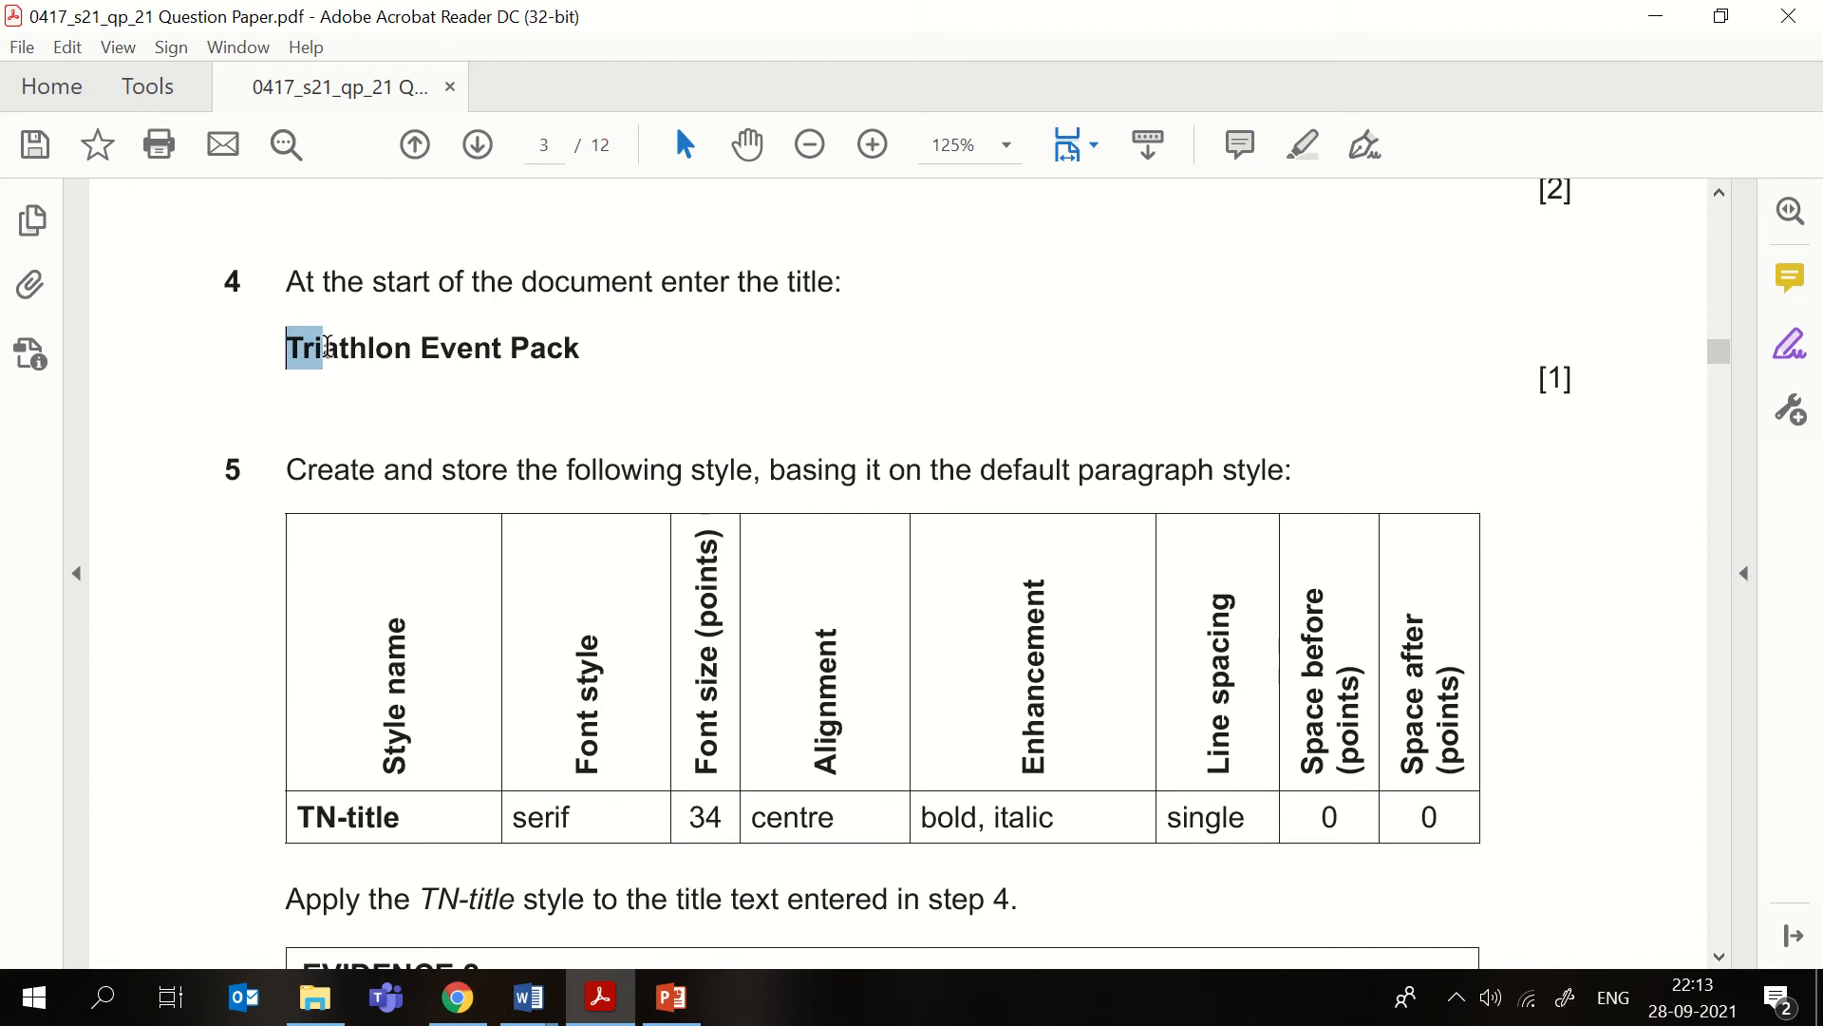
{"action": "left_click", "coordinate": [324, 348]}
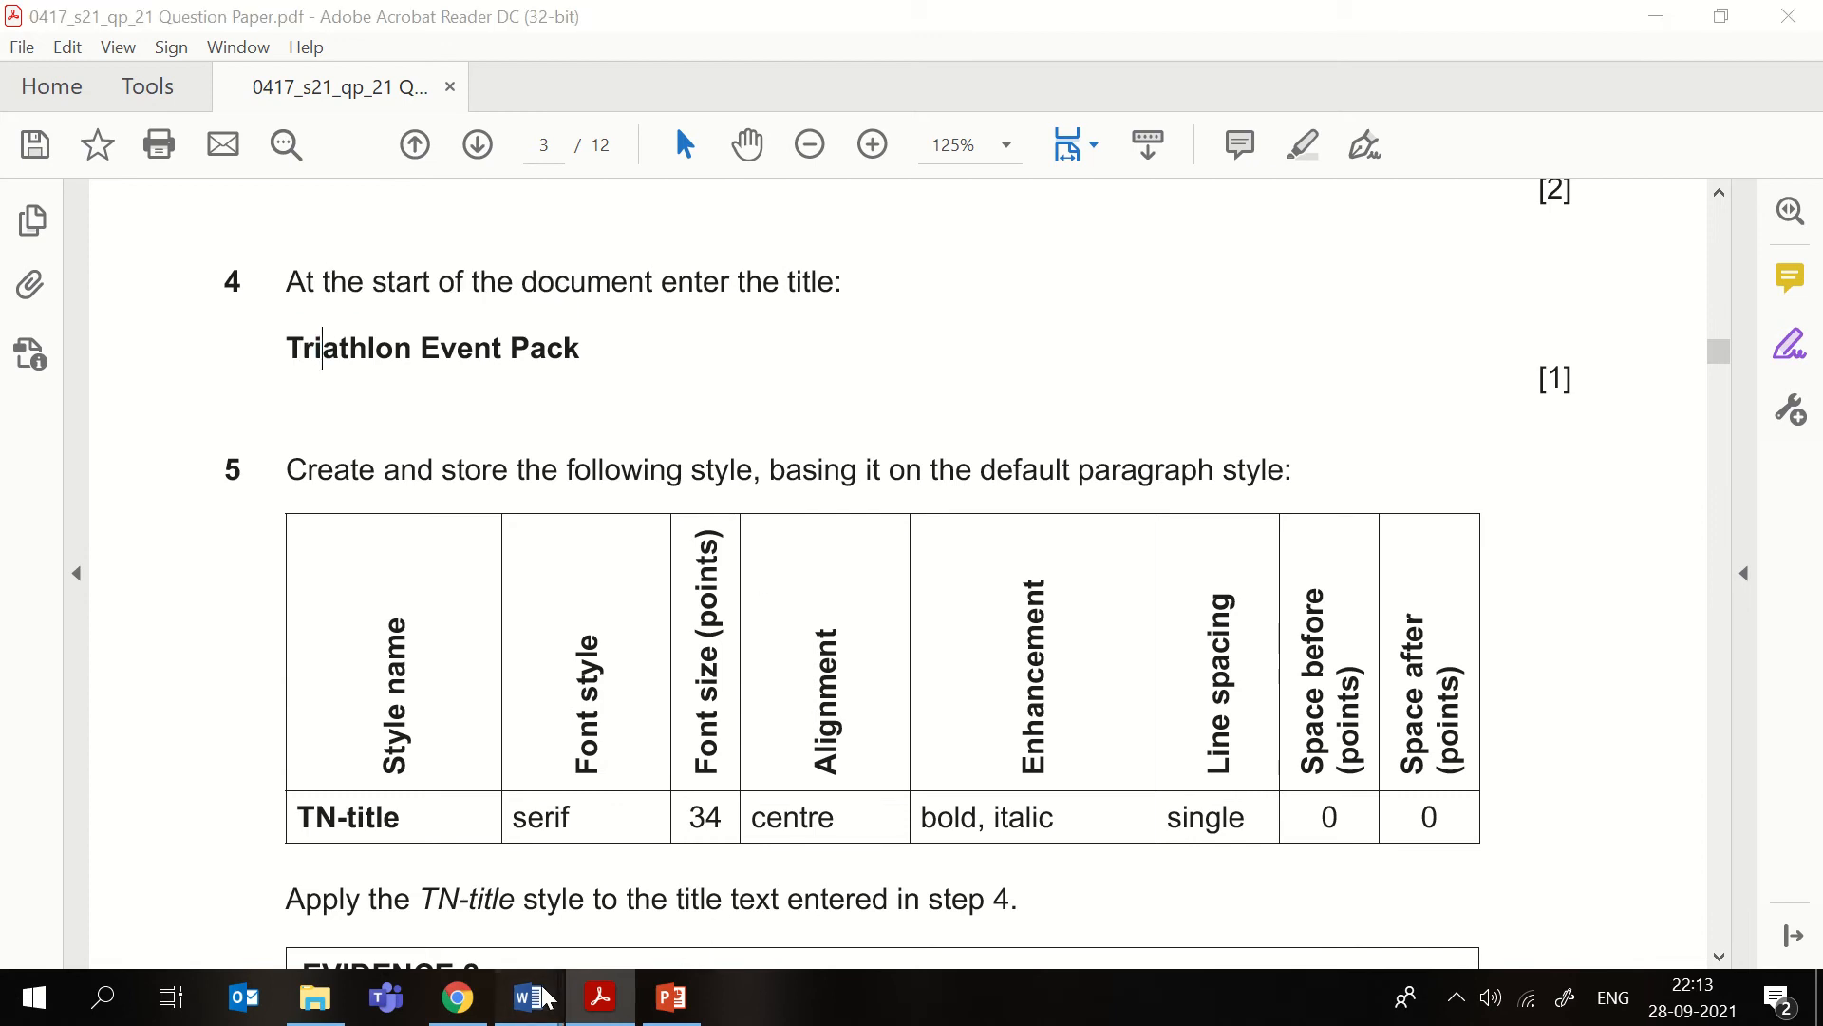
- Switch to EVPACK and add the title "Triathlon Event Pack" as its own paragraph above the welcome text, correcting its spelling
{"action": "mouse_move", "coordinate": [529, 998]}
{"action": "left_click", "coordinate": [728, 874]}
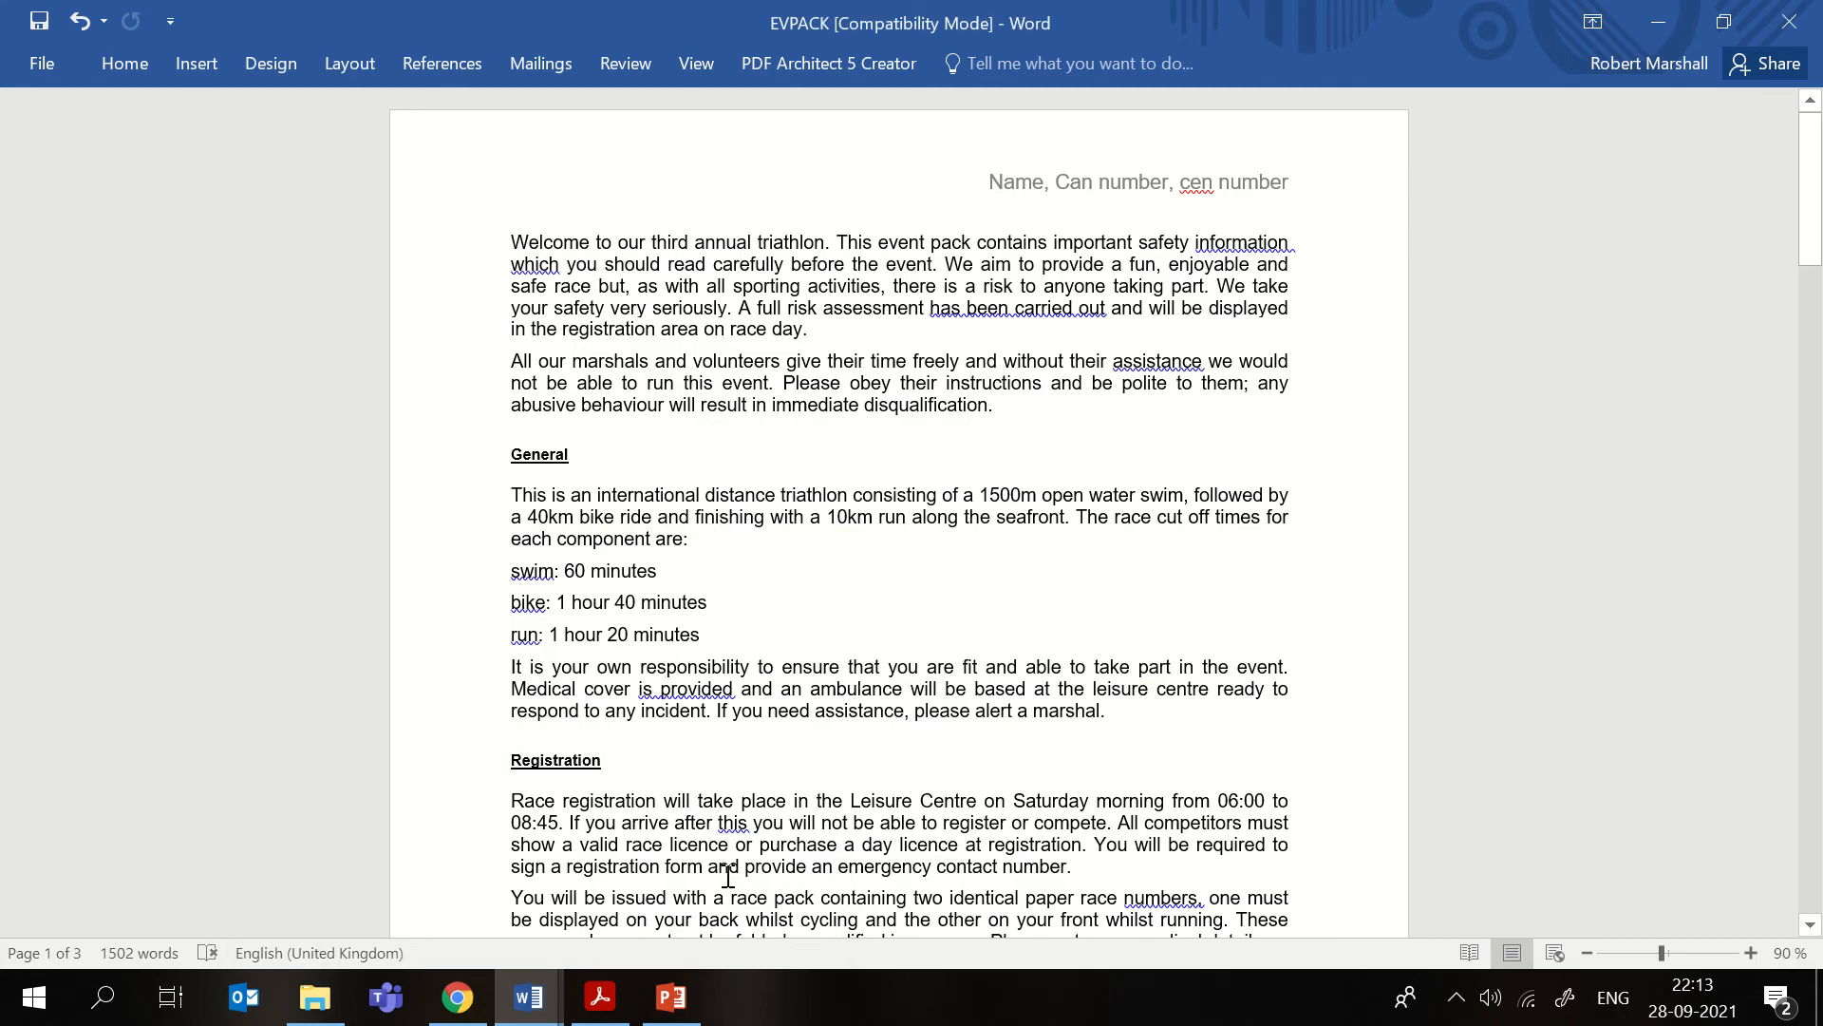
{"action": "left_click", "coordinate": [513, 244]}
{"action": "key", "text": "Return"}
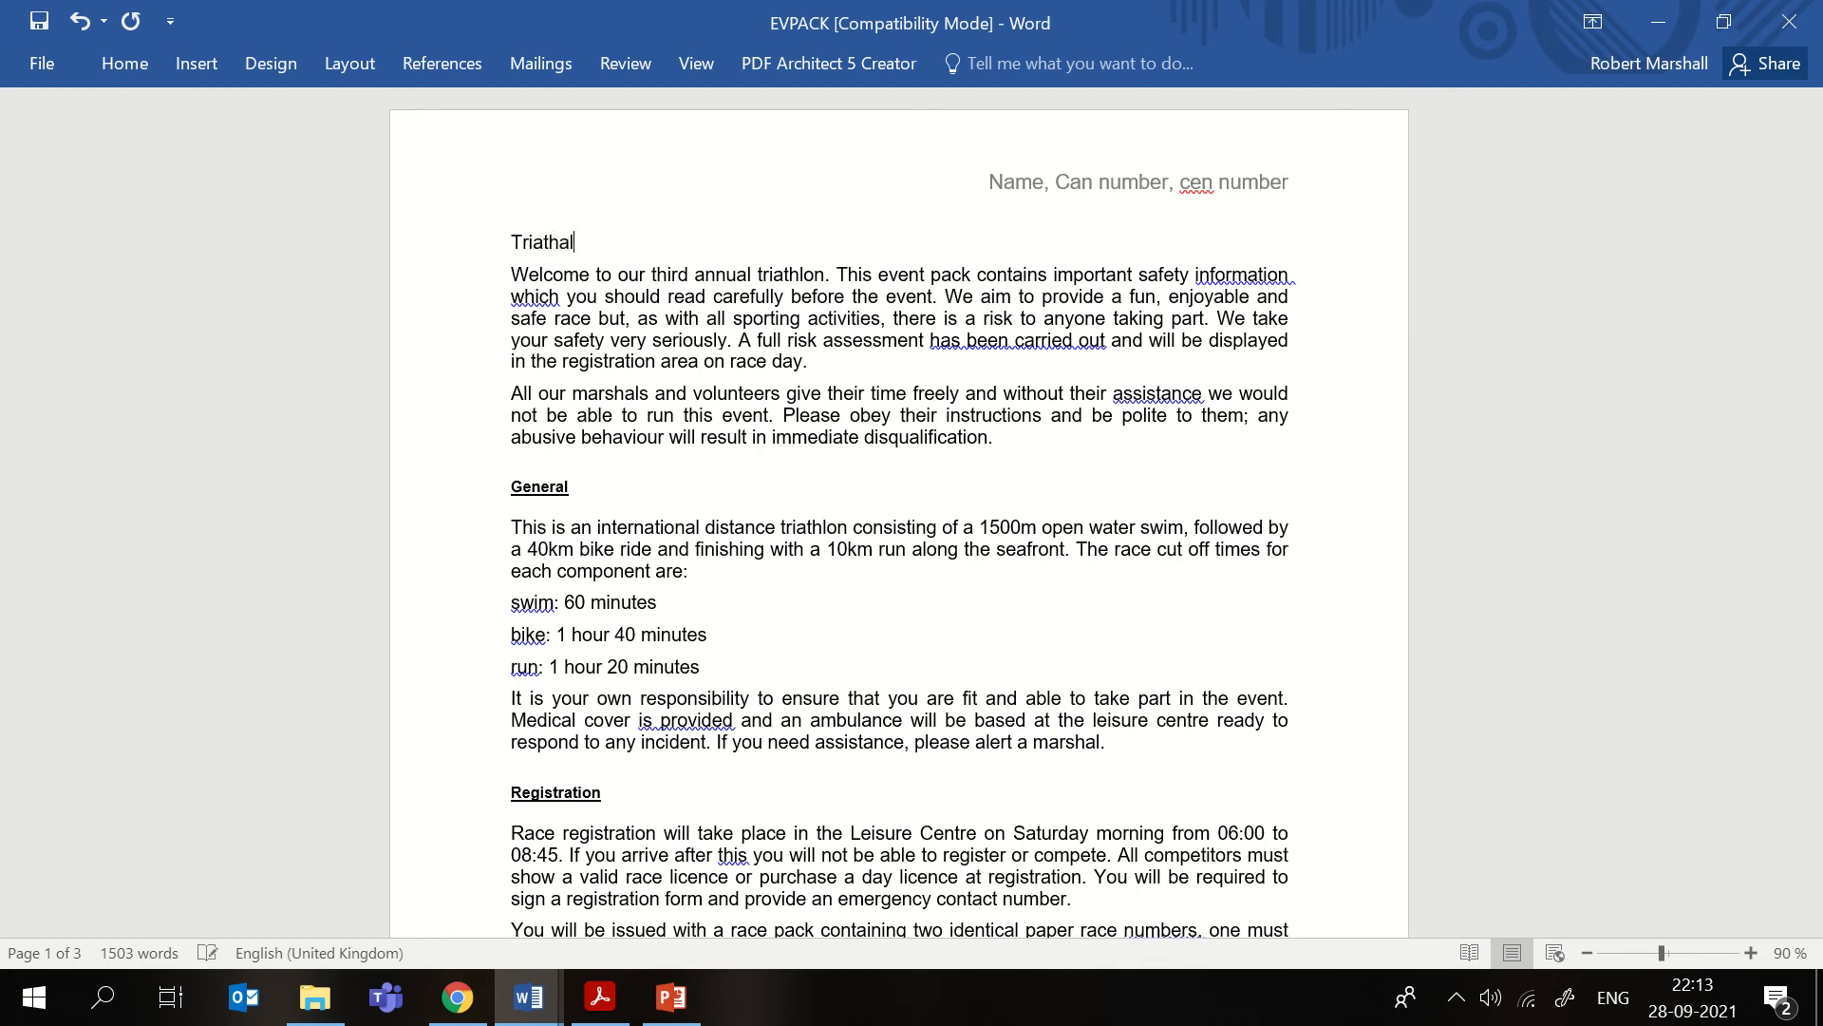
{"action": "type", "text": "Triathalon Event Pack"}
{"action": "left_click", "coordinate": [542, 276]}
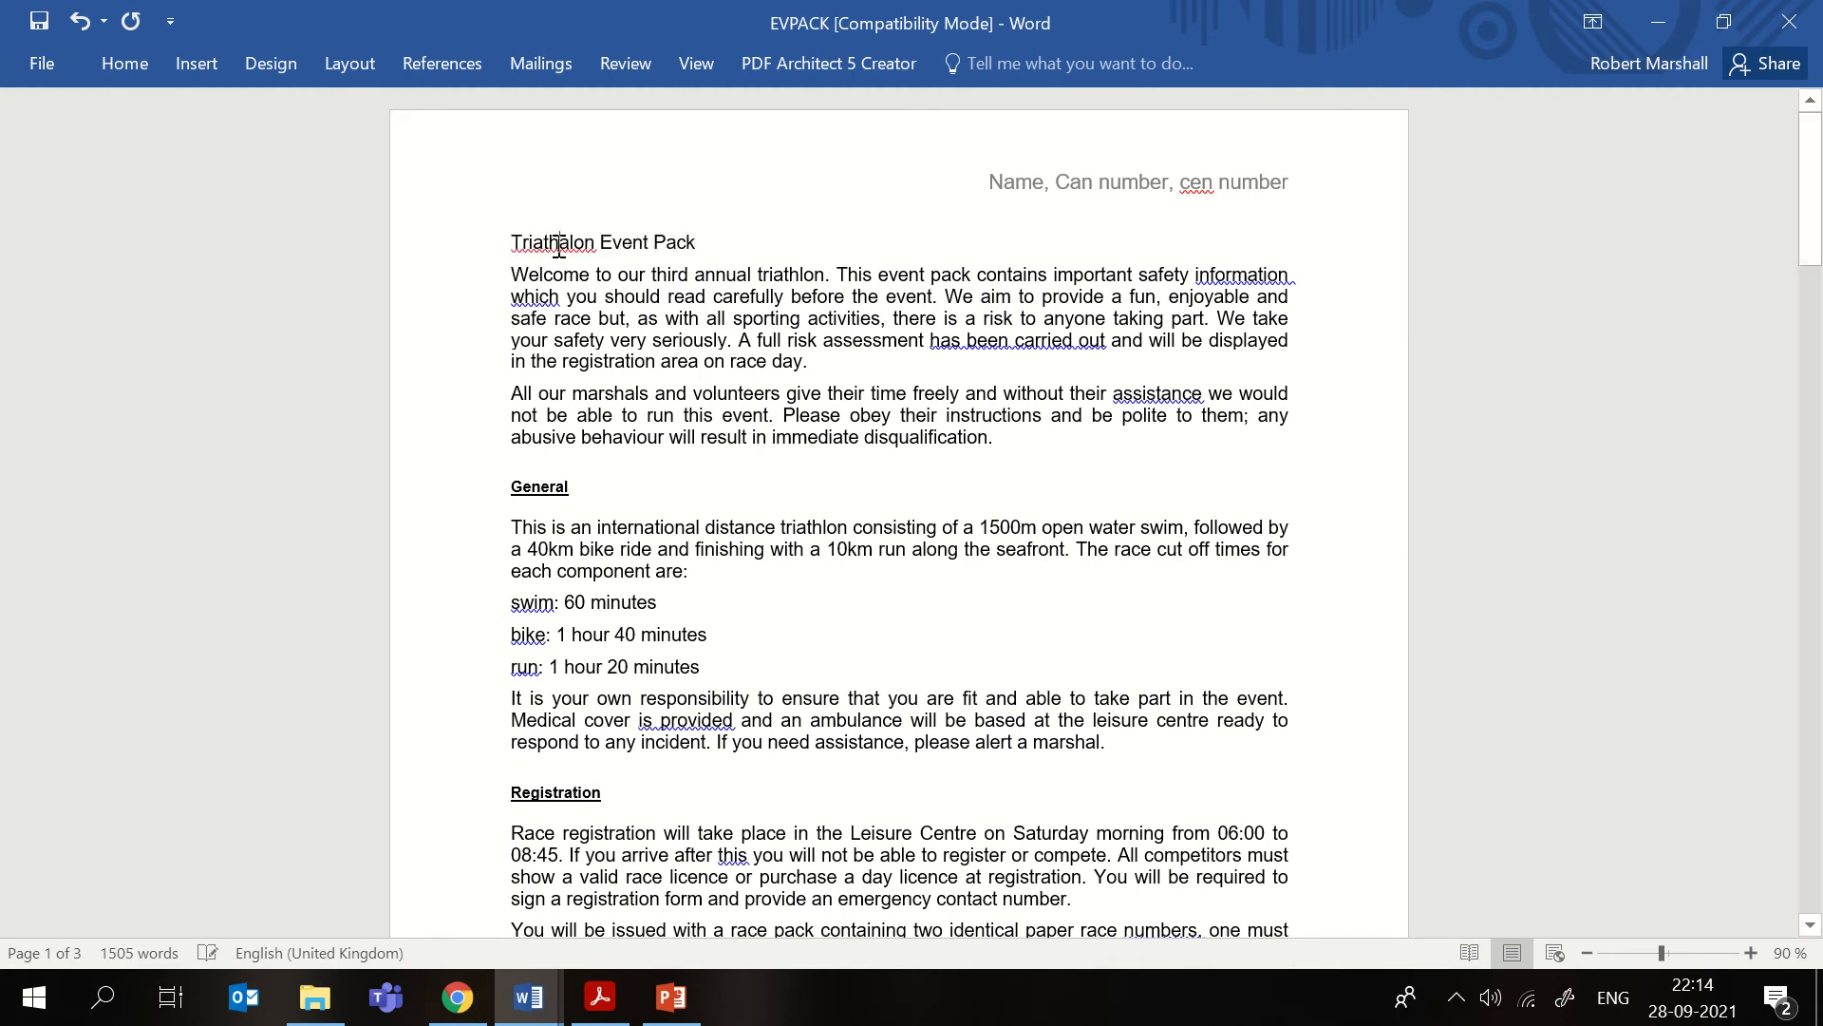
{"action": "right_click", "coordinate": [559, 245]}
{"action": "left_click", "coordinate": [658, 273]}
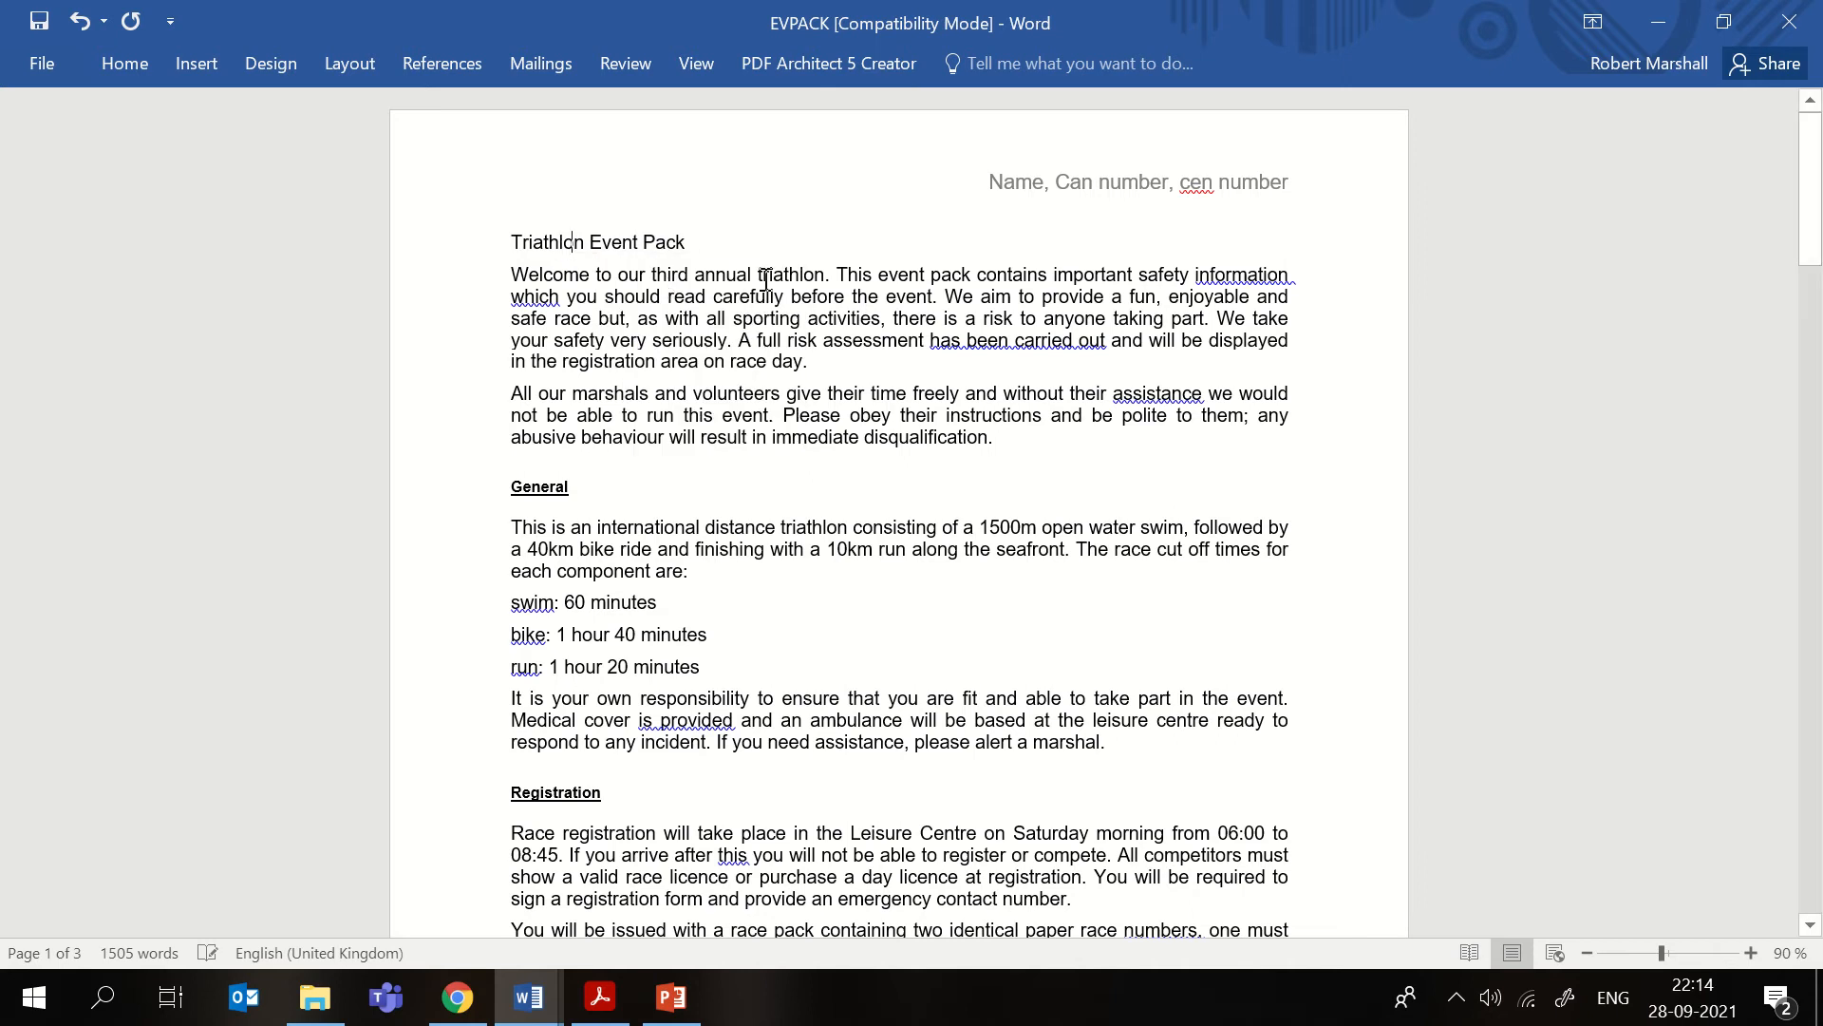
{"action": "left_click", "coordinate": [667, 294]}
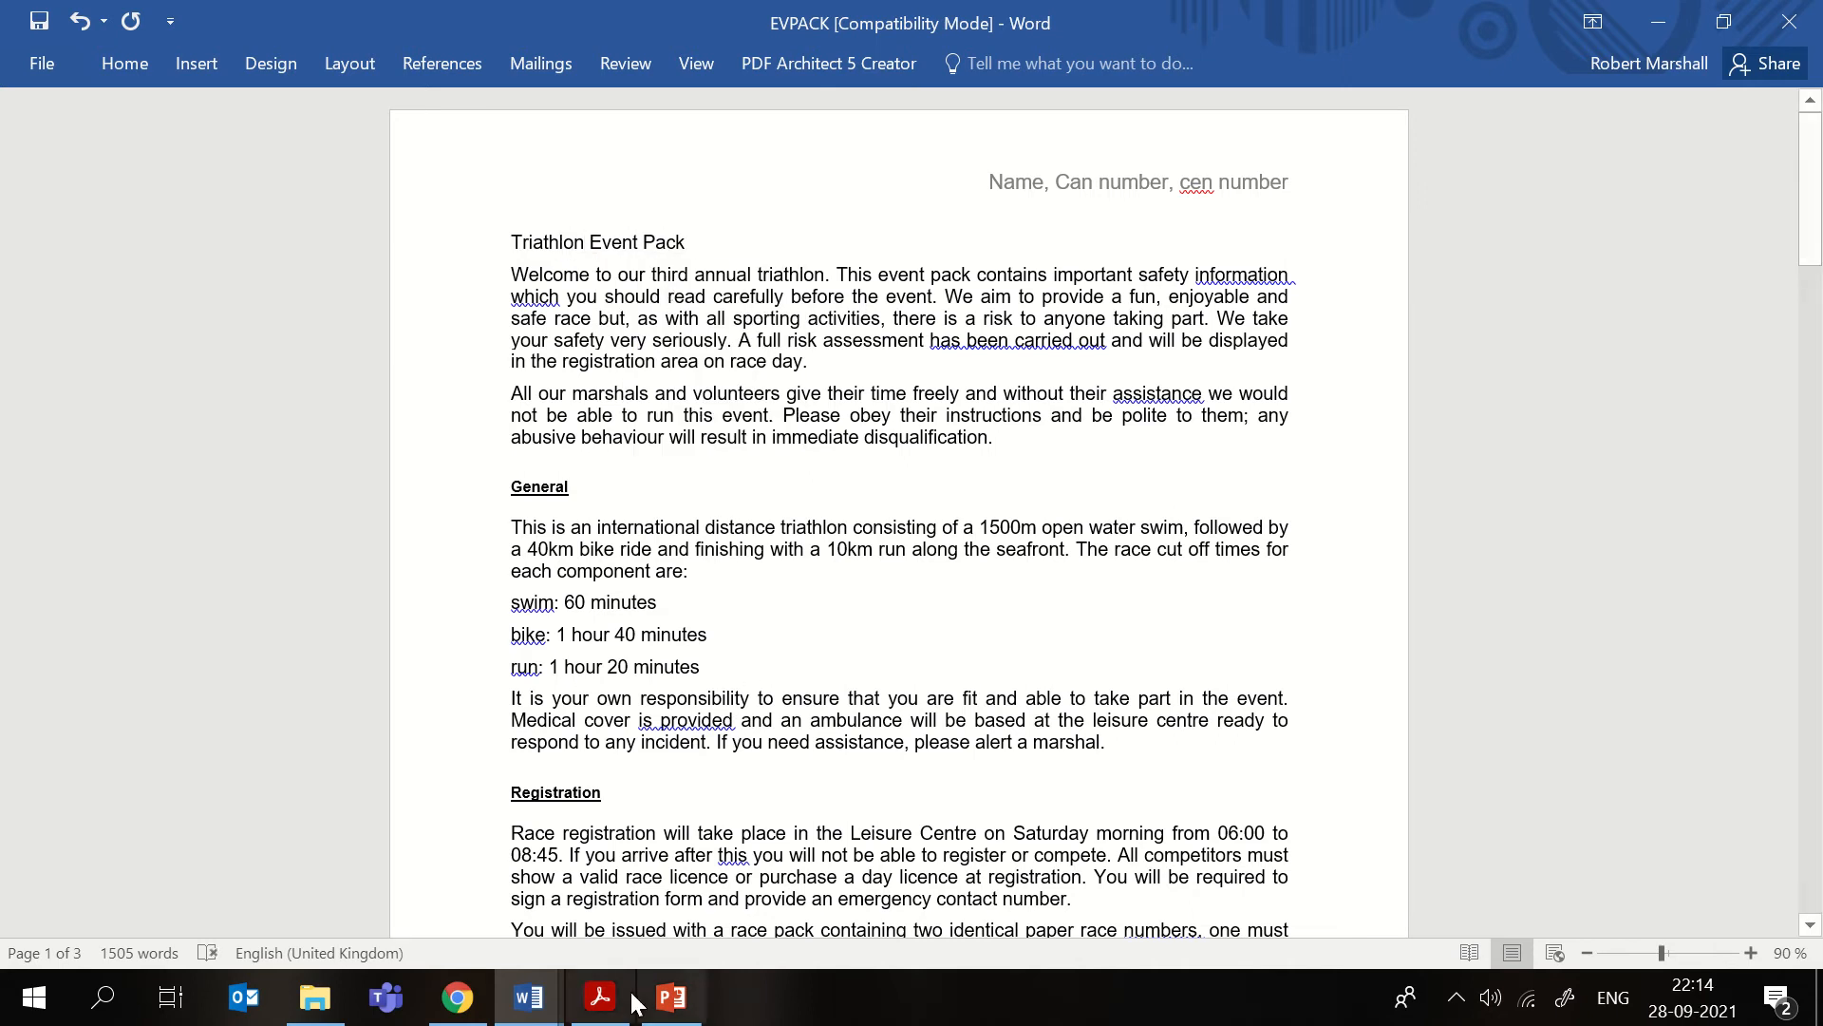
- Switch to the question paper in Acrobat Reader and highlight "Triathlon Event Pack" in question 4
{"action": "left_click", "coordinate": [599, 997]}
{"action": "left_click_drag", "start_coordinate": [285, 342], "coordinate": [580, 352]}
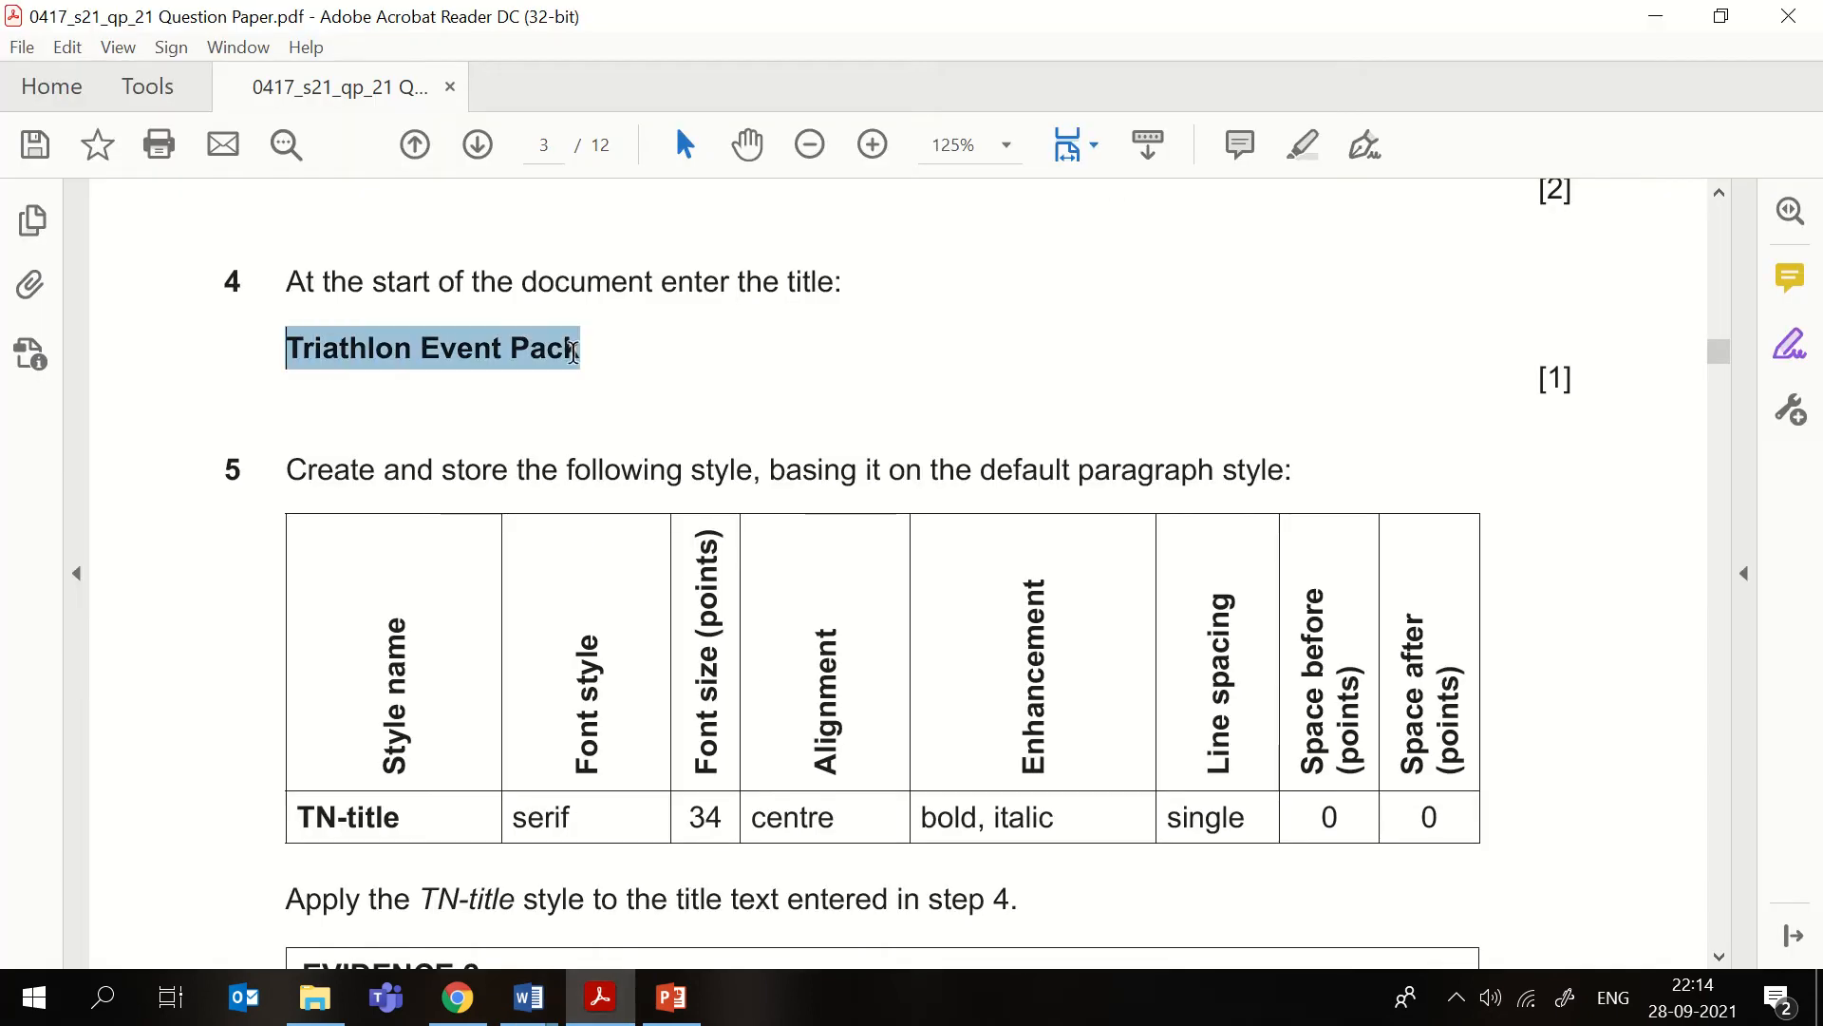
{"action": "left_click", "coordinate": [611, 294]}
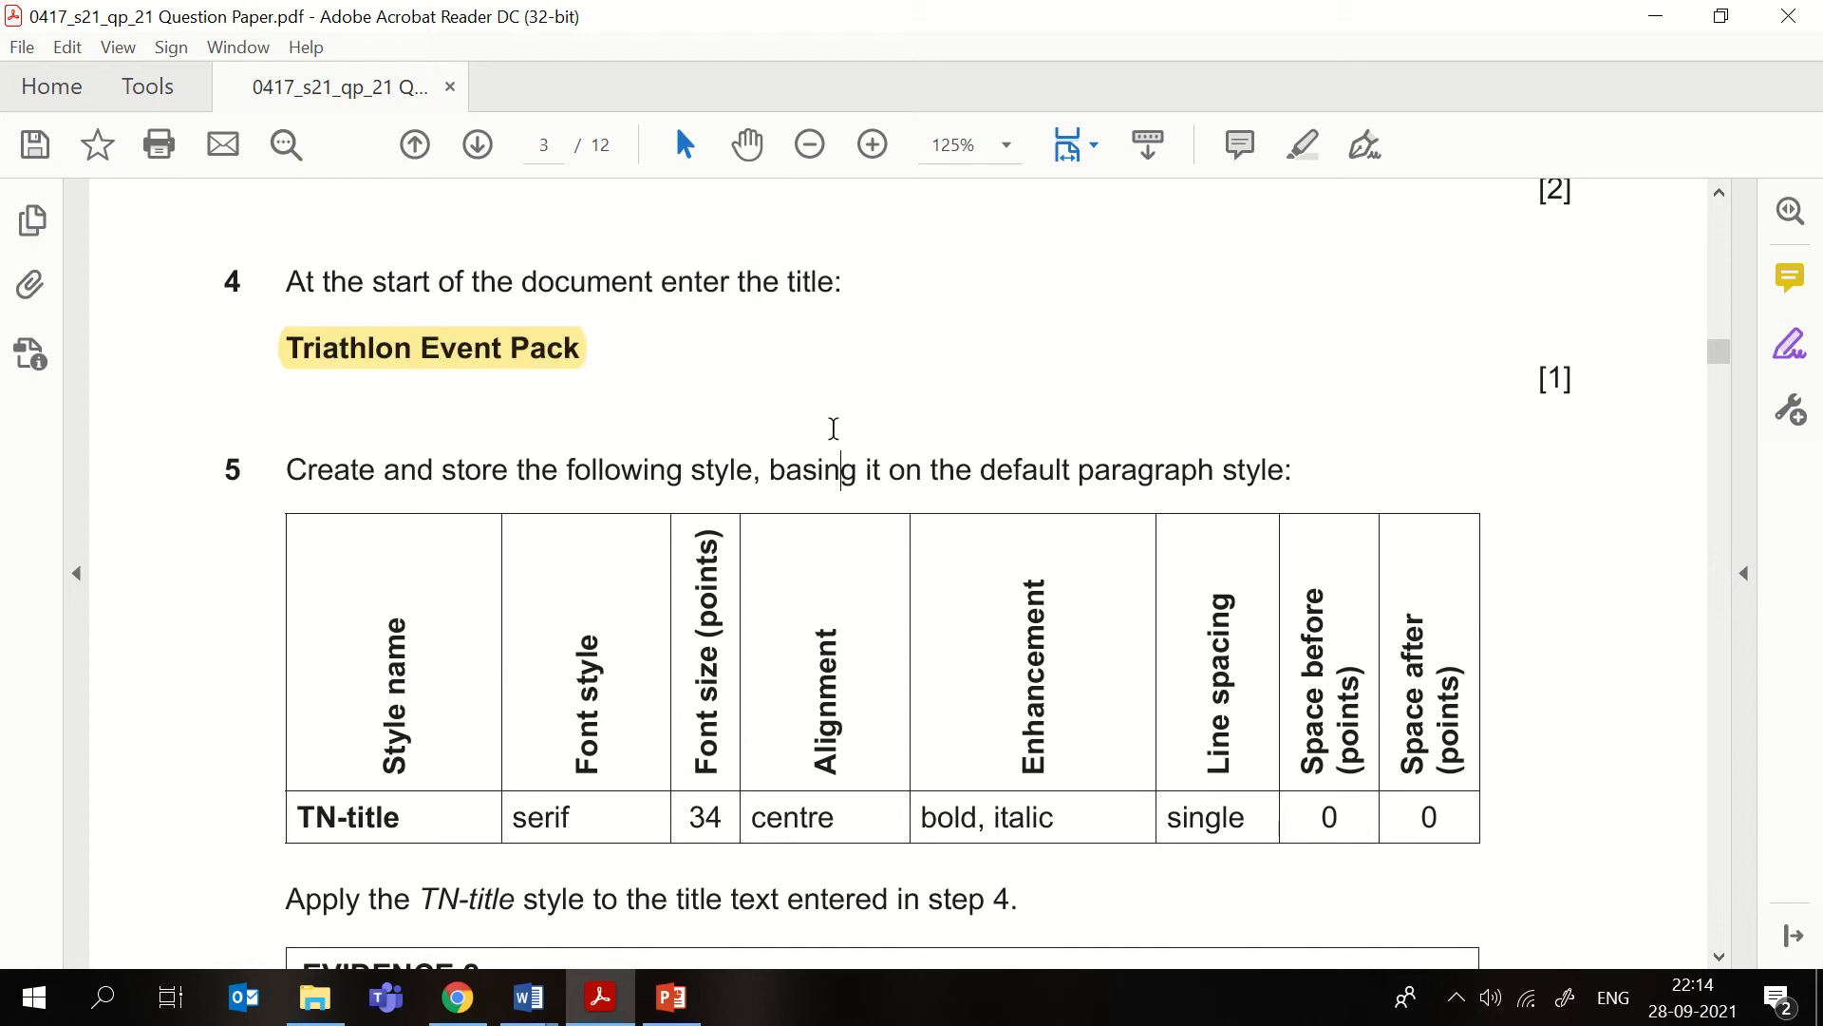
- Read question 5's TN-title style settings and the Evidence 2 instructions in the question paper
{"action": "scroll", "coordinate": [816, 432], "scroll_direction": "down", "scroll_amount": 3}
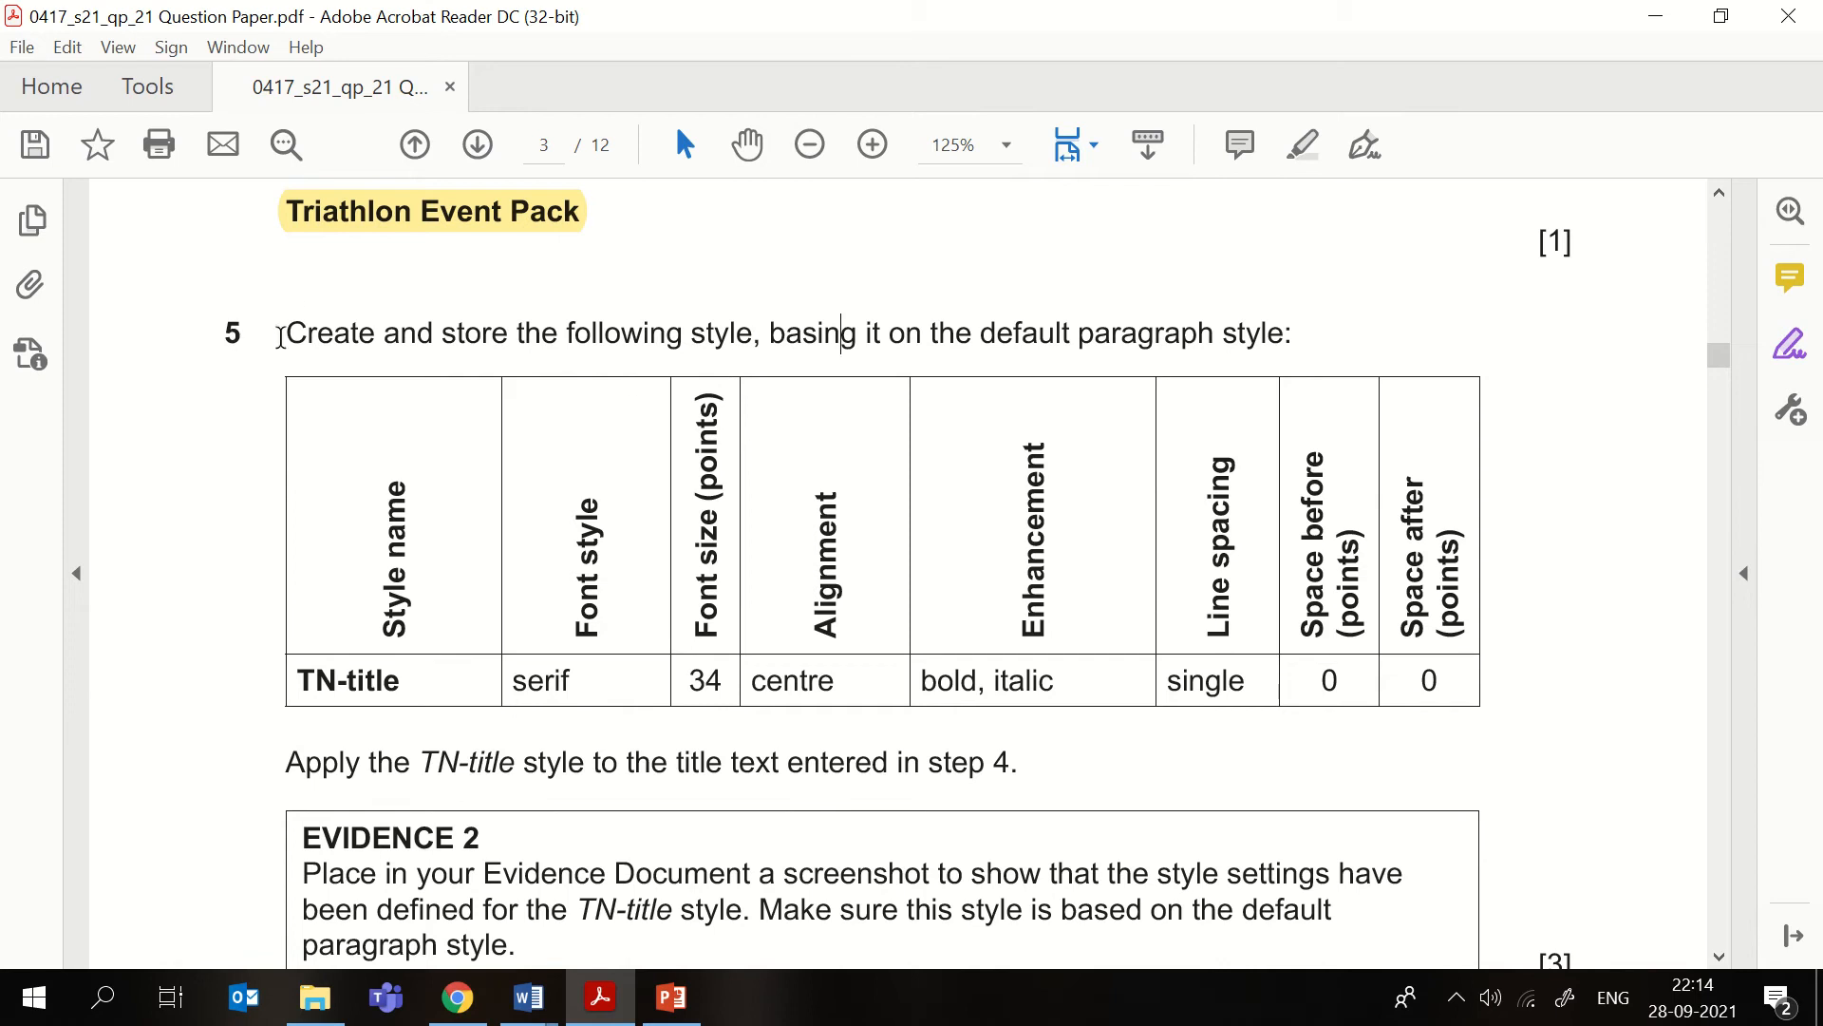
{"action": "scroll", "coordinate": [533, 460], "scroll_direction": "down", "scroll_amount": 2}
{"action": "scroll", "coordinate": [546, 451], "scroll_direction": "up", "scroll_amount": 2}
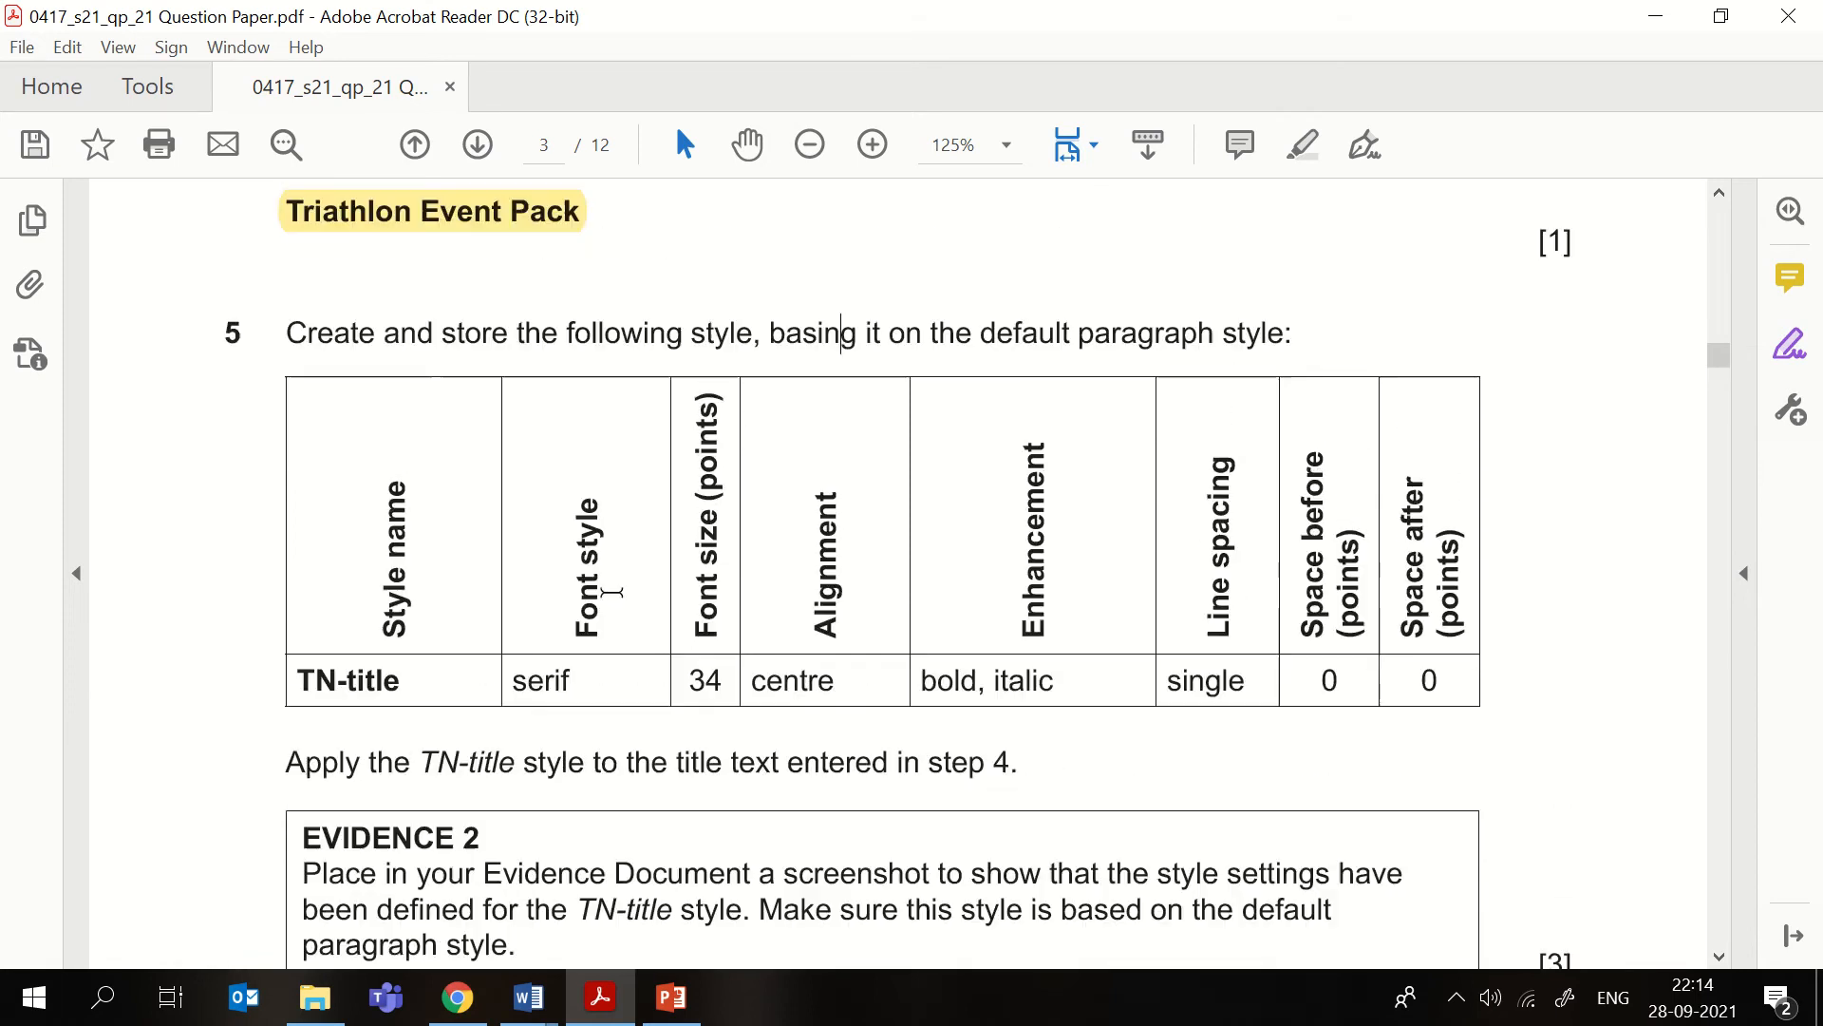
{"action": "scroll", "coordinate": [511, 574], "scroll_direction": "down", "scroll_amount": 2}
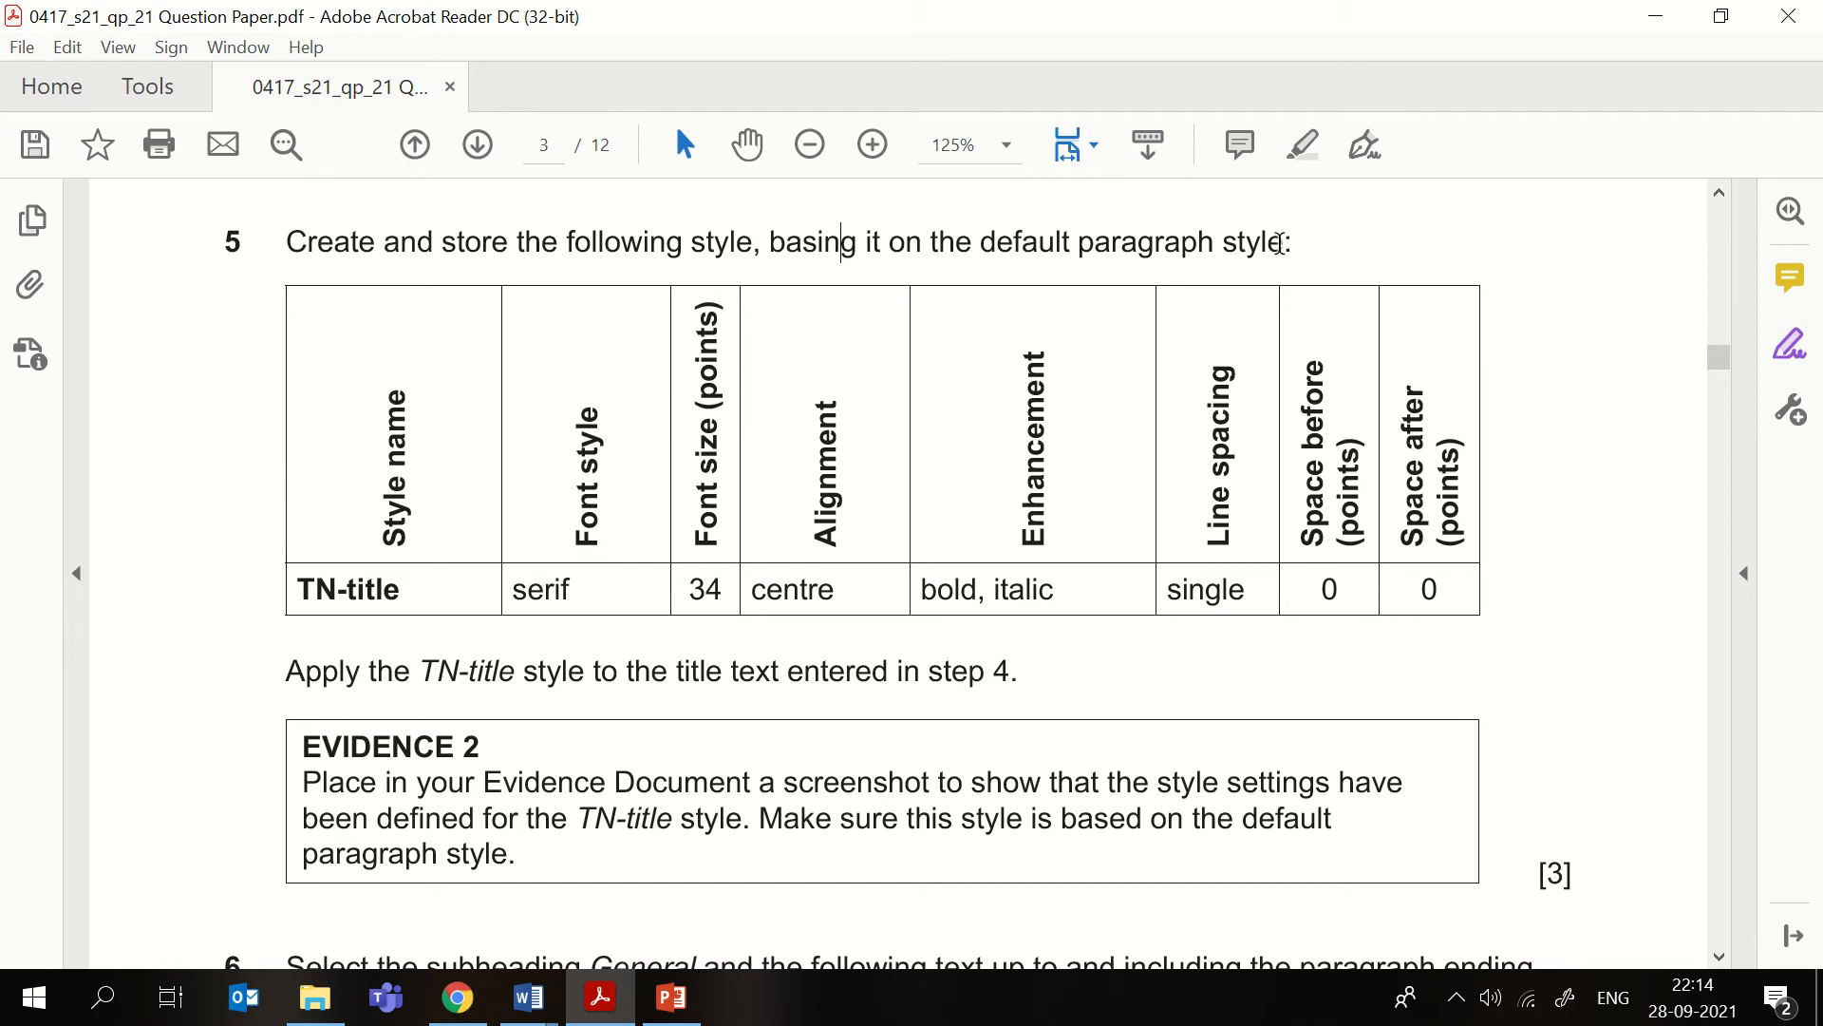
{"action": "scroll", "coordinate": [652, 397], "scroll_direction": "down", "scroll_amount": 2}
{"action": "scroll", "coordinate": [640, 529], "scroll_direction": "up", "scroll_amount": 2}
{"action": "left_click_drag", "start_coordinate": [300, 586], "coordinate": [1433, 583]}
{"action": "left_click", "coordinate": [1430, 586]}
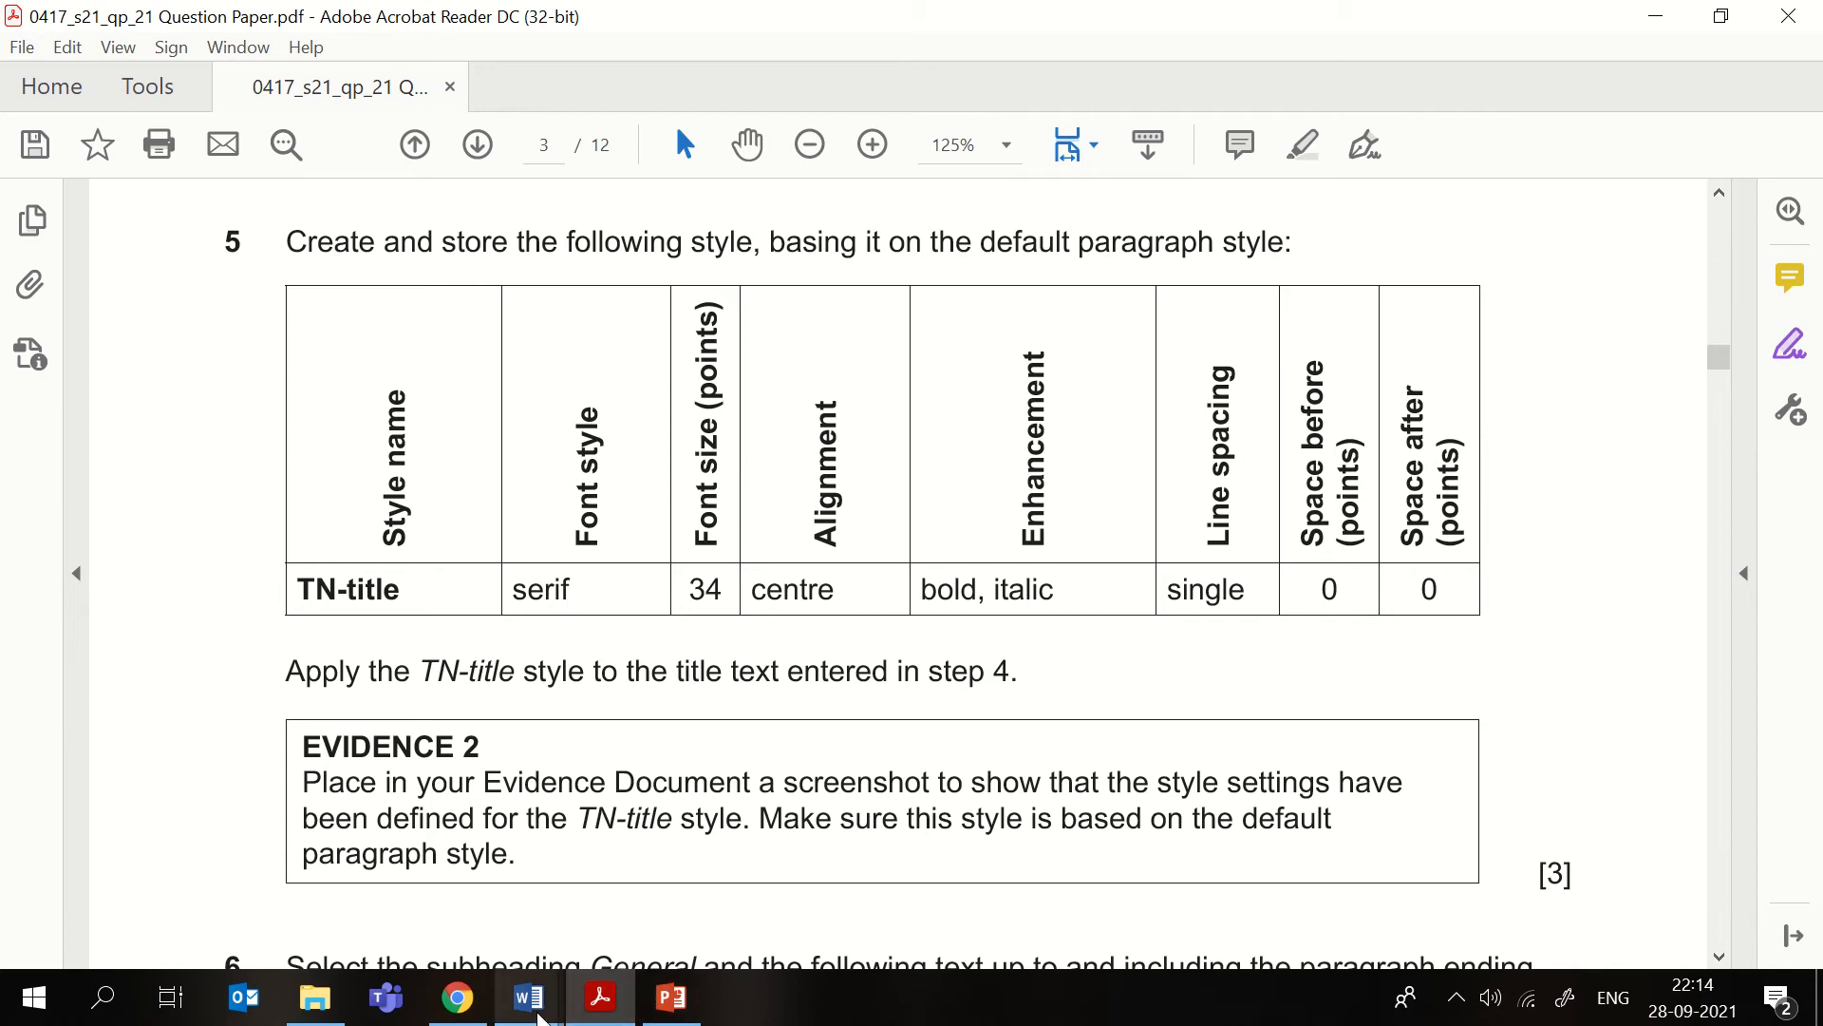
- Switch to EVPACK and try to create a new style named TN-title from the title text "Triathlon Event Pack"
{"action": "mouse_move", "coordinate": [538, 1018]}
{"action": "left_click", "coordinate": [681, 897]}
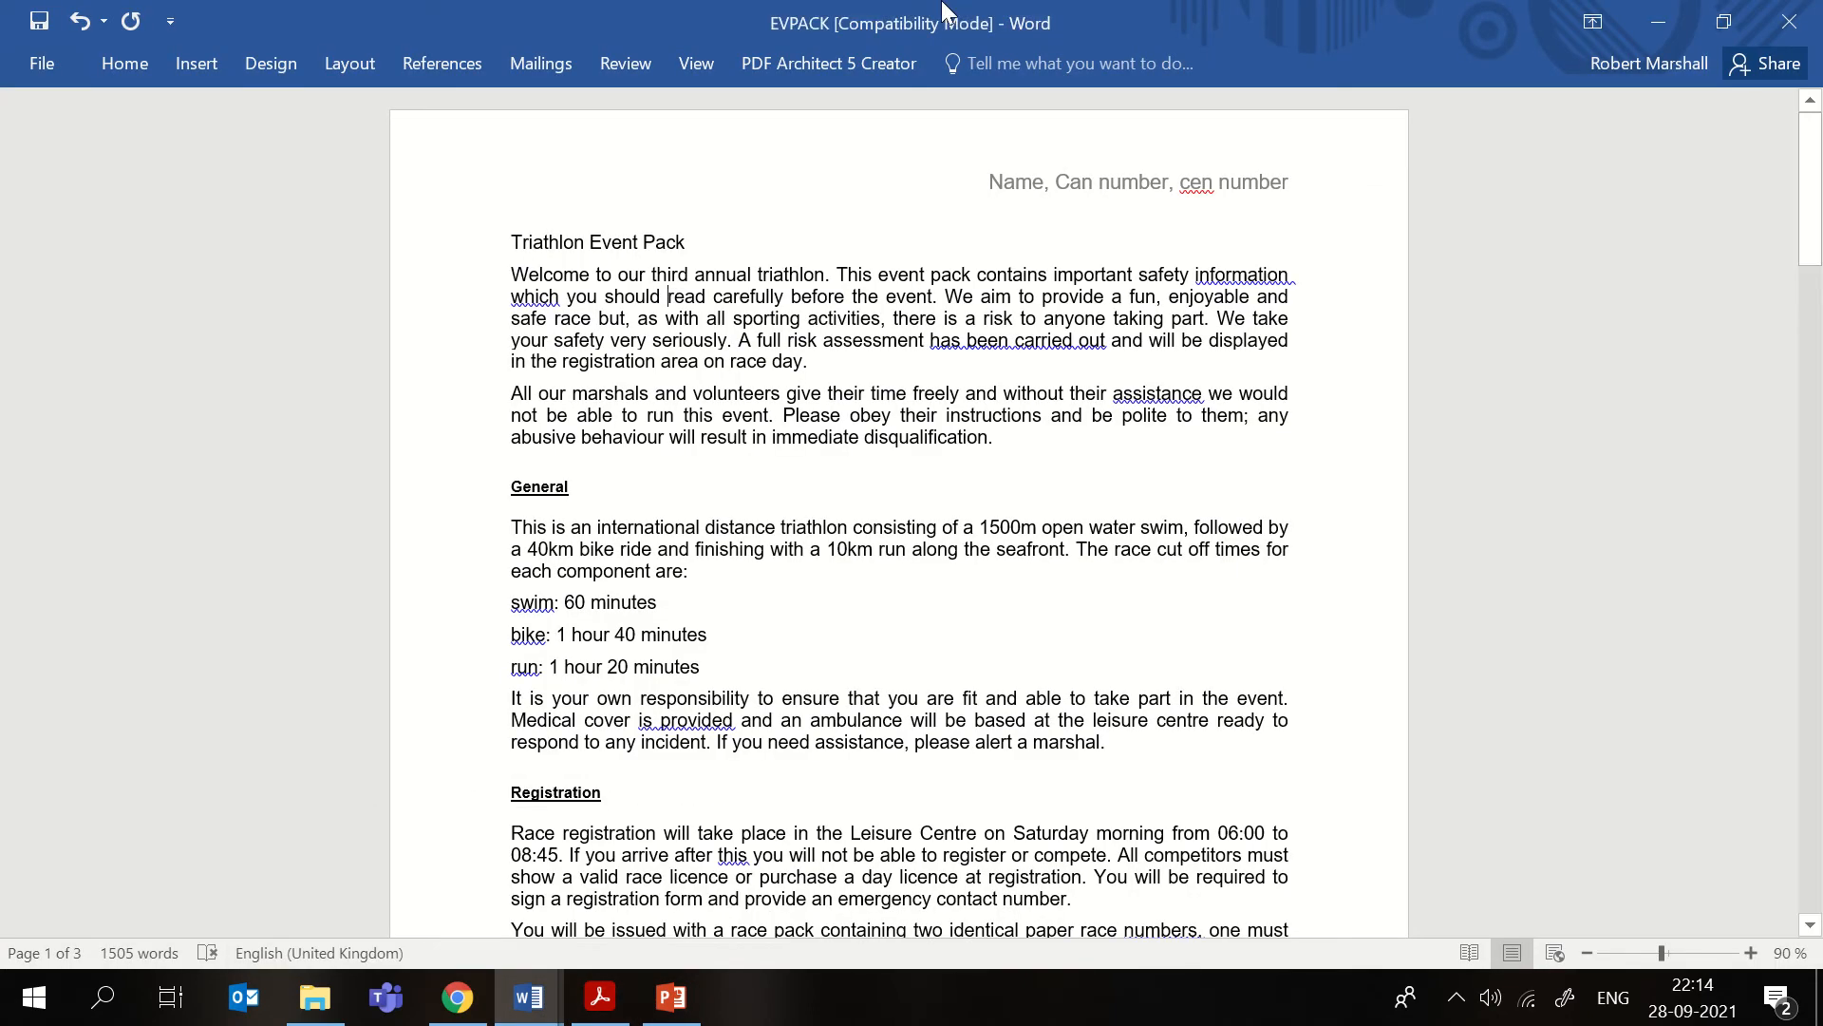
{"action": "left_click", "coordinate": [129, 66]}
{"action": "left_click", "coordinate": [705, 221]}
{"action": "left_click_drag", "start_coordinate": [693, 241], "coordinate": [518, 266]}
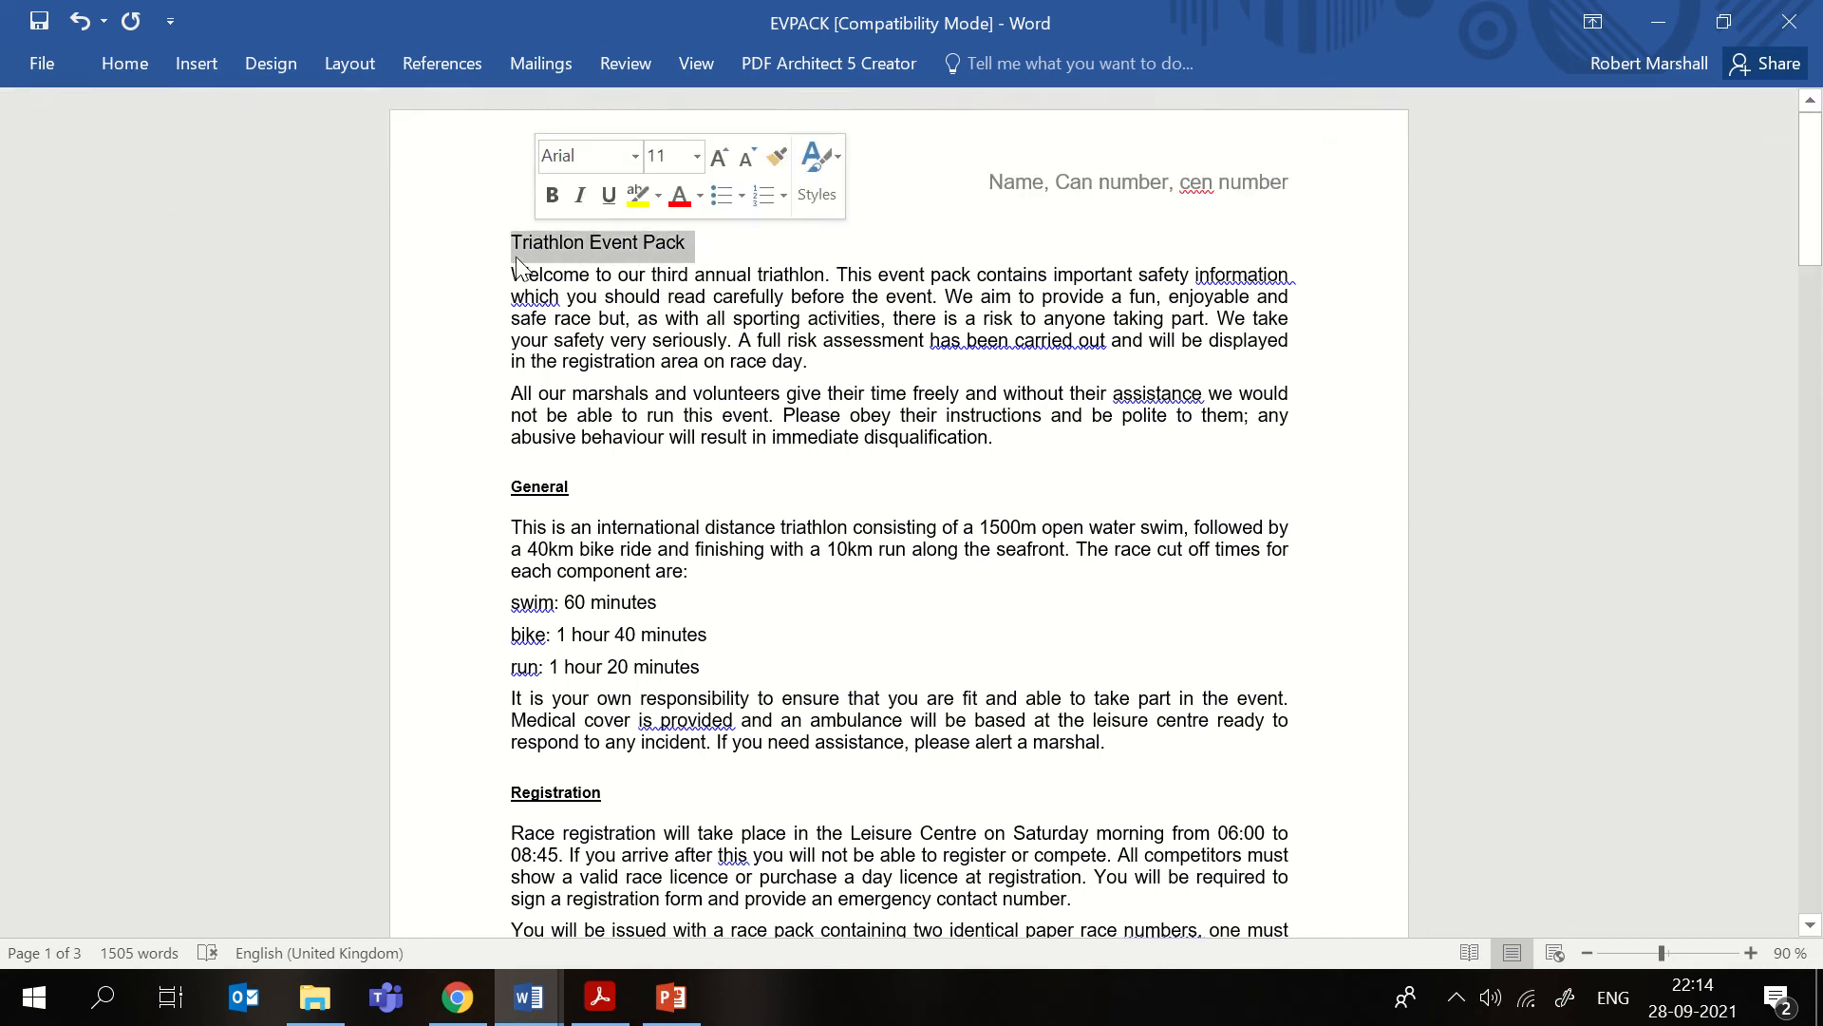
{"action": "left_click", "coordinate": [134, 66]}
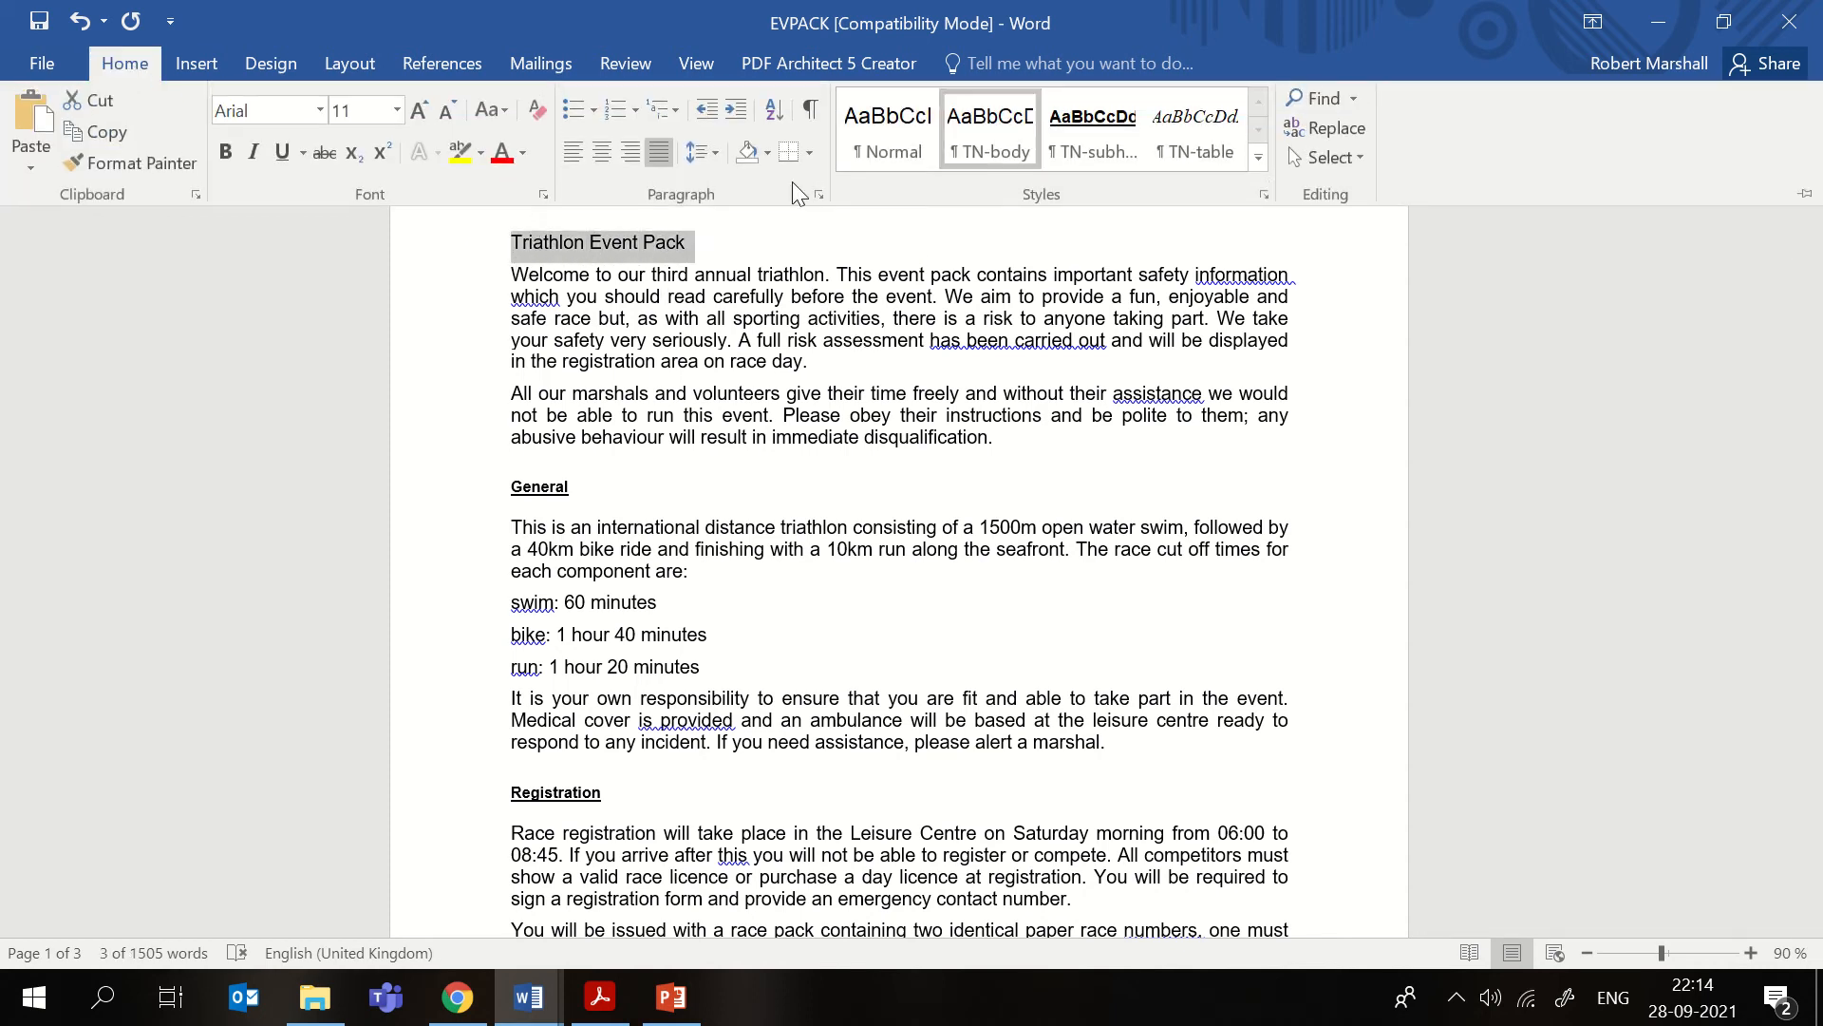
{"action": "left_click", "coordinate": [1259, 158]}
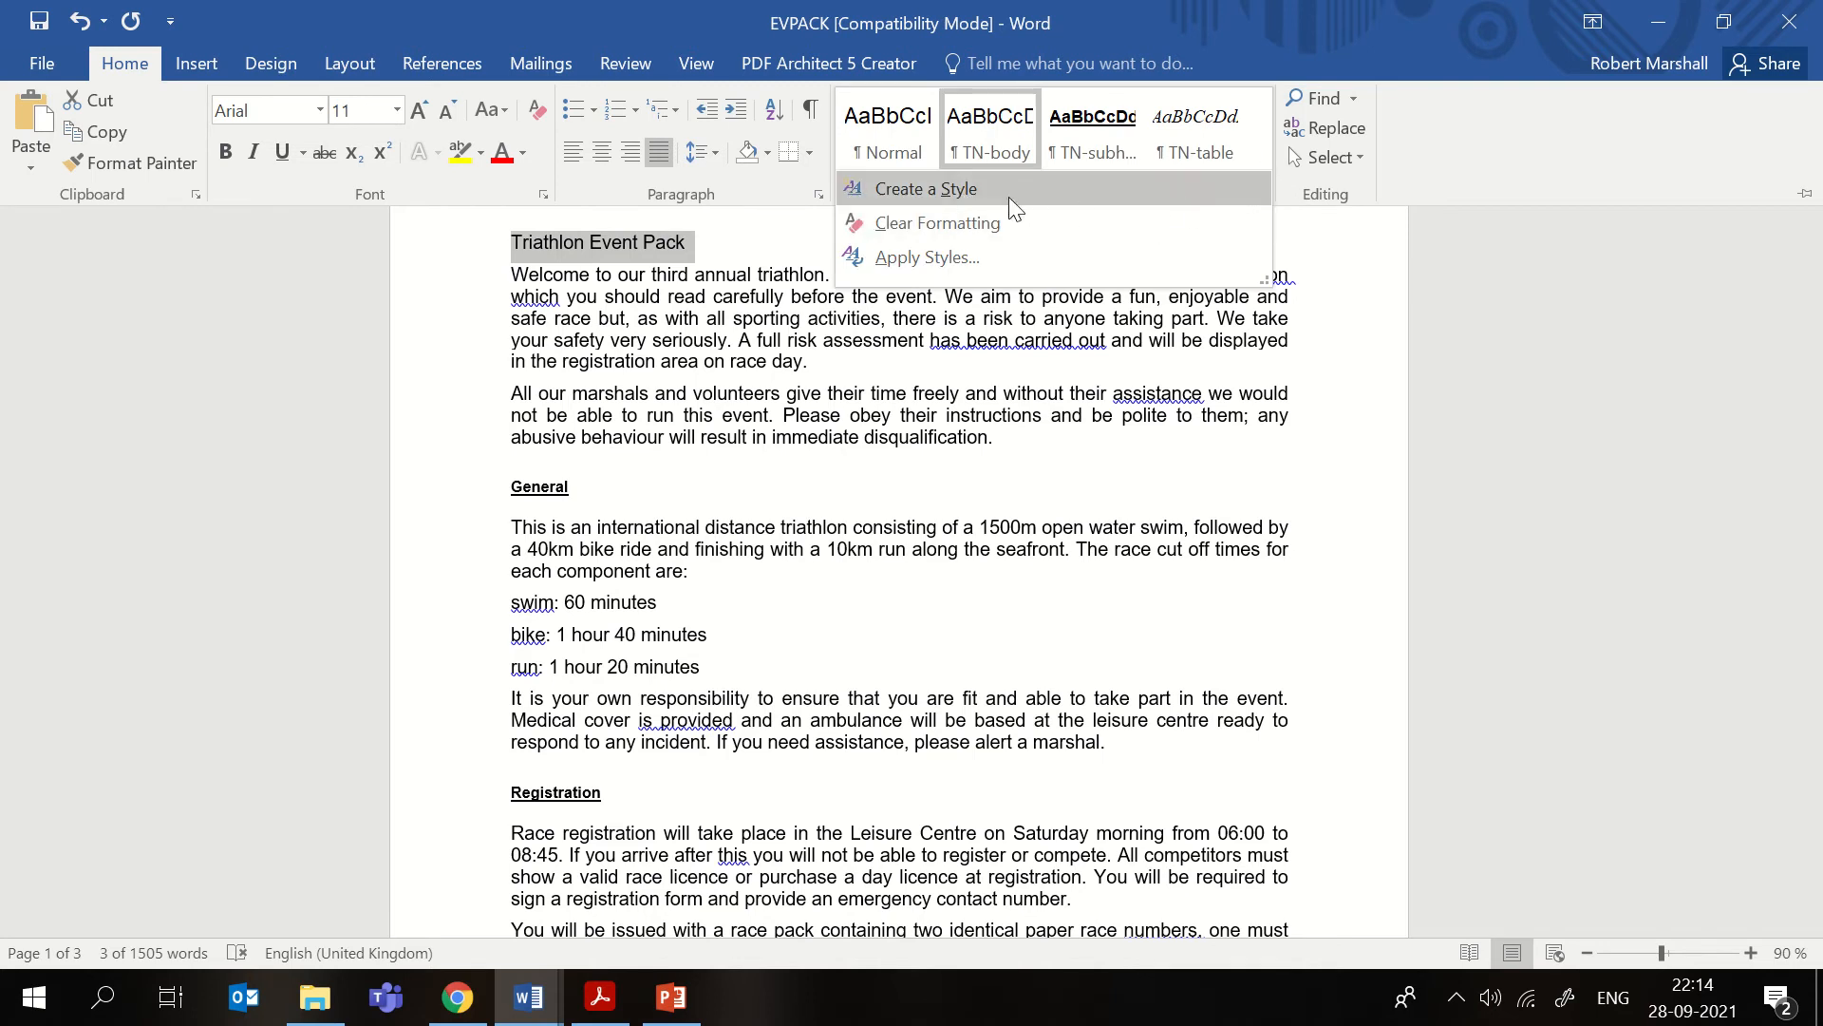
{"action": "left_click", "coordinate": [971, 190]}
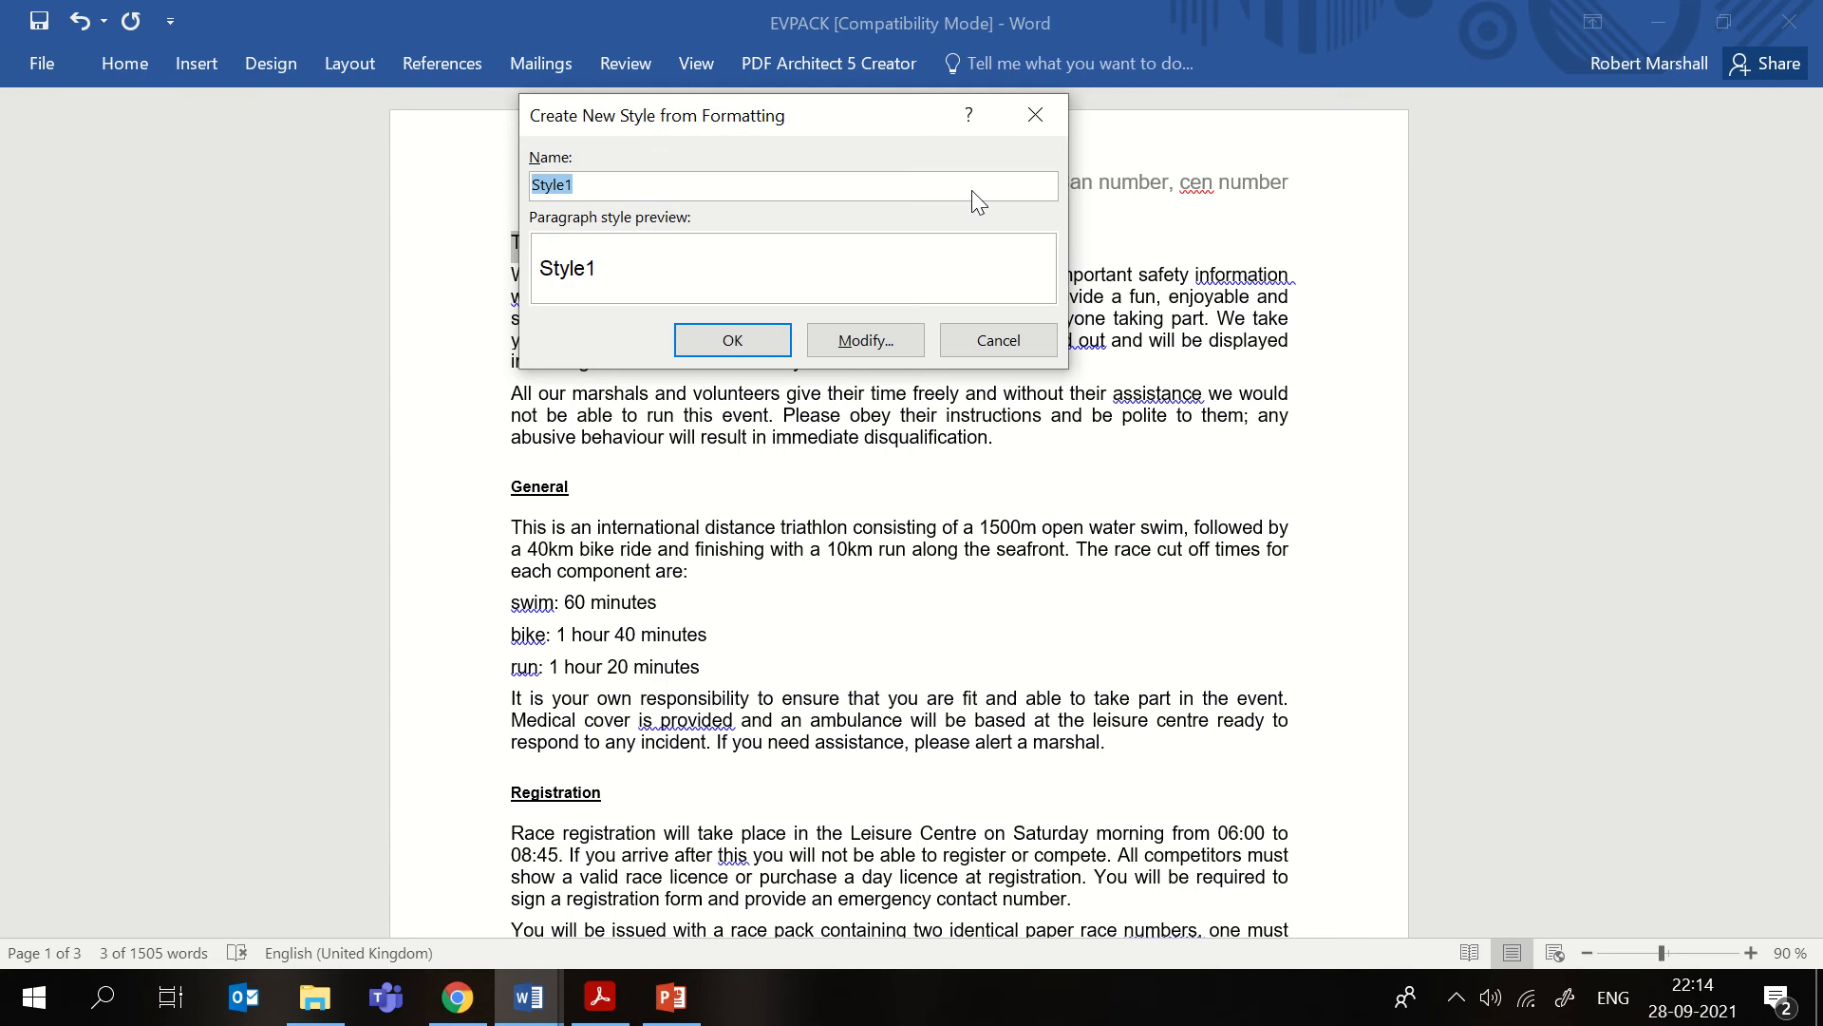
{"action": "type", "text": "TN-Ti"}
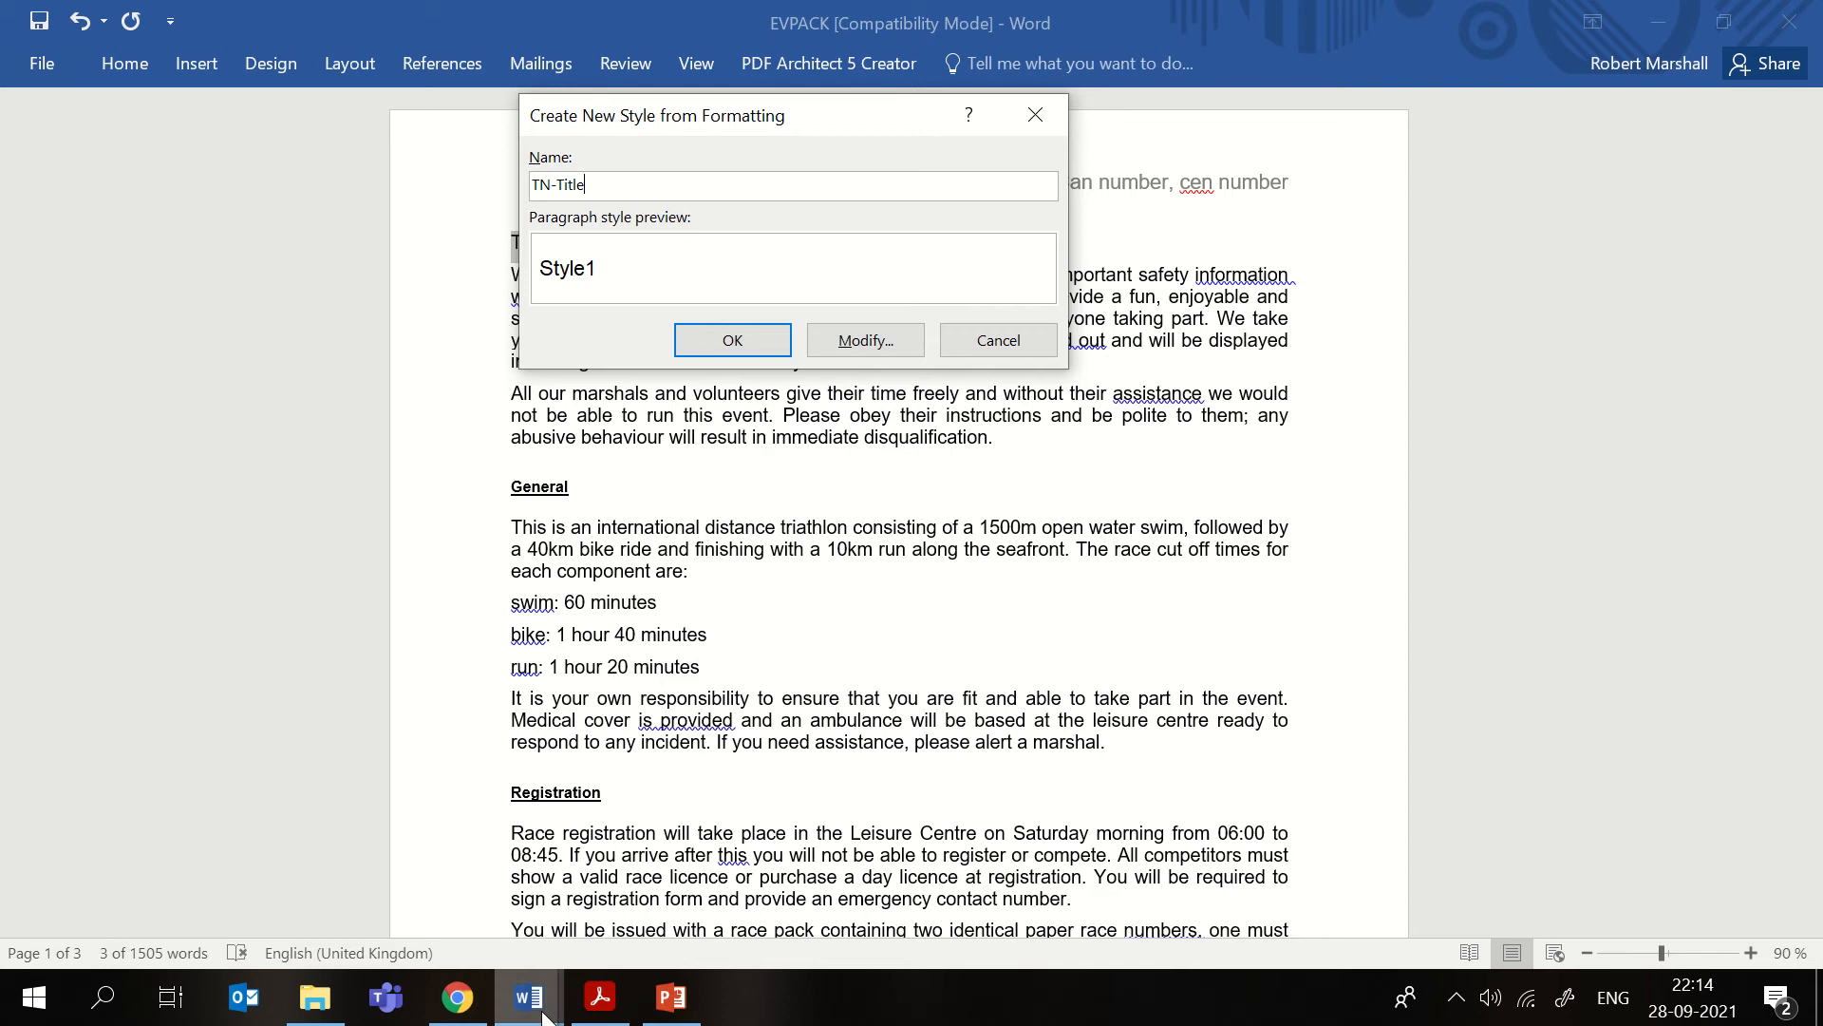
{"action": "left_click", "coordinate": [627, 1012]}
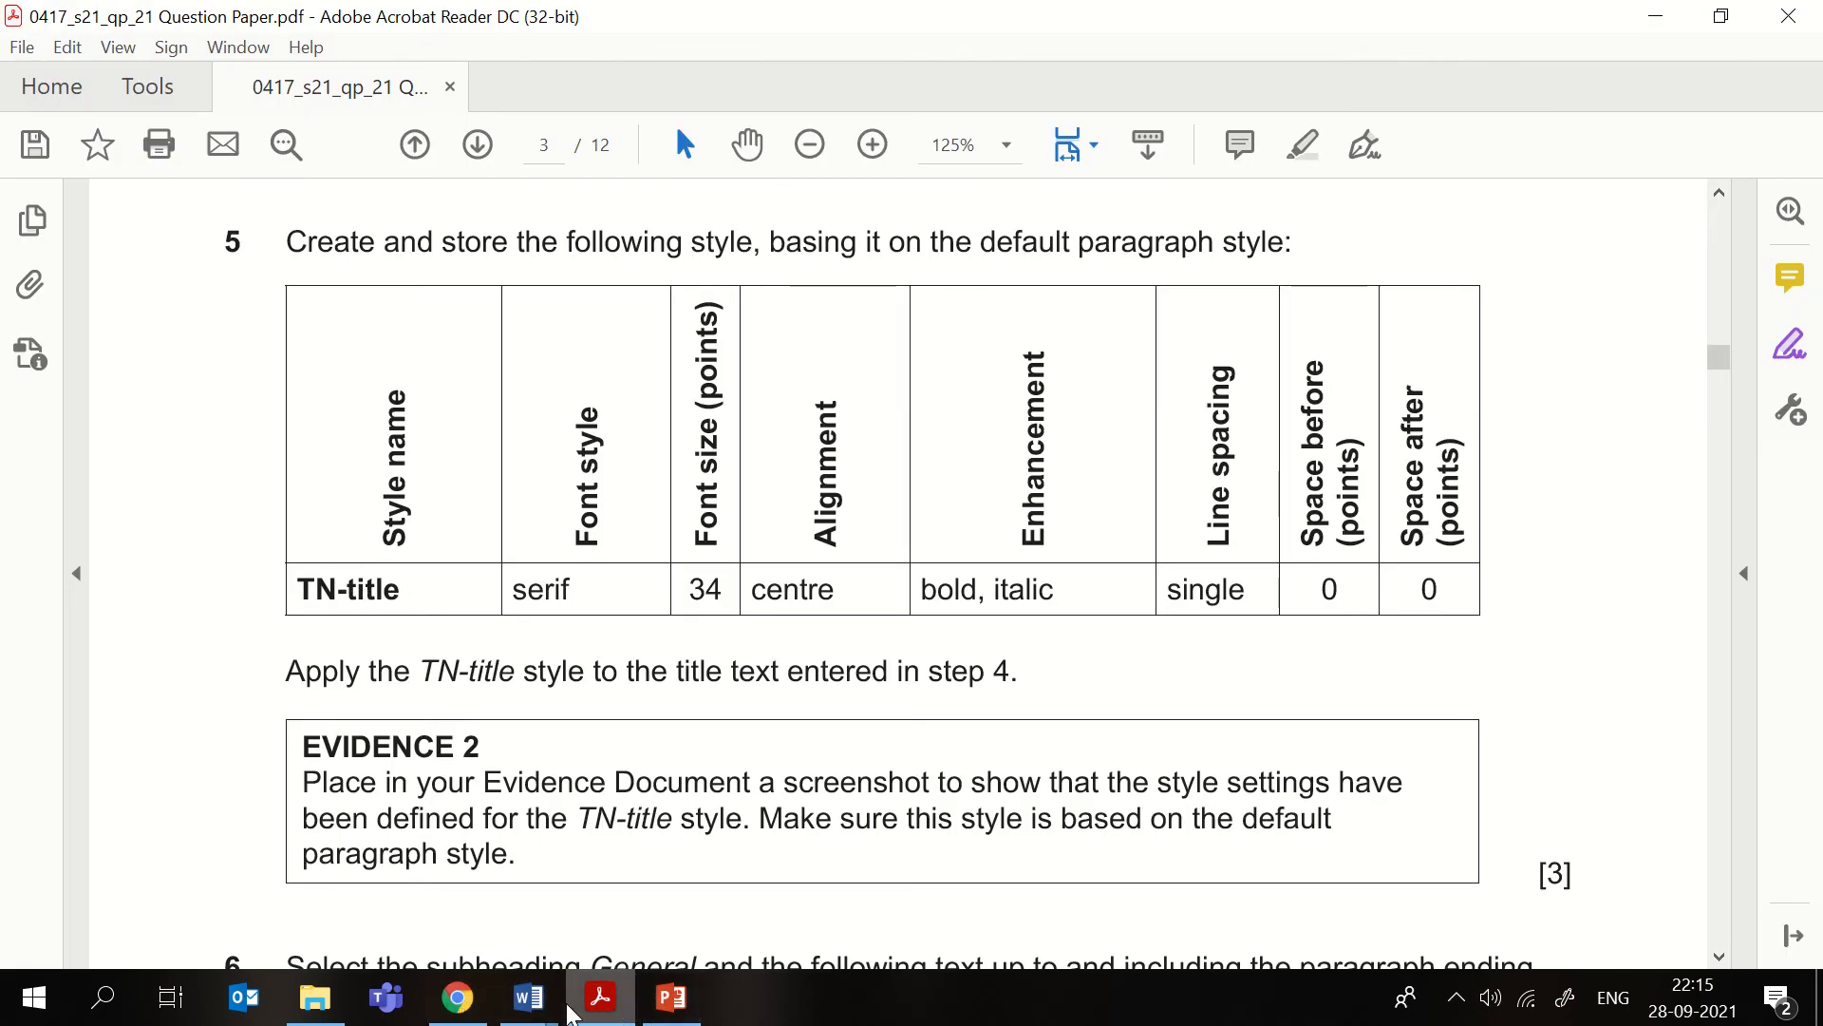
{"action": "mouse_move", "coordinate": [529, 997]}
{"action": "left_click", "coordinate": [652, 925]}
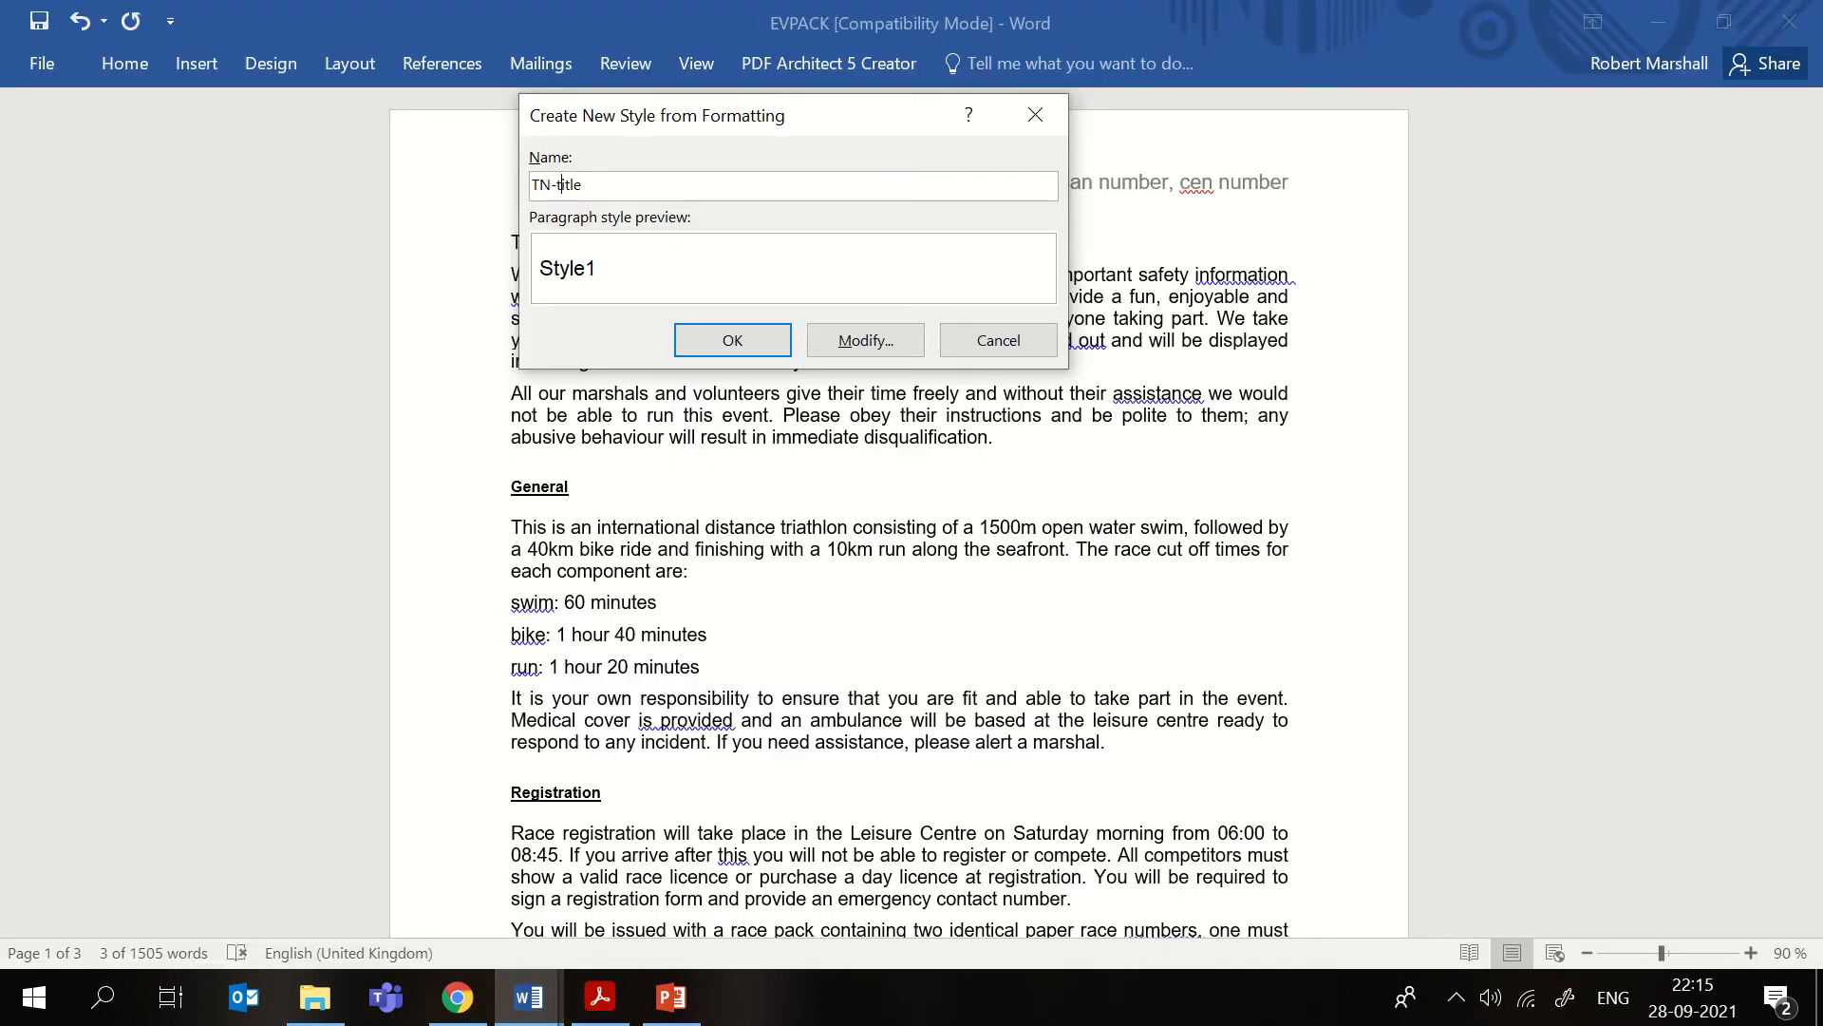
{"action": "left_click", "coordinate": [891, 342]}
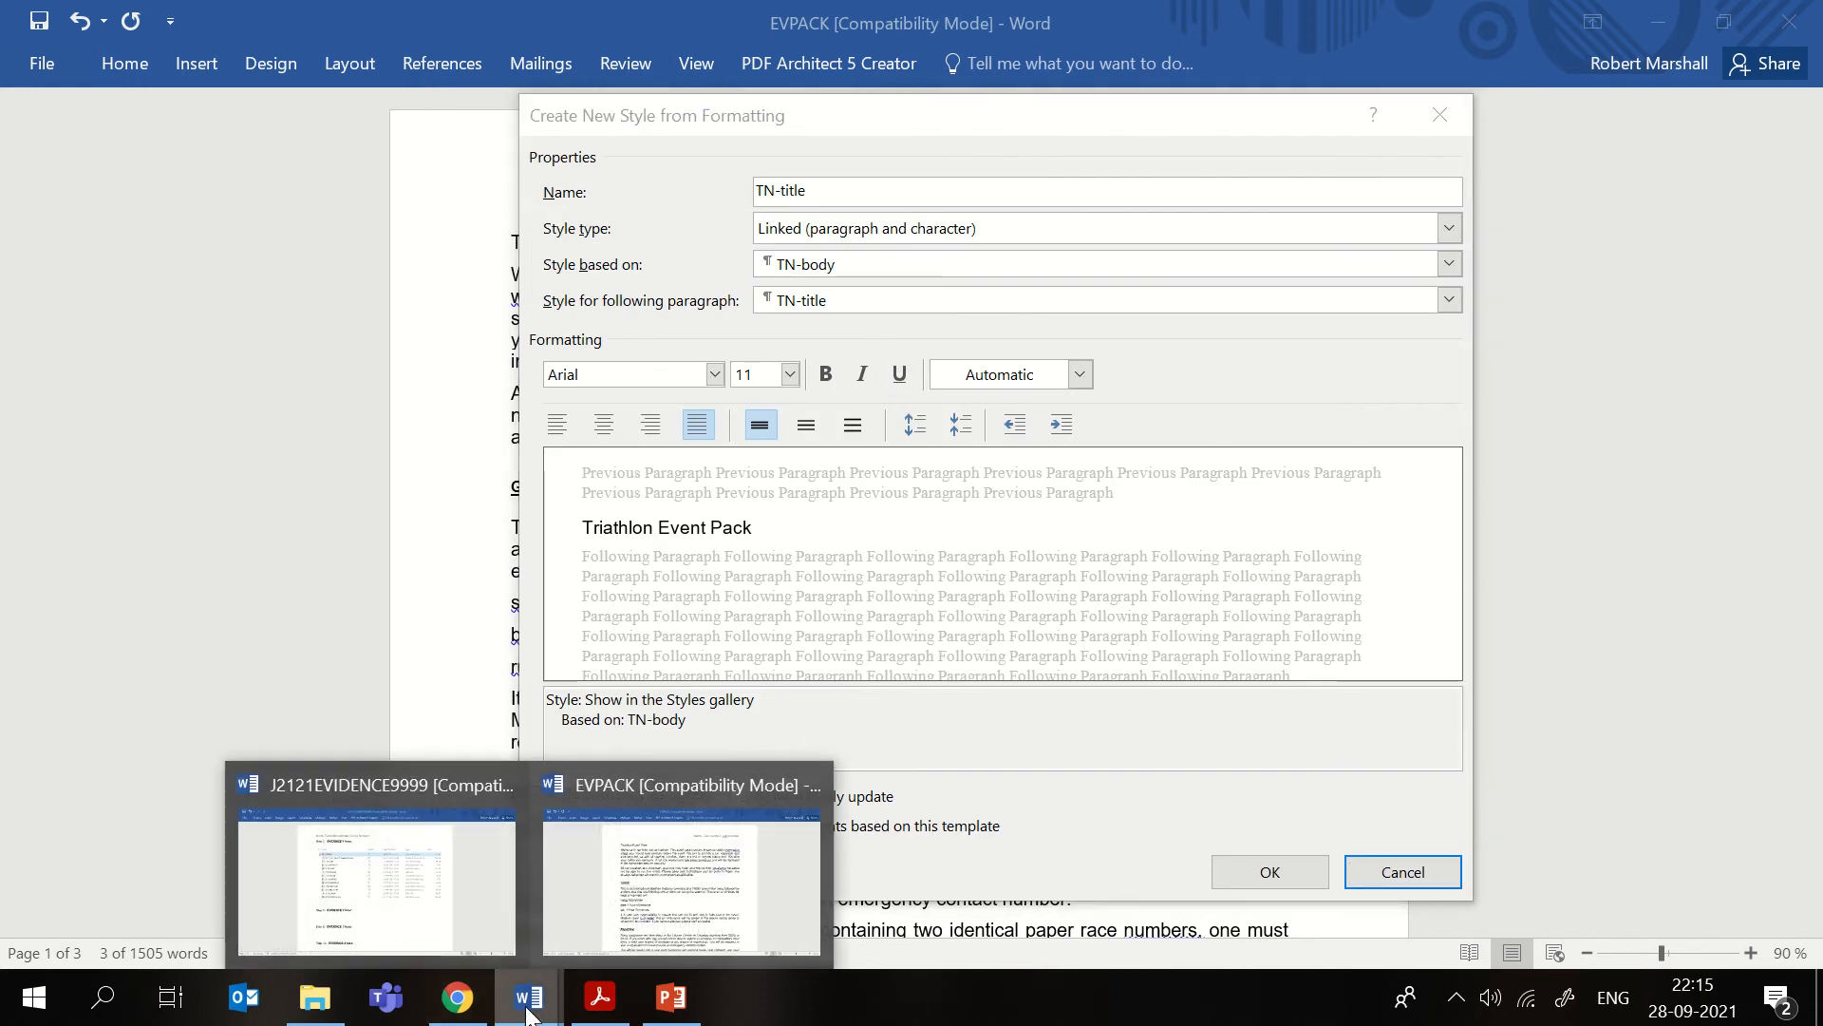
- Cancel the new style and try to arrange the question paper and EVPACK side by side, returning EVPACK to full size
{"action": "left_click", "coordinate": [608, 1012]}
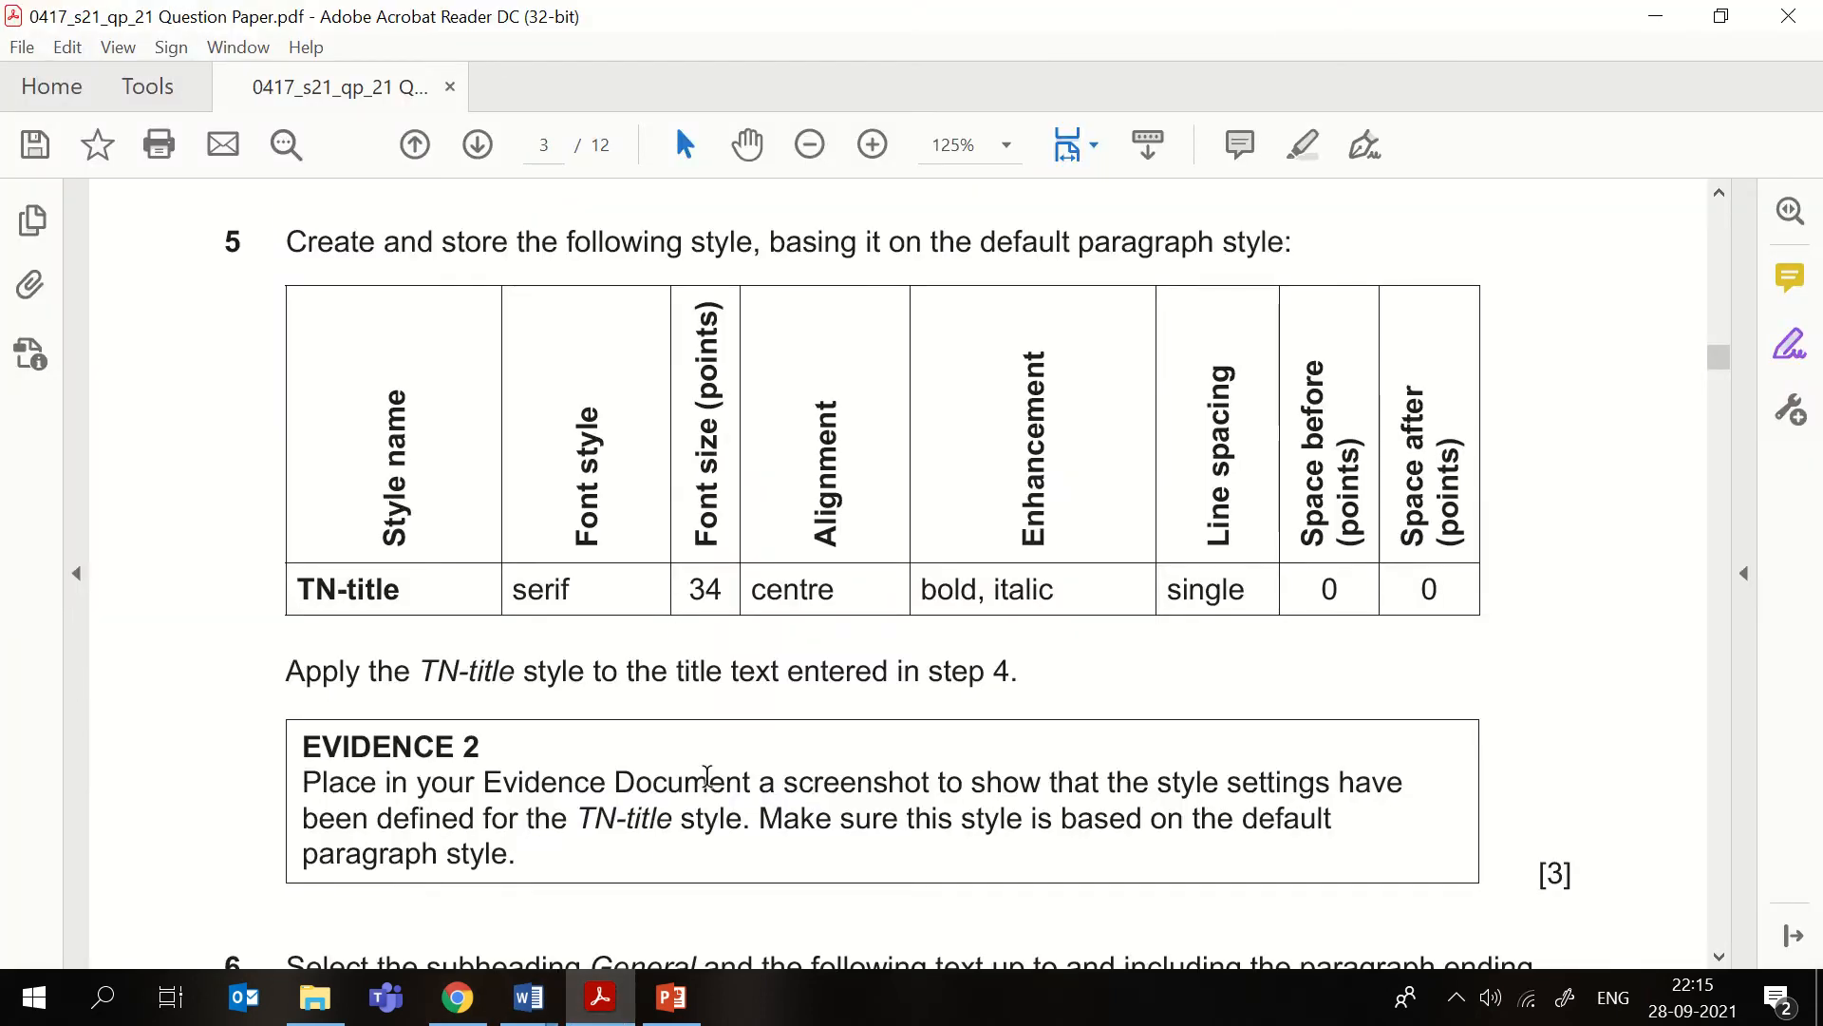
{"action": "left_click_drag", "start_coordinate": [895, 28], "coordinate": [2, 214]}
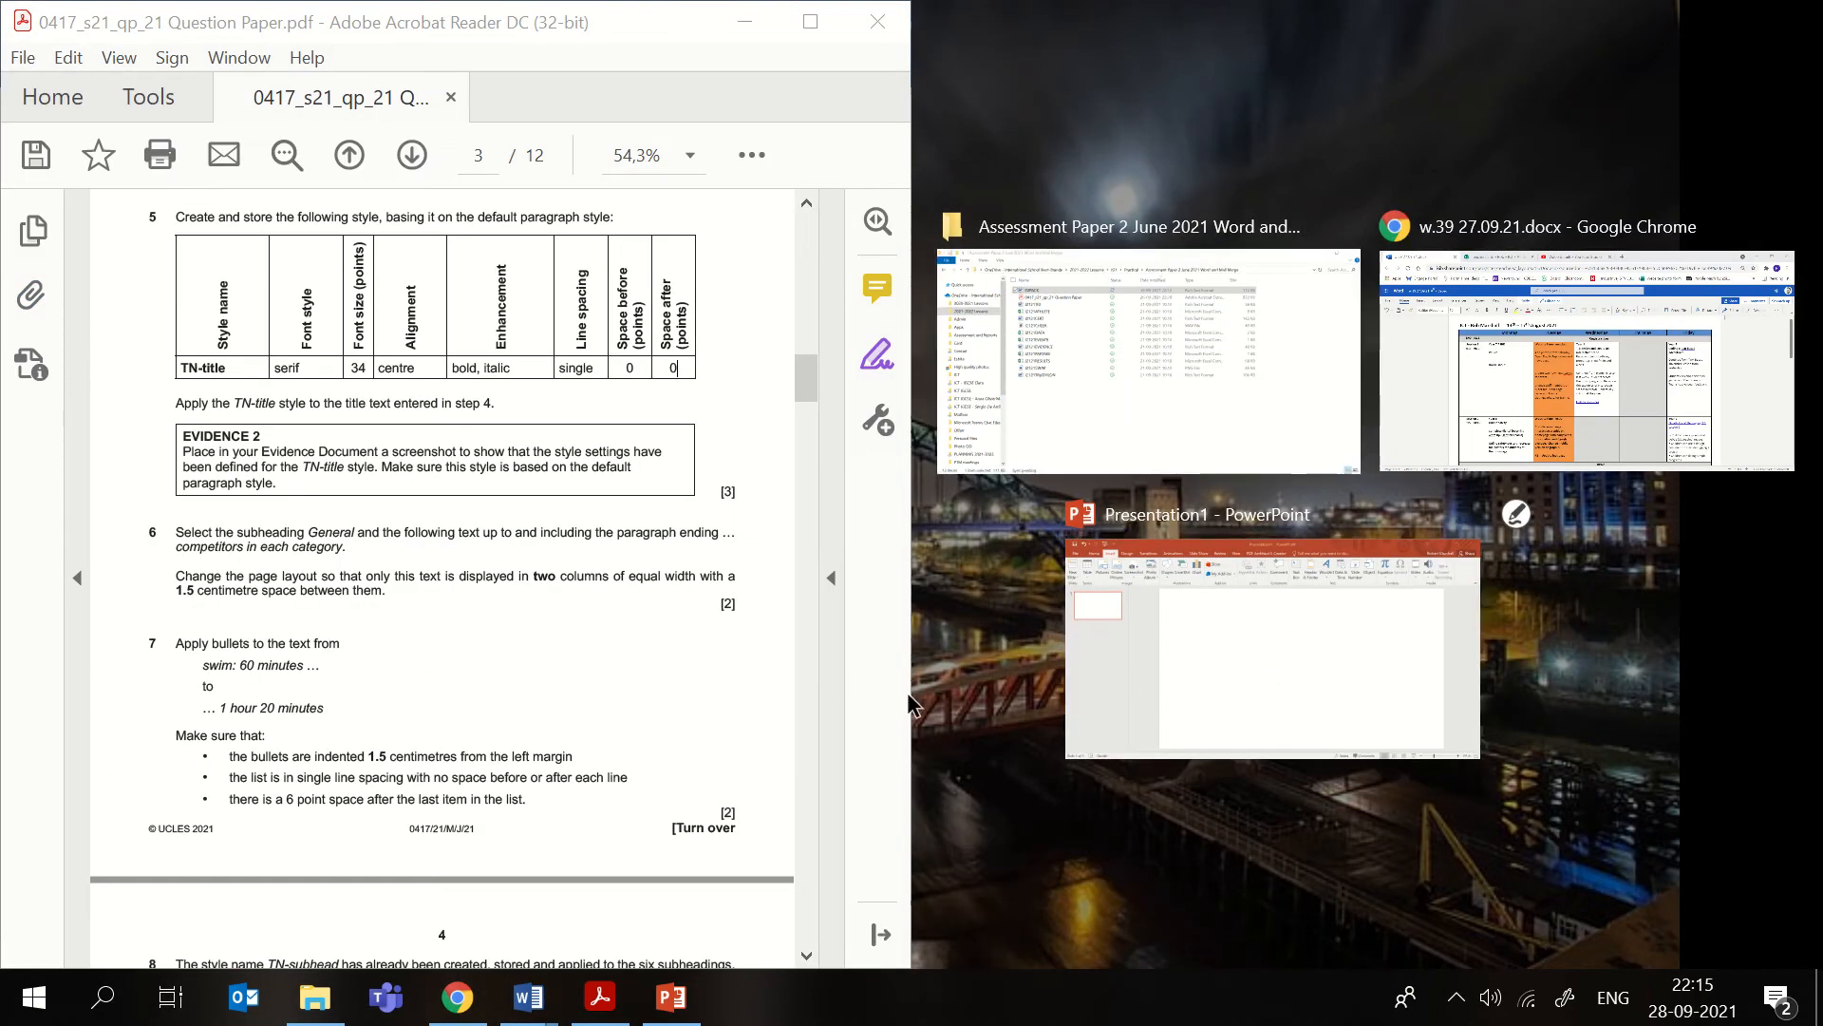
{"action": "left_click", "coordinate": [813, 693]}
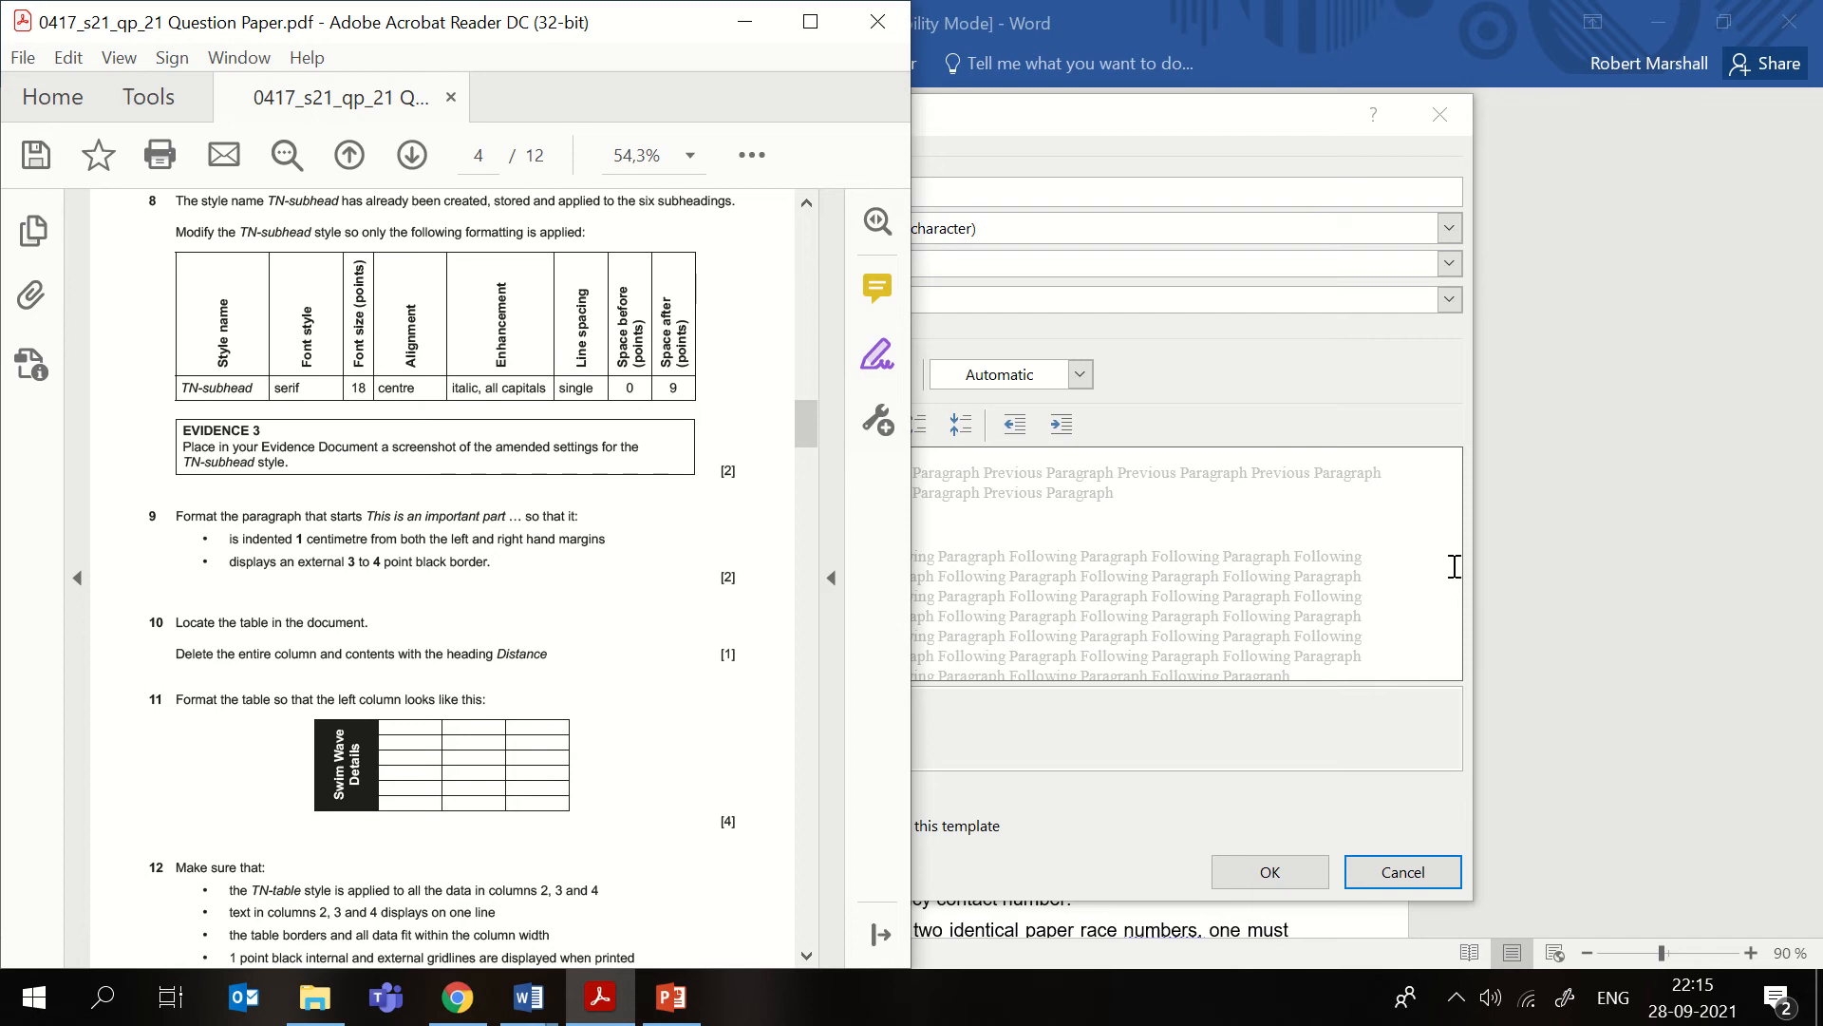
{"action": "left_click", "coordinate": [1364, 33]}
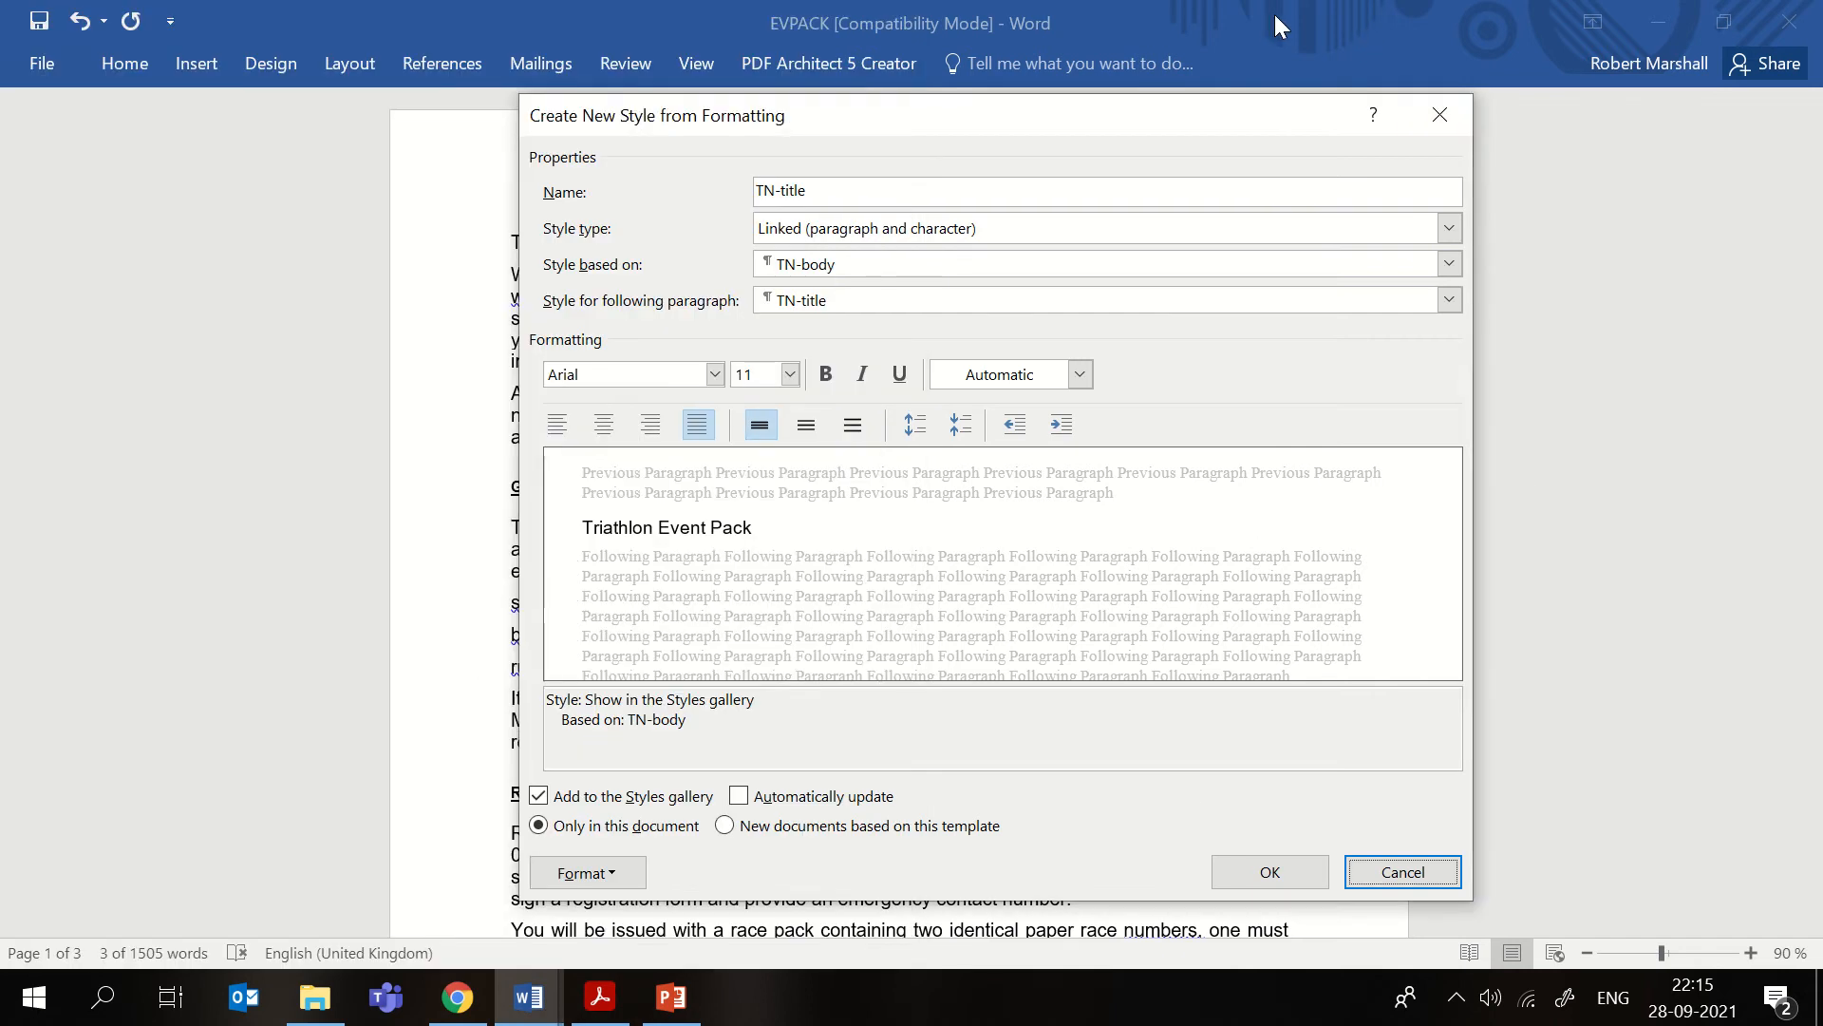
{"action": "left_click", "coordinate": [1440, 115]}
{"action": "double_click", "coordinate": [1012, 25]}
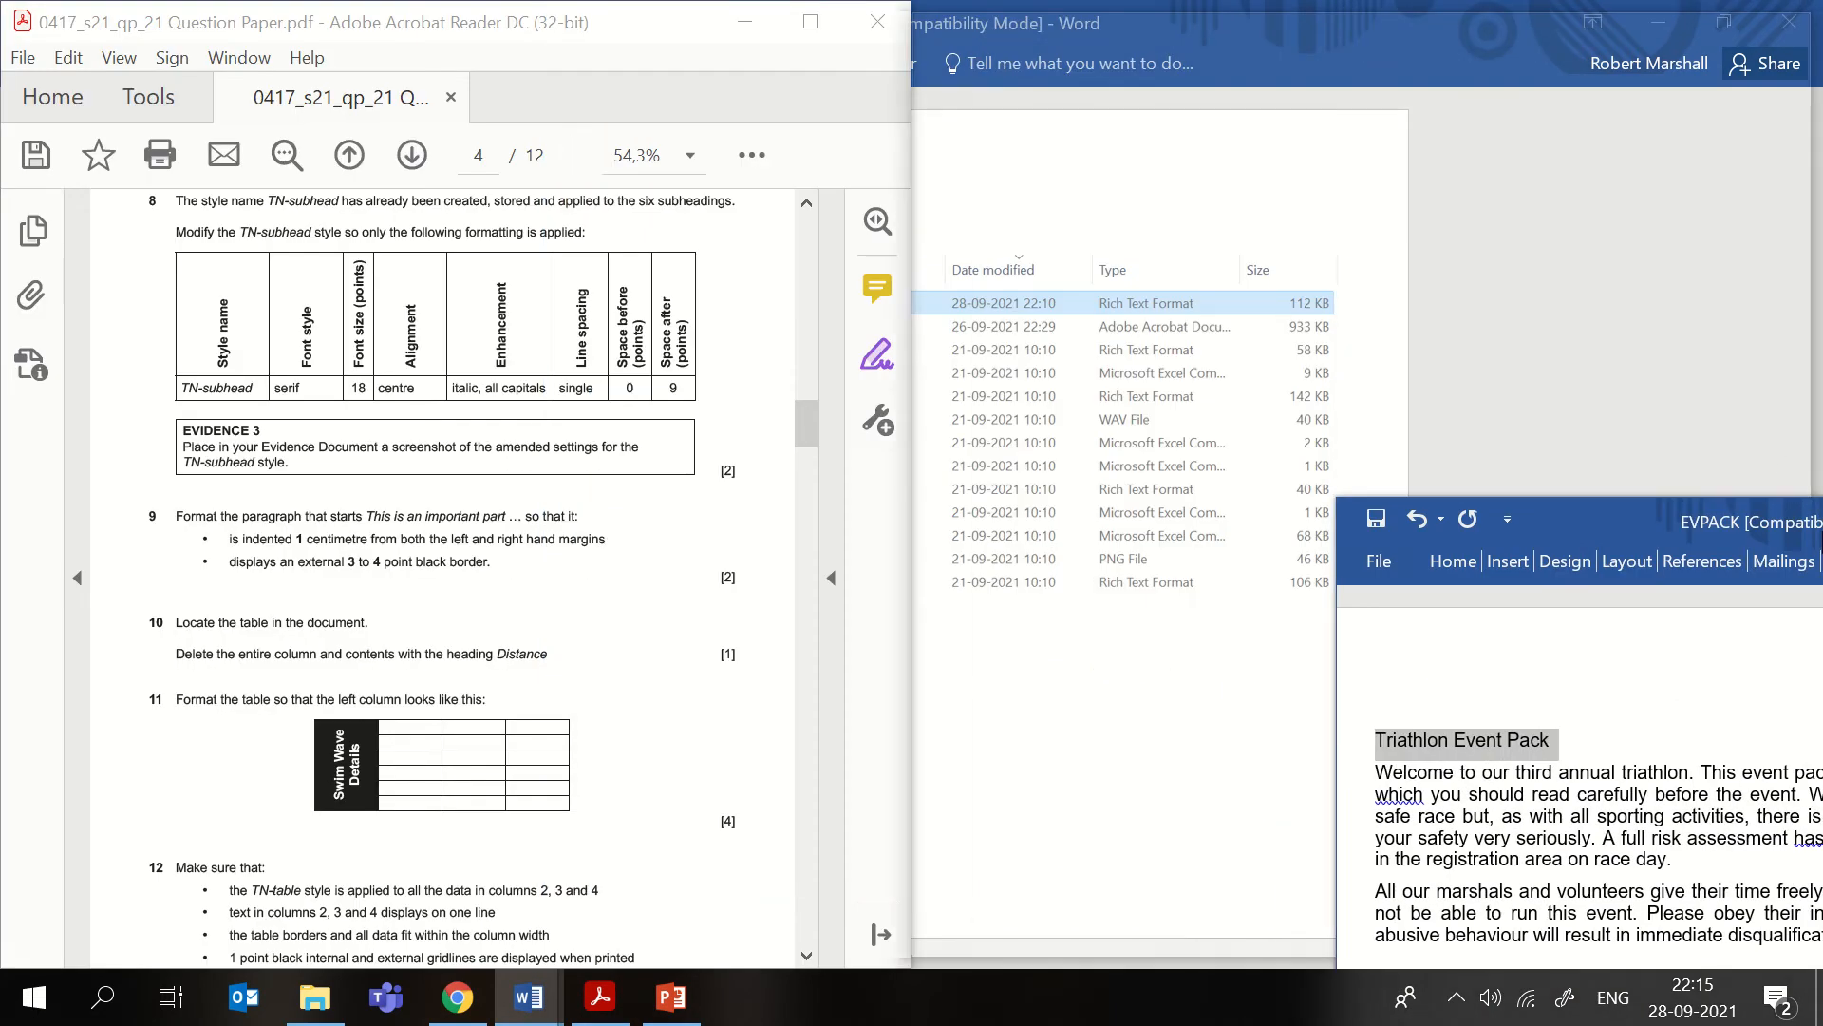
{"action": "left_click", "coordinate": [1028, 64]}
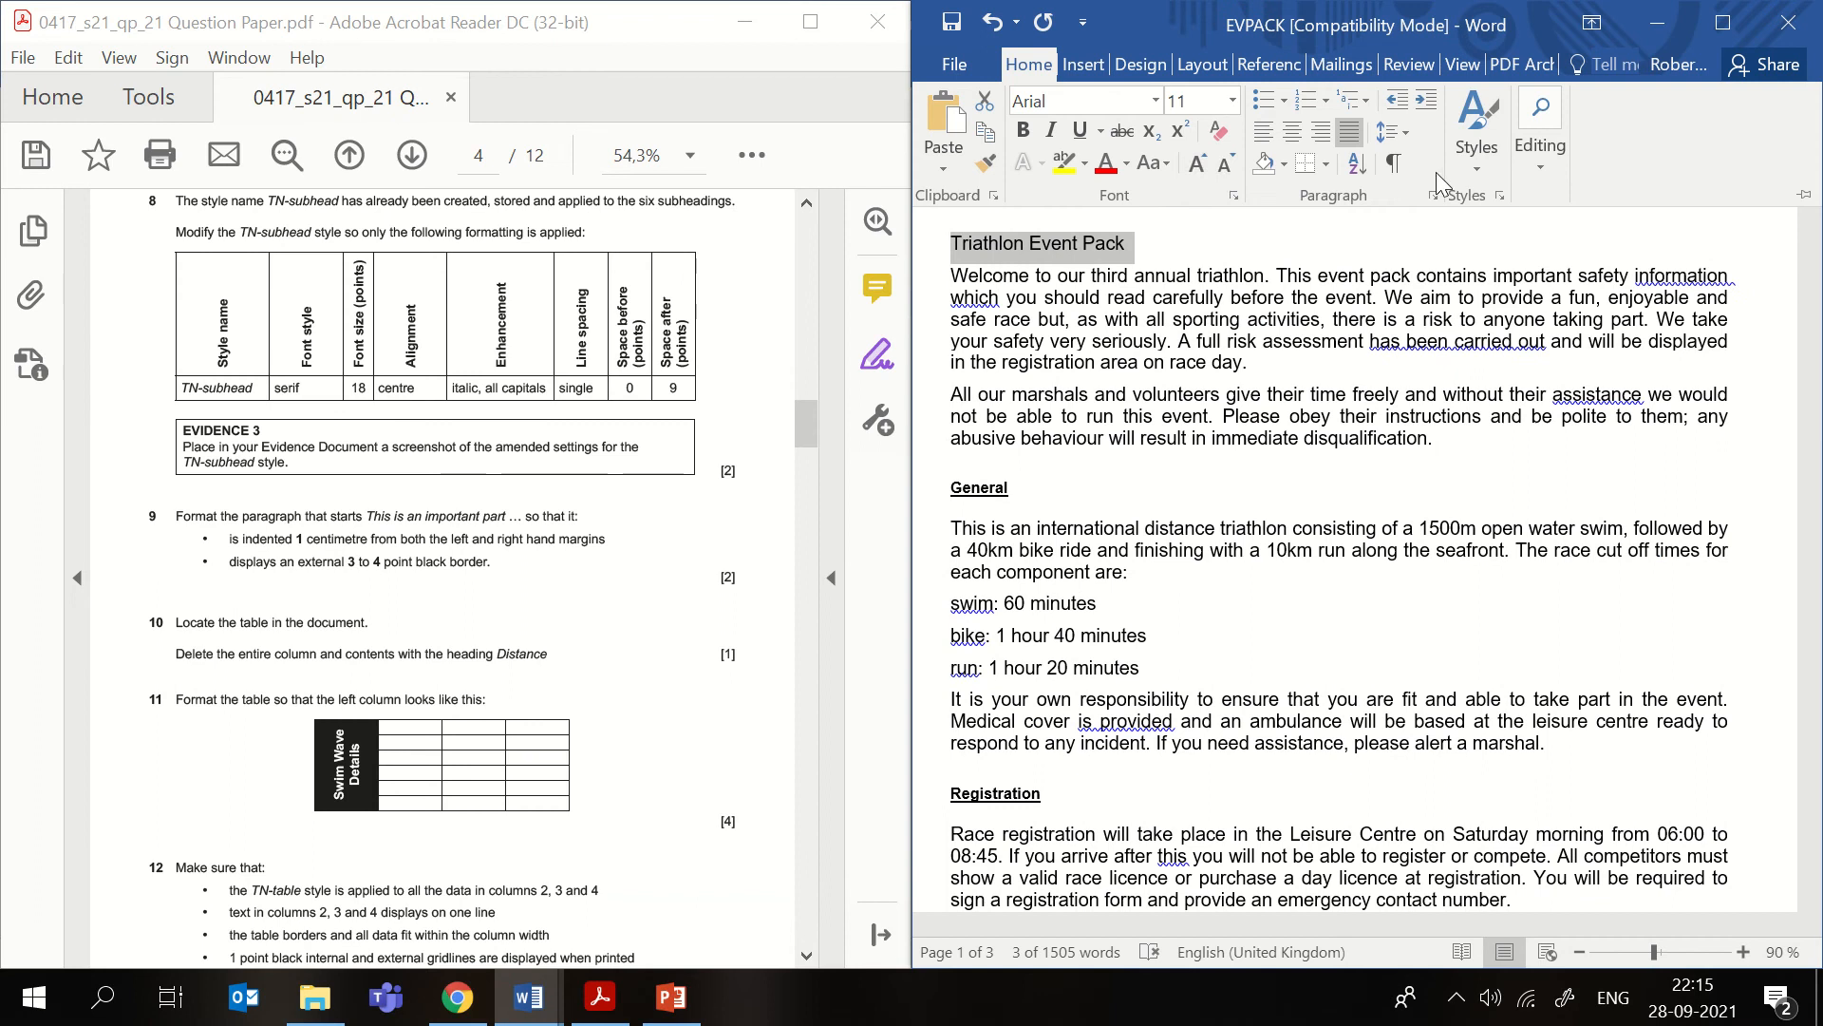
{"action": "left_click", "coordinate": [1500, 195]}
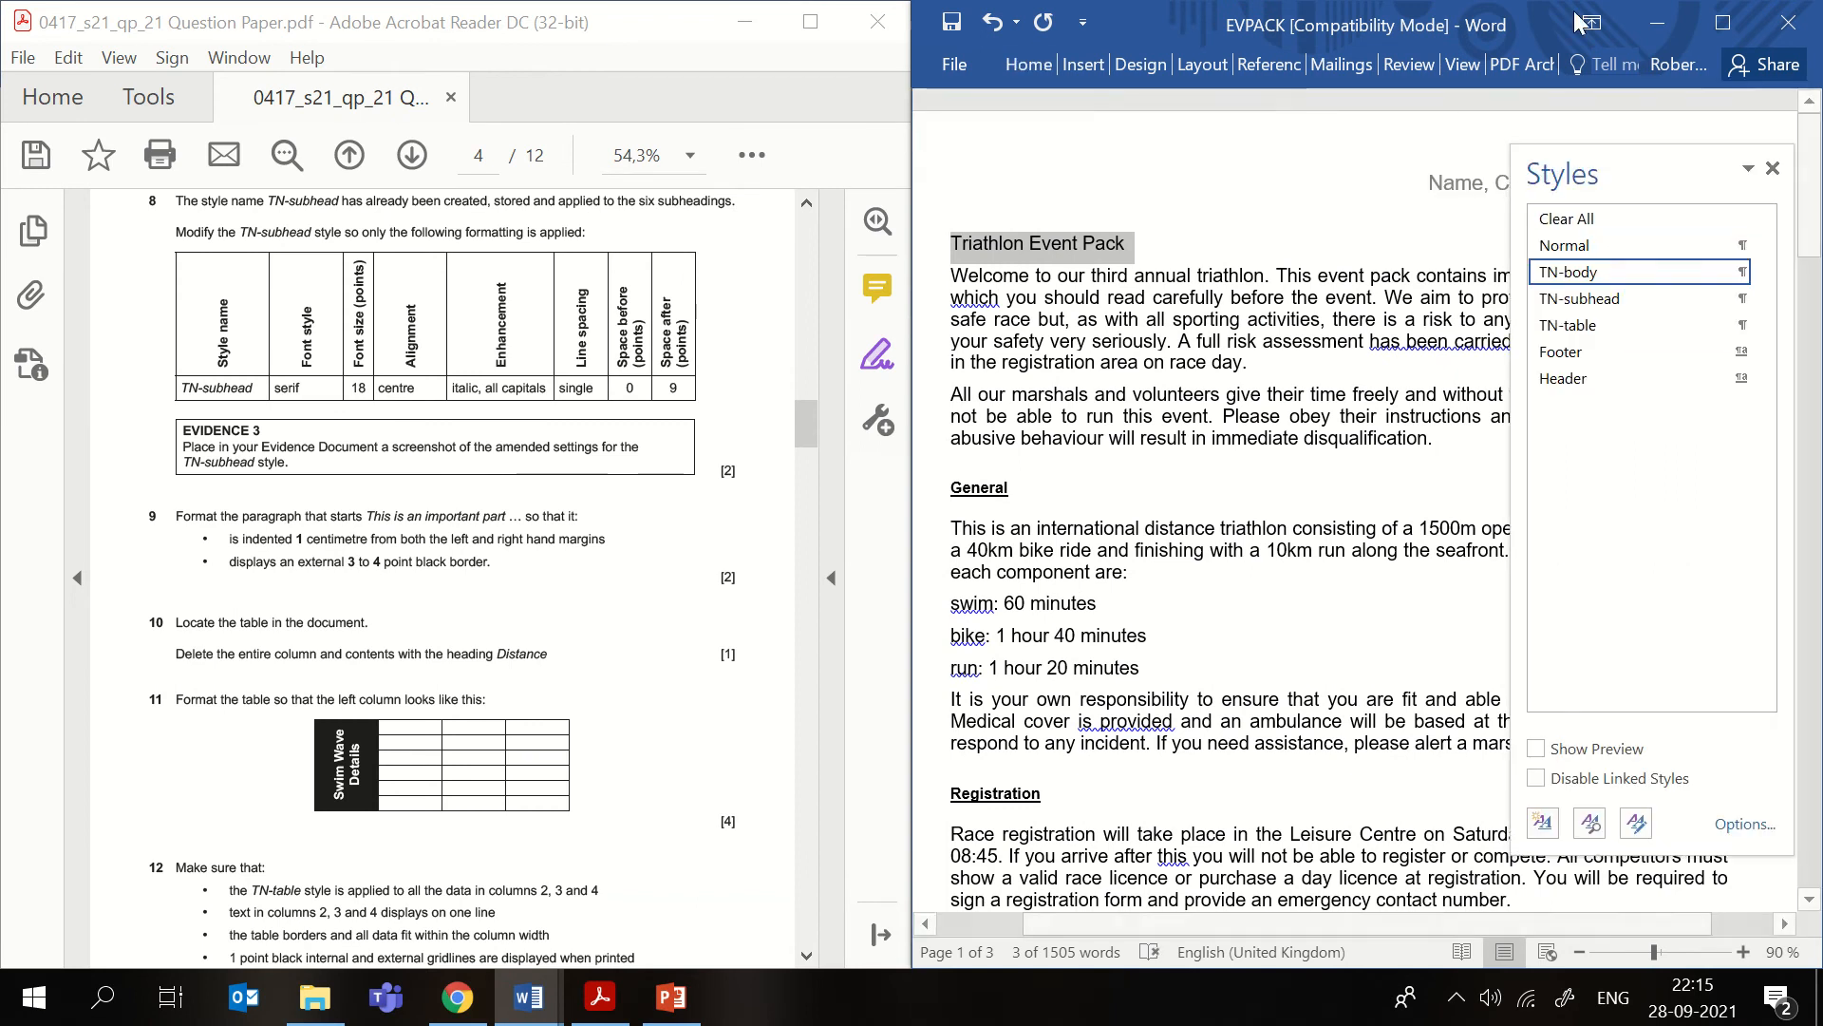
{"action": "left_click", "coordinate": [1720, 26]}
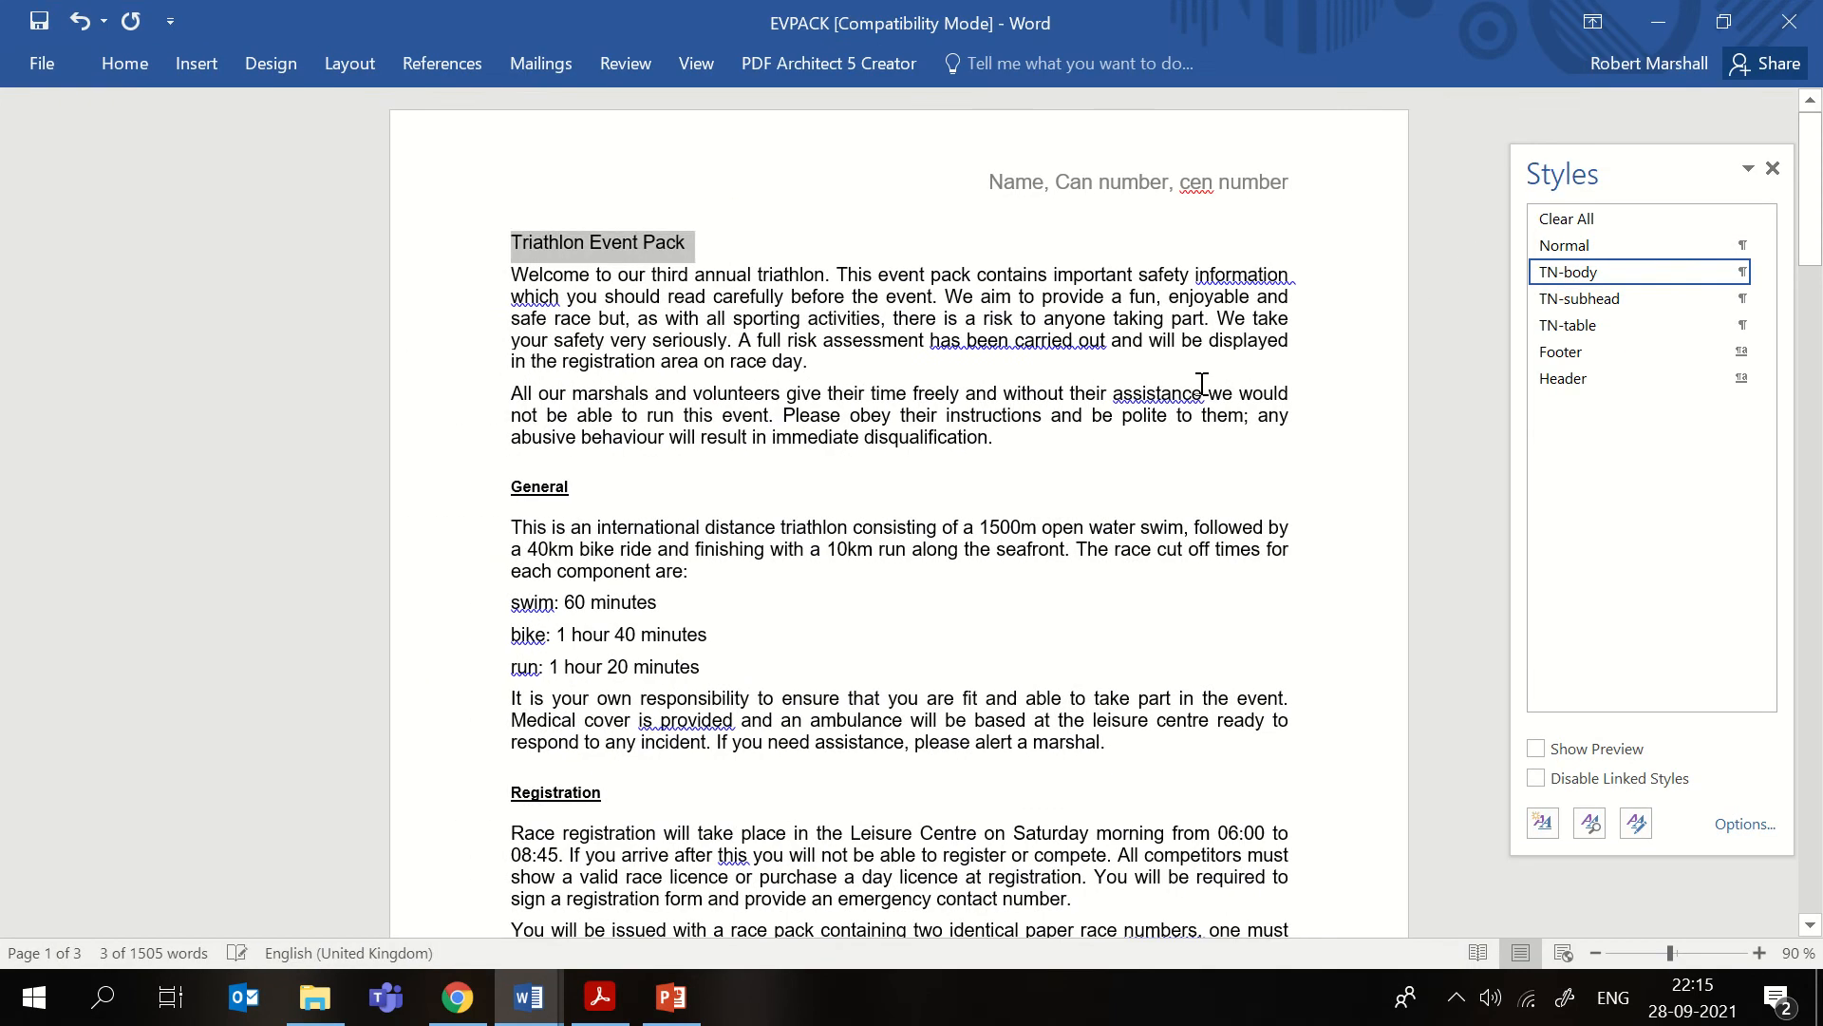
{"action": "left_click", "coordinate": [961, 415]}
{"action": "left_click", "coordinate": [1770, 168]}
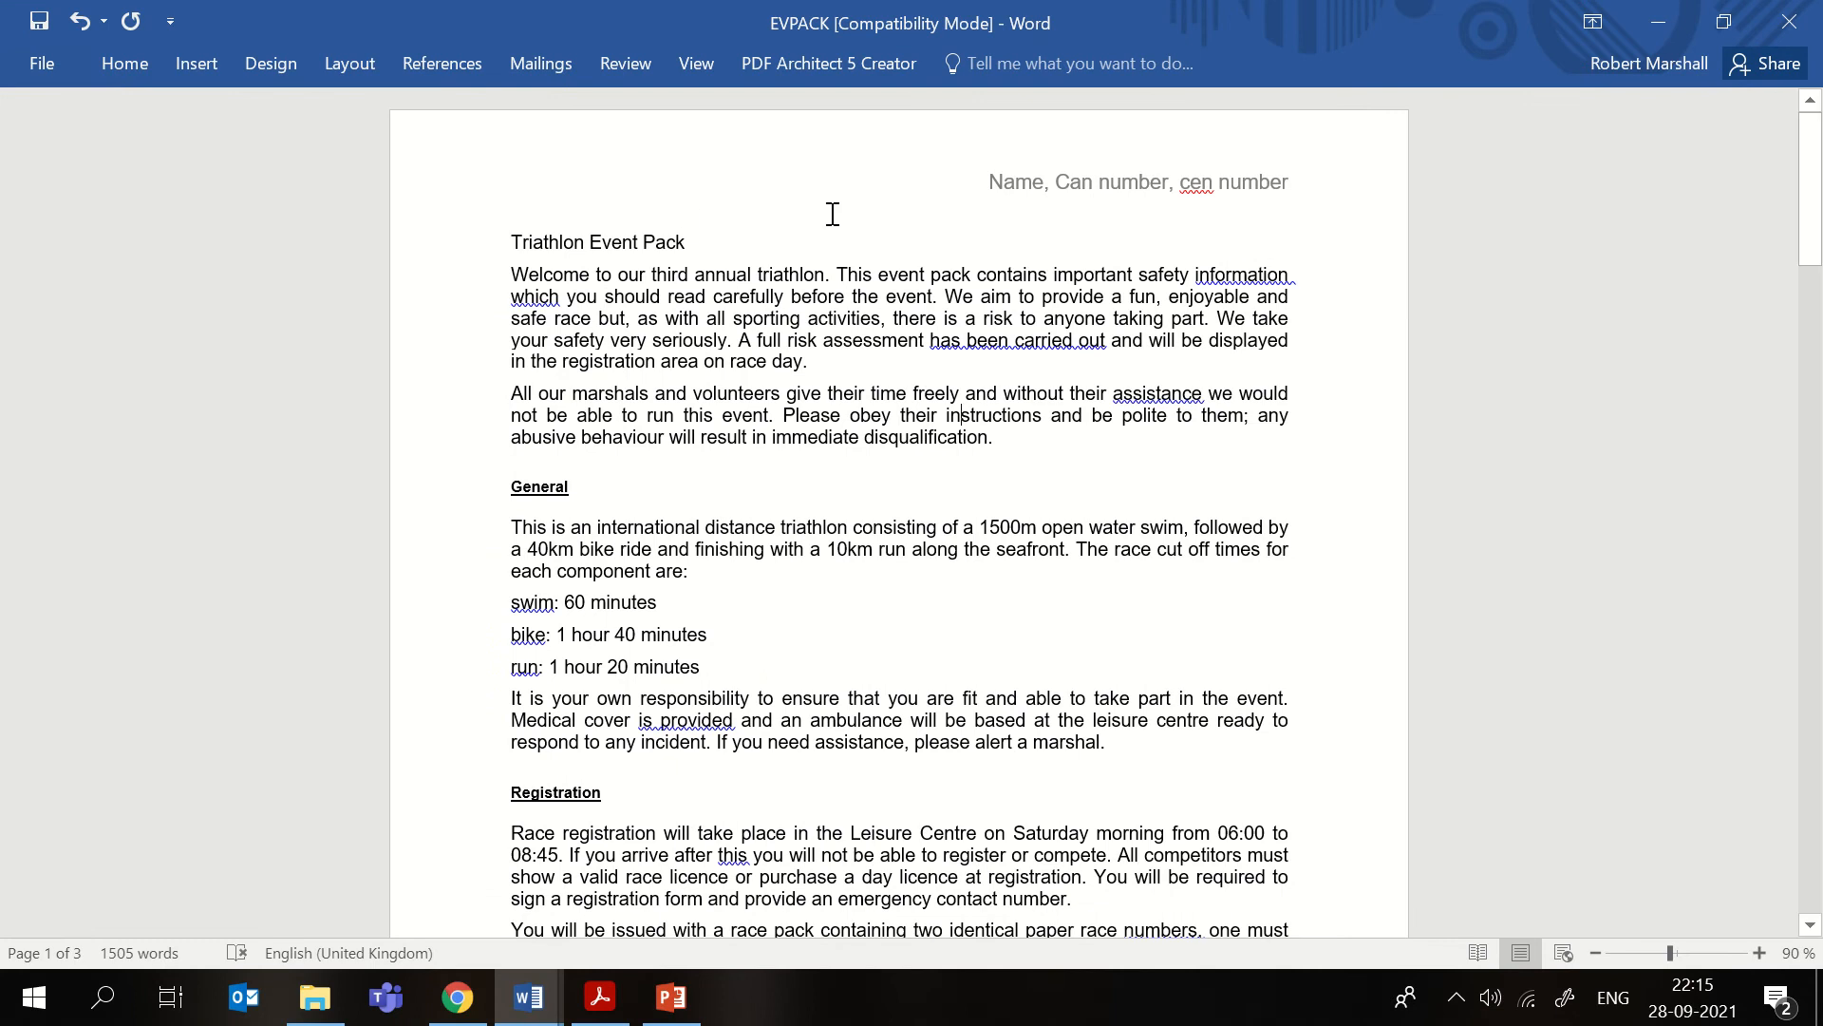
- Start a new style named TN-title from the title text "Triathlon Event Pack" and open its full formatting settings
{"action": "left_click_drag", "start_coordinate": [691, 243], "coordinate": [509, 243]}
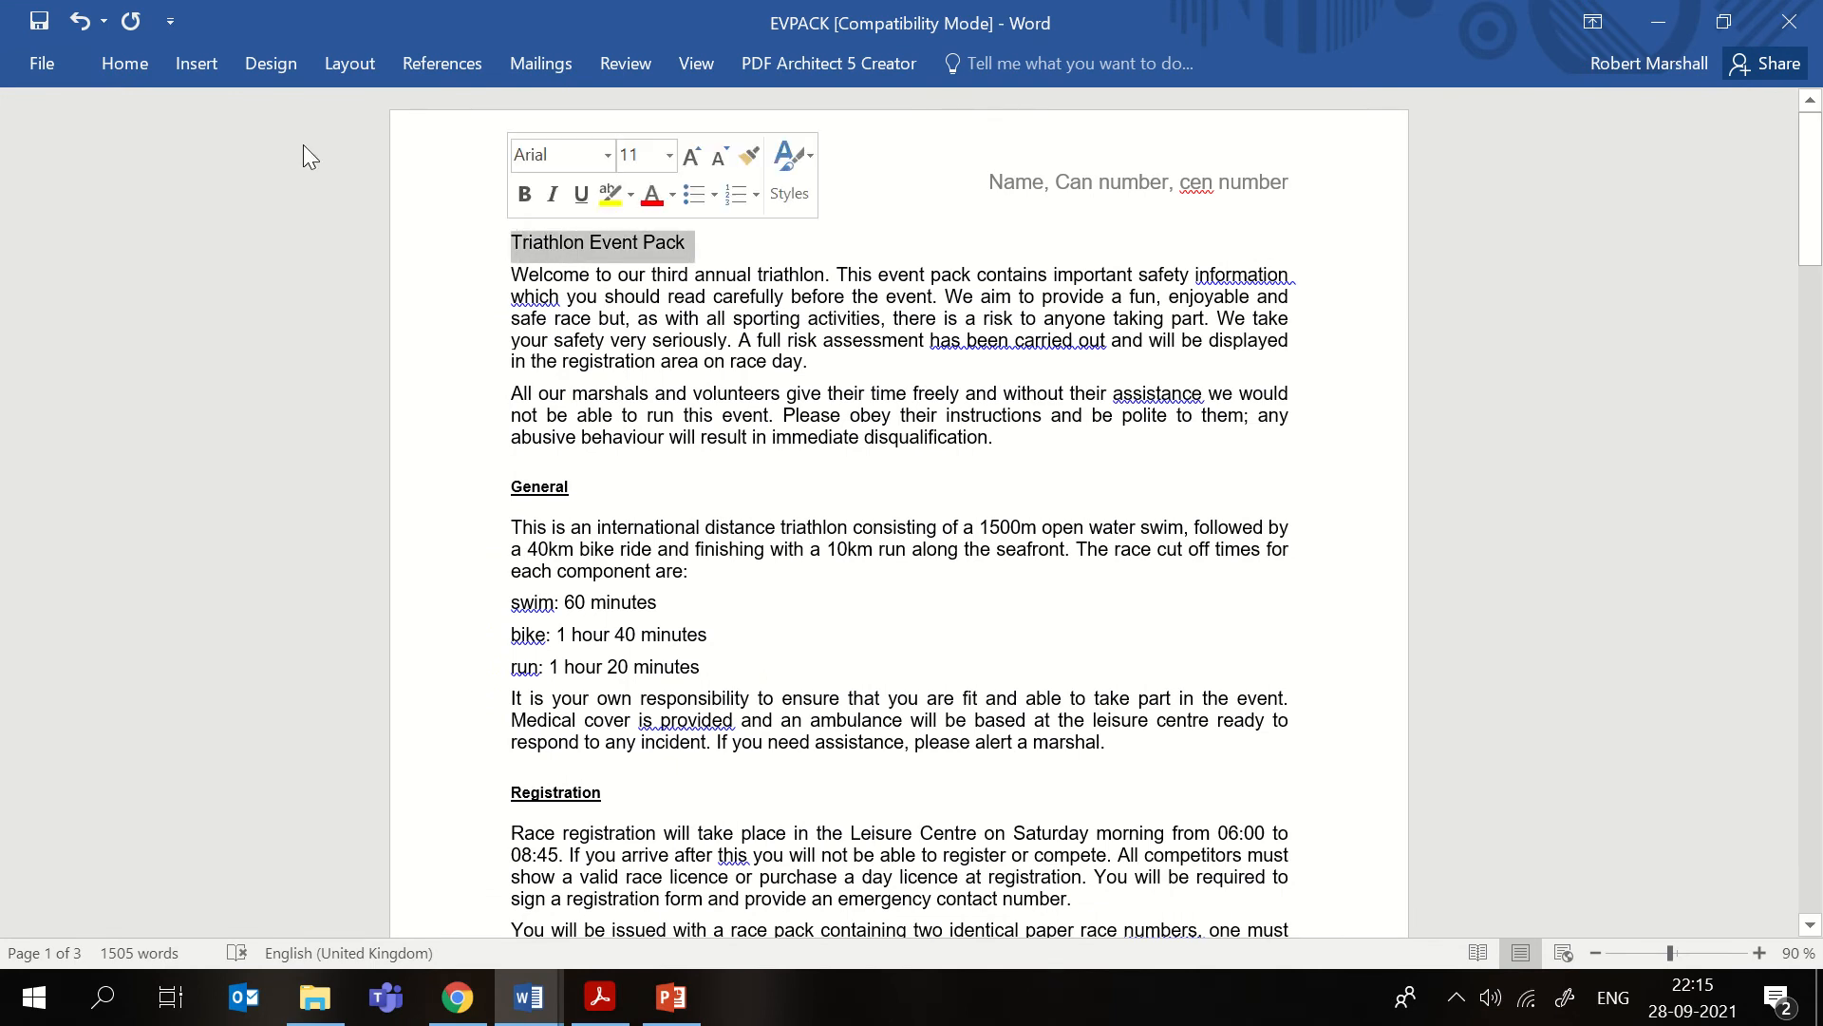
{"action": "left_click", "coordinate": [127, 63]}
{"action": "left_click", "coordinate": [1259, 156]}
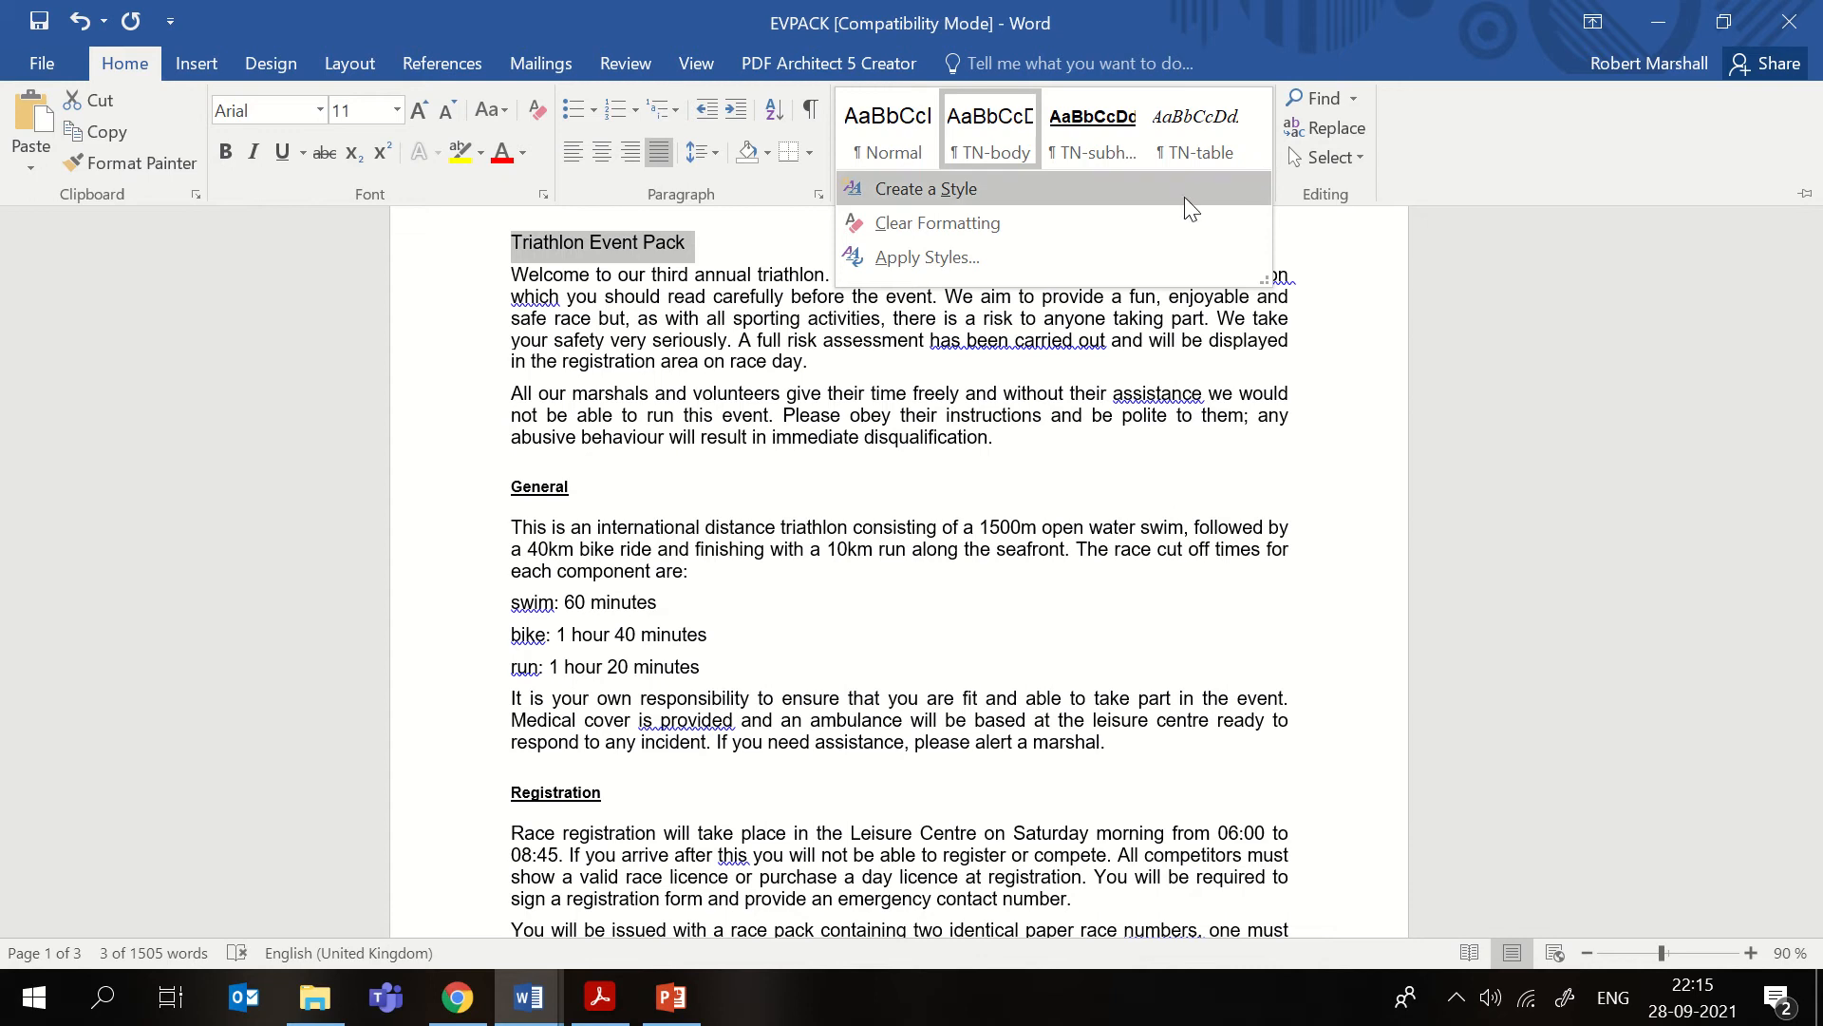
{"action": "left_click", "coordinate": [1056, 194]}
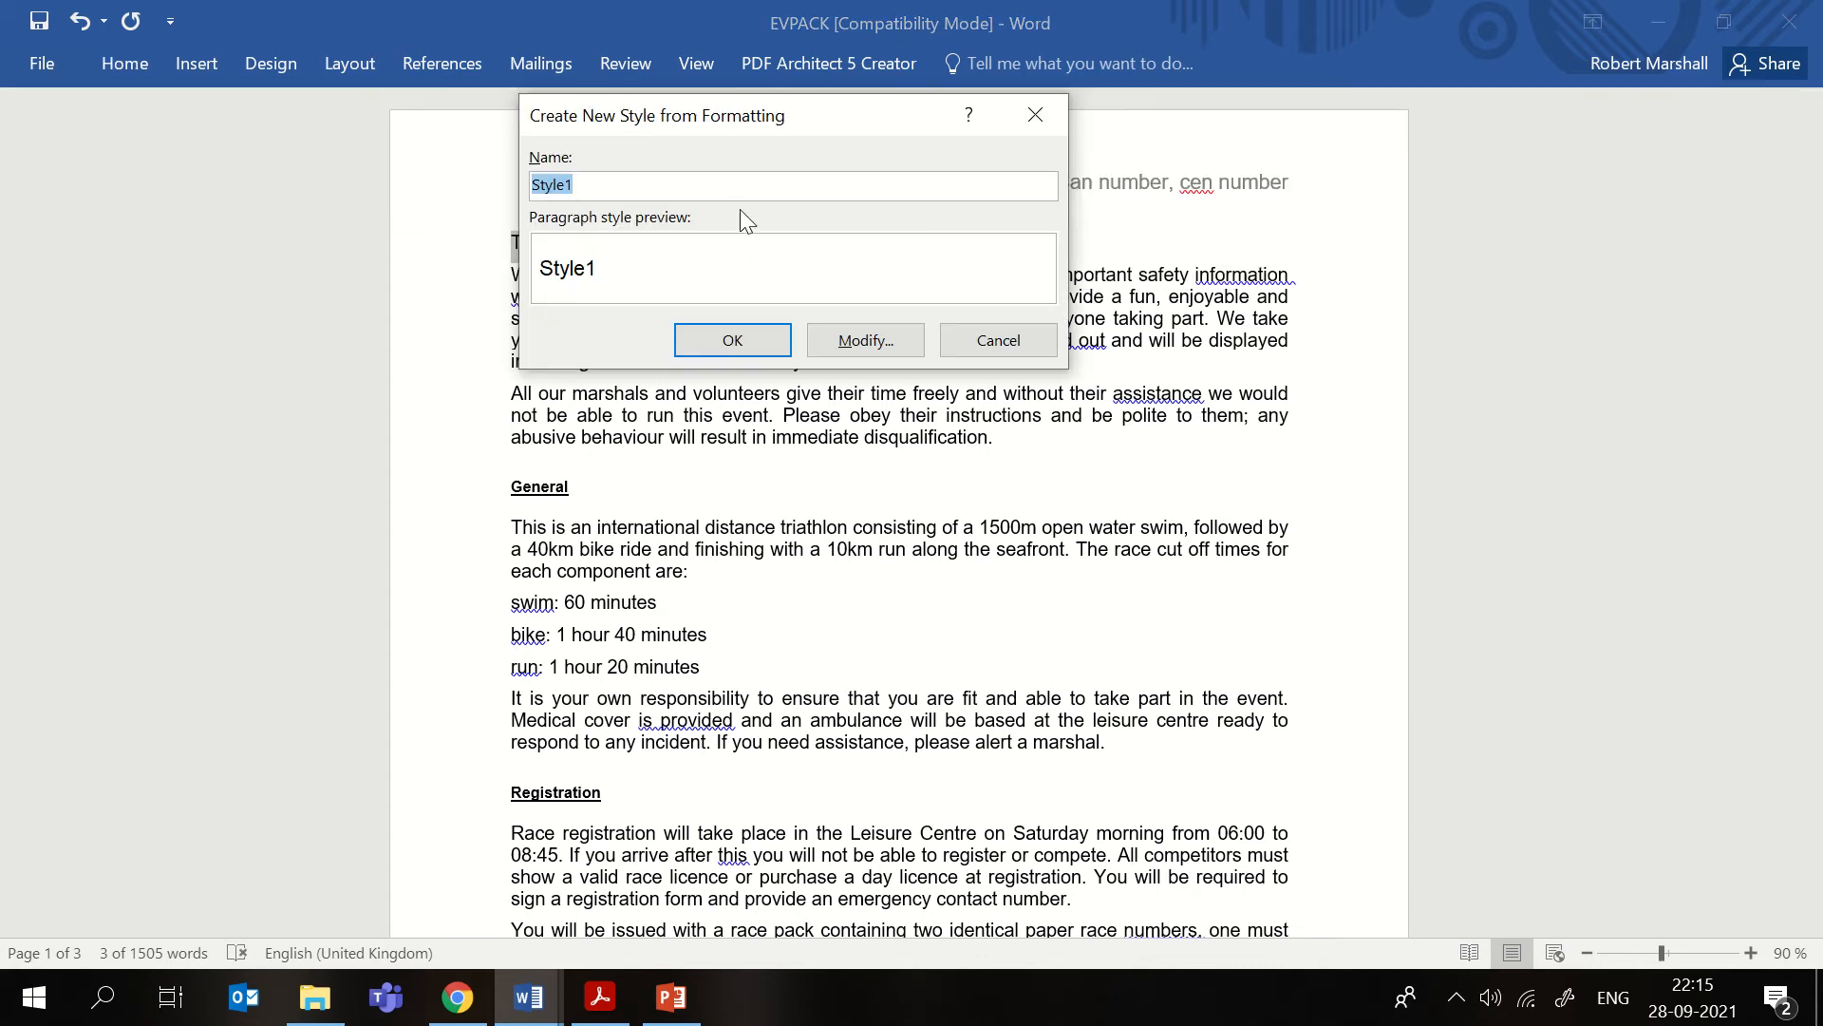
{"action": "type", "text": "TN-tit"}
{"action": "left_click", "coordinate": [889, 339]}
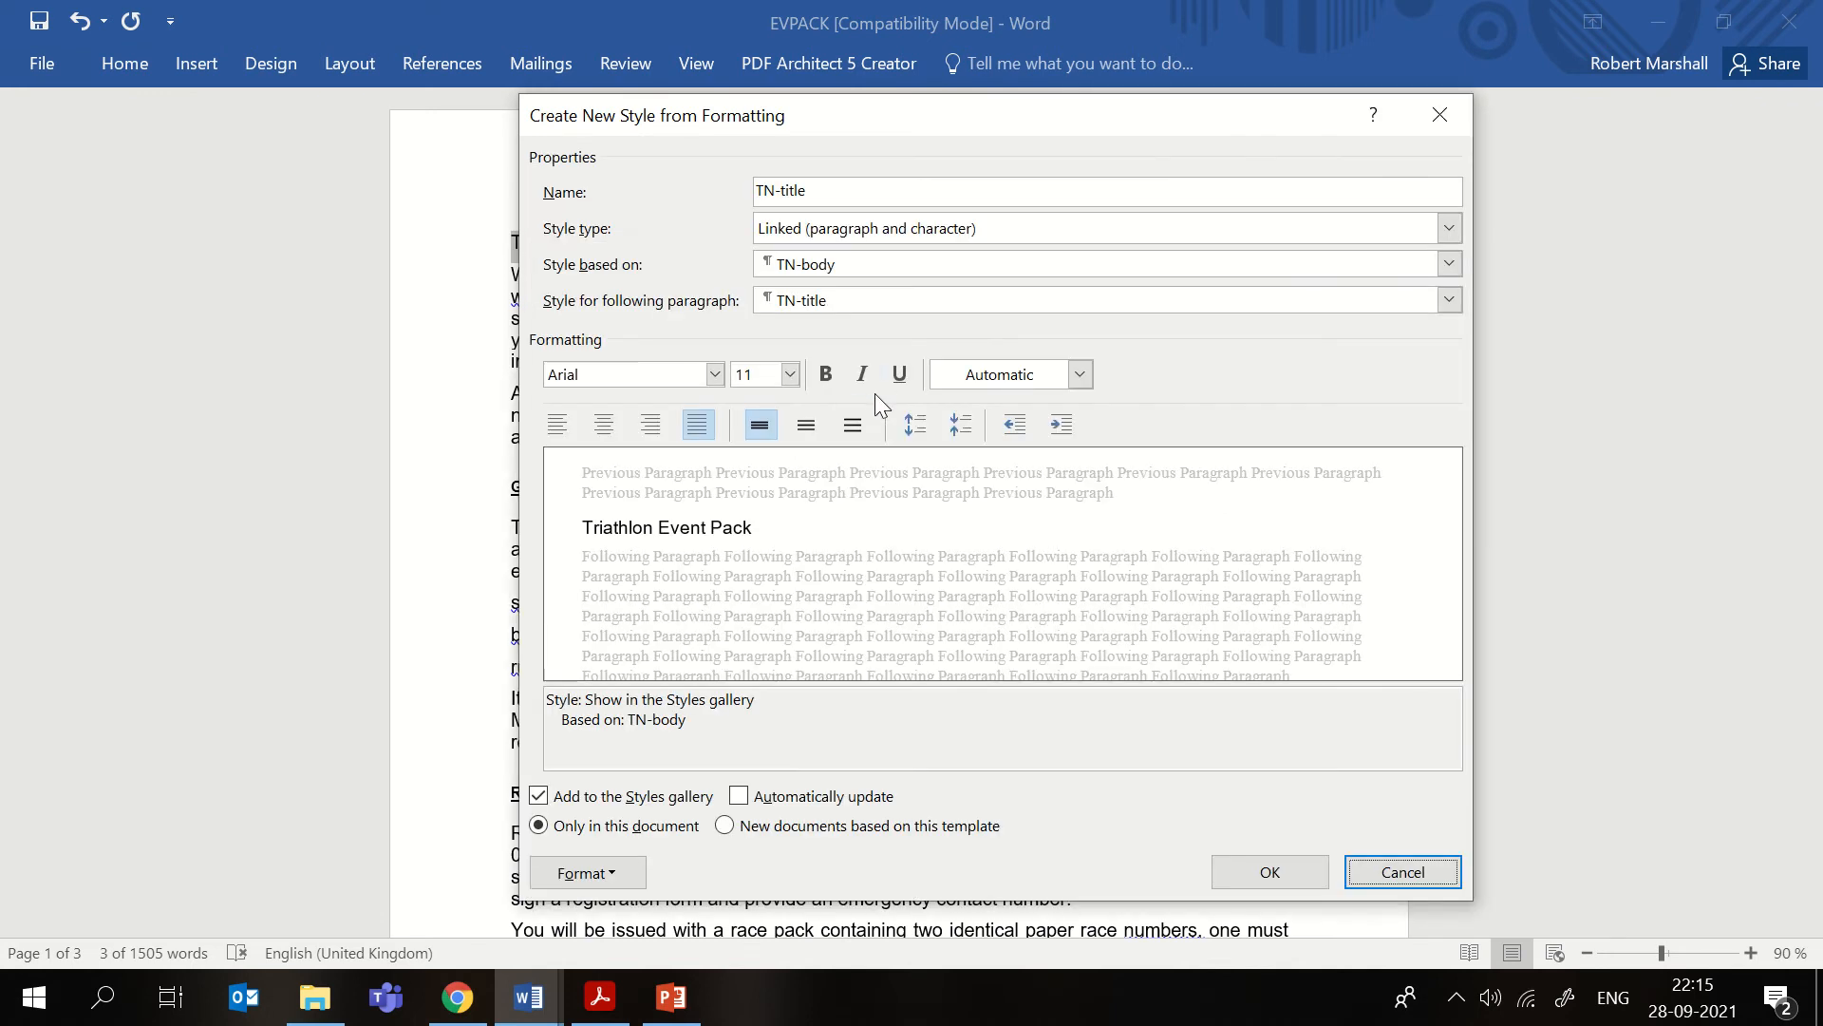
- Switch to the question paper in Acrobat Reader, maximize it and highlight the font style "serif" in question 5's TN-title table
{"action": "left_click", "coordinate": [527, 990]}
{"action": "left_click", "coordinate": [600, 996]}
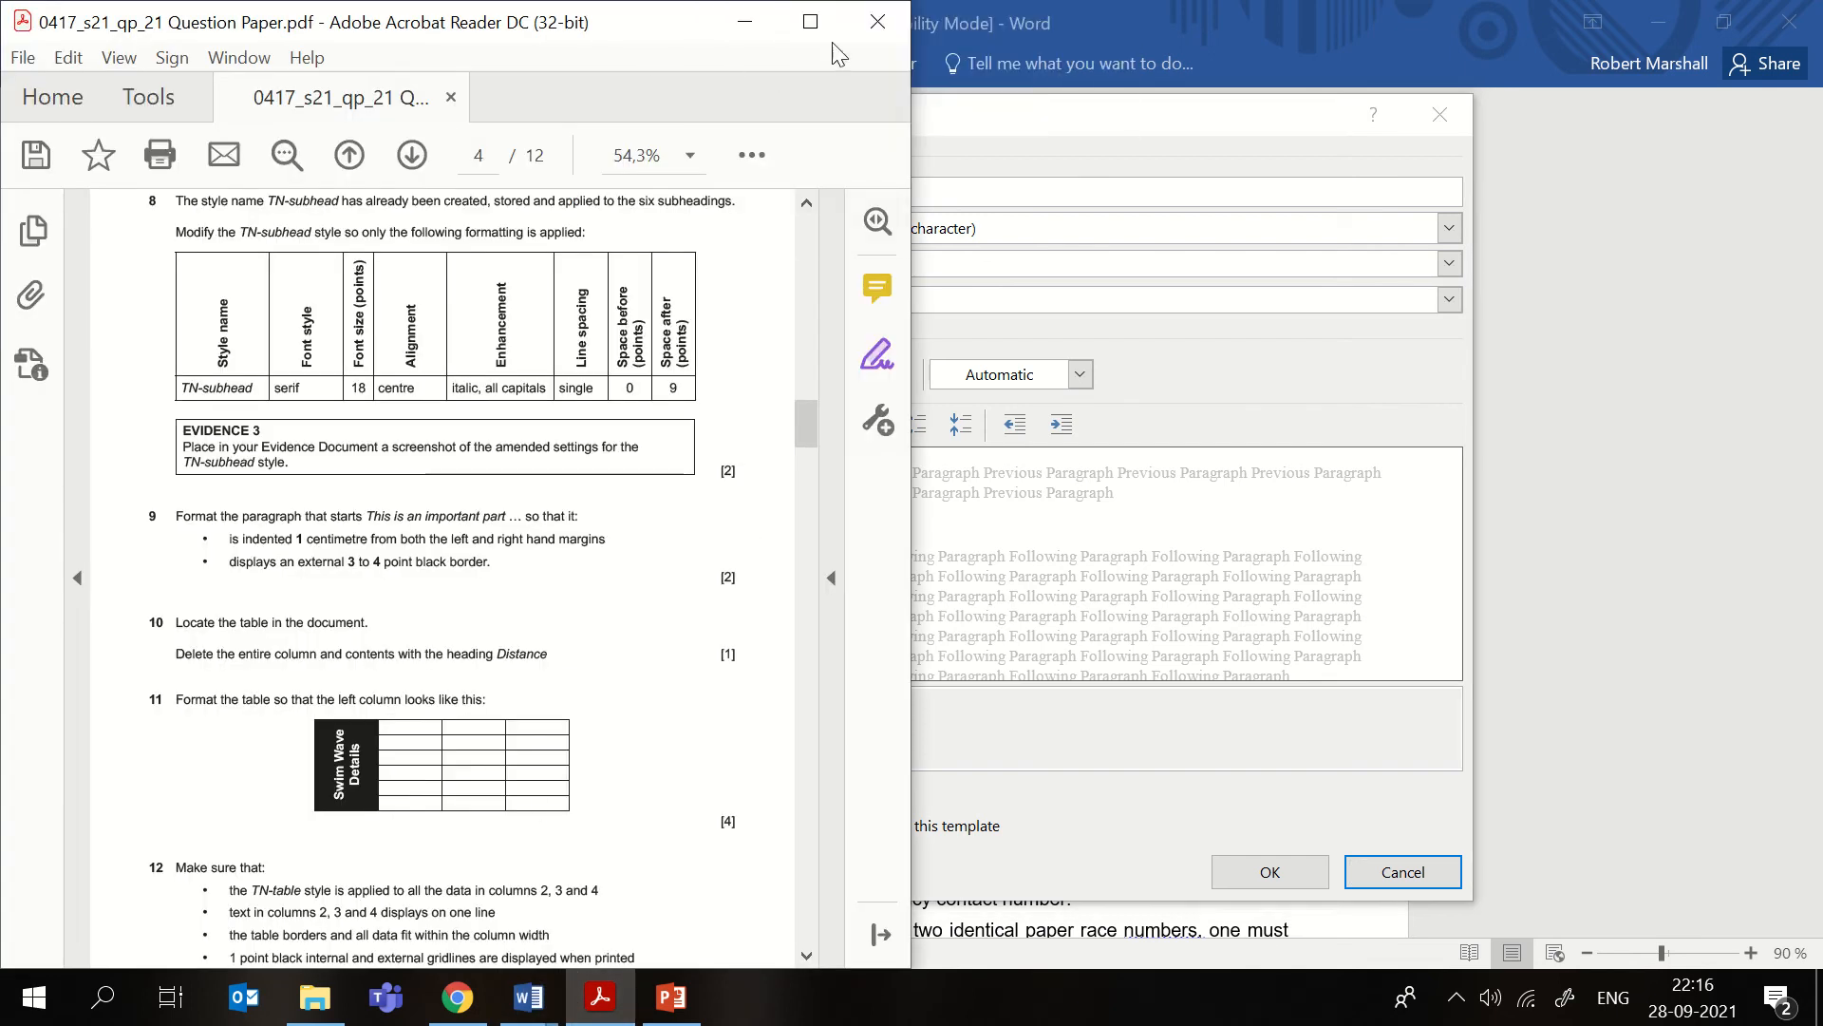
{"action": "left_click", "coordinate": [810, 21]}
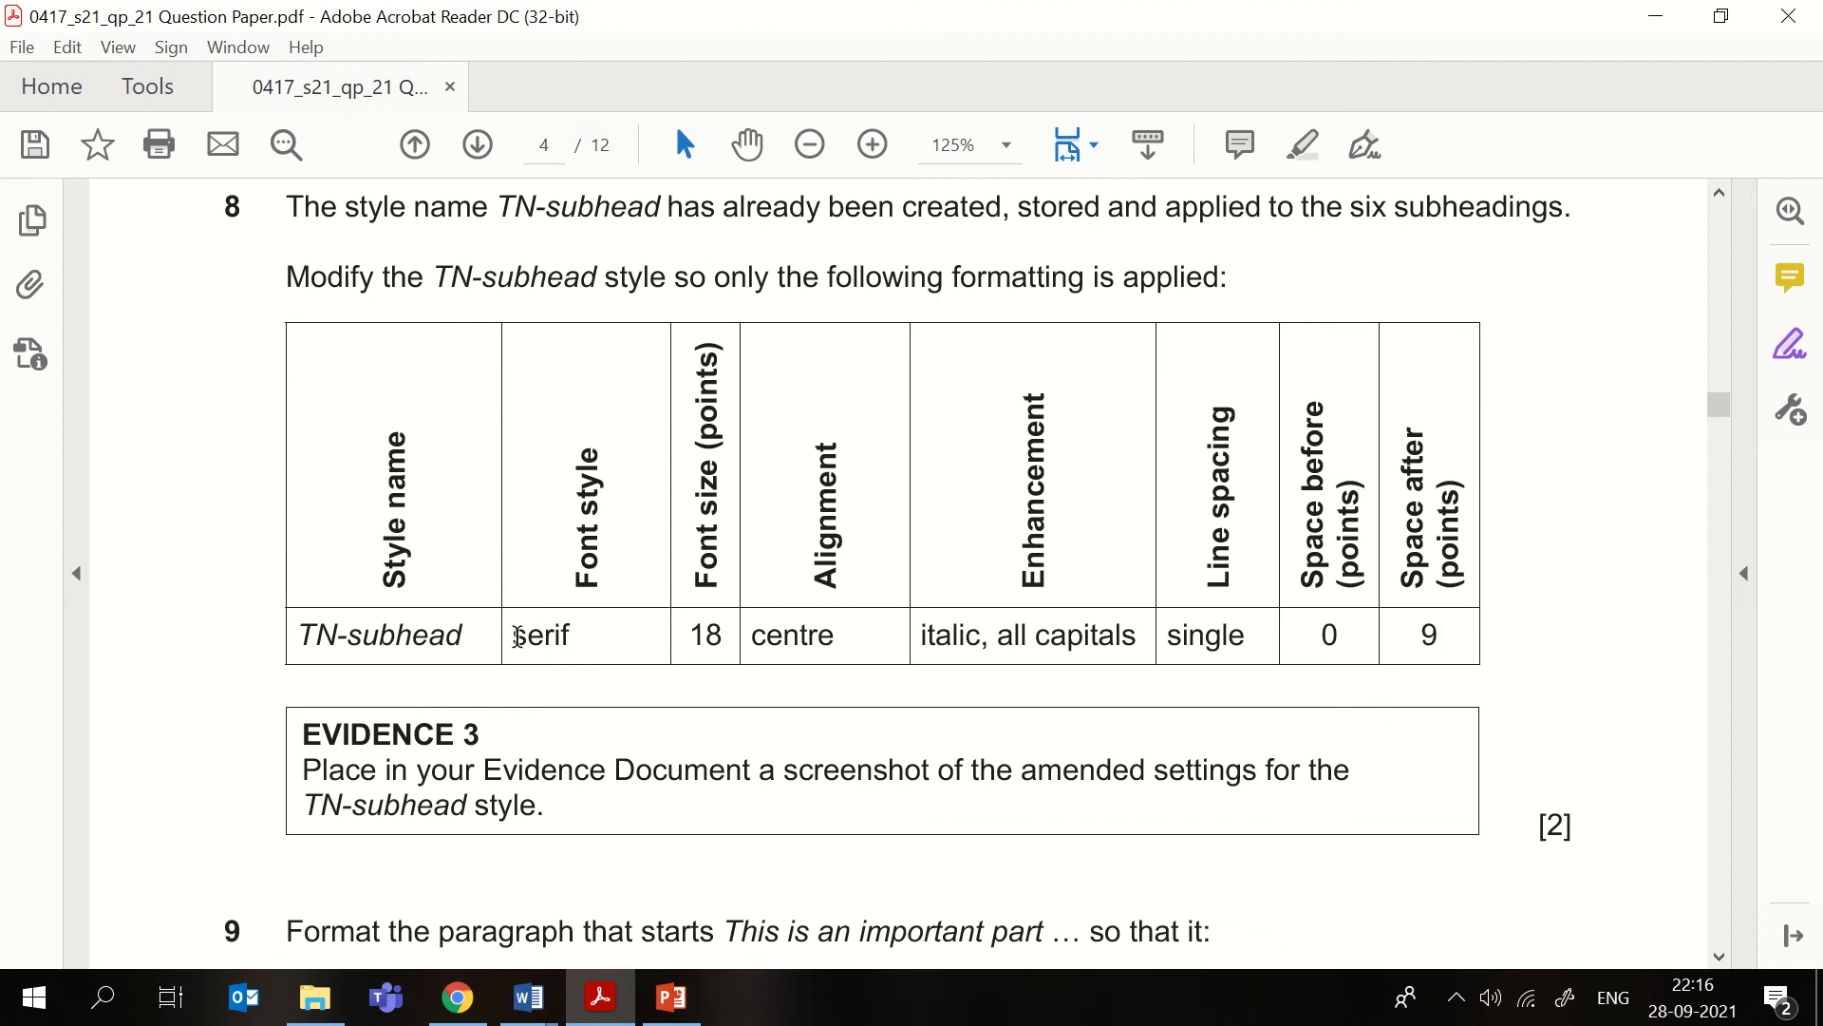
{"action": "scroll", "coordinate": [554, 652], "scroll_direction": "up", "scroll_amount": 15}
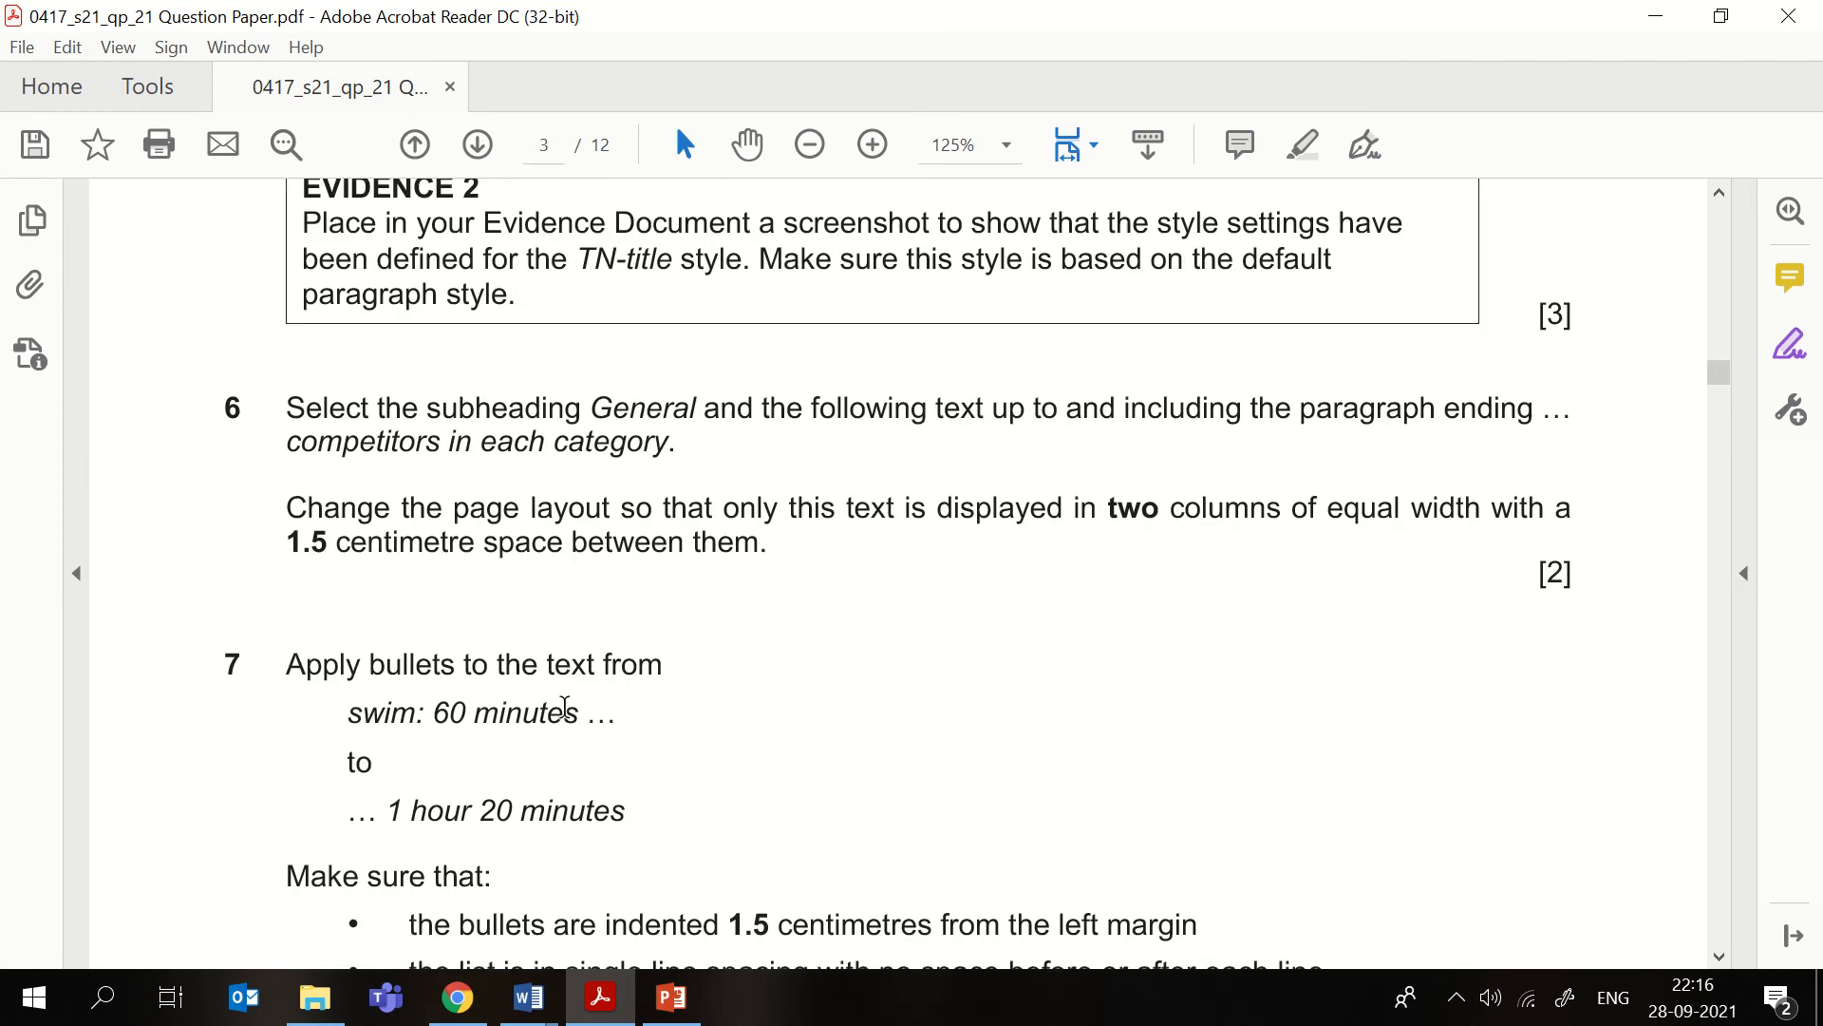
{"action": "scroll", "coordinate": [599, 682], "scroll_direction": "up", "scroll_amount": 6}
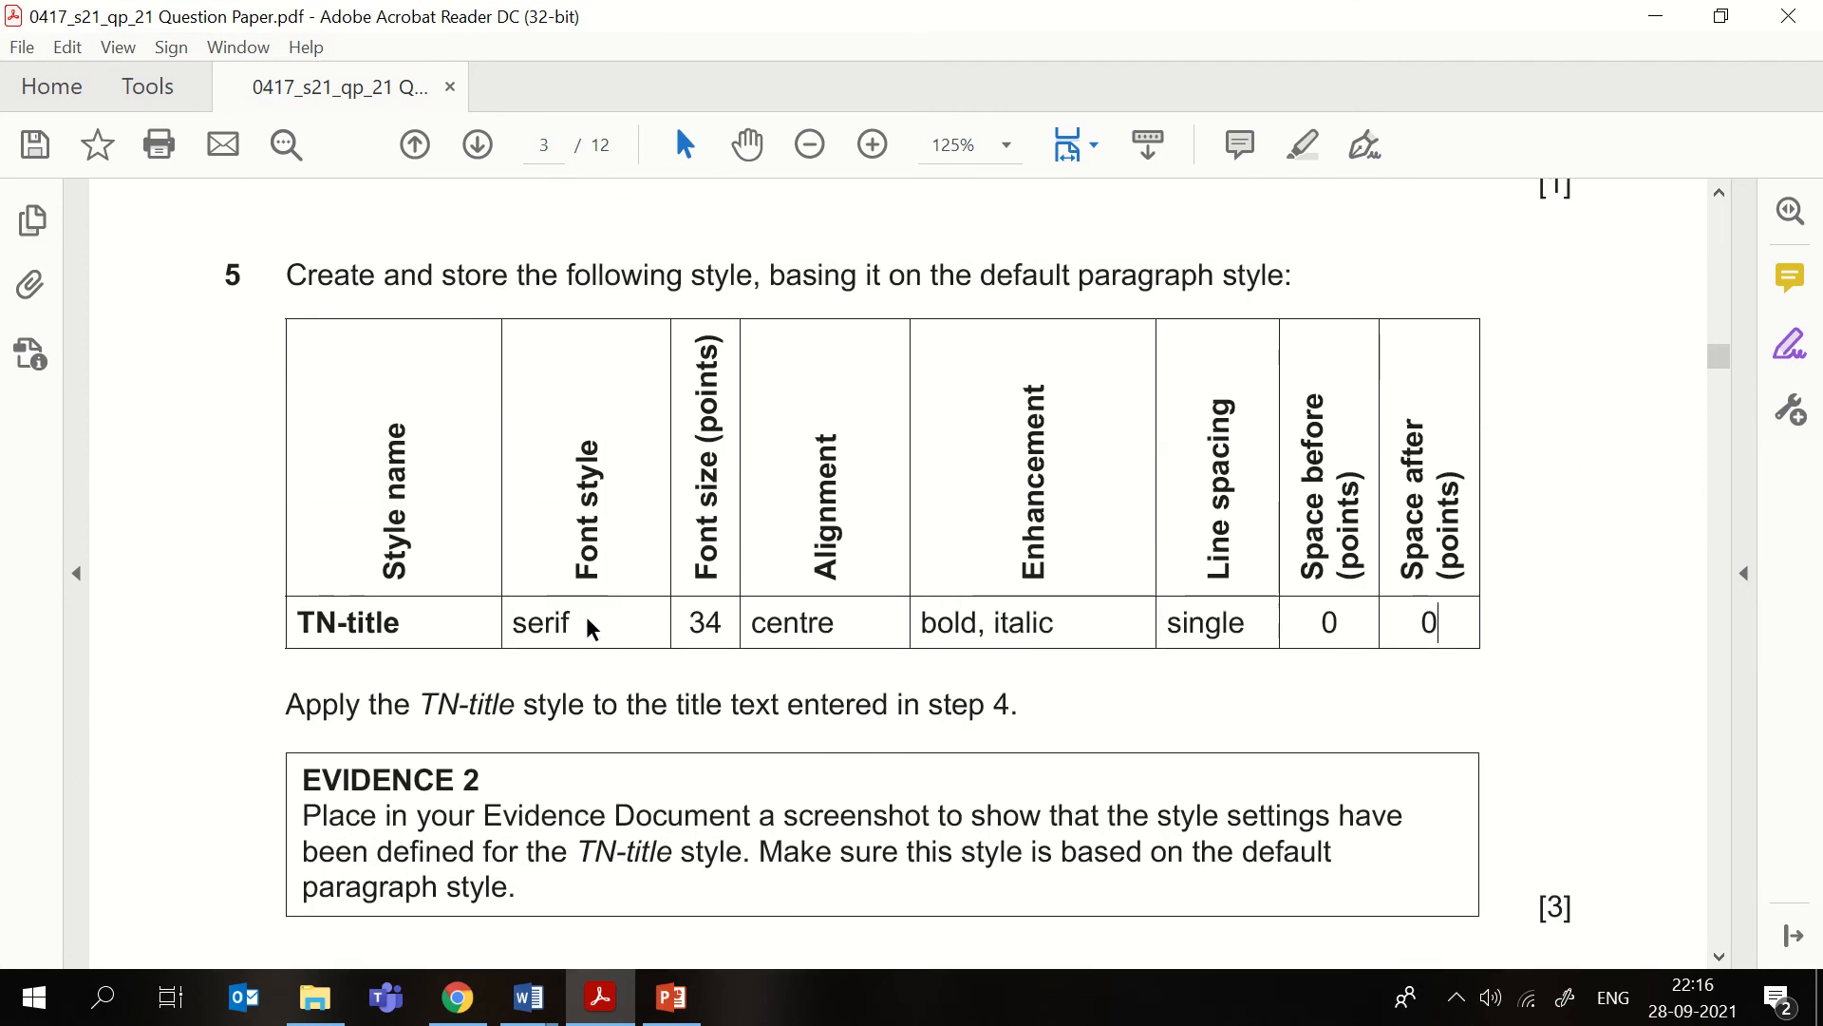
{"action": "left_click_drag", "start_coordinate": [572, 624], "coordinate": [511, 623]}
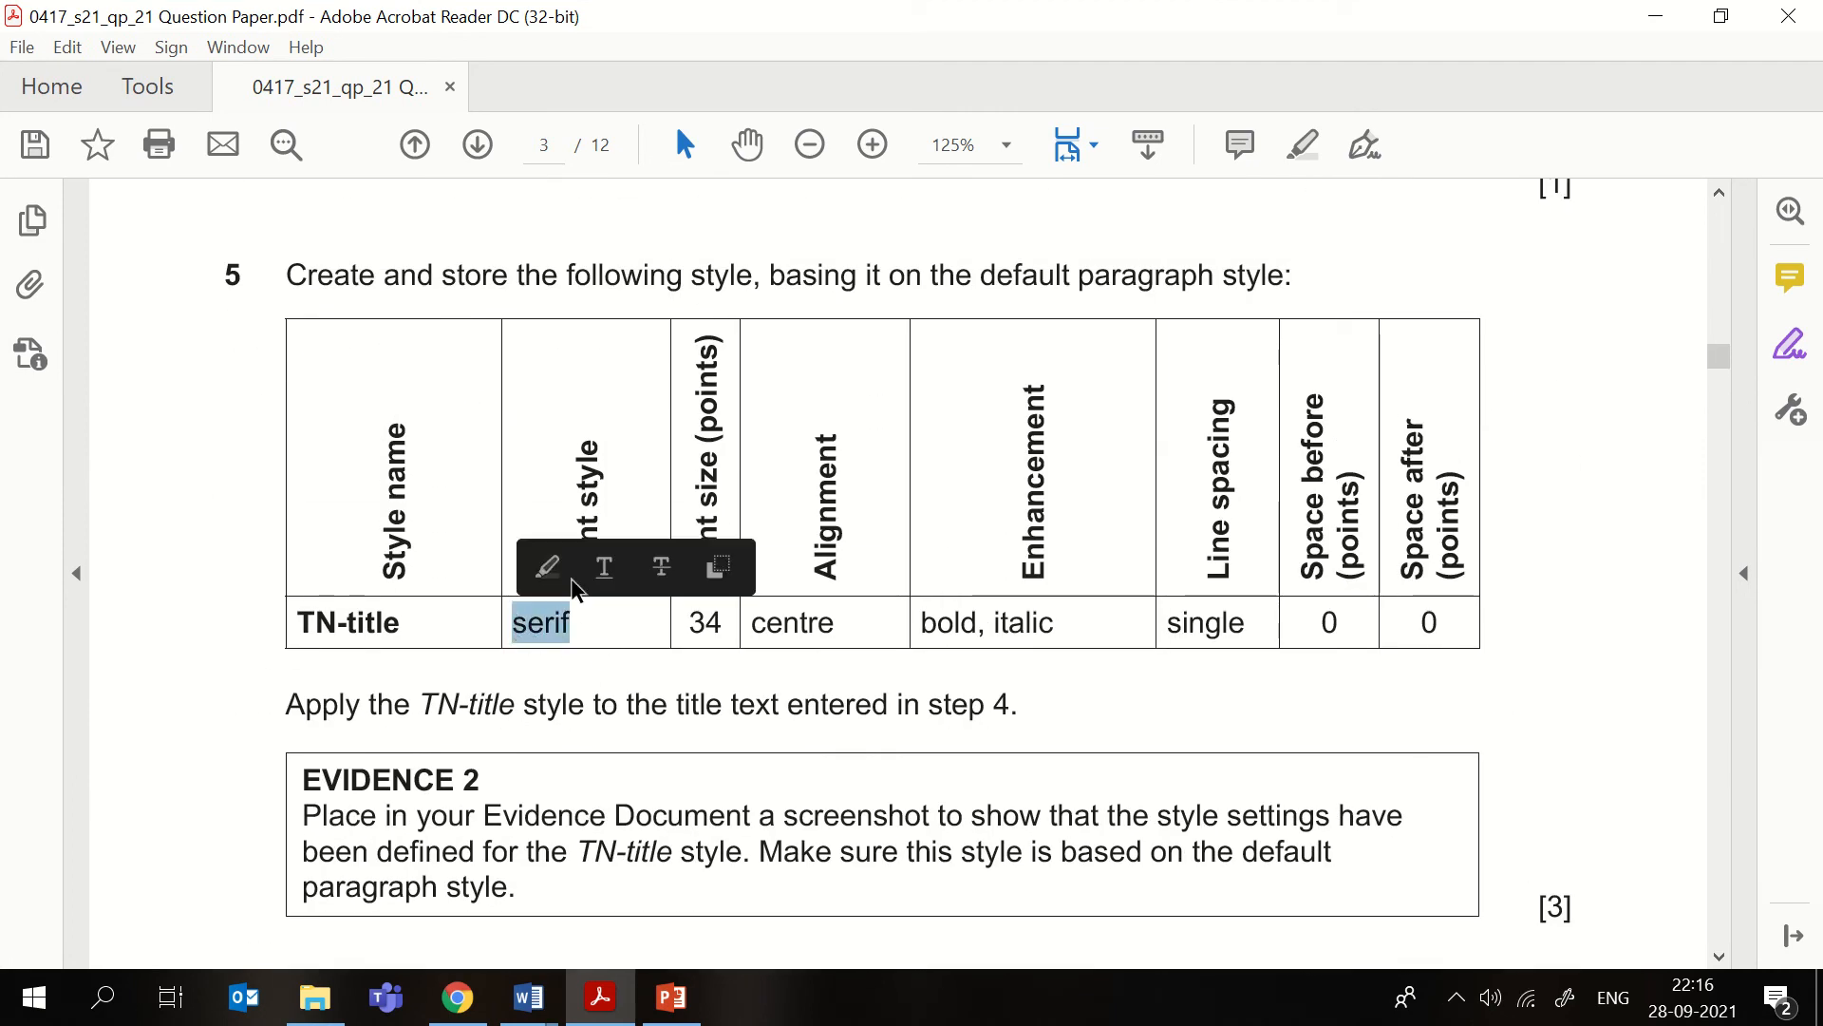
{"action": "left_click", "coordinate": [551, 567]}
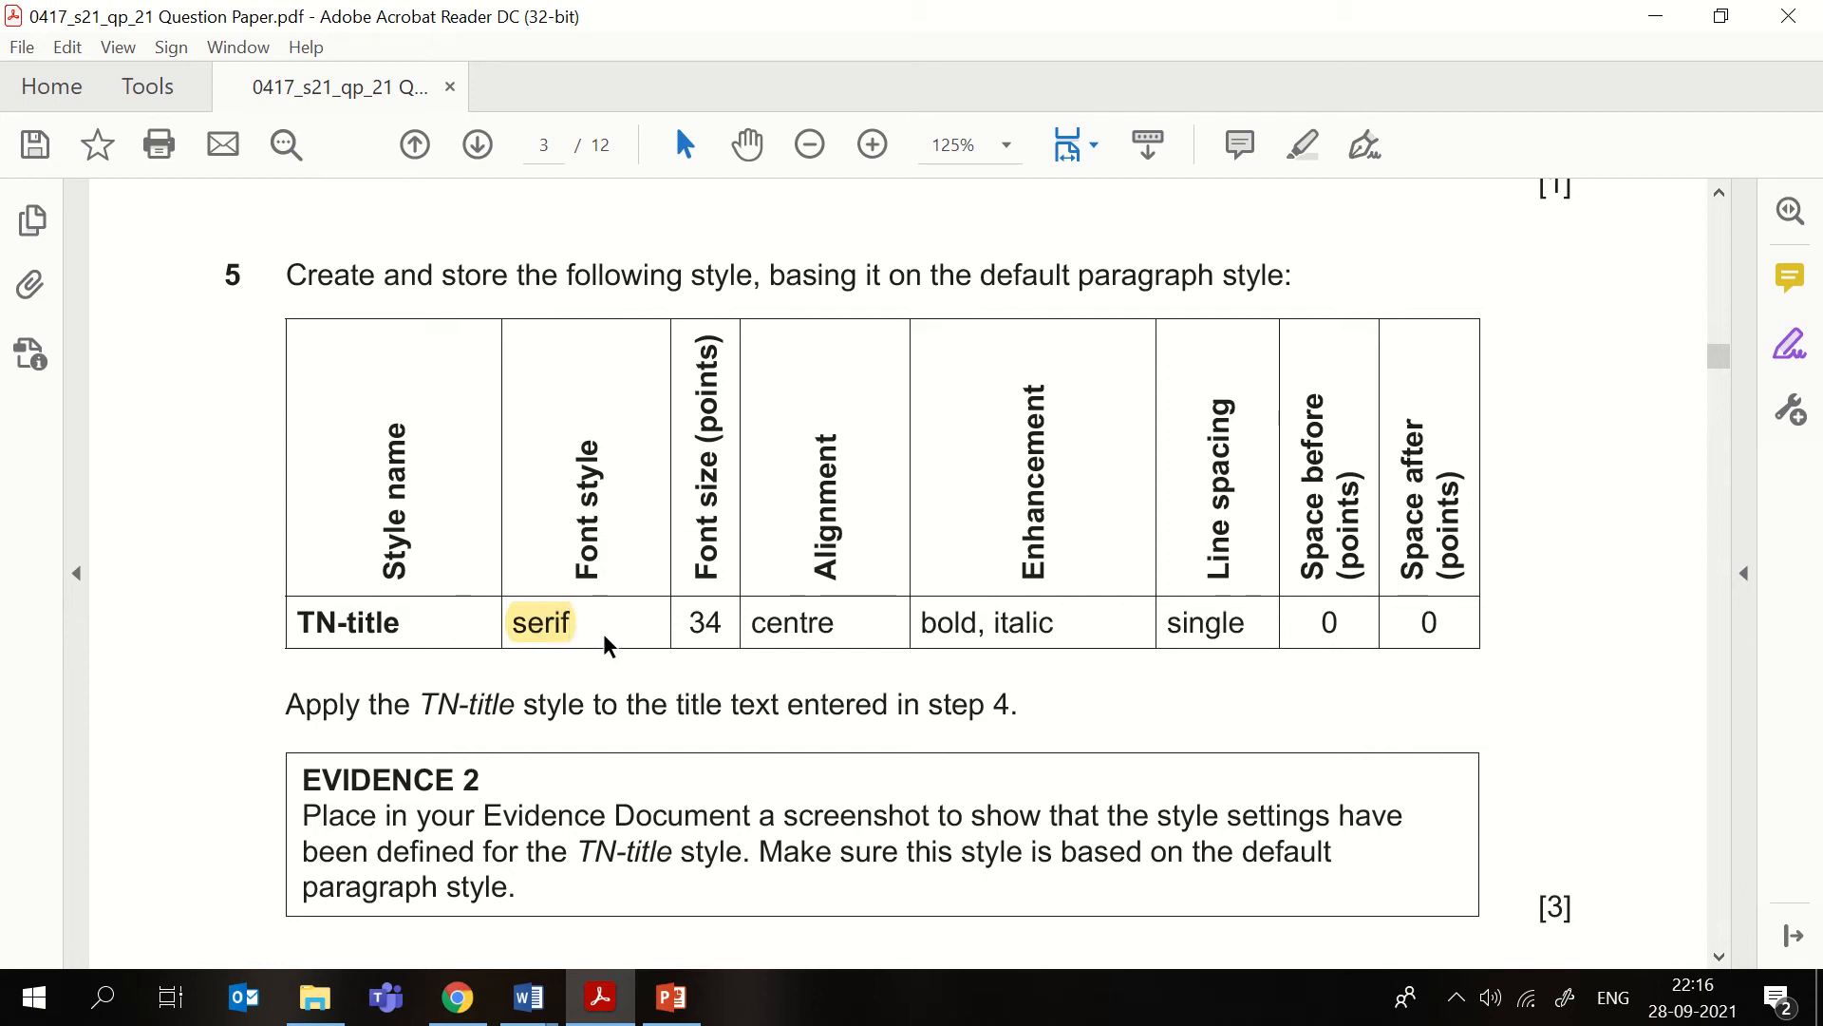
- Switch to EVPACK and set the TN-title style's font to Times New Roman
{"action": "left_click", "coordinate": [530, 997]}
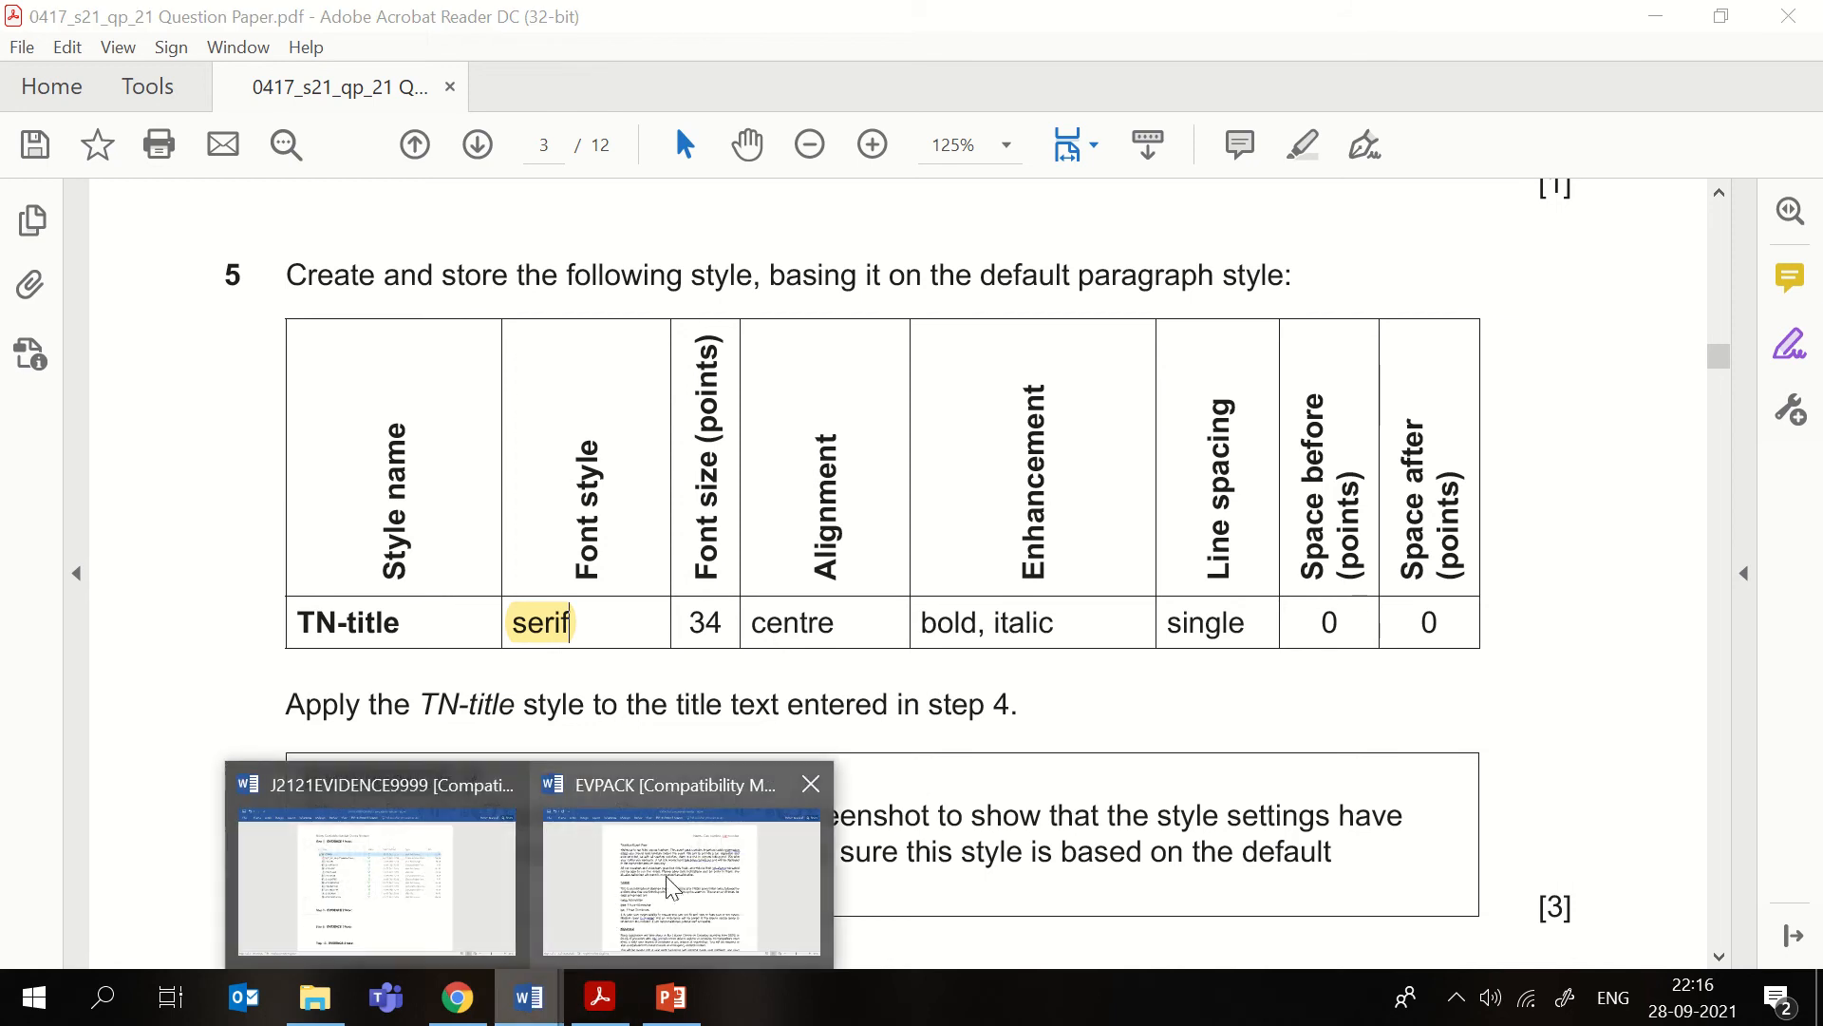
{"action": "left_click", "coordinate": [652, 909]}
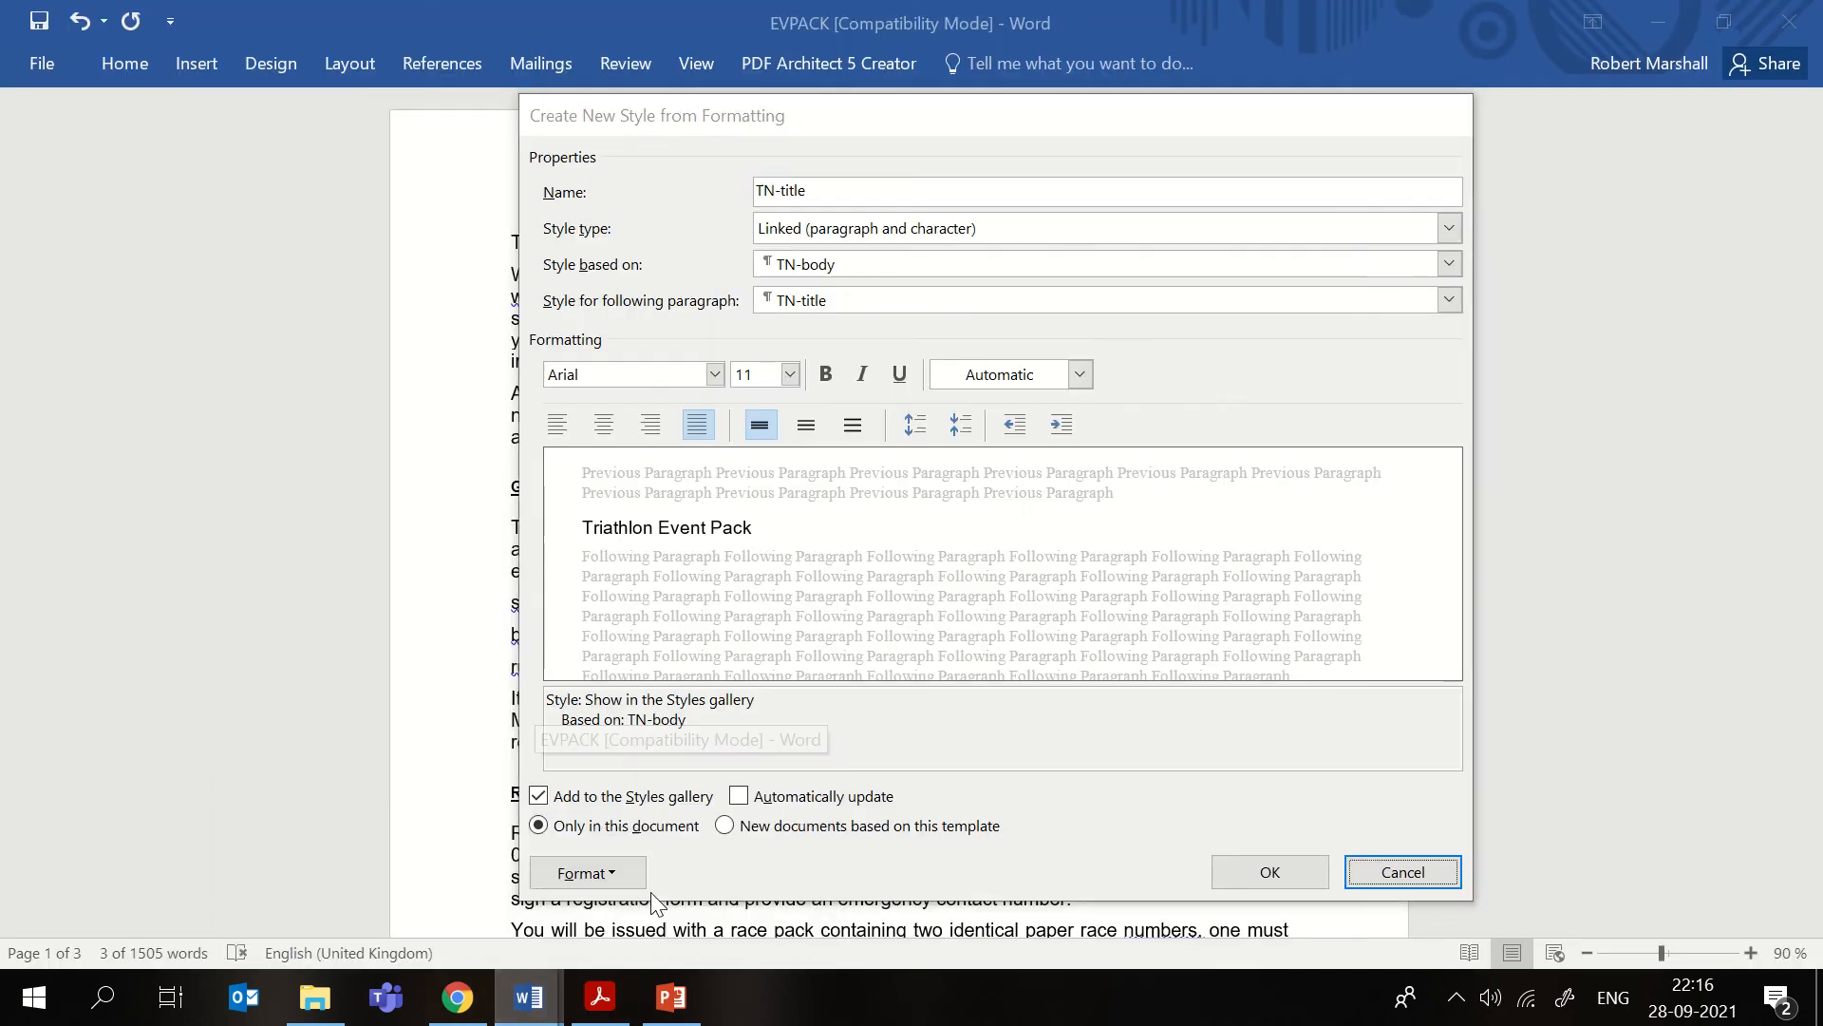
{"action": "left_click", "coordinate": [717, 373]}
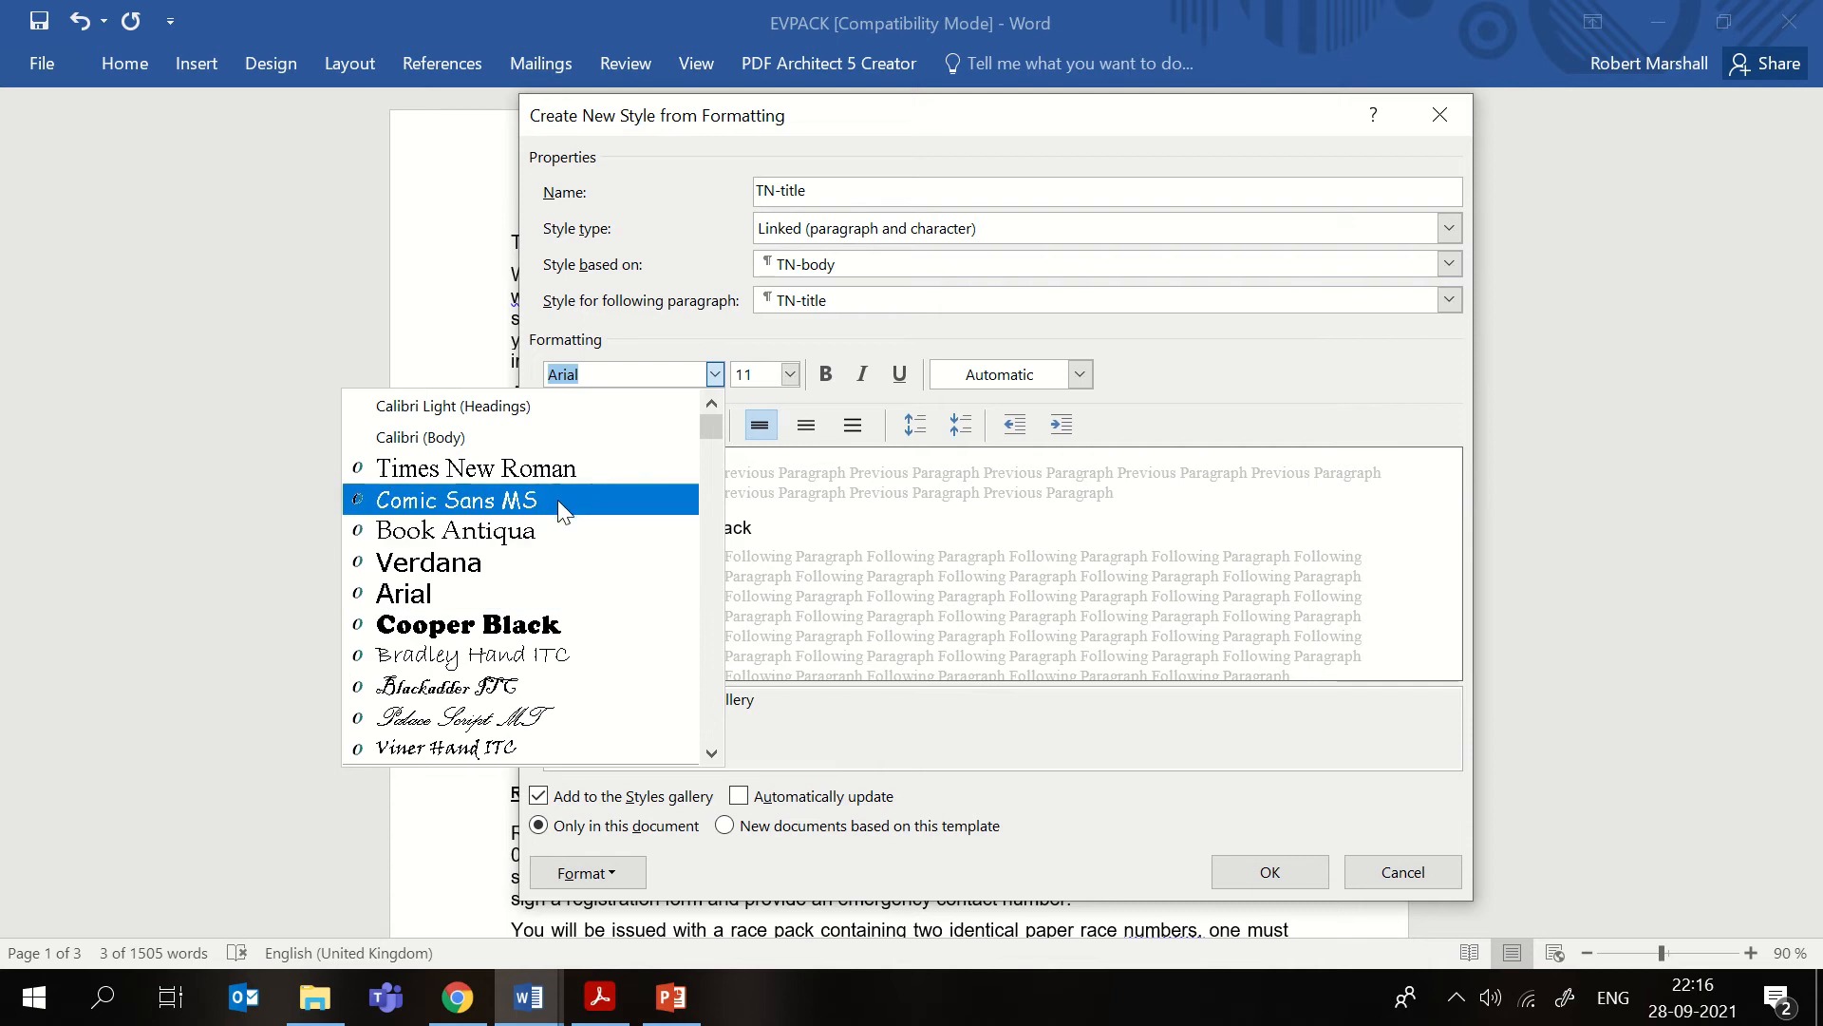
{"action": "left_click", "coordinate": [501, 468]}
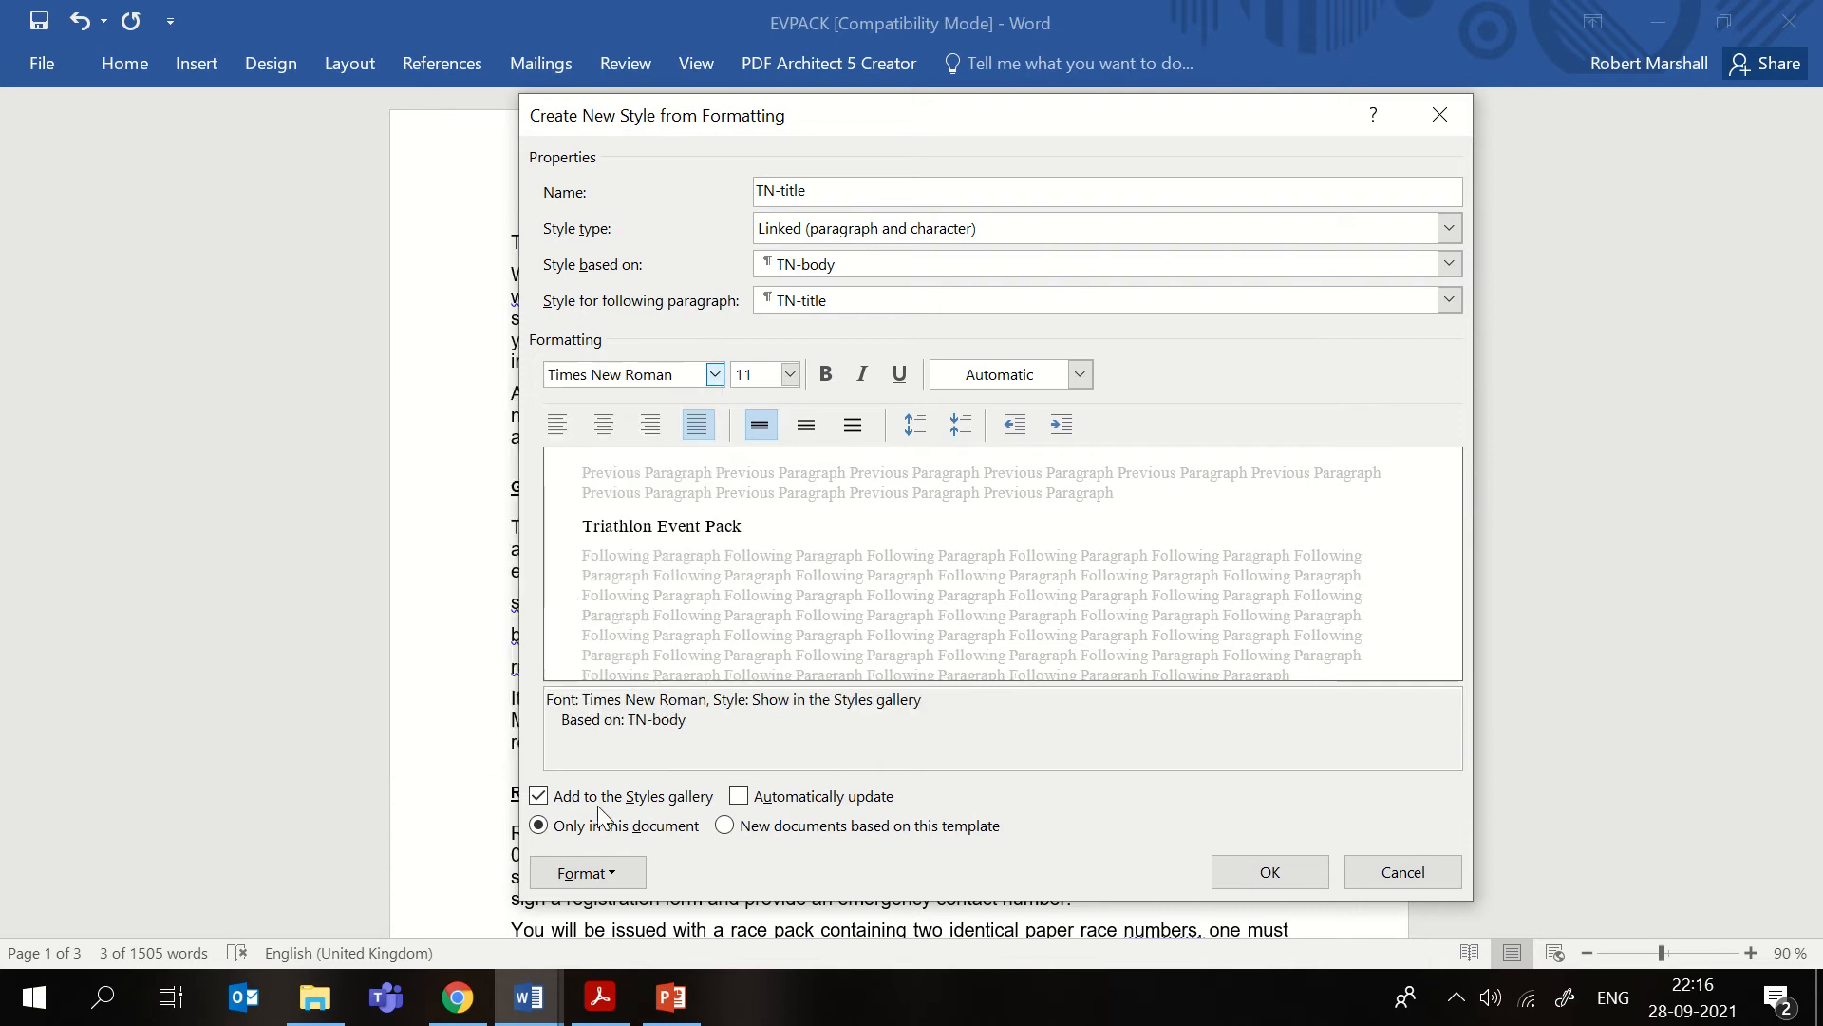
- Switch to the question paper, highlight the font size 34 in question 5's TN-title table, and return to EVPACK's style settings
{"action": "left_click", "coordinate": [600, 997]}
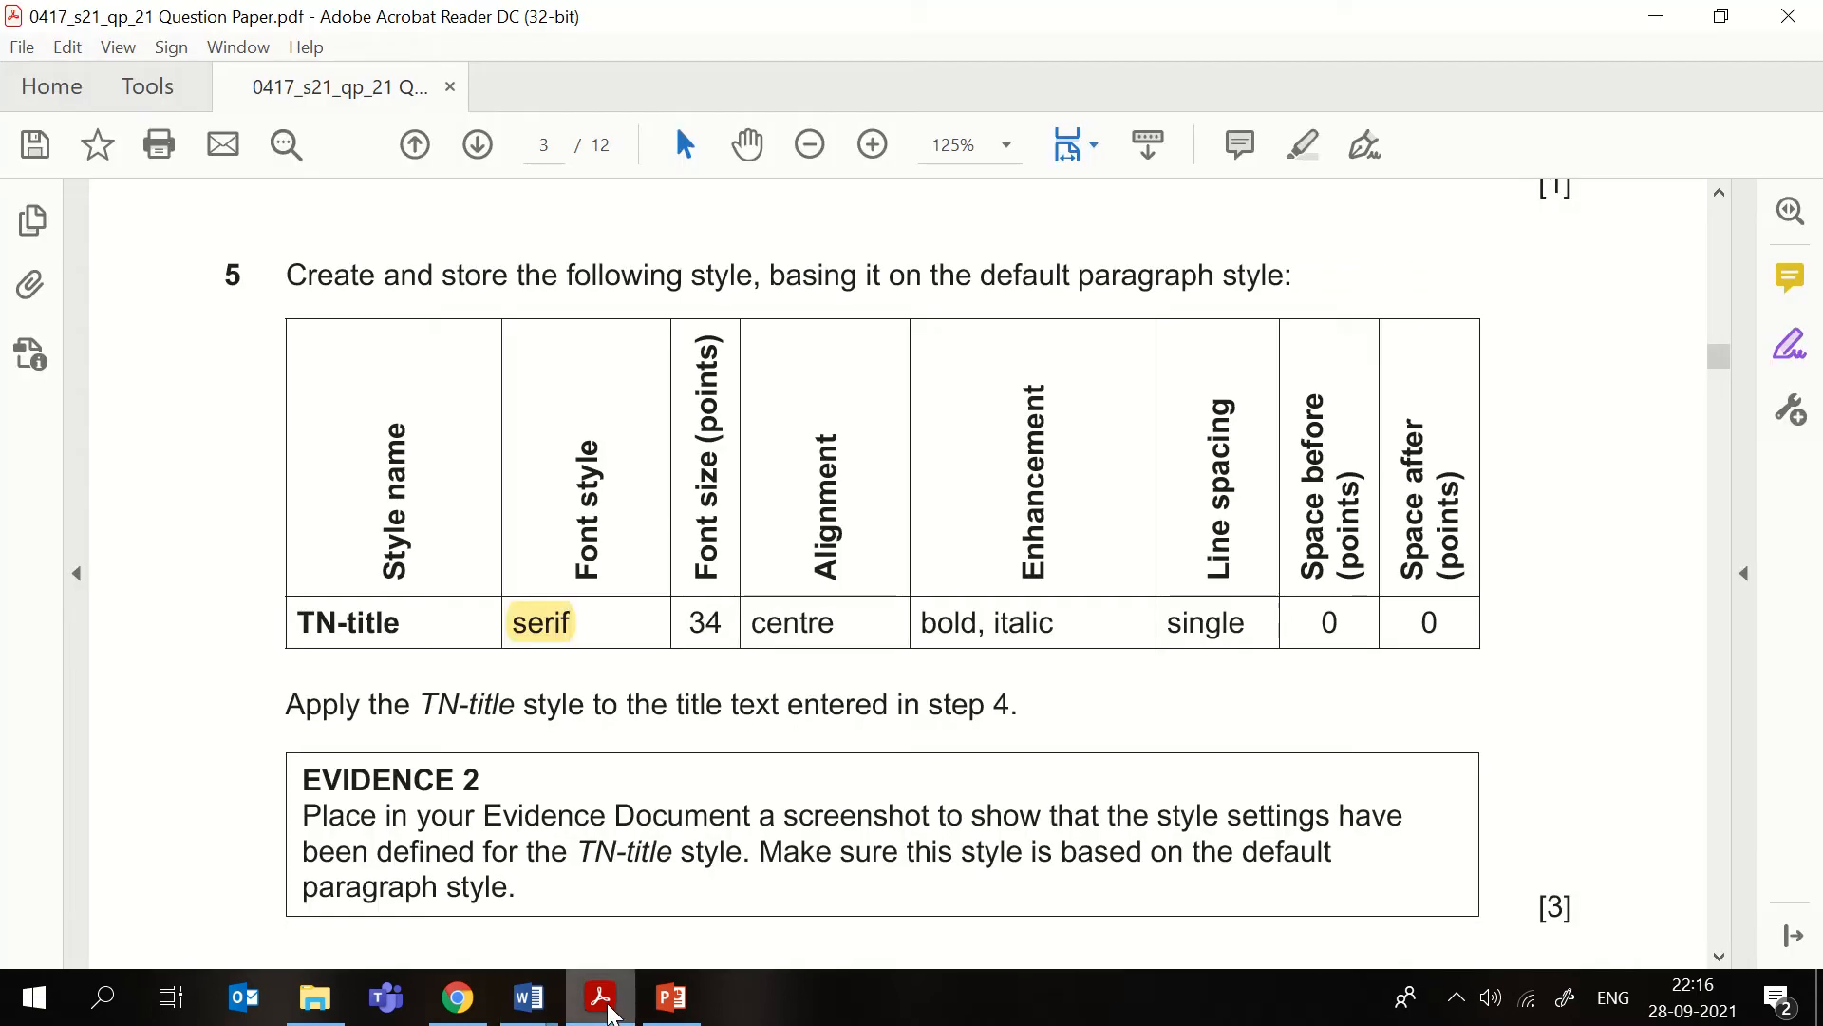
{"action": "left_click_drag", "start_coordinate": [679, 612], "coordinate": [727, 623]}
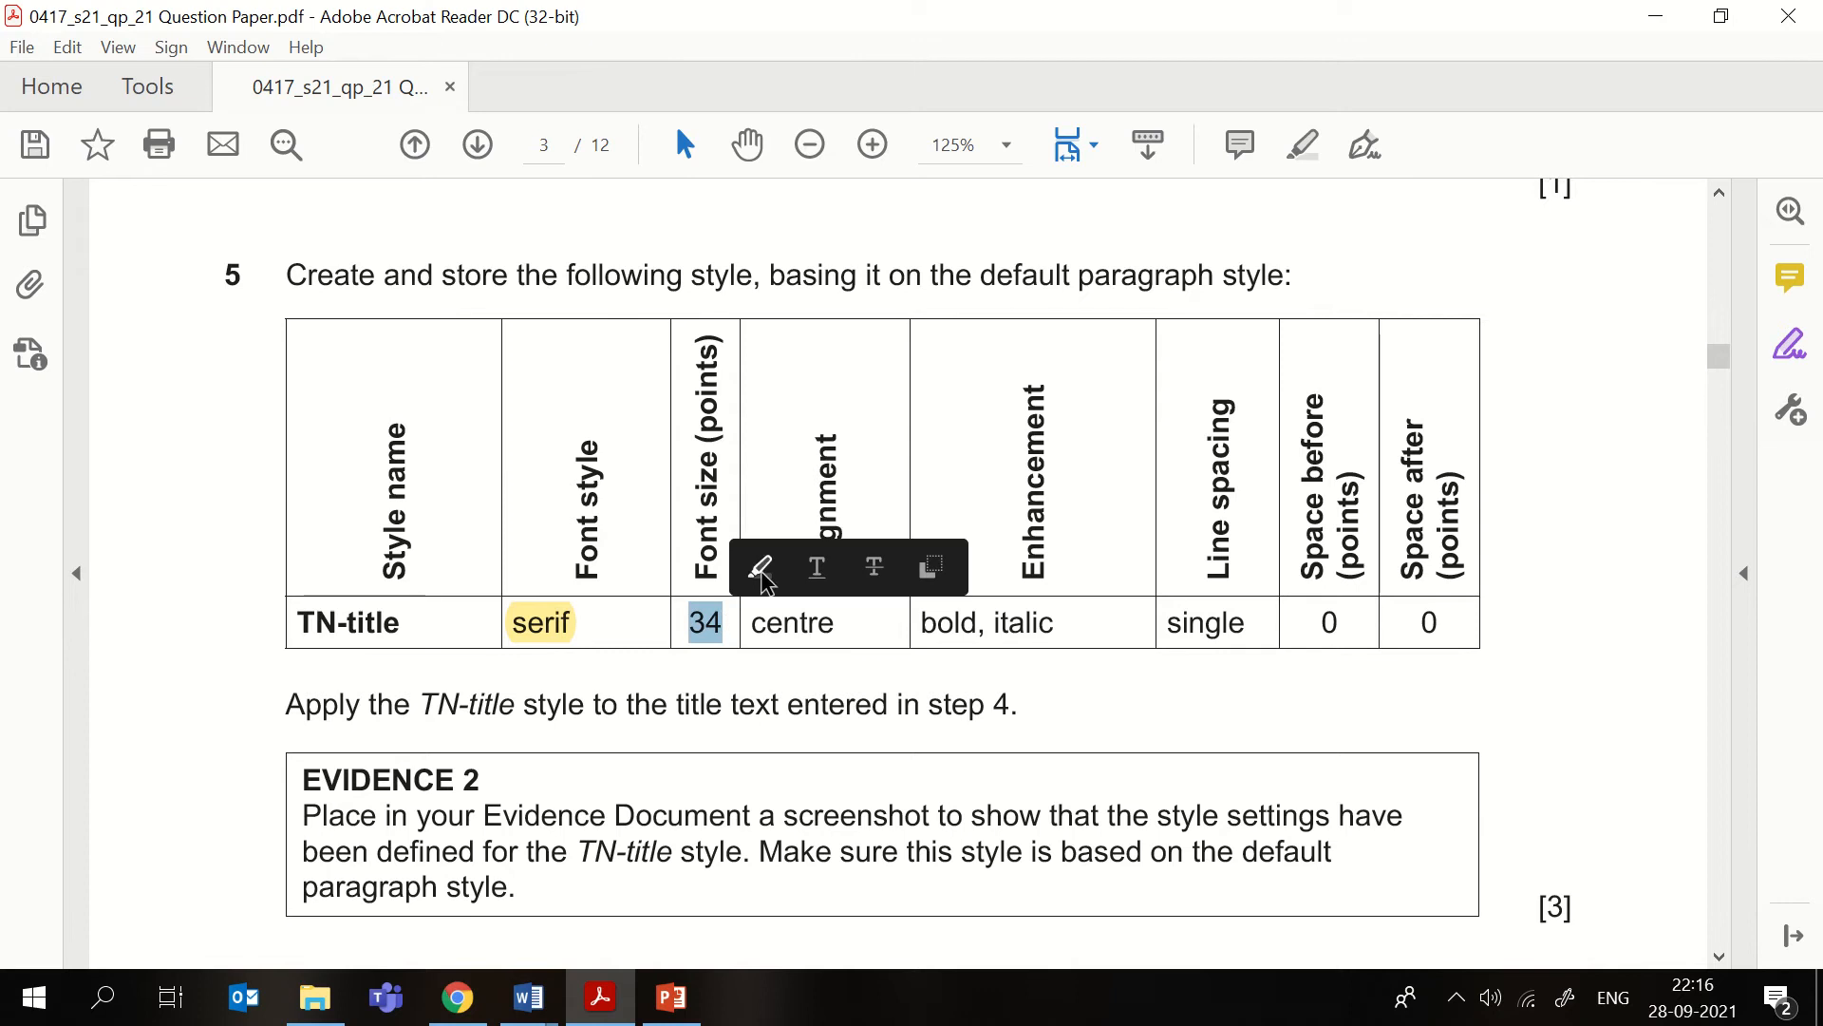
{"action": "left_click", "coordinate": [757, 563]}
{"action": "left_click", "coordinate": [605, 1014]}
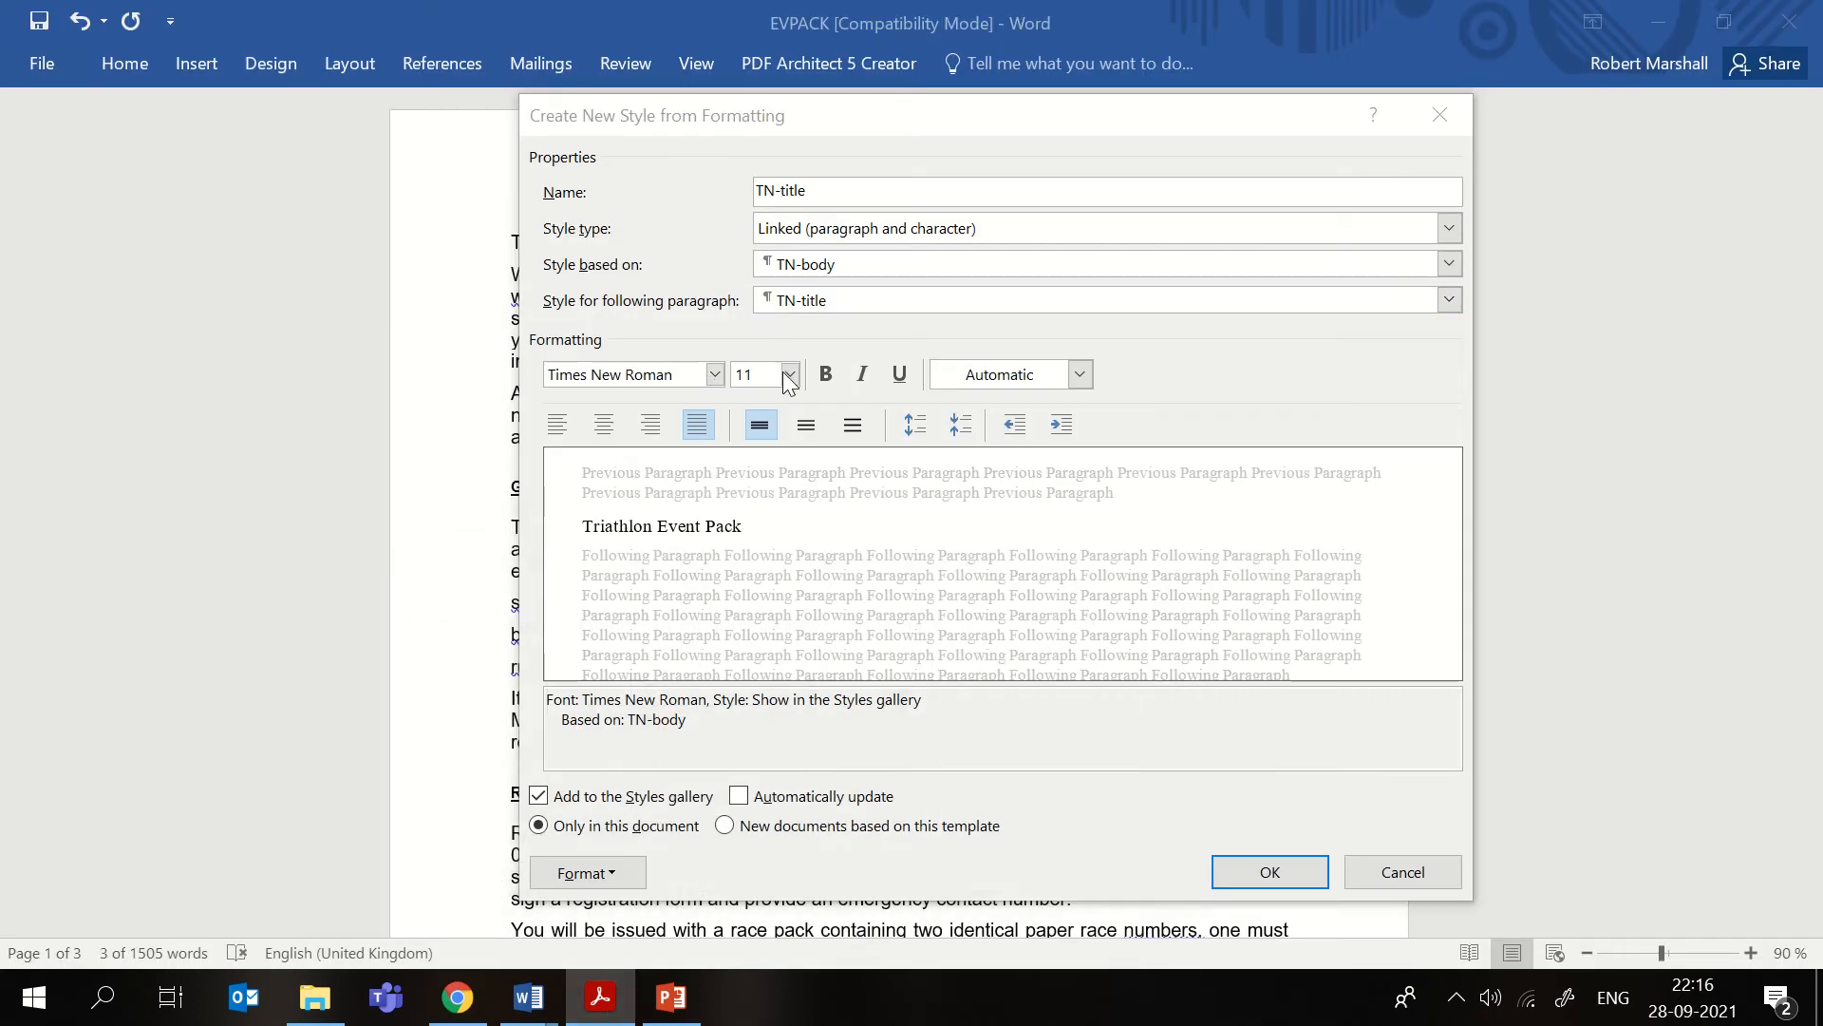
- Set the TN-title style's font size to 34 points
{"action": "left_click", "coordinate": [789, 374]}
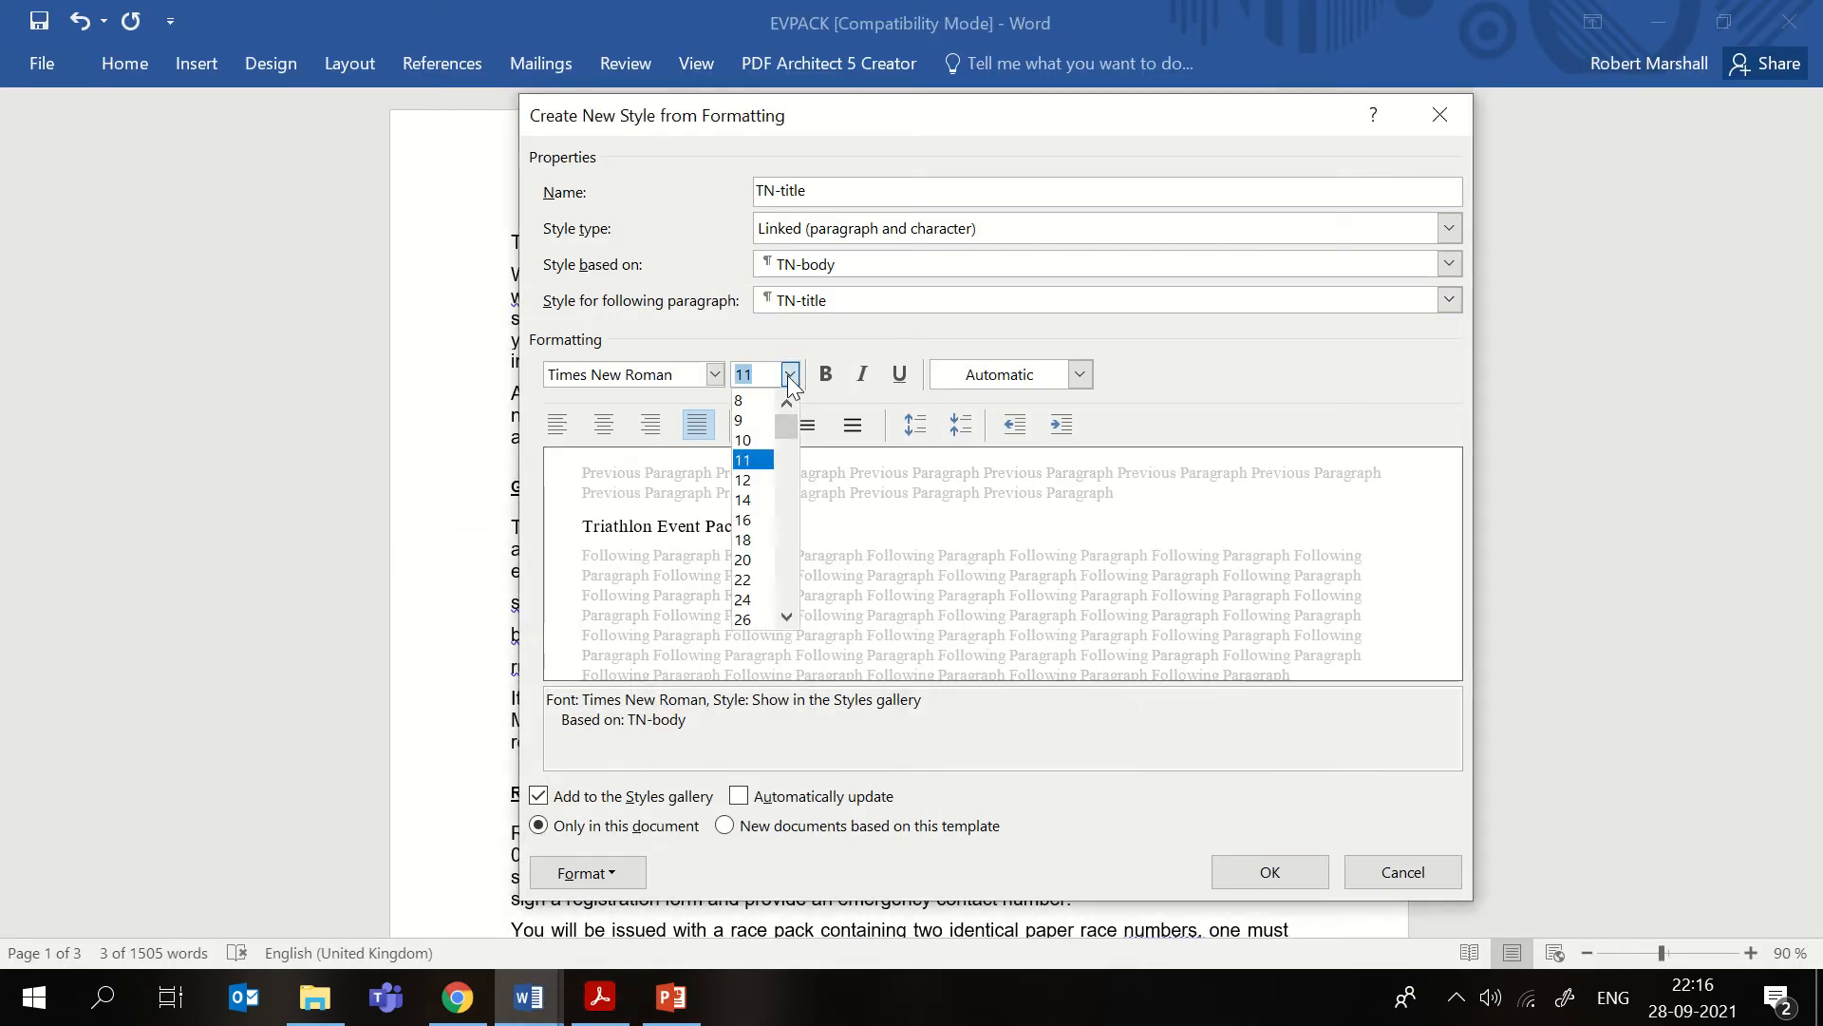
{"action": "scroll", "coordinate": [780, 480], "scroll_direction": "down", "scroll_amount": 1}
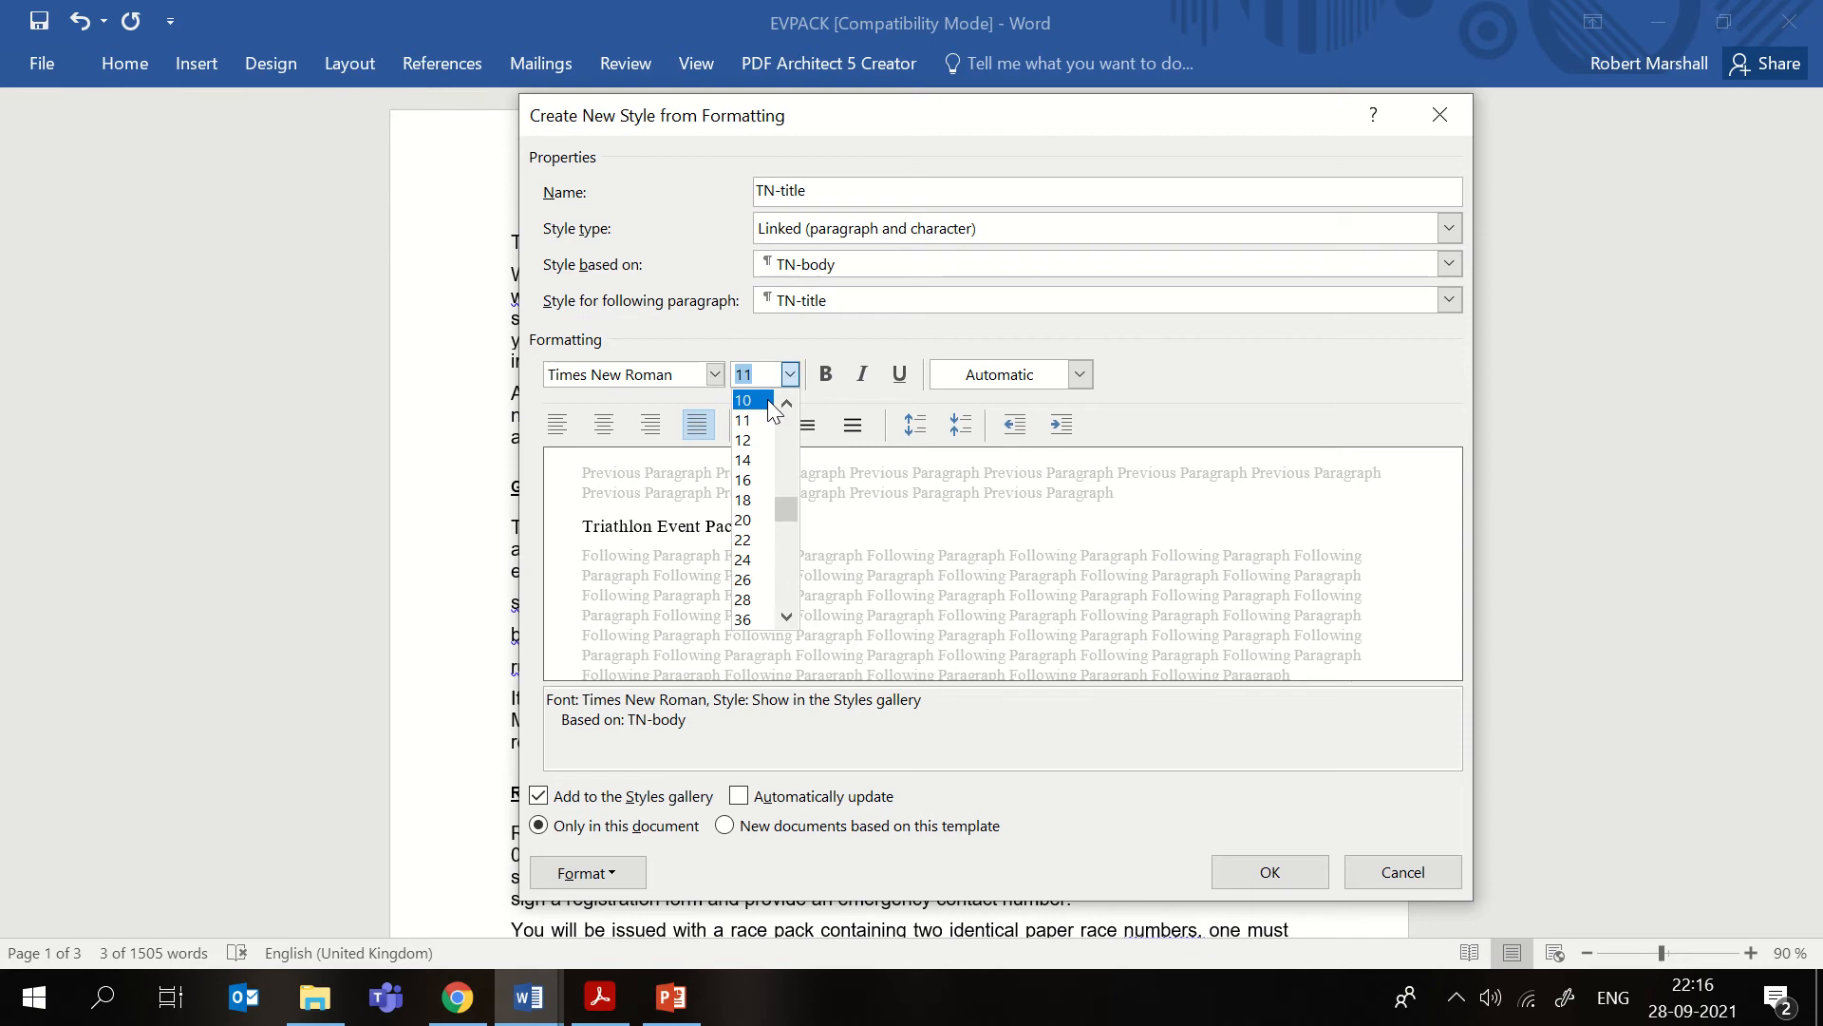
{"action": "type", "text": "34"}
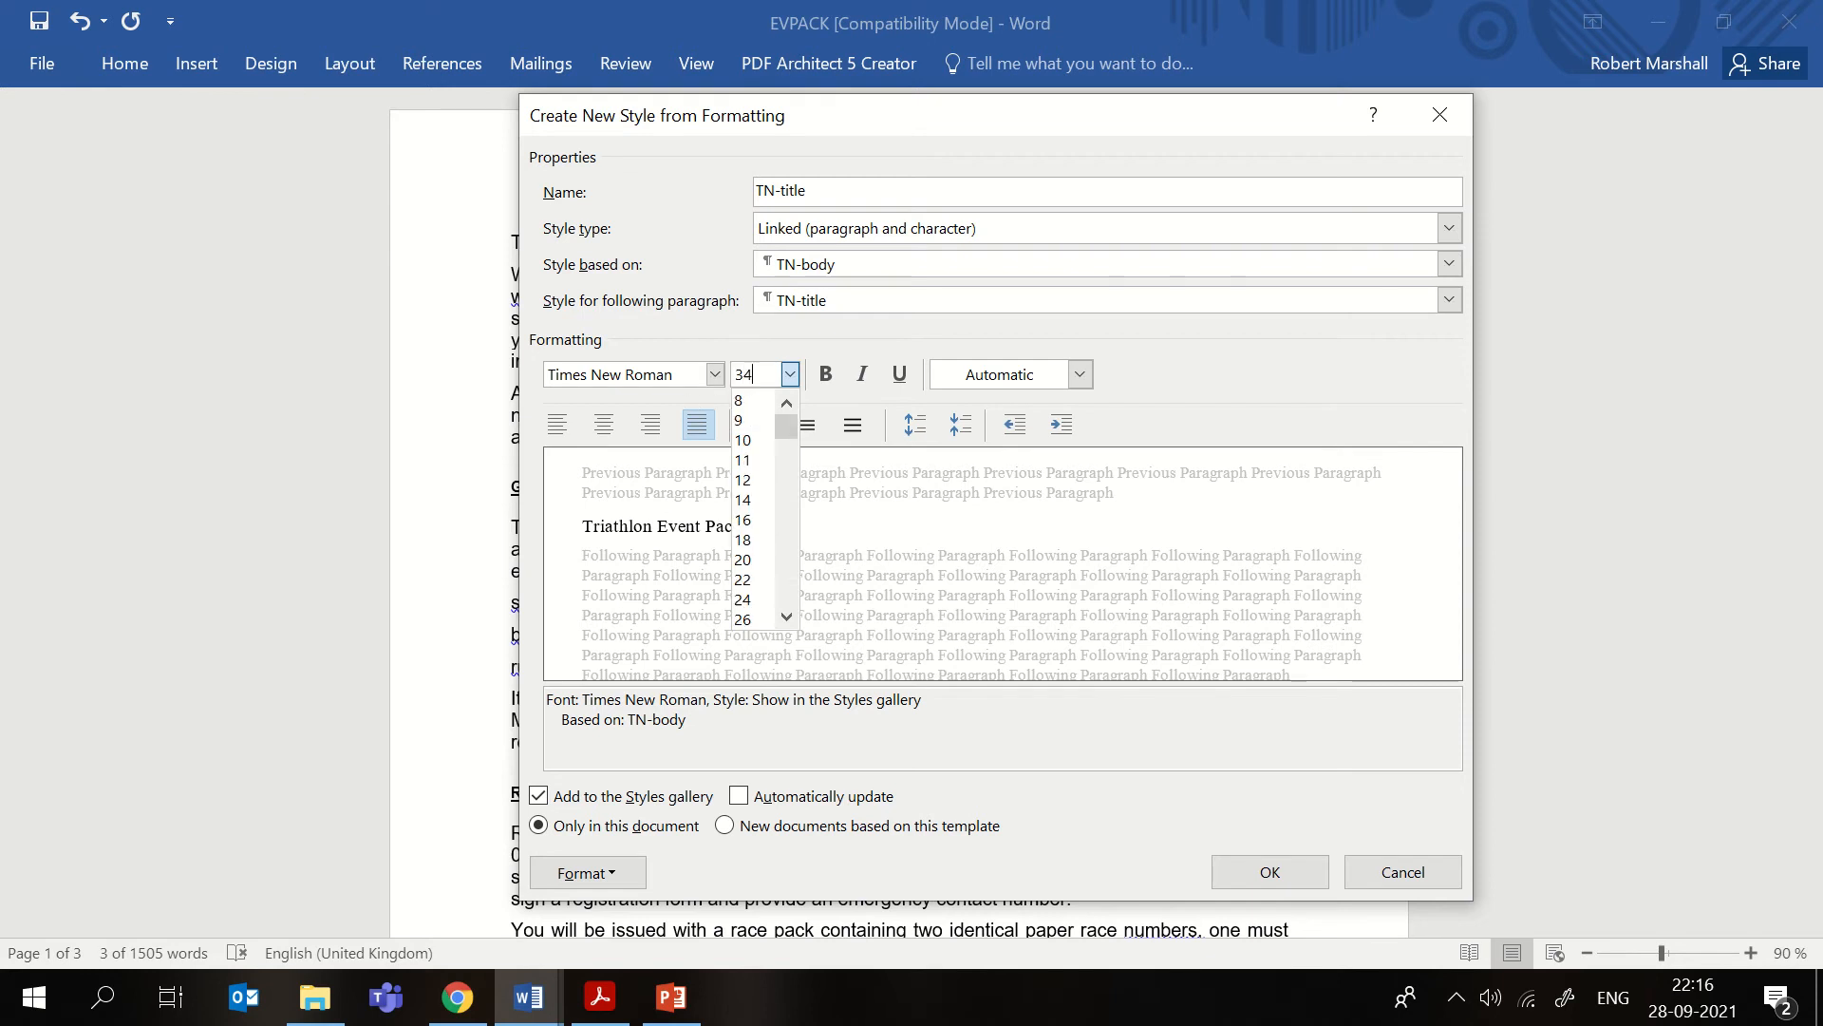
{"action": "key", "text": "Return"}
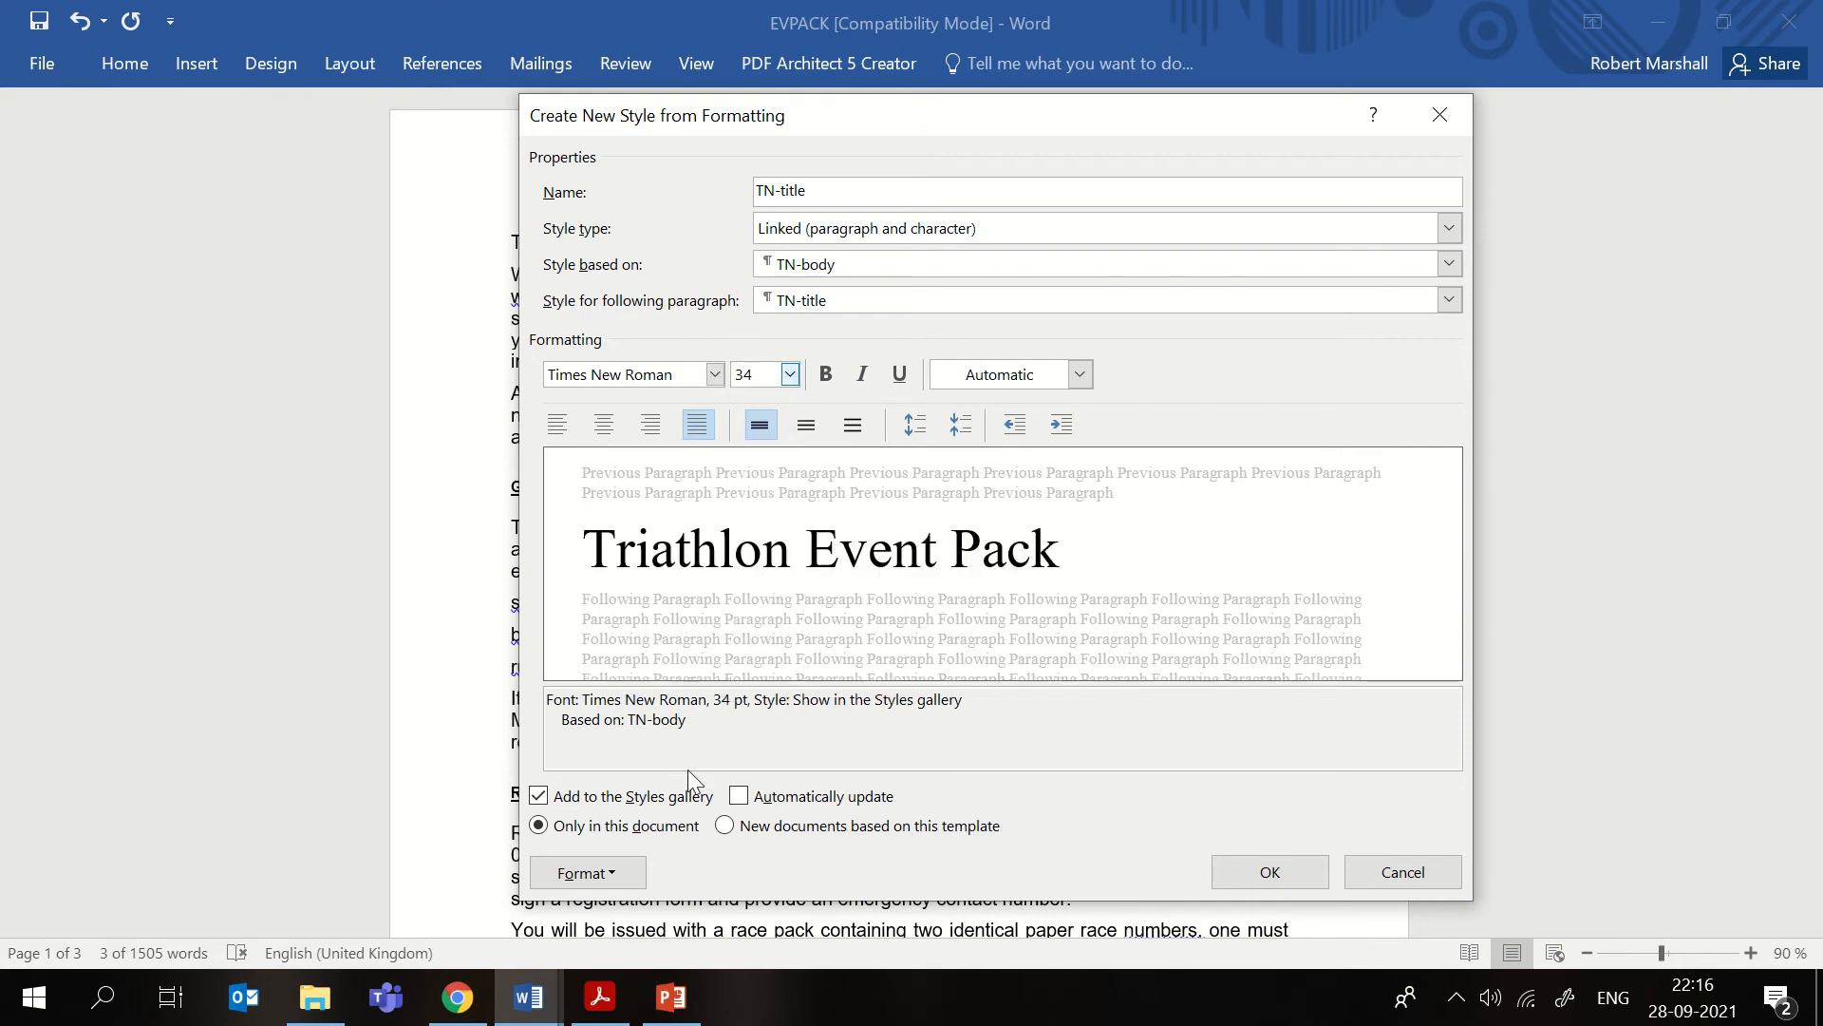
- Switch to the question paper in Acrobat Reader and highlight the alignment "centre" in question 5's TN-title table
{"action": "left_click", "coordinate": [600, 997]}
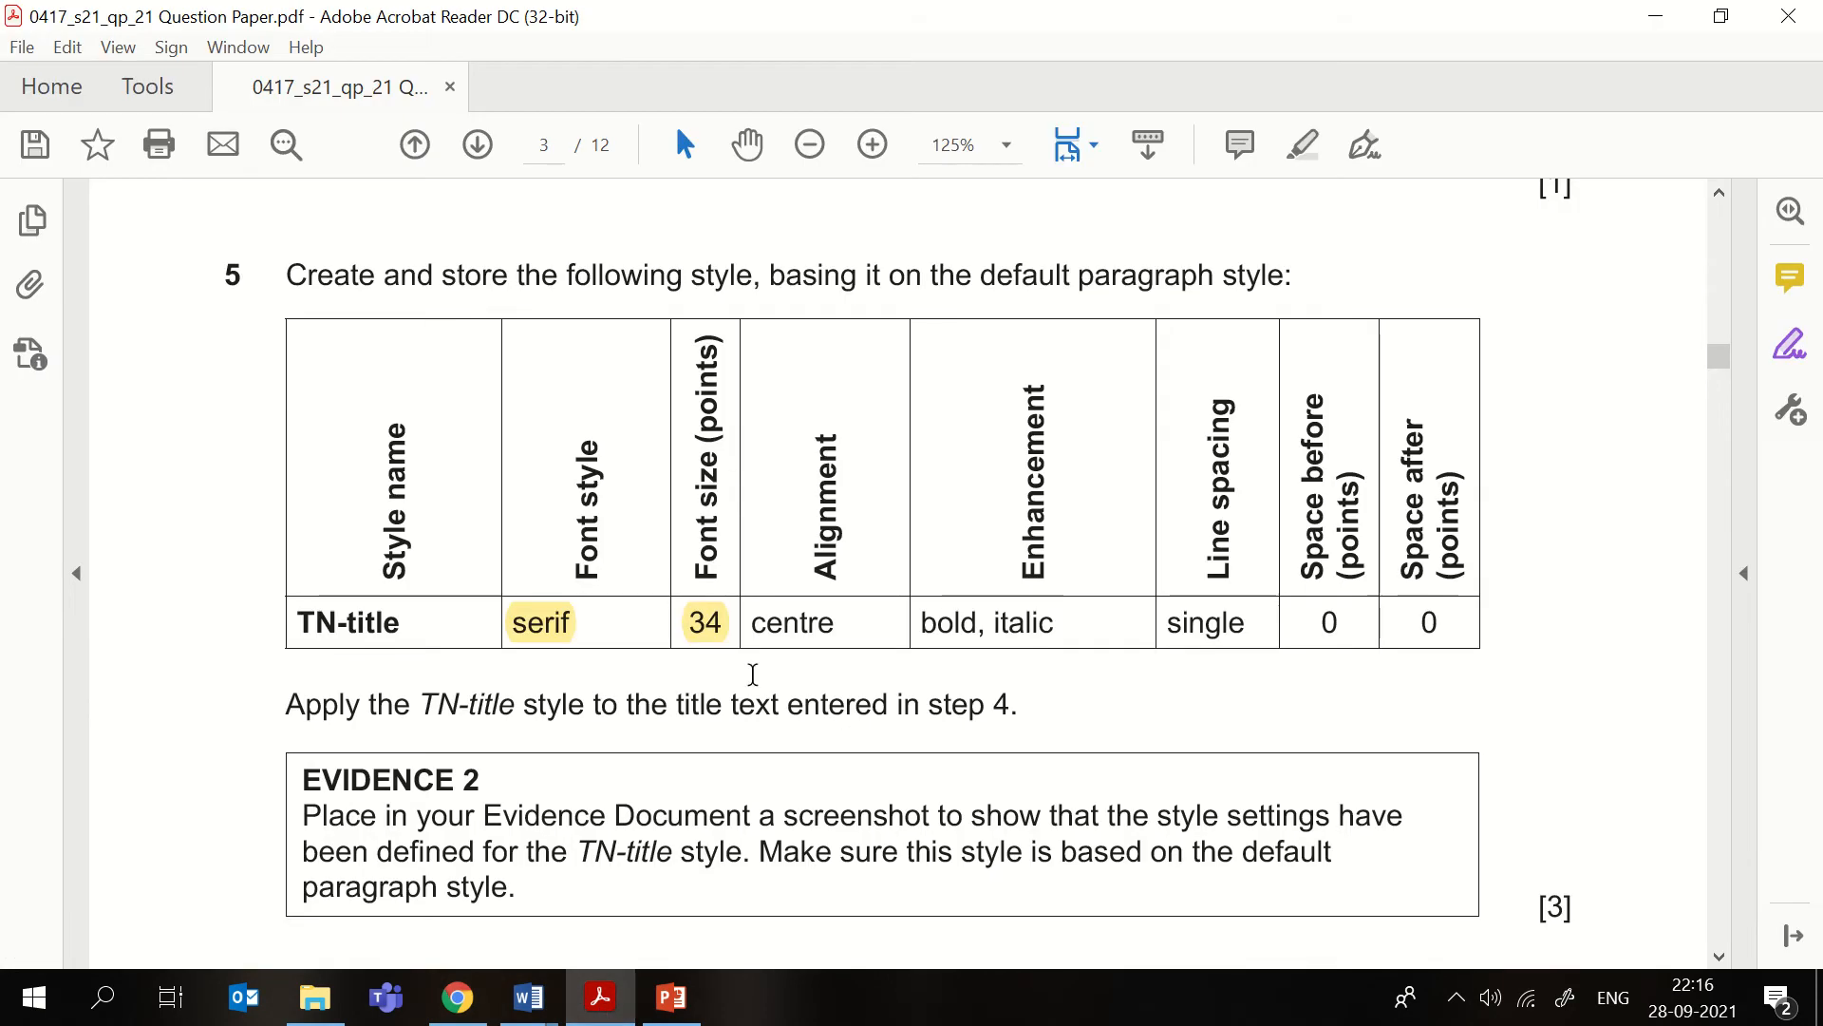
{"action": "left_click_drag", "start_coordinate": [845, 622], "coordinate": [760, 639]}
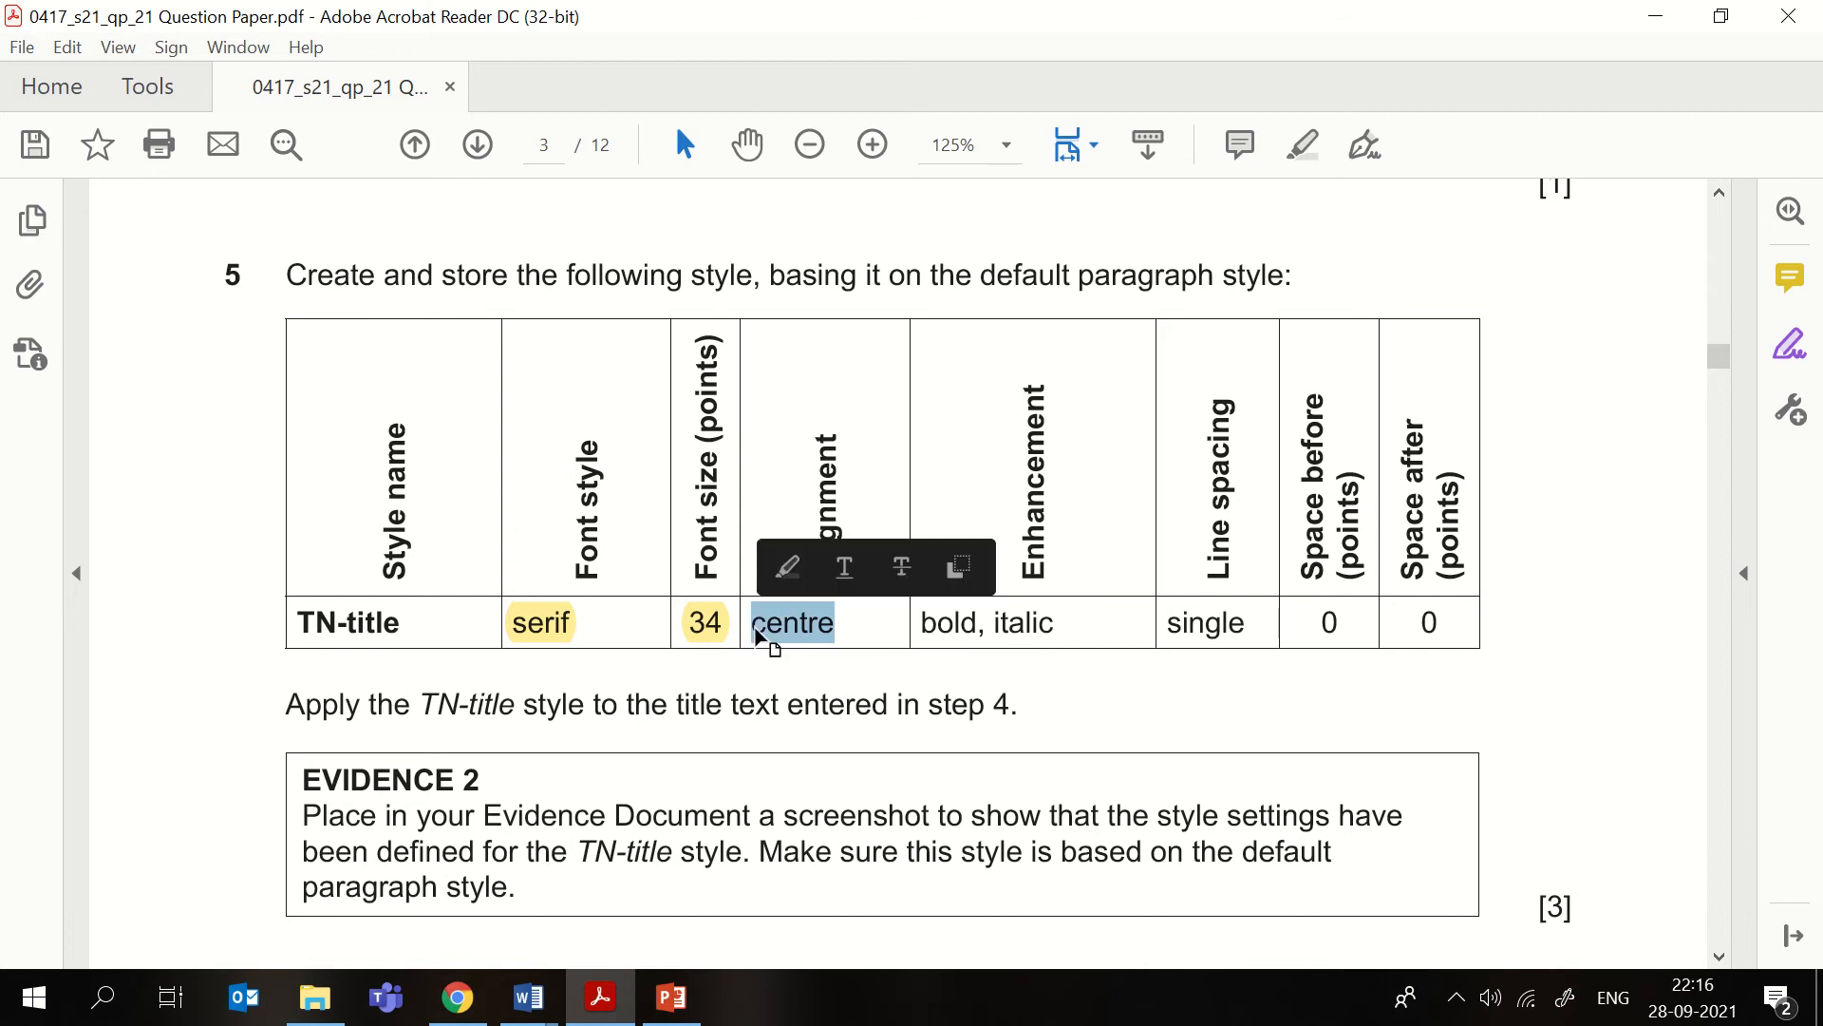
{"action": "left_click", "coordinate": [788, 567]}
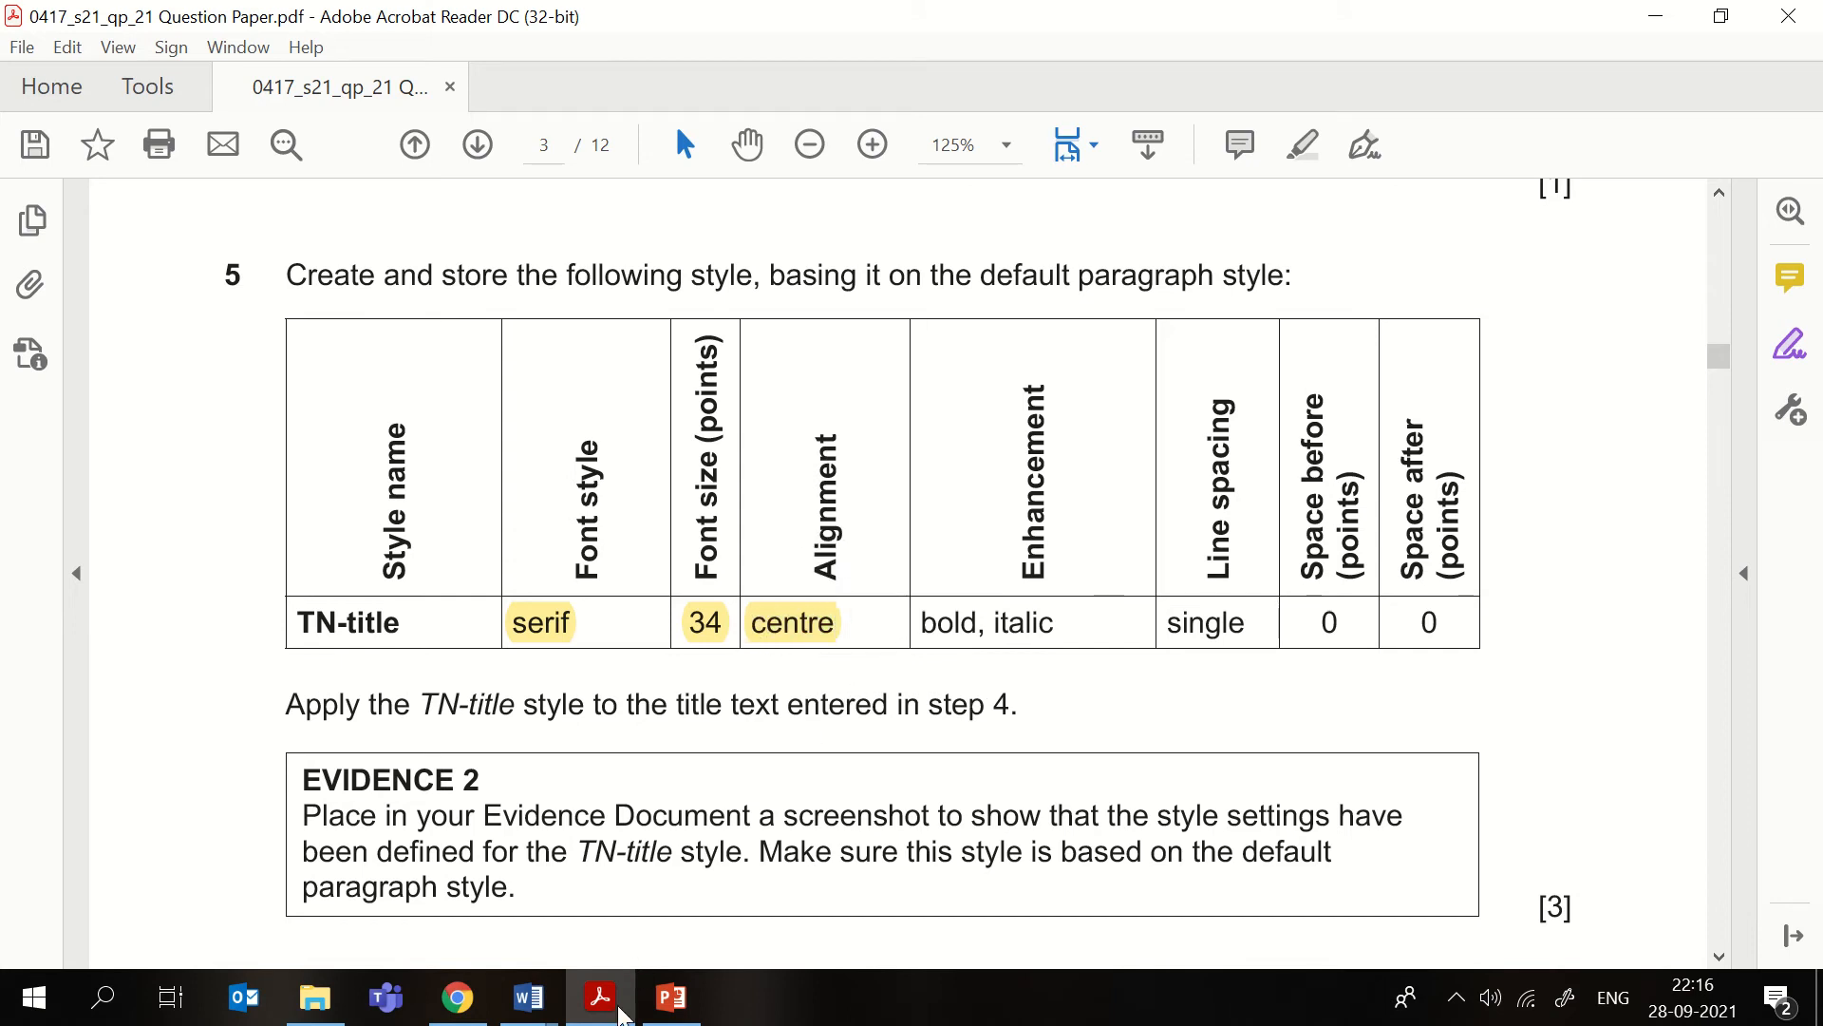
- Switch to EVPACK and set the TN-title style's alignment to centred
{"action": "mouse_move", "coordinate": [532, 1011]}
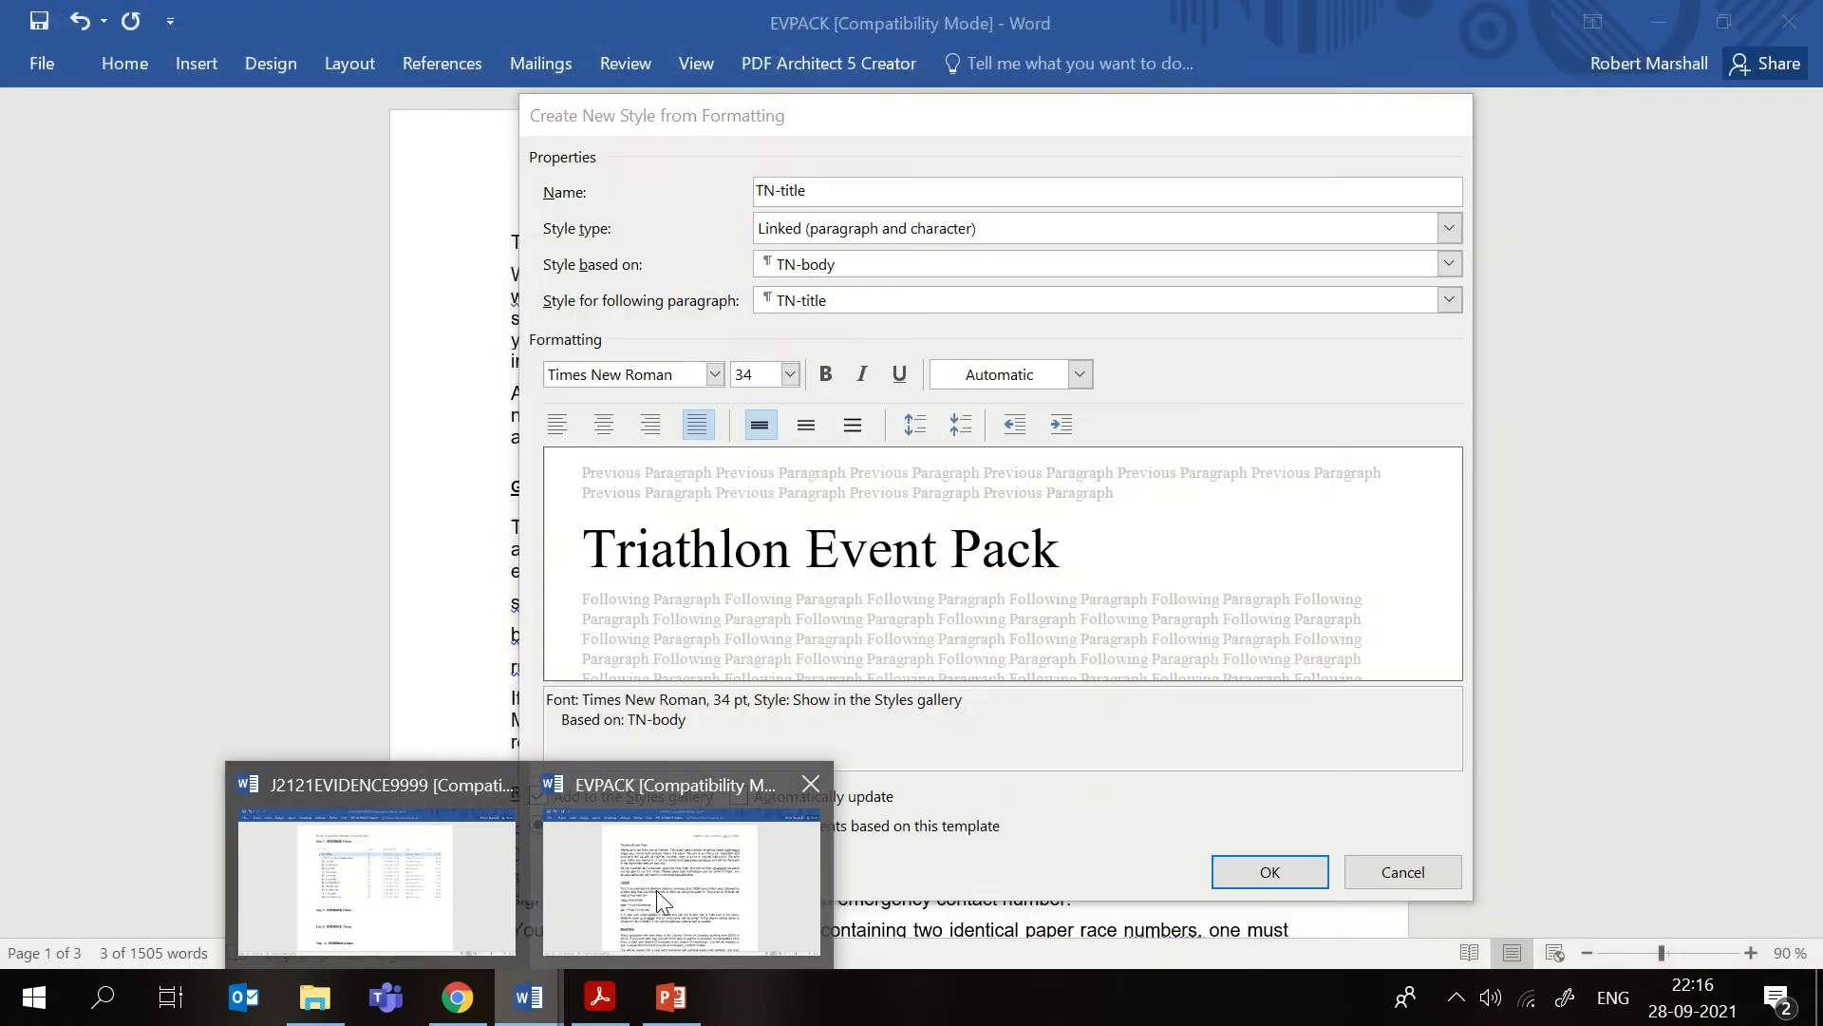
{"action": "left_click", "coordinate": [657, 891]}
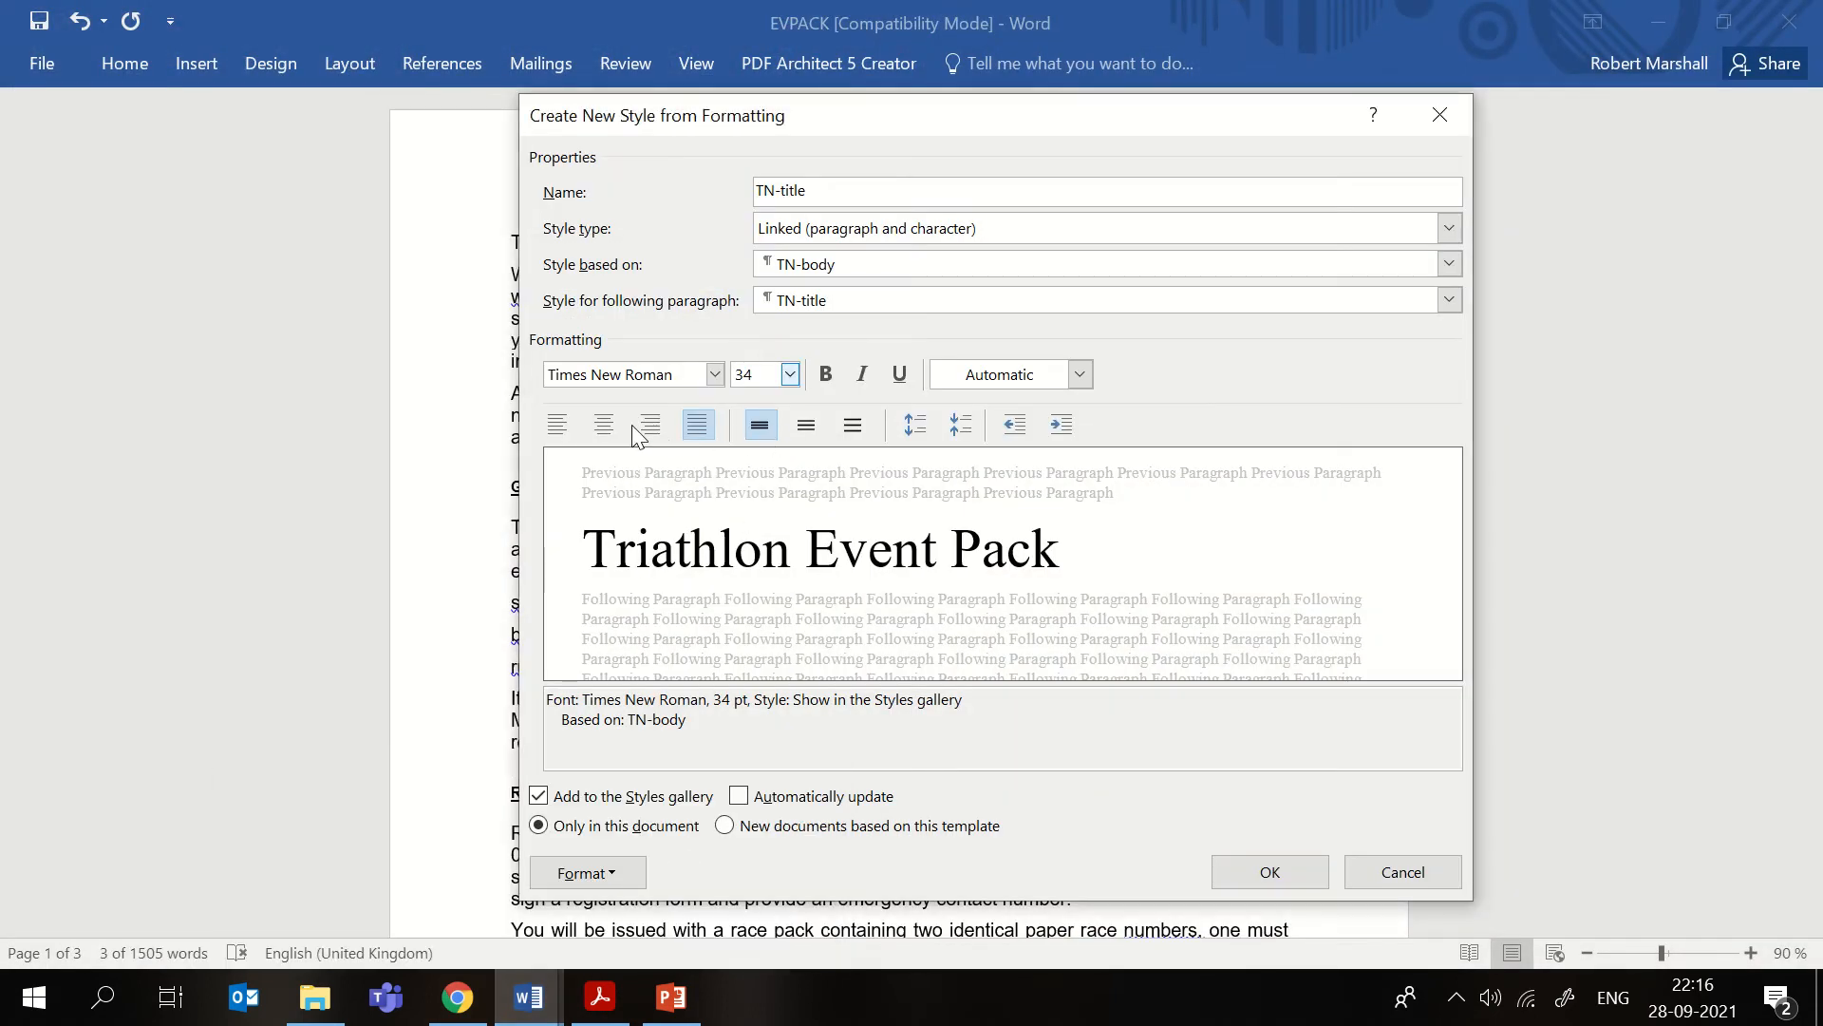
{"action": "left_click", "coordinate": [604, 425]}
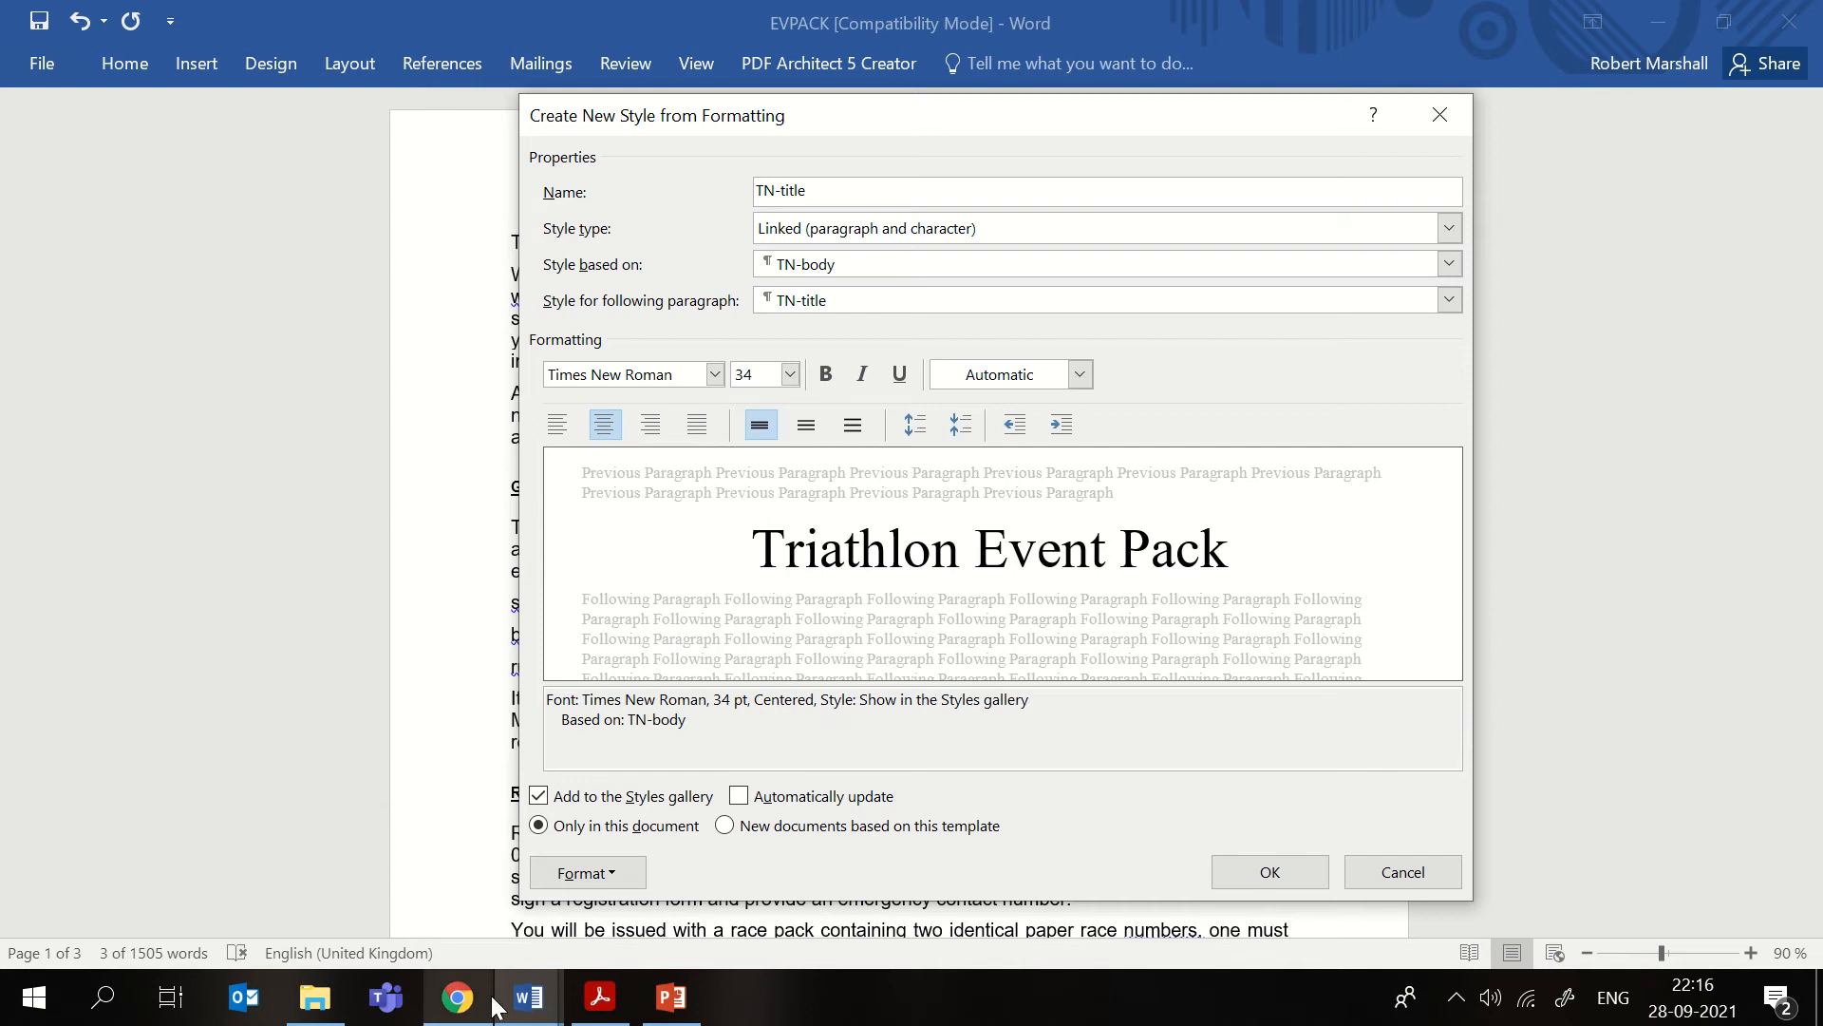
- Switch to the question paper and highlight the enhancement "bold, italic" in question 5's TN-title table
{"action": "left_click", "coordinate": [616, 1006]}
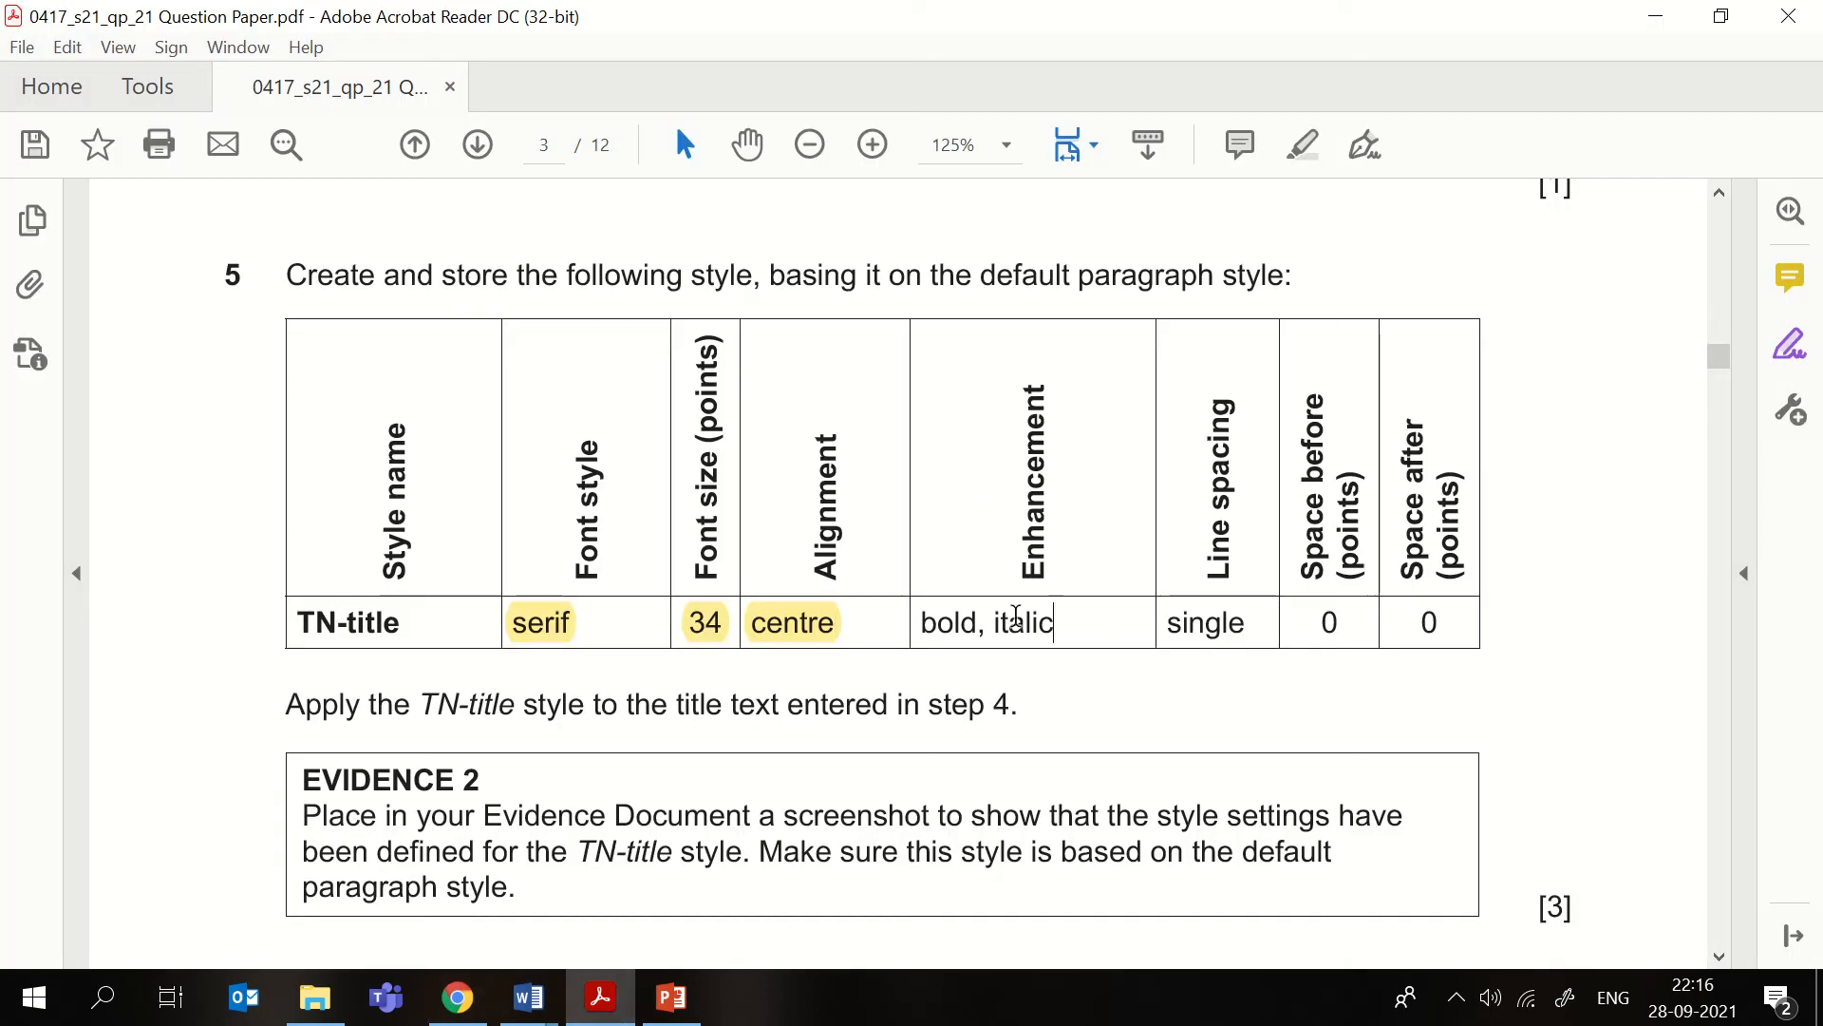
{"action": "left_click_drag", "start_coordinate": [1018, 622], "coordinate": [921, 622]}
{"action": "left_click", "coordinate": [978, 567]}
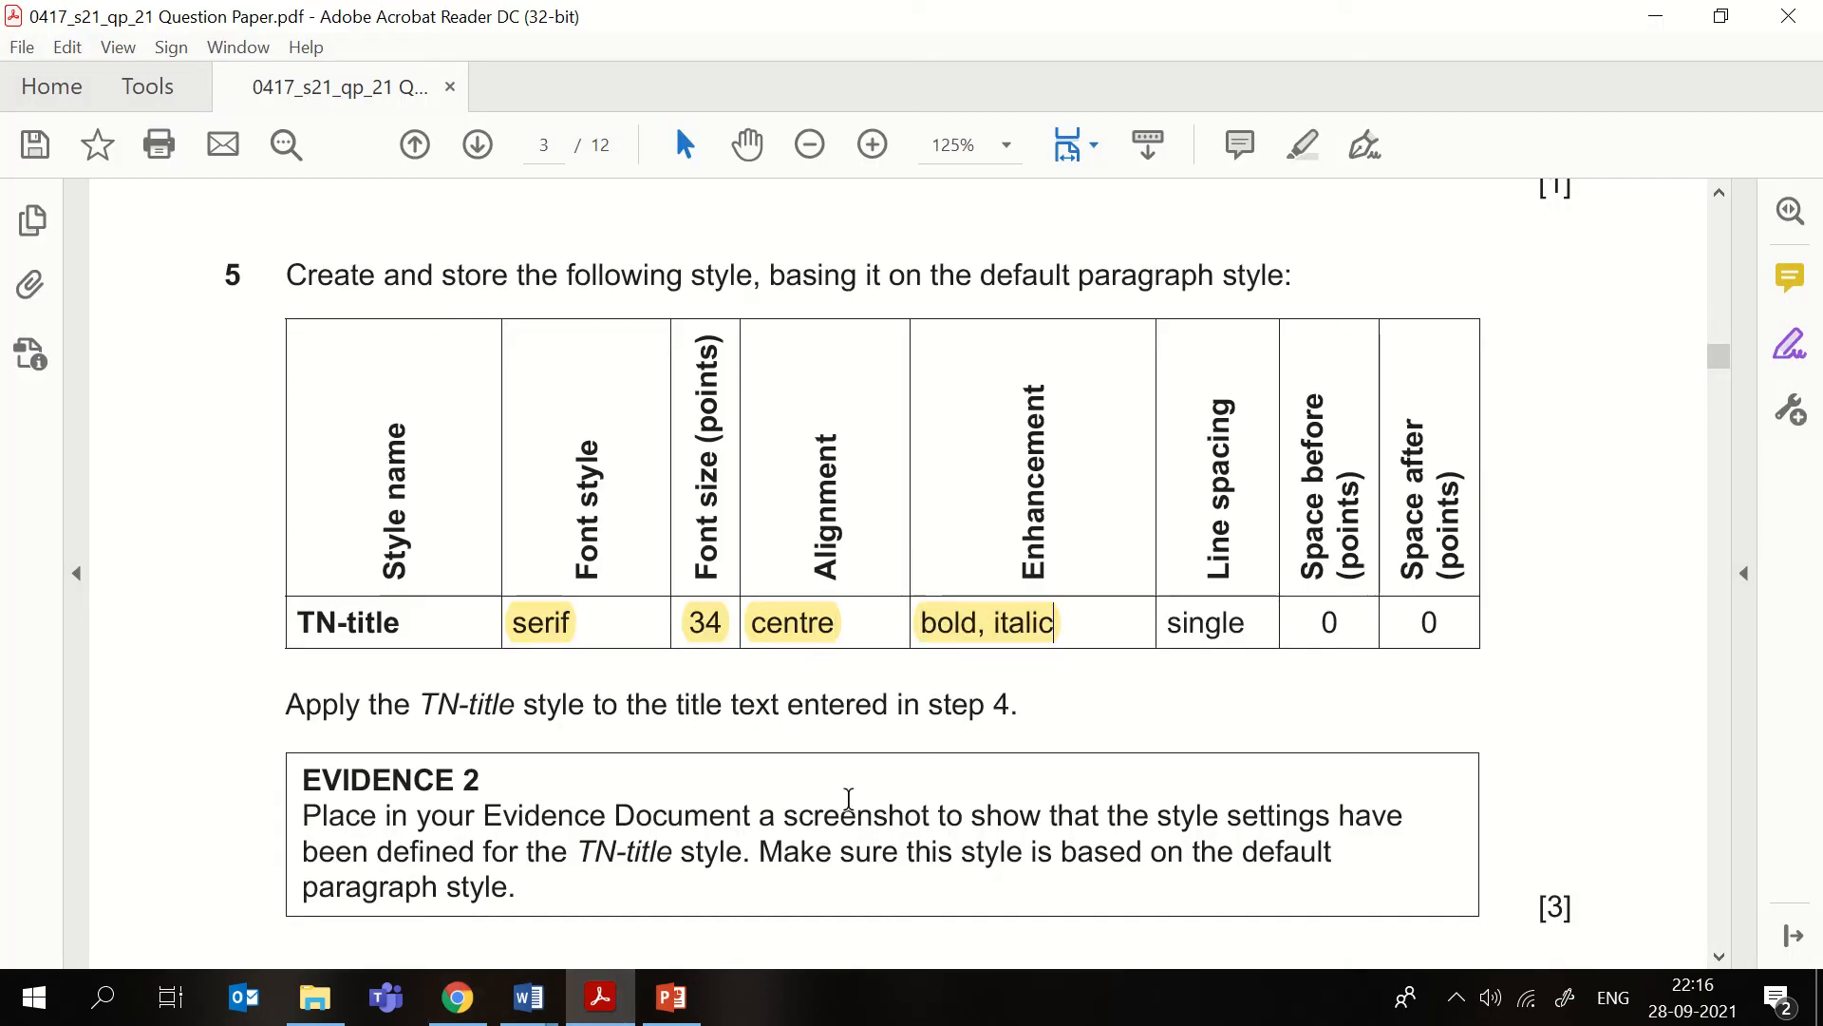
- Switch to EVPACK and make the TN-title style bold and italic
{"action": "left_click", "coordinate": [529, 997]}
{"action": "left_click", "coordinate": [653, 855]}
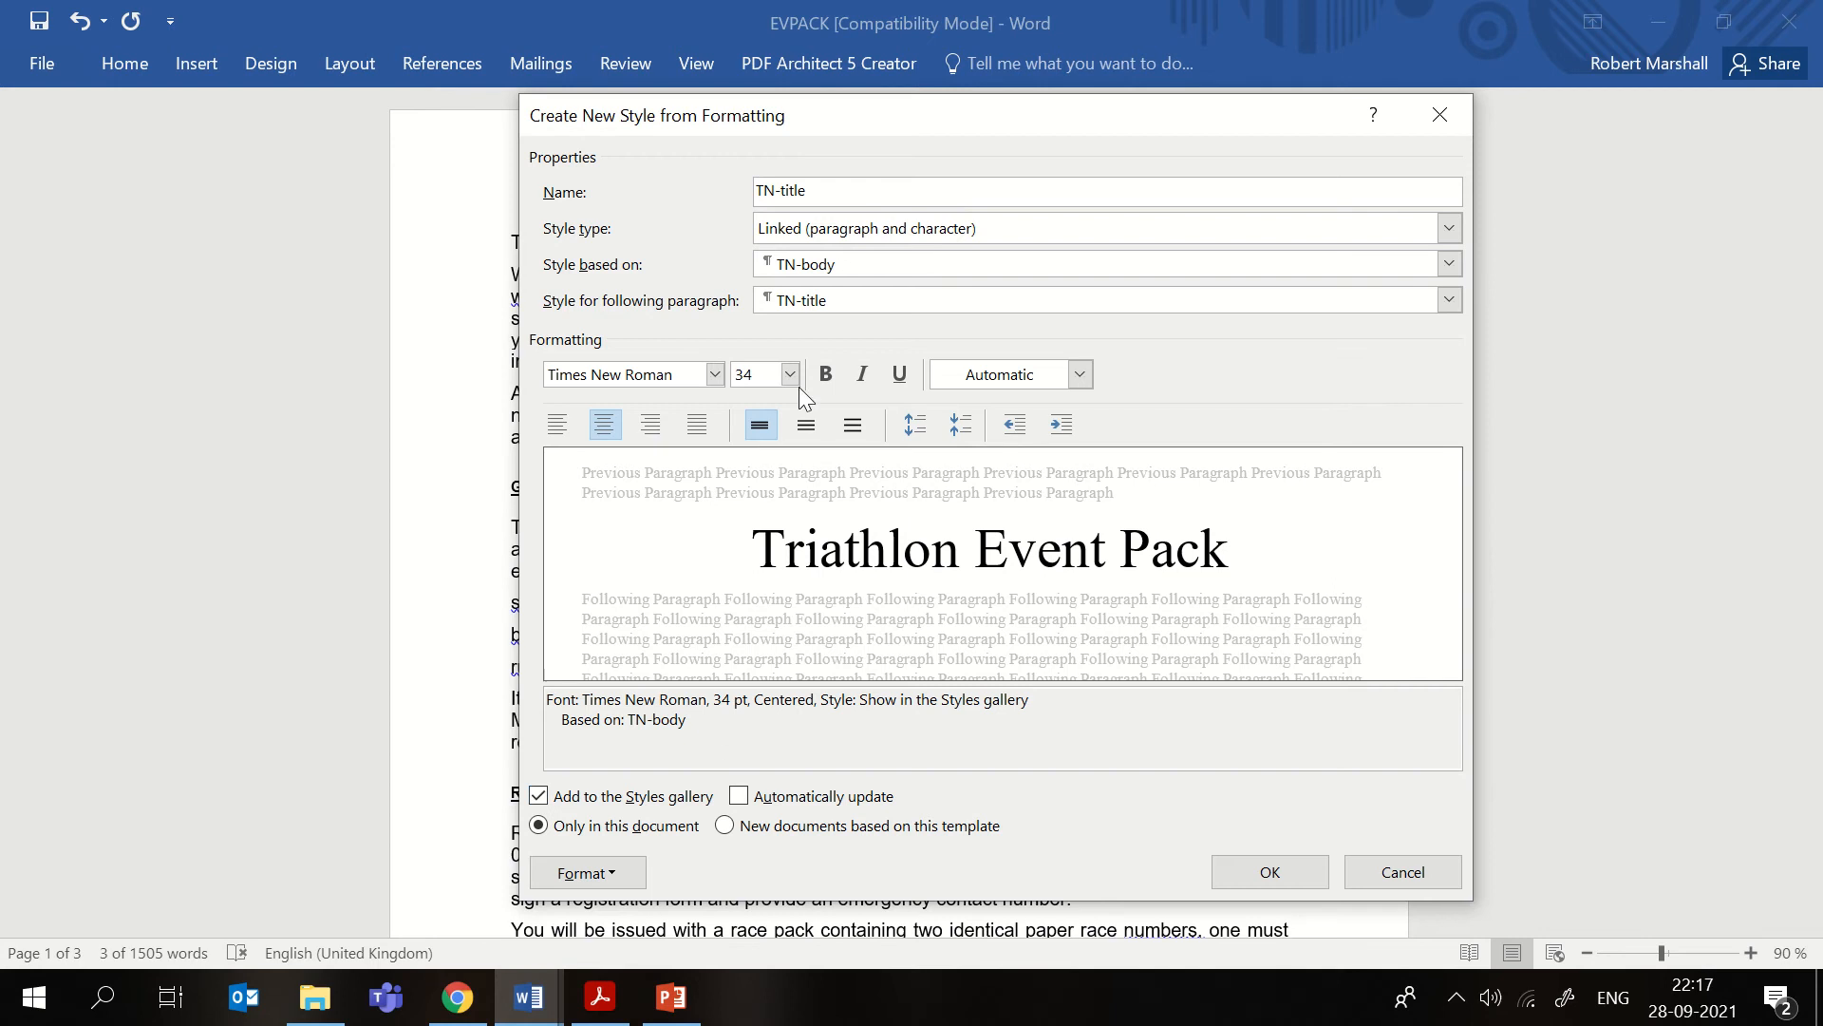
{"action": "left_click", "coordinate": [822, 373]}
{"action": "left_click", "coordinate": [859, 376]}
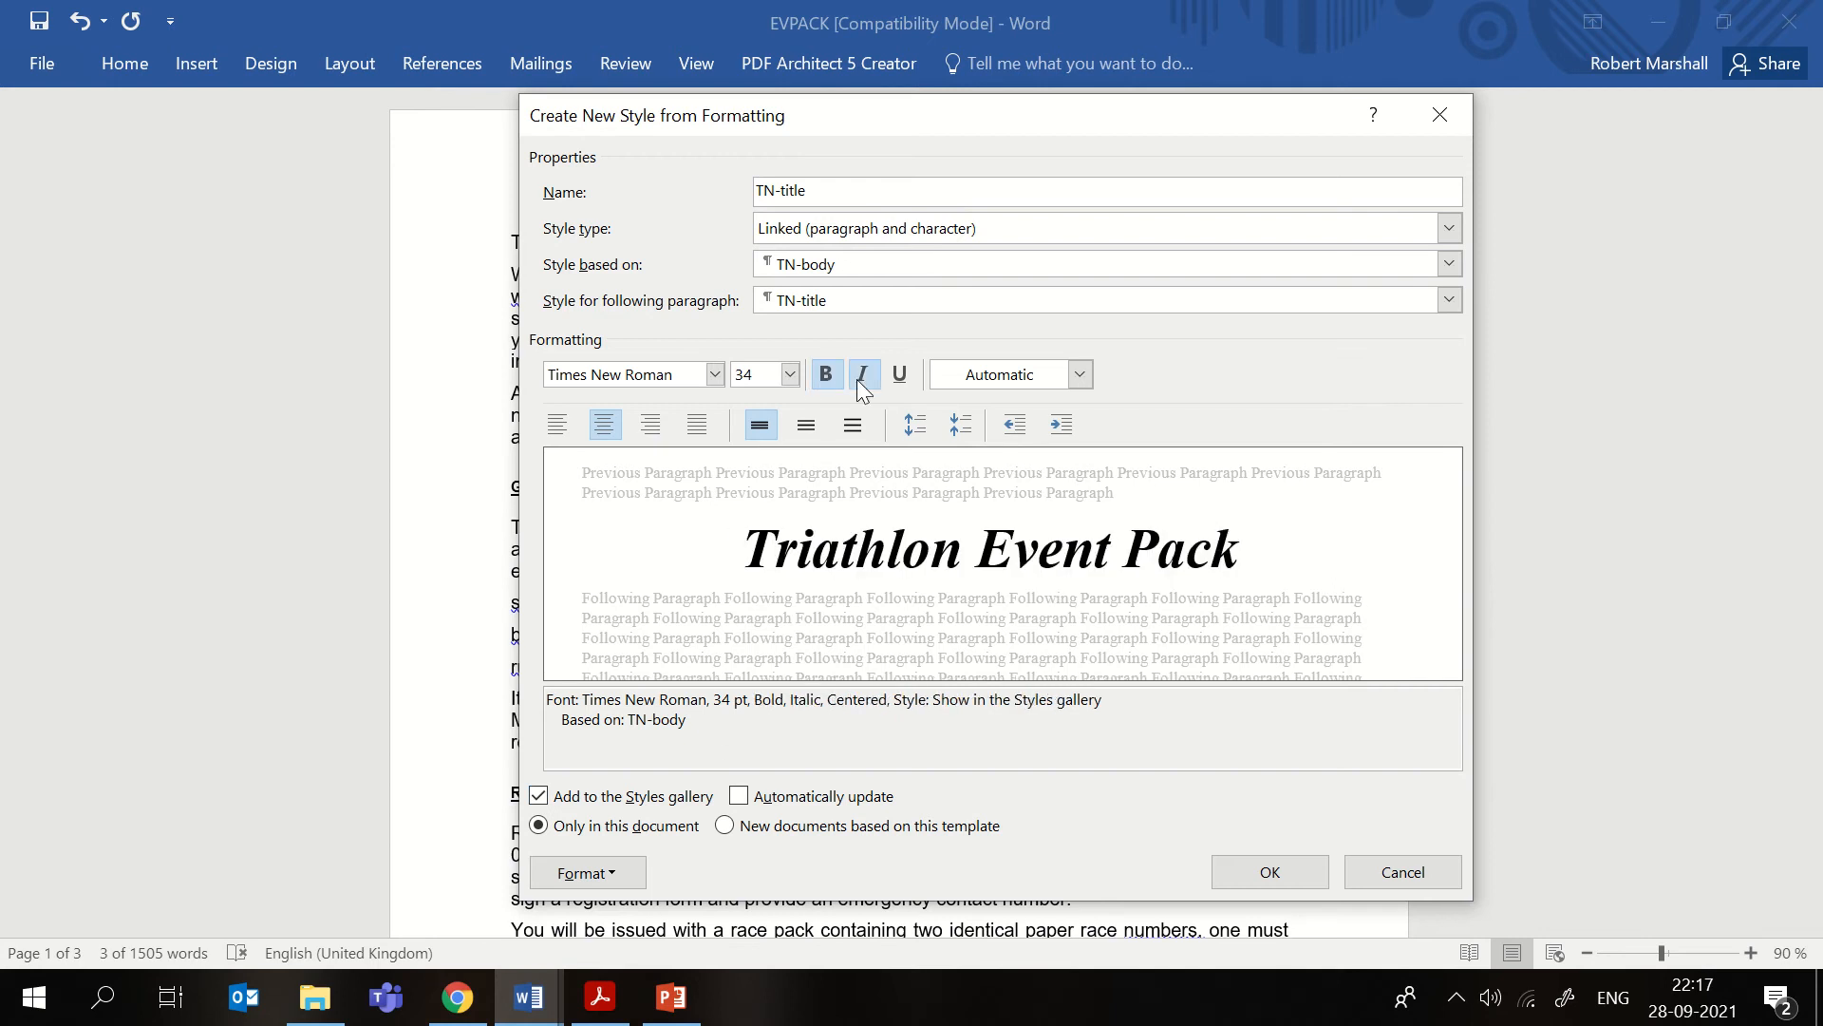
- Switch to the question paper and highlight the line spacing "single" and both 0-point spacing values in question 5's TN-title table
{"action": "left_click", "coordinate": [600, 997]}
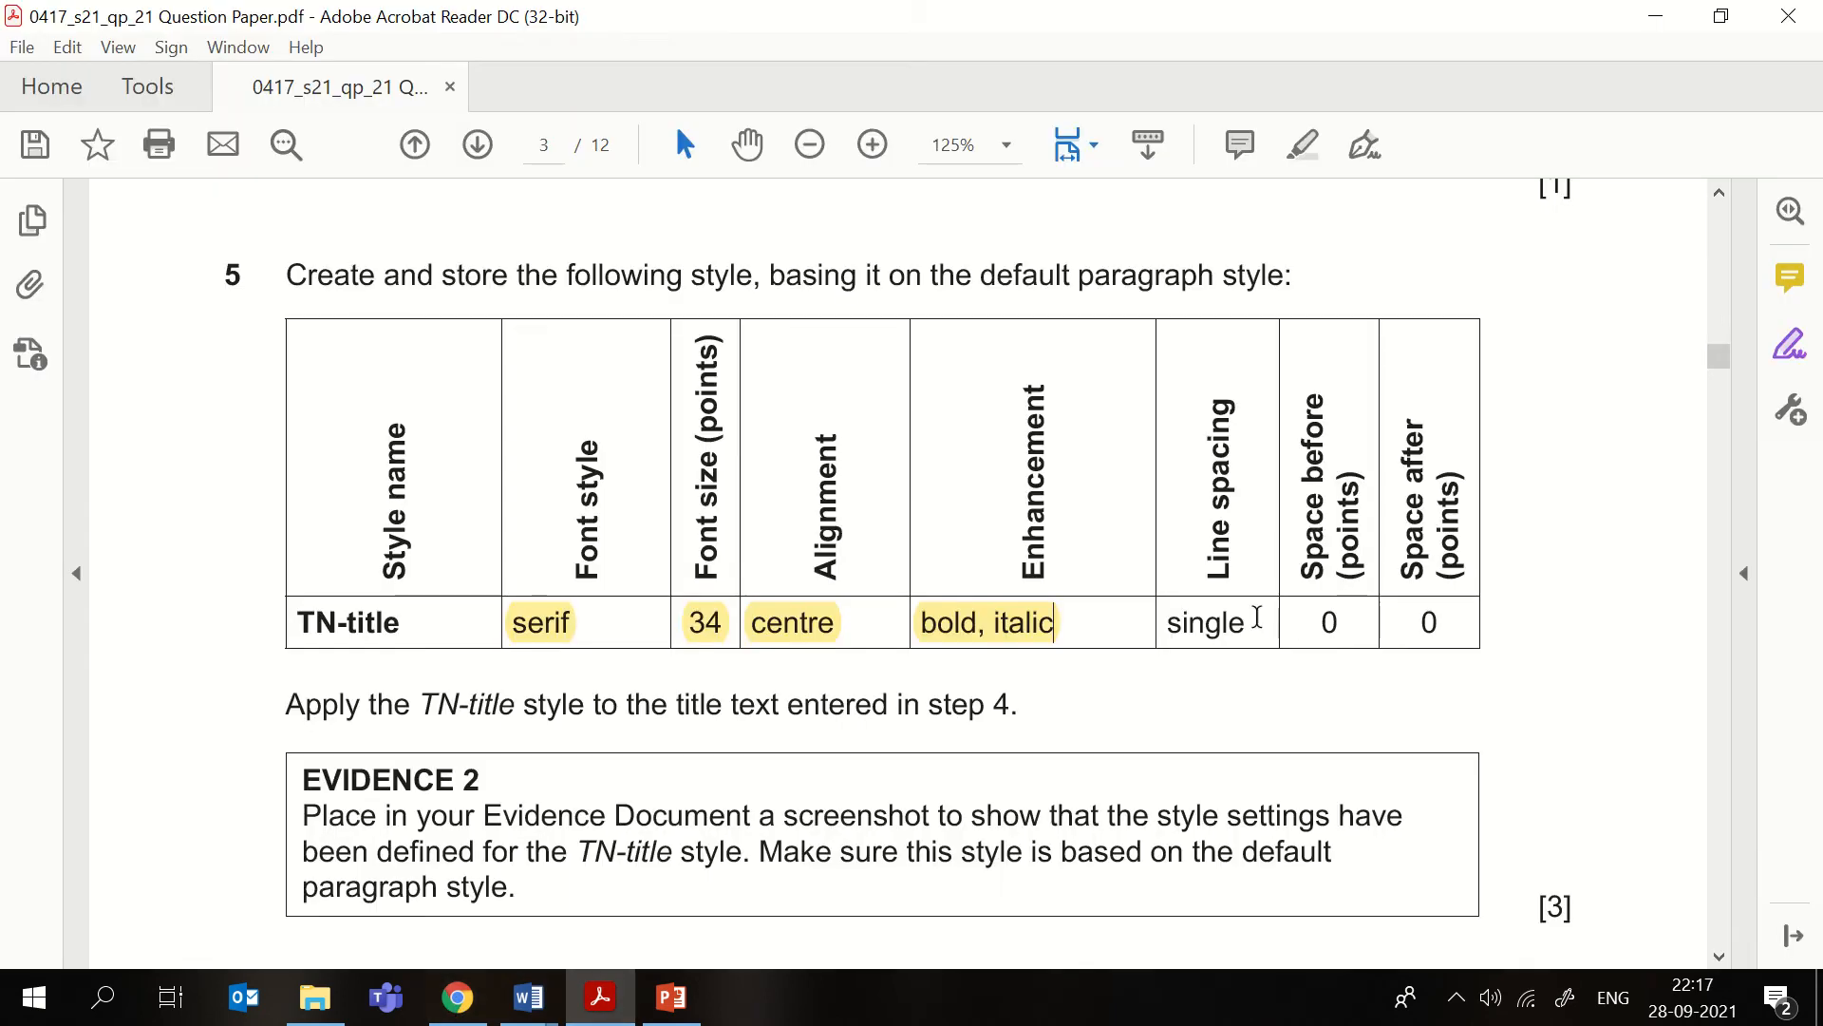
{"action": "left_click_drag", "start_coordinate": [1170, 627], "coordinate": [1450, 621]}
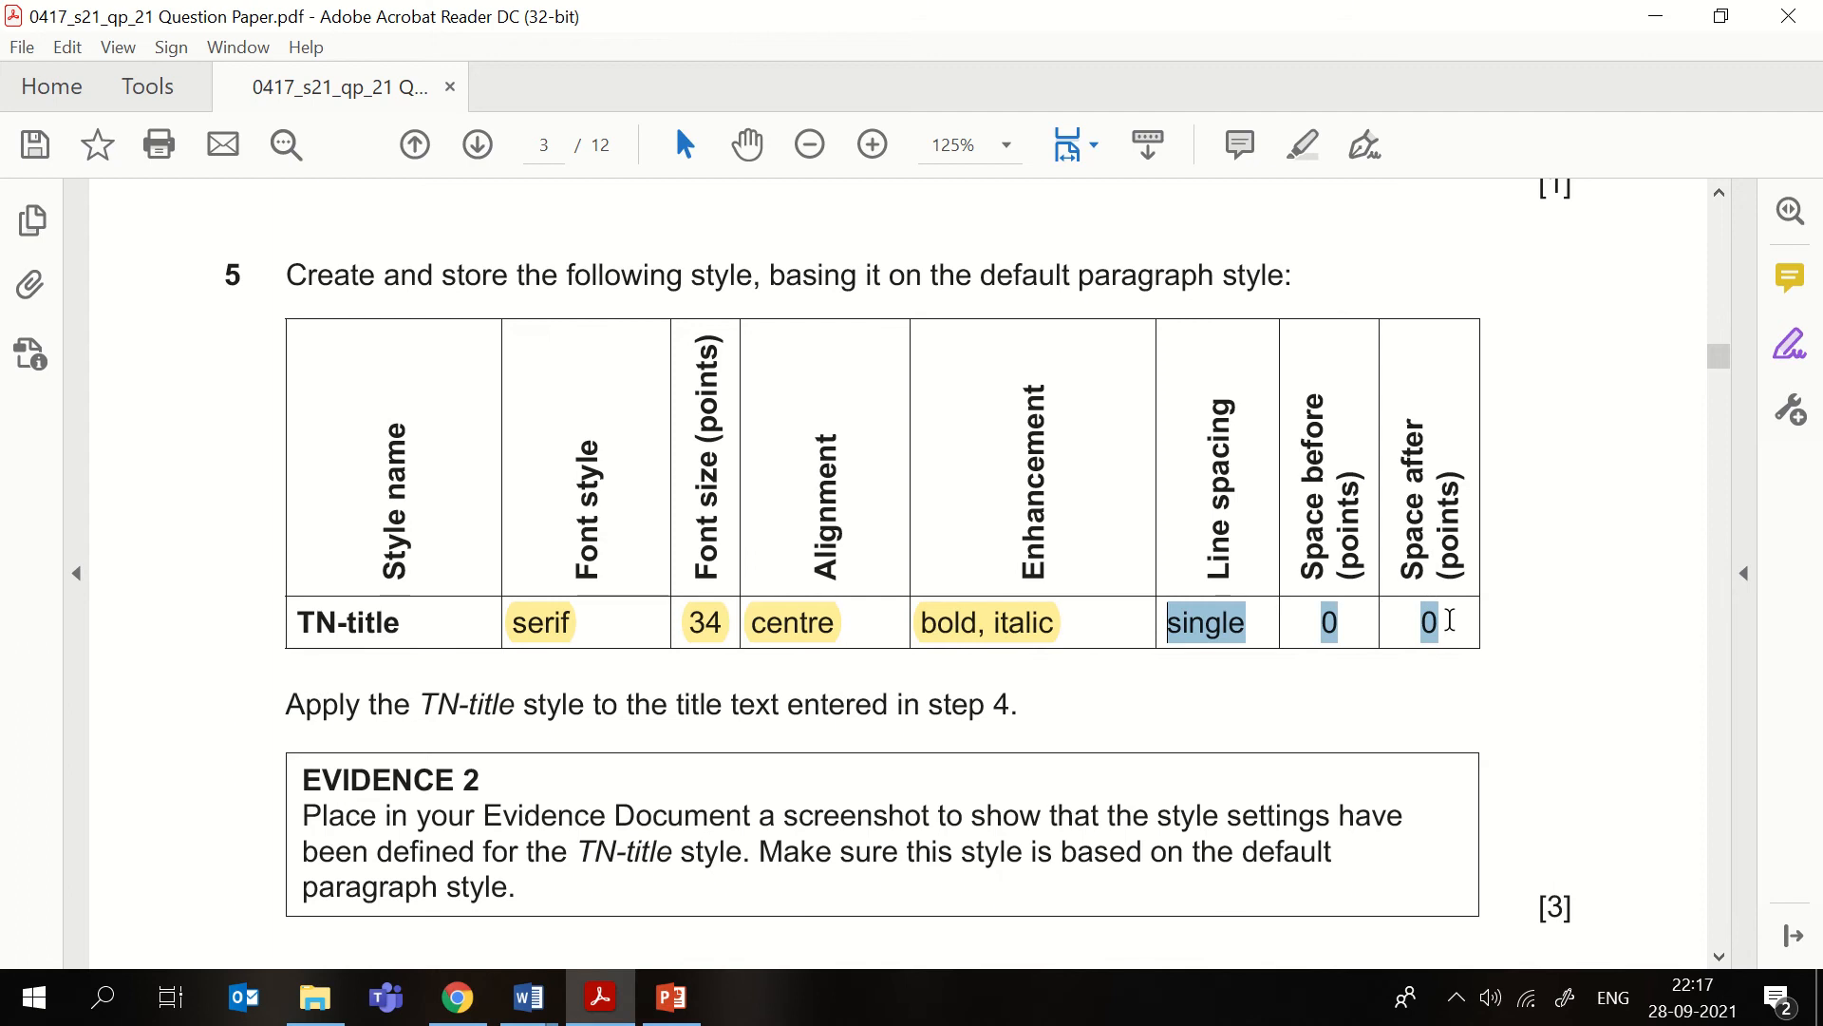
{"action": "left_click", "coordinate": [1486, 566]}
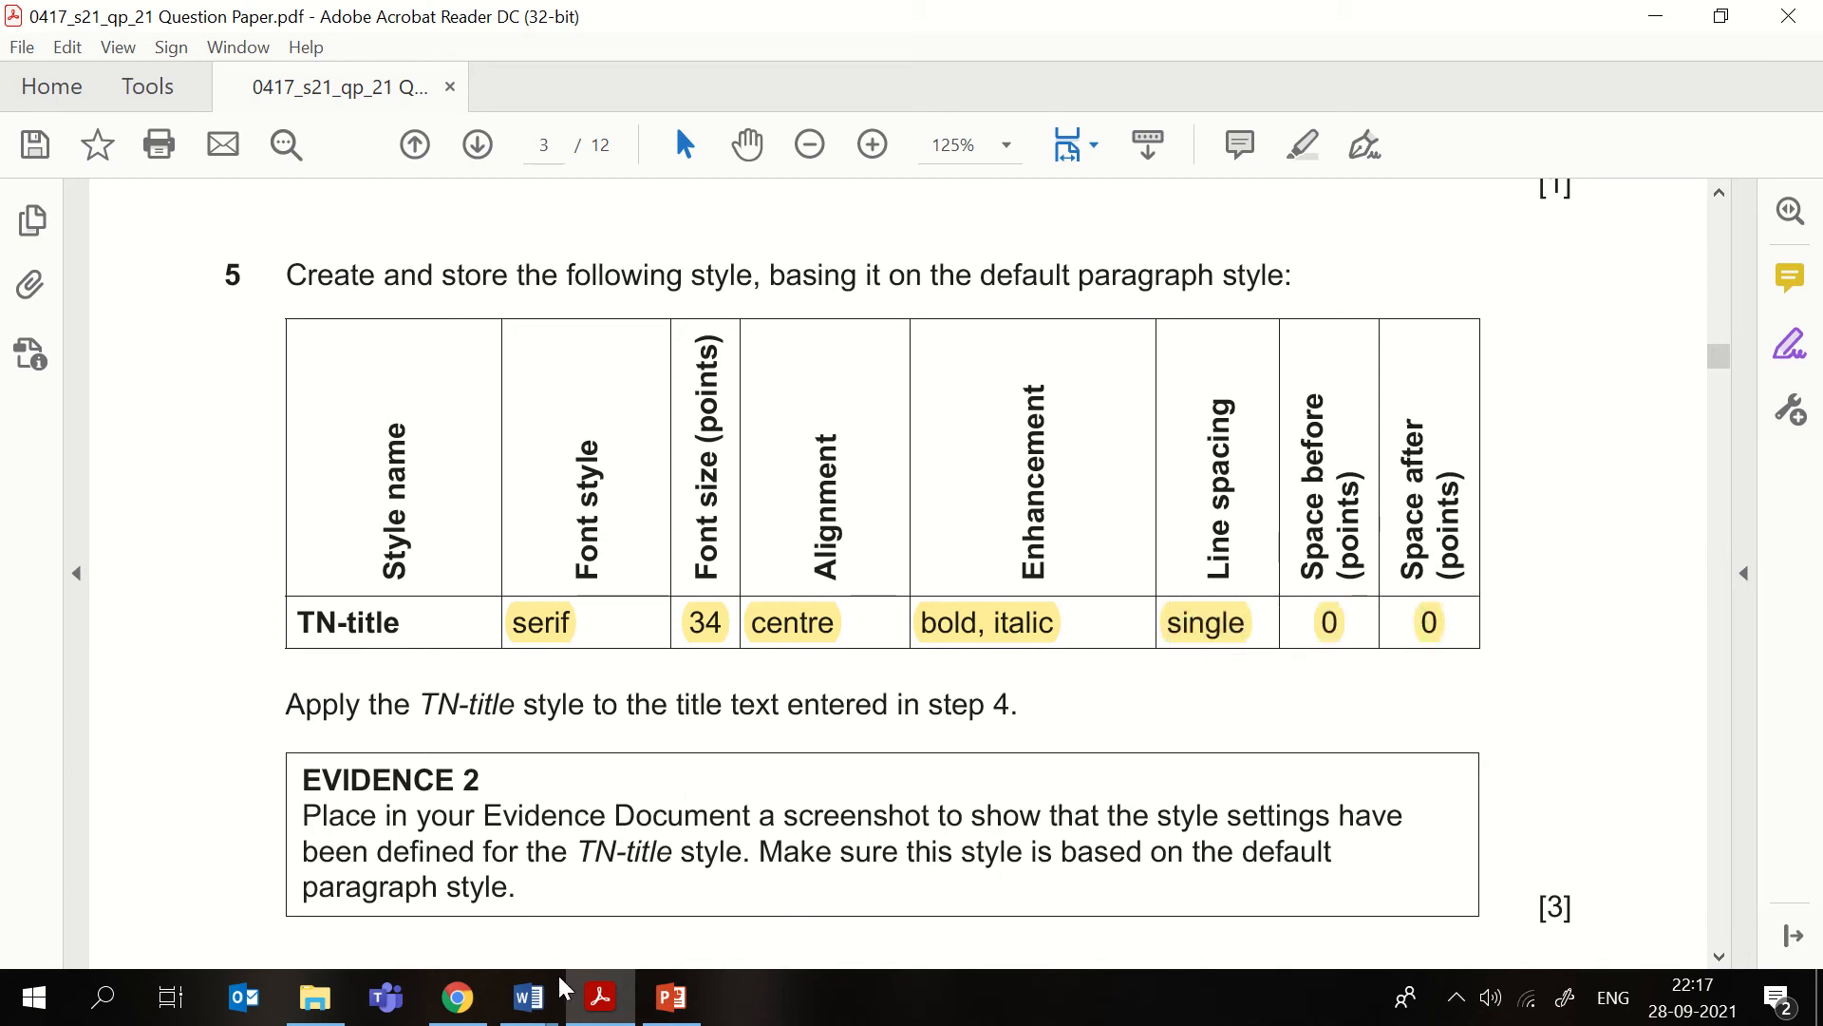
- Switch to EVPACK and set the TN-title style's paragraph spacing after to 0 pt
{"action": "mouse_move", "coordinate": [529, 997]}
{"action": "left_click", "coordinate": [683, 869]}
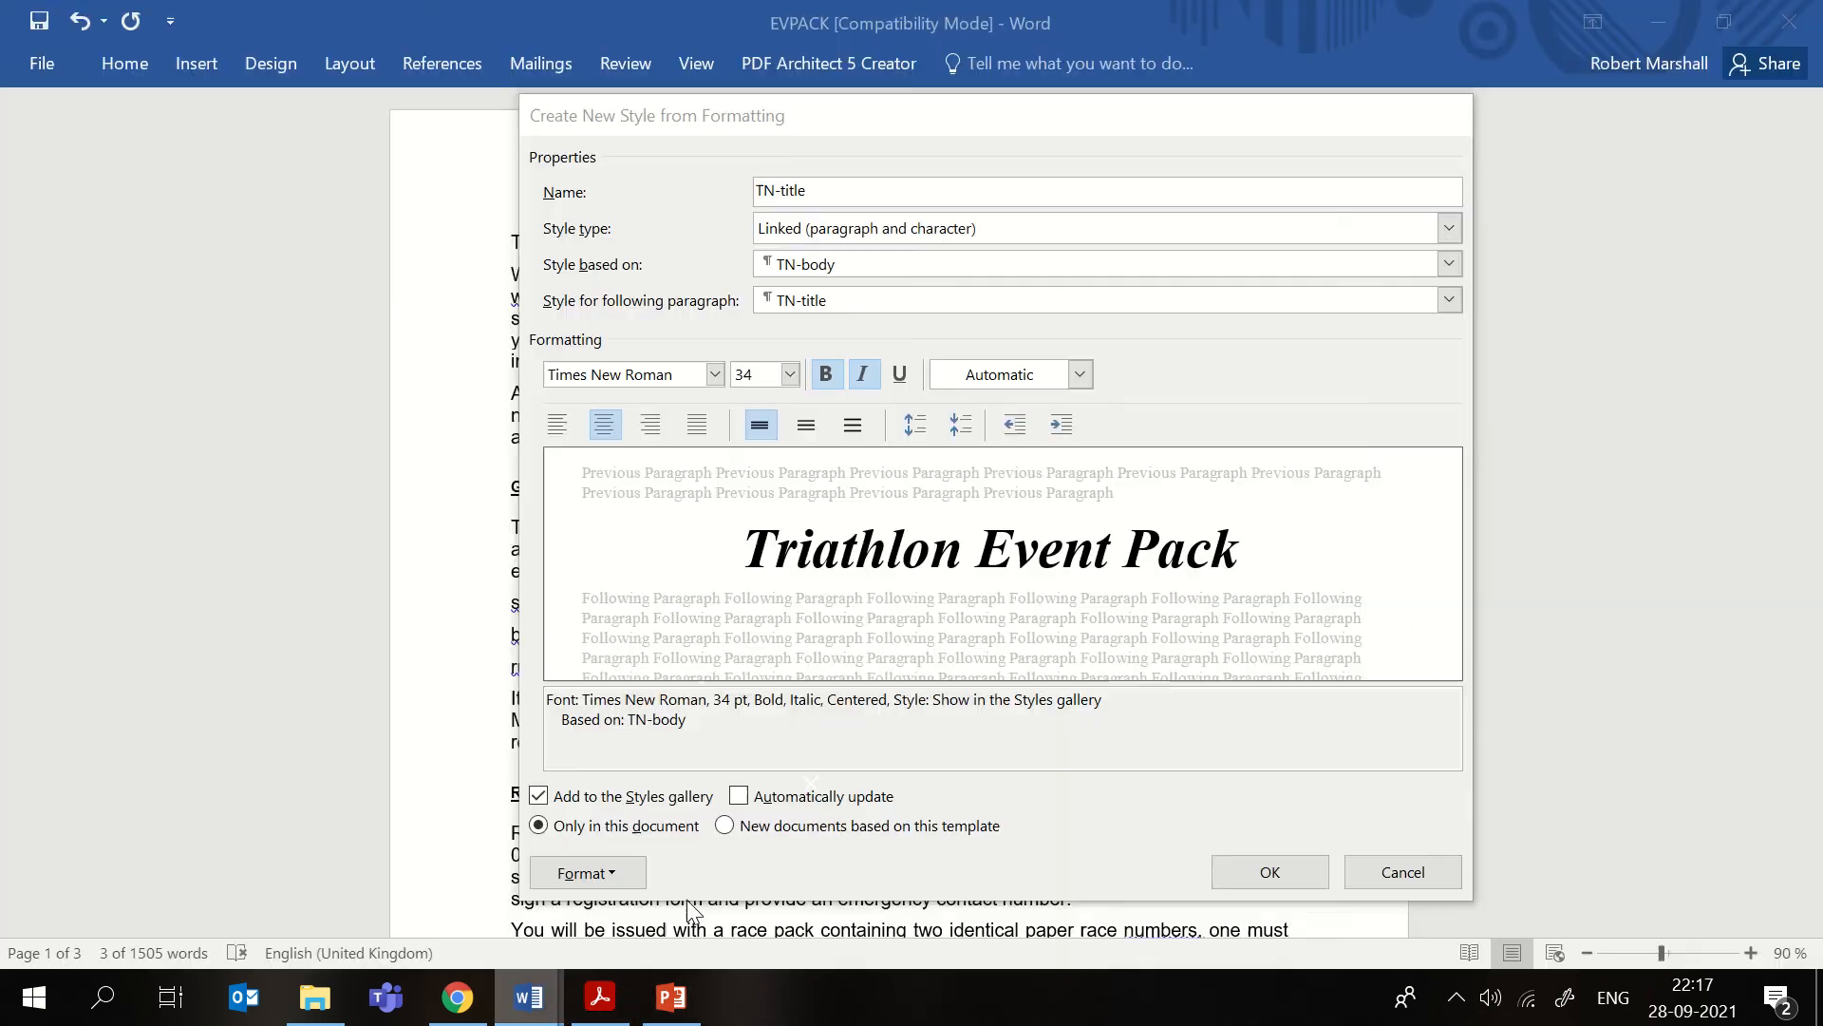
{"action": "left_click", "coordinate": [615, 873]}
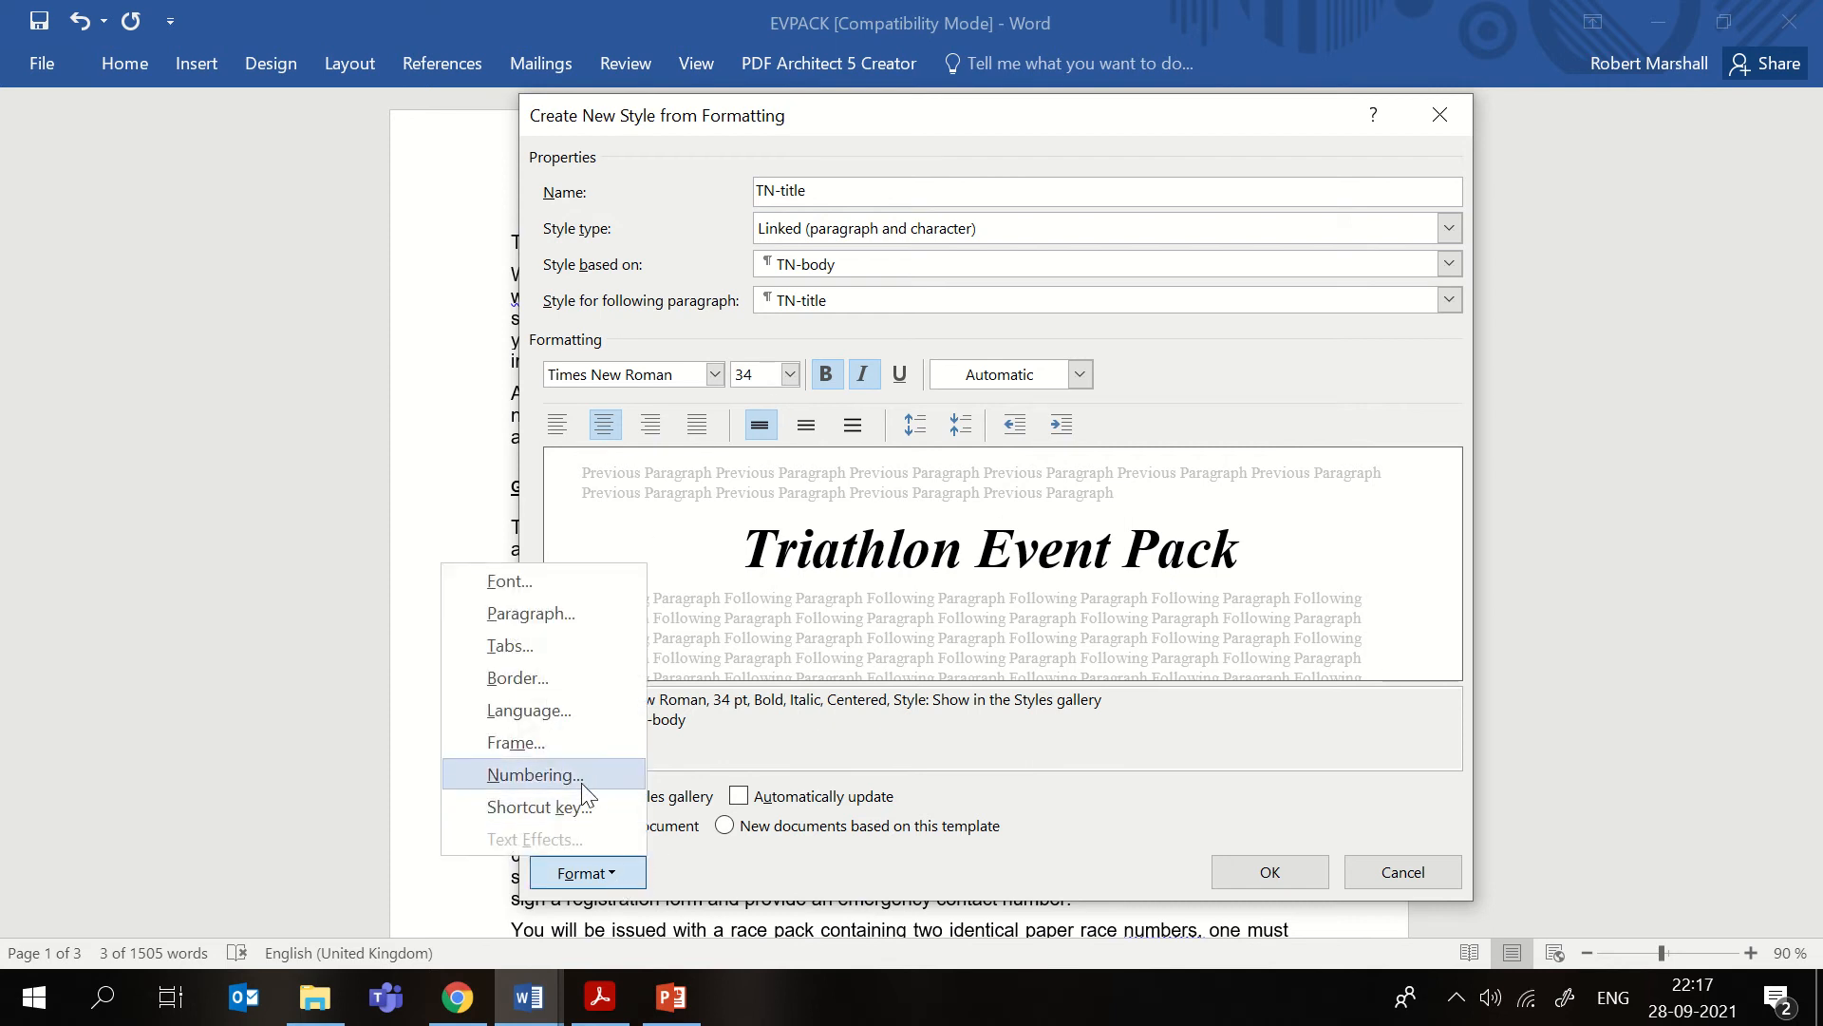
{"action": "left_click", "coordinate": [580, 616]}
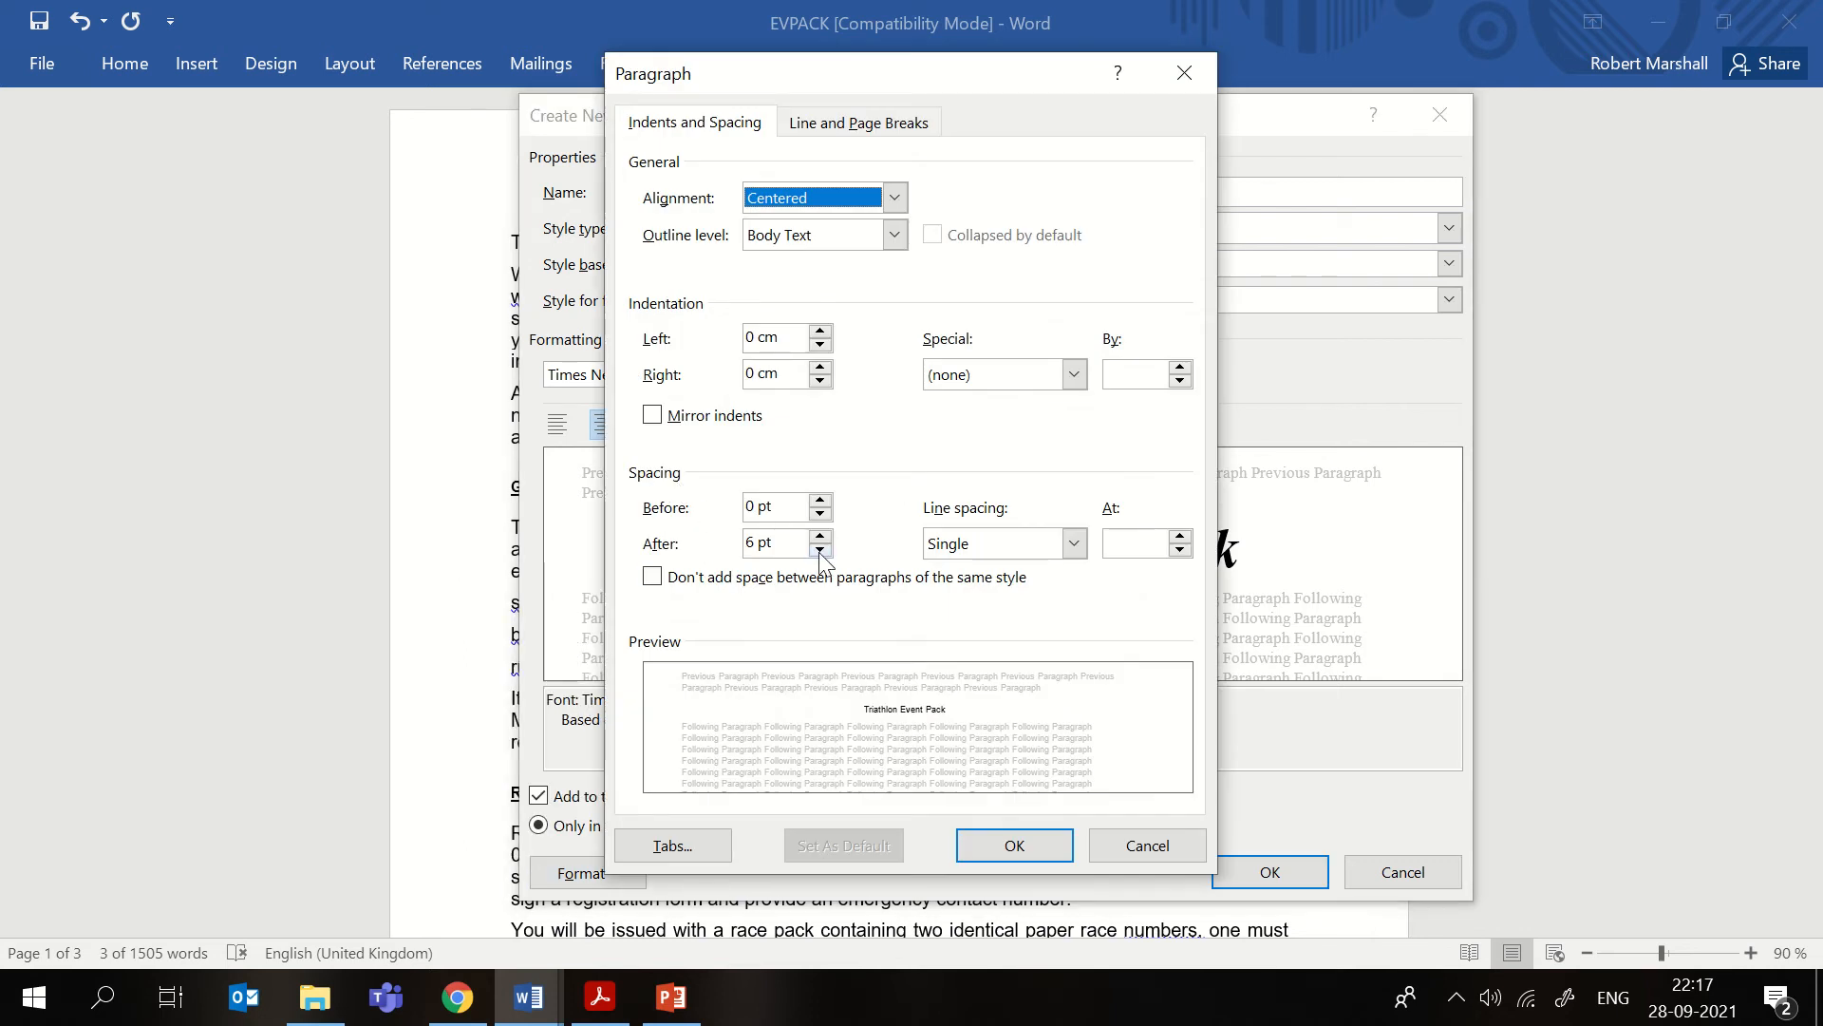
{"action": "left_click", "coordinate": [819, 549]}
{"action": "left_click", "coordinate": [820, 549]}
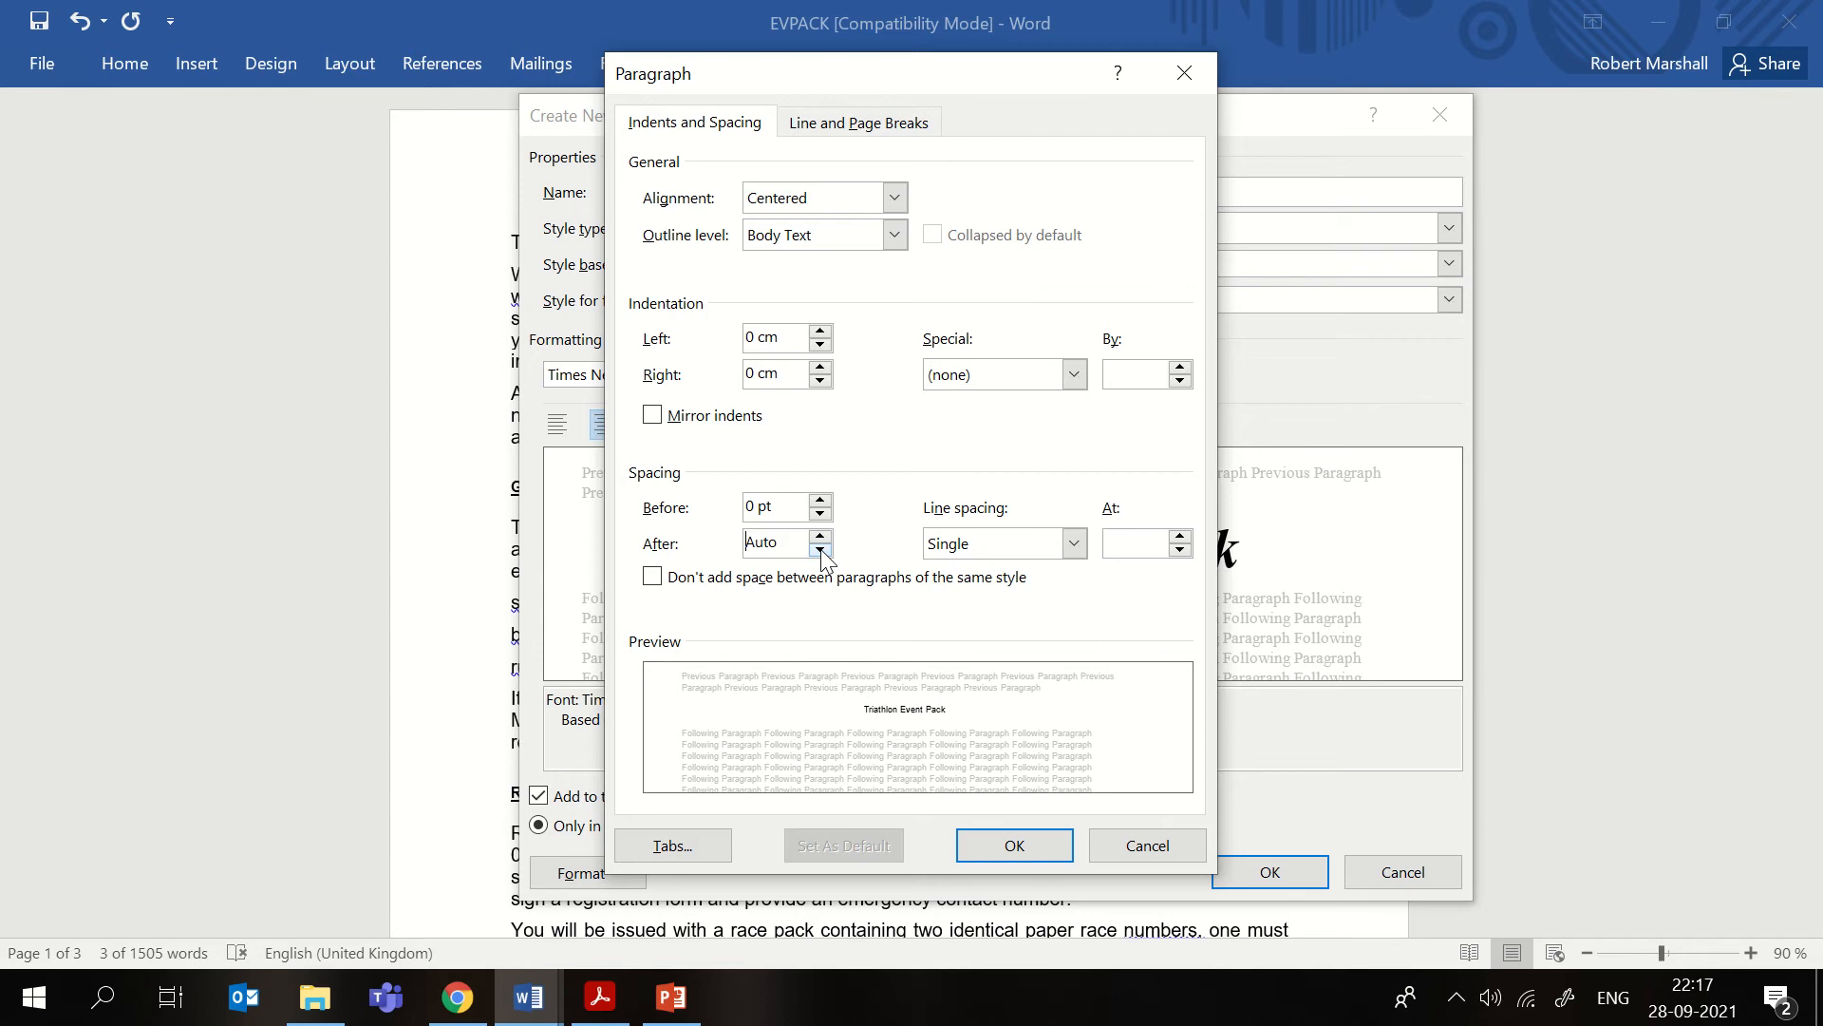
{"action": "left_click", "coordinate": [820, 536]}
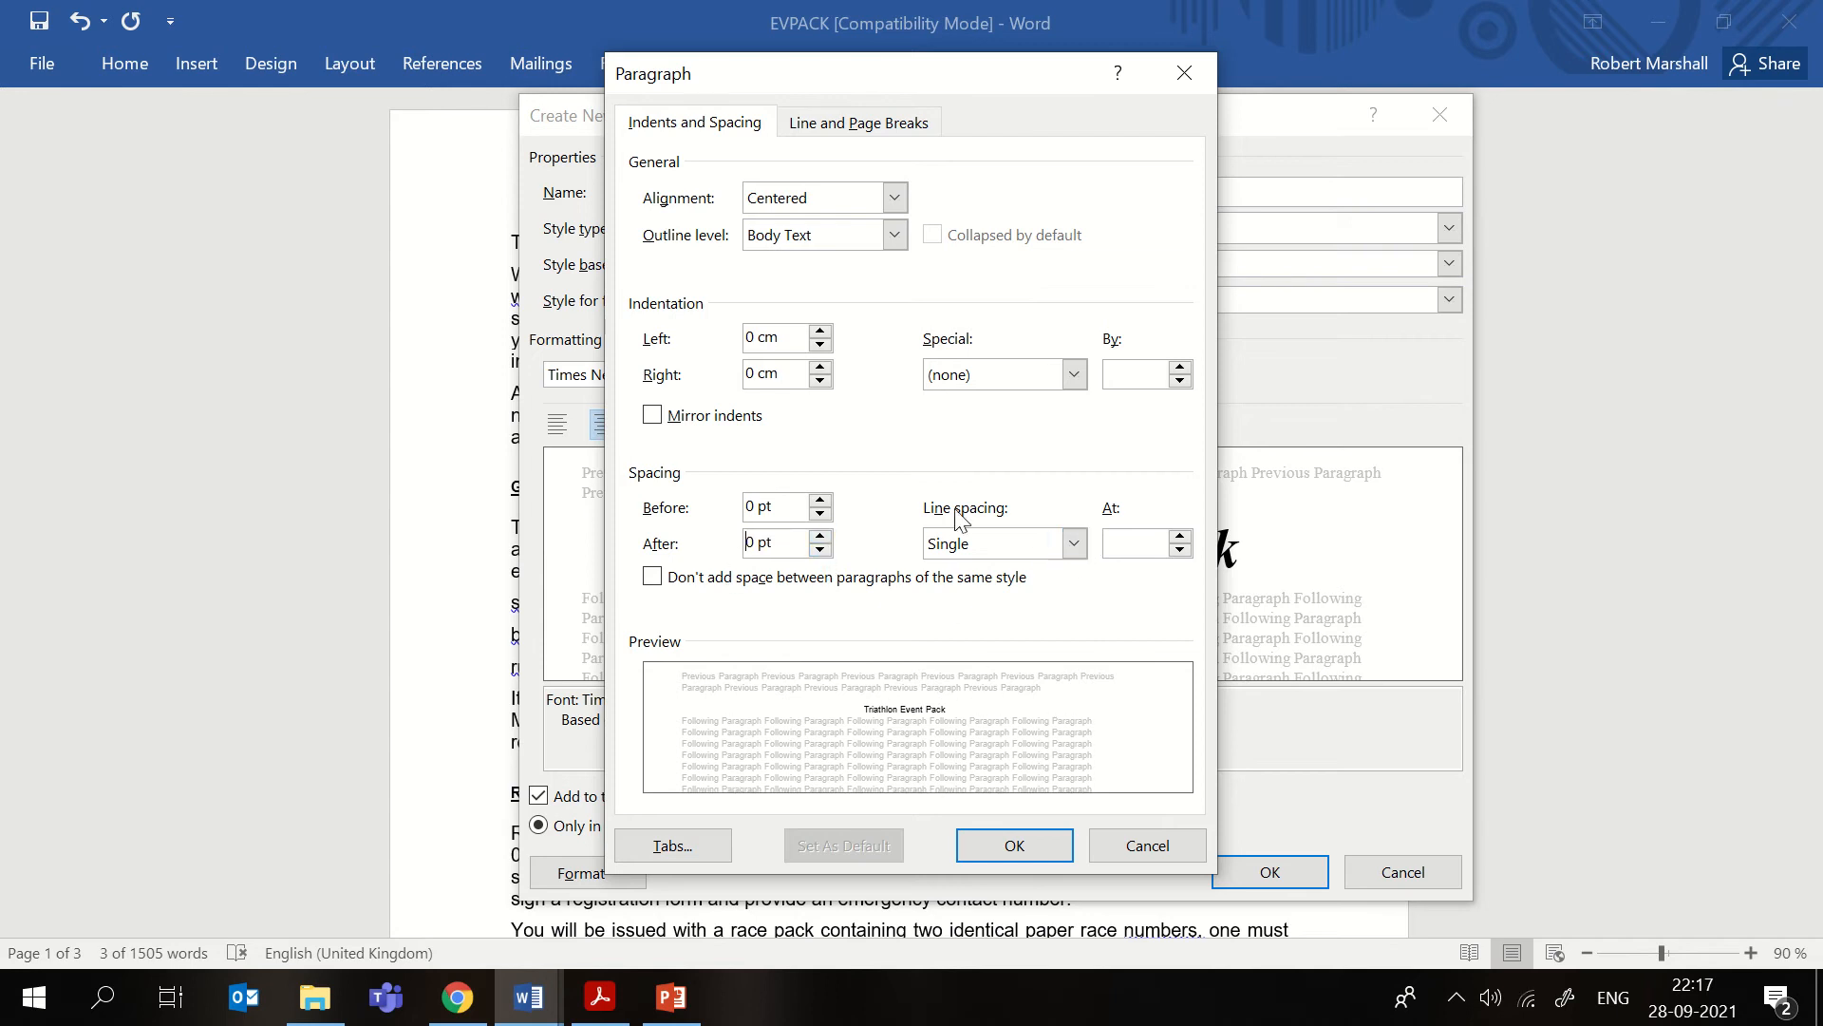
{"action": "left_click", "coordinate": [1035, 847]}
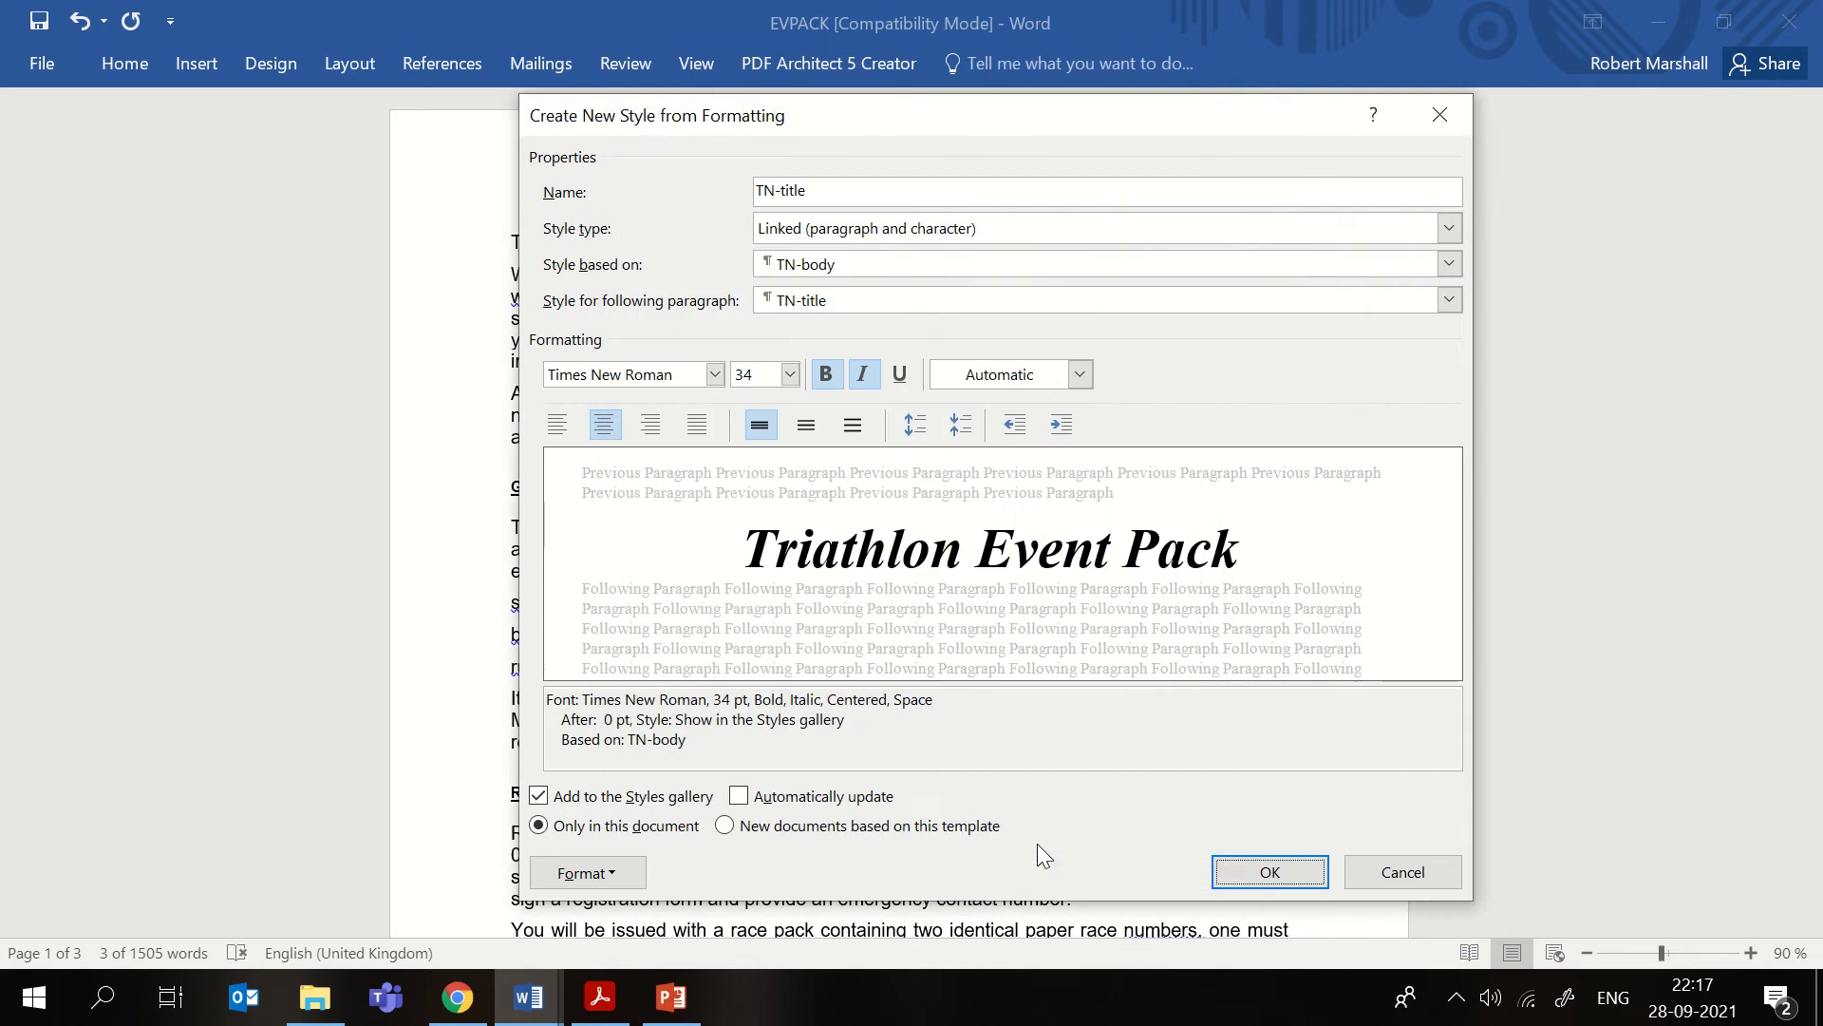
- Switch to the question paper and highlight "style settings have been defined for the TN-title style." in the EVIDENCE 2 instructions
{"action": "left_click", "coordinate": [587, 992]}
{"action": "scroll", "coordinate": [670, 774], "scroll_direction": "down", "scroll_amount": 2}
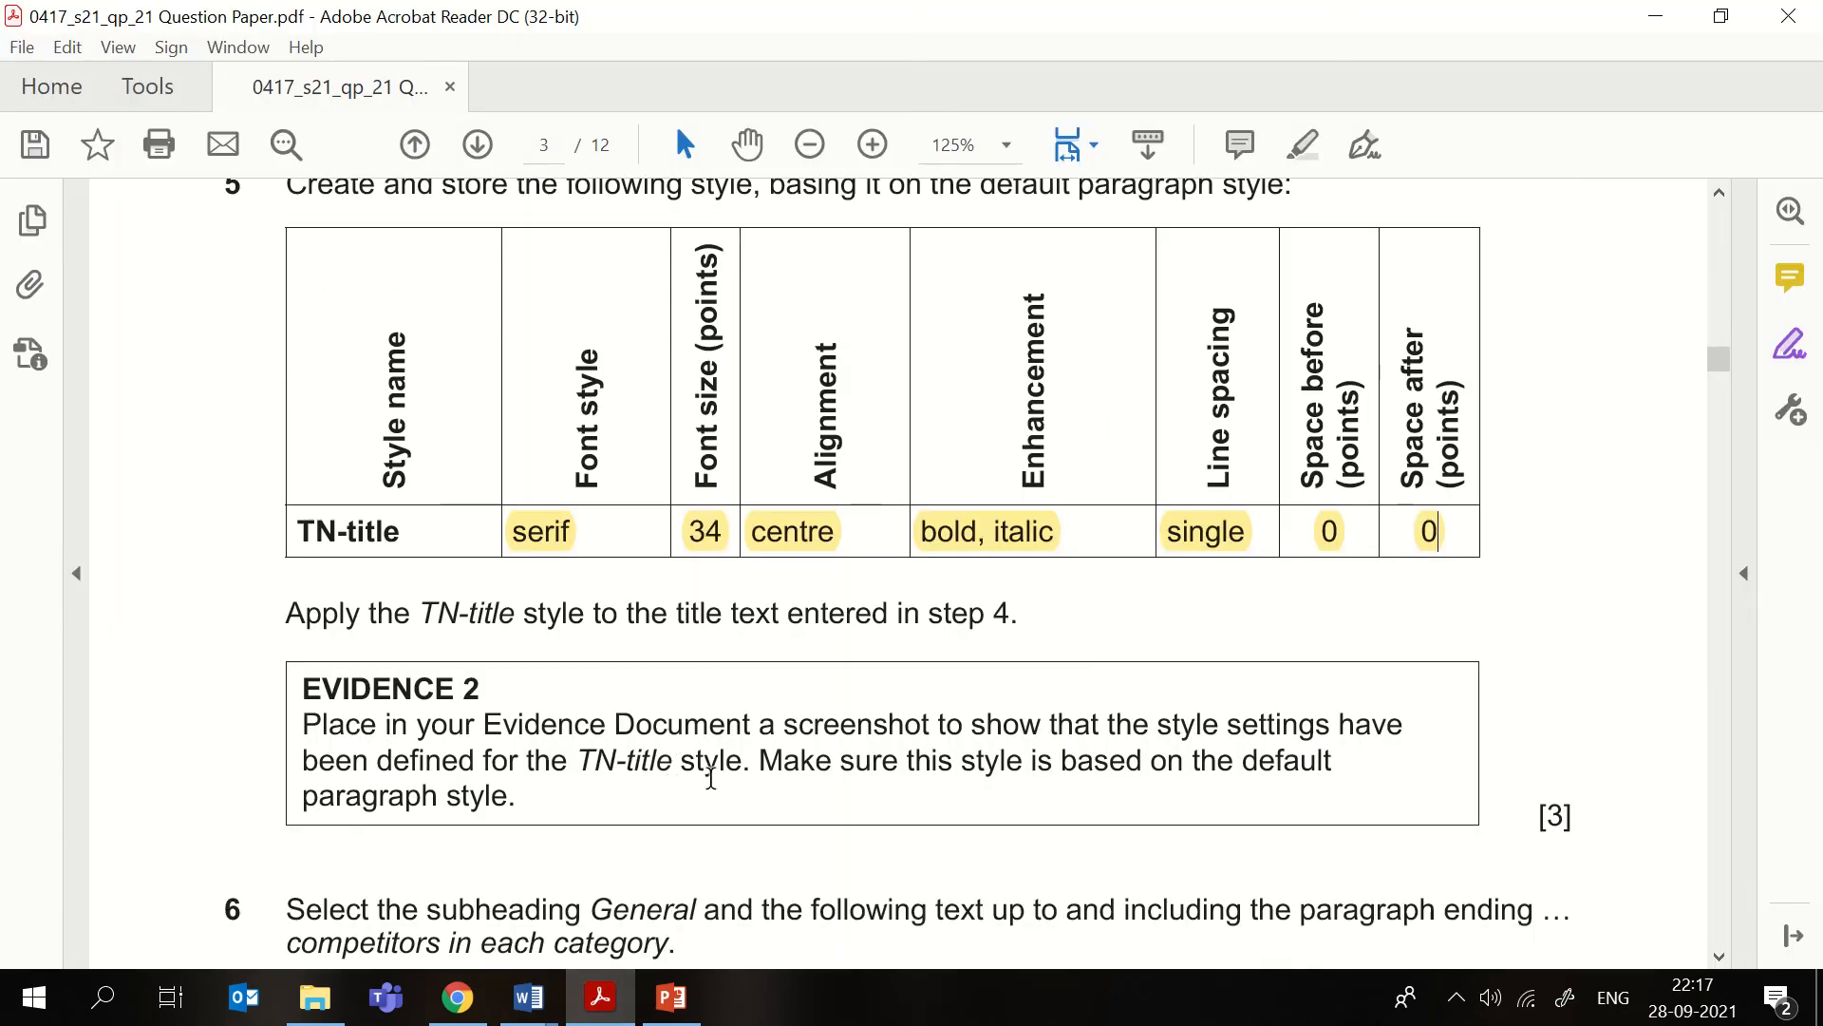
{"action": "scroll", "coordinate": [670, 774], "scroll_direction": "up", "scroll_amount": 1}
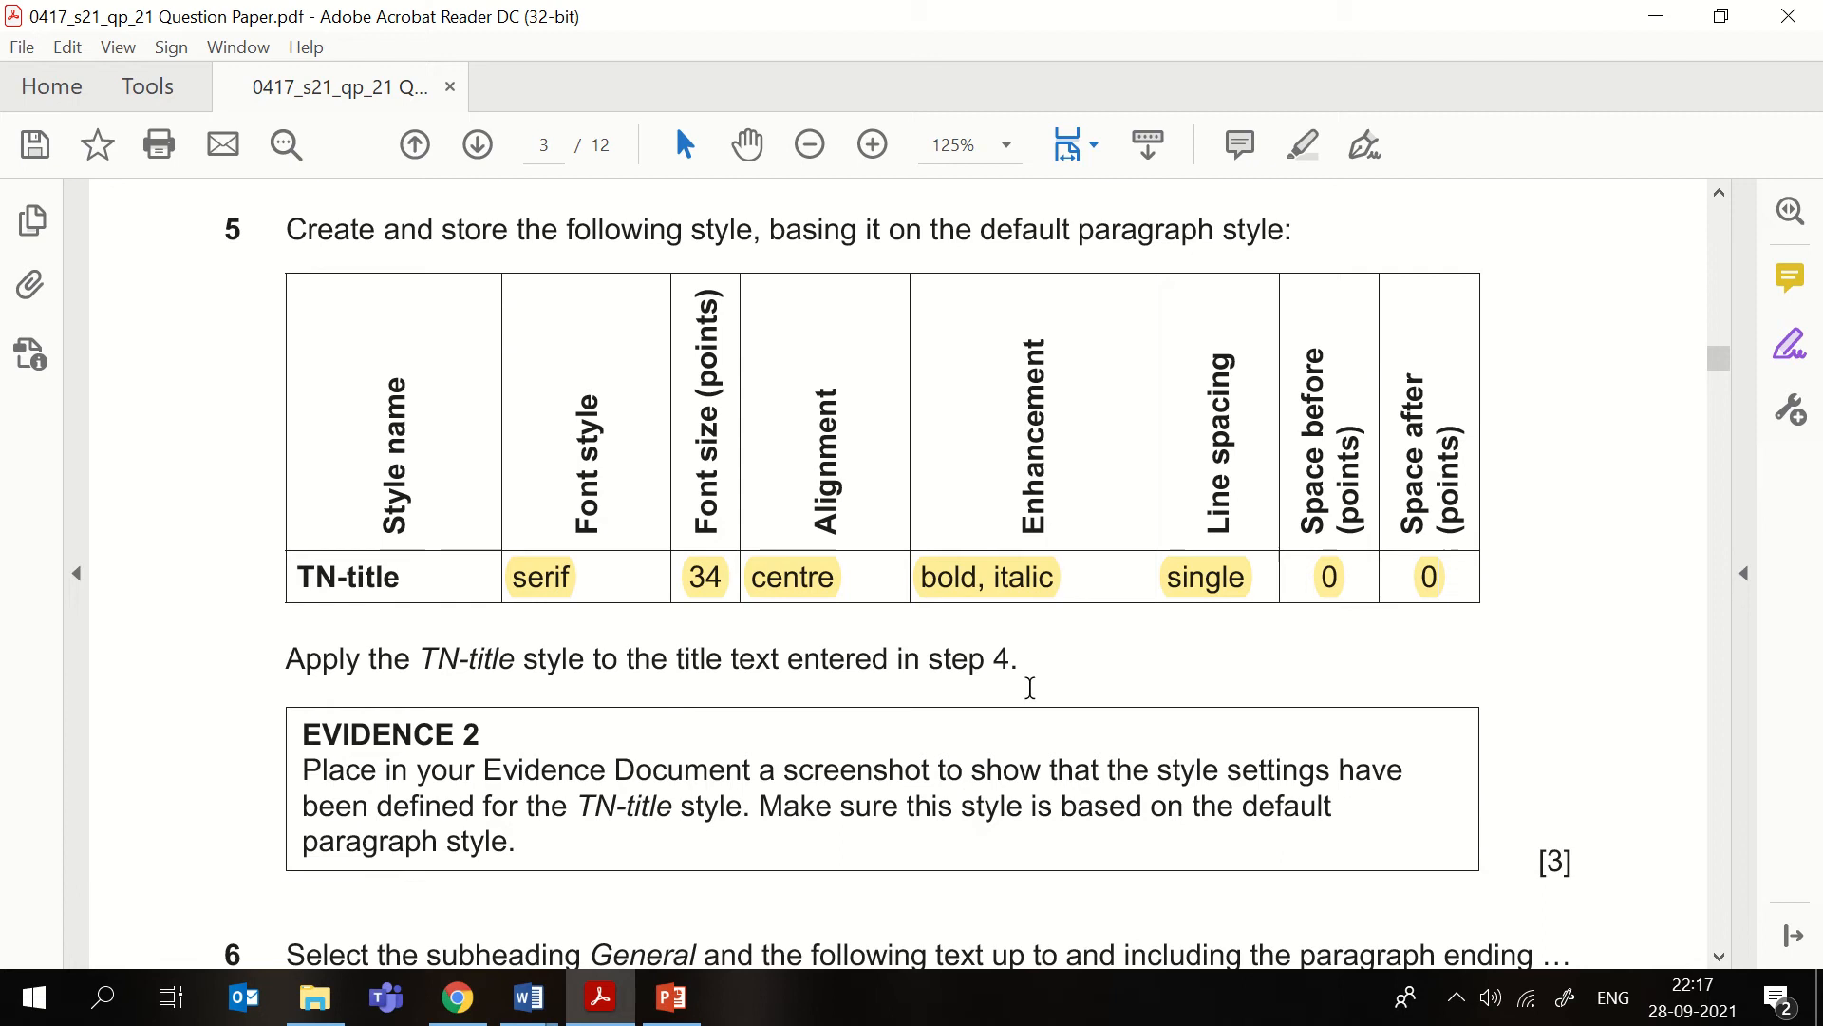
{"action": "scroll", "coordinate": [1002, 737], "scroll_direction": "up", "scroll_amount": 3}
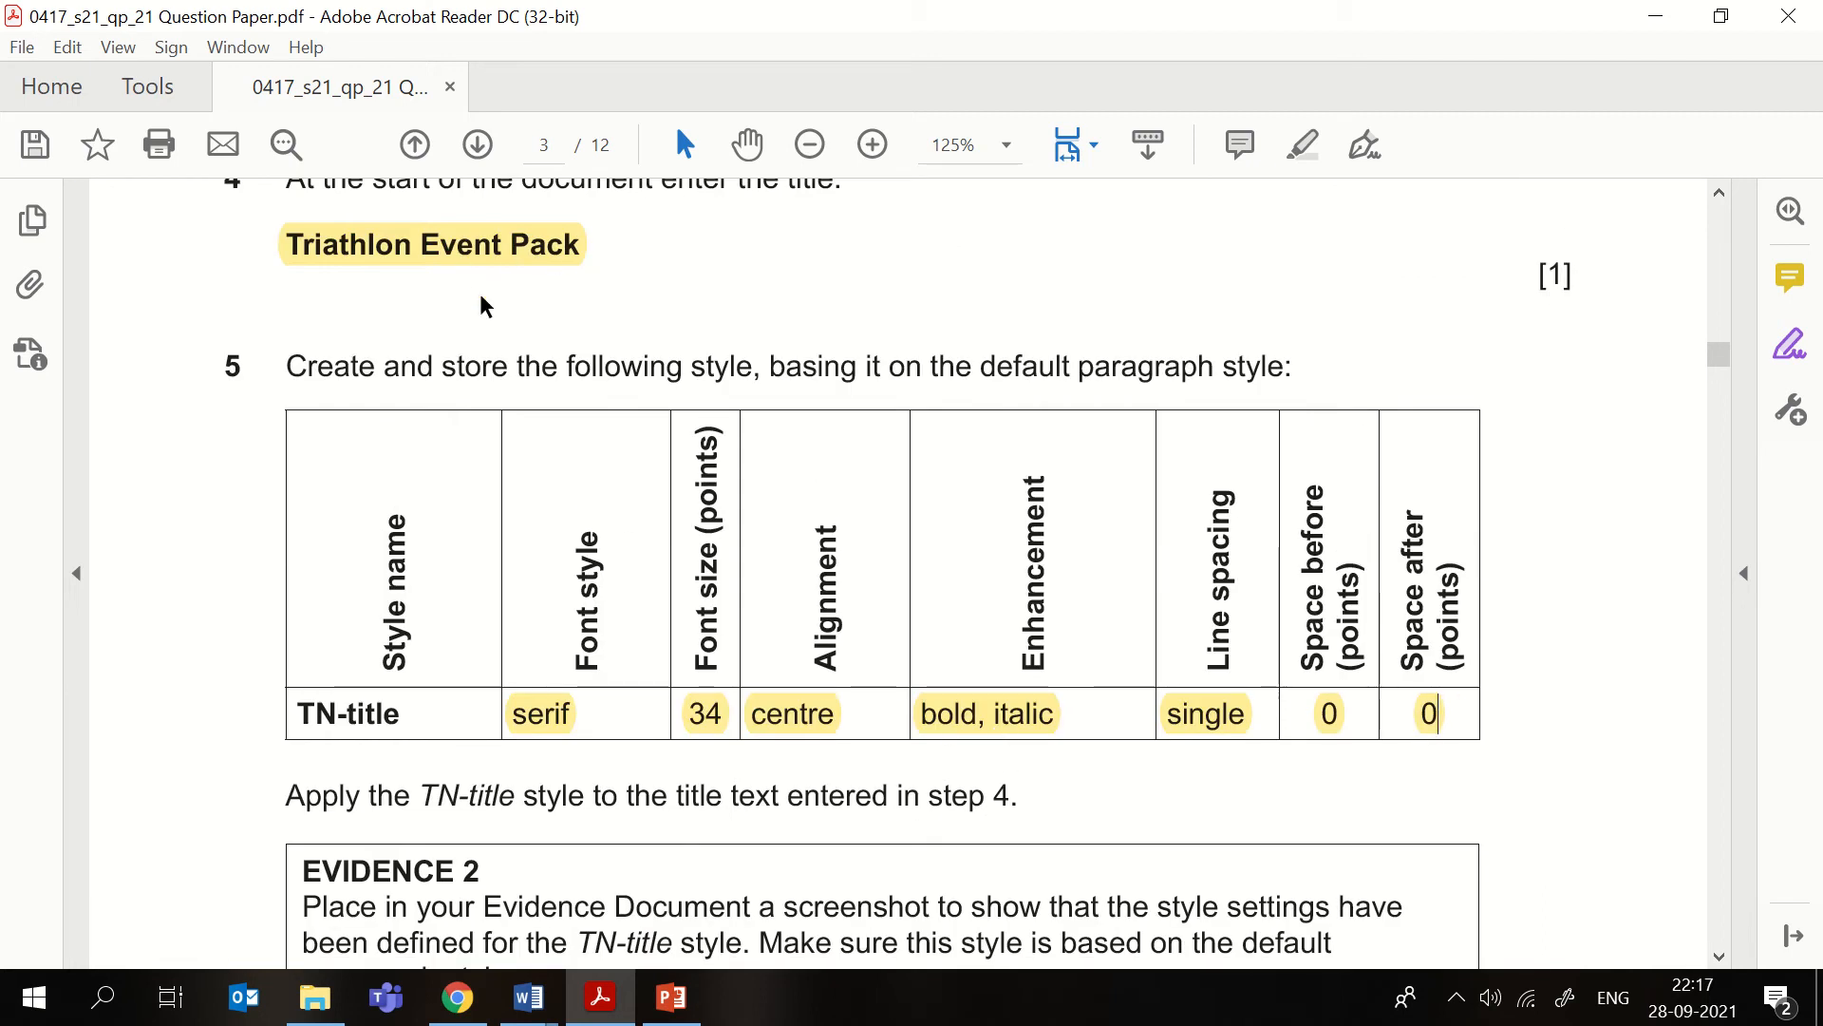
{"action": "scroll", "coordinate": [481, 304], "scroll_direction": "down", "scroll_amount": 4}
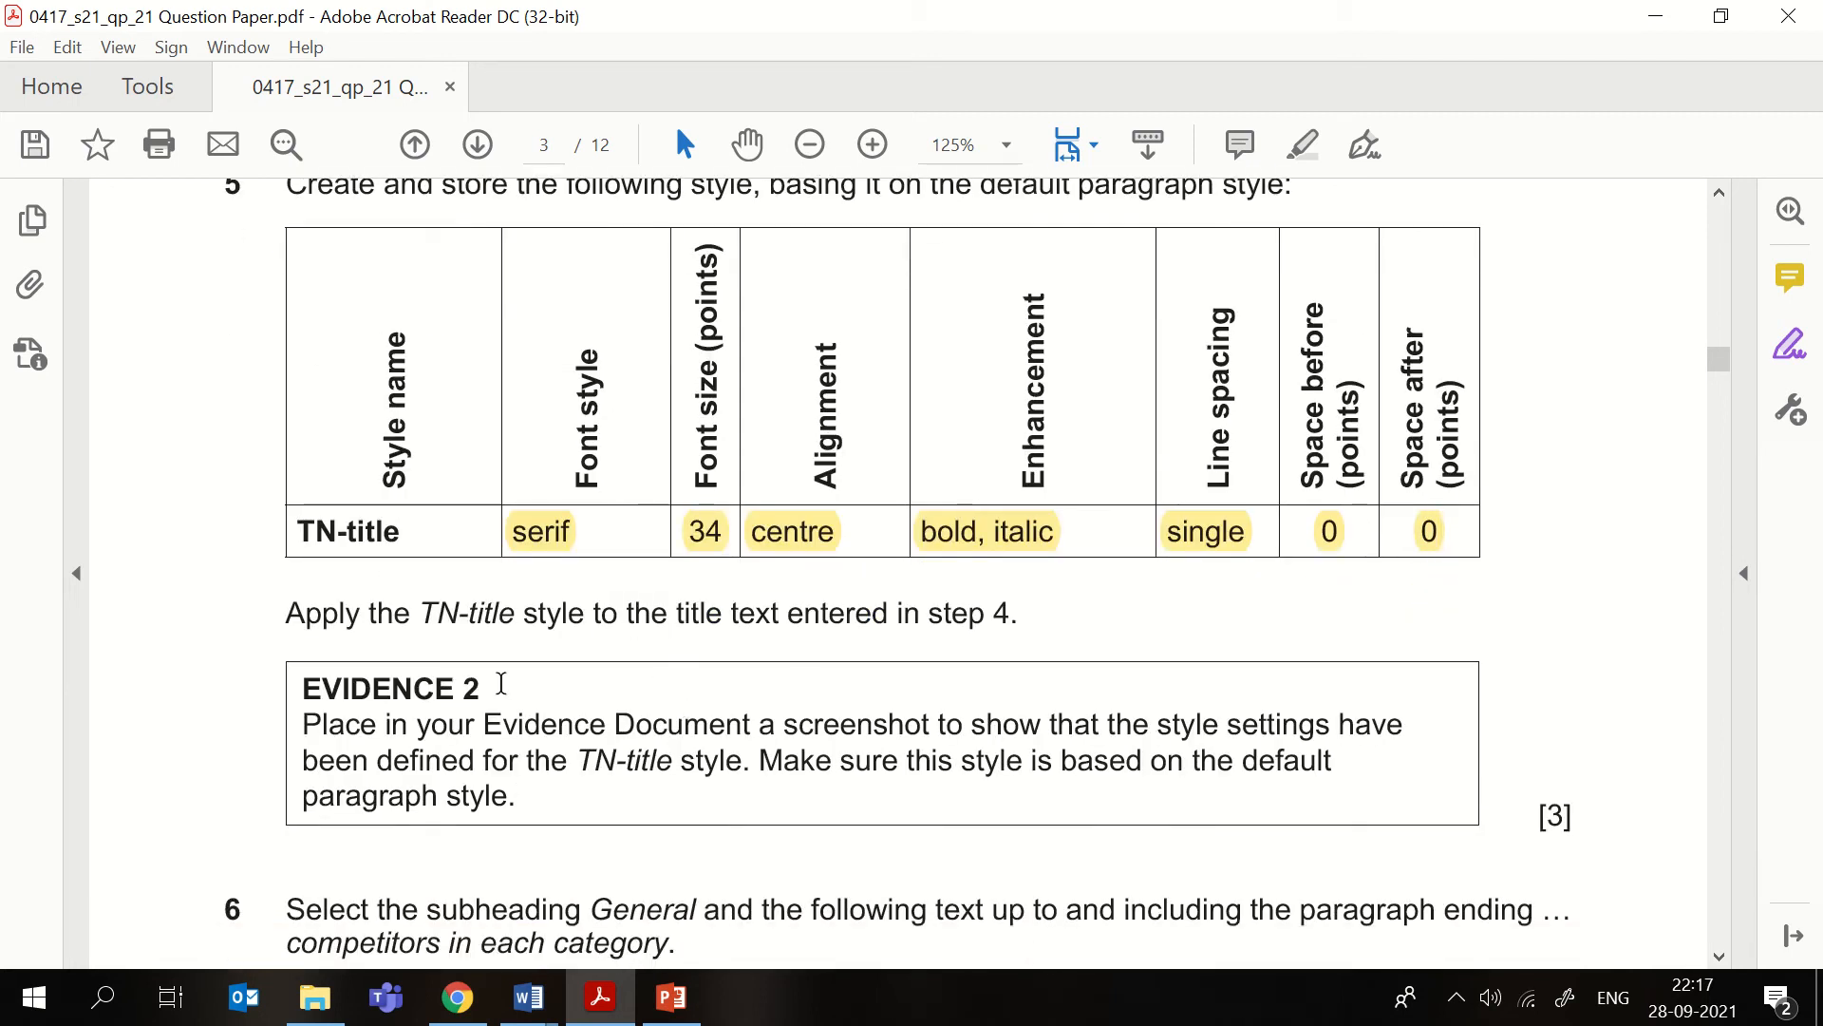
{"action": "left_click_drag", "start_coordinate": [302, 688], "coordinate": [435, 687]}
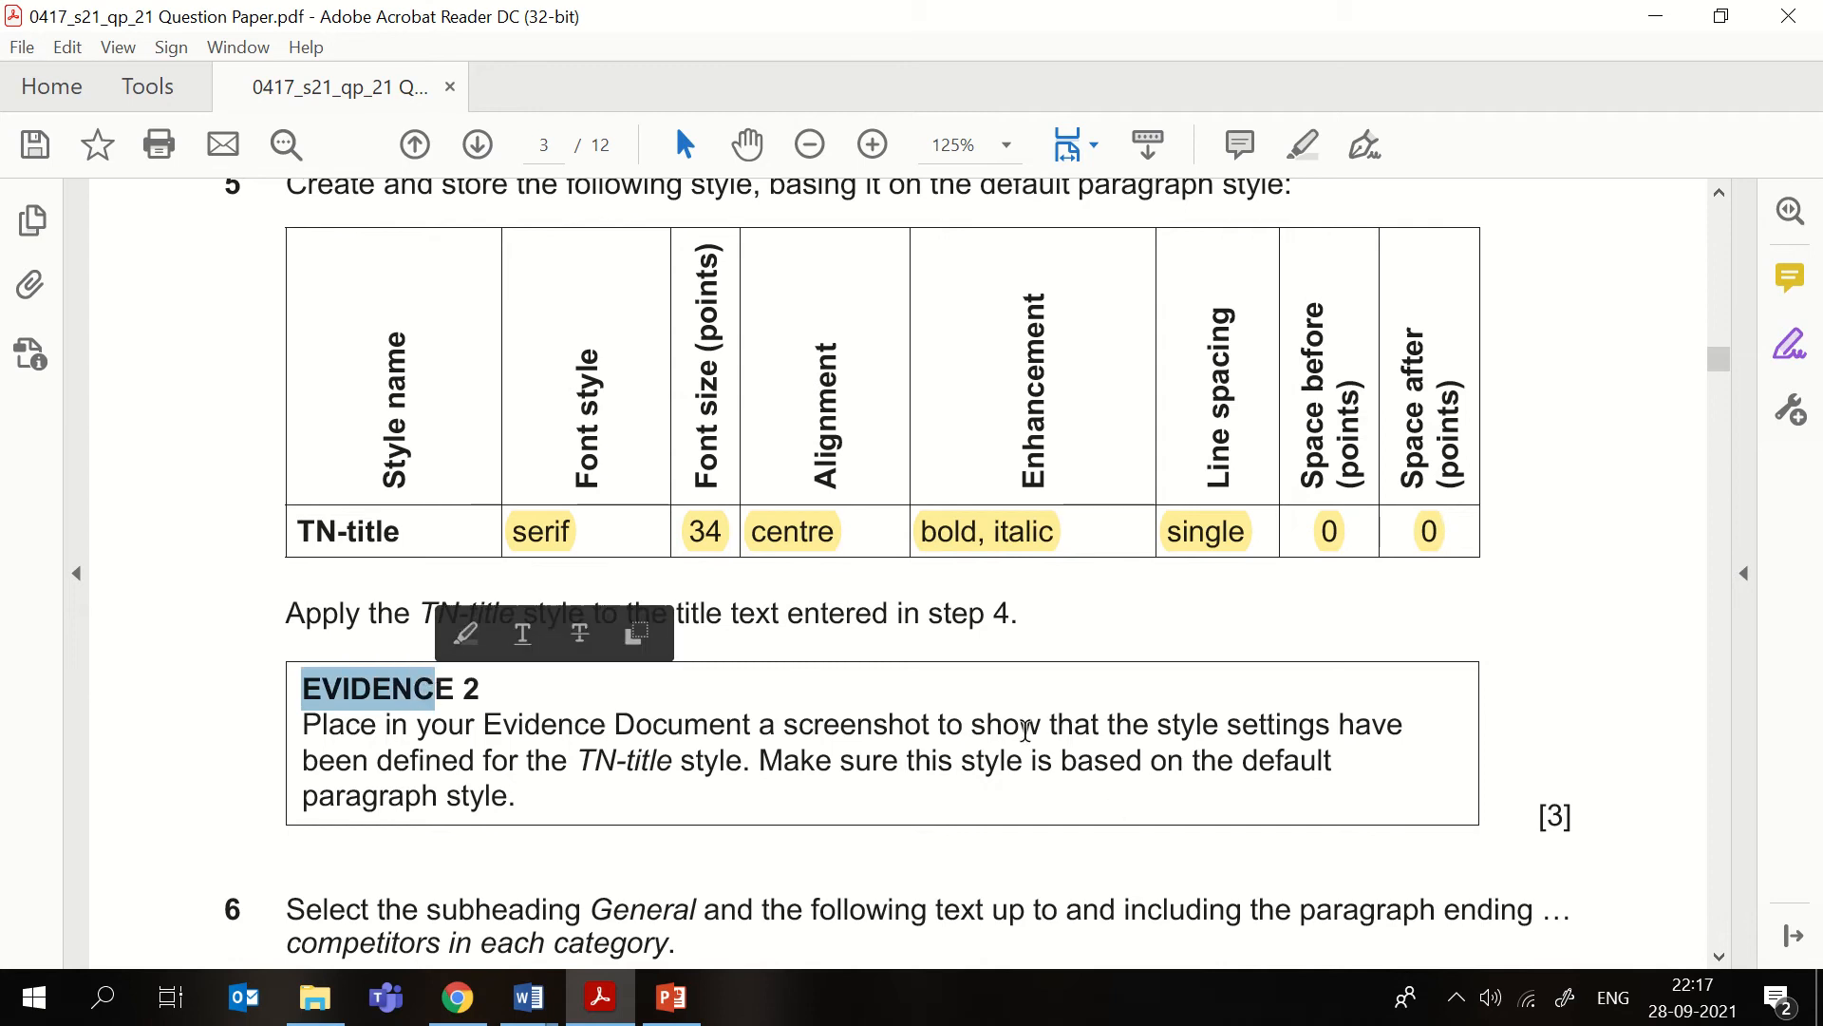
{"action": "left_click_drag", "start_coordinate": [1159, 724], "coordinate": [758, 766]}
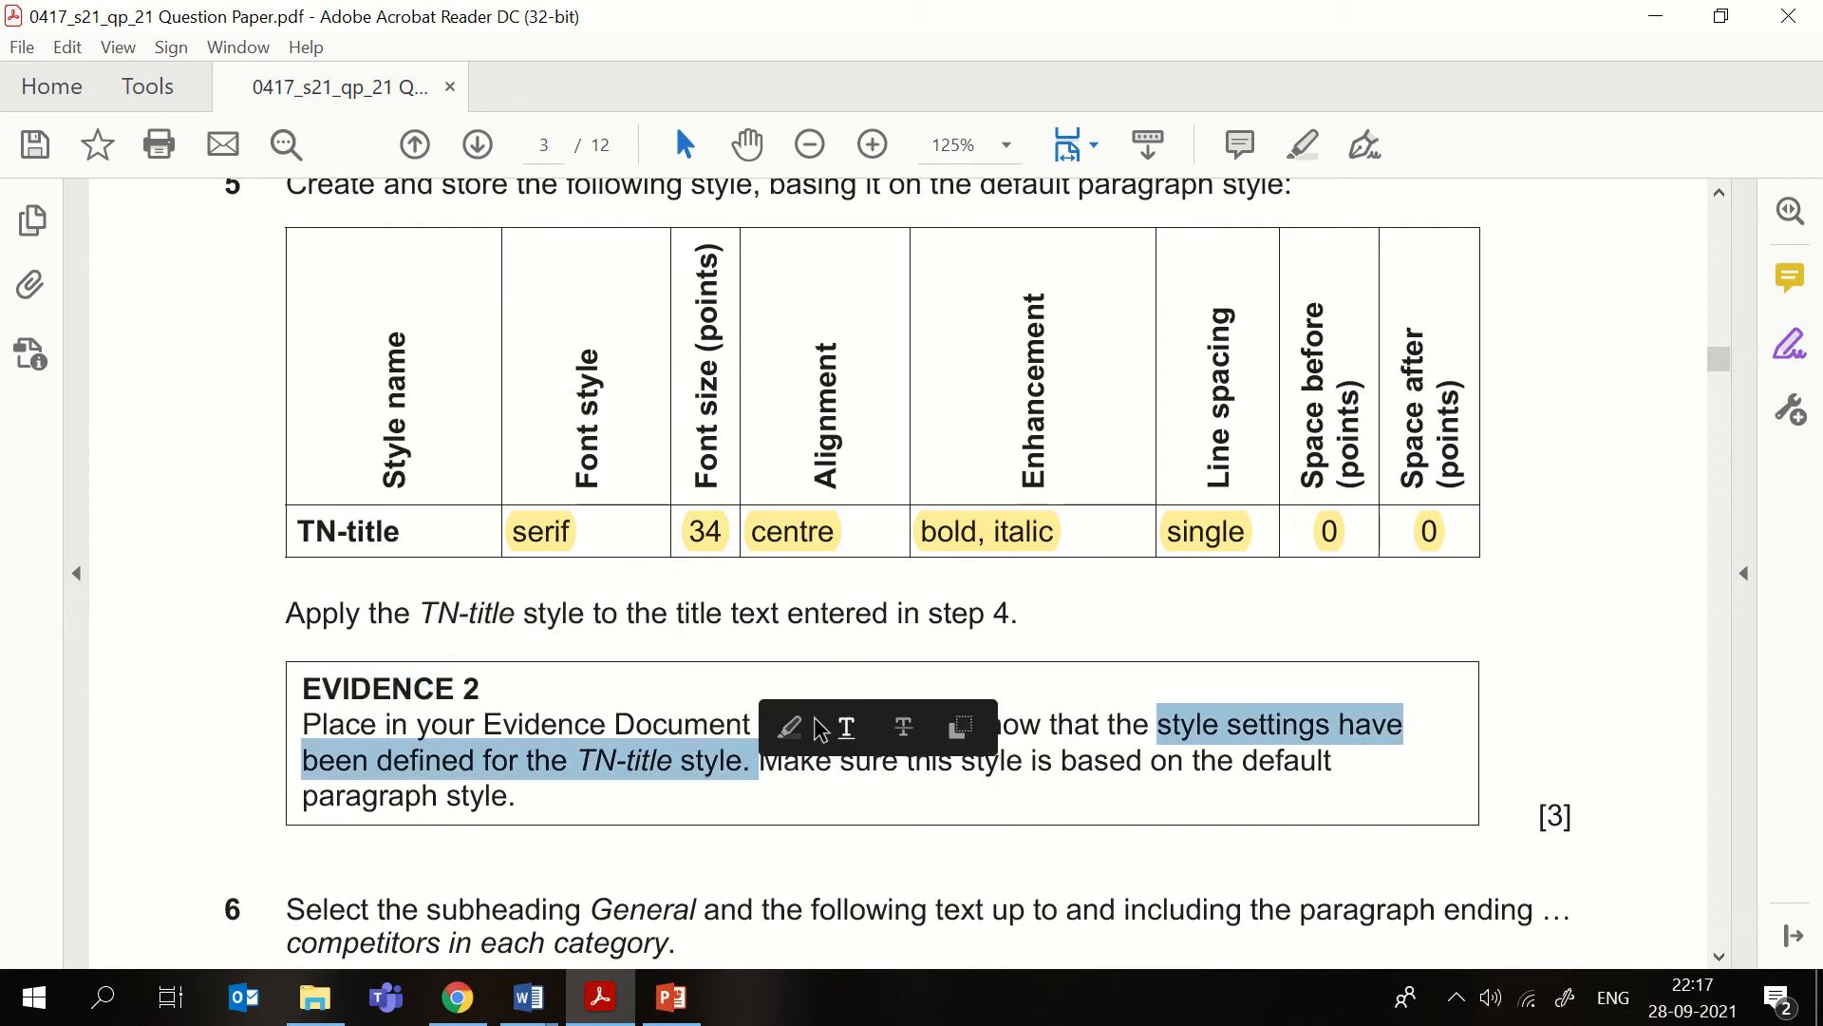
{"action": "left_click", "coordinate": [791, 727]}
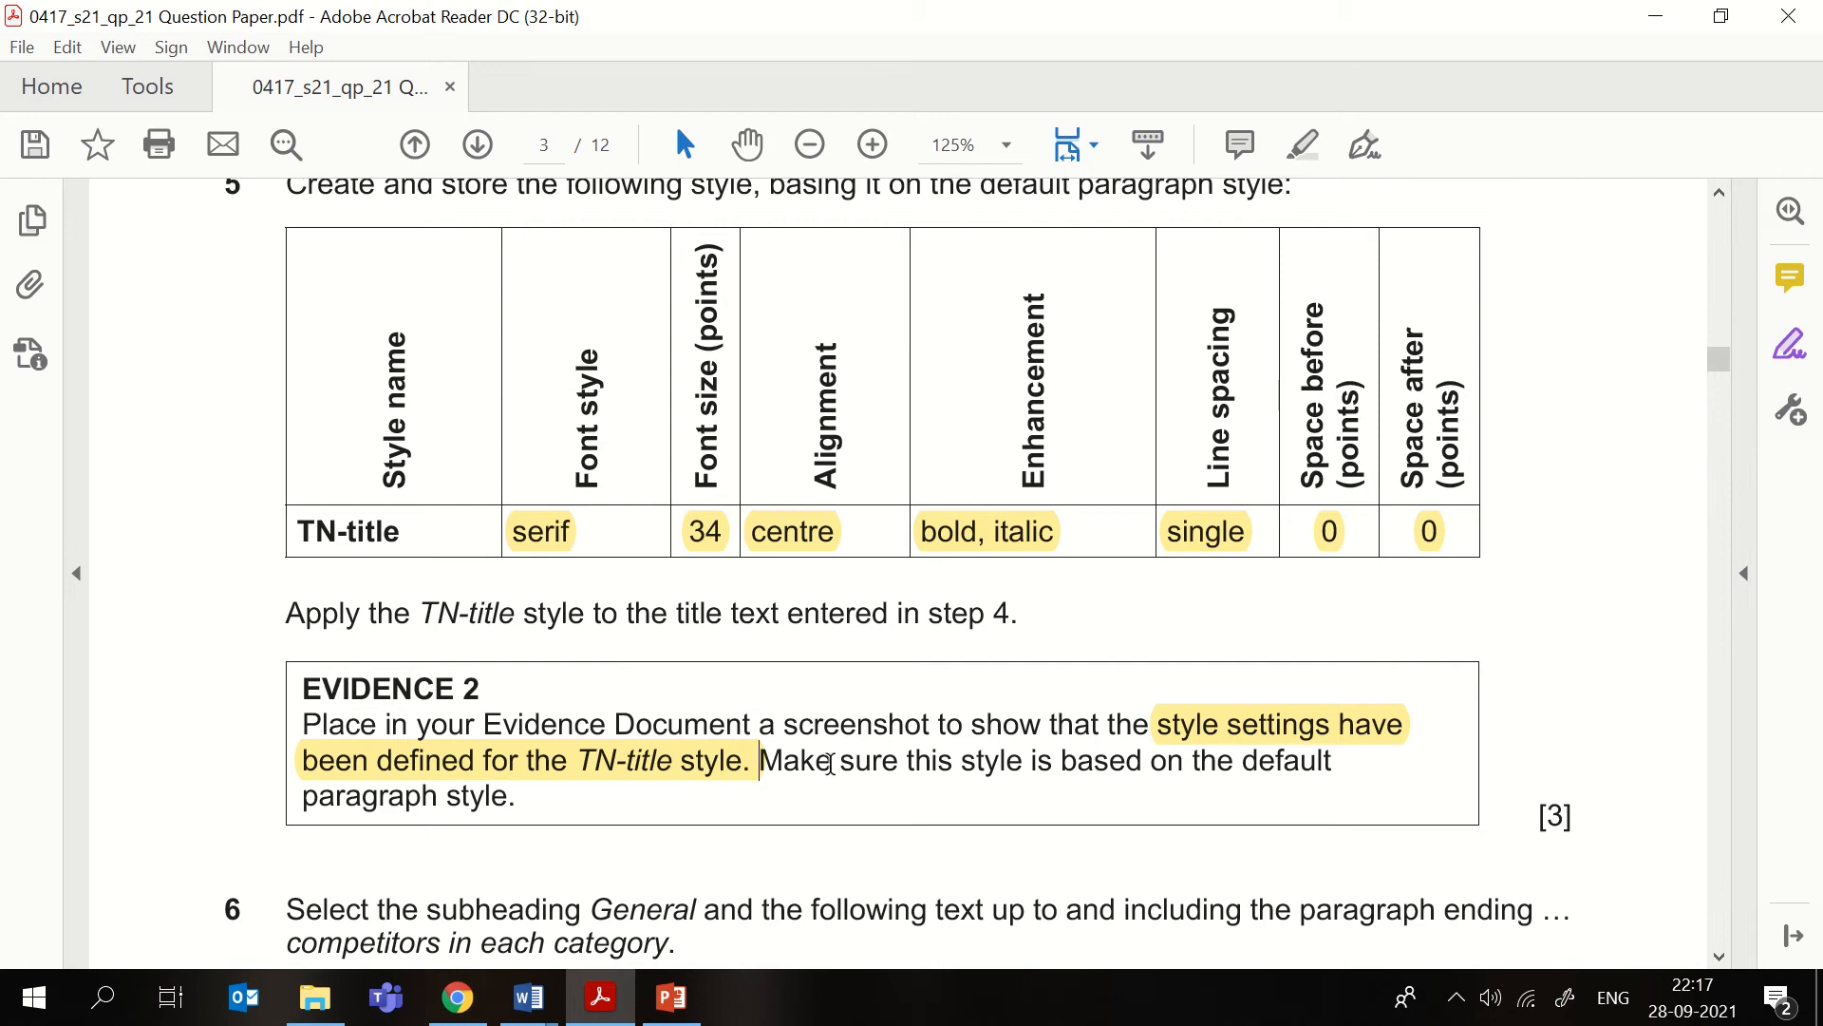
{"action": "left_click", "coordinate": [763, 760]}
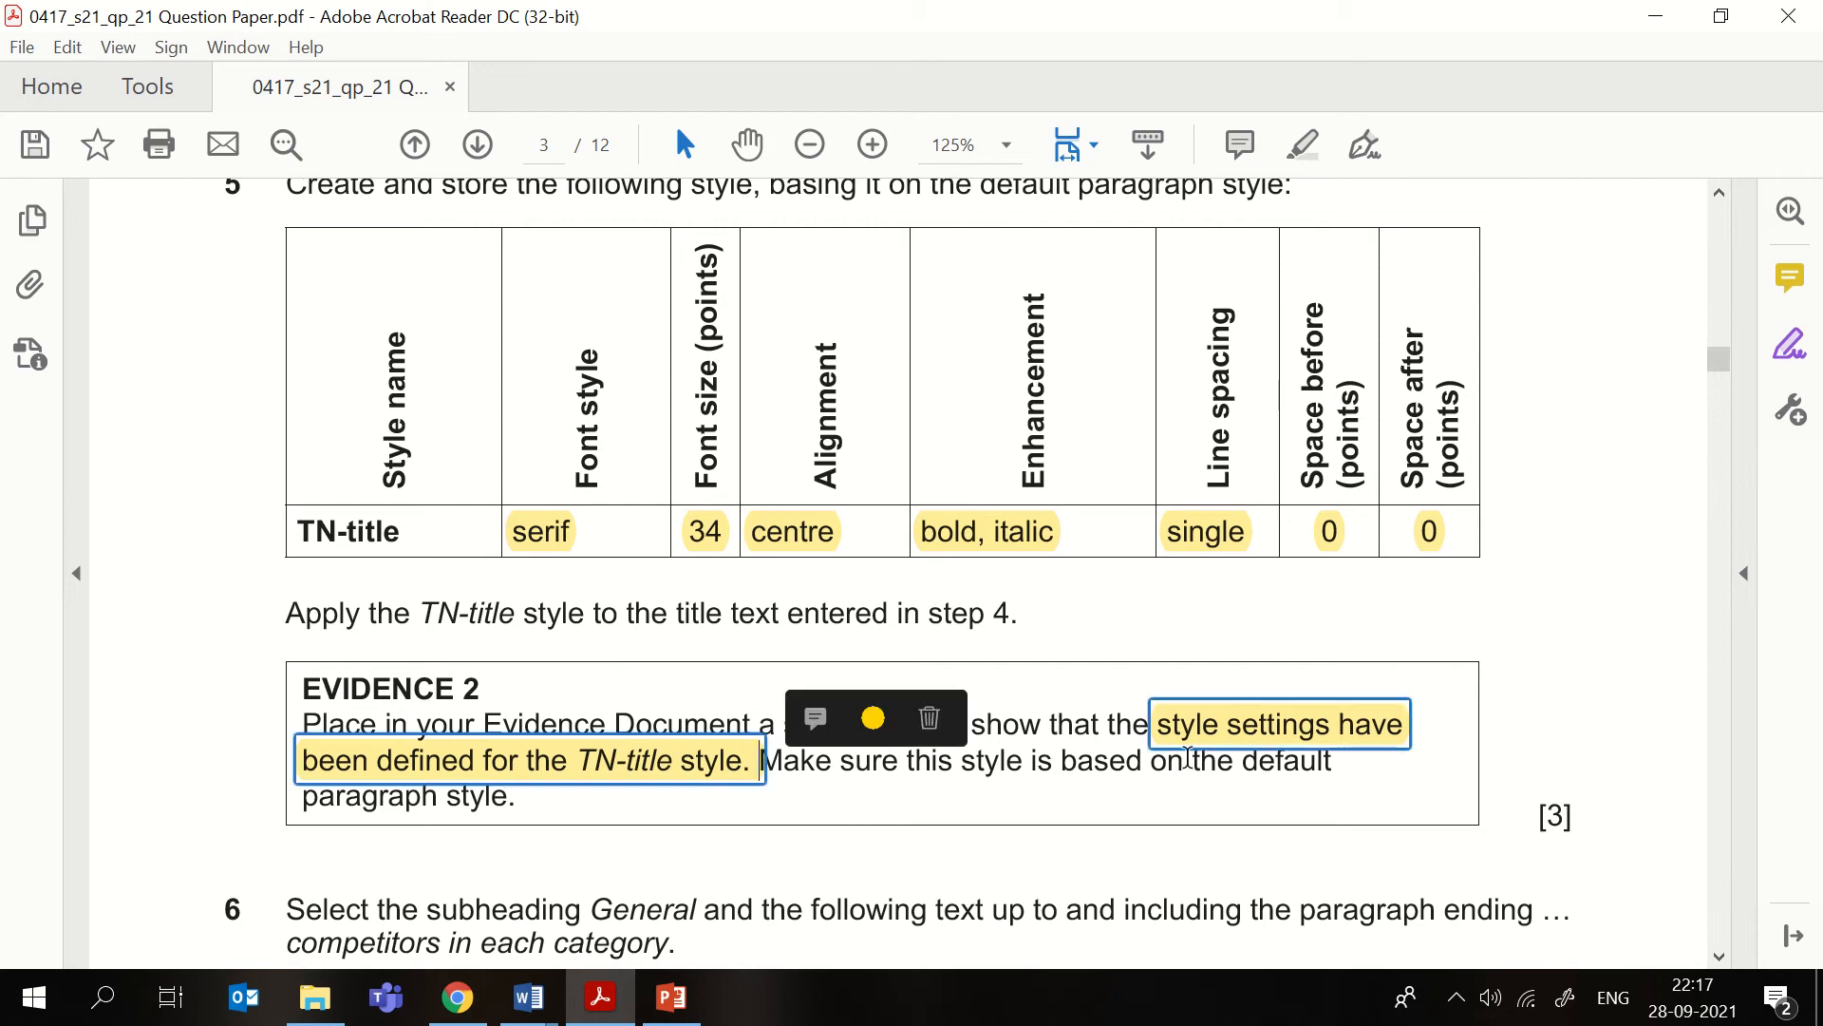
{"action": "left_click", "coordinate": [1258, 761]}
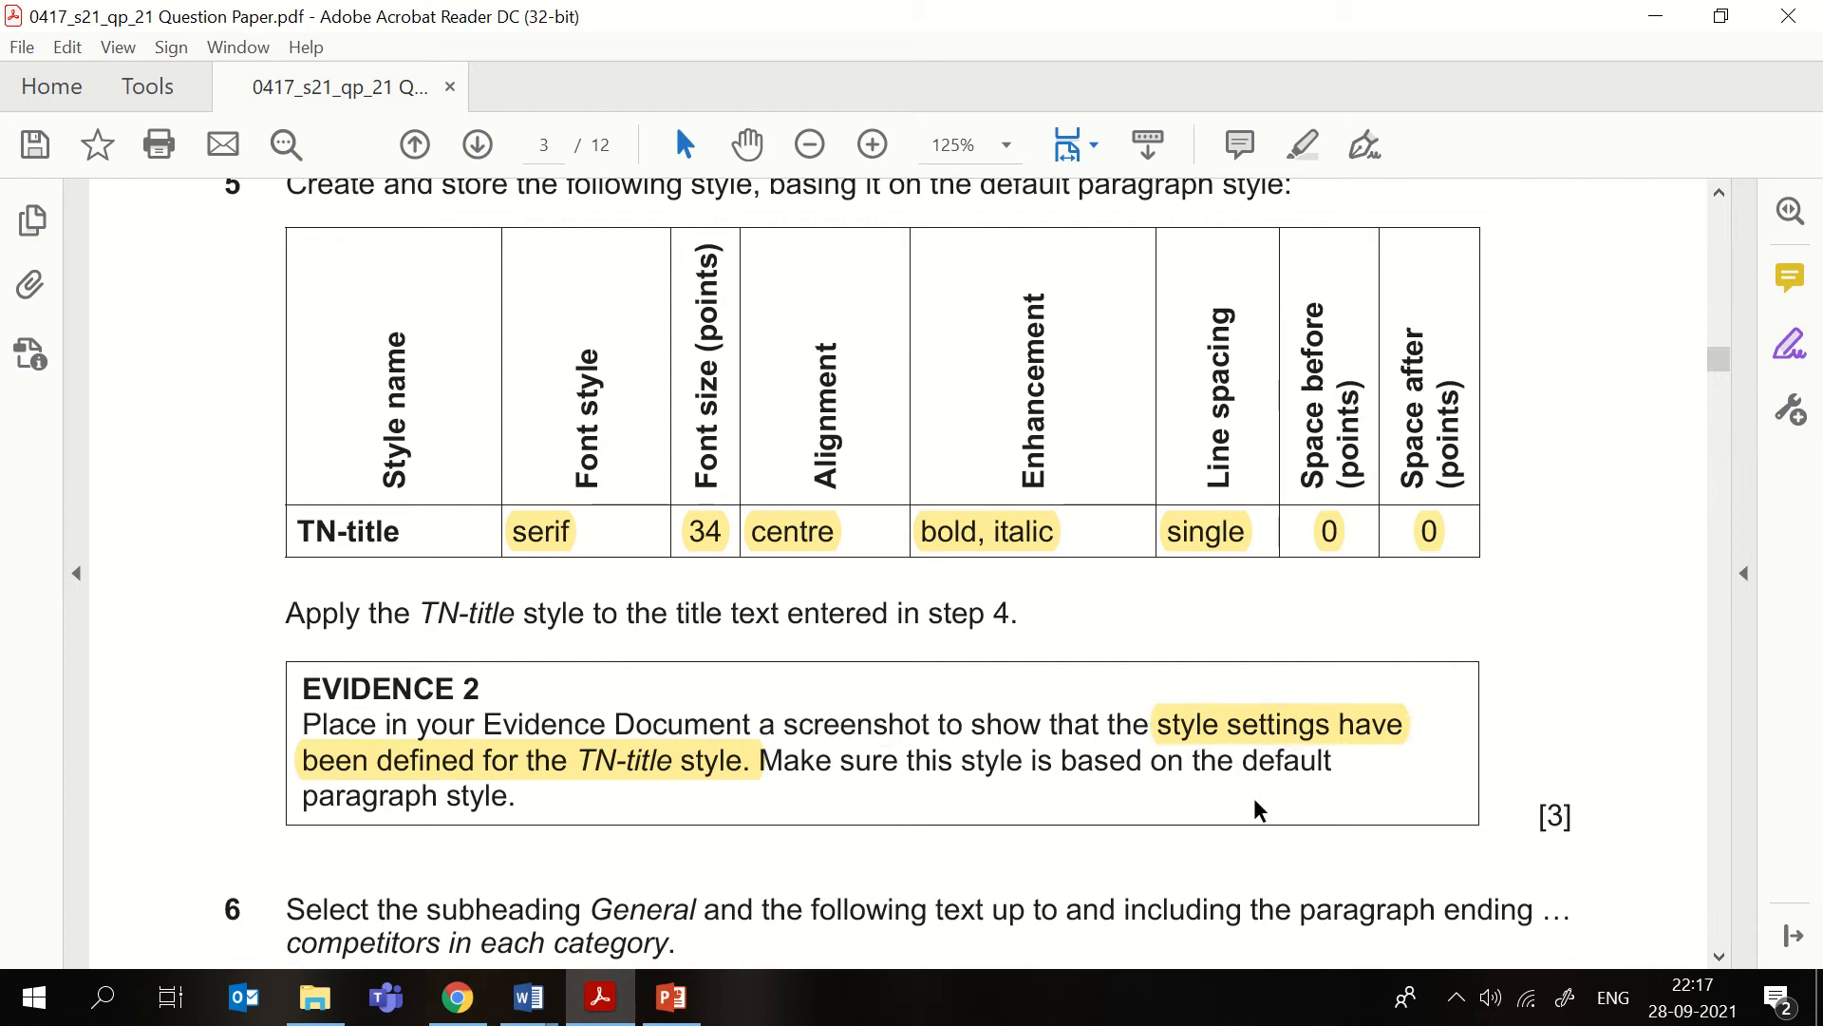
- Switch to EVPACK and base the TN-title style on the Normal style
{"action": "mouse_move", "coordinate": [528, 997]}
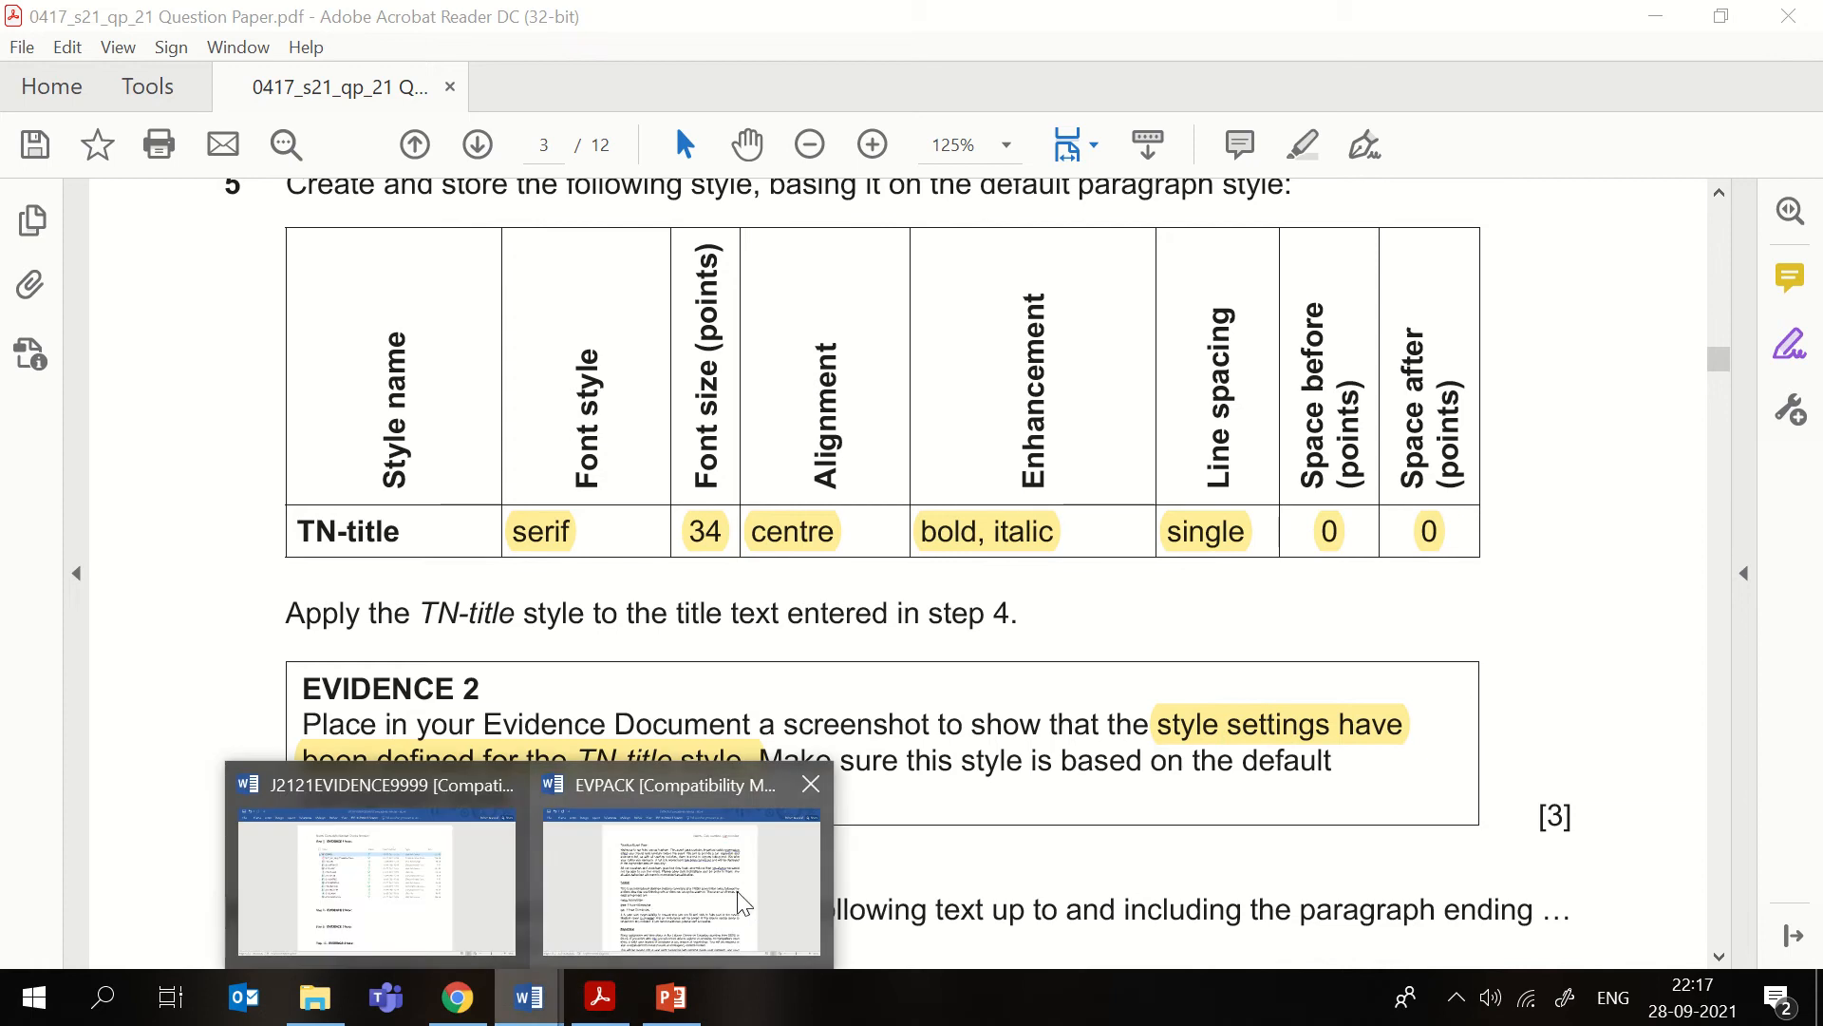
{"action": "left_click", "coordinate": [658, 910]}
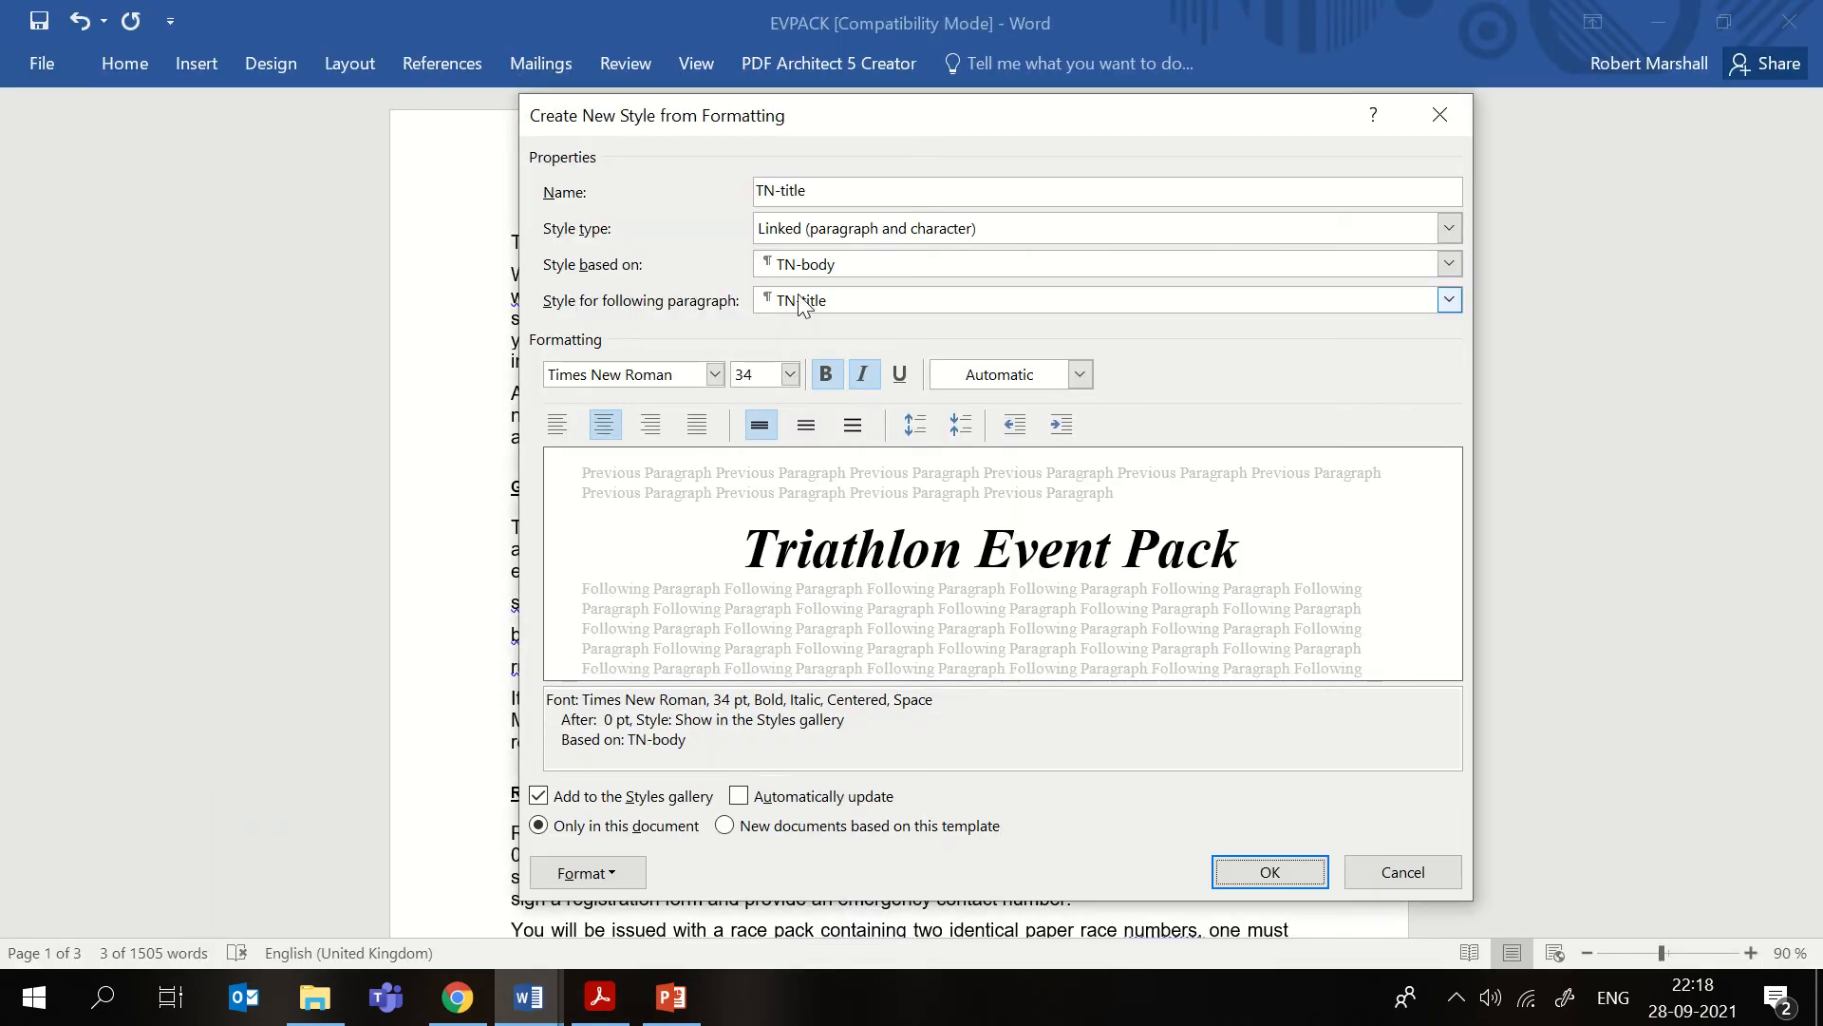
{"action": "left_click", "coordinate": [1454, 265]}
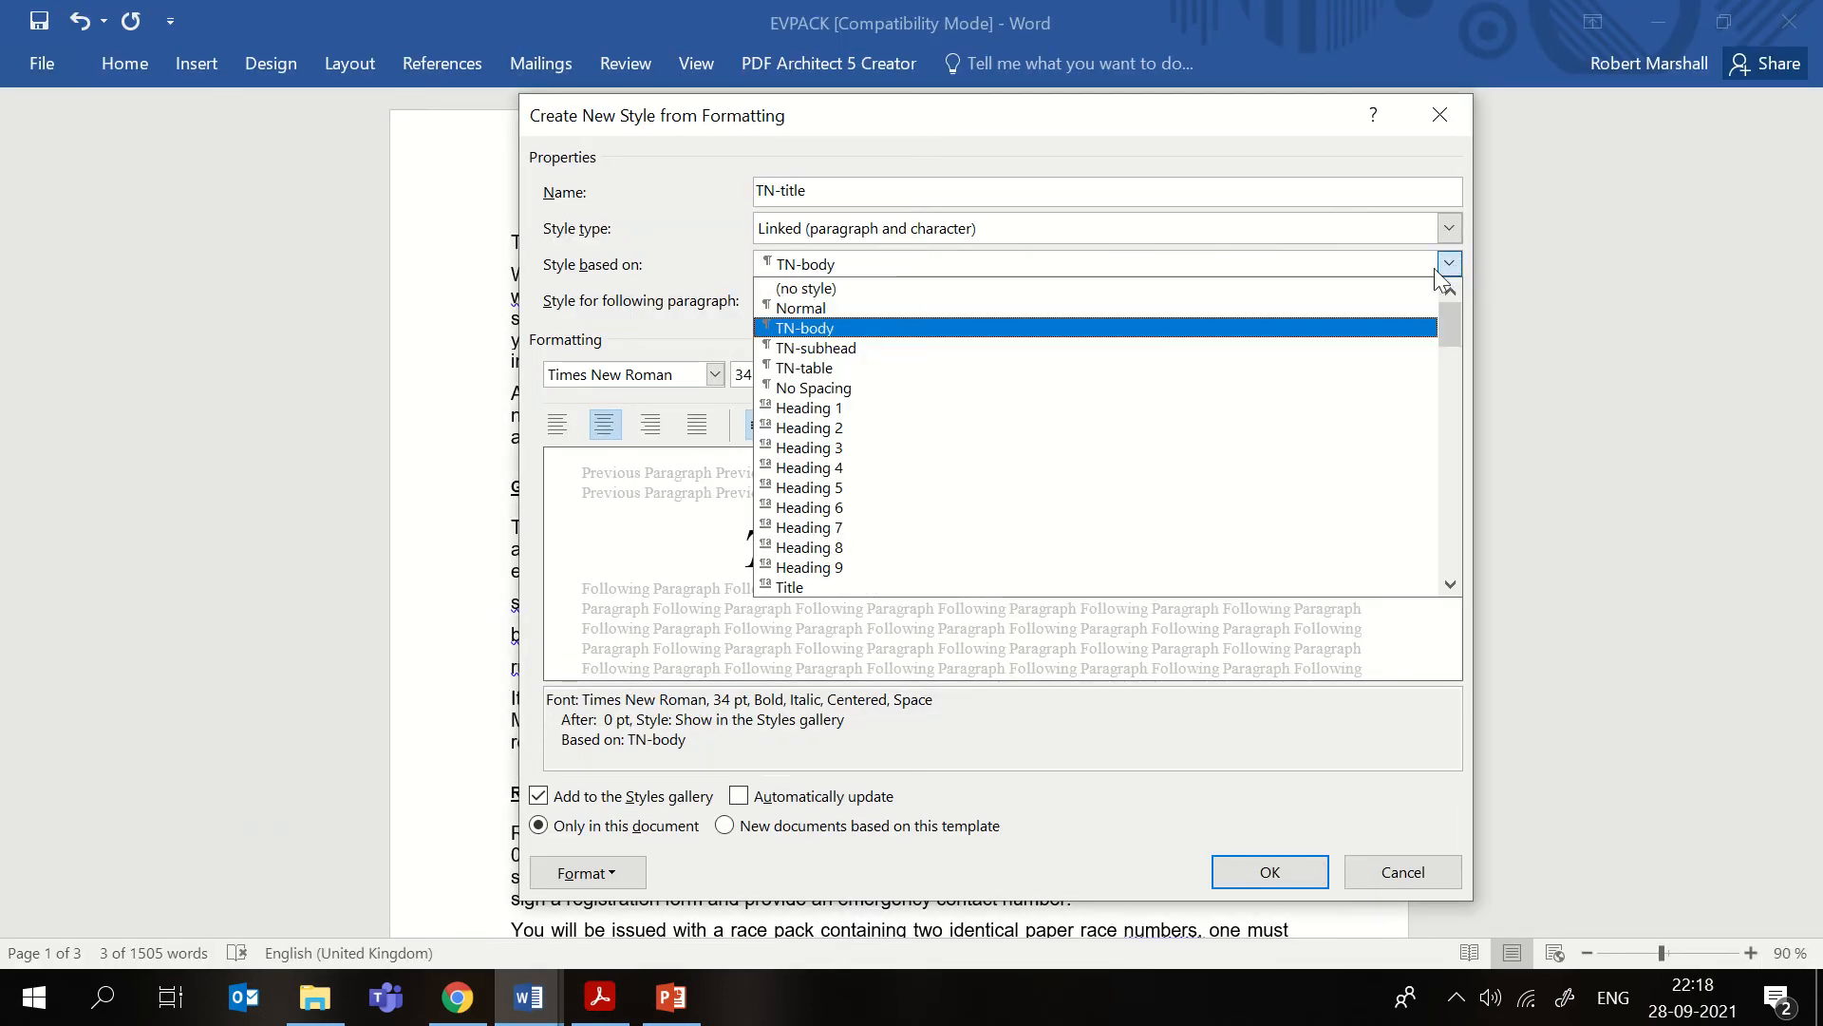
{"action": "left_click", "coordinate": [1247, 310]}
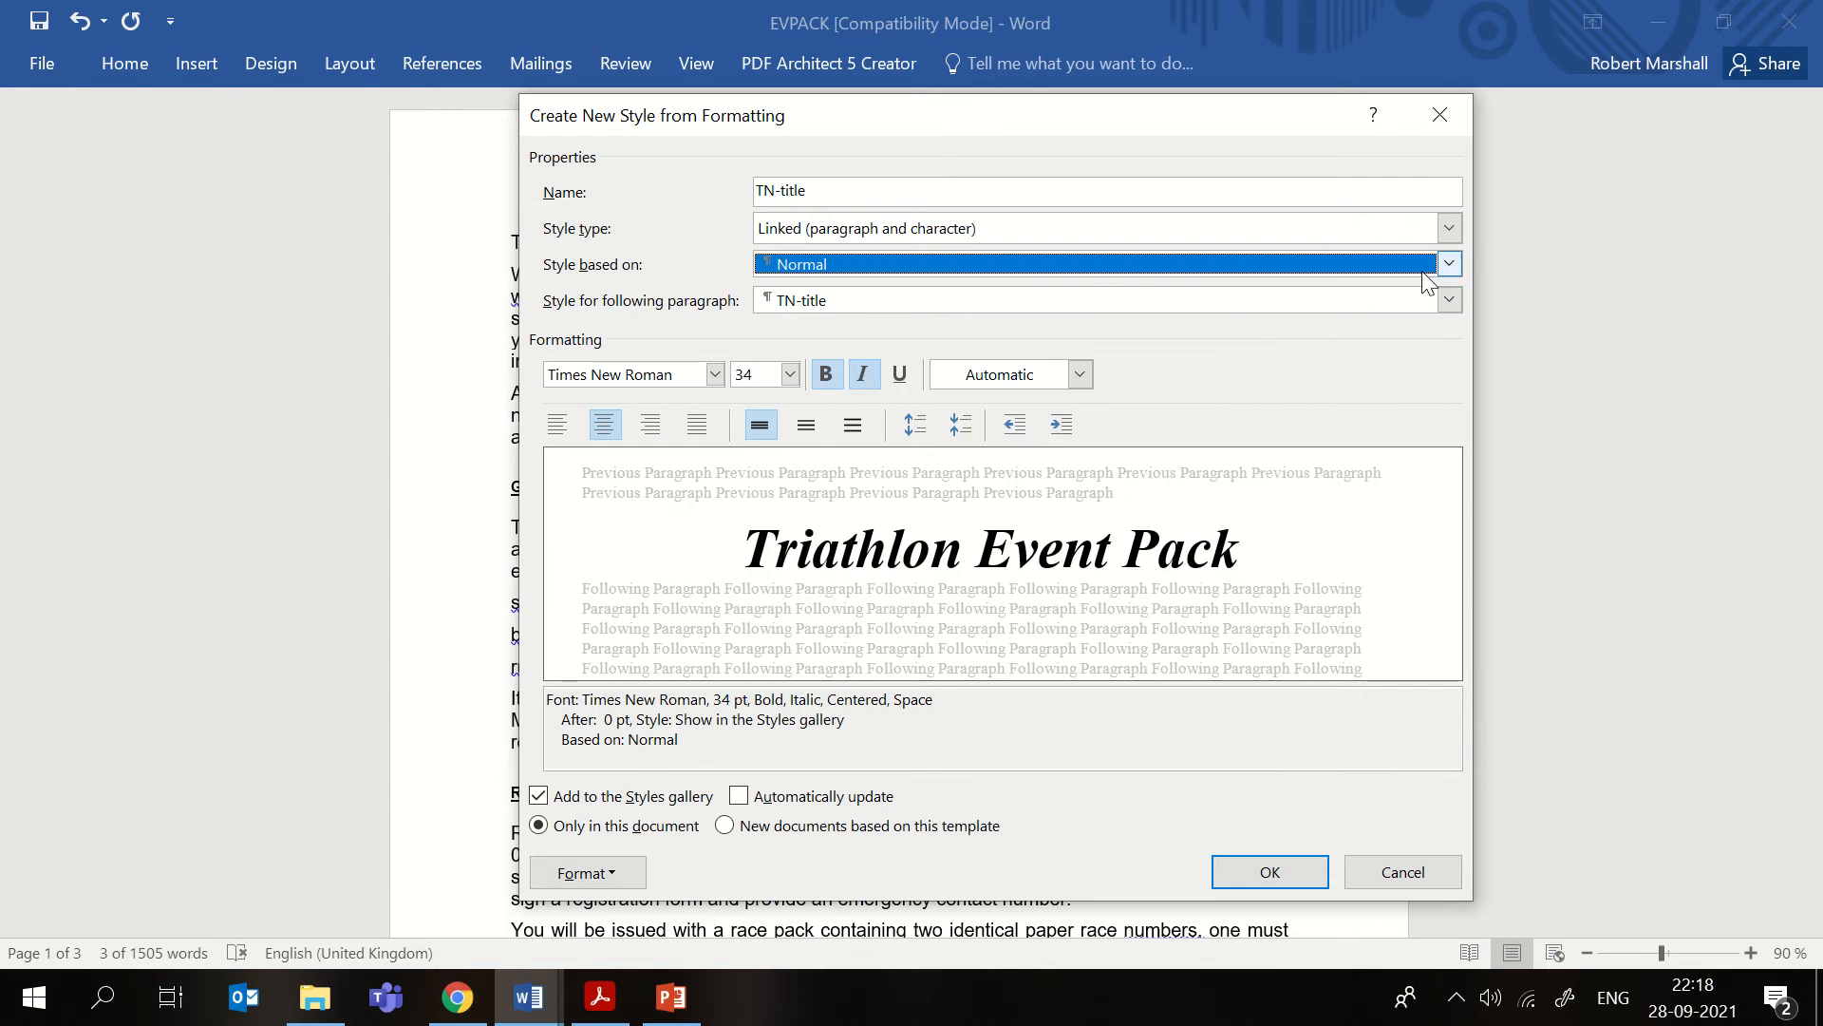
{"action": "left_click", "coordinate": [1446, 265]}
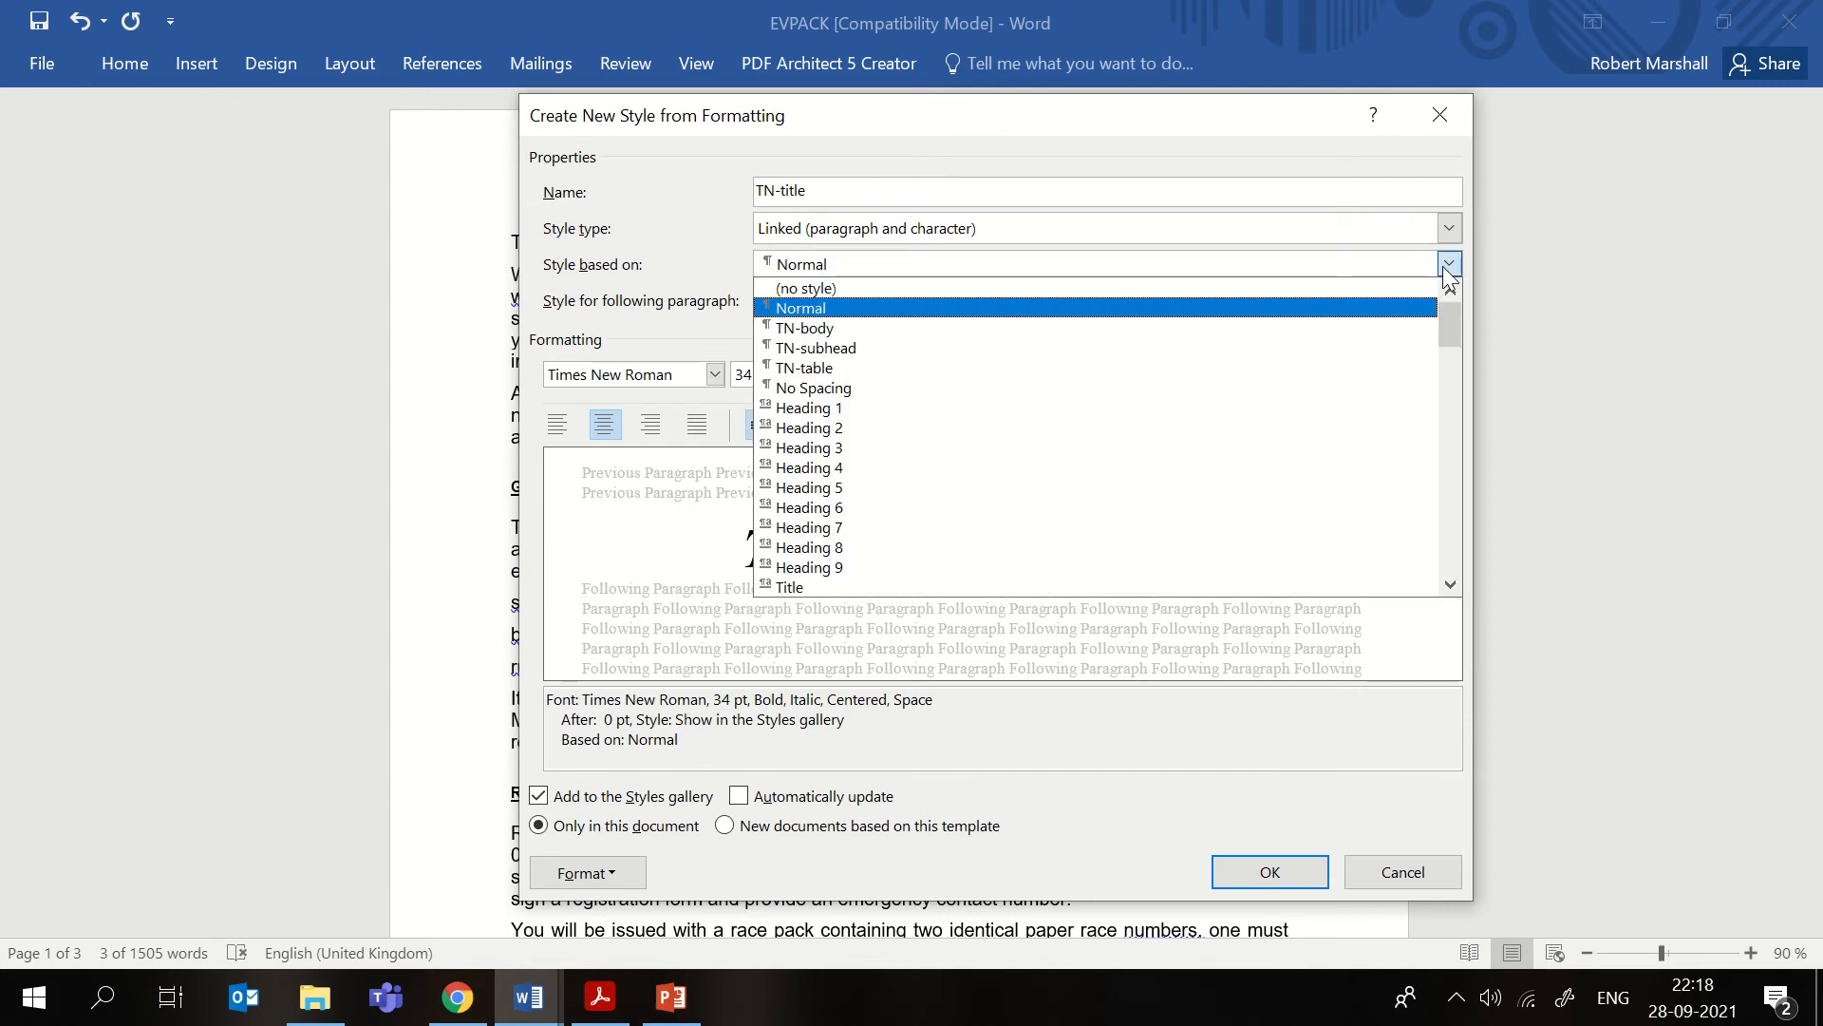
{"action": "left_click", "coordinate": [1444, 268]}
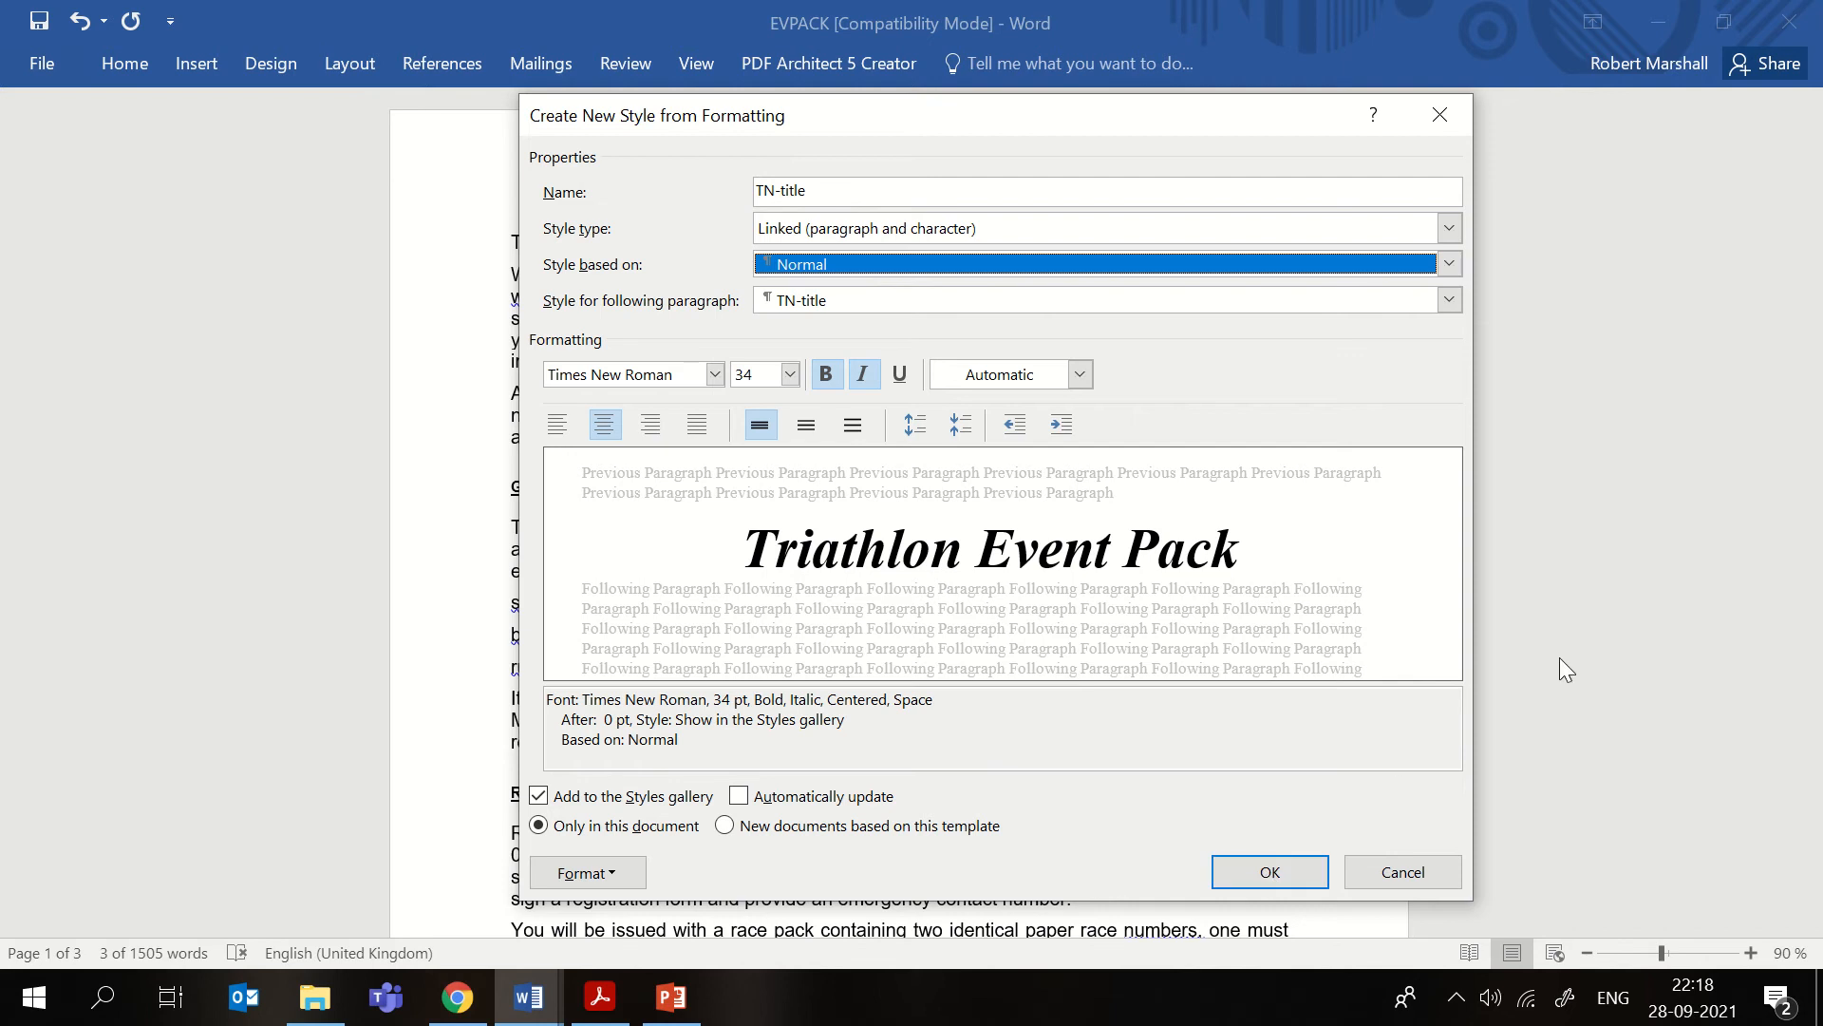
- Capture a screenshot of the TN-title style settings dialog and save the new style
{"action": "key", "text": "super+shift+s"}
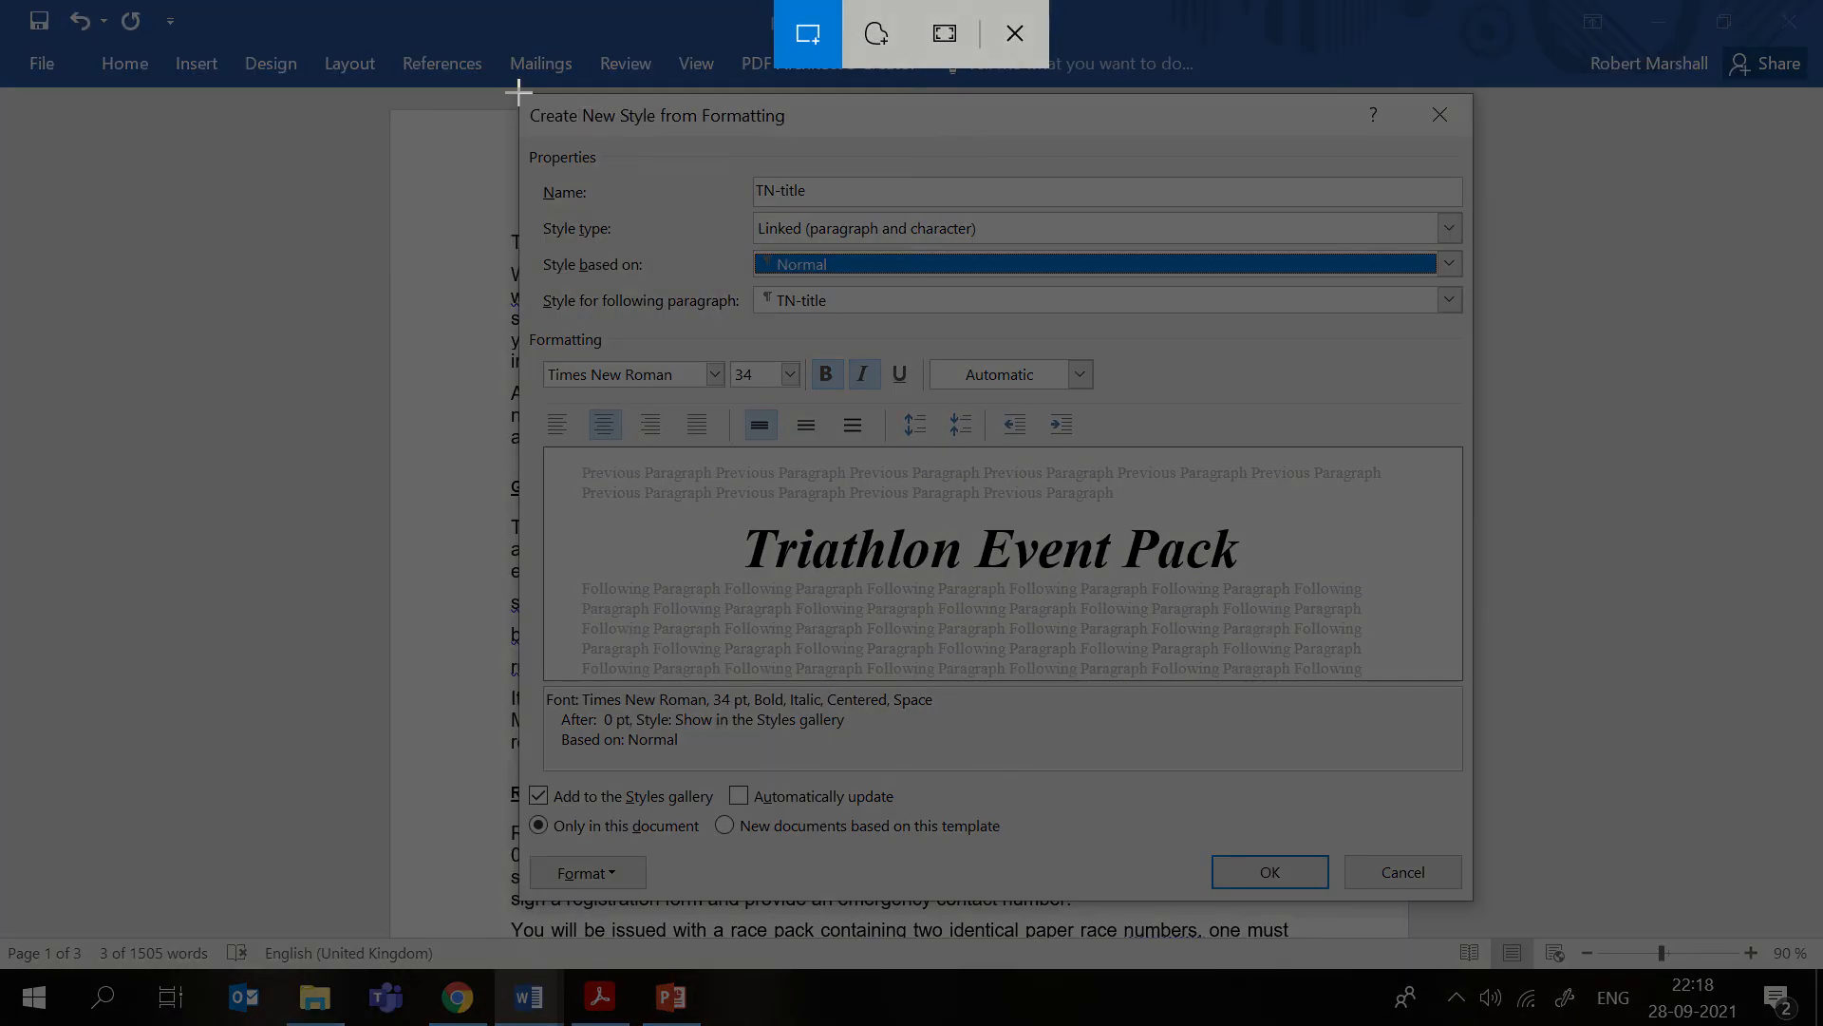
{"action": "mouse_move", "coordinate": [519, 92]}
{"action": "left_mouse_down"}
{"action": "mouse_move", "coordinate": [1457, 867]}
{"action": "mouse_move", "coordinate": [1487, 911]}
{"action": "mouse_move", "coordinate": [1472, 903]}
{"action": "left_mouse_up"}
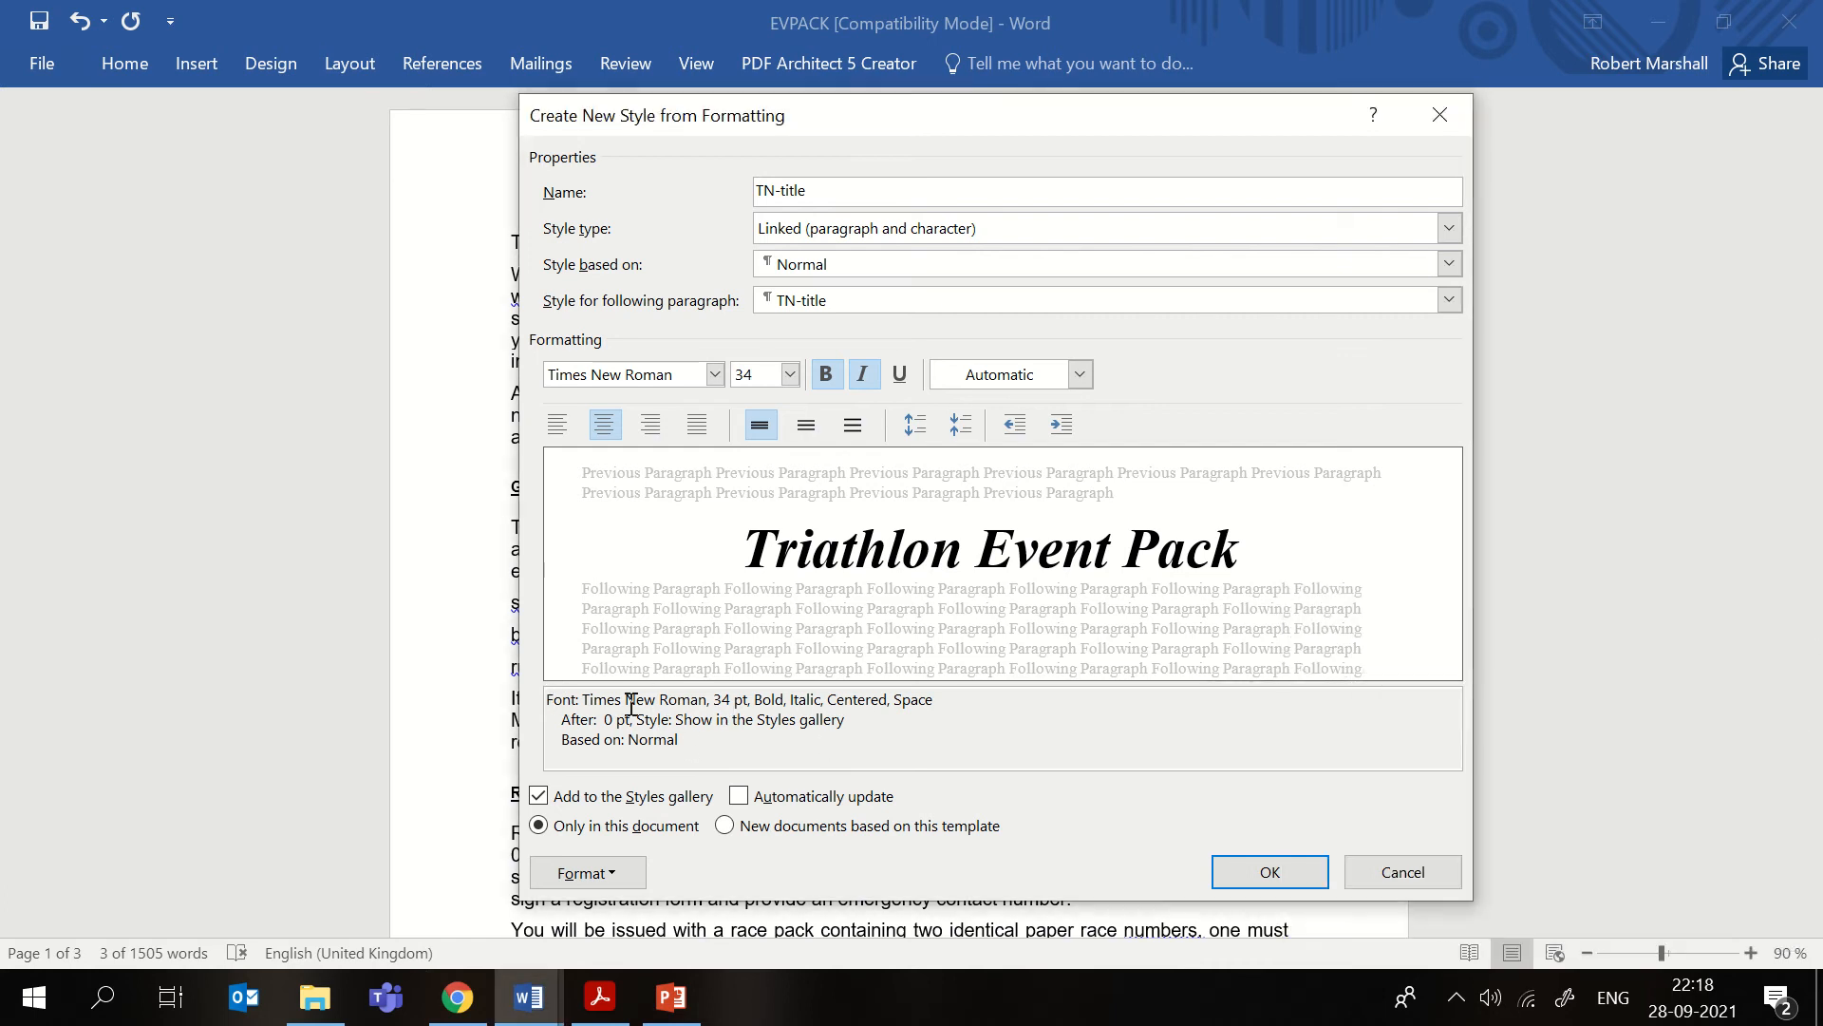
{"action": "left_click", "coordinate": [1283, 872]}
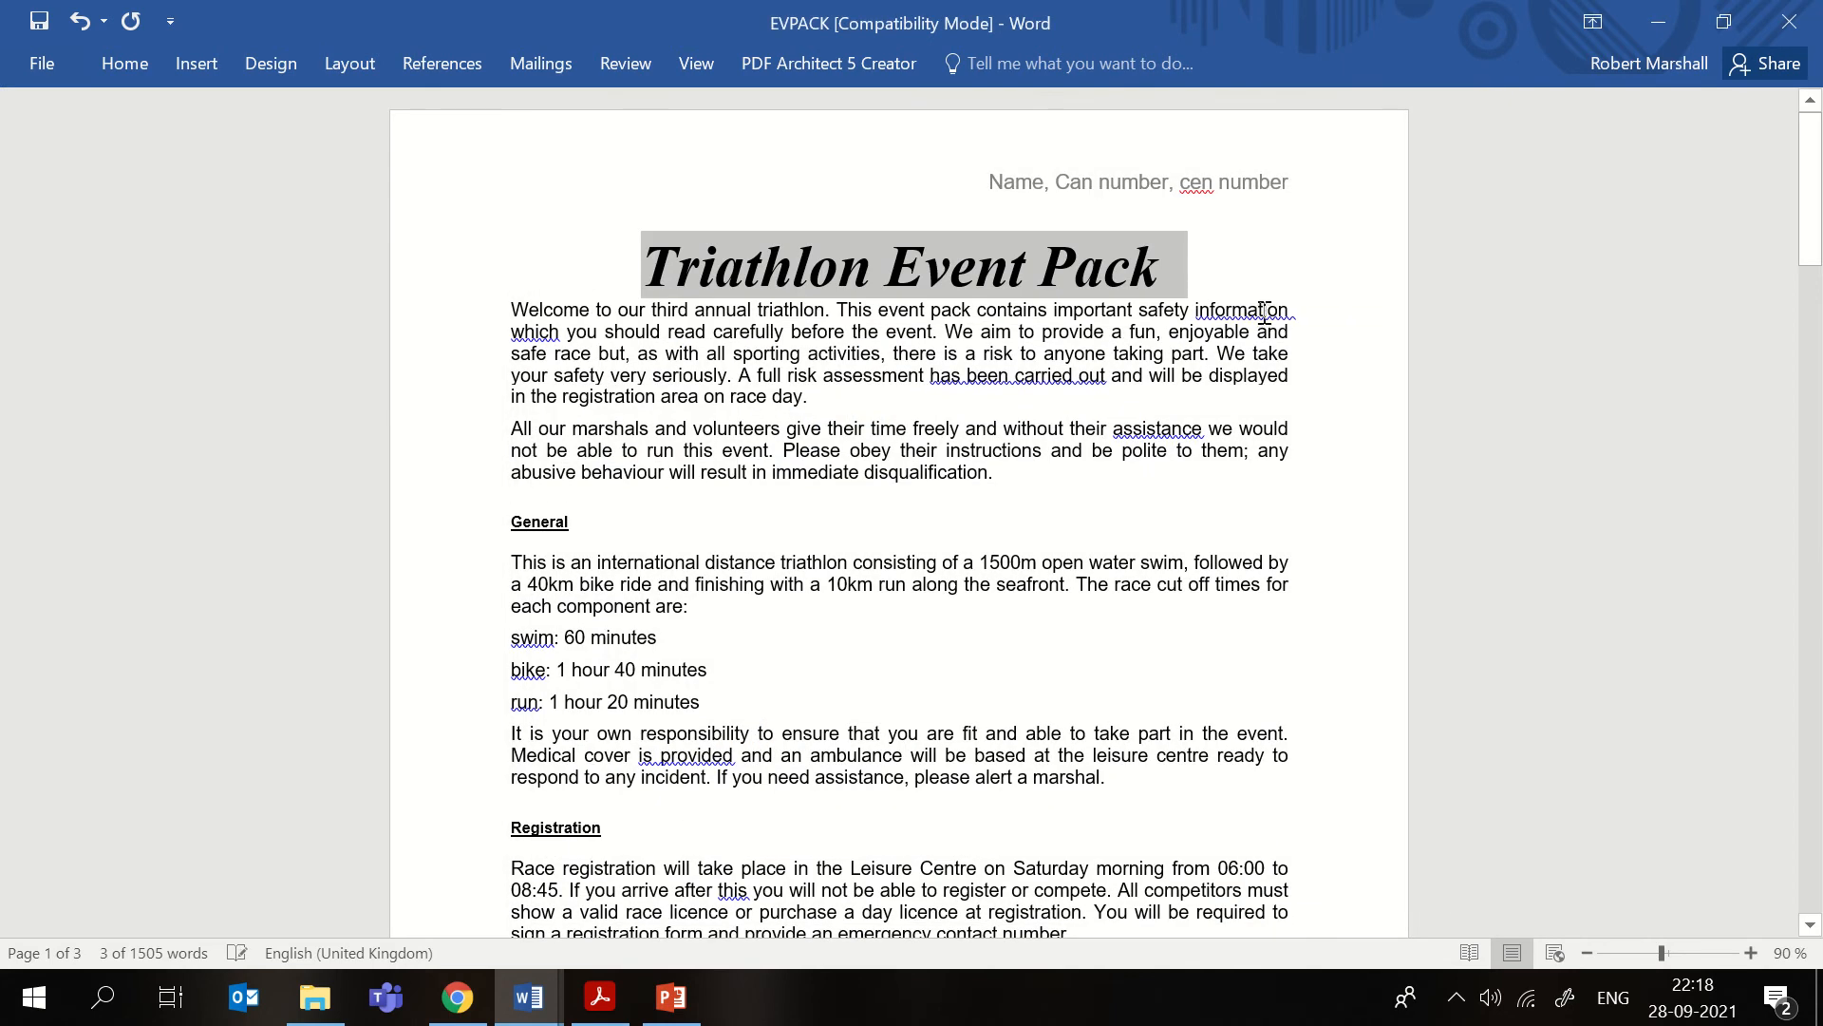
{"action": "left_click", "coordinate": [1265, 312]}
- Switch to J2121EVIDENCE9999 and paste the style settings screenshot under the Step 5 - EVIDENCE 2 heading
{"action": "left_click", "coordinate": [529, 1018]}
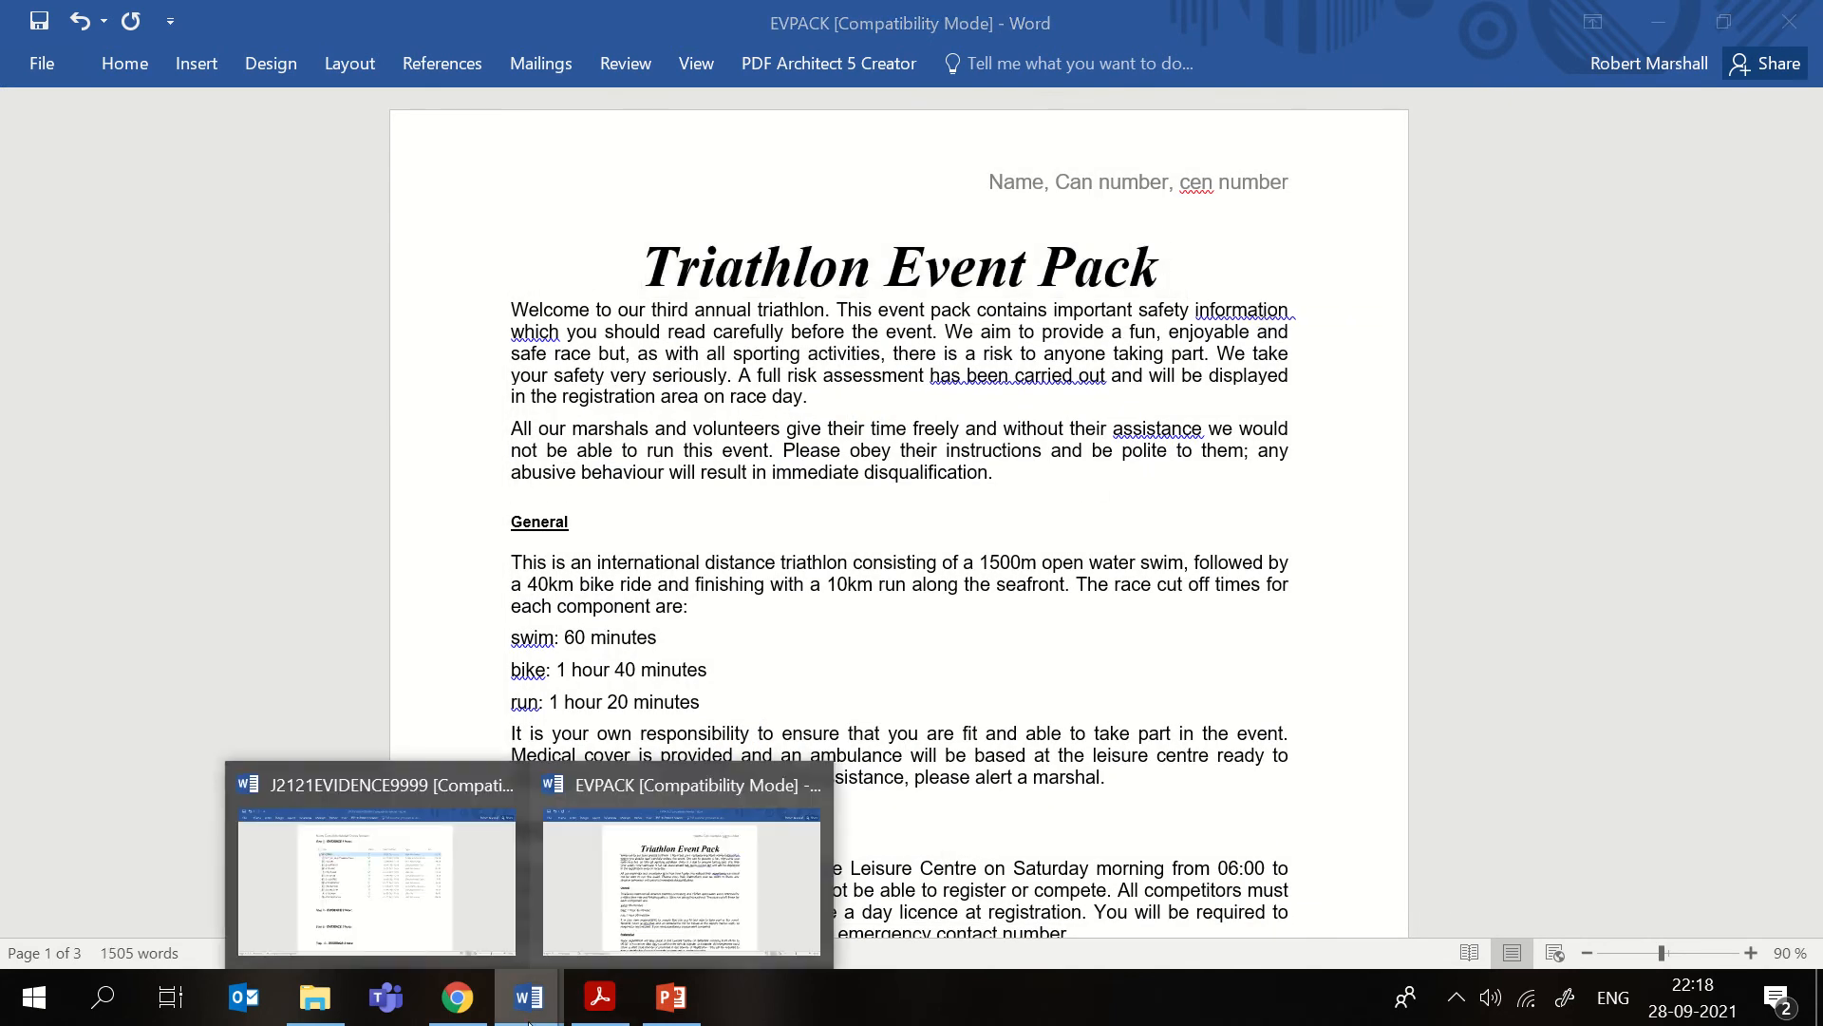
{"action": "left_click", "coordinate": [441, 907]}
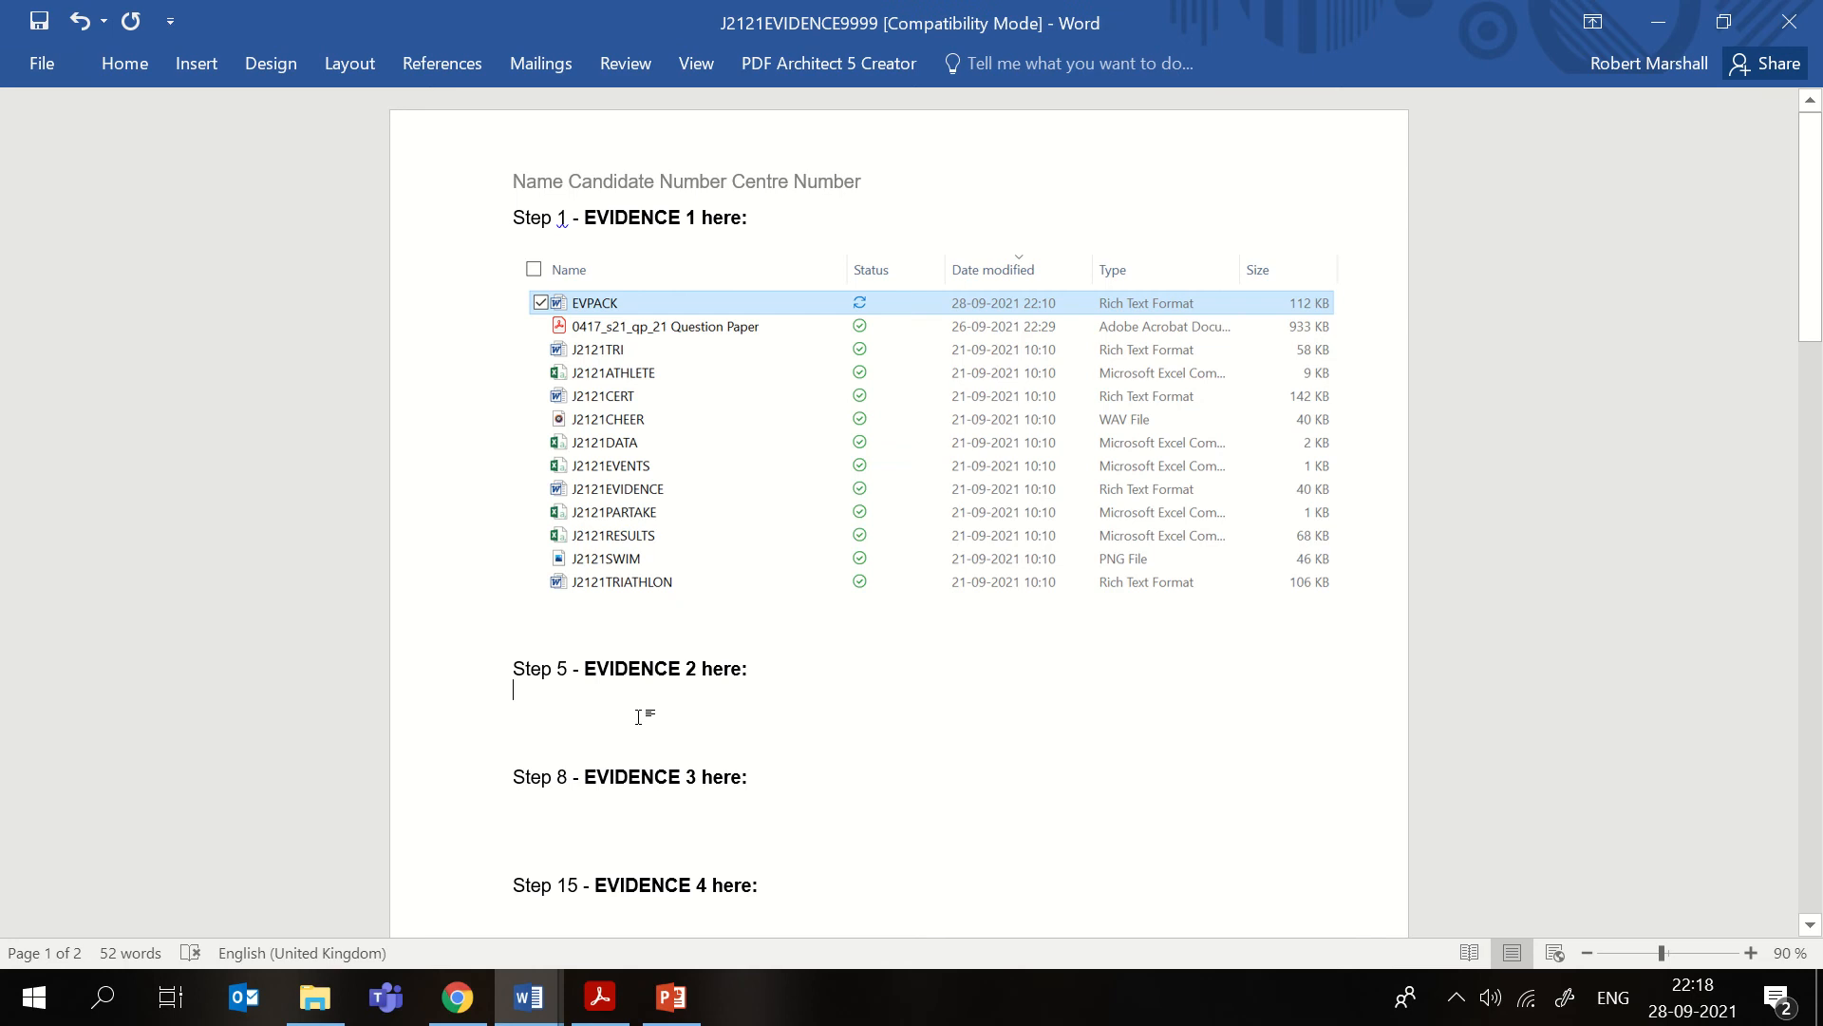
{"action": "key", "text": "ctrl+v"}
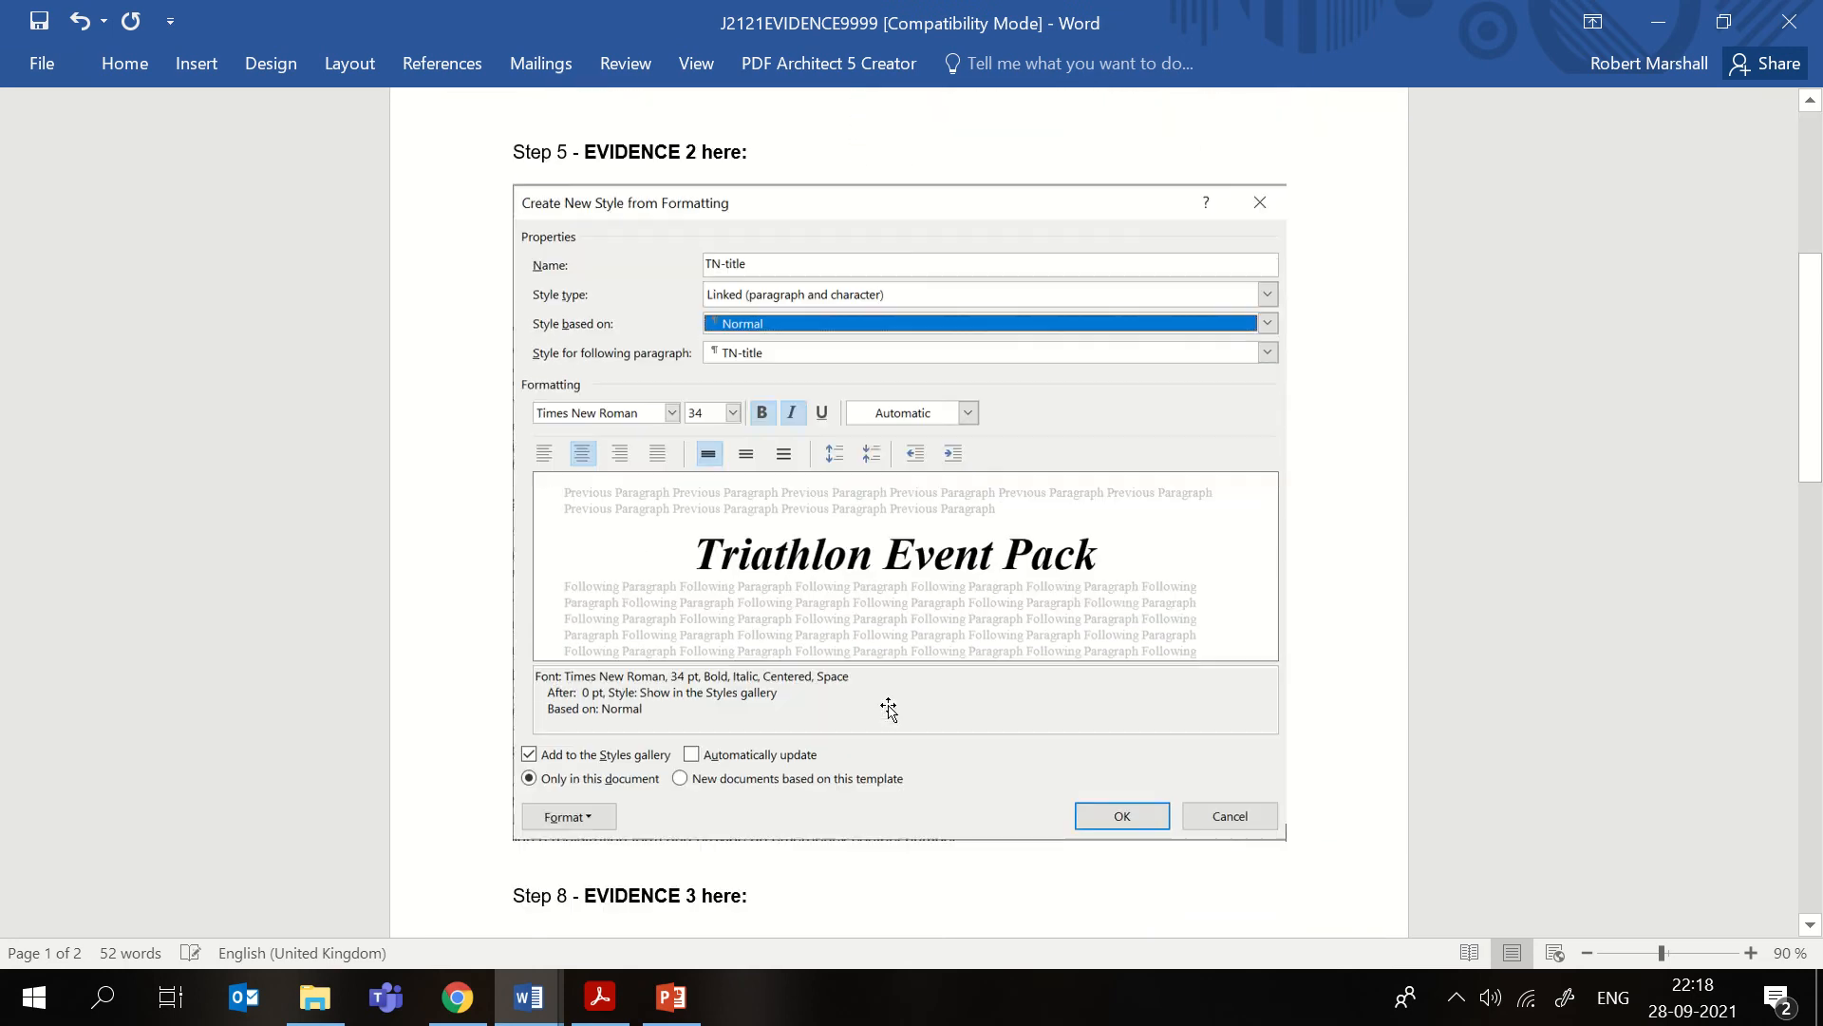
- Insert a page break before the Step 8 - EVIDENCE 3 heading so it starts on a new page
{"action": "scroll", "coordinate": [522, 624], "scroll_direction": "down", "scroll_amount": 3}
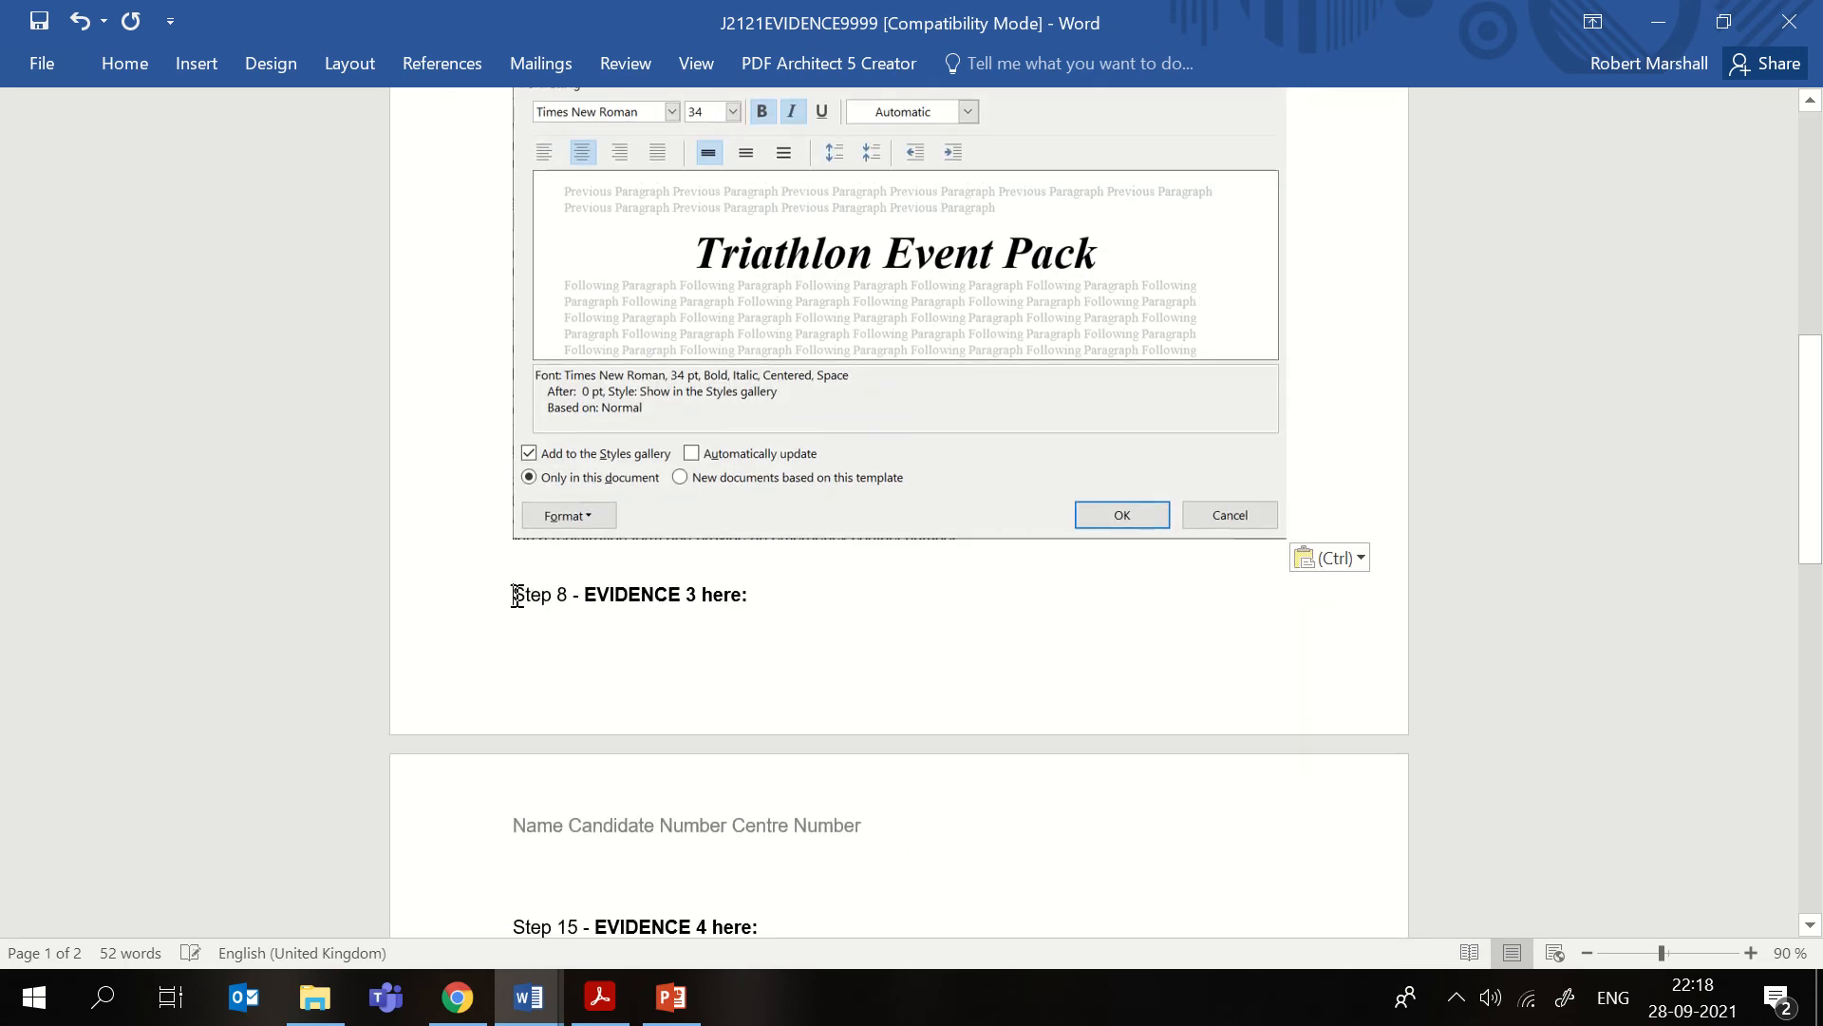
{"action": "left_click", "coordinate": [517, 594]}
{"action": "key", "text": "Return"}
{"action": "key", "text": "ctrl+Return"}
{"action": "scroll", "coordinate": [684, 689], "scroll_direction": "down", "scroll_amount": 3}
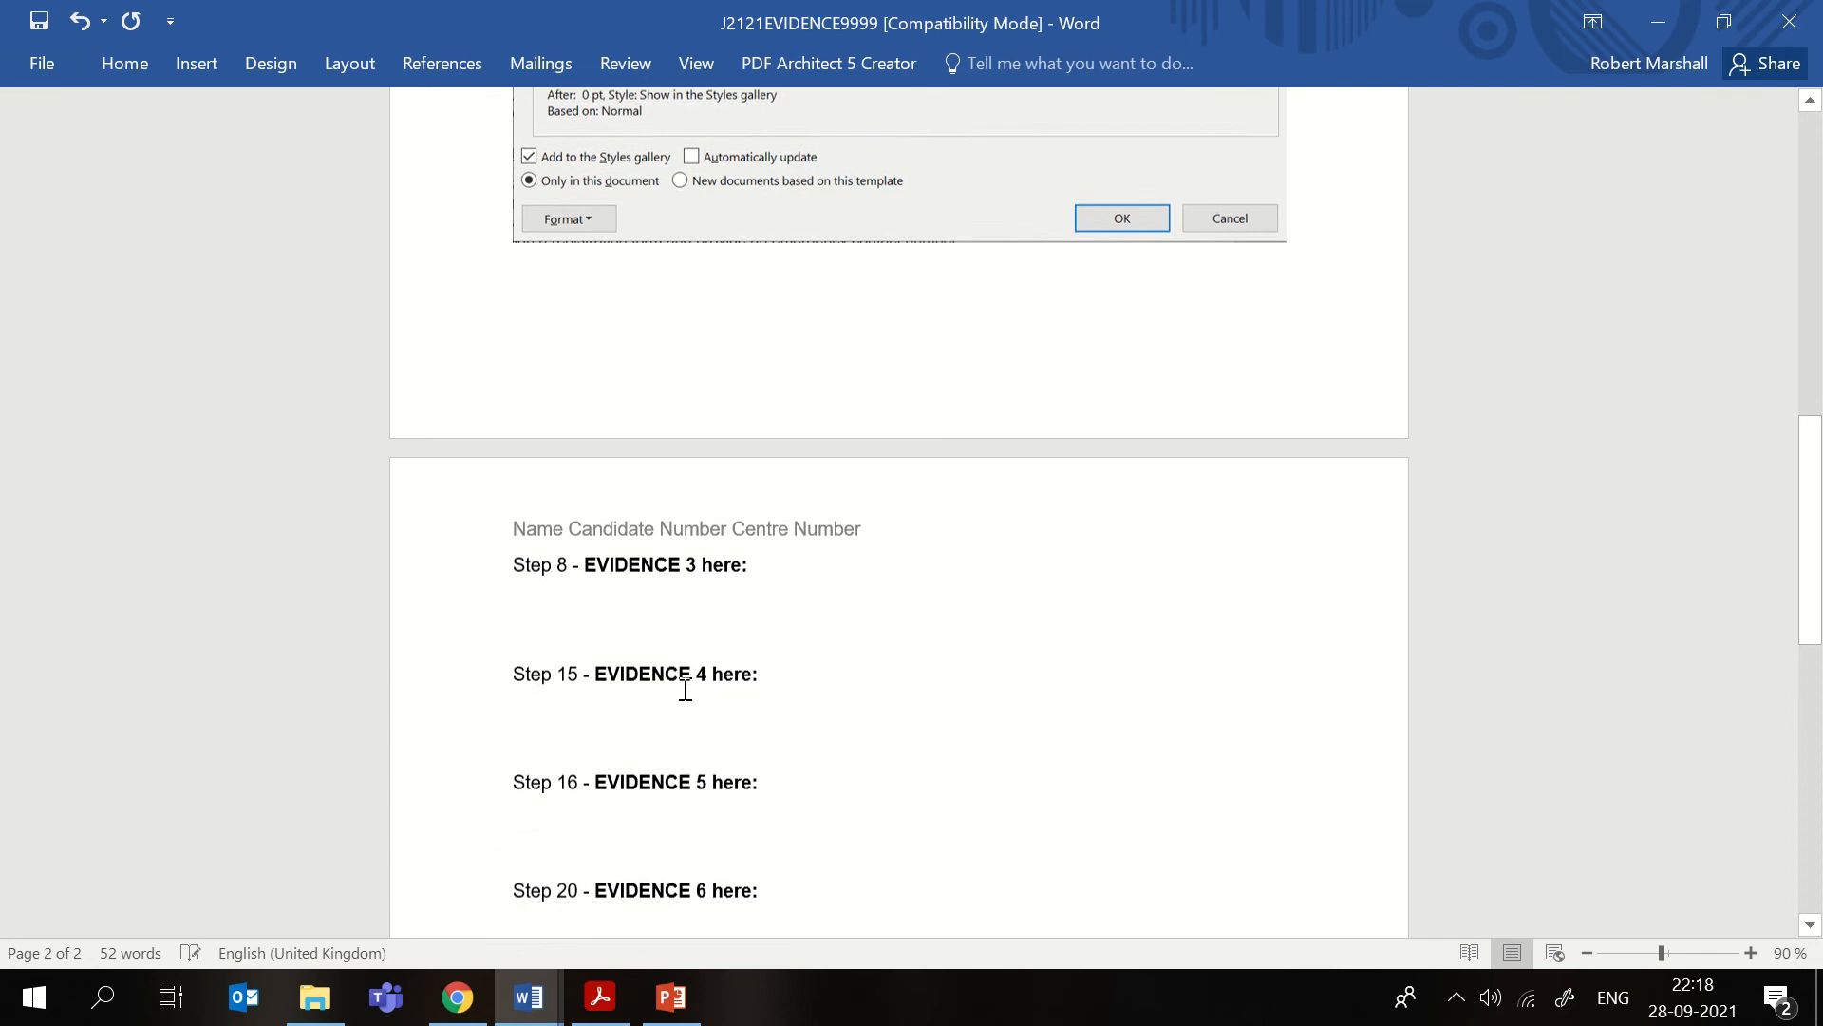
- Switch to the question paper and highlight "two columns of" and "1.5 centimetre space" in question 6
{"action": "left_click", "coordinate": [600, 996]}
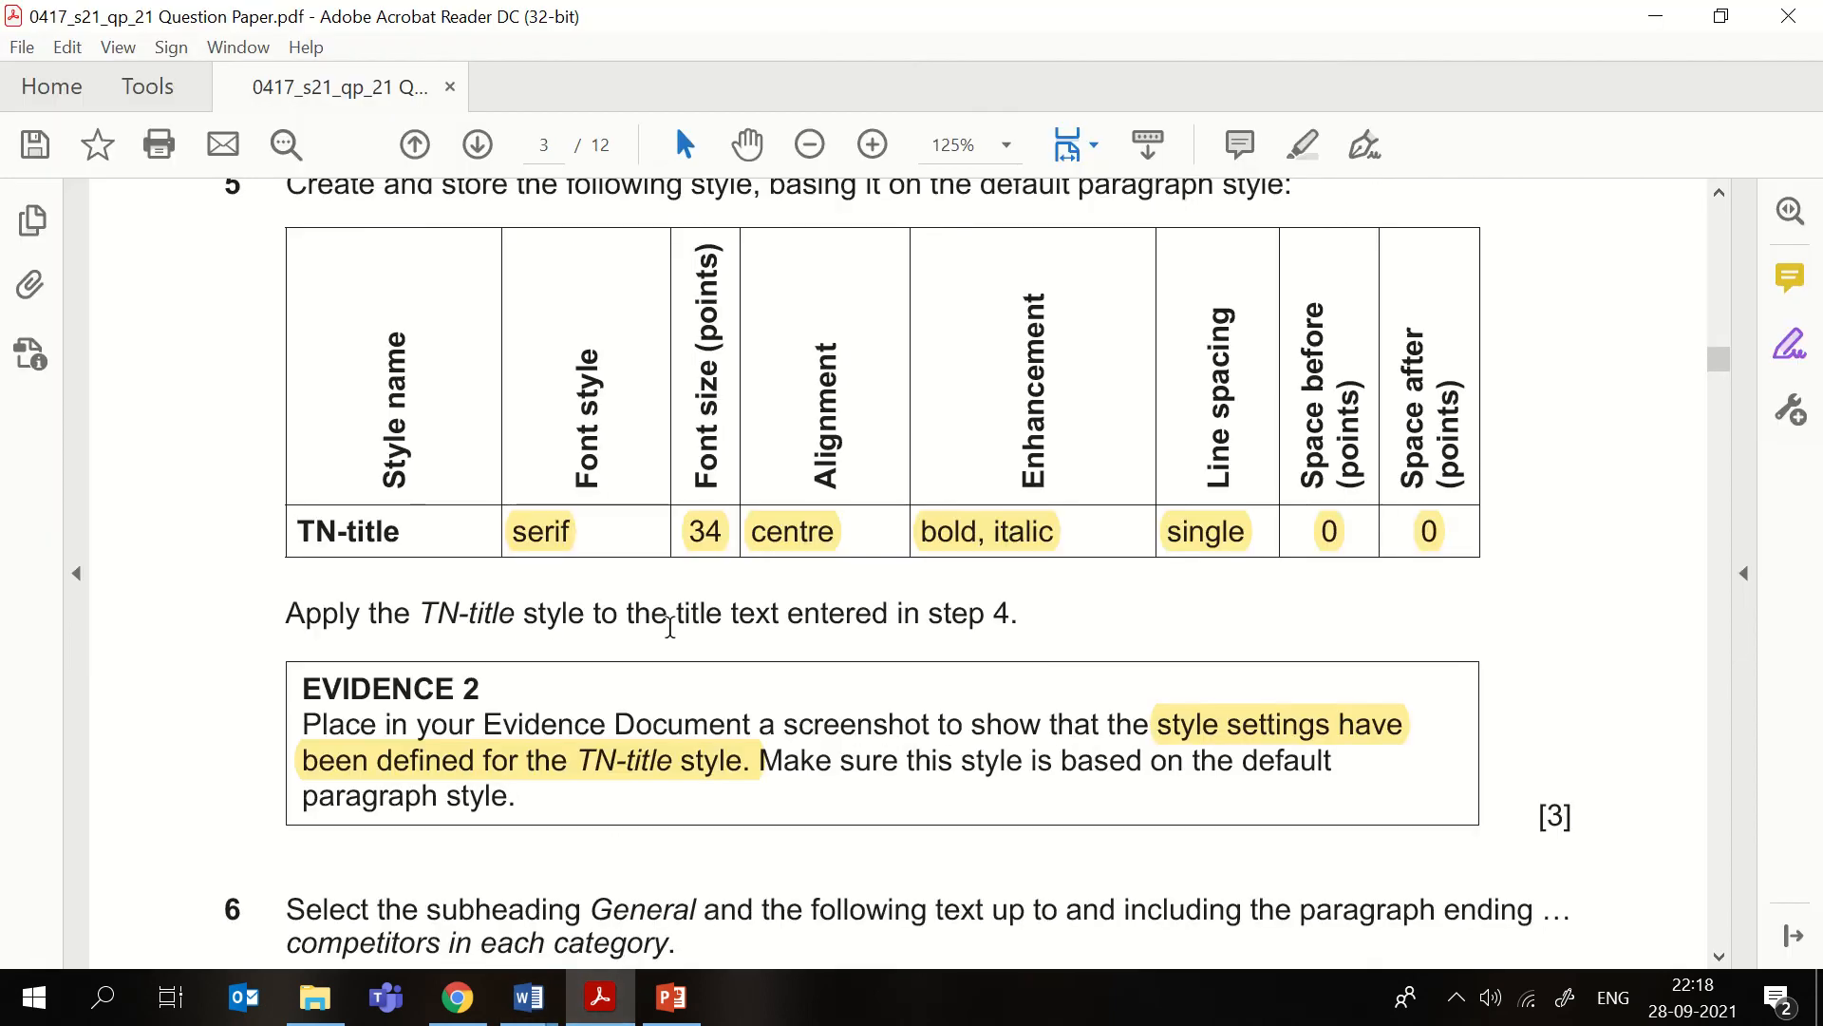
{"action": "scroll", "coordinate": [670, 645], "scroll_direction": "down", "scroll_amount": 5}
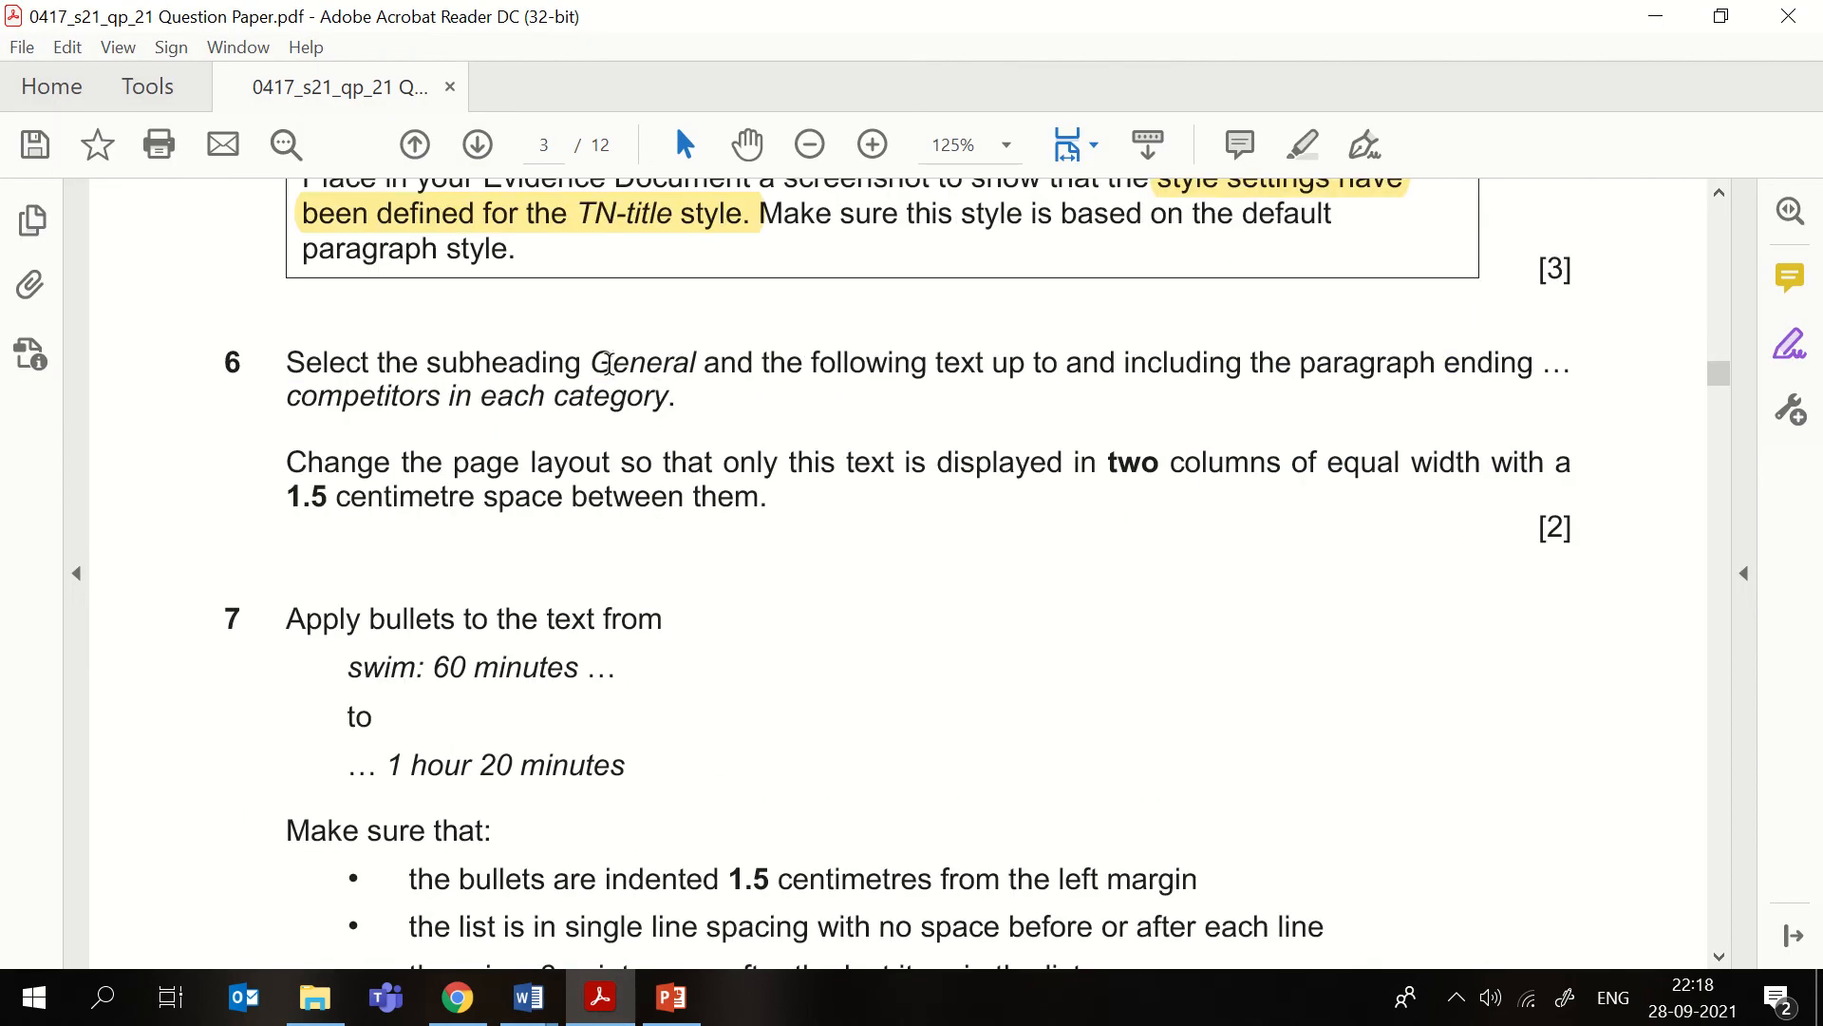
{"action": "left_click_drag", "start_coordinate": [611, 362], "coordinate": [1200, 371]}
{"action": "left_click_drag", "start_coordinate": [676, 395], "coordinate": [340, 403]}
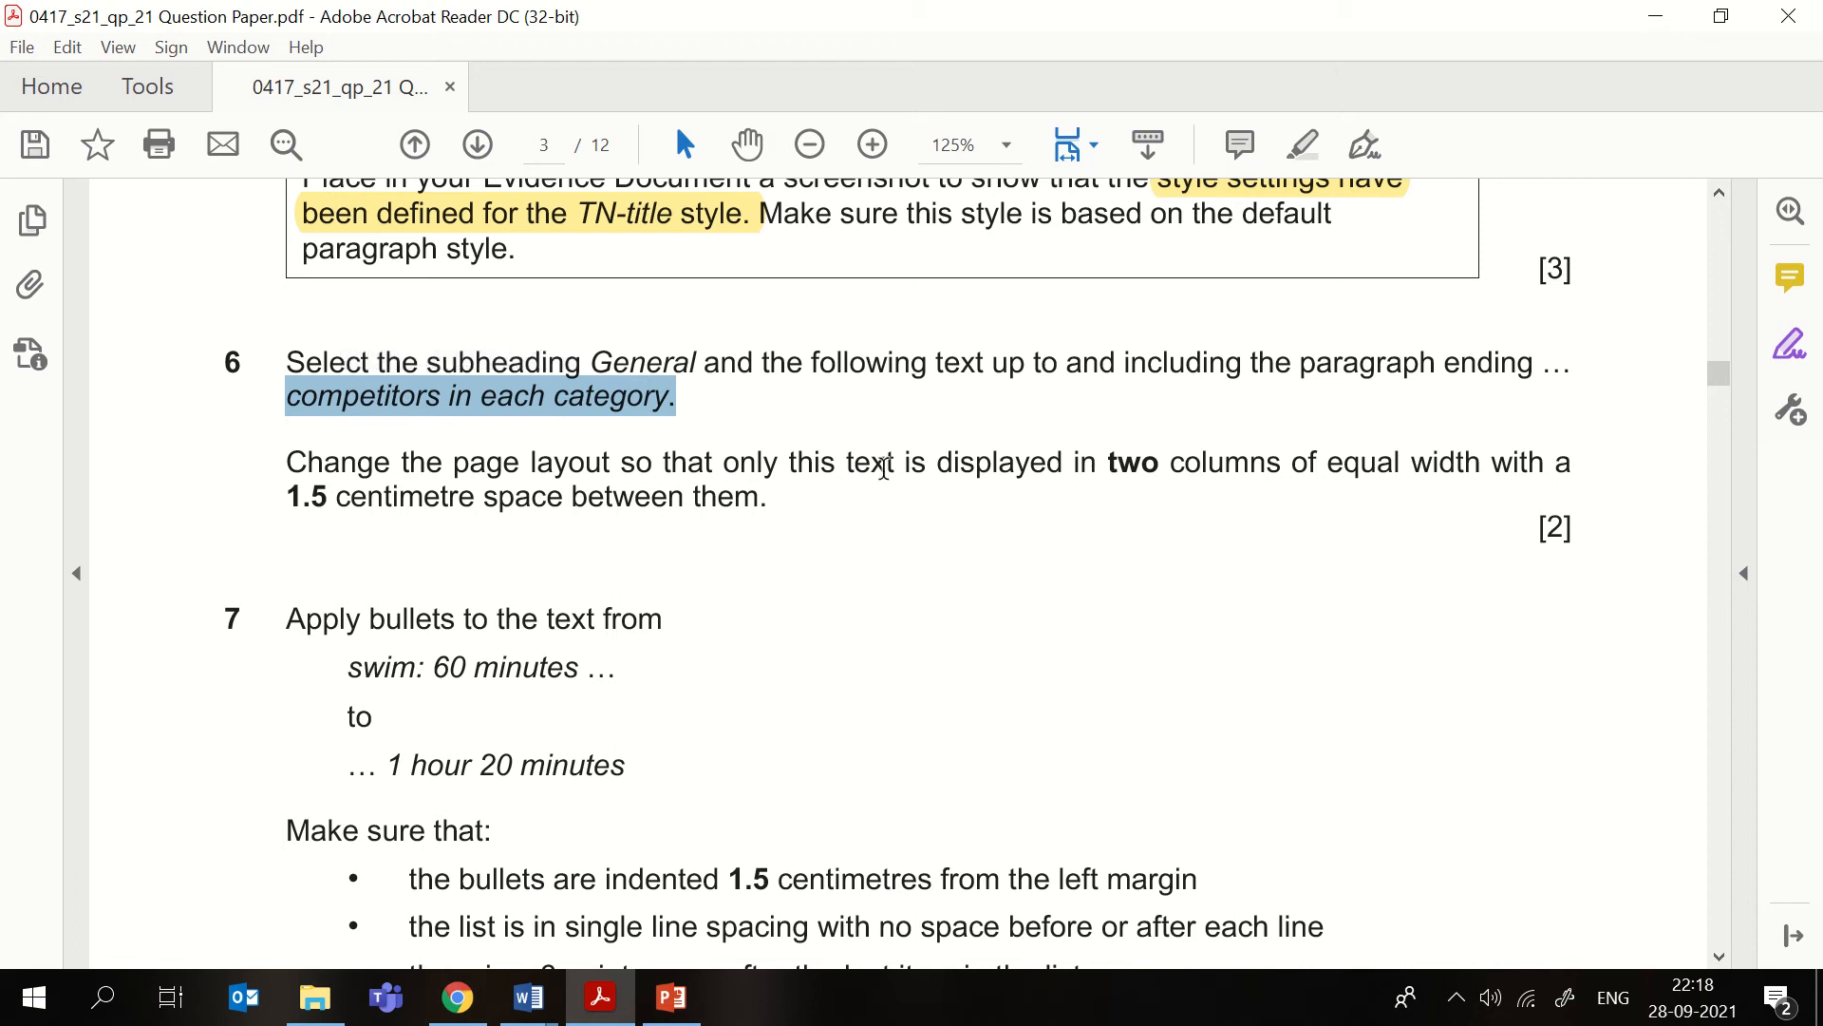
{"action": "left_click_drag", "start_coordinate": [1114, 472], "coordinate": [1475, 486]}
{"action": "left_click_drag", "start_coordinate": [270, 502], "coordinate": [560, 500]}
{"action": "left_click", "coordinate": [528, 441]}
{"action": "left_click_drag", "start_coordinate": [1107, 466], "coordinate": [1317, 470]}
{"action": "left_click", "coordinate": [1337, 407]}
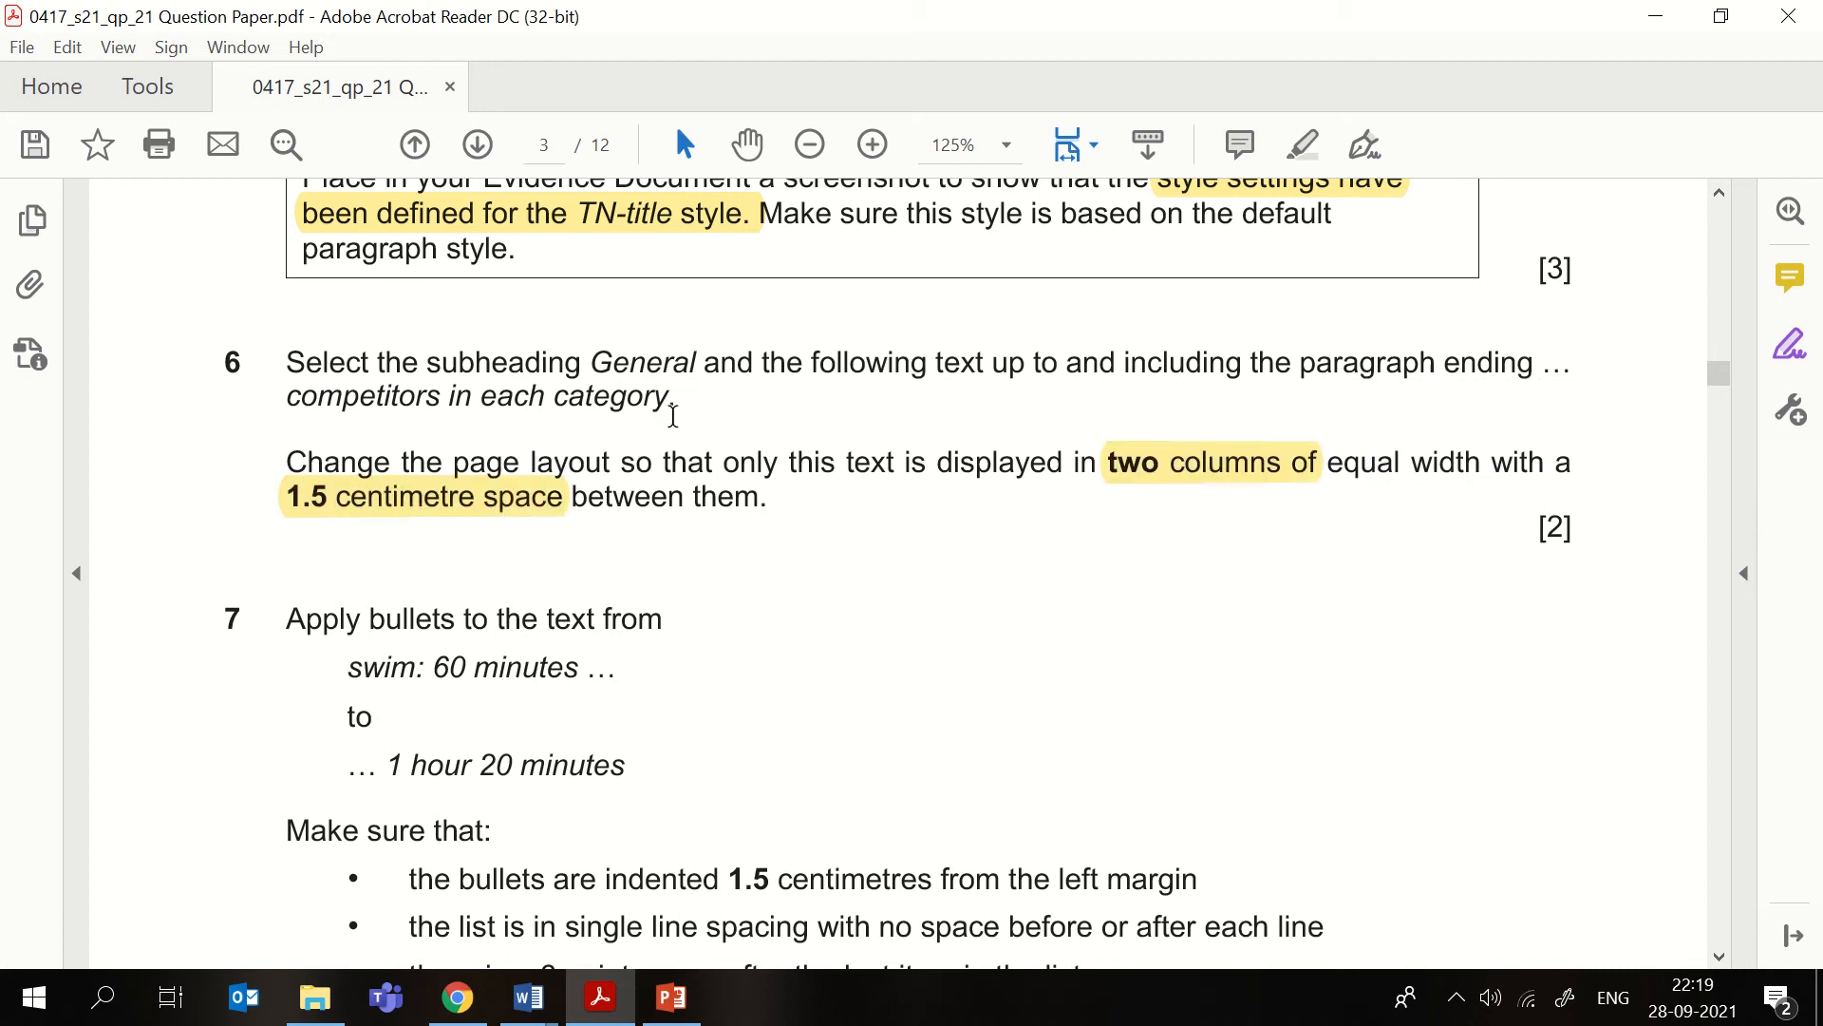
- Highlight "competitors in each category" in question 6
{"action": "mouse_move", "coordinate": [695, 389]}
{"action": "left_mouse_down"}
{"action": "mouse_move", "coordinate": [372, 417]}
{"action": "mouse_move", "coordinate": [672, 399]}
{"action": "left_mouse_up"}
{"action": "left_click", "coordinate": [418, 424]}
{"action": "left_click", "coordinate": [684, 339]}
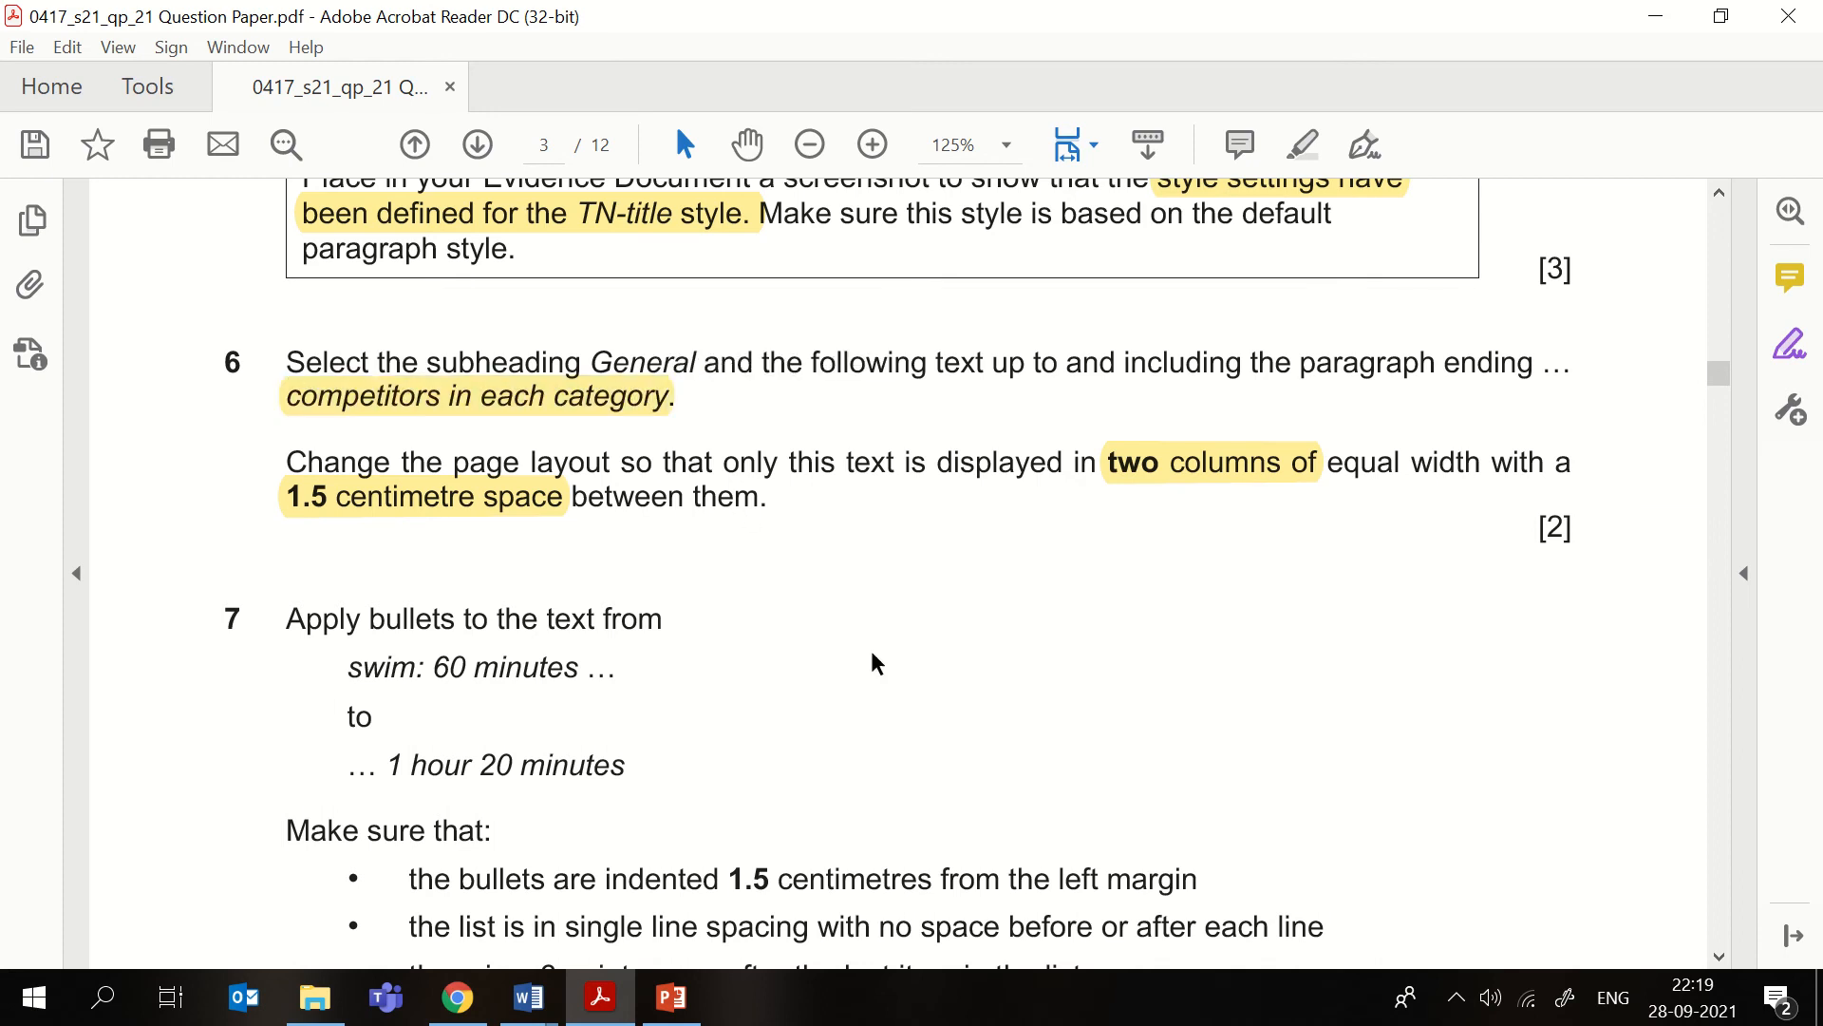
{"action": "mouse_move", "coordinate": [529, 998]}
{"action": "left_click", "coordinate": [643, 881]}
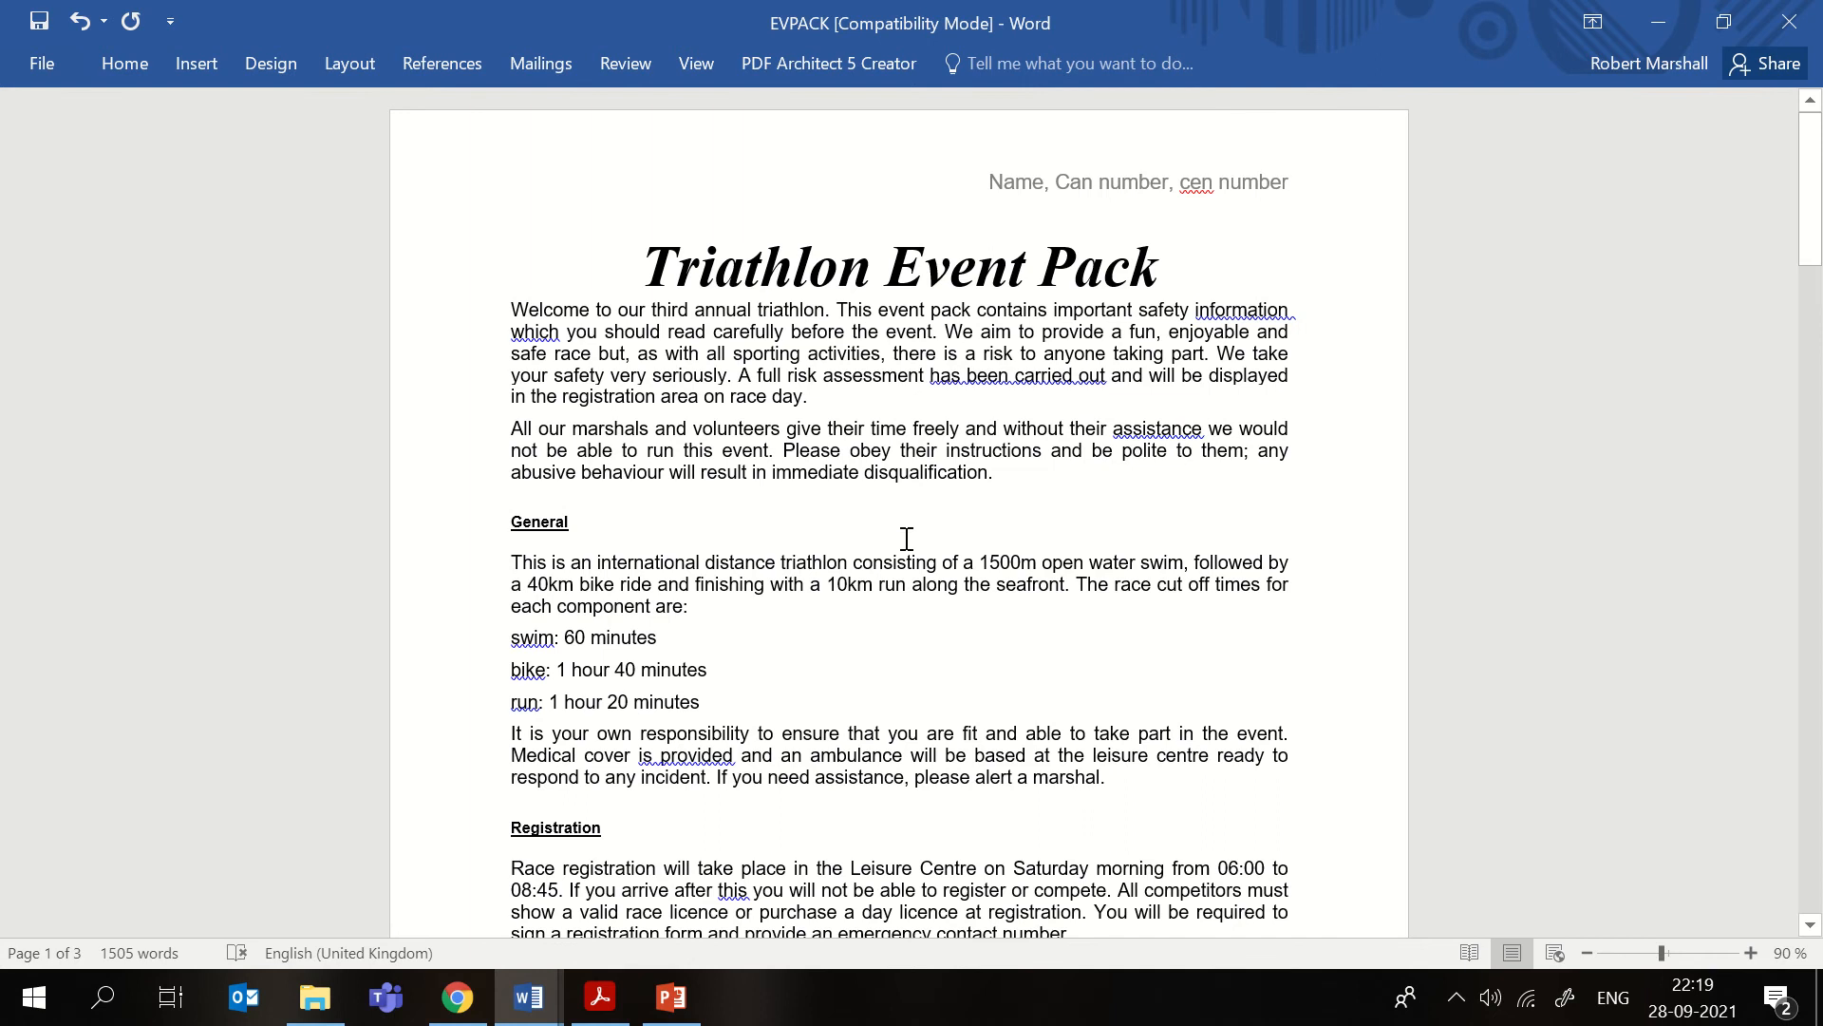
{"action": "mouse_move", "coordinate": [1820, 272]}
{"action": "left_mouse_down"}
{"action": "mouse_move", "coordinate": [1784, 646]}
{"action": "mouse_move", "coordinate": [1787, 883]}
{"action": "mouse_move", "coordinate": [1790, 265]}
{"action": "left_mouse_up"}
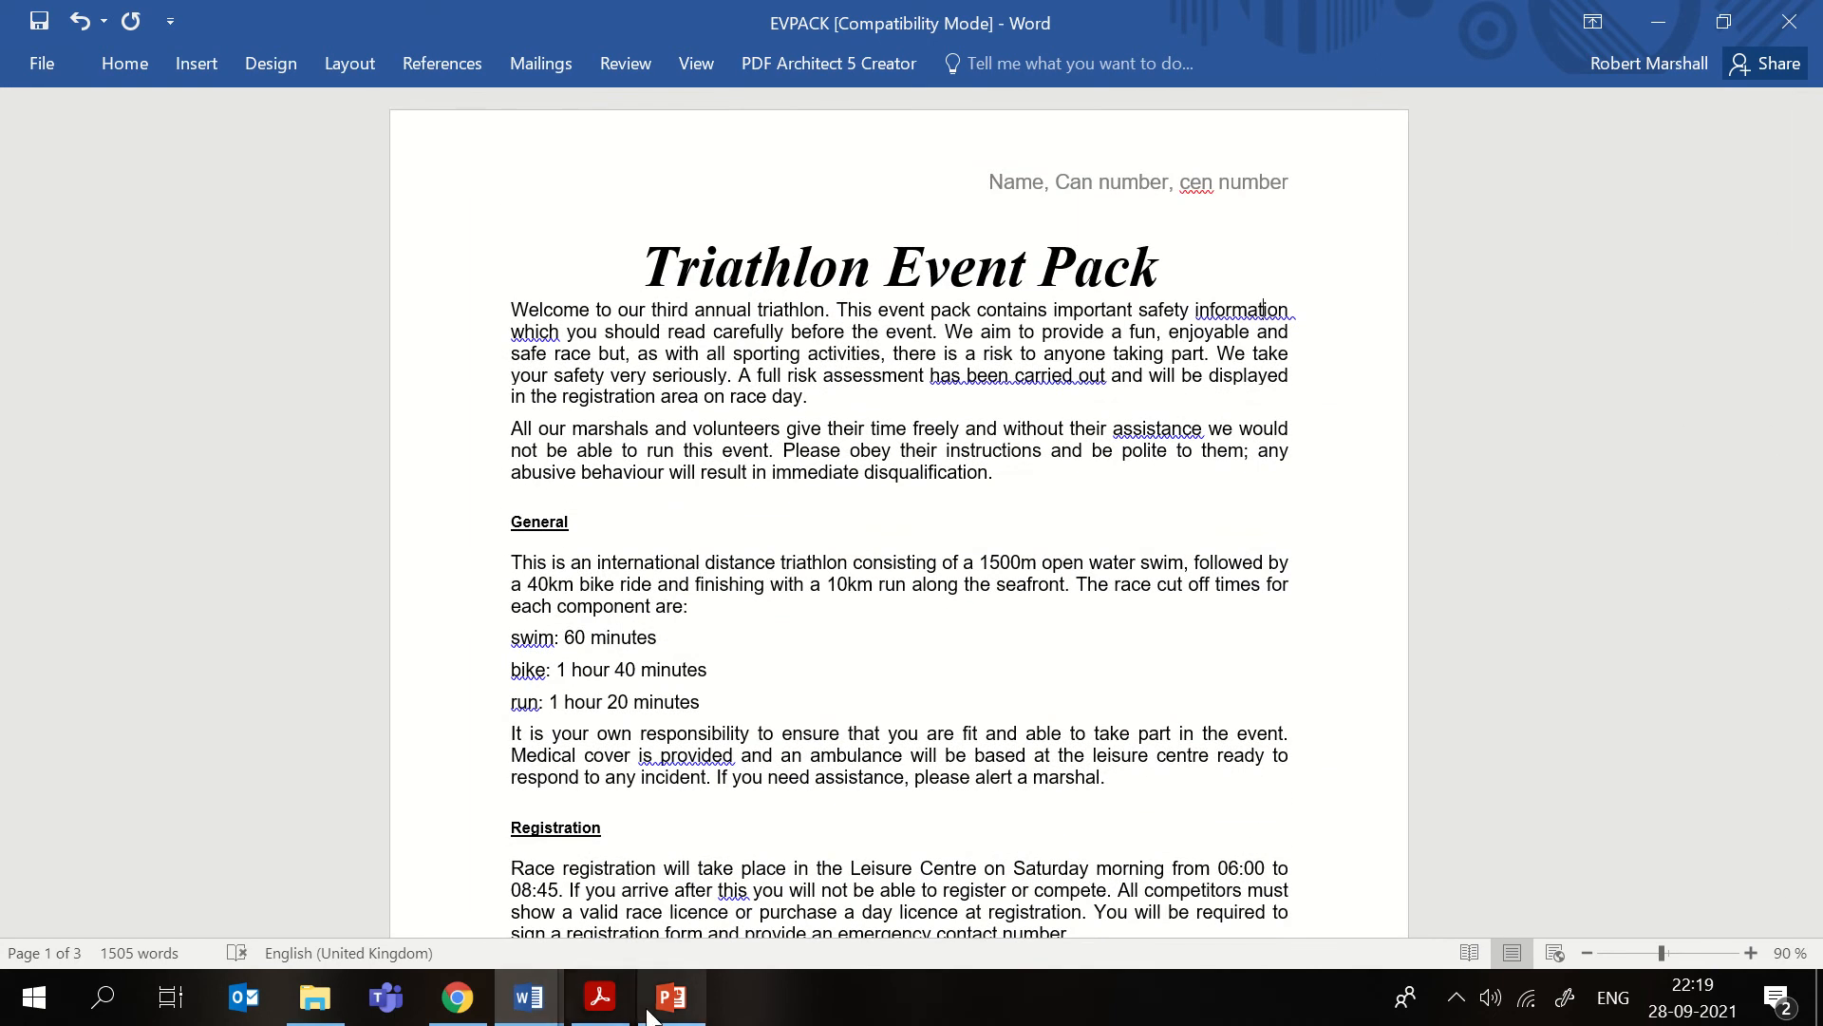
{"action": "left_click", "coordinate": [600, 998]}
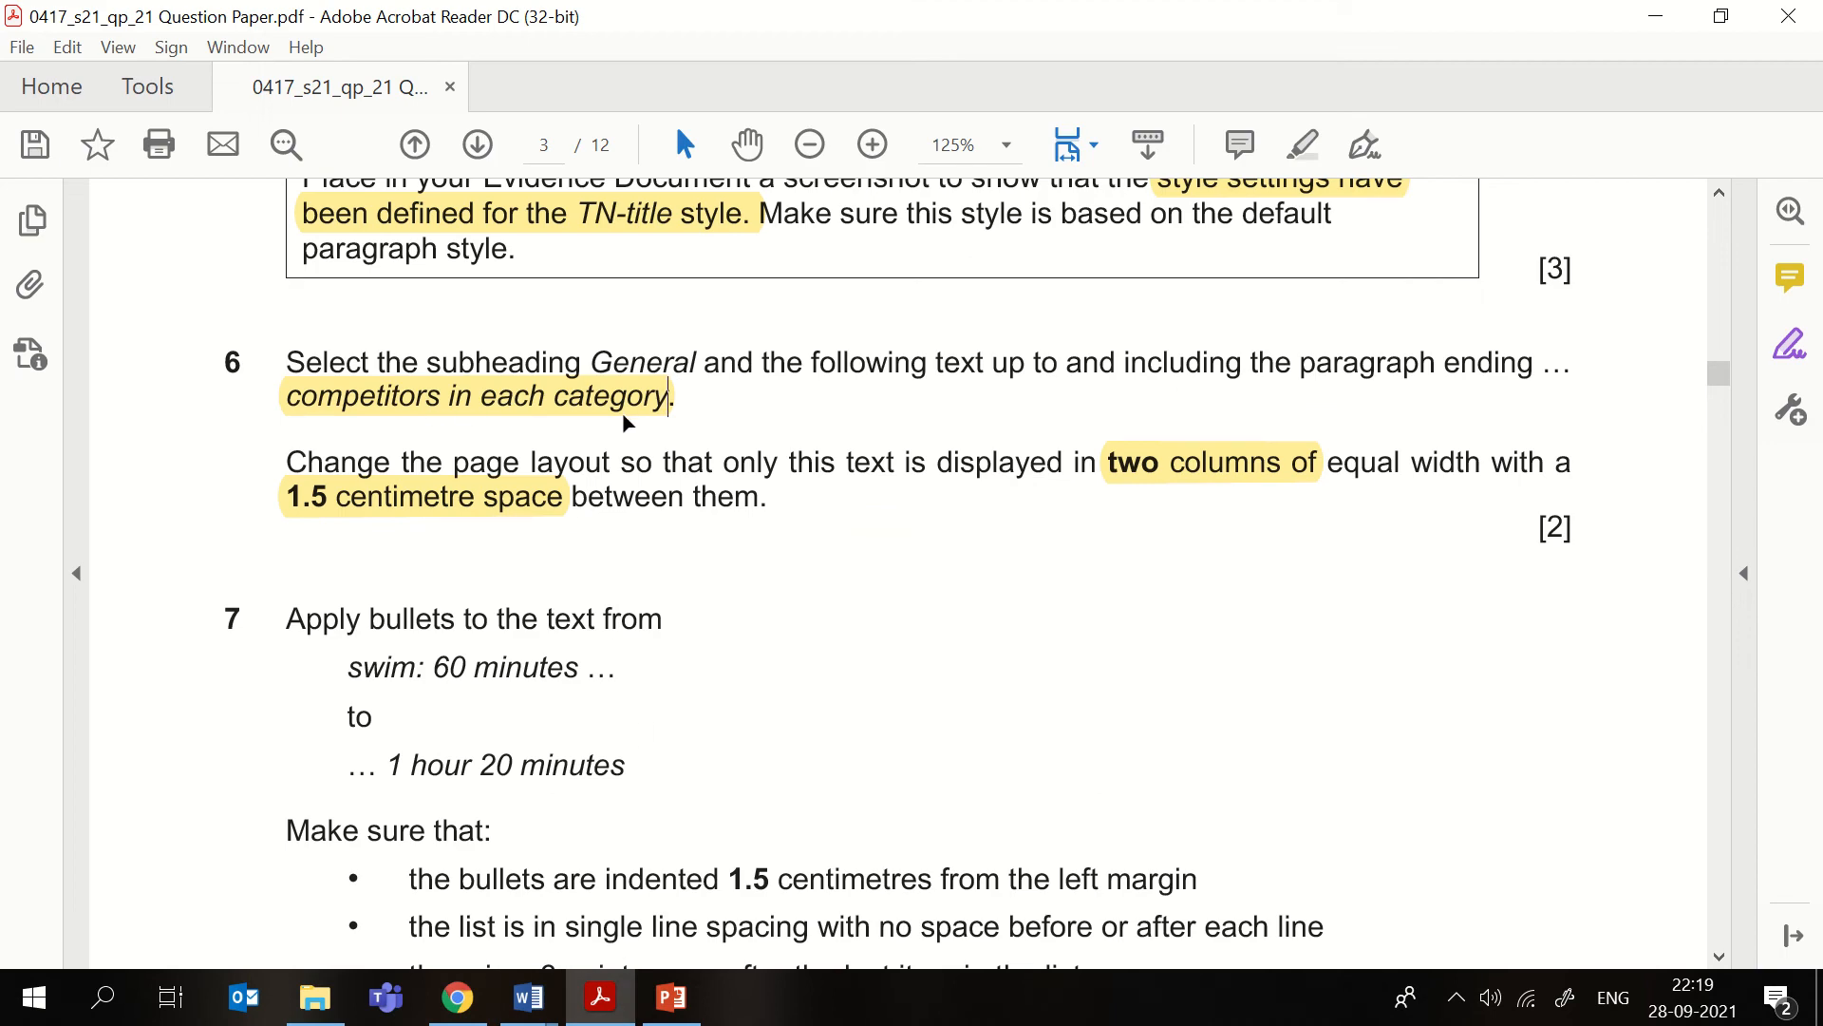
- Switch to EVPACK and search the document for "competitors in each"
{"action": "left_click", "coordinate": [529, 998]}
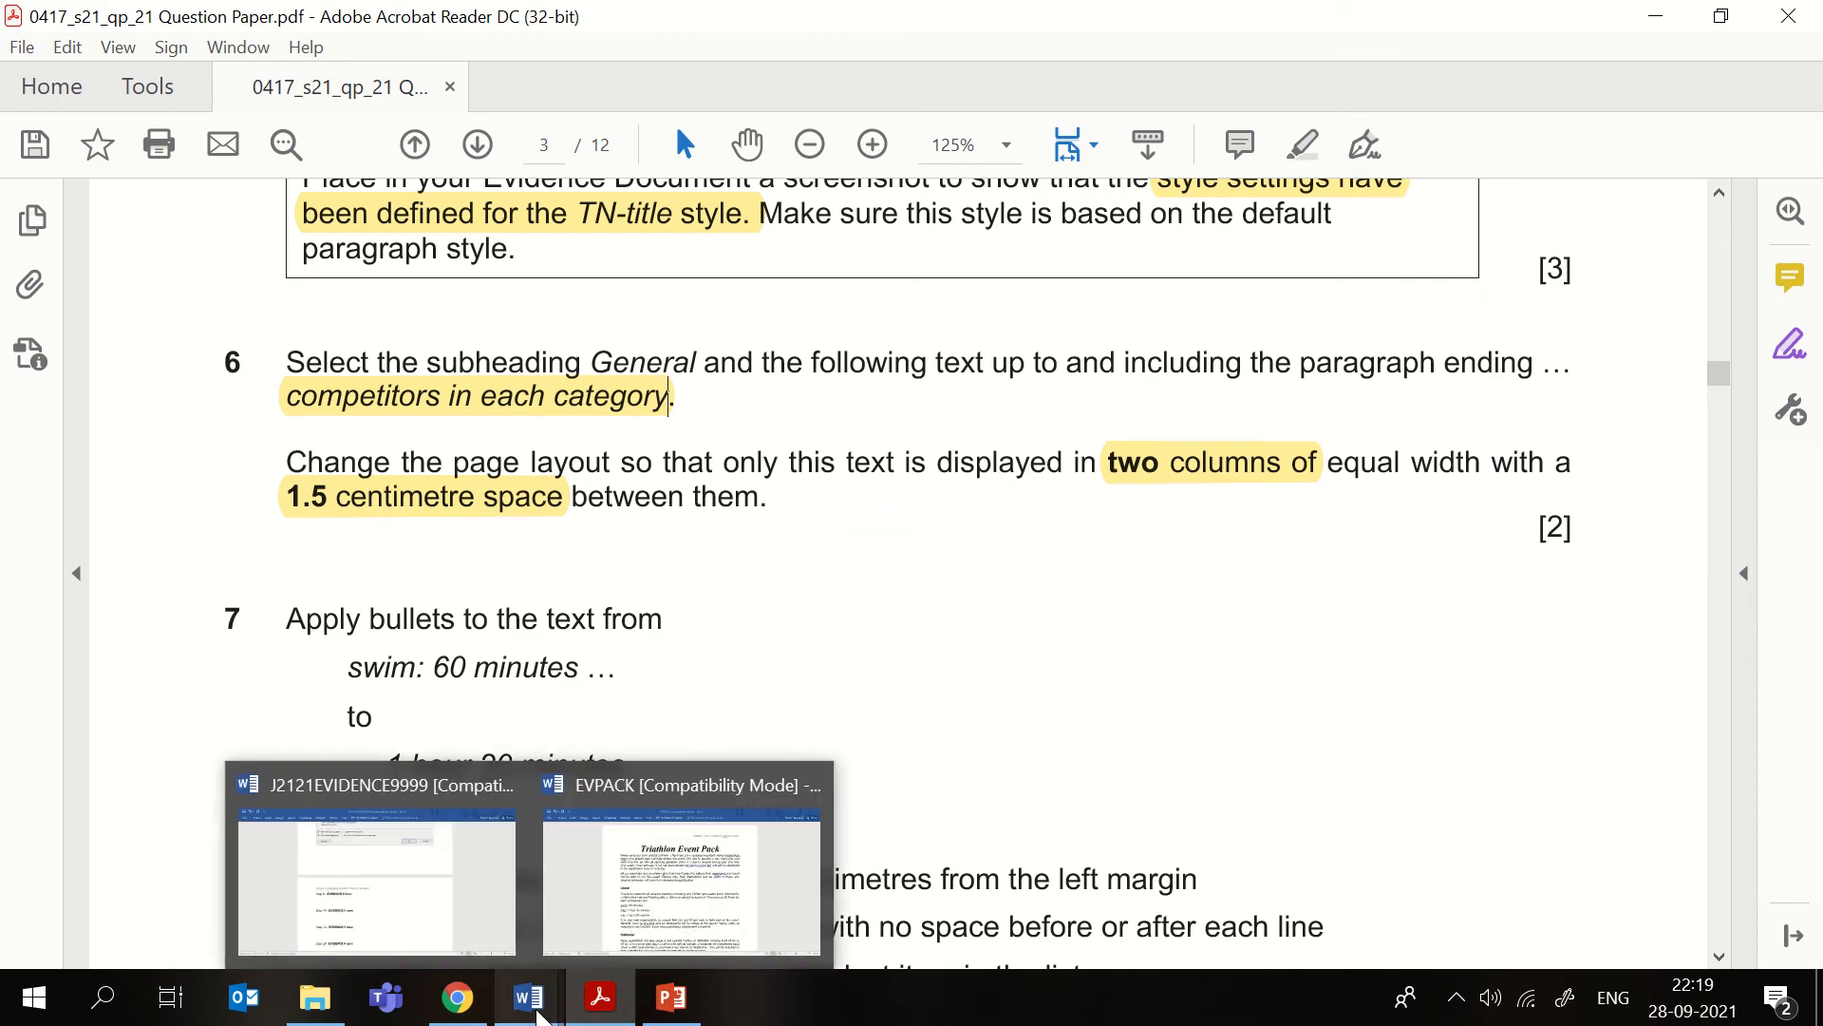
{"action": "left_click", "coordinate": [686, 911]}
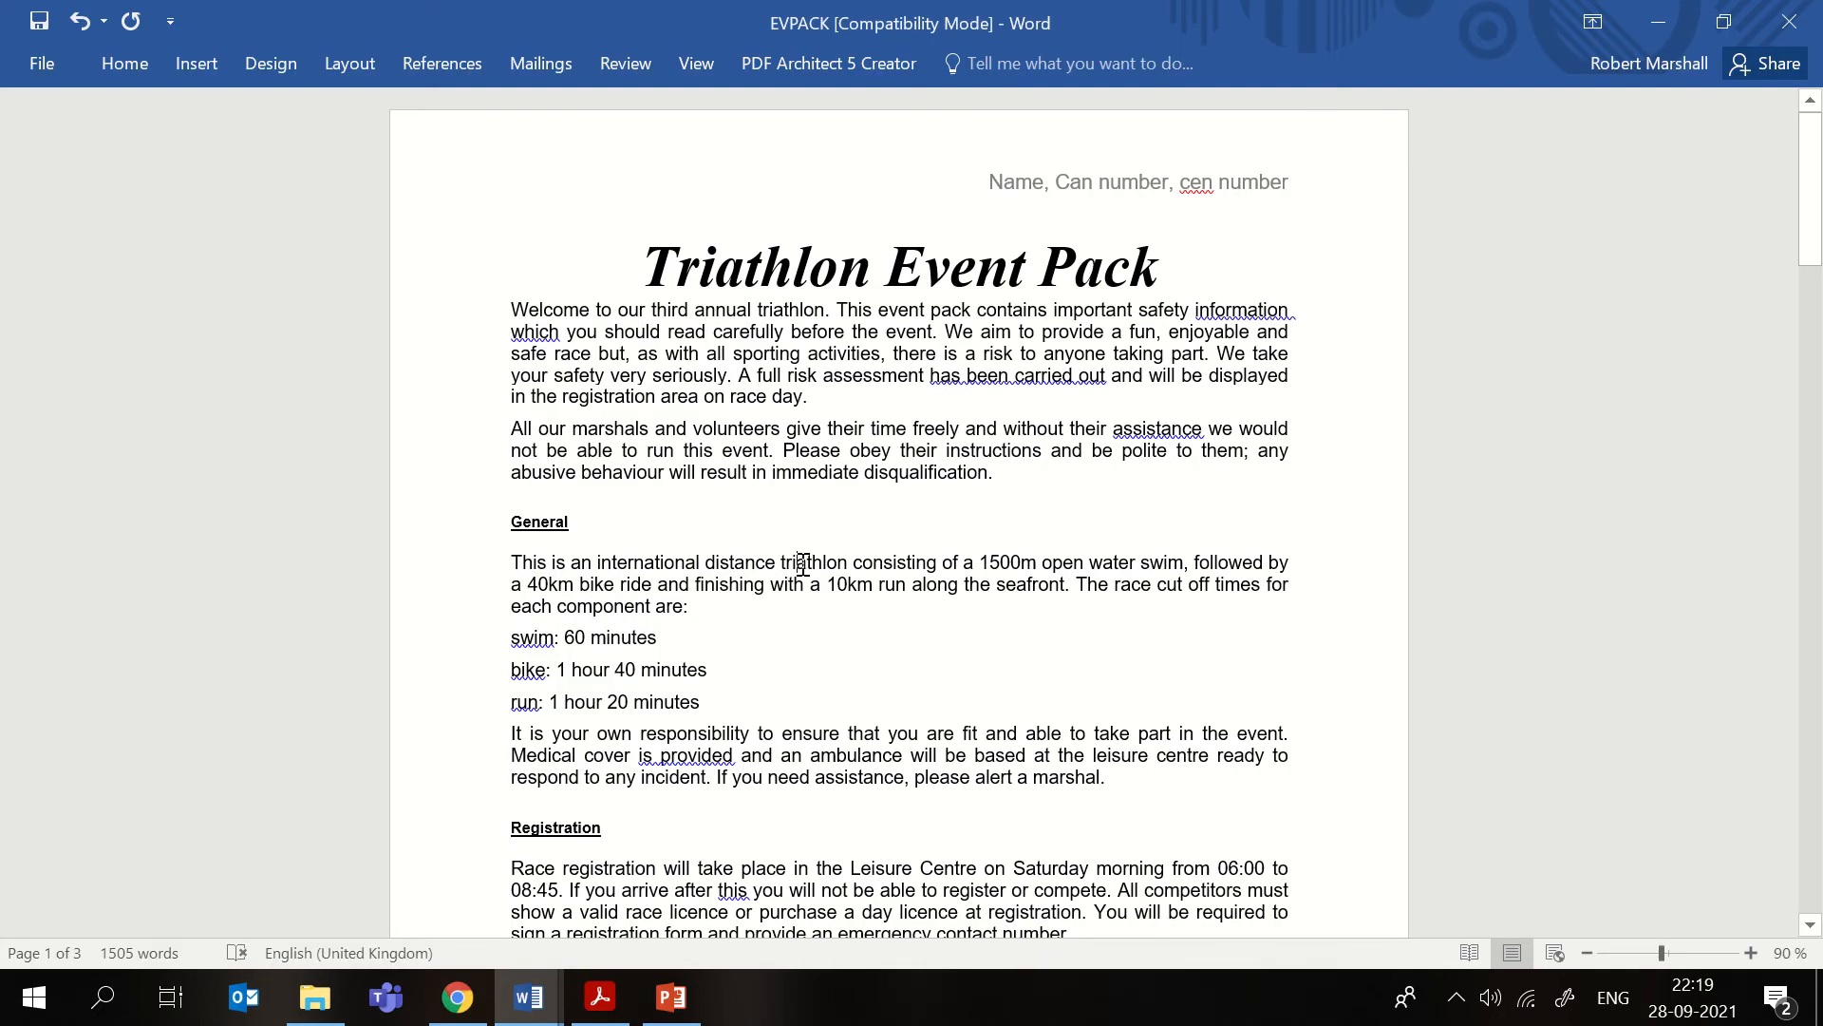
{"action": "key", "text": "ctrl+f"}
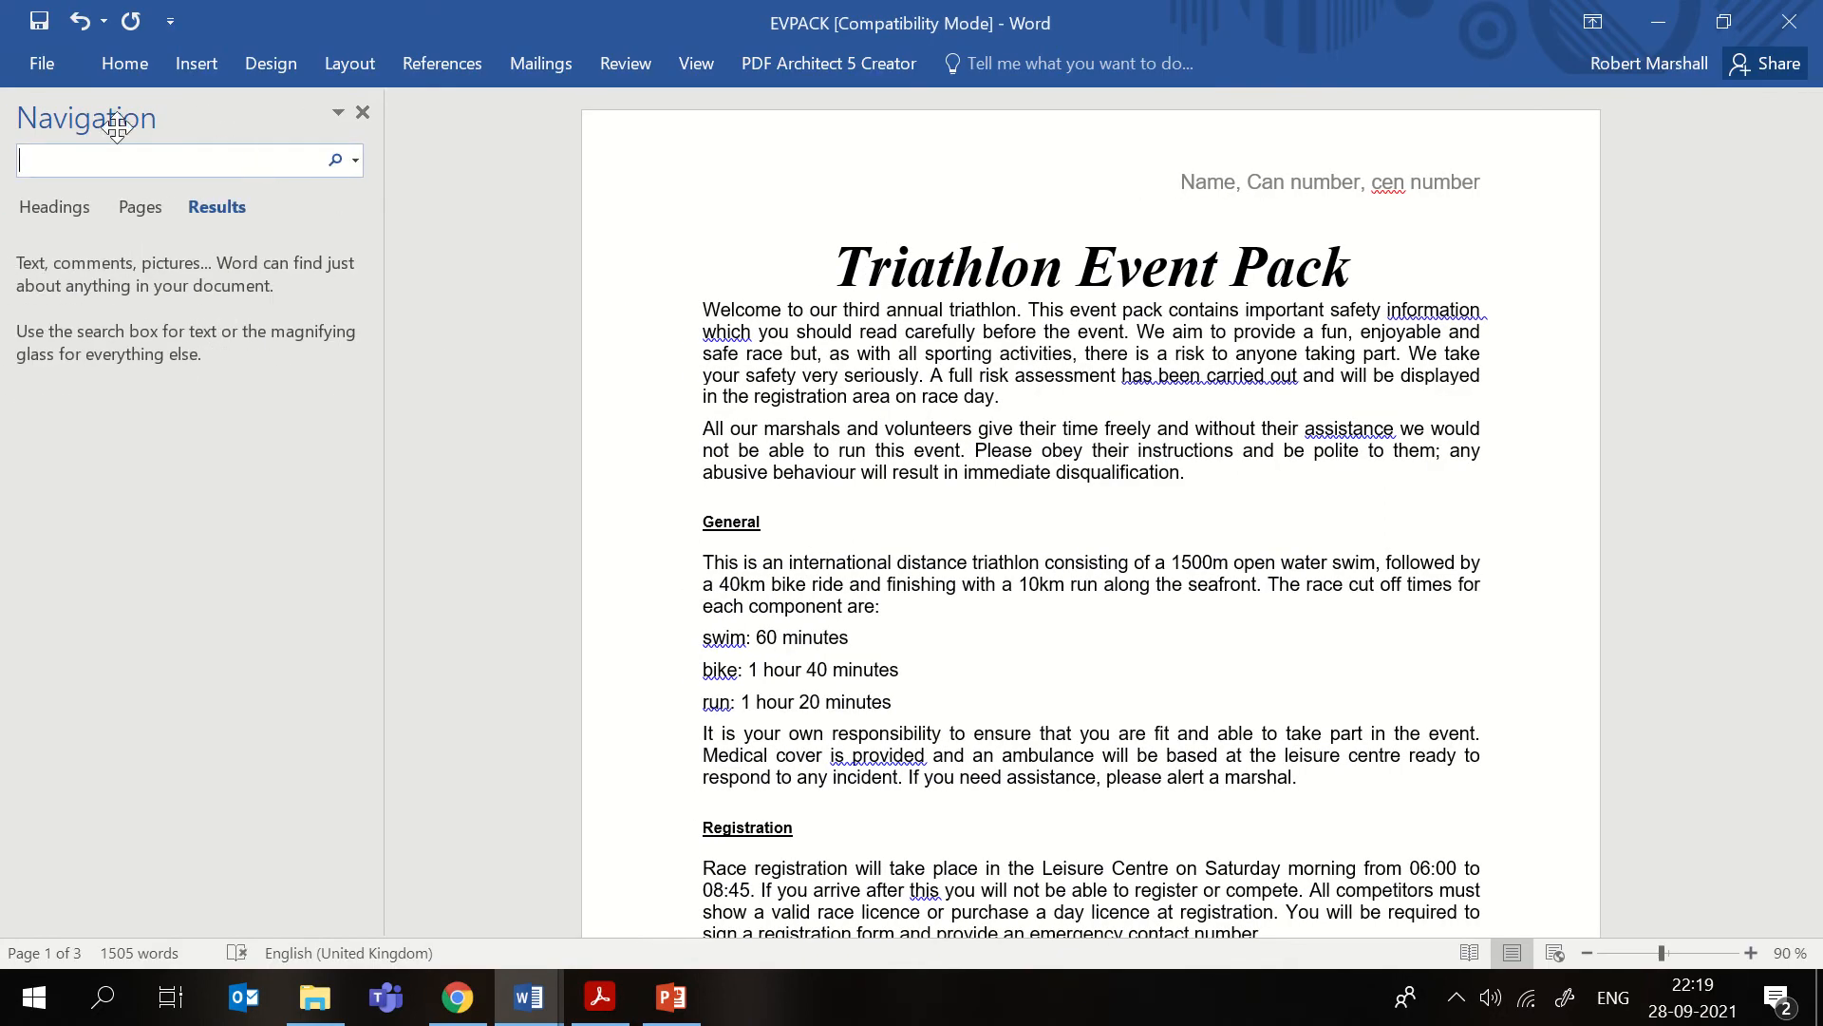
{"action": "type", "text": "com"}
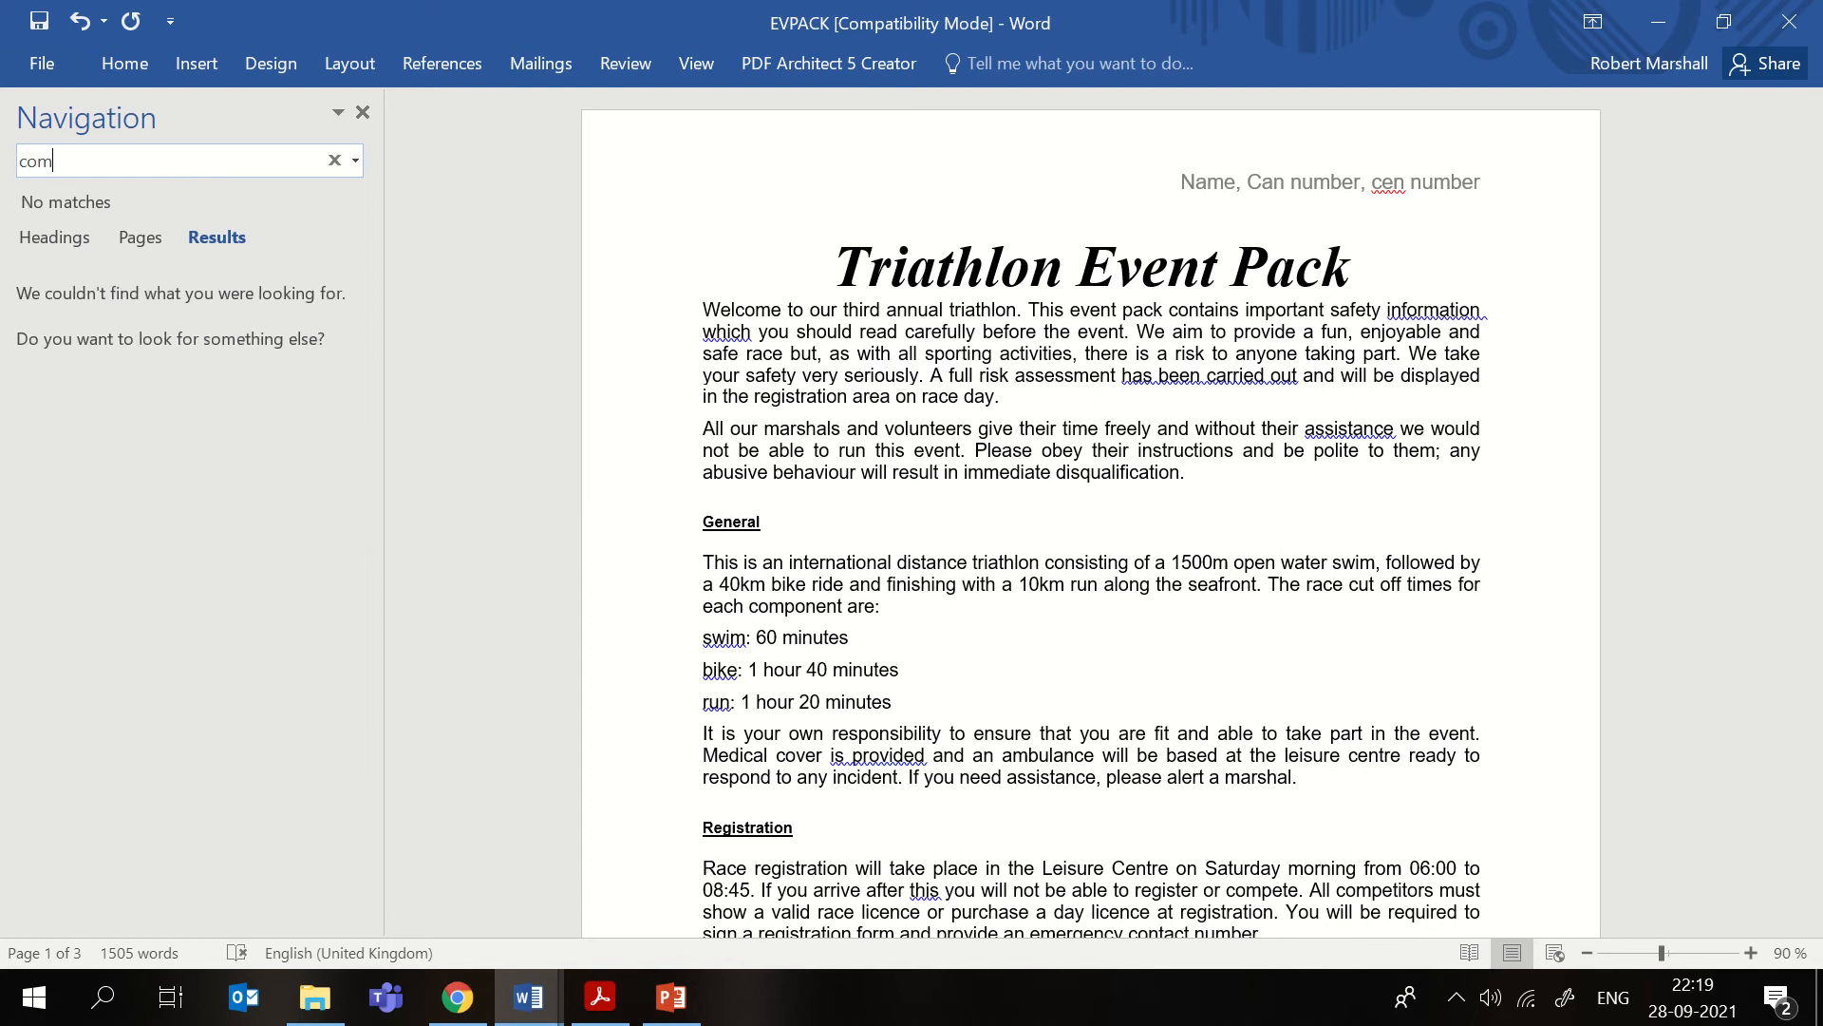
{"action": "type", "text": "petitor"}
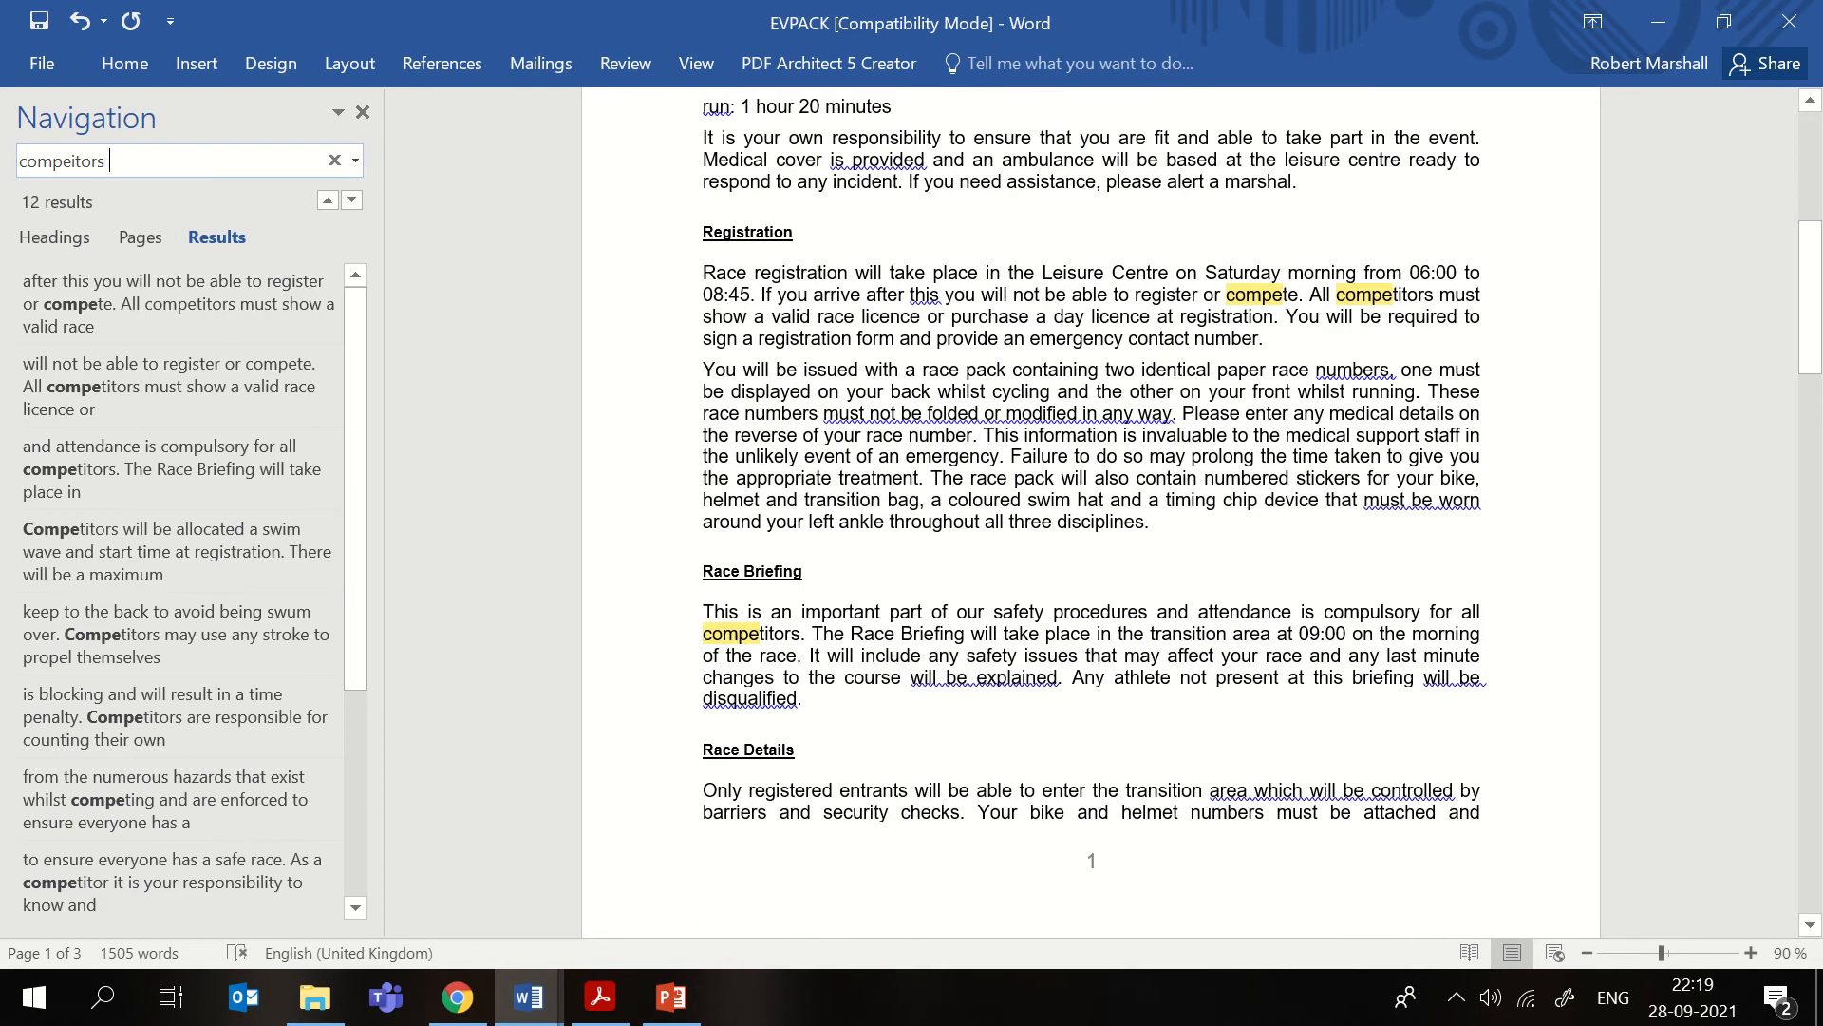
{"action": "type", "text": "s"}
{"action": "key", "text": "BackSpace"}
{"action": "key", "text": "BackSpace"}
{"action": "key", "text": "BackSpace"}
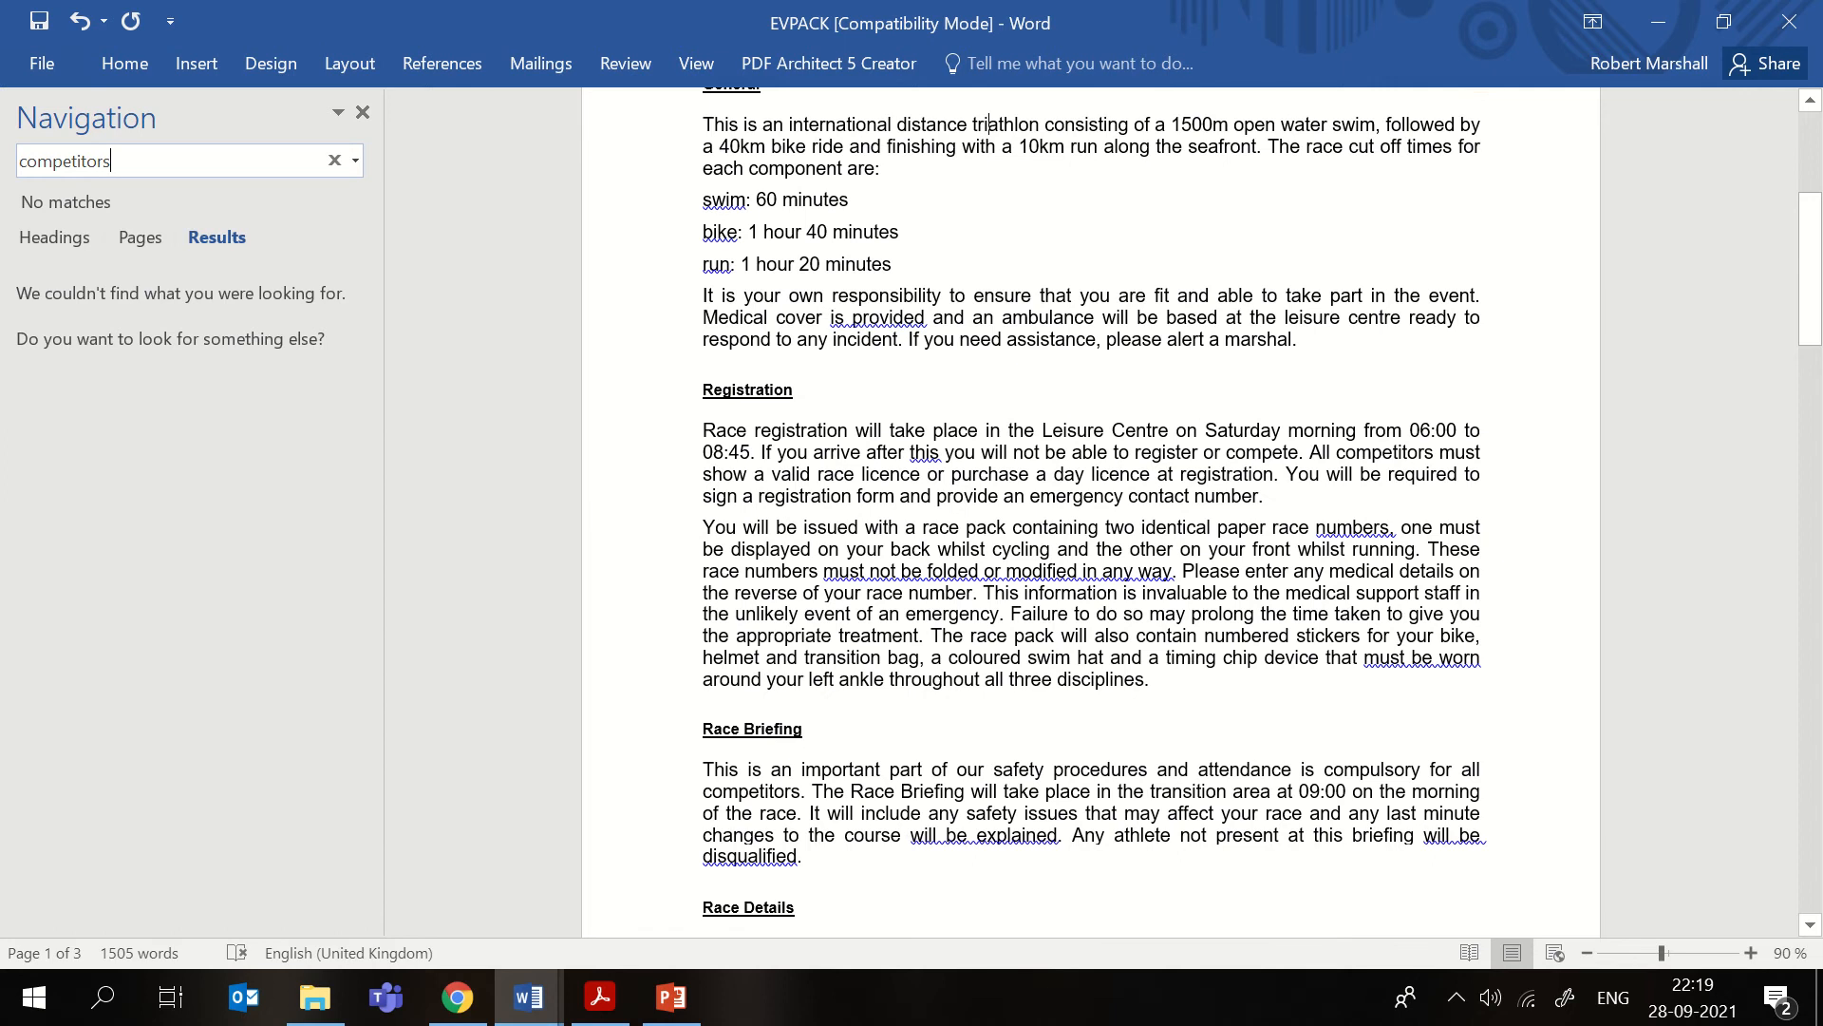
{"action": "type", "text": "each"}
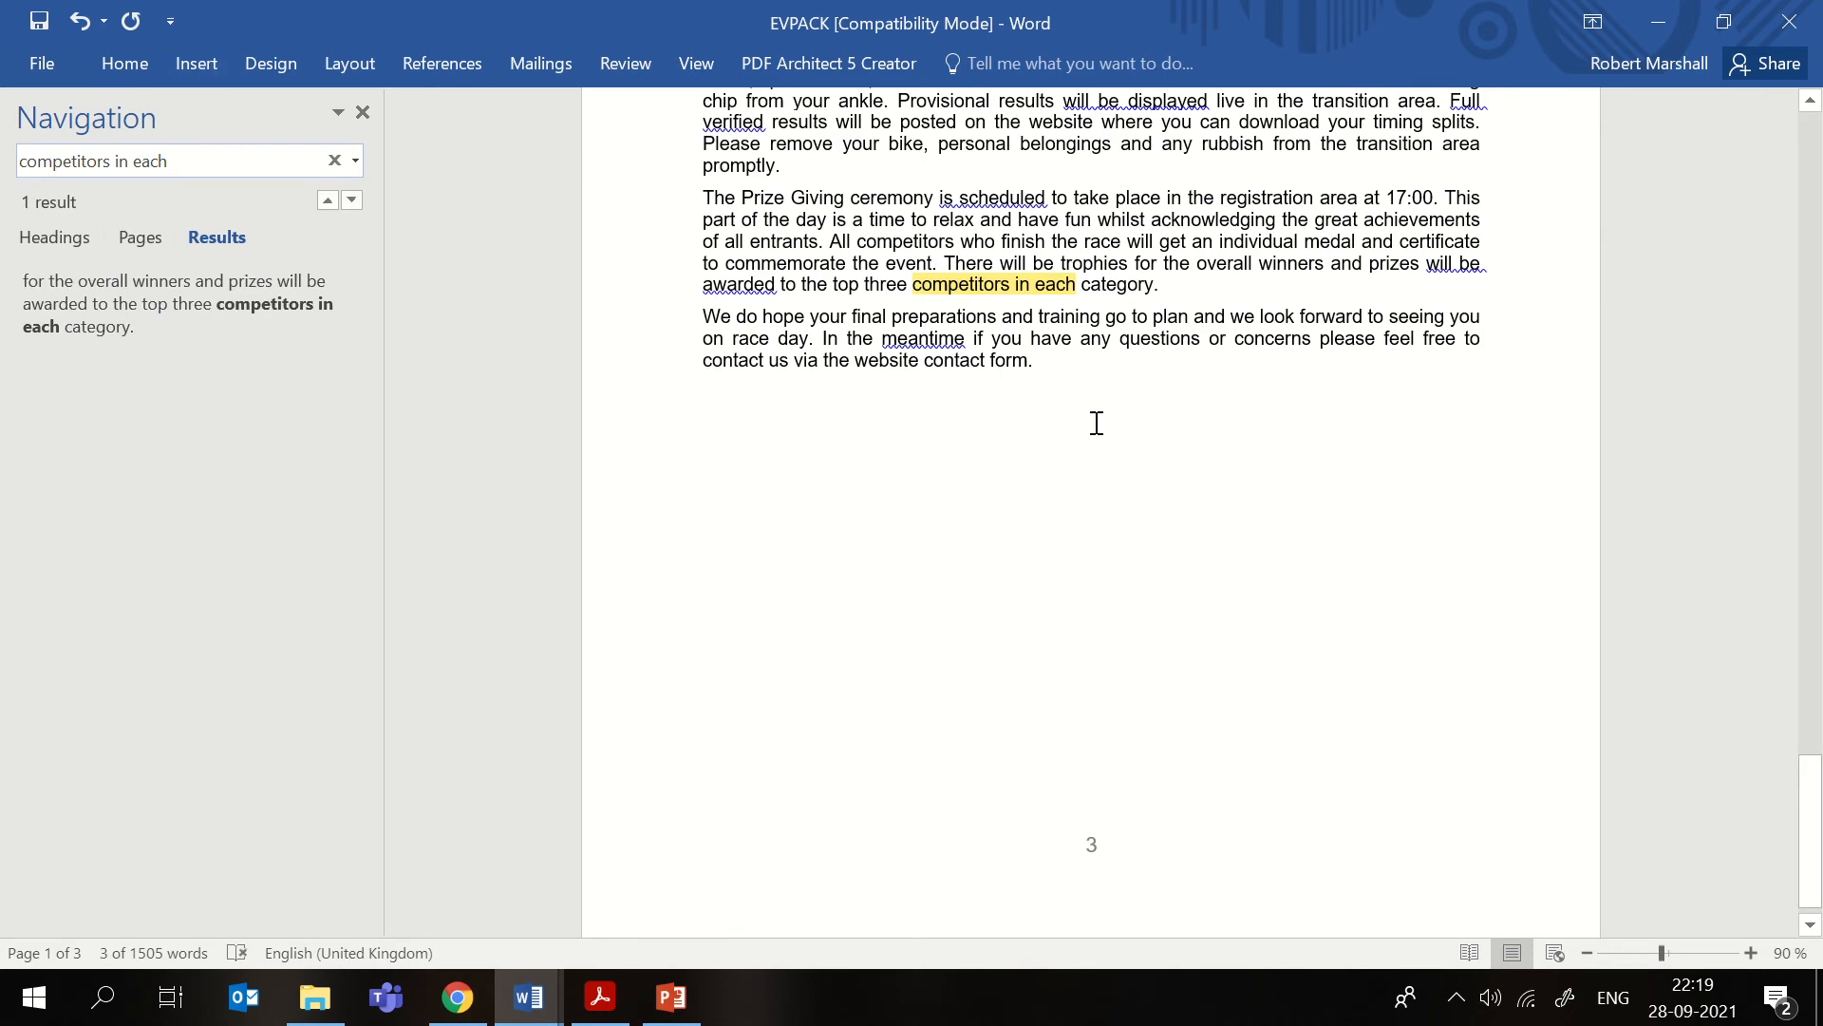
- Close the search and select the text from the General subheading through the paragraph ending "competitors in each category."
{"action": "left_click", "coordinate": [1168, 286]}
{"action": "left_click", "coordinate": [363, 113]}
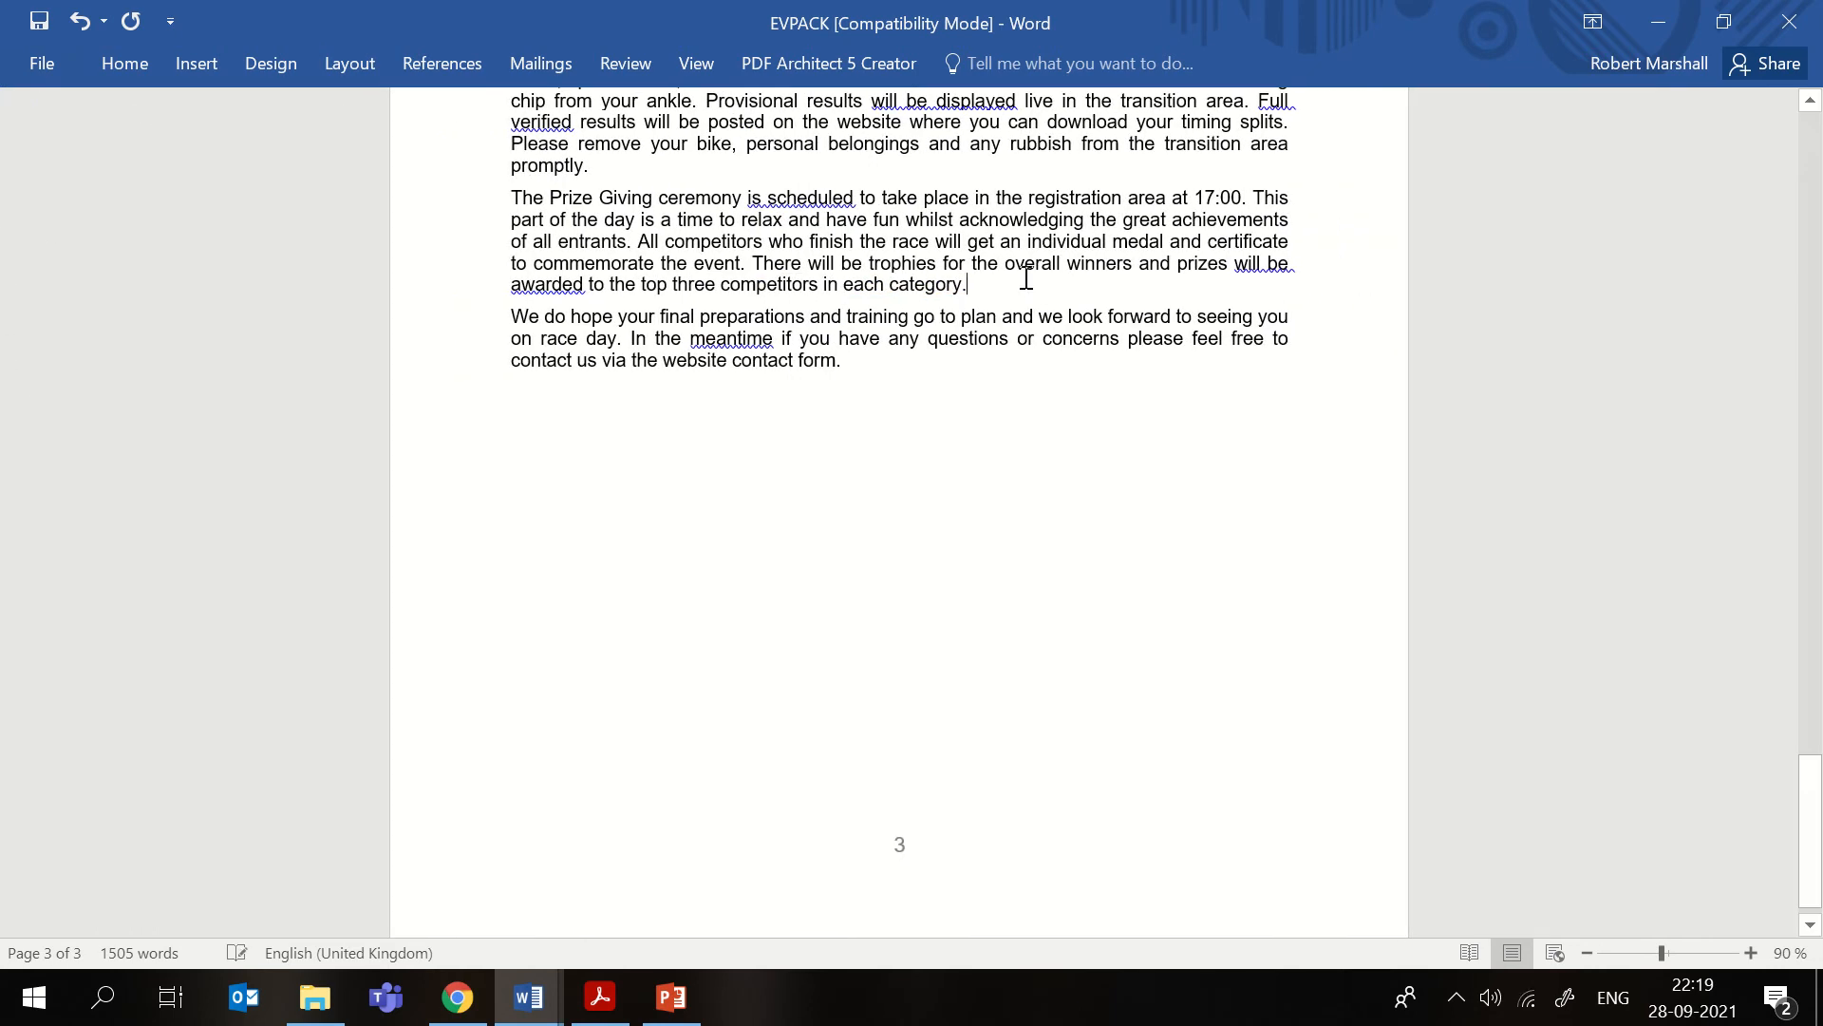
{"action": "left_click_drag", "start_coordinate": [986, 285], "coordinate": [528, 531]}
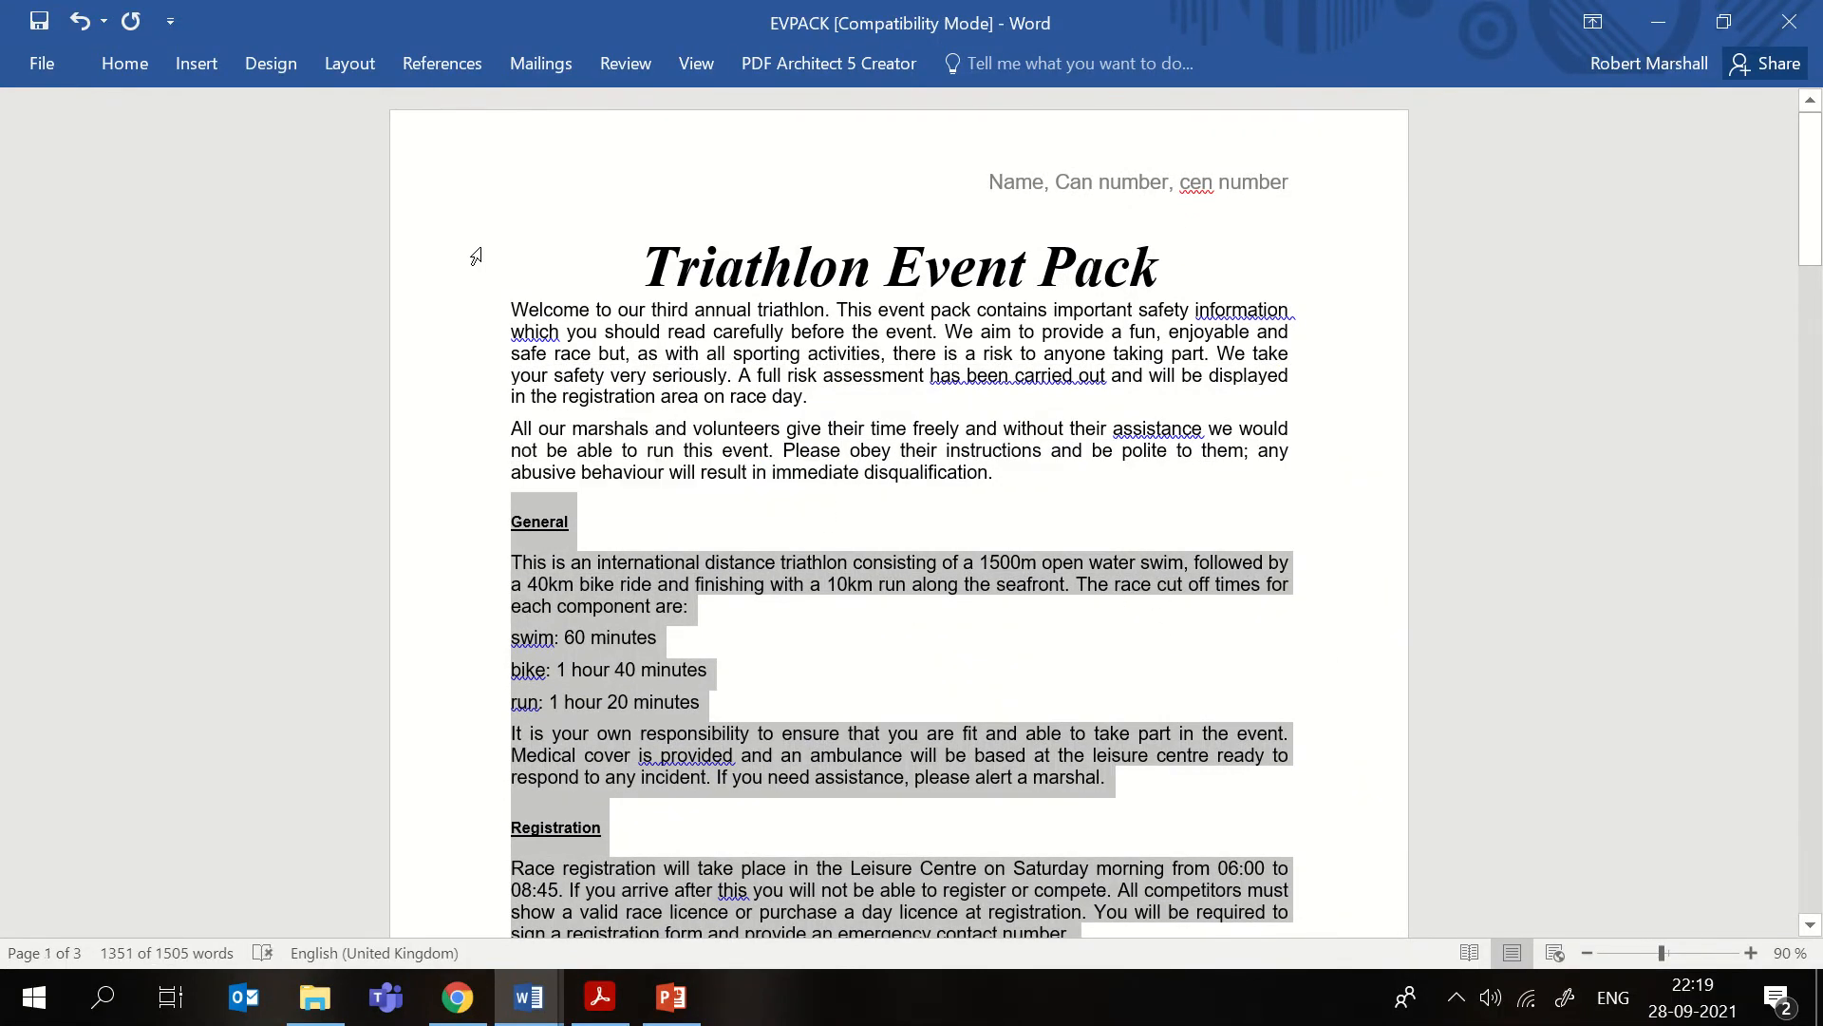
- Format the selected text as two equal-width columns with 1.5 cm spacing between them
{"action": "left_click", "coordinate": [350, 69]}
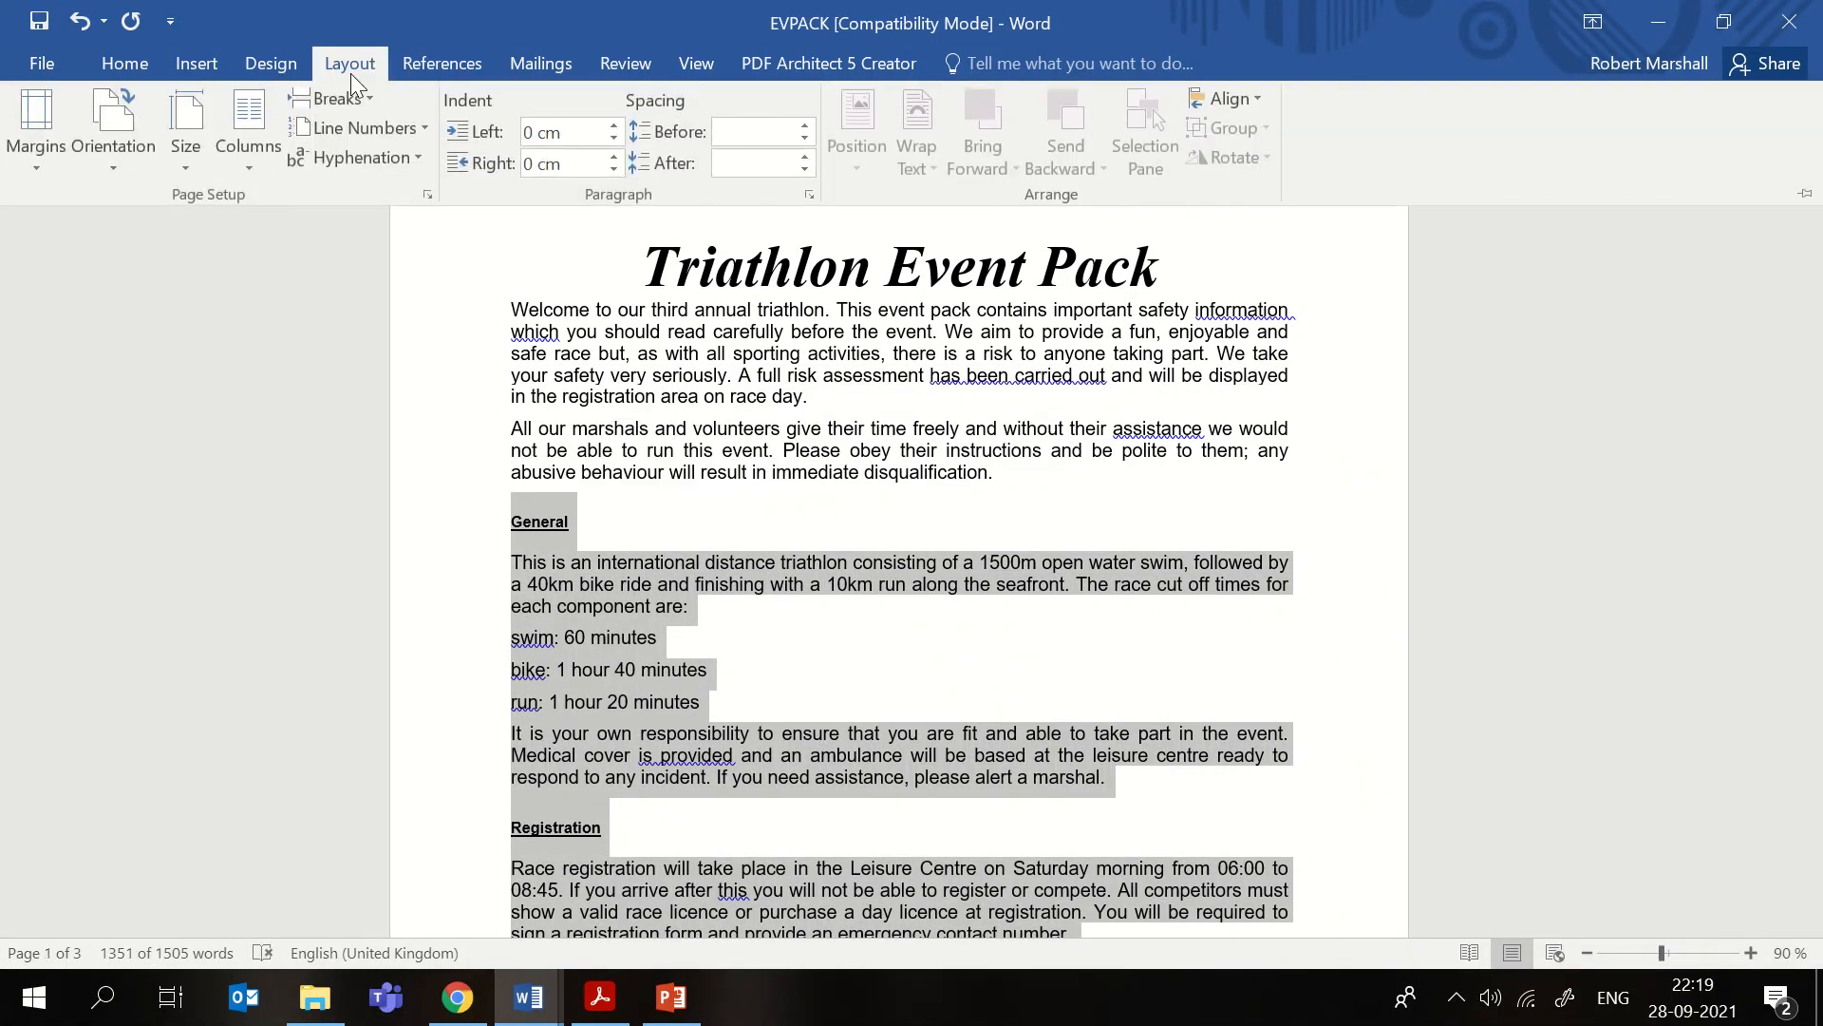
{"action": "left_click", "coordinate": [254, 127]}
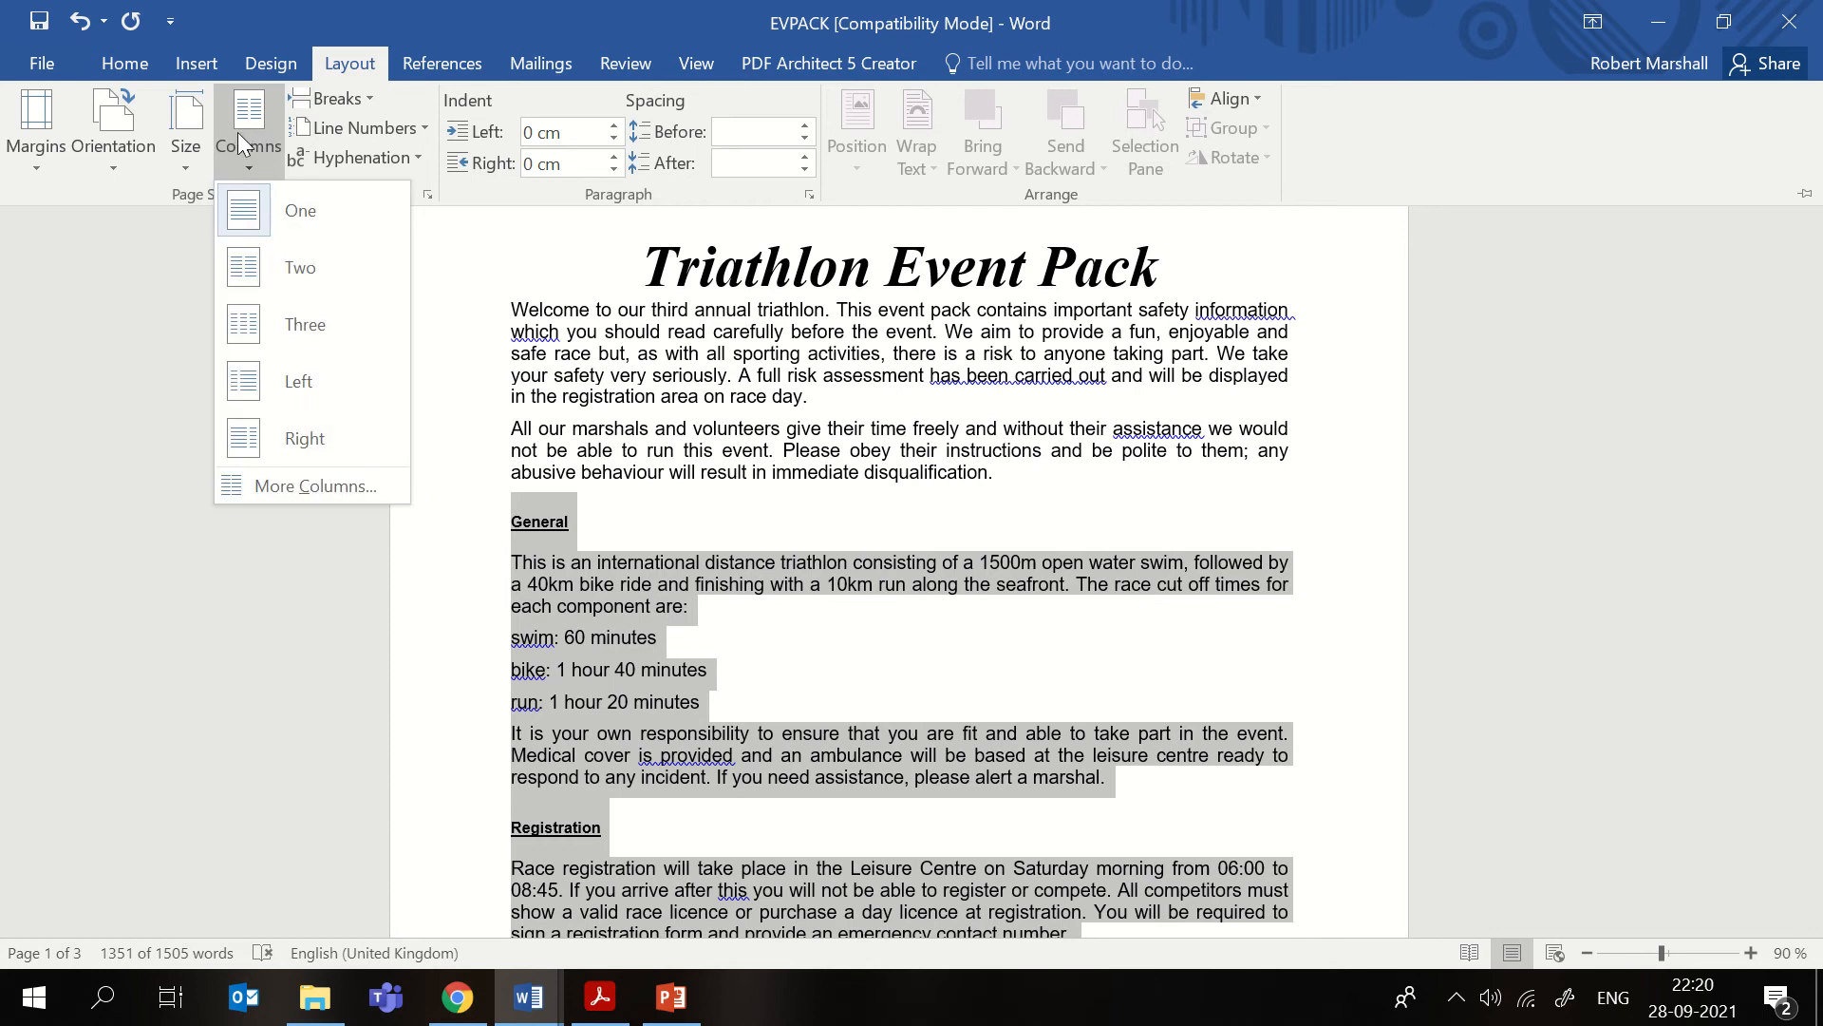
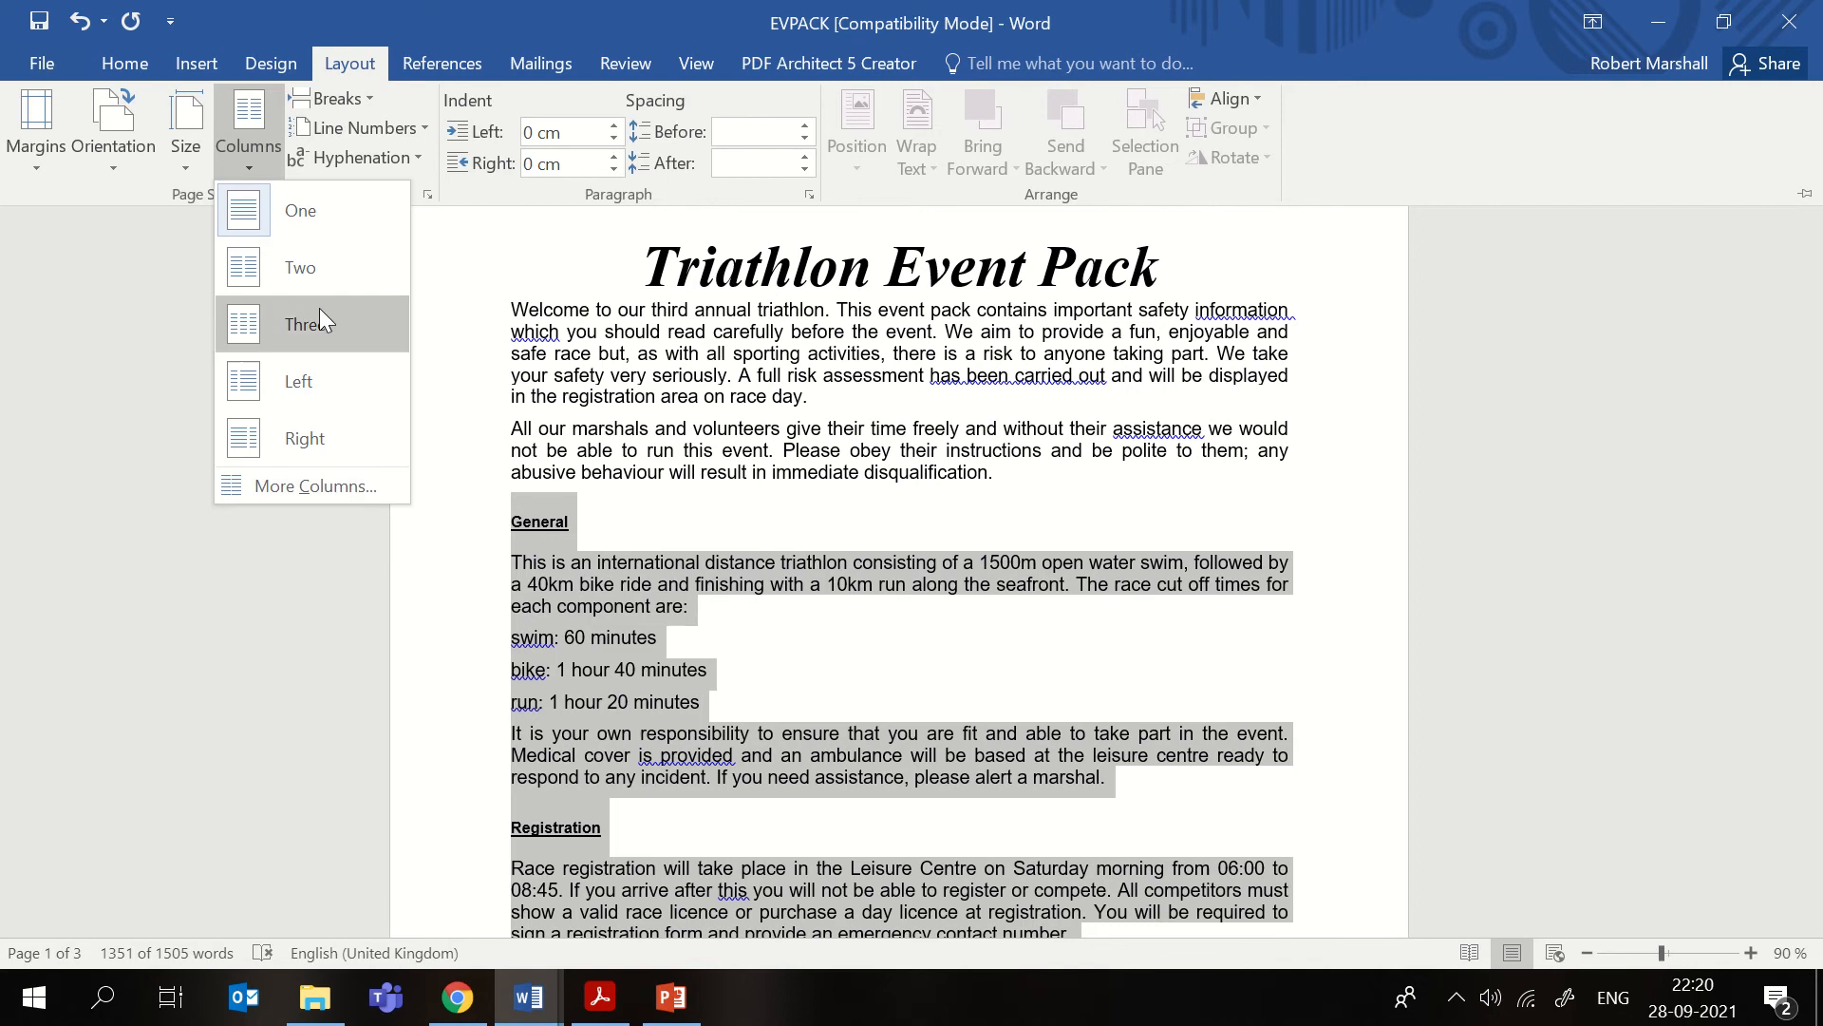
{"action": "left_click", "coordinate": [345, 483]}
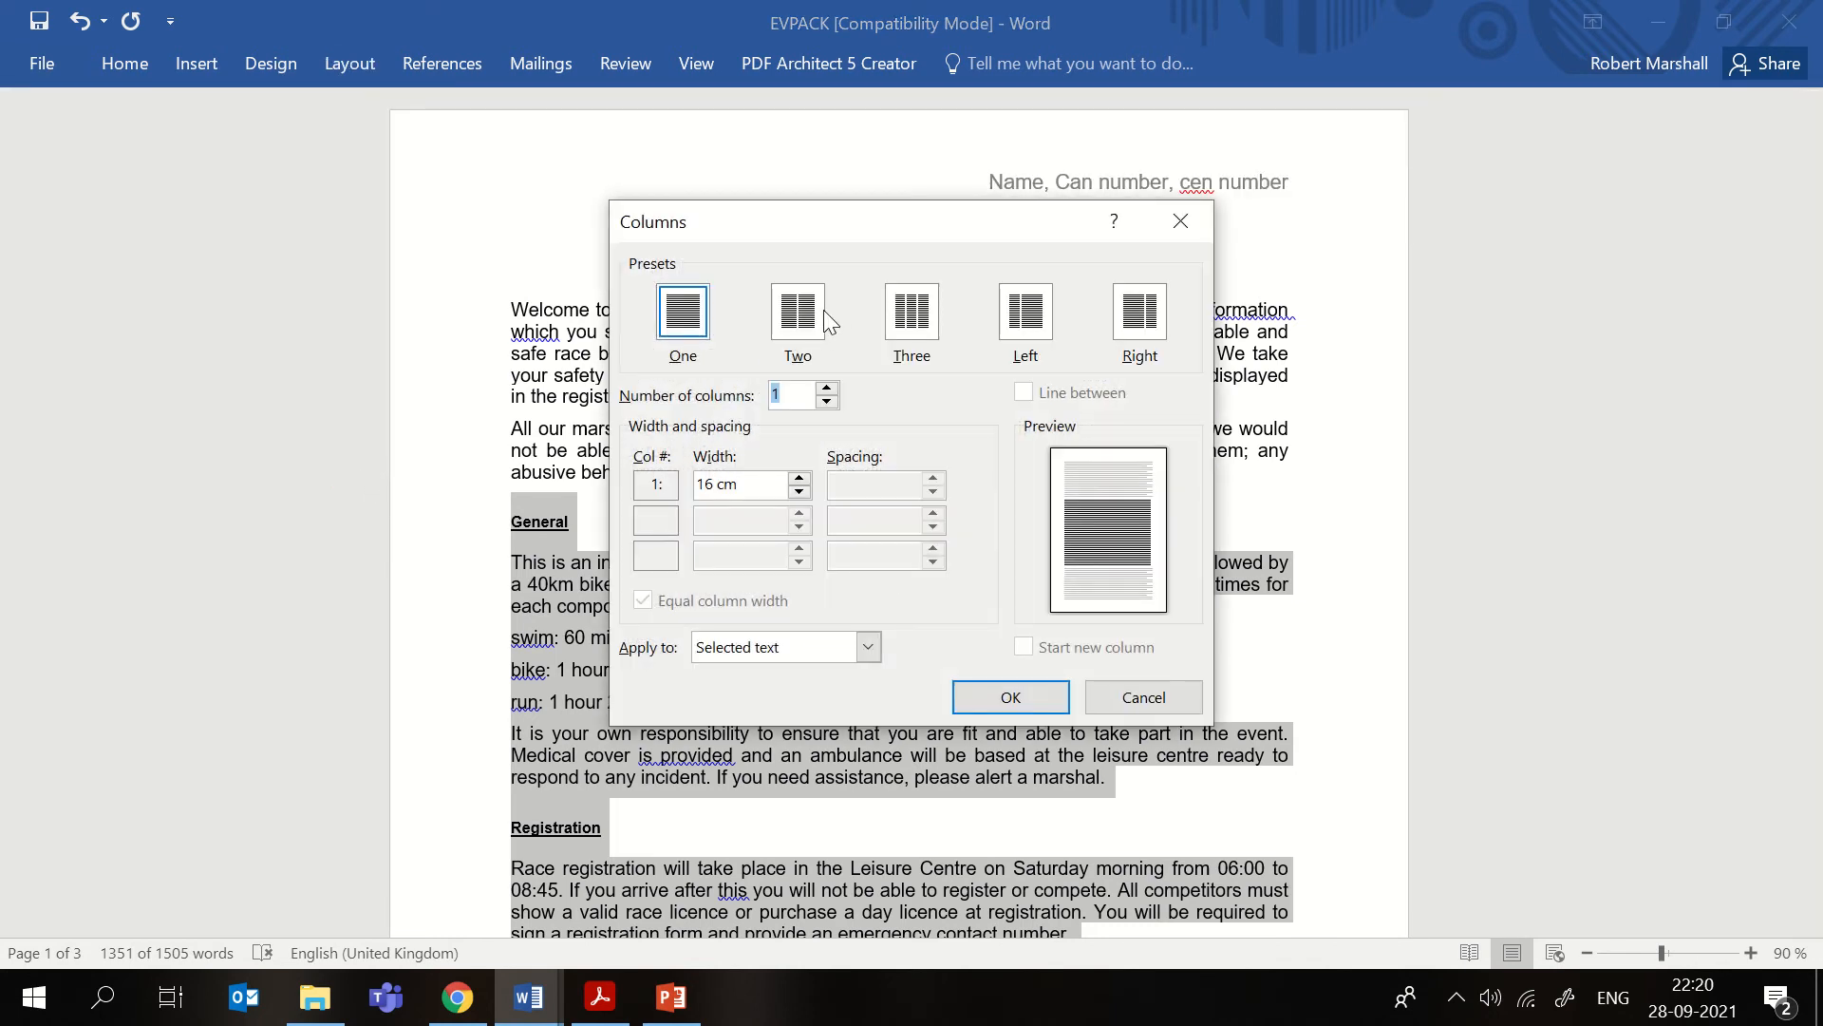
{"action": "left_click", "coordinate": [787, 325]}
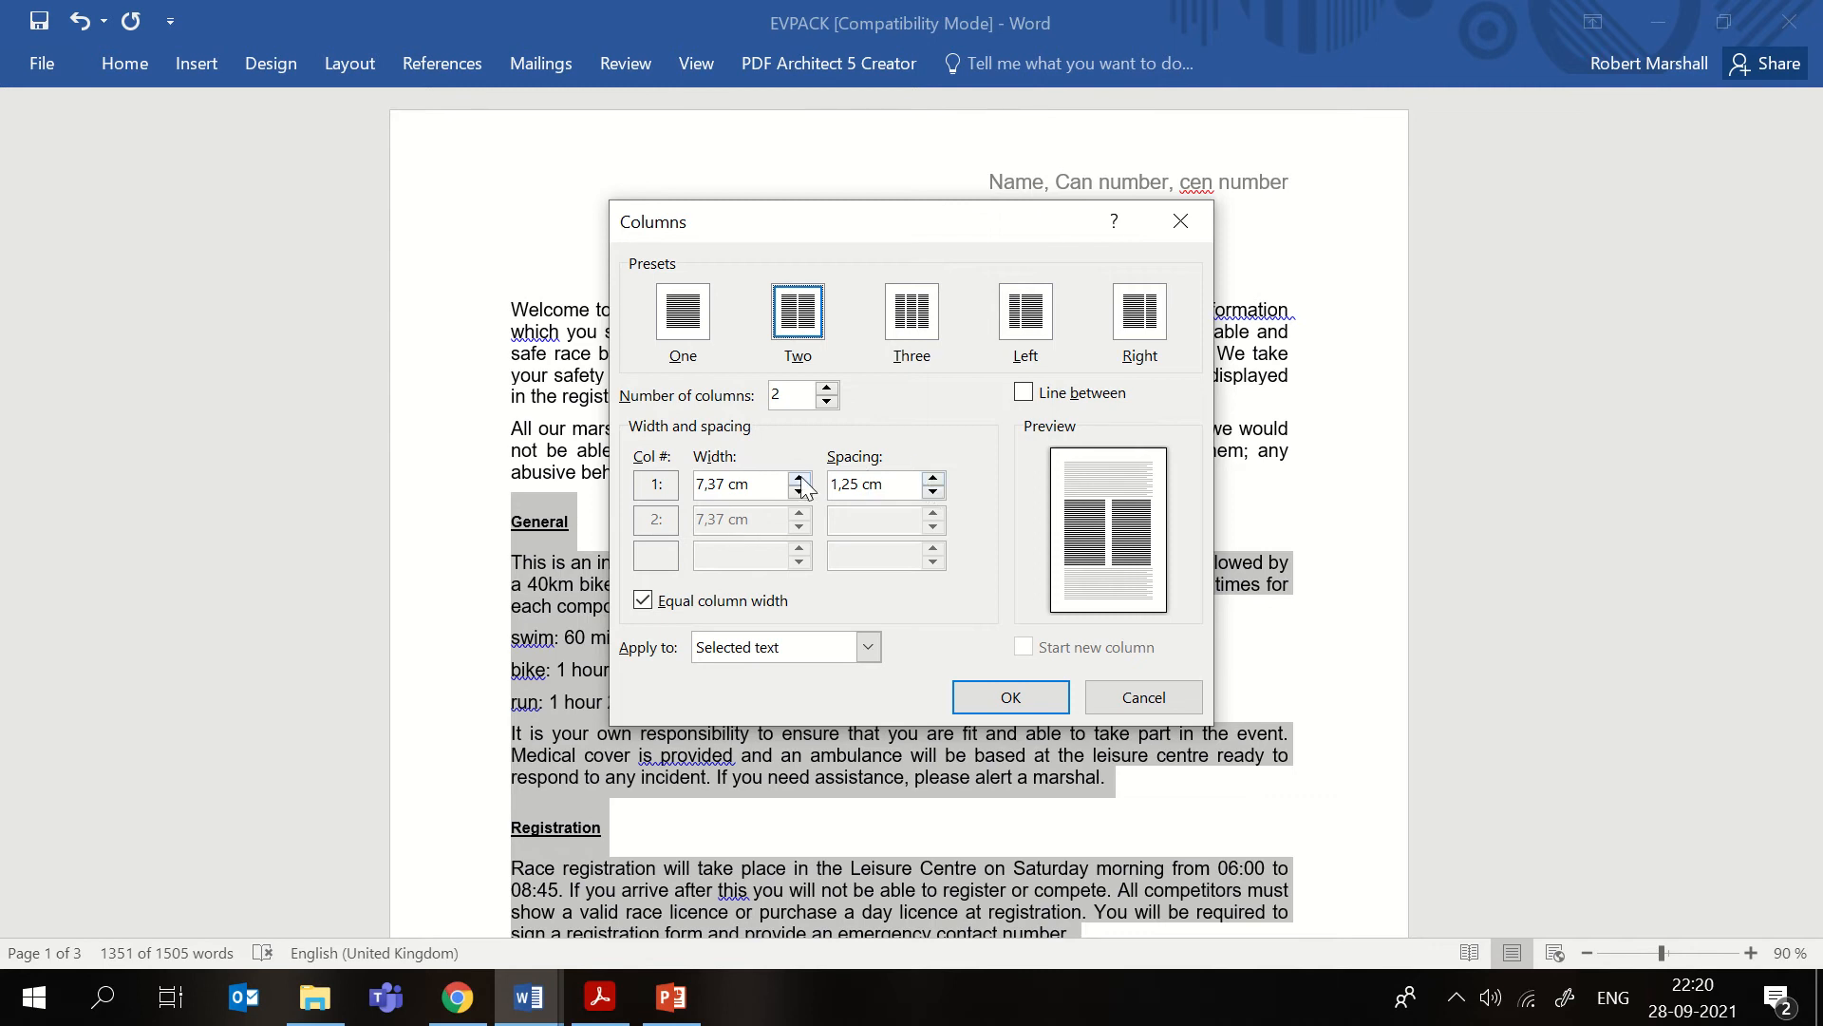
{"action": "left_click", "coordinate": [934, 479]}
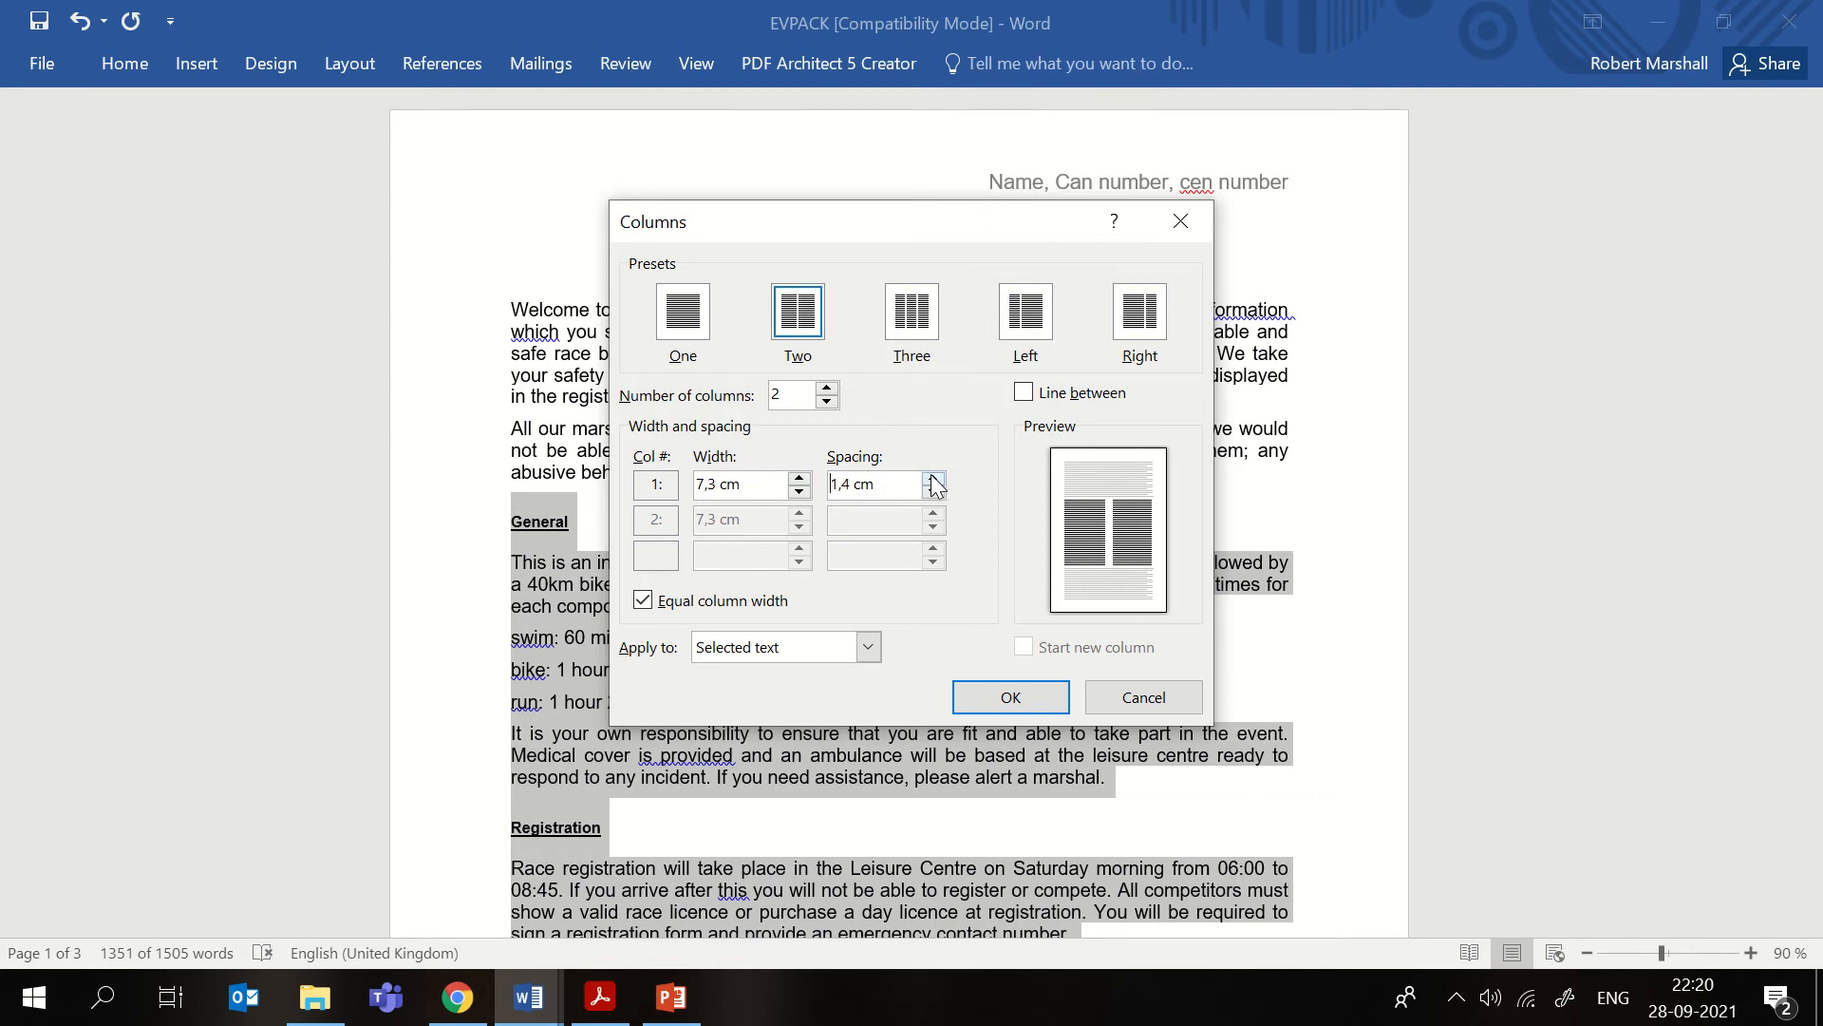
{"action": "left_click", "coordinate": [934, 479]}
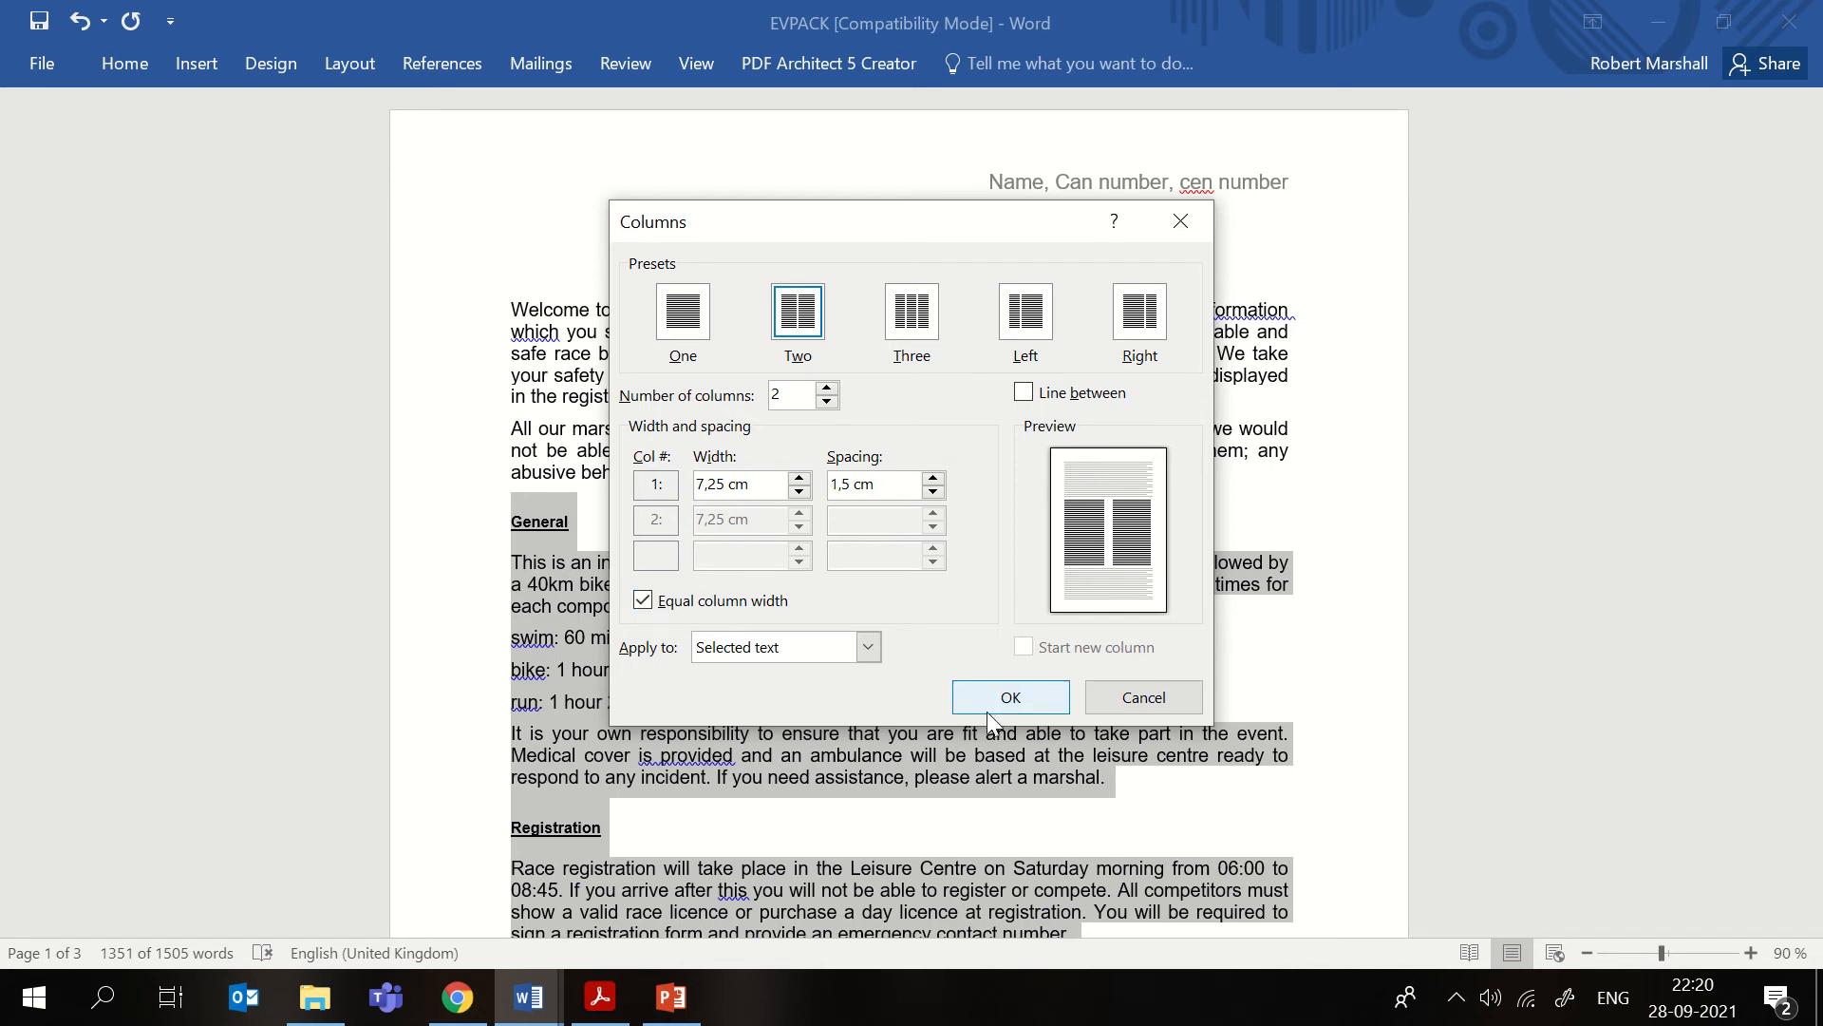
{"action": "left_click", "coordinate": [1018, 710]}
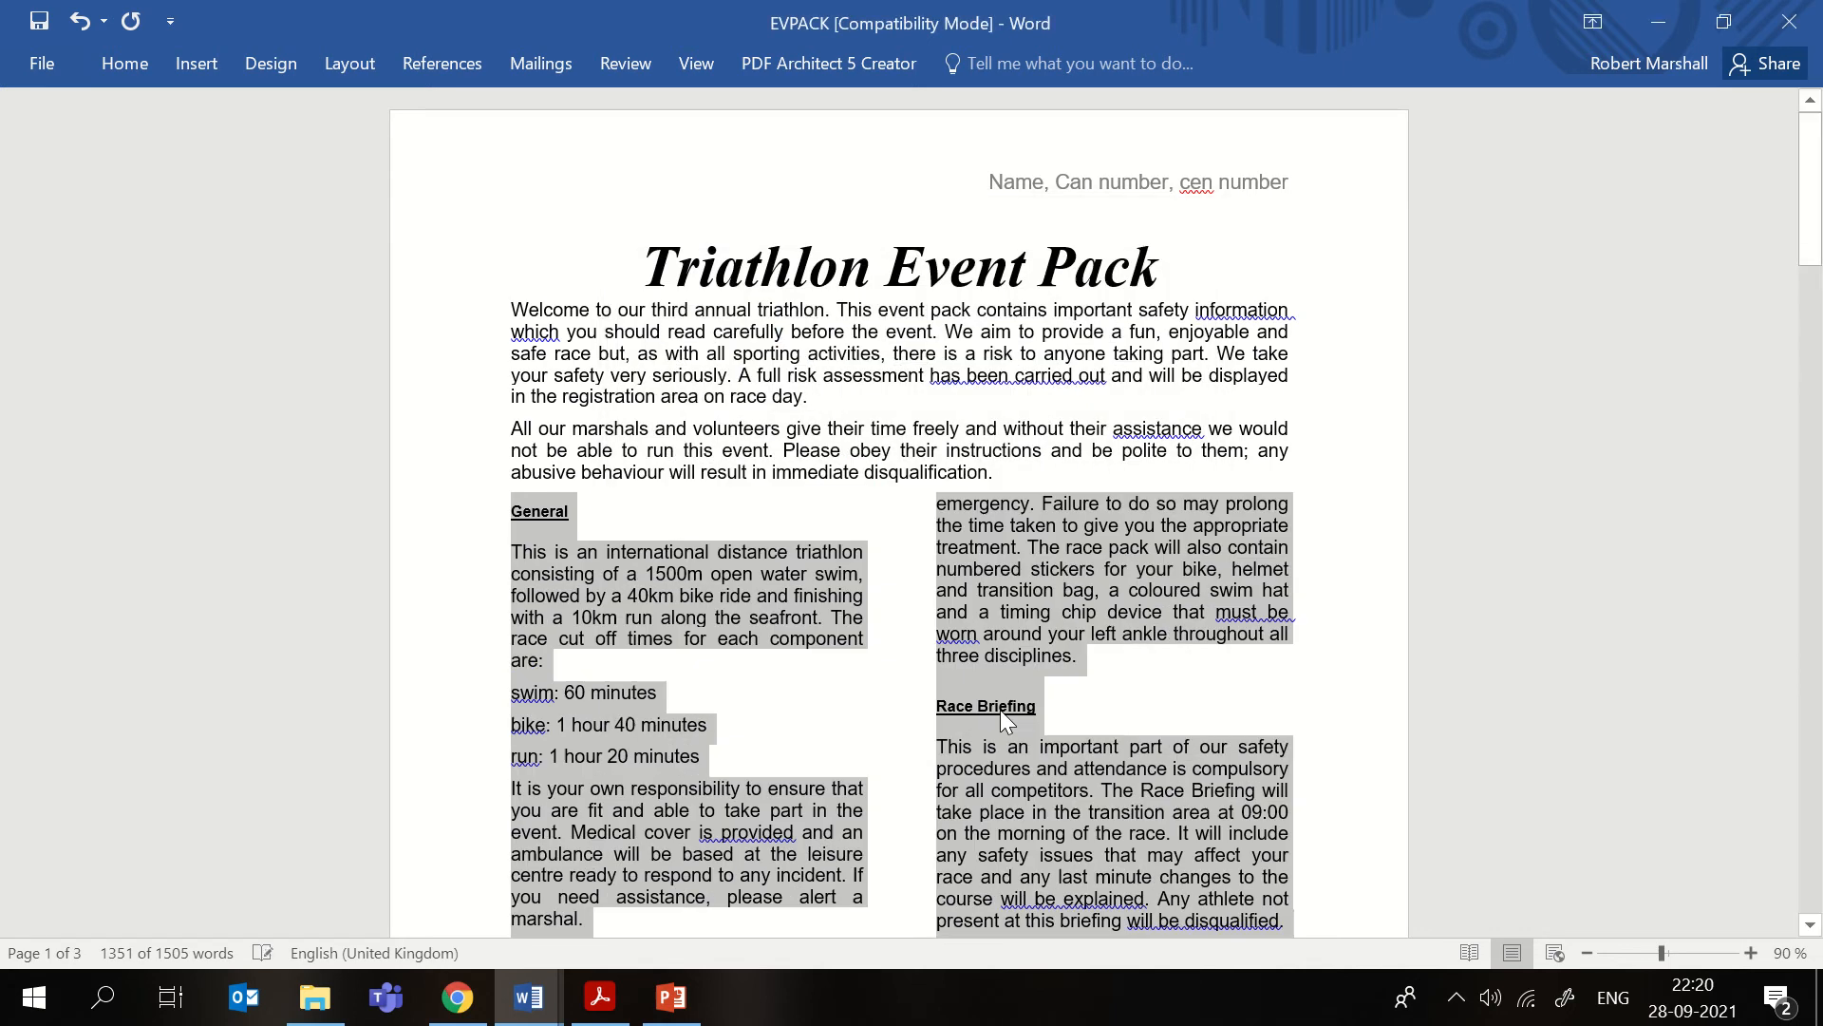
{"action": "left_click", "coordinate": [1135, 708]}
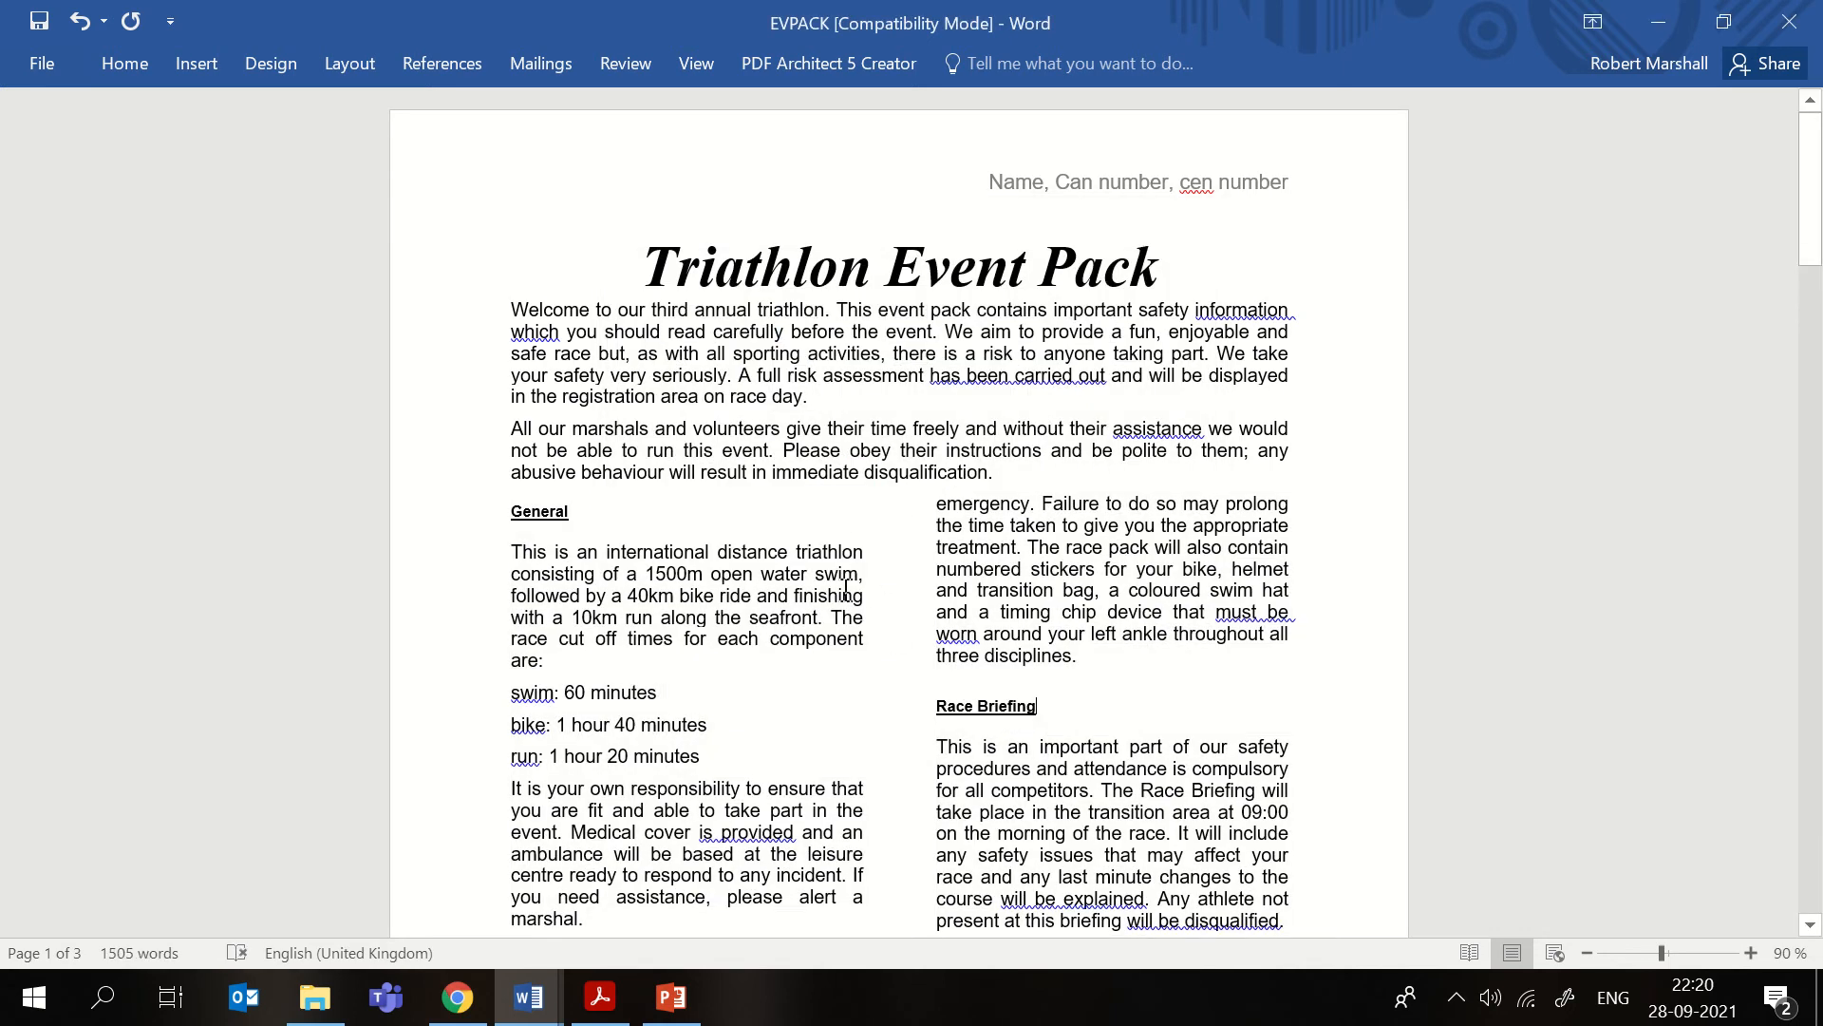
{"action": "scroll", "coordinate": [846, 590], "scroll_direction": "down", "scroll_amount": 2}
{"action": "scroll", "coordinate": [855, 595], "scroll_direction": "up", "scroll_amount": 2}
- Check the column setting of the two introductory paragraphs and review the two-column layout further down the document
{"action": "left_click_drag", "start_coordinate": [910, 444], "coordinate": [534, 318]}
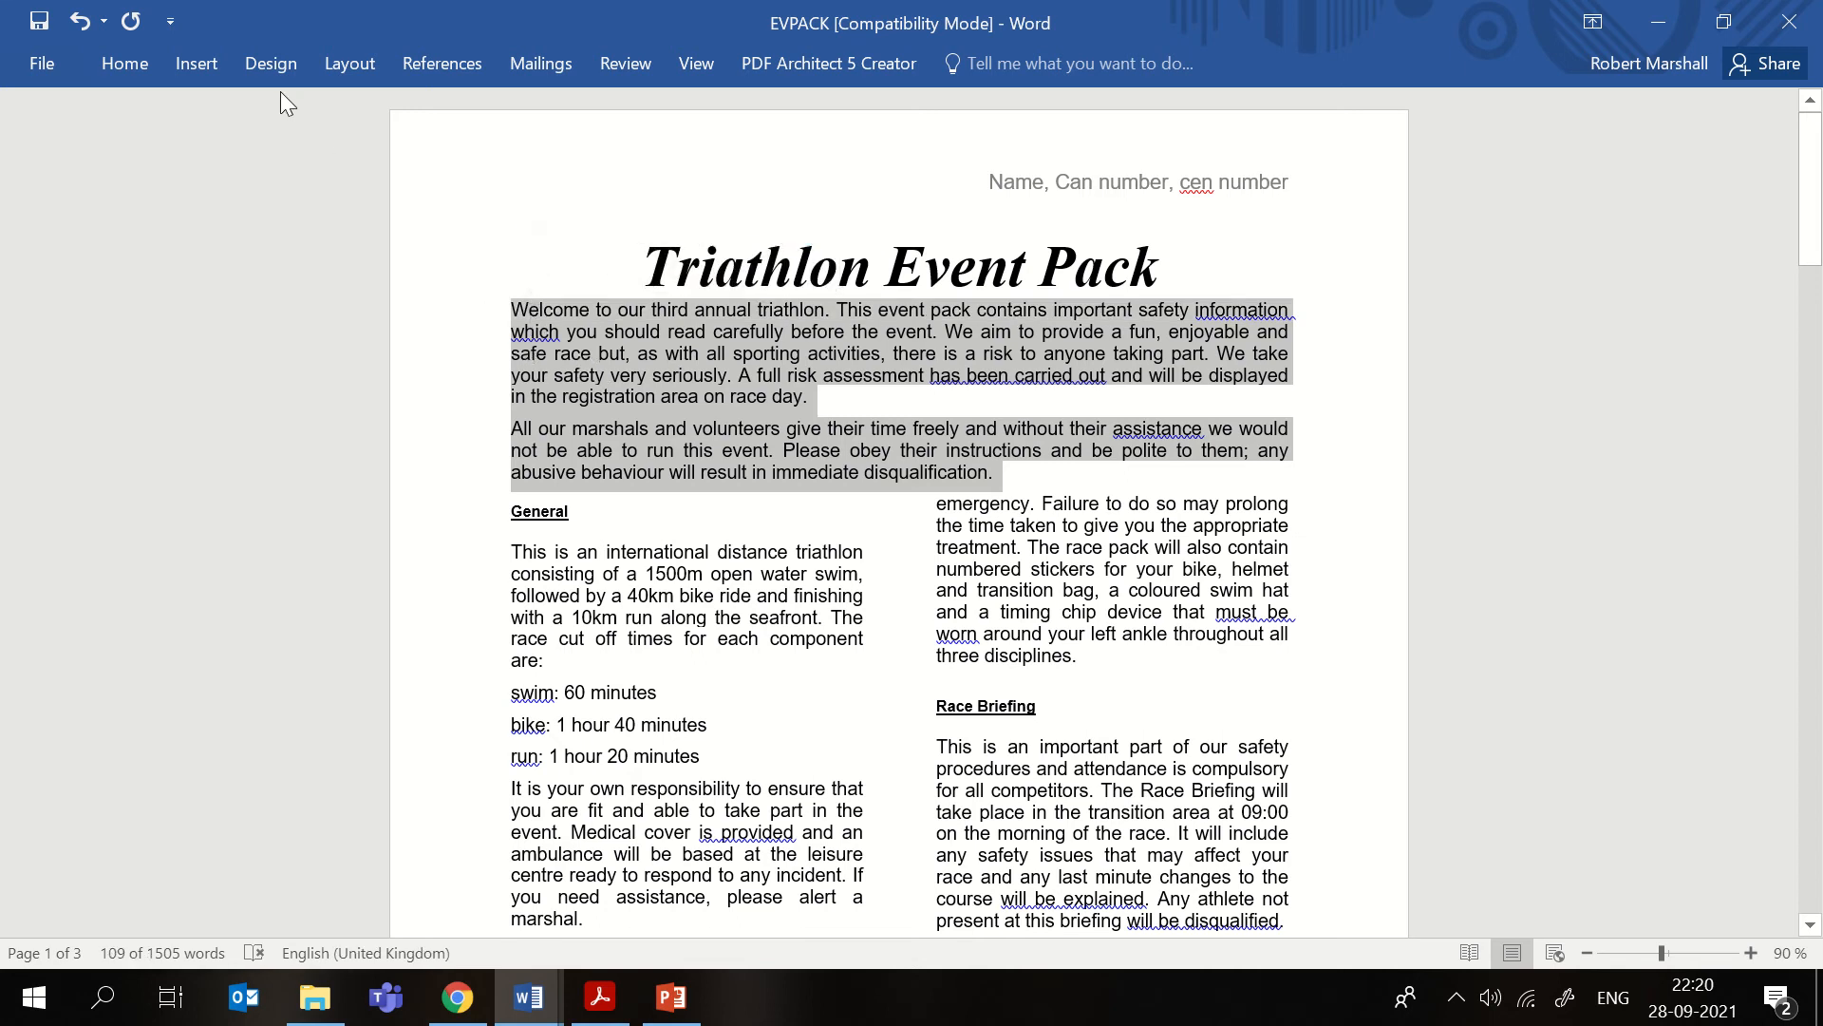
{"action": "left_click", "coordinate": [350, 63]}
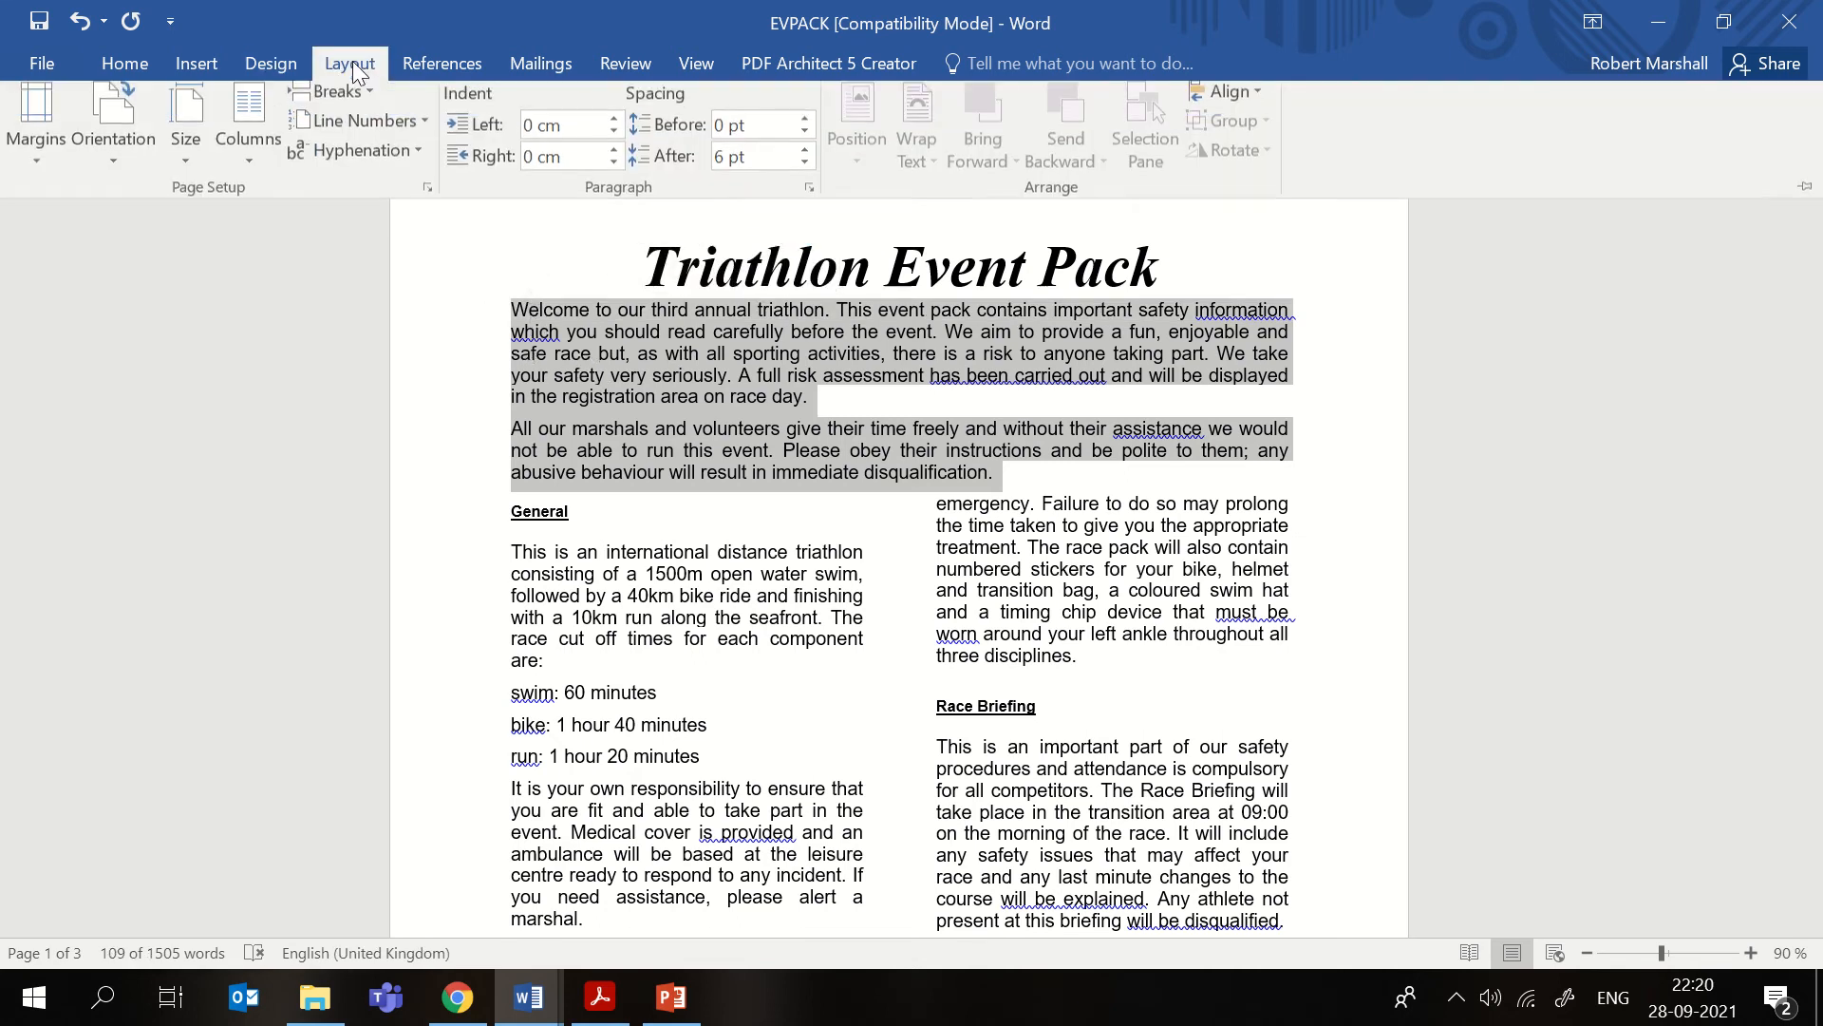
{"action": "left_click", "coordinate": [266, 140]}
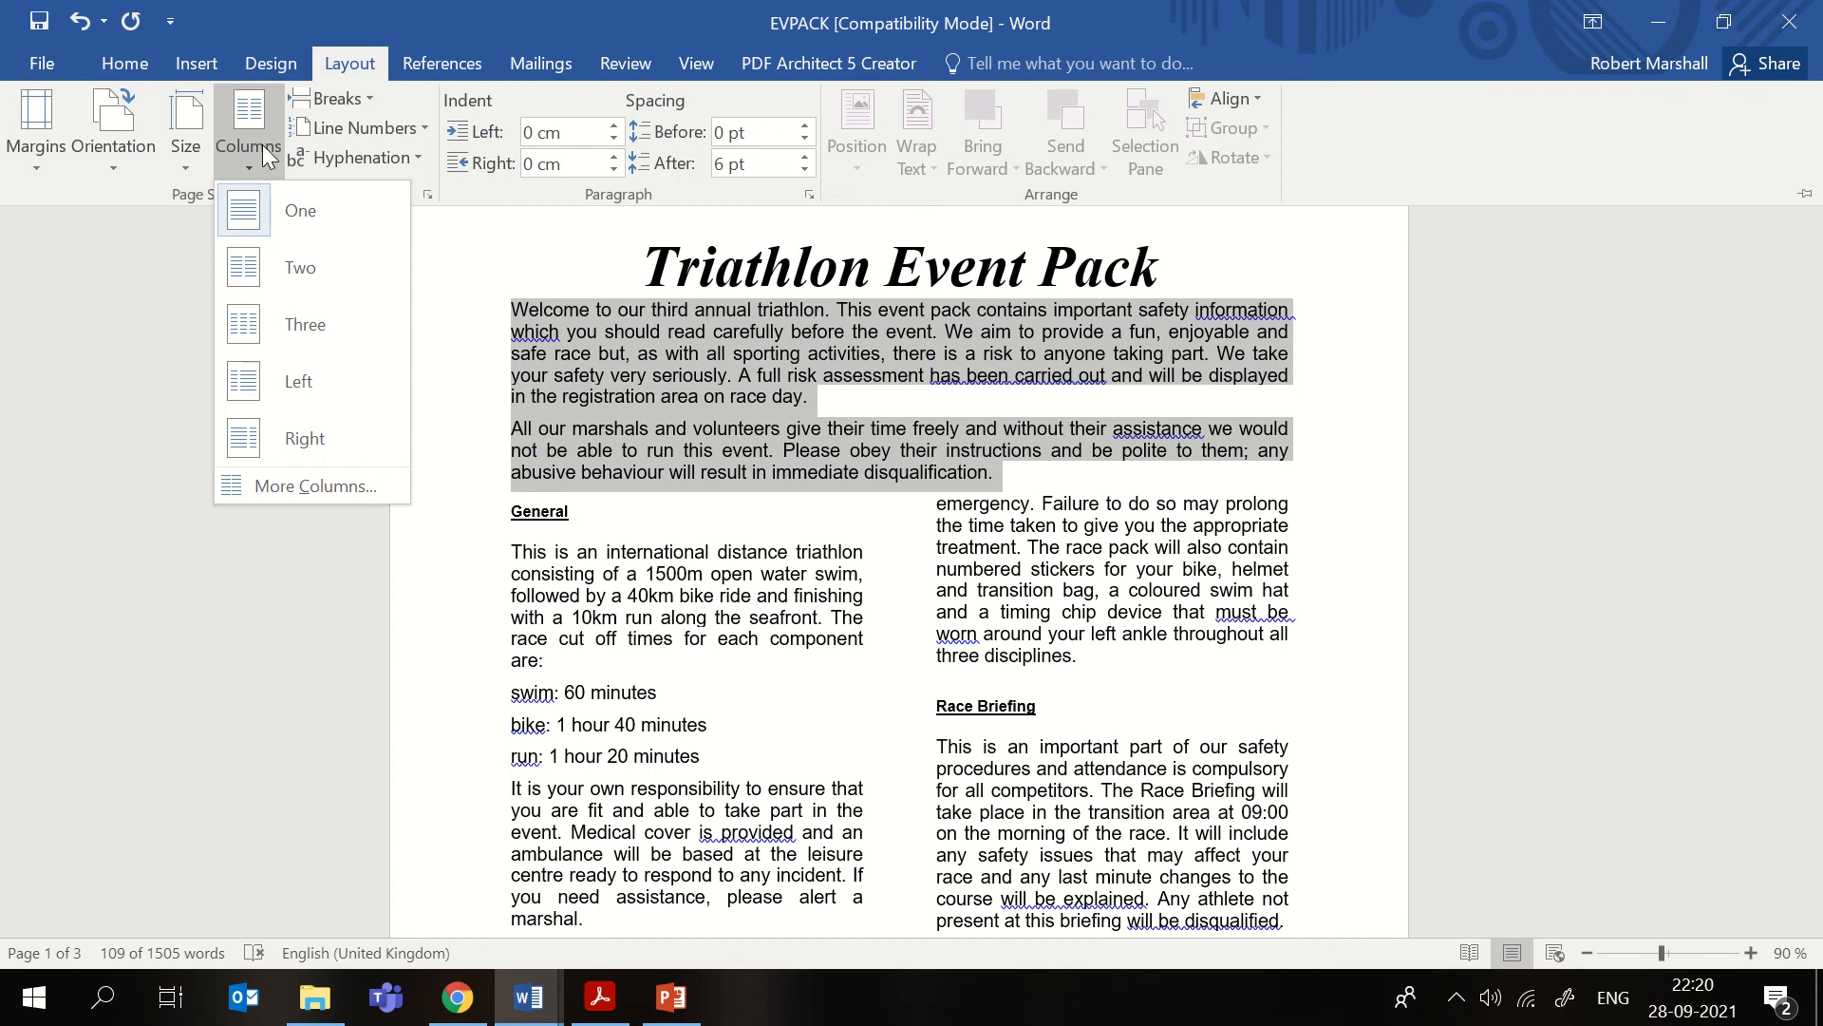
{"action": "left_click", "coordinate": [981, 478]}
{"action": "left_click", "coordinate": [984, 478]}
{"action": "left_click", "coordinate": [1064, 471]}
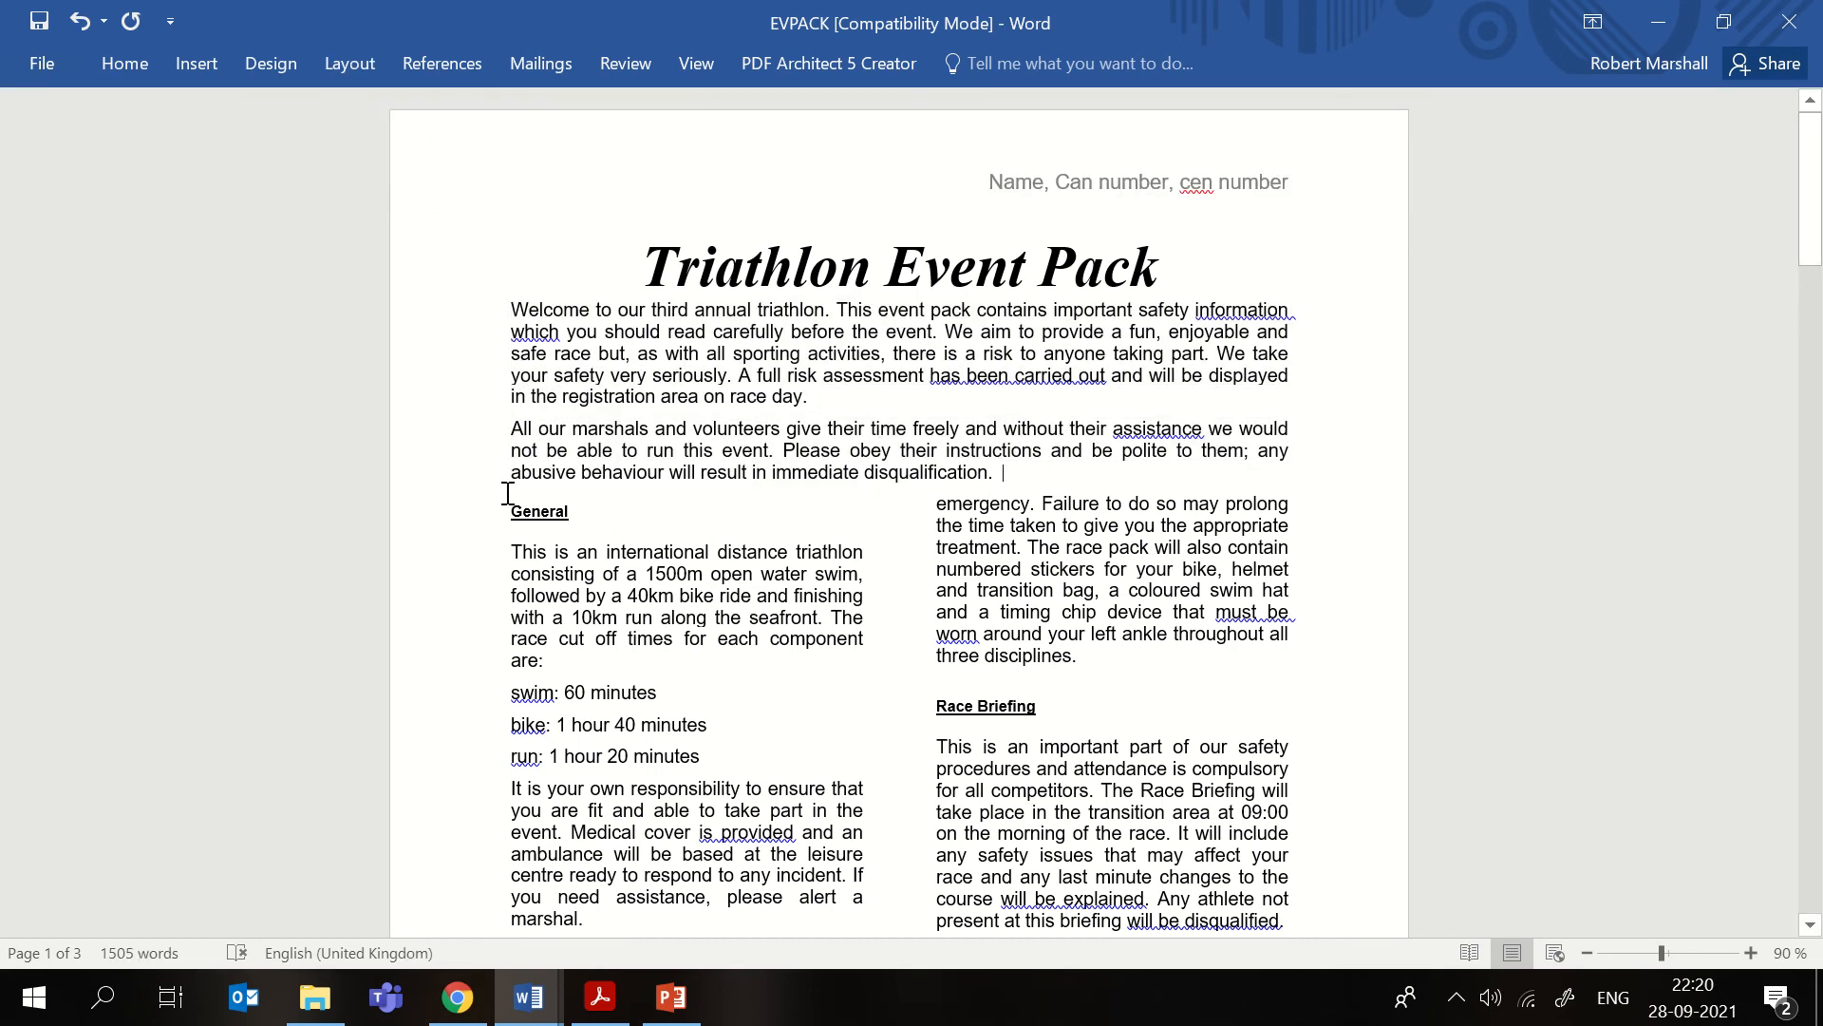
{"action": "scroll", "coordinate": [883, 586], "scroll_direction": "down", "scroll_amount": 12}
{"action": "scroll", "coordinate": [884, 586], "scroll_direction": "down", "scroll_amount": 15}
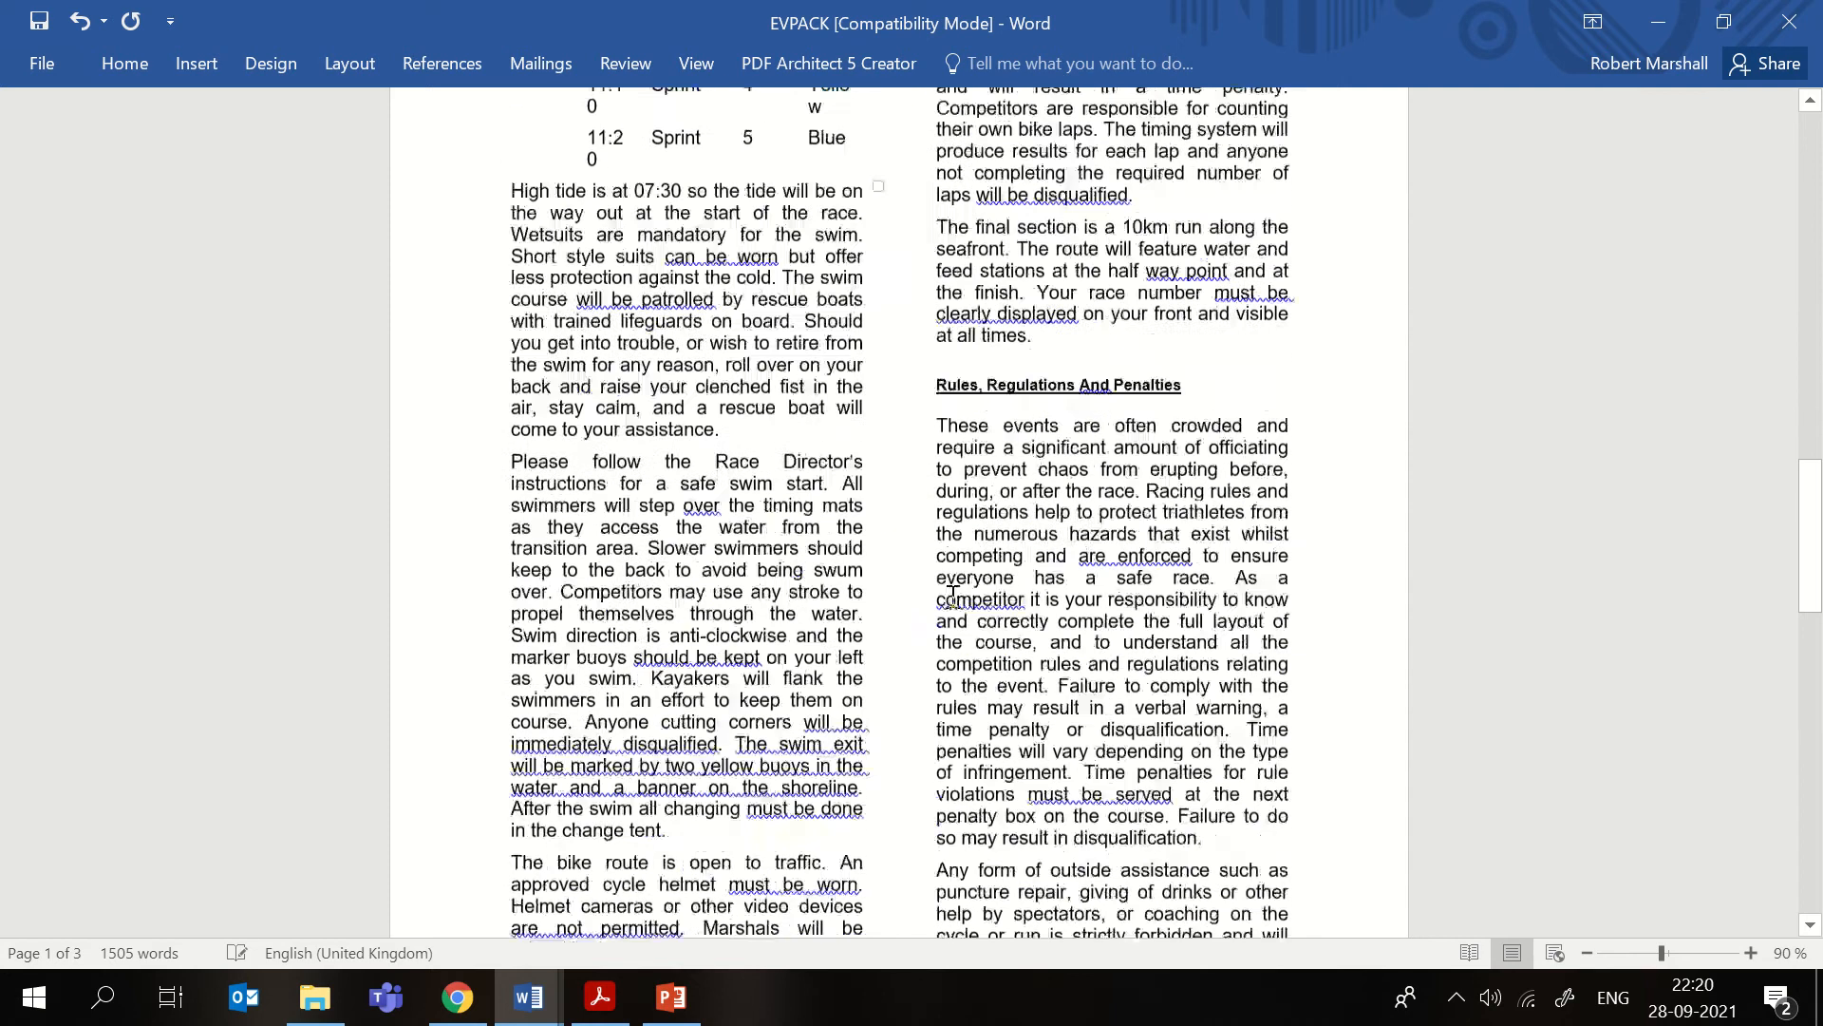
{"action": "left_click_drag", "start_coordinate": [1809, 657], "coordinate": [1813, 206]}
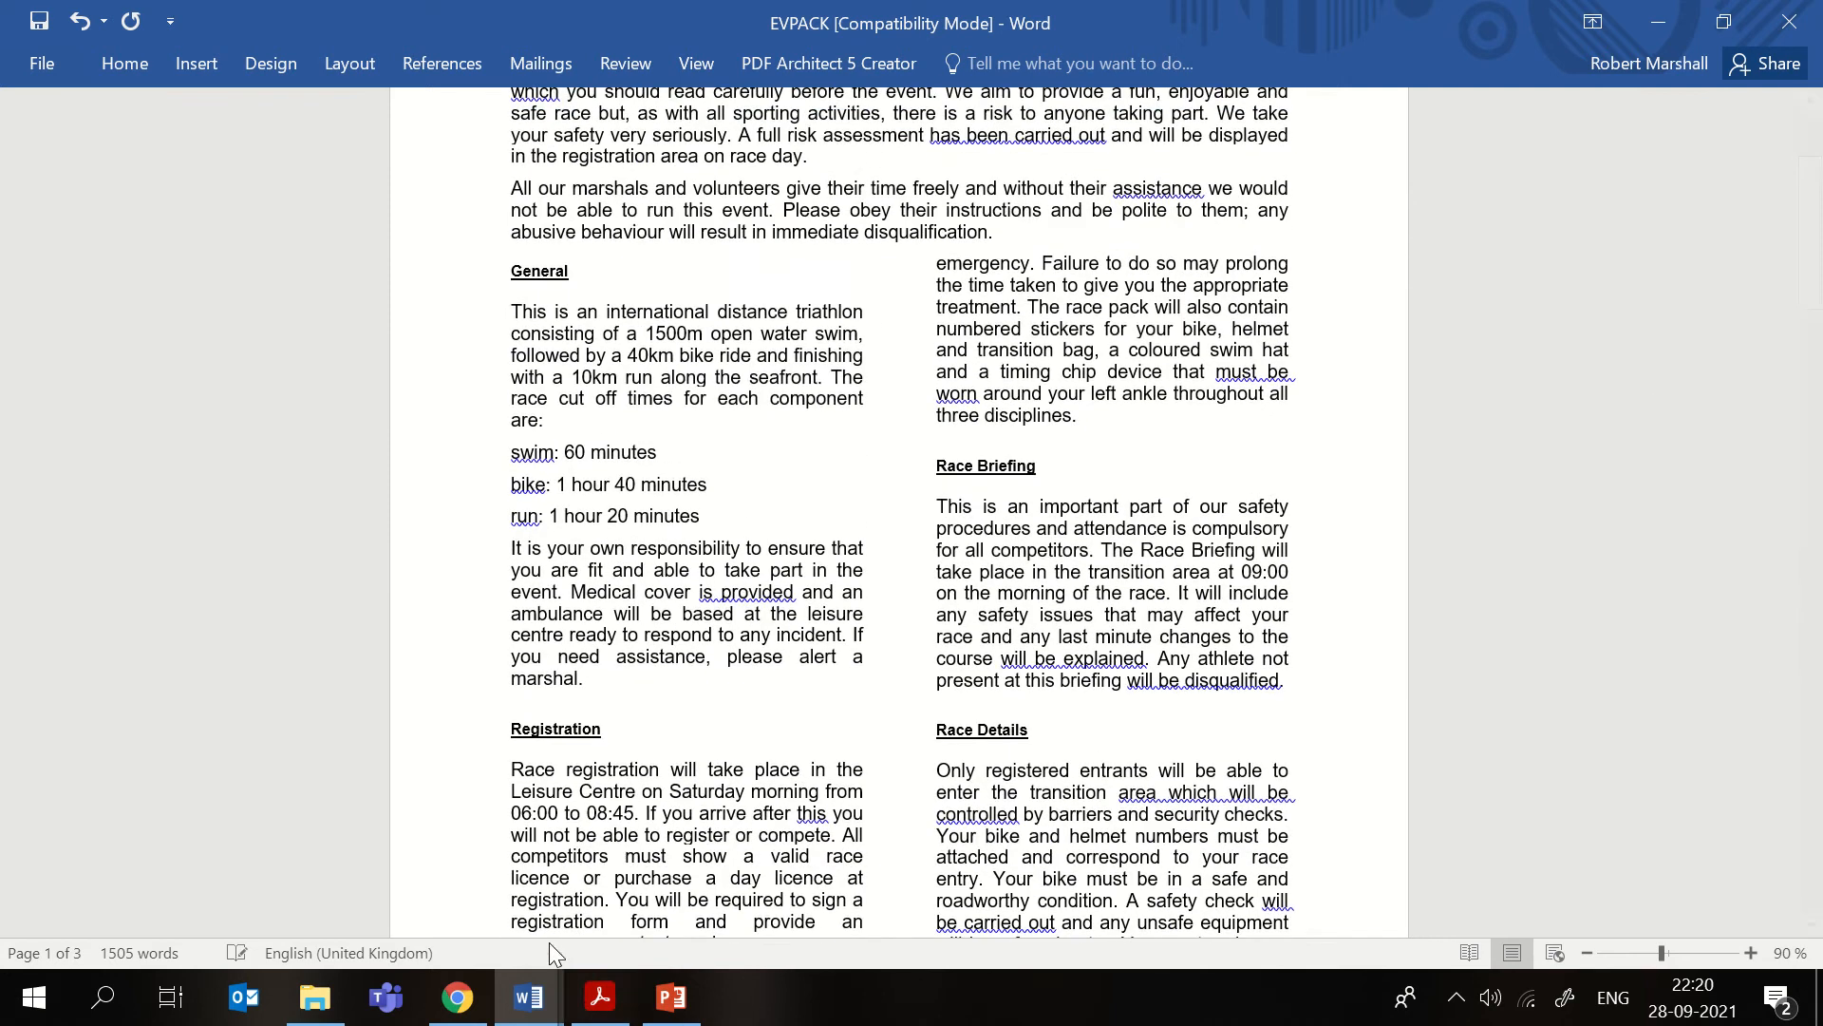
- Switch to the question paper and mark the text range from "swim: 60 minutes" to "1 hour 20 minutes" in question 7
{"action": "left_click", "coordinate": [600, 997]}
{"action": "scroll", "coordinate": [649, 598], "scroll_direction": "down", "scroll_amount": 1}
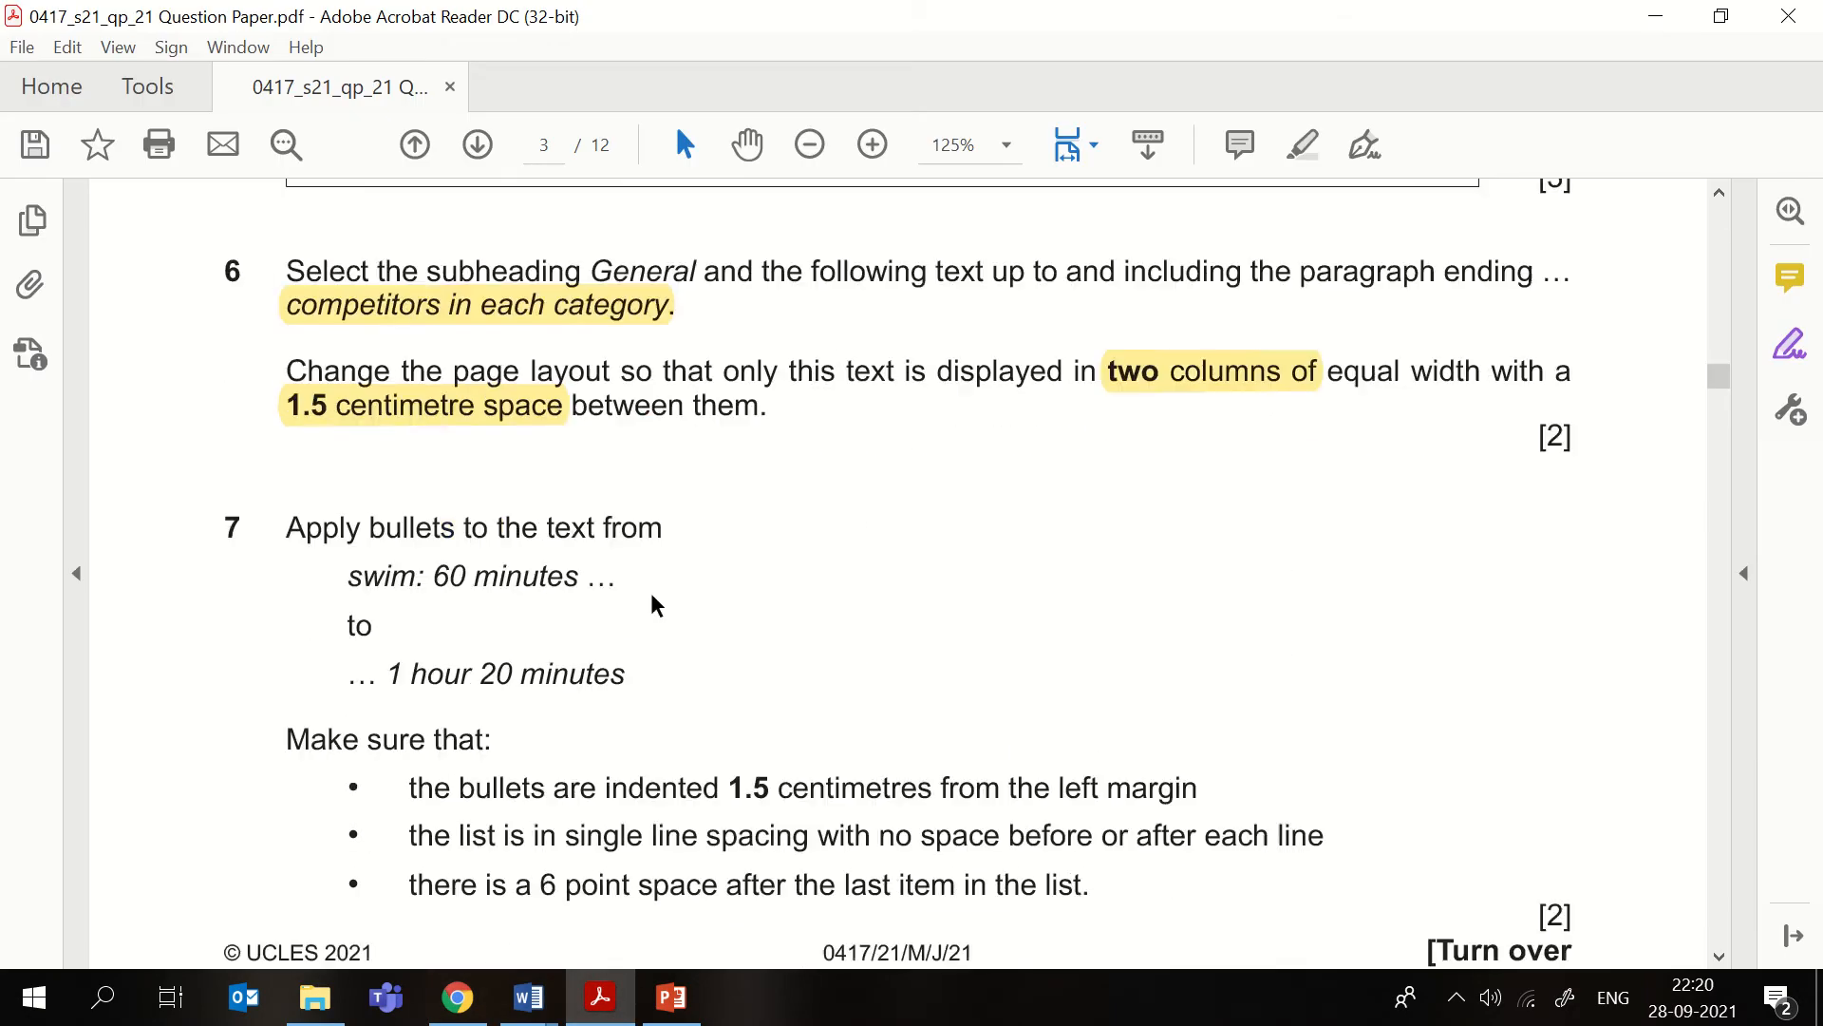
{"action": "scroll", "coordinate": [634, 617], "scroll_direction": "down", "scroll_amount": 2}
{"action": "scroll", "coordinate": [635, 622], "scroll_direction": "down", "scroll_amount": 1}
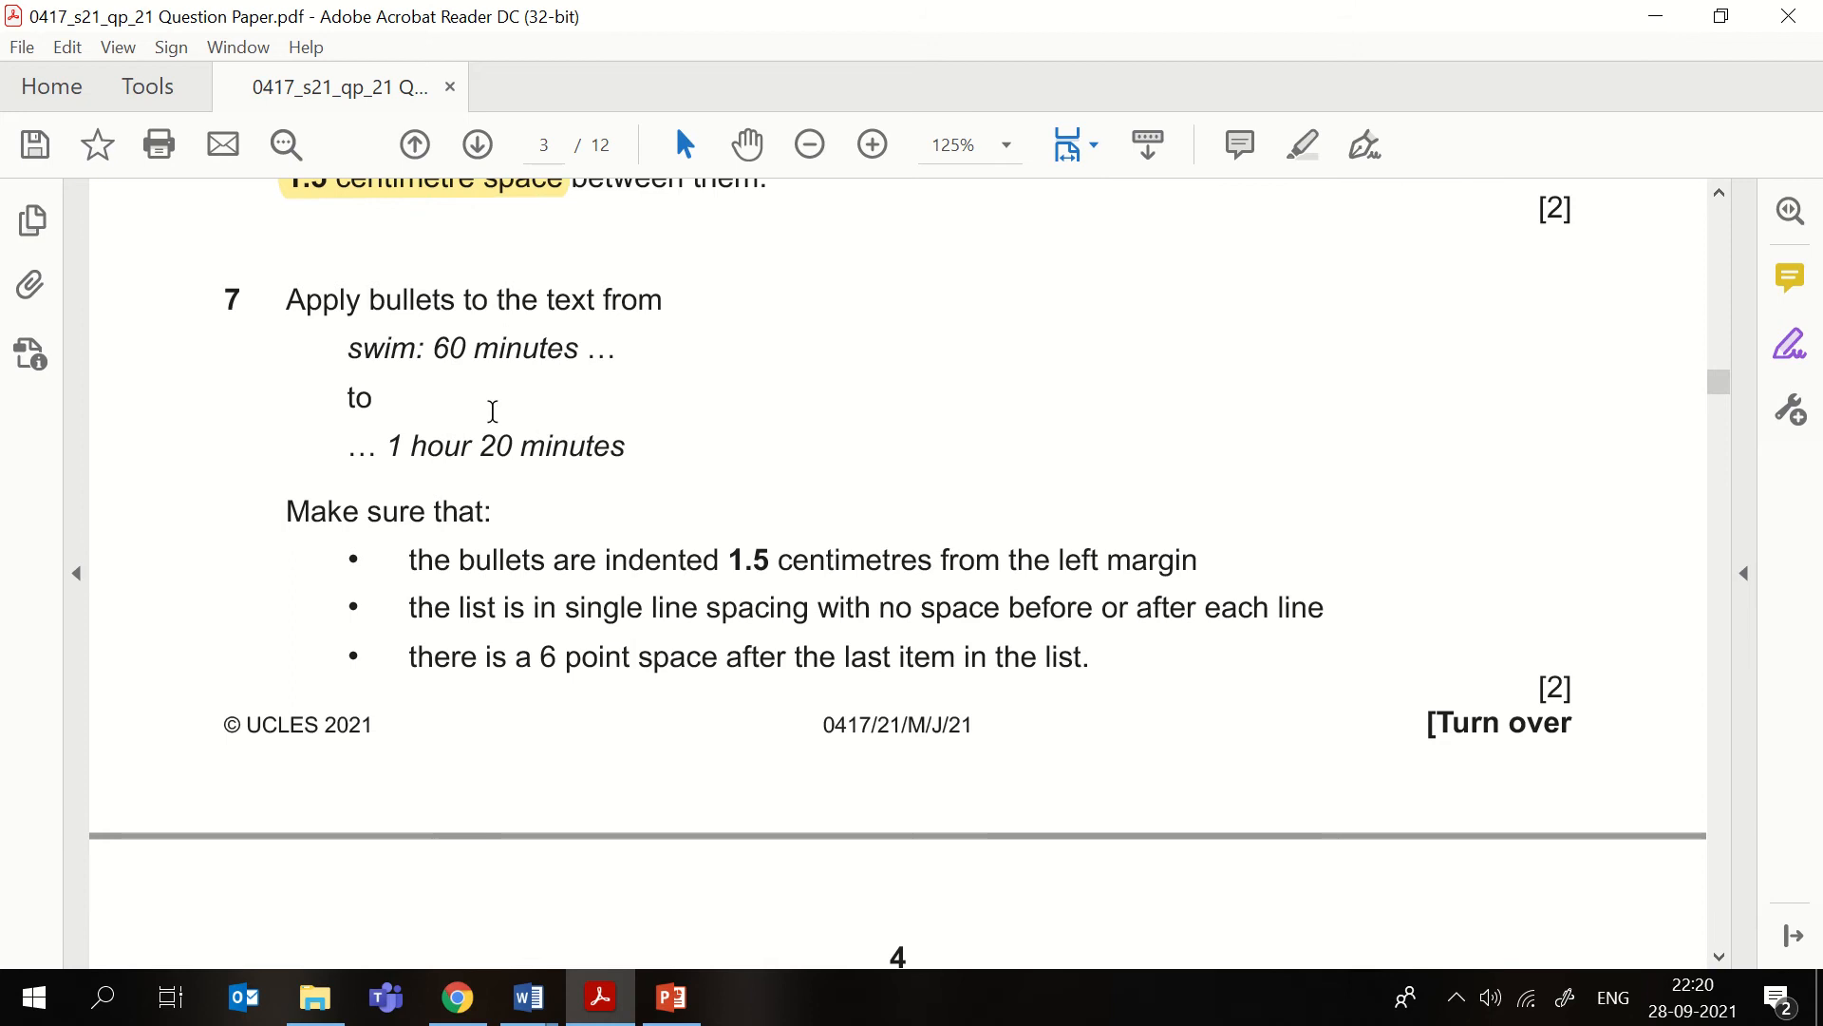
{"action": "left_click_drag", "start_coordinate": [346, 348], "coordinate": [655, 454]}
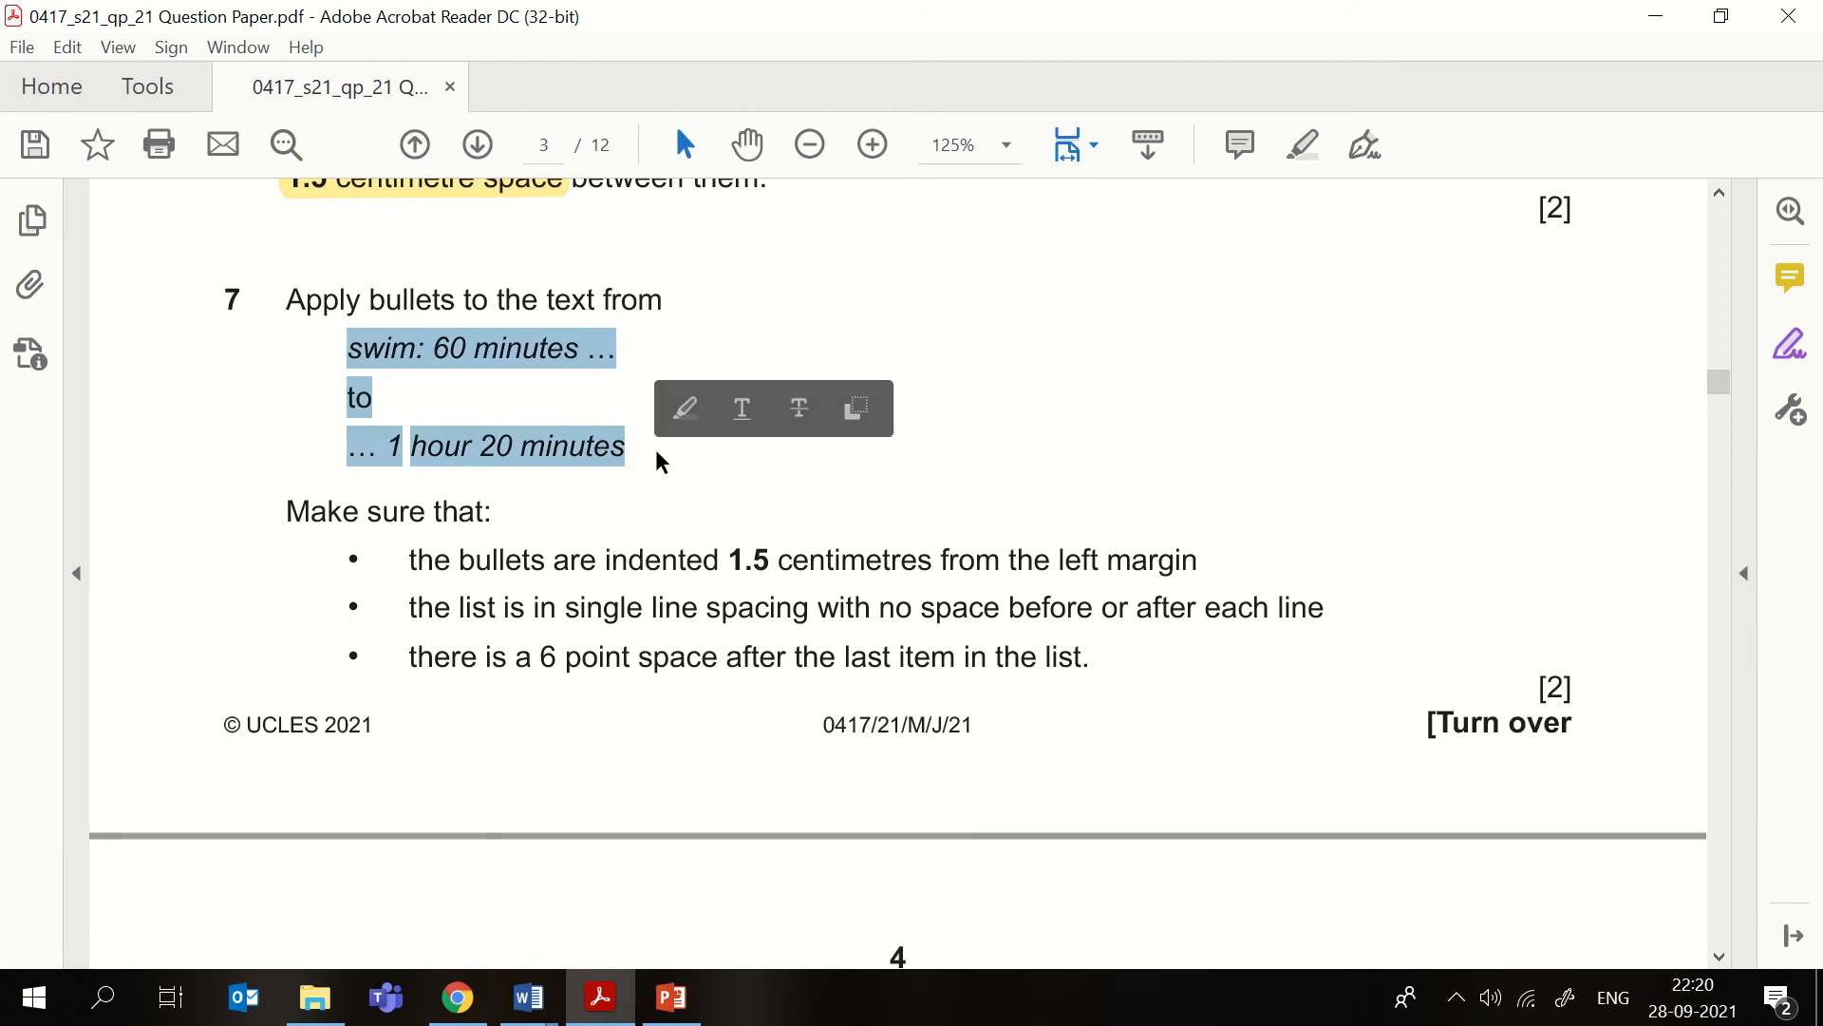
- Switch to EVPACK and apply solid round bullets to the swim, bike and run cut-off time lines
{"action": "mouse_move", "coordinate": [529, 997]}
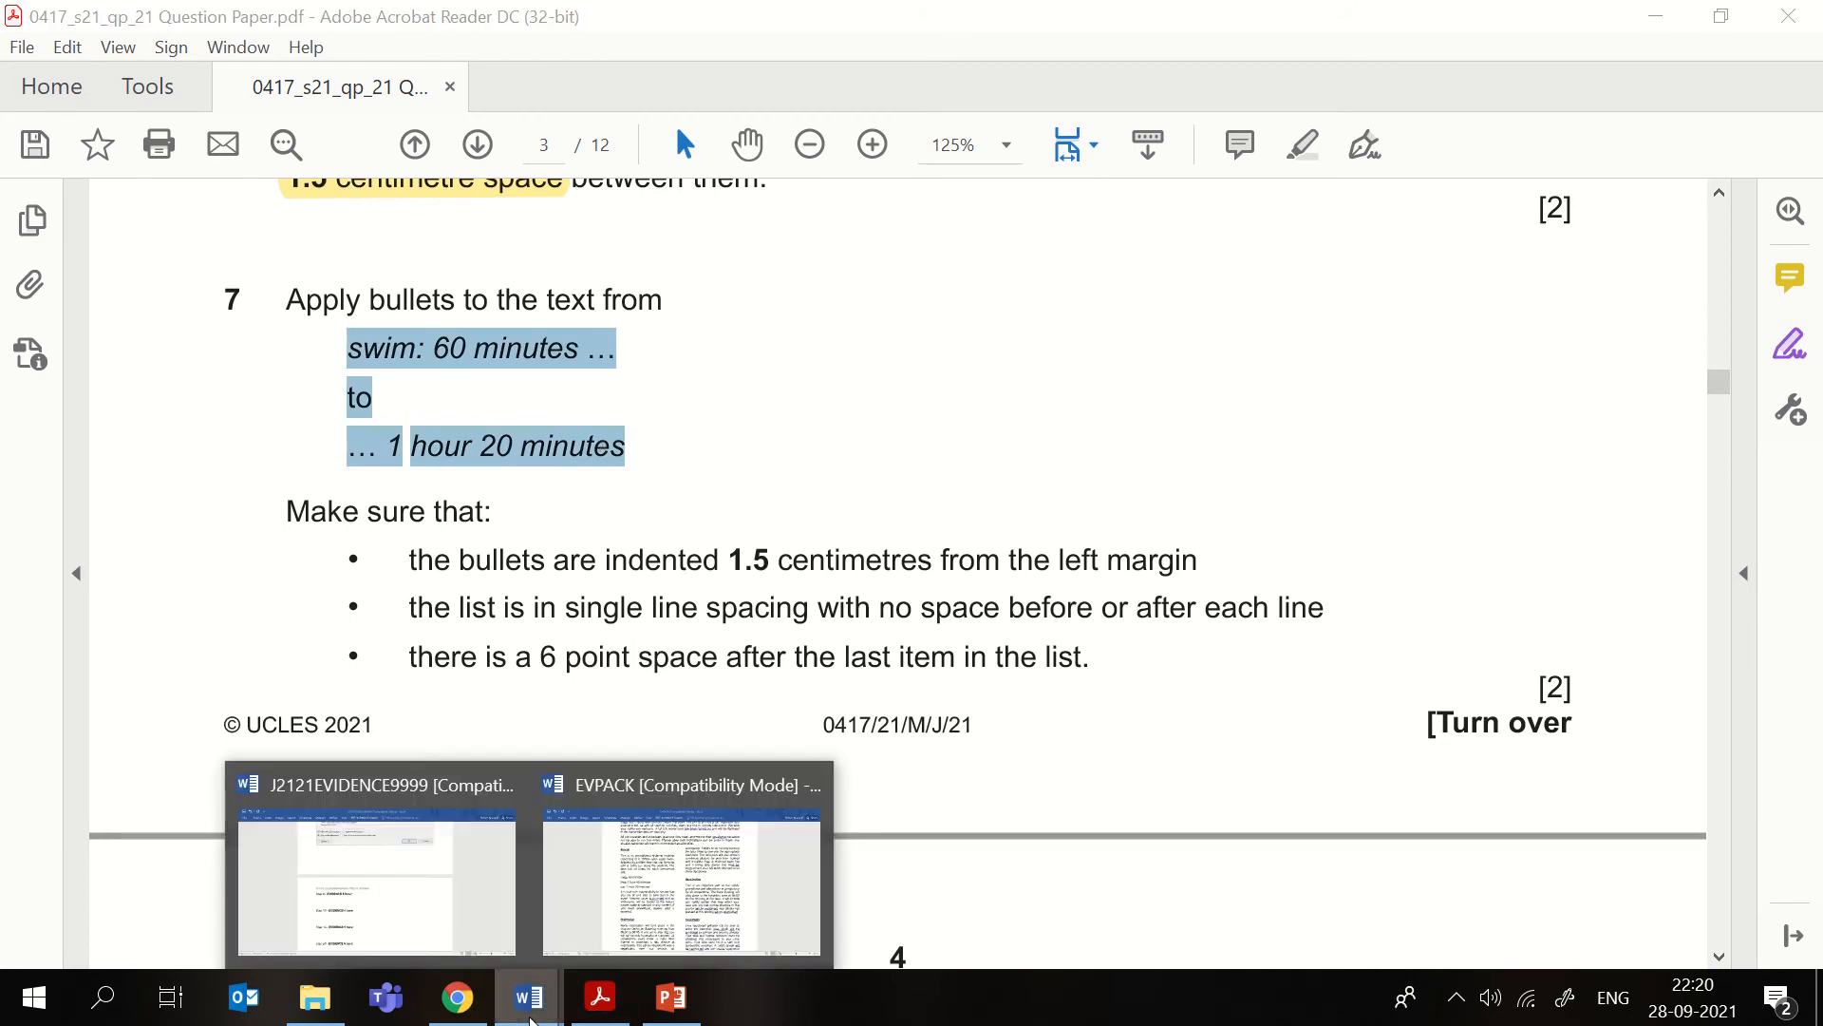
{"action": "left_click", "coordinate": [665, 940]}
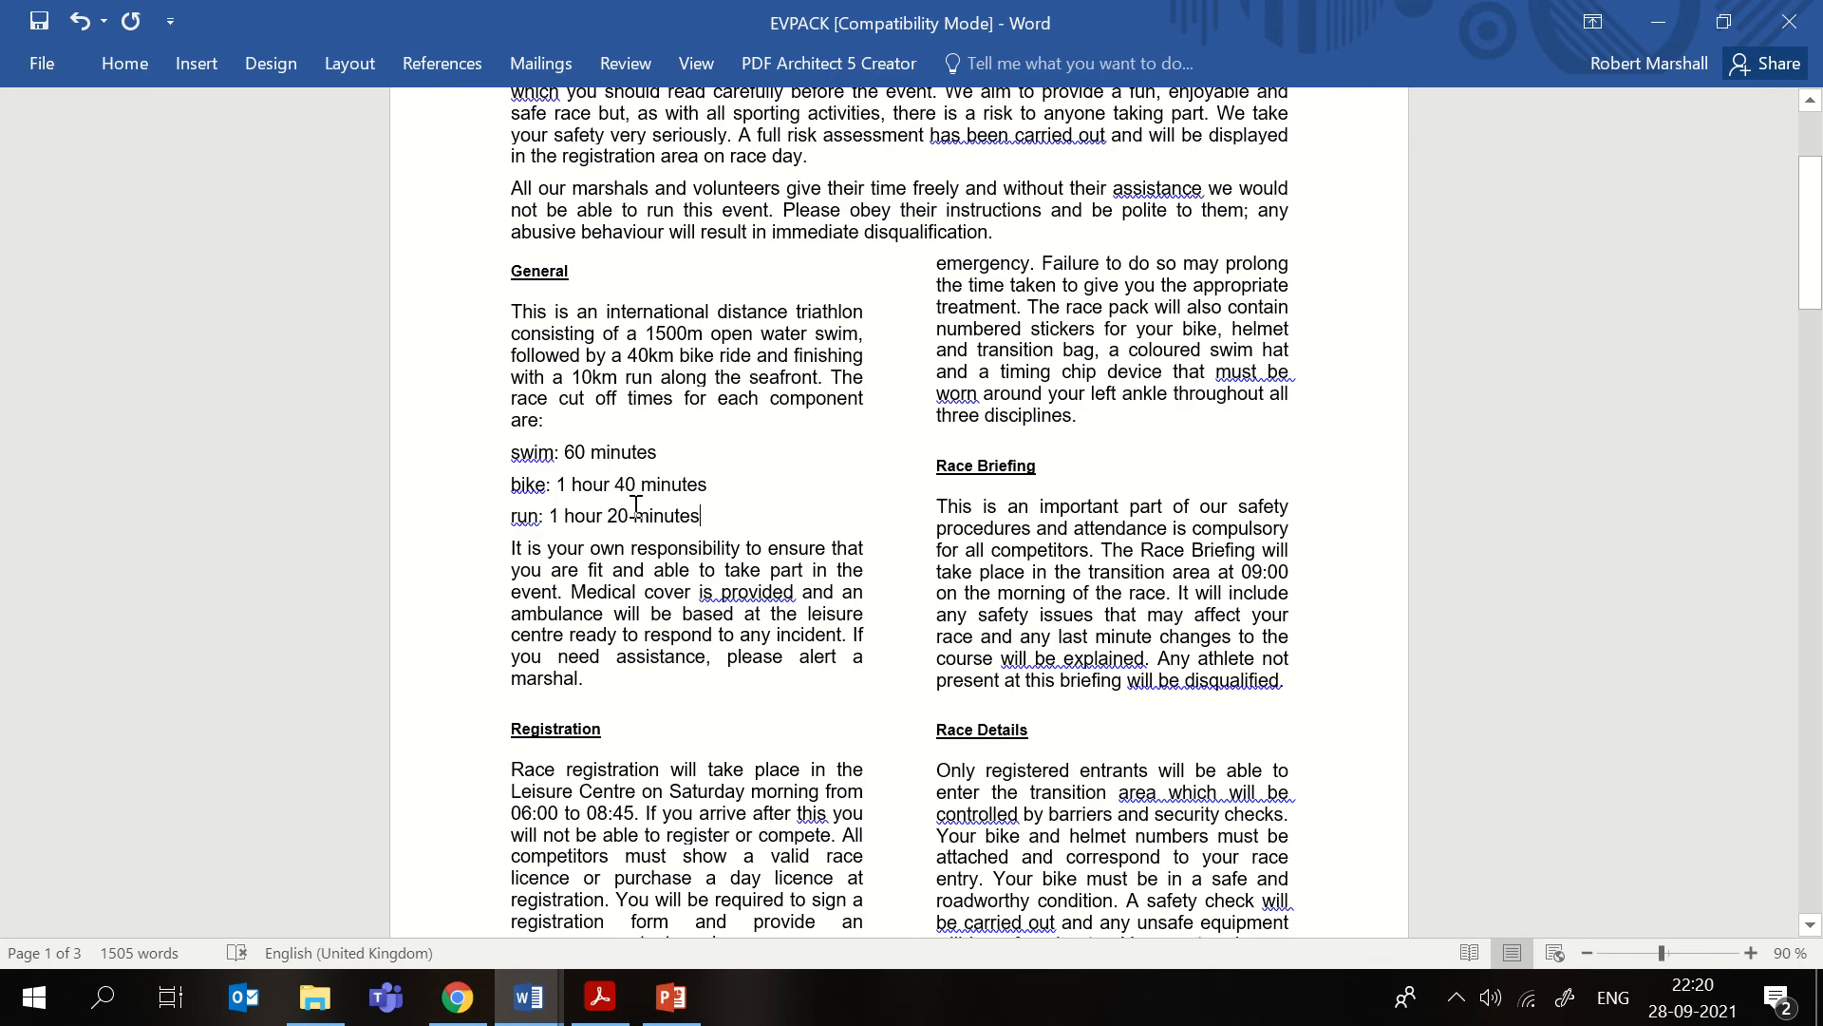
{"action": "left_click_drag", "start_coordinate": [636, 506], "coordinate": [521, 454]}
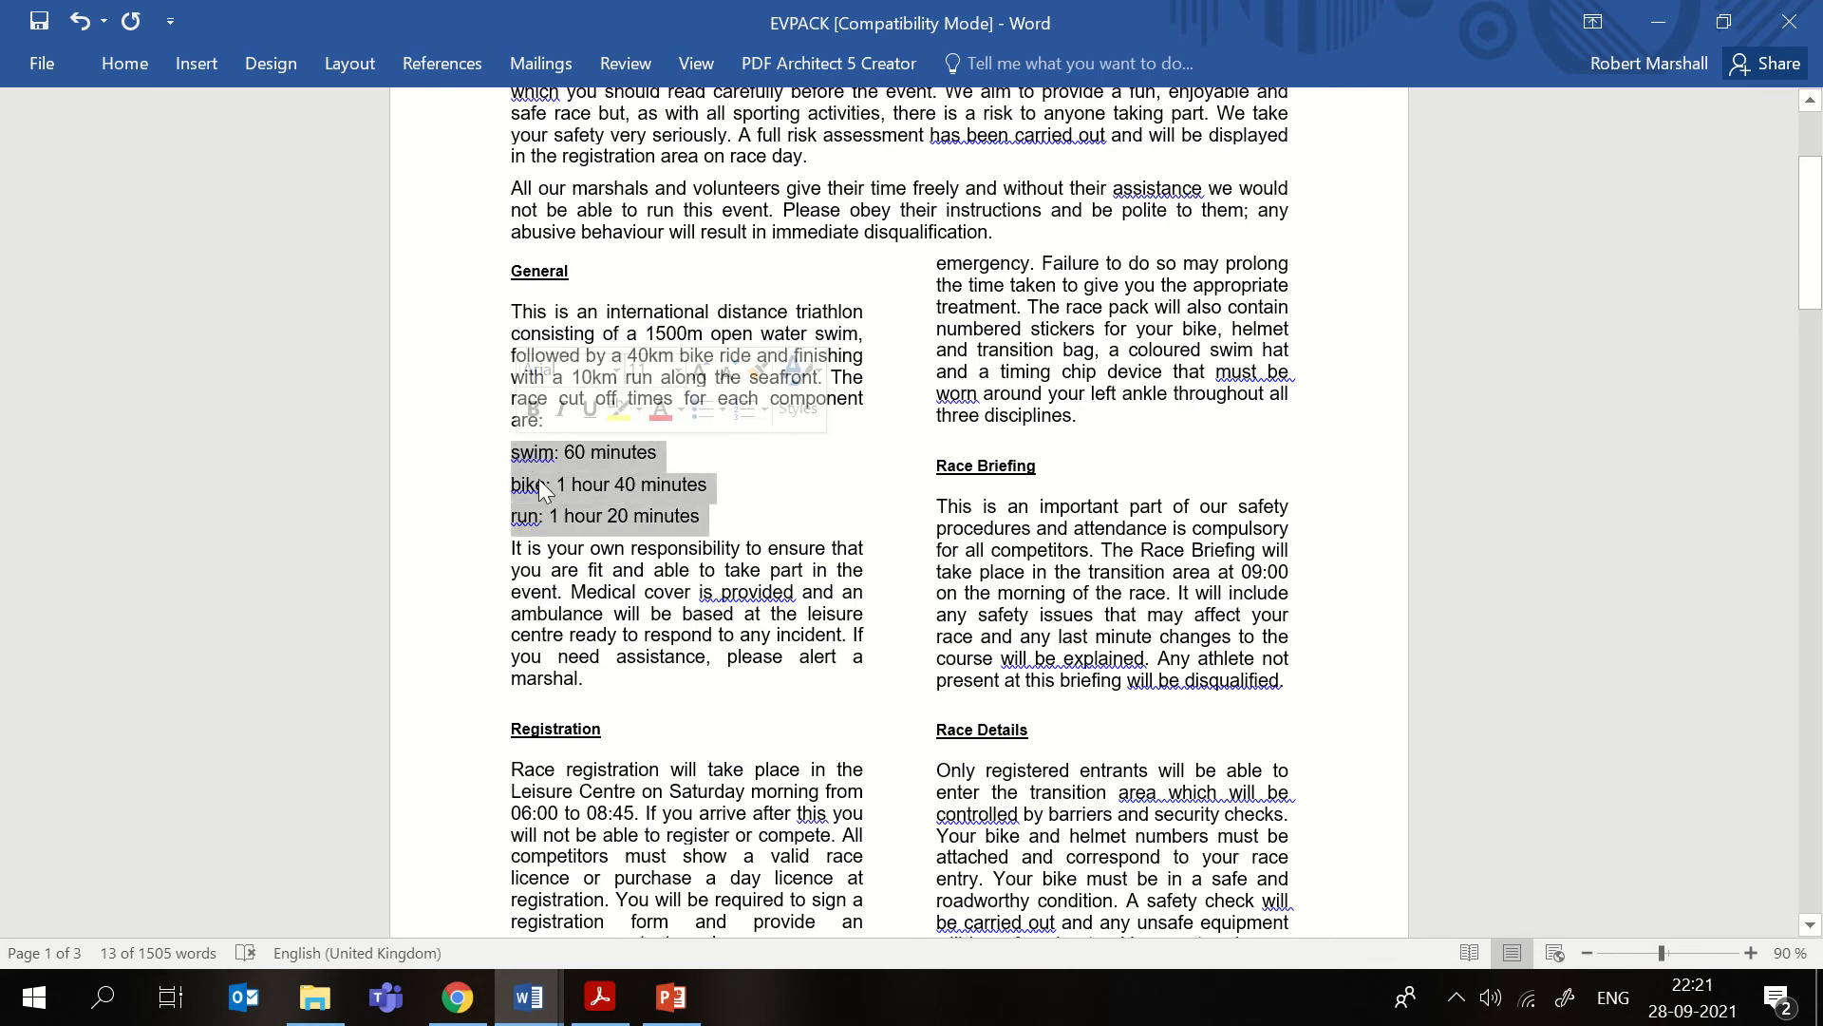
{"action": "left_click", "coordinate": [127, 66]}
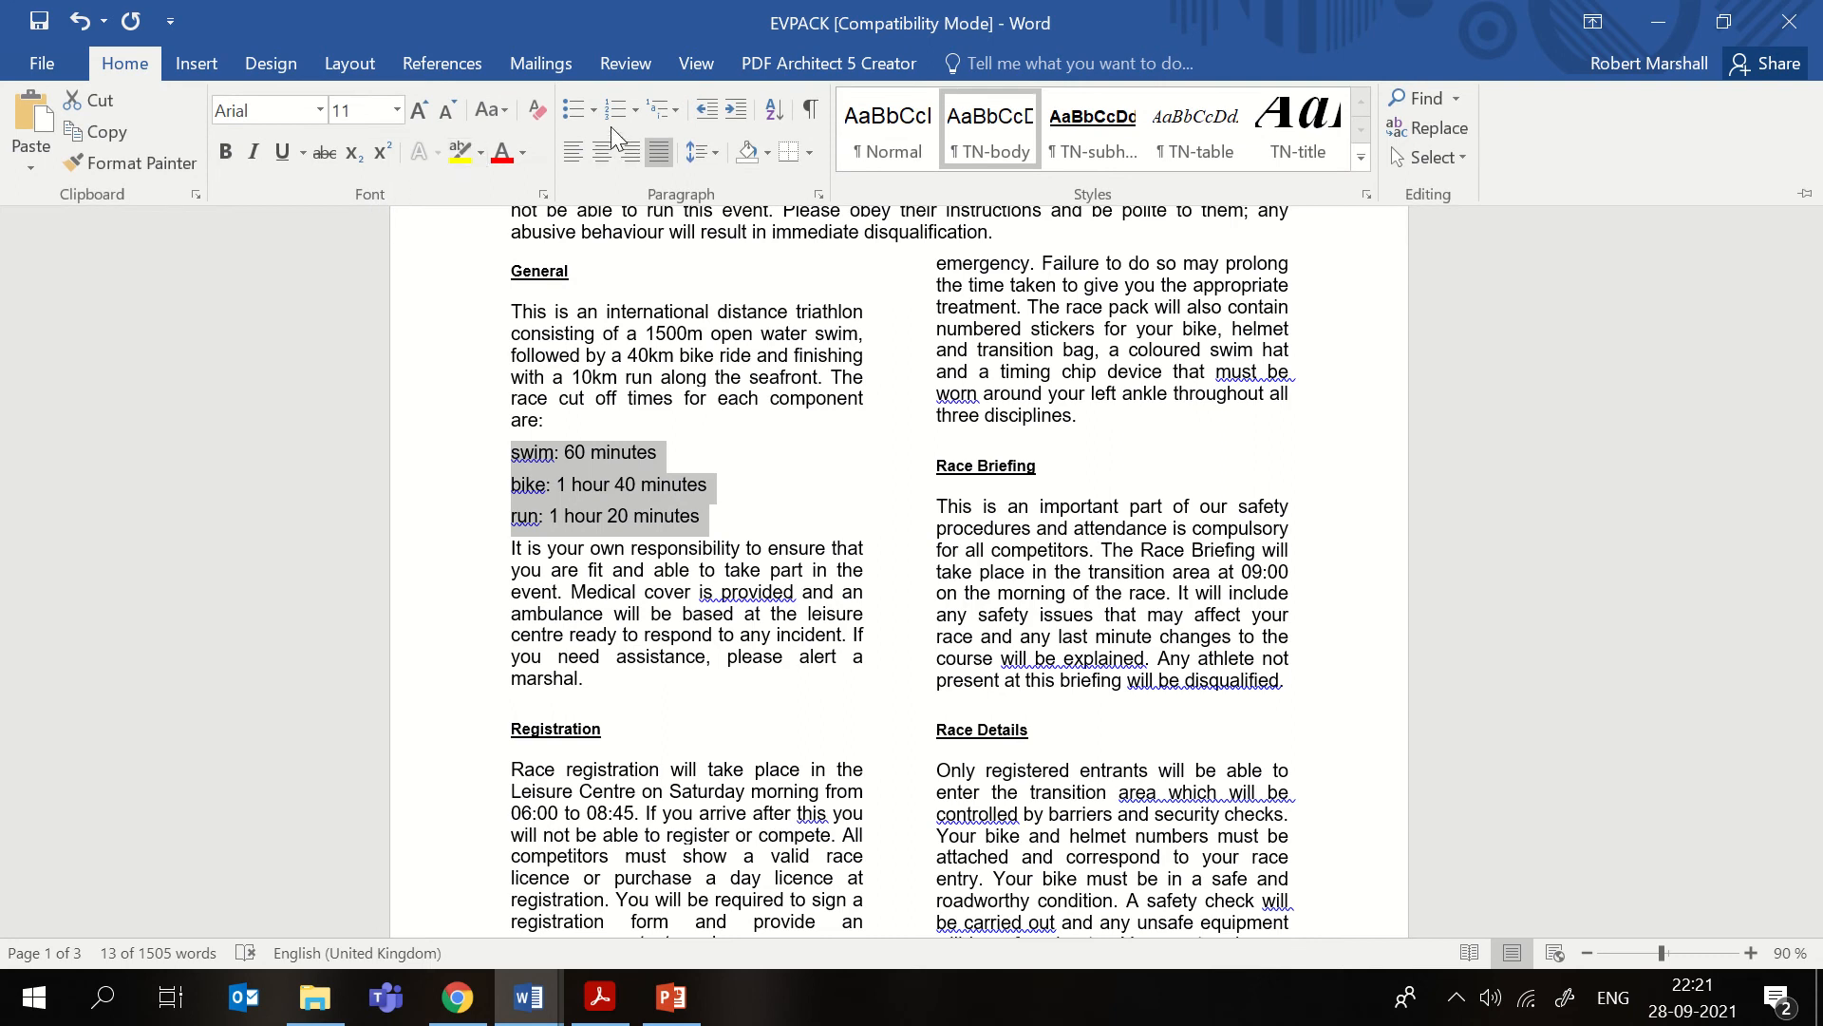
{"action": "left_click", "coordinate": [593, 110]}
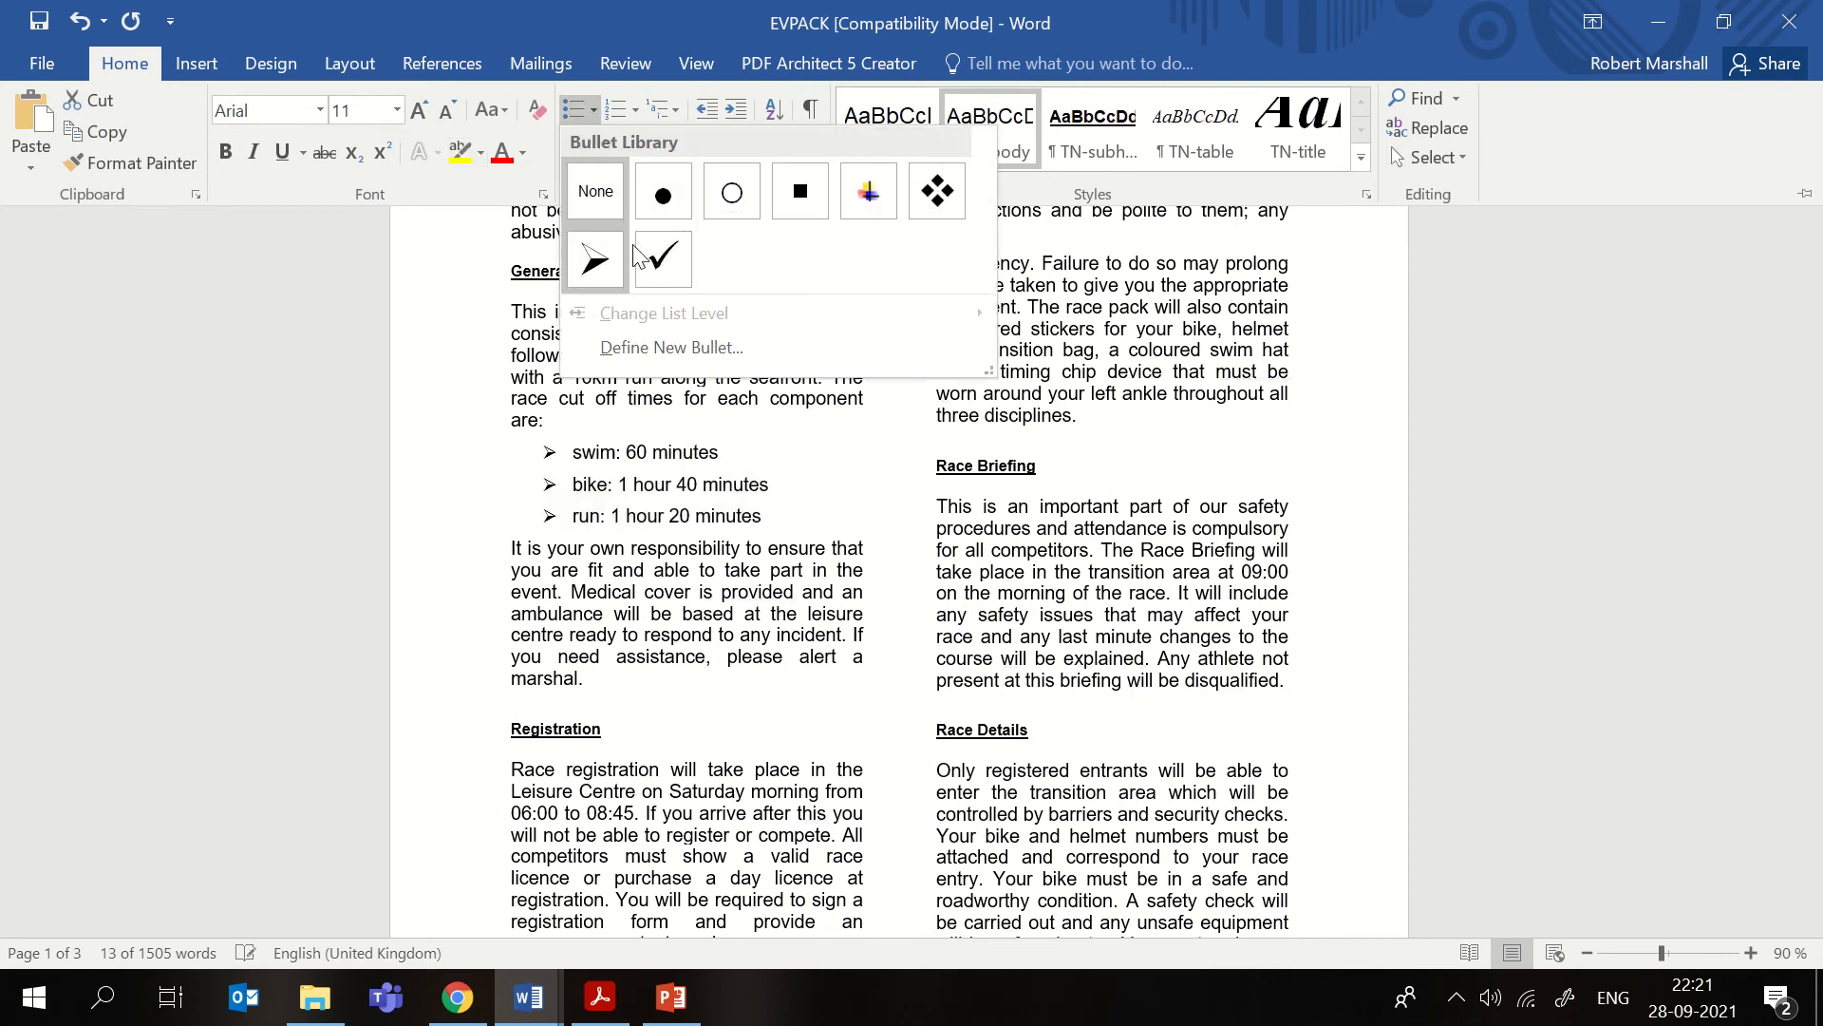
{"action": "left_click", "coordinate": [676, 205]}
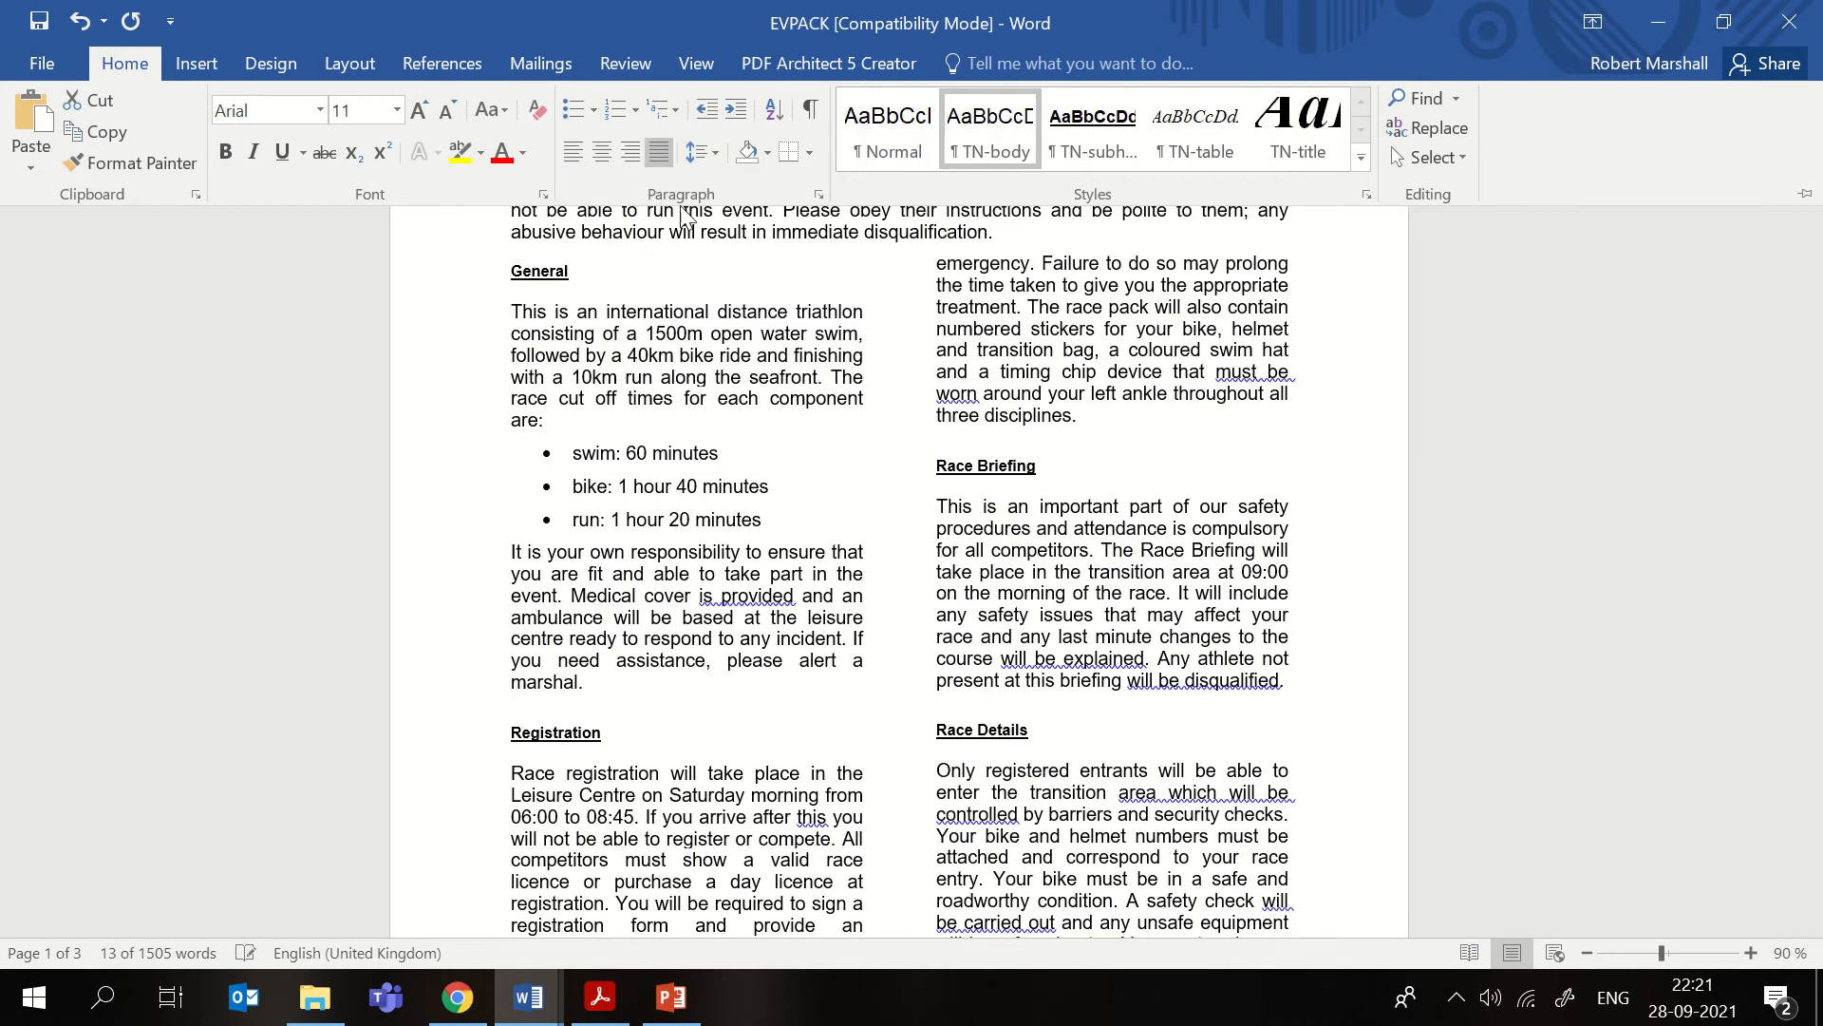
- Switch to the question paper and highlight question 7's requirements for the 1.5 centimetre indent, single line spacing and point space after the last item
{"action": "left_click", "coordinate": [613, 999]}
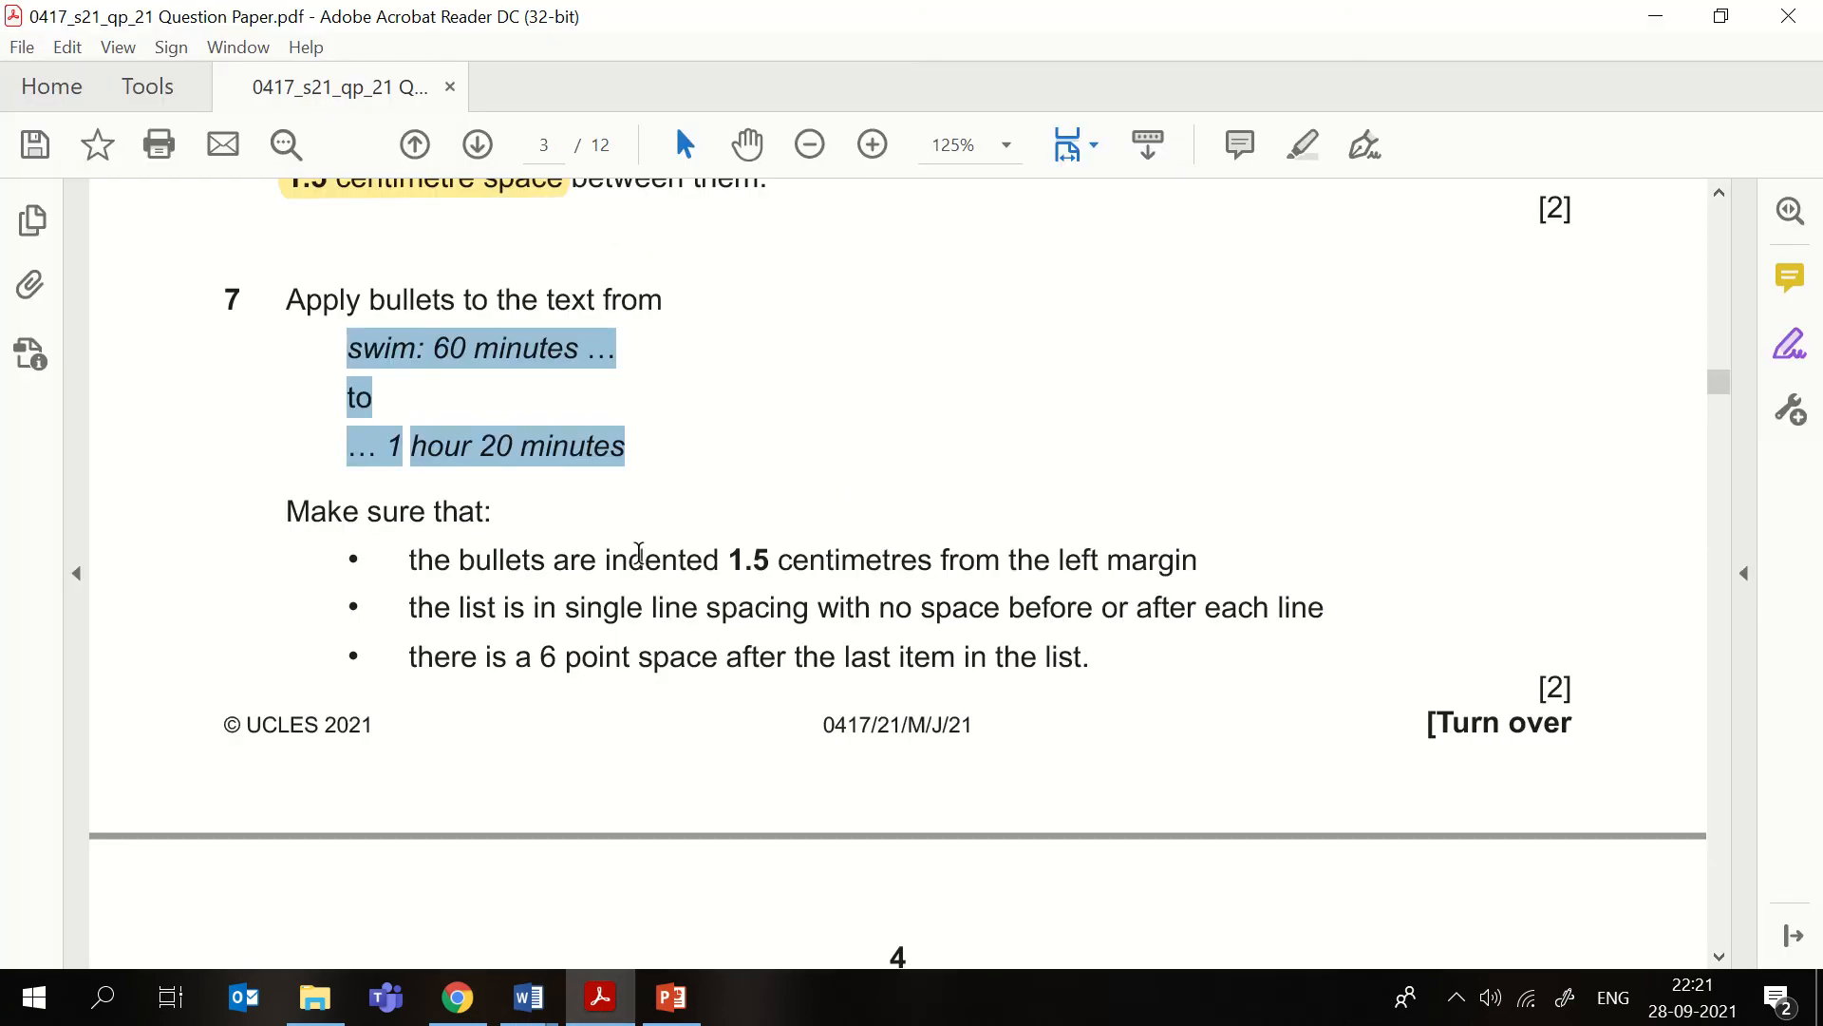
{"action": "left_click_drag", "start_coordinate": [611, 558], "coordinate": [1198, 559]}
{"action": "left_click", "coordinate": [1230, 508]}
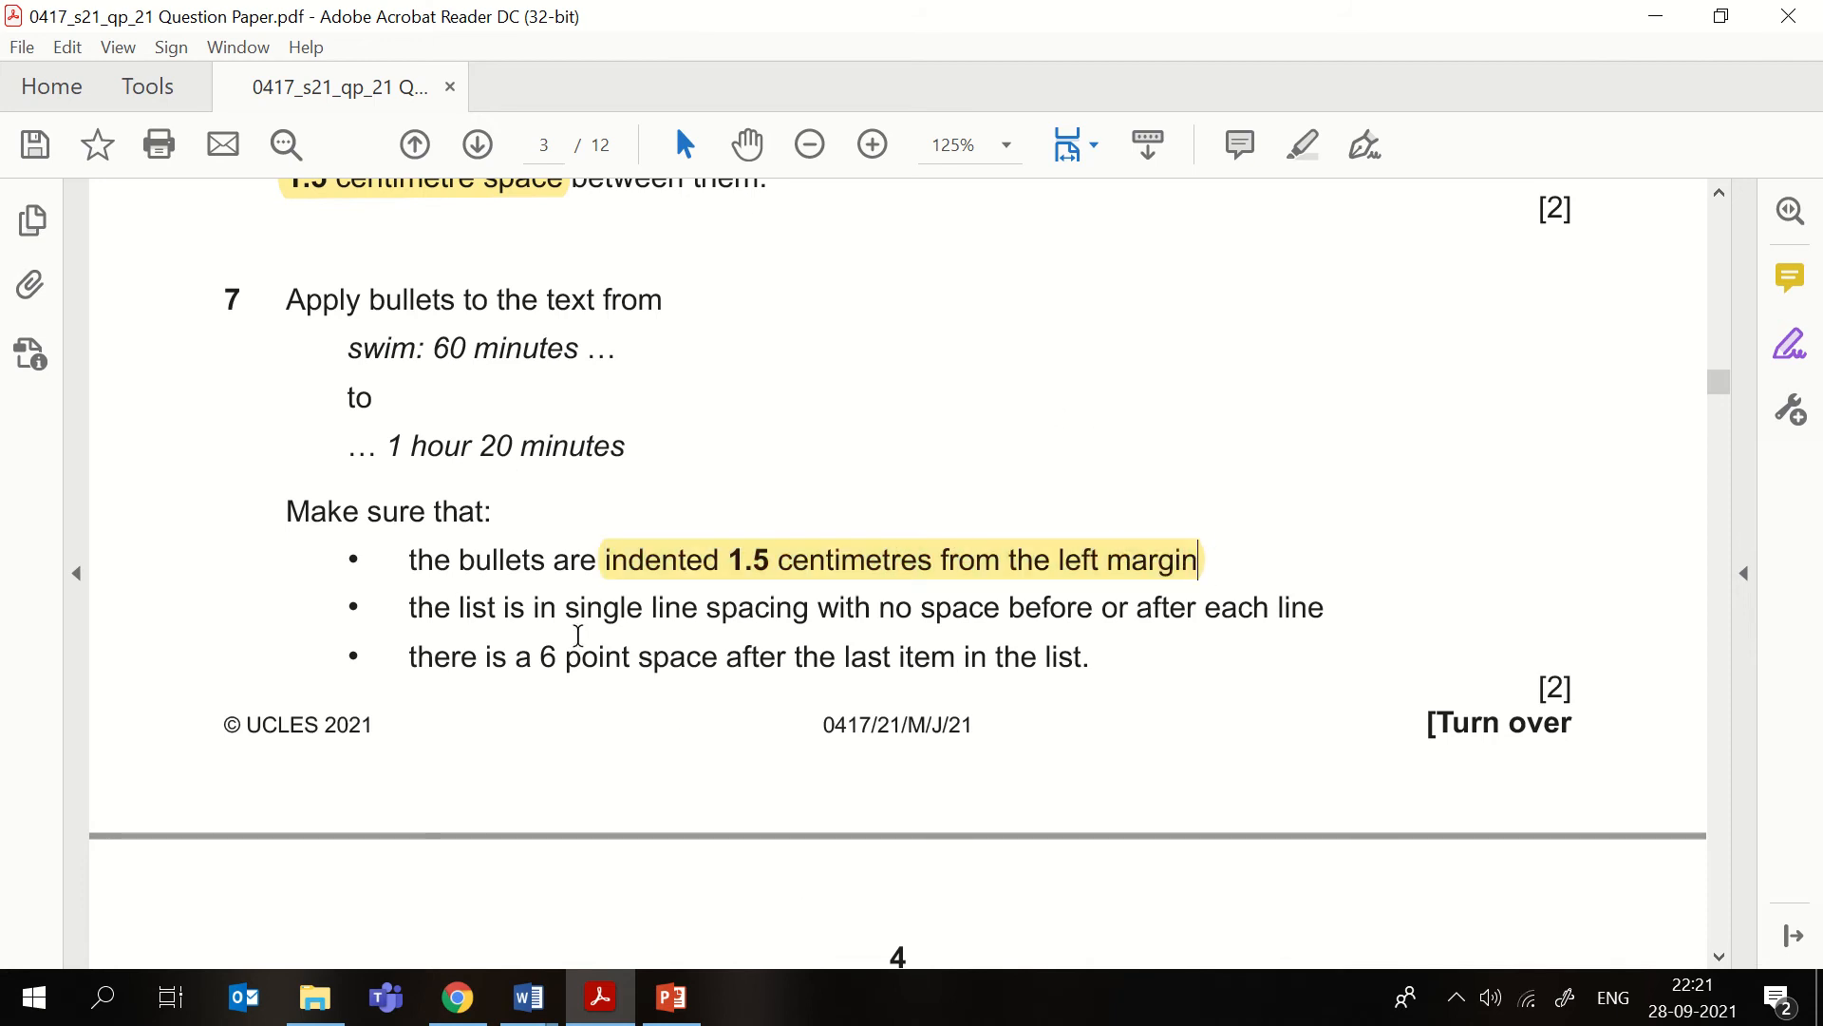
{"action": "left_click_drag", "start_coordinate": [567, 610], "coordinate": [1330, 611]}
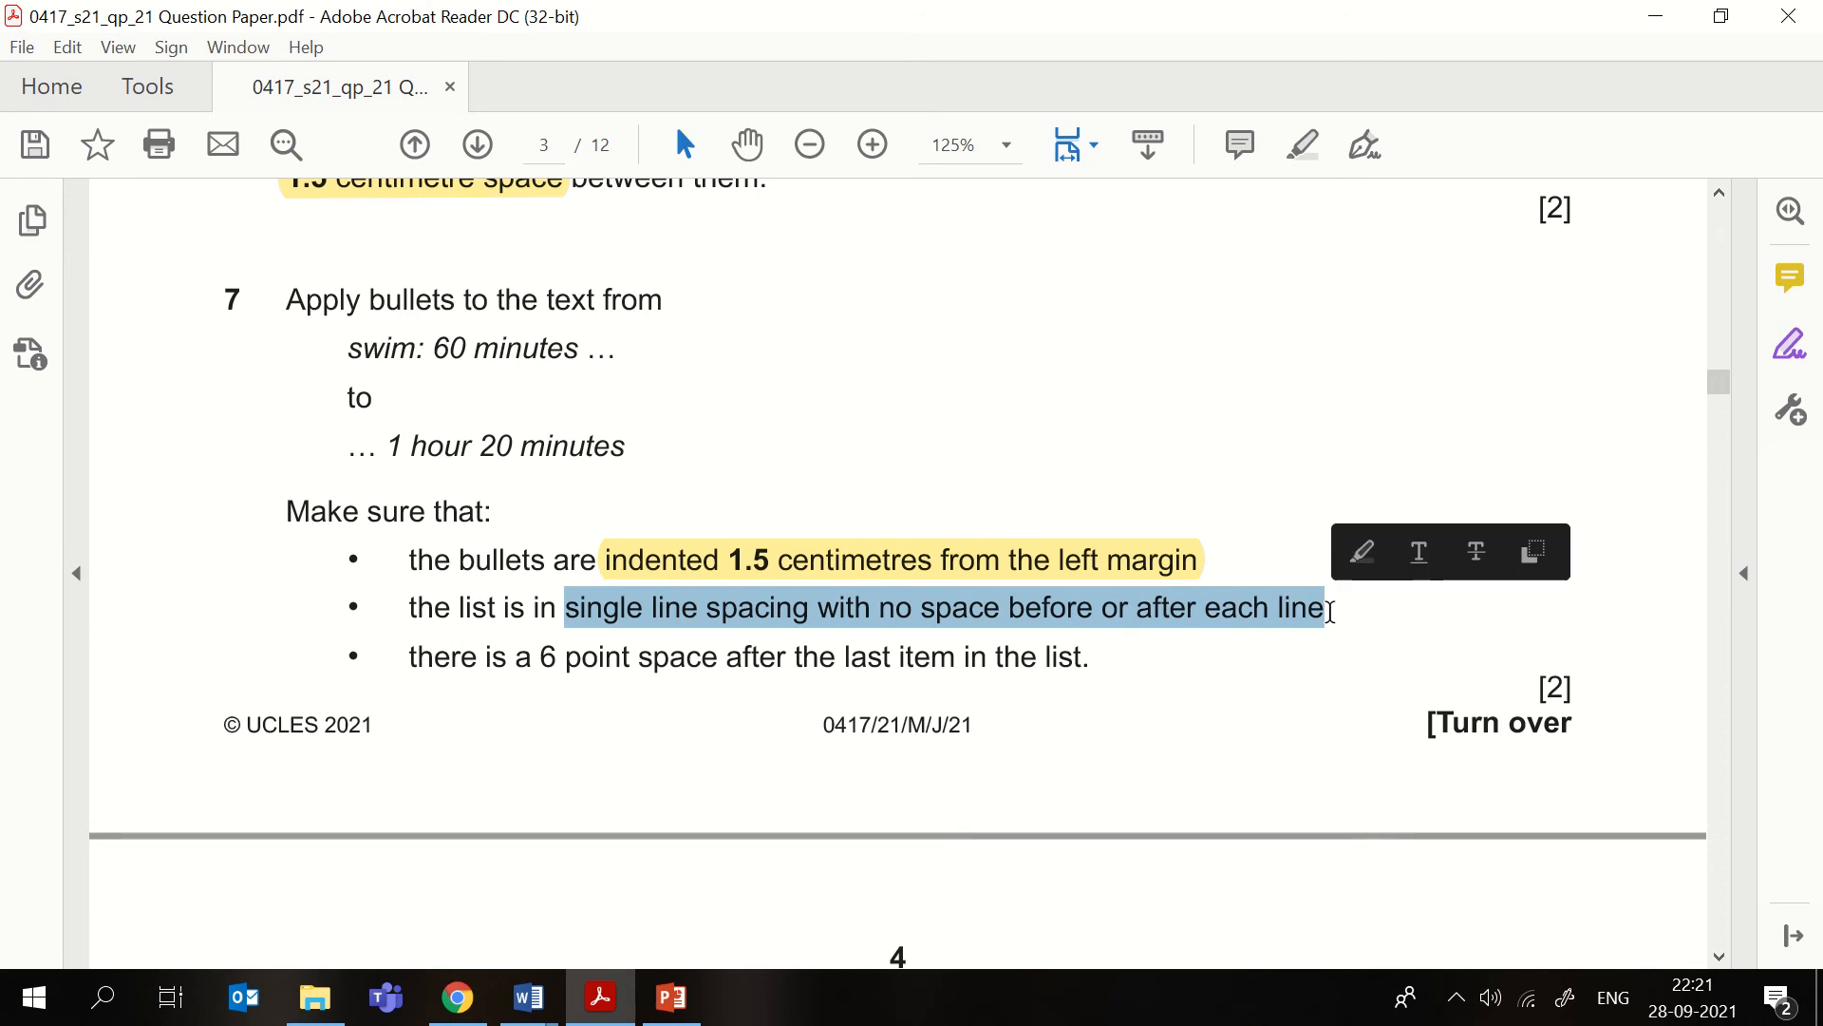
{"action": "left_click", "coordinate": [1362, 552]}
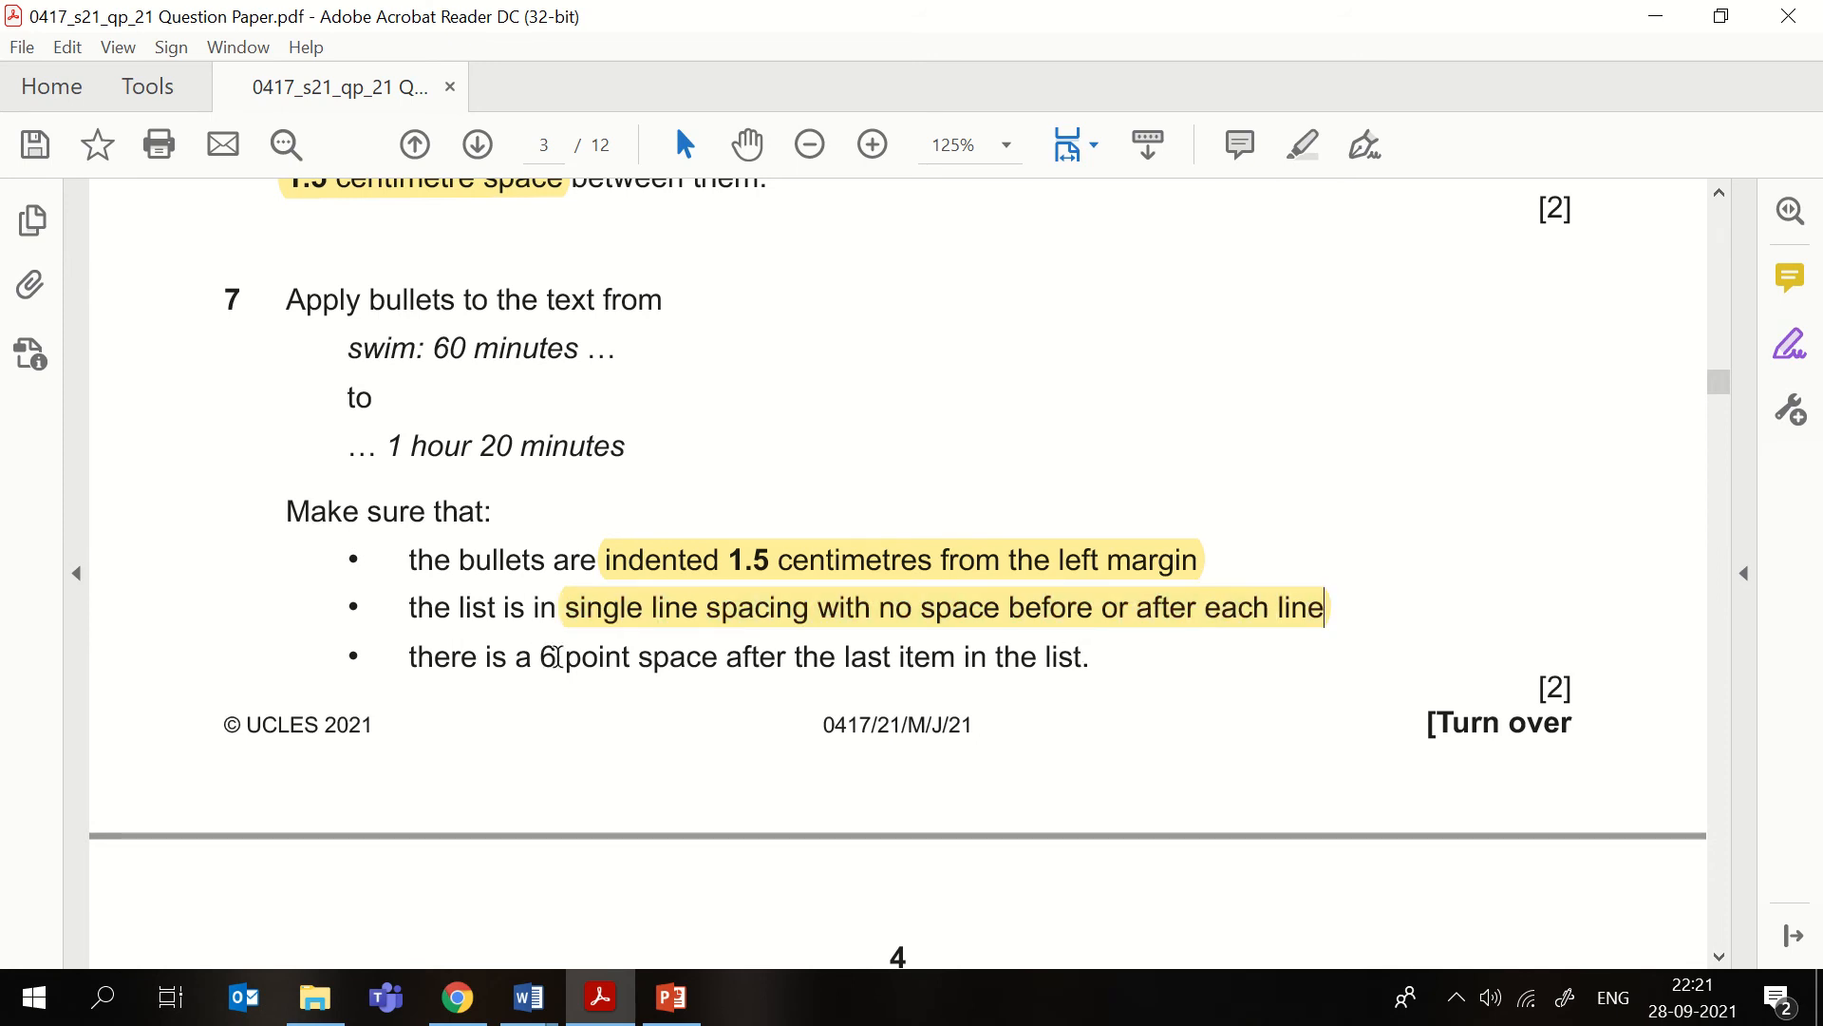
{"action": "left_click_drag", "start_coordinate": [558, 656], "coordinate": [955, 655]}
{"action": "left_click", "coordinate": [988, 602]}
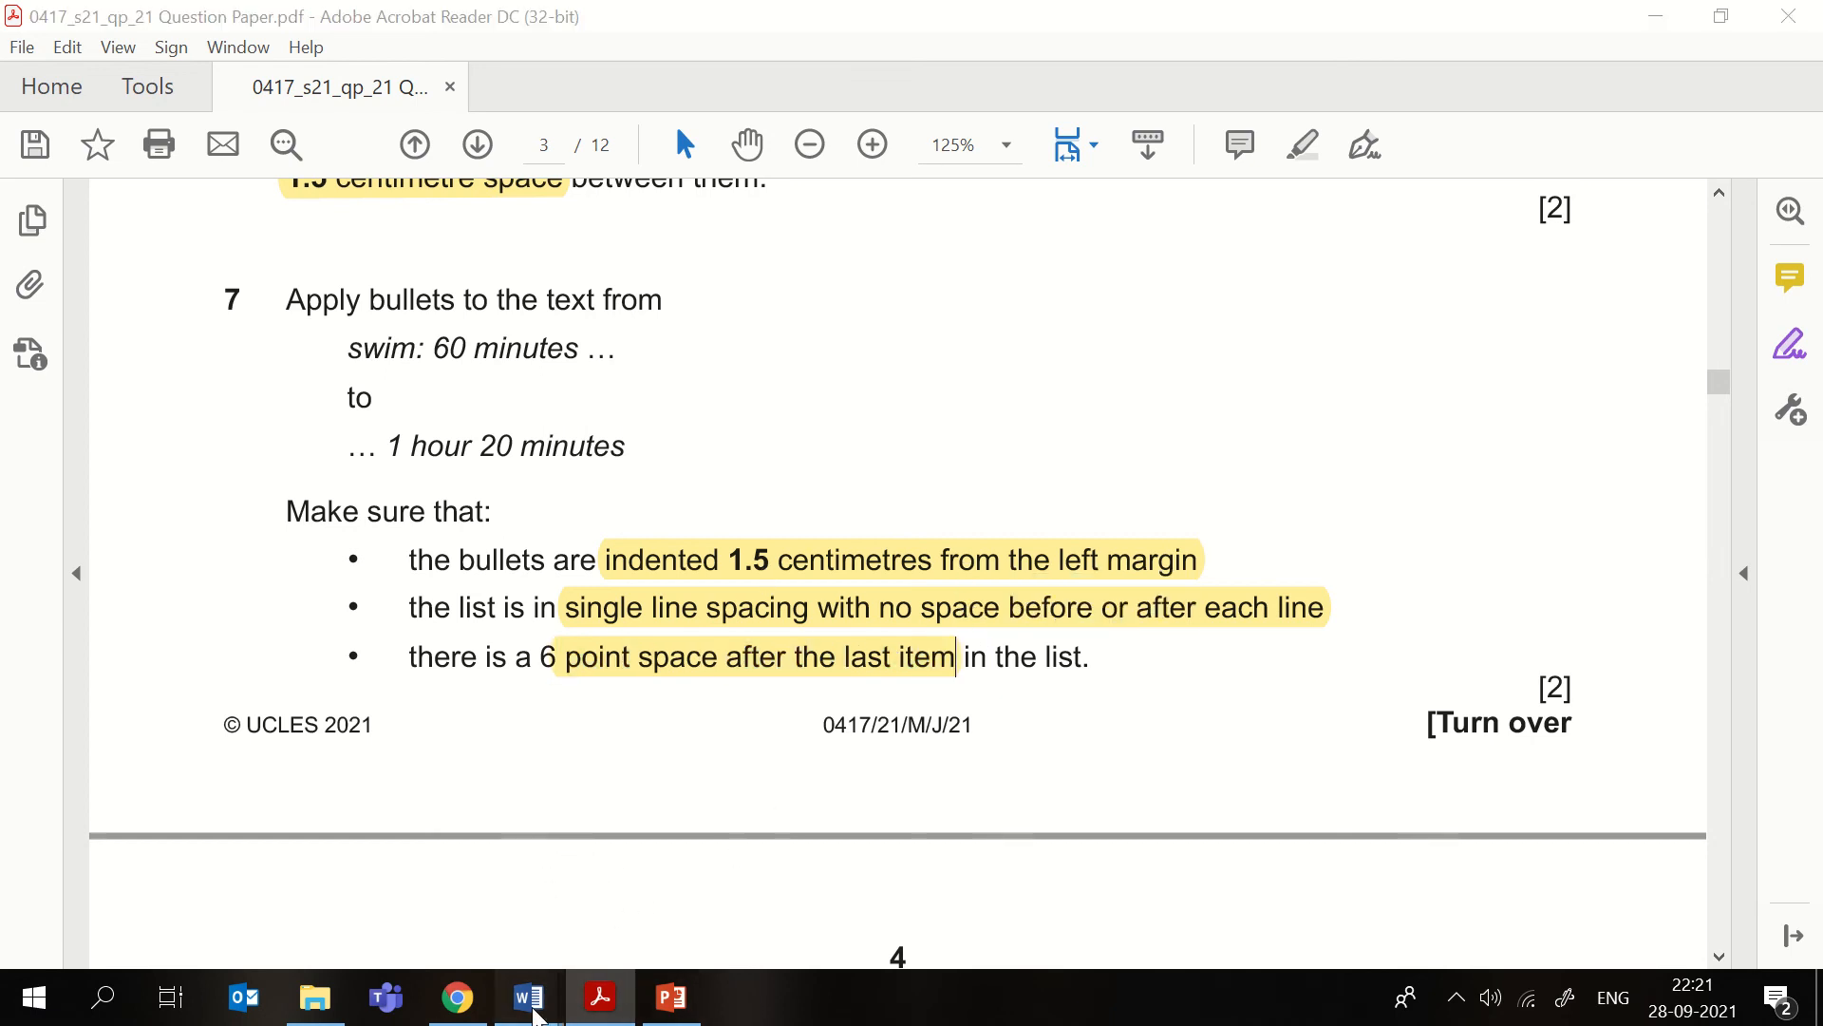
- Switch to EVPACK and set the cut-off time list's bullet position to 1.5 cm, rechecking the indent in question 7
{"action": "mouse_move", "coordinate": [529, 997]}
{"action": "left_click", "coordinate": [657, 890]}
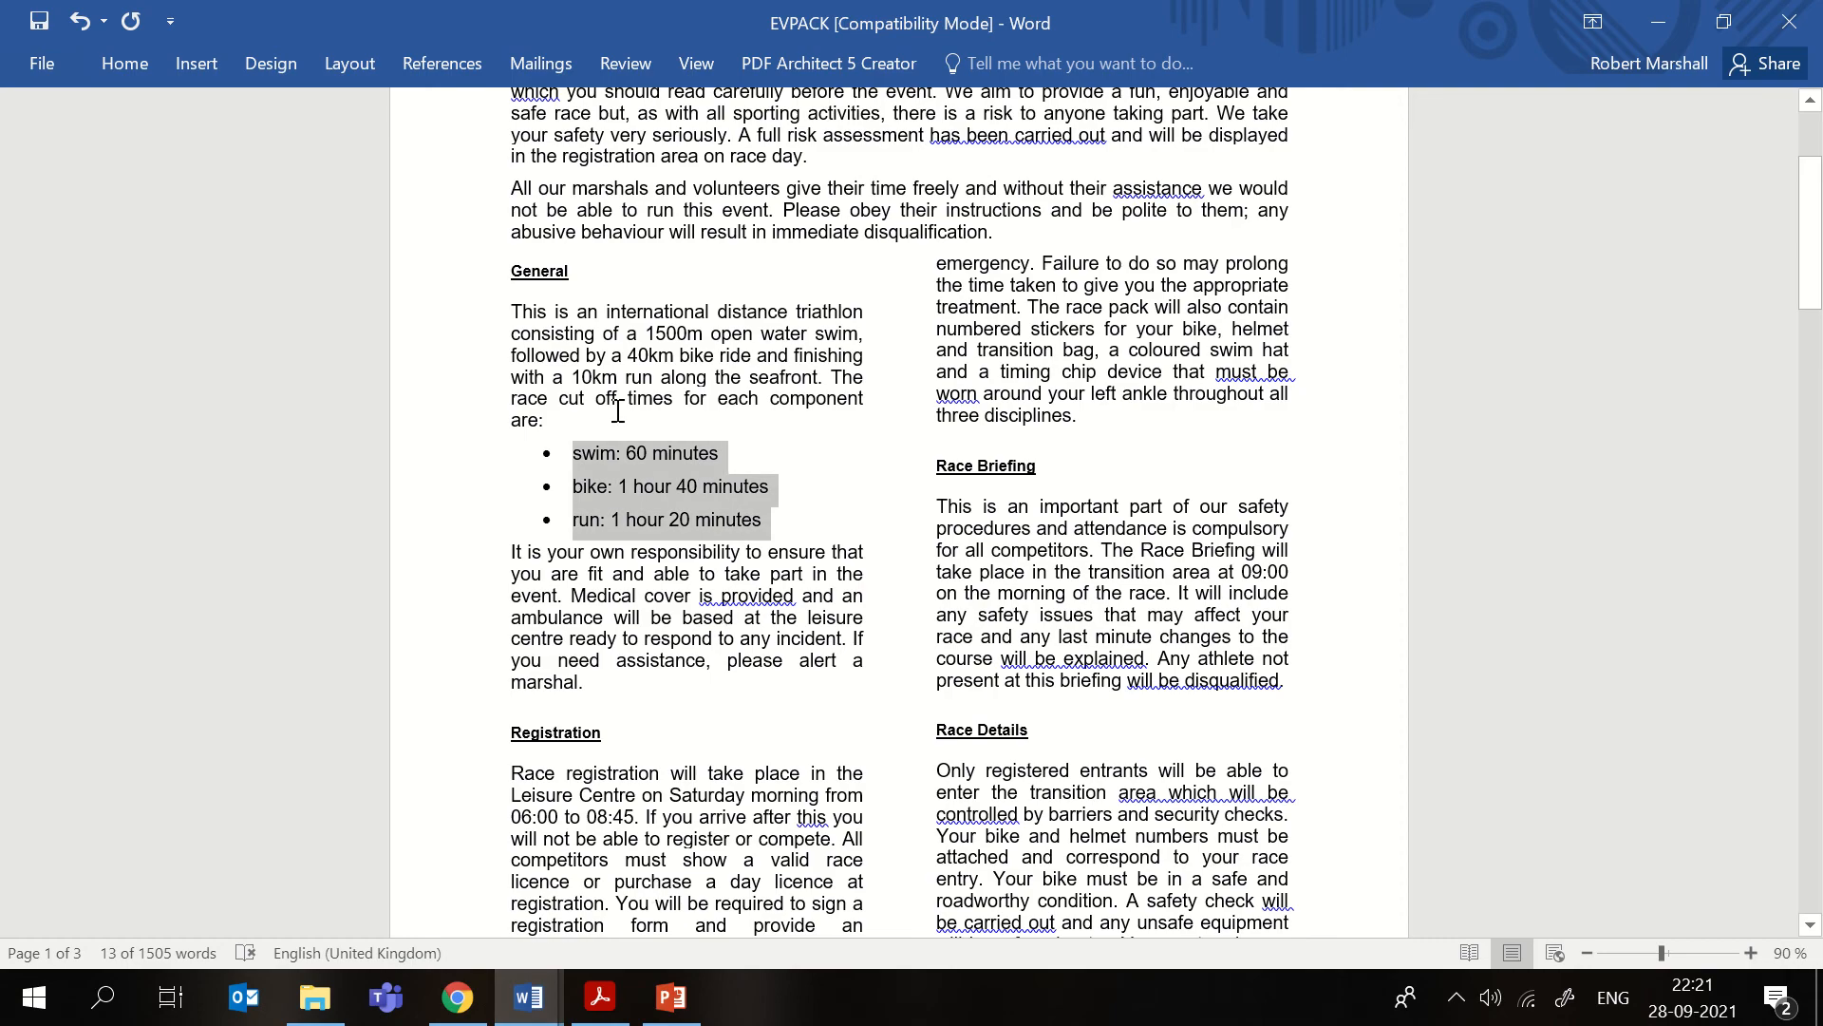
{"action": "left_click", "coordinate": [545, 463]}
{"action": "right_click", "coordinate": [545, 463]}
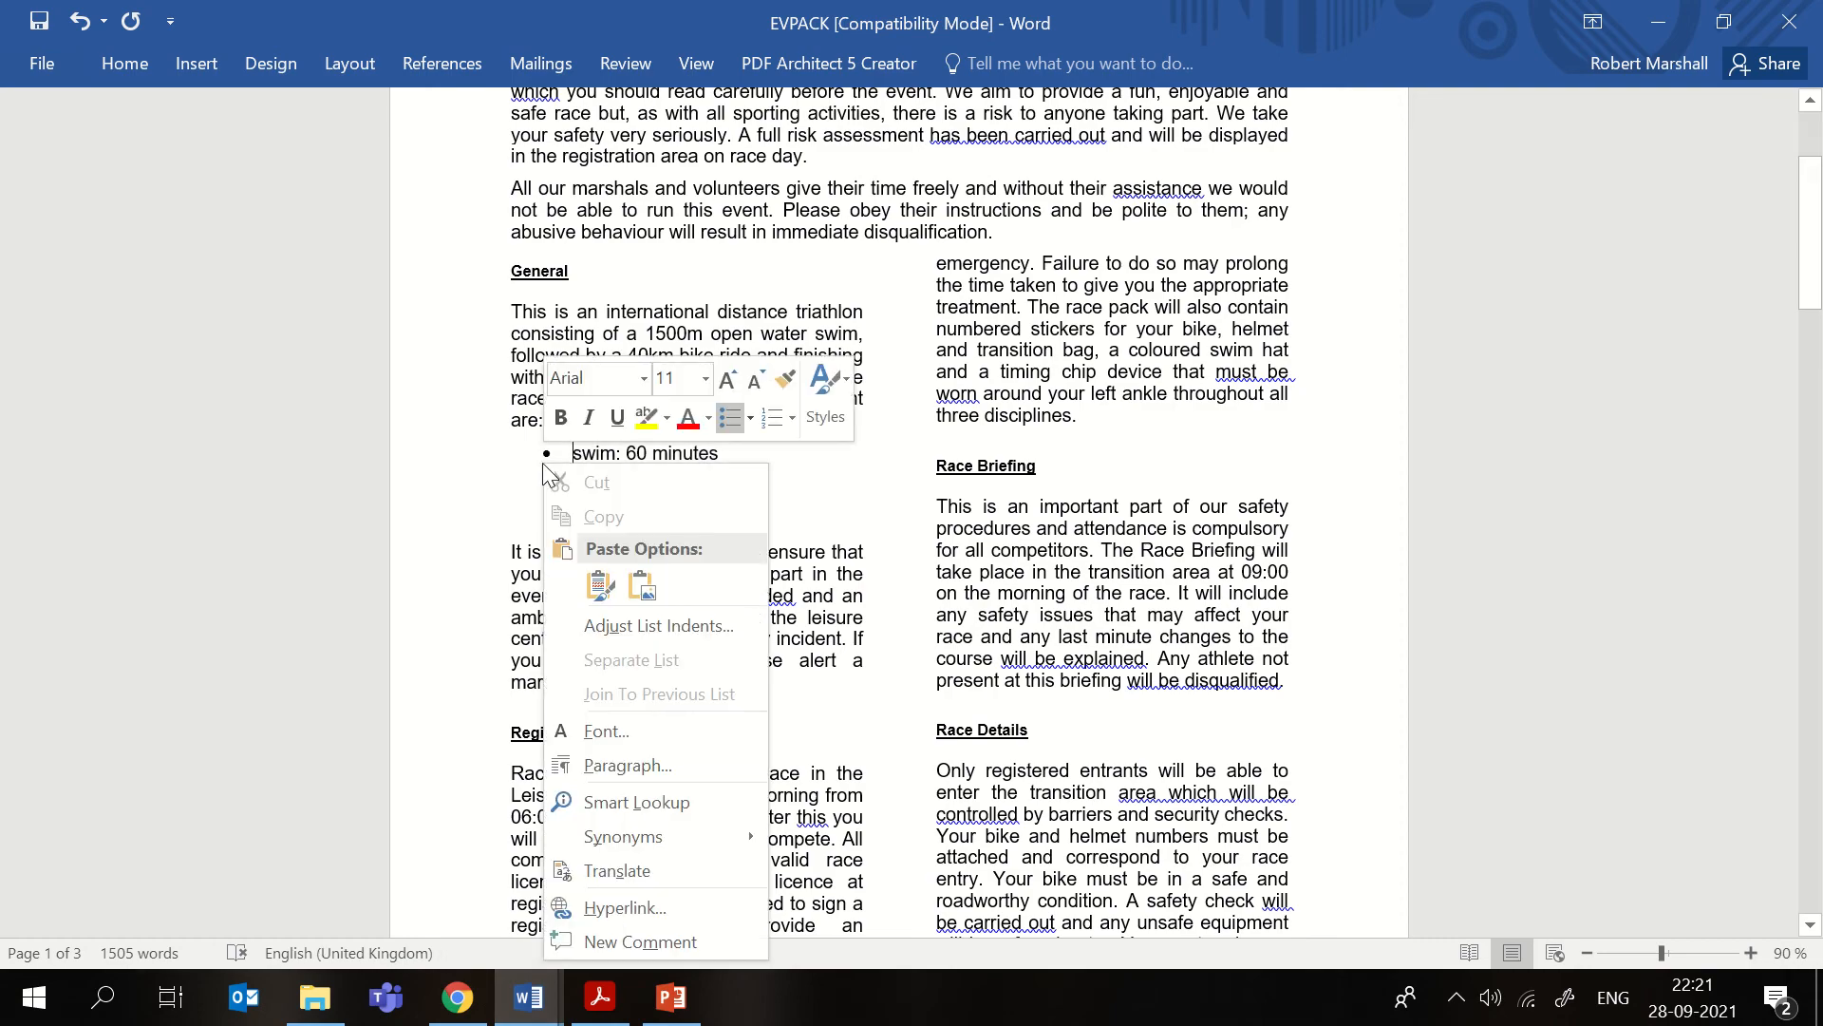
{"action": "left_click", "coordinate": [679, 630]}
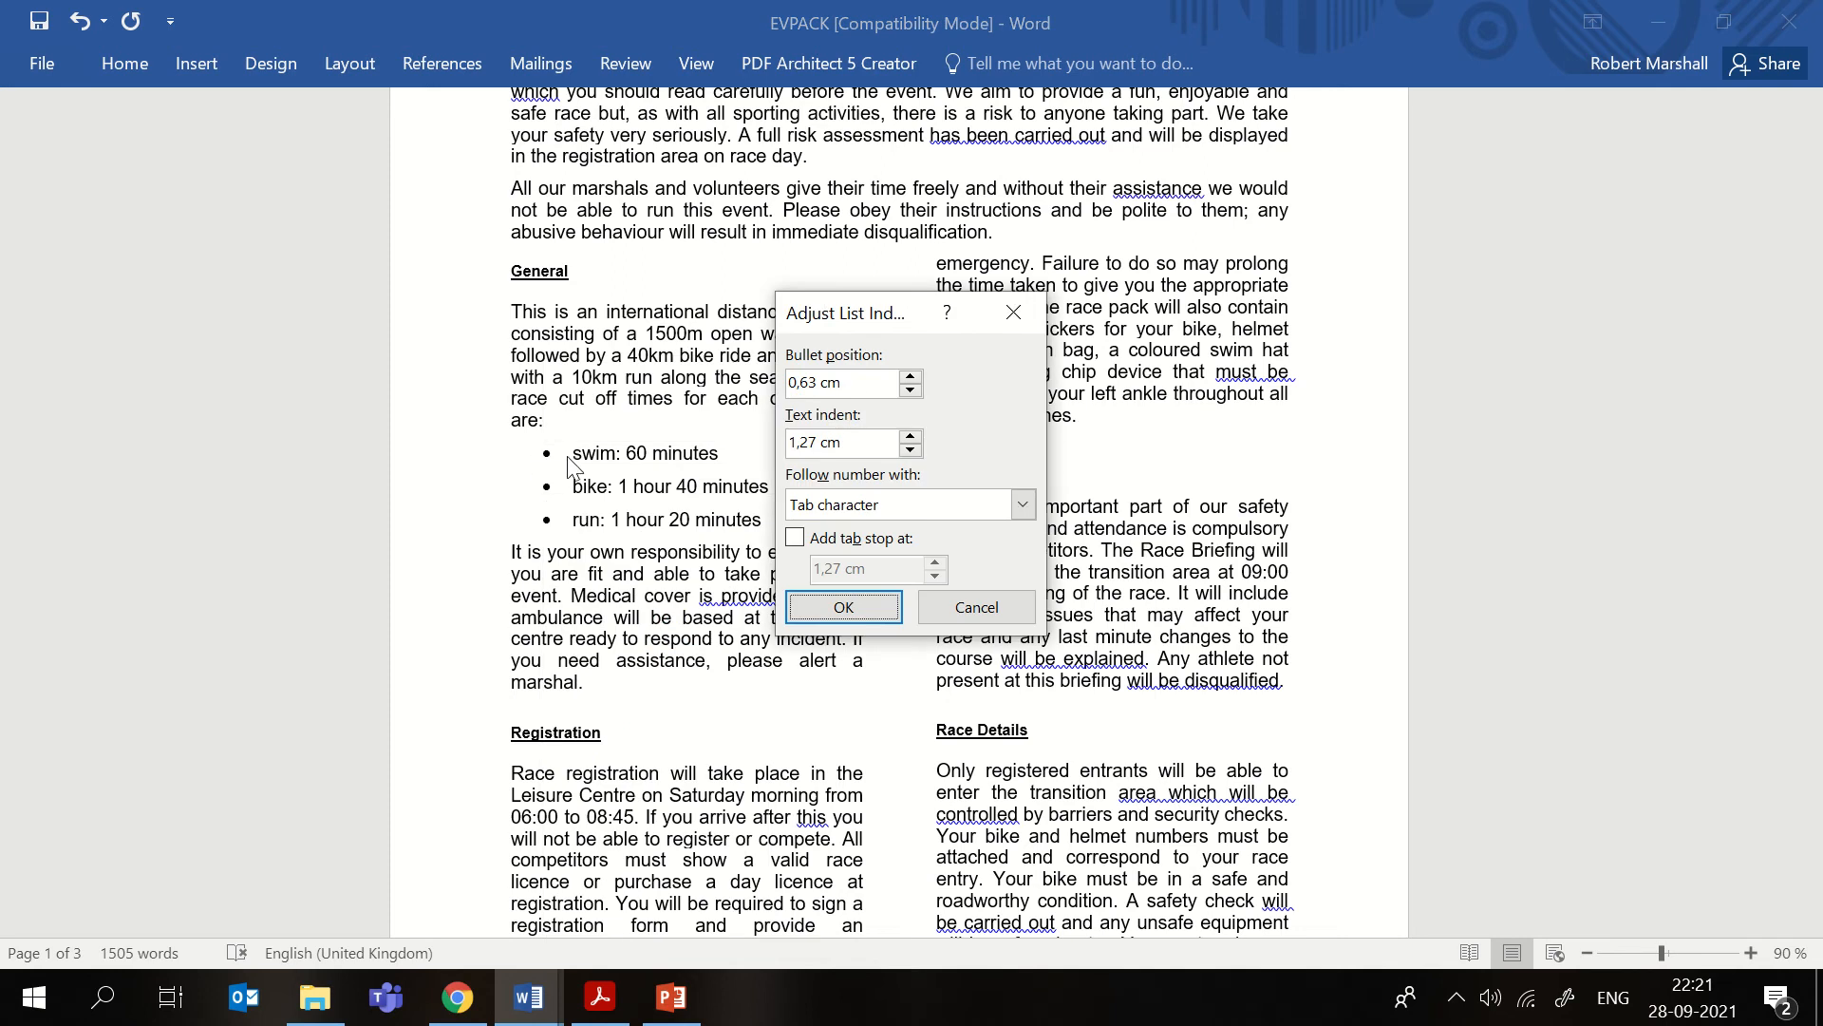
{"action": "left_click", "coordinate": [912, 380]}
{"action": "left_click", "coordinate": [912, 378]}
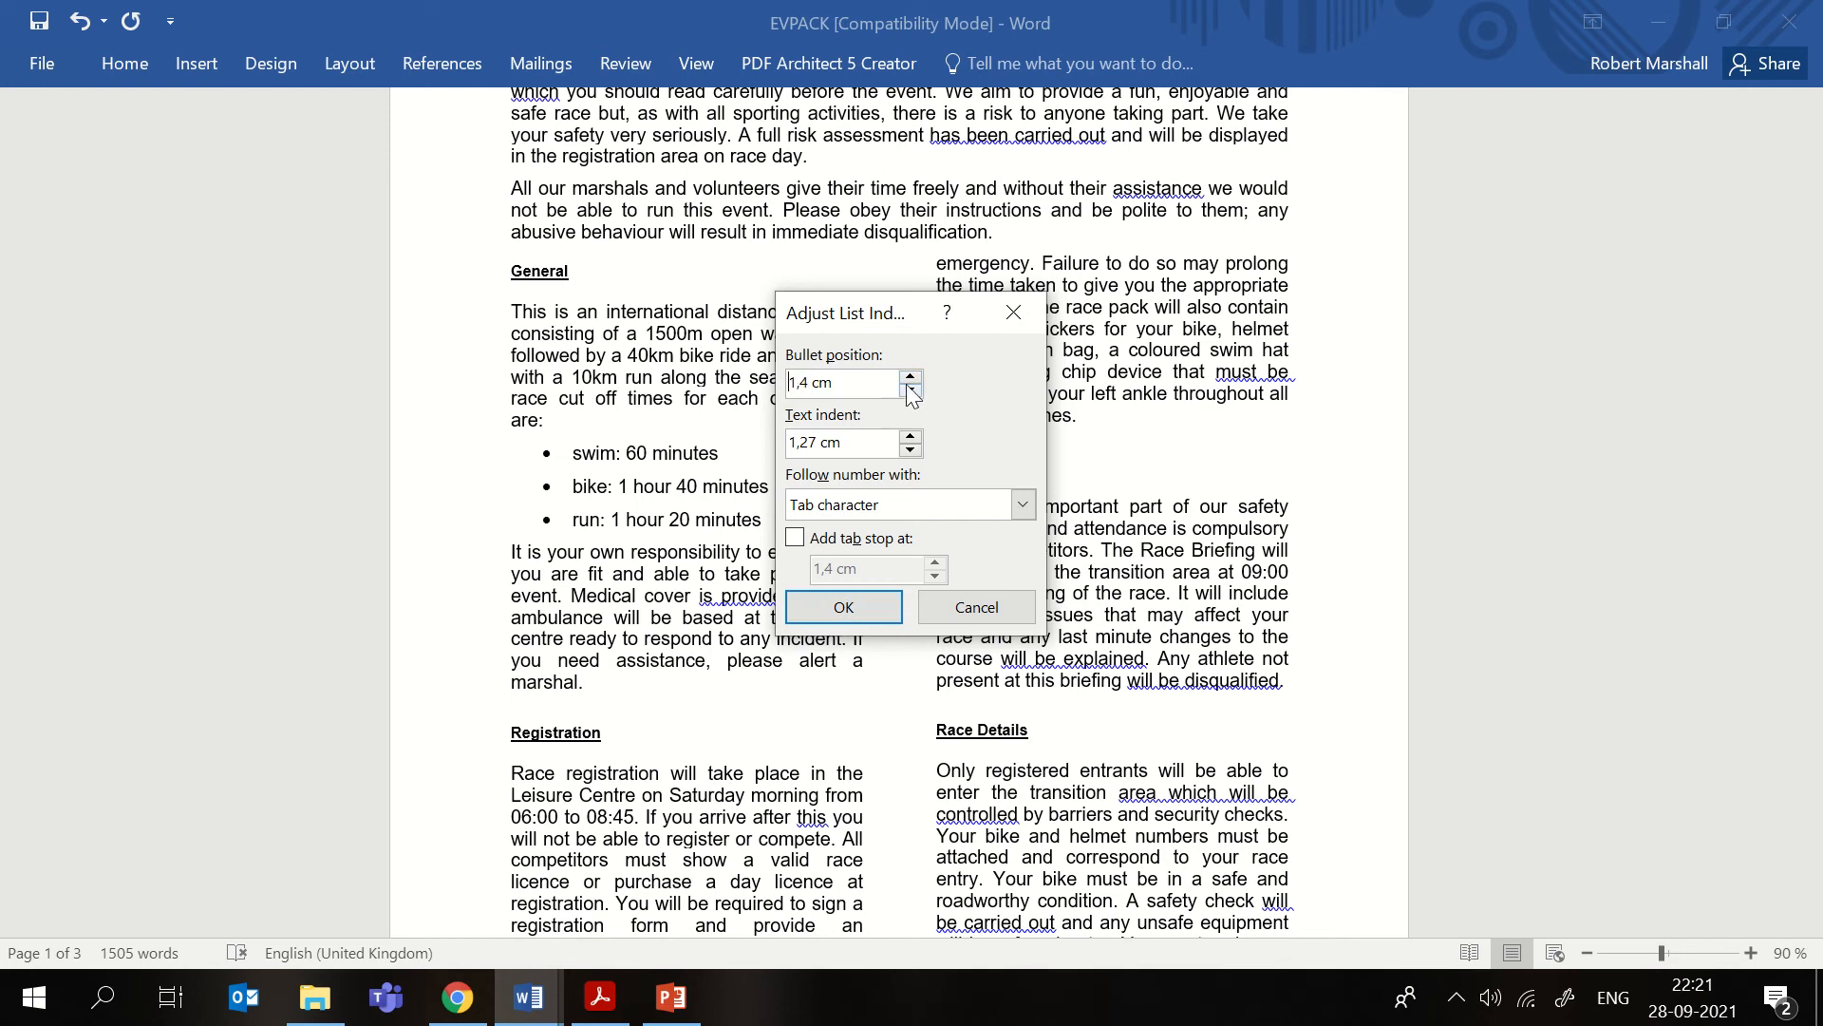
{"action": "left_click", "coordinate": [912, 378]}
{"action": "left_click", "coordinate": [608, 1013]}
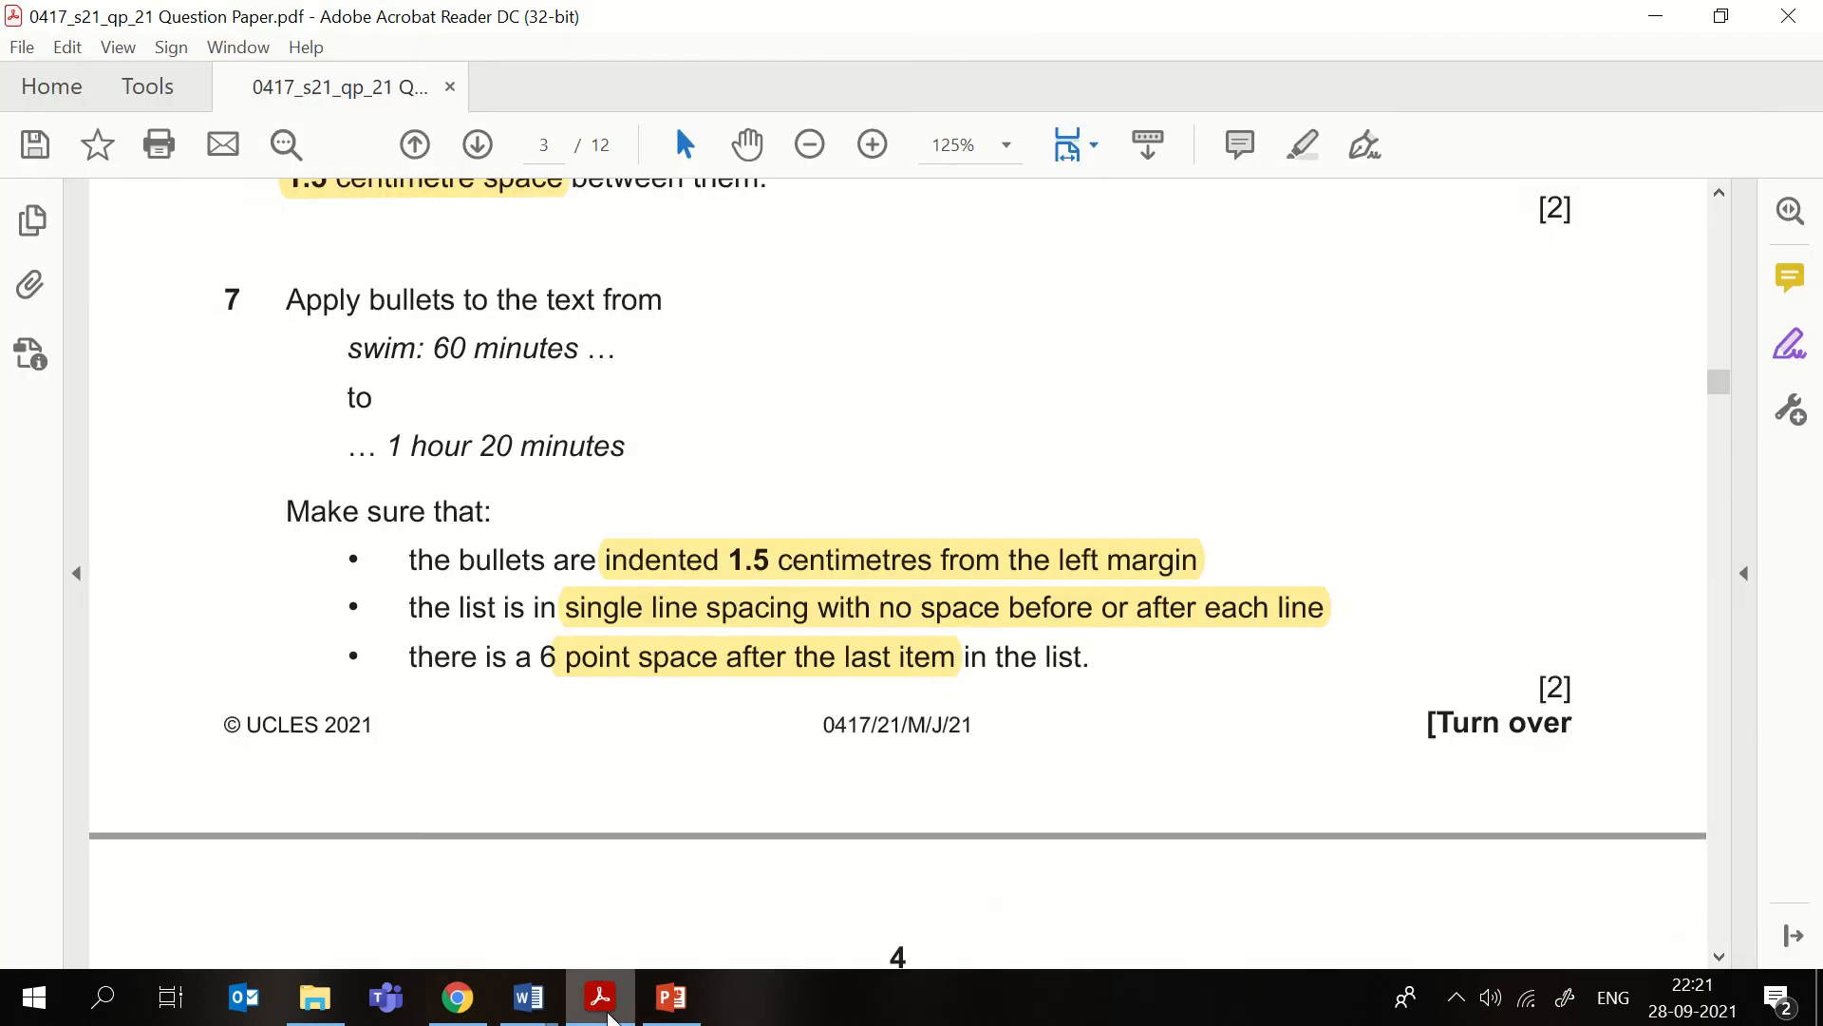
{"action": "left_click", "coordinate": [600, 999]}
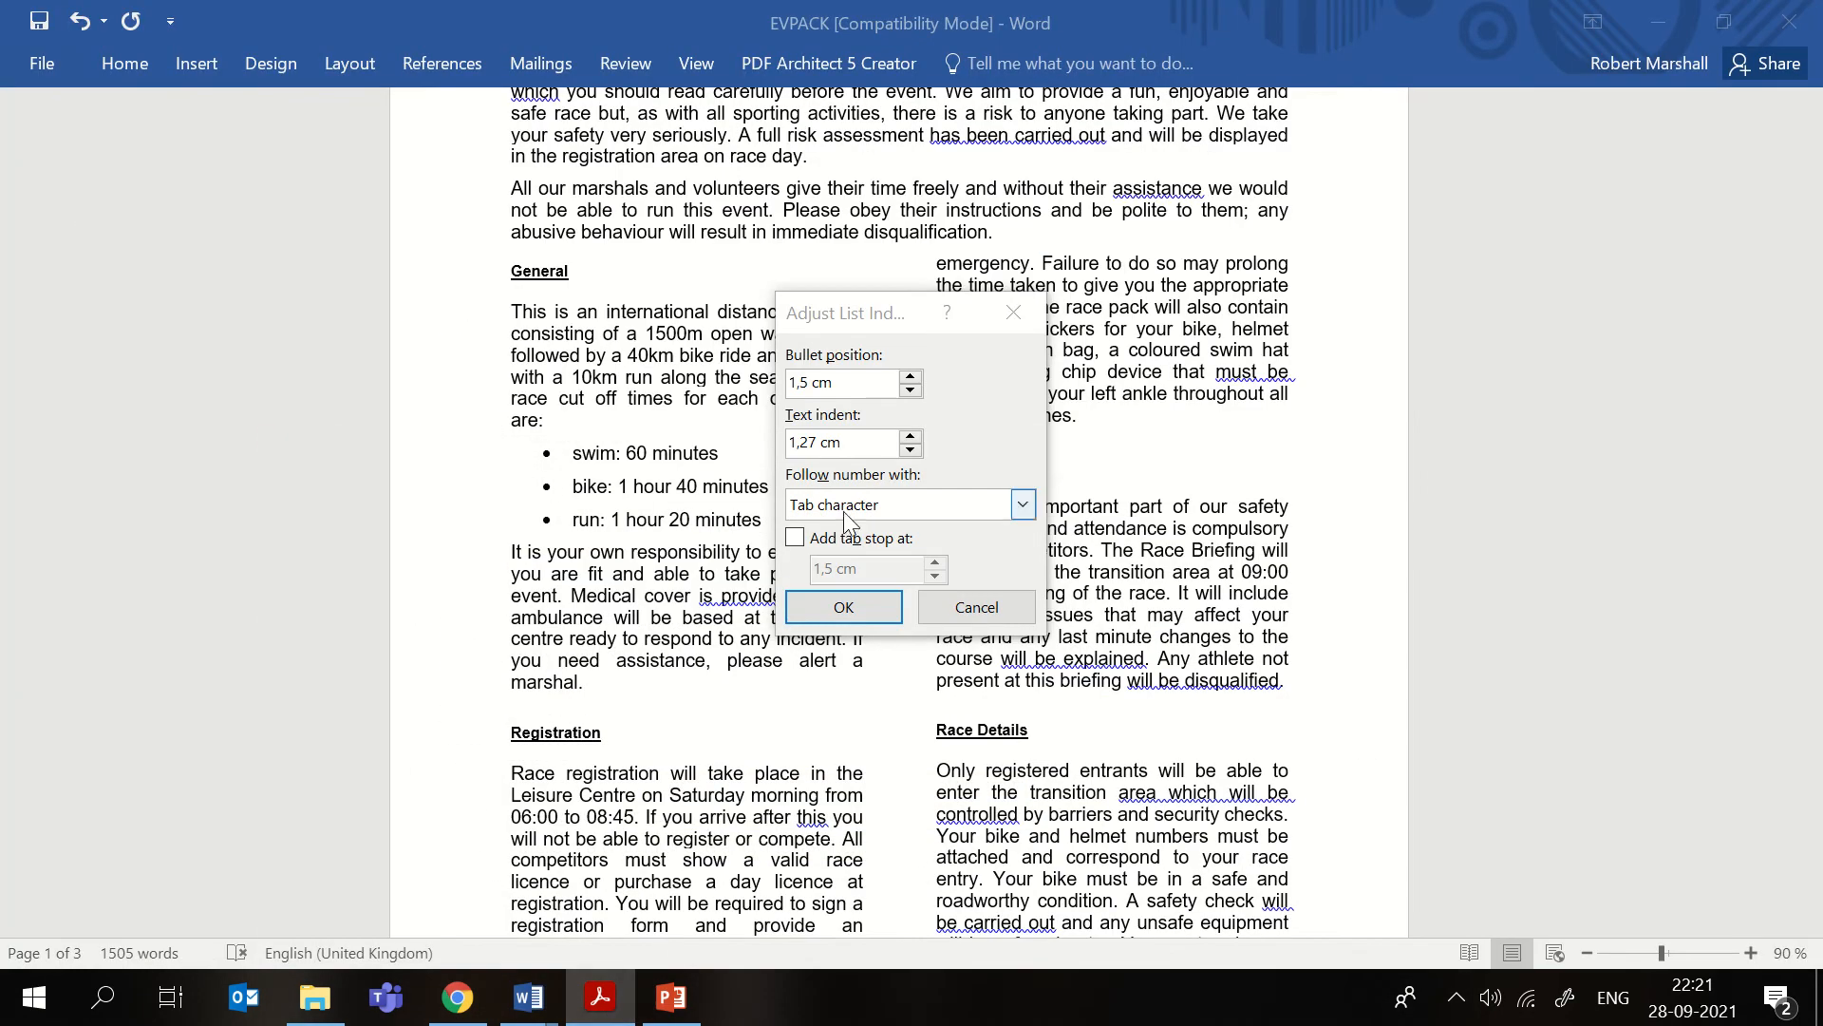
{"action": "left_click", "coordinate": [881, 616]}
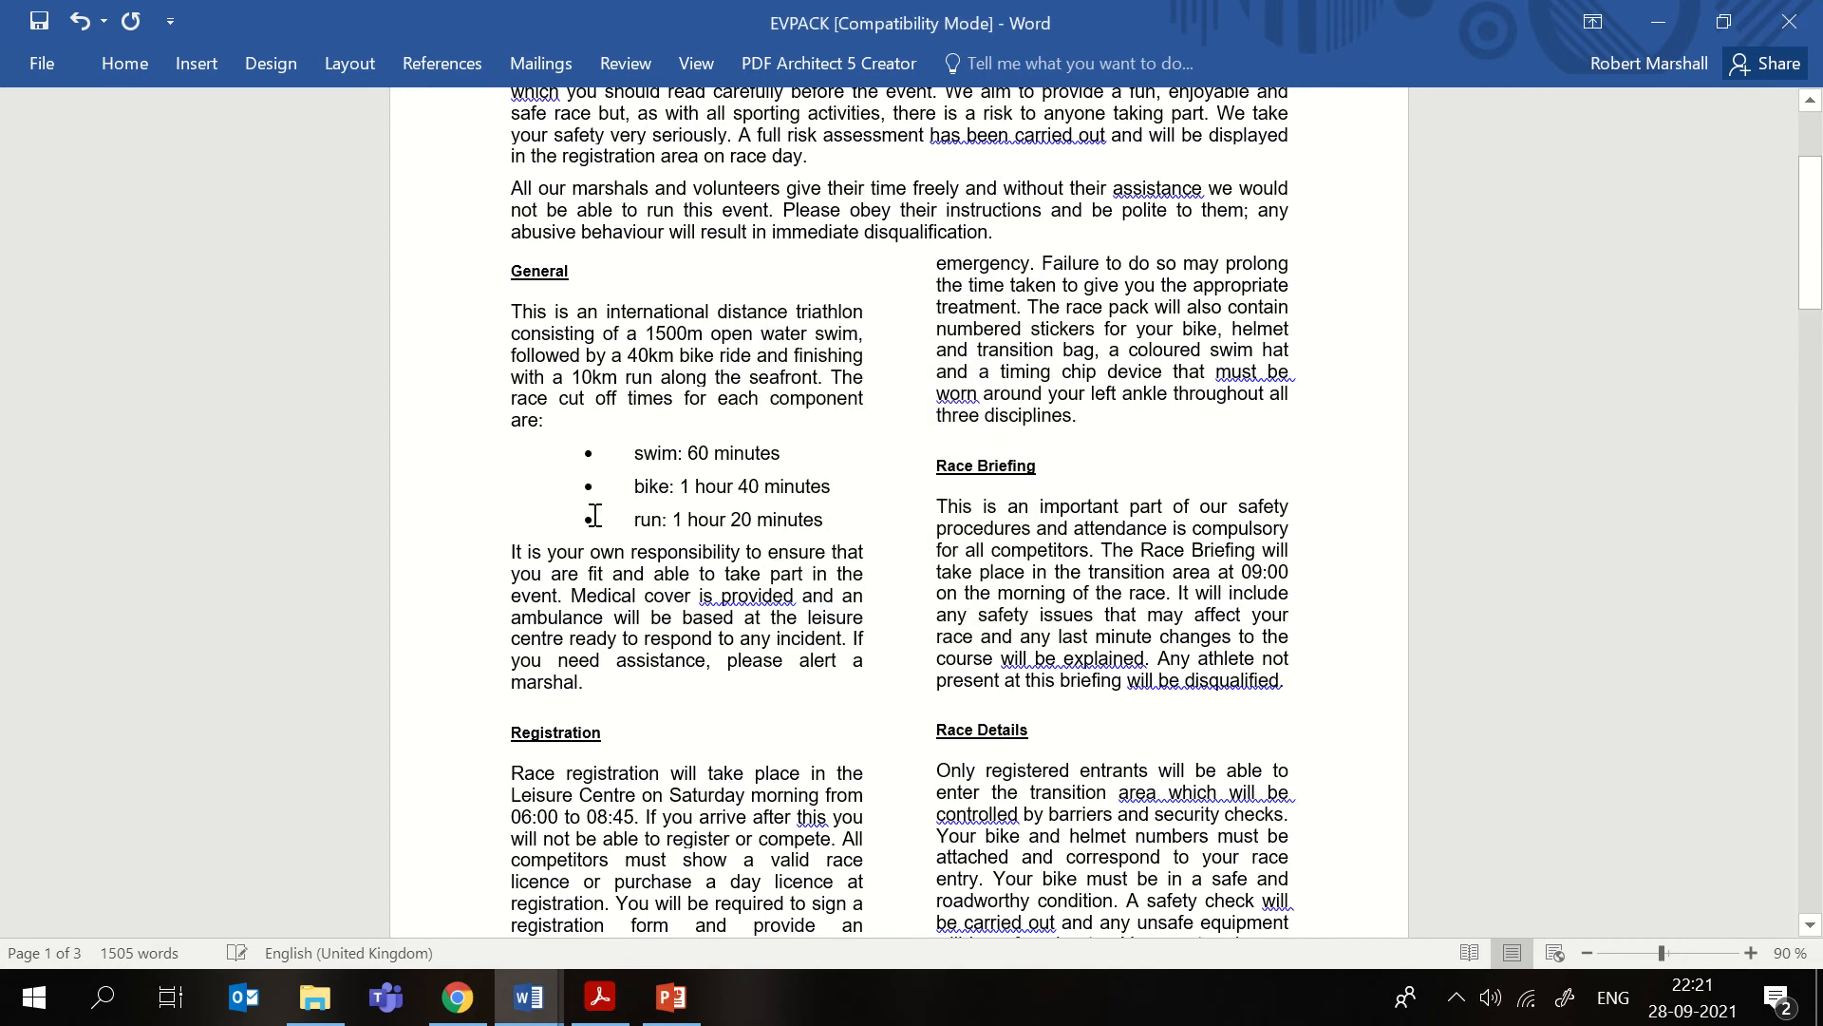
- Set the spacing after the swim, bike and run bullet lines to 0 pt
{"action": "left_click_drag", "start_coordinate": [829, 520], "coordinate": [586, 466]}
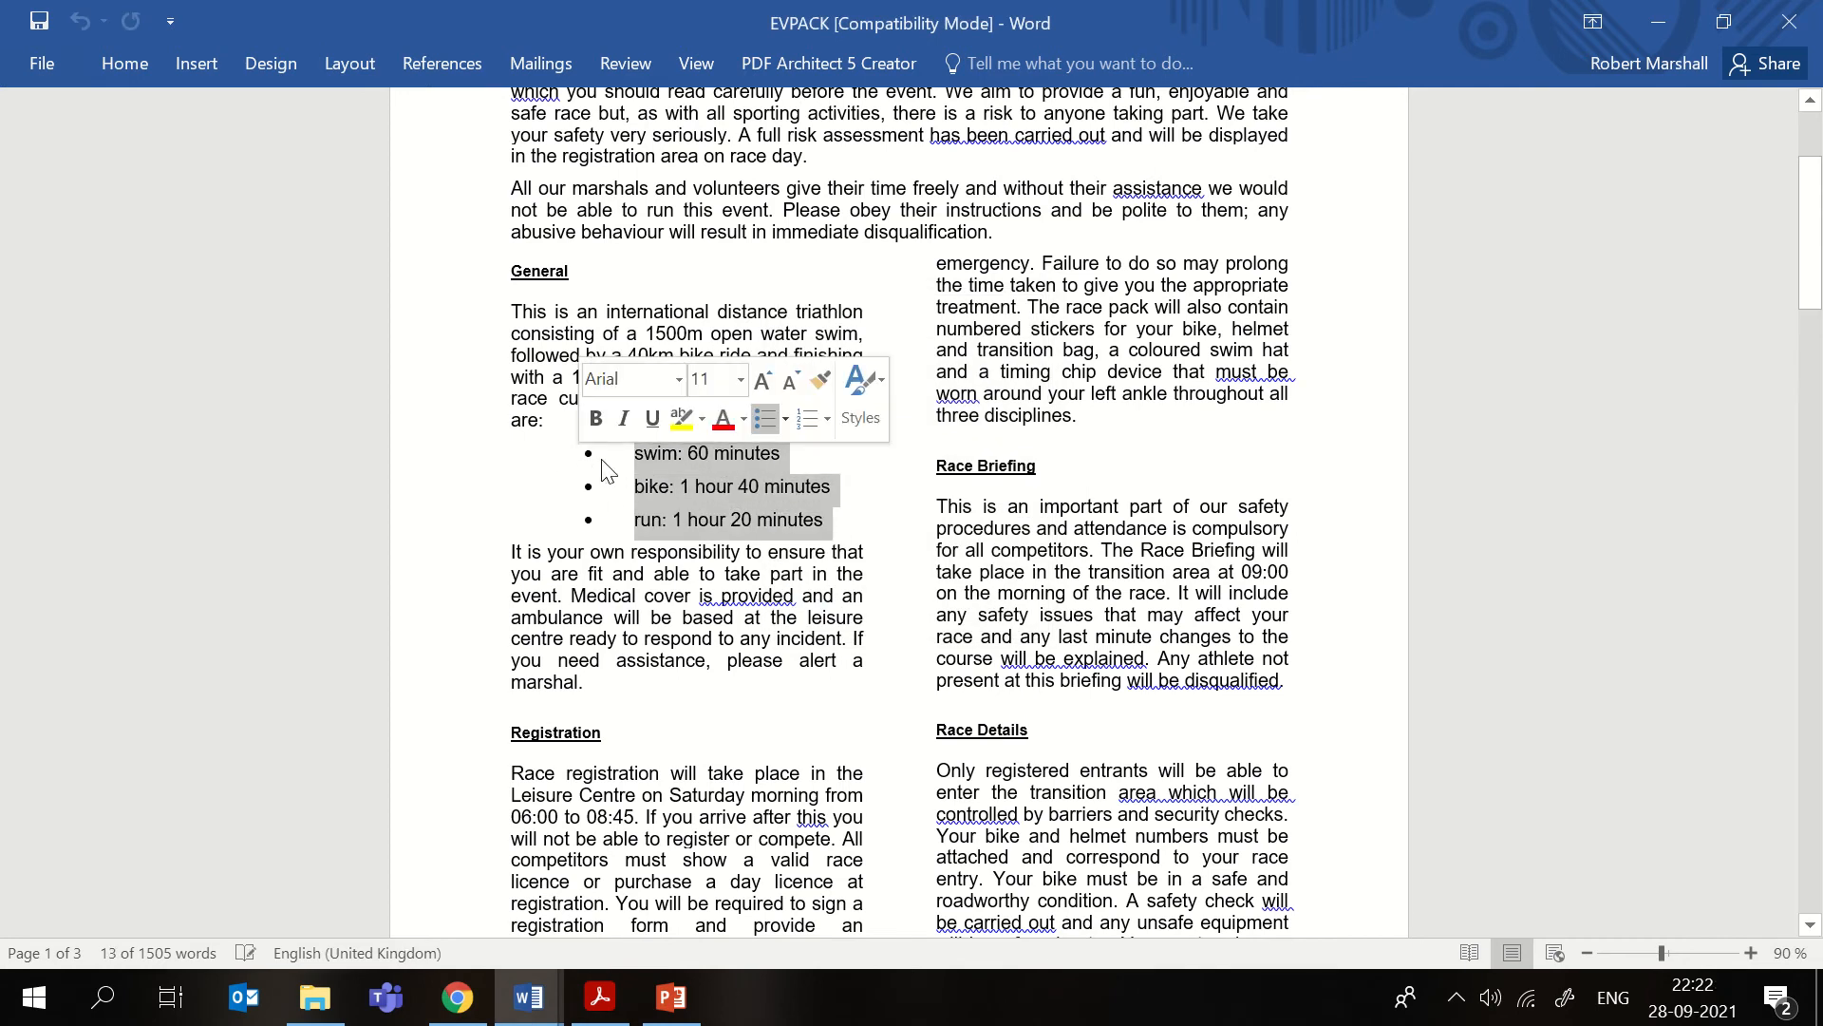
{"action": "left_click", "coordinate": [371, 73]}
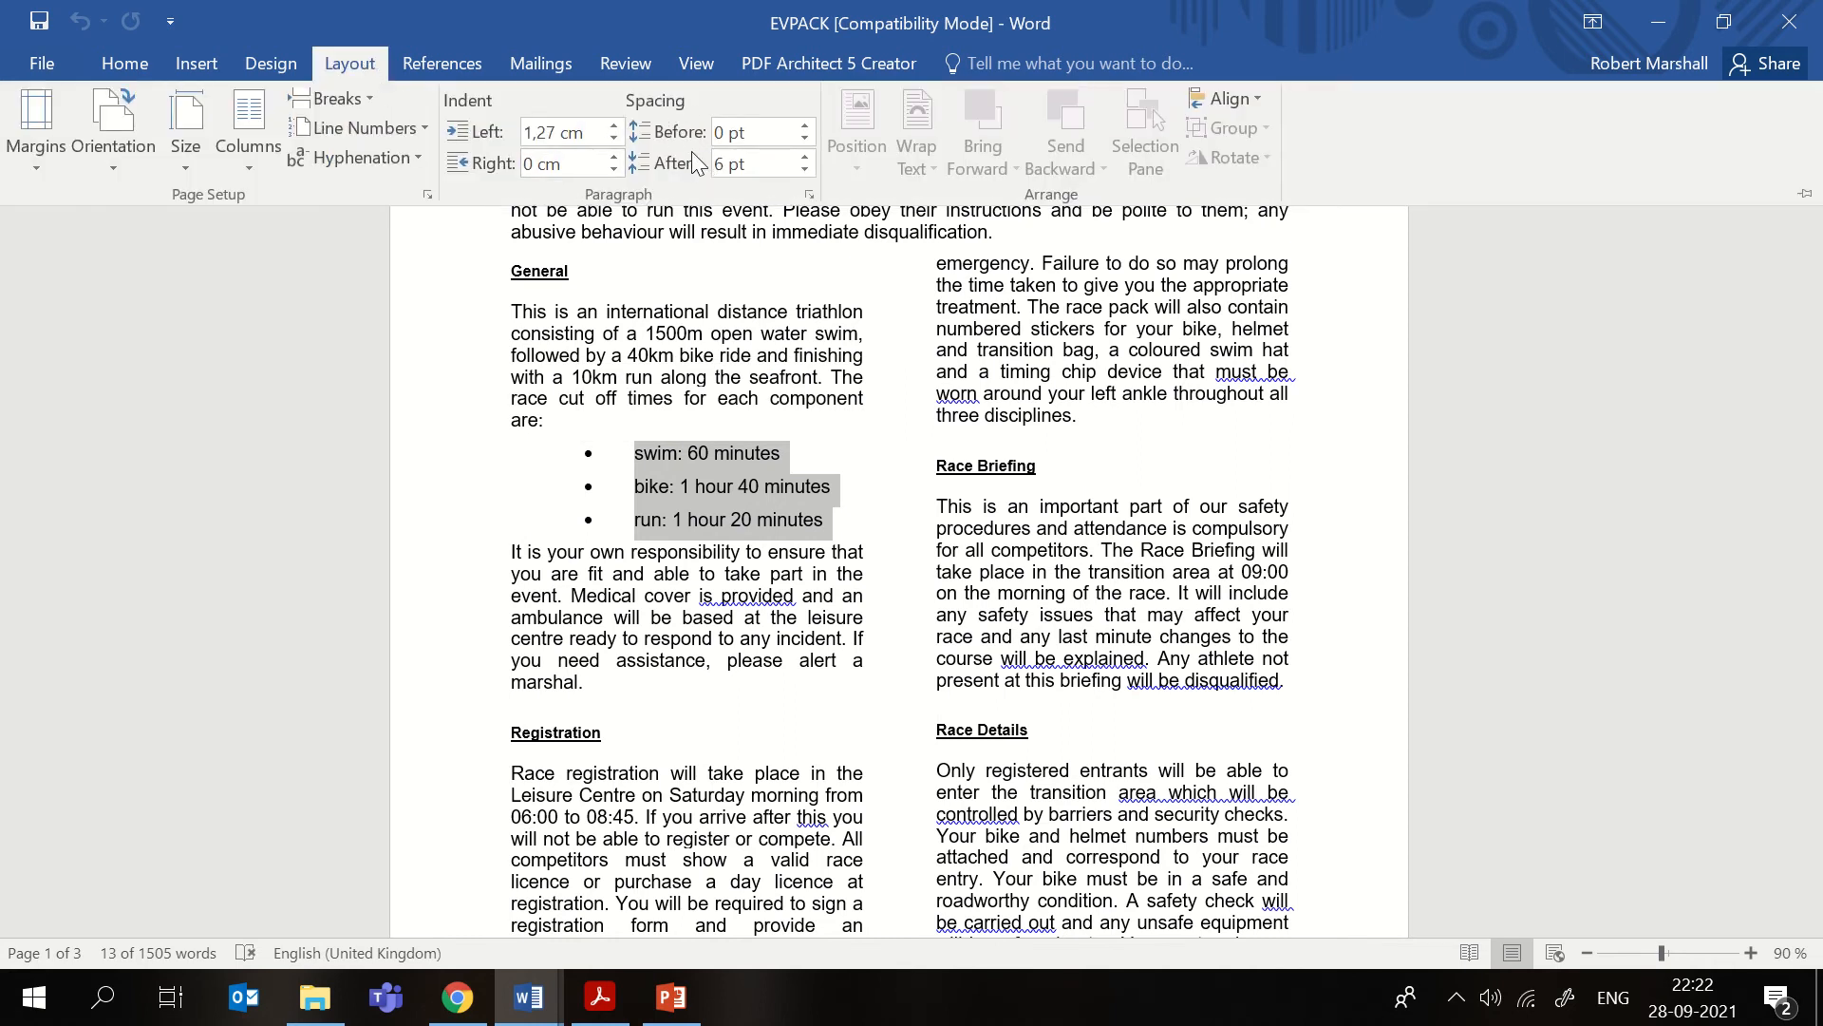
{"action": "left_click", "coordinate": [810, 158]}
{"action": "left_click", "coordinate": [807, 170]}
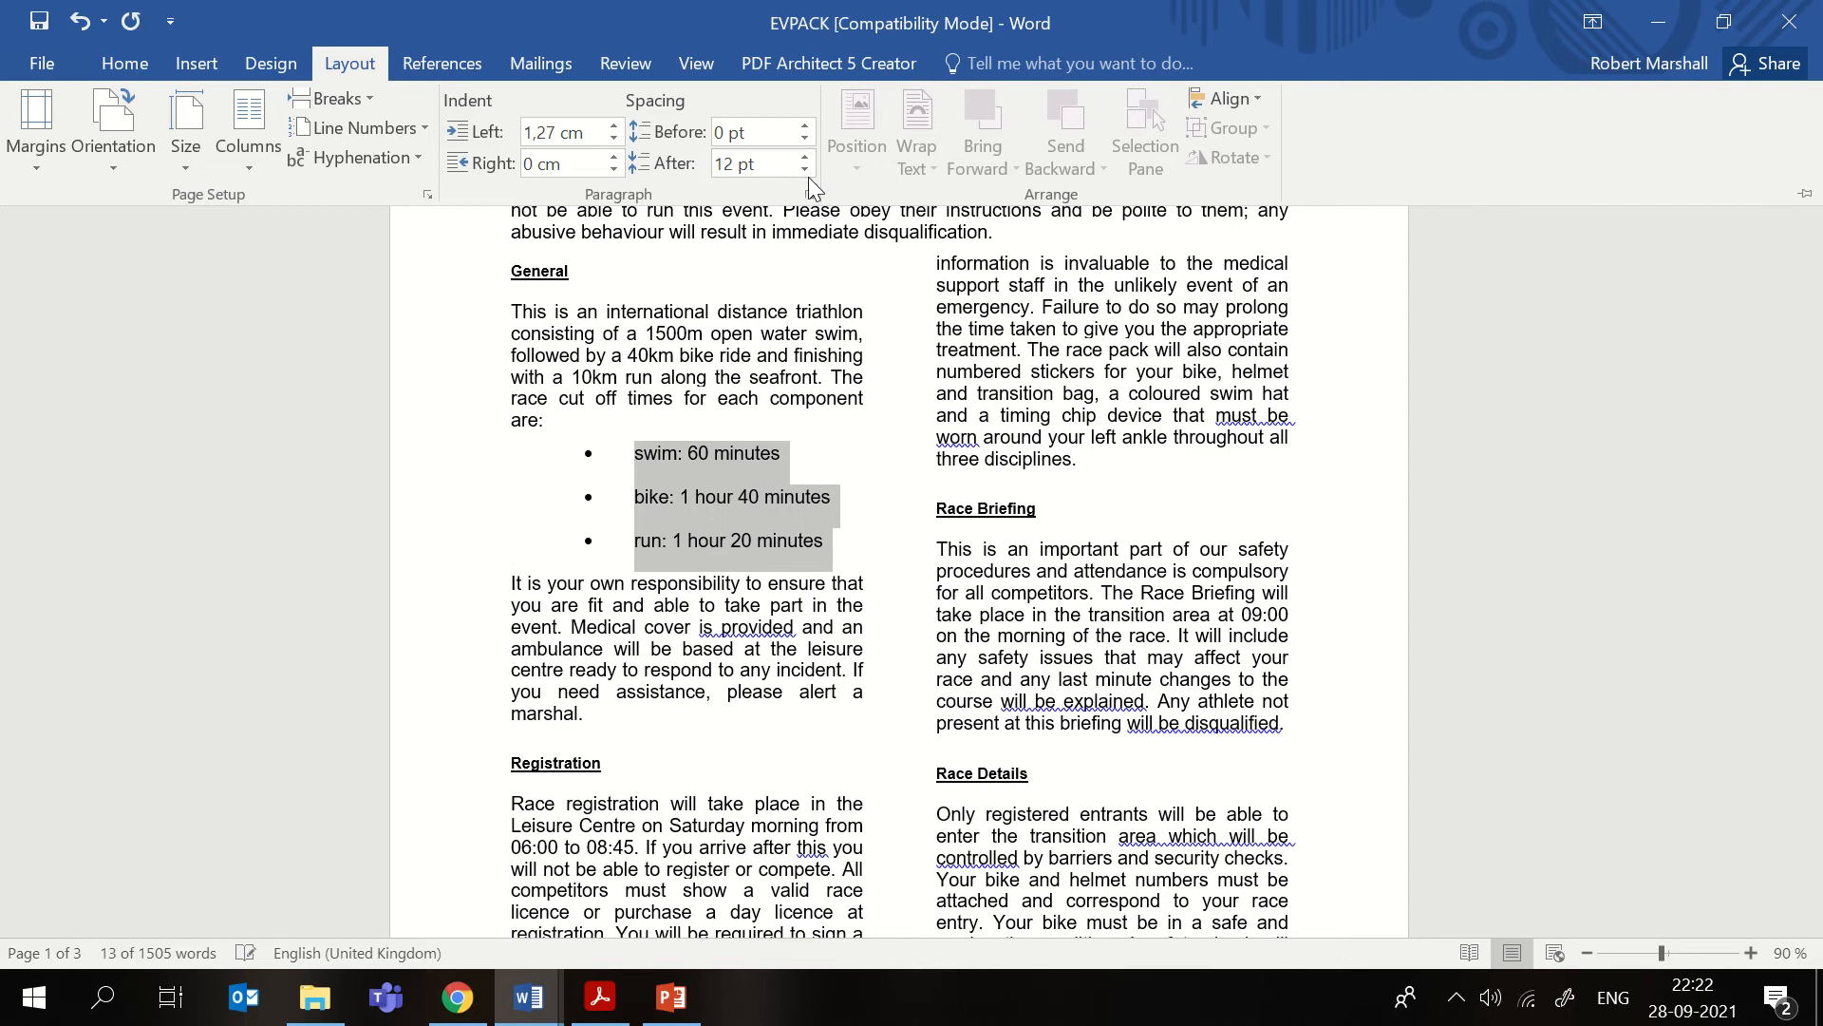
{"action": "left_click", "coordinate": [805, 169]}
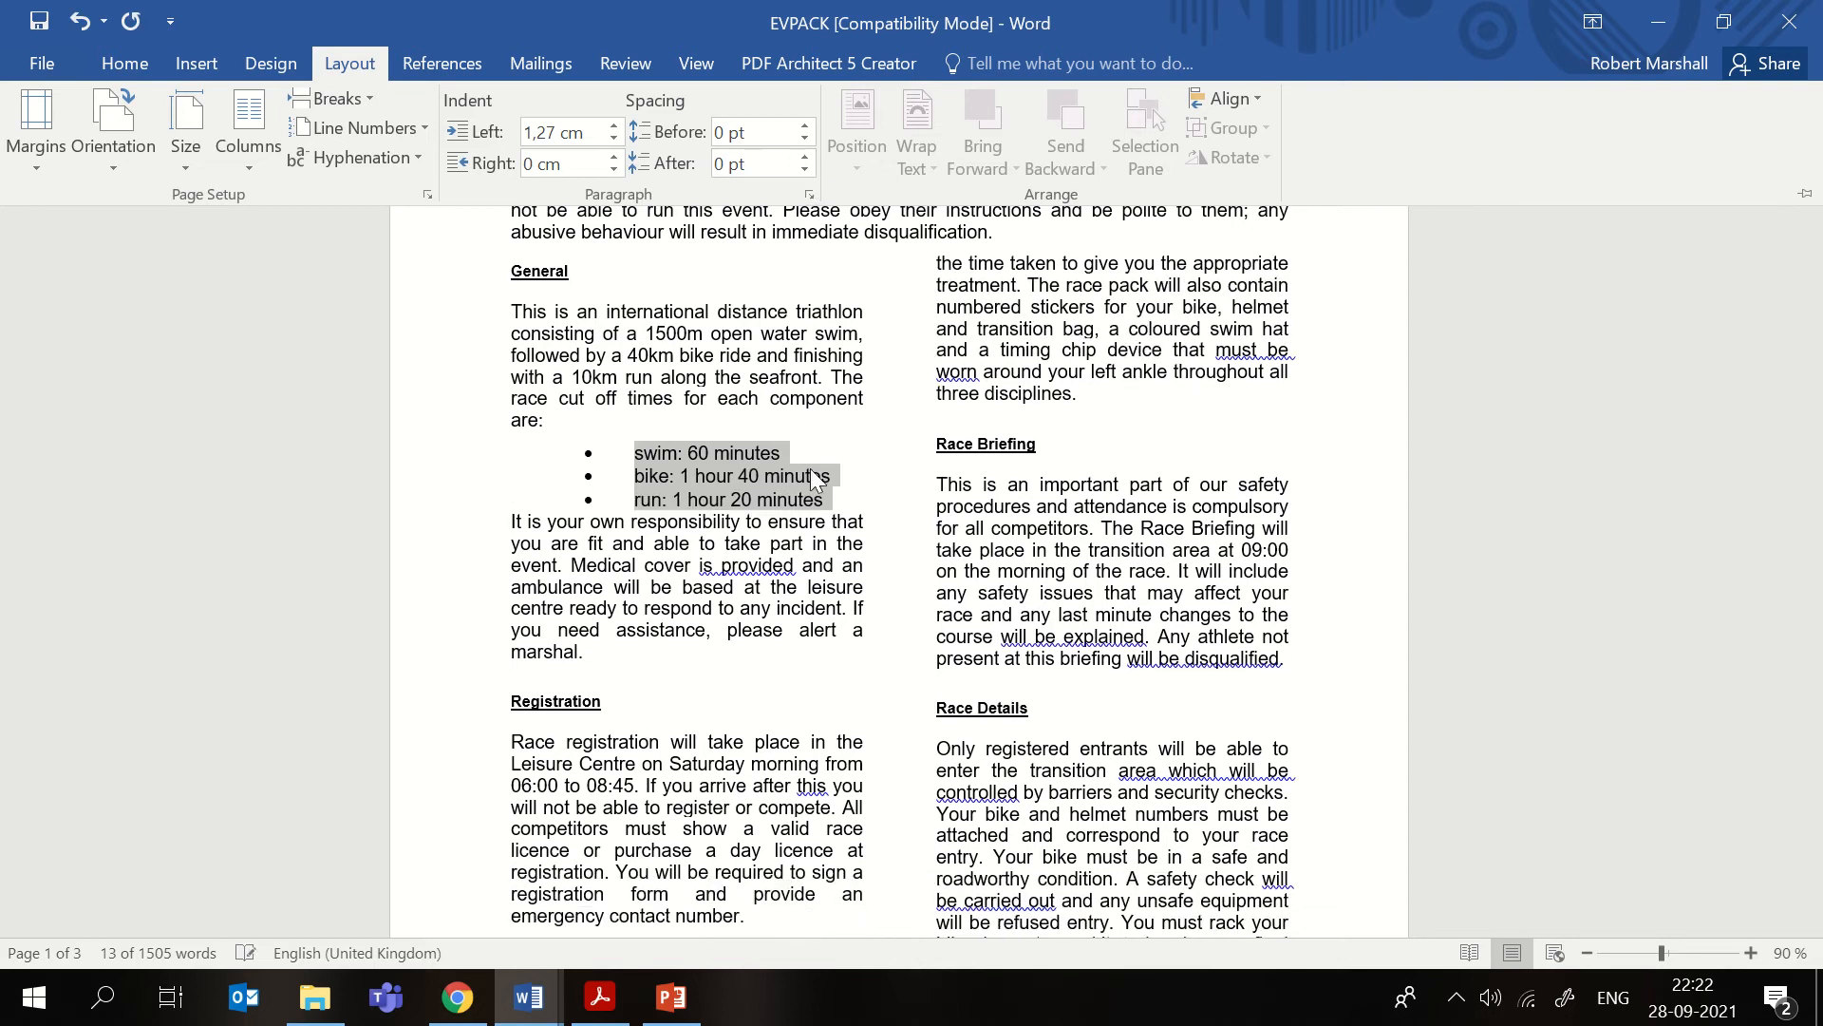
{"action": "left_click", "coordinate": [806, 543]}
{"action": "left_click", "coordinate": [805, 544]}
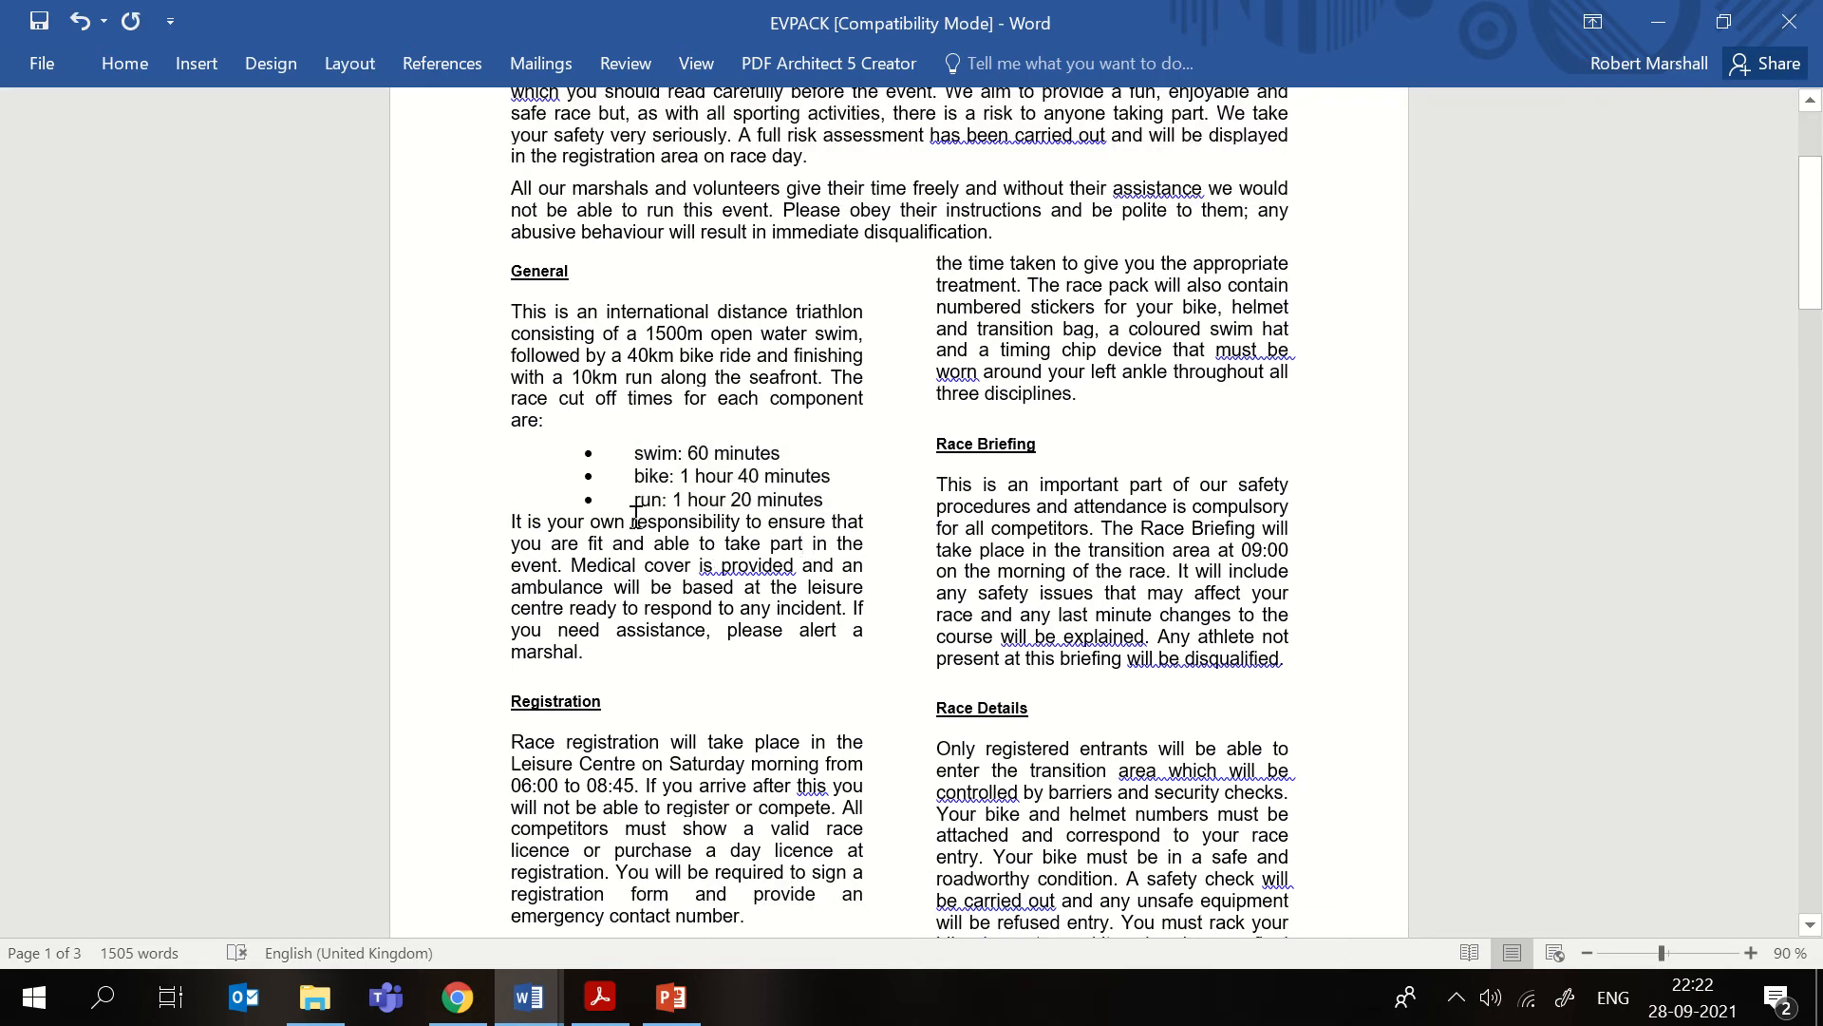
- Try a 6 pt space before and a 6 pt space after the run bullet line, resetting each to 0 pt
{"action": "left_click", "coordinate": [510, 522]}
{"action": "left_click", "coordinate": [362, 76]}
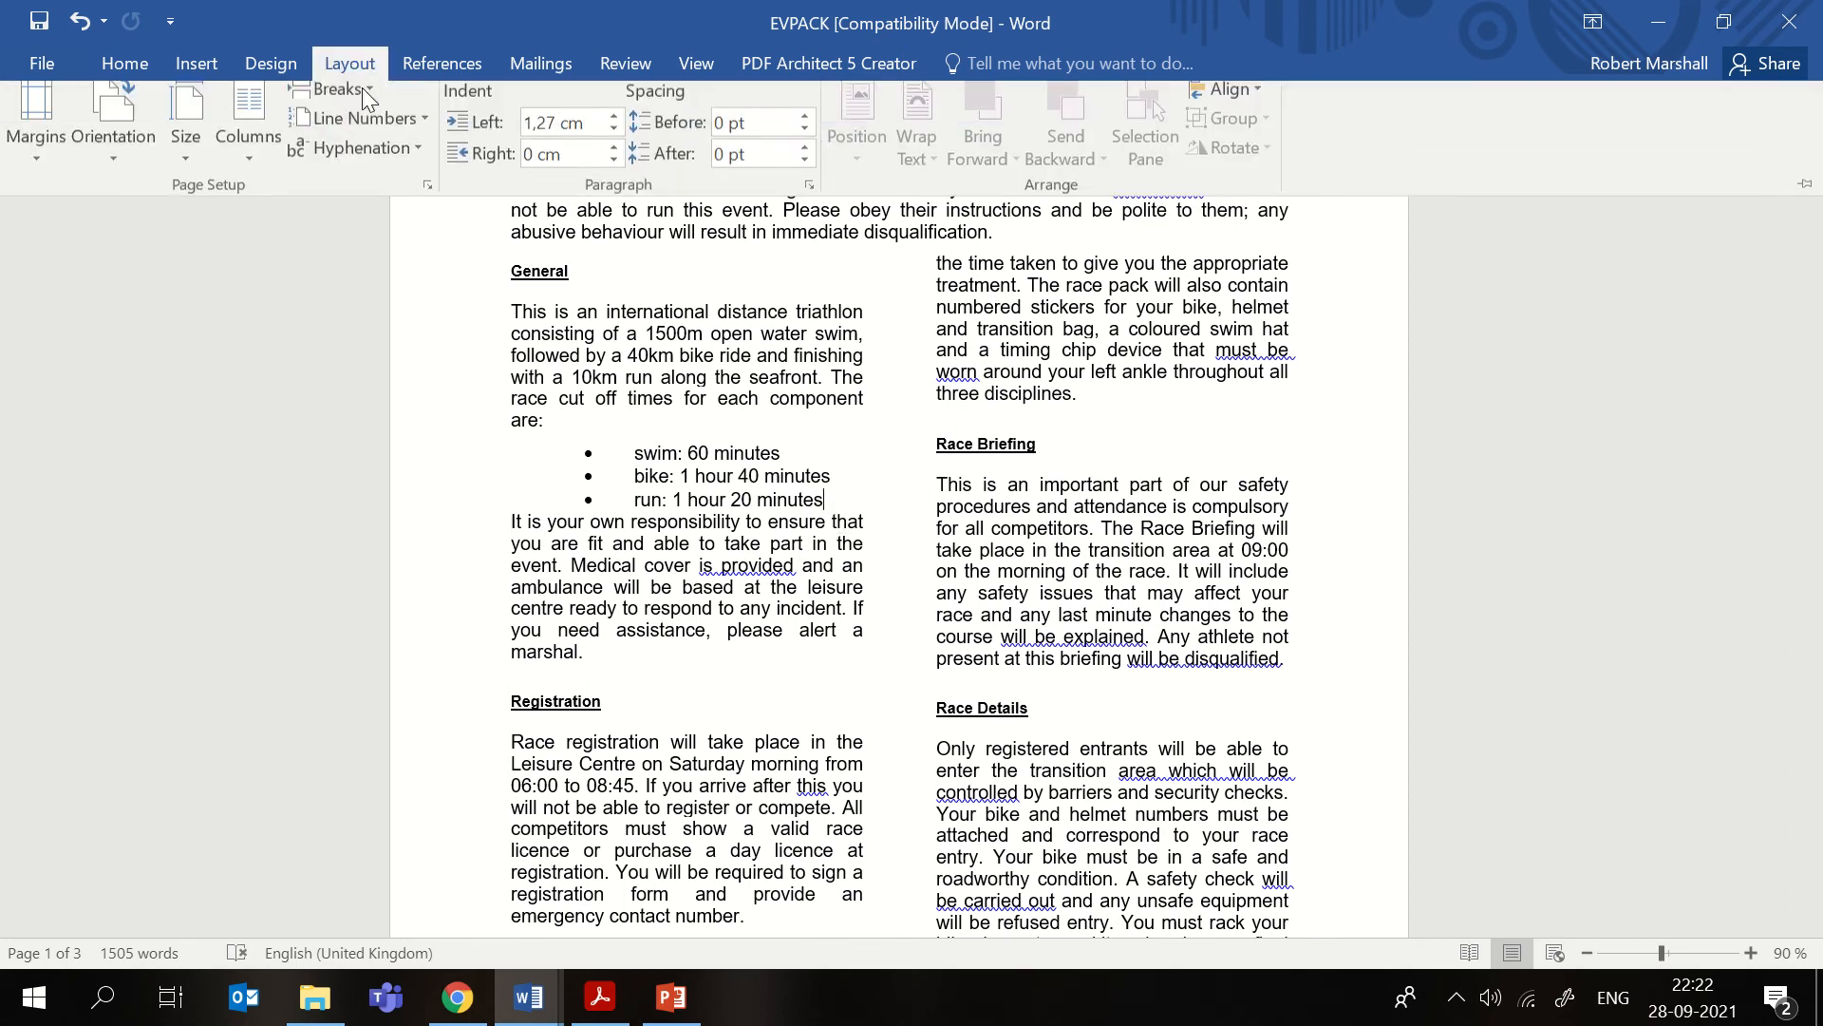
{"action": "left_click", "coordinate": [807, 125]}
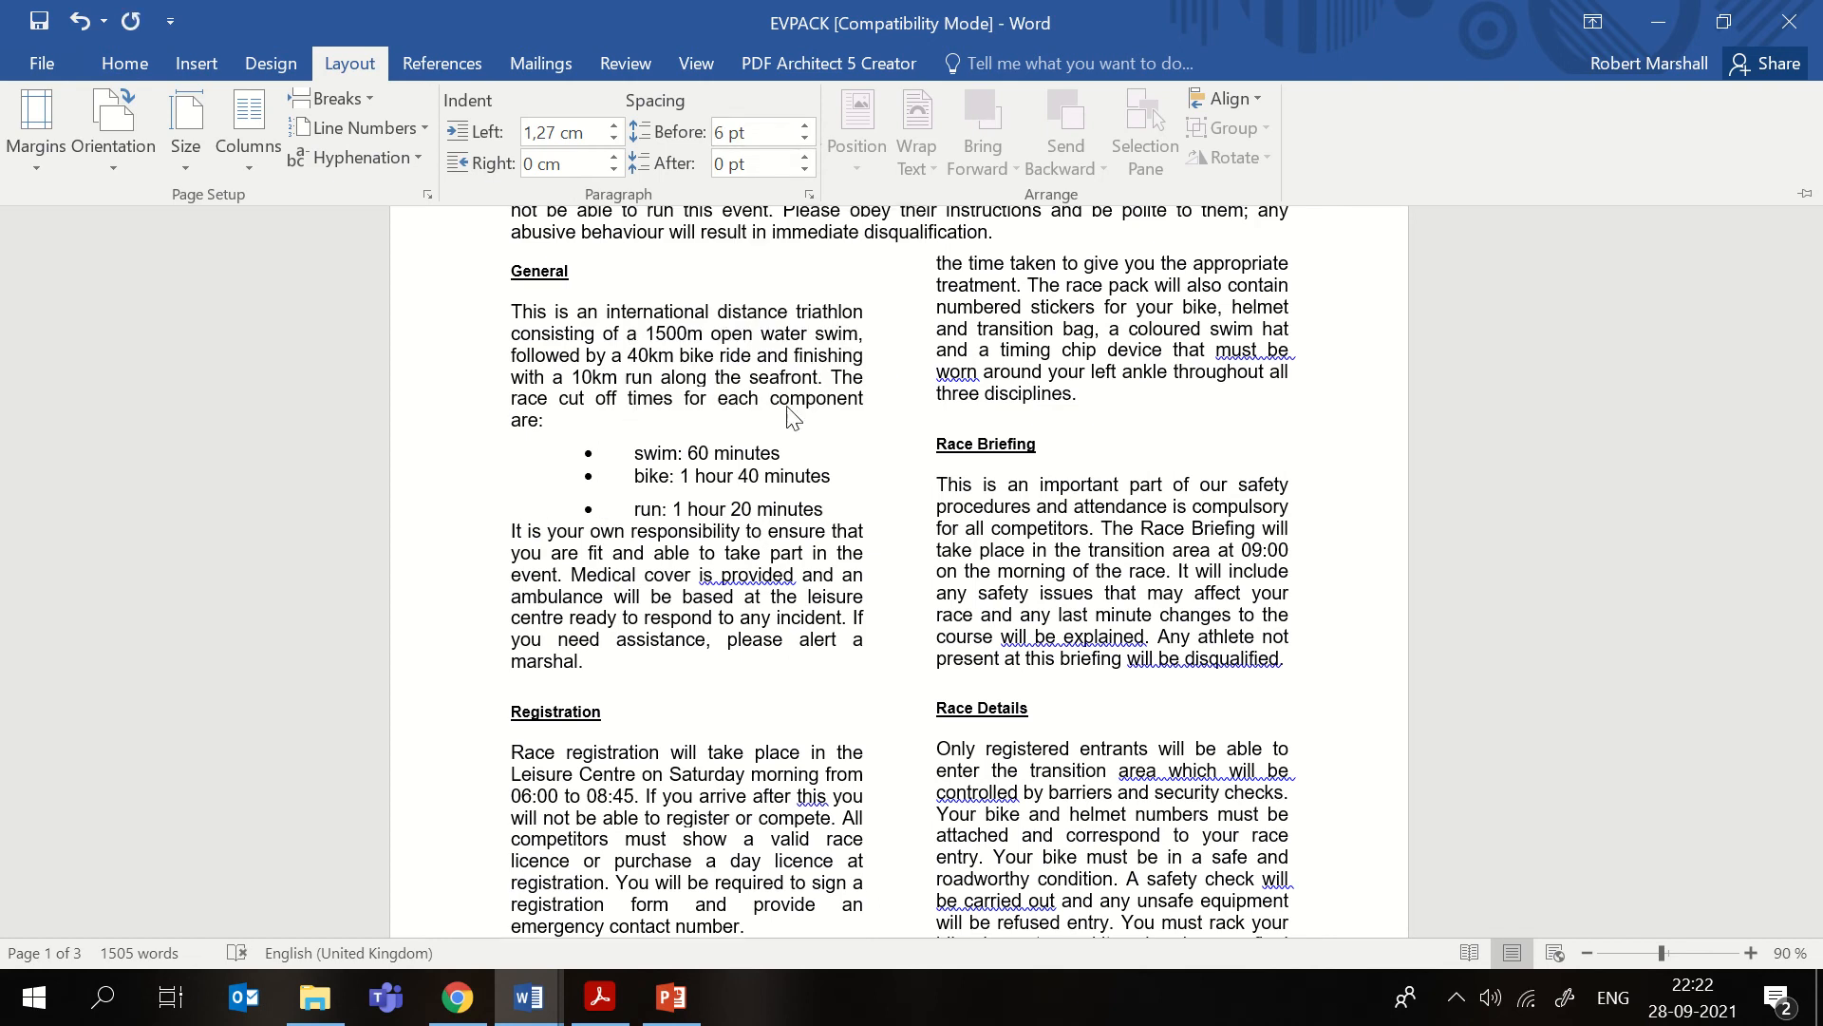
{"action": "left_click", "coordinate": [805, 140]}
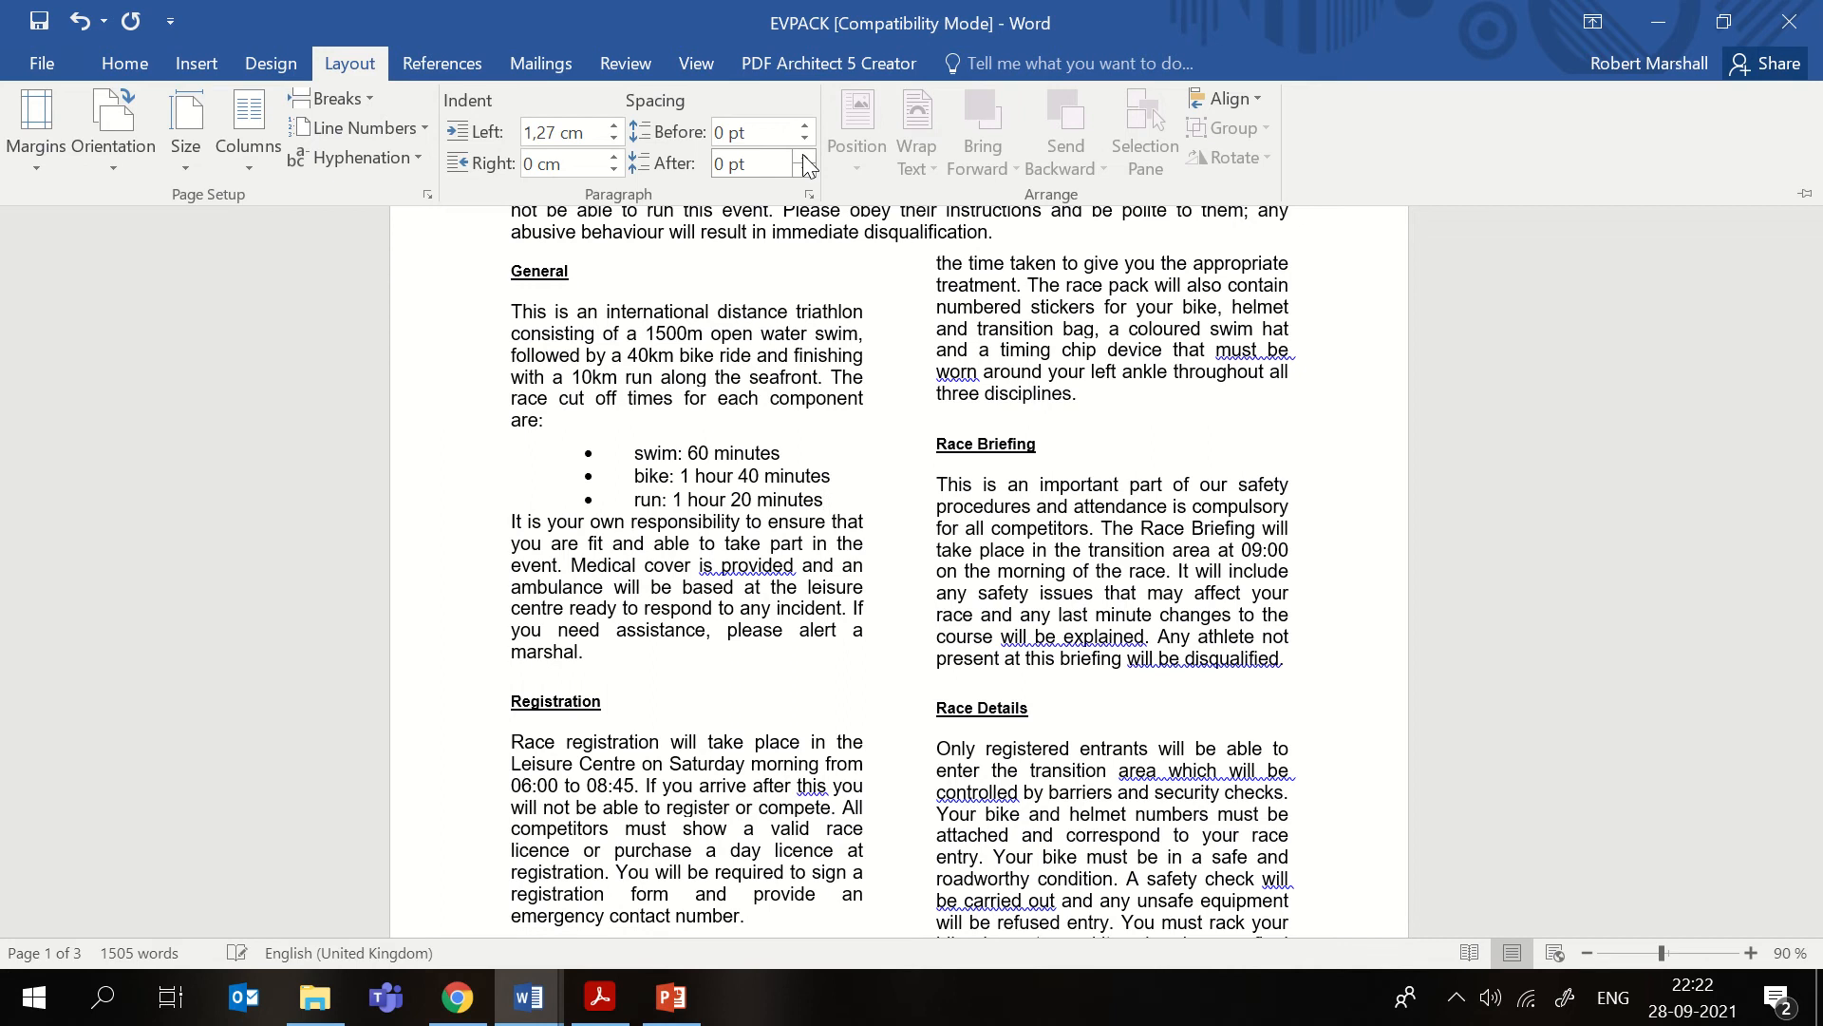
{"action": "left_click", "coordinate": [804, 156]}
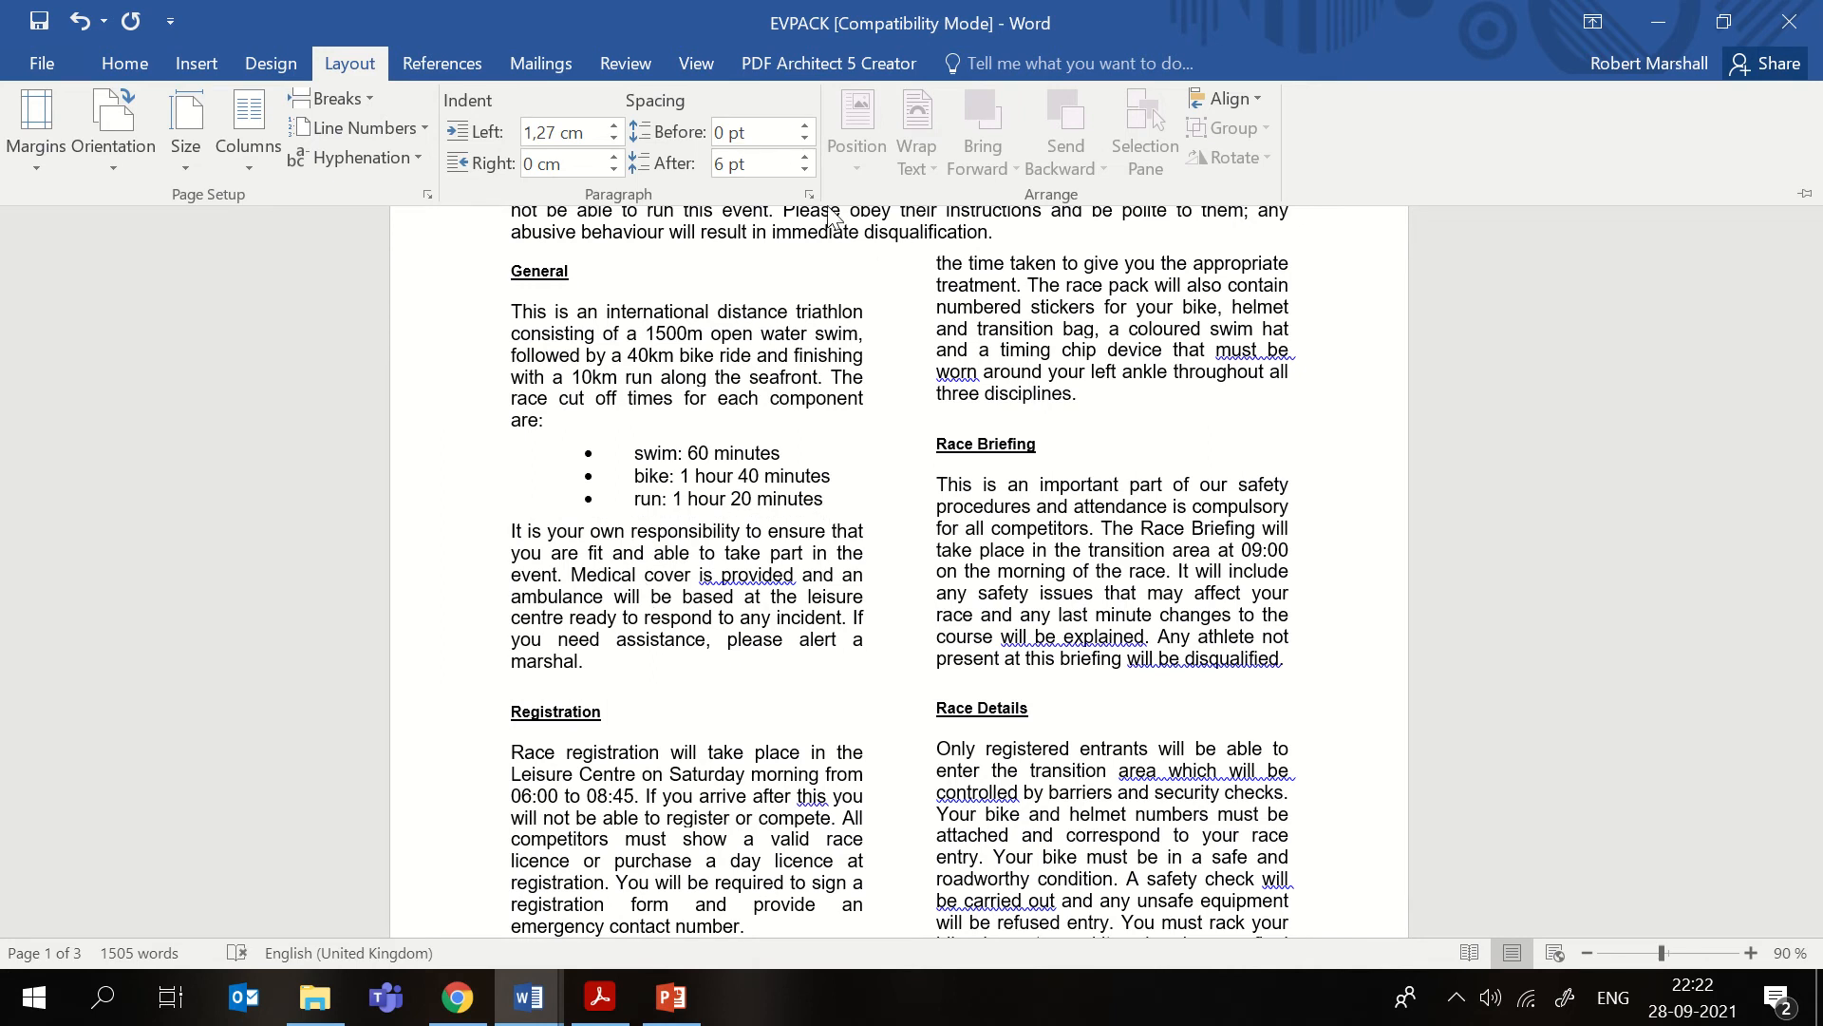
{"action": "left_click", "coordinate": [806, 171]}
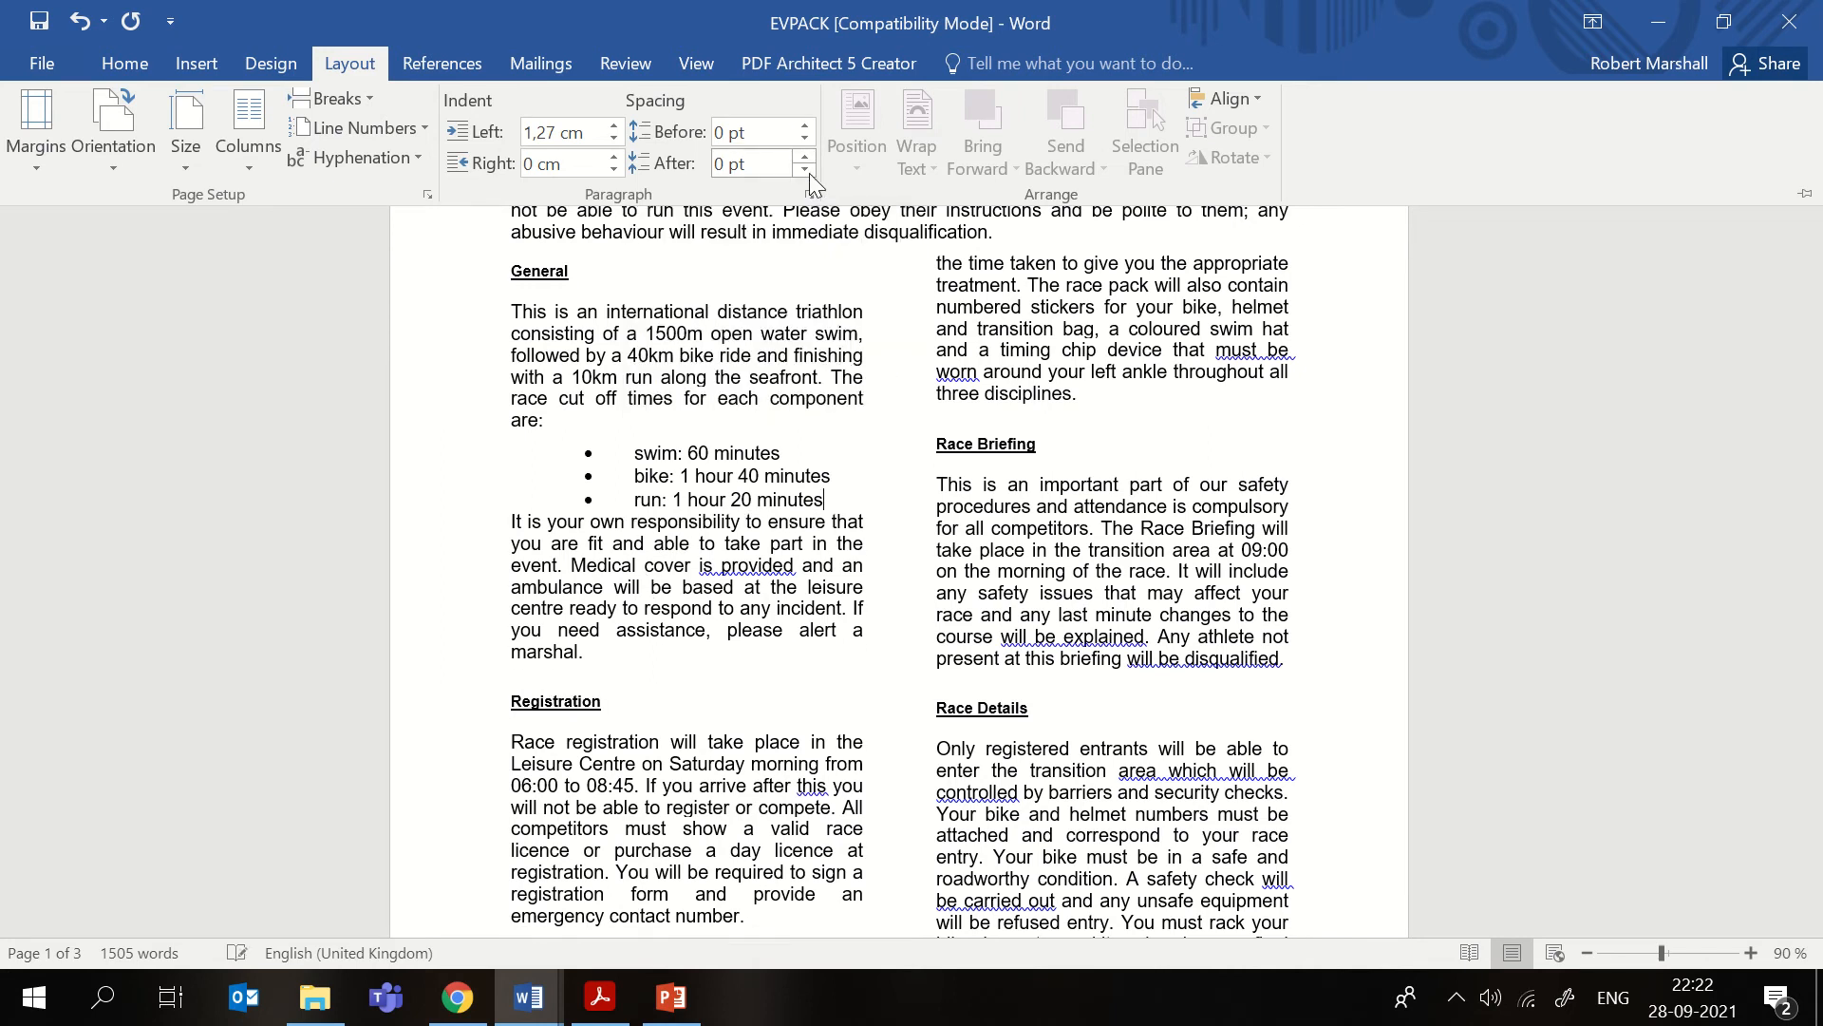
- Try a 6 pt space before the paragraph starting "It is your own responsibility", and reset it to 0 pt
{"action": "left_click", "coordinate": [514, 525]}
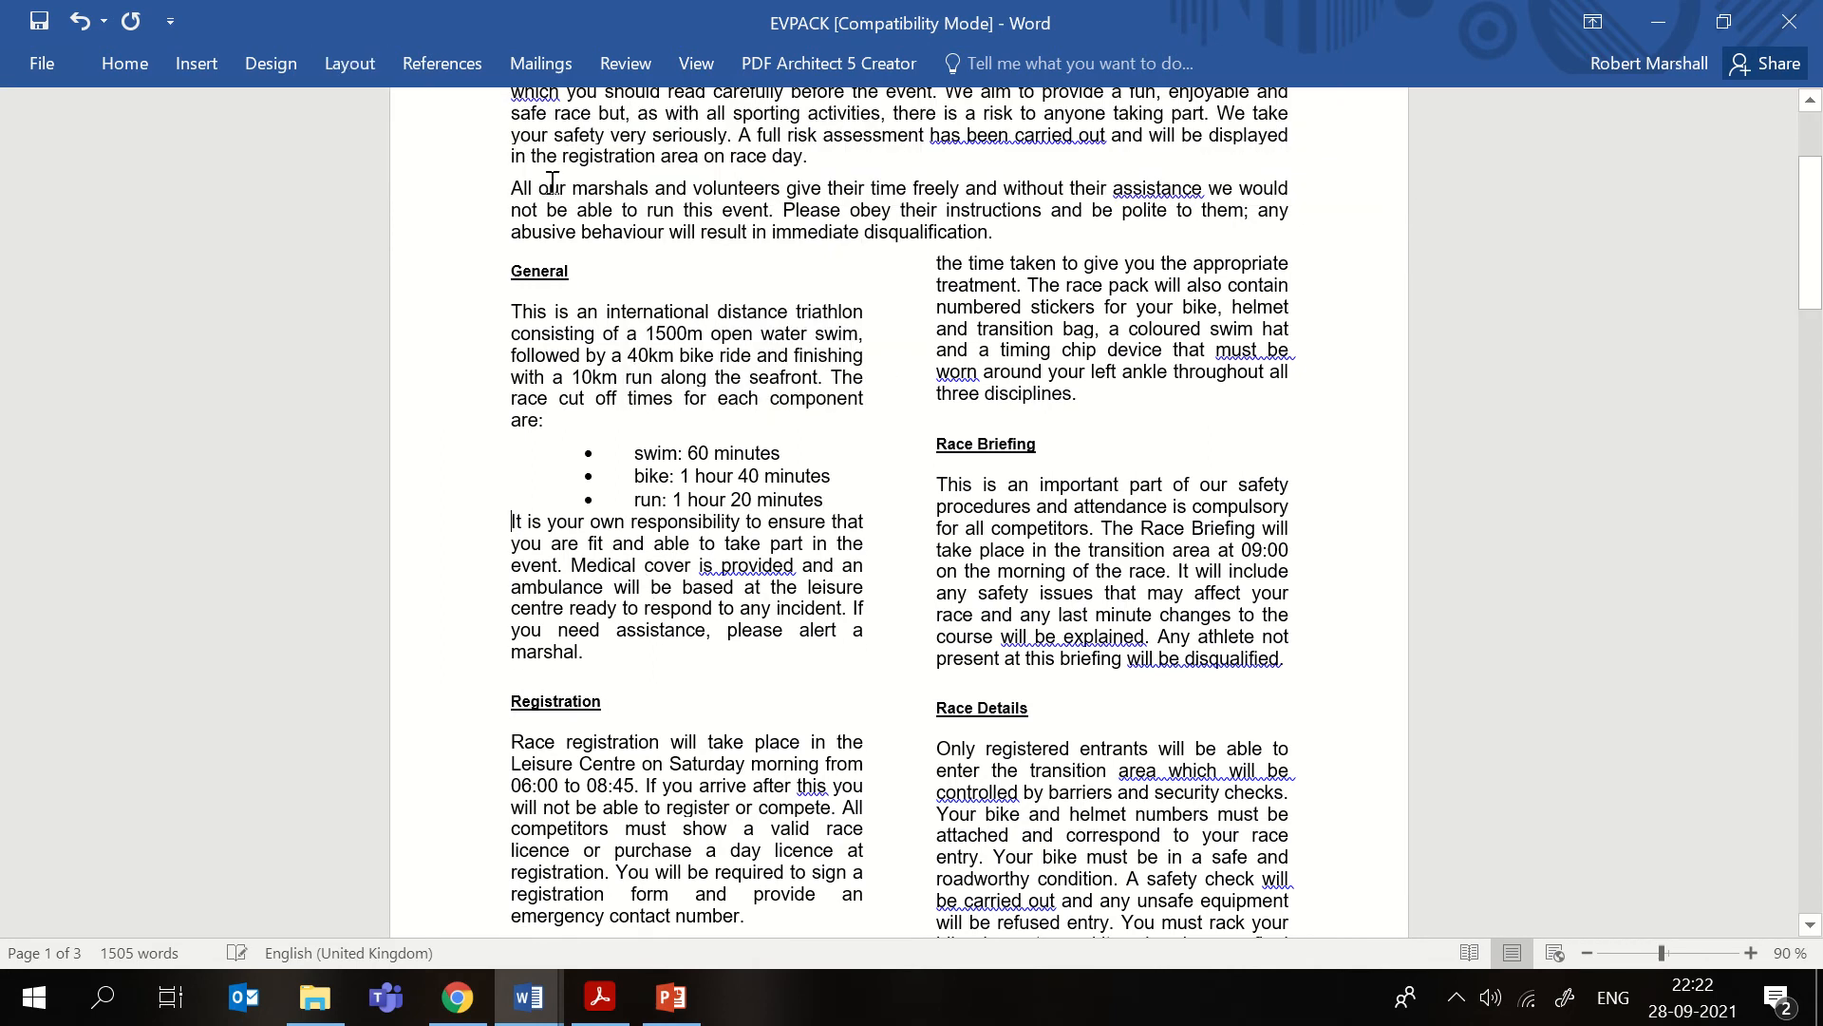
{"action": "left_click", "coordinate": [349, 66]}
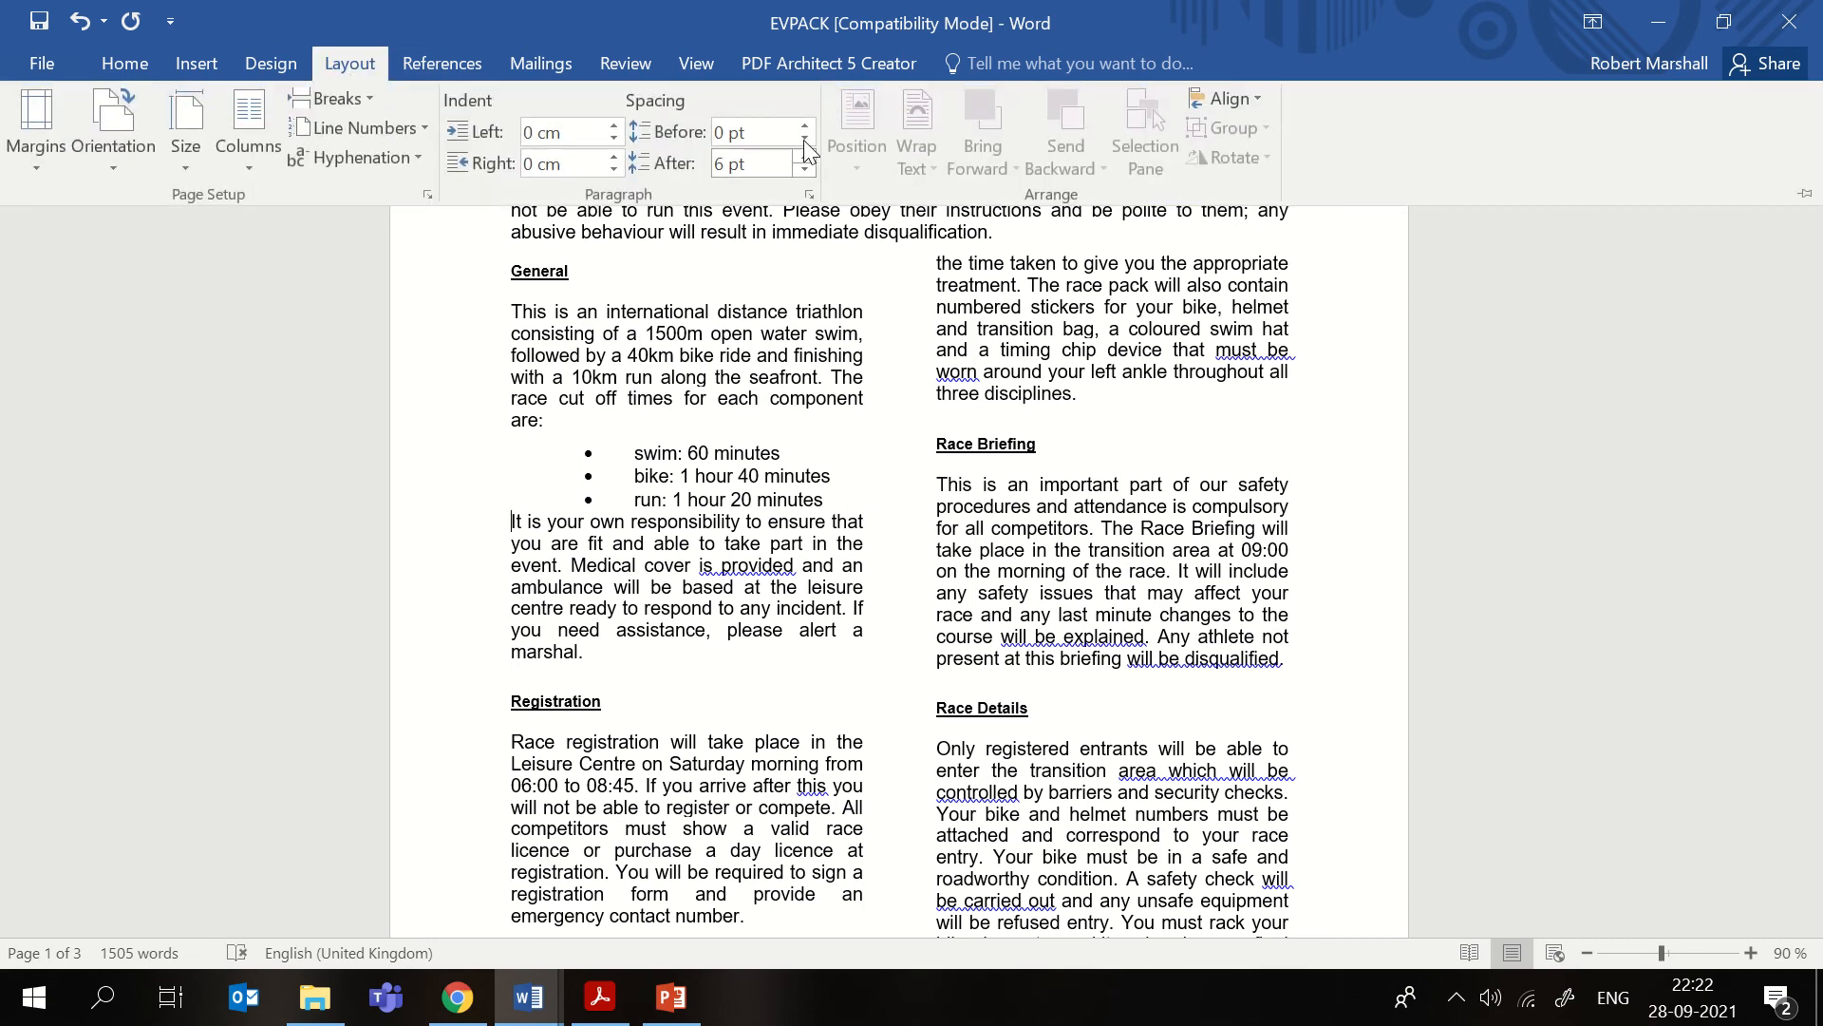
{"action": "left_click", "coordinate": [805, 125]}
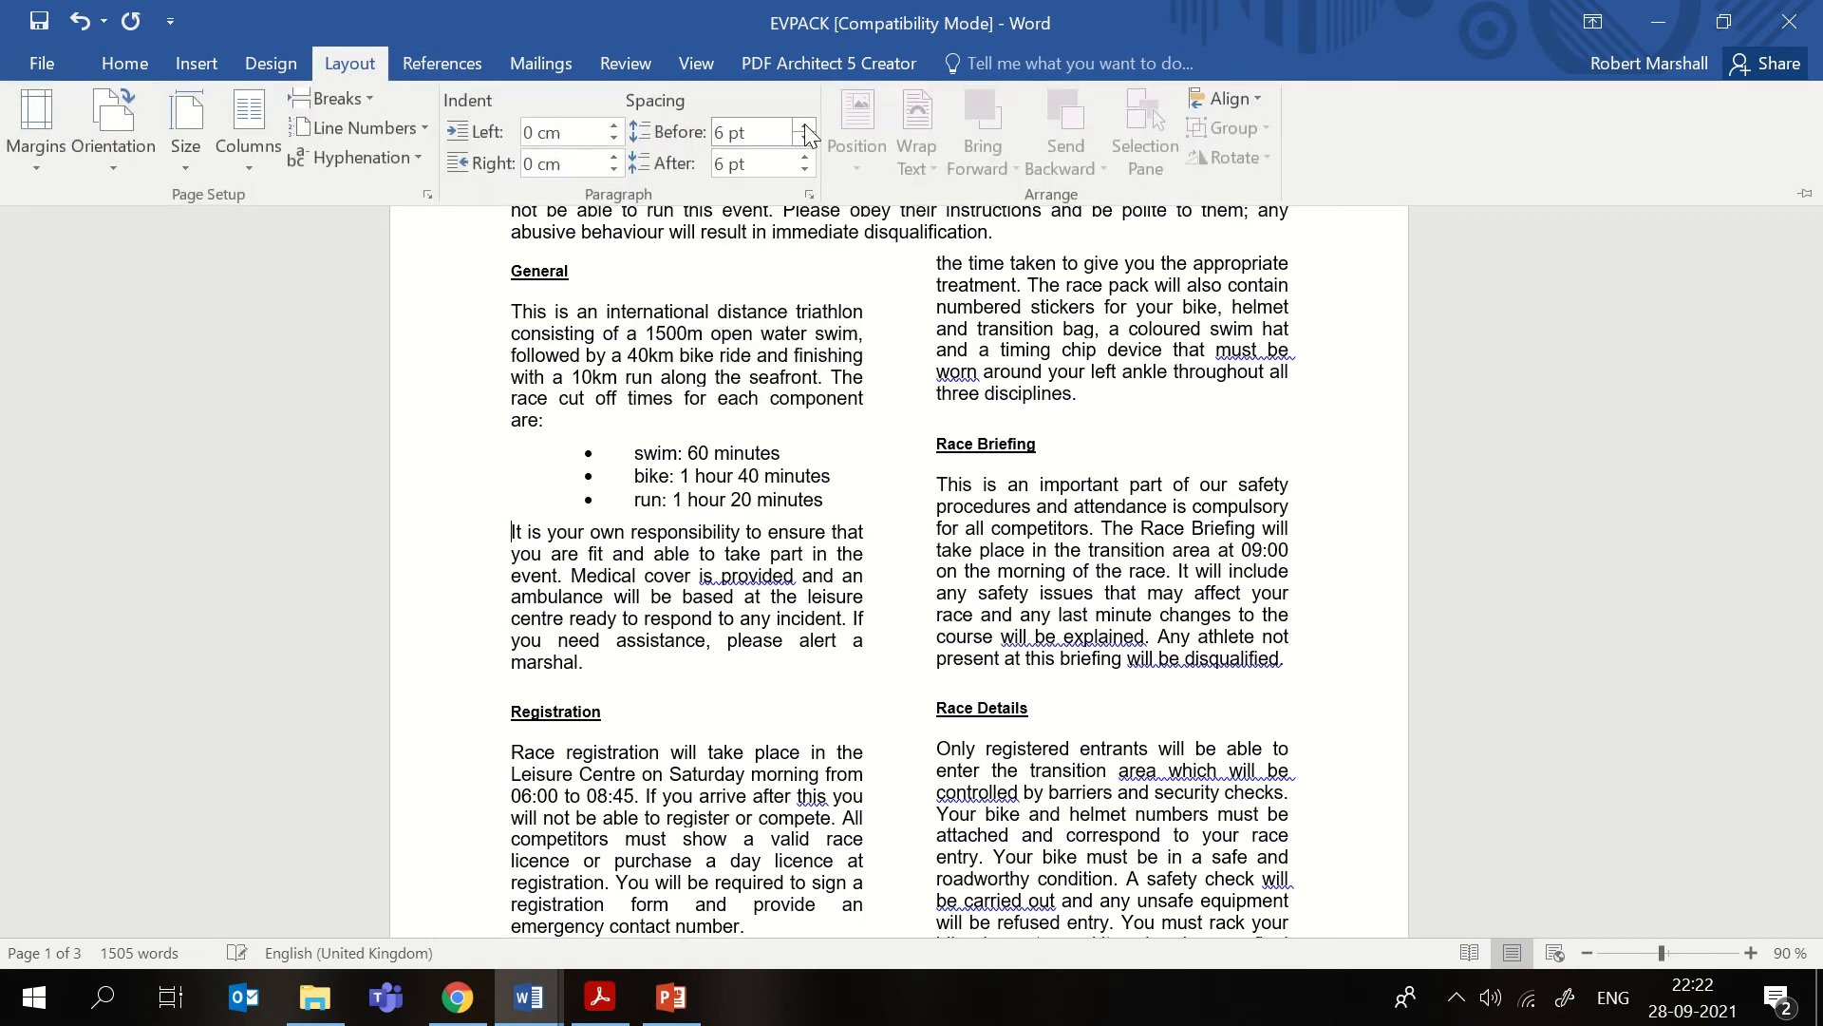
{"action": "left_click", "coordinate": [806, 138]}
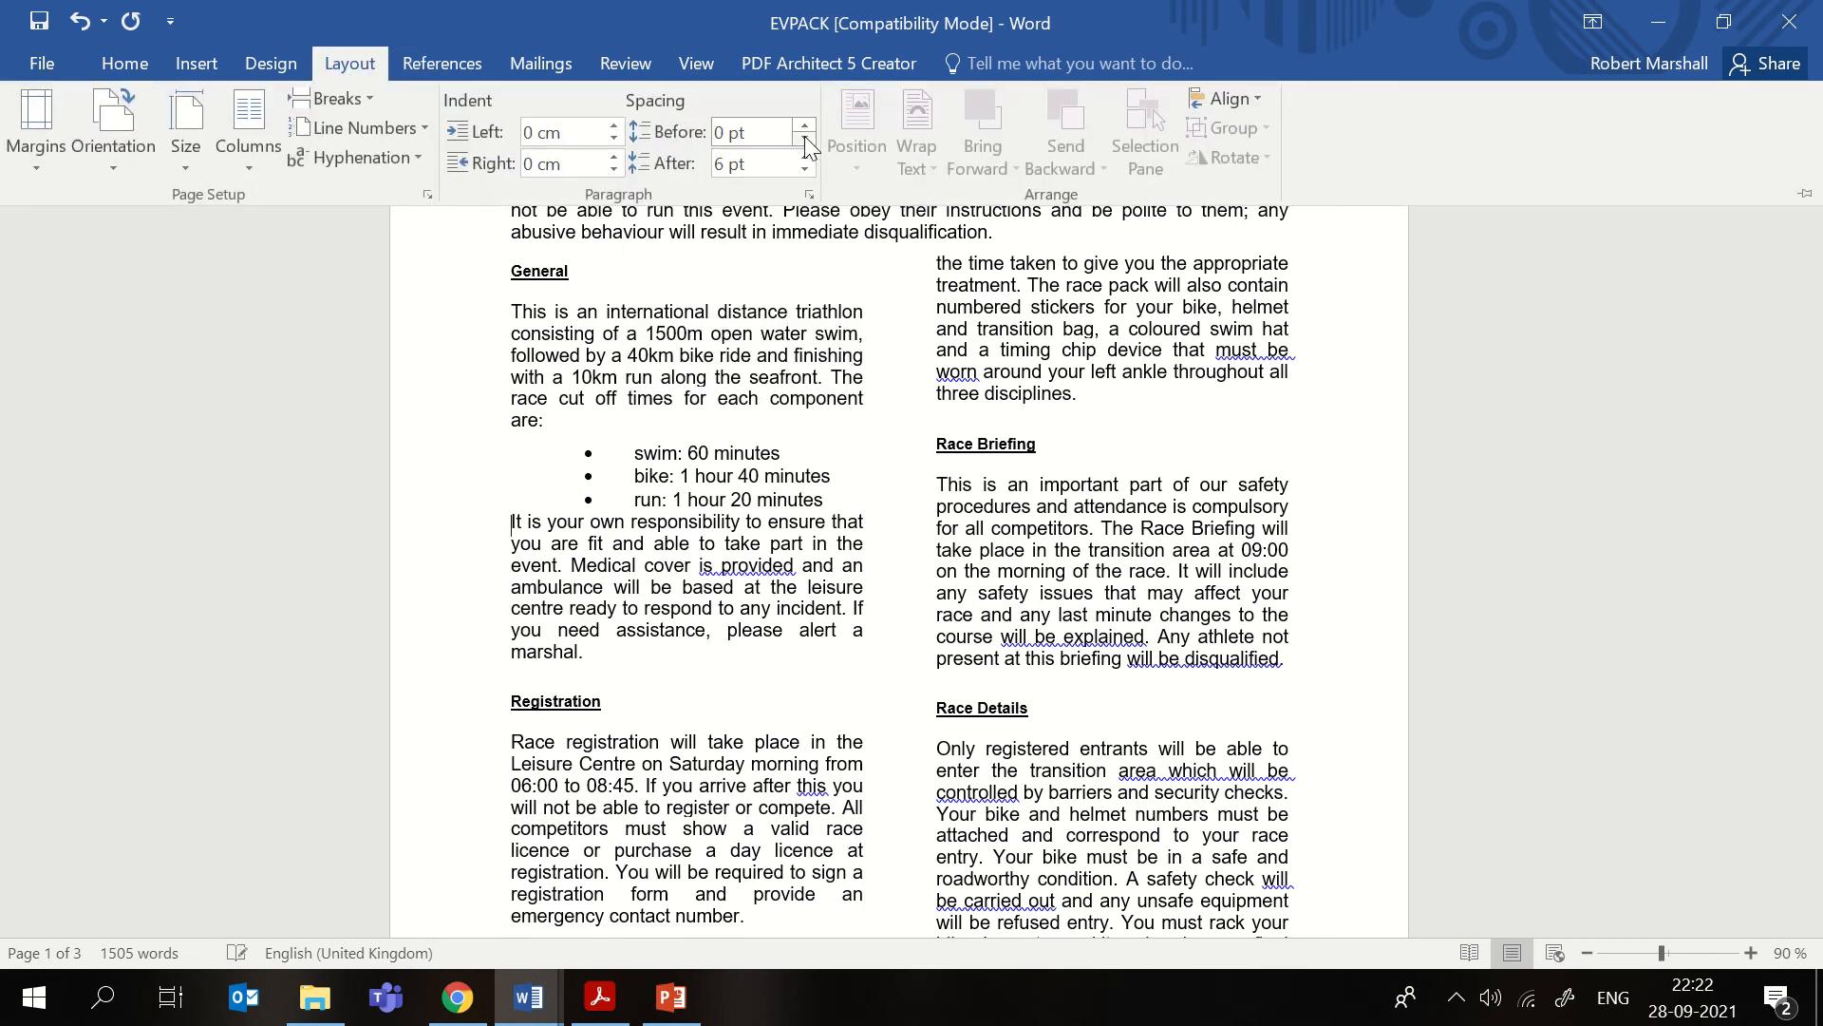
- Set the spacing after the last bullet line, "run: 1 hour 20 minutes", to 6 pt and review the list
{"action": "left_click", "coordinate": [831, 501]}
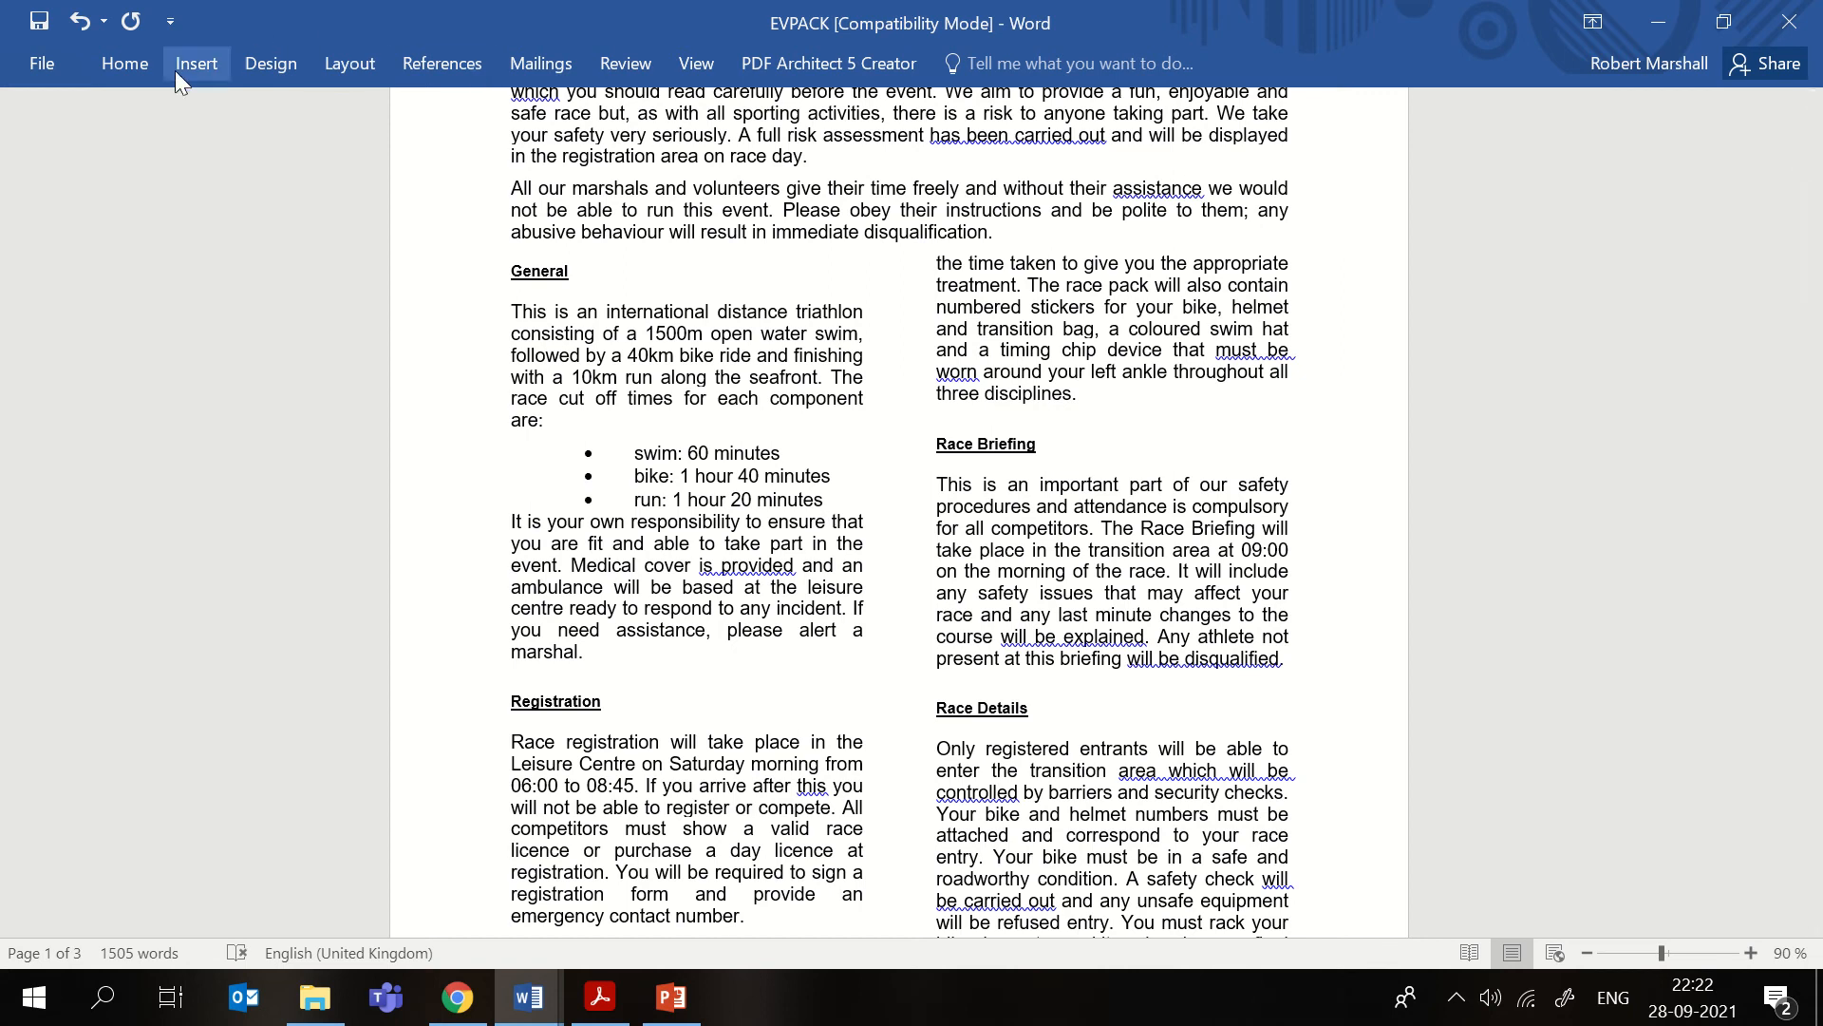
{"action": "left_click", "coordinate": [133, 63]}
{"action": "left_click", "coordinate": [350, 63]}
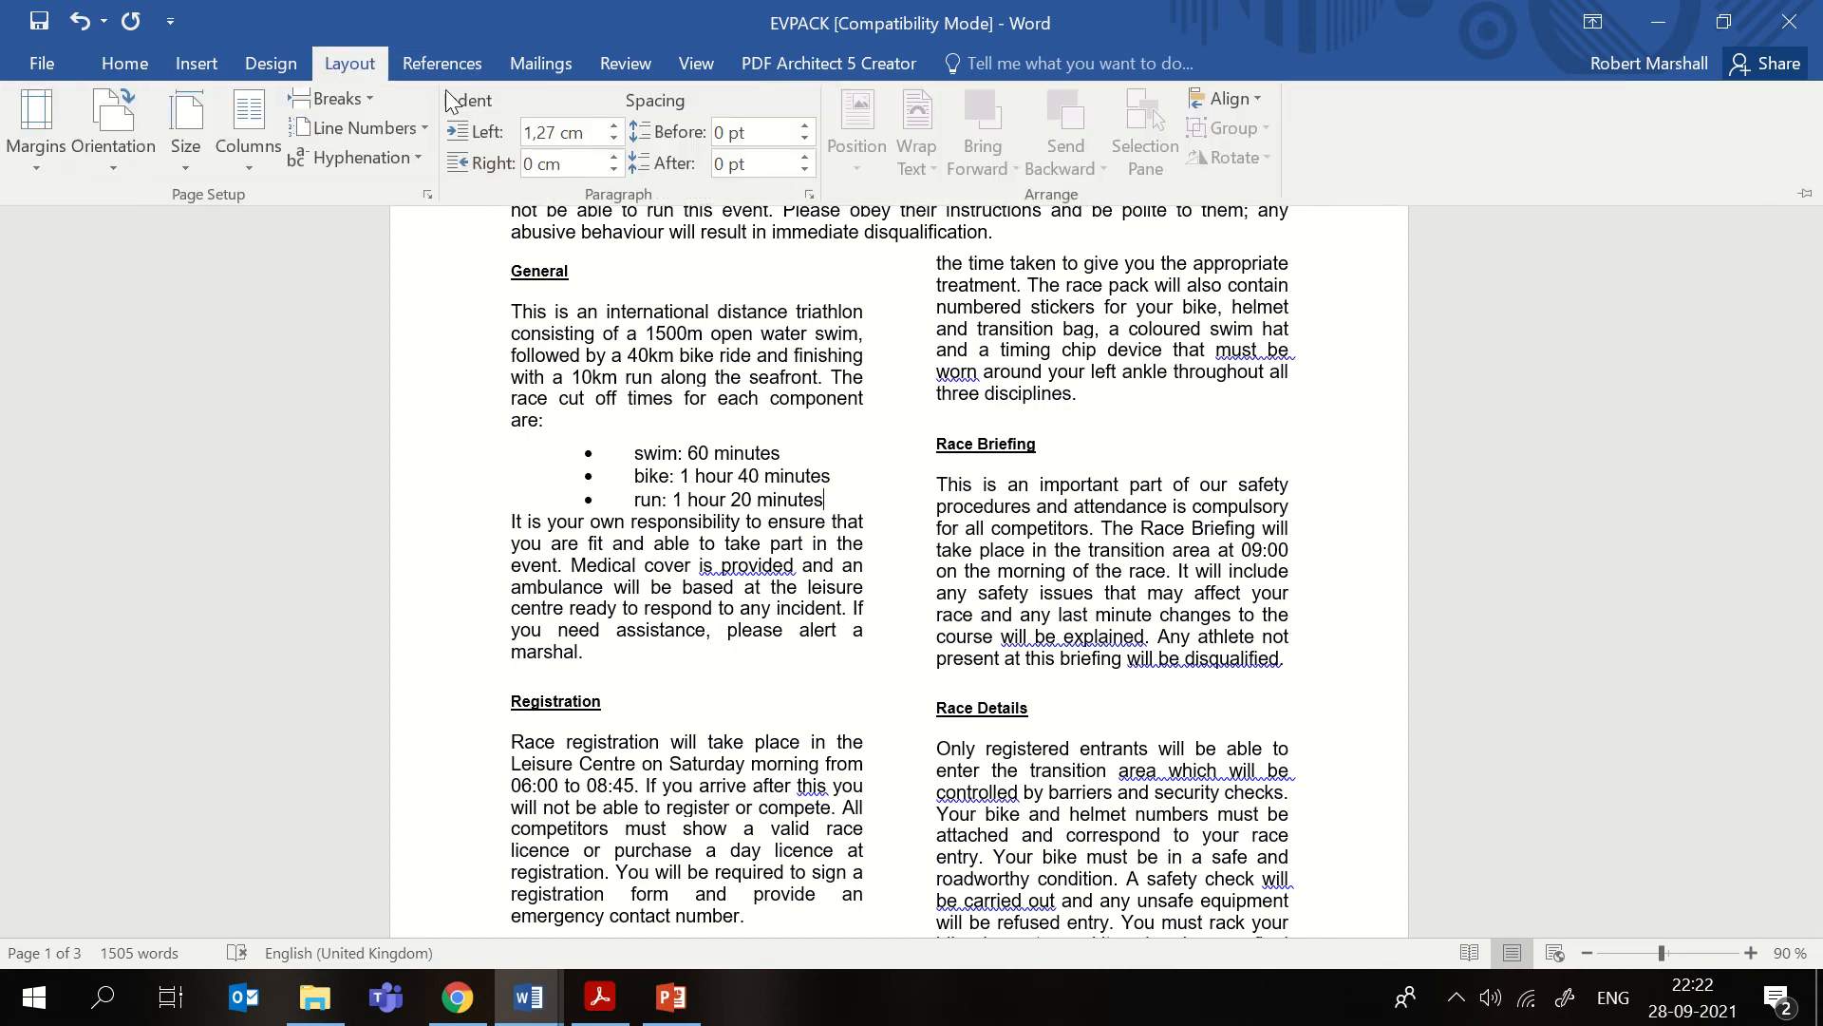
{"action": "left_click", "coordinate": [807, 156]}
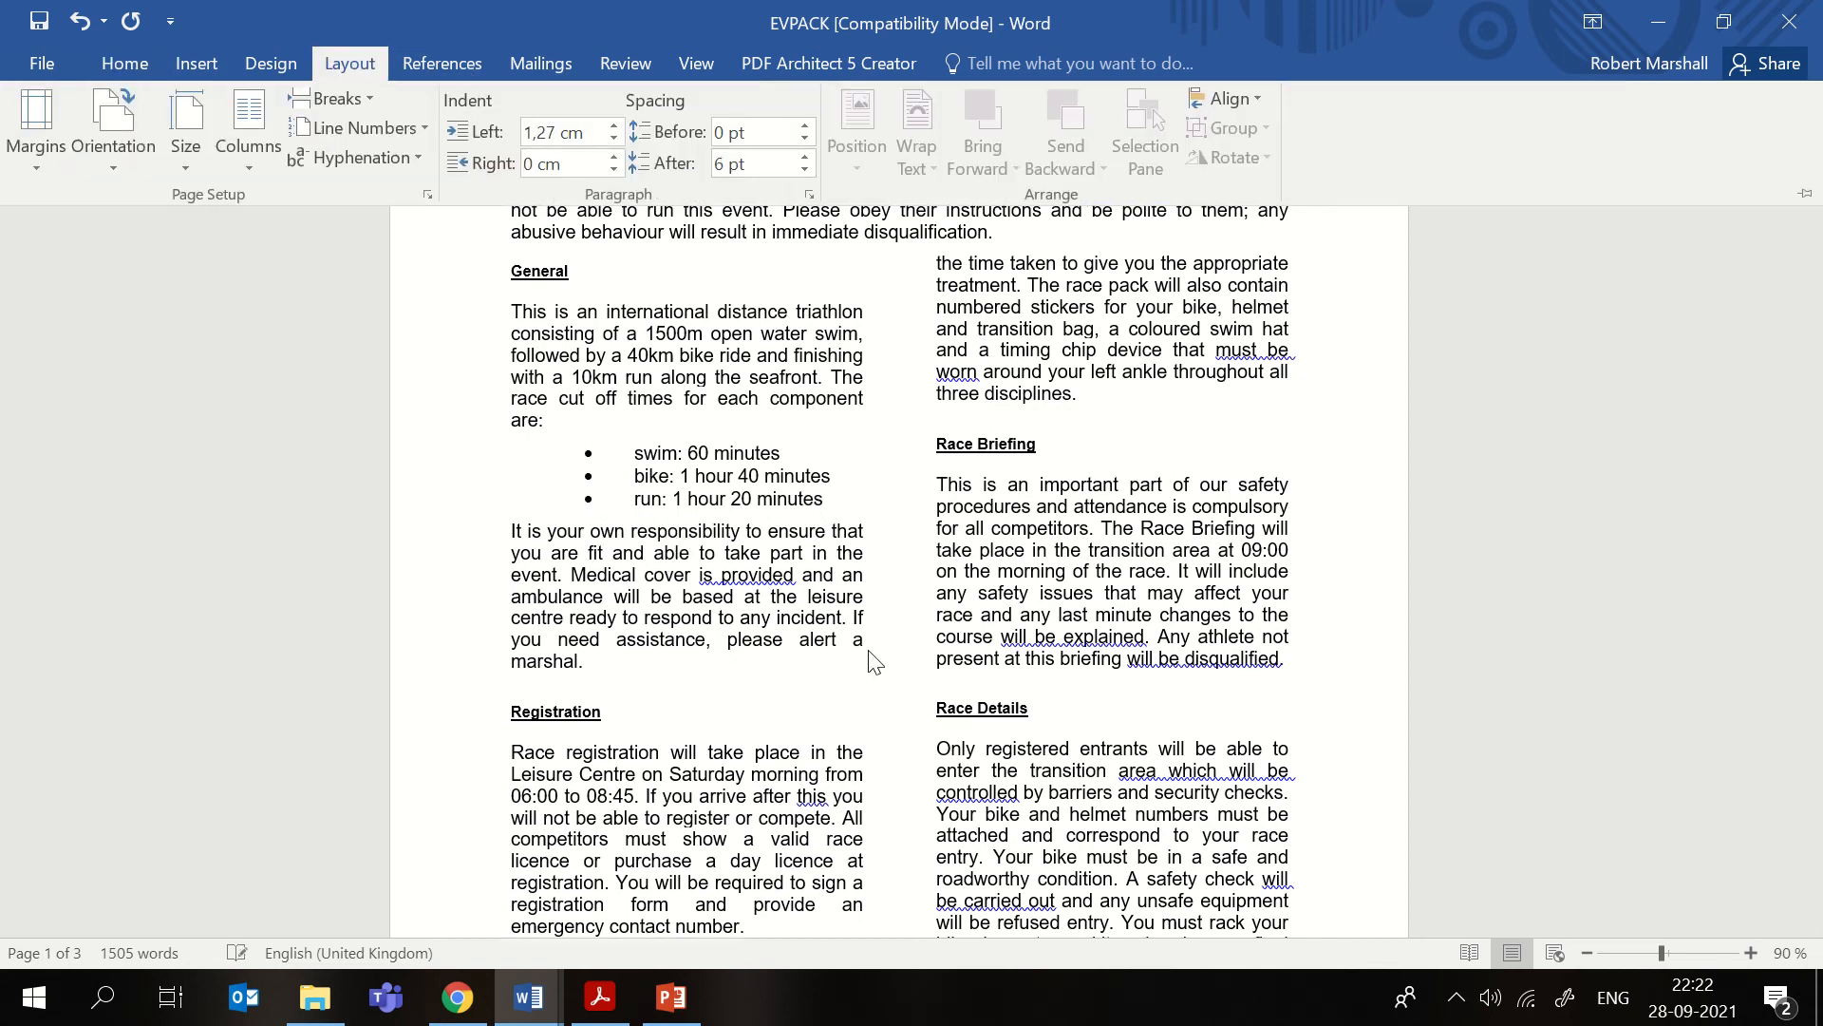
{"action": "left_click", "coordinate": [805, 642]}
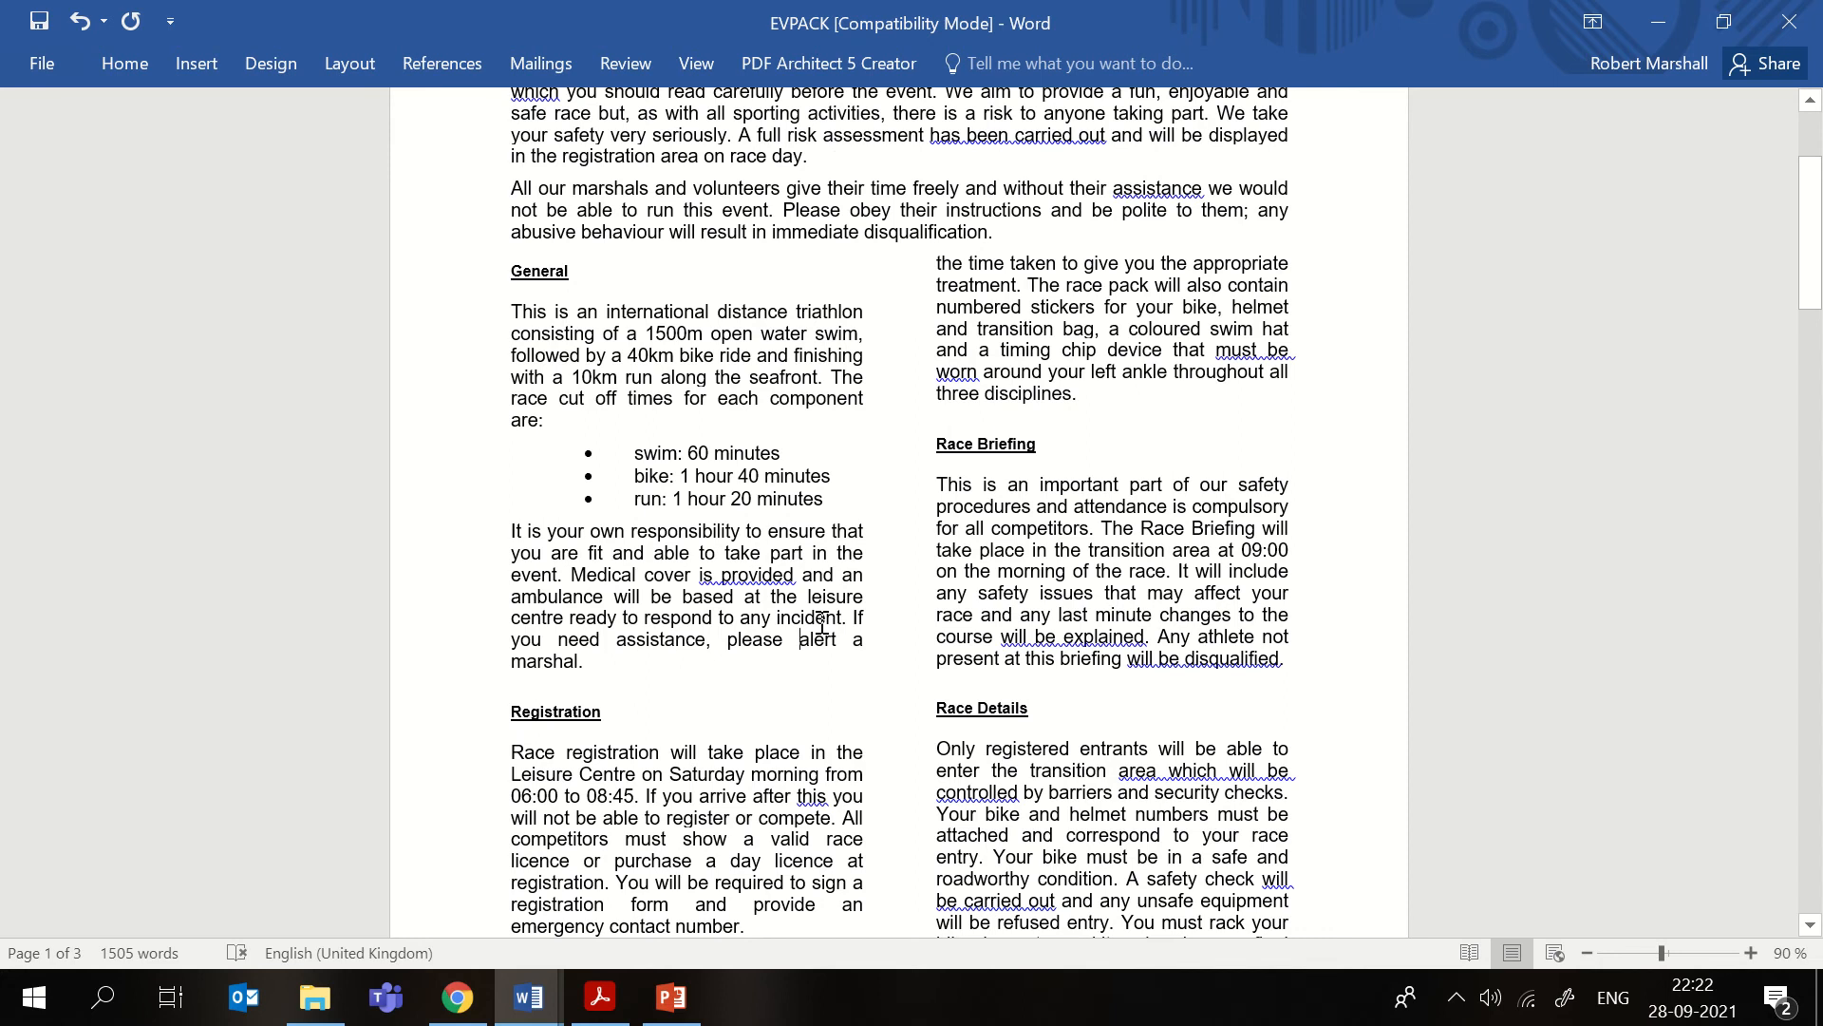
{"action": "scroll", "coordinate": [822, 624], "scroll_direction": "up", "scroll_amount": 3}
{"action": "scroll", "coordinate": [841, 699], "scroll_direction": "down", "scroll_amount": 2}
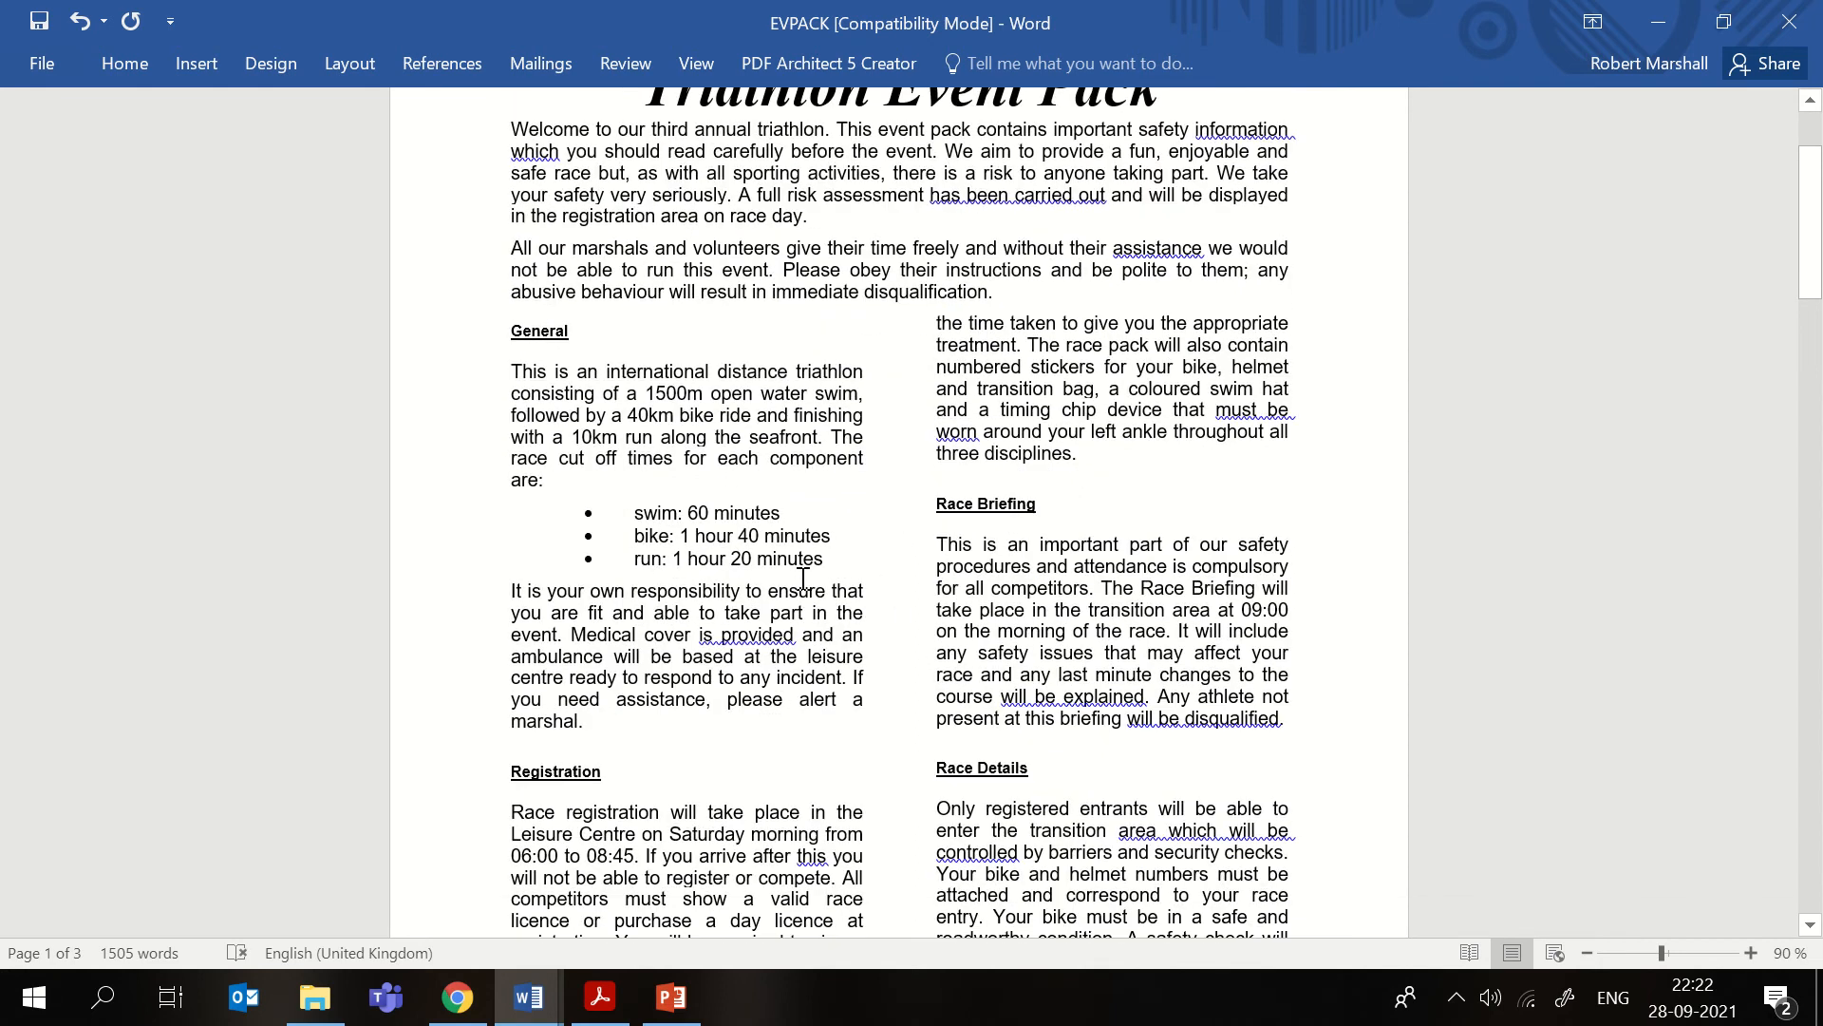
- Switch to the question paper and read question 8's formatting requirements for the TN-subhead style
{"action": "left_click", "coordinate": [601, 997]}
{"action": "scroll", "coordinate": [825, 622], "scroll_direction": "down", "scroll_amount": 3}
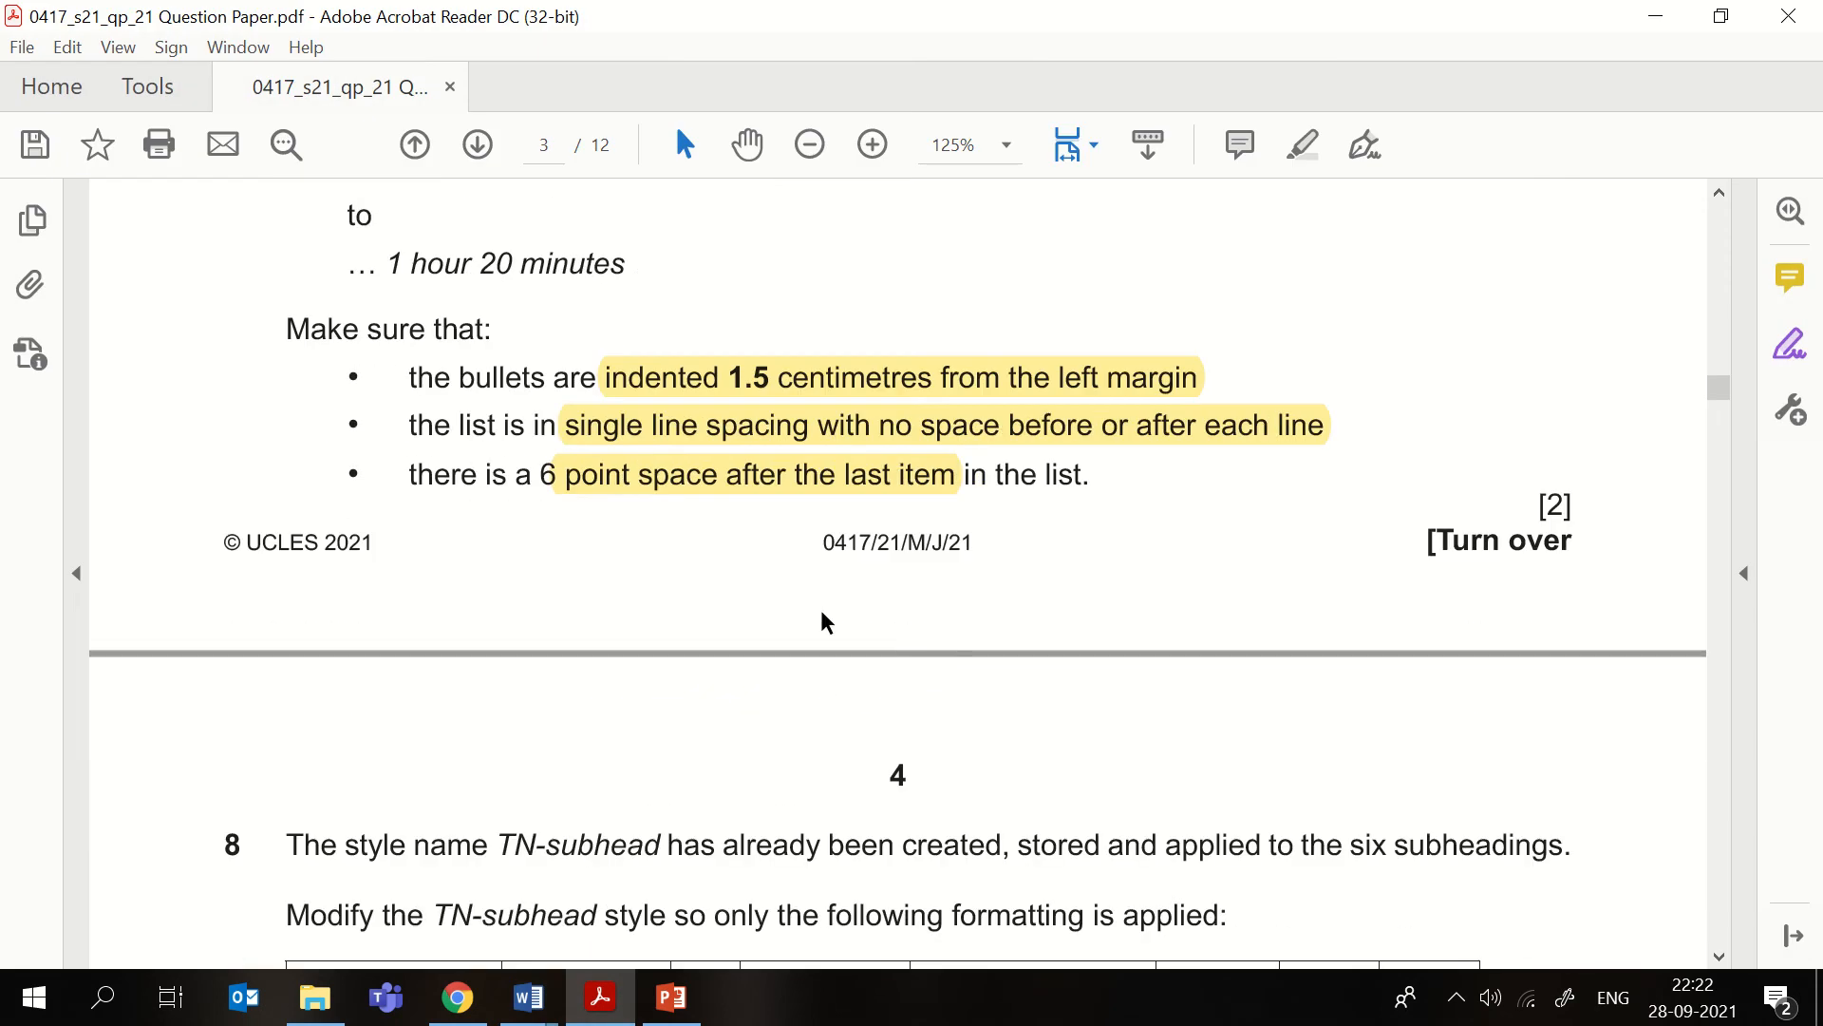
{"action": "scroll", "coordinate": [721, 504], "scroll_direction": "down", "scroll_amount": 10}
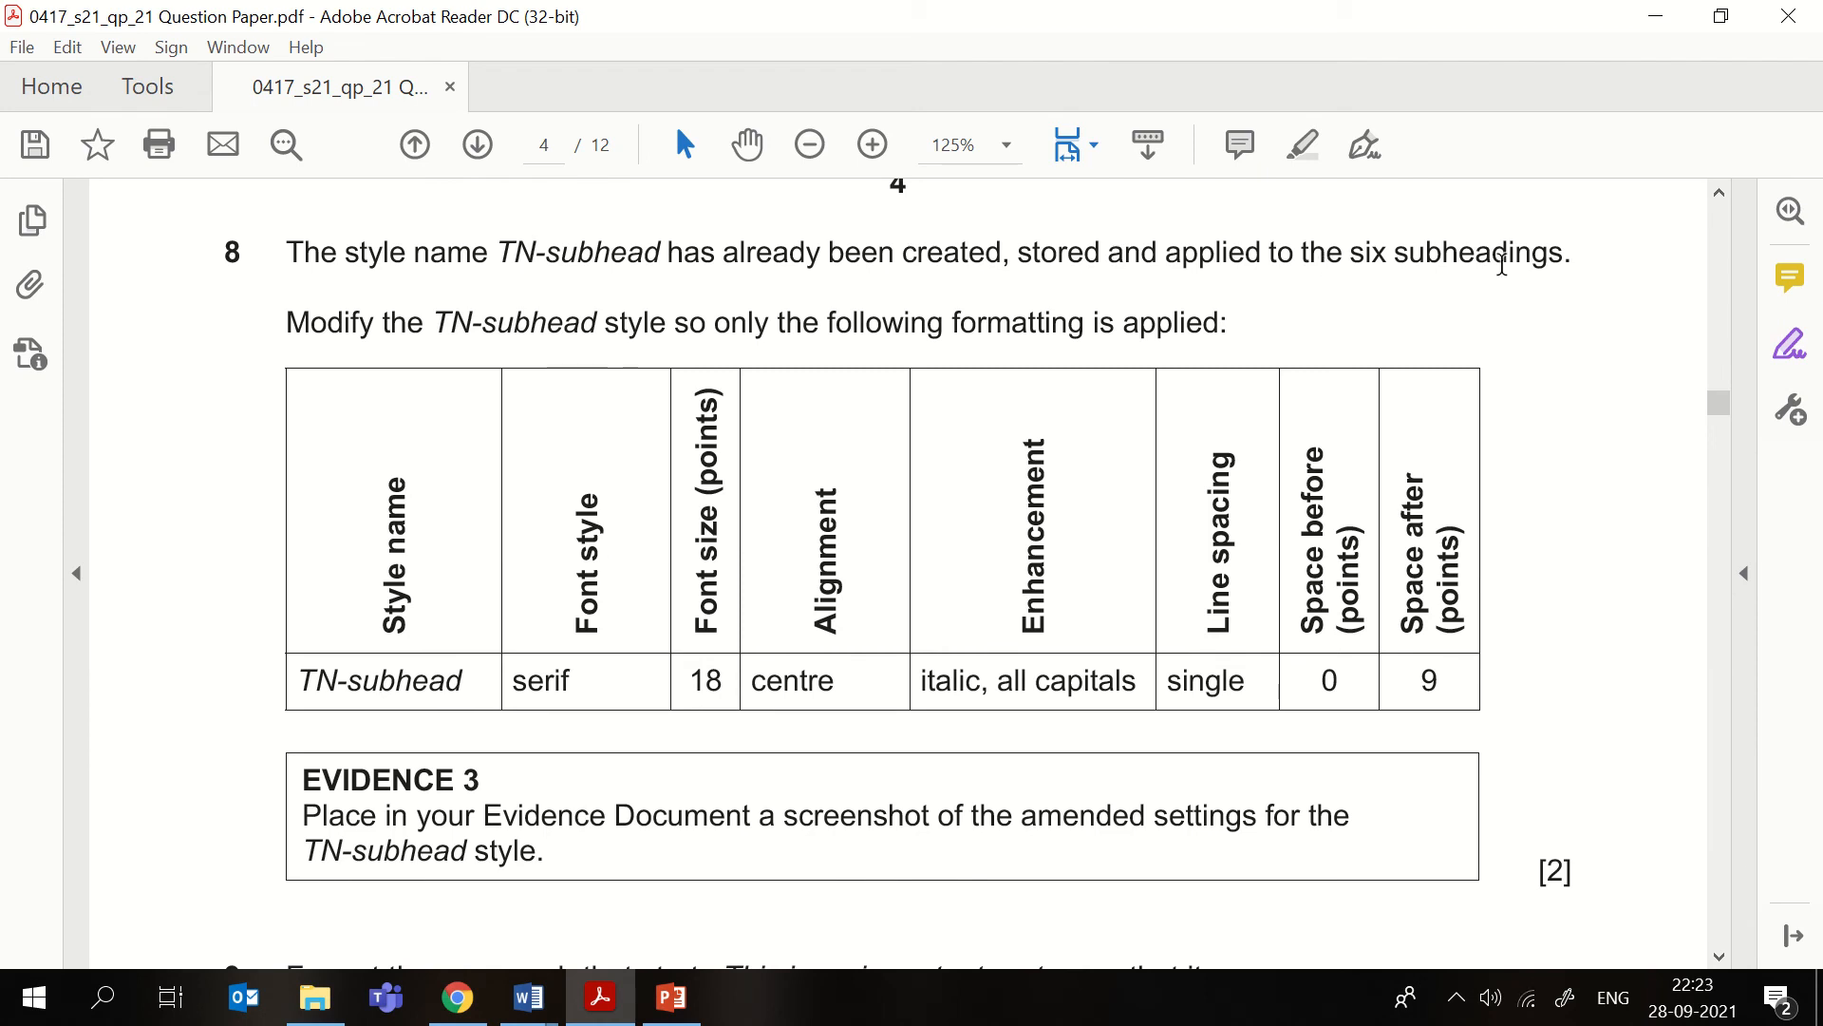
- Review the TN-subhead formatting requirements and the Evidence 3 instruction in question 8, and switch to the EVPACK document in Word
{"action": "scroll", "coordinate": [550, 356], "scroll_direction": "down", "scroll_amount": 1}
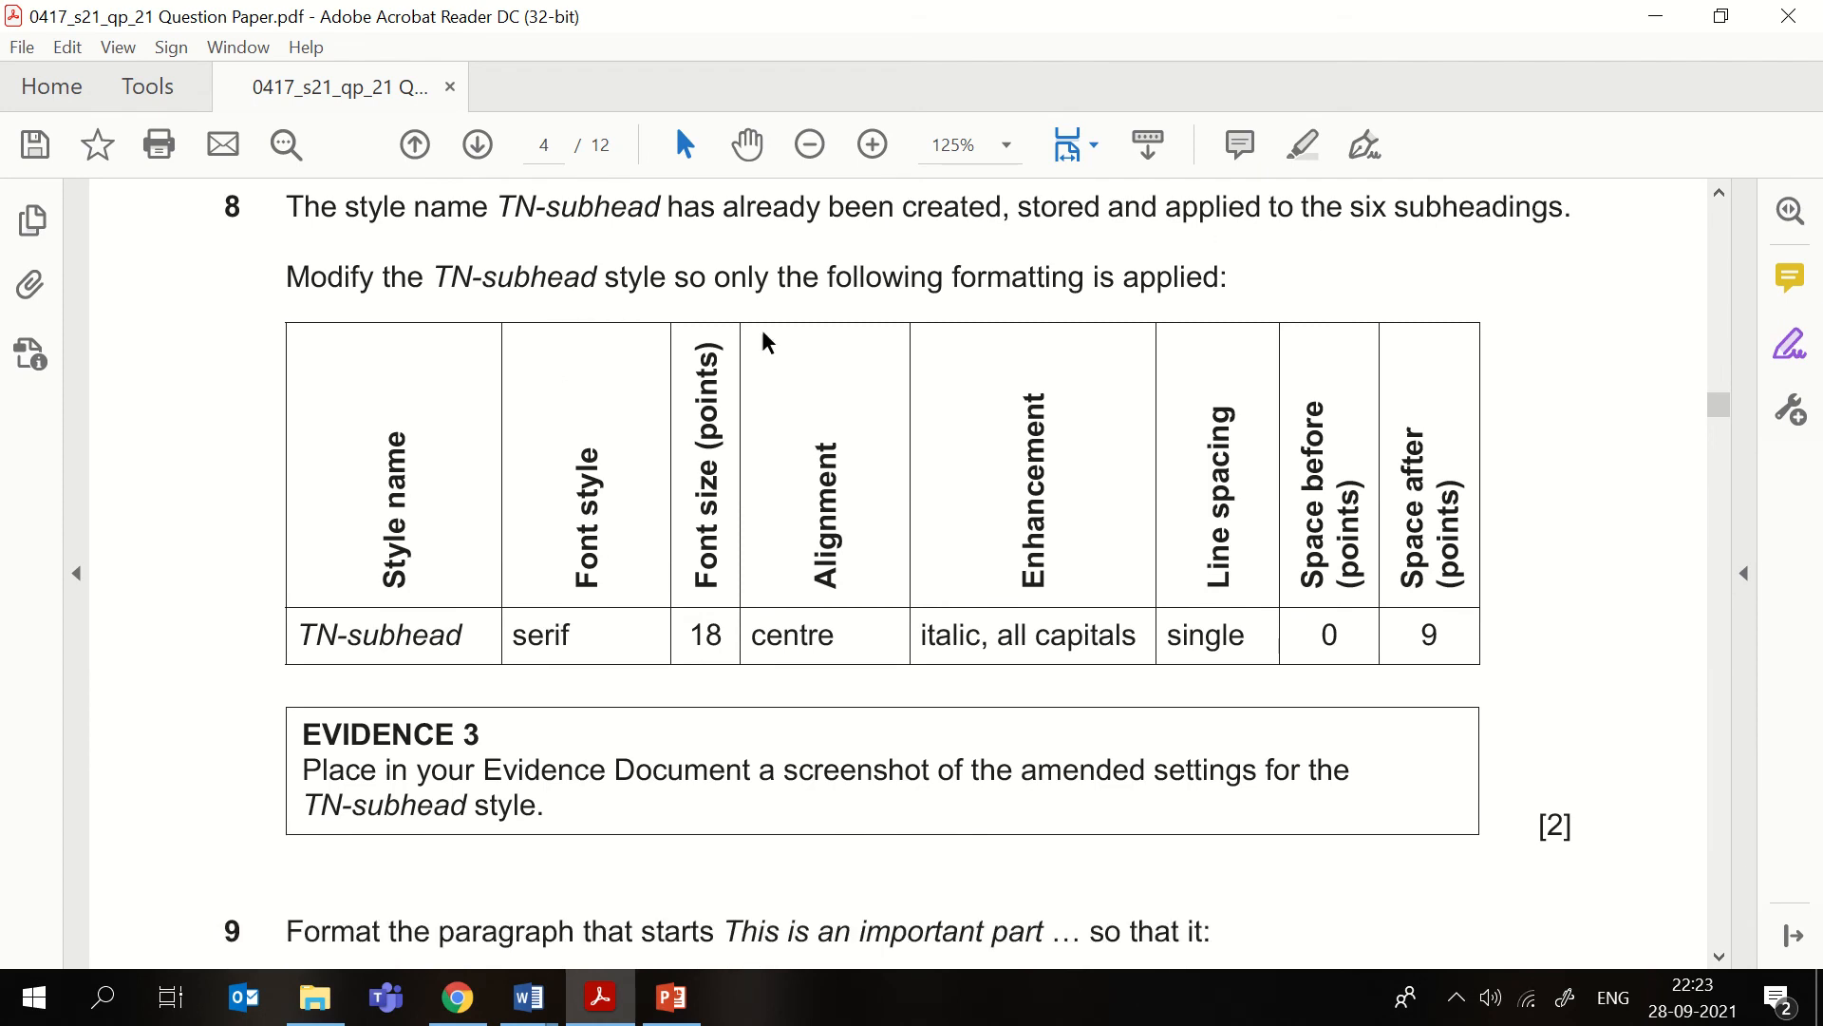
{"action": "scroll", "coordinate": [1187, 332], "scroll_direction": "down", "scroll_amount": 1}
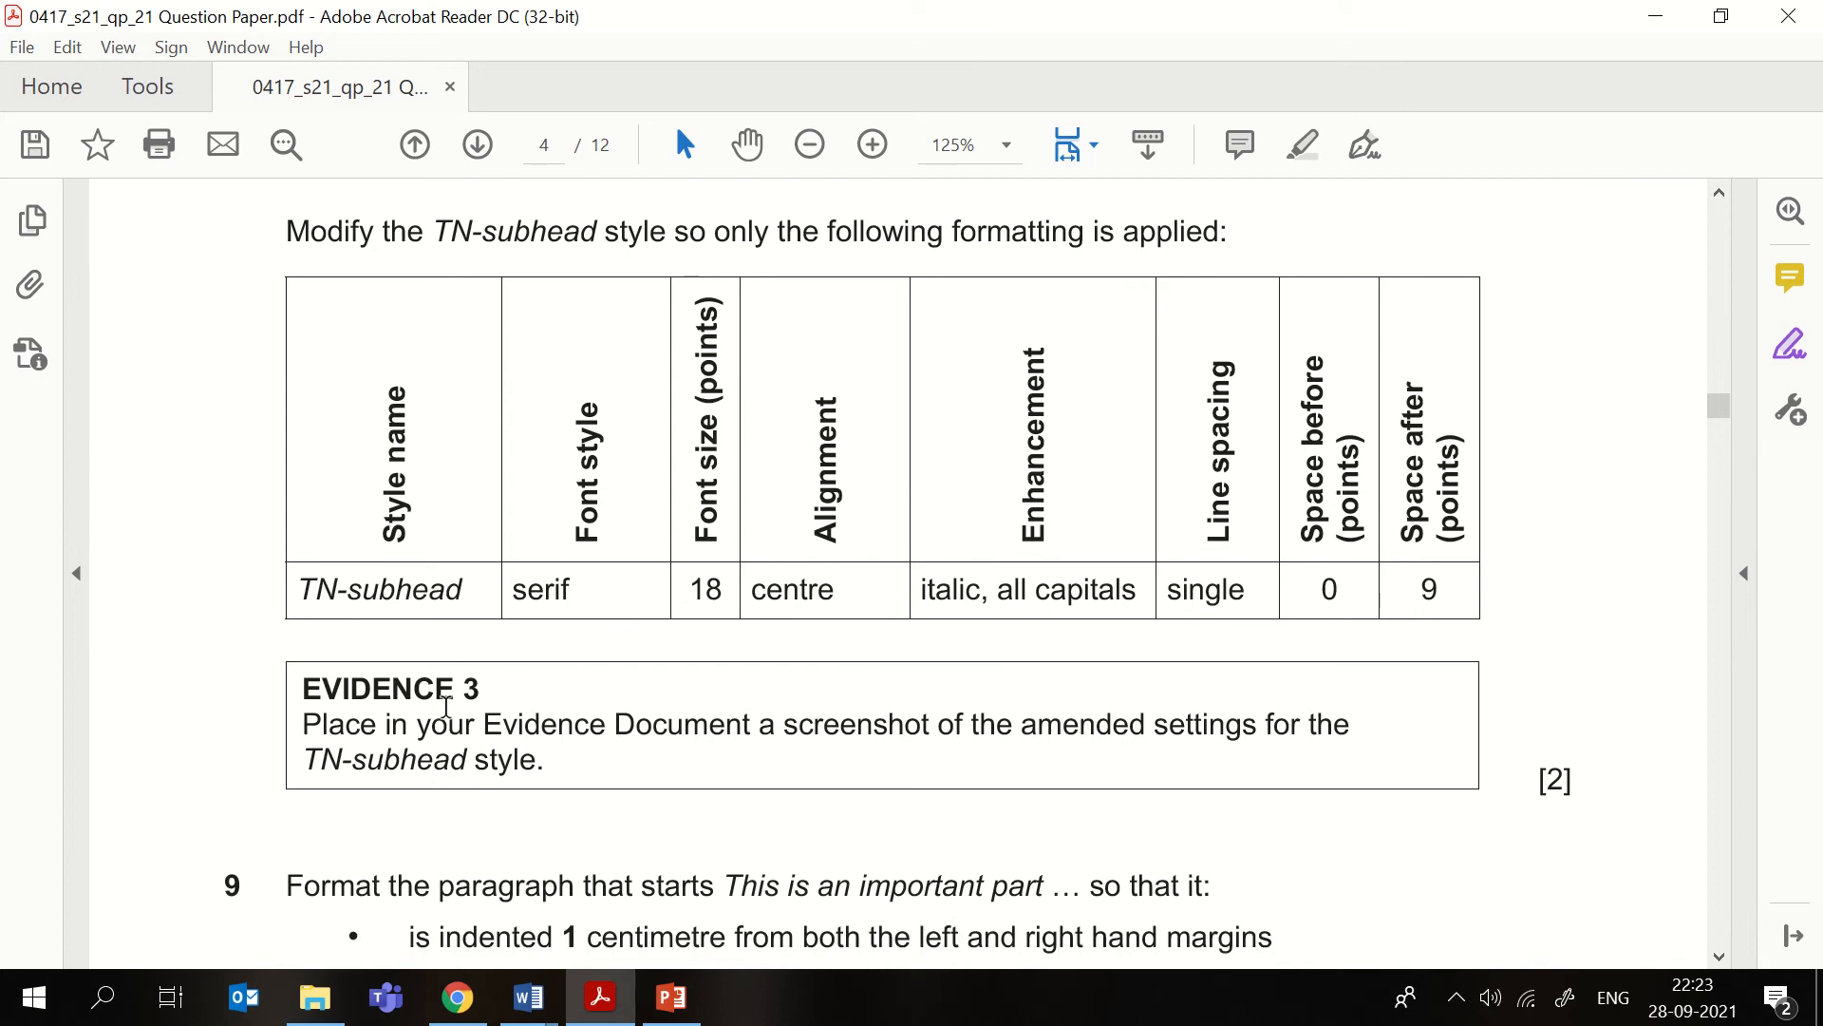
{"action": "left_click_drag", "start_coordinate": [556, 766], "coordinate": [327, 723]}
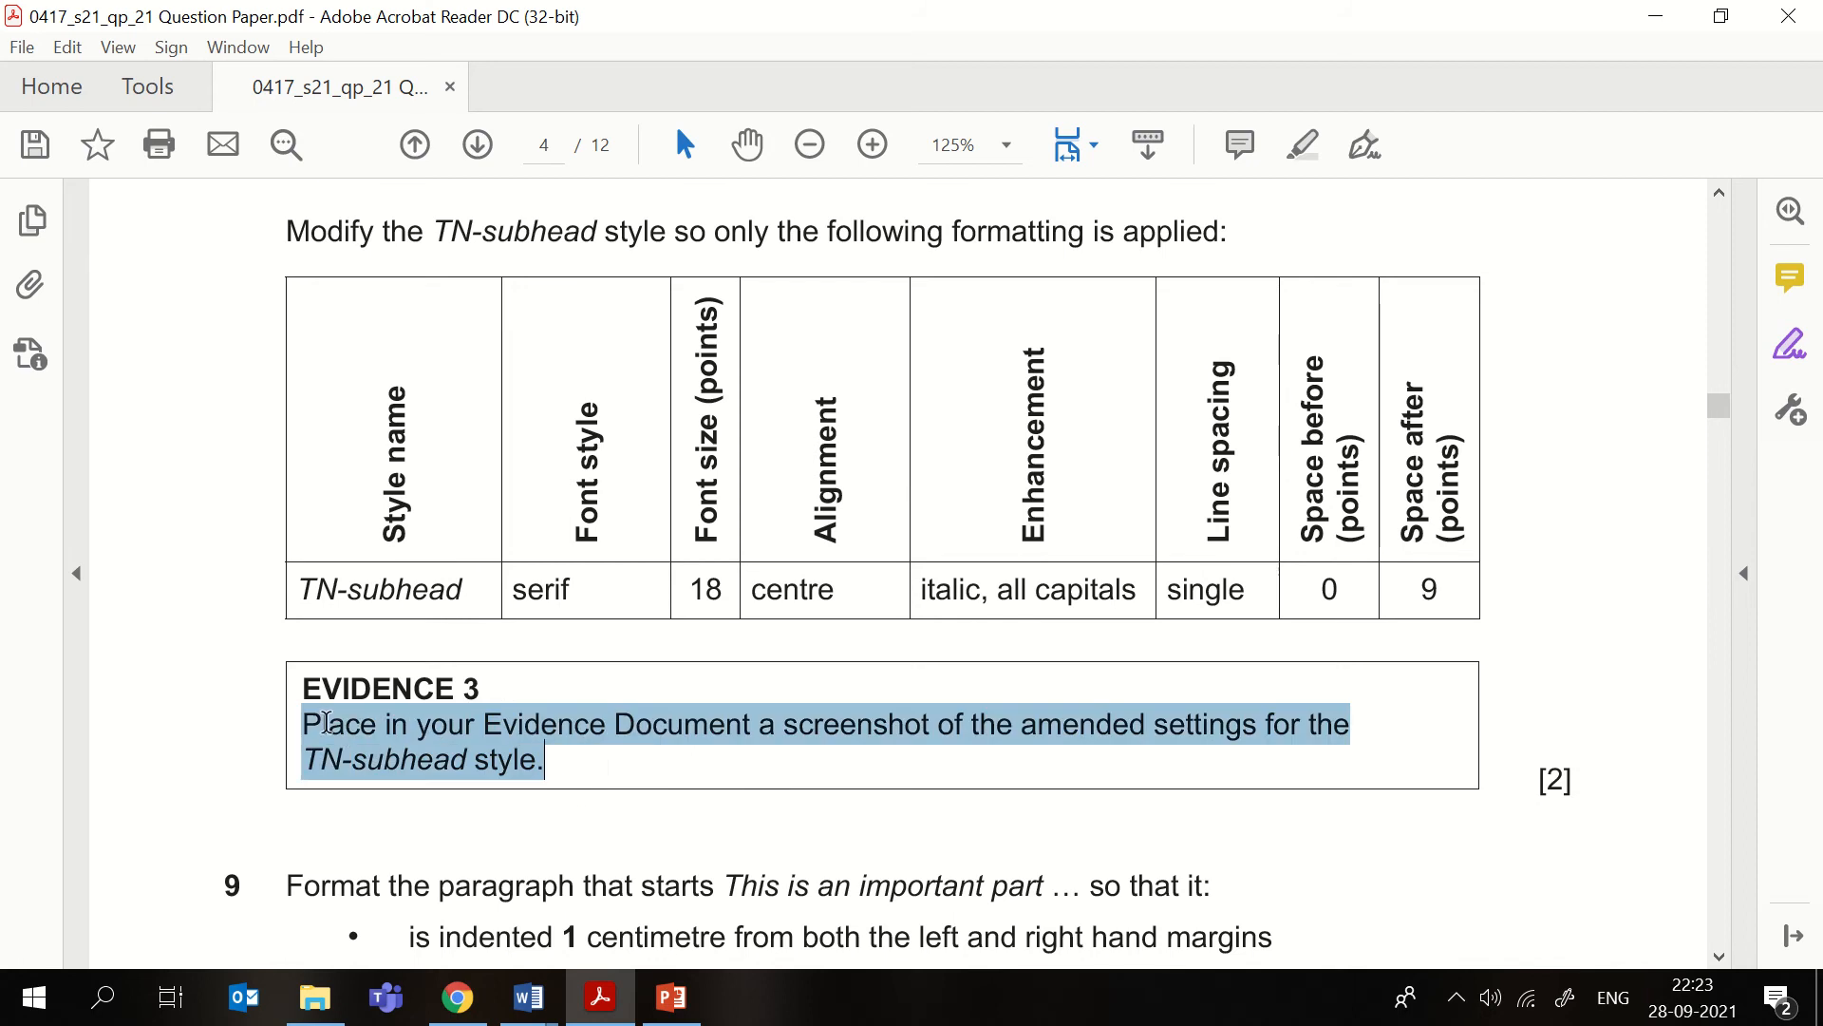
{"action": "left_click", "coordinate": [637, 729]}
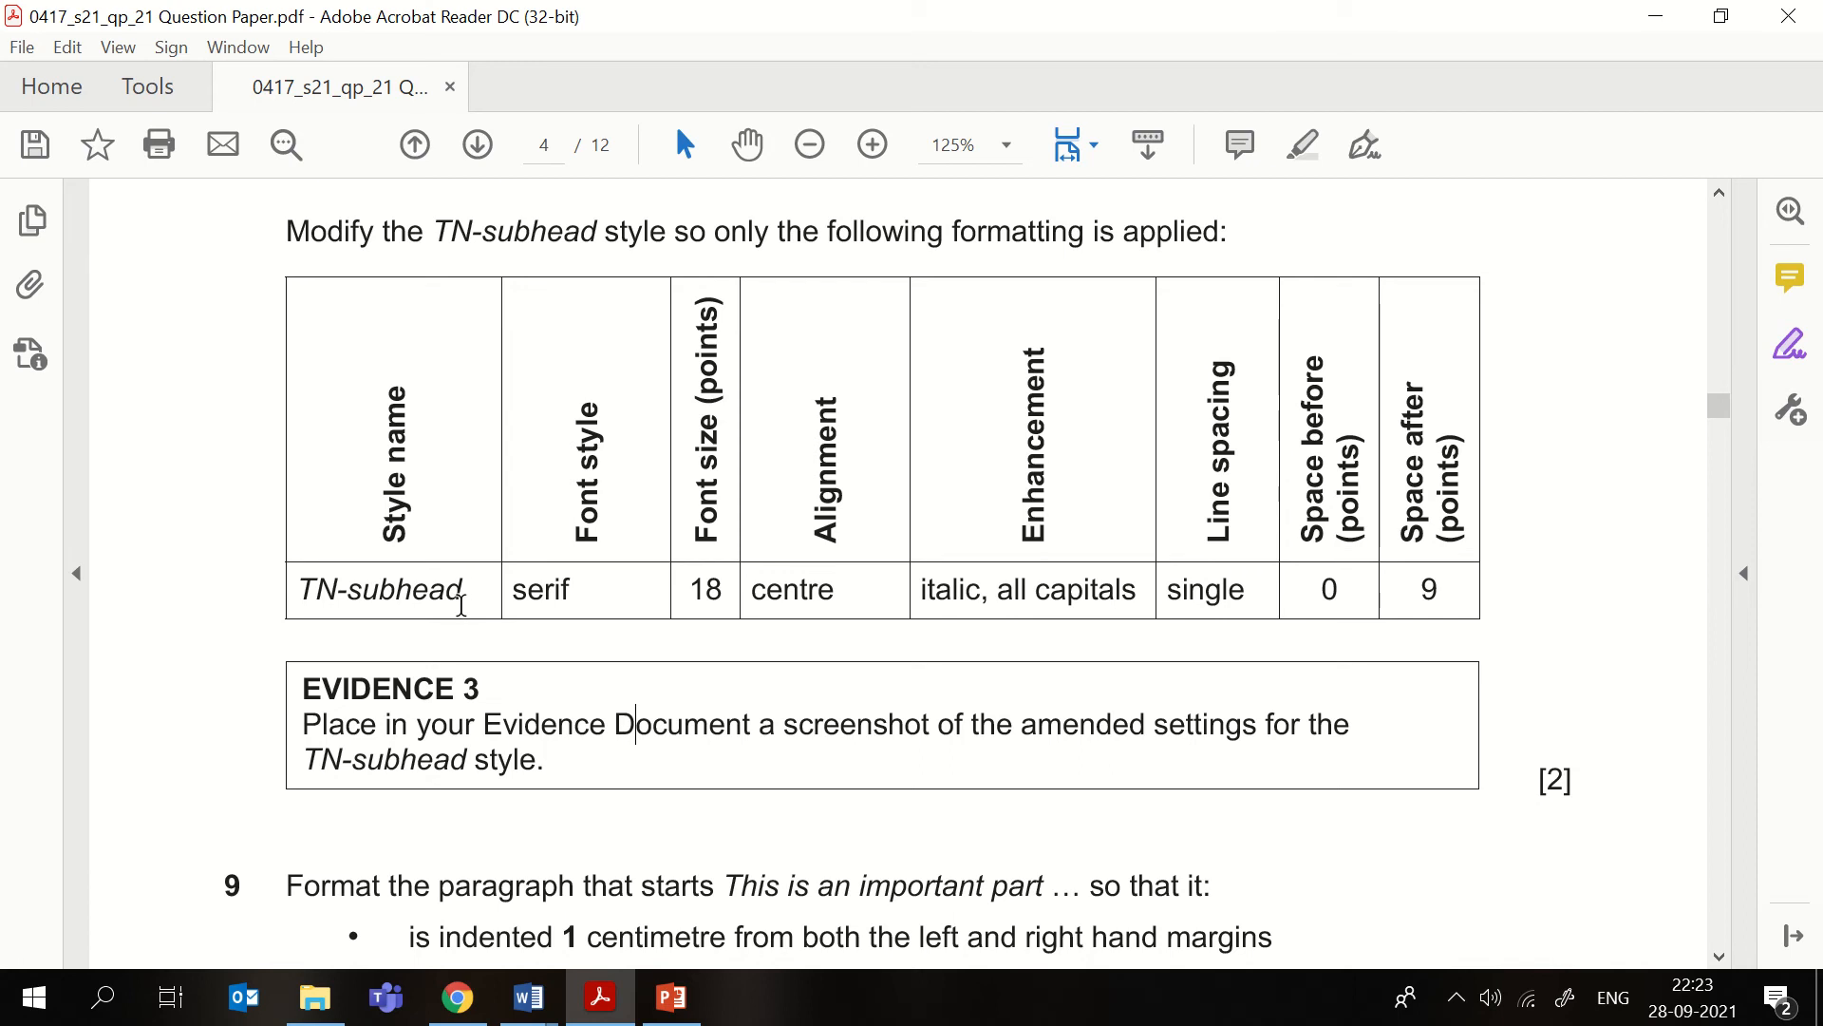
{"action": "left_click", "coordinate": [529, 997]}
{"action": "left_click", "coordinate": [711, 875]}
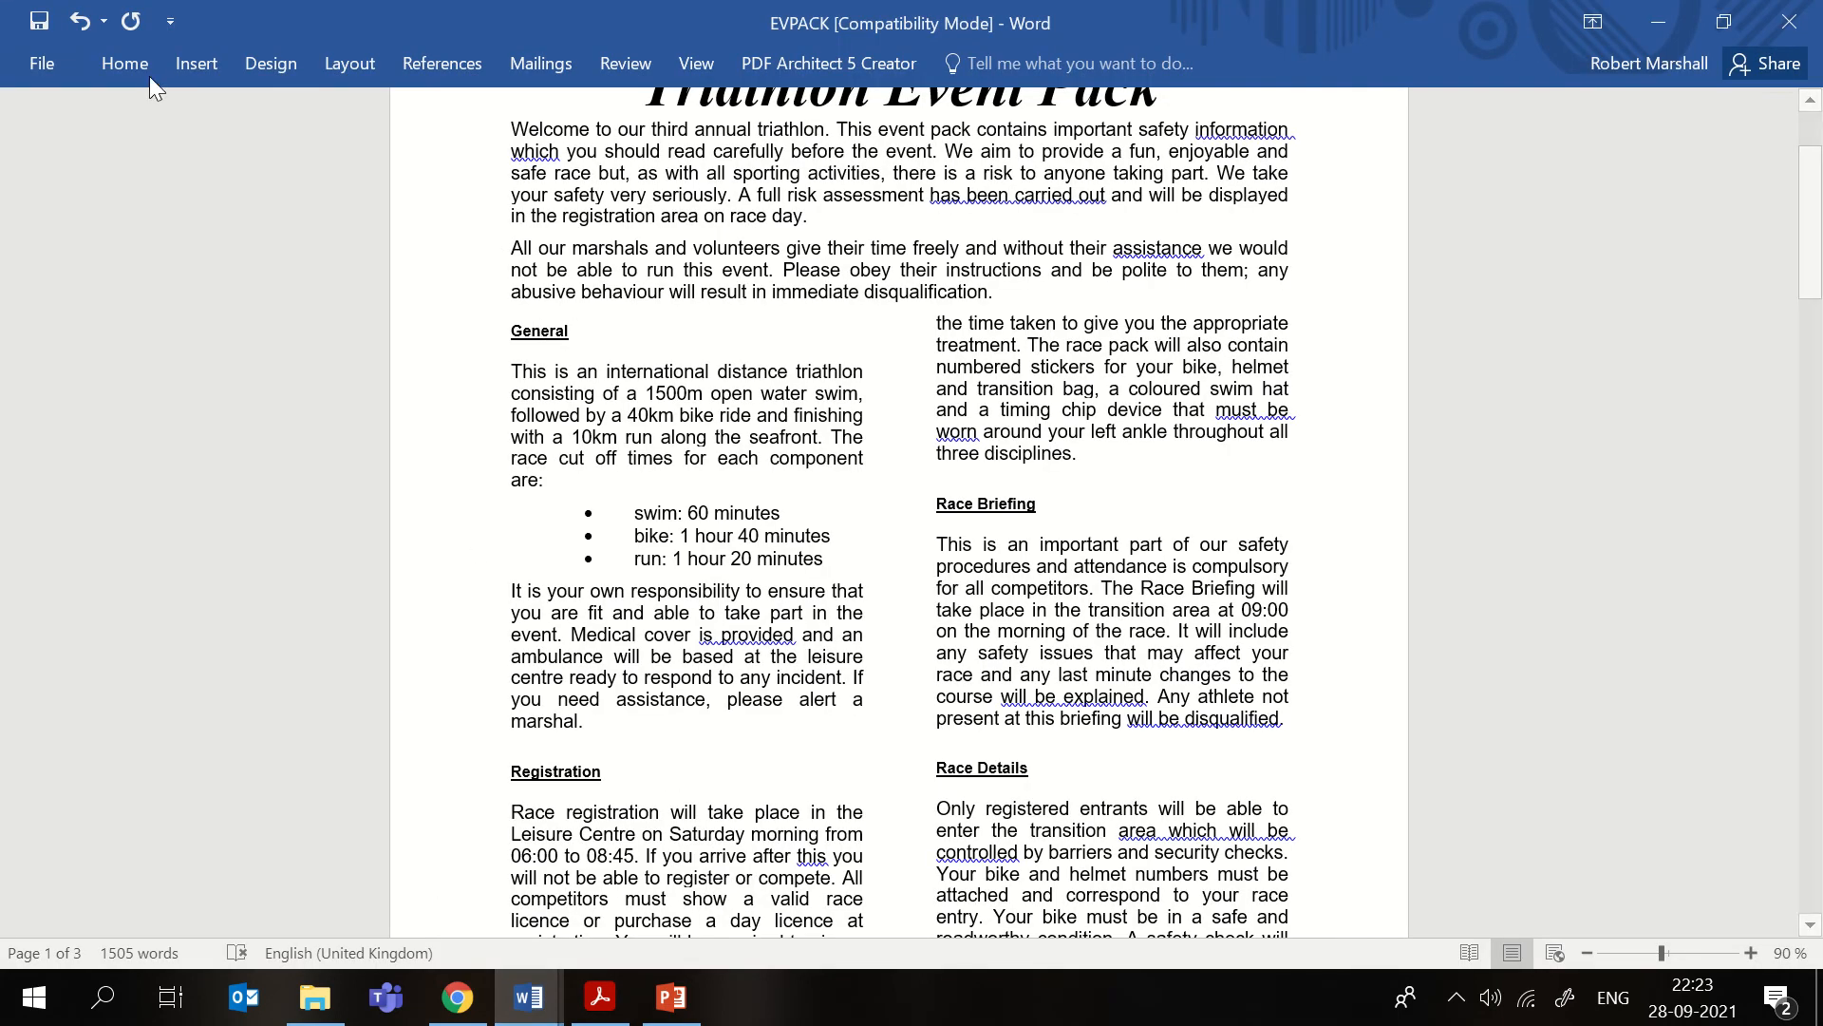
- Place the cursor in the Registration subheading and open the TN-subhead style for modification
{"action": "left_click", "coordinate": [124, 63]}
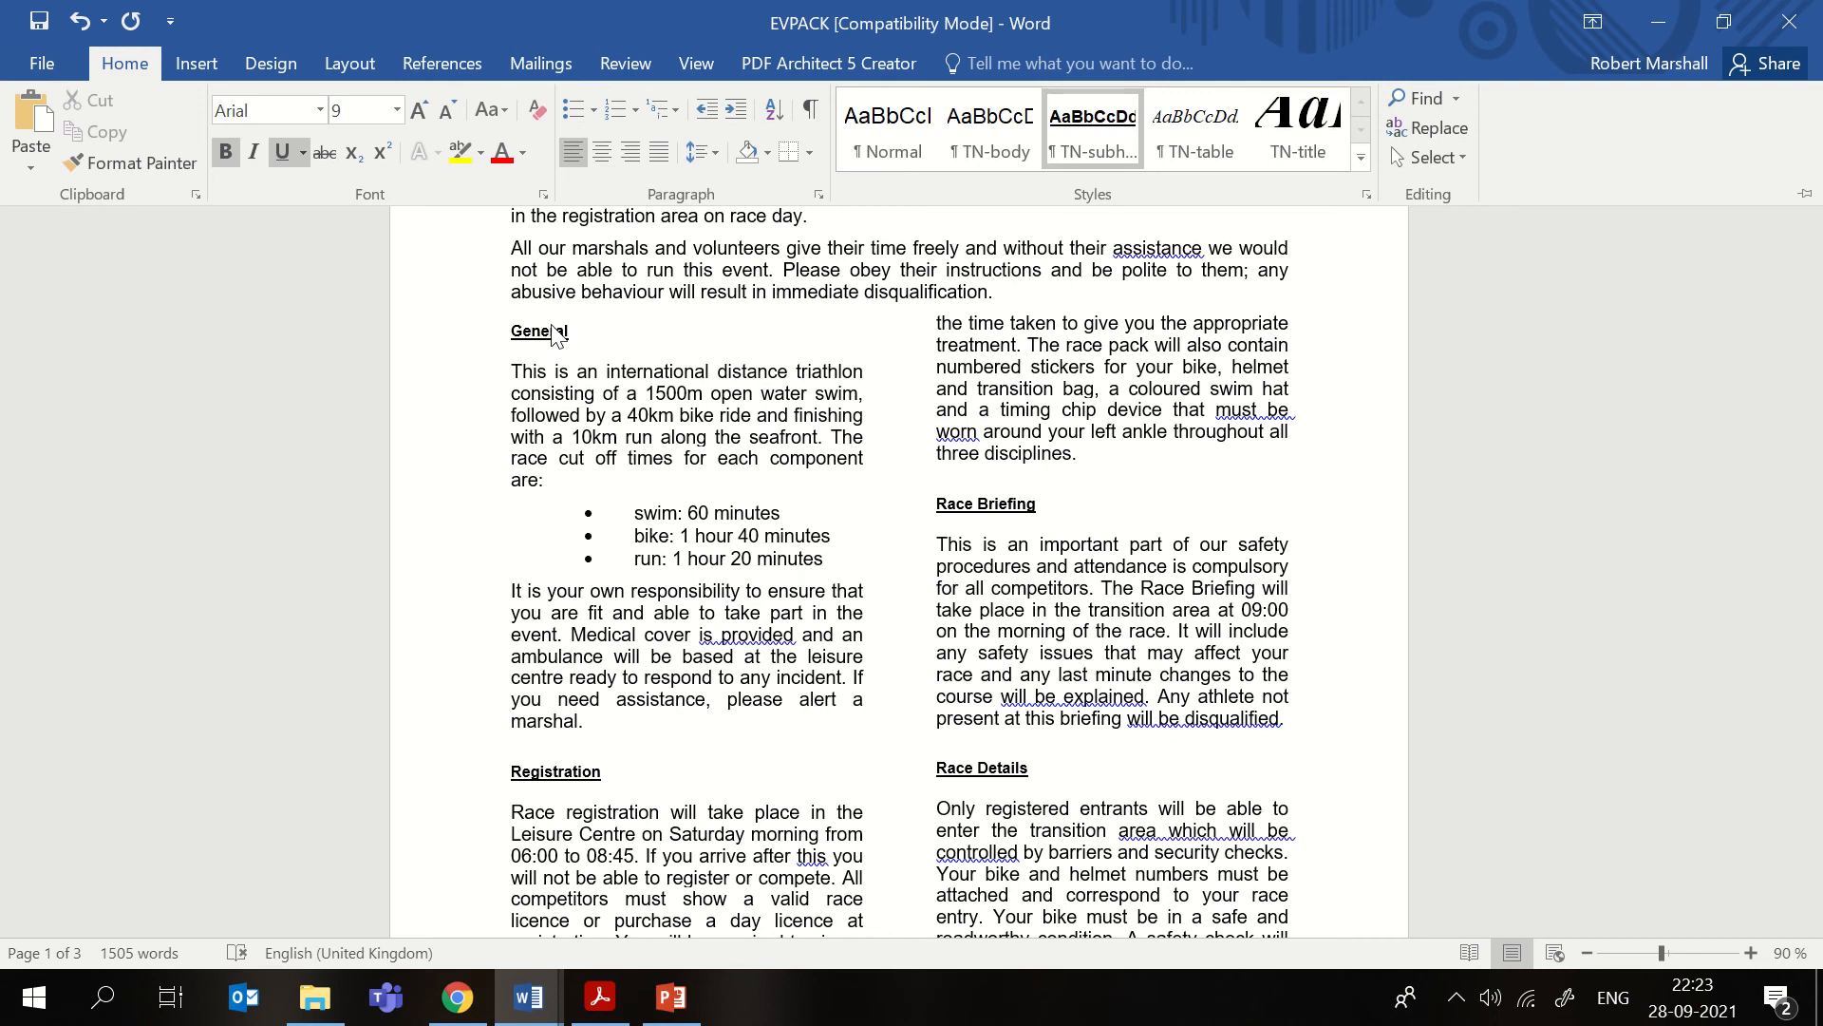
{"action": "left_click", "coordinate": [574, 398]}
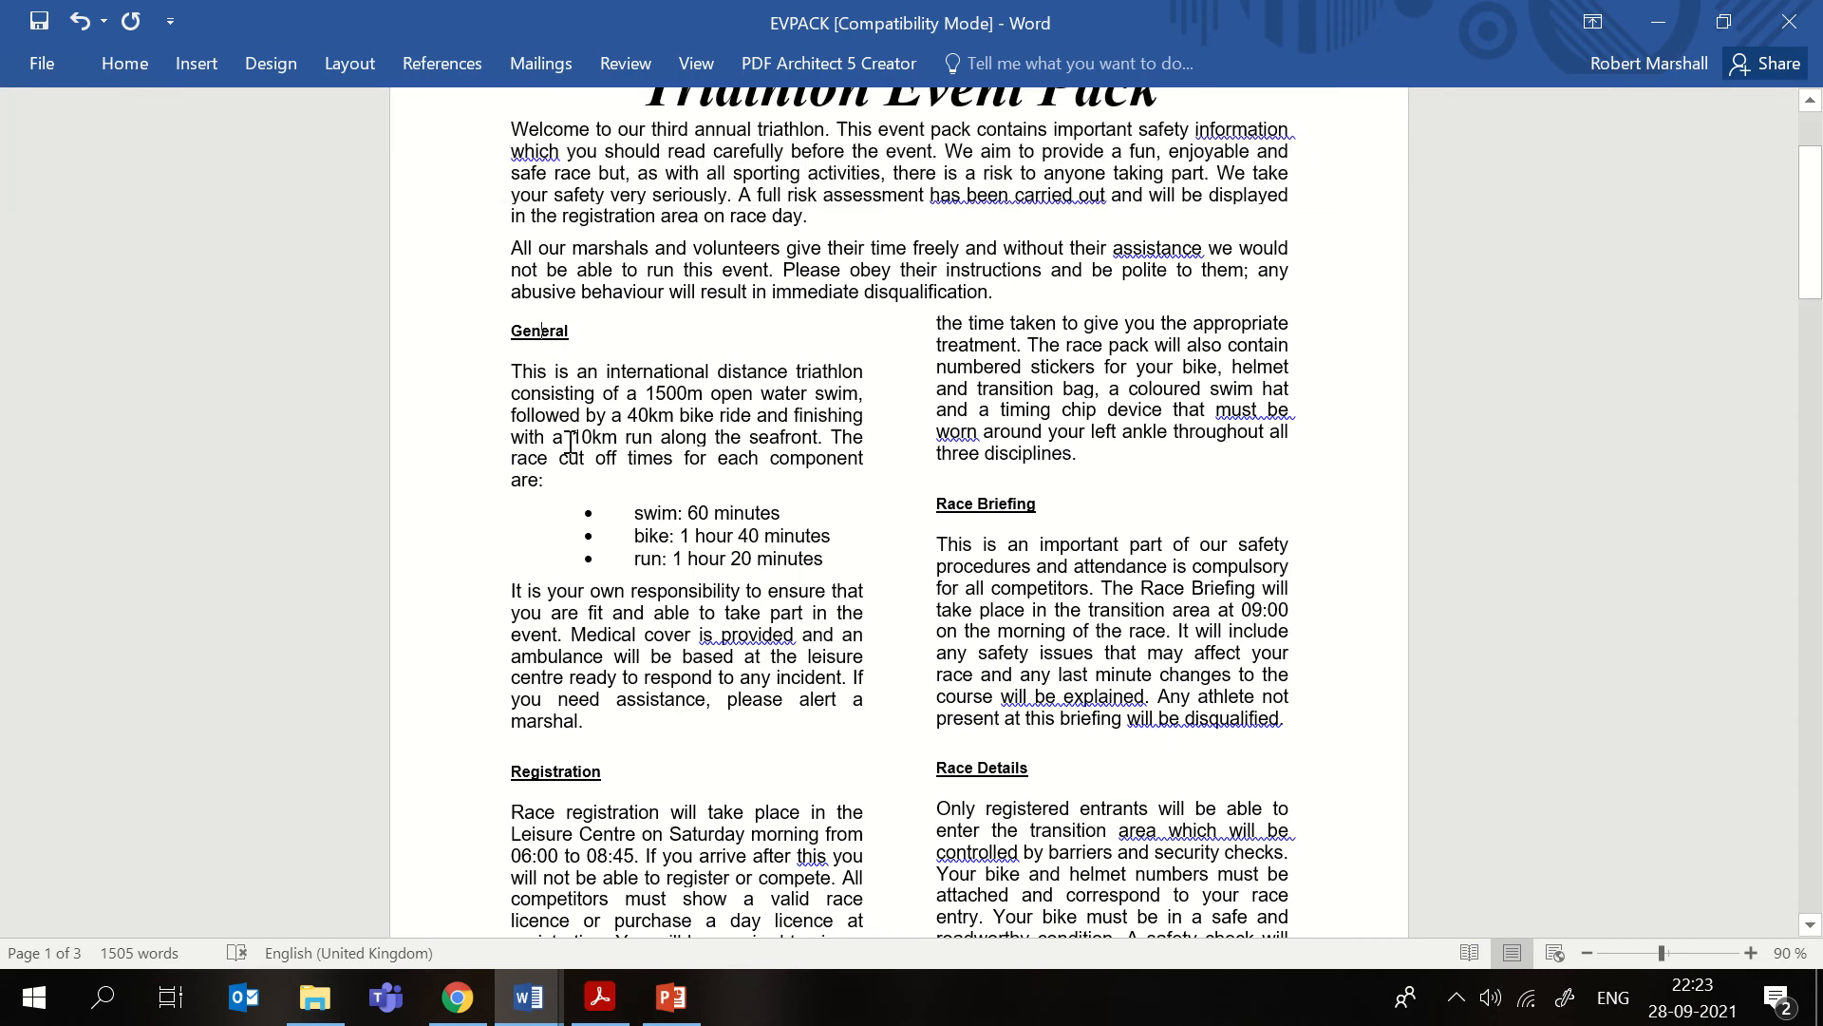
{"action": "left_click", "coordinate": [145, 74]}
{"action": "left_click", "coordinate": [561, 774]}
{"action": "left_click", "coordinate": [139, 70]}
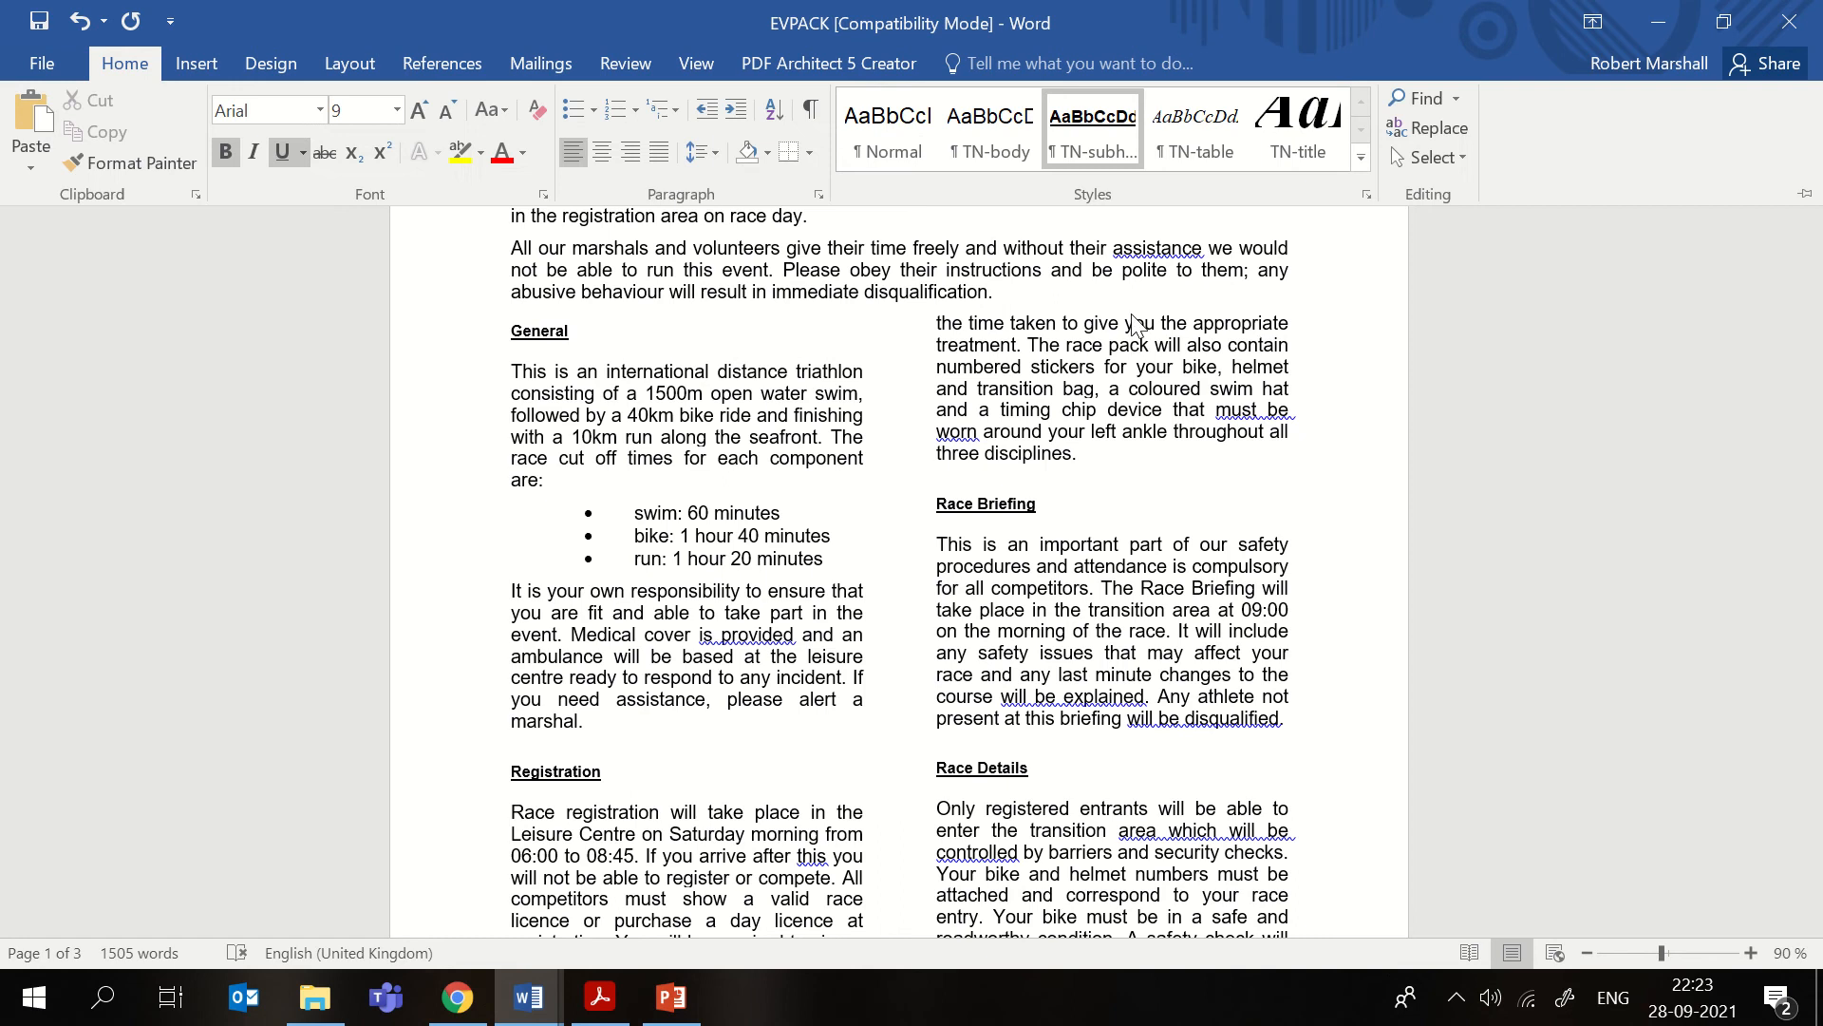
{"action": "right_click", "coordinate": [1115, 146]}
{"action": "left_click", "coordinate": [1198, 186]}
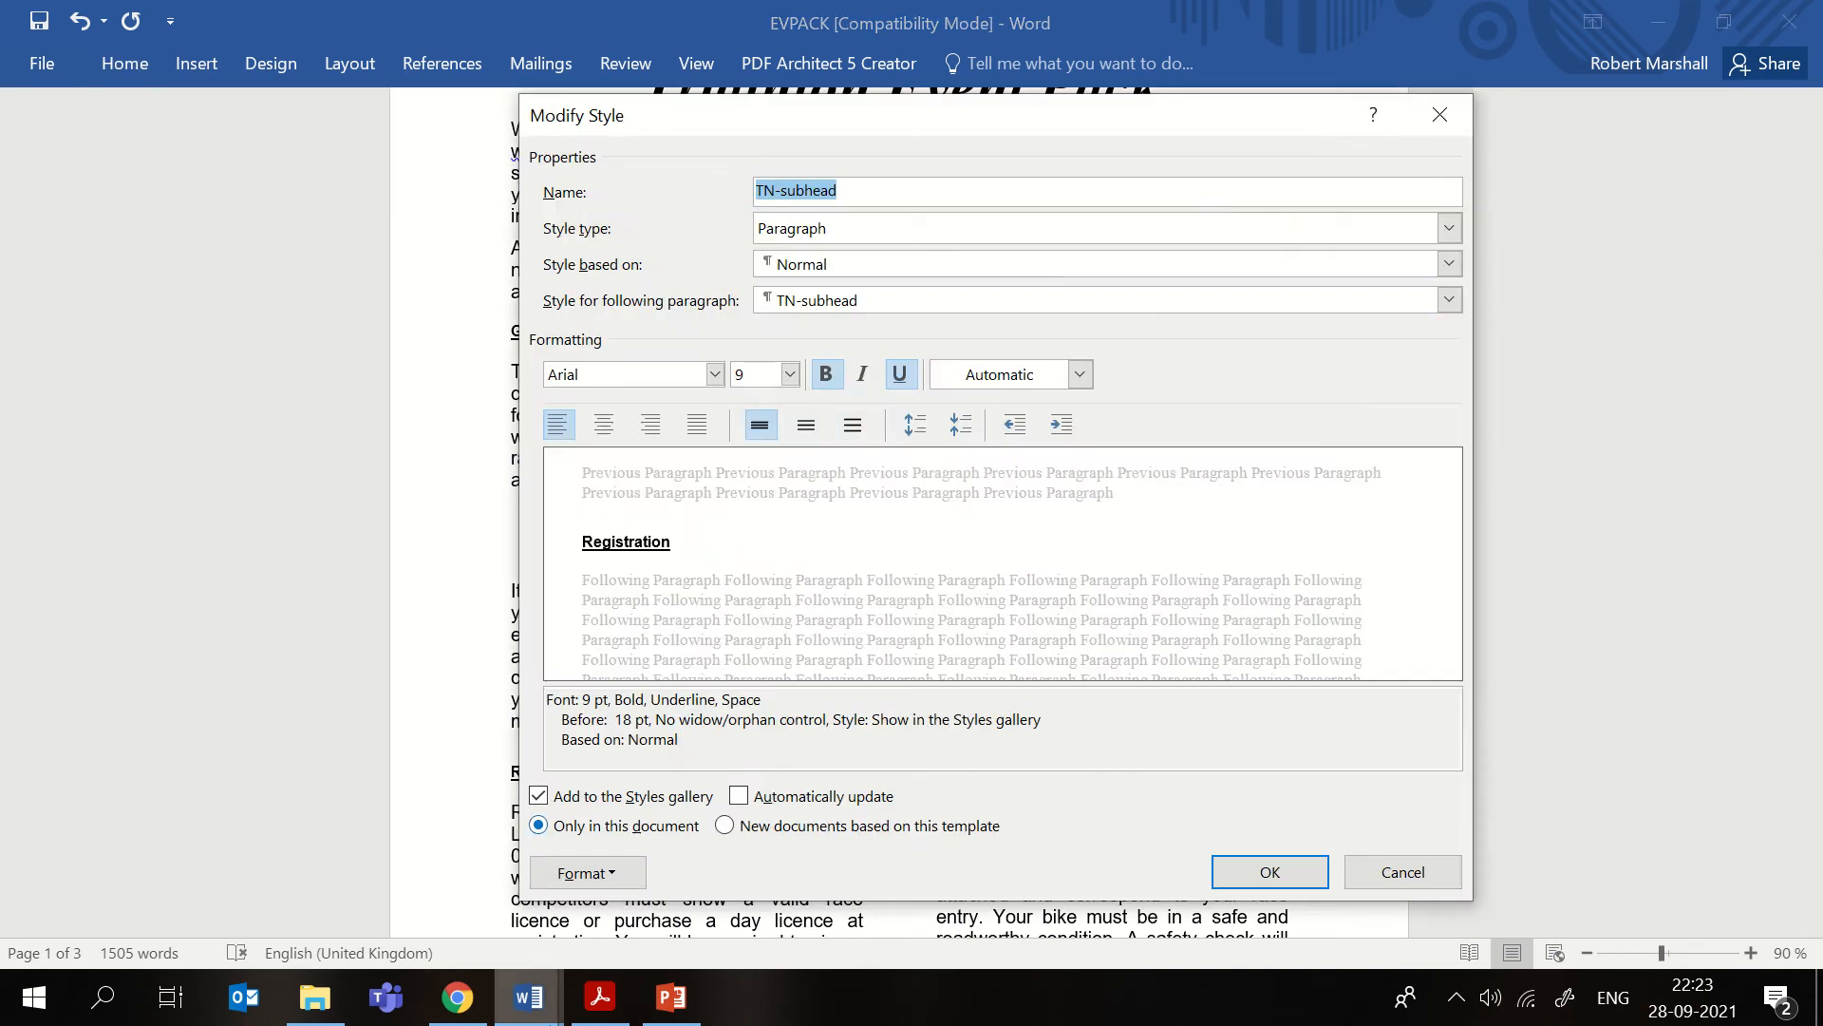
- Check the question paper's requirements and set the TN-subhead style's font to Times New Roman at 18 points
{"action": "left_click", "coordinate": [600, 1002]}
{"action": "left_click", "coordinate": [528, 997]}
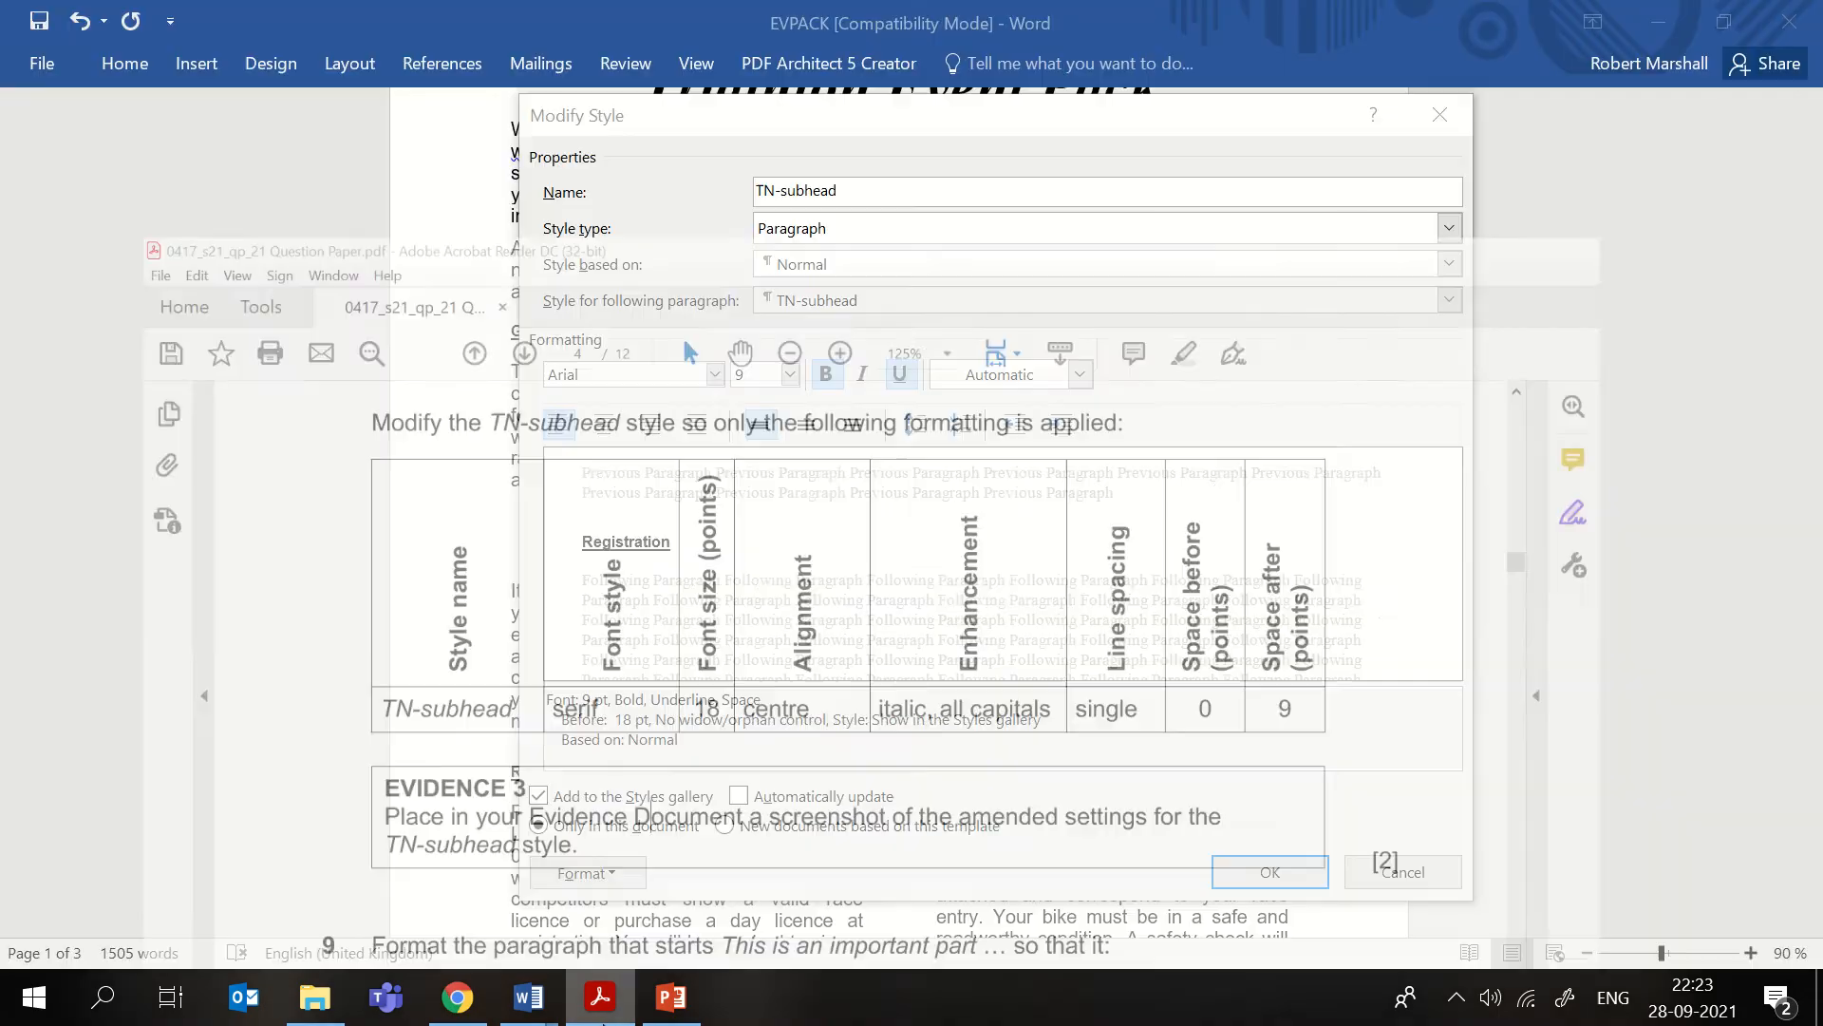
{"action": "left_click", "coordinate": [714, 374]}
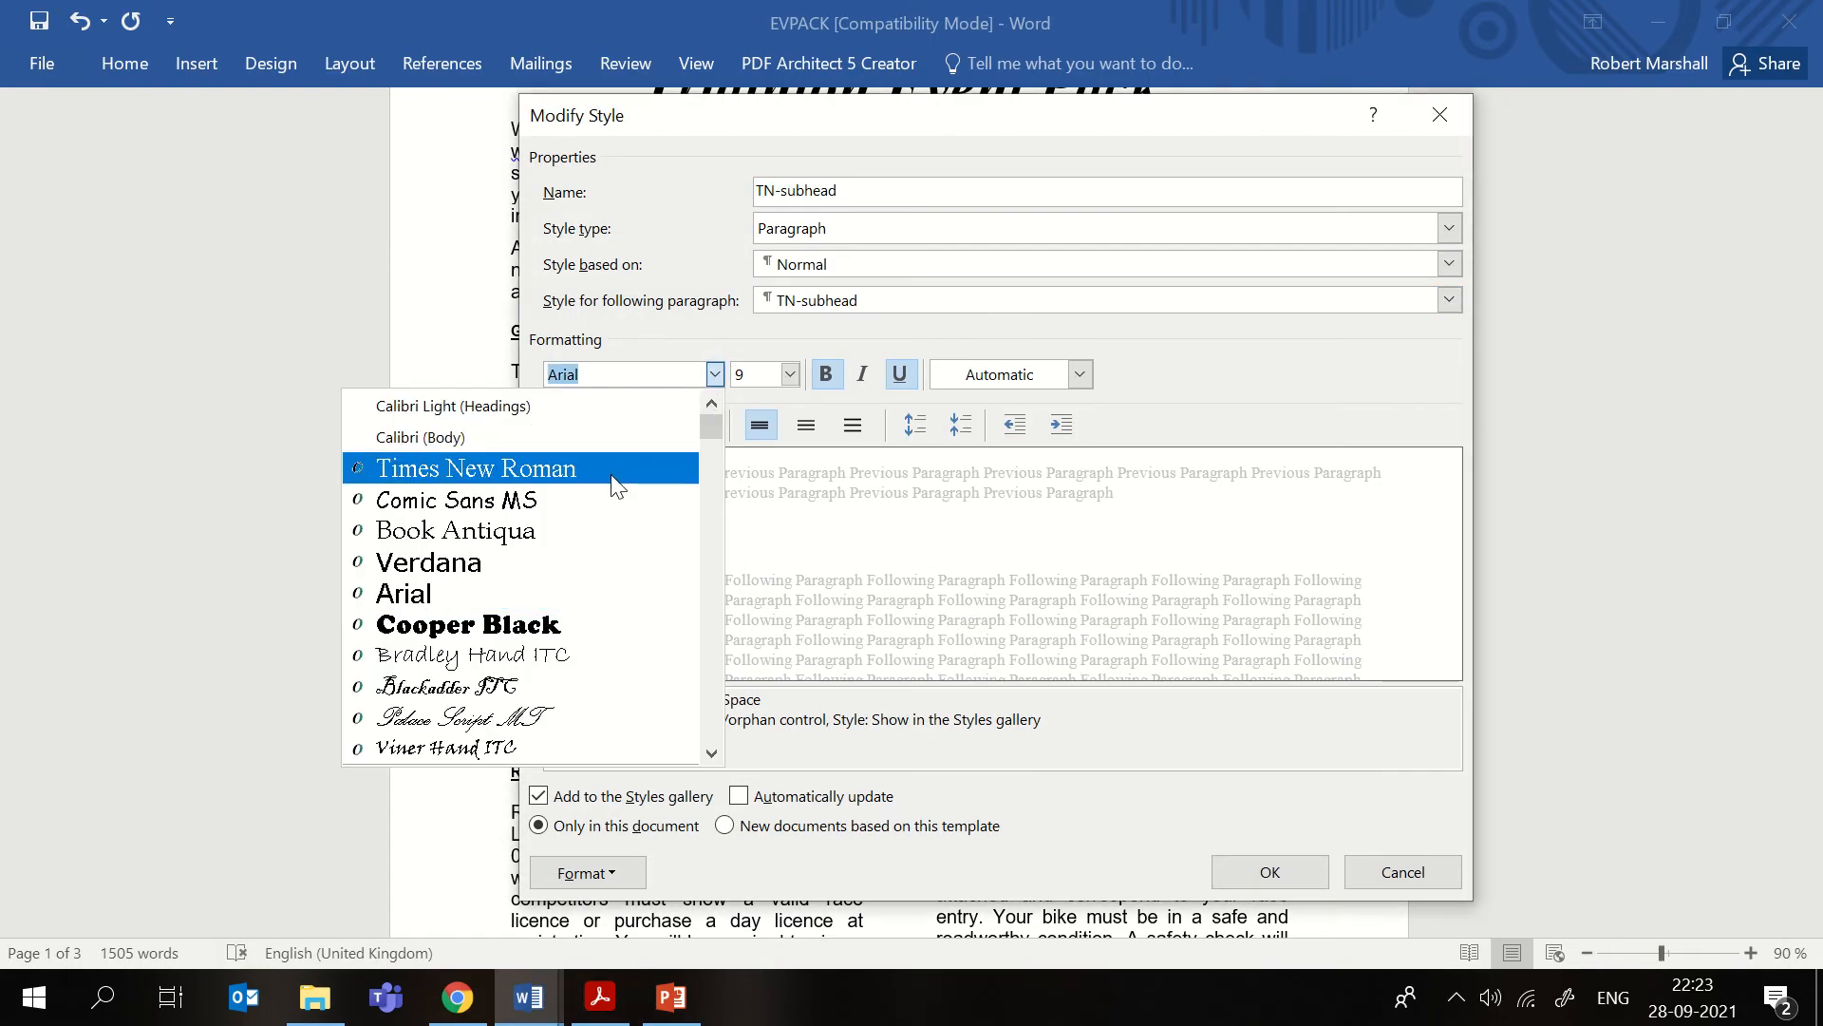
{"action": "left_click", "coordinate": [612, 475]}
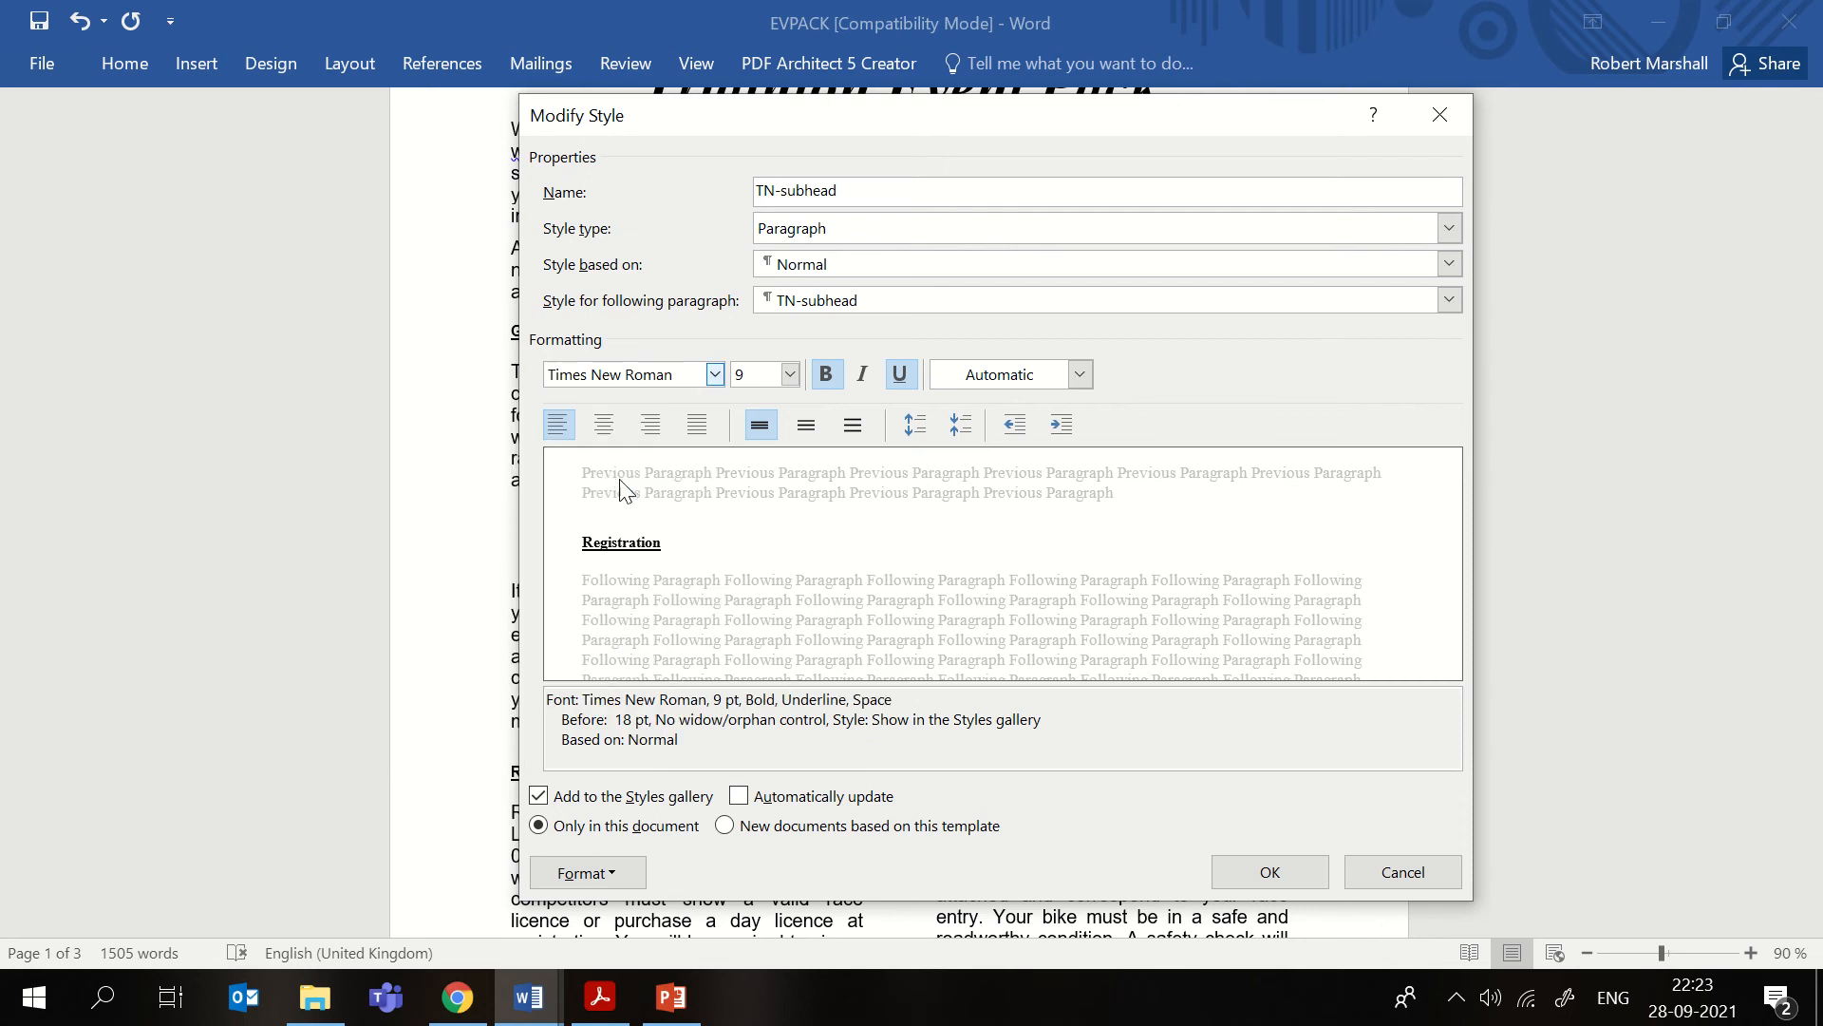
{"action": "left_click", "coordinate": [598, 1013]}
{"action": "left_click", "coordinate": [601, 1014]}
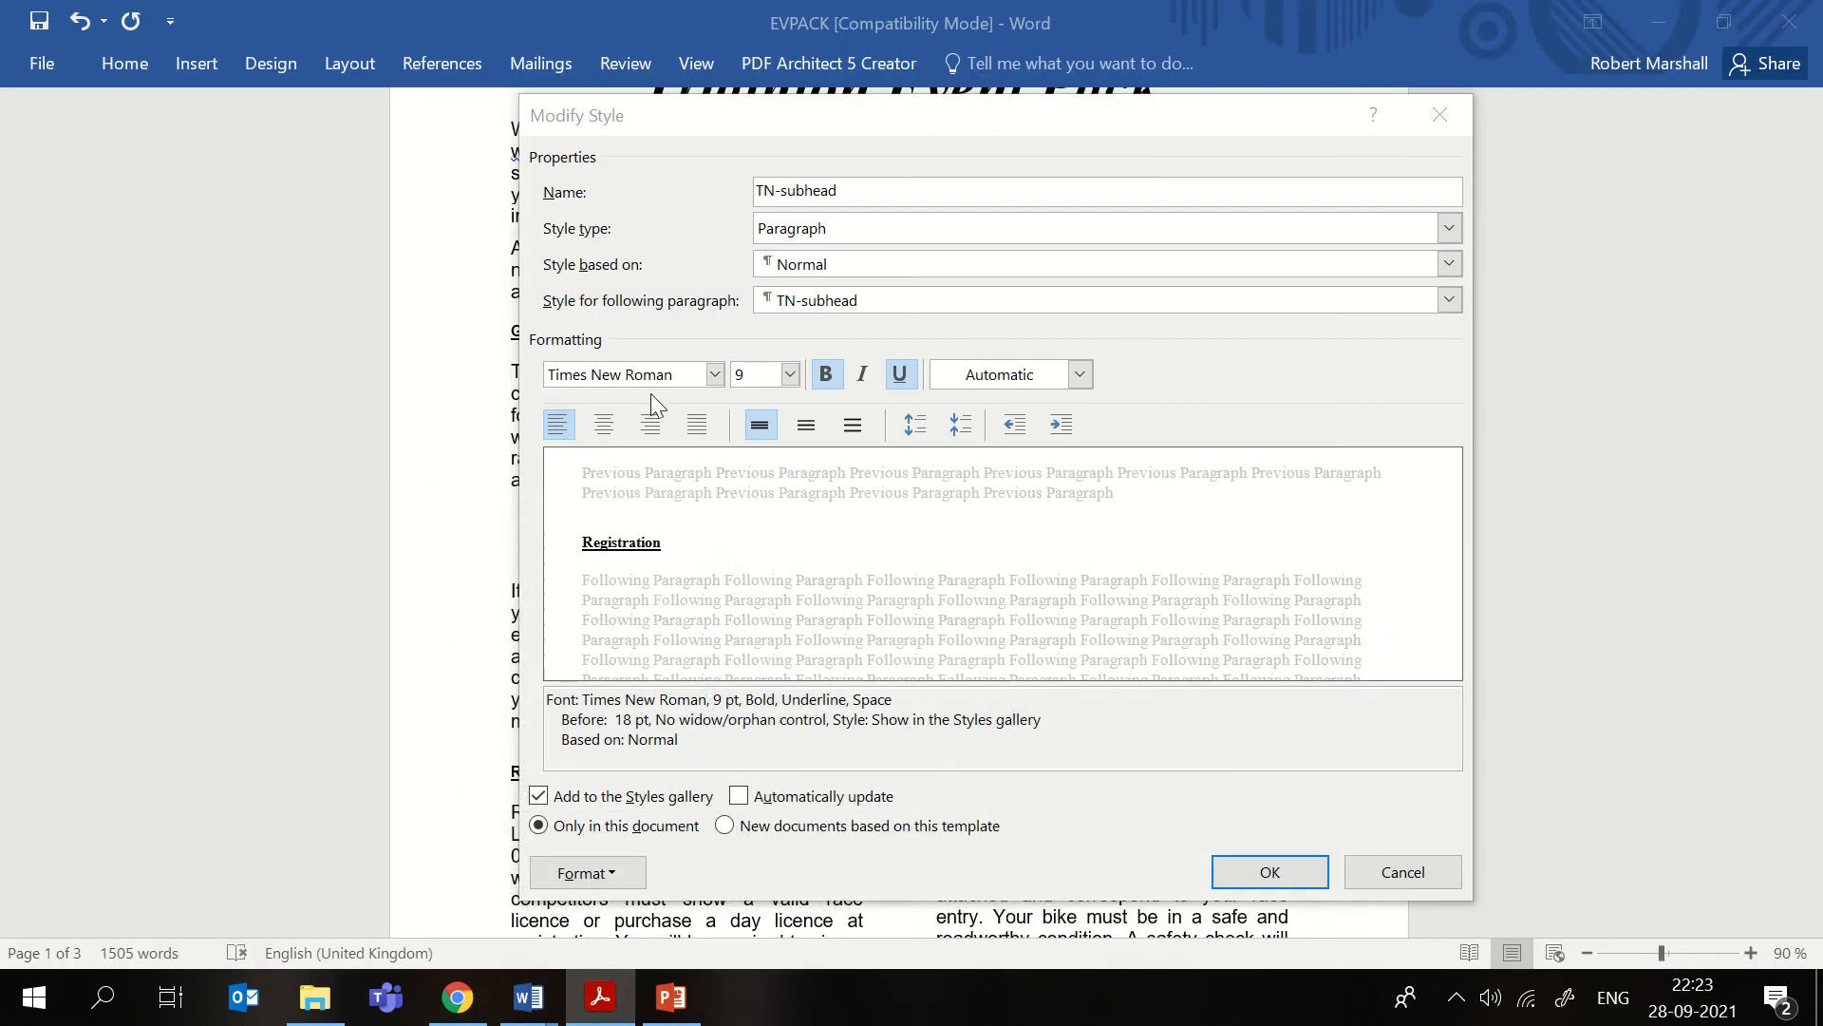
{"action": "left_click", "coordinate": [790, 375]}
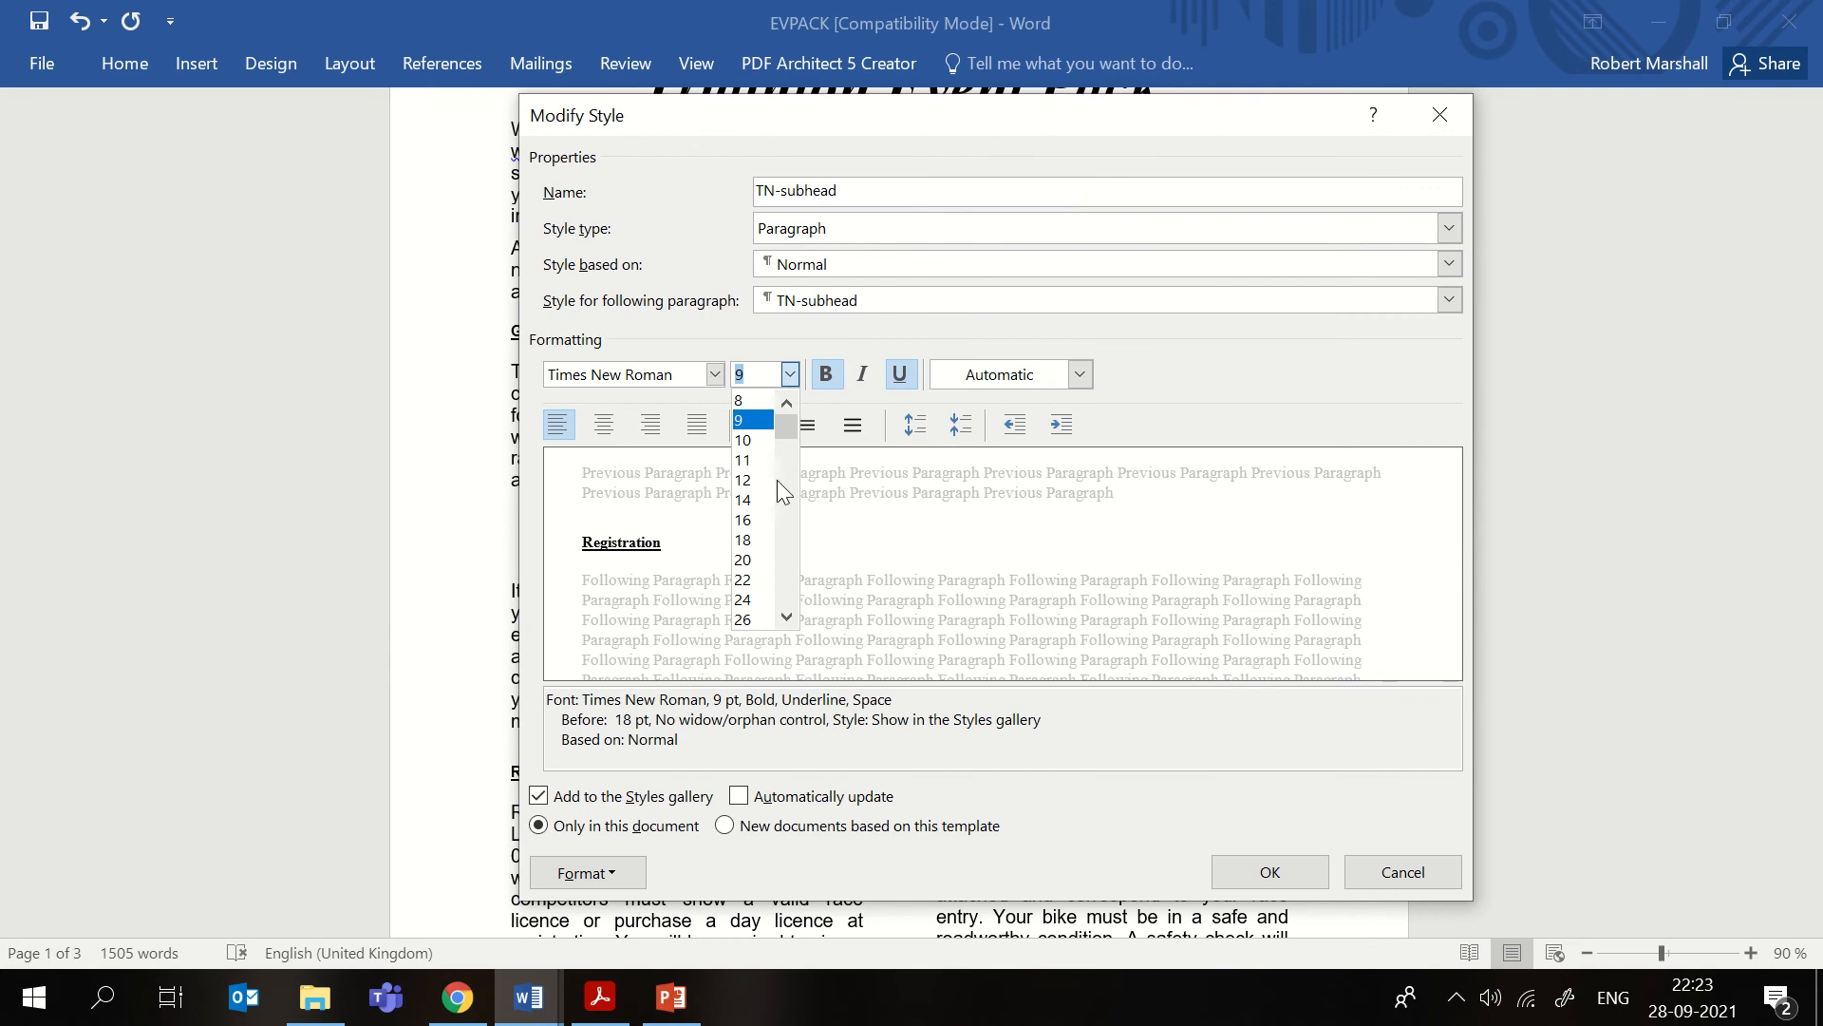
{"action": "left_click", "coordinate": [757, 525]}
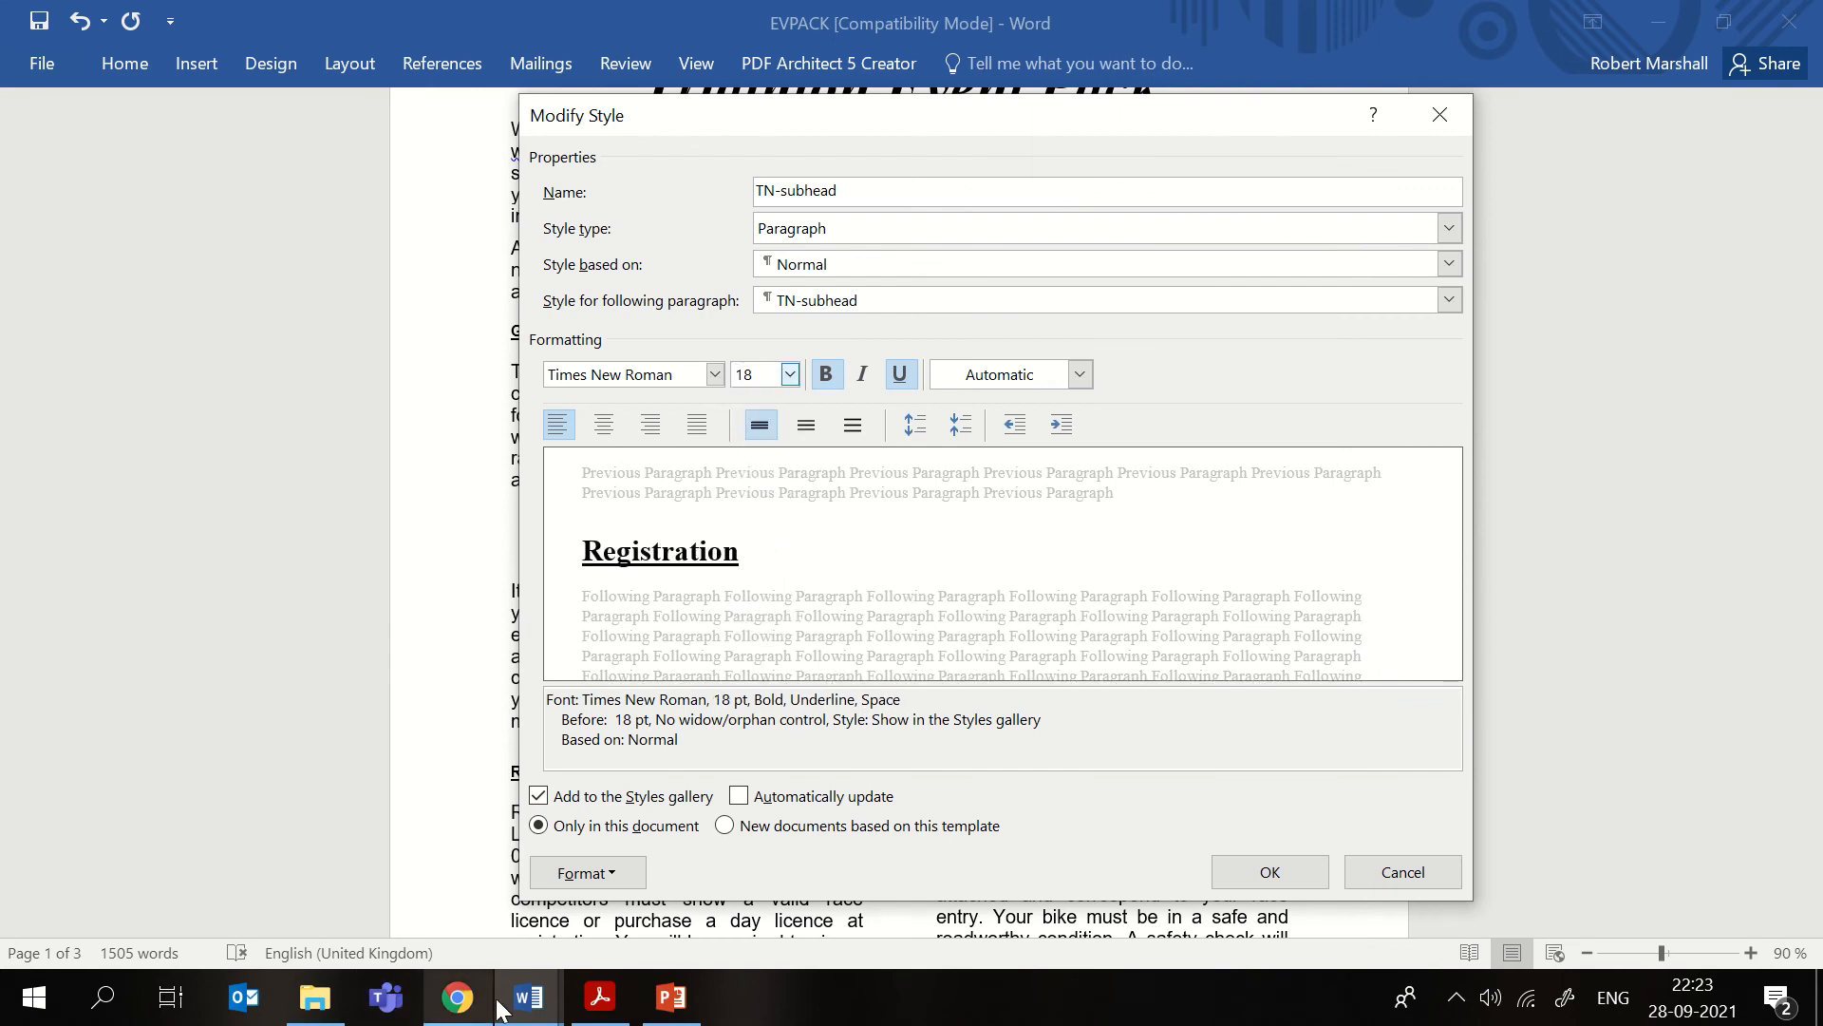
- Switch to the question paper in Acrobat Reader and highlight the serif, 18 and centre entries in the TN-subhead table
{"action": "left_click", "coordinate": [619, 992]}
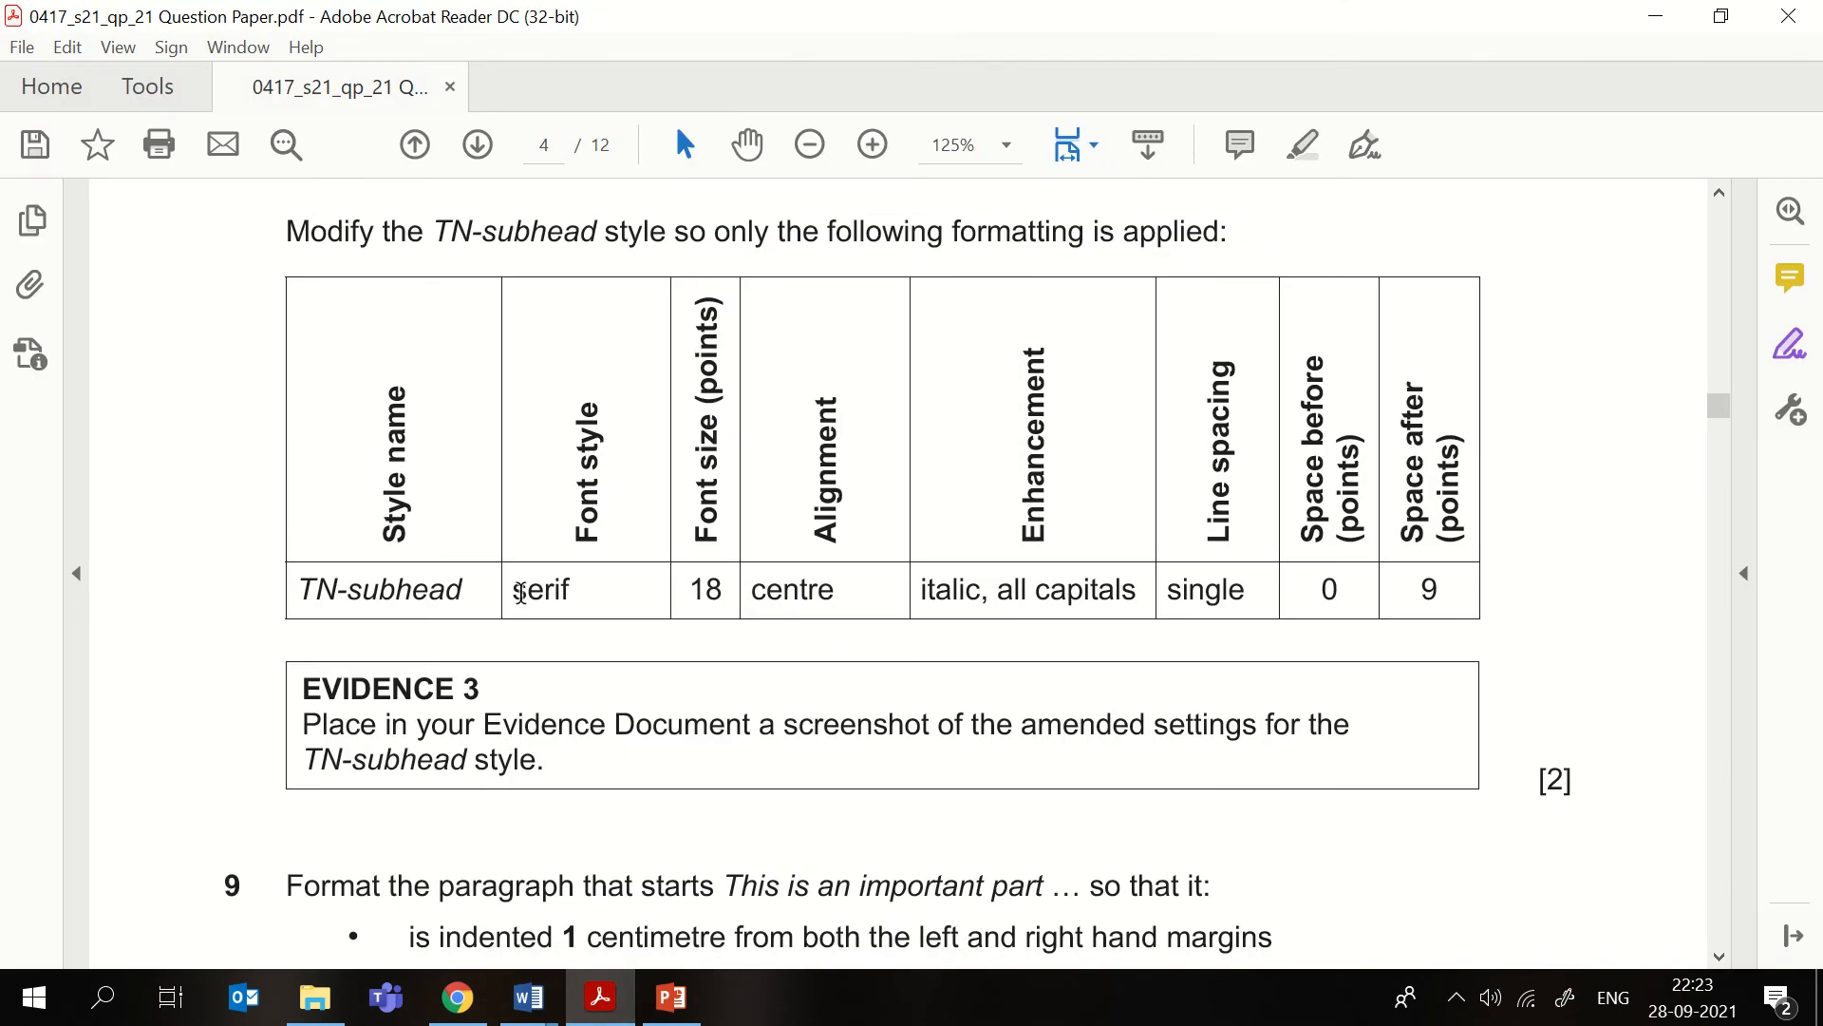
{"action": "left_click_drag", "start_coordinate": [512, 591], "coordinate": [851, 595]}
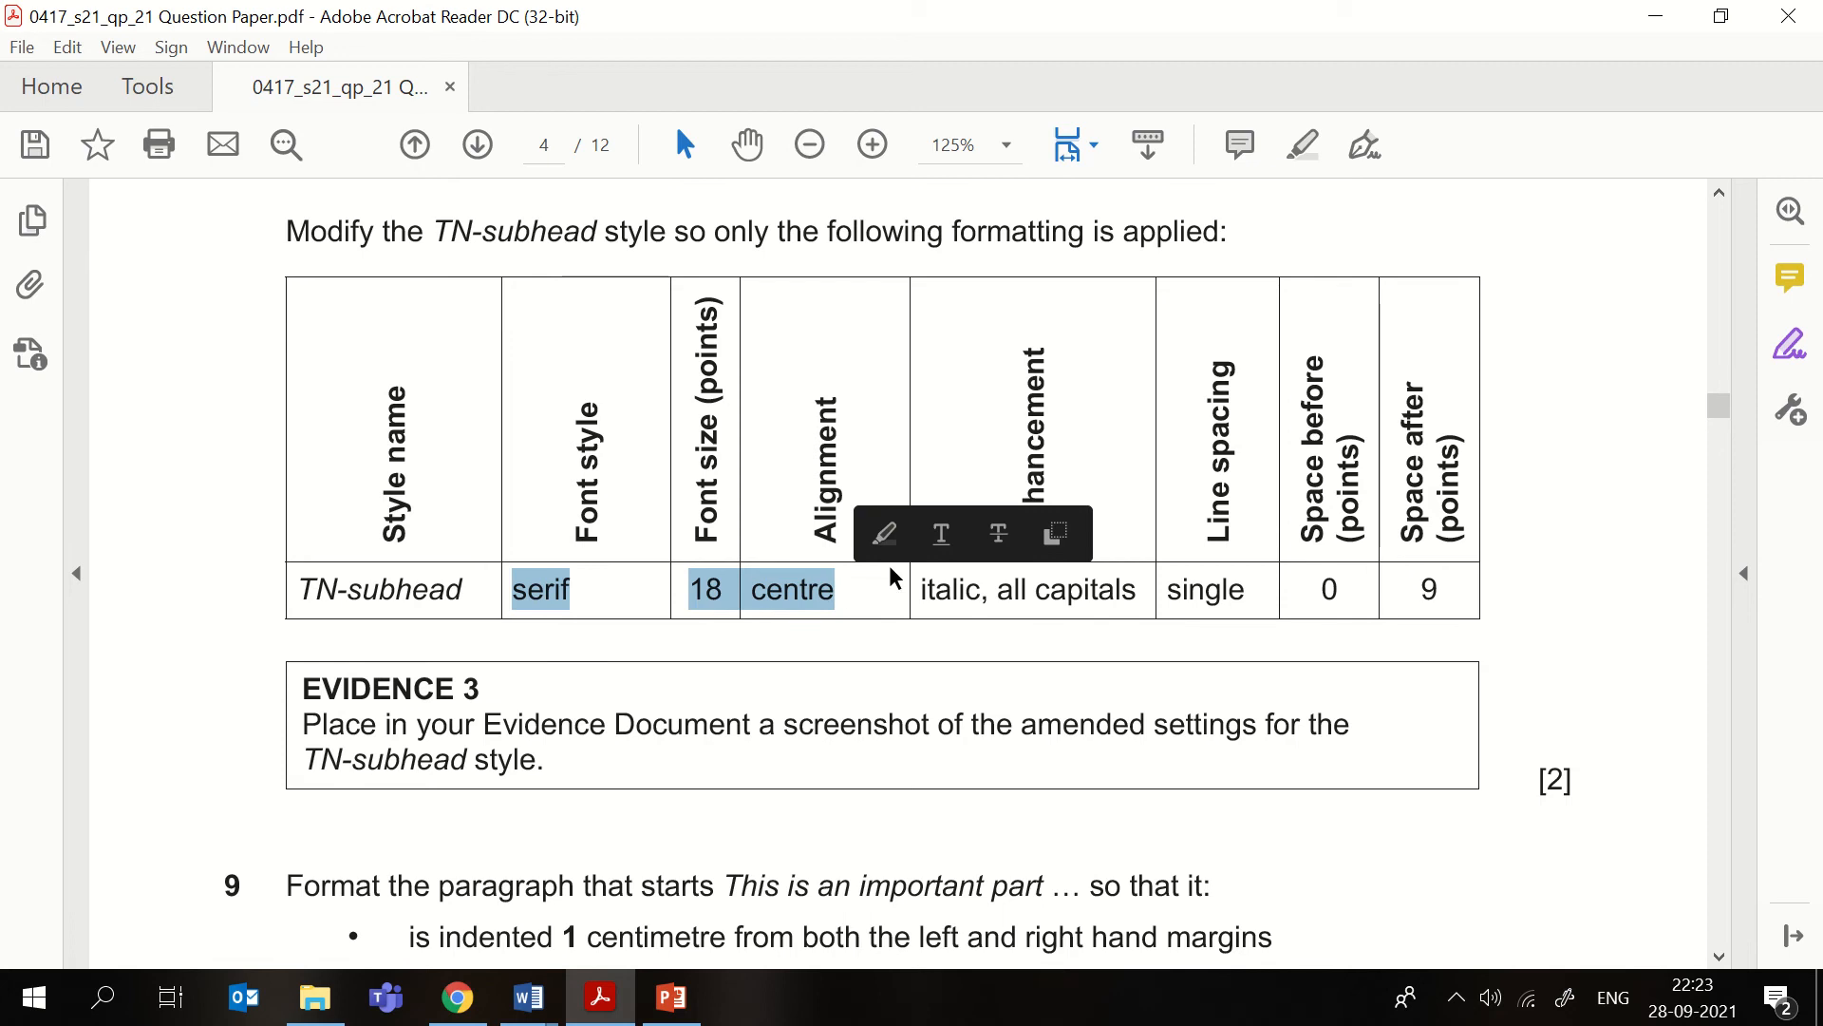
{"action": "left_click", "coordinate": [880, 533]}
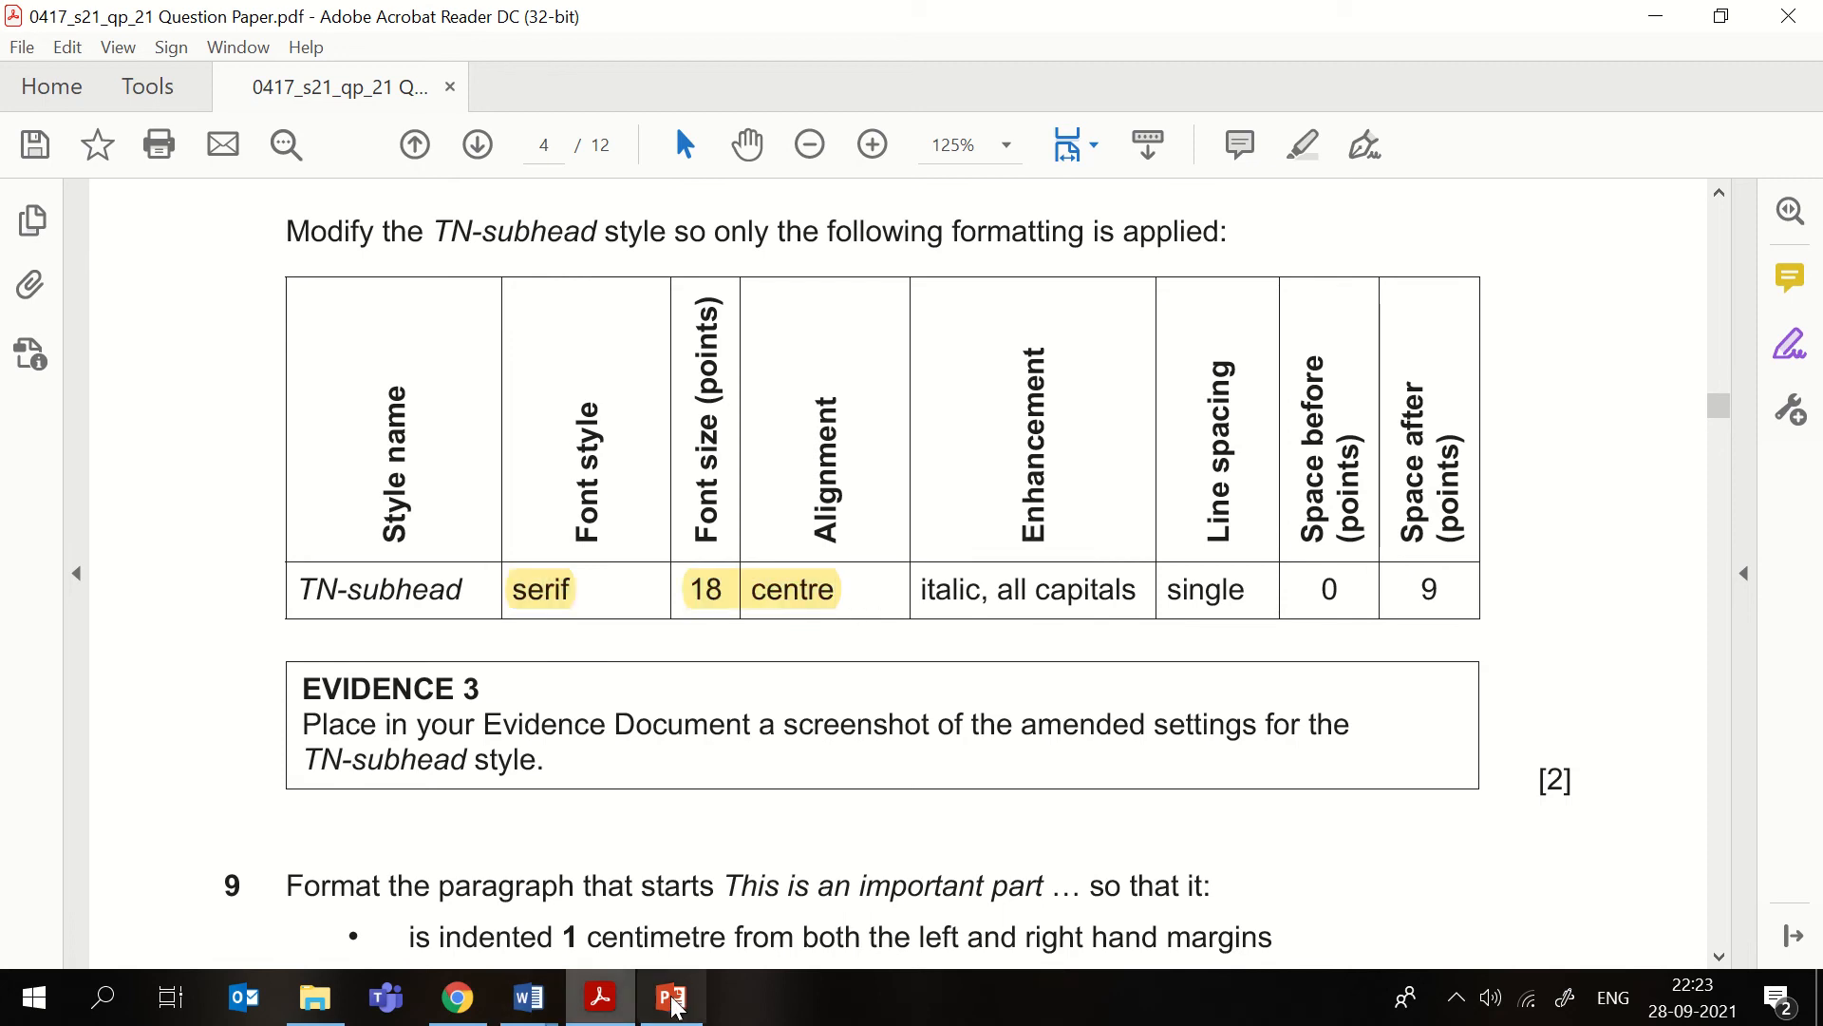
- Return to the EVPACK document in Word and centre-align the TN-subhead style
{"action": "left_click", "coordinate": [546, 1002]}
{"action": "left_click", "coordinate": [639, 926]}
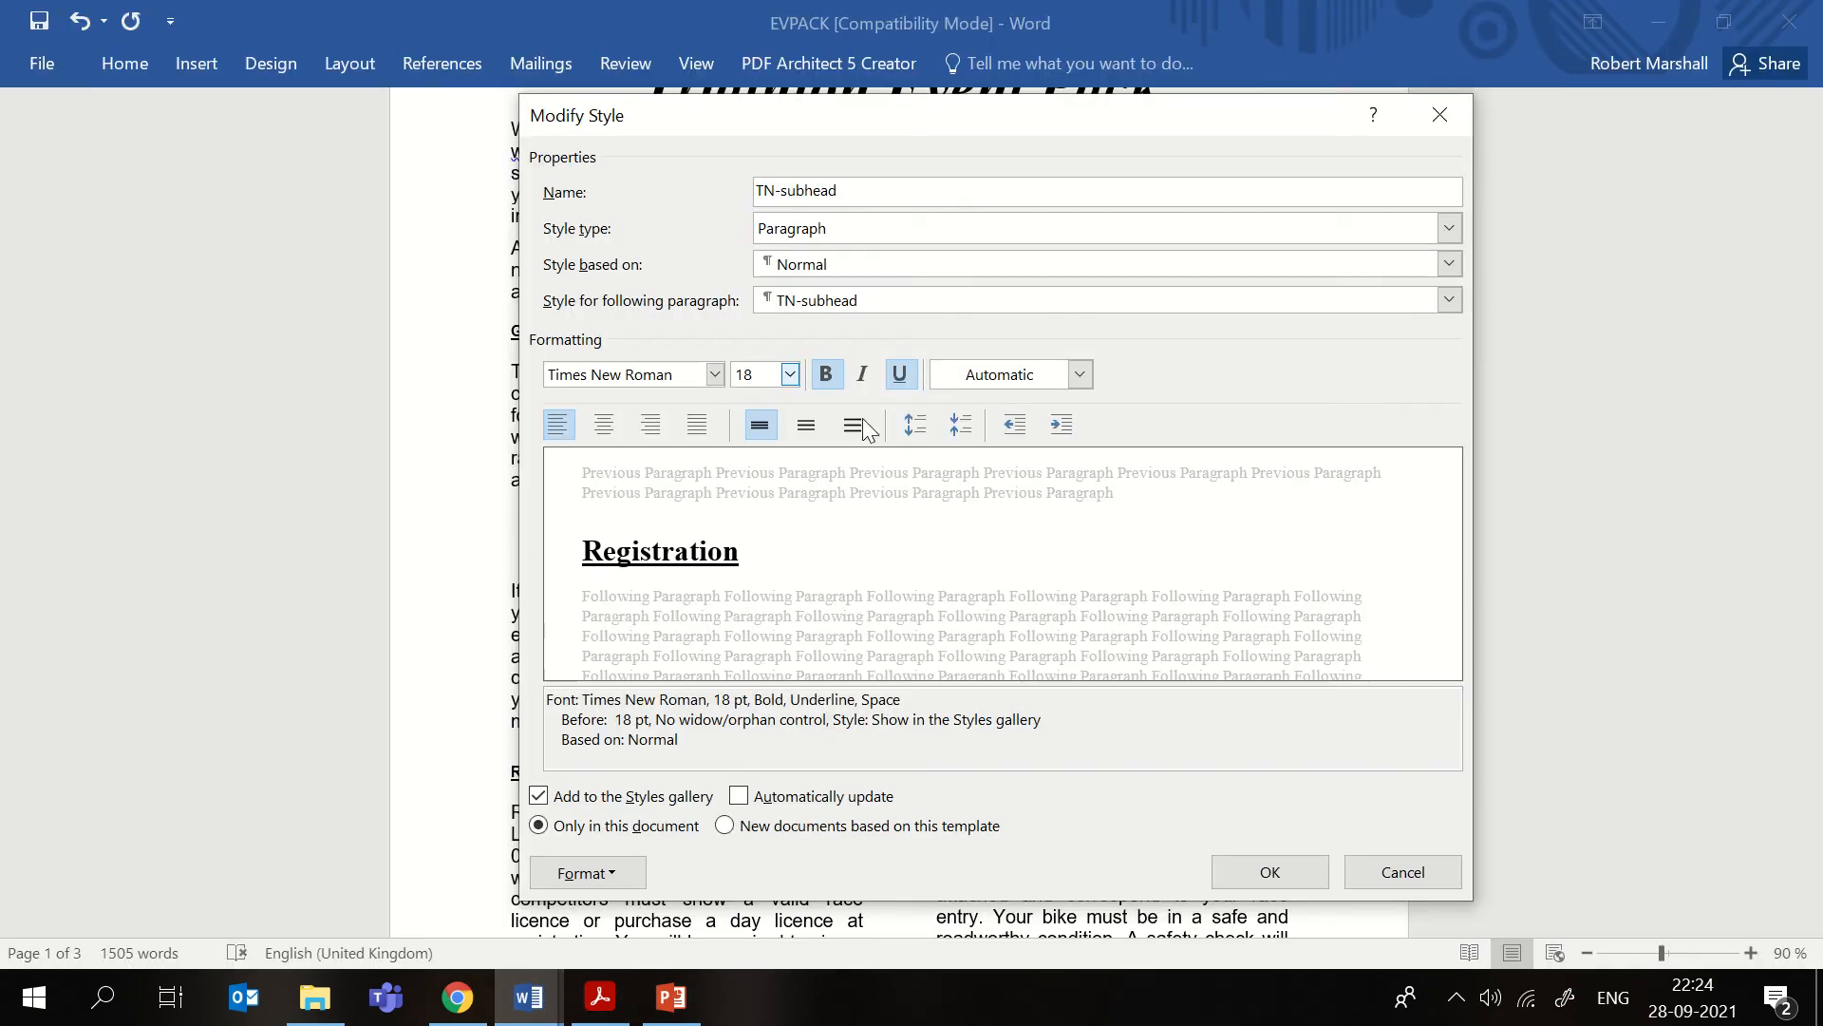
{"action": "left_click", "coordinate": [605, 426]}
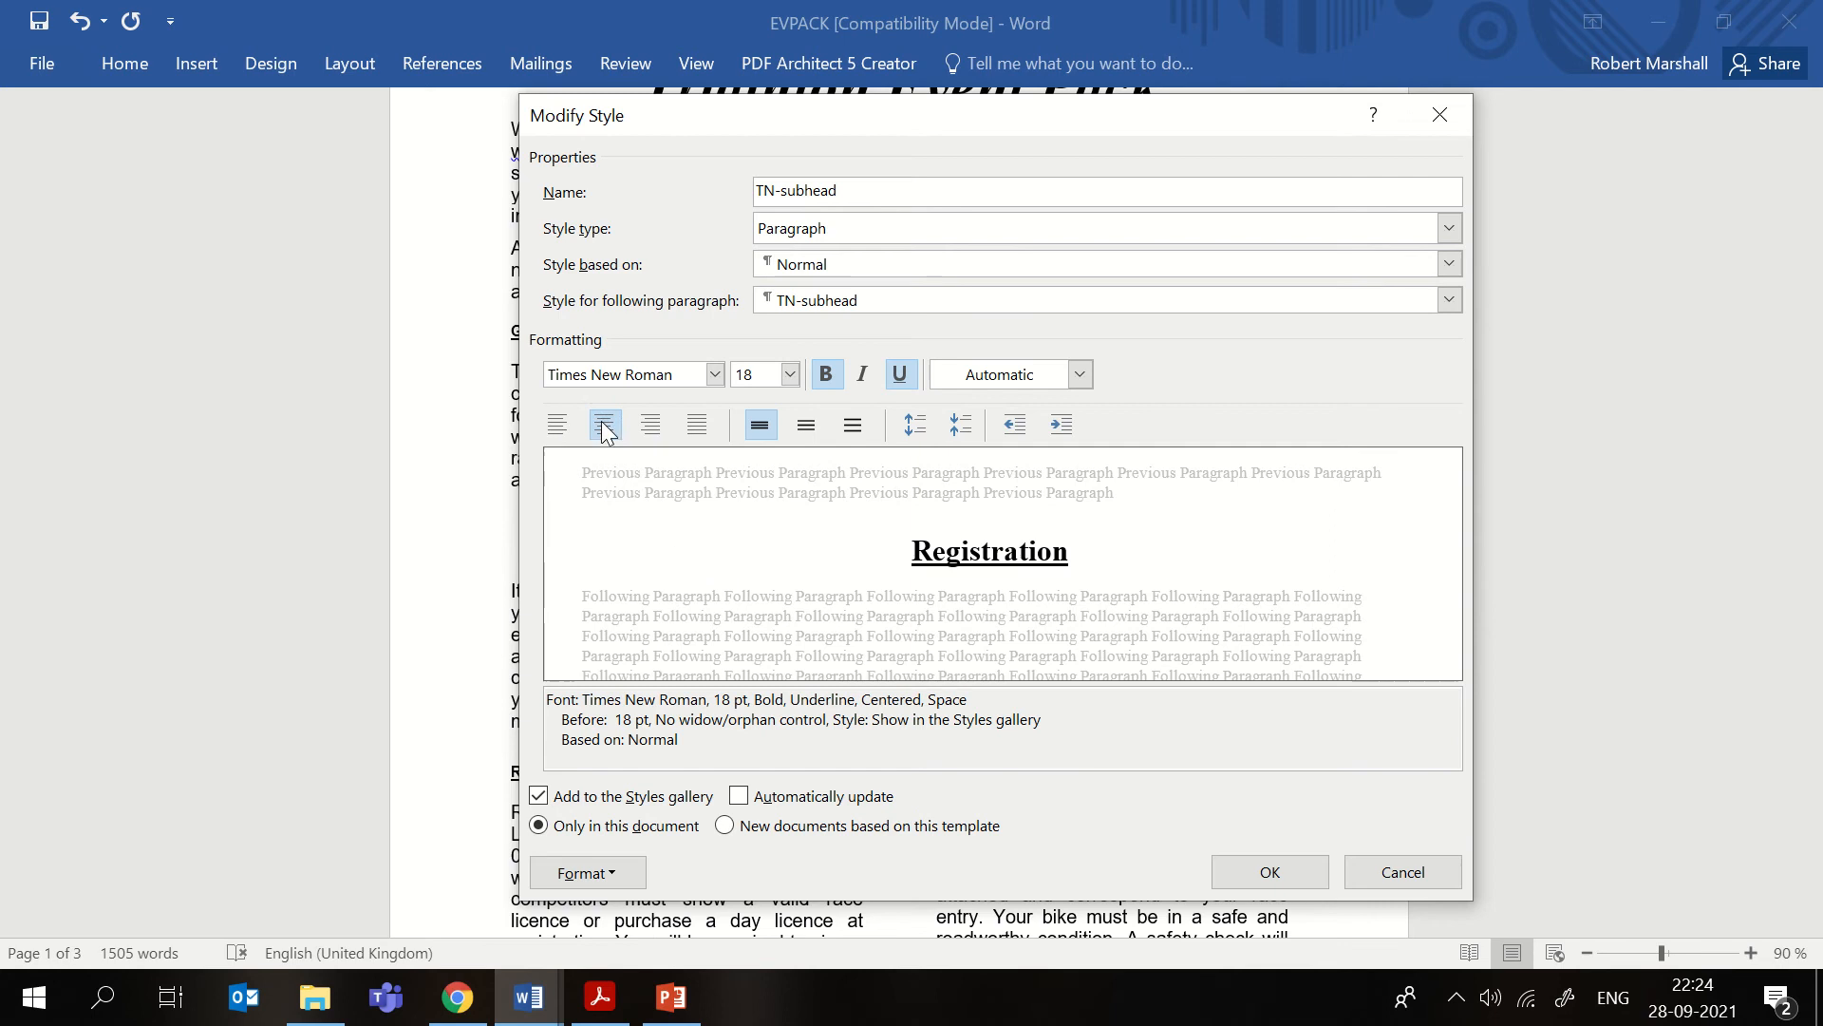
- Switch to the question paper in Acrobat Reader and highlight the "italic, all capitals" enhancement entry
{"action": "left_click", "coordinate": [598, 996]}
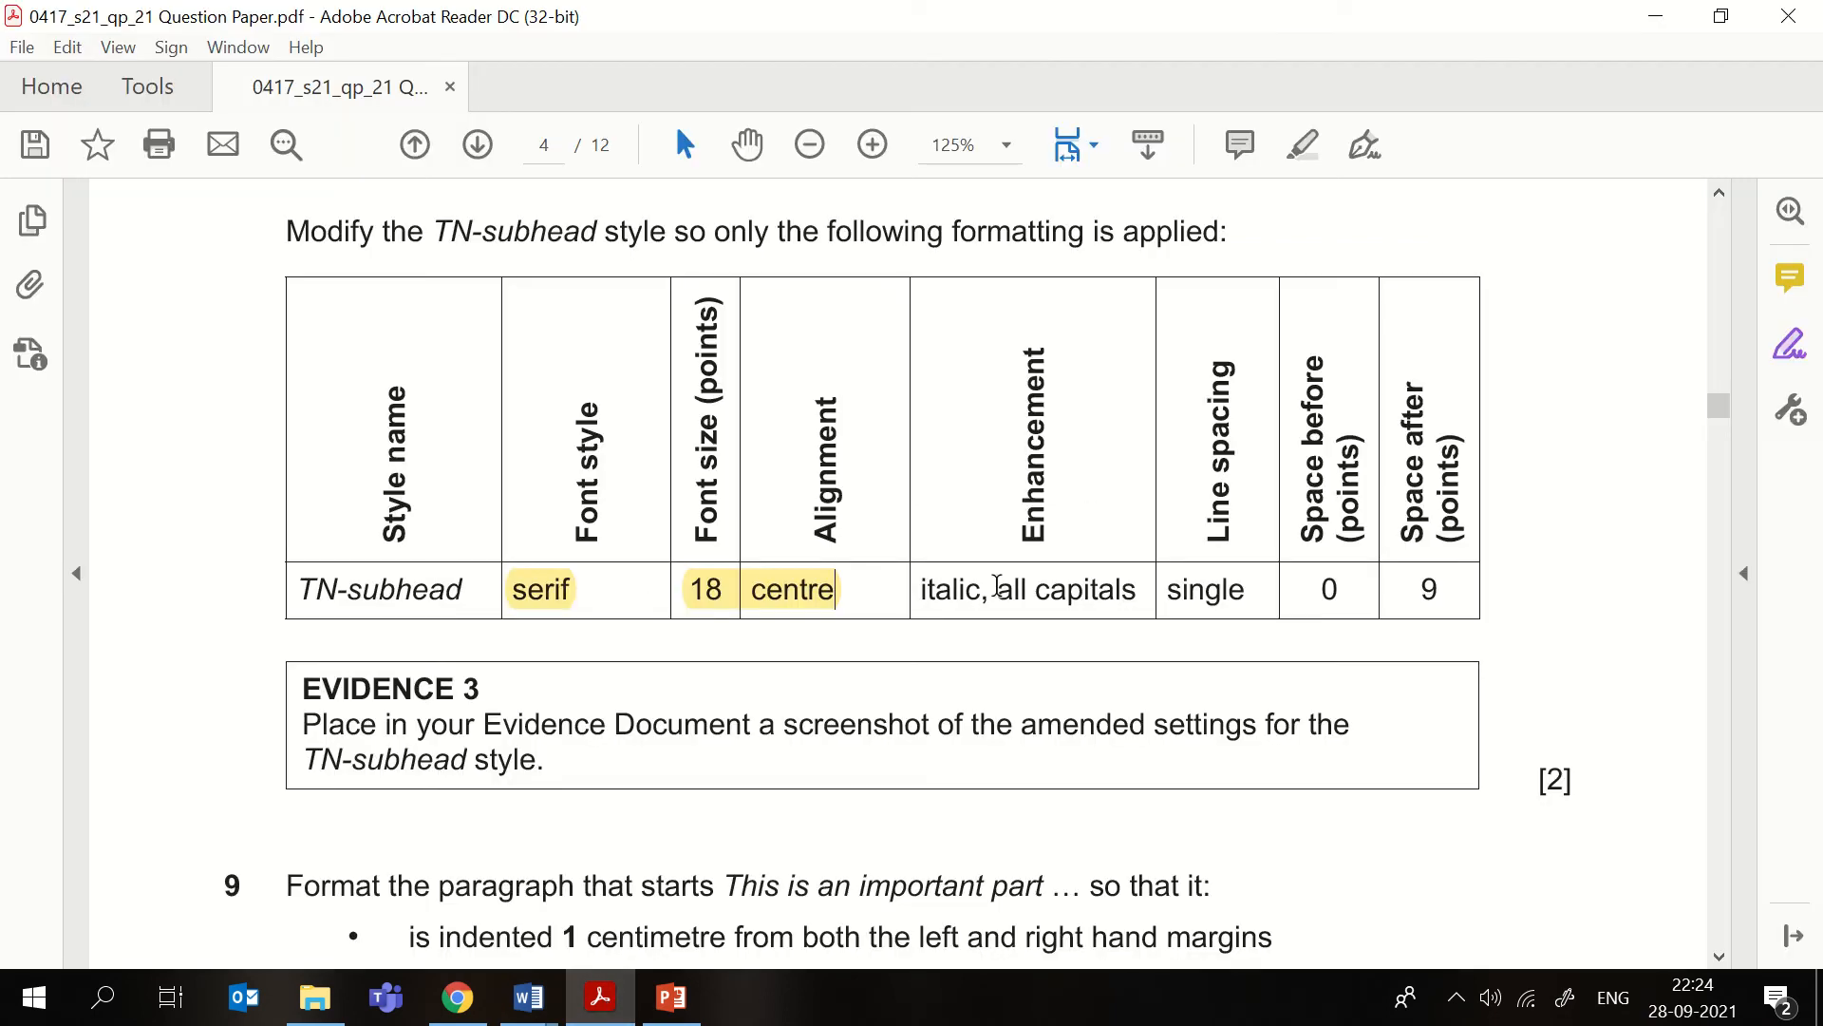
{"action": "left_click_drag", "start_coordinate": [914, 586], "coordinate": [1107, 590]}
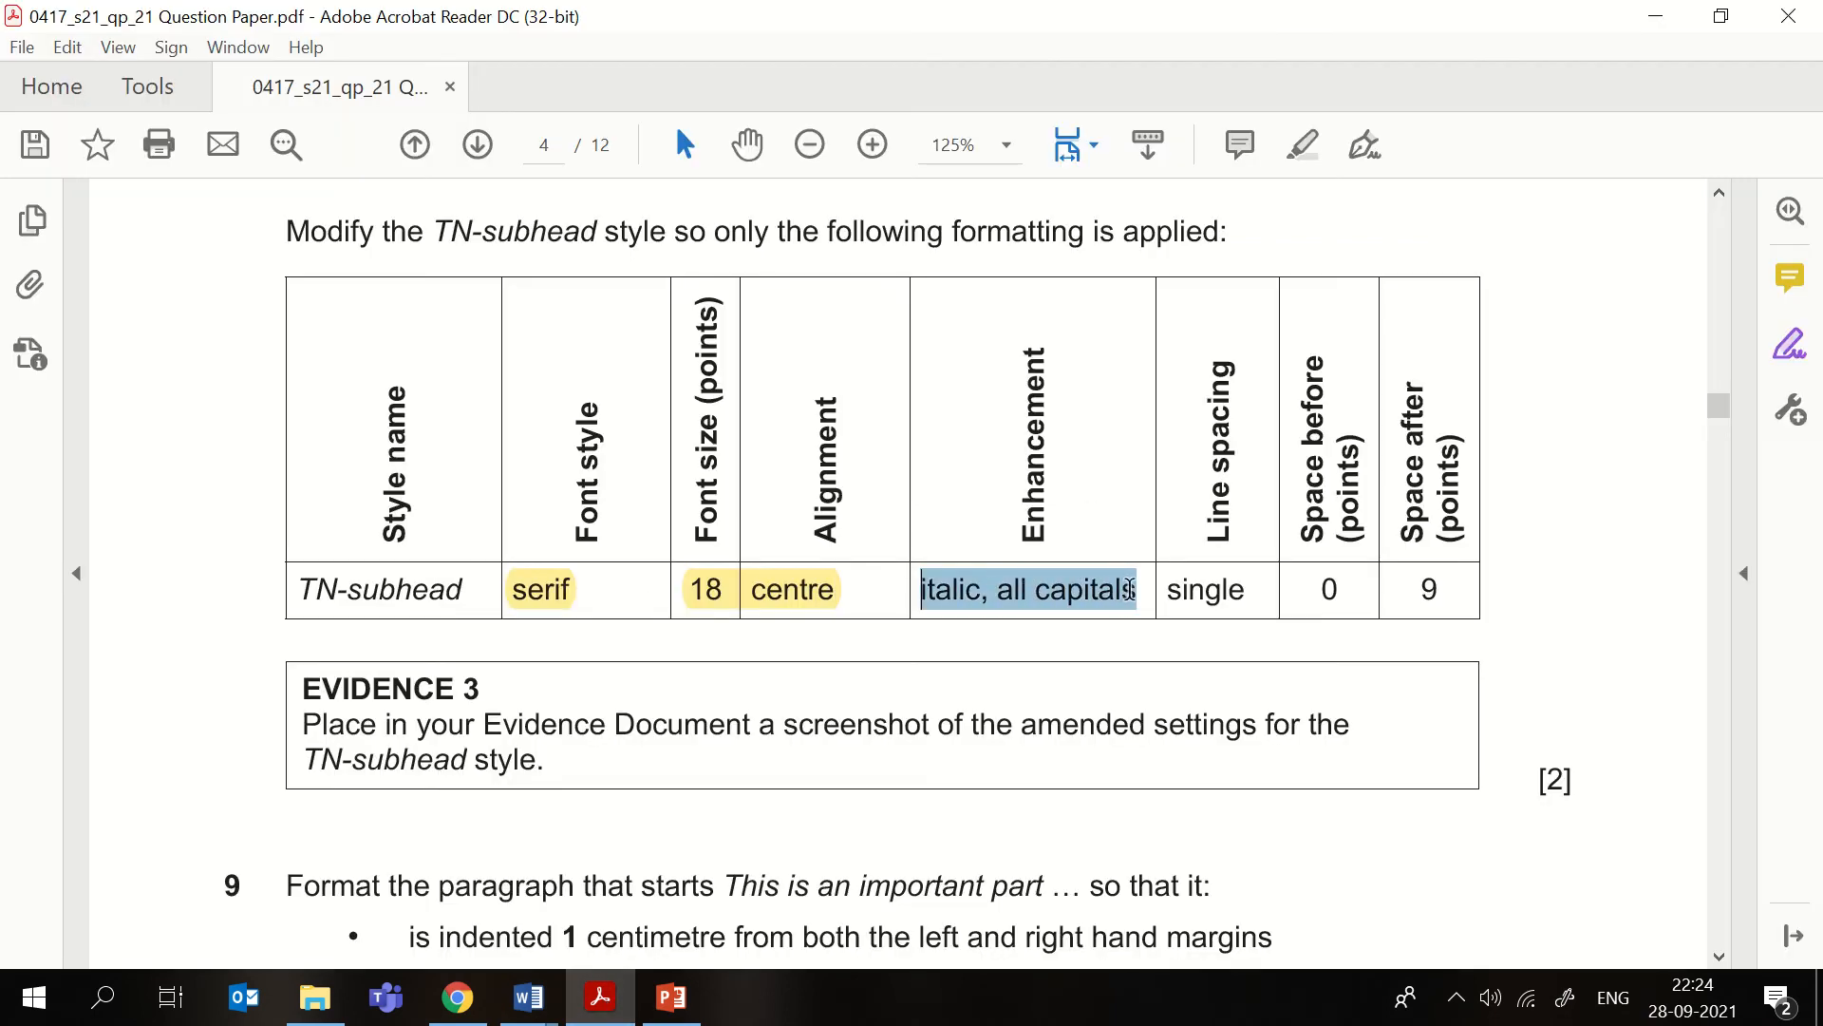
{"action": "left_click", "coordinate": [1159, 533]}
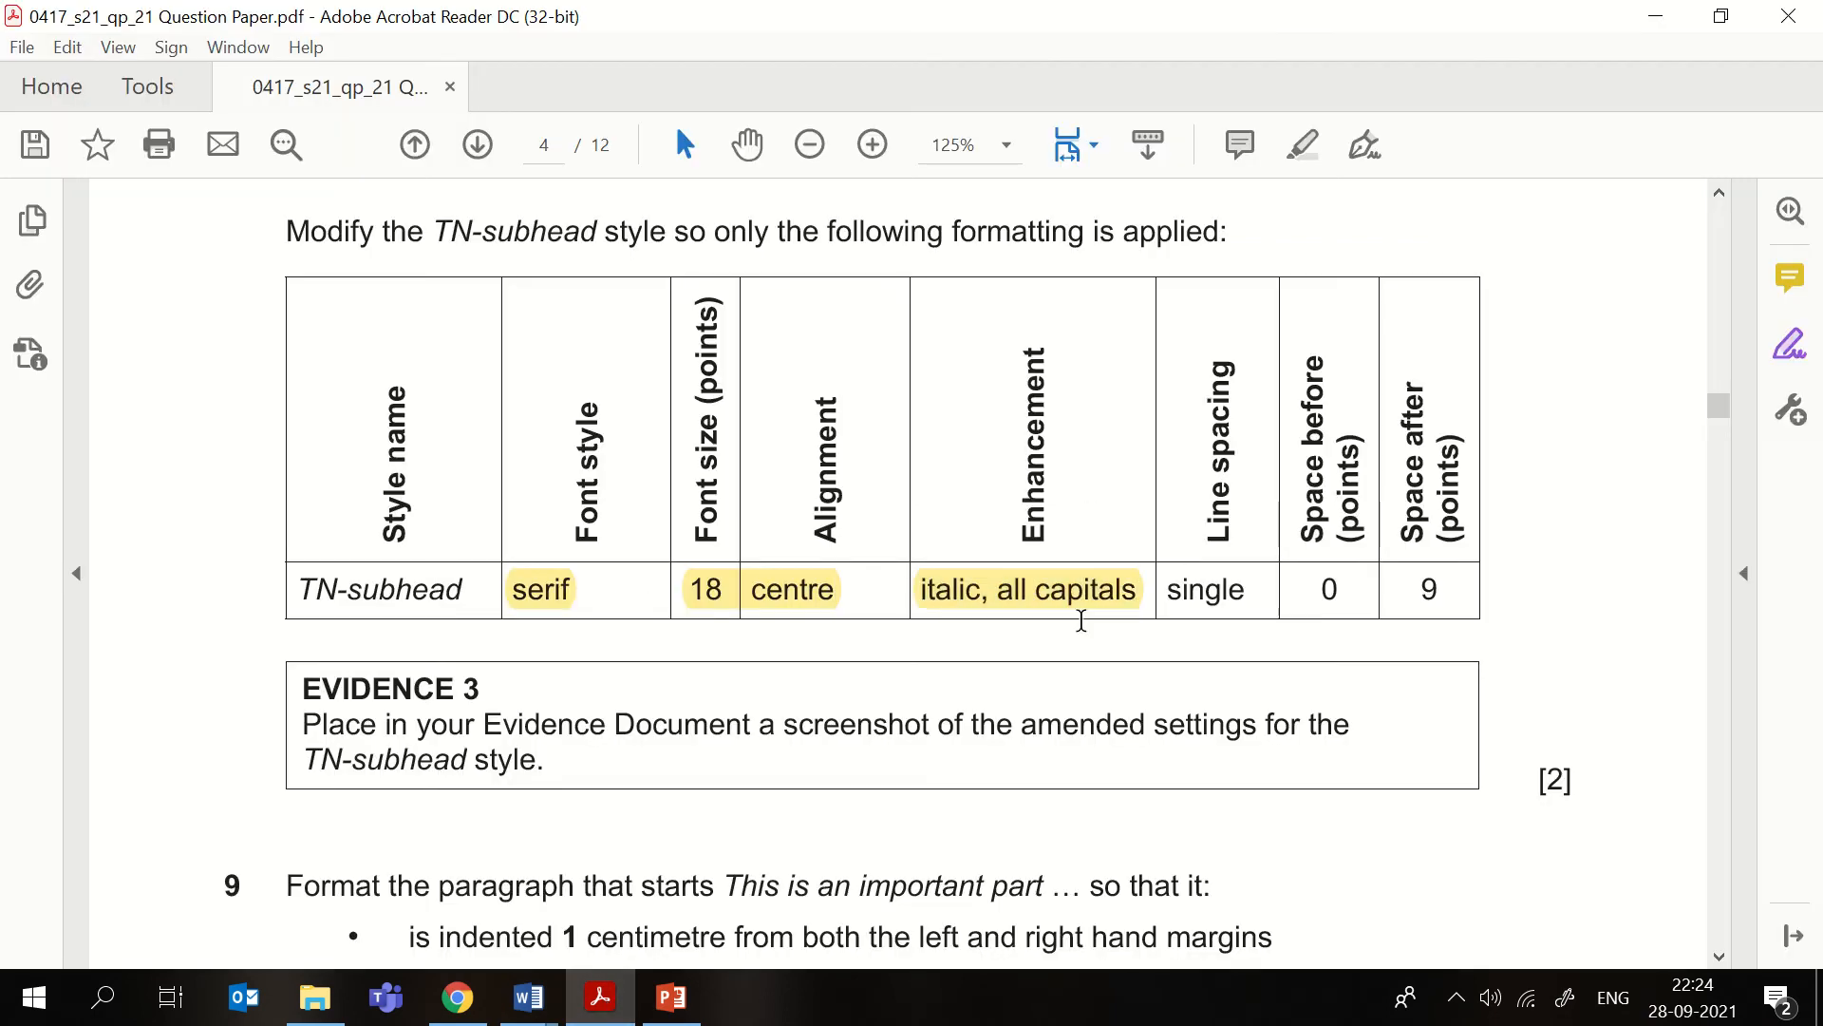
- Return to Word and change the TN-subhead style's enhancement by removing bold and underline and applying italic
{"action": "mouse_move", "coordinate": [529, 995]}
{"action": "left_click", "coordinate": [784, 874]}
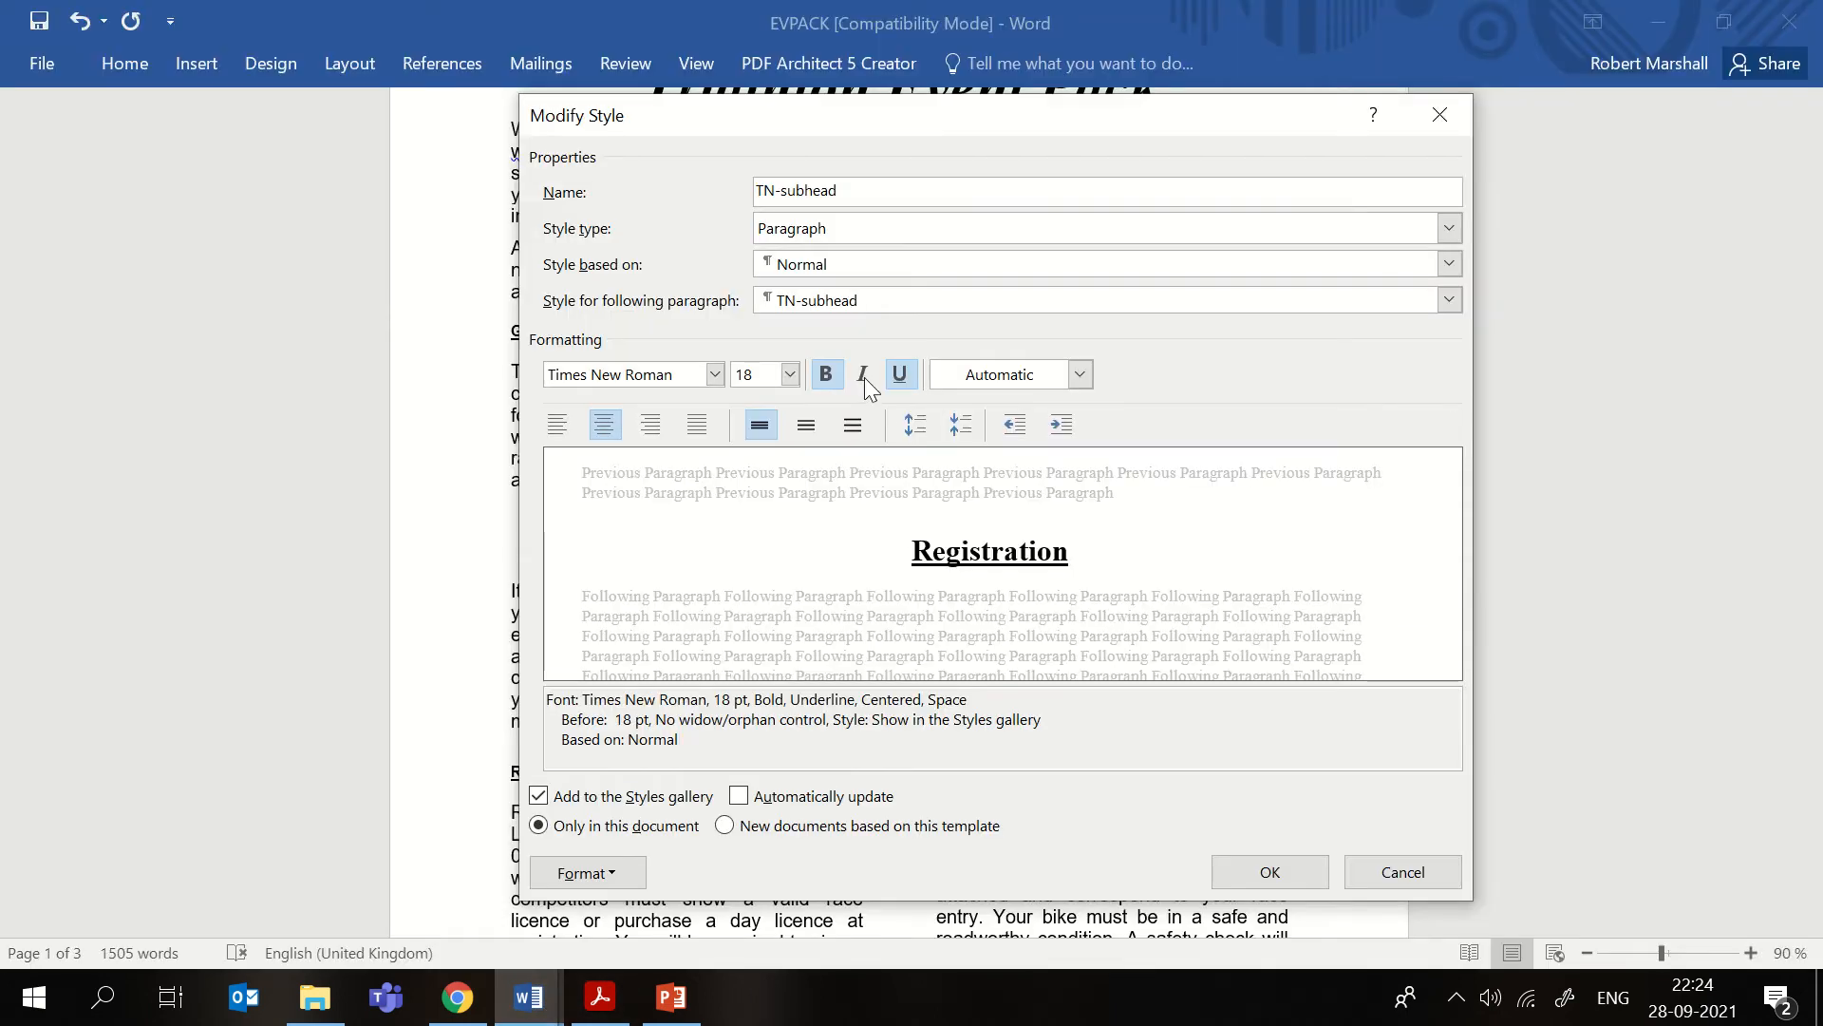
{"action": "left_click", "coordinate": [826, 374]}
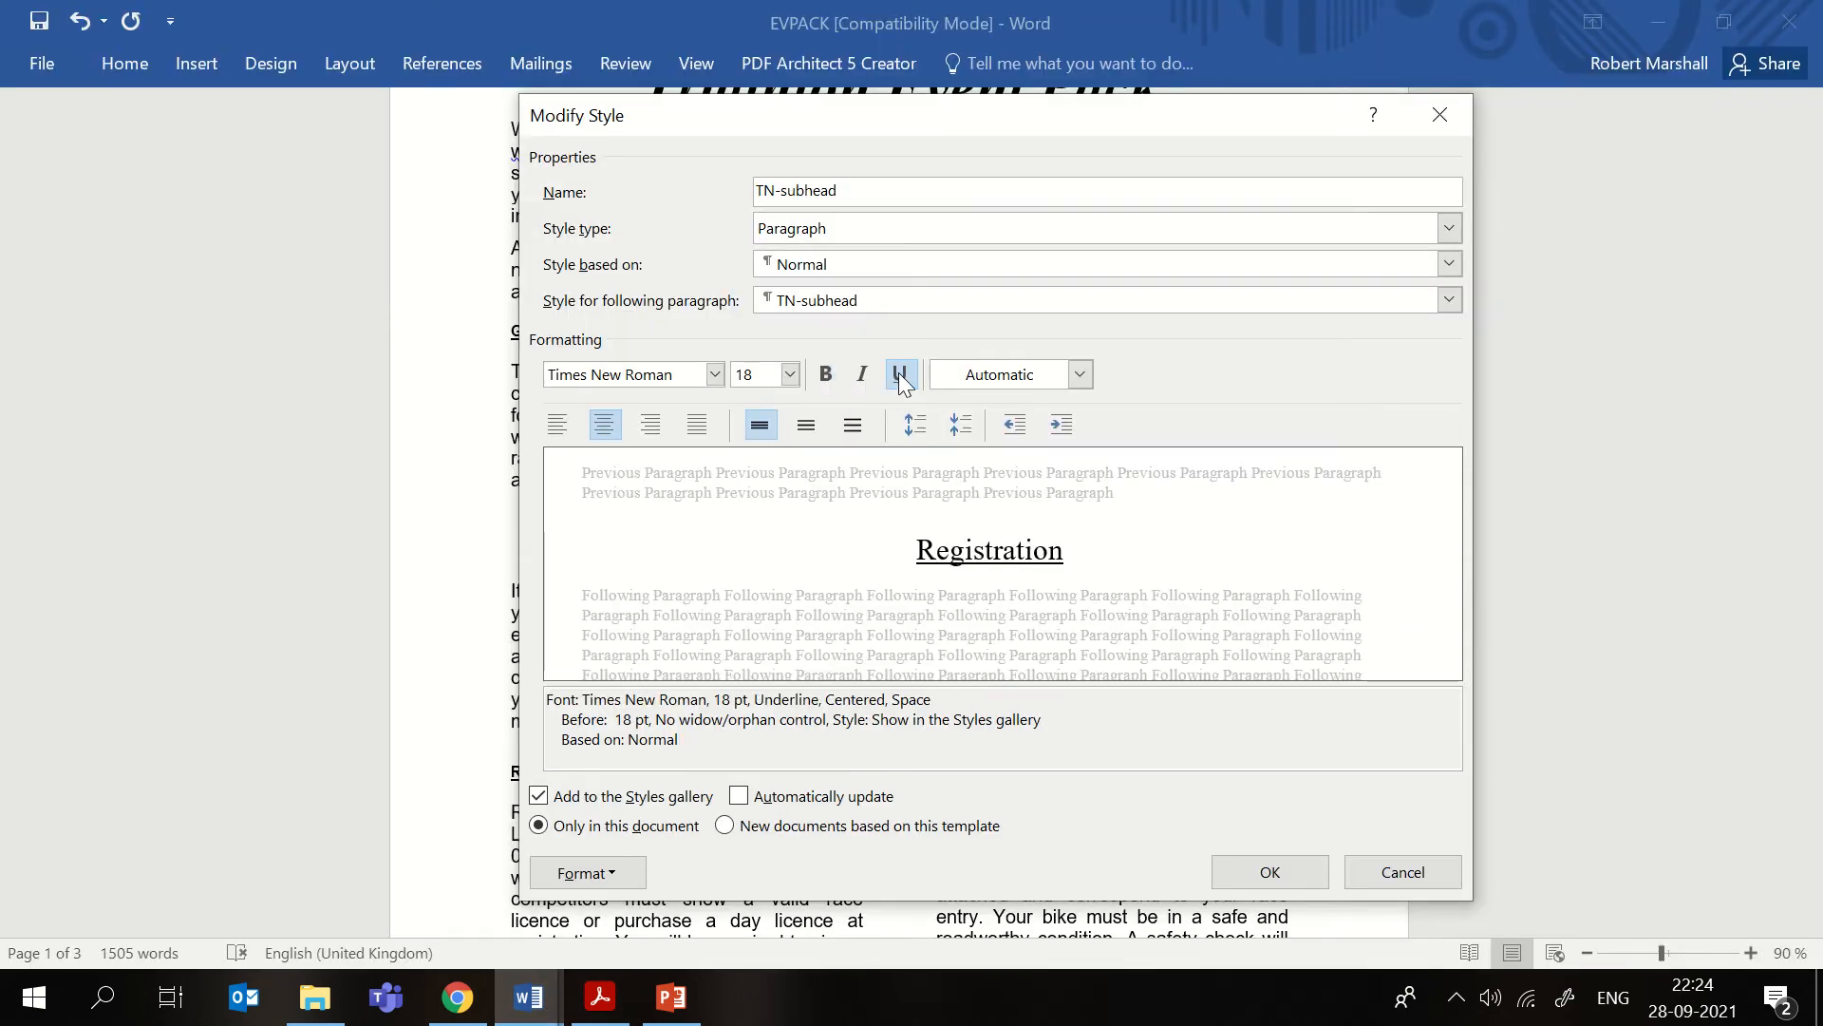
{"action": "left_click", "coordinate": [898, 375]}
{"action": "left_click", "coordinate": [868, 380]}
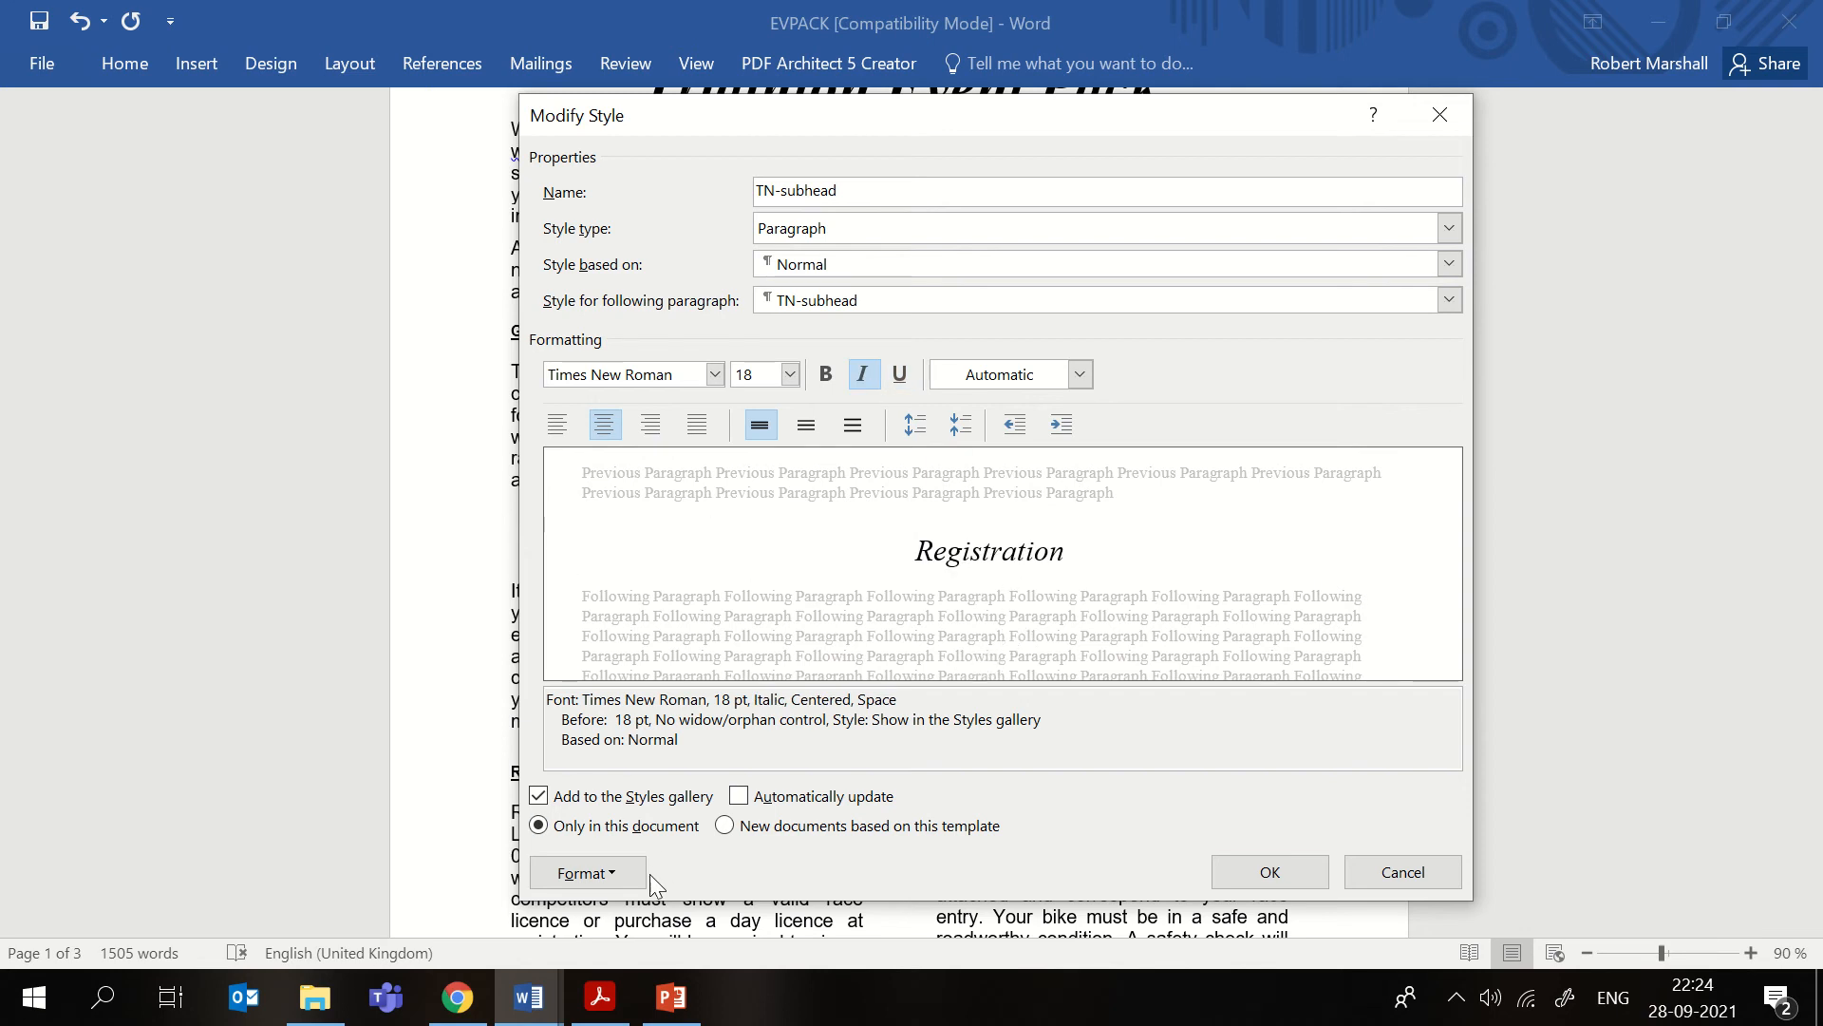
- Open the detailed font settings of the TN-subhead style
{"action": "left_click", "coordinate": [612, 878]}
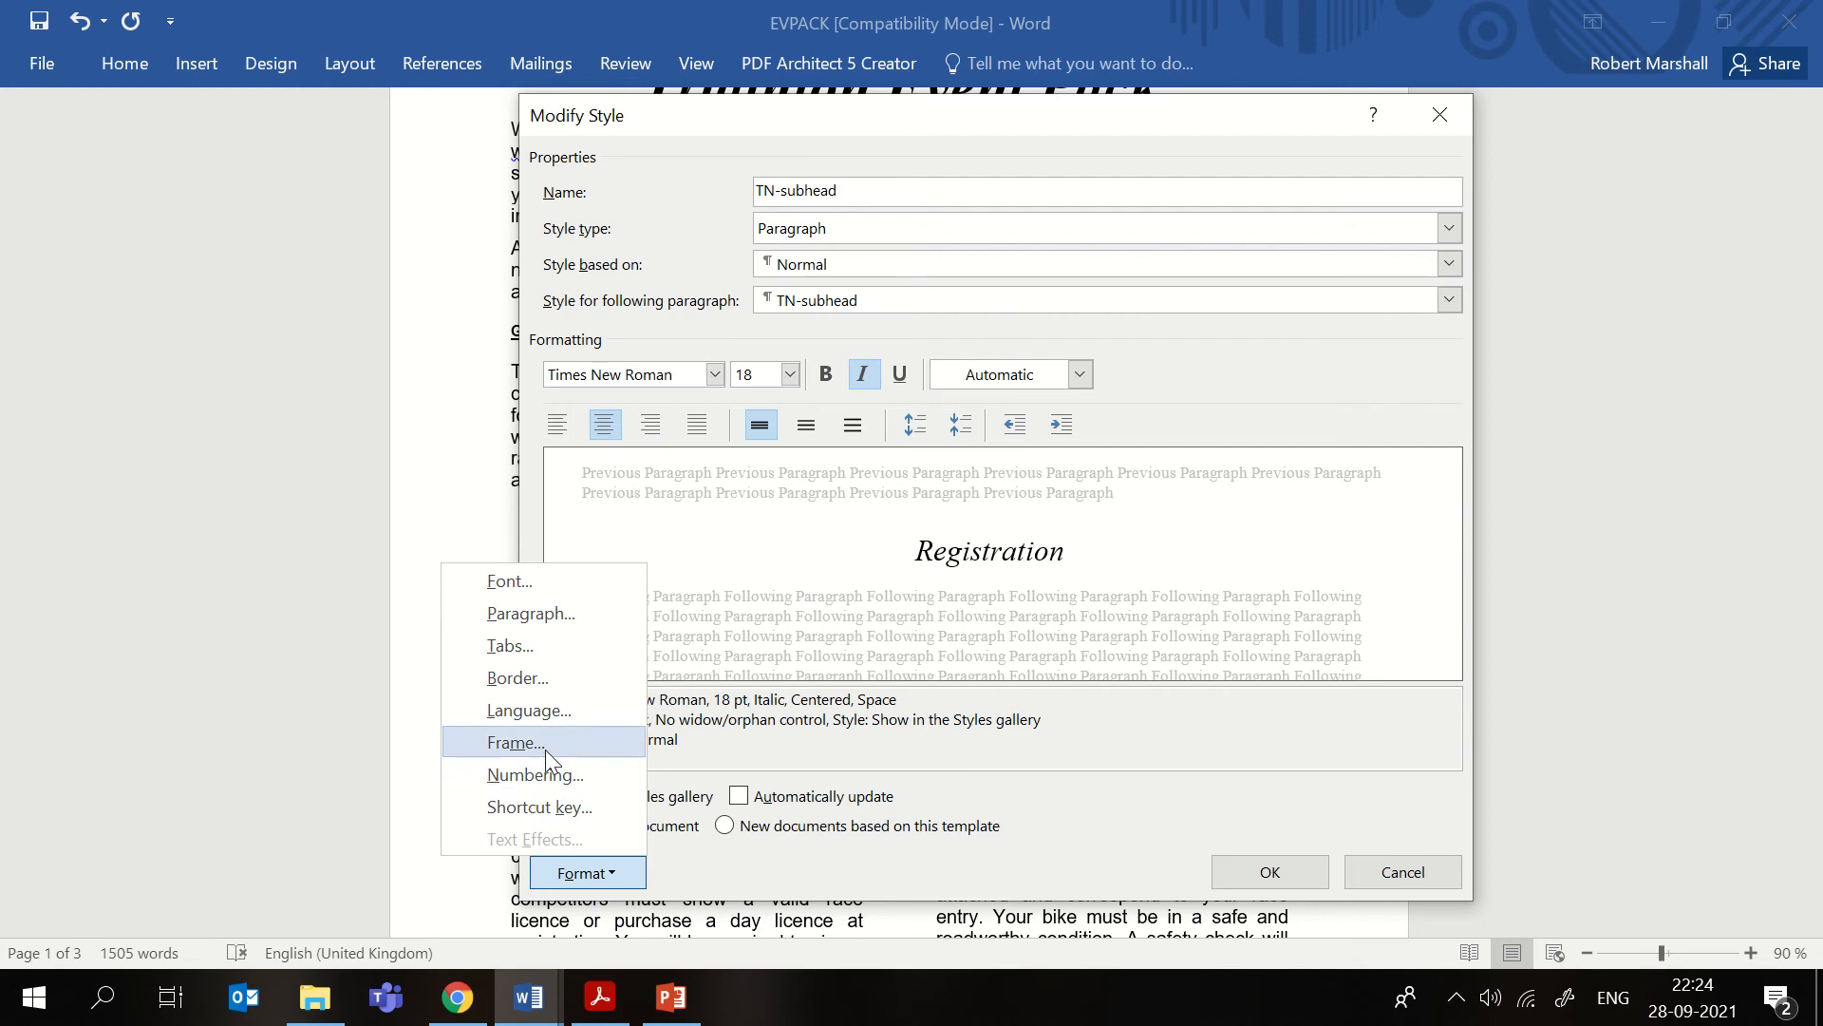
{"action": "left_click", "coordinate": [560, 583]}
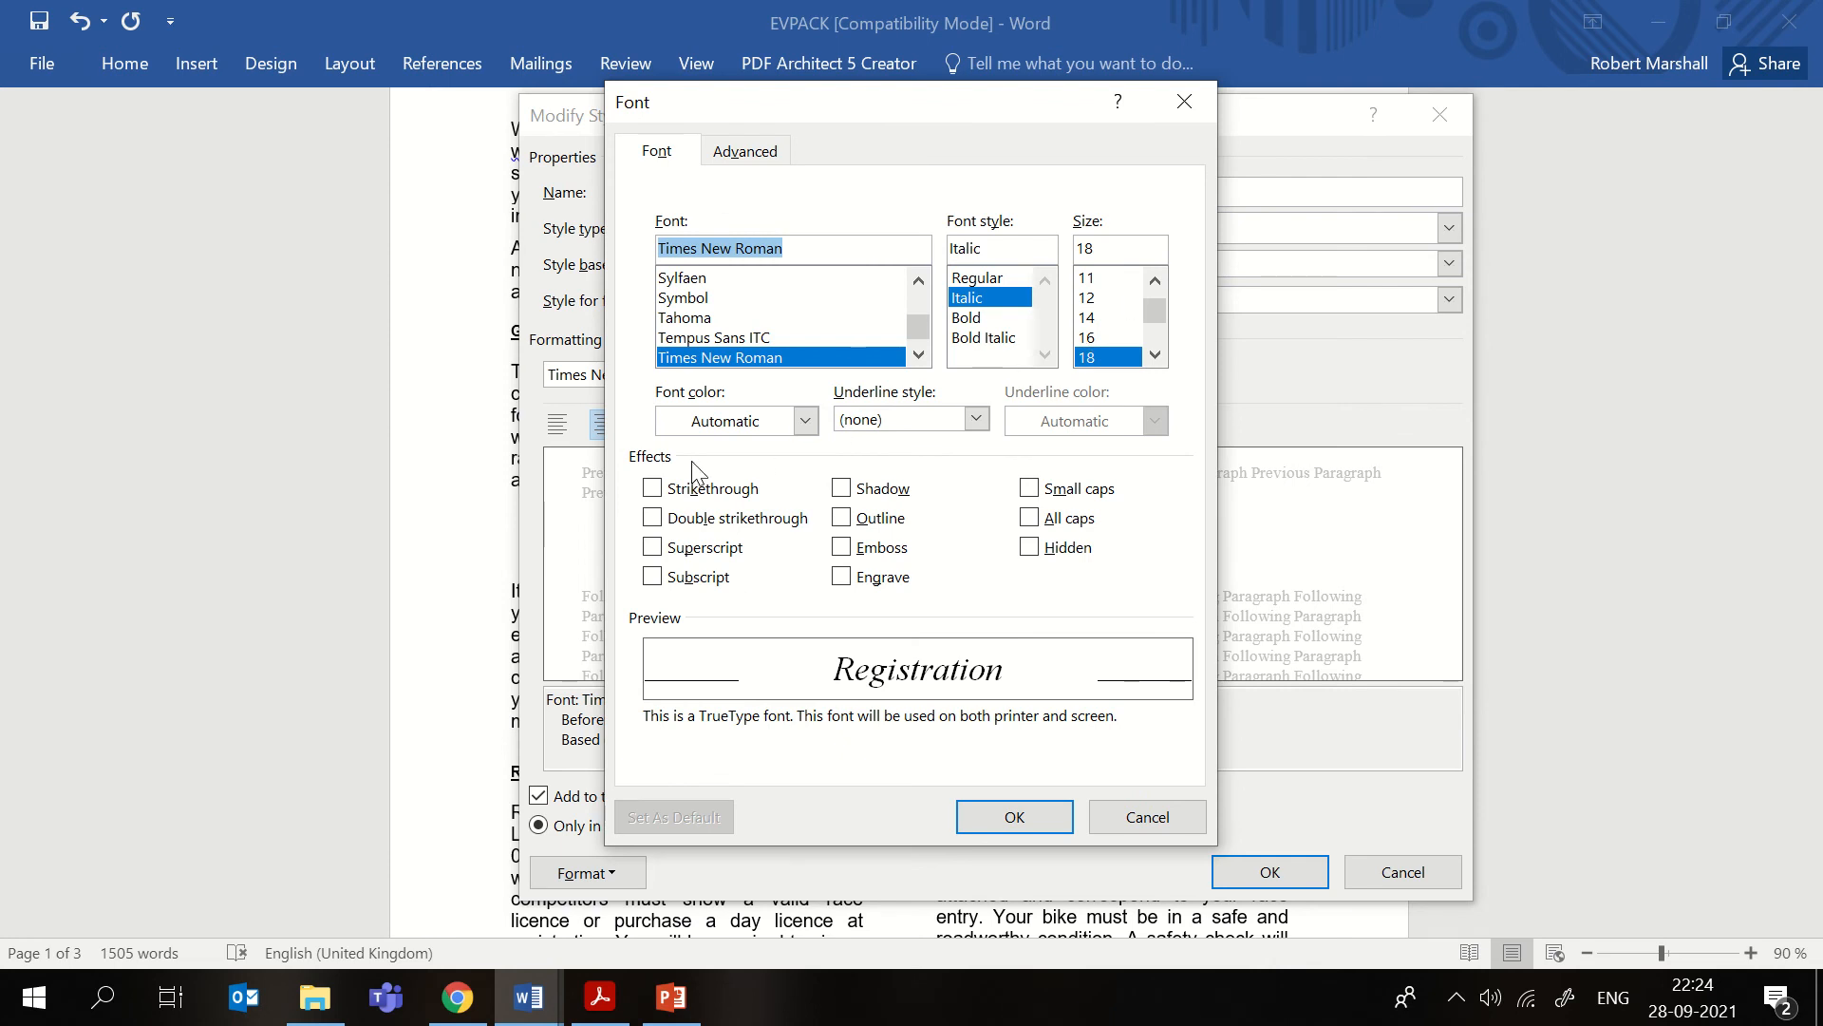
- Try the strikethrough, double strikethrough, shadow and emboss font effects, clearing each one again
{"action": "left_click", "coordinate": [654, 490]}
{"action": "left_click", "coordinate": [653, 490]}
{"action": "left_click", "coordinate": [653, 518]}
{"action": "left_click", "coordinate": [652, 517]}
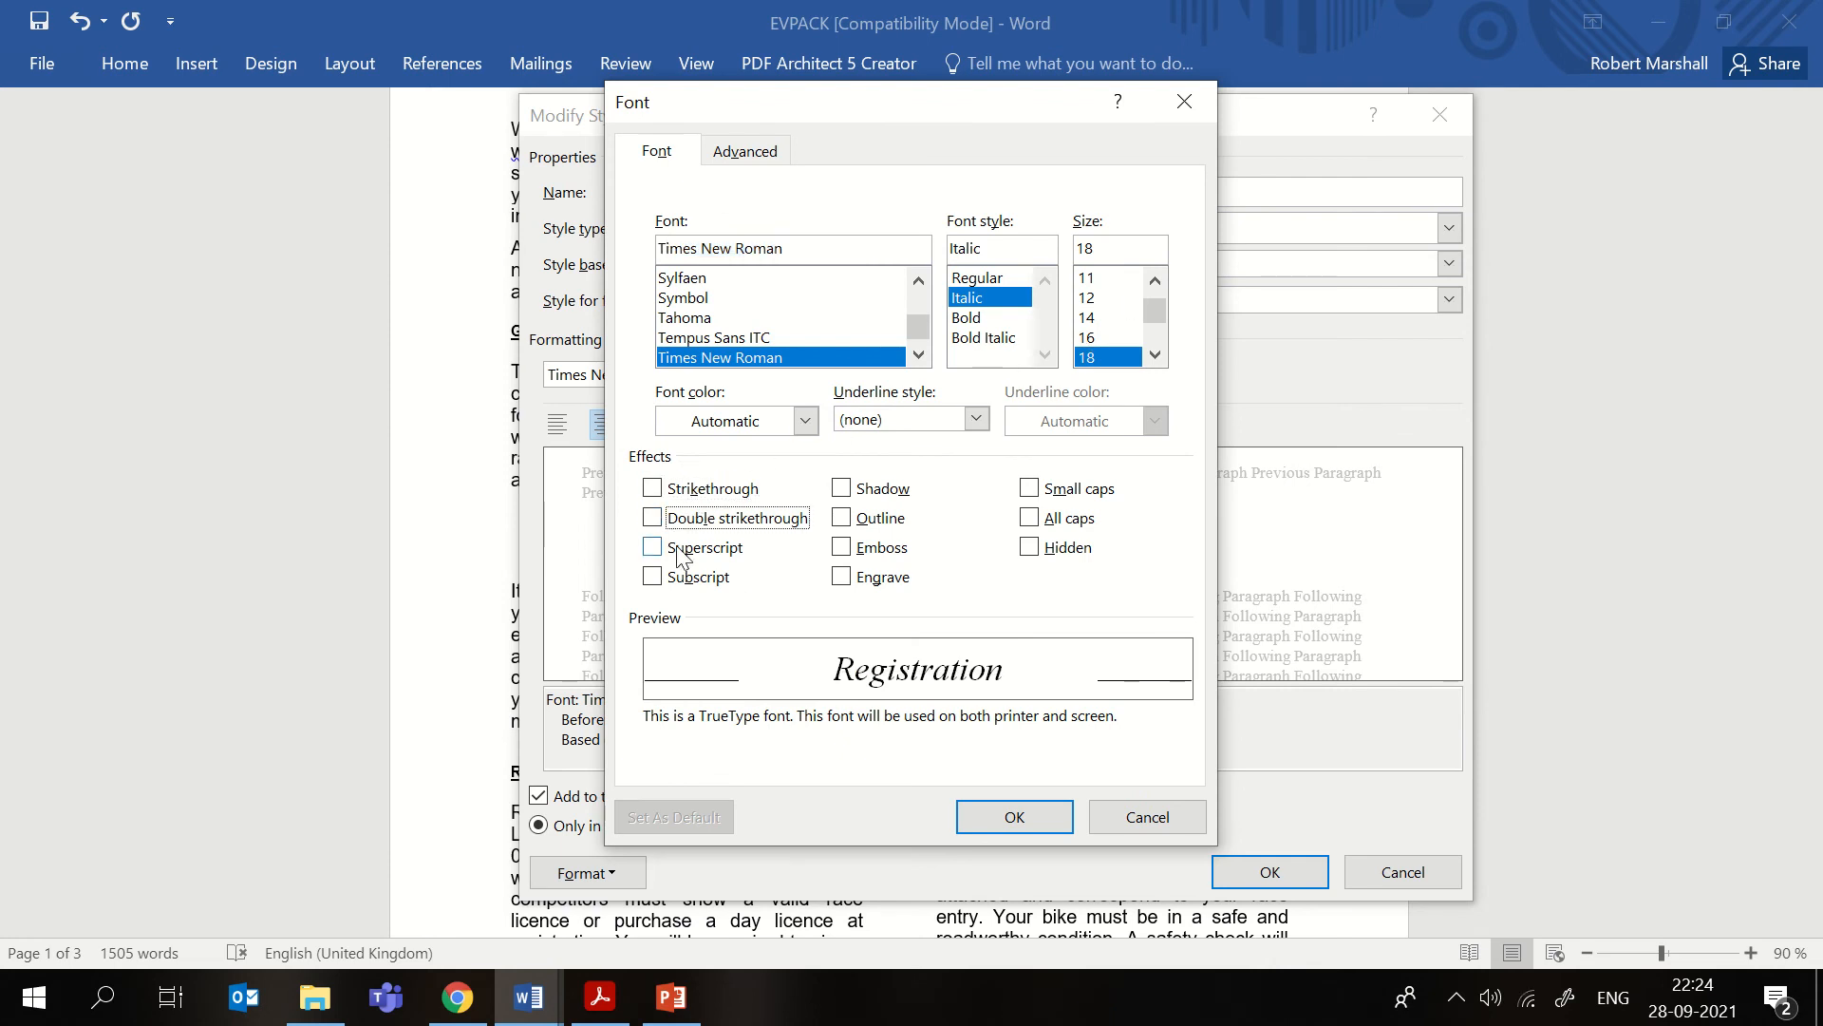
{"action": "left_click", "coordinate": [841, 488]}
{"action": "left_click", "coordinate": [842, 488]}
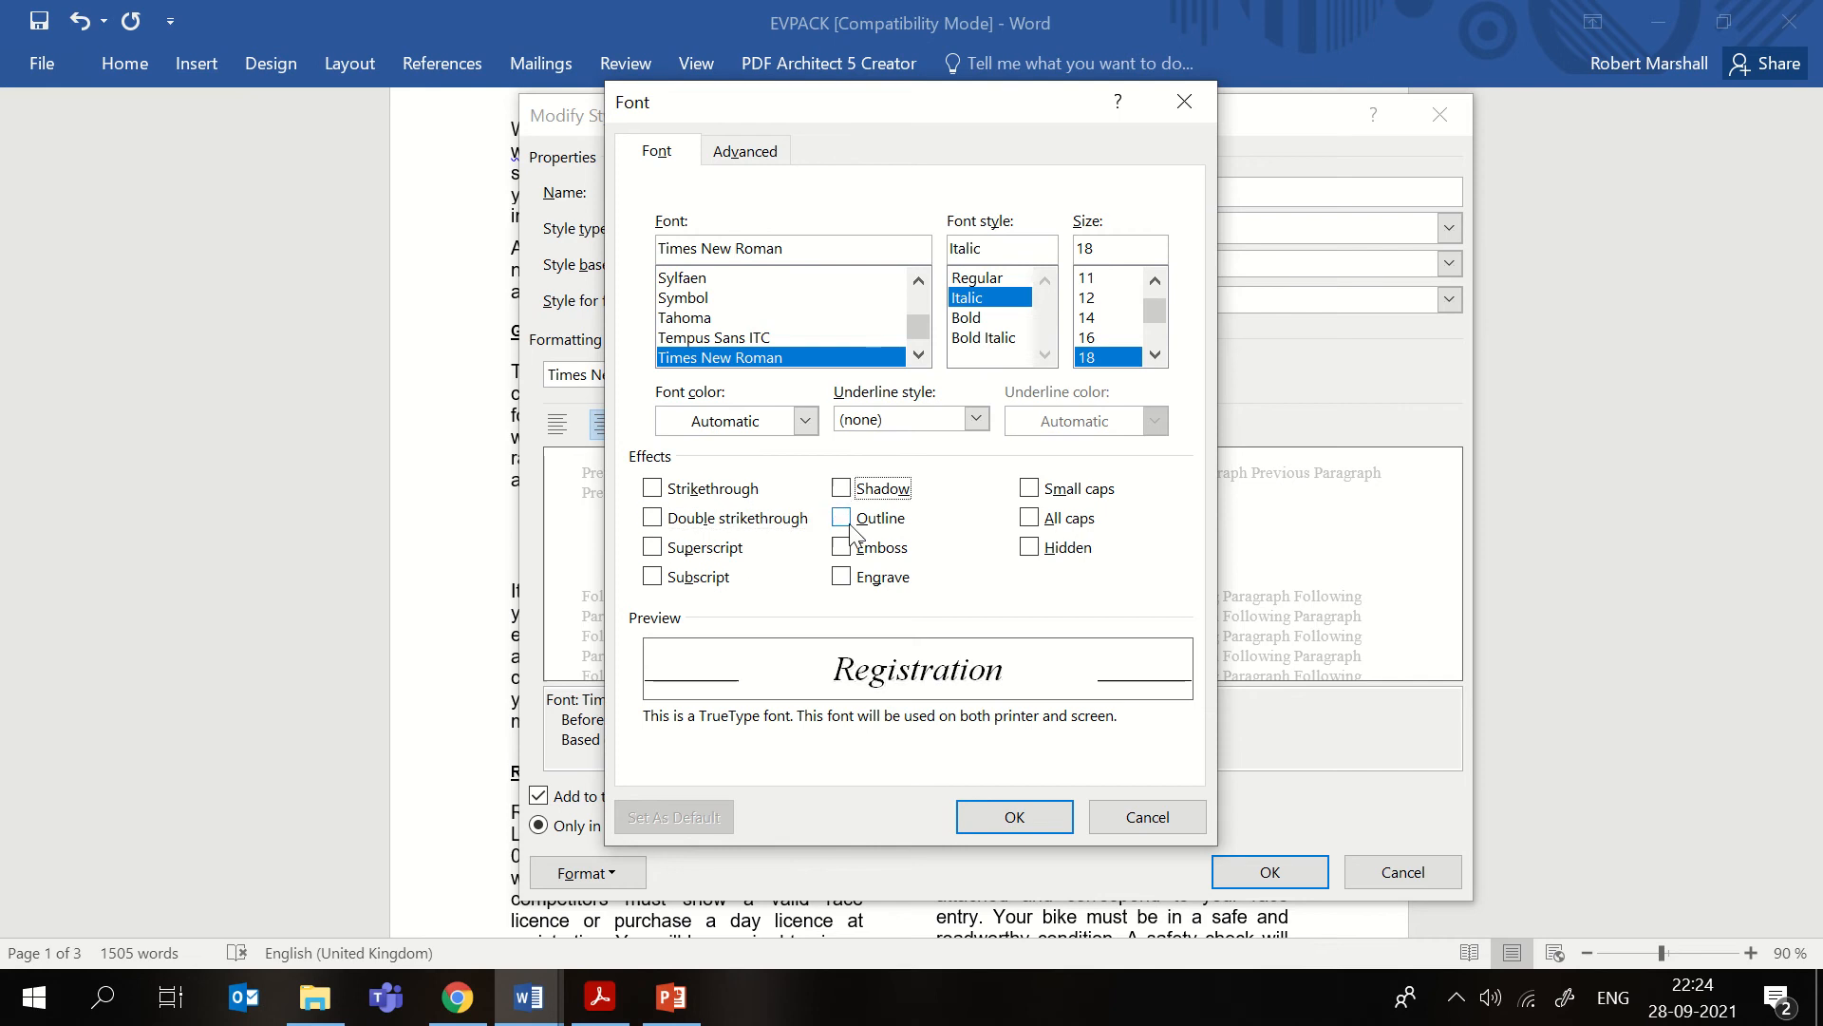
{"action": "left_click", "coordinate": [841, 548]}
{"action": "left_click", "coordinate": [842, 548]}
- Apply the All caps effect to the TN-subhead style's font and accept the font settings
{"action": "left_click", "coordinate": [1042, 524]}
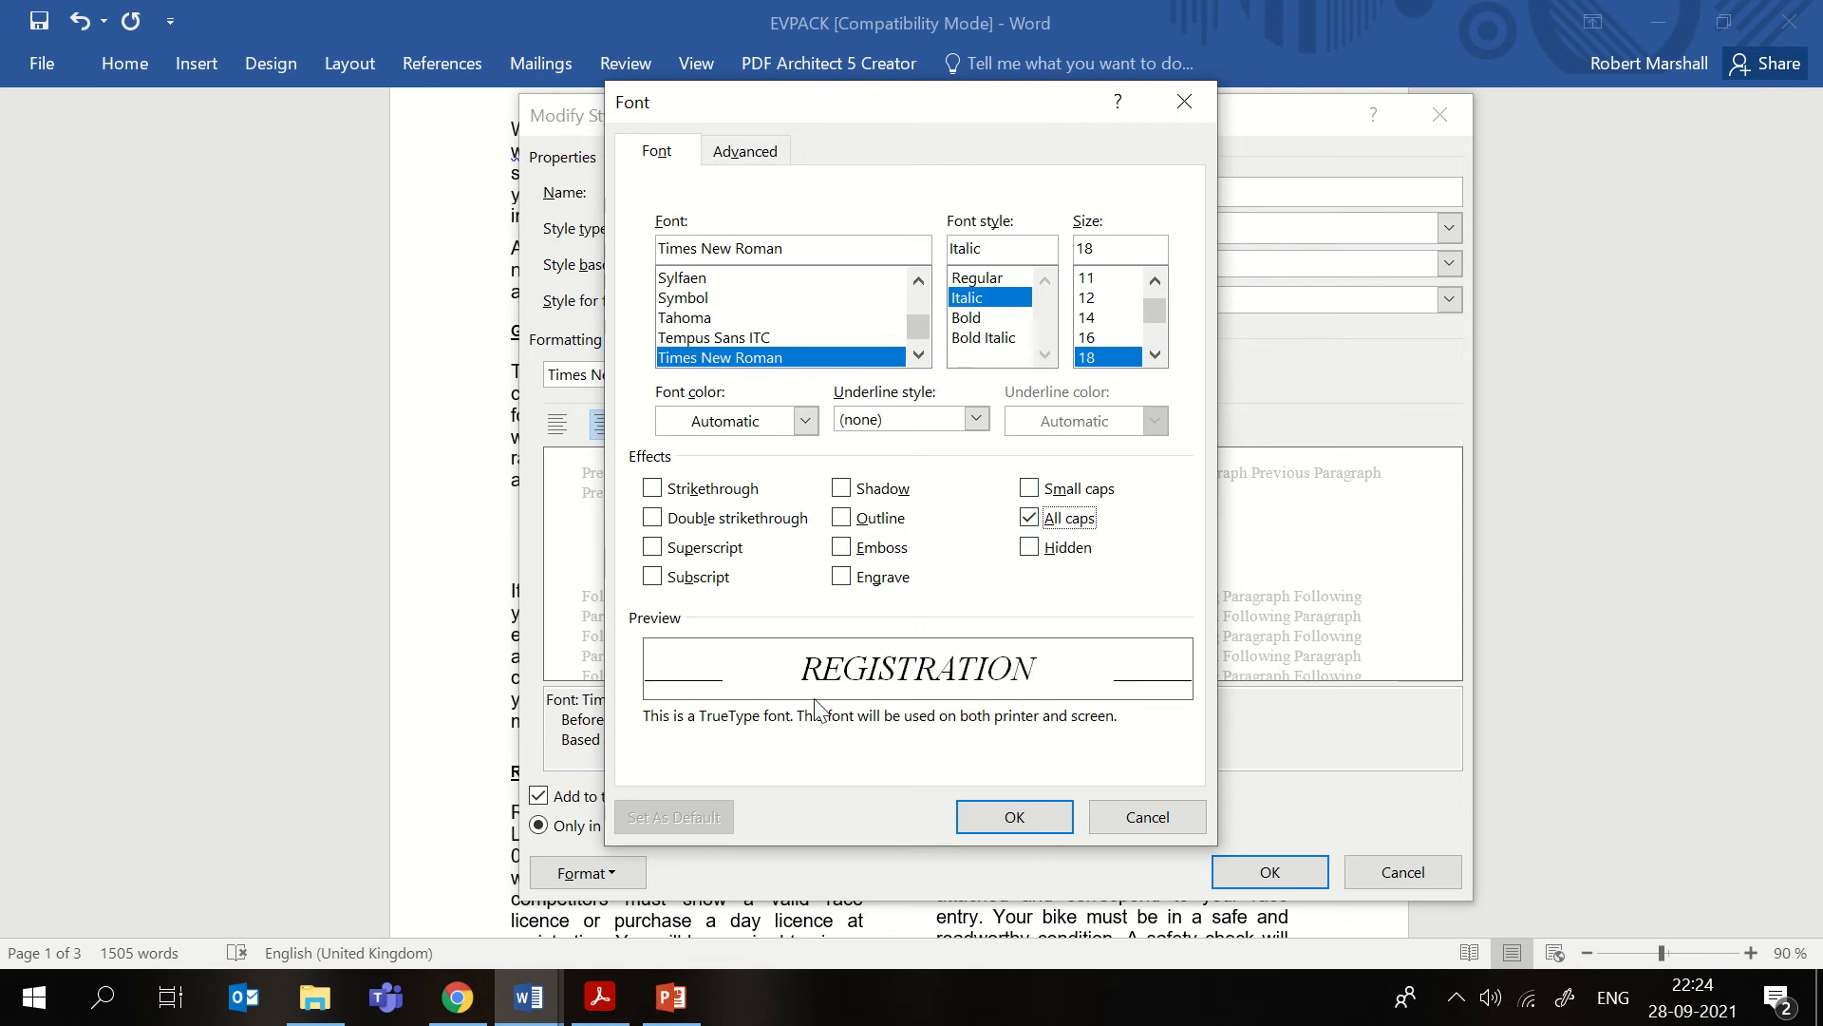
{"action": "left_click", "coordinate": [1013, 822]}
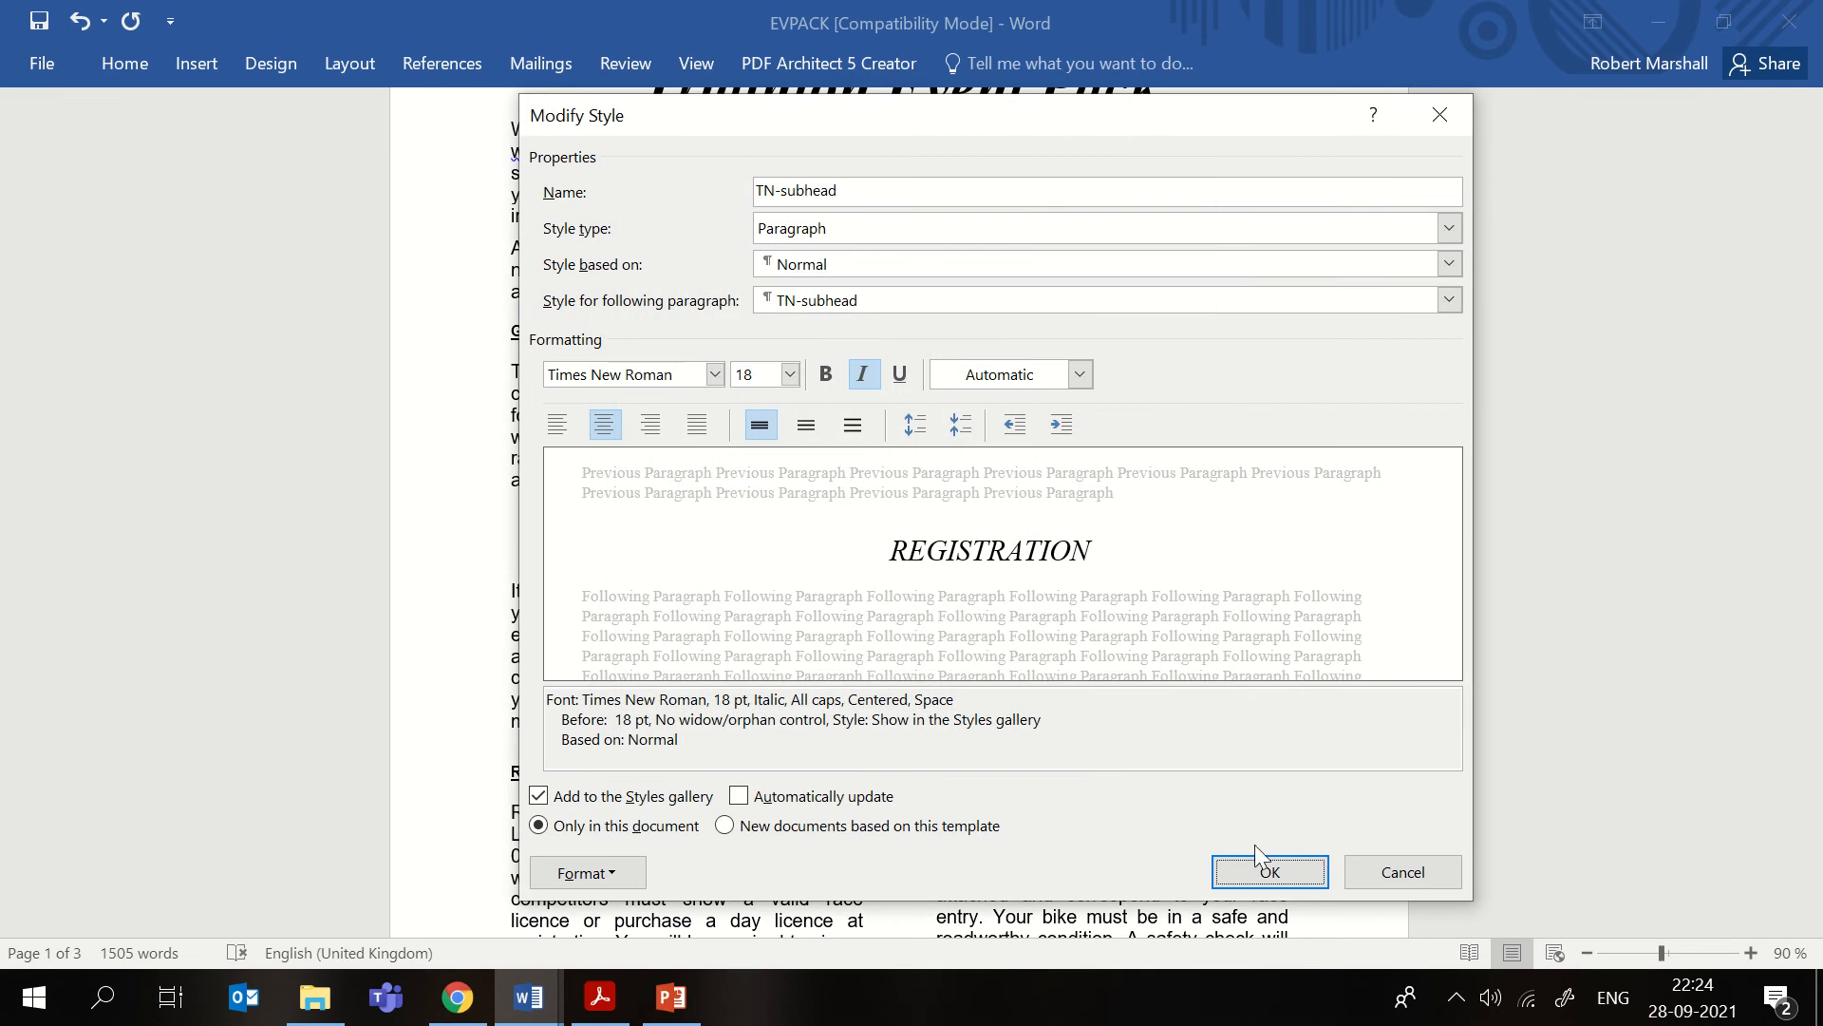
- Switch to the question paper in Acrobat Reader and highlight the single line spacing, 0 space before and 9 space after entries
{"action": "left_click", "coordinate": [600, 997]}
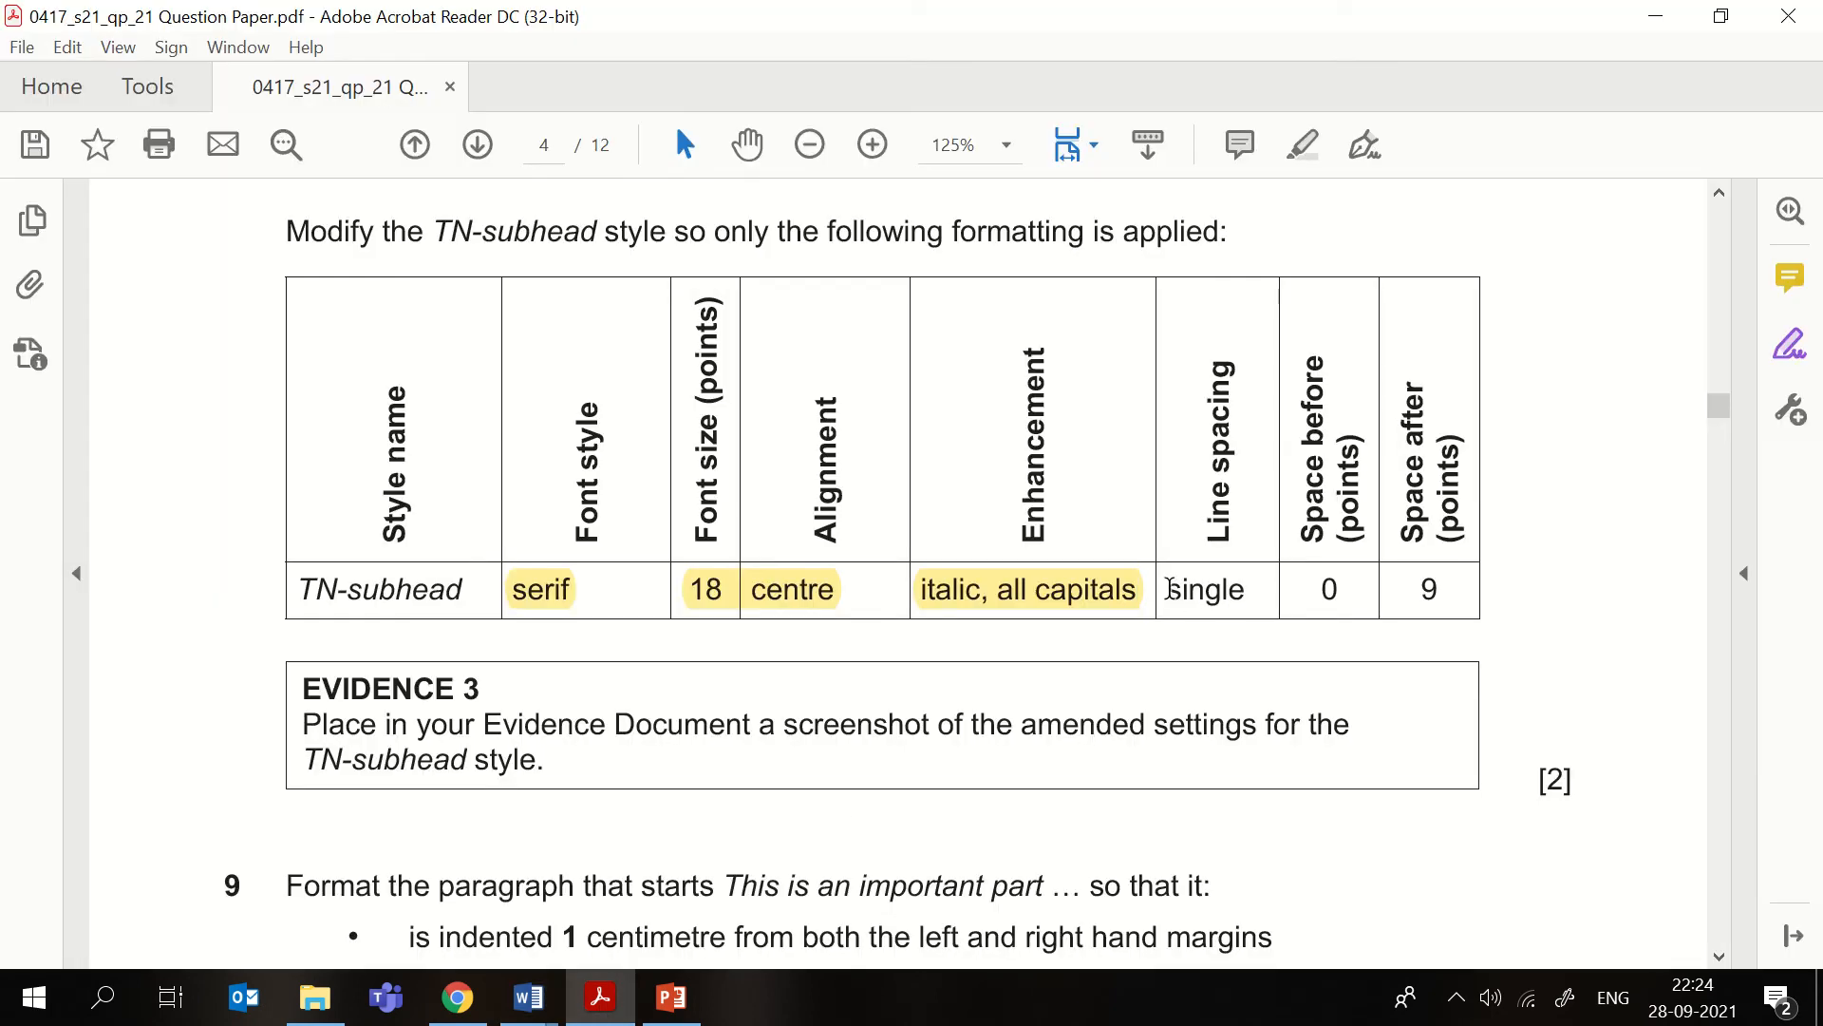
{"action": "left_click_drag", "start_coordinate": [1165, 592], "coordinate": [1443, 590]}
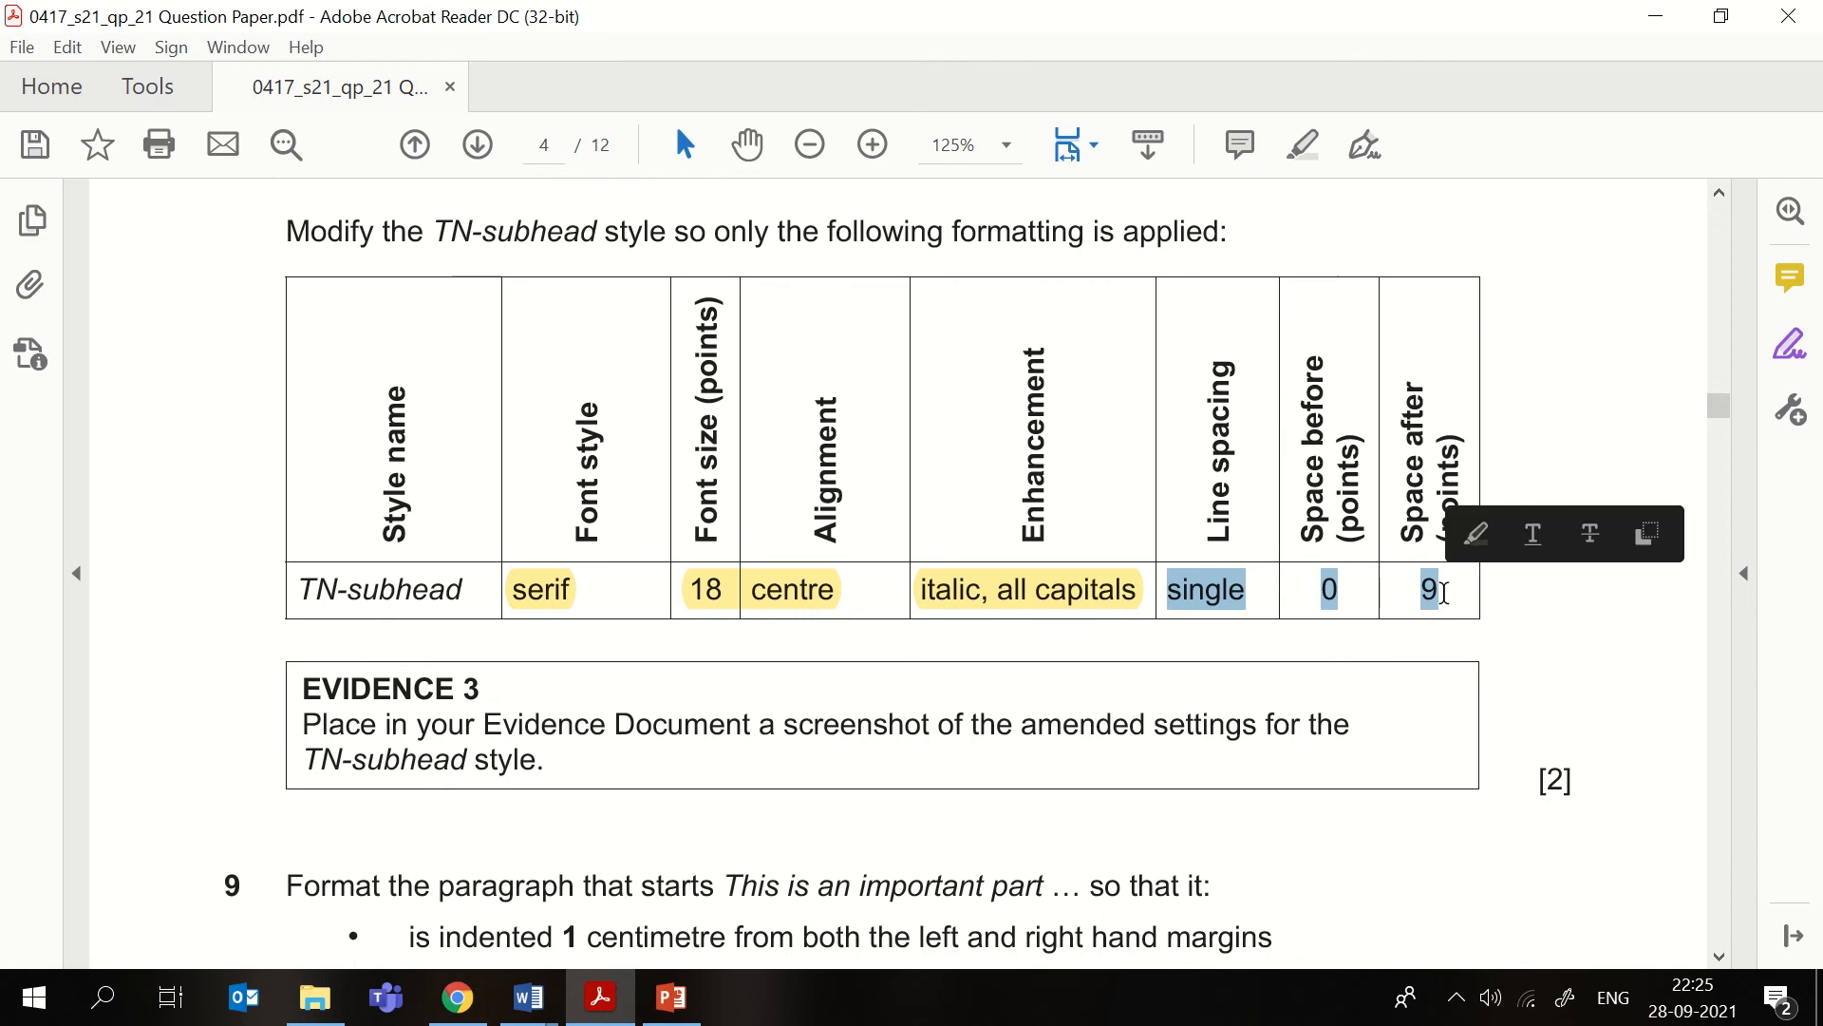
{"action": "left_click", "coordinate": [1477, 529]}
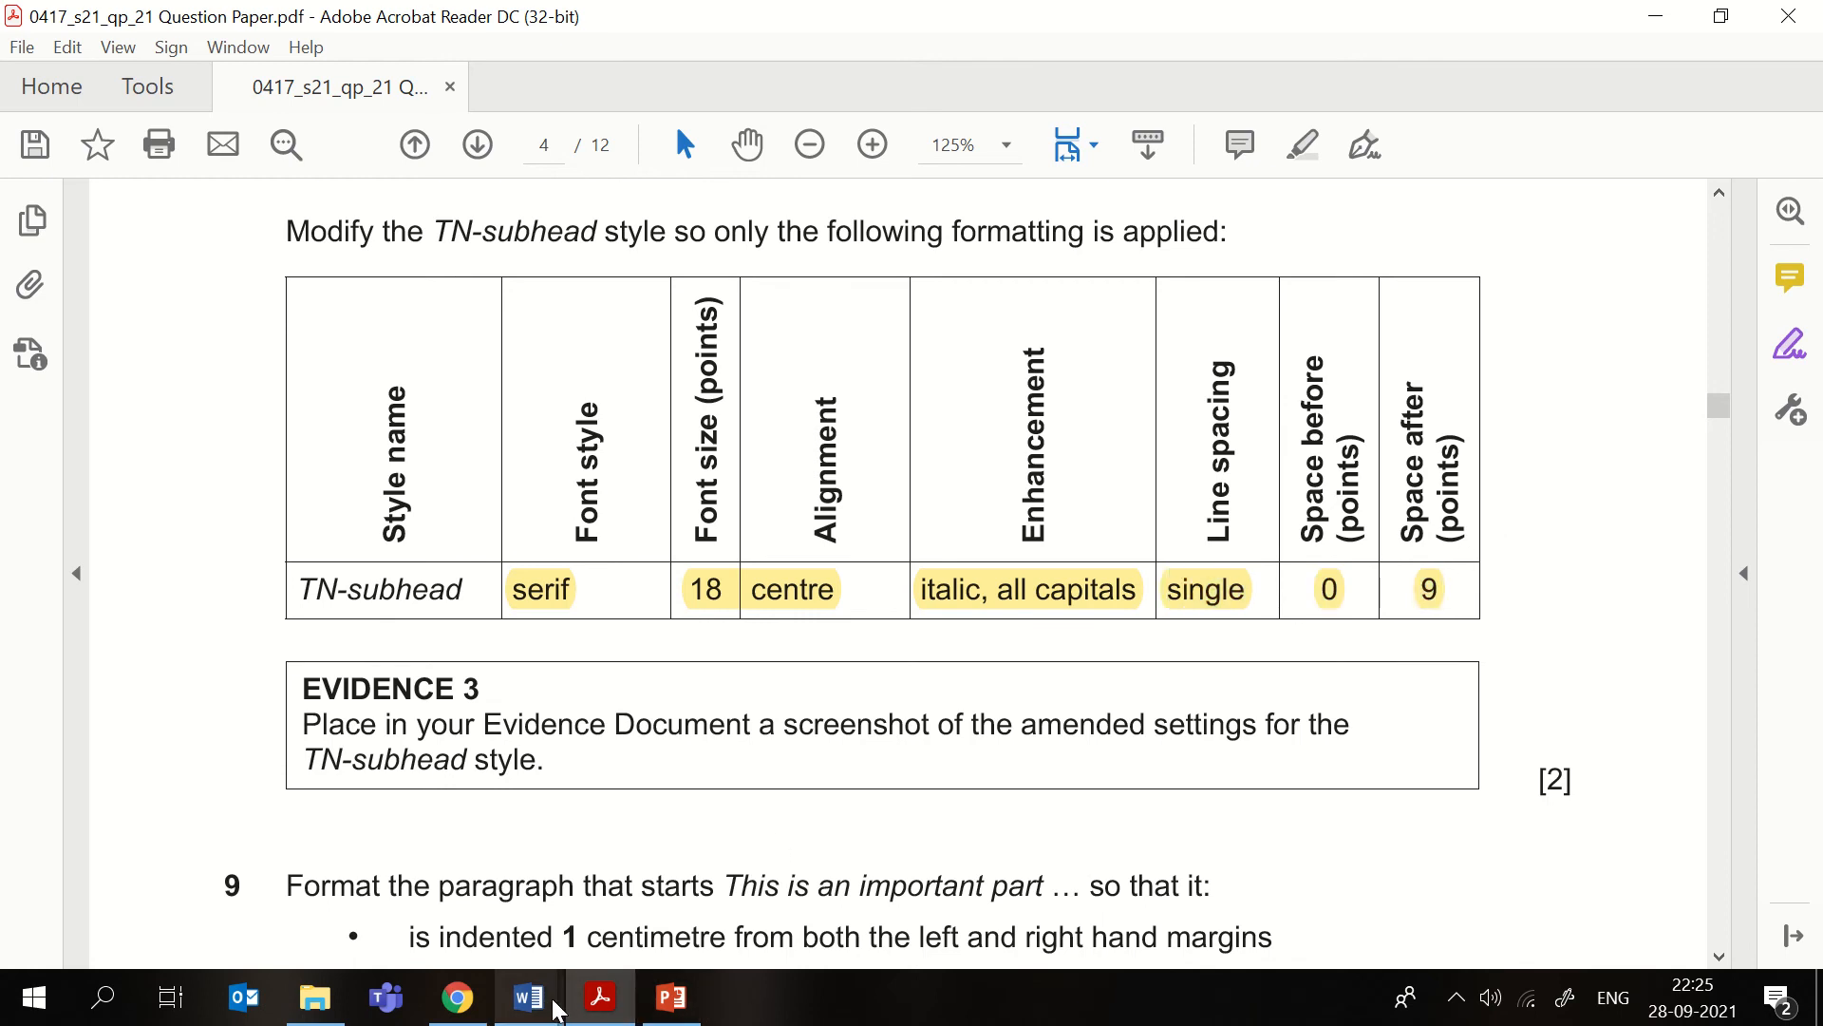
- Switch to the EVPACK document in Word and set the TN-subhead style's paragraph spacing before to 0 pt
{"action": "mouse_move", "coordinate": [529, 997]}
{"action": "left_click", "coordinate": [769, 859]}
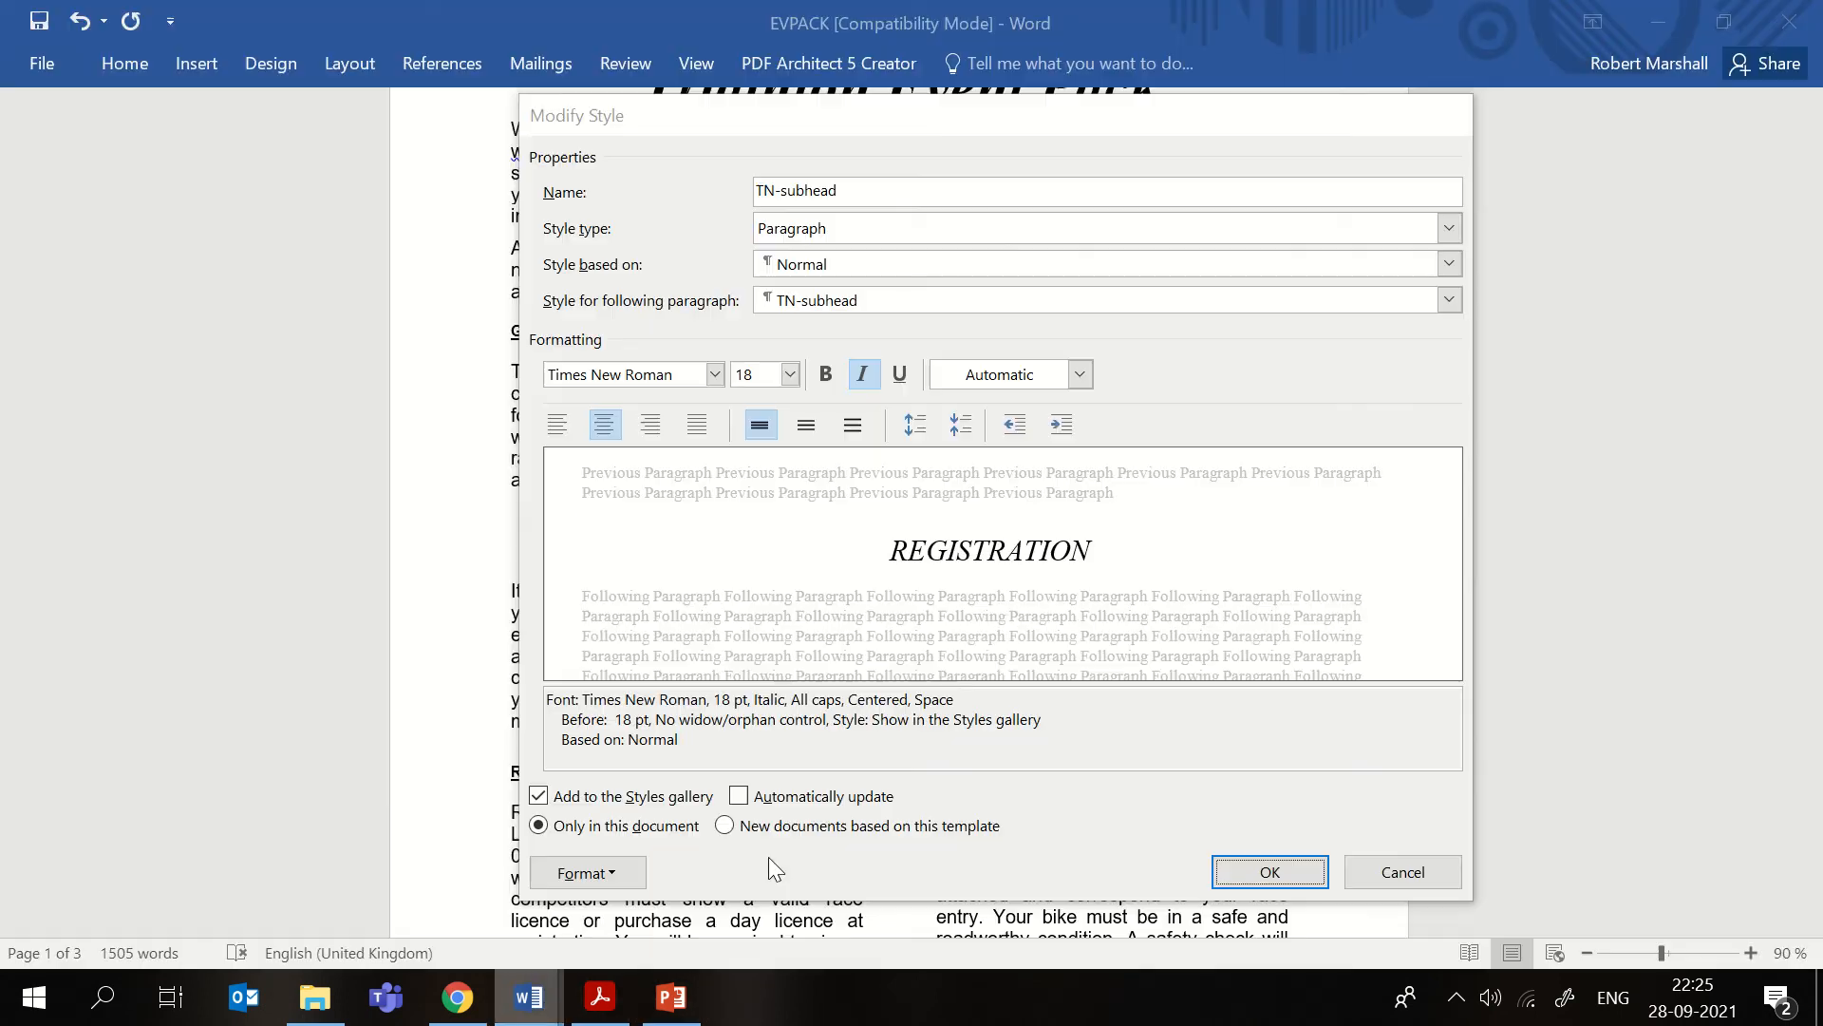
{"action": "left_click", "coordinate": [583, 872]}
{"action": "left_click", "coordinate": [582, 617]}
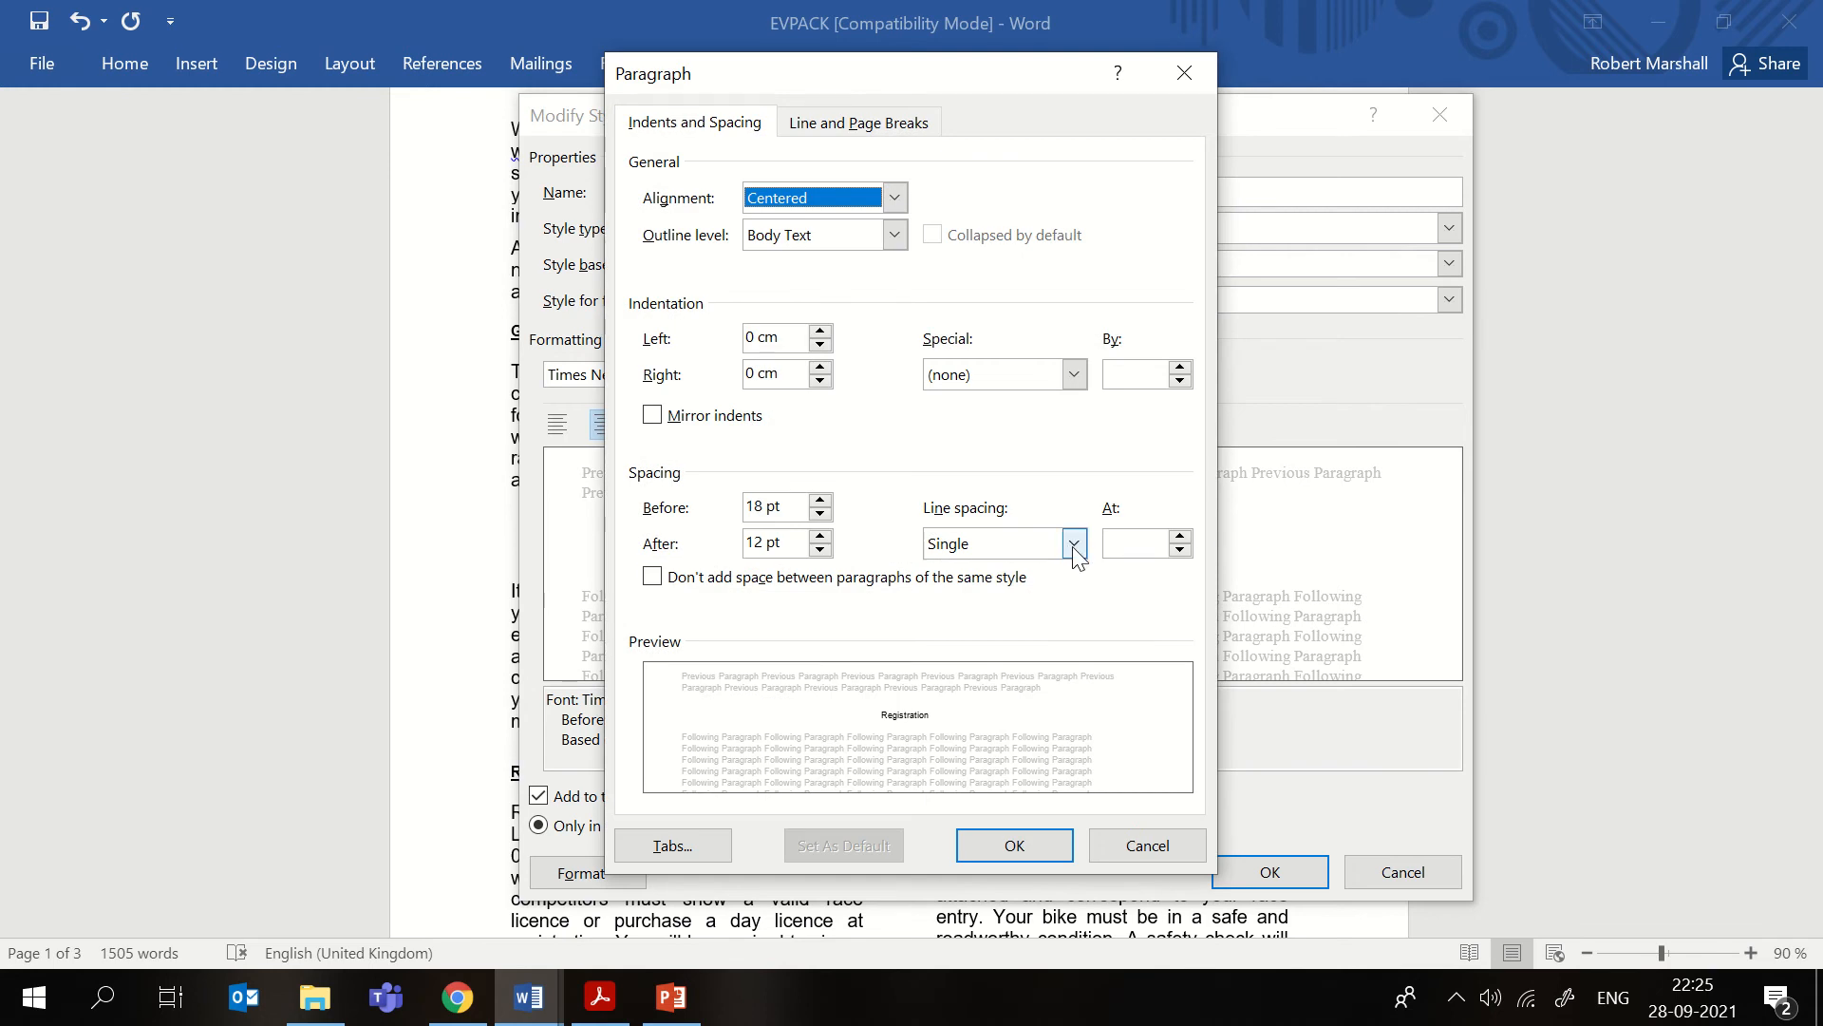
{"action": "left_click", "coordinate": [819, 514]}
{"action": "left_click", "coordinate": [819, 513]}
{"action": "left_click", "coordinate": [821, 502]}
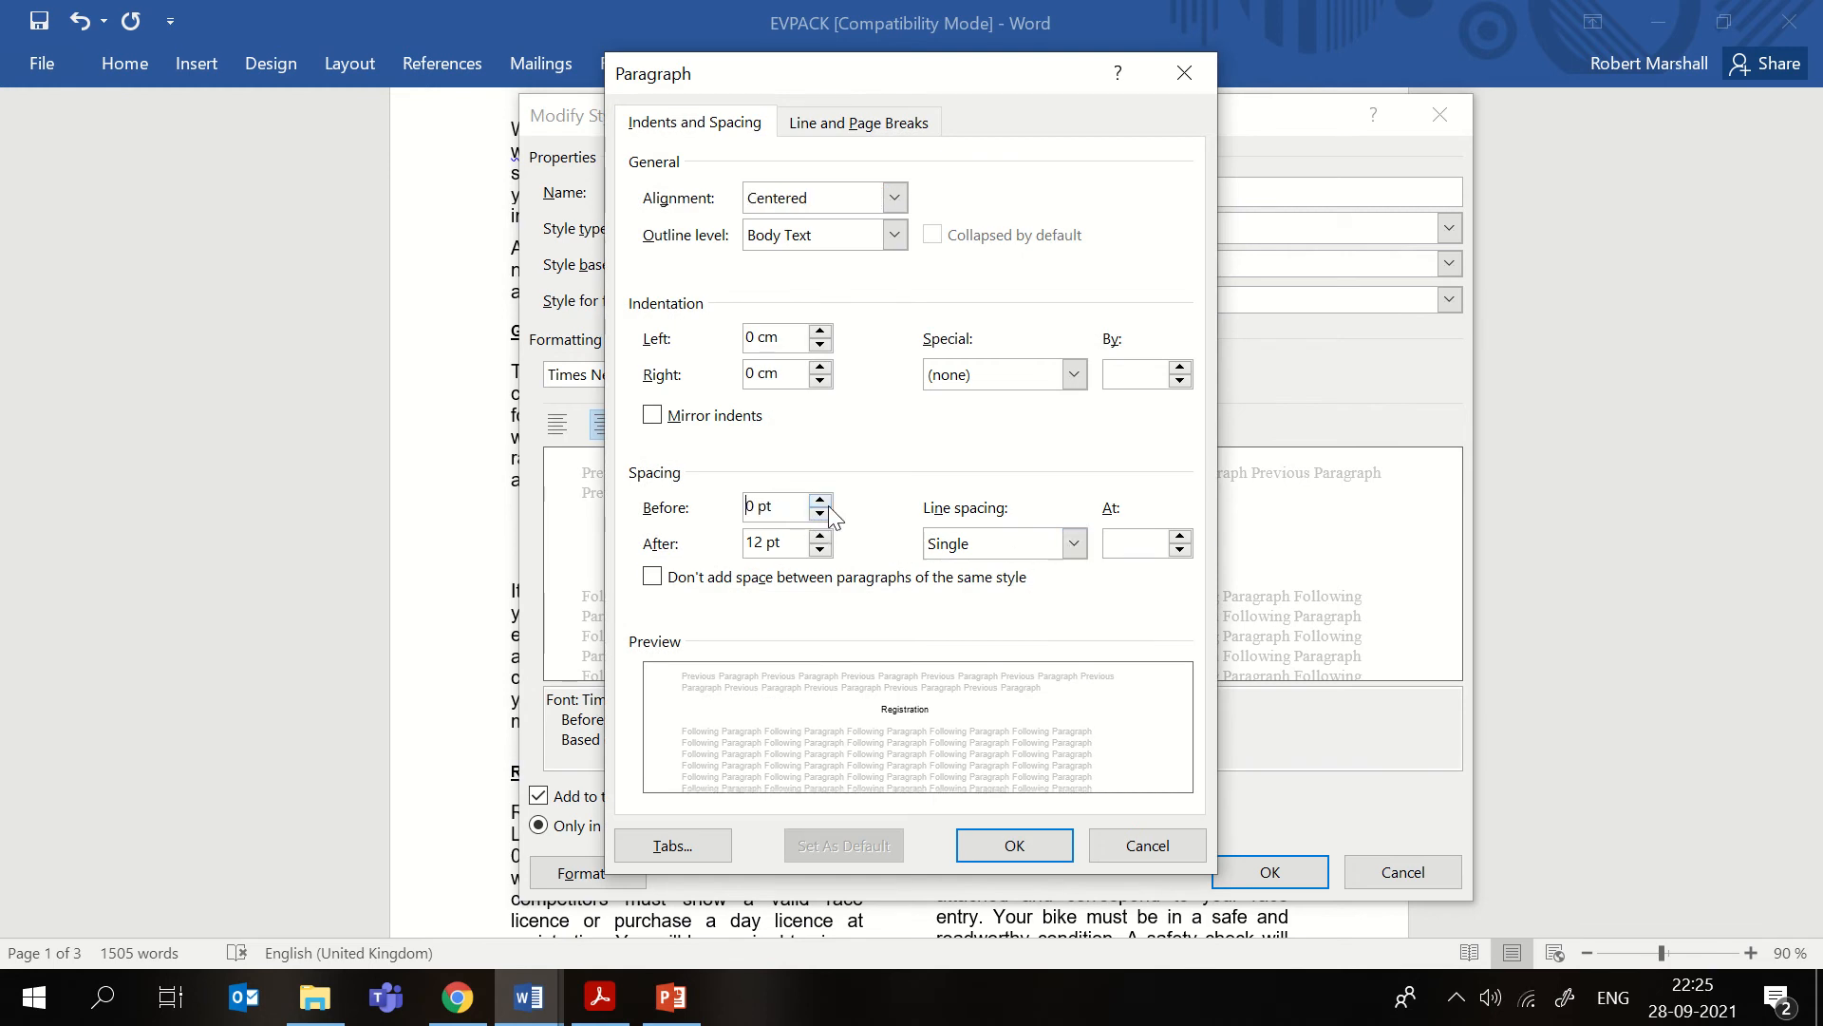
- Set the TN-subhead style's paragraph spacing after to 9 pt and accept the paragraph settings
{"action": "left_click", "coordinate": [822, 549]}
{"action": "left_click", "coordinate": [820, 536]}
{"action": "left_click_drag", "start_coordinate": [791, 548], "coordinate": [732, 548]}
{"action": "type", "text": "9"}
{"action": "key", "text": "Return"}
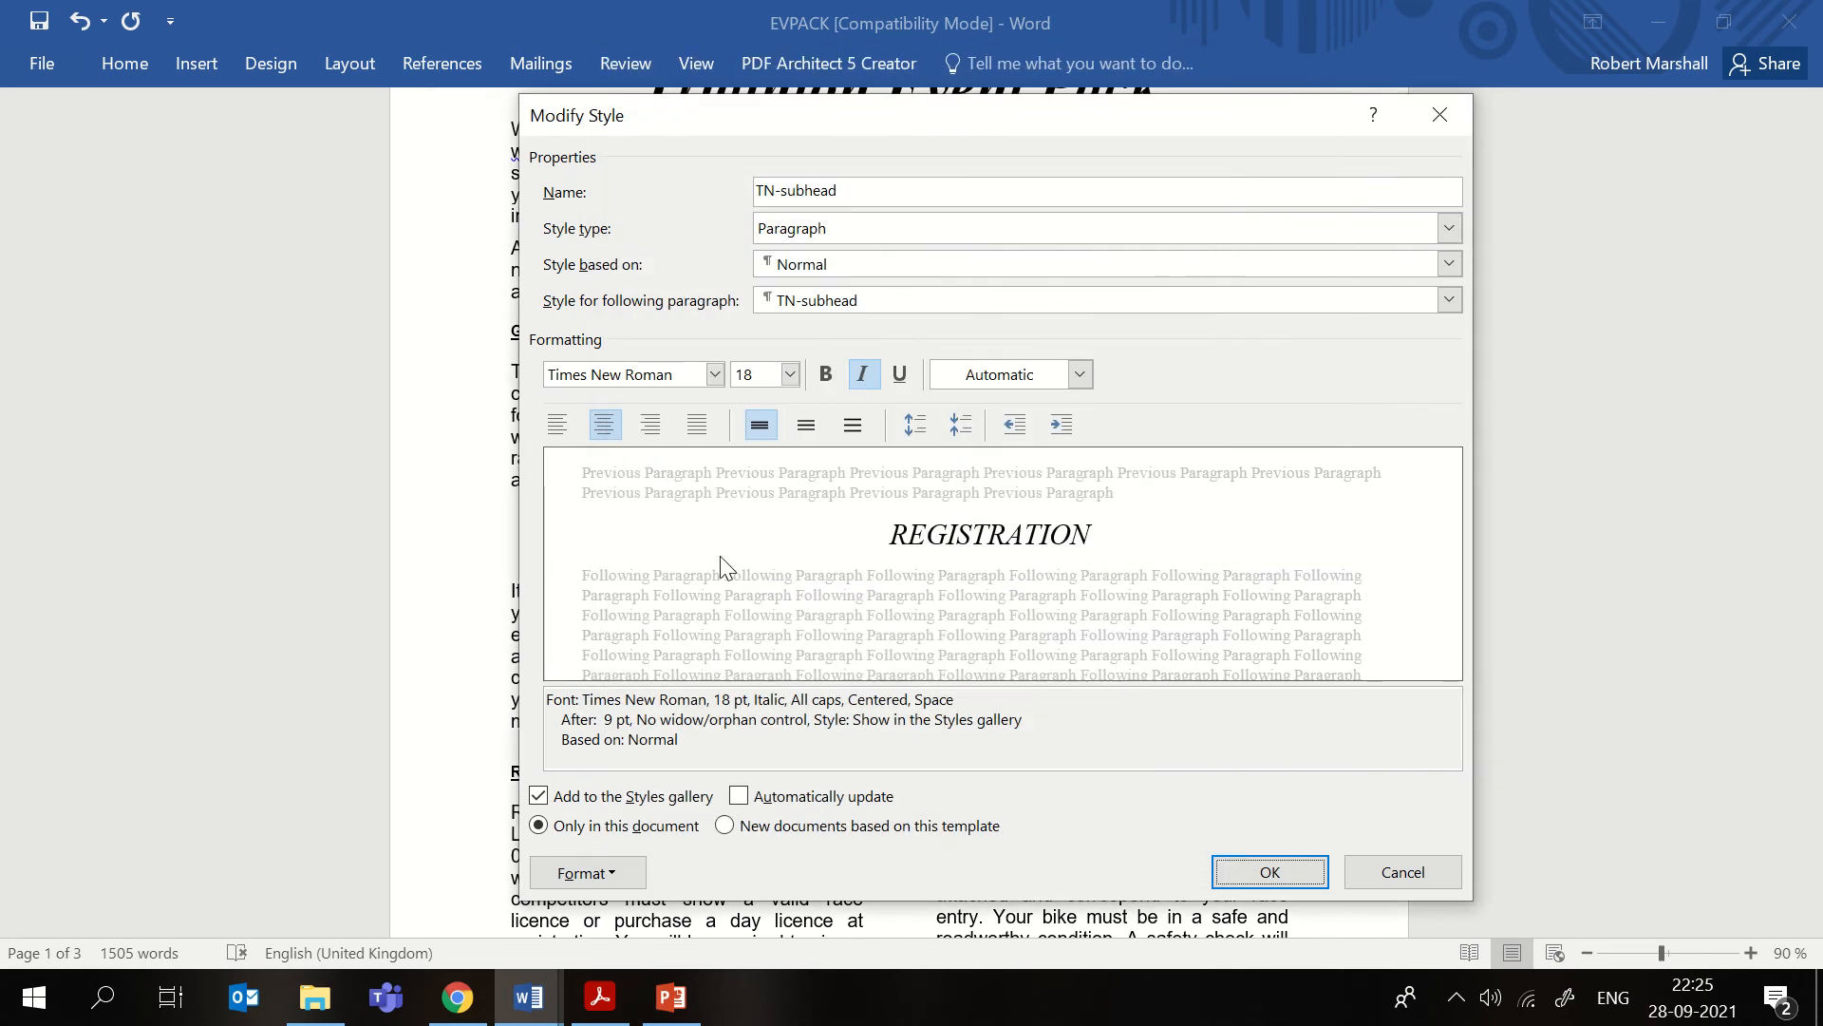
- Recheck the TN-subhead style's paragraph settings for alignment, spacing before and after, and line spacing
{"action": "left_click", "coordinate": [583, 877]}
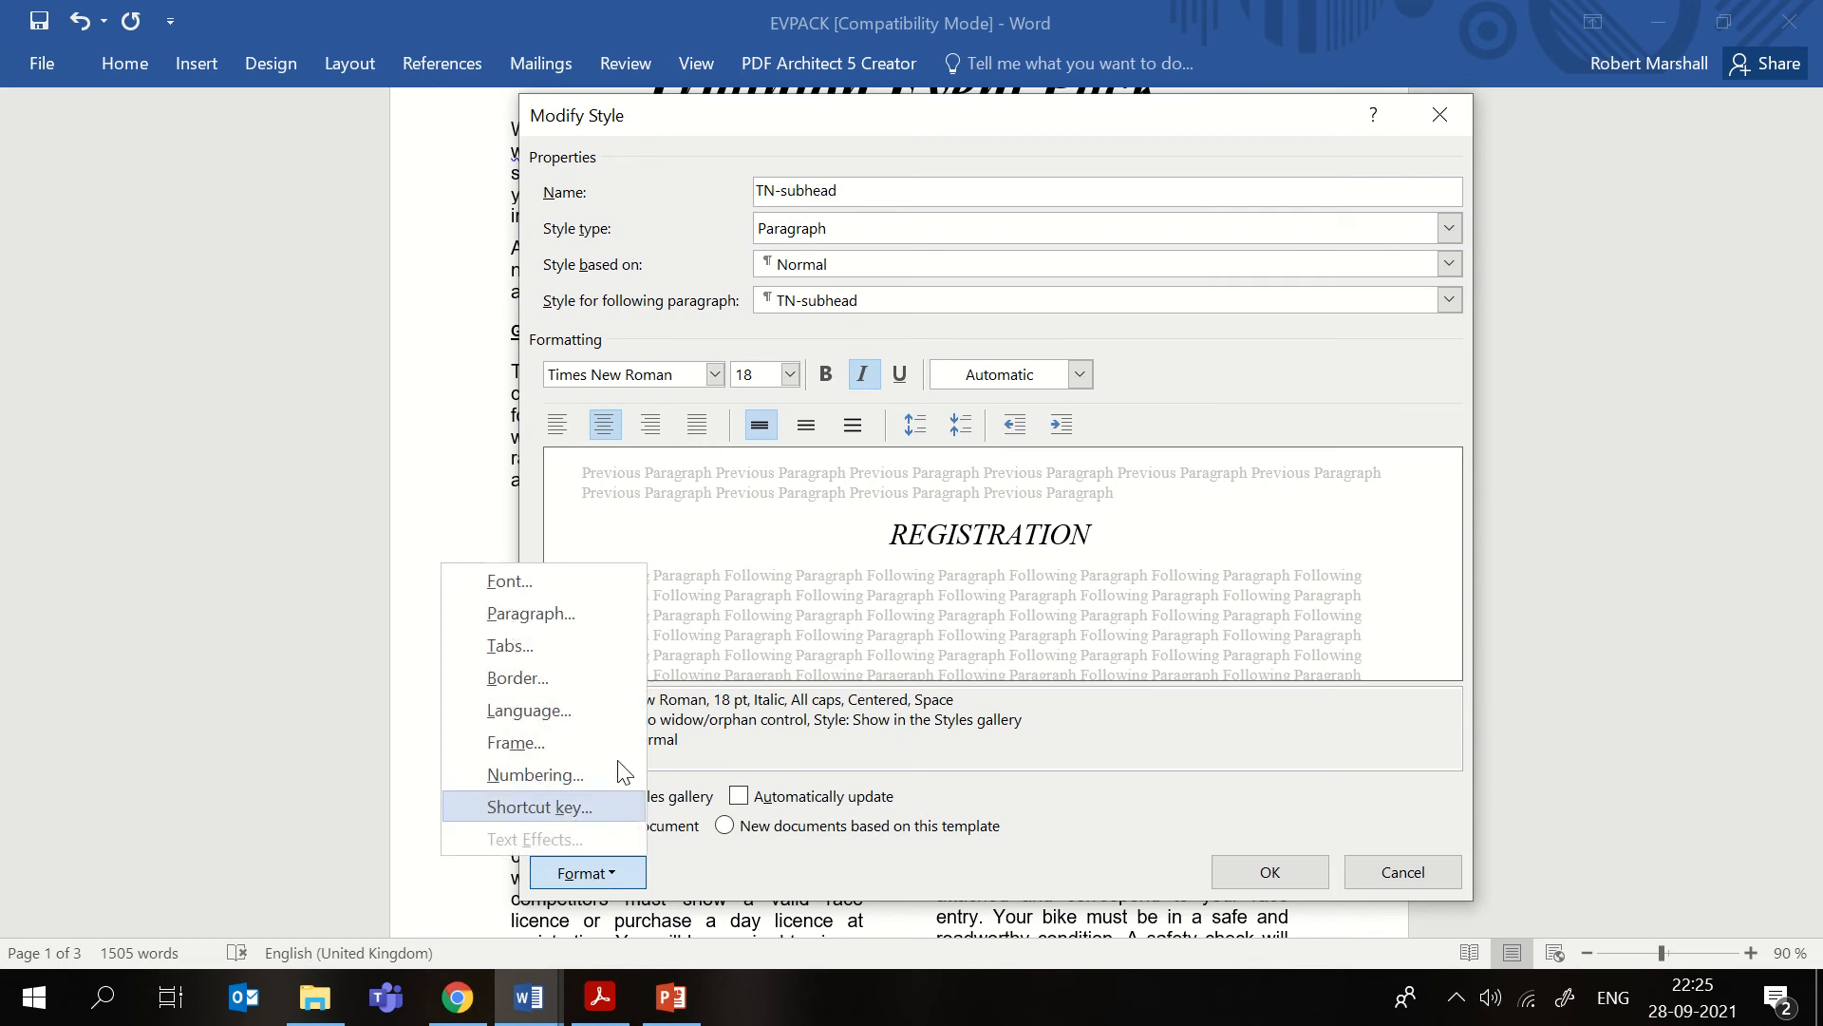
{"action": "left_click", "coordinate": [559, 622]}
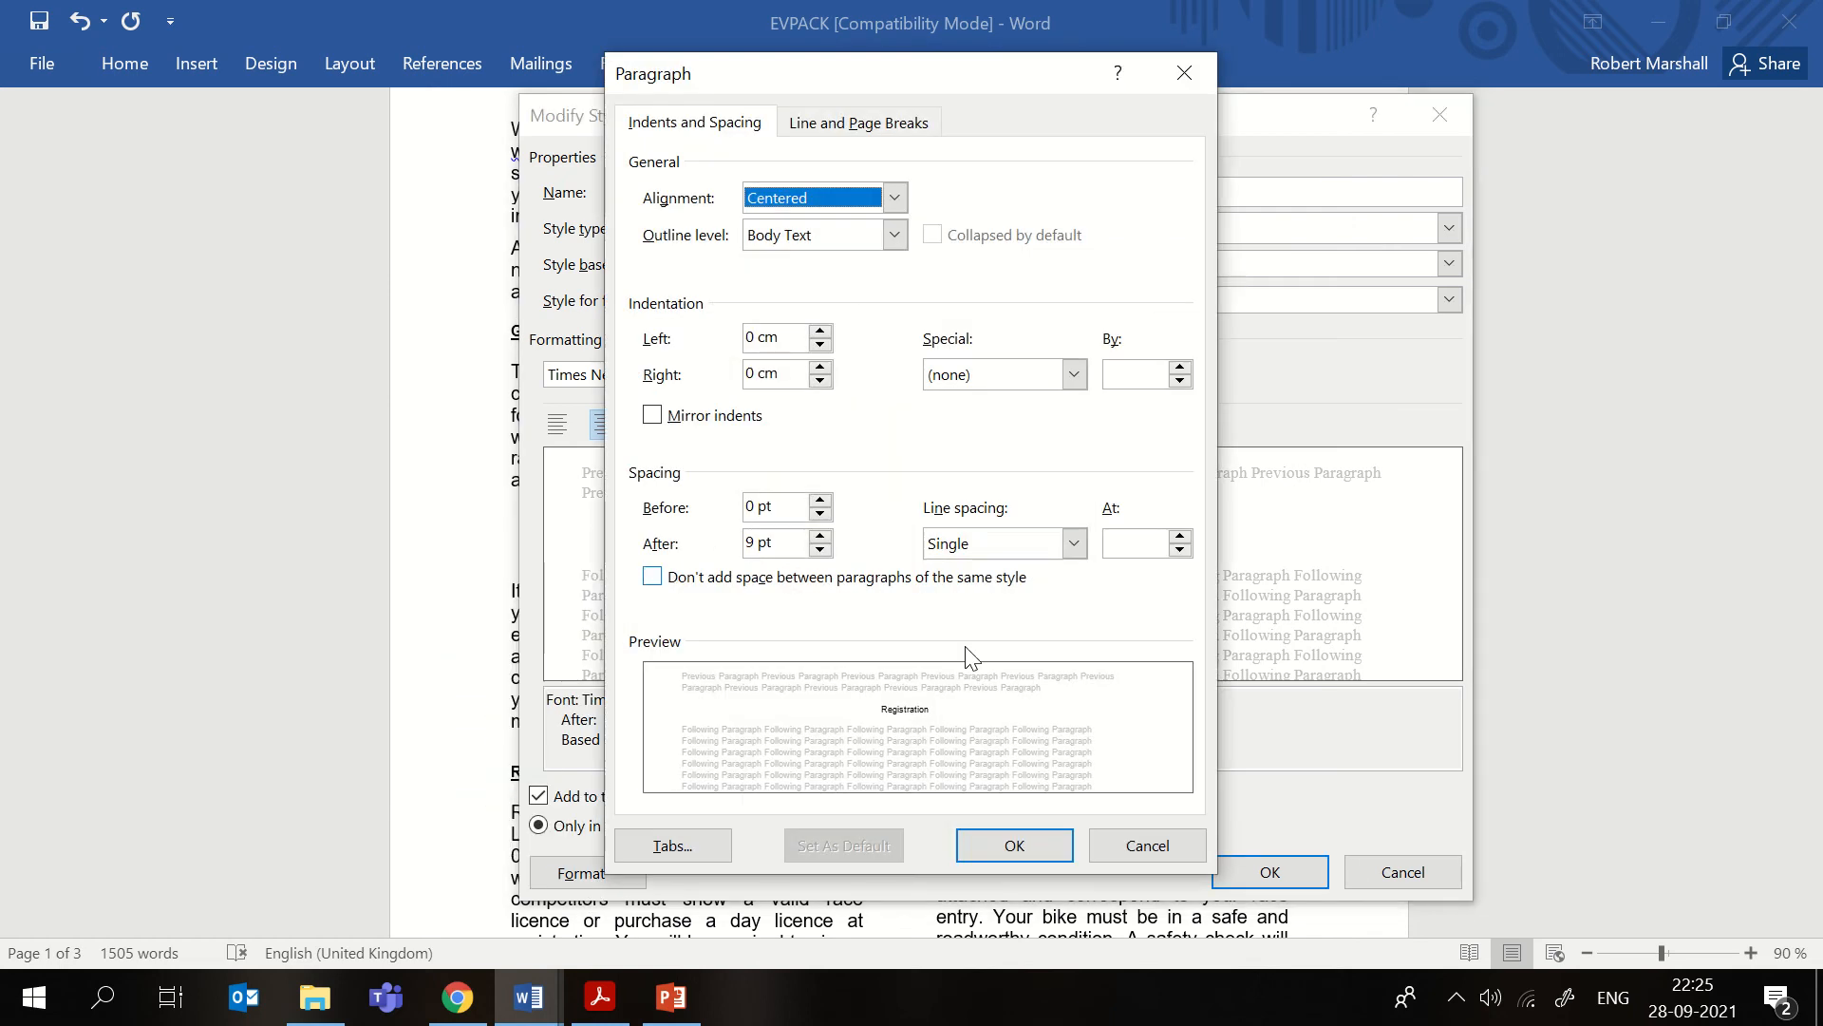
{"action": "left_click", "coordinate": [1030, 847]}
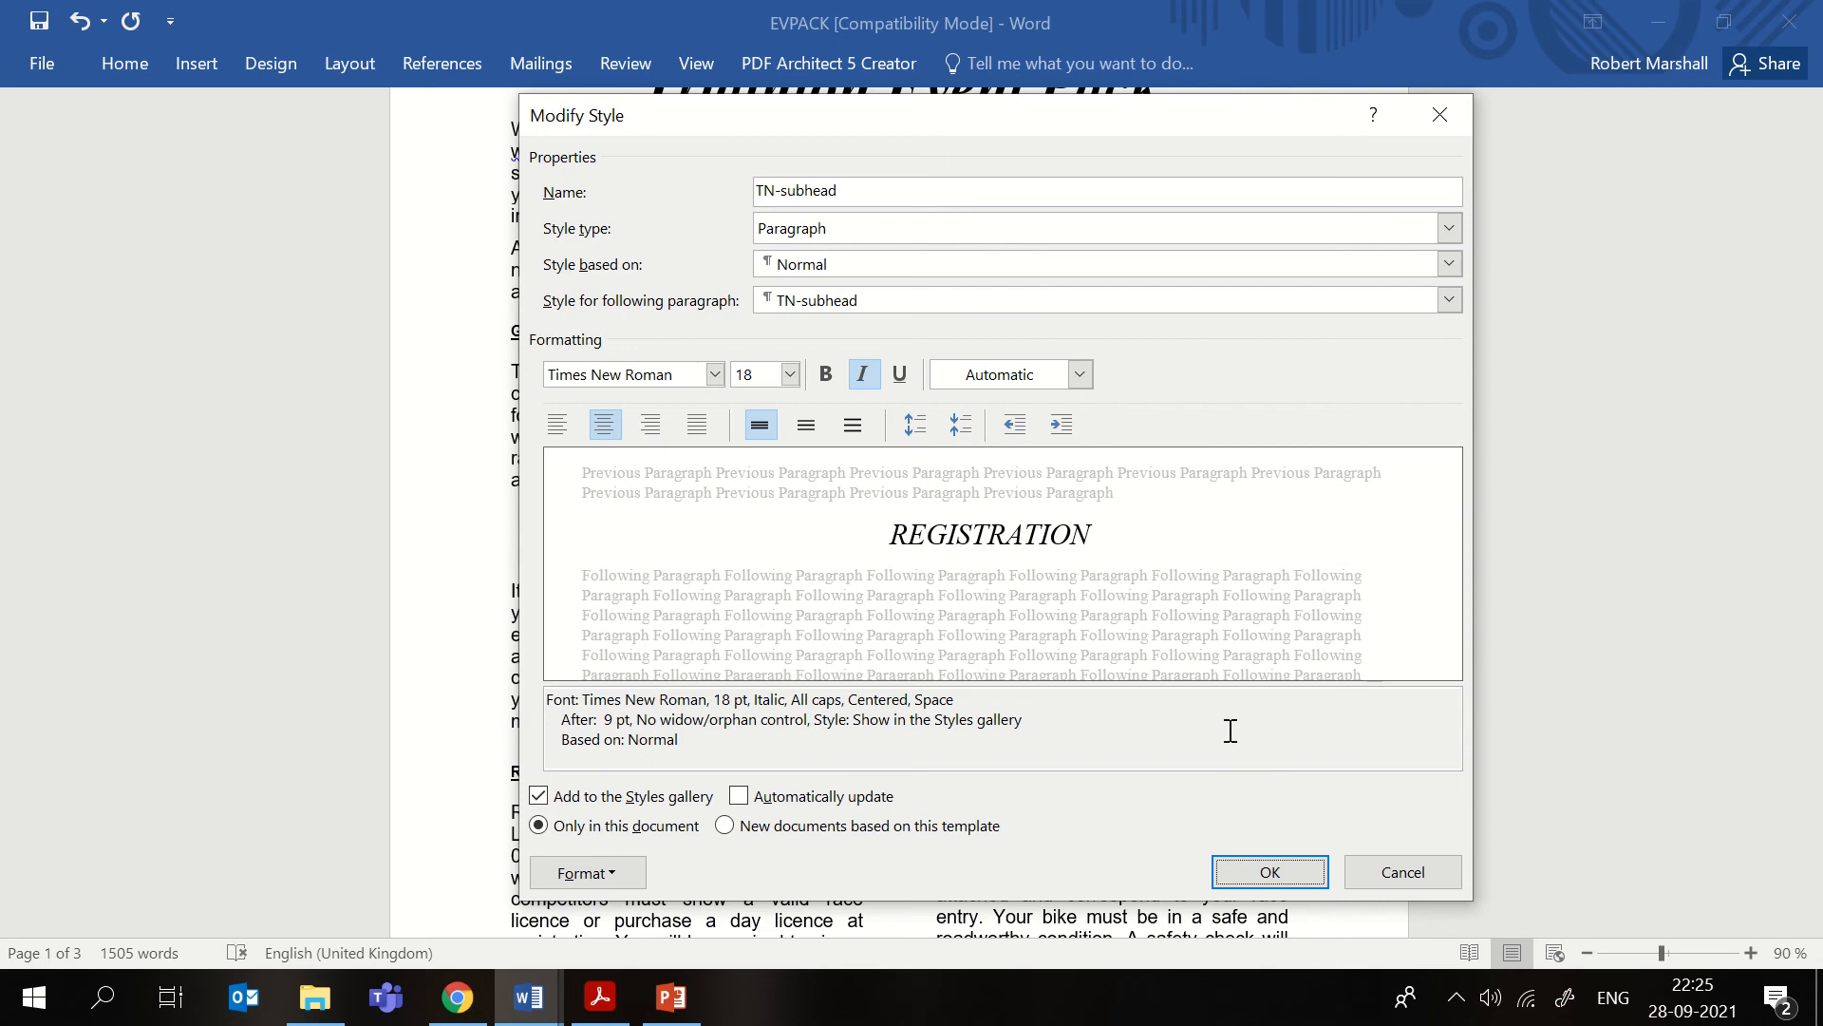
- Capture a screenshot of the Modify Style dialog showing the TN-subhead settings, and accept the style changes
{"action": "key", "text": "super+shift+s"}
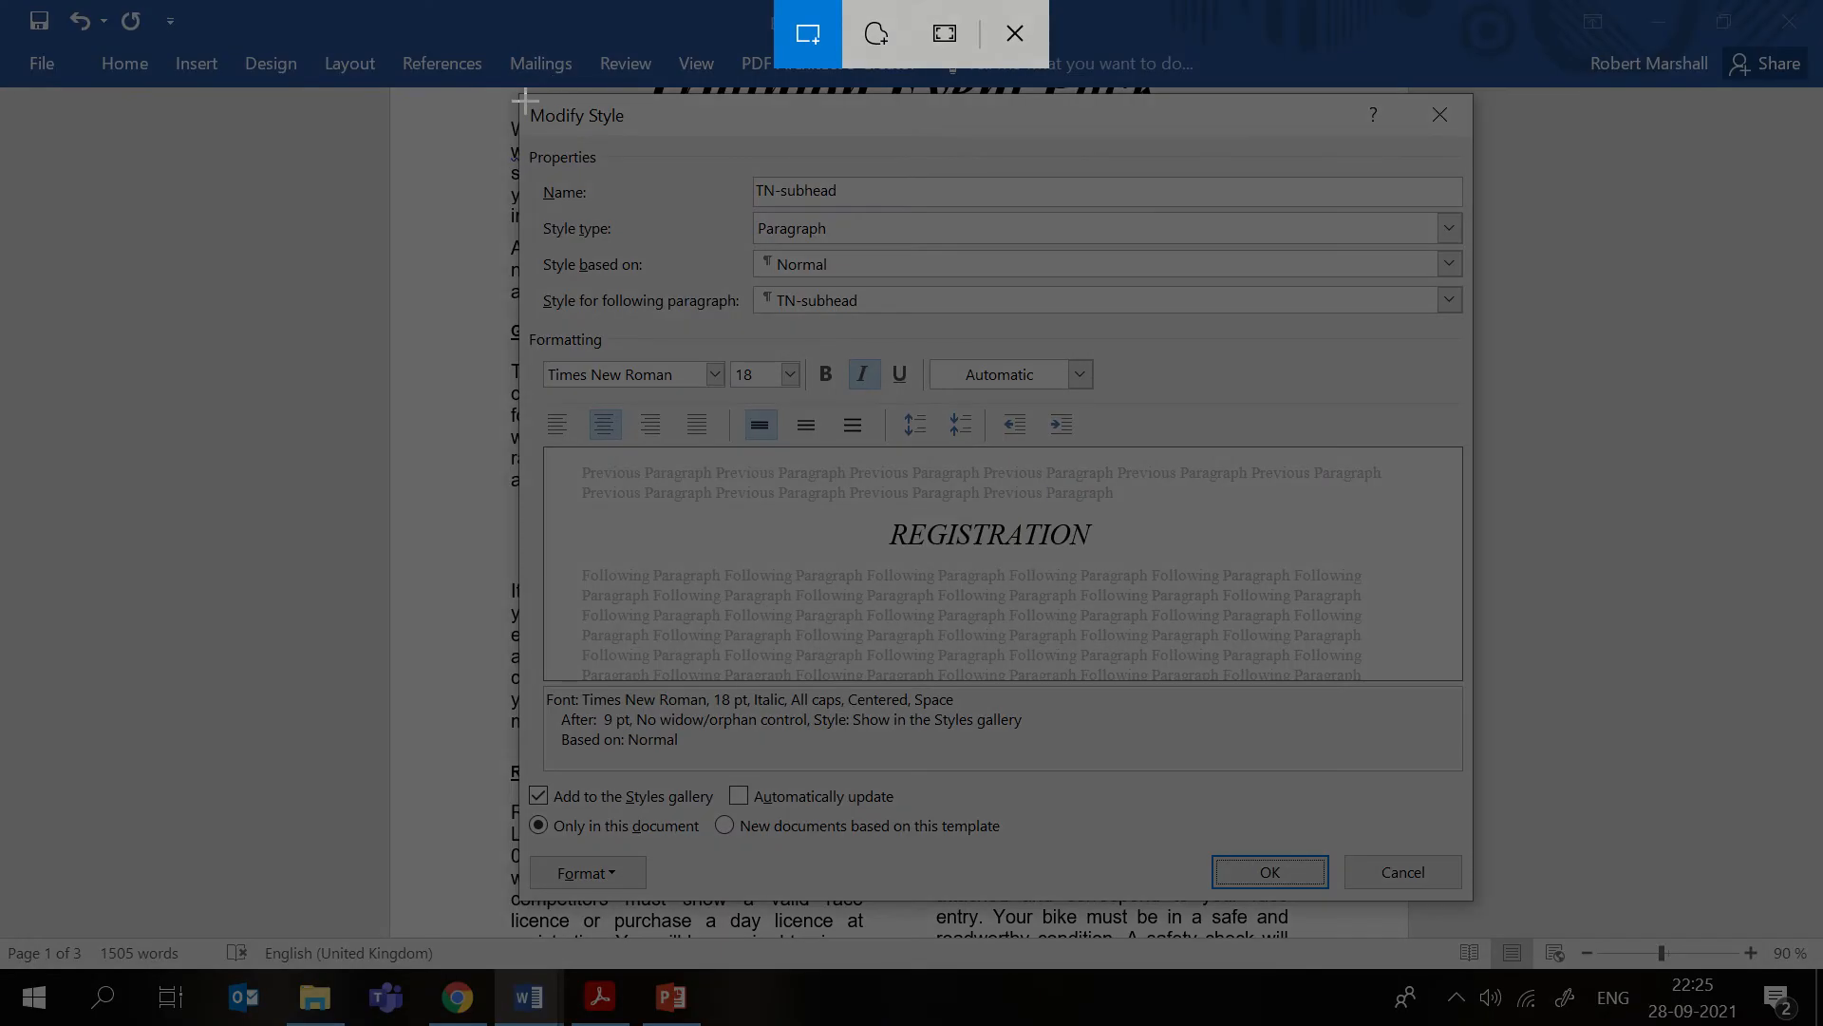
{"action": "left_click_drag", "start_coordinate": [526, 99], "coordinate": [1473, 895]}
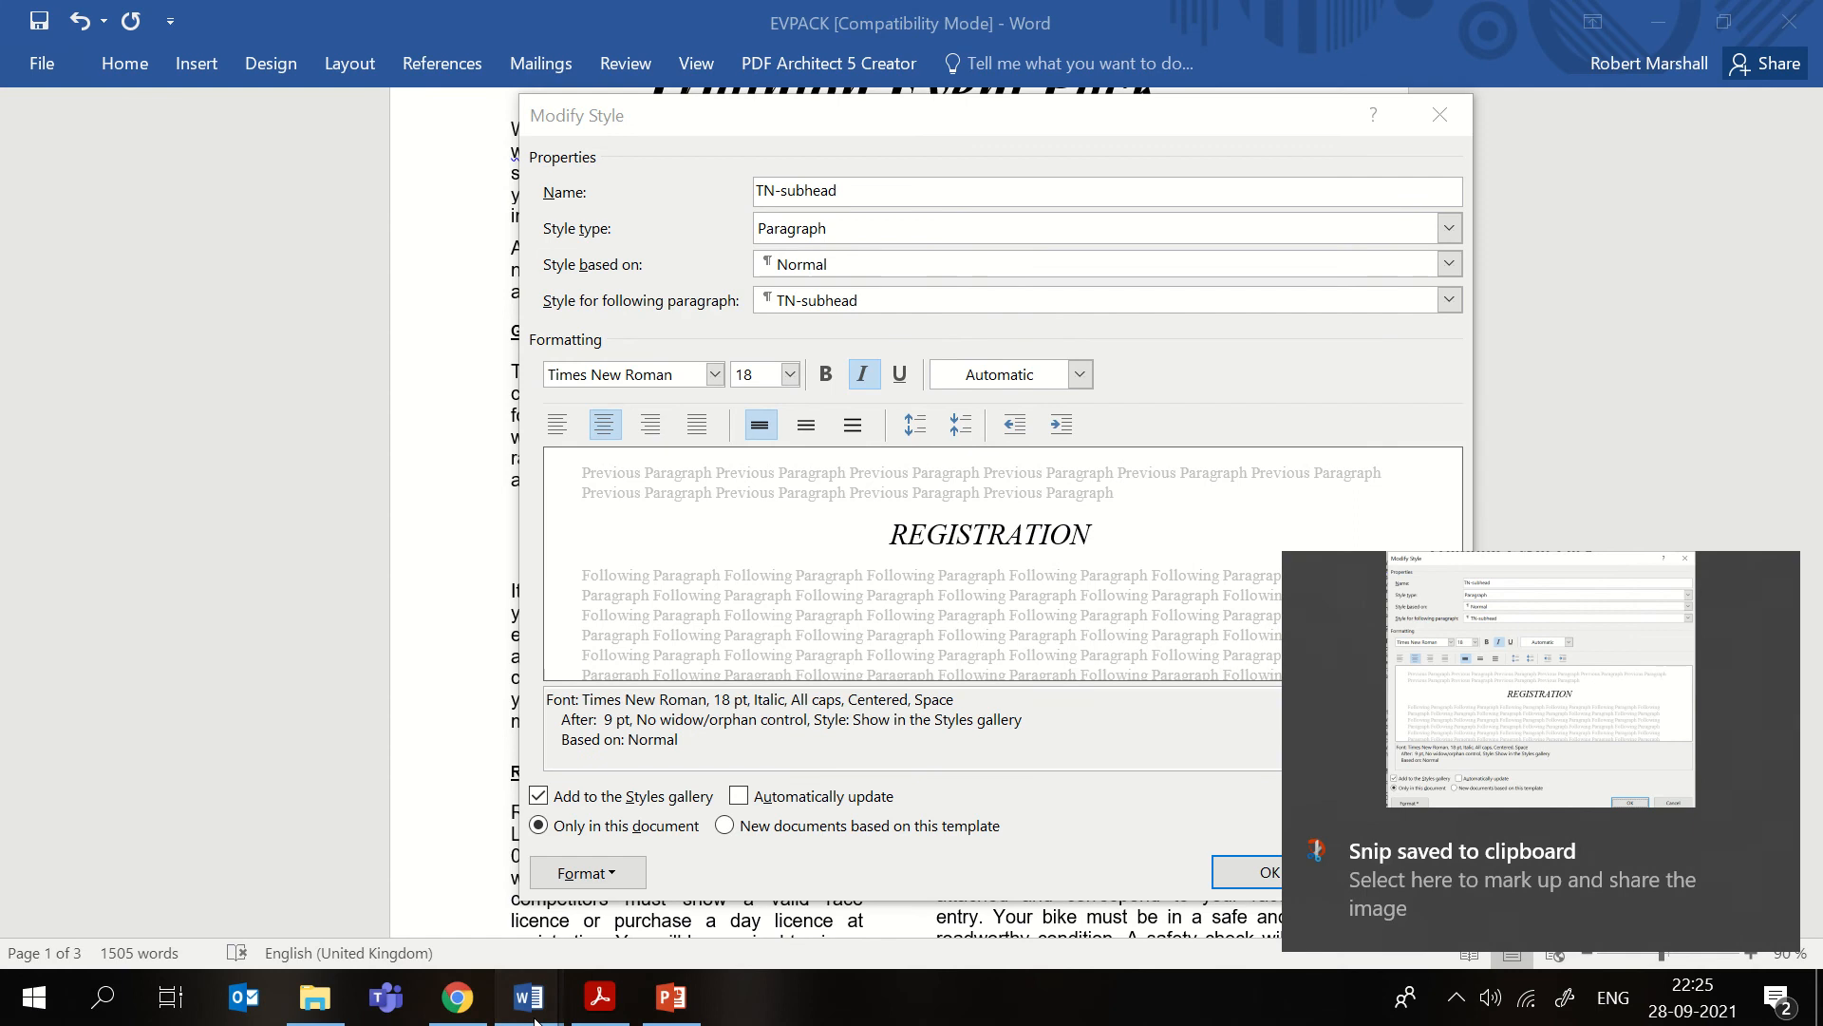
{"action": "mouse_move", "coordinate": [535, 1021]}
{"action": "left_click", "coordinate": [692, 887]}
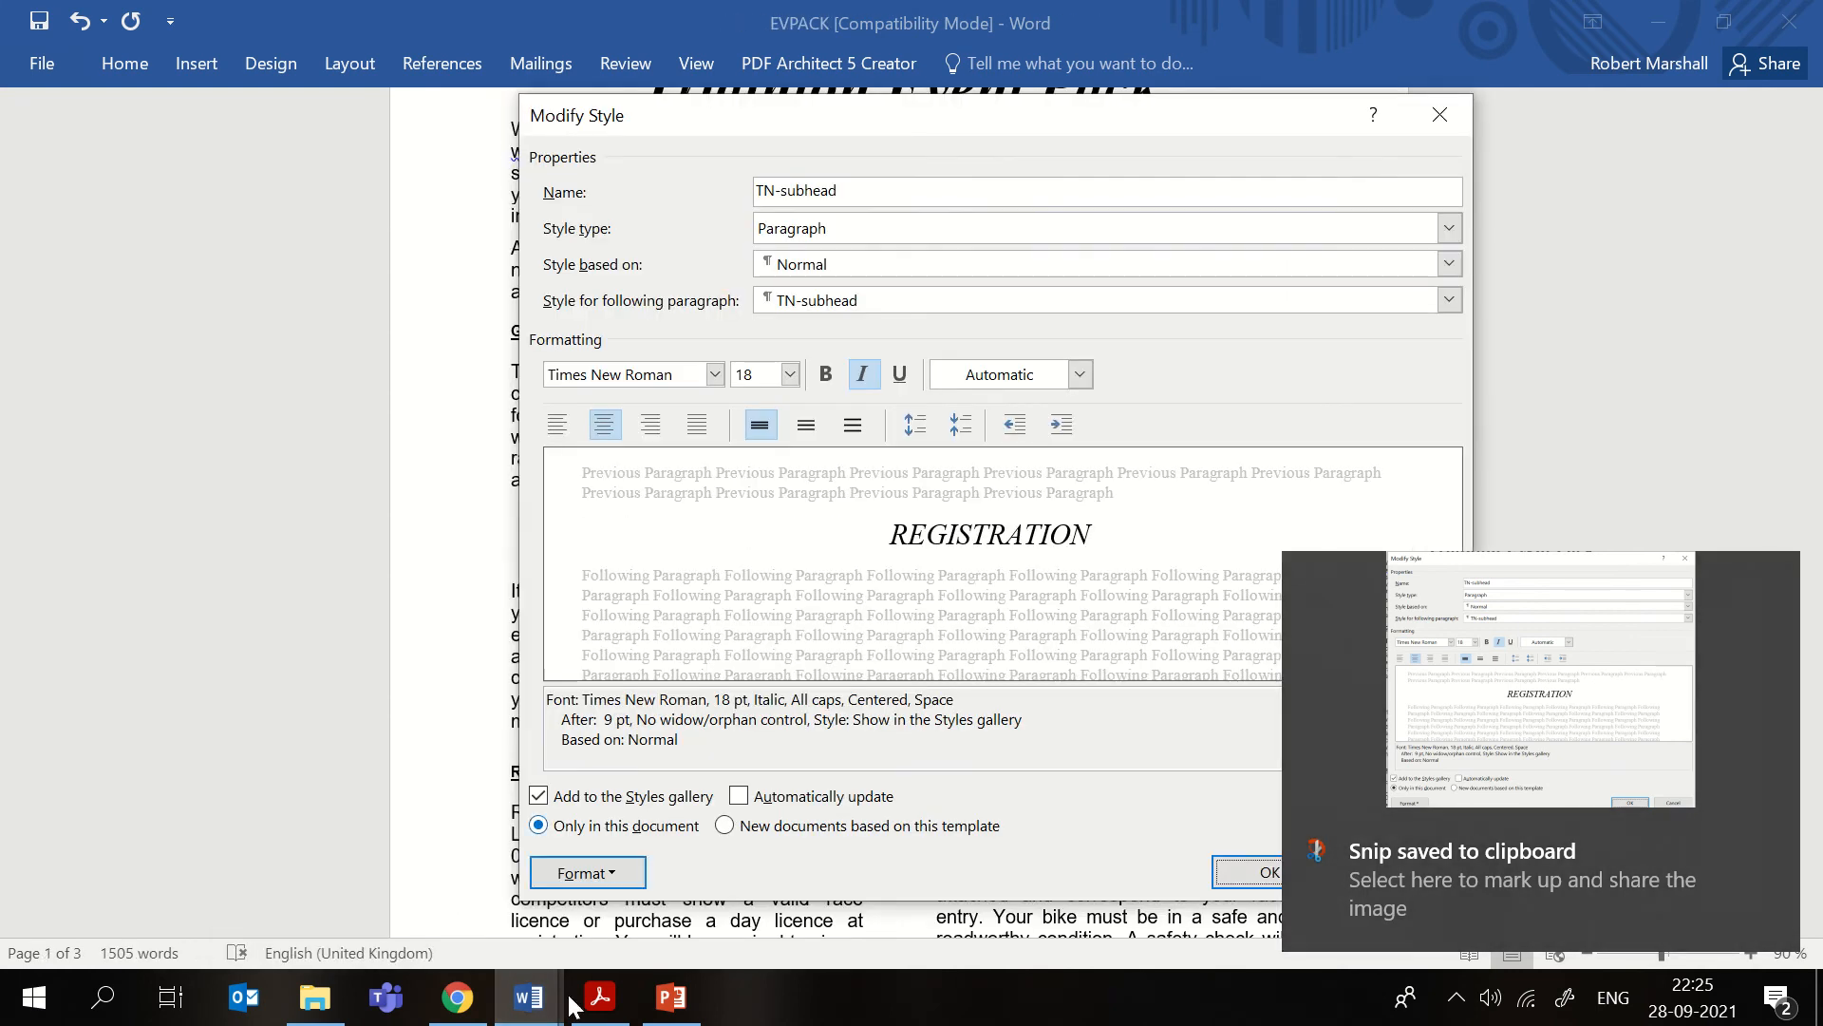
{"action": "left_click", "coordinate": [1776, 846]}
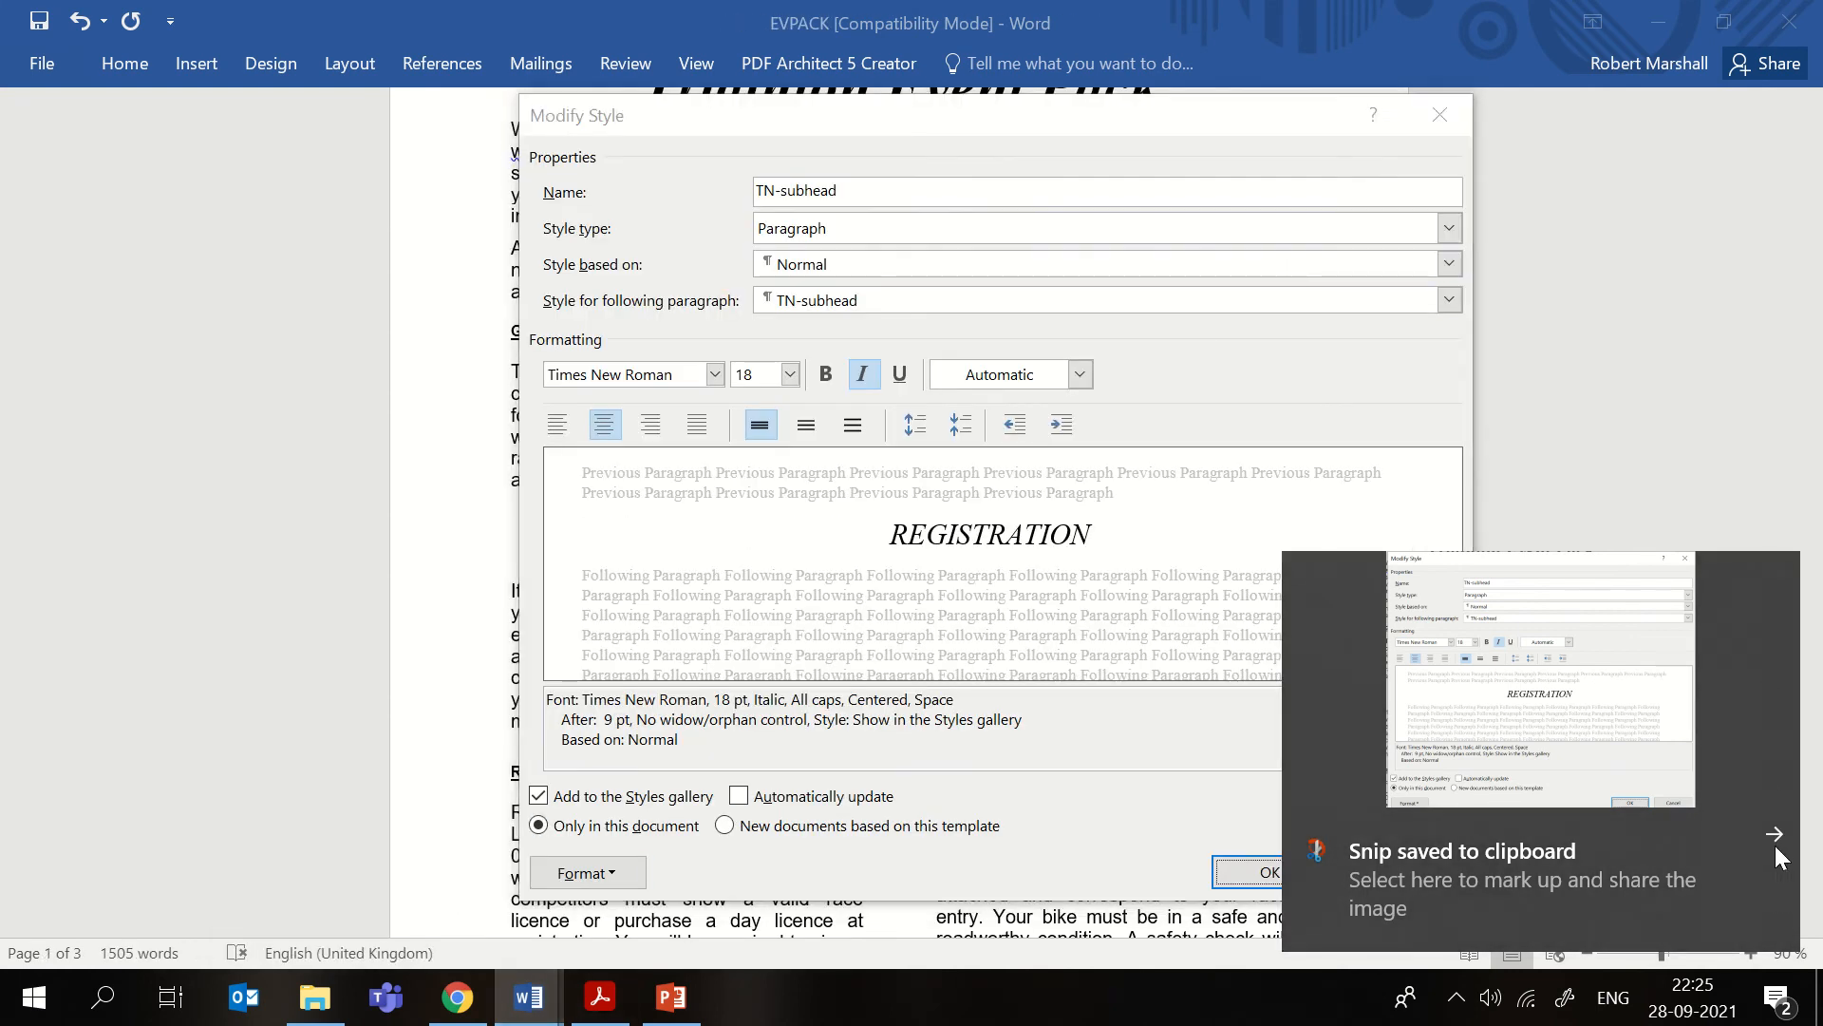
{"action": "left_click", "coordinate": [1271, 876]}
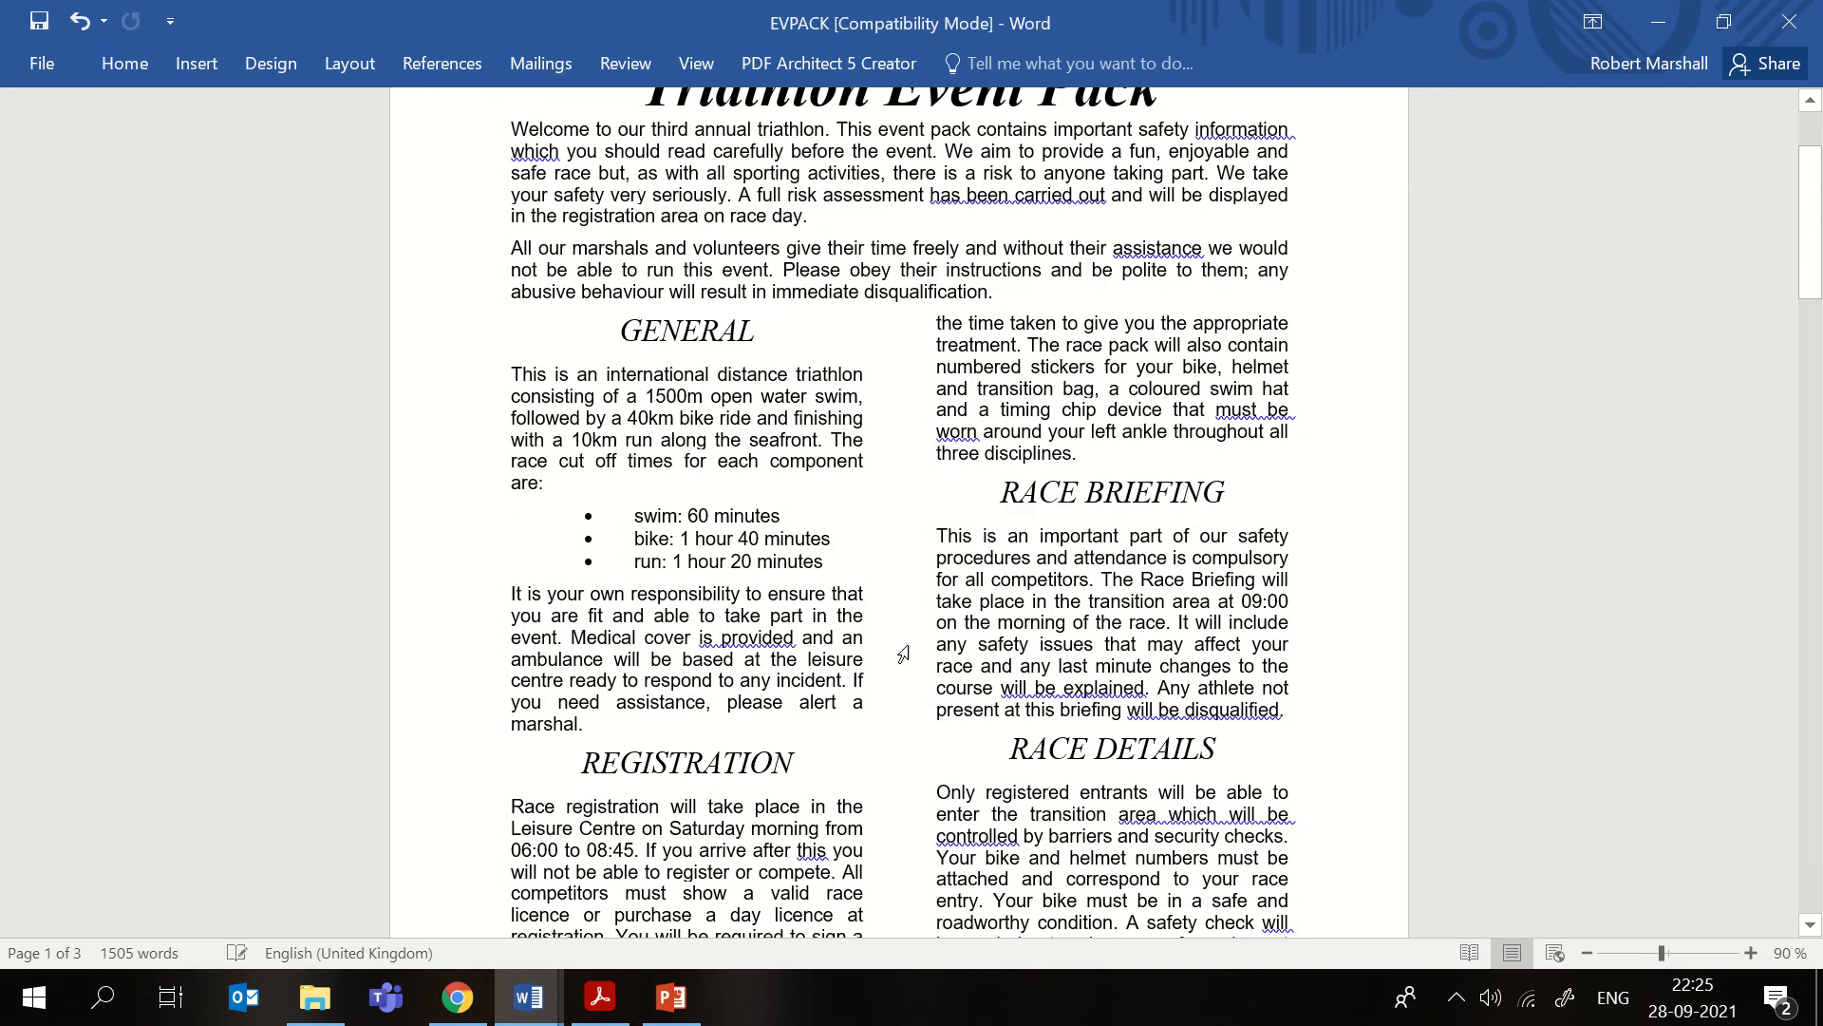
- Switch to the J2121EVIDENCE9999 document and paste the screenshot under the Step 8 - EVIDENCE 3 heading
{"action": "left_click", "coordinate": [524, 995]}
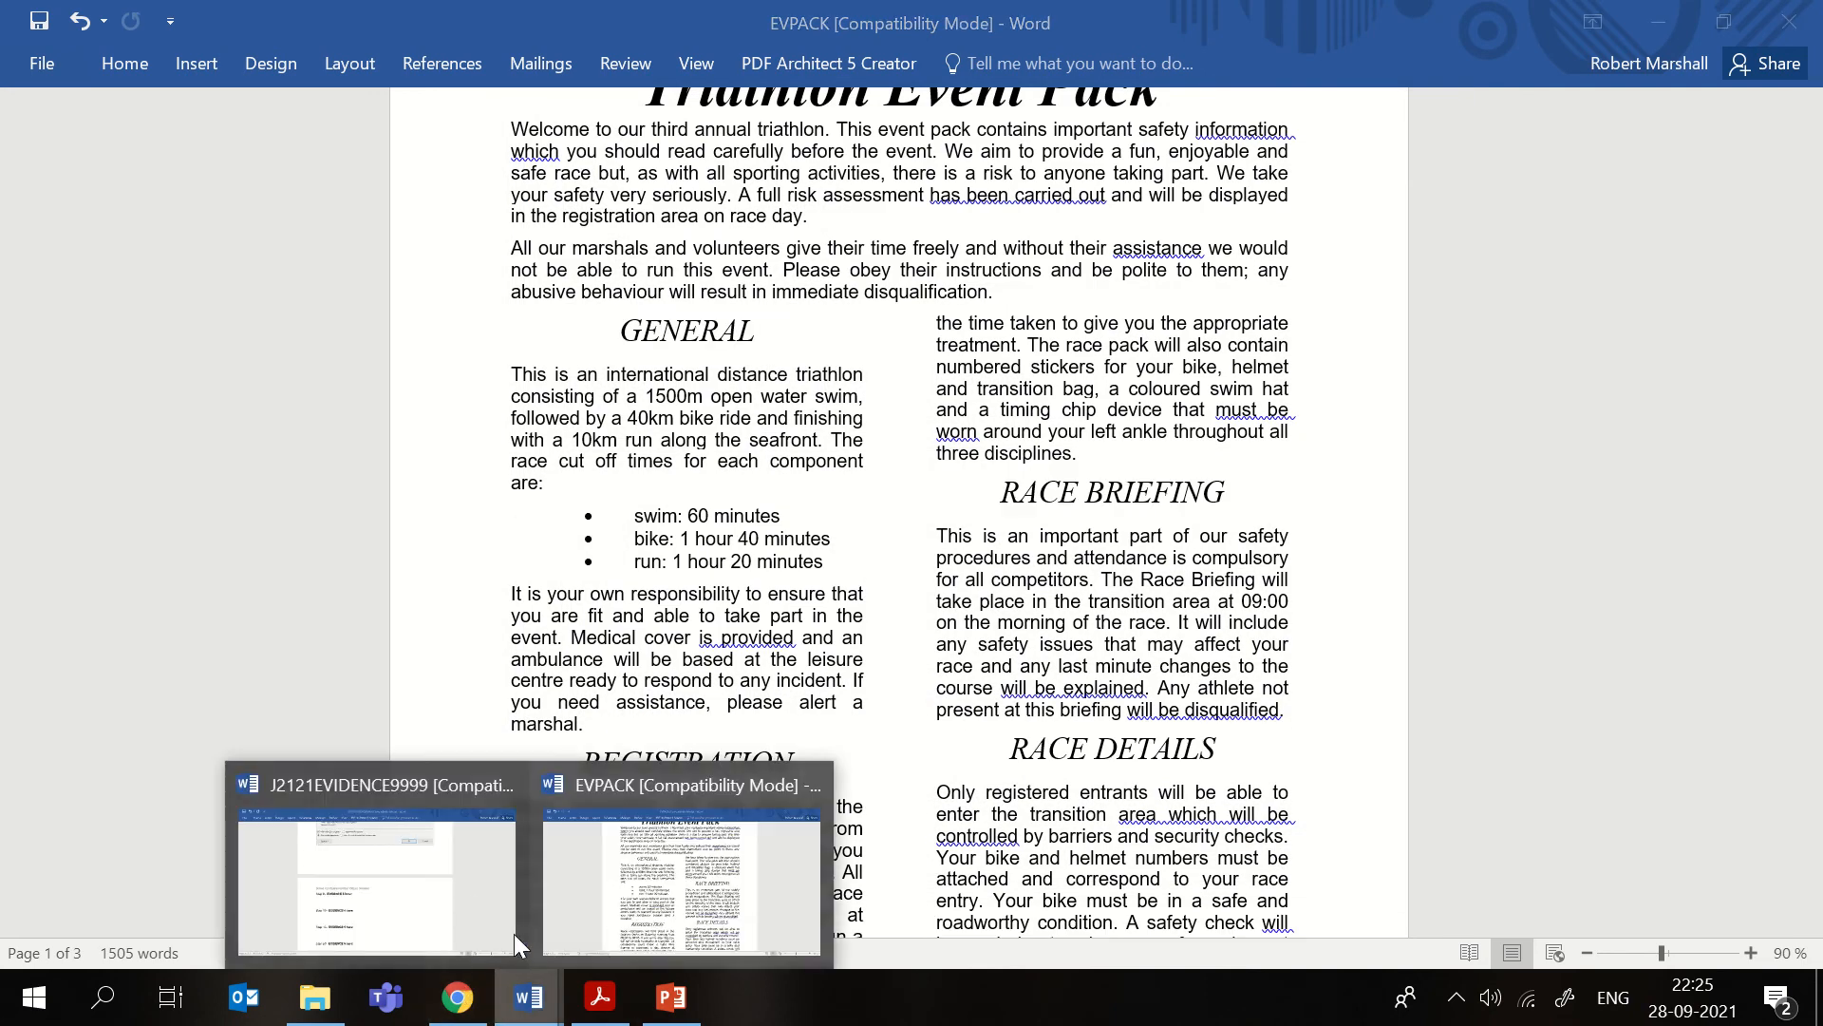
{"action": "left_click", "coordinate": [459, 887]}
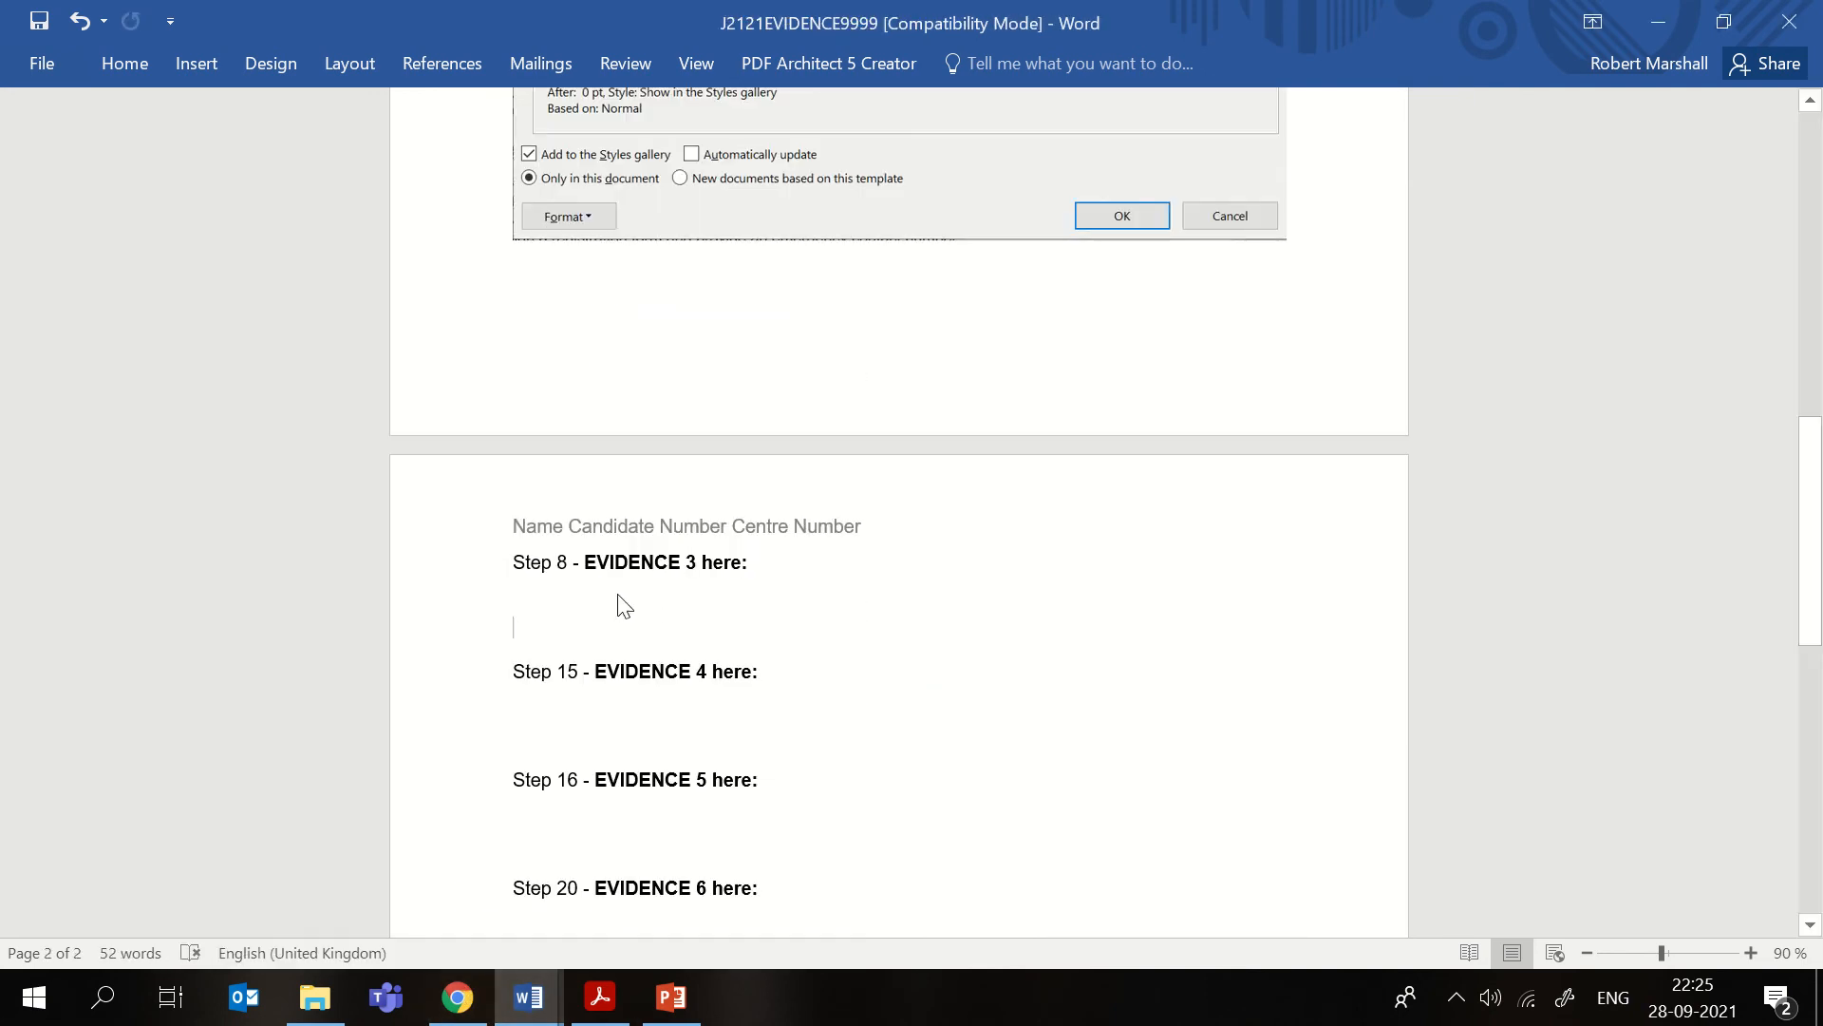
{"action": "key", "text": "ctrl+v"}
{"action": "scroll", "coordinate": [700, 634], "scroll_direction": "down", "scroll_amount": 5}
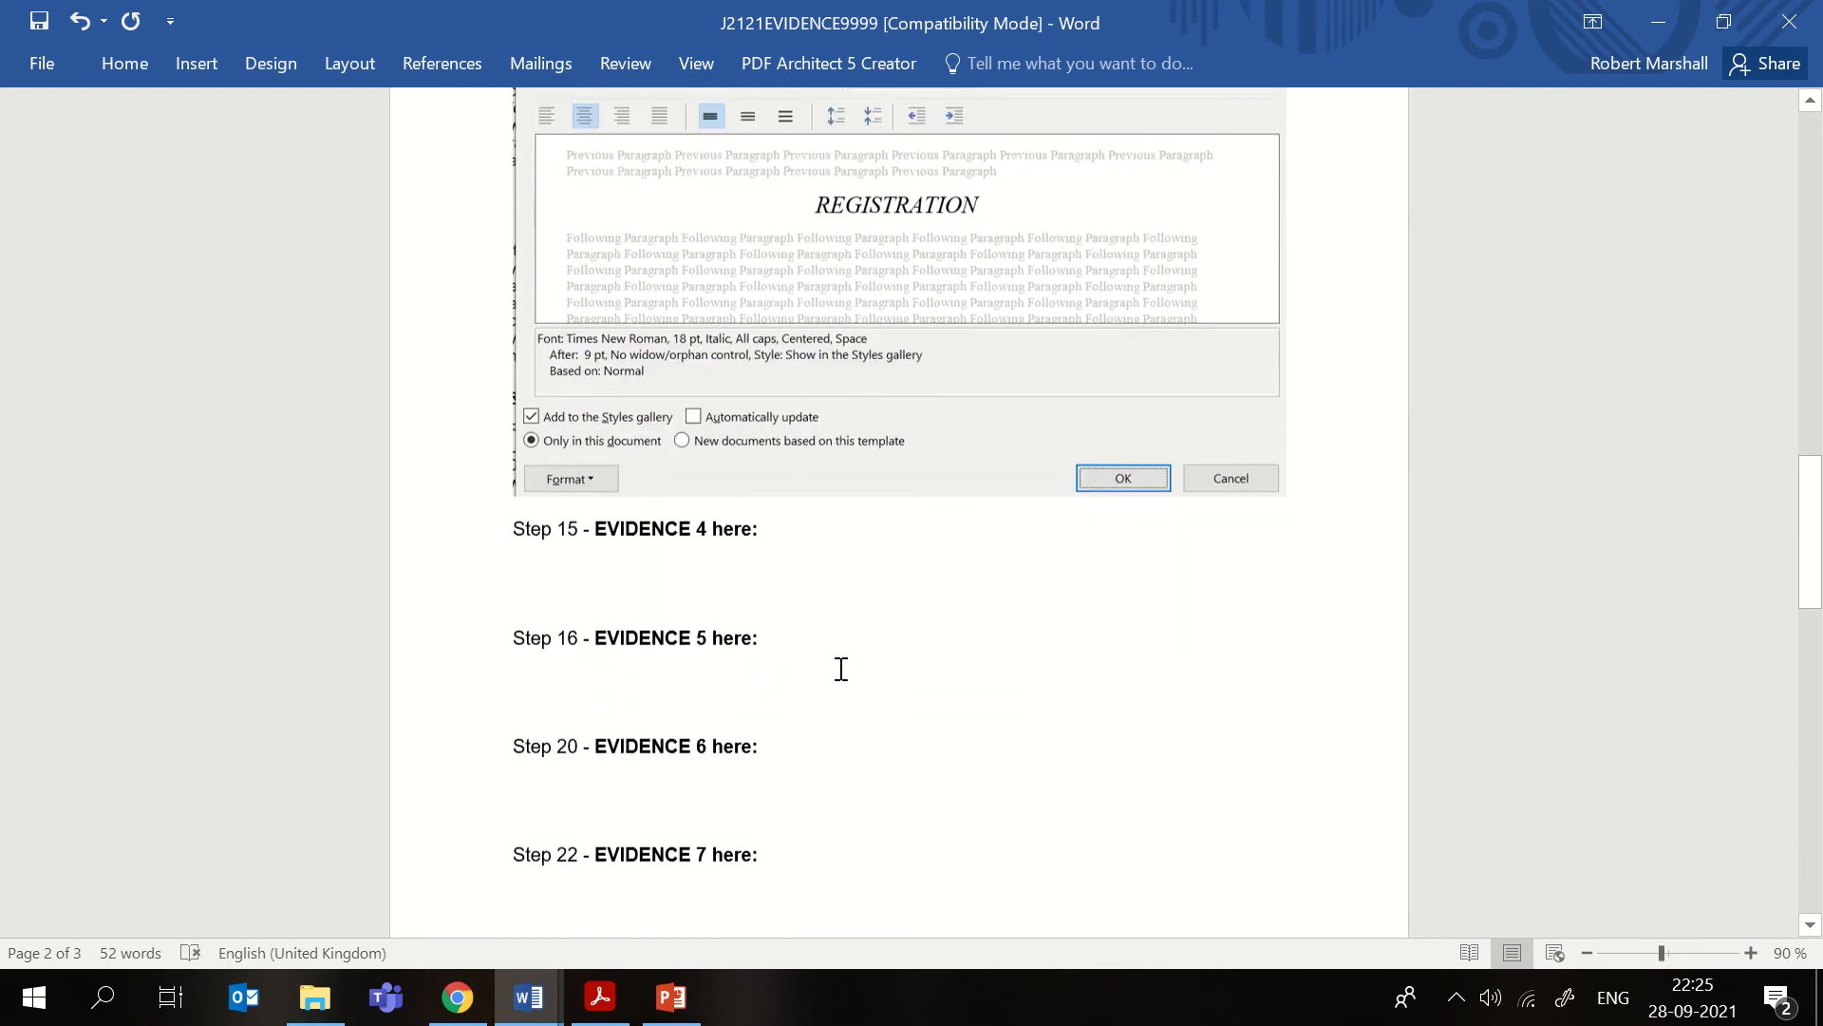
{"action": "scroll", "coordinate": [841, 669], "scroll_direction": "up", "scroll_amount": 4}
{"action": "scroll", "coordinate": [826, 721], "scroll_direction": "down", "scroll_amount": 2}
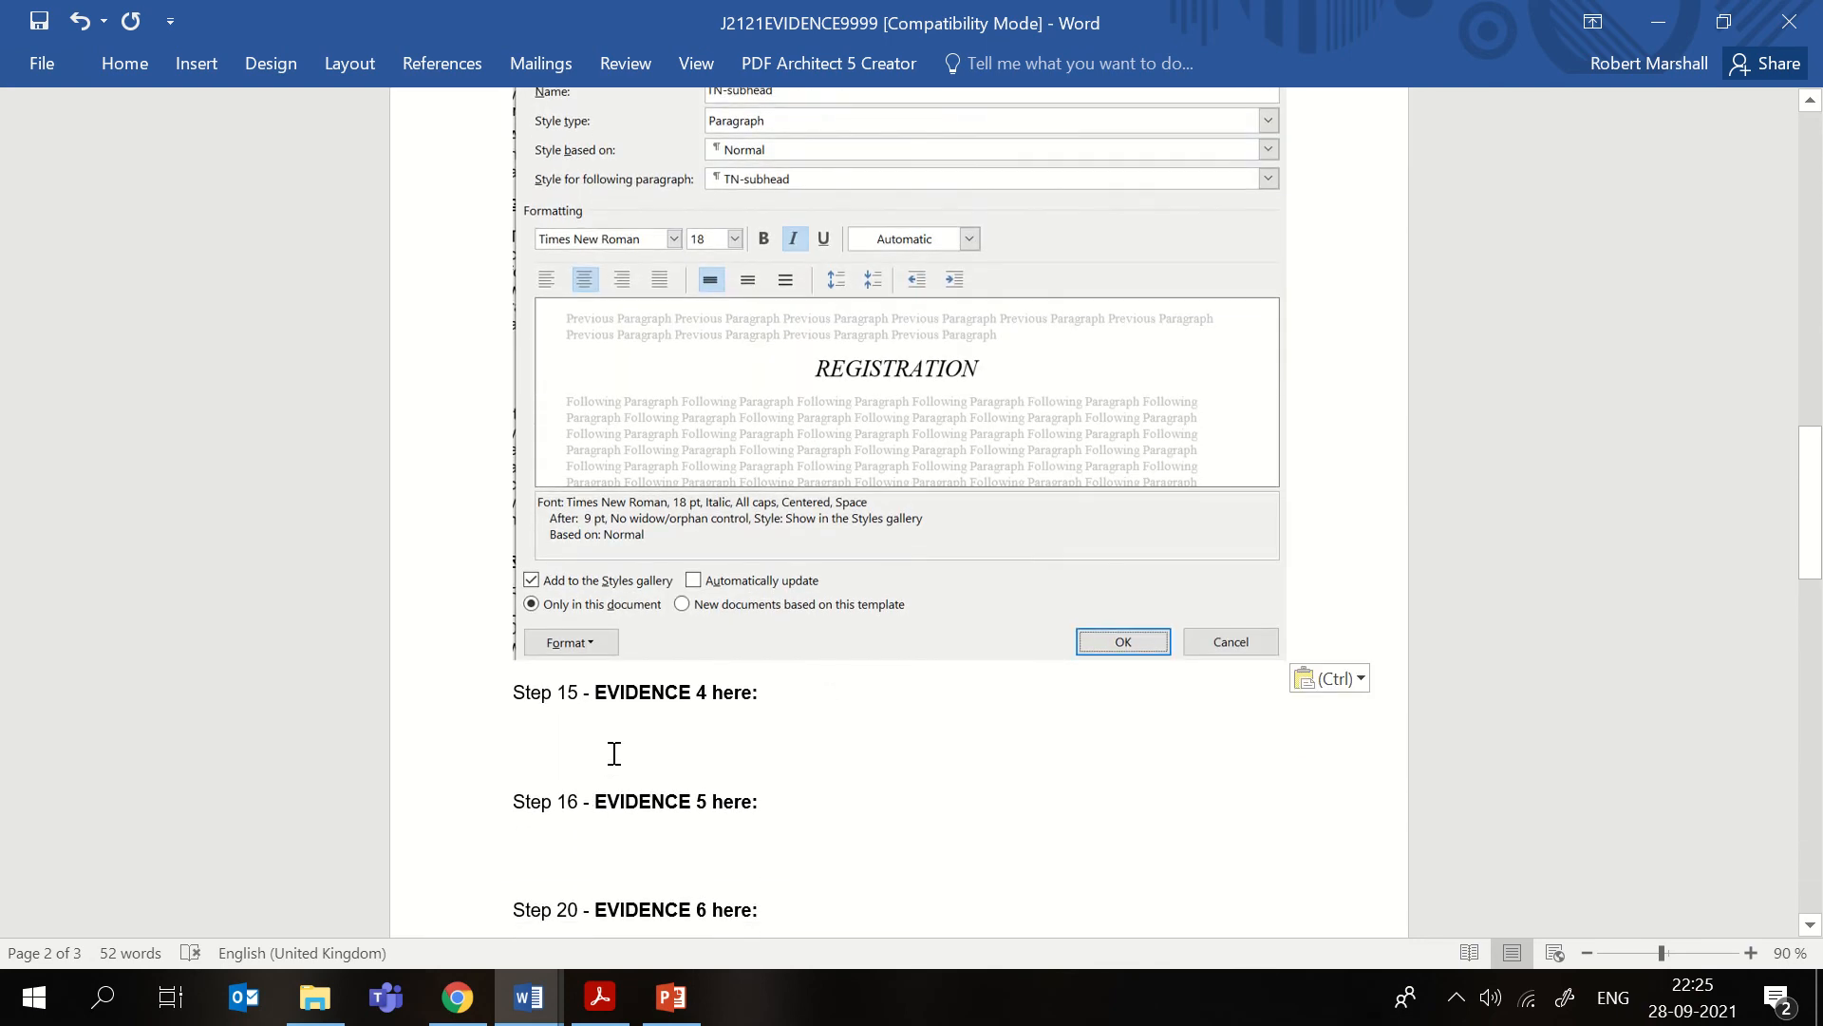
{"action": "scroll", "coordinate": [791, 756], "scroll_direction": "up", "scroll_amount": 5}
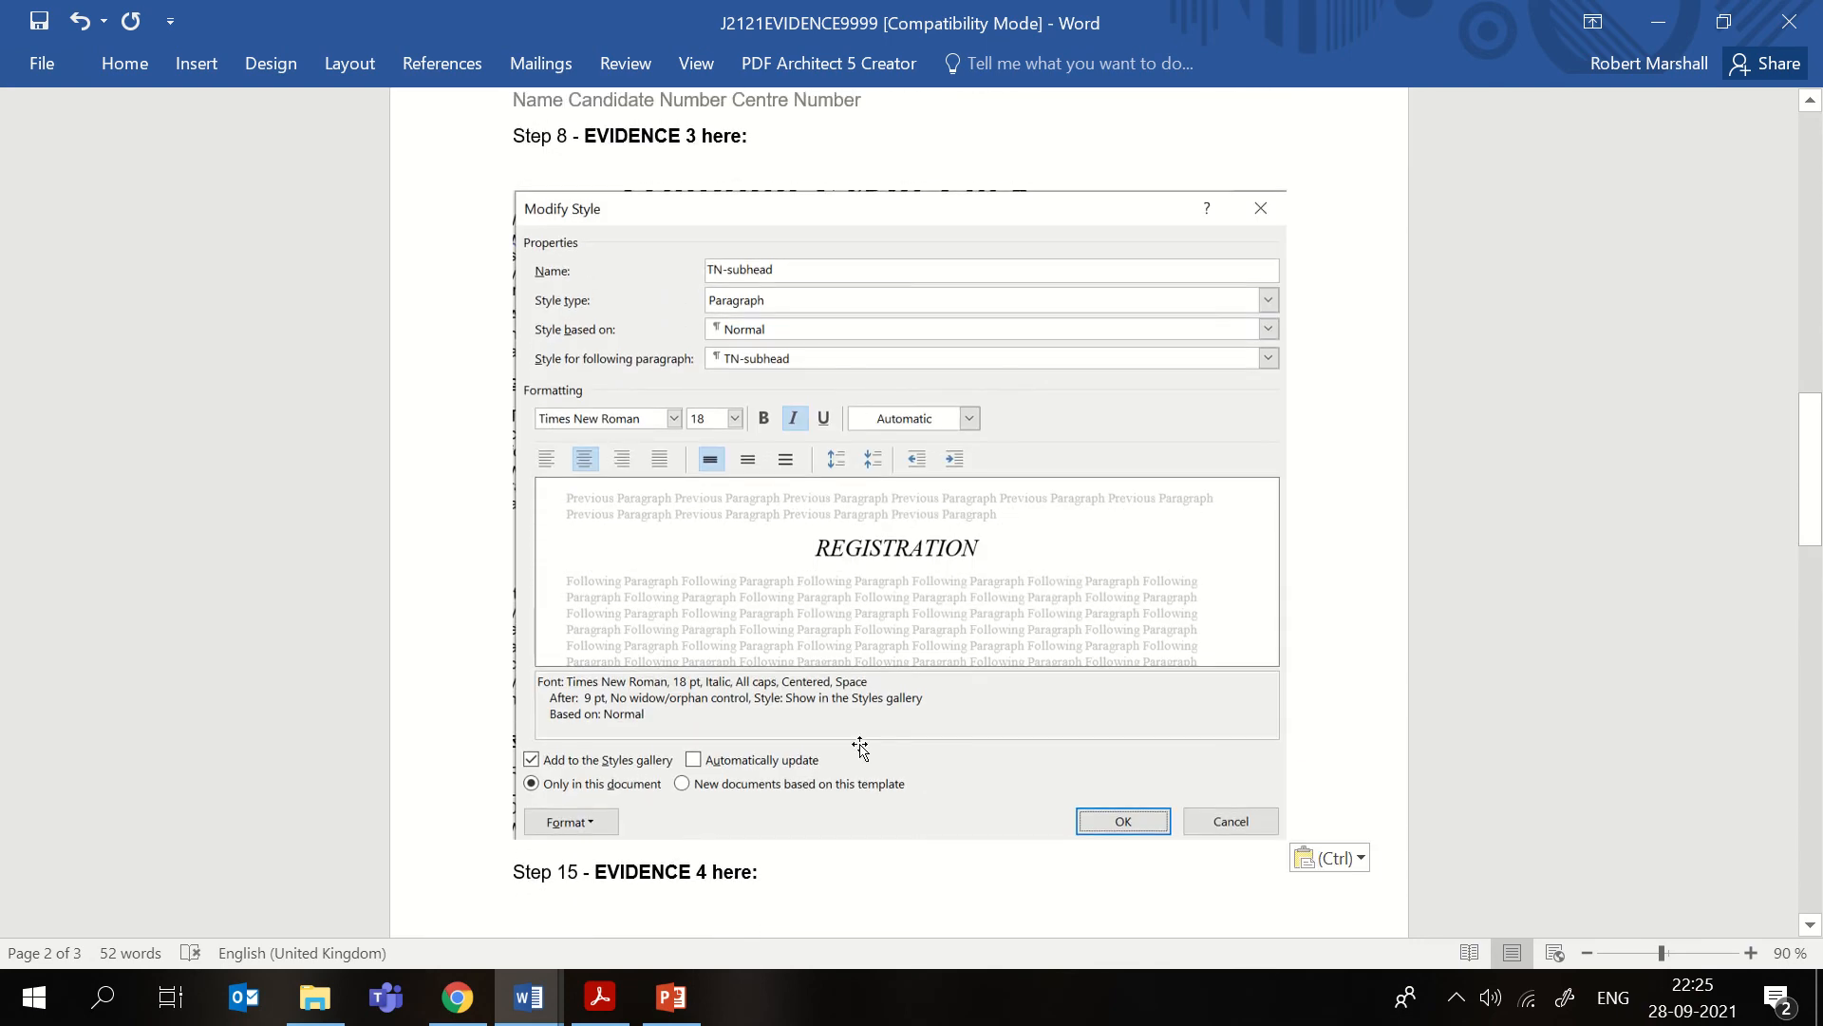
{"action": "scroll", "coordinate": [717, 802], "scroll_direction": "down", "scroll_amount": 6}
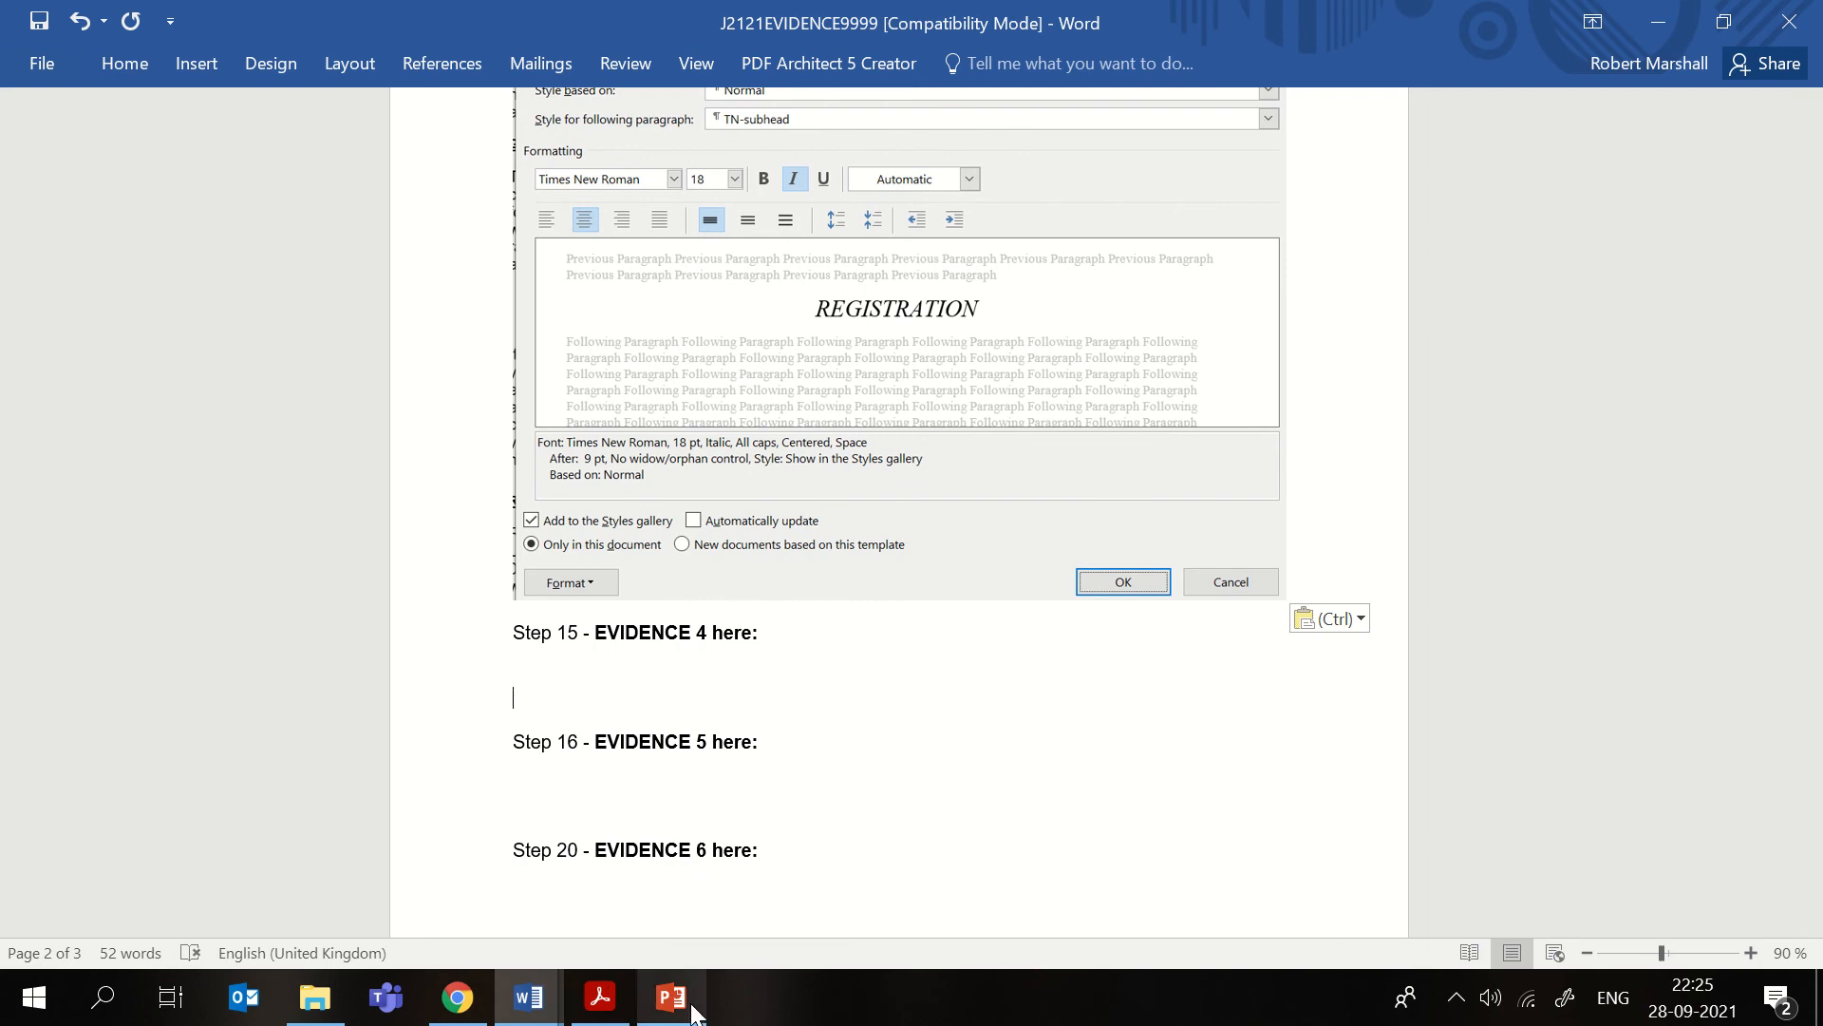
- Switch to the question paper in Acrobat Reader and highlight question 9's 1 centimetre indent and external 3 to 4 point black border requirements
{"action": "left_click", "coordinate": [600, 997]}
{"action": "scroll", "coordinate": [768, 645], "scroll_direction": "down", "scroll_amount": 5}
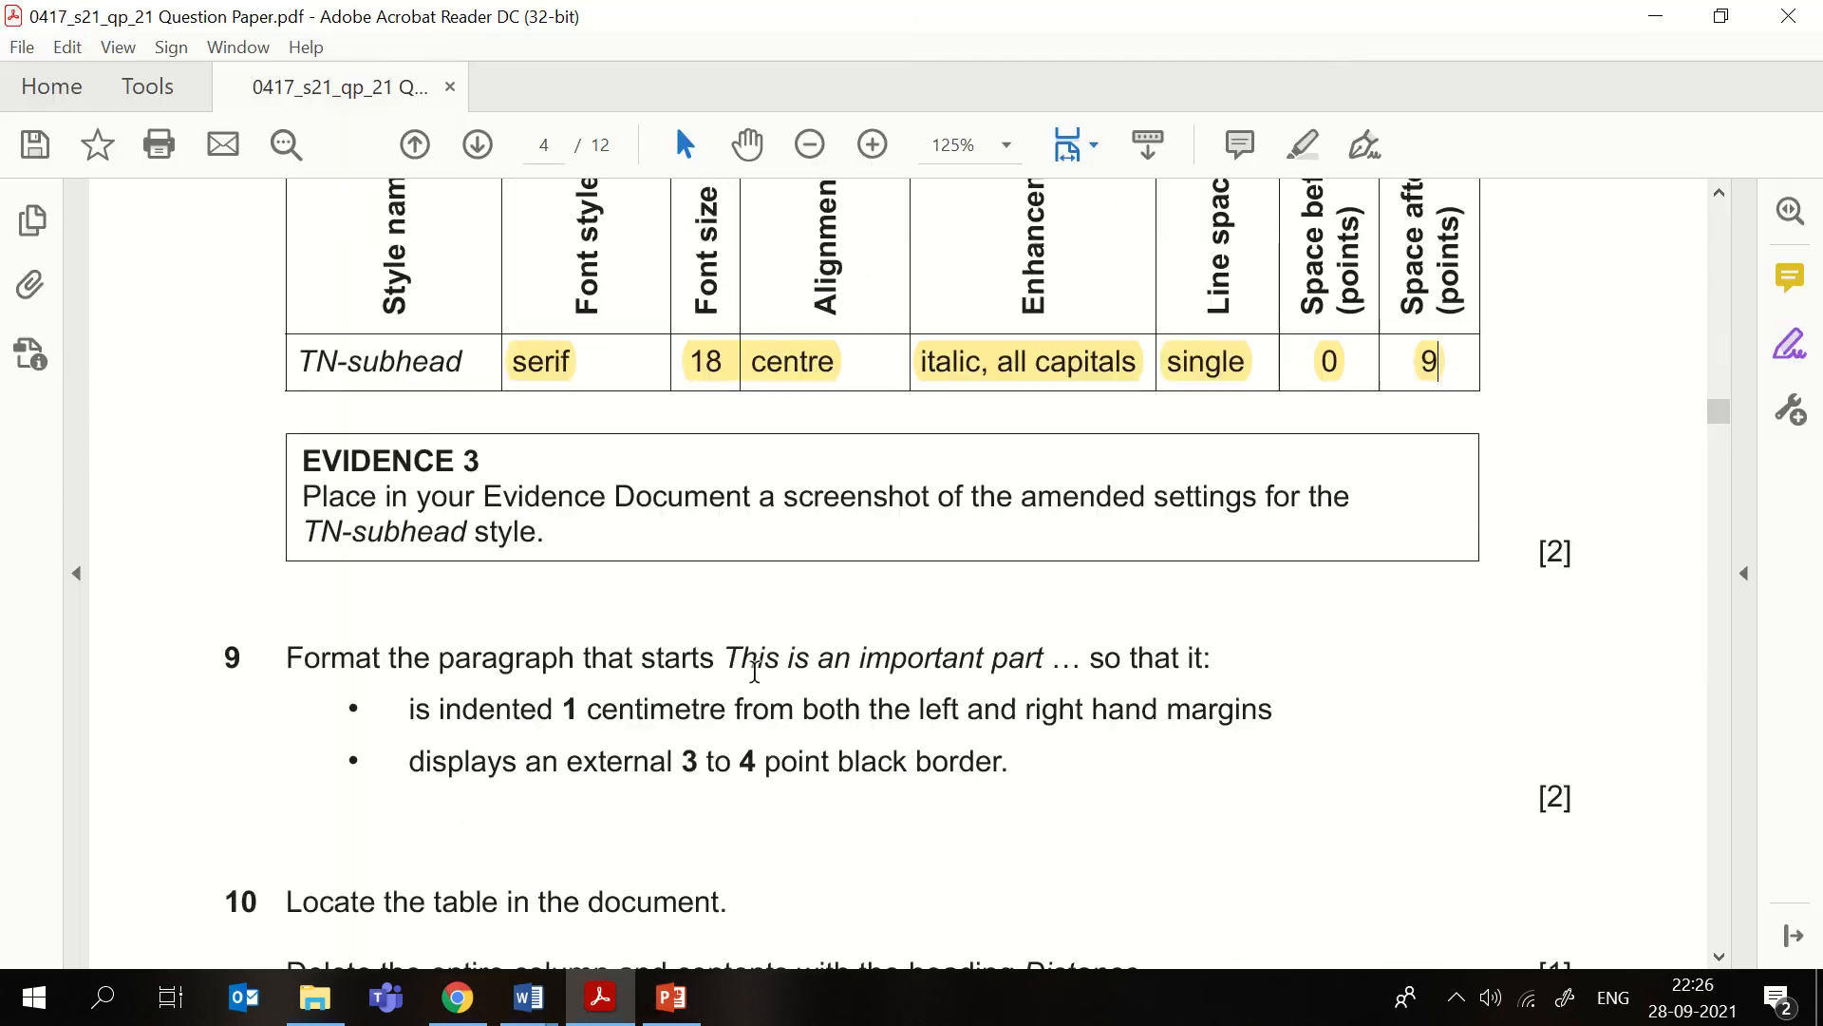
{"action": "scroll", "coordinate": [481, 537], "scroll_direction": "down", "scroll_amount": 6}
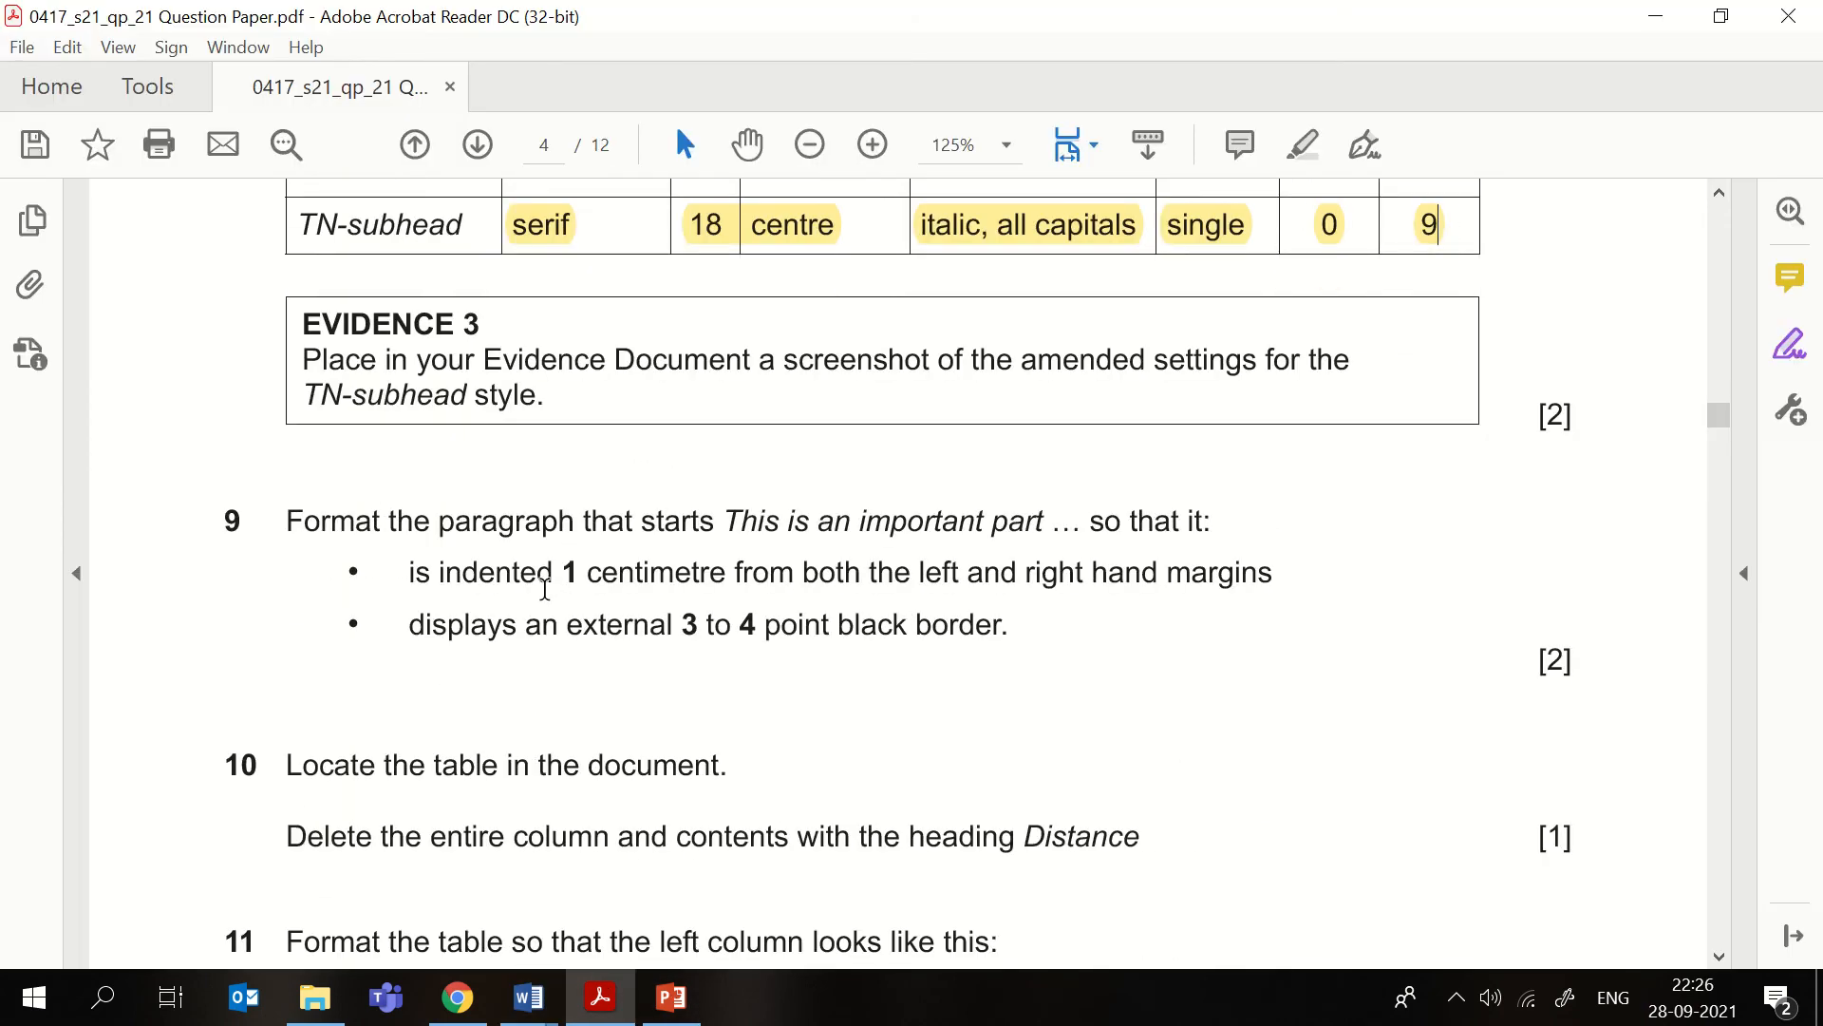
{"action": "scroll", "coordinate": [484, 608], "scroll_direction": "down", "scroll_amount": 1}
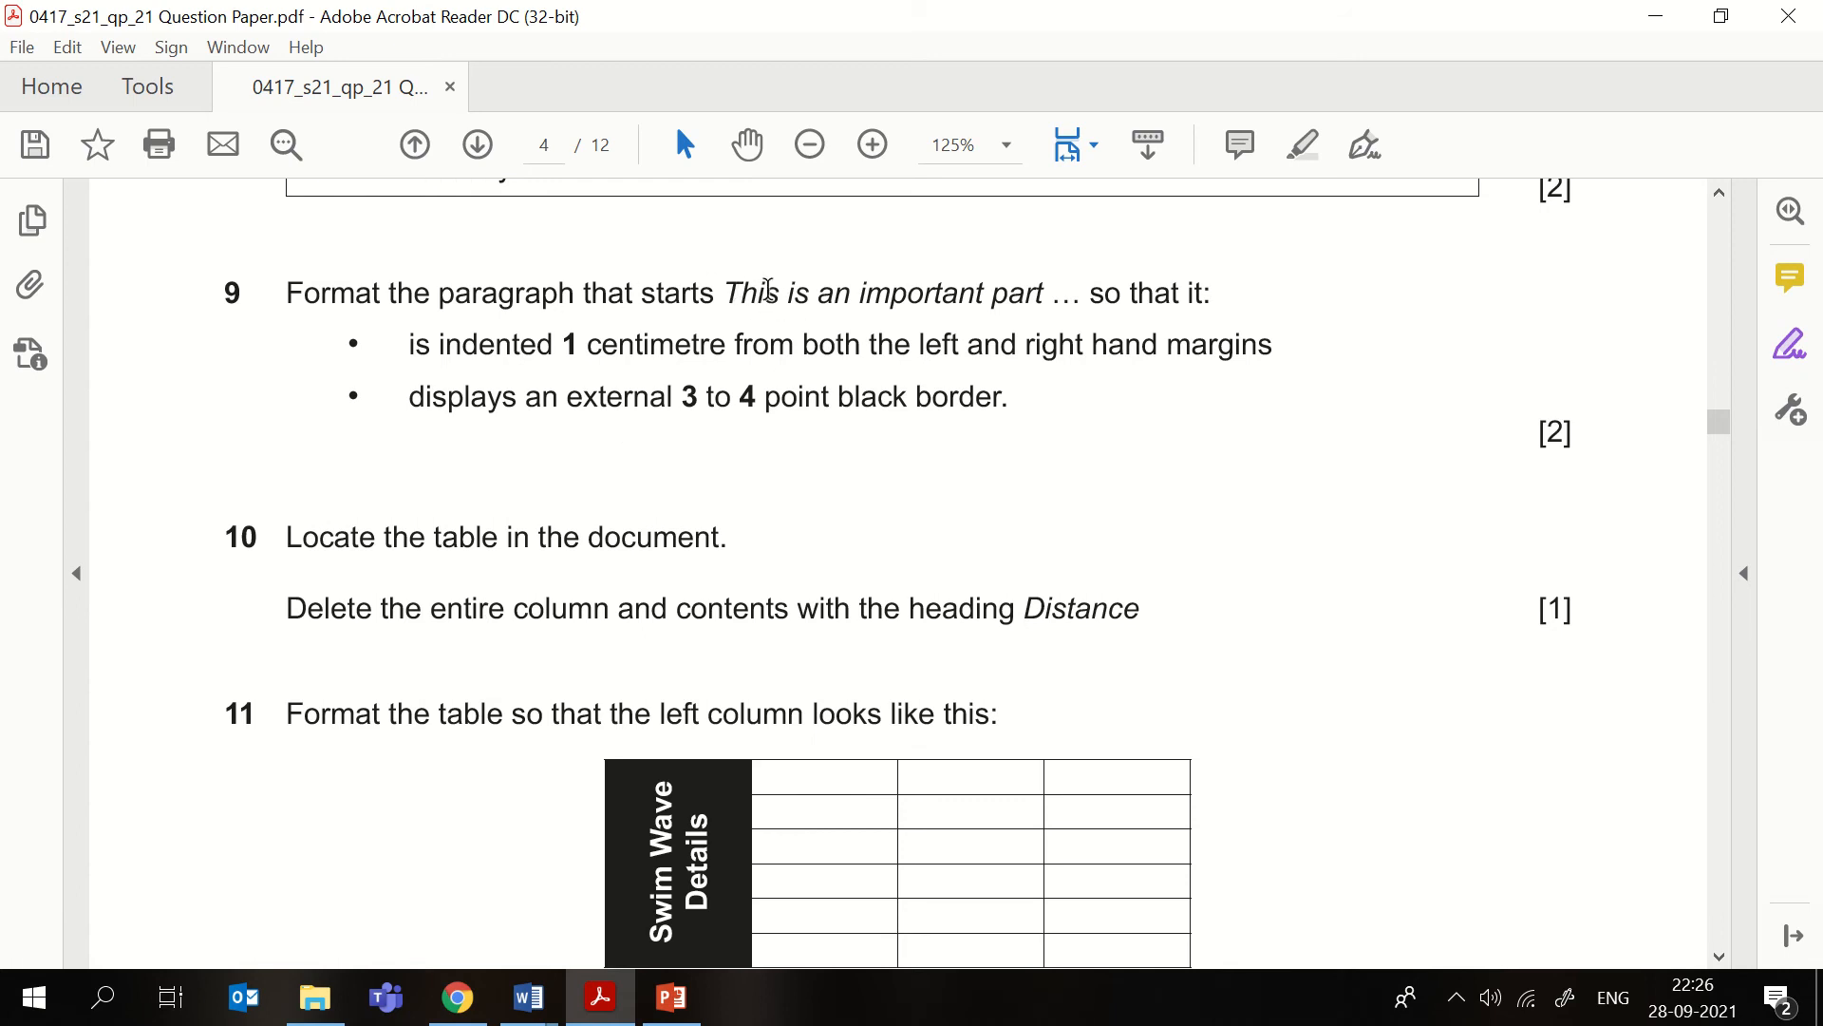
{"action": "left_click_drag", "start_coordinate": [725, 294], "coordinate": [1005, 298]}
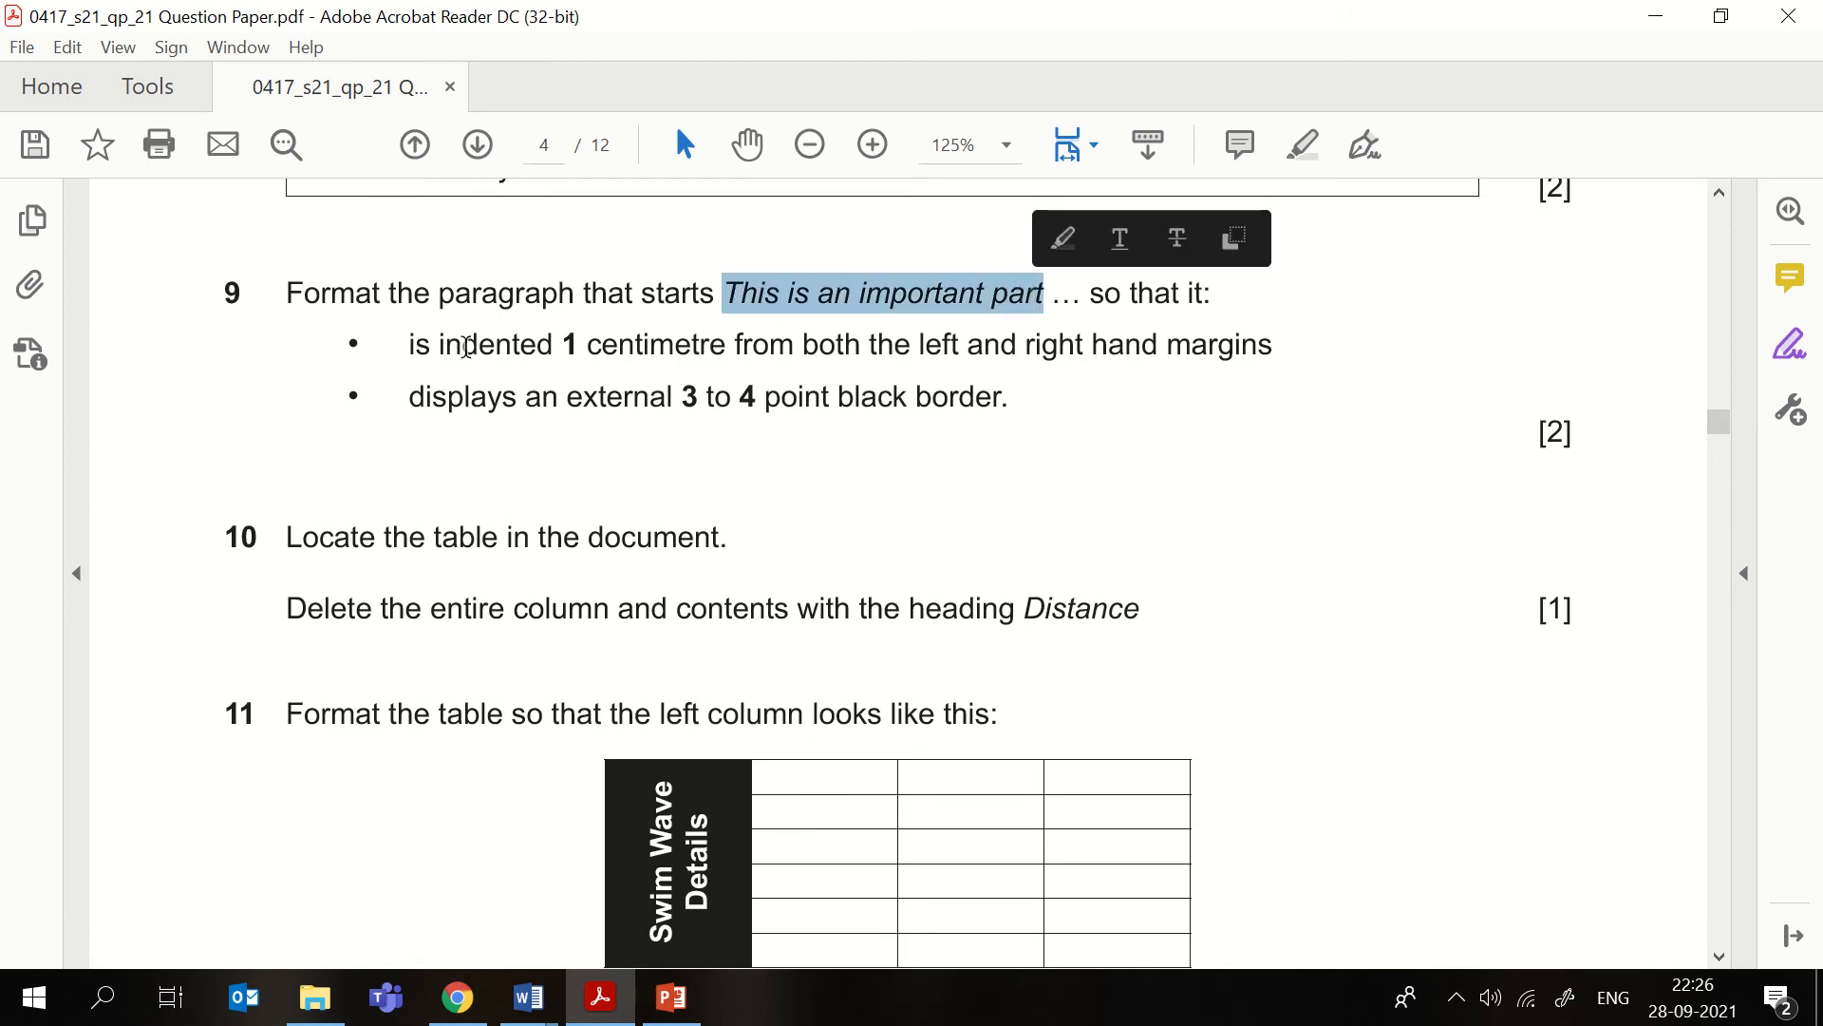
{"action": "left_click_drag", "start_coordinate": [410, 344], "coordinate": [1191, 342]}
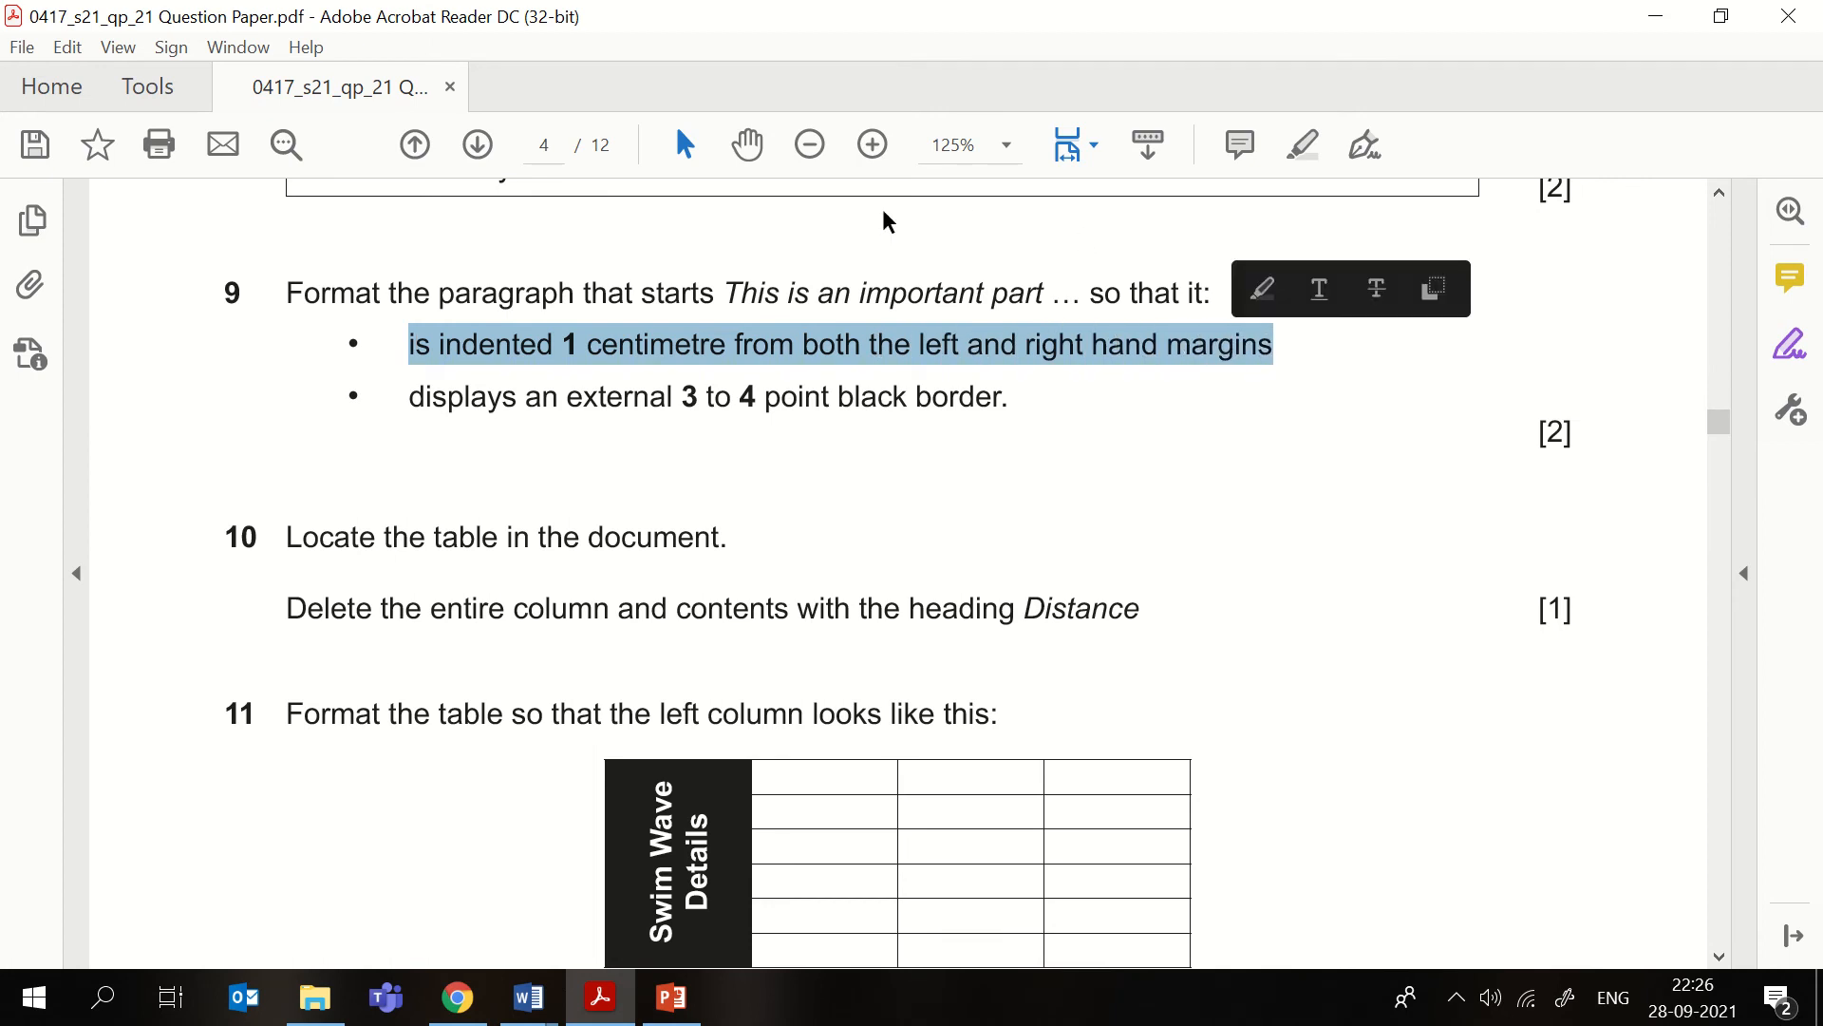
{"action": "left_click", "coordinate": [1266, 285]}
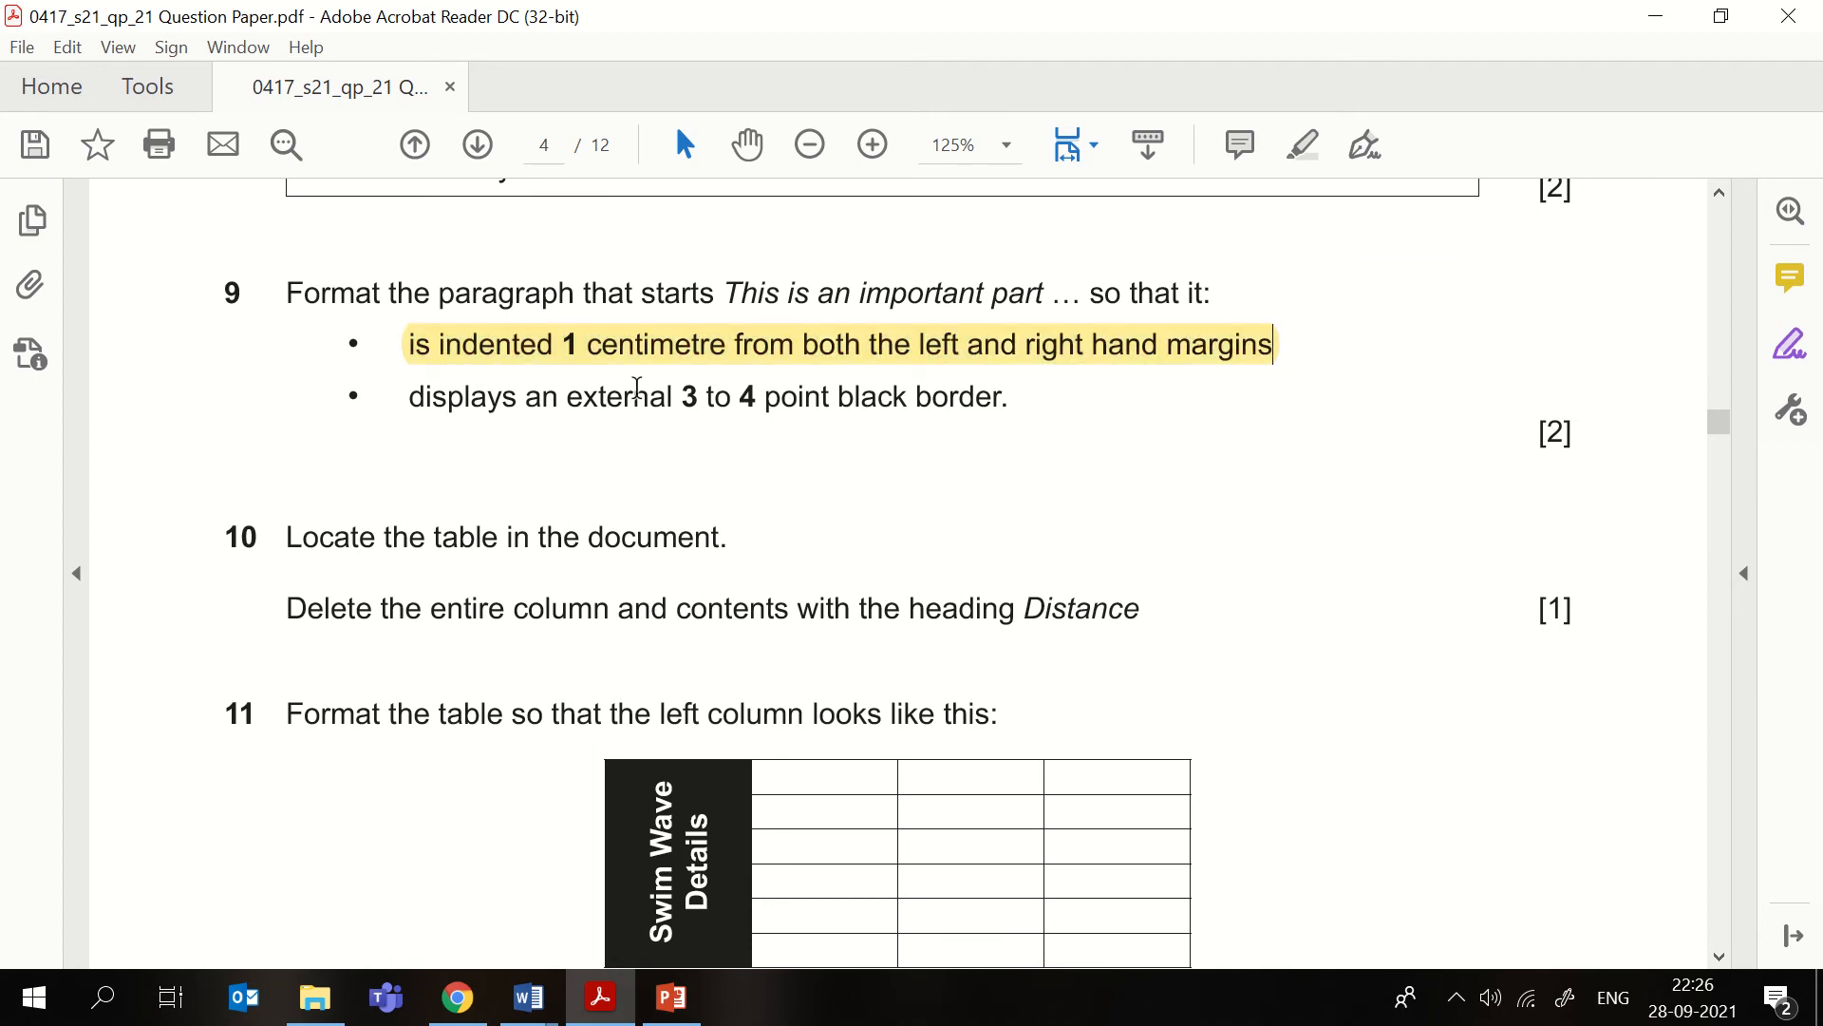
{"action": "left_click_drag", "start_coordinate": [567, 397], "coordinate": [997, 408]}
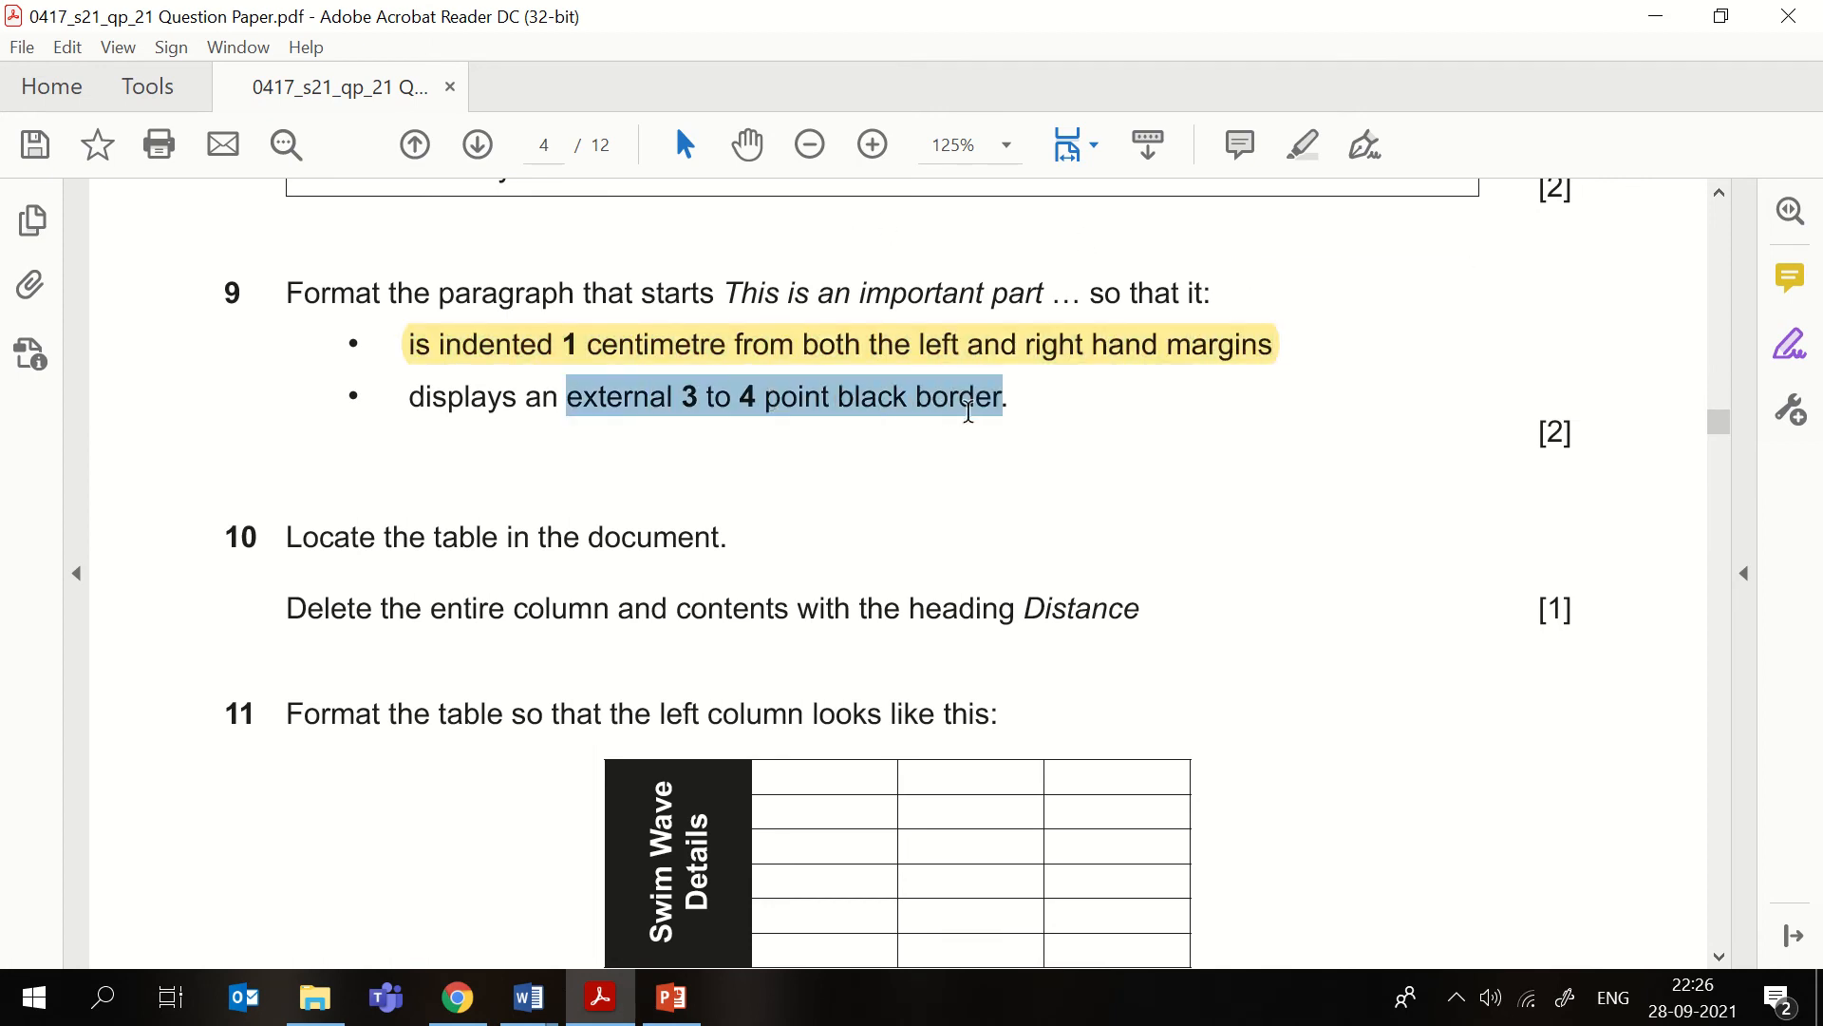
{"action": "left_click", "coordinate": [1056, 340]}
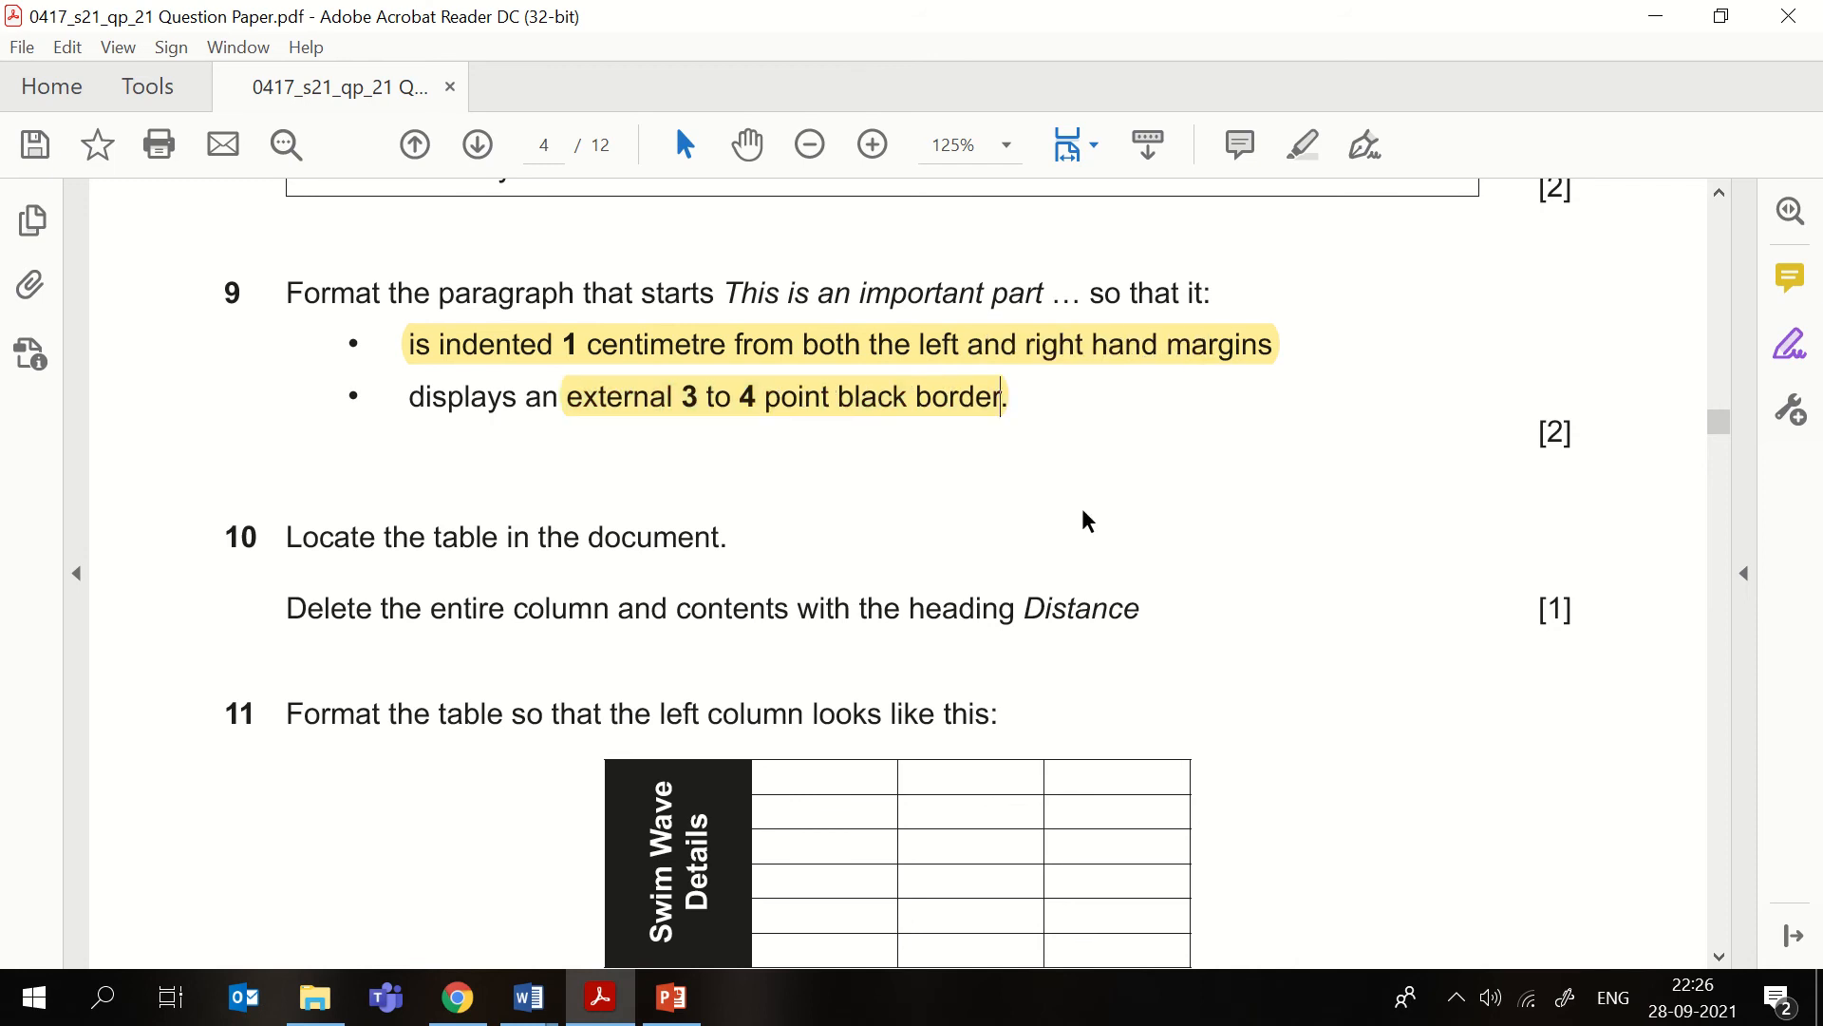
- Switch to EVPACK in Word, search for "this is an impo" and select the whole matching paragraph under RACE BRIEFING
{"action": "mouse_move", "coordinate": [543, 1007]}
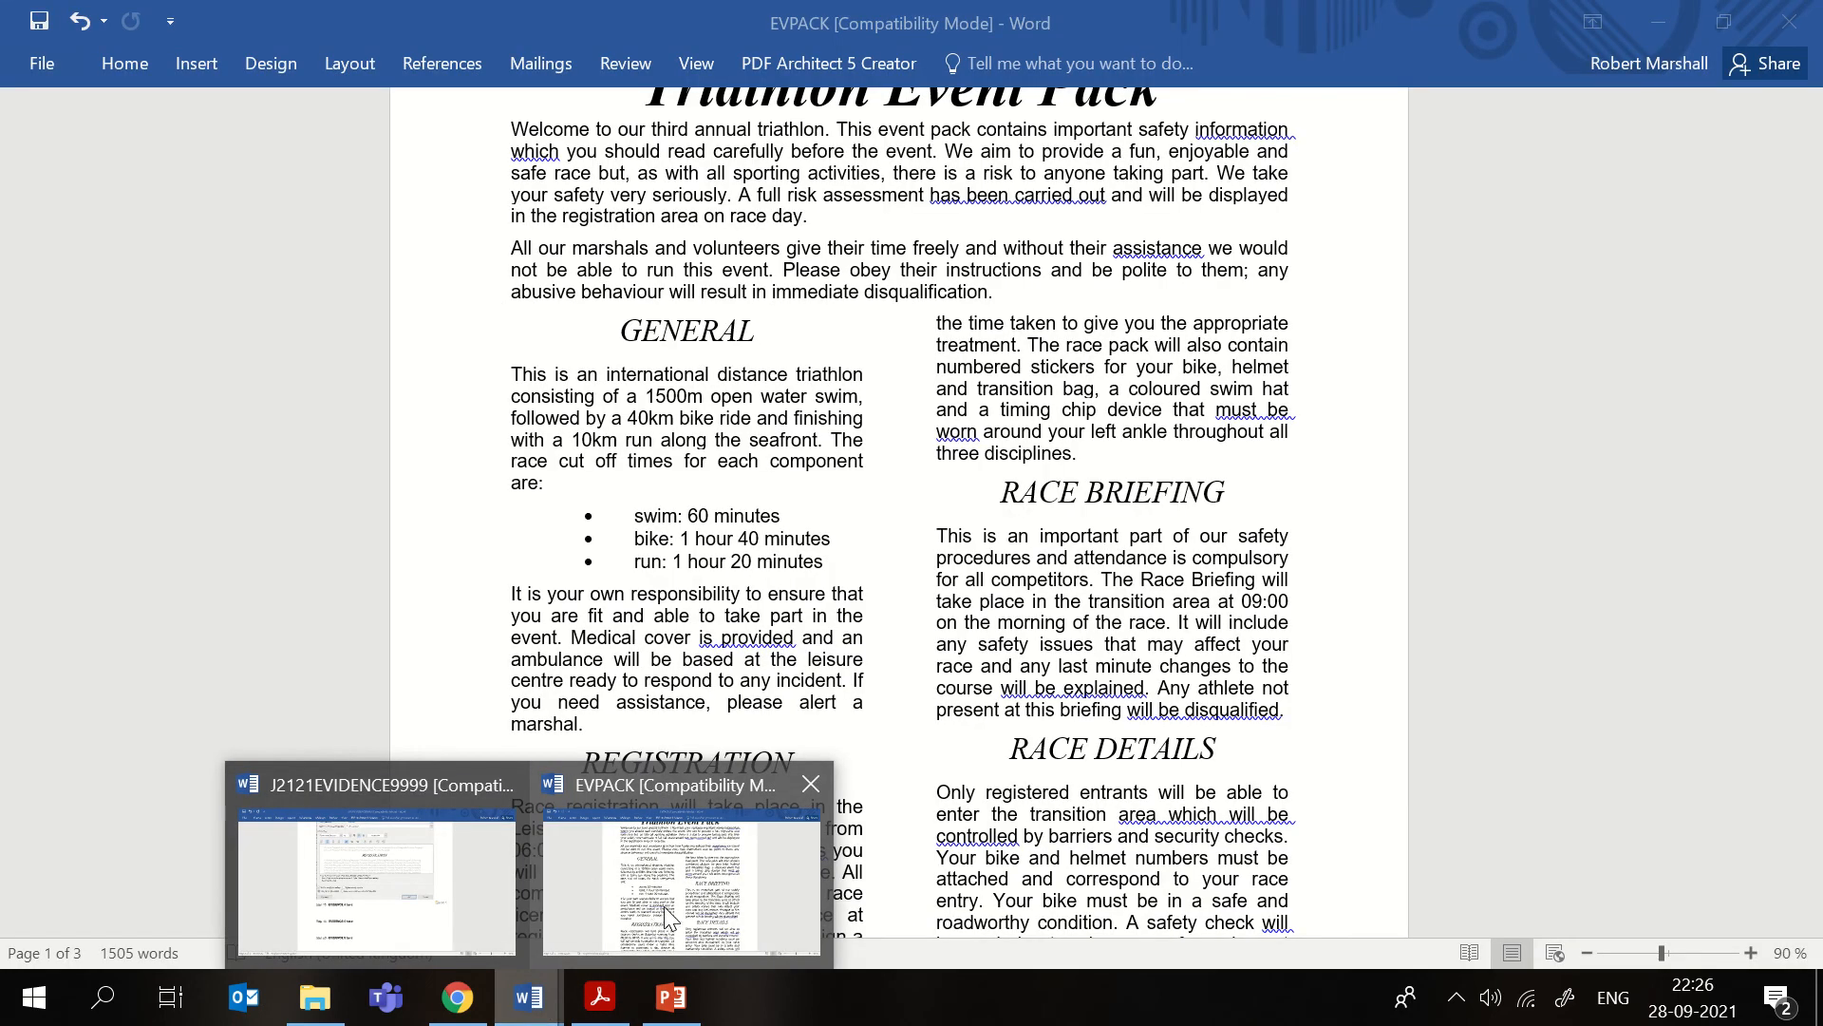
{"action": "left_click", "coordinate": [669, 904]}
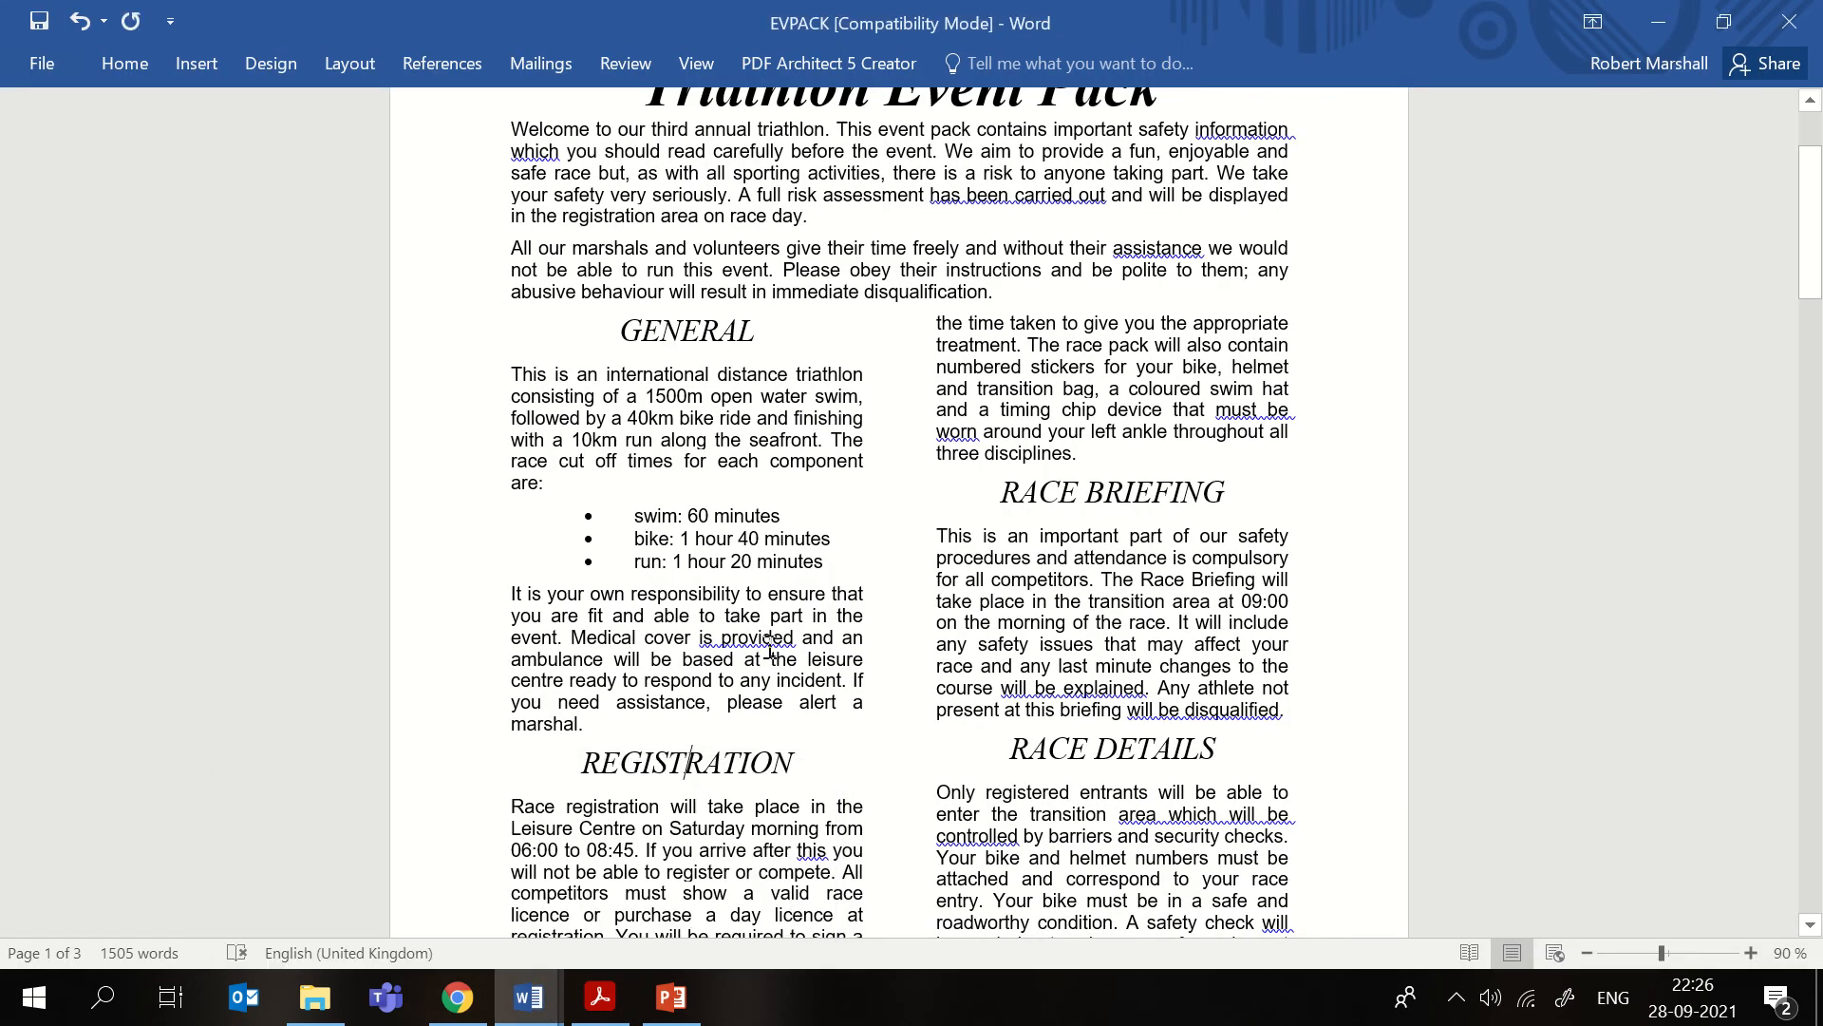
{"action": "scroll", "coordinate": [751, 644], "scroll_direction": "up", "scroll_amount": 3}
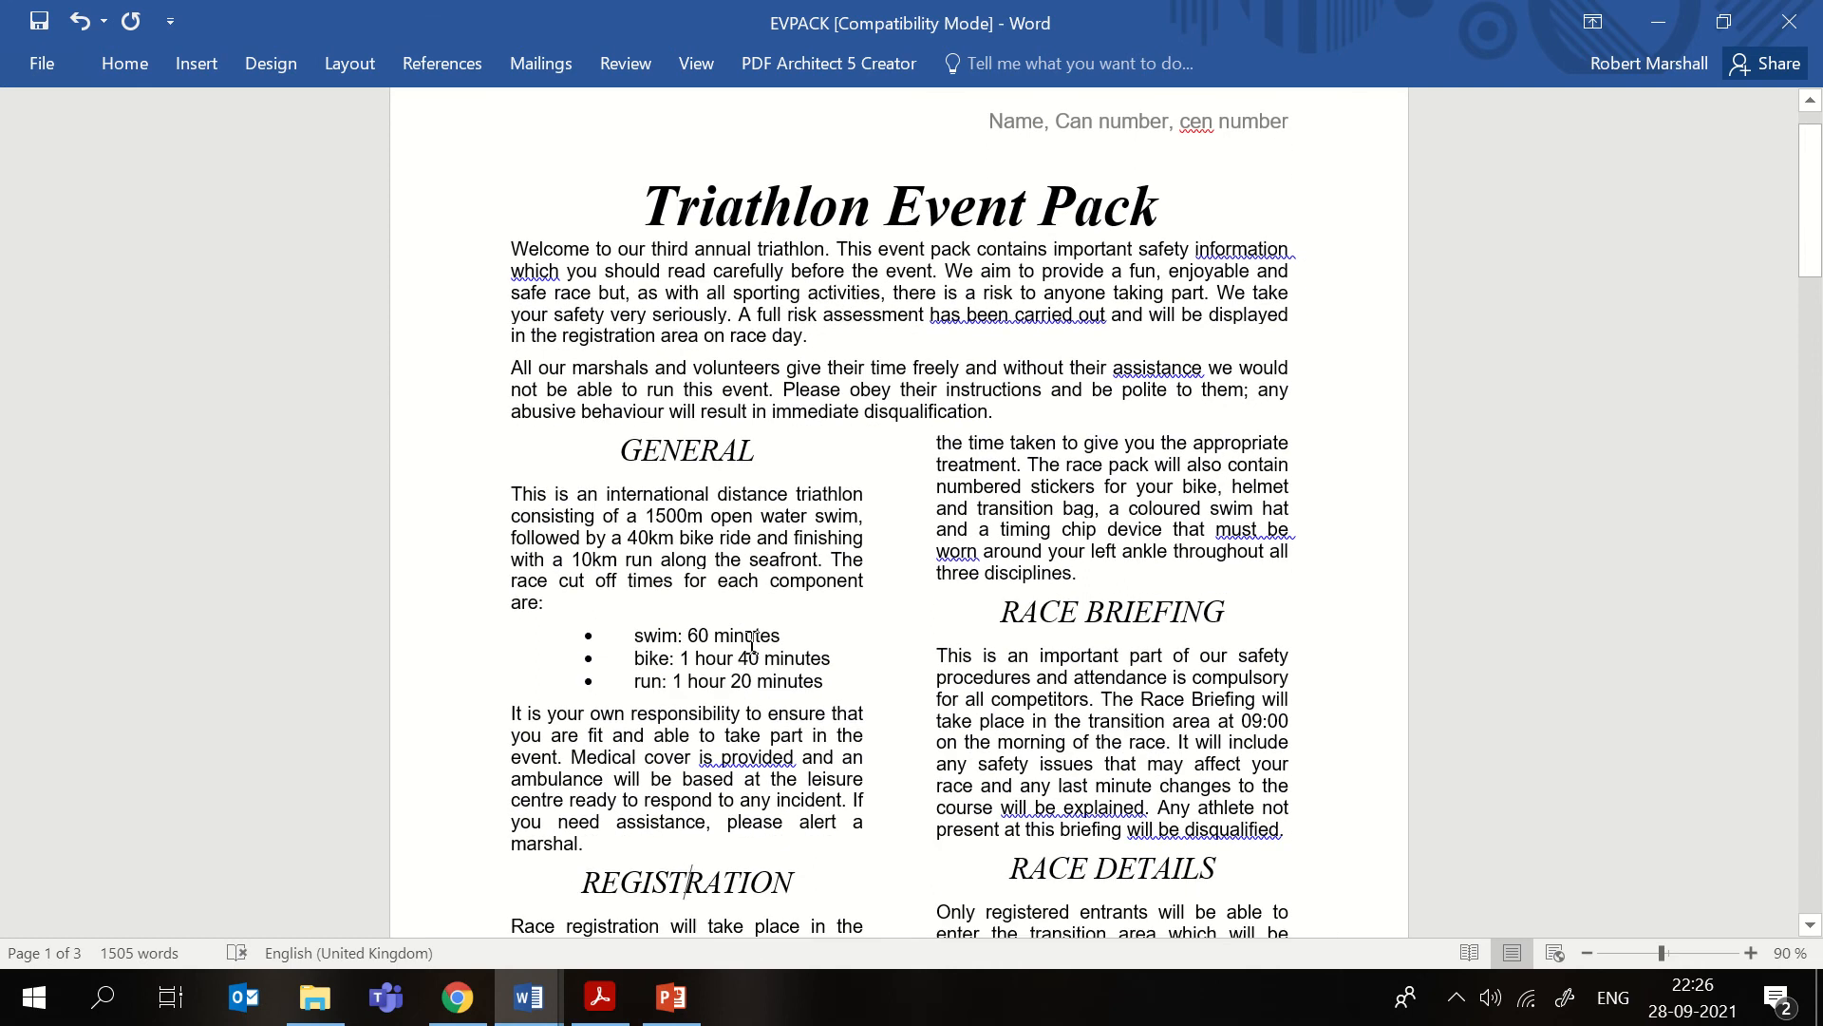
{"action": "key", "text": "ctrl+f"}
{"action": "type", "text": "this is an impo"}
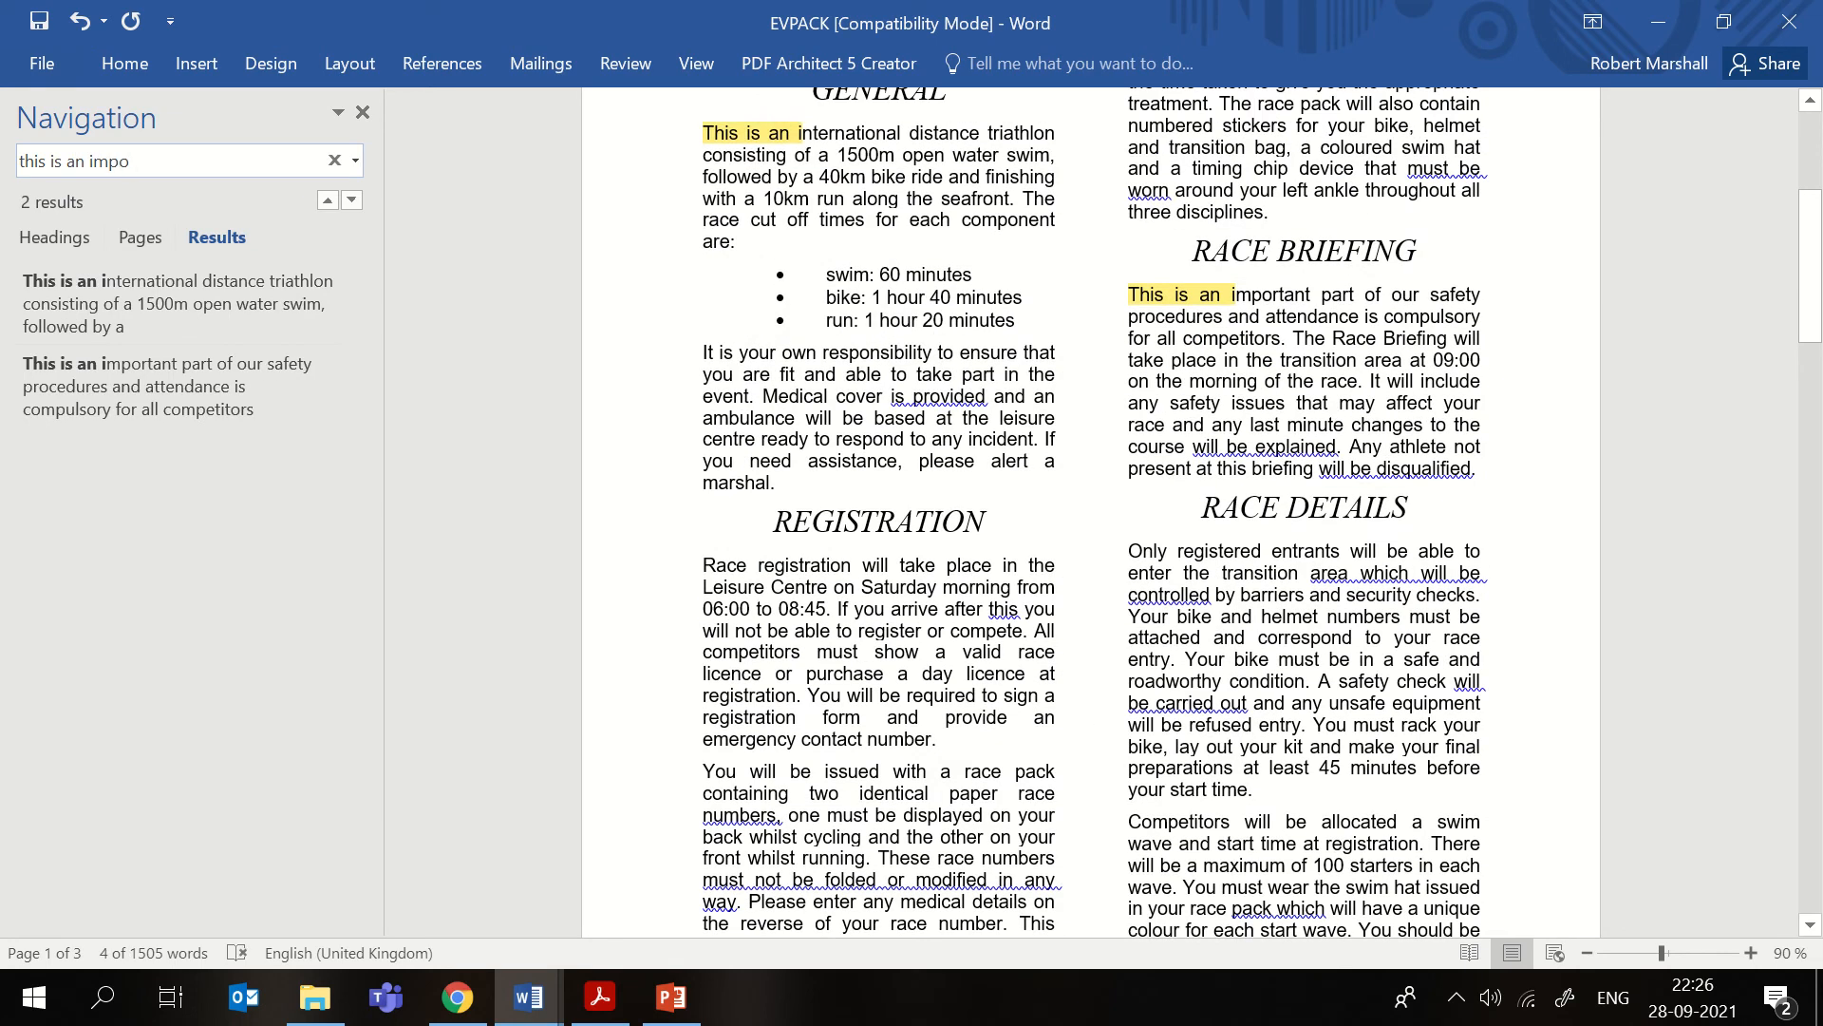
{"action": "left_click", "coordinate": [362, 112]}
{"action": "left_click", "coordinate": [1296, 465]}
{"action": "left_click_drag", "start_coordinate": [1296, 466], "coordinate": [938, 297]}
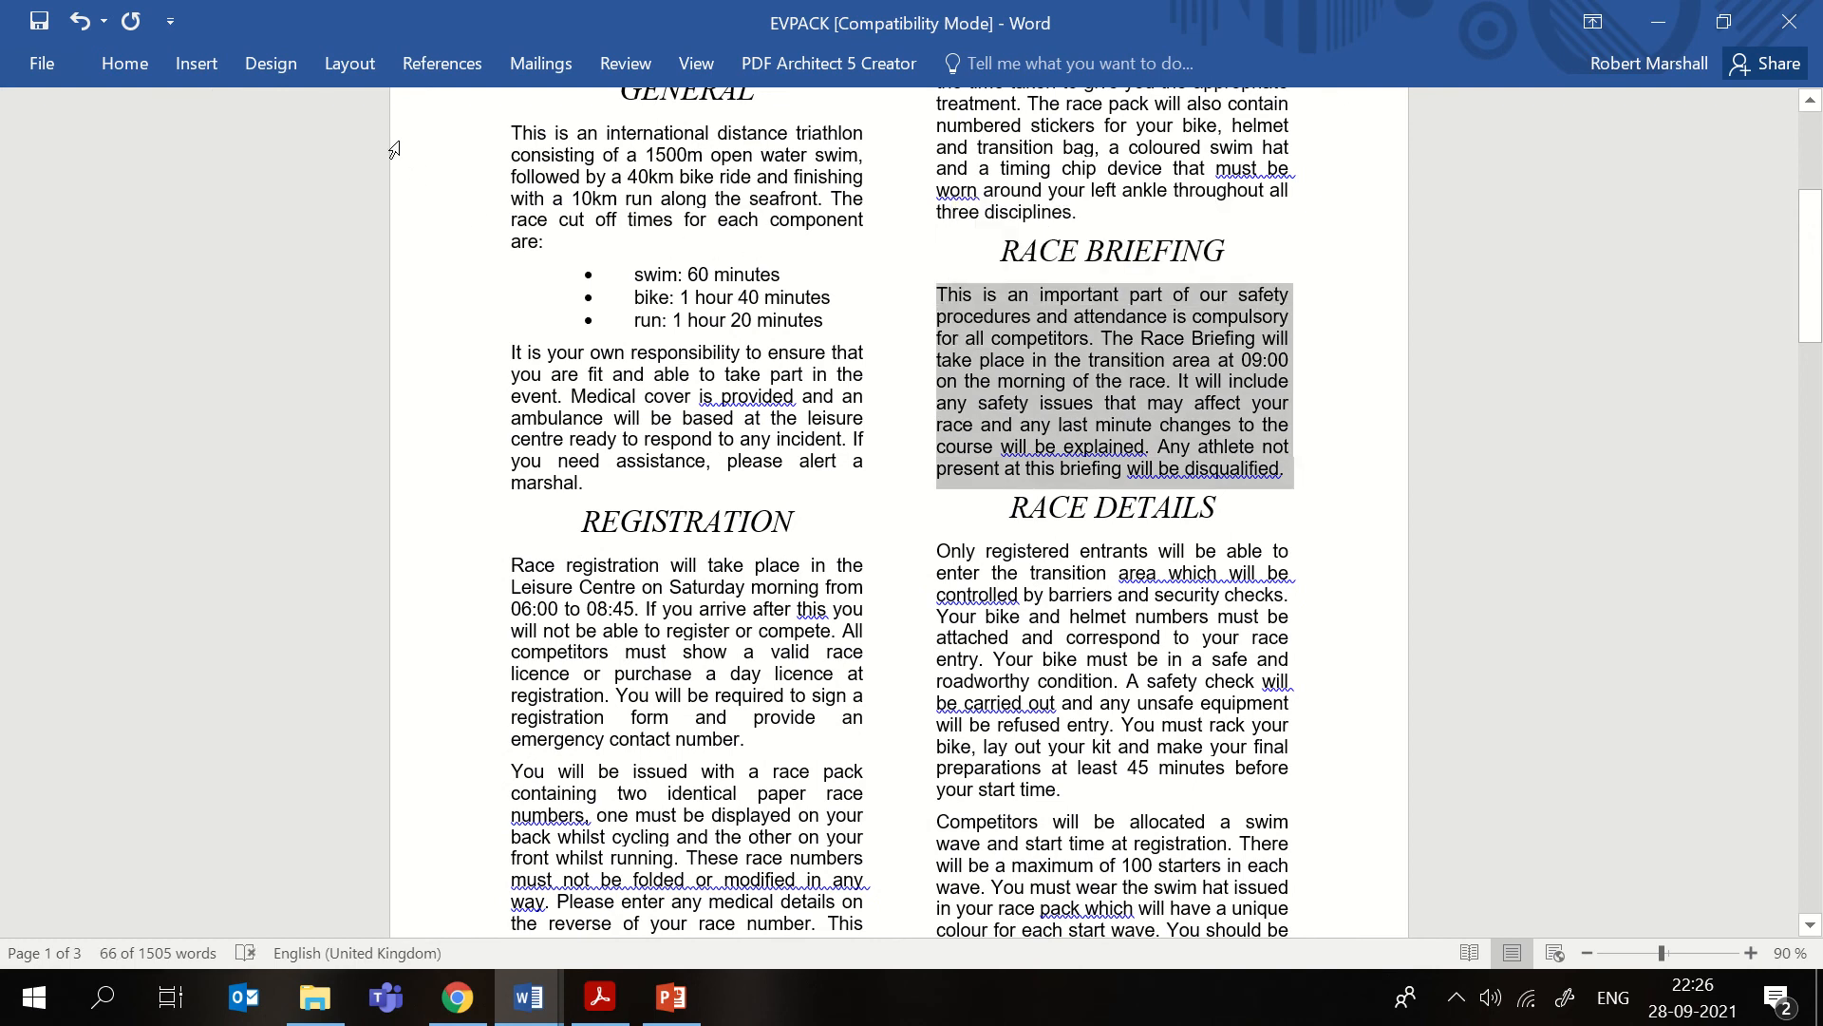
- Set the left indent of the selected RACE BRIEFING paragraph to 1 cm and switch to the question paper in Acrobat Reader
{"action": "left_click", "coordinate": [348, 64]}
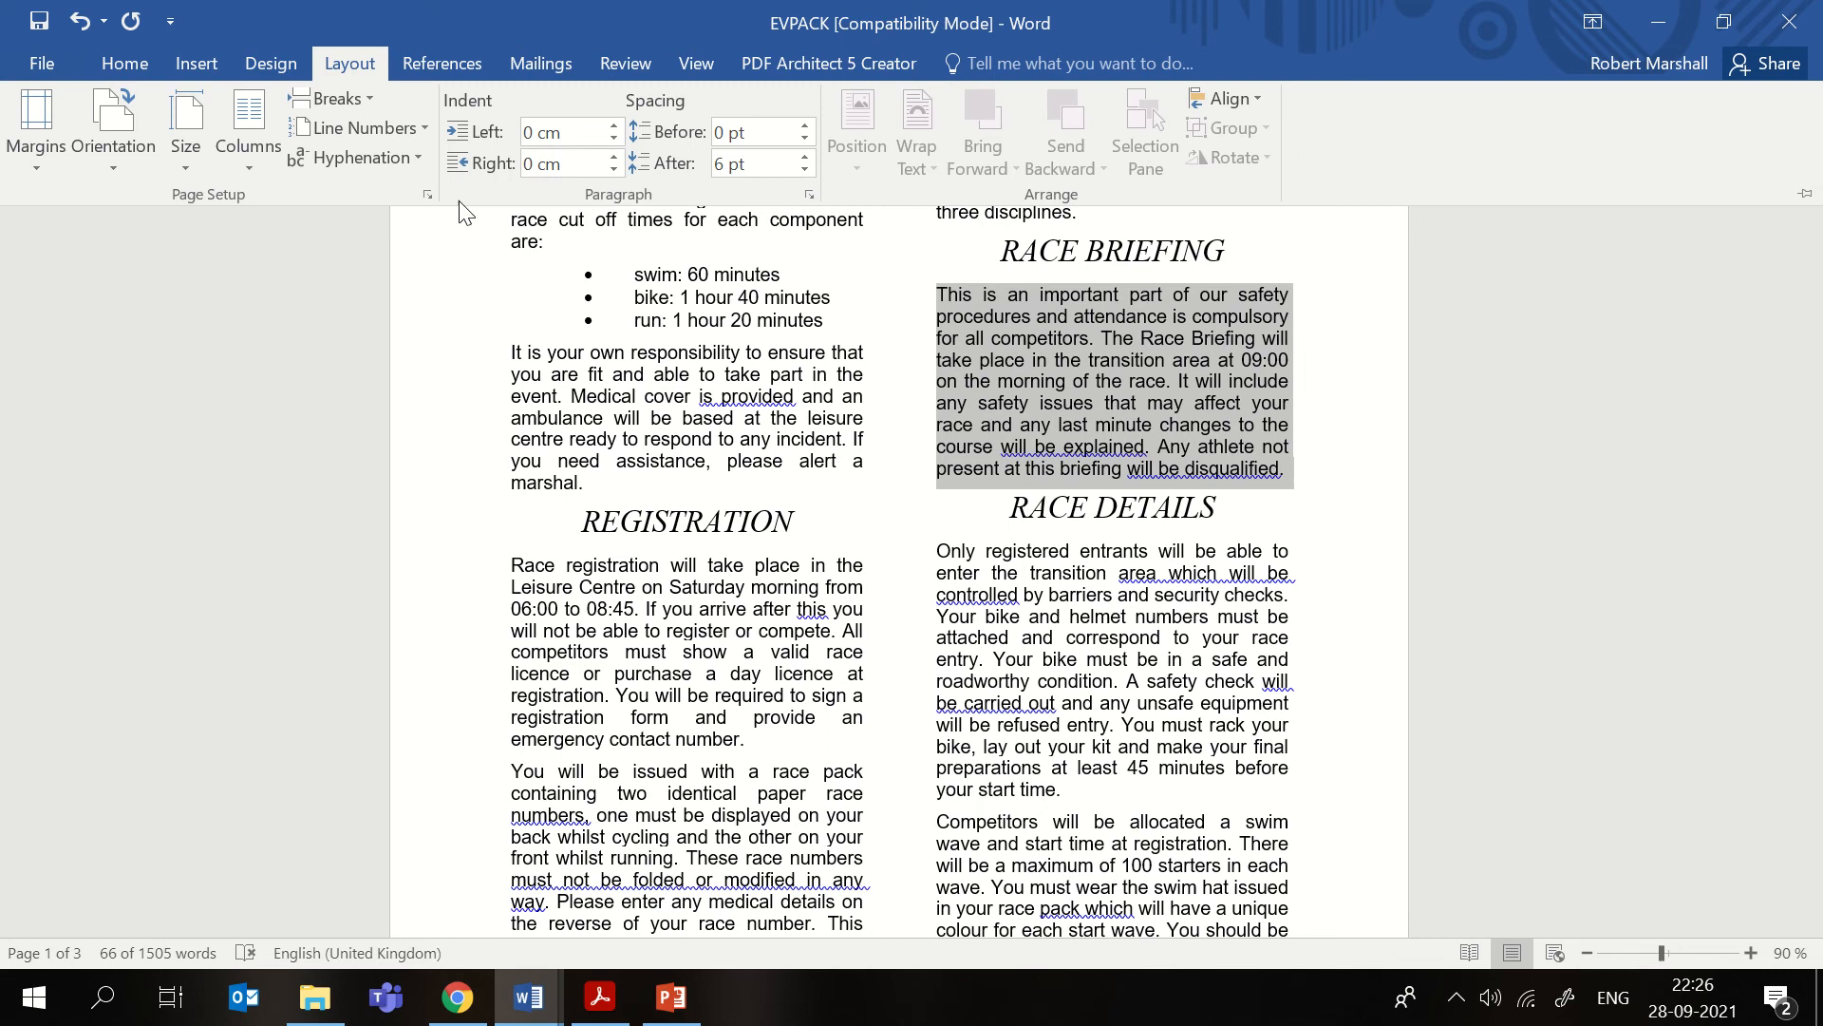
{"action": "left_click", "coordinate": [614, 126]}
{"action": "left_click", "coordinate": [614, 126]}
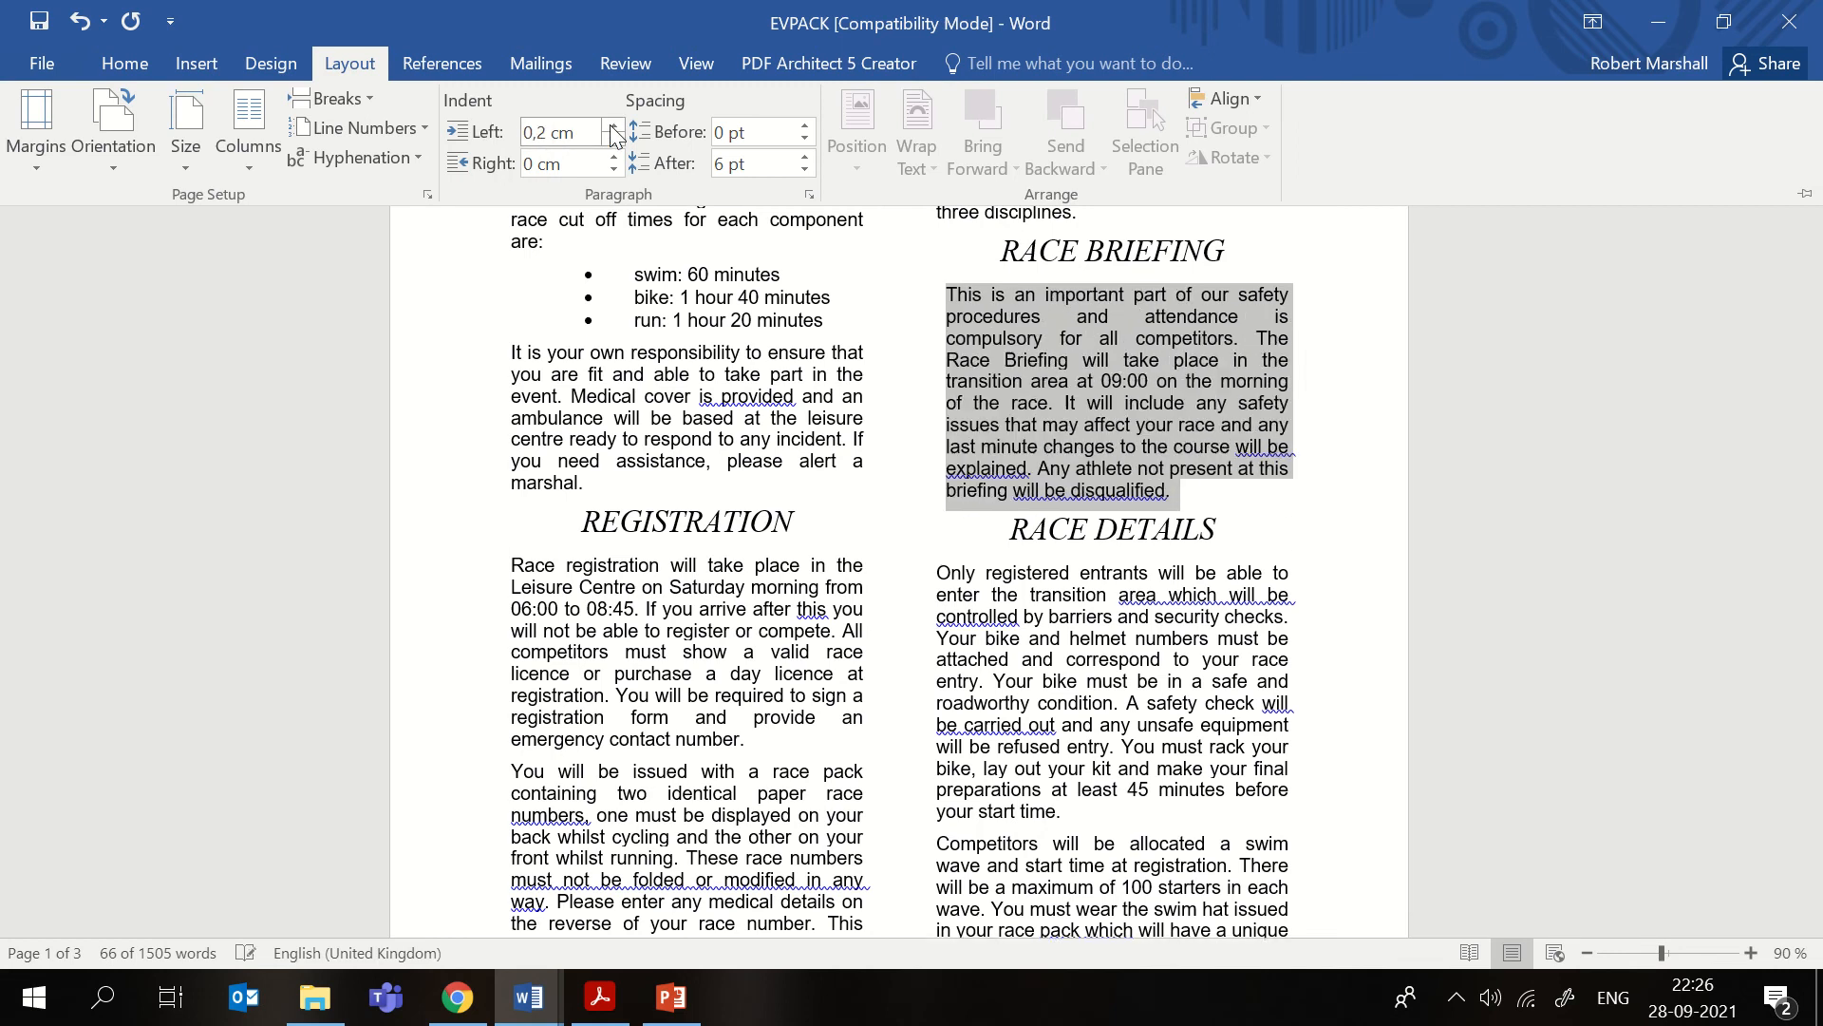
{"action": "left_click", "coordinate": [614, 125]}
{"action": "left_click", "coordinate": [615, 126]}
{"action": "left_click", "coordinate": [615, 126]}
{"action": "left_click", "coordinate": [614, 125]}
{"action": "left_click", "coordinate": [615, 125]}
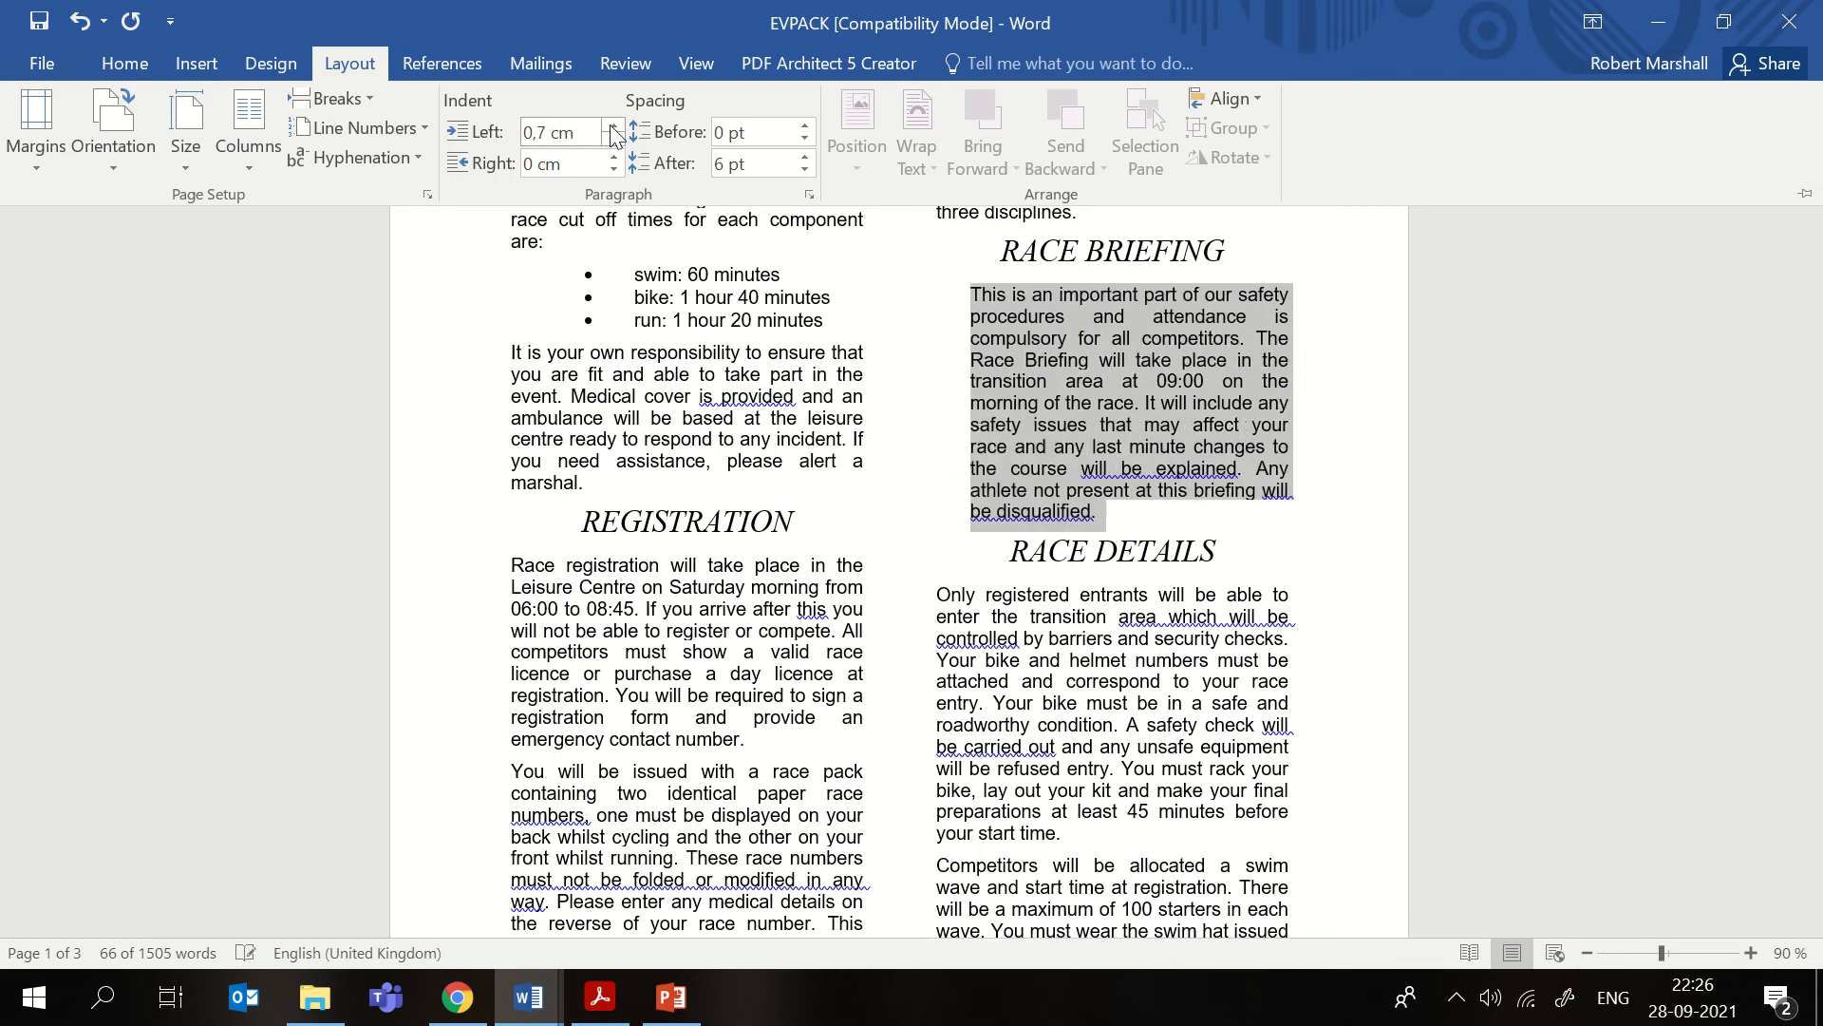
{"action": "left_click", "coordinate": [614, 126]}
{"action": "left_click", "coordinate": [614, 125]}
{"action": "left_click", "coordinate": [614, 131]}
{"action": "left_click", "coordinate": [600, 997]}
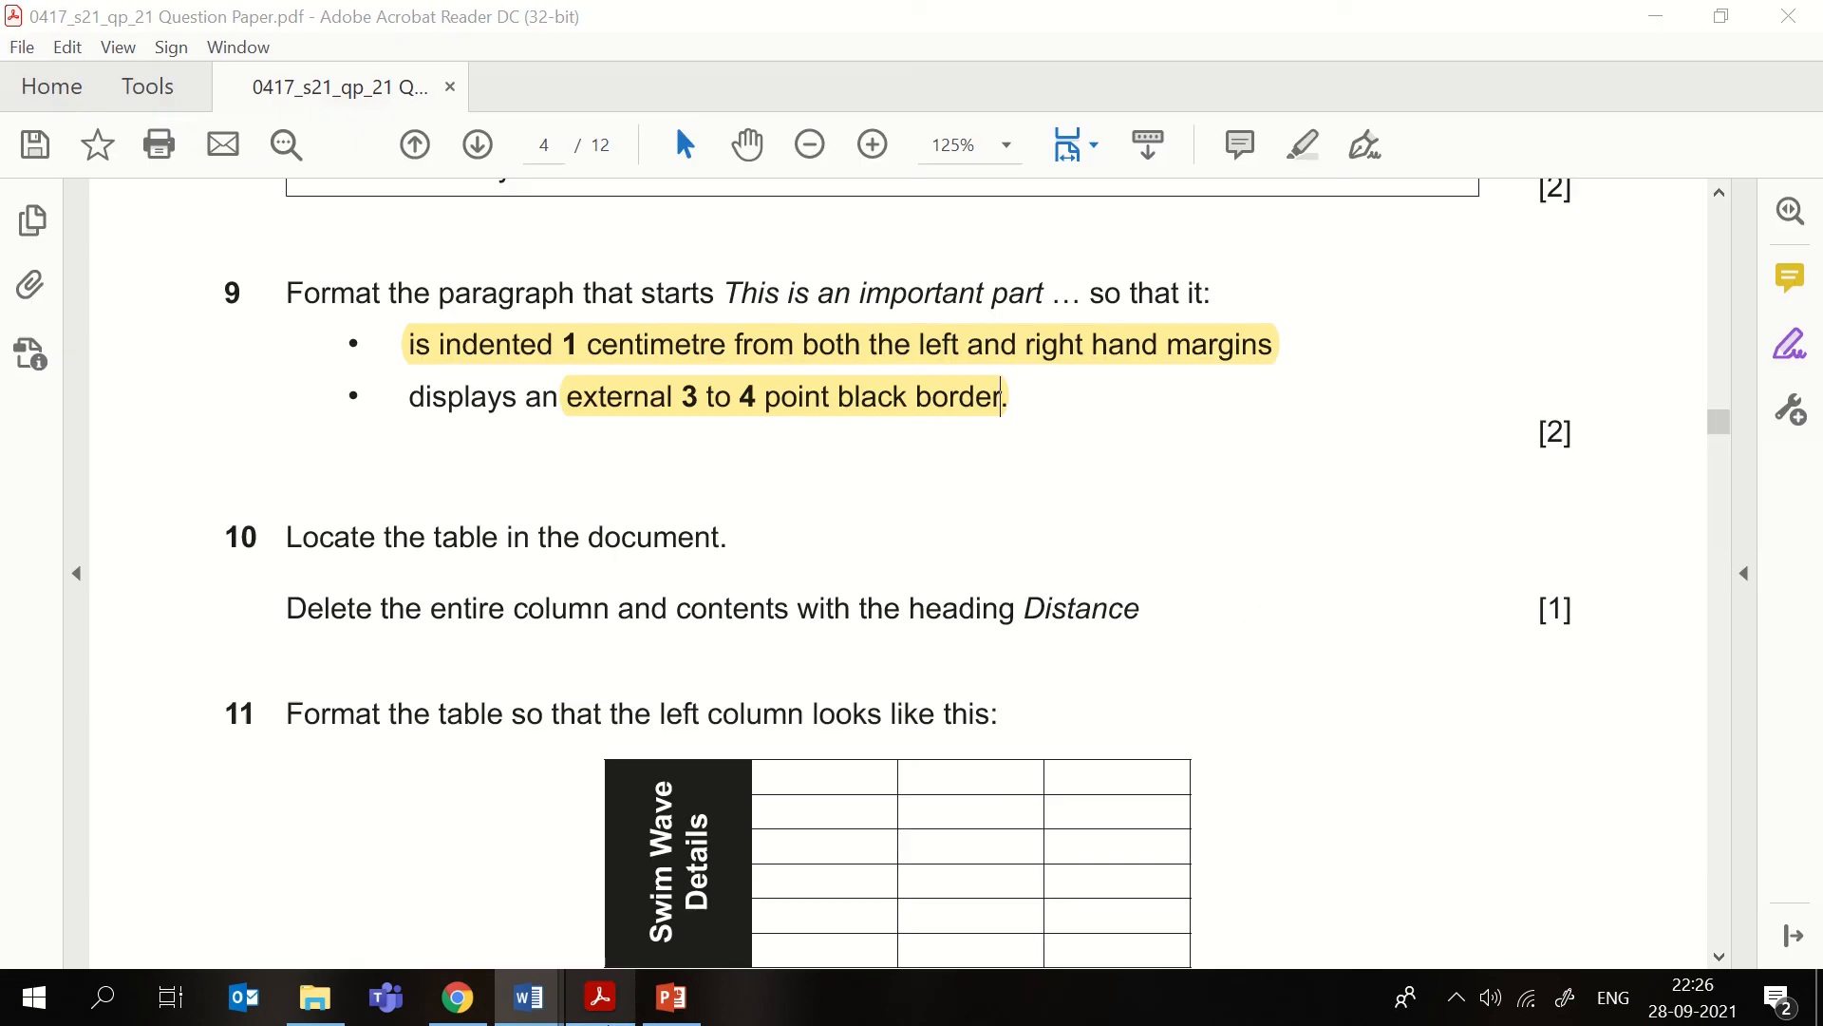
- Switch to EVPACK in Word and set the right indent of the selected RACE BRIEFING paragraph to 1 cm
{"action": "key", "text": "alt+Tab"}
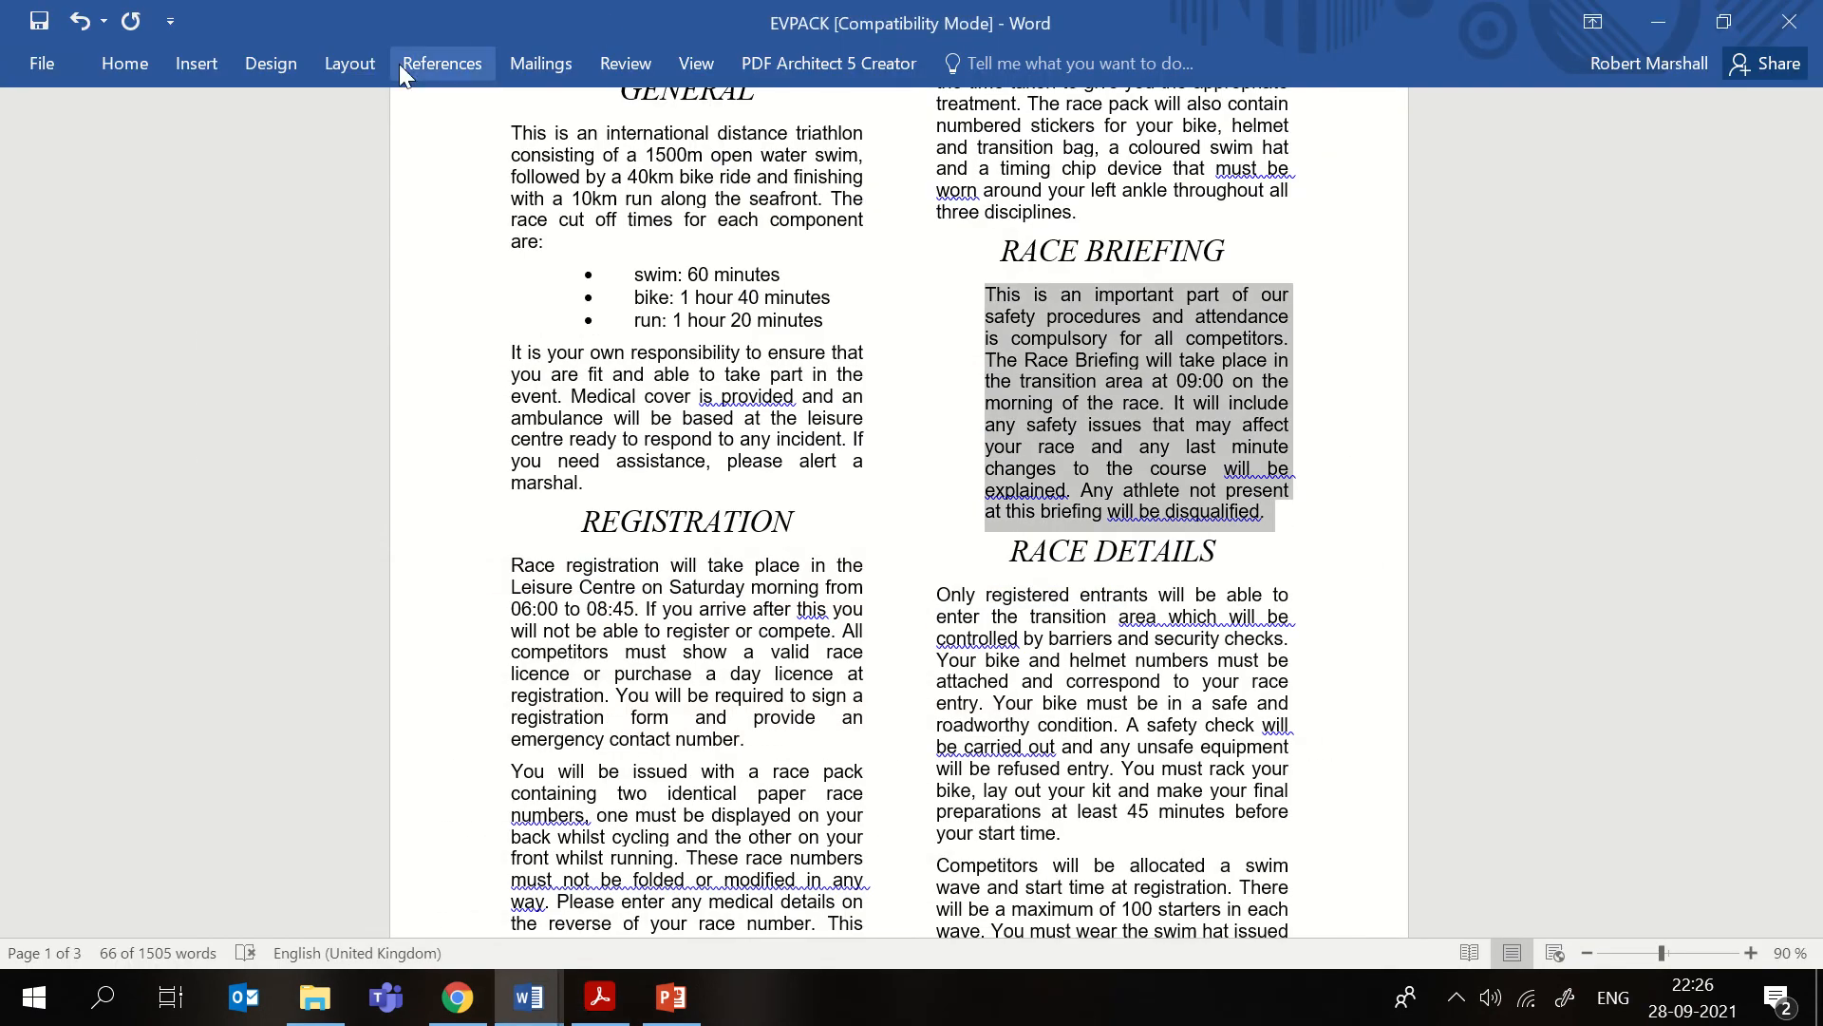
{"action": "left_click", "coordinate": [350, 65]}
{"action": "left_click", "coordinate": [614, 157]}
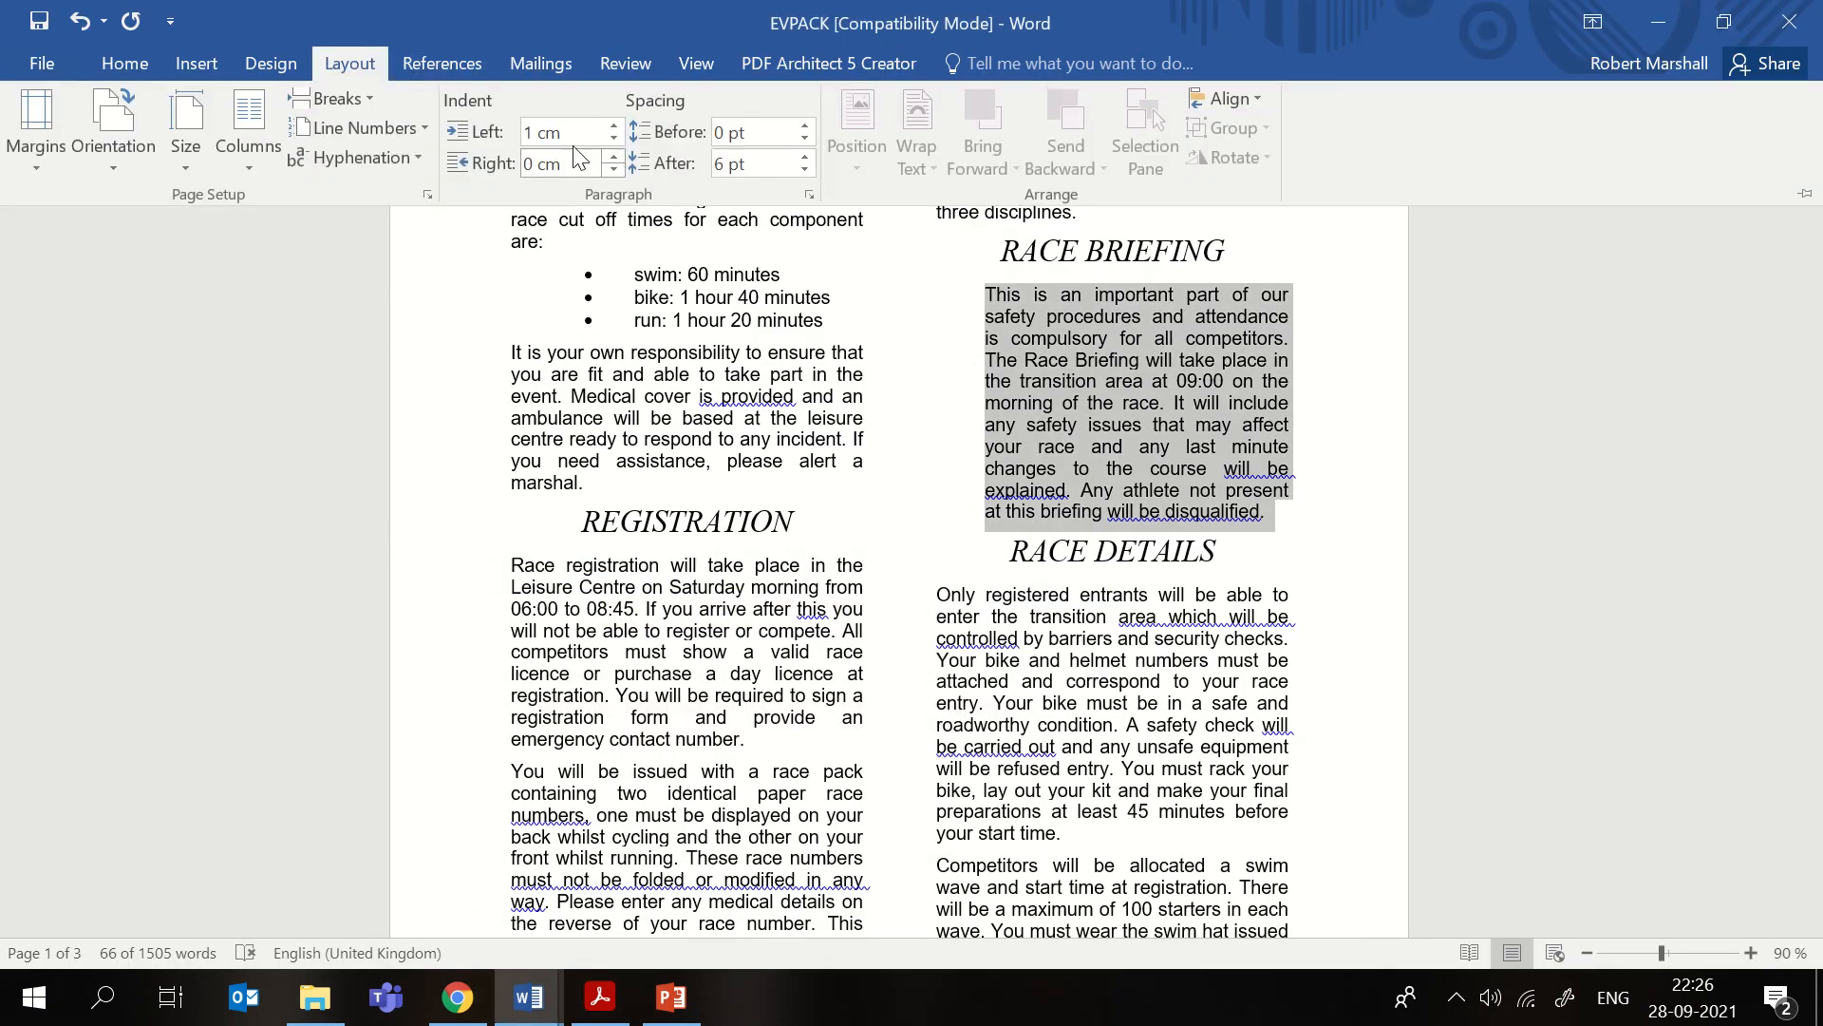
{"action": "left_click", "coordinate": [614, 158]}
{"action": "left_click", "coordinate": [614, 158]}
{"action": "left_click", "coordinate": [614, 158]}
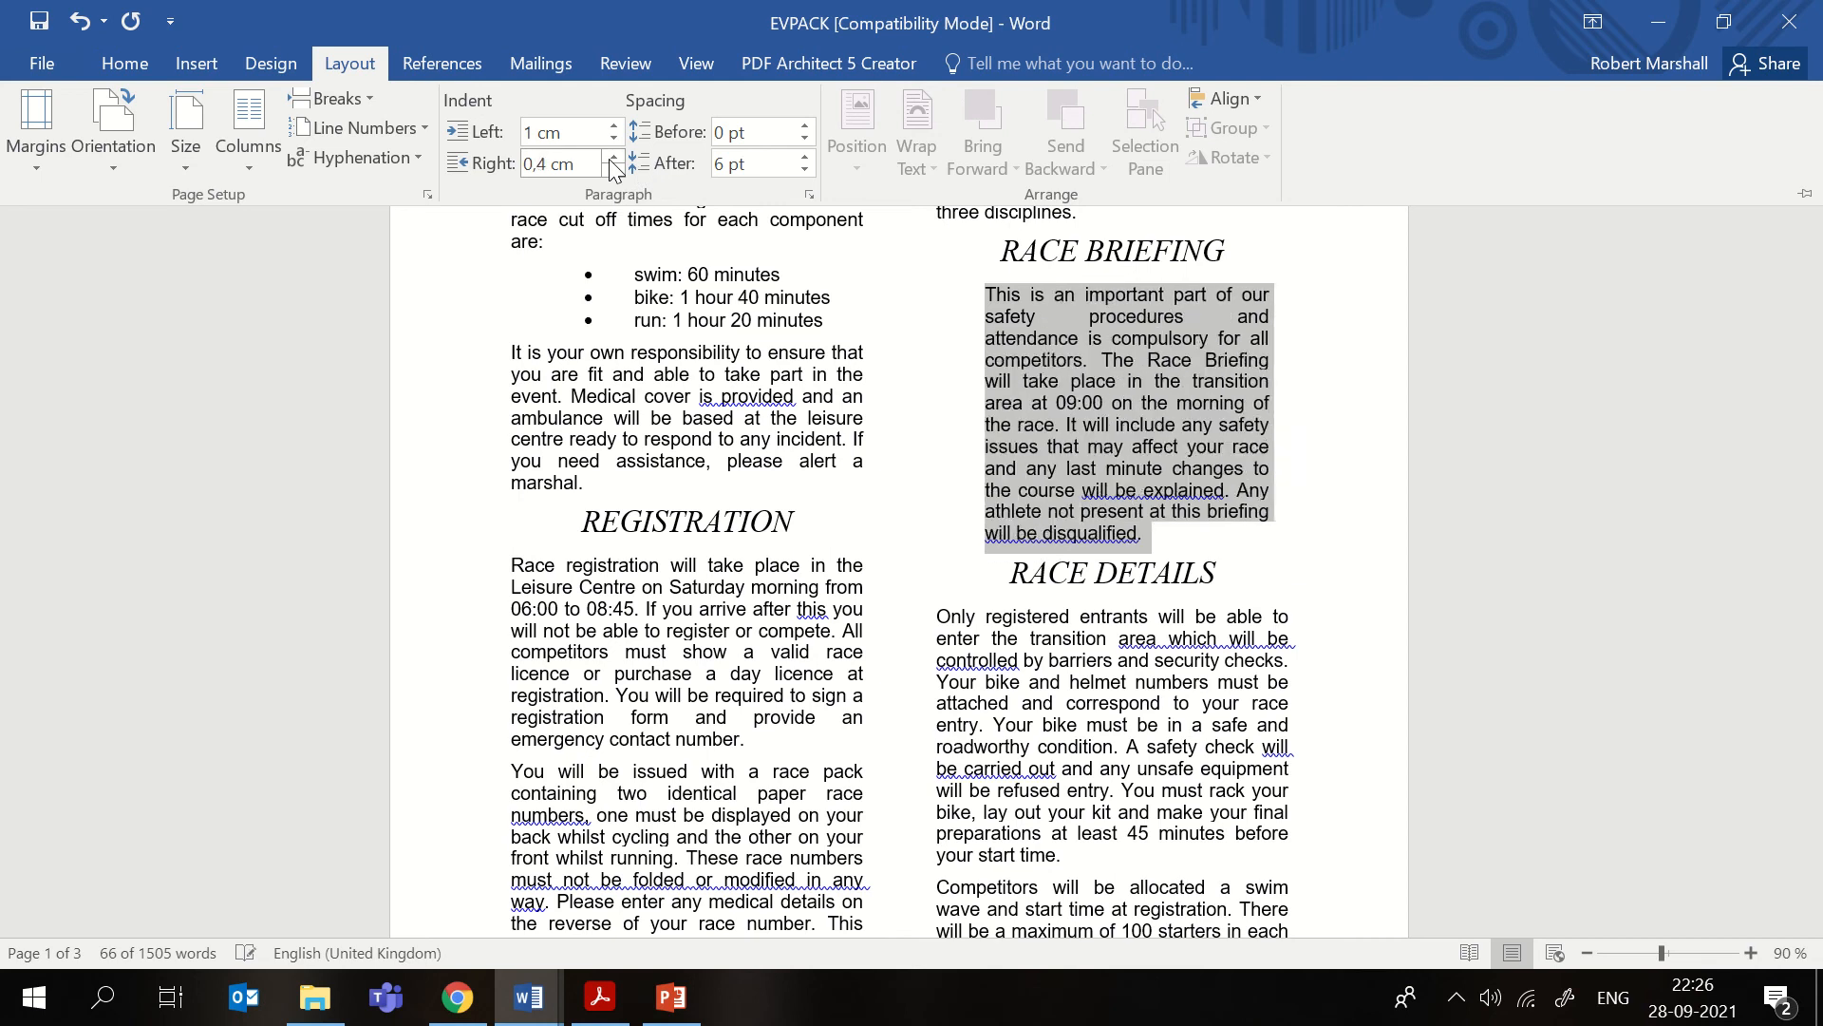
{"action": "left_click", "coordinate": [613, 157]}
{"action": "left_click", "coordinate": [614, 158]}
{"action": "left_click", "coordinate": [613, 158]}
{"action": "left_click", "coordinate": [614, 157]}
{"action": "left_click", "coordinate": [614, 157]}
{"action": "left_click", "coordinate": [614, 157]}
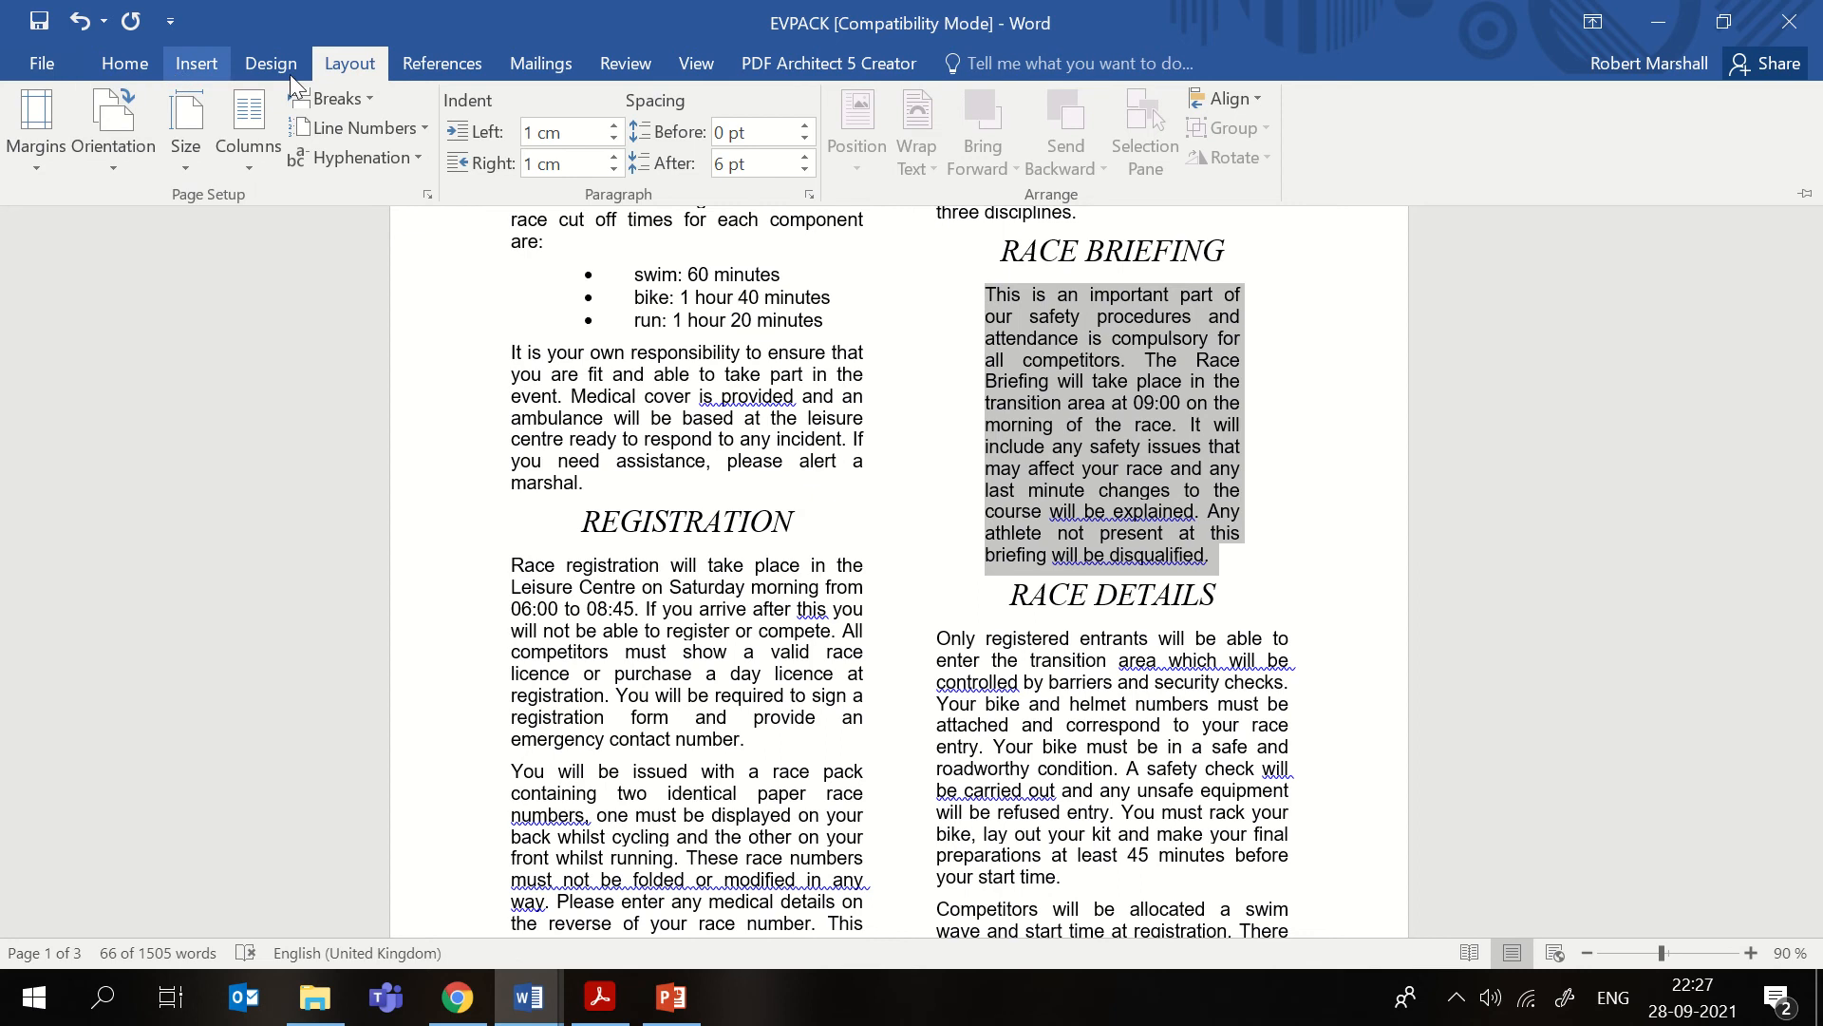
- Apply the All Borders option to the selected RACE BRIEFING paragraph and deselect it
{"action": "left_click", "coordinate": [133, 62]}
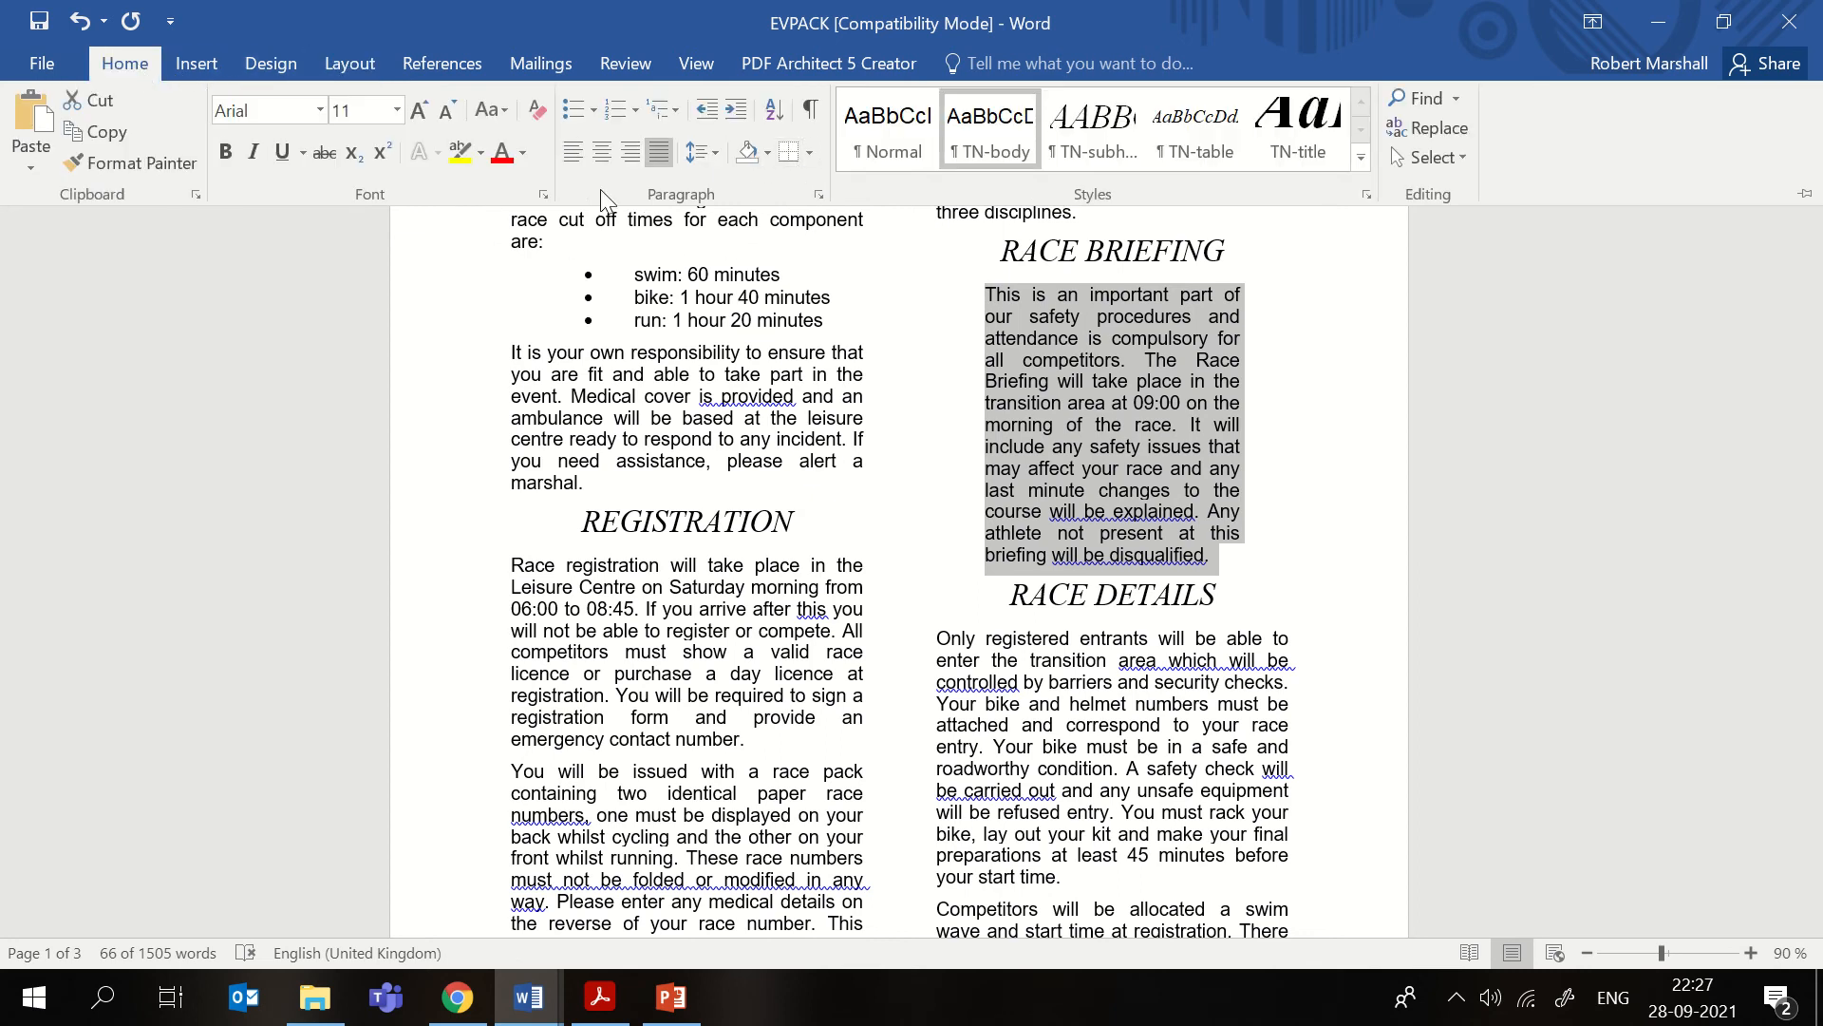
{"action": "left_click", "coordinate": [809, 156]}
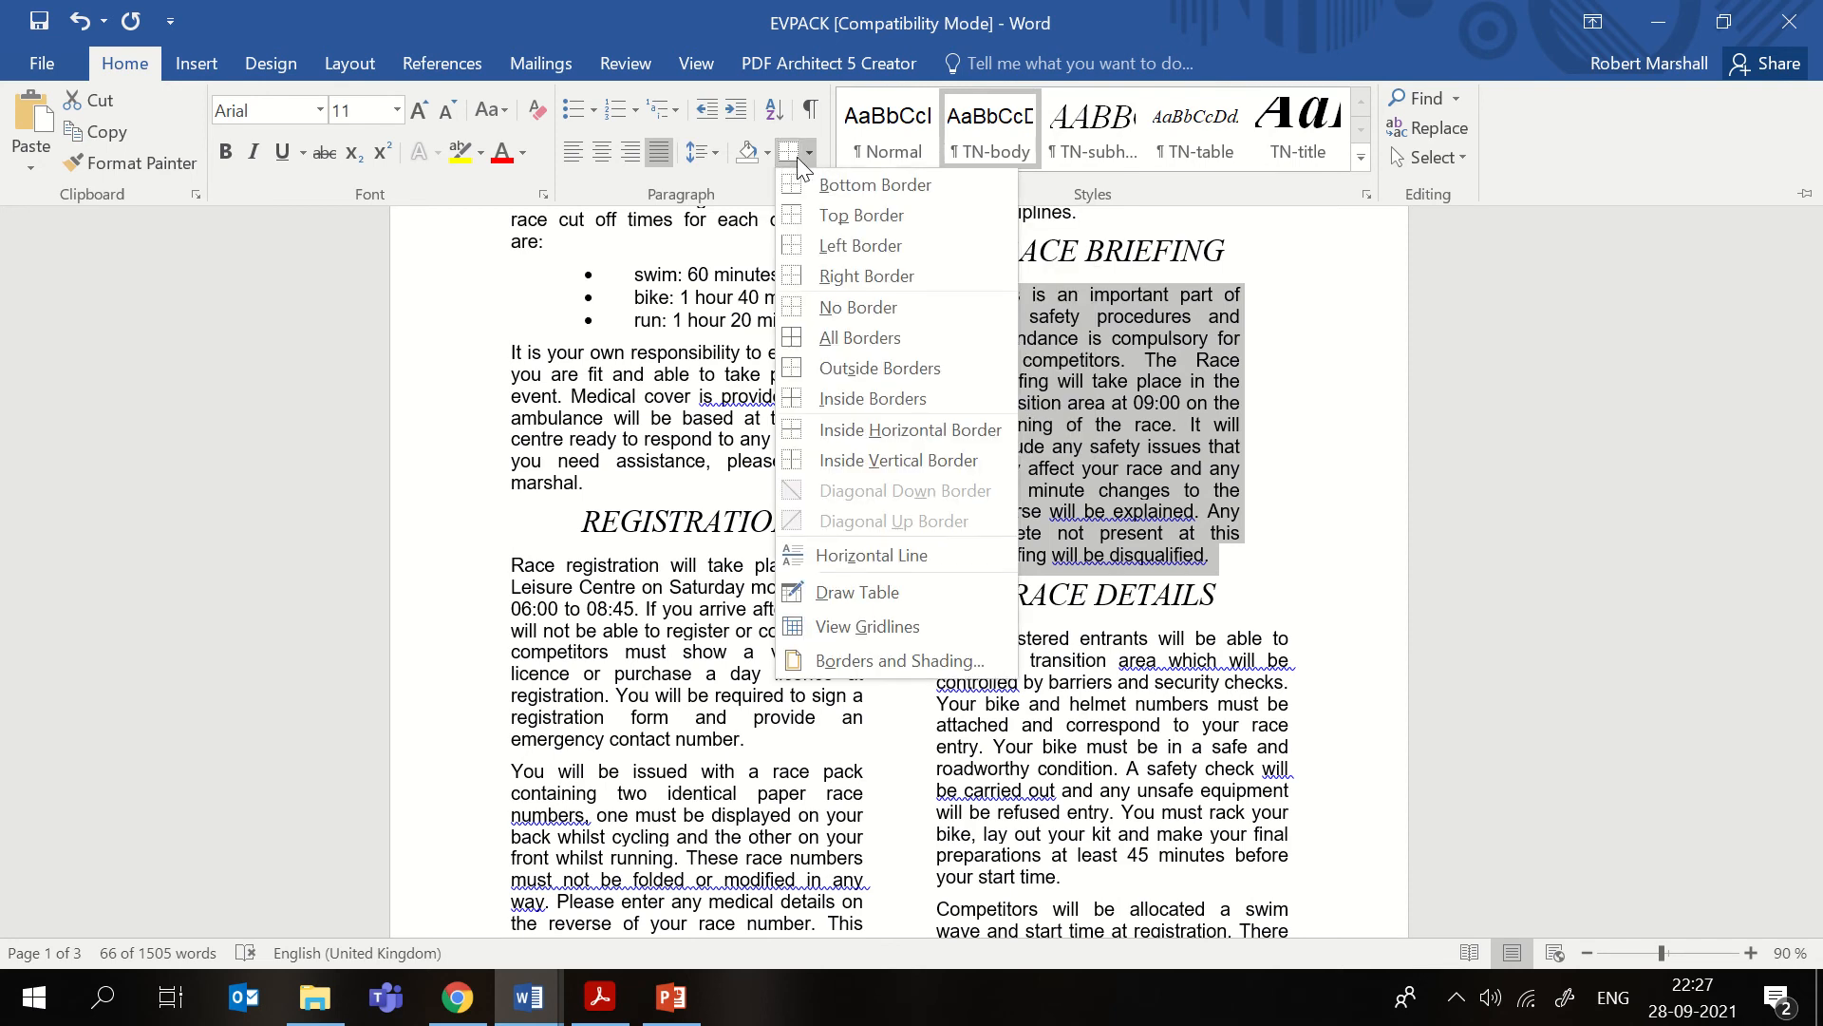
{"action": "left_click", "coordinate": [856, 340]}
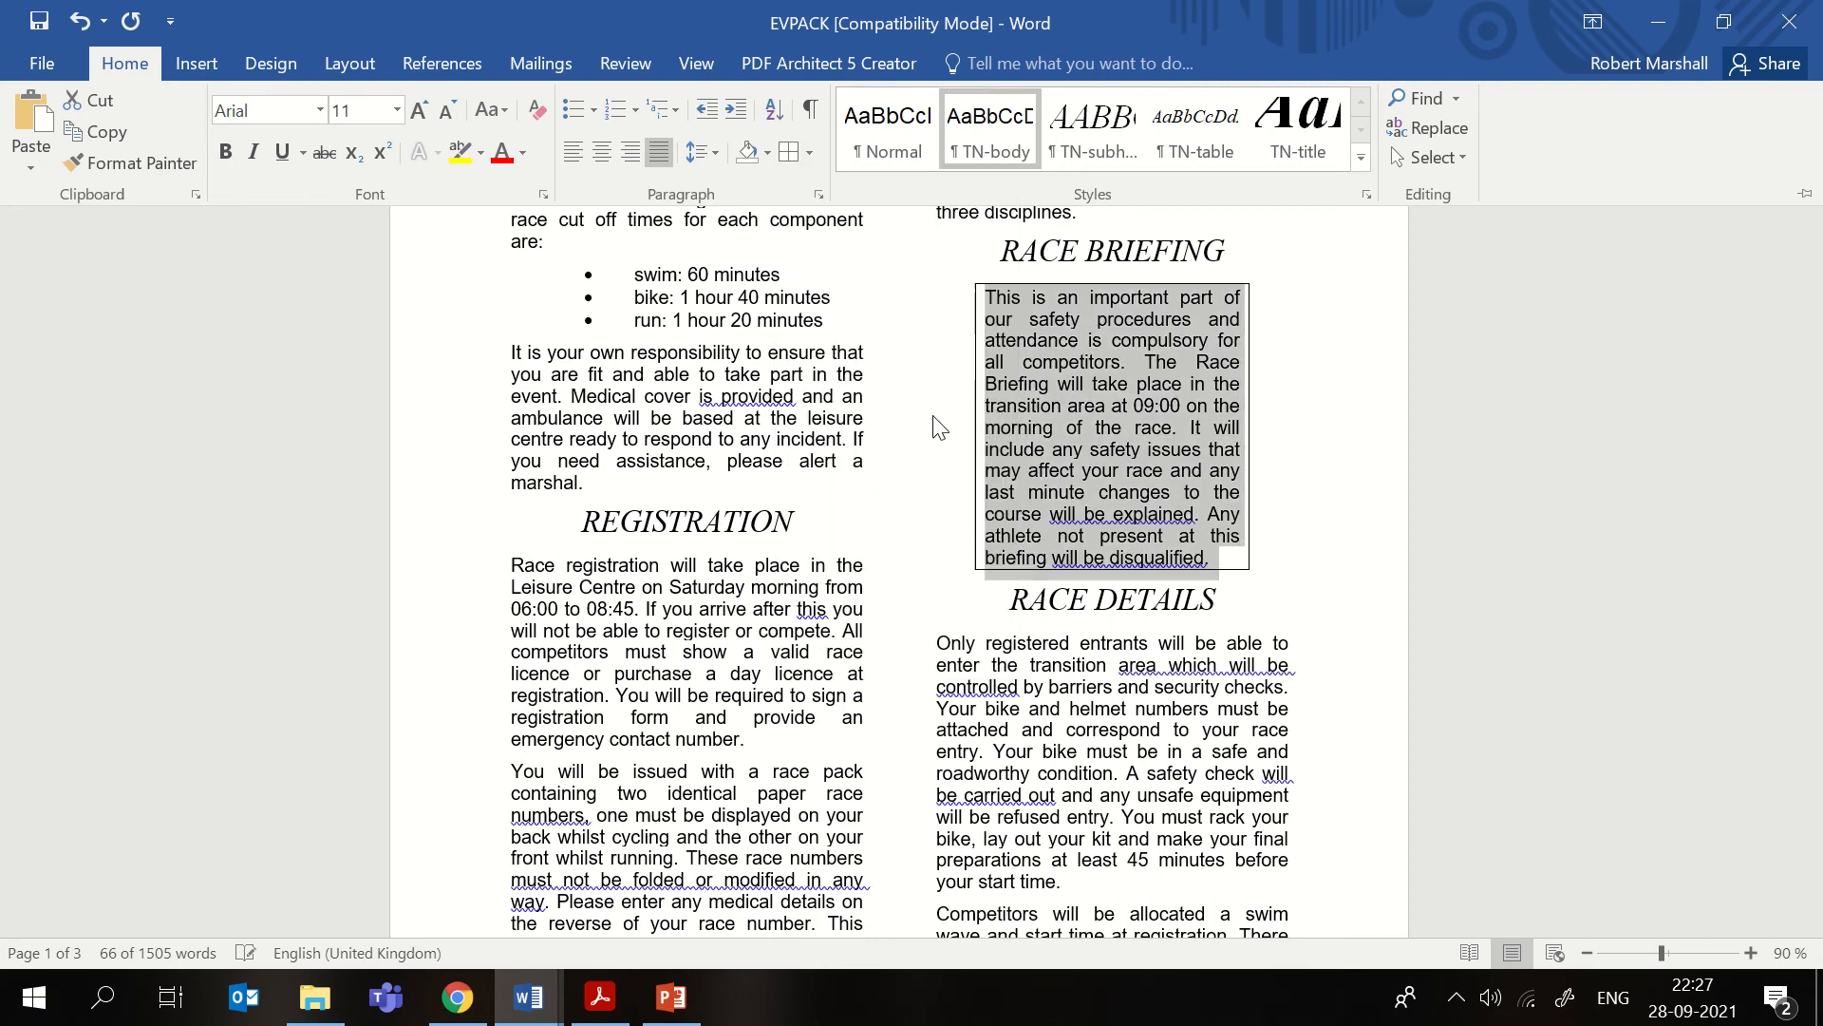
{"action": "key", "text": "ctrl+F1"}
{"action": "left_click", "coordinate": [1135, 559]}
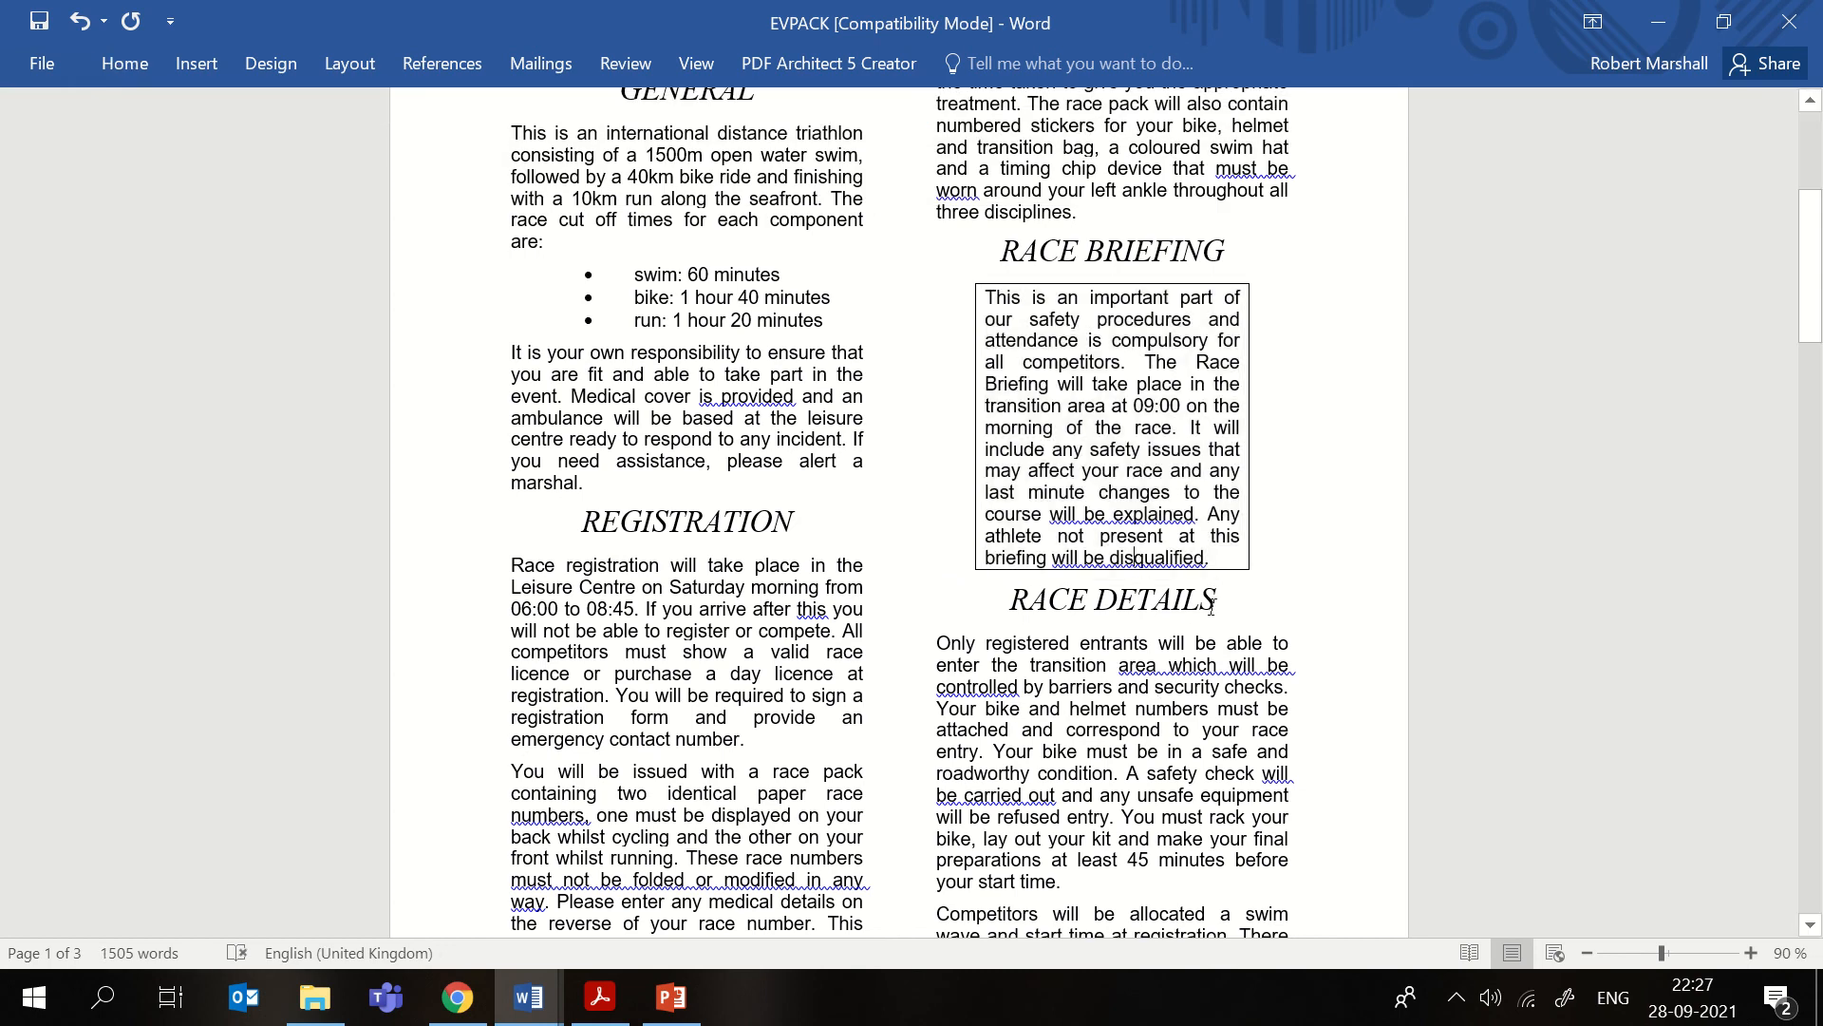
- Check question 9's border thickness requirement in the question paper in Acrobat Reader and return to EVPACK in Word
{"action": "left_click", "coordinate": [600, 996]}
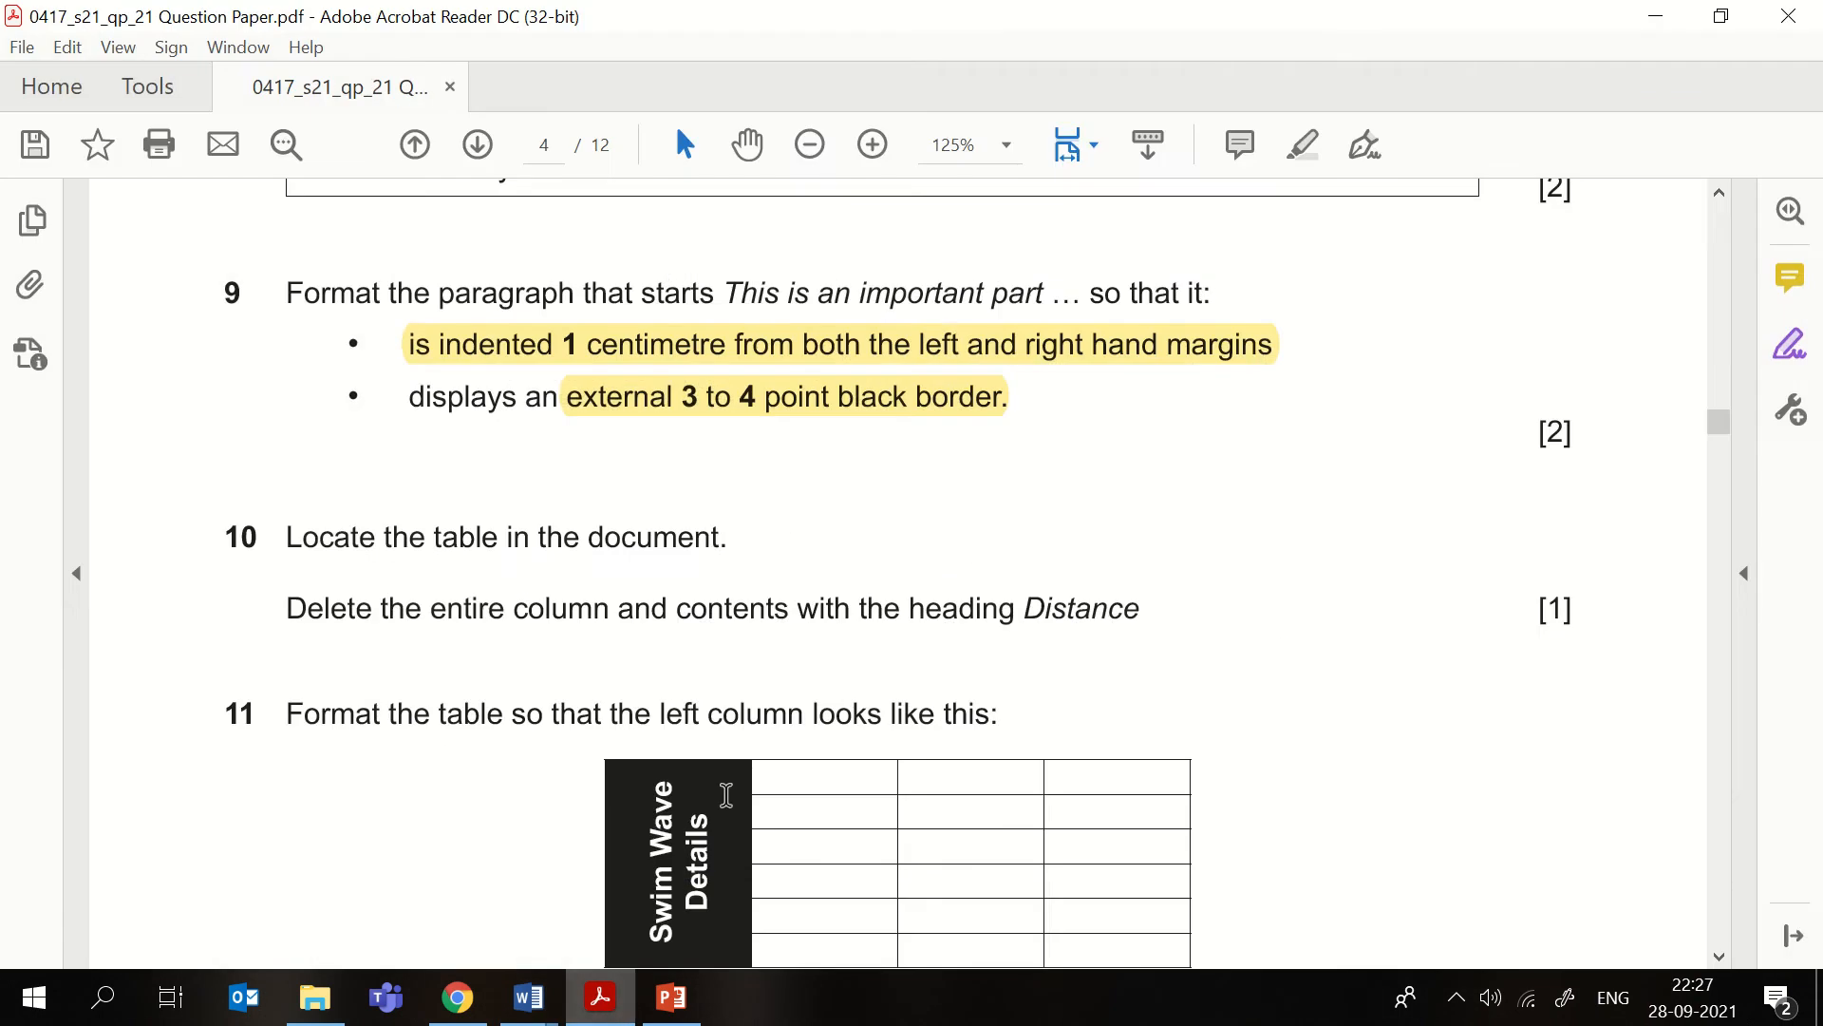
{"action": "left_click", "coordinate": [664, 412]}
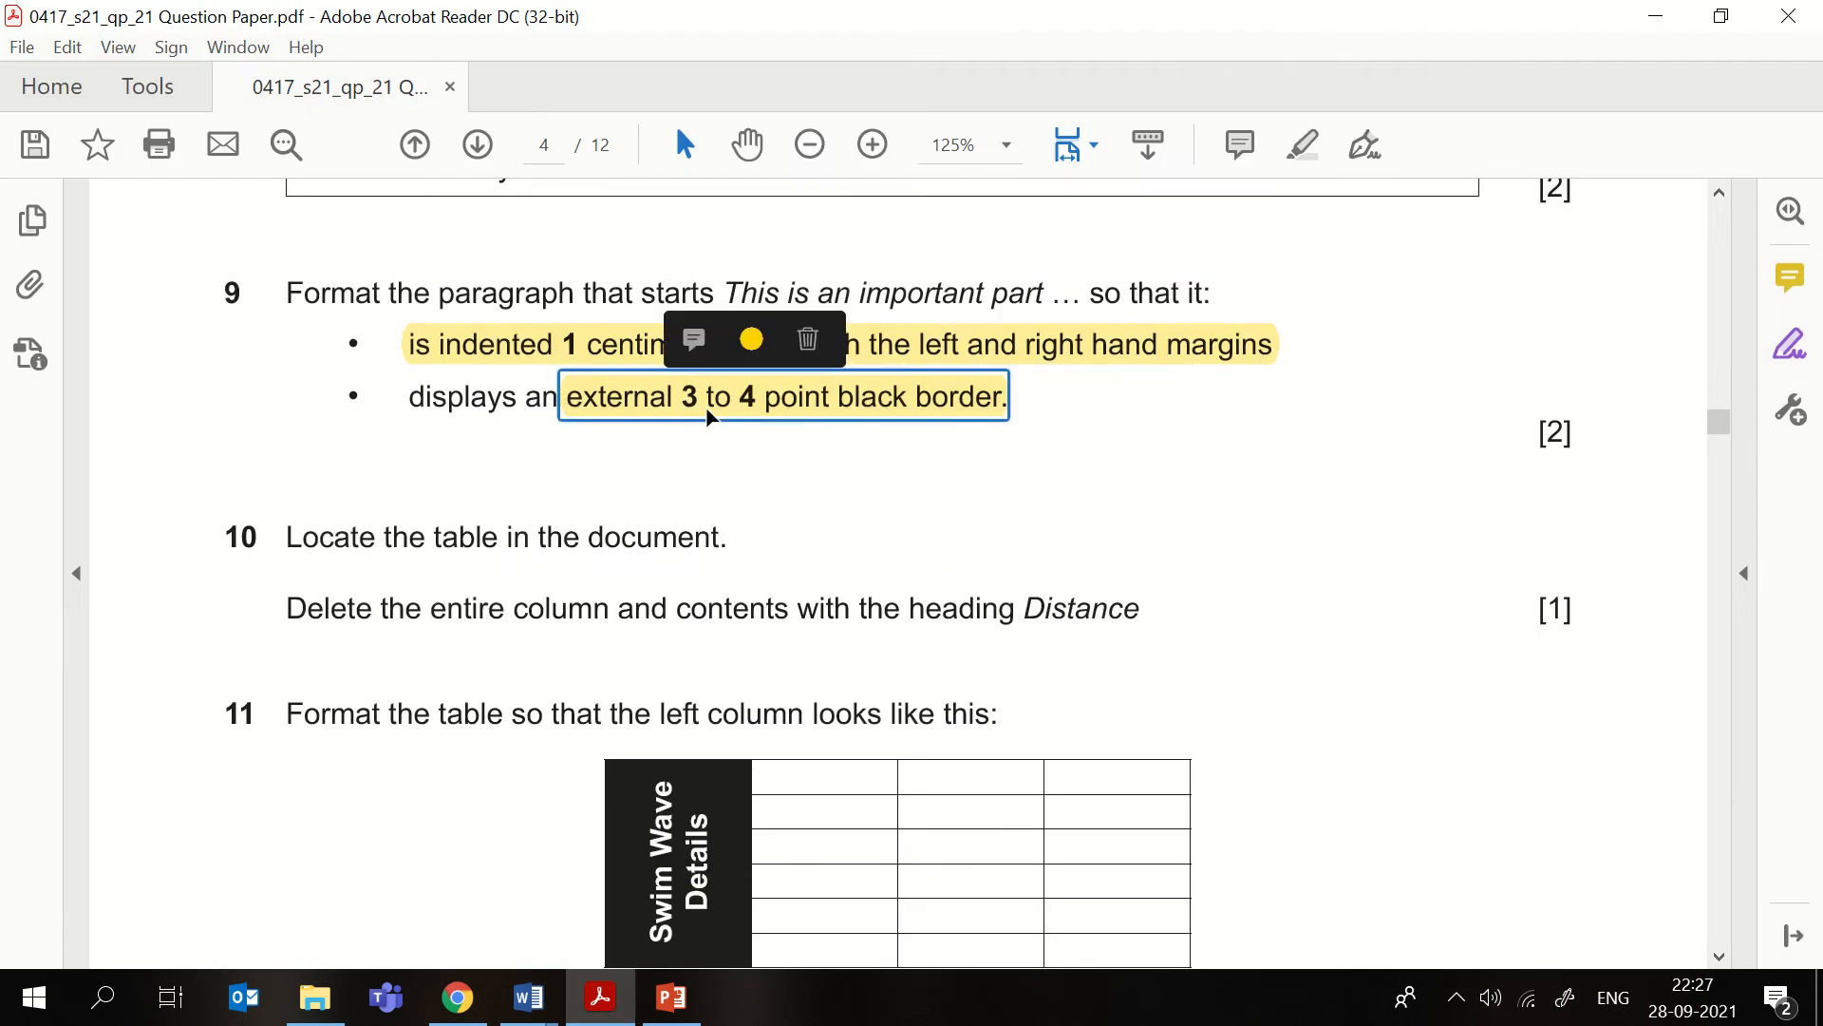
{"action": "left_click", "coordinate": [1655, 16]}
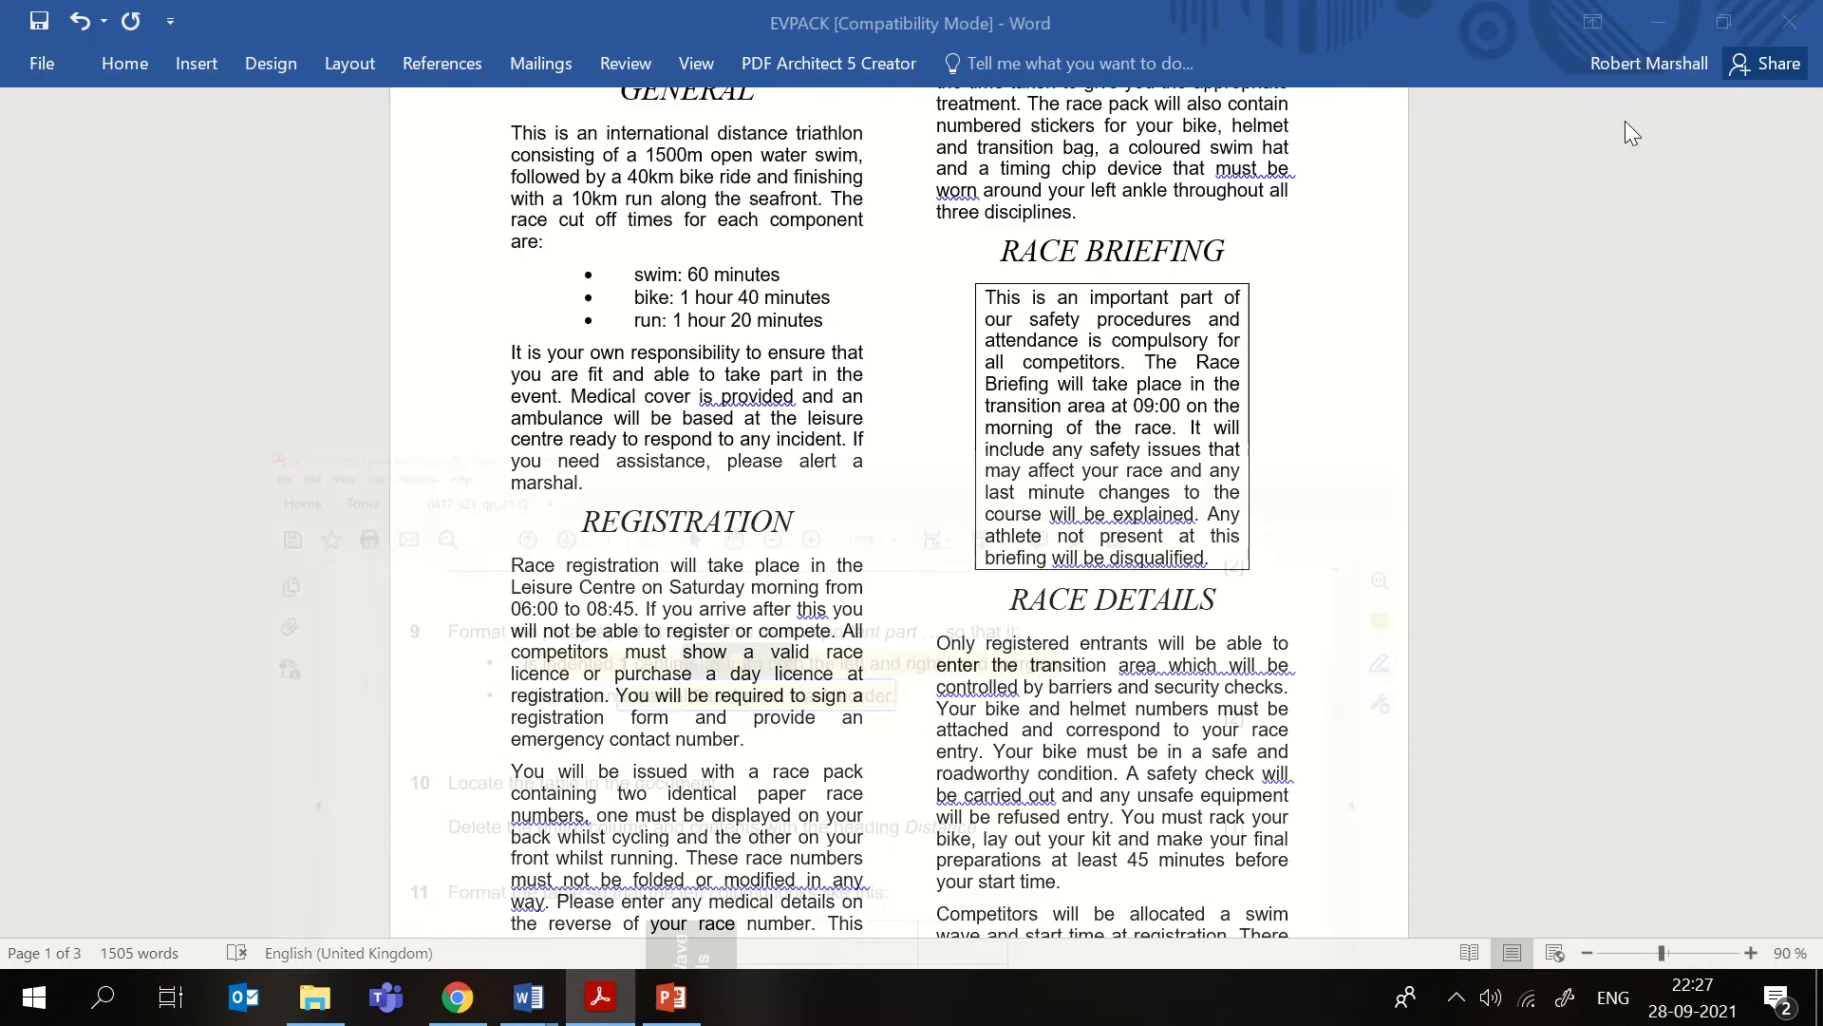
- Select the whole RACE BRIEFING paragraph and give it a Box border 3 pt wide
{"action": "left_click_drag", "start_coordinate": [1233, 565], "coordinate": [983, 327]}
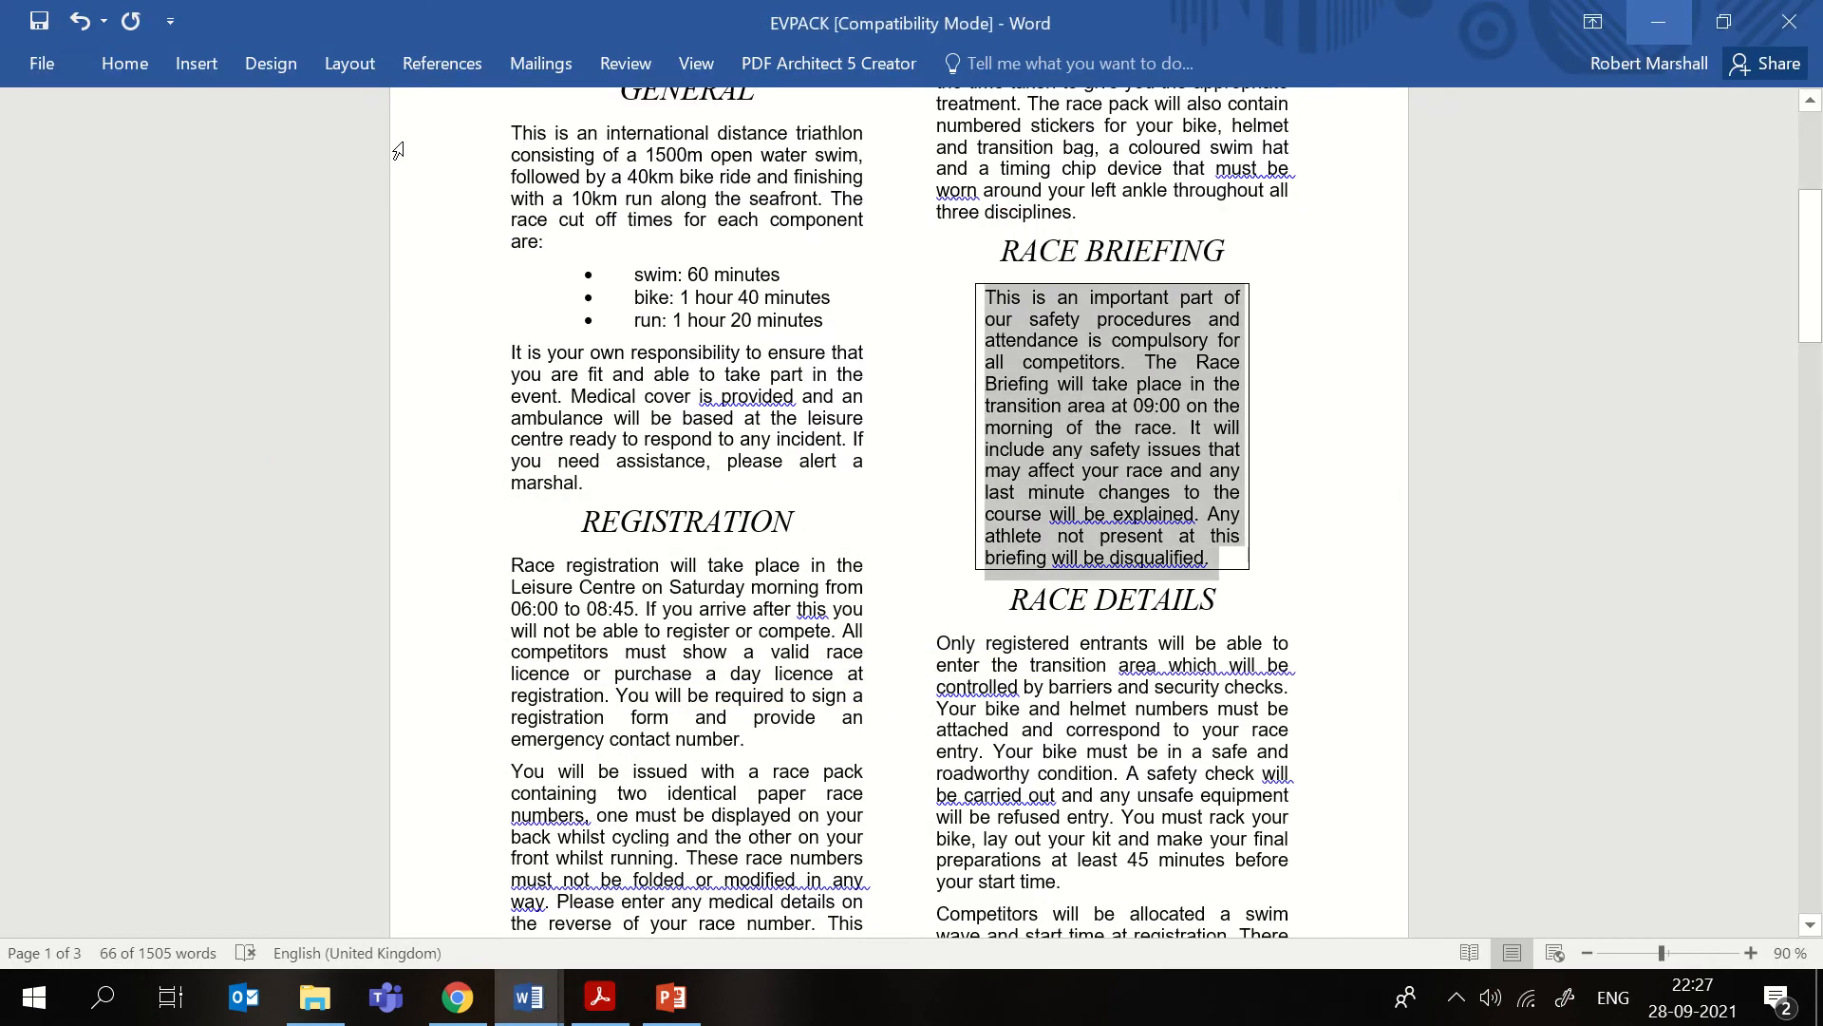
{"action": "left_click", "coordinate": [125, 62]}
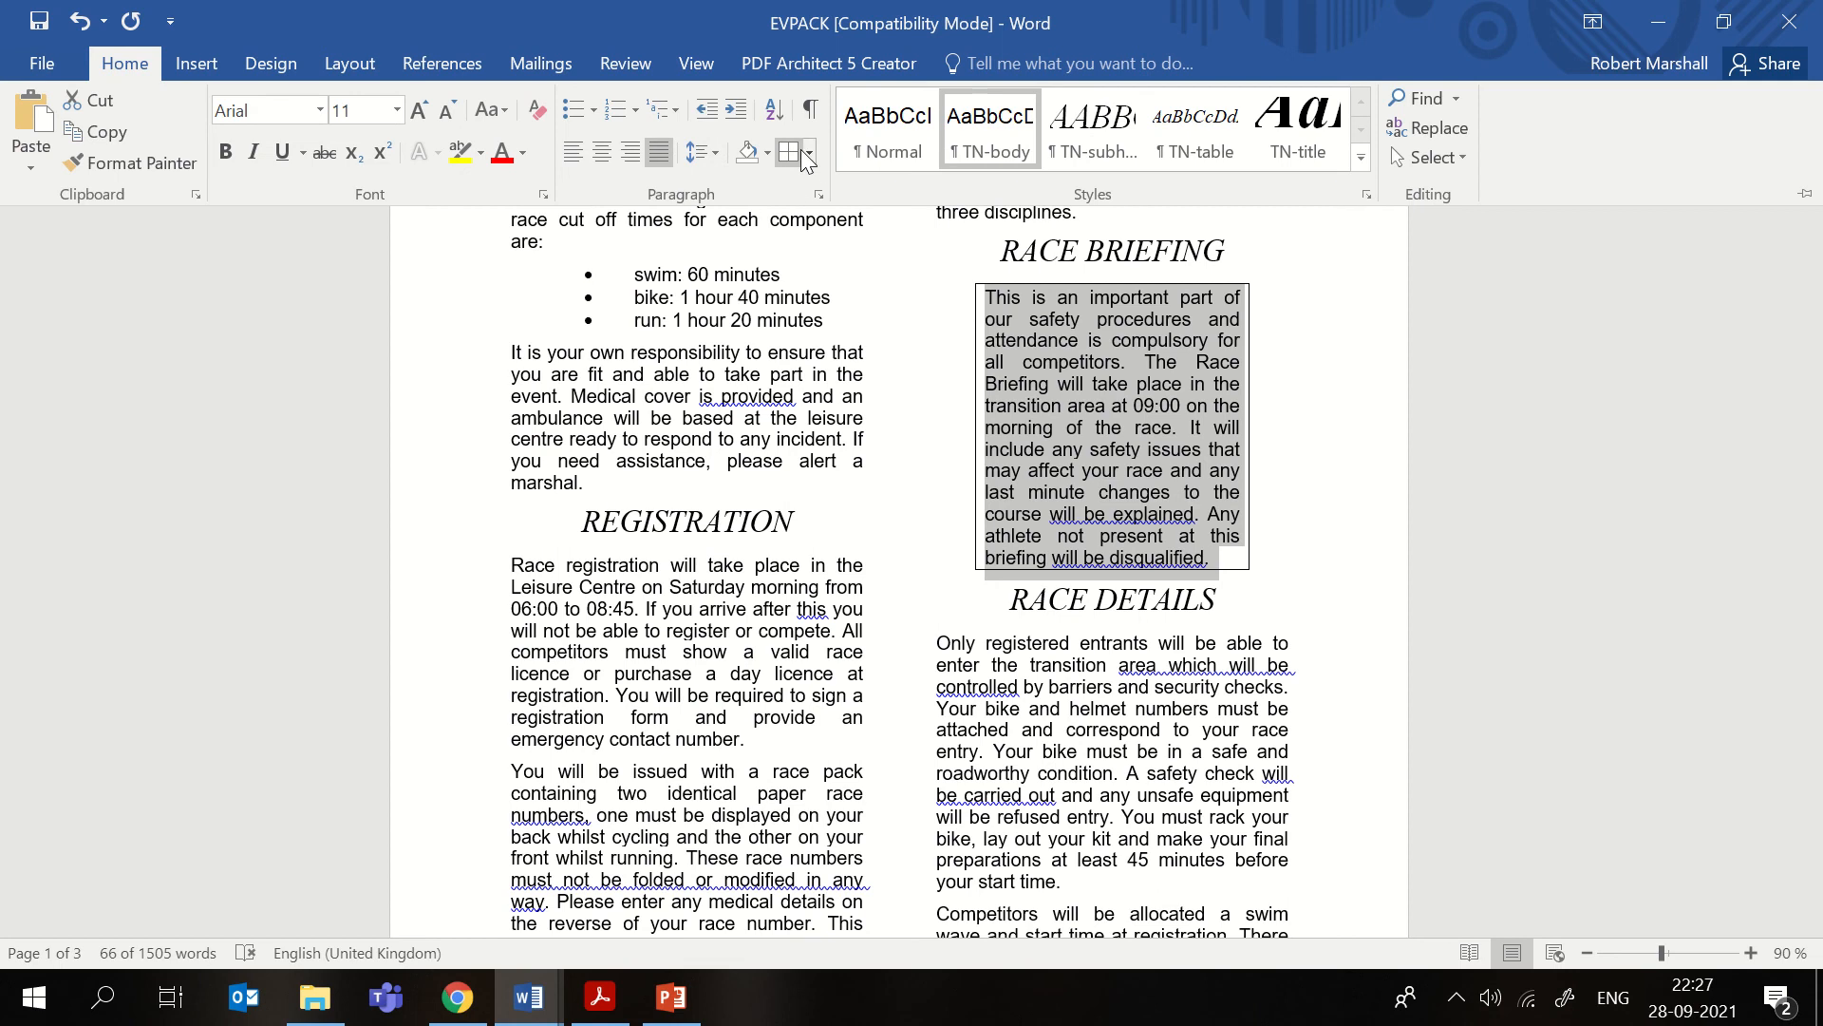
{"action": "left_click", "coordinate": [808, 153]}
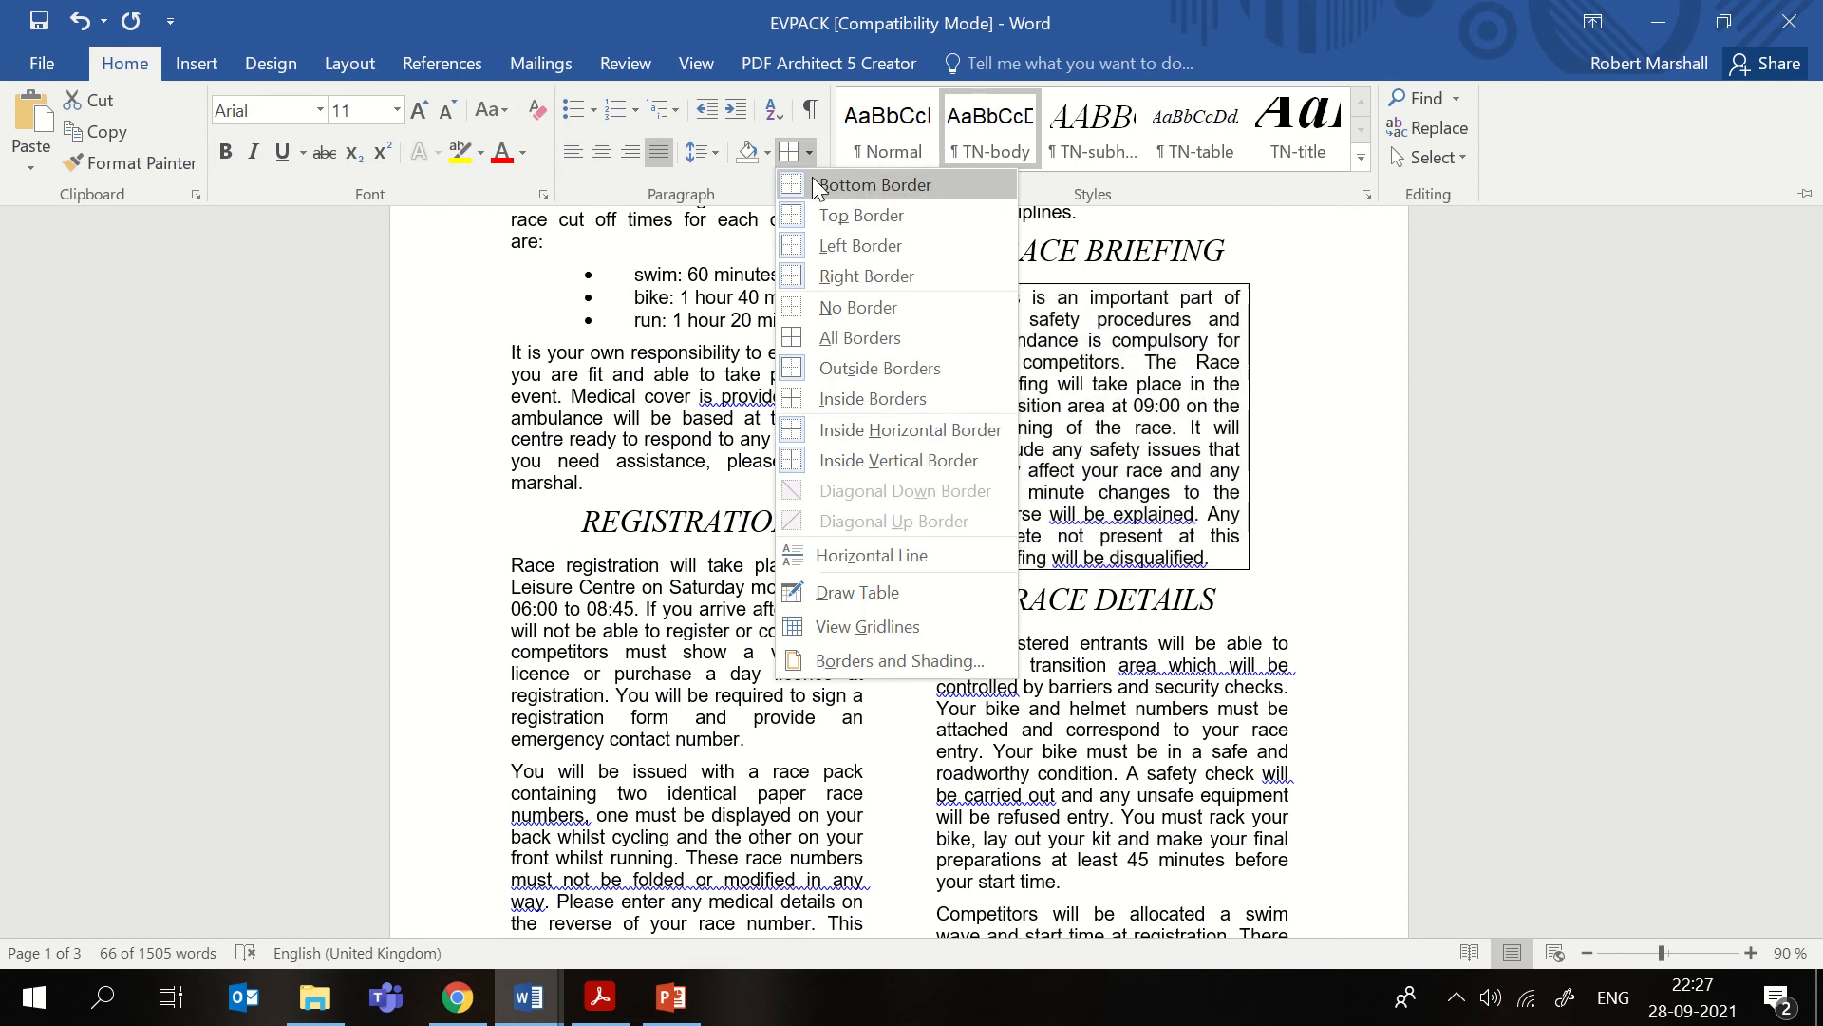
{"action": "left_click", "coordinate": [893, 662]}
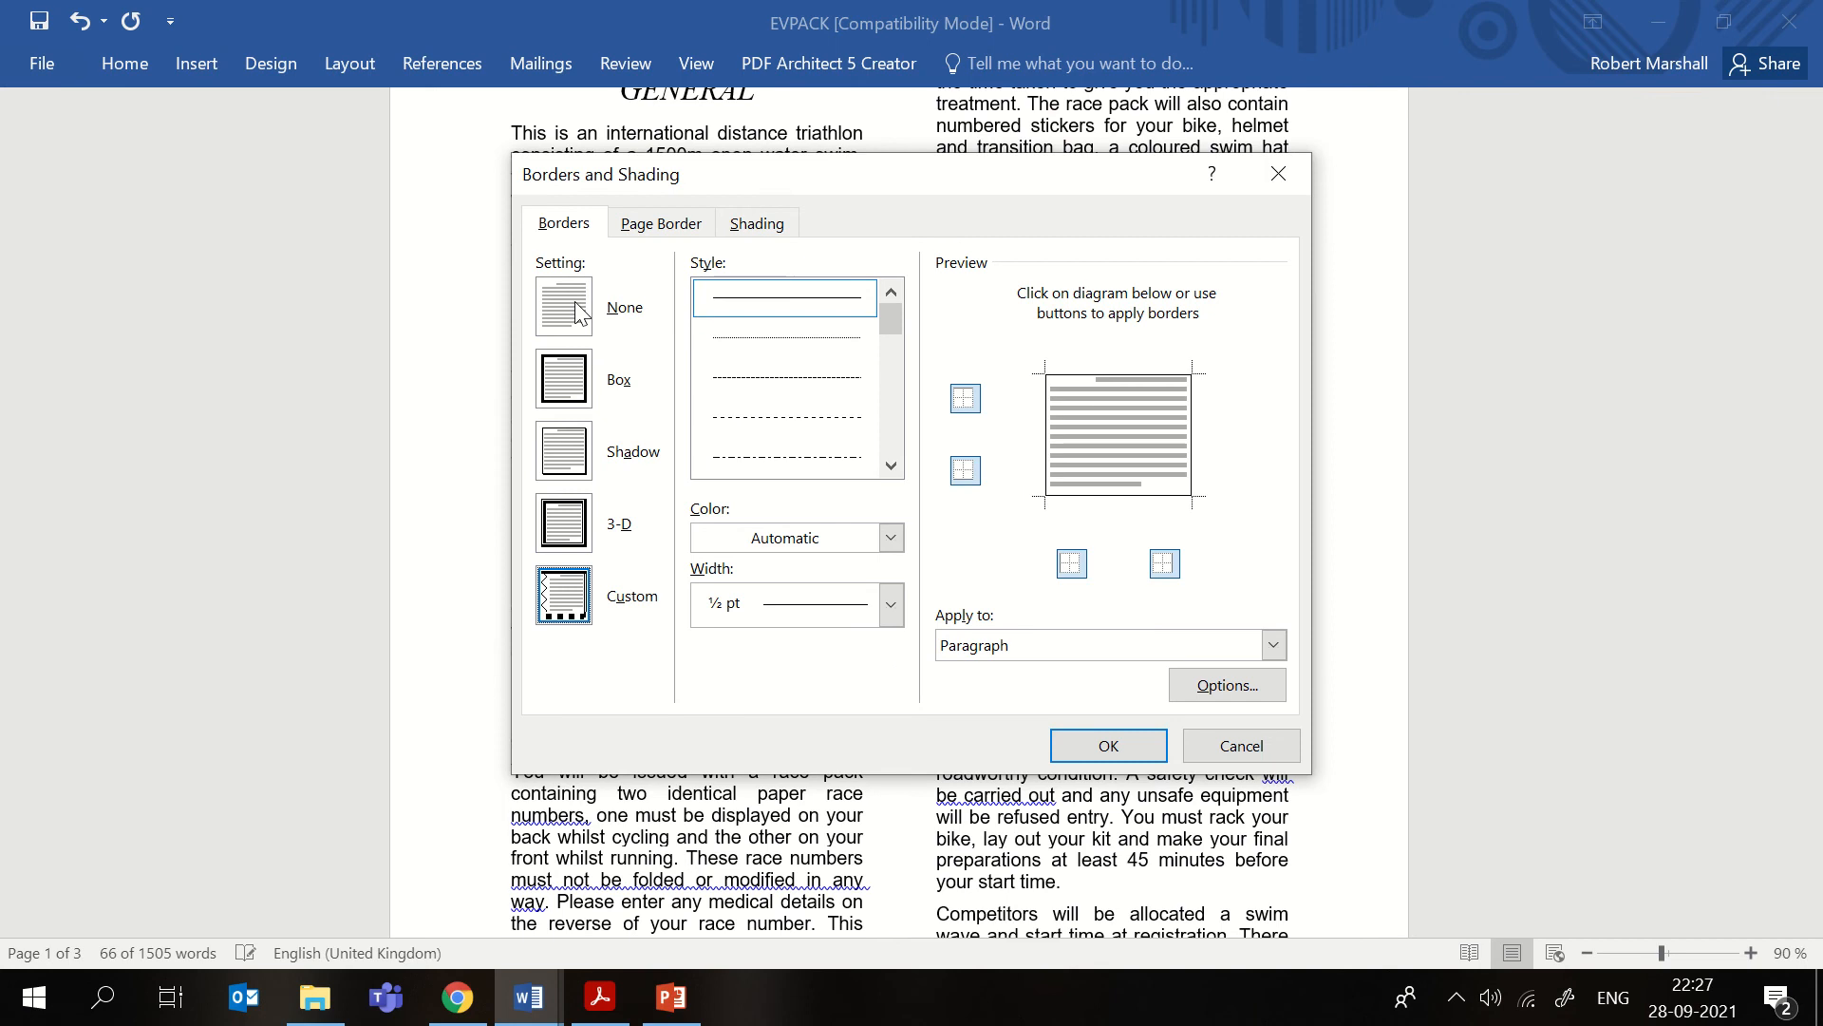
{"action": "left_click", "coordinate": [576, 389]}
{"action": "left_click", "coordinate": [893, 605]}
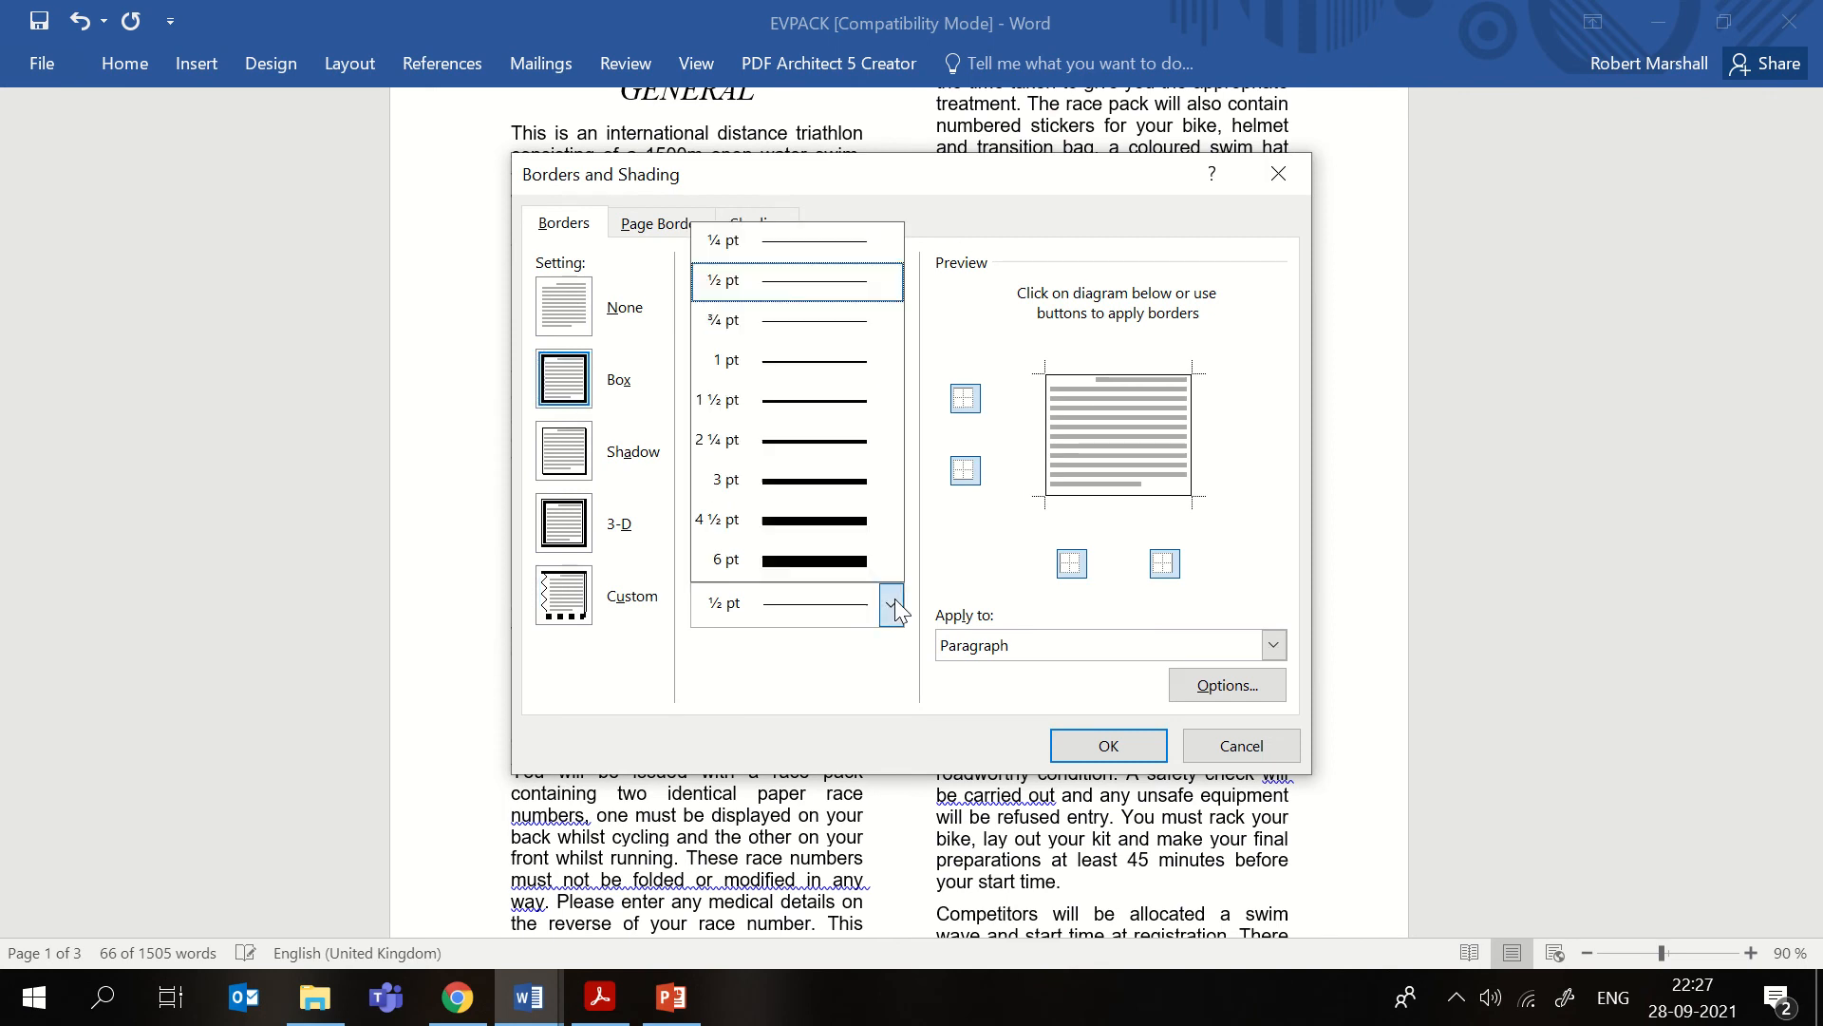
{"action": "left_click", "coordinate": [753, 484]}
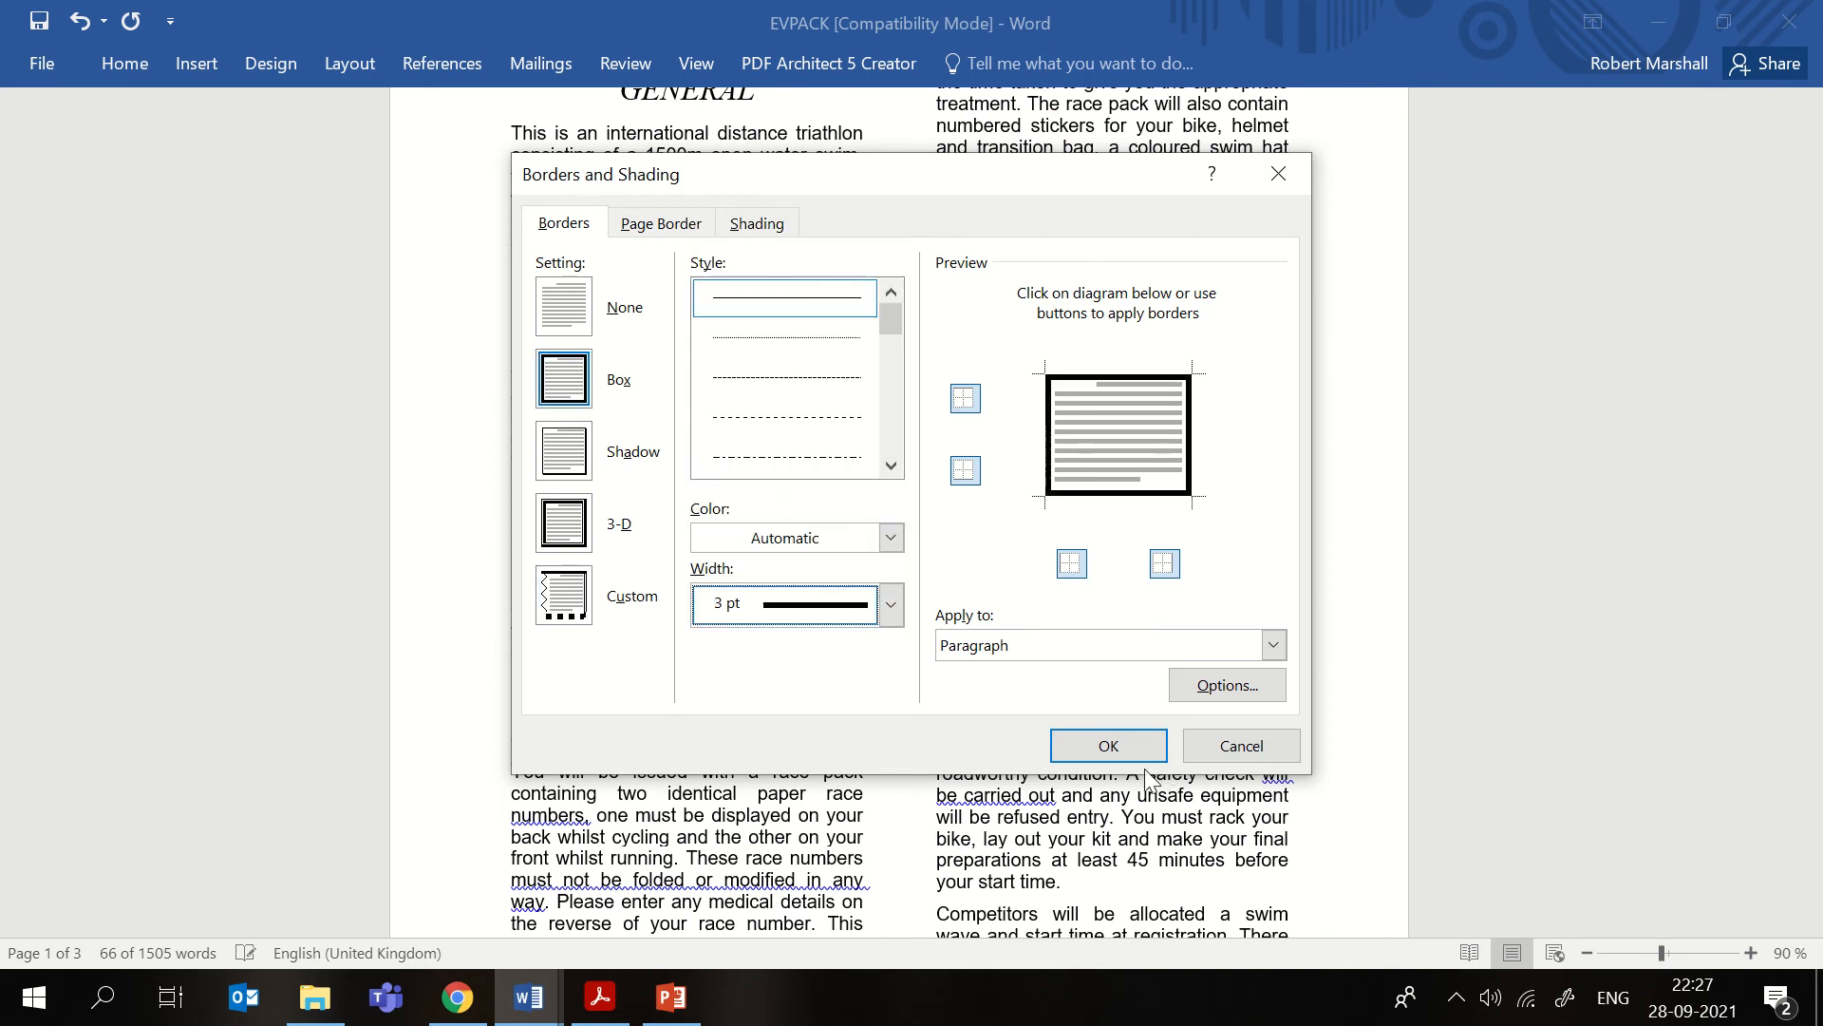
{"action": "left_click", "coordinate": [1102, 744]}
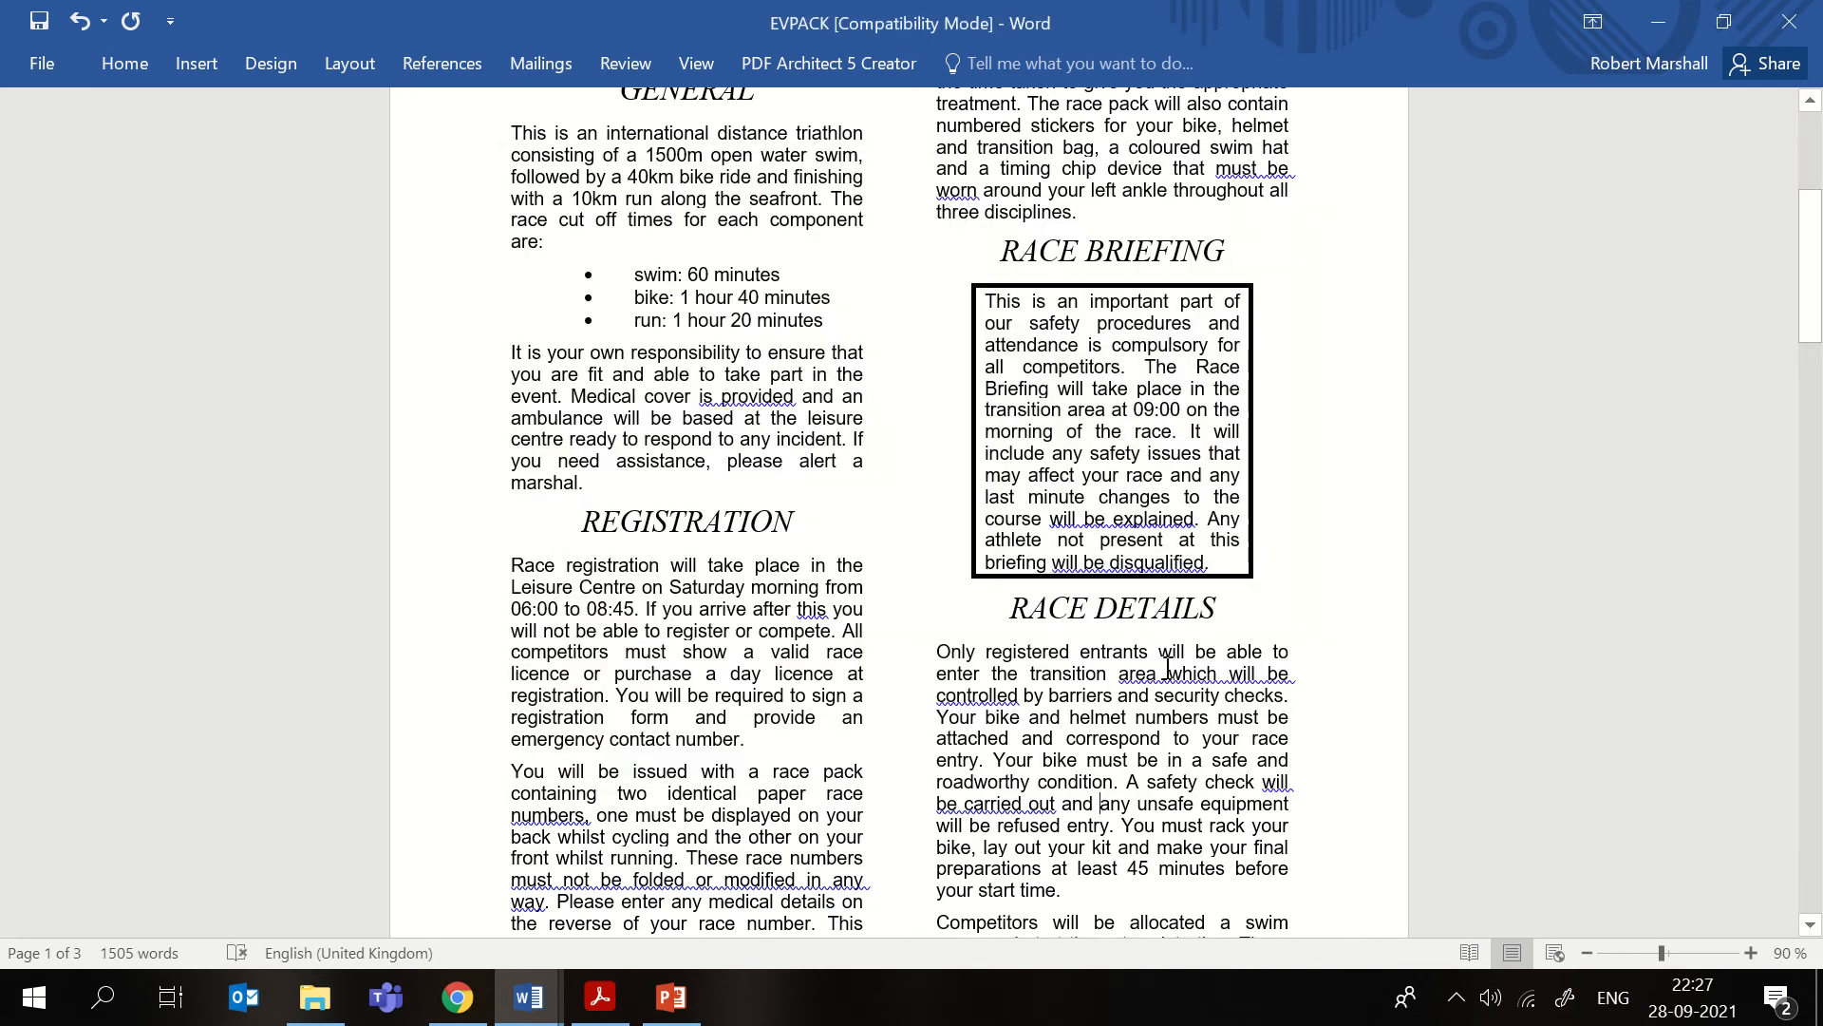
- Switch to the question paper in Acrobat Reader and highlight "Locate the table", "Distance" and "Delete the entire column" in question 10
{"action": "left_click", "coordinate": [601, 997]}
{"action": "scroll", "coordinate": [609, 561], "scroll_direction": "down", "scroll_amount": 3}
{"action": "scroll", "coordinate": [610, 561], "scroll_direction": "down", "scroll_amount": 1}
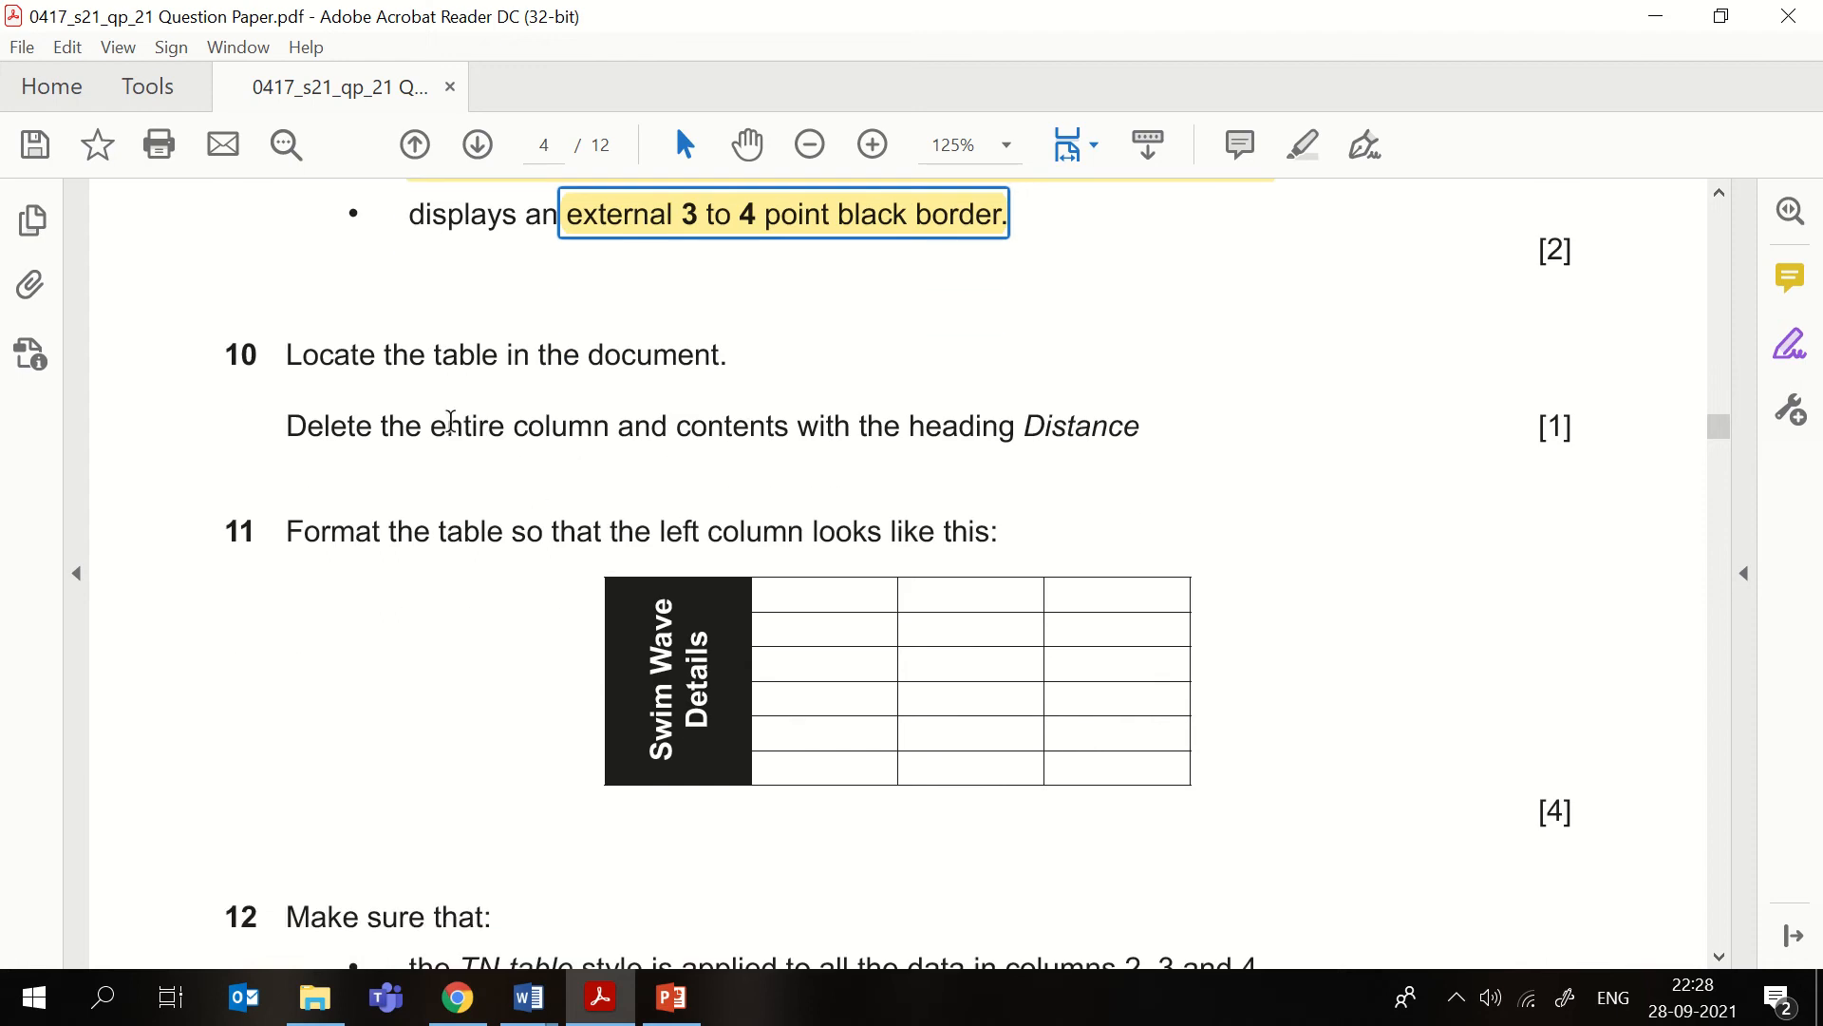
{"action": "left_click_drag", "start_coordinate": [294, 357], "coordinate": [498, 357]}
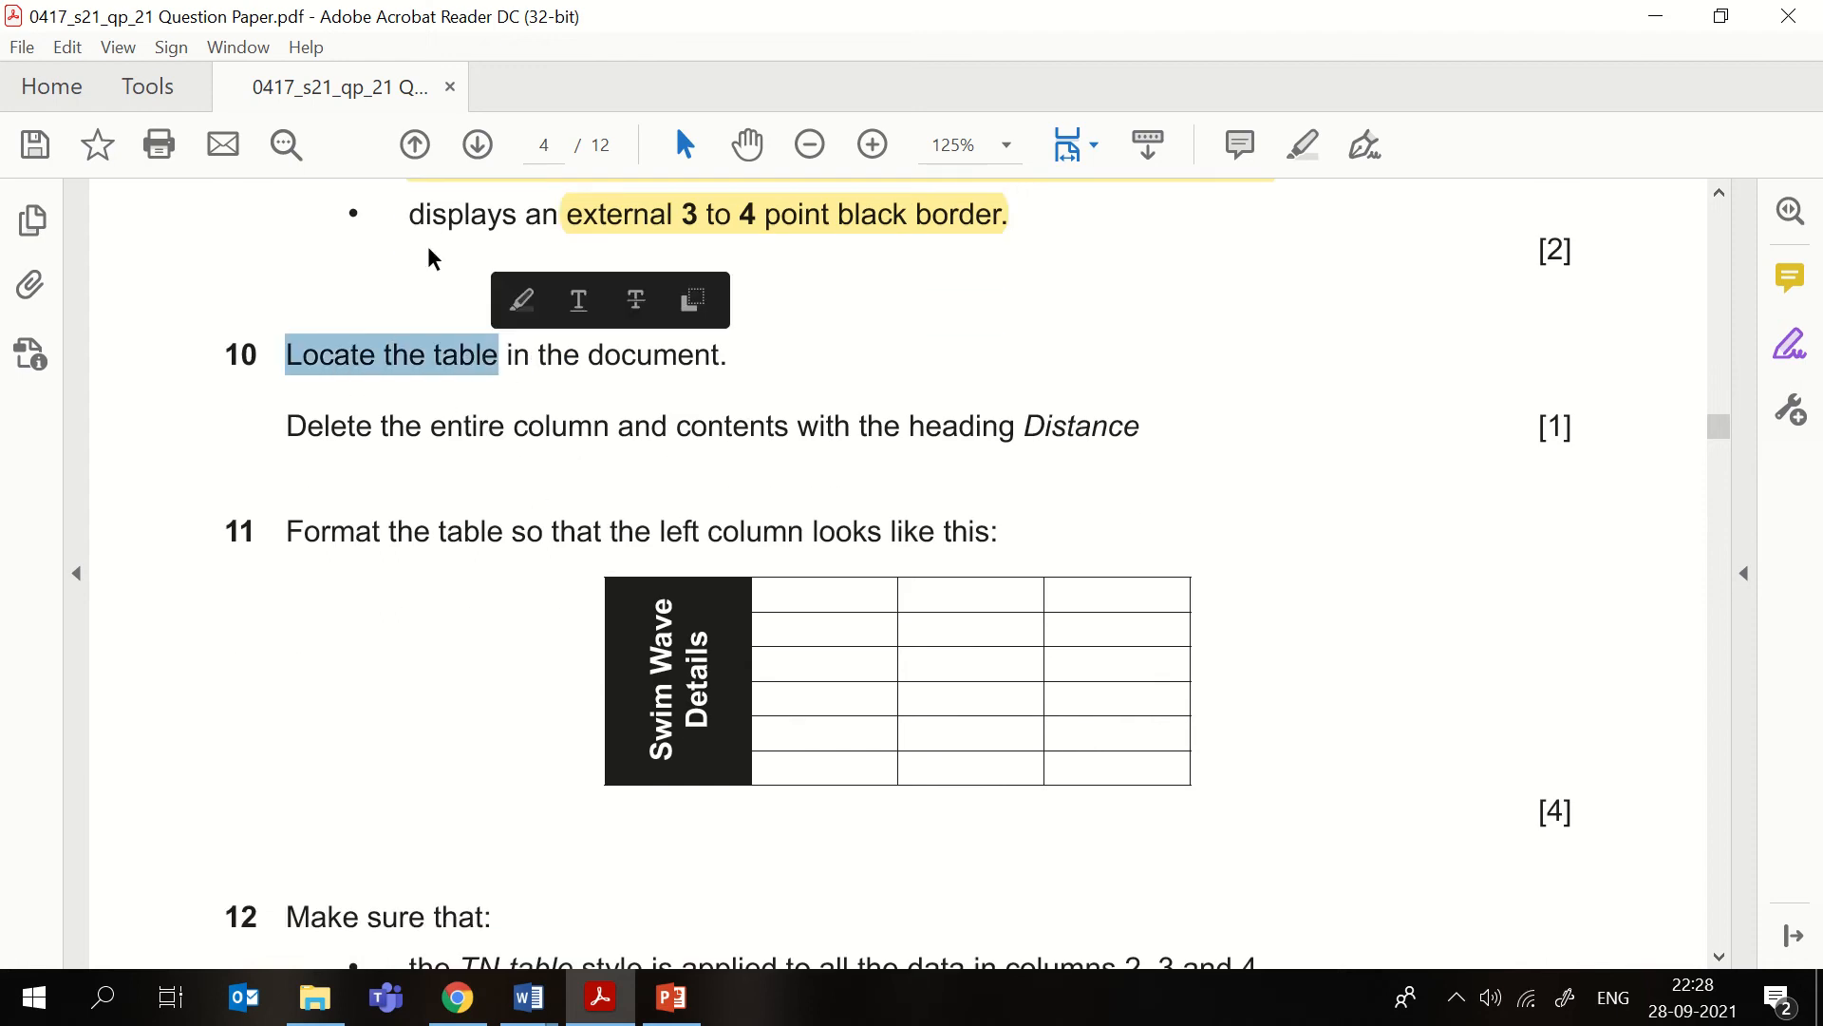
{"action": "left_click", "coordinate": [522, 302]}
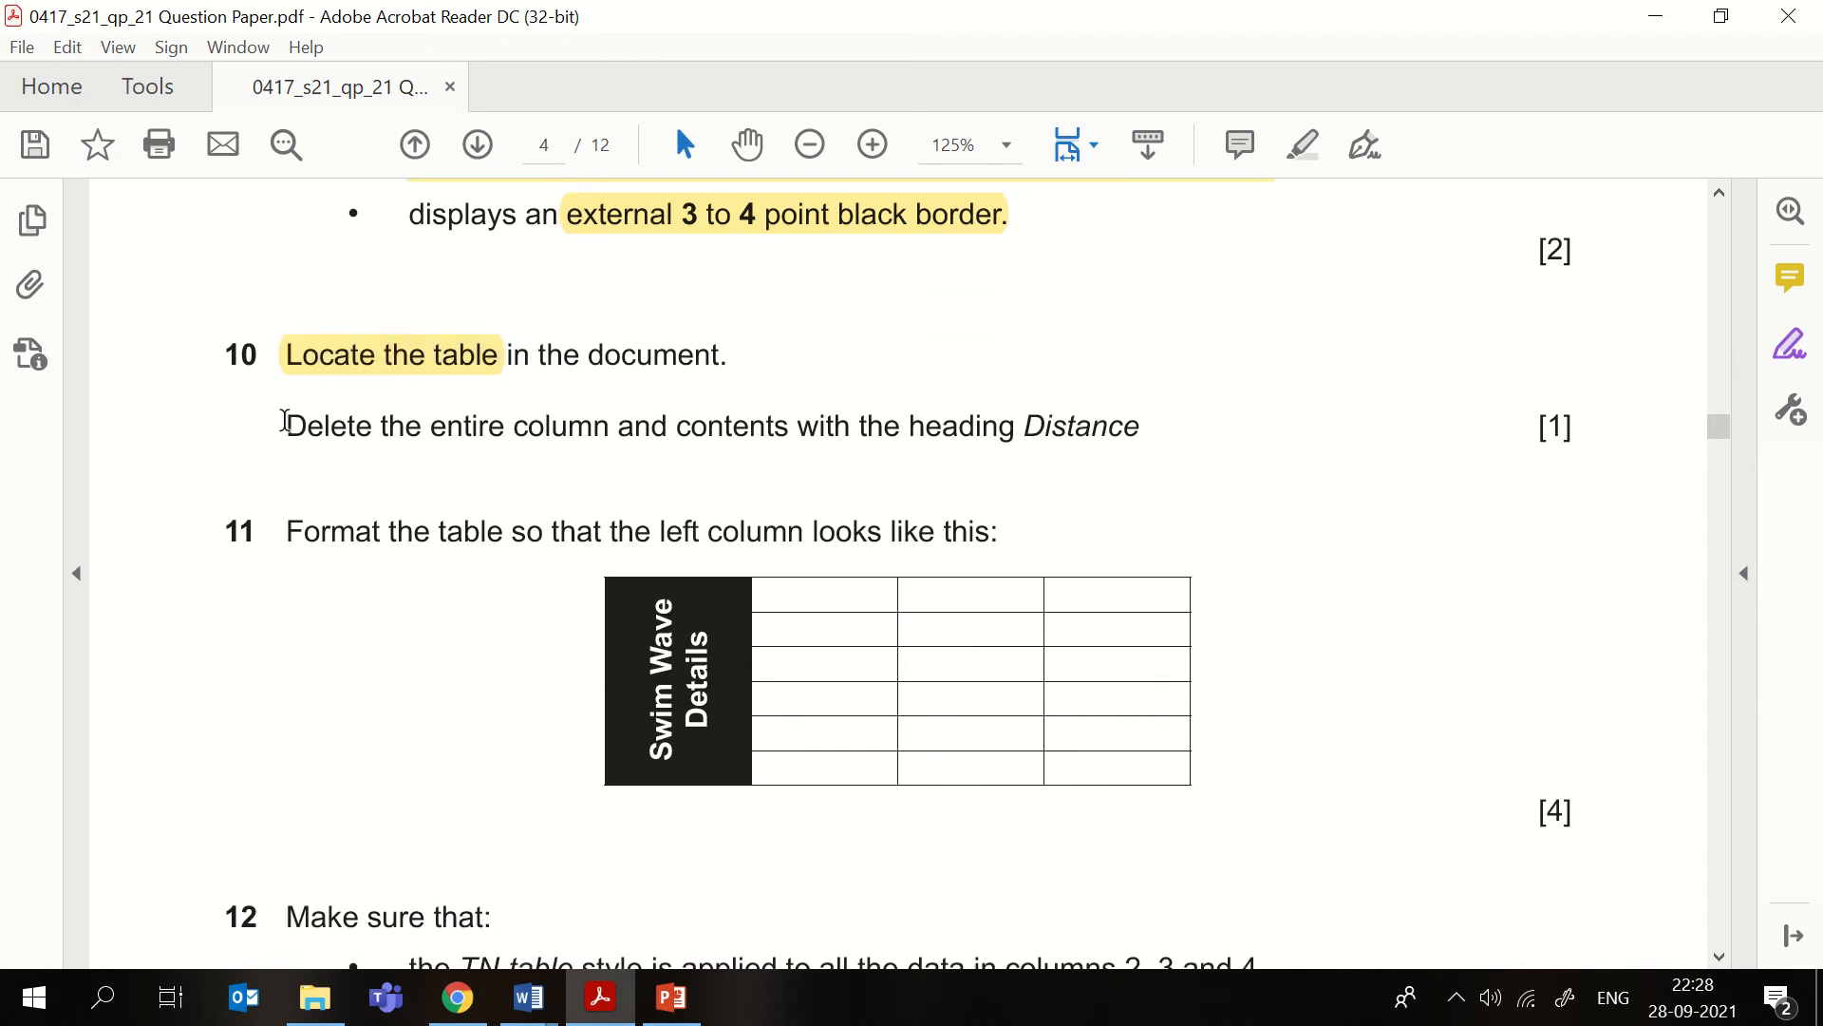
{"action": "left_click_drag", "start_coordinate": [285, 419], "coordinate": [1139, 423]}
{"action": "left_click", "coordinate": [1121, 419]}
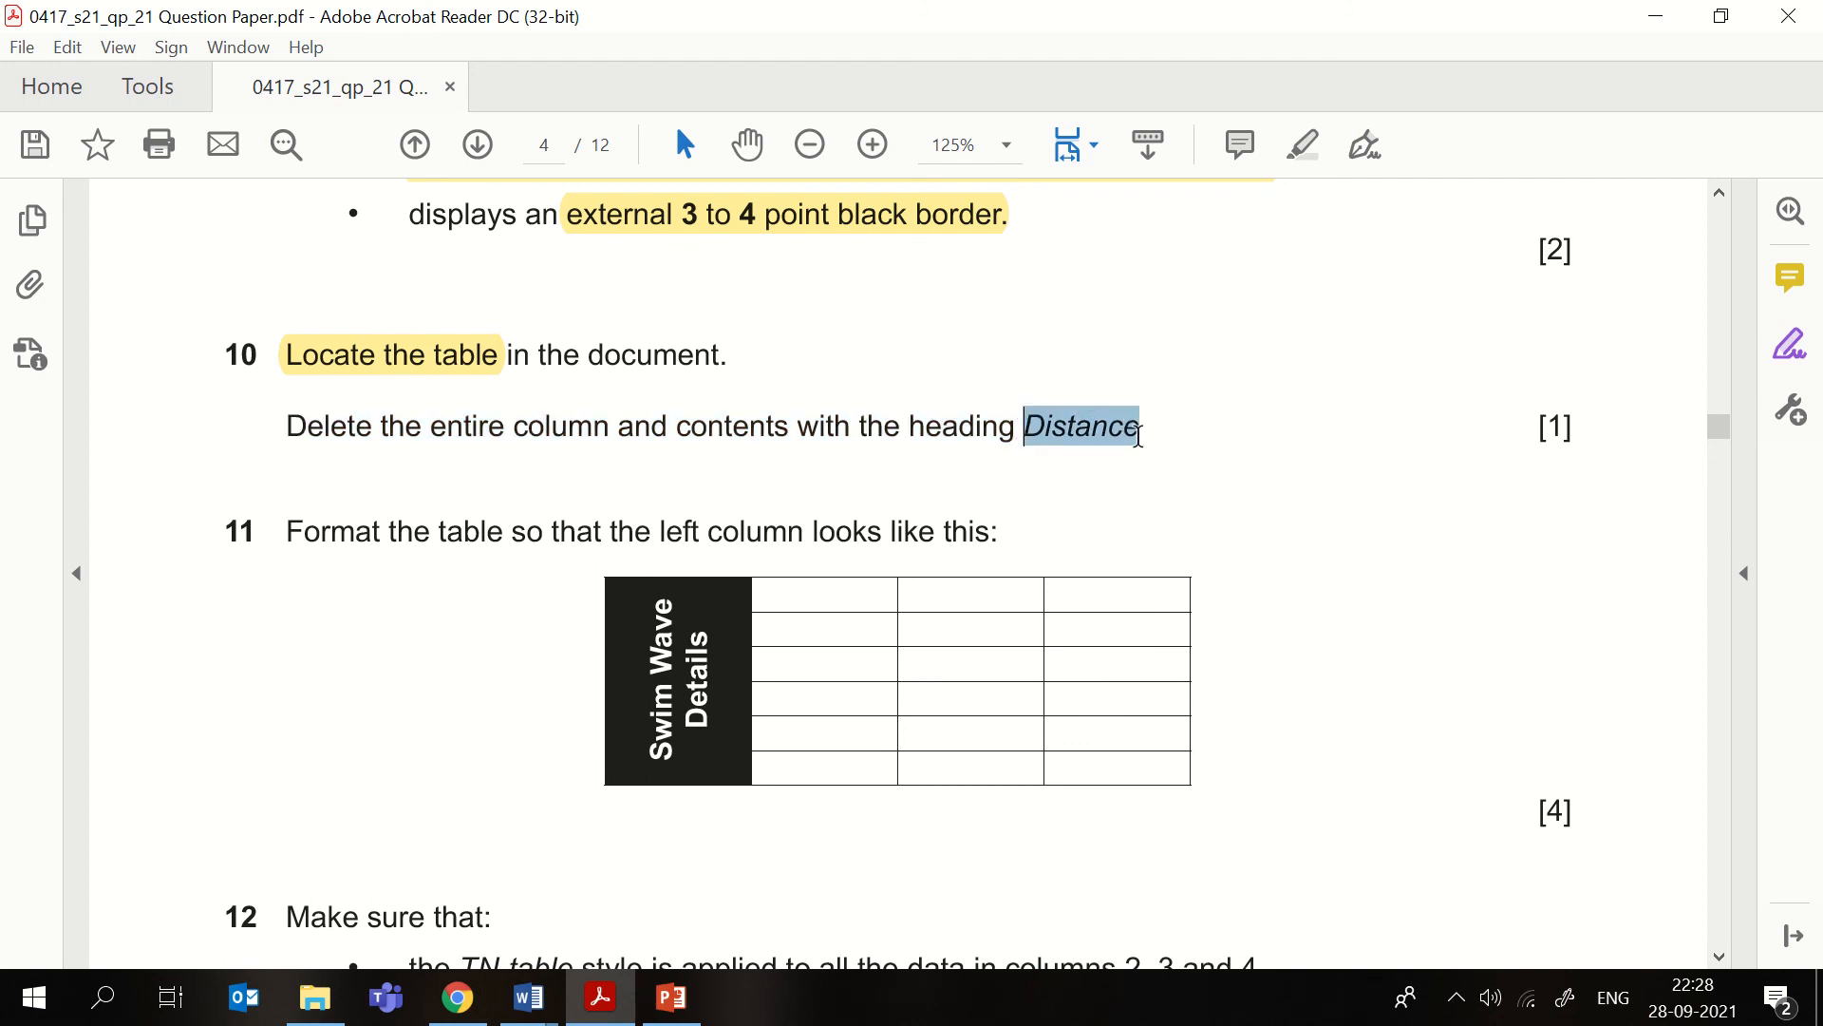
{"action": "left_click", "coordinate": [1170, 371]}
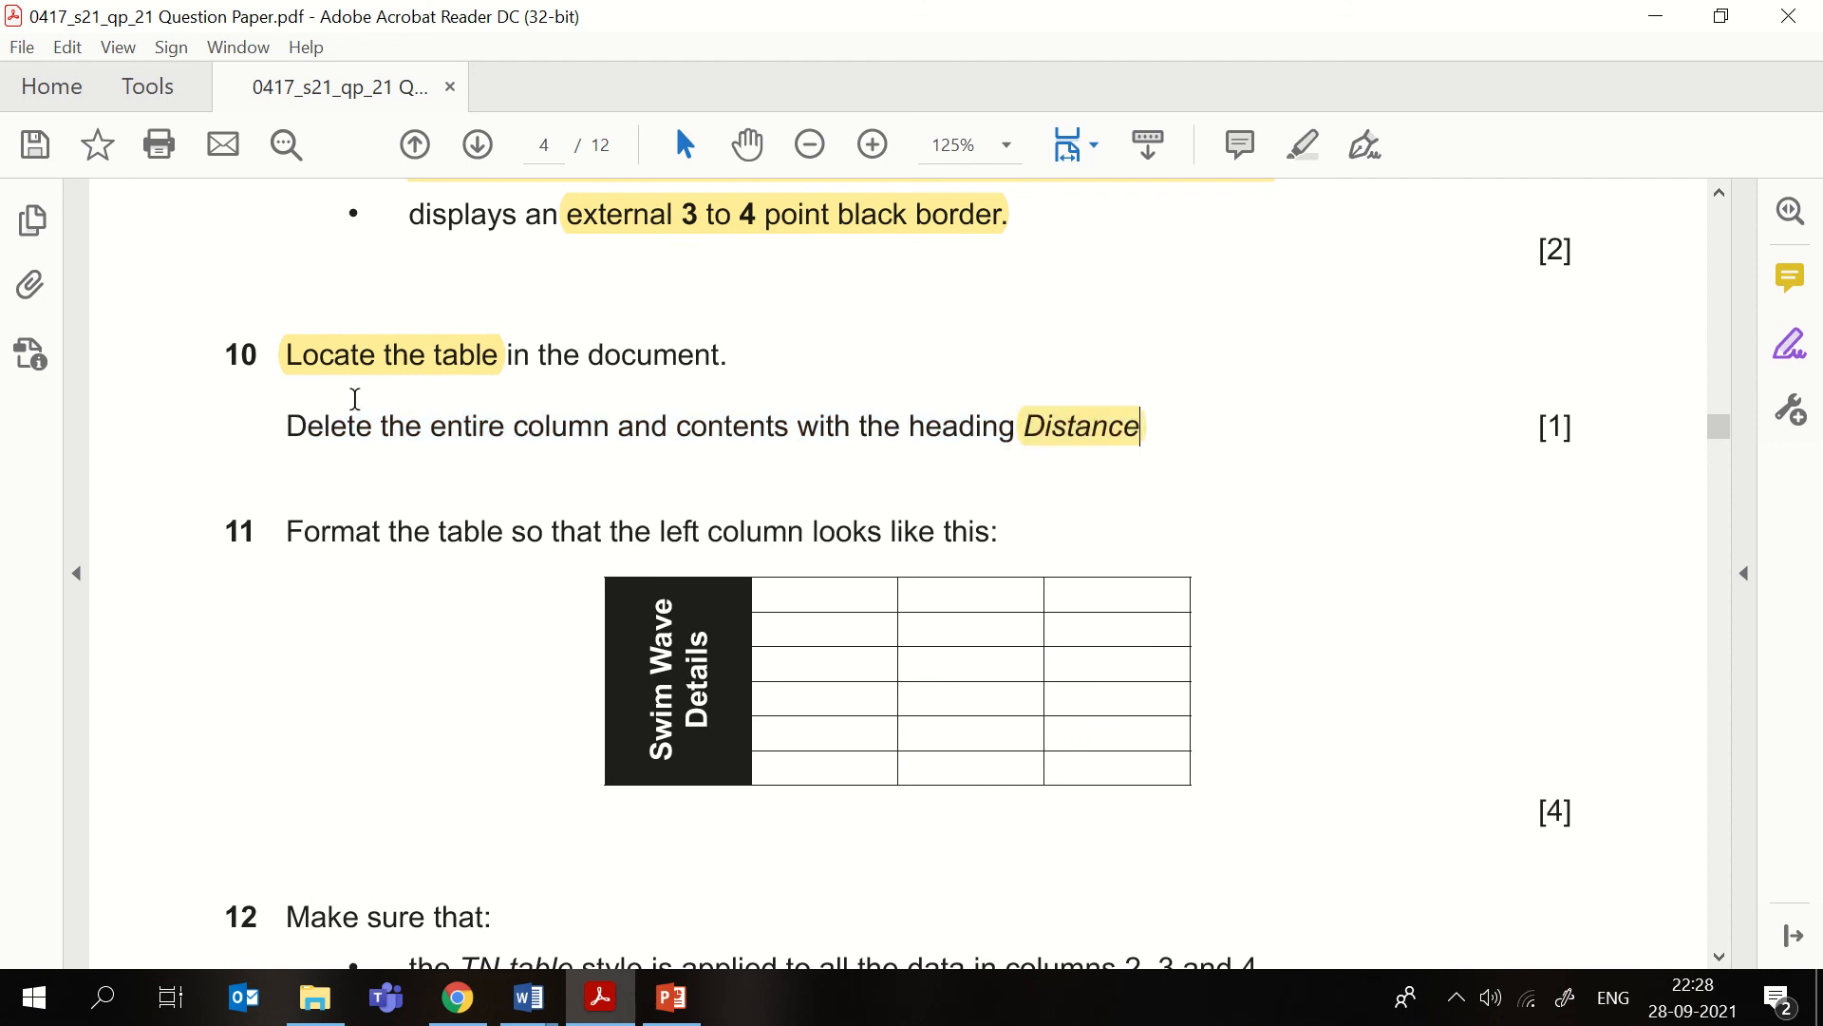
{"action": "left_click_drag", "start_coordinate": [287, 425], "coordinate": [610, 428]}
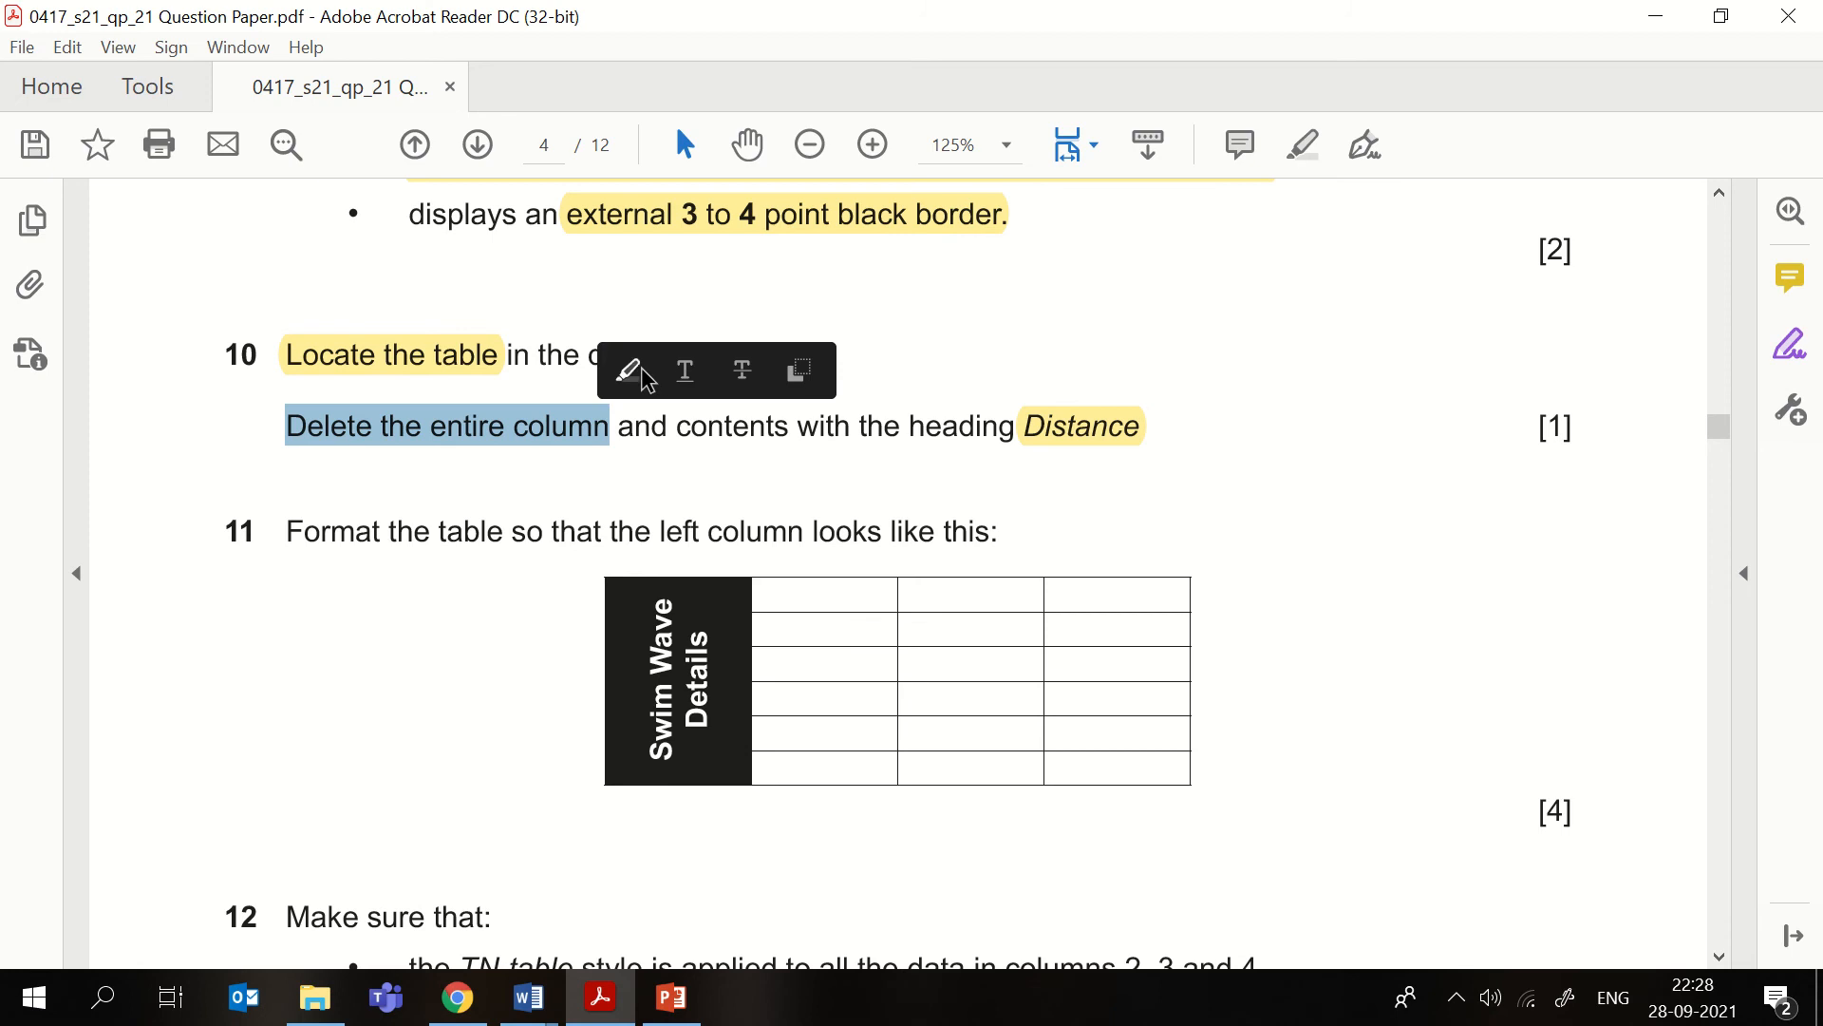
{"action": "left_click", "coordinate": [628, 372]}
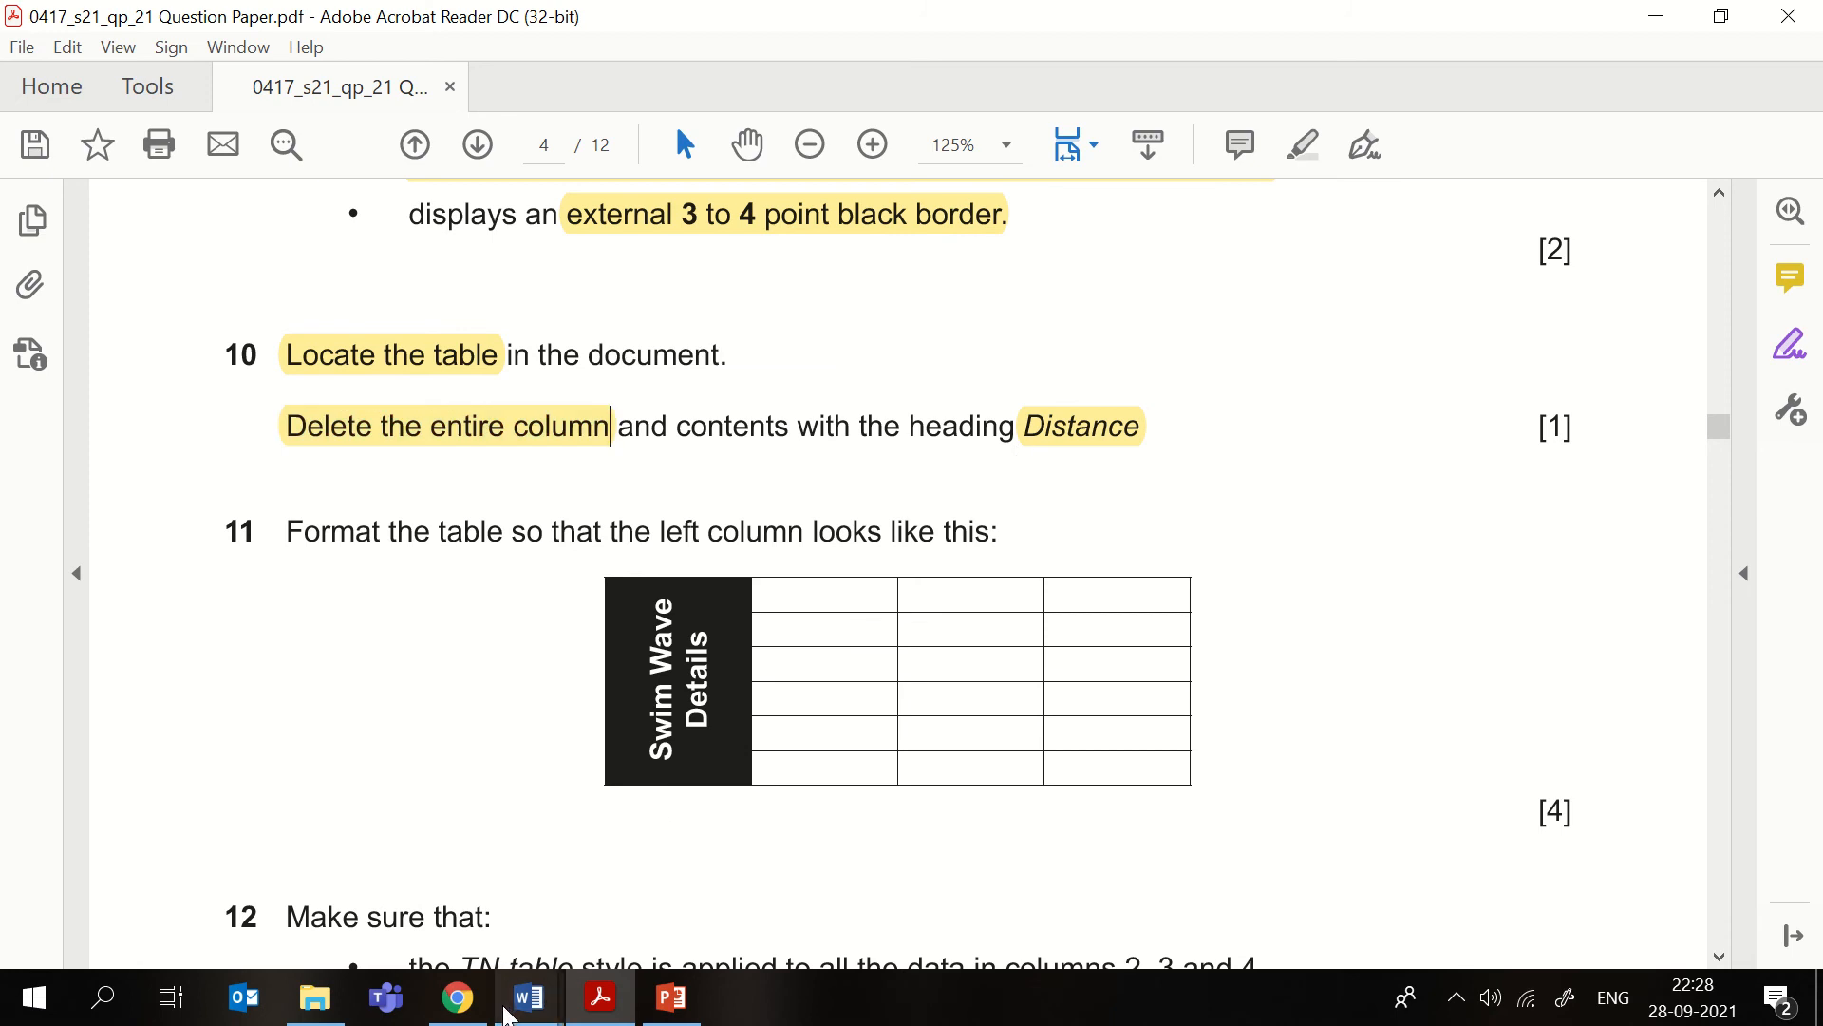
- Switch to EVPACK in Word and delete the entire Distance column from the Swim Wave Details table on page 2
{"action": "mouse_move", "coordinate": [529, 998]}
{"action": "left_click", "coordinate": [678, 933]}
{"action": "scroll", "coordinate": [823, 529], "scroll_direction": "up", "scroll_amount": 5}
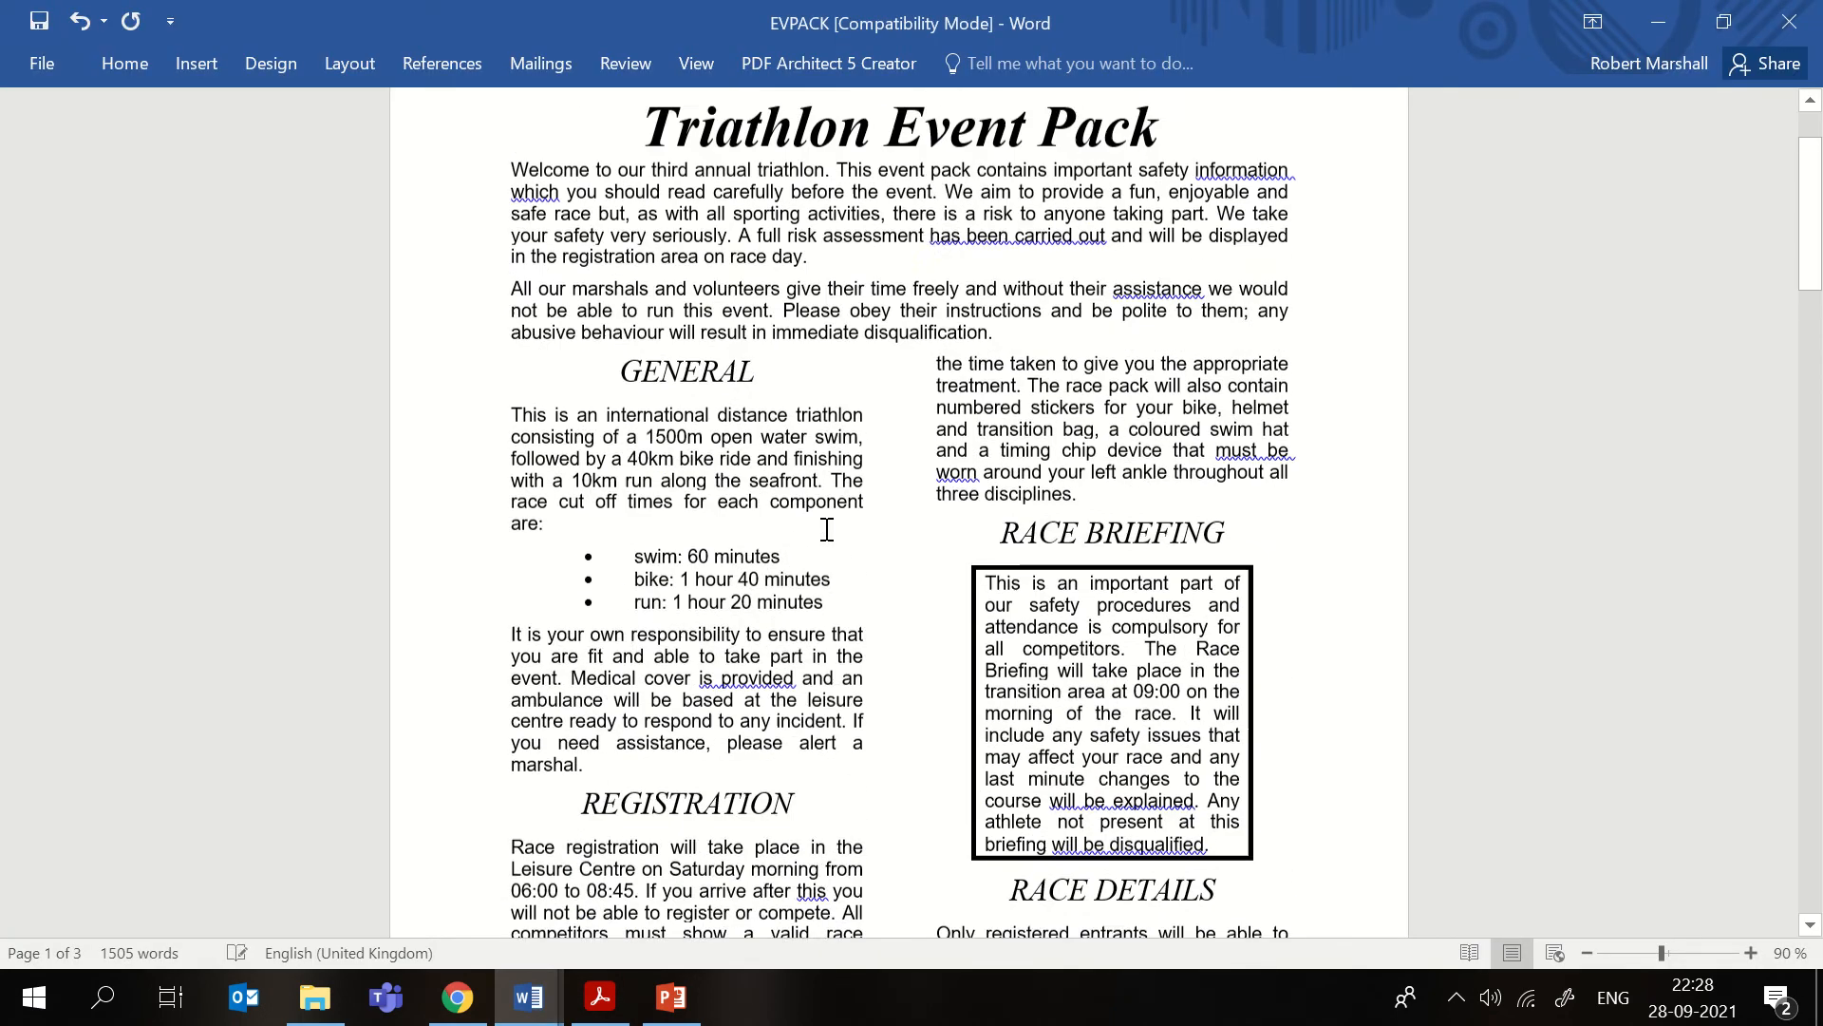
{"action": "scroll", "coordinate": [824, 529], "scroll_direction": "down", "scroll_amount": 15}
{"action": "scroll", "coordinate": [823, 472], "scroll_direction": "down", "scroll_amount": 5}
{"action": "scroll", "coordinate": [824, 472], "scroll_direction": "up", "scroll_amount": 3}
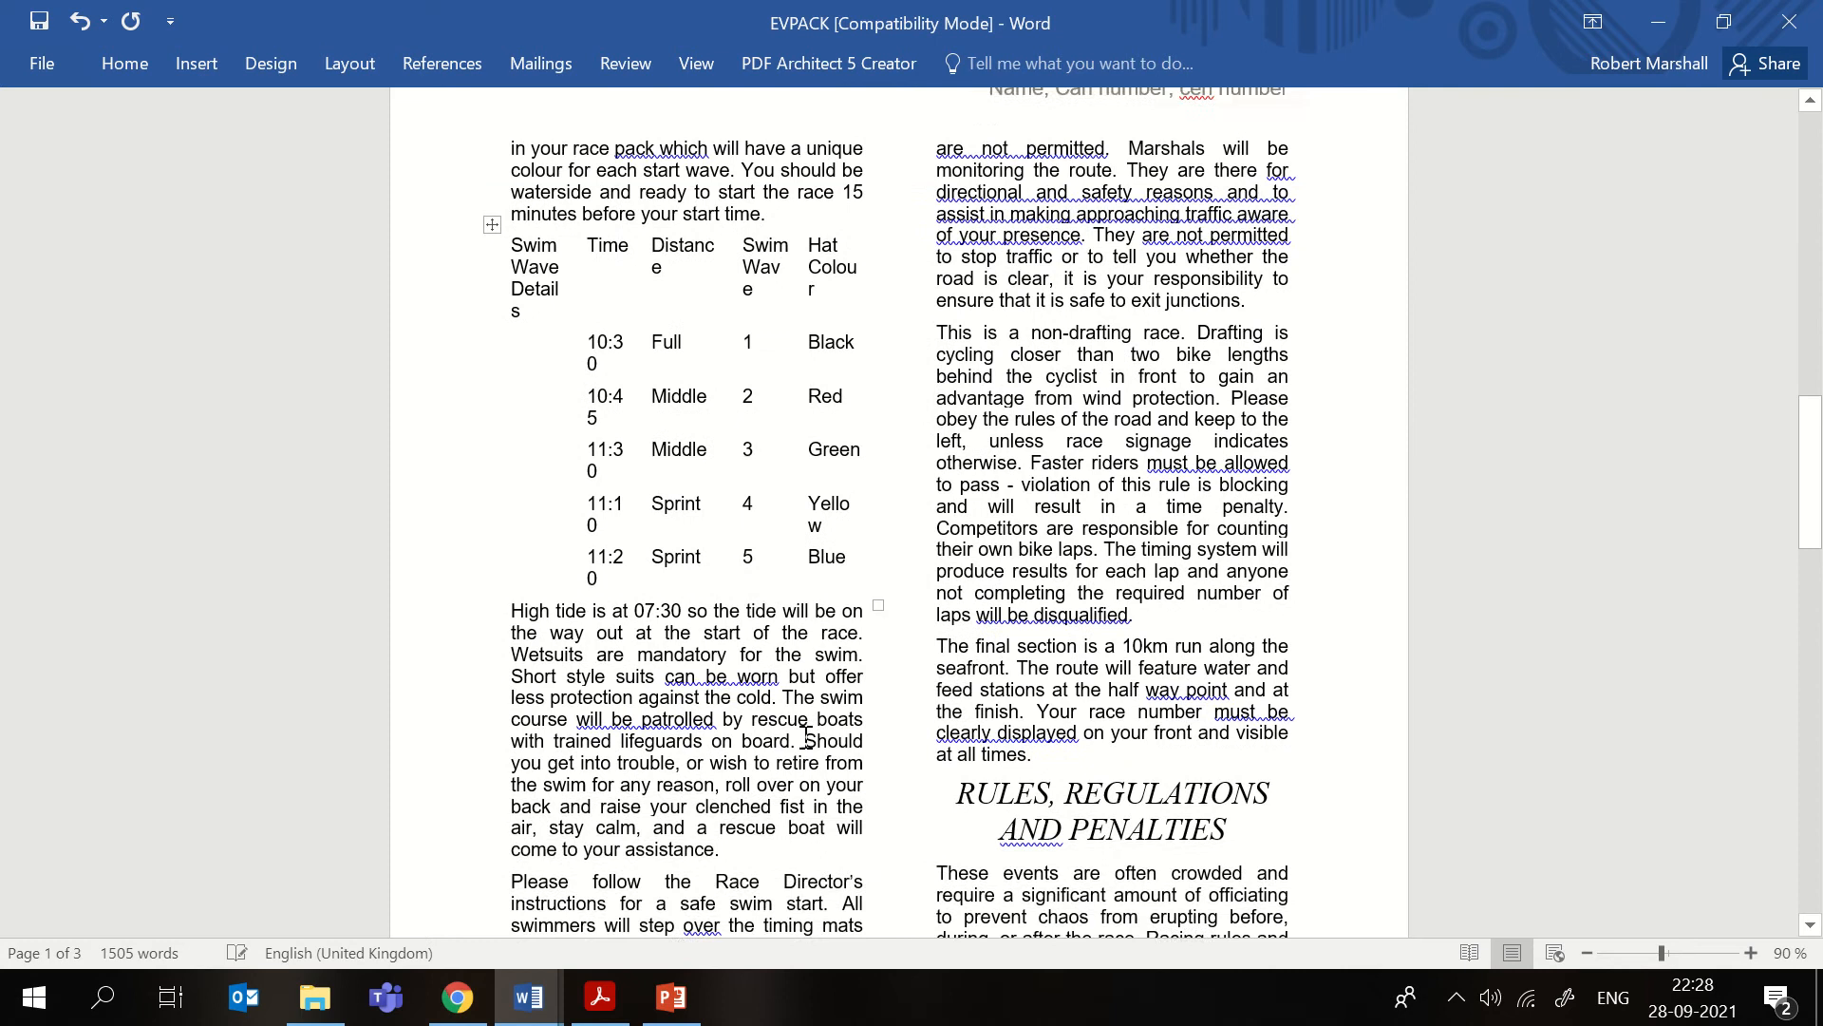
{"action": "left_click", "coordinate": [731, 583]}
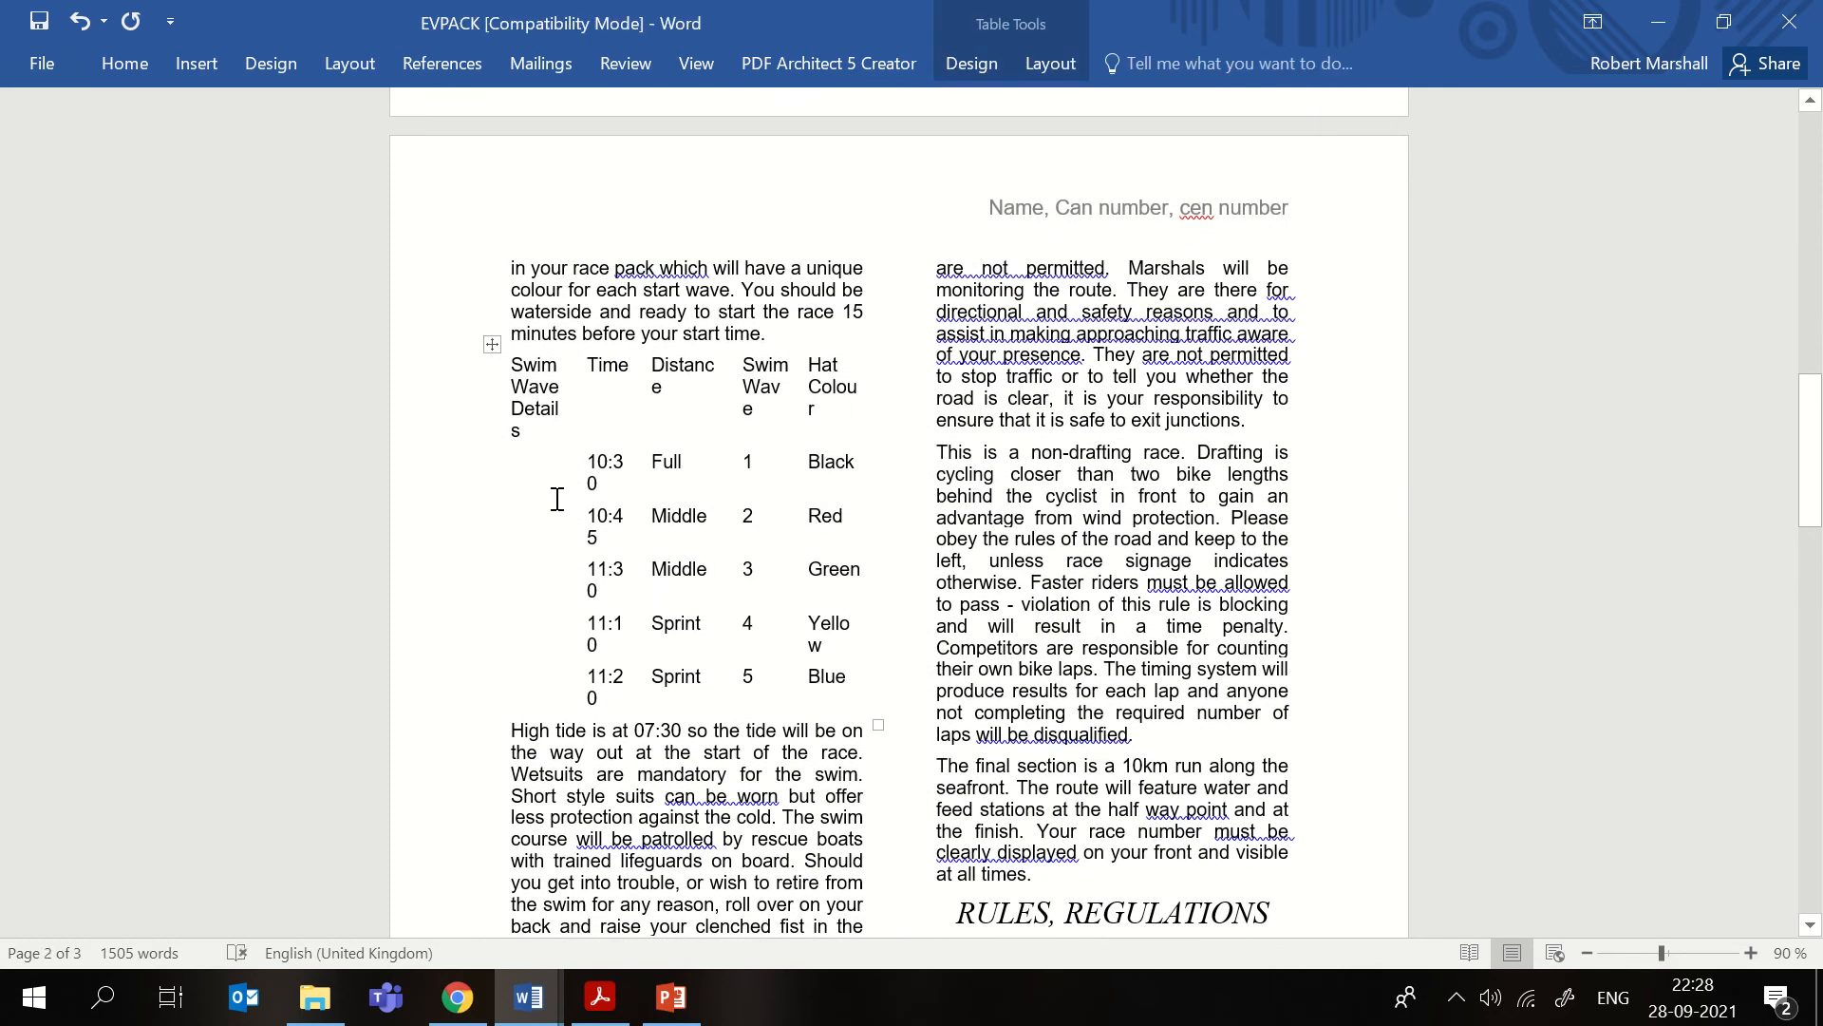
{"action": "left_click", "coordinate": [801, 548]}
{"action": "left_click", "coordinate": [521, 529]}
{"action": "right_click", "coordinate": [685, 392]}
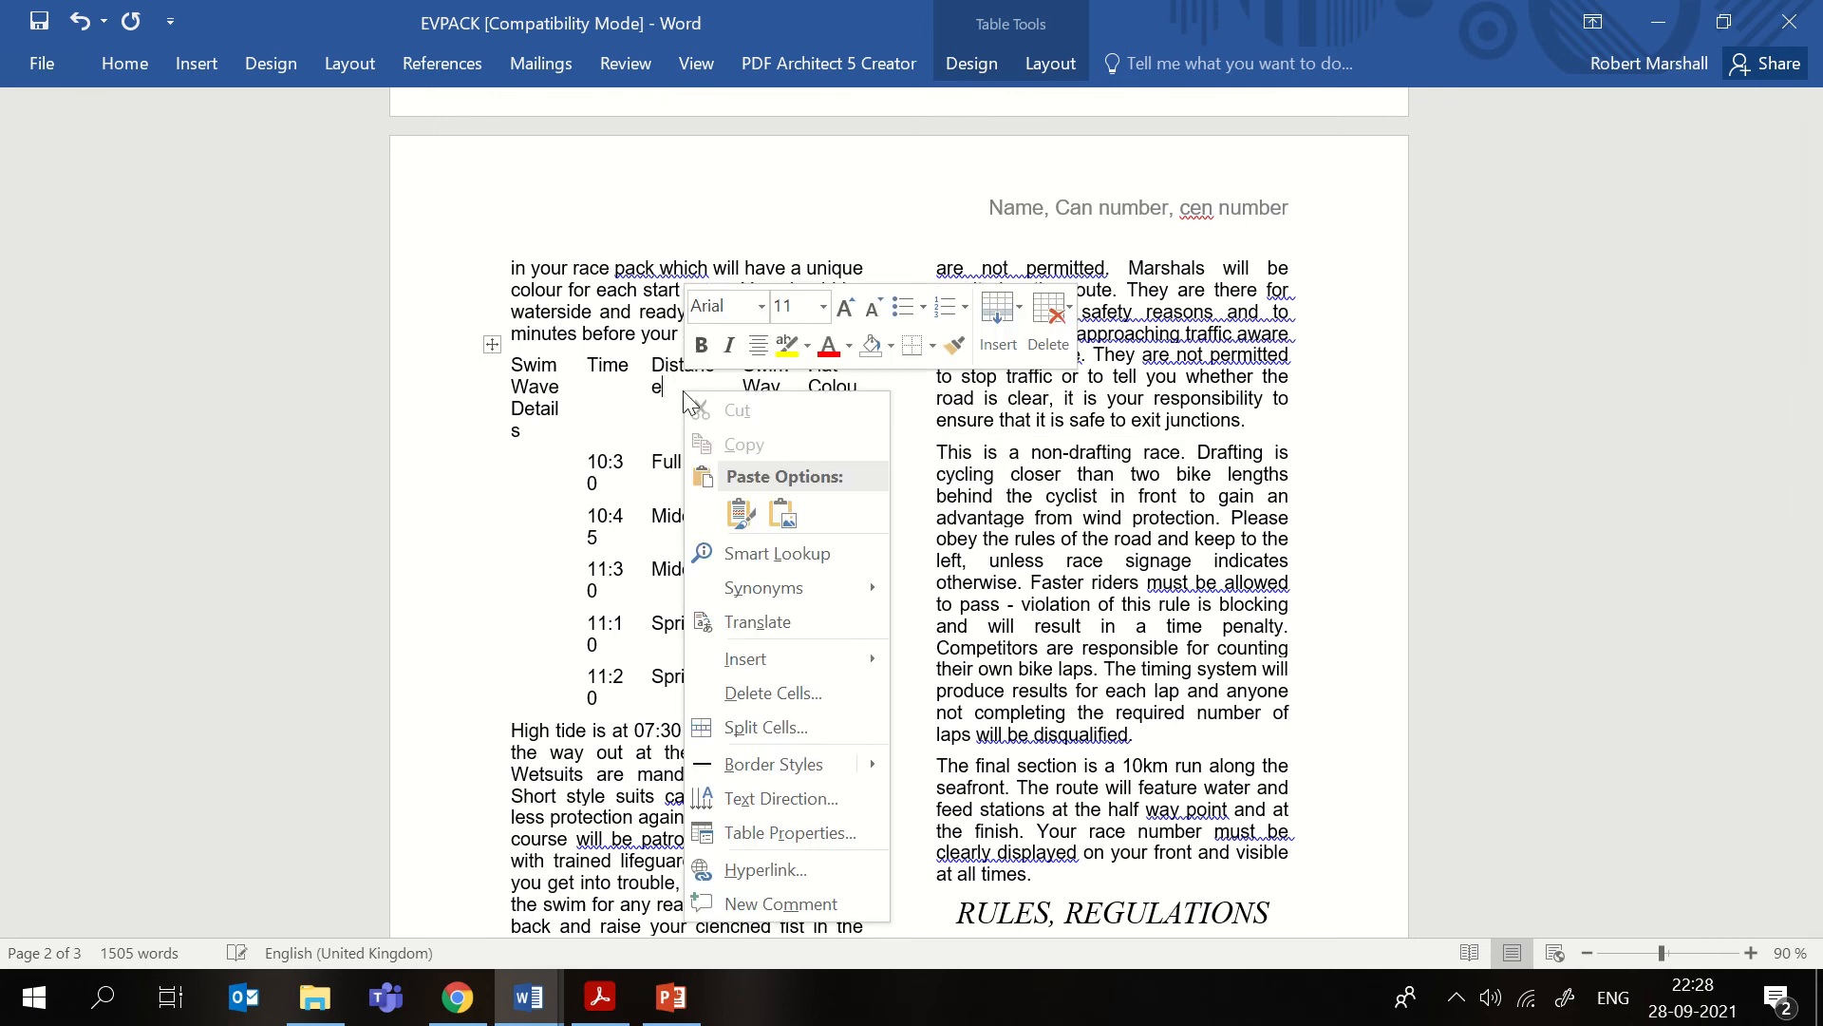
{"action": "left_click", "coordinate": [805, 701]}
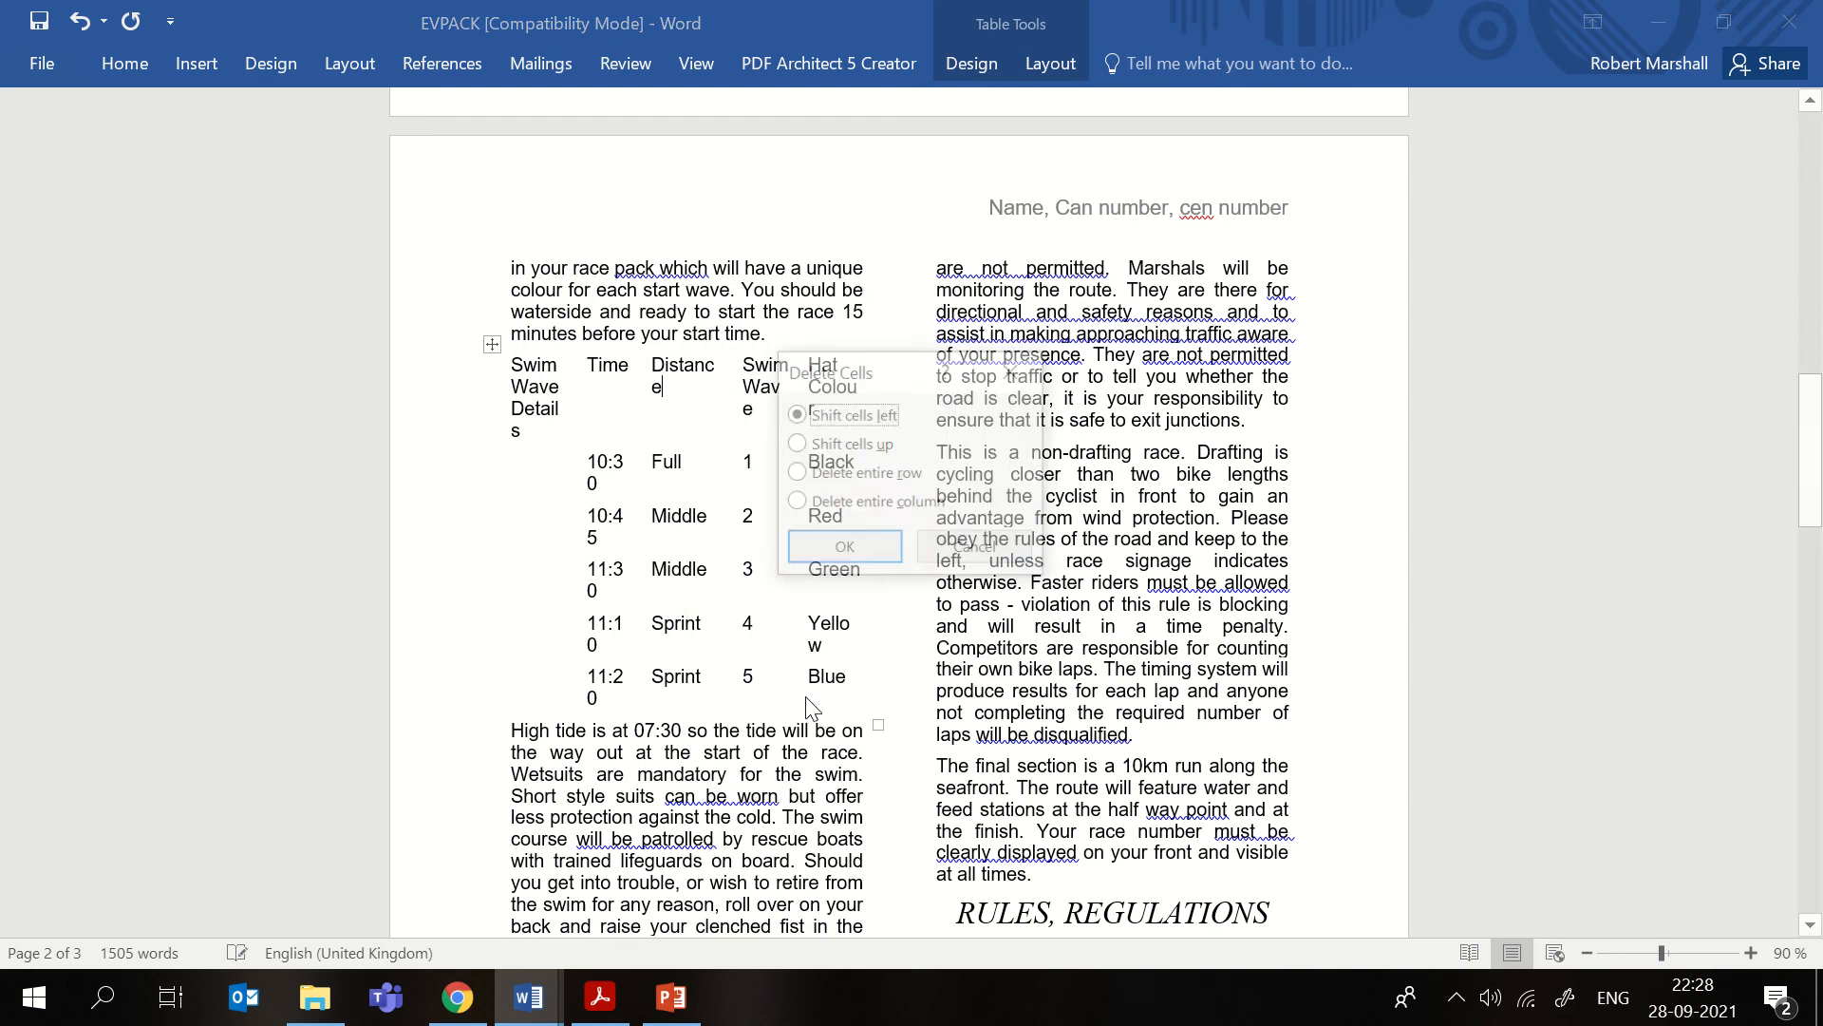
{"action": "left_click", "coordinate": [874, 504]}
{"action": "left_click", "coordinate": [843, 549]}
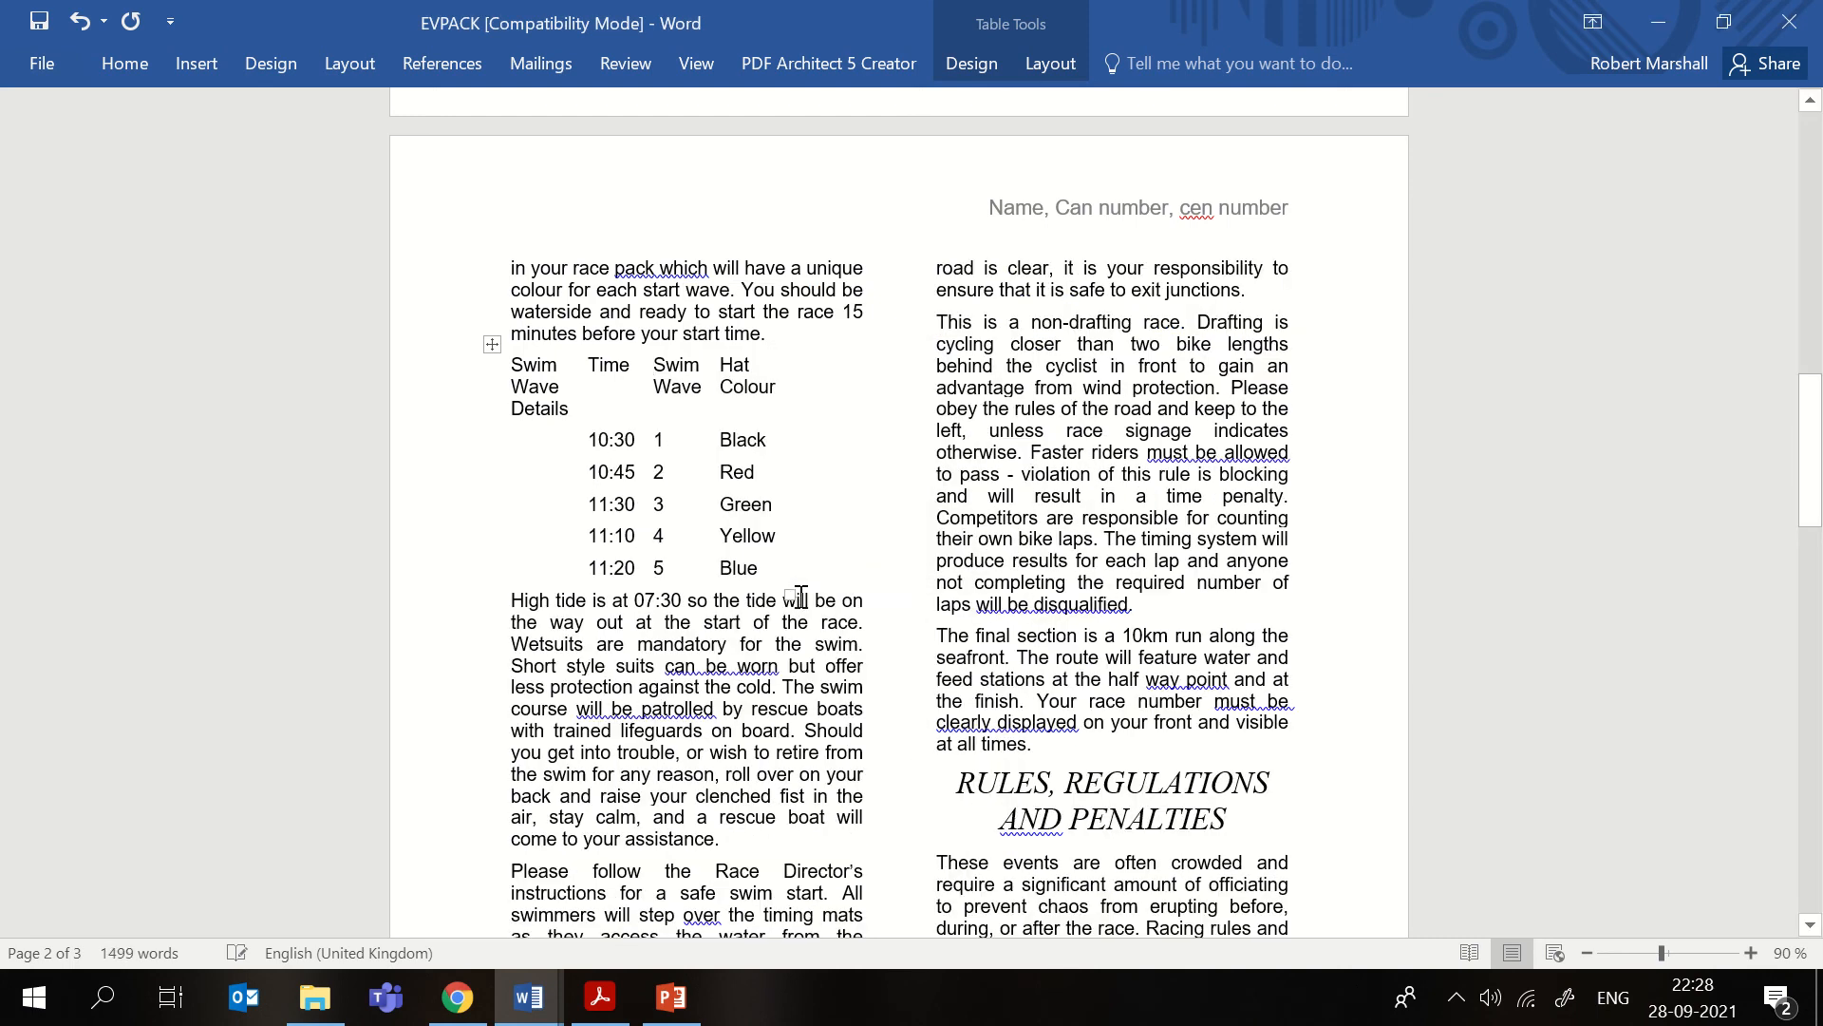
- Switch to the question paper in Acrobat Reader and read the table formatting requirements of questions 11 and 12
{"action": "left_click", "coordinate": [596, 996]}
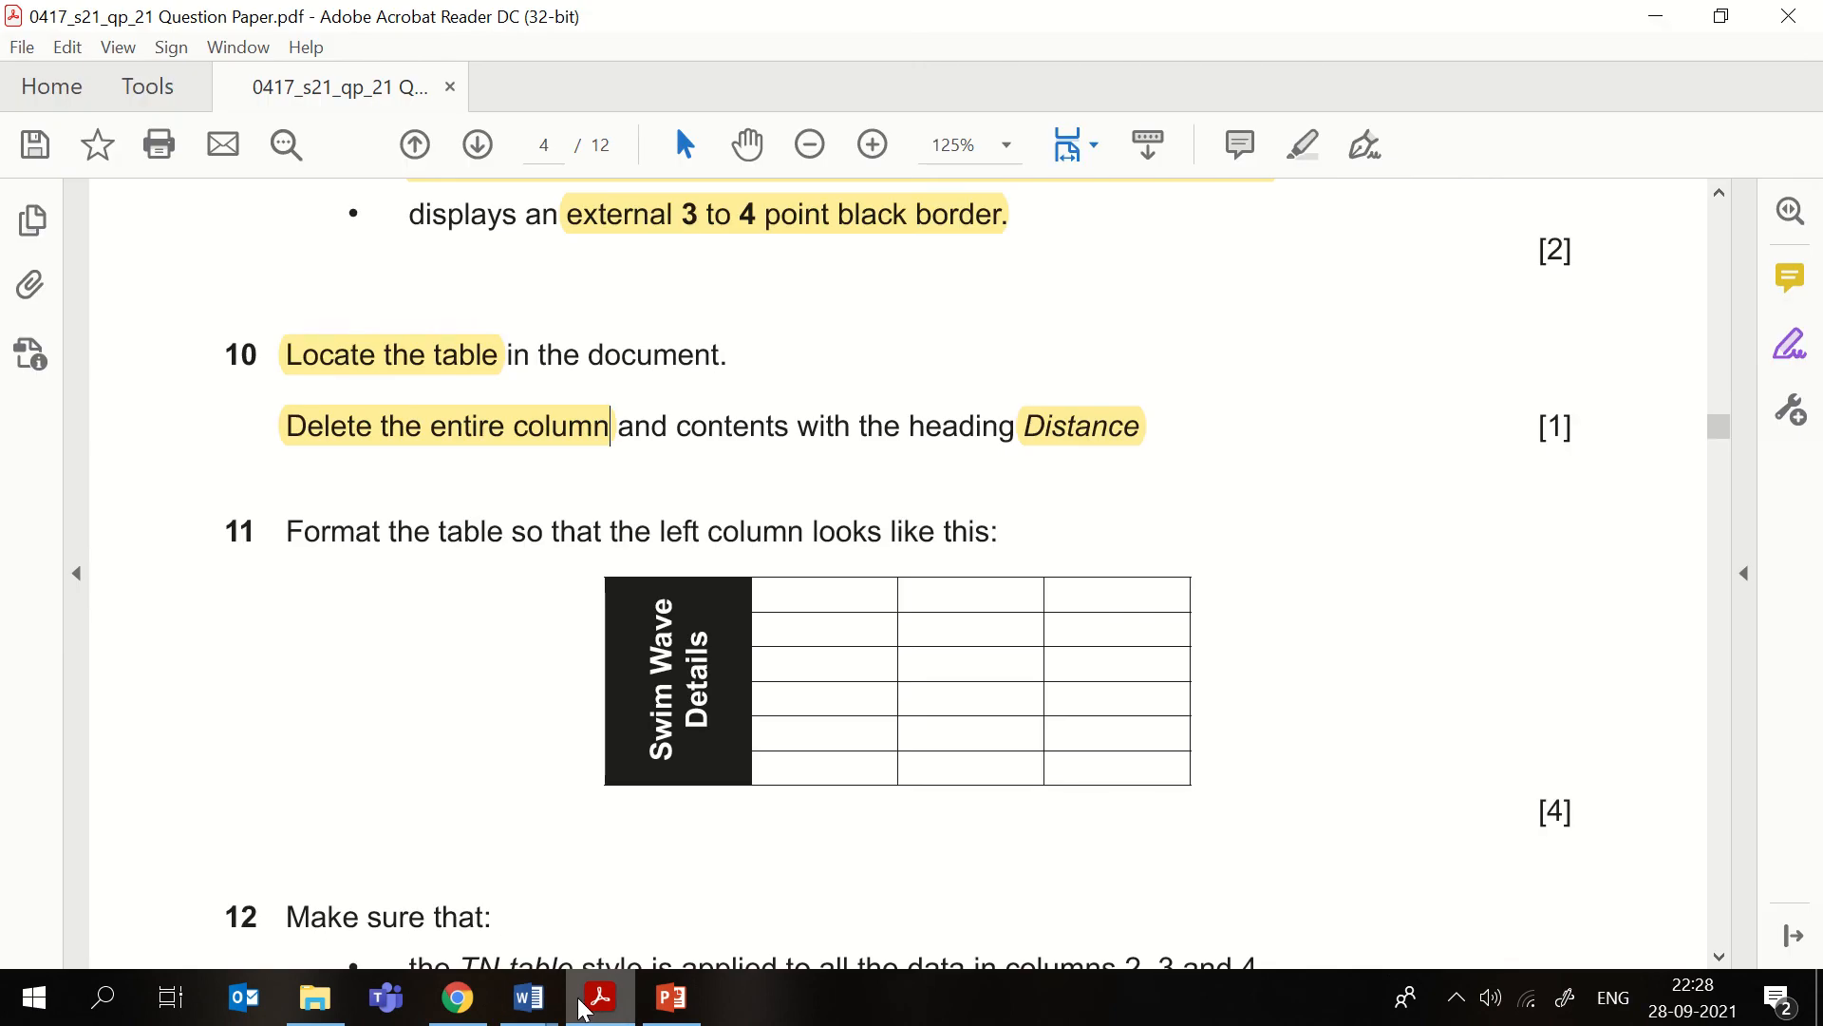
{"action": "scroll", "coordinate": [513, 652], "scroll_direction": "down", "scroll_amount": 5}
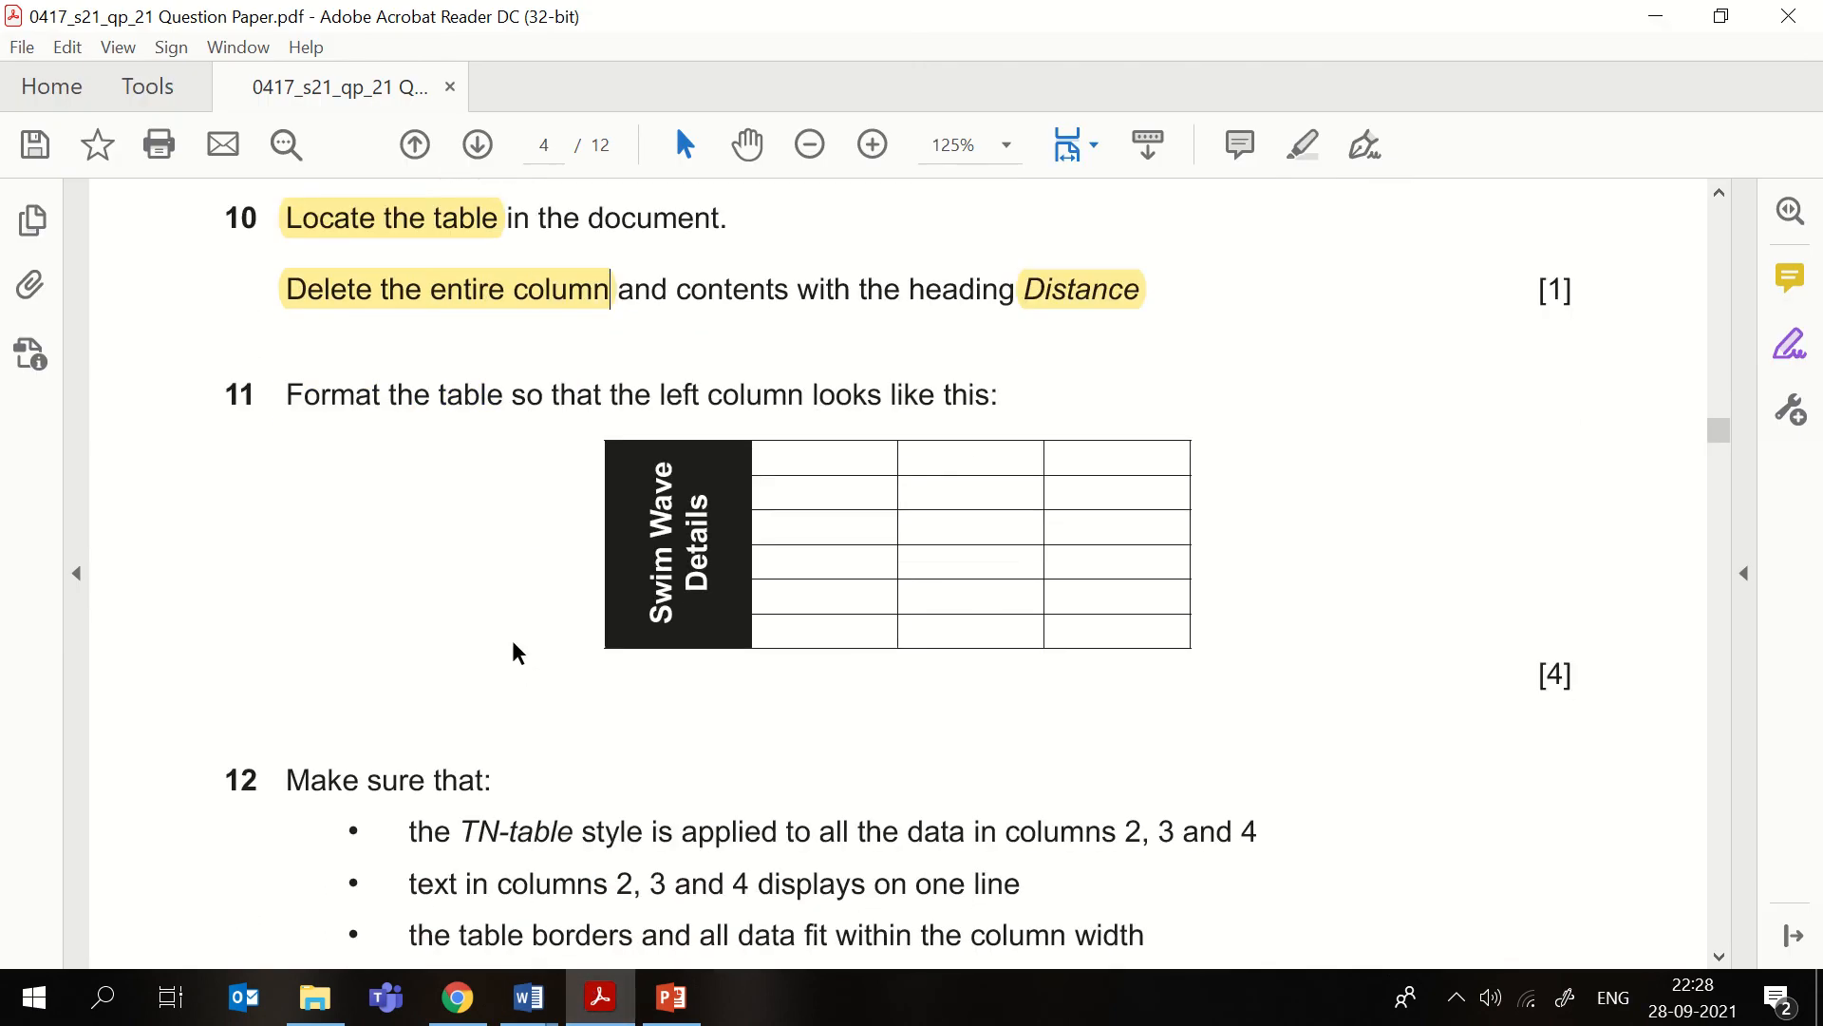
{"action": "scroll", "coordinate": [508, 655], "scroll_direction": "down", "scroll_amount": 2}
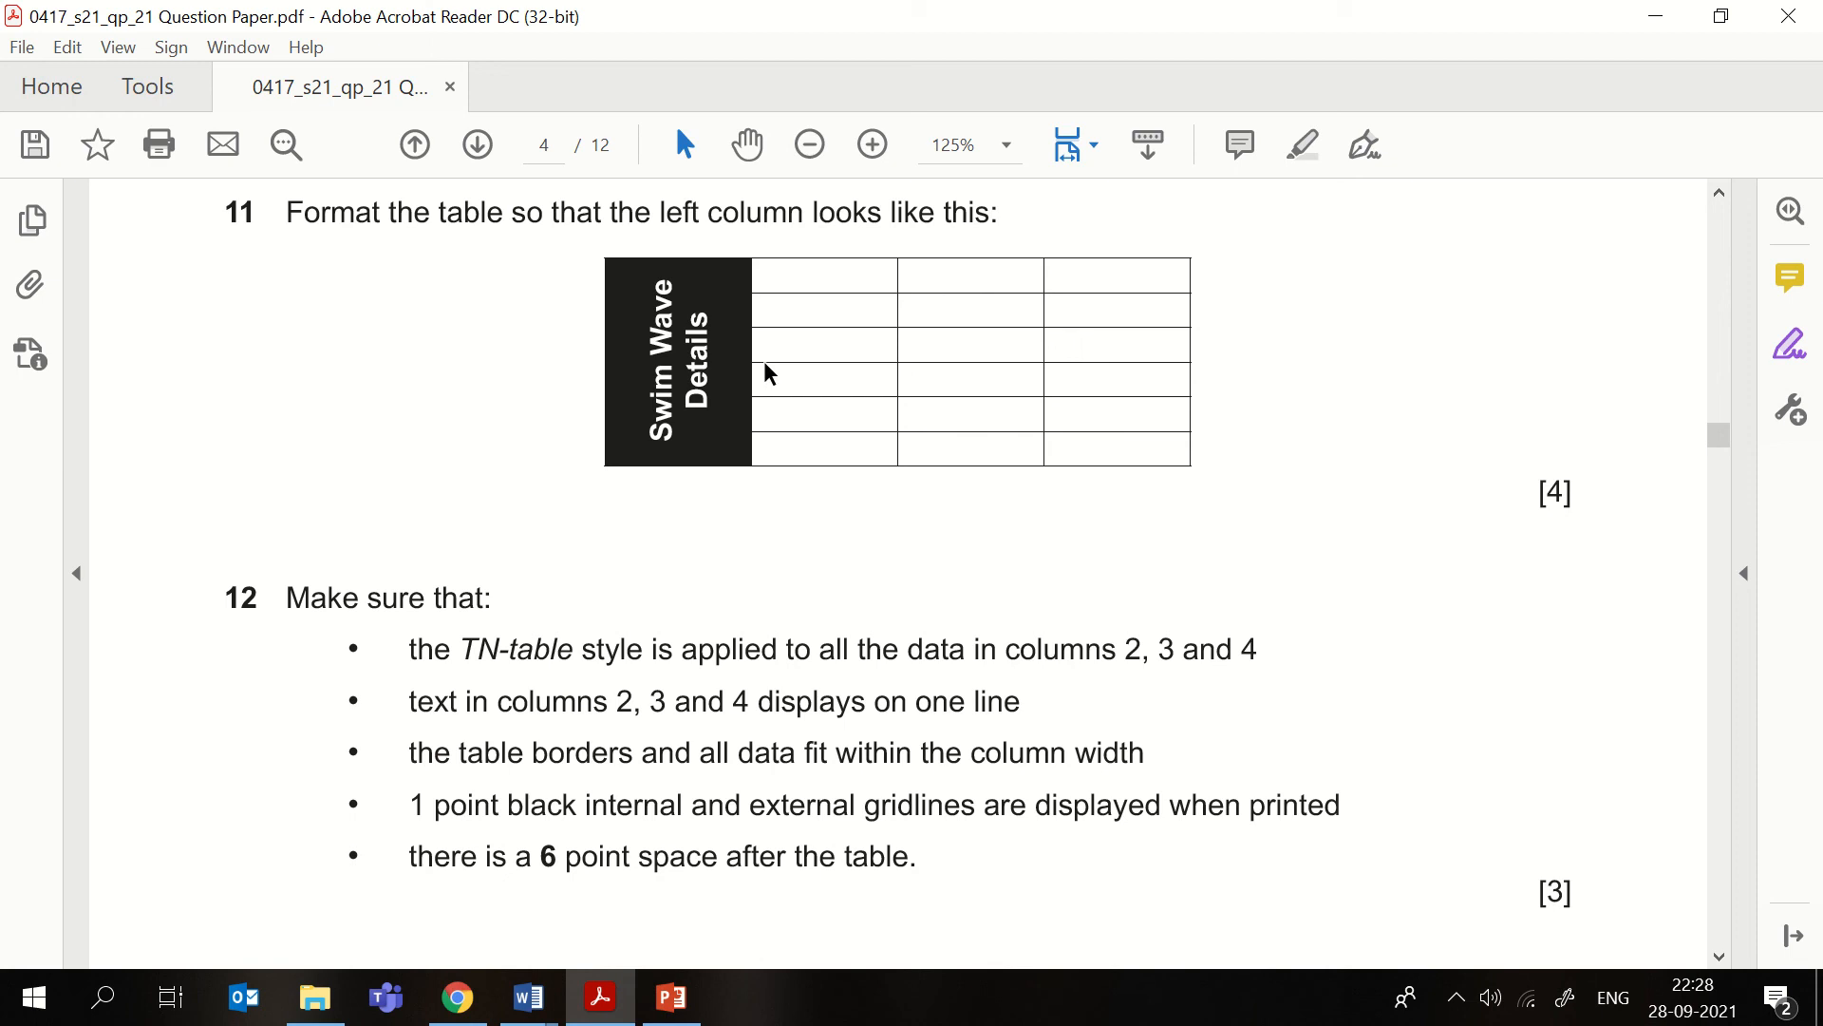
{"action": "mouse_move", "coordinate": [529, 997]}
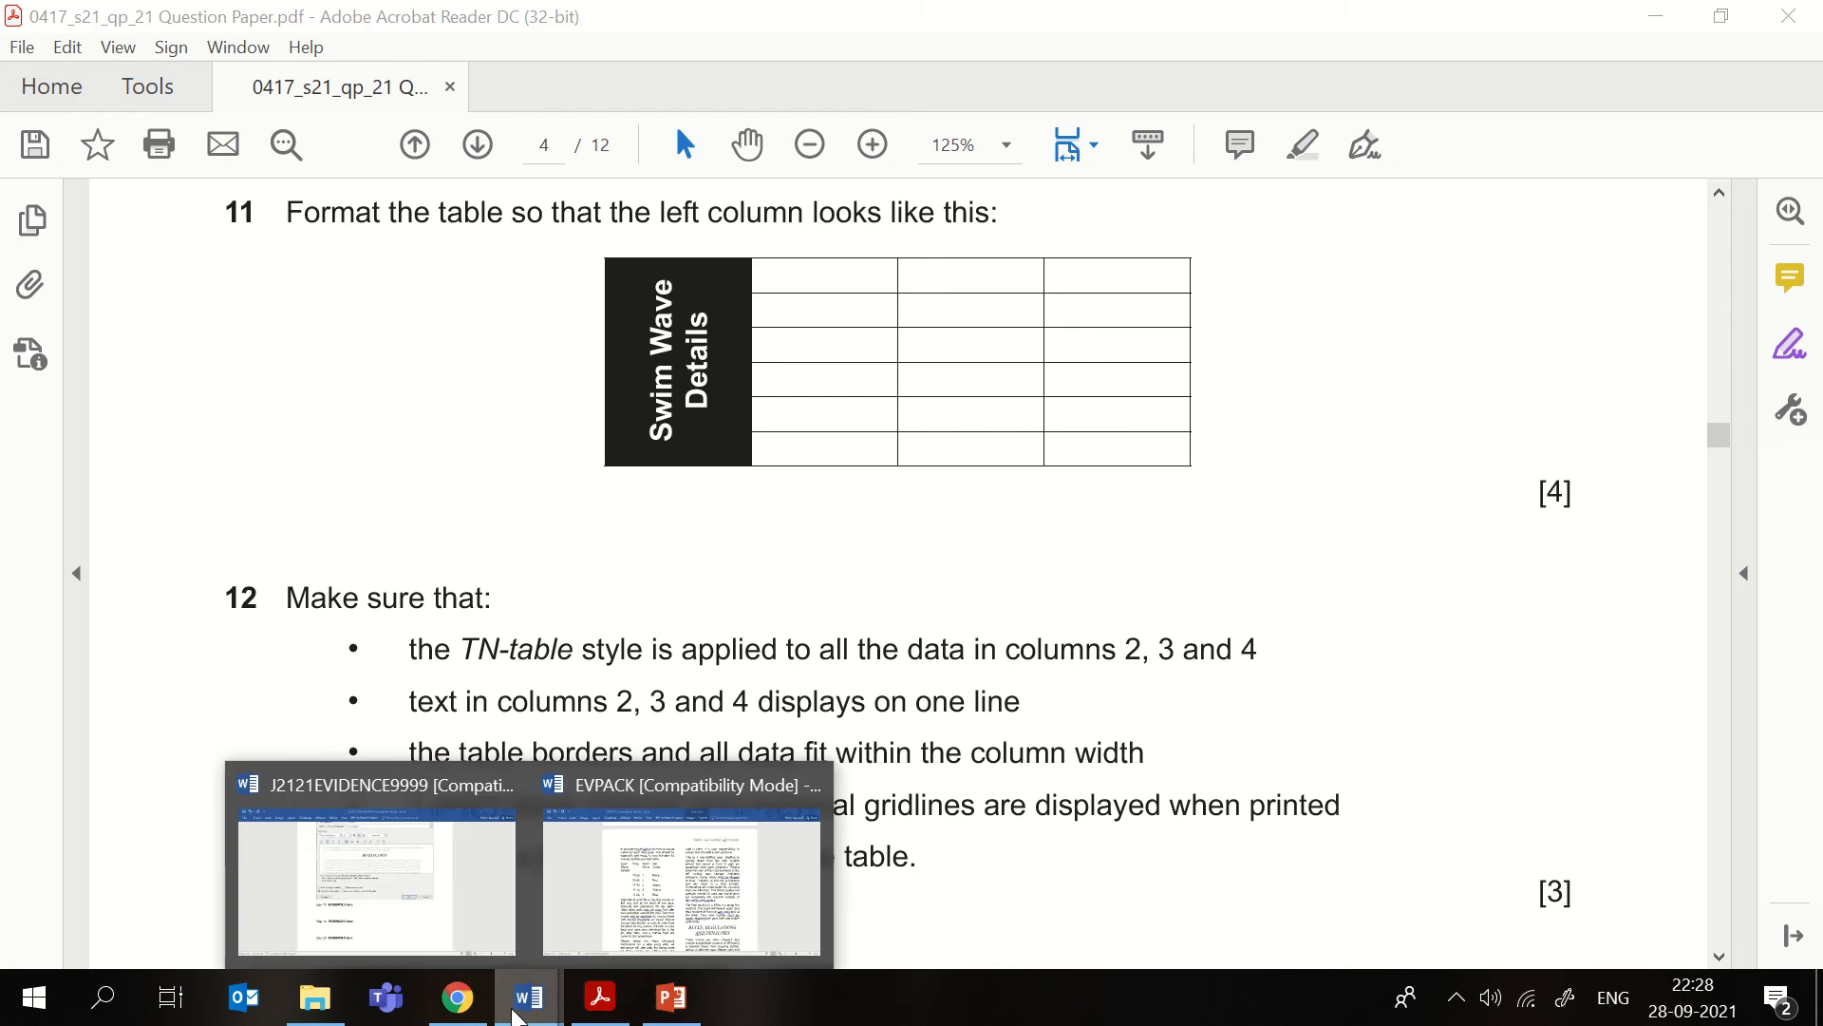
- Switch to EVPACK in Word and apply 3 pt All Borders to the whole Swim Wave Details table on page 2
{"action": "left_click", "coordinate": [585, 946]}
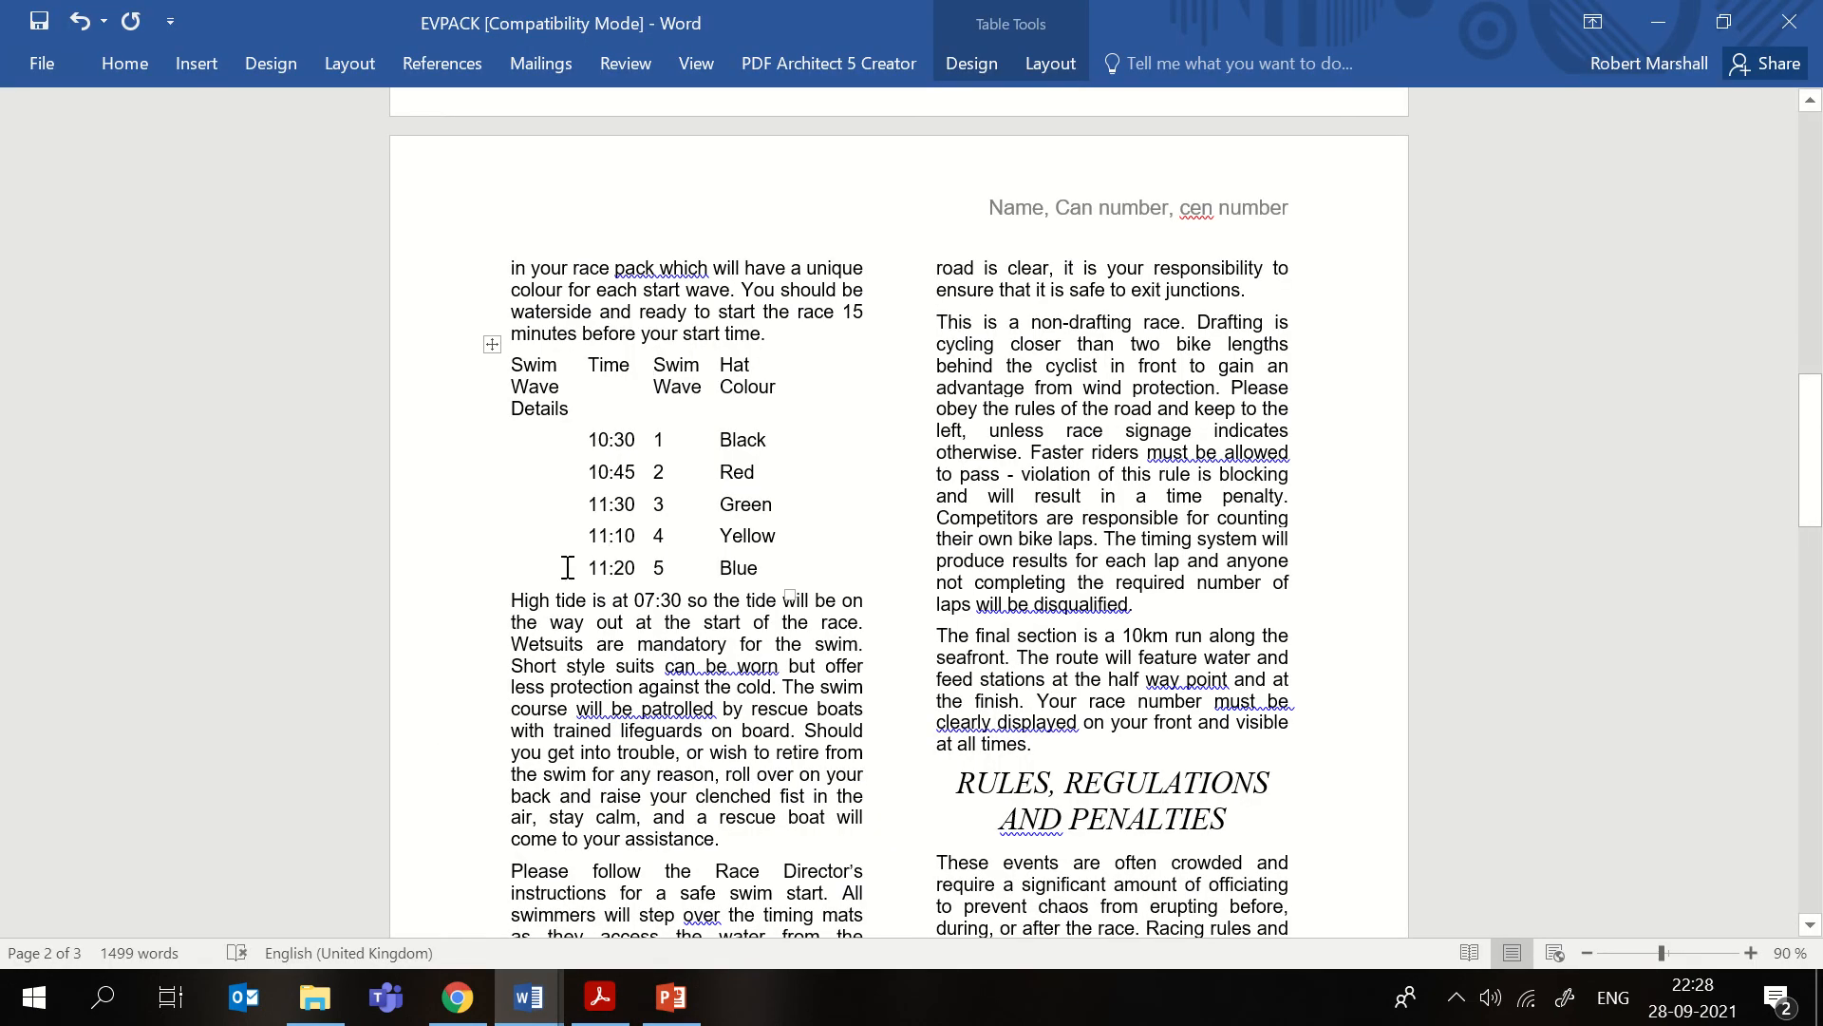
{"action": "left_click_drag", "start_coordinate": [567, 567], "coordinate": [556, 373]}
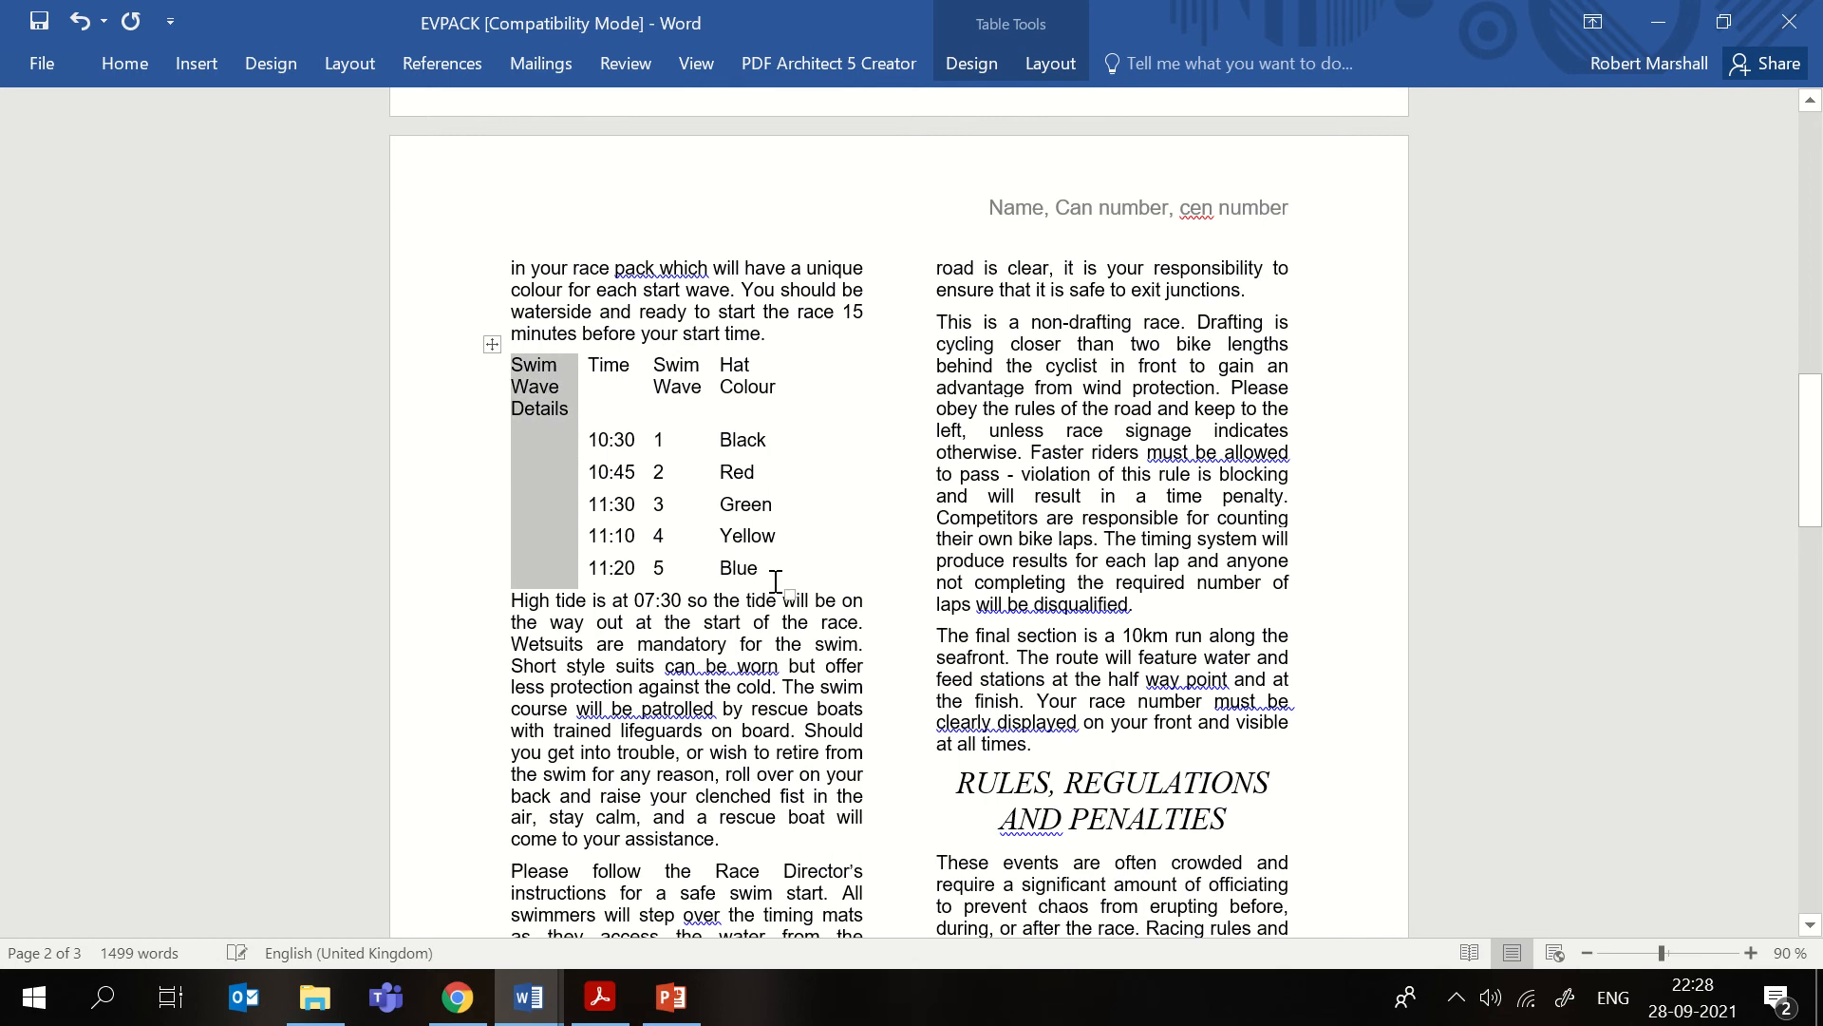
{"action": "left_click_drag", "start_coordinate": [776, 580], "coordinate": [551, 389]}
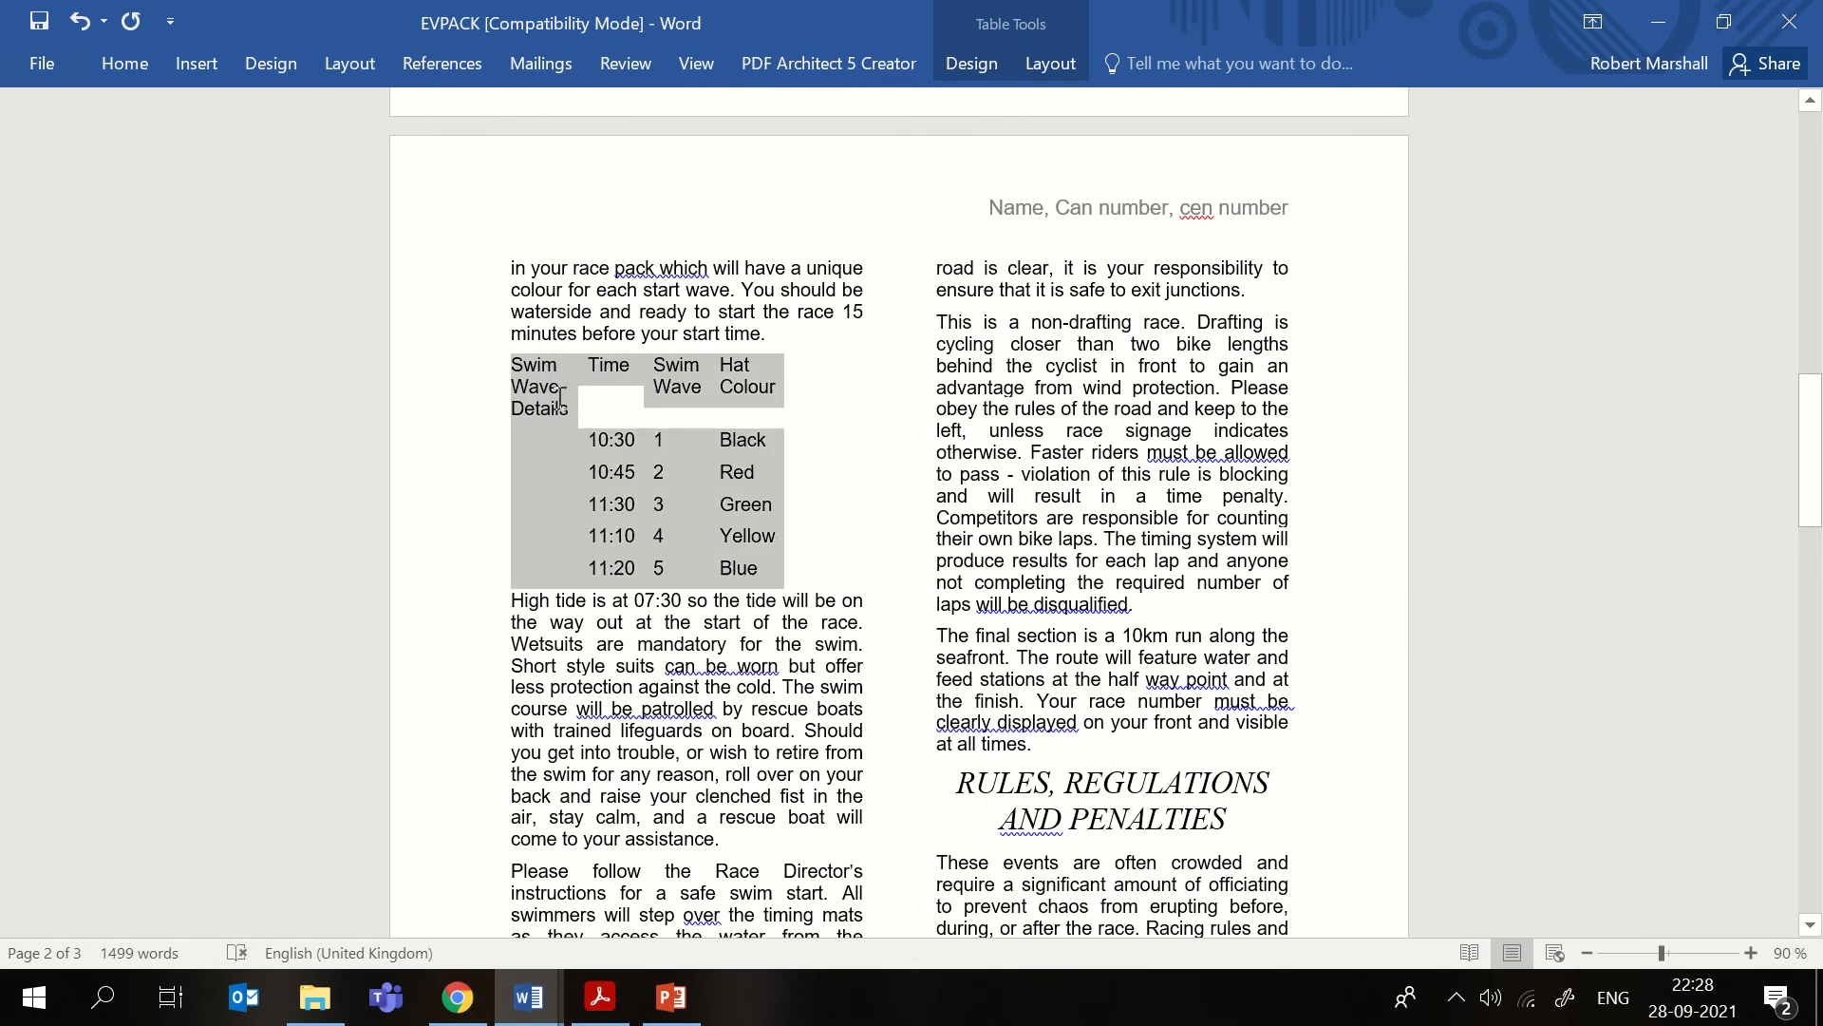
{"action": "left_click", "coordinate": [143, 66]}
{"action": "left_click", "coordinate": [968, 52]}
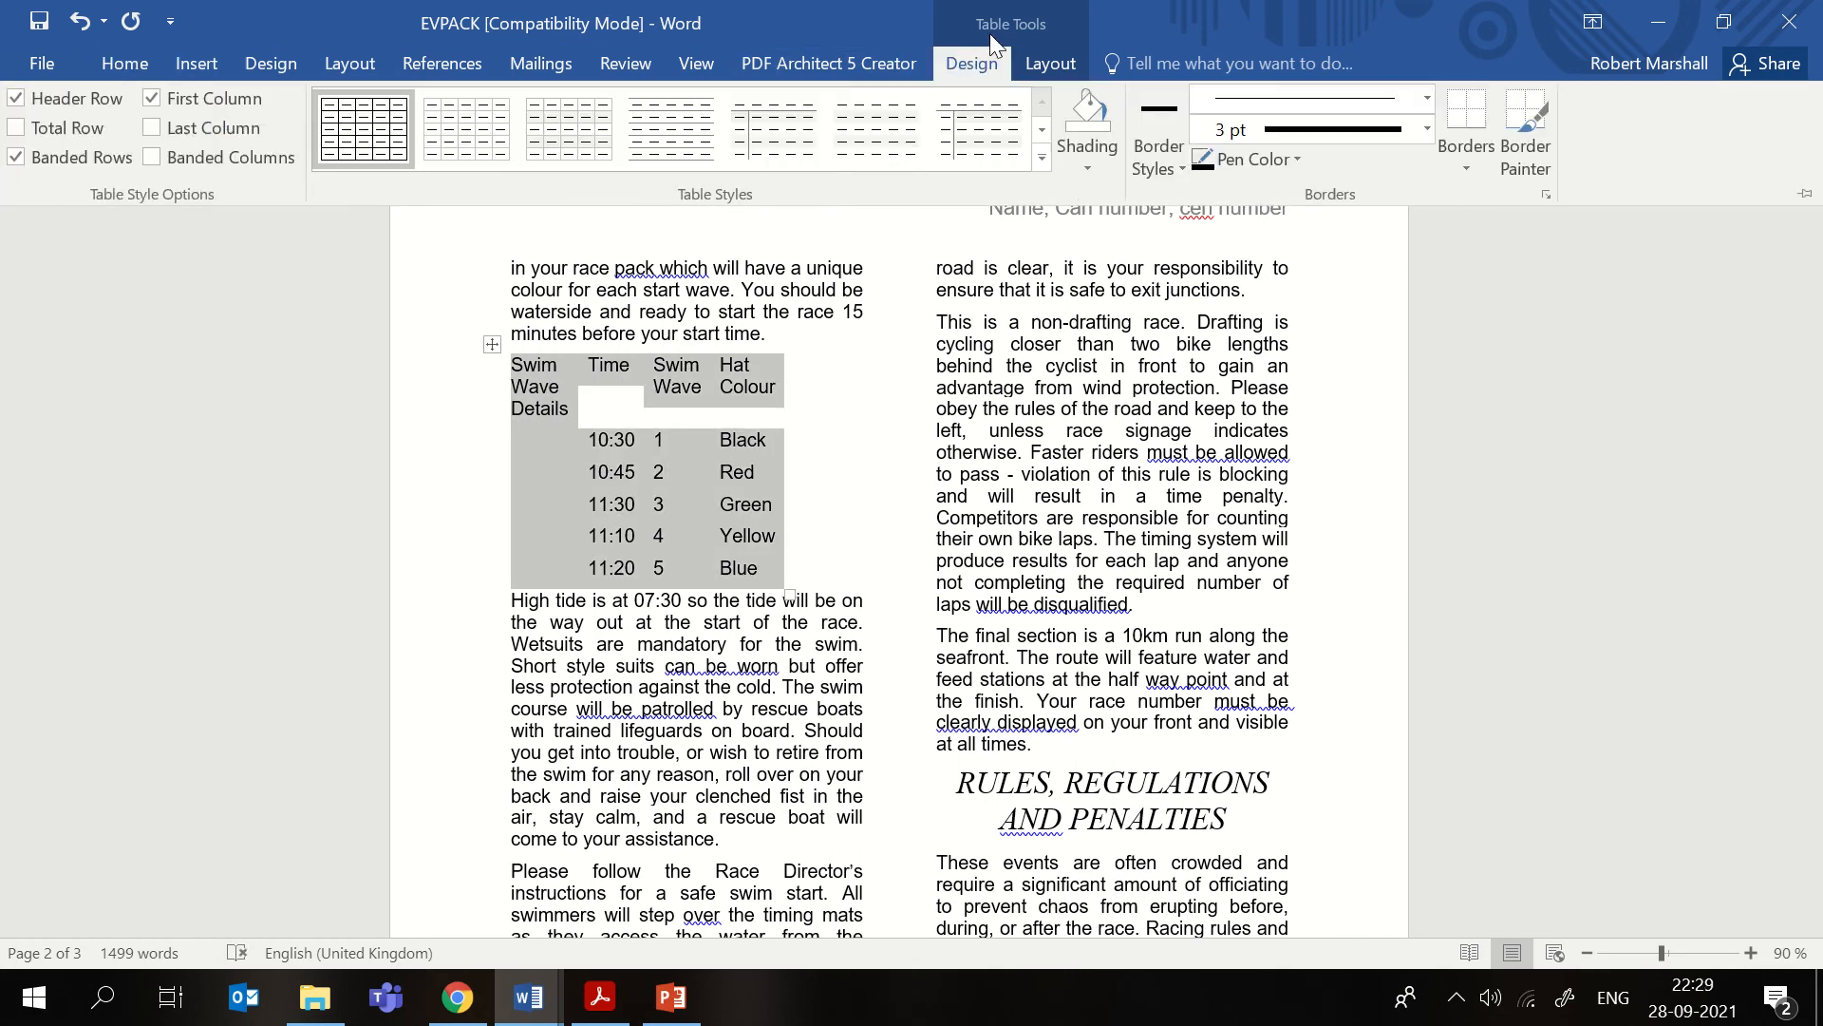
{"action": "left_click", "coordinate": [1462, 156]}
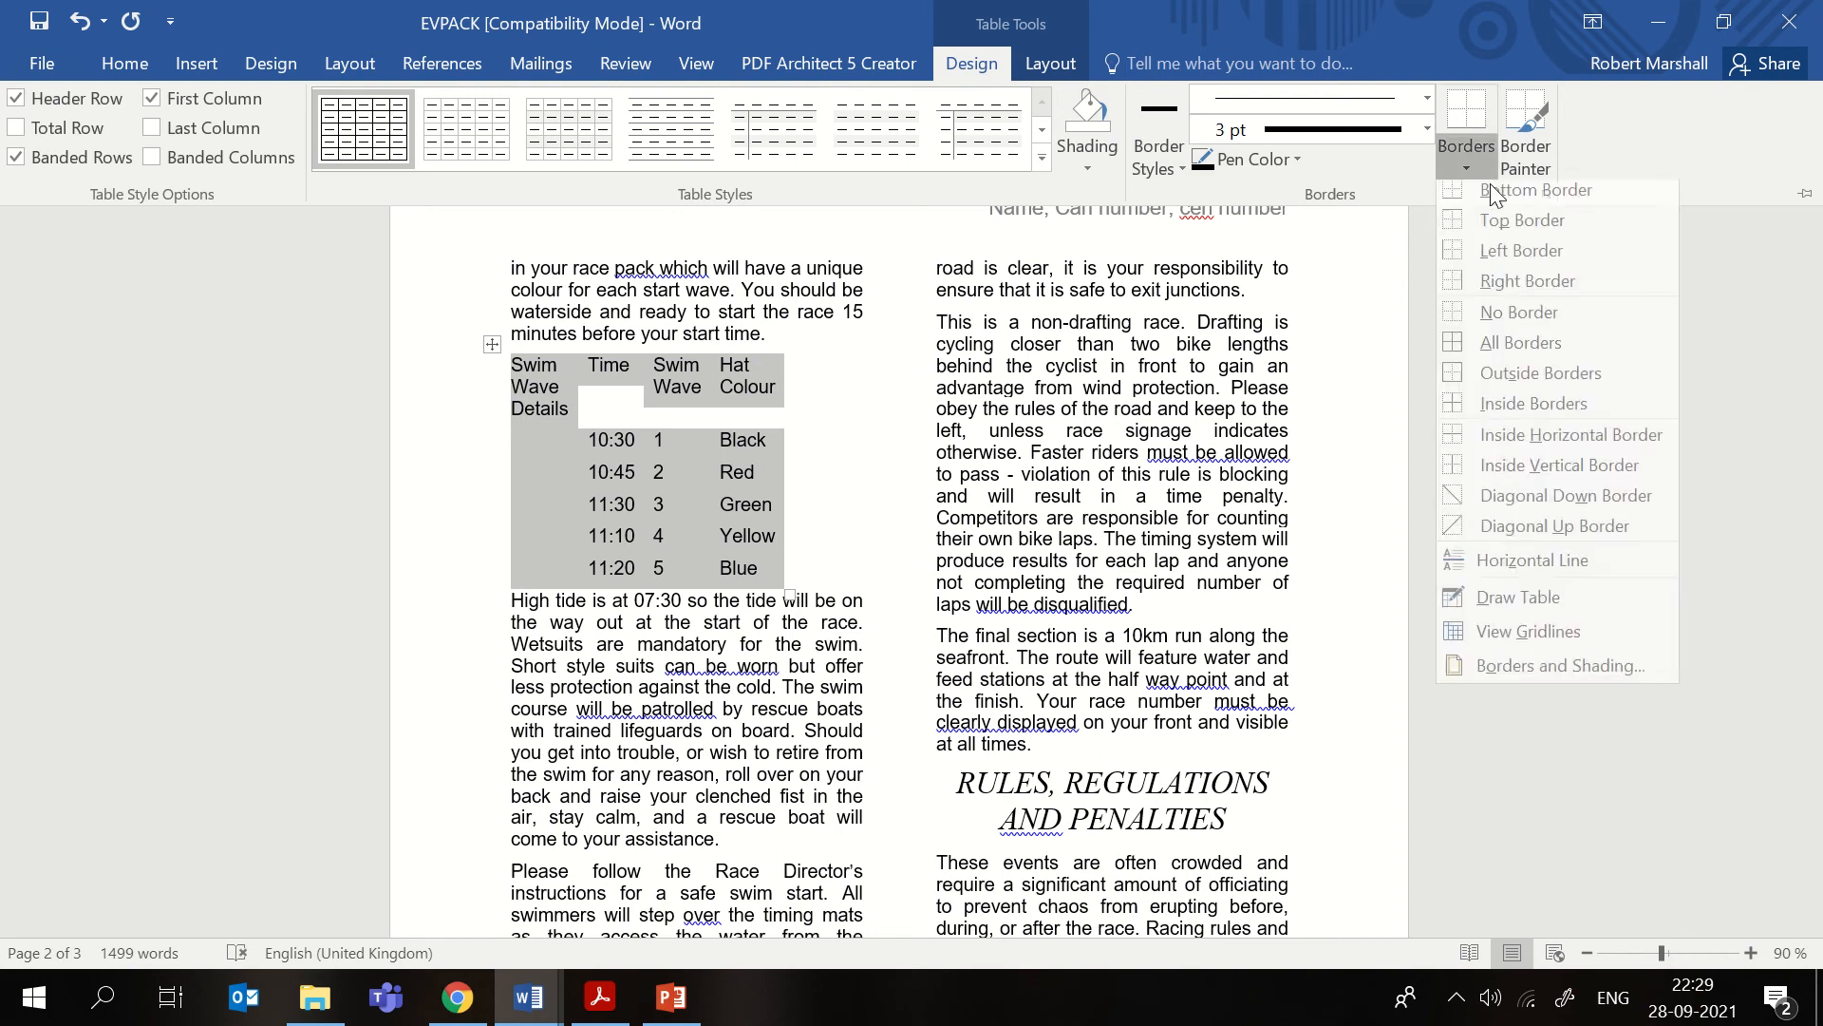
{"action": "left_click", "coordinate": [1529, 350]}
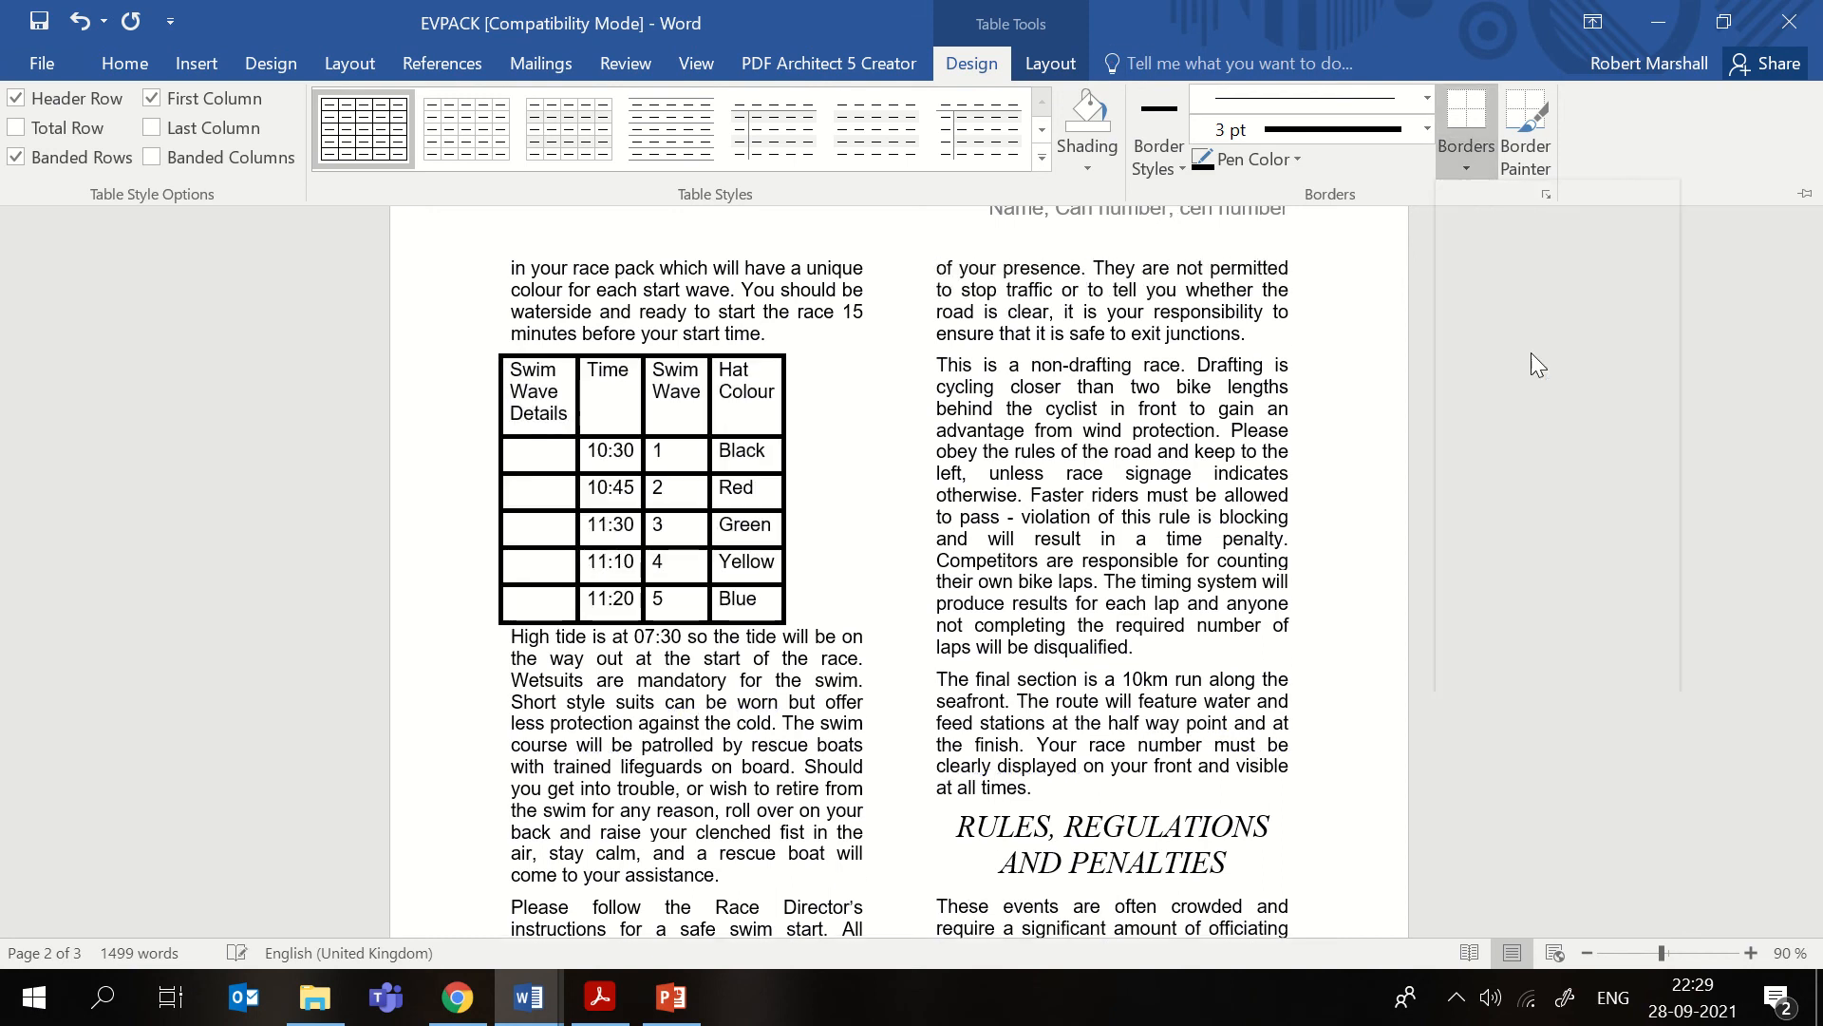
{"action": "left_click", "coordinate": [653, 698]}
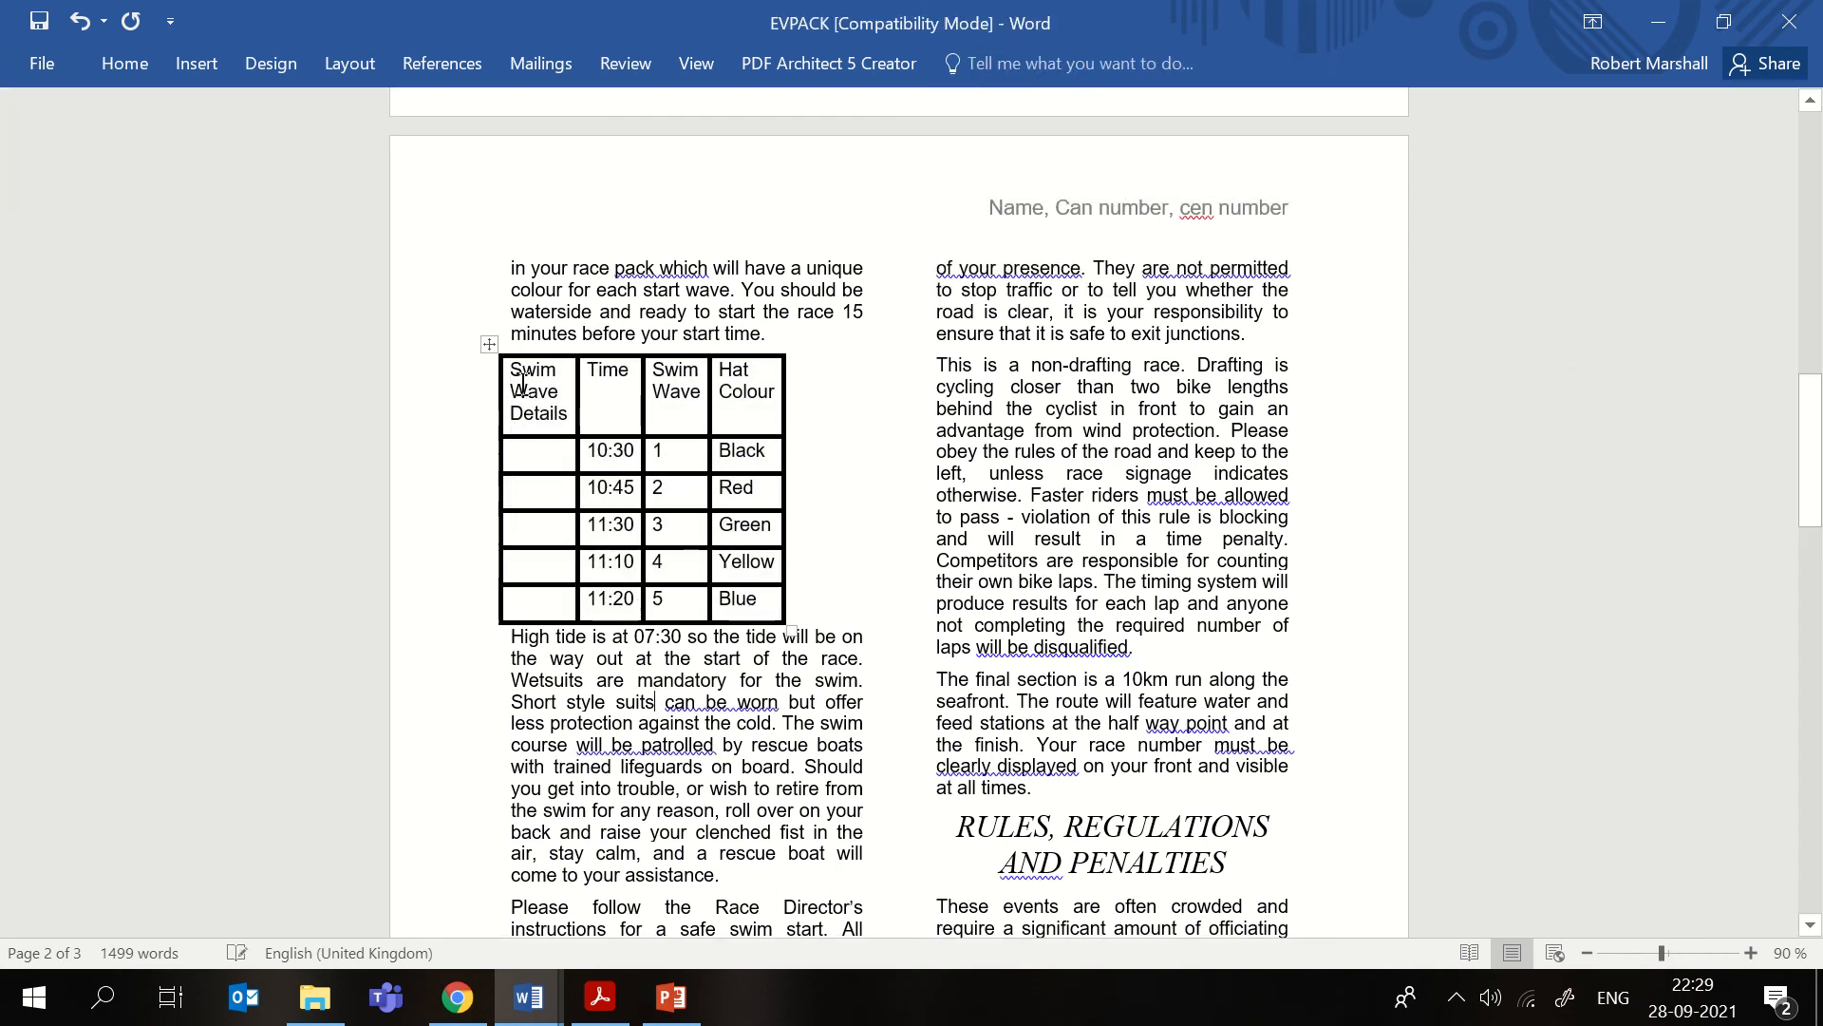
- Merge all cells of the table's left column into a single Swim Wave Details cell
{"action": "left_click_drag", "start_coordinate": [516, 370], "coordinate": [547, 601]}
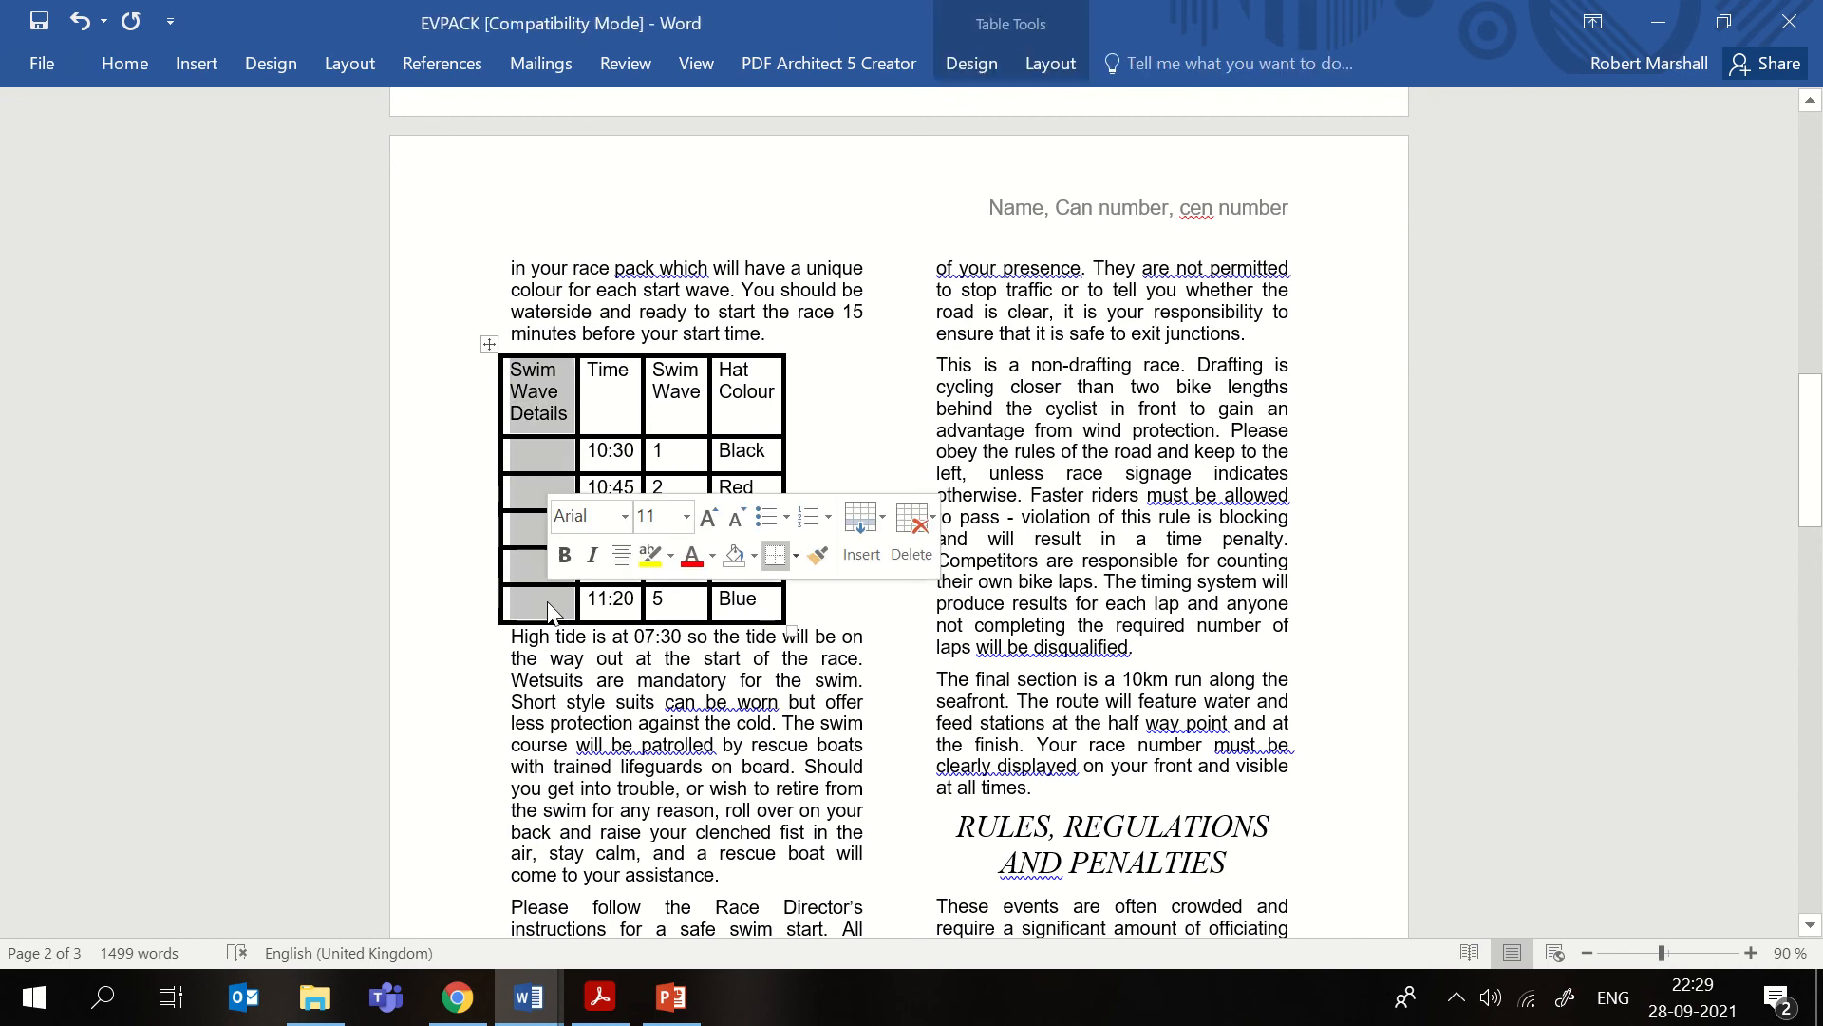
{"action": "left_click", "coordinate": [1075, 66]}
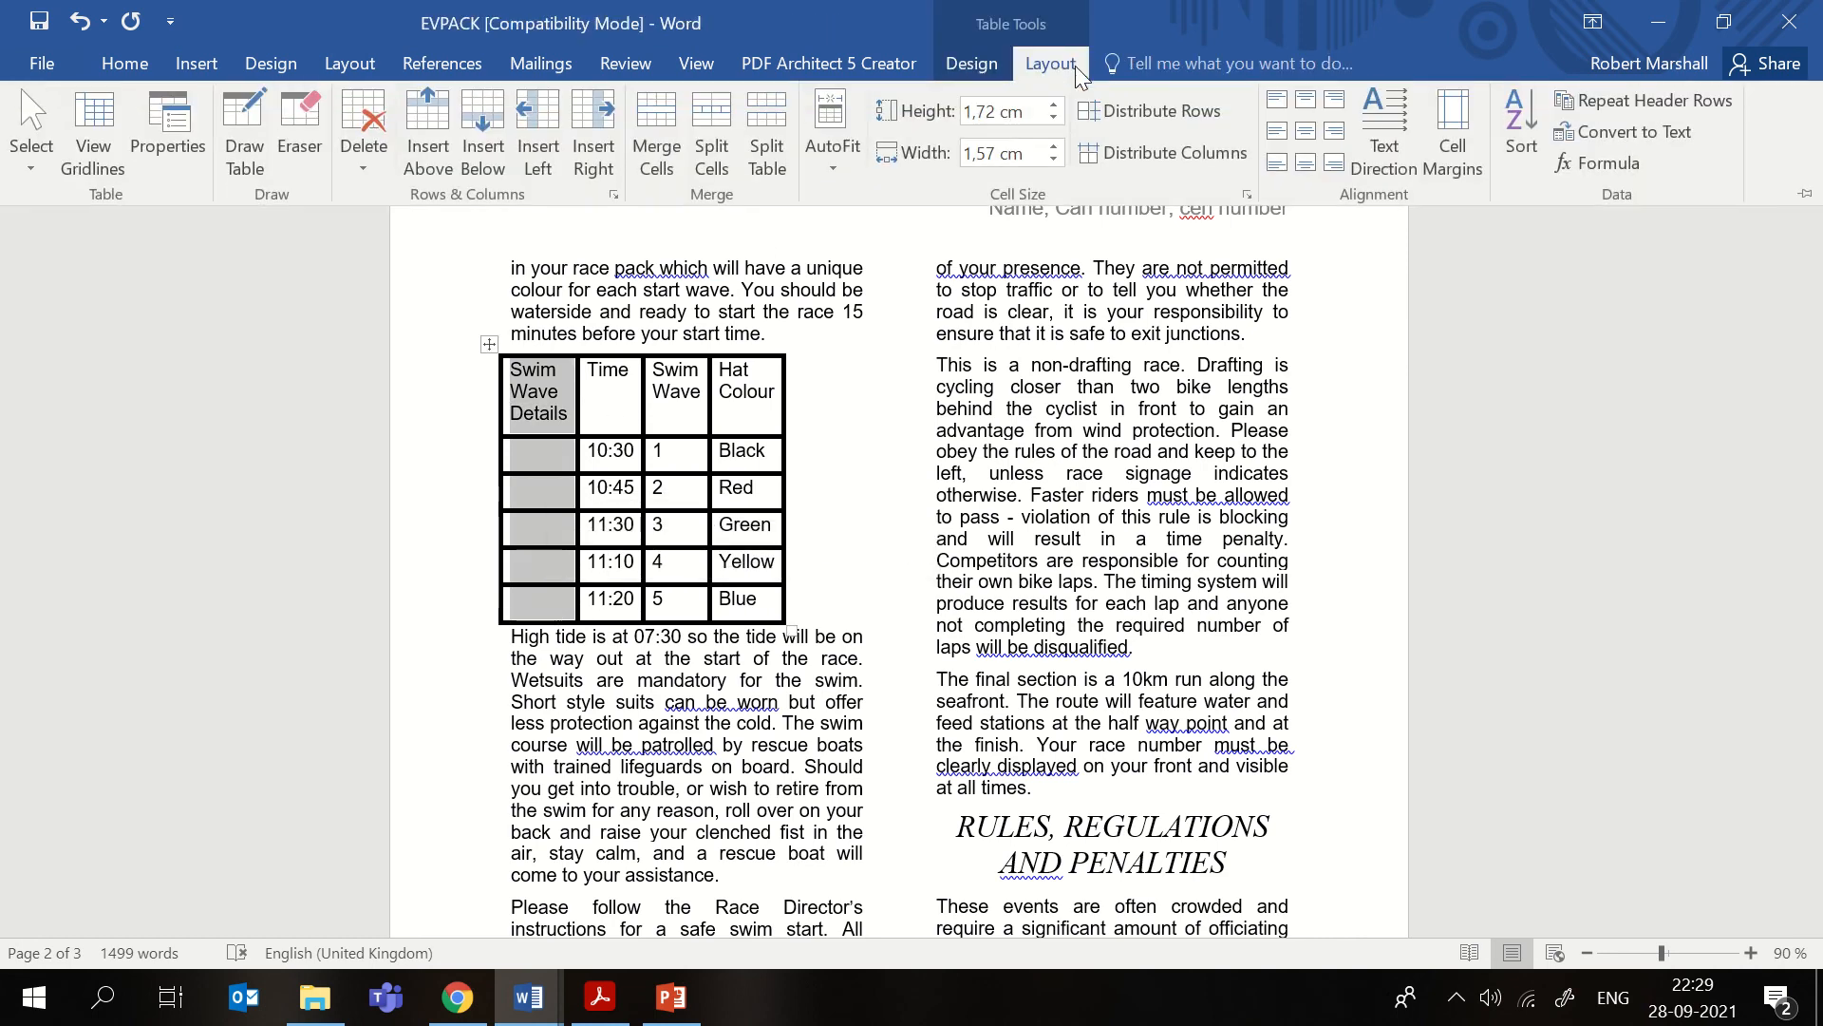
{"action": "left_click", "coordinate": [665, 152]}
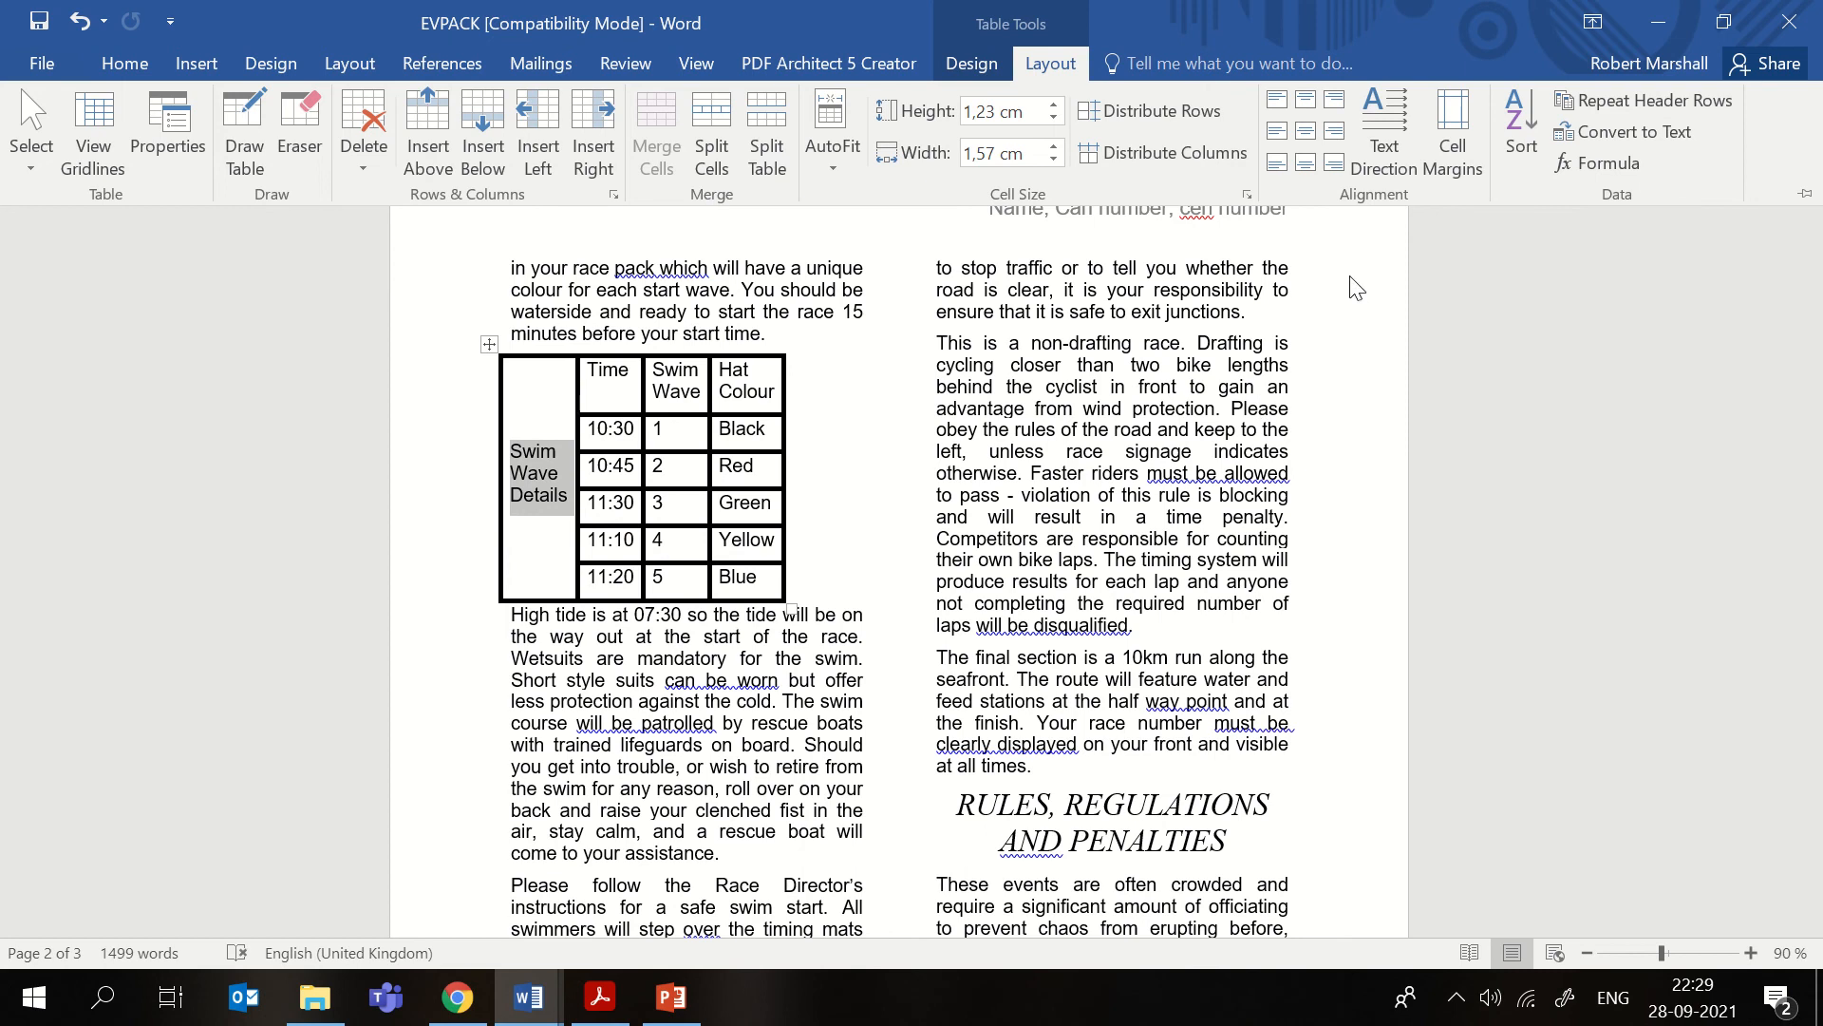
- Rotate the merged cell's text so it reads upwards and centre it both horizontally and vertically
{"action": "left_click", "coordinate": [1395, 147]}
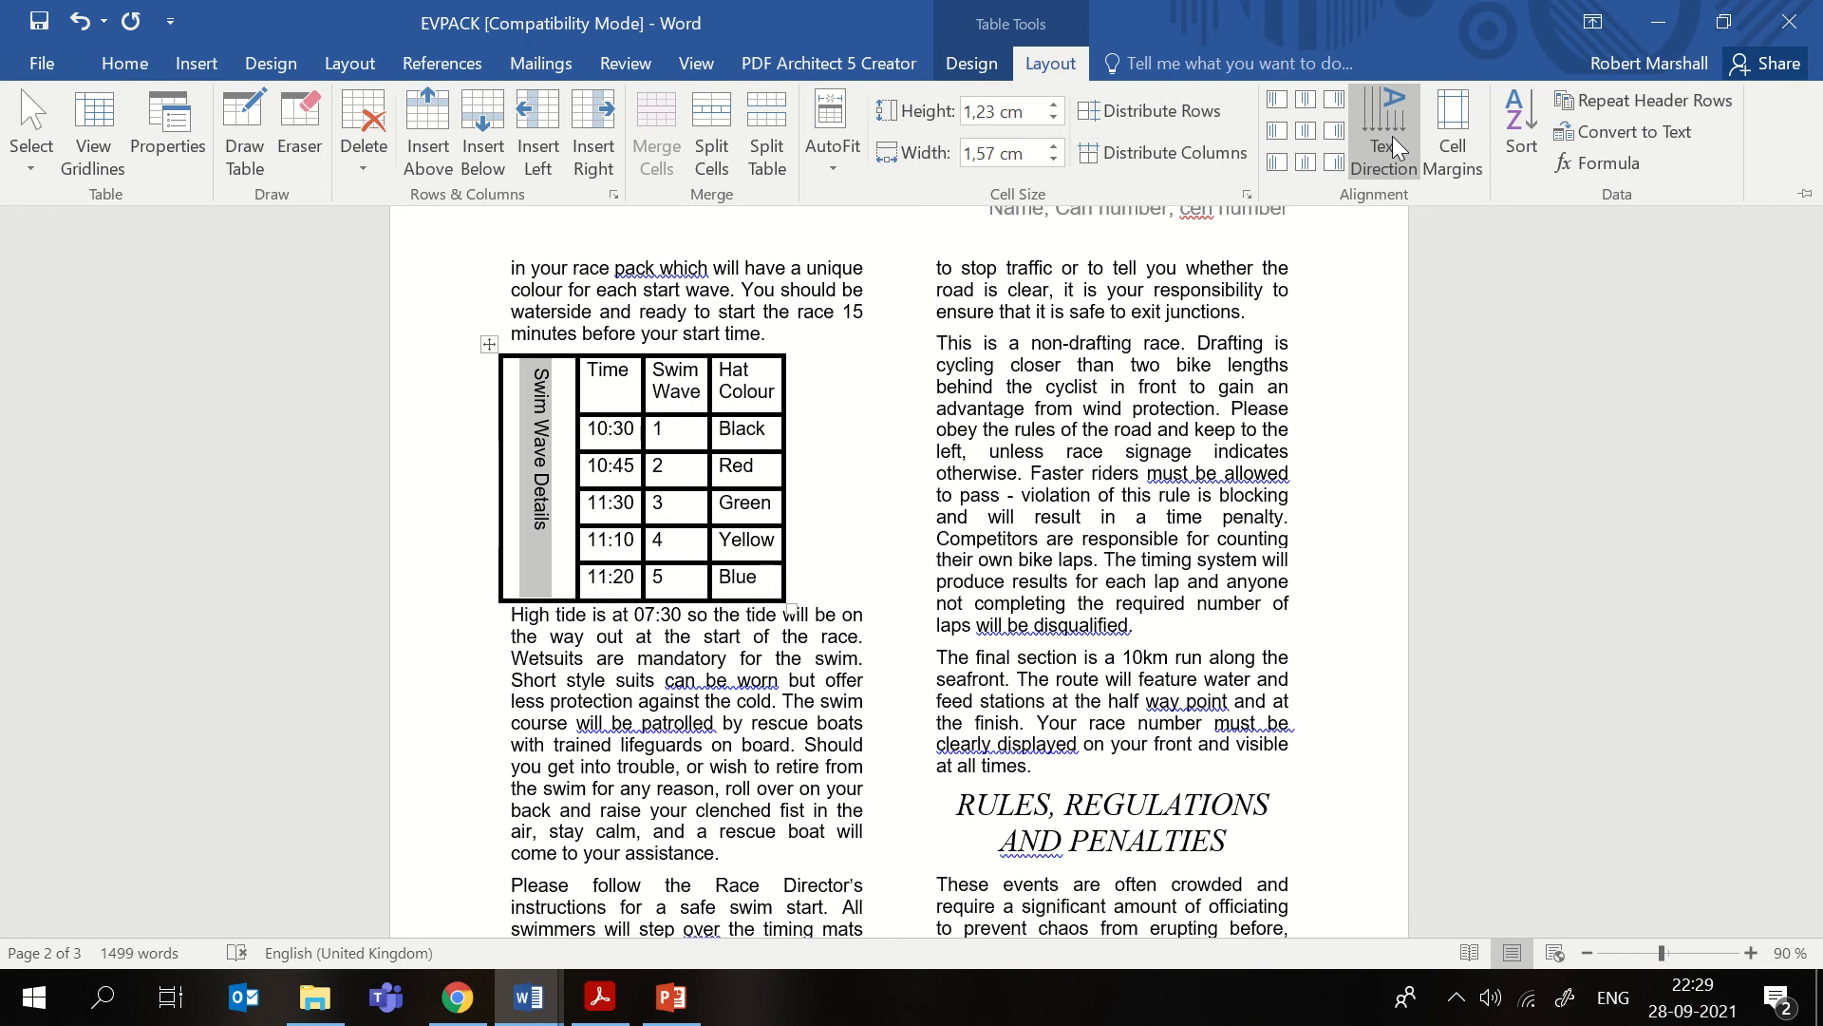
{"action": "left_click", "coordinate": [1395, 148]}
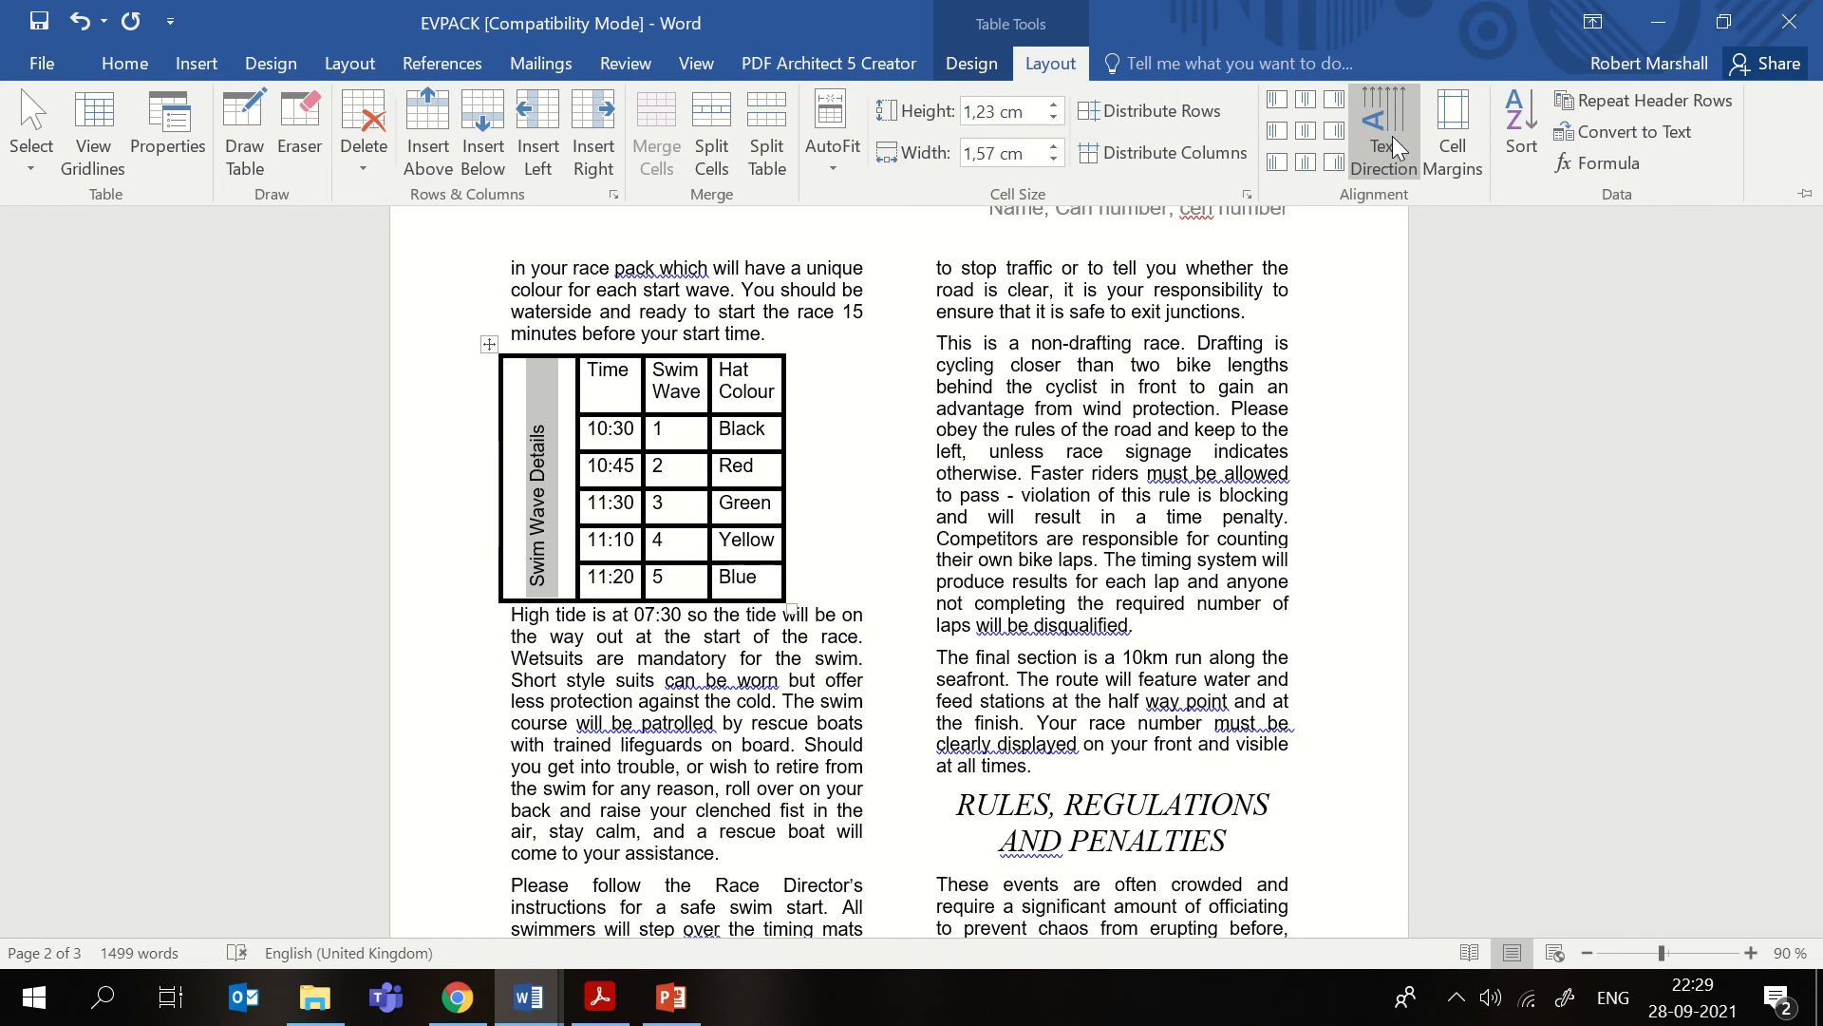
{"action": "left_click", "coordinate": [1305, 130]}
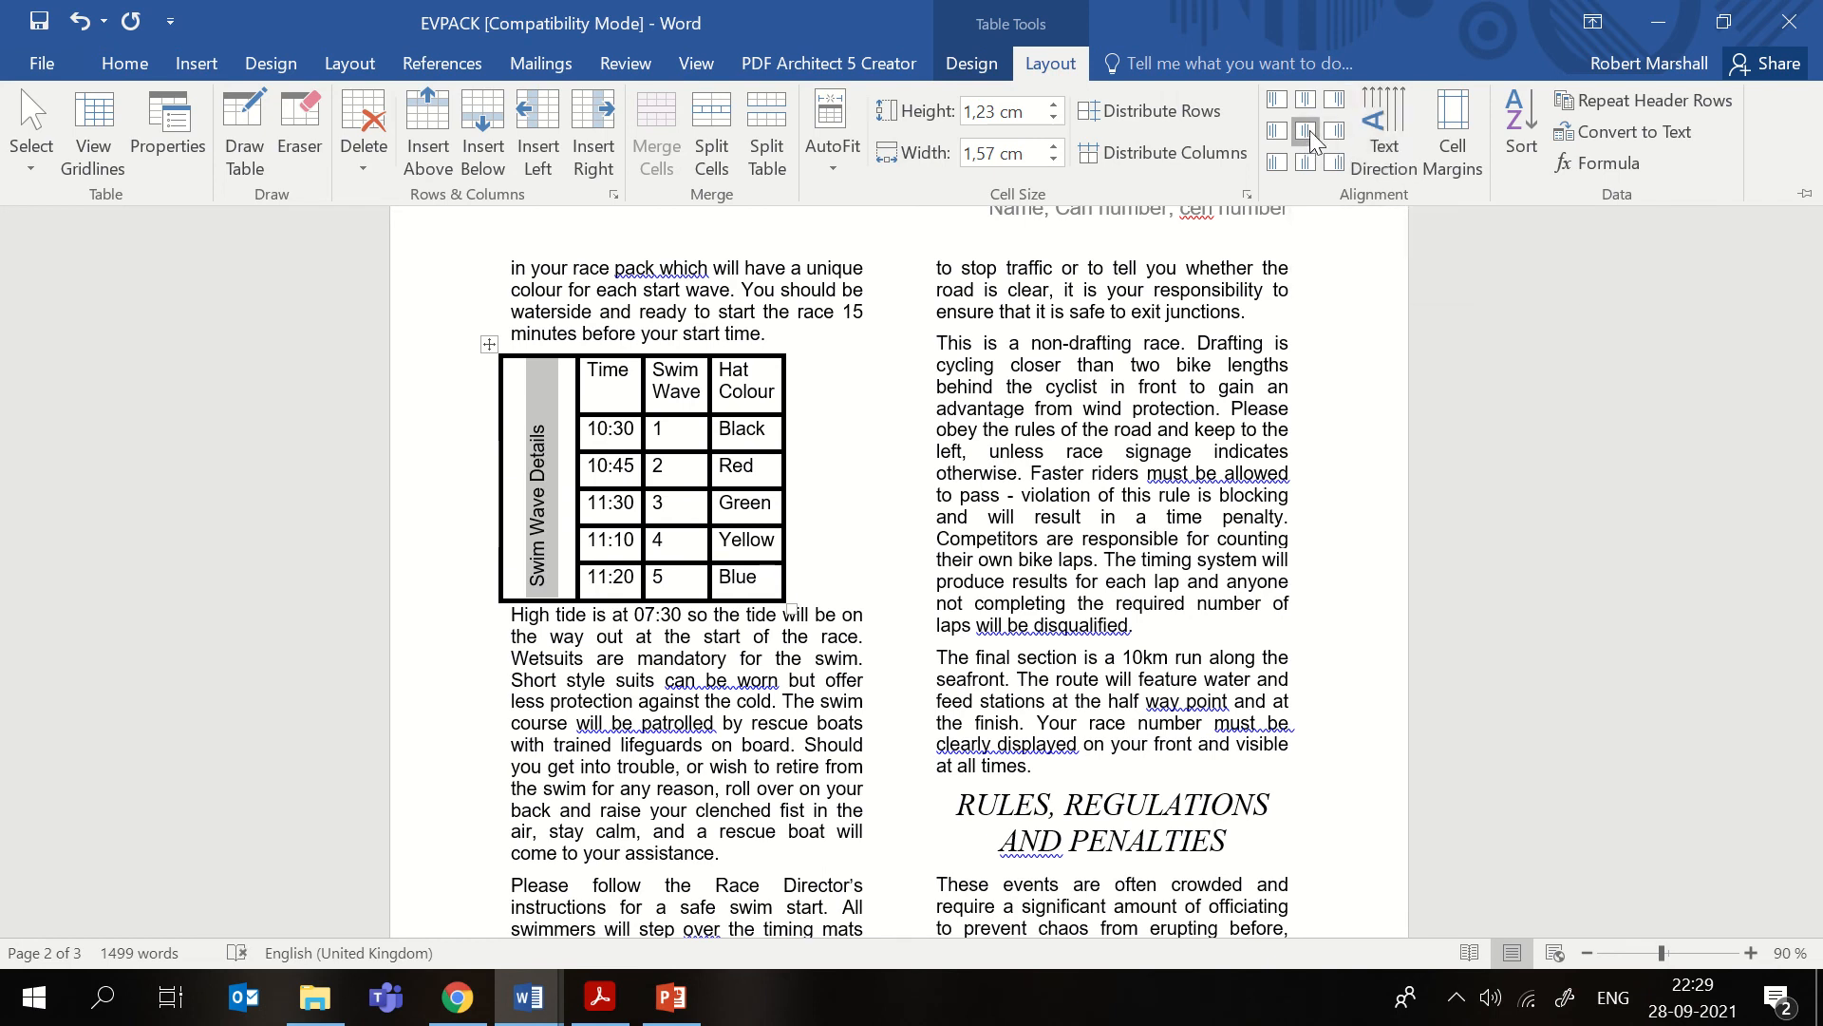
- Put "Details" on a second line below "Swim Wave" in the merged cell, checking question 11's sample in Acrobat Reader
{"action": "left_click", "coordinate": [545, 462]}
{"action": "left_click", "coordinate": [546, 462]}
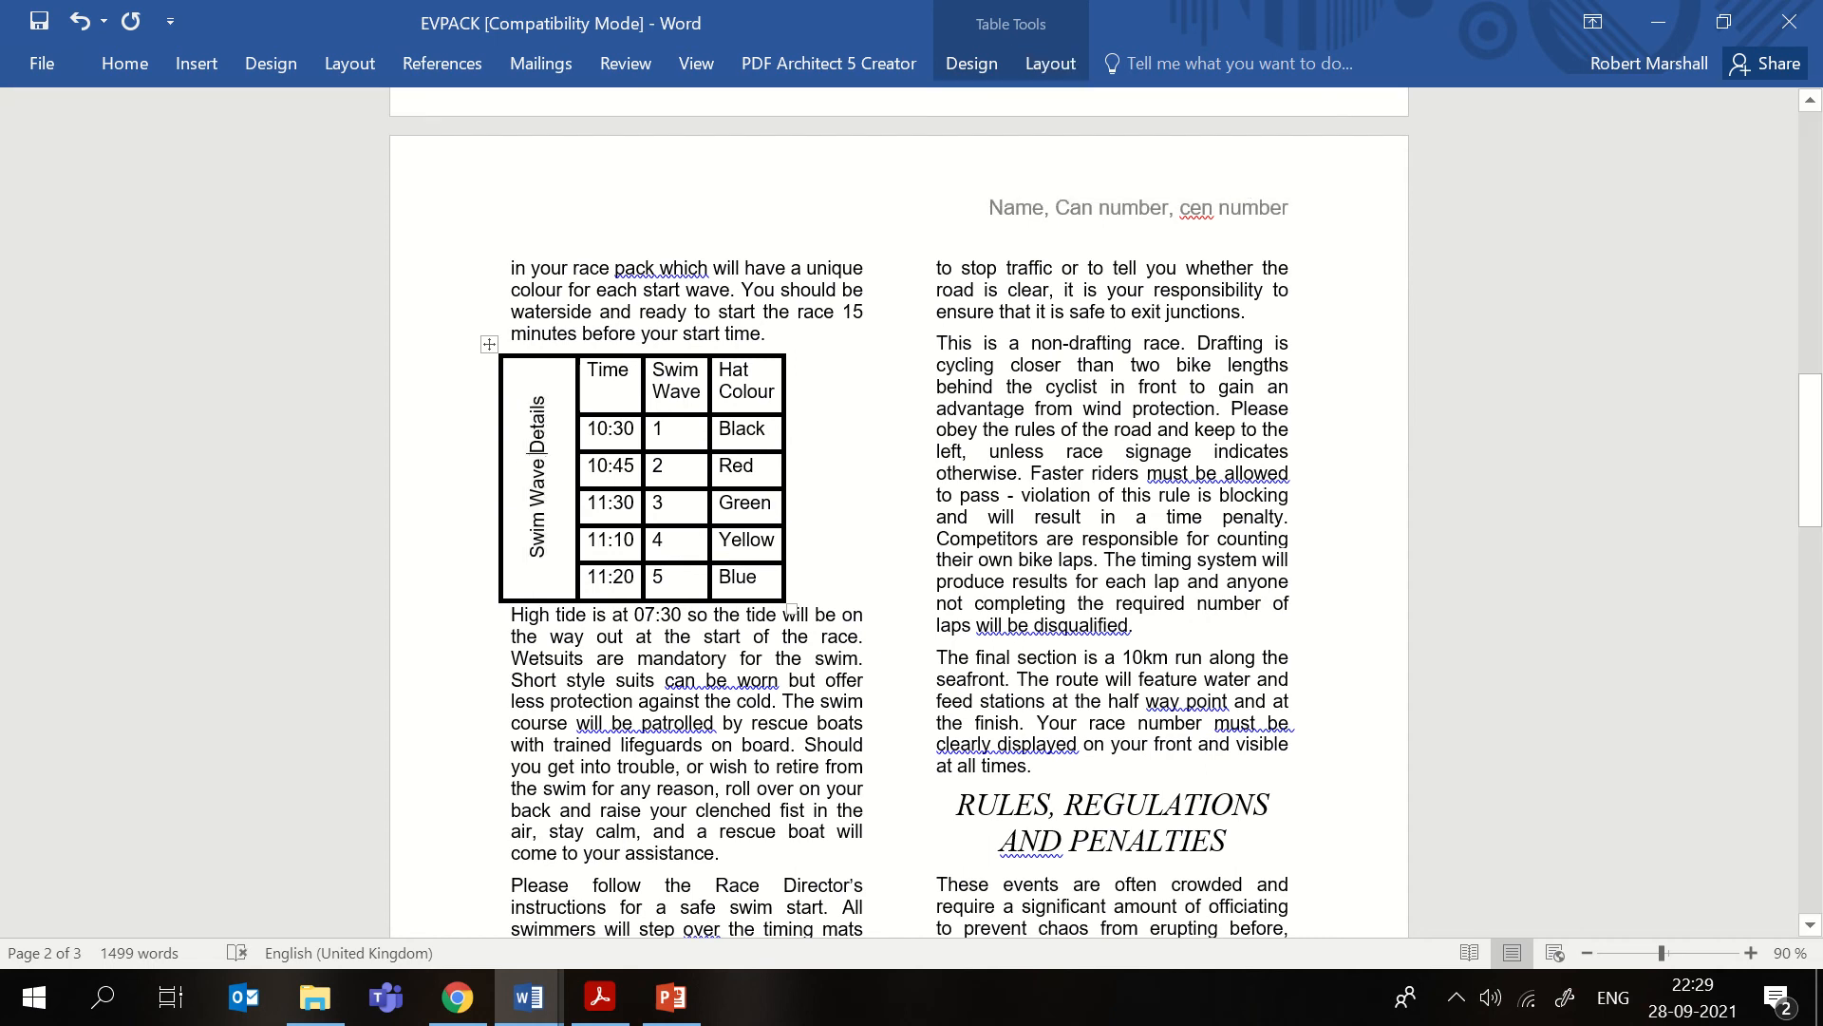
{"action": "left_click", "coordinate": [590, 1008]}
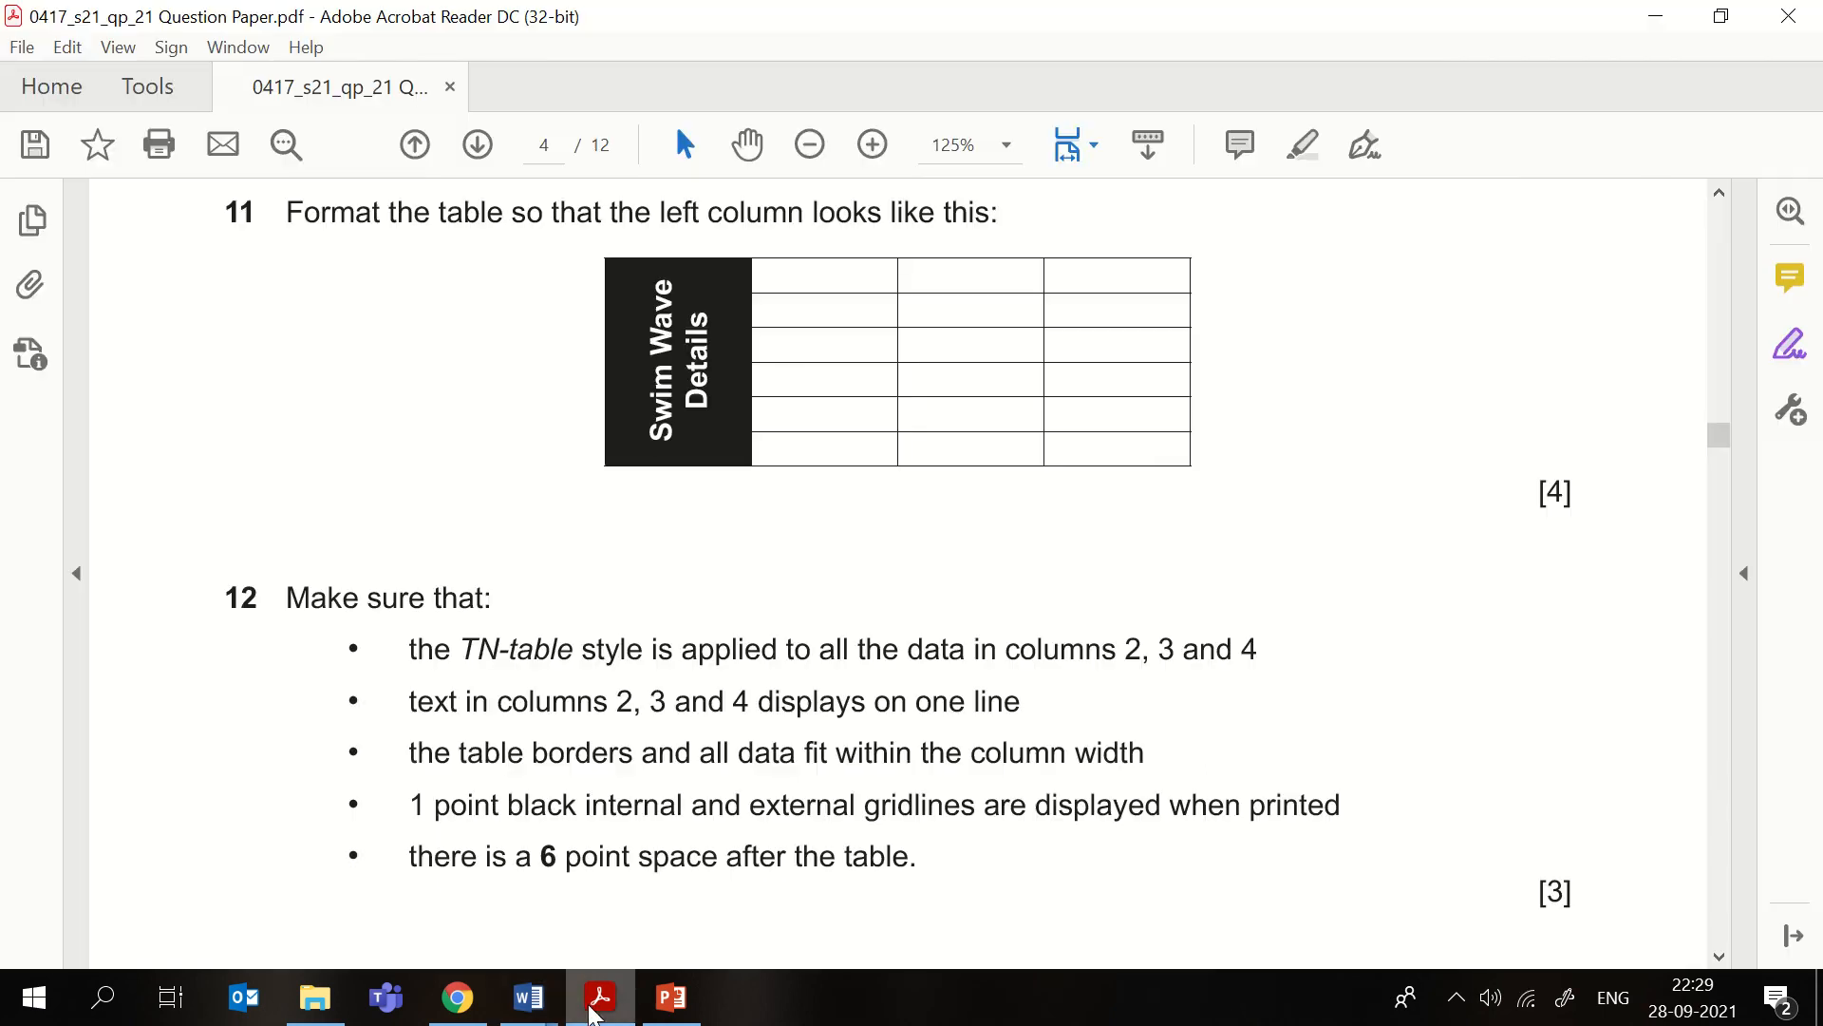
{"action": "left_click", "coordinate": [594, 1011]}
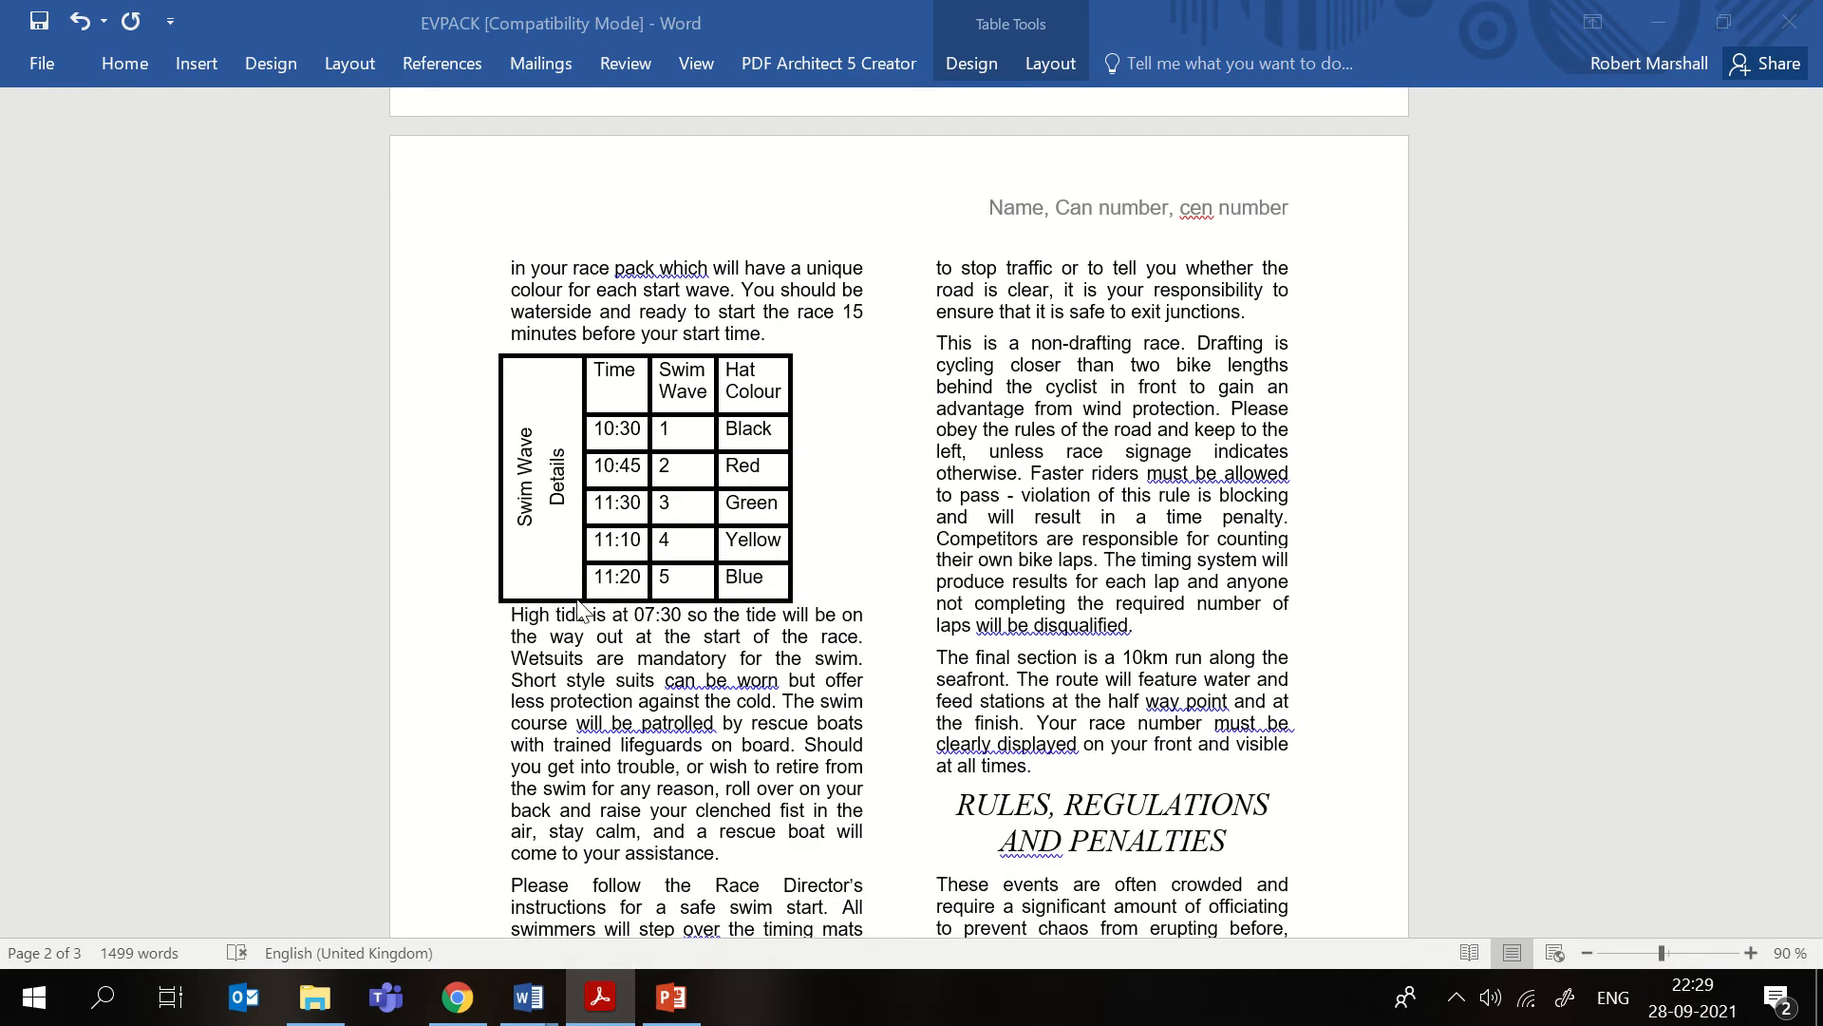
- Shade the merged Swim Wave Details cell black
{"action": "left_click", "coordinate": [532, 395]}
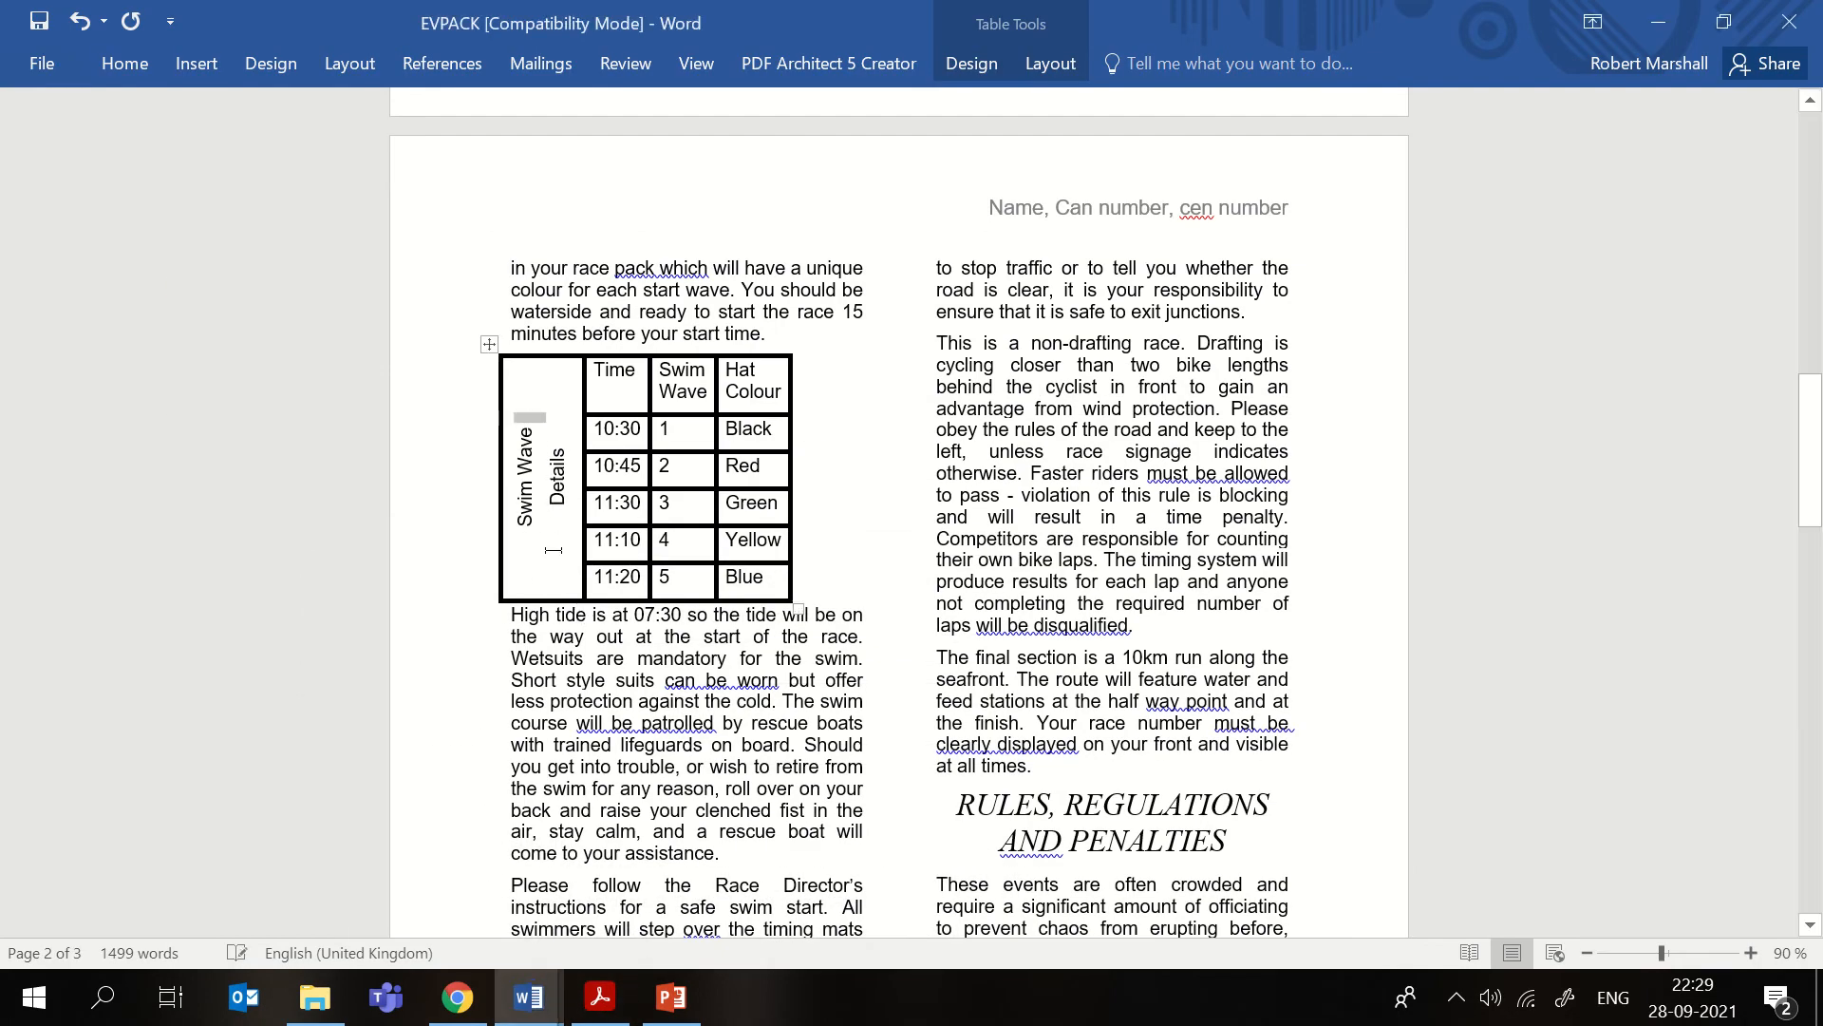
{"action": "left_click", "coordinate": [988, 76]}
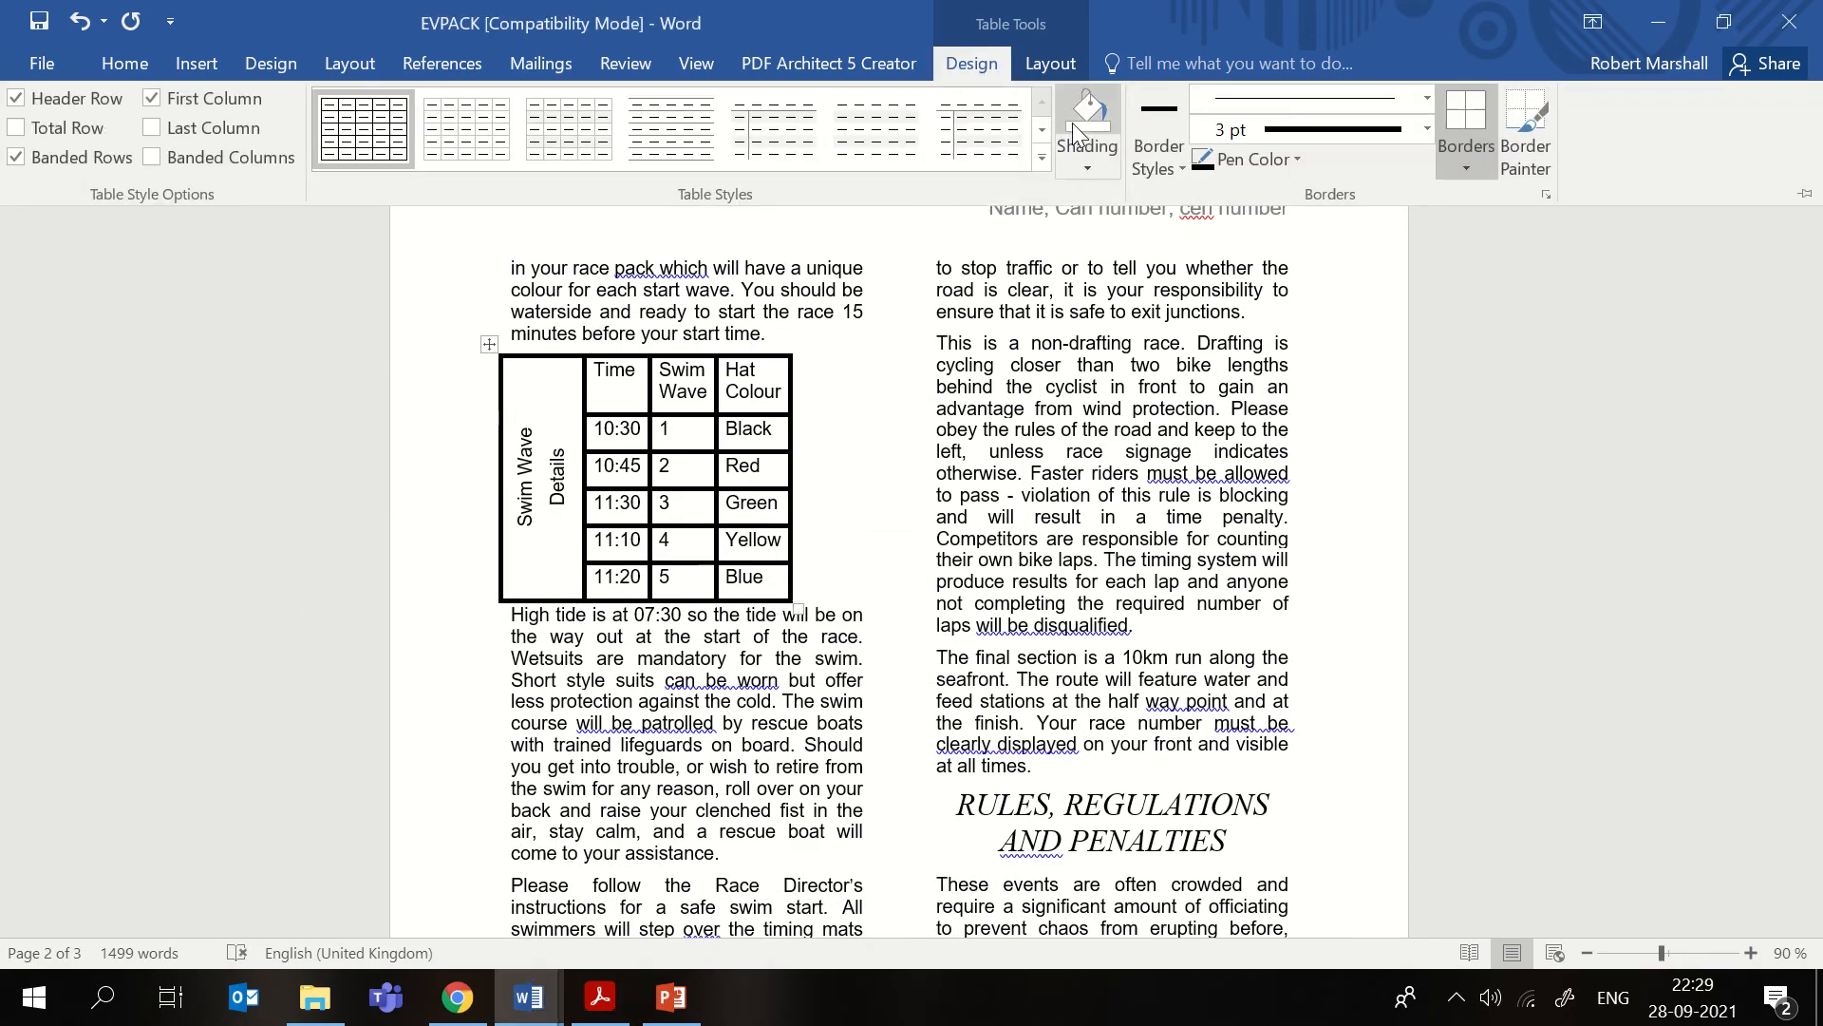
{"action": "left_click", "coordinate": [1088, 169]}
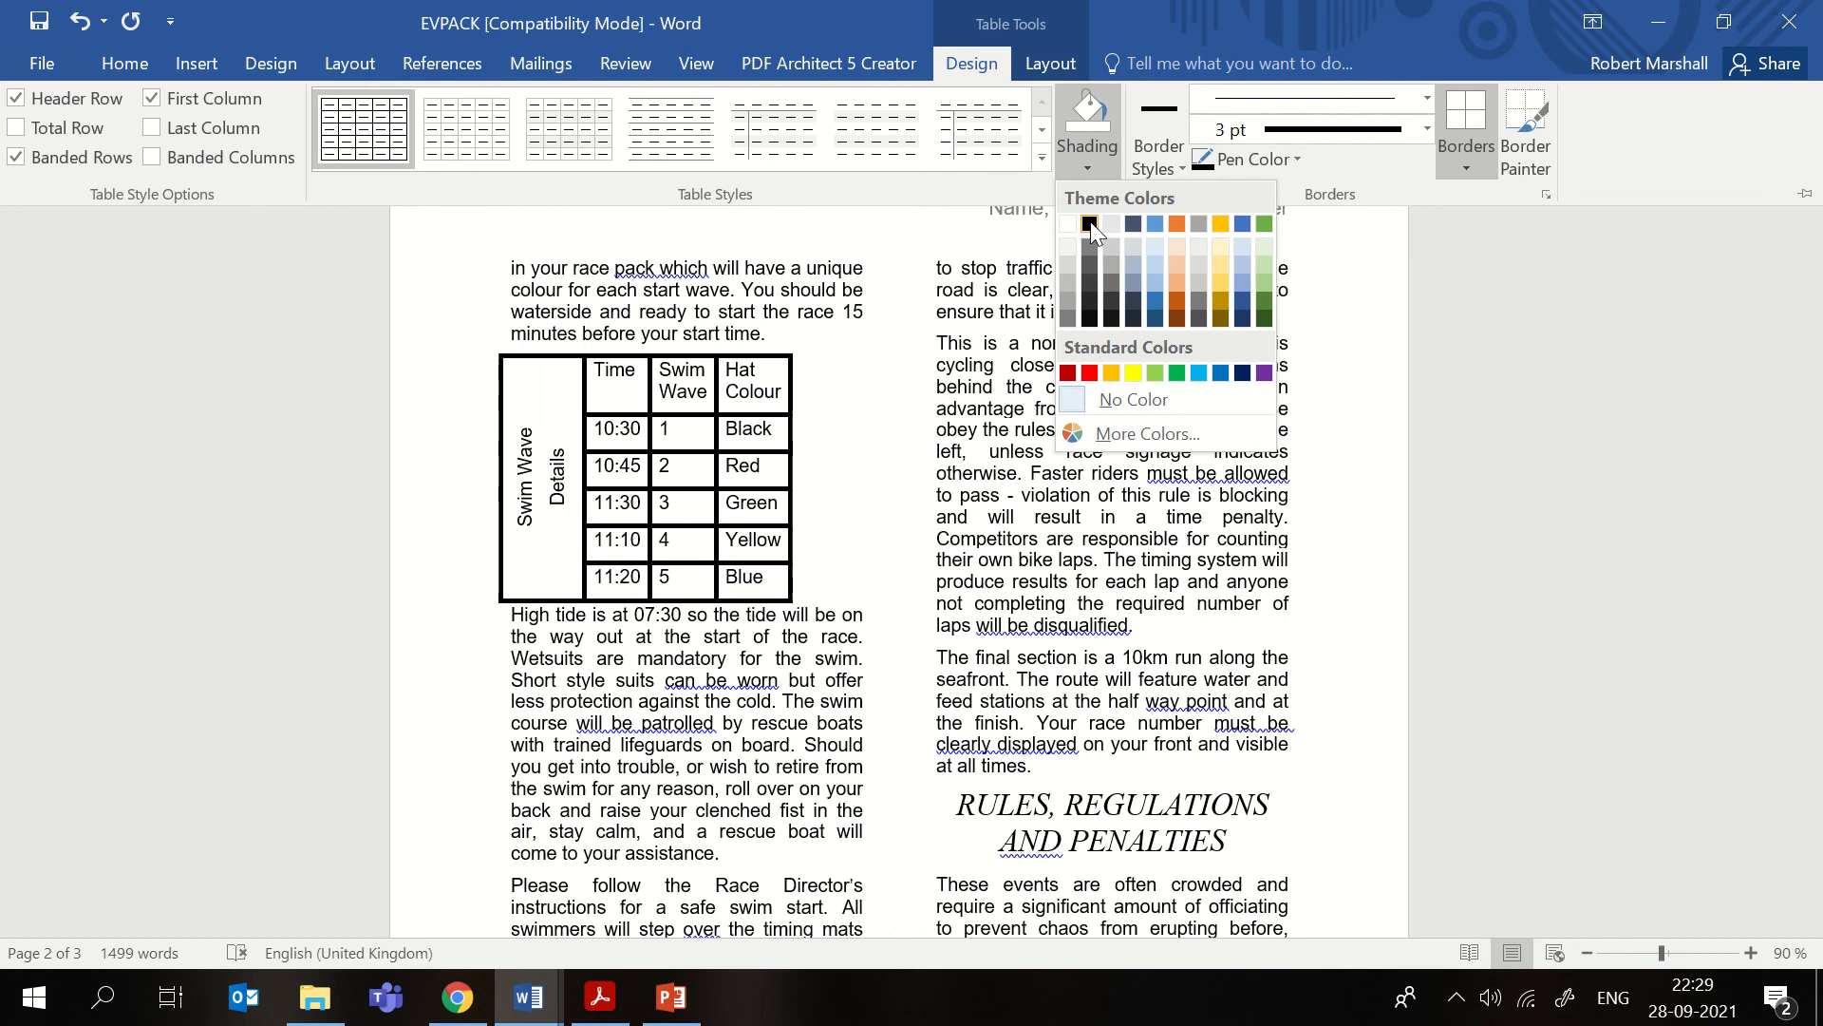
{"action": "left_click", "coordinate": [1089, 213]}
{"action": "left_click", "coordinate": [597, 563]}
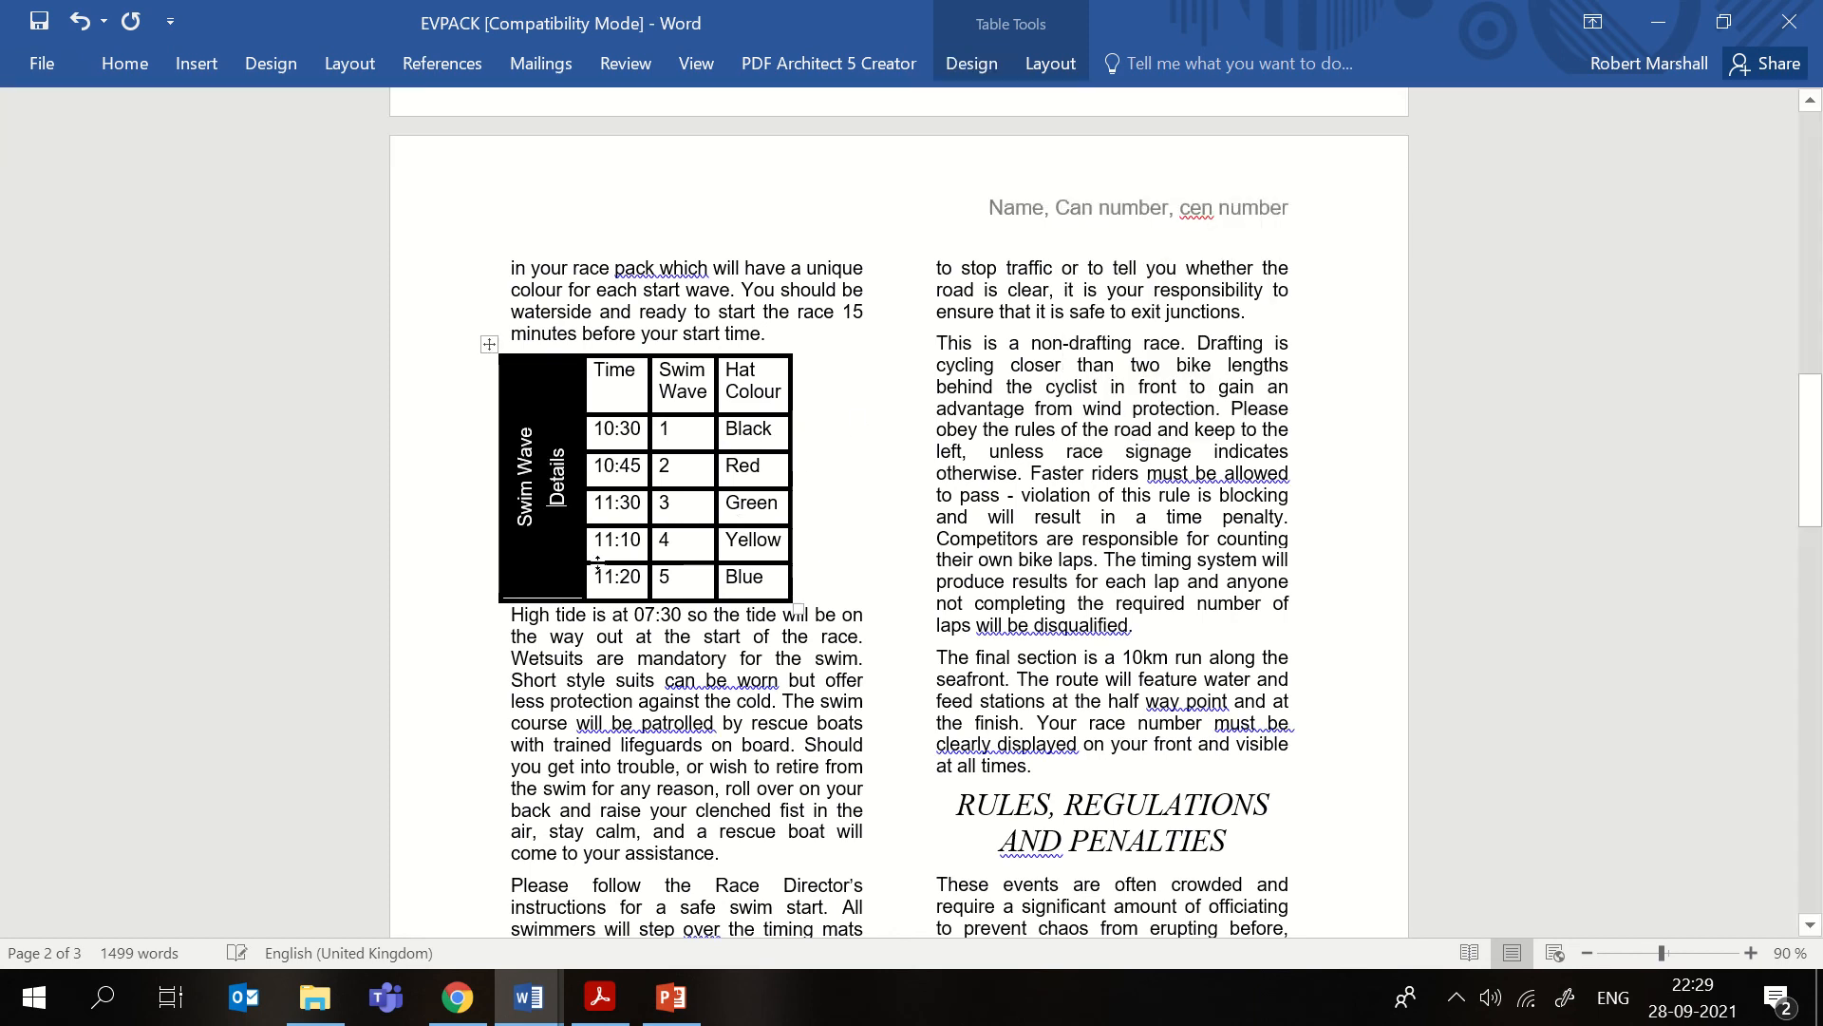
{"action": "left_click", "coordinate": [618, 669]}
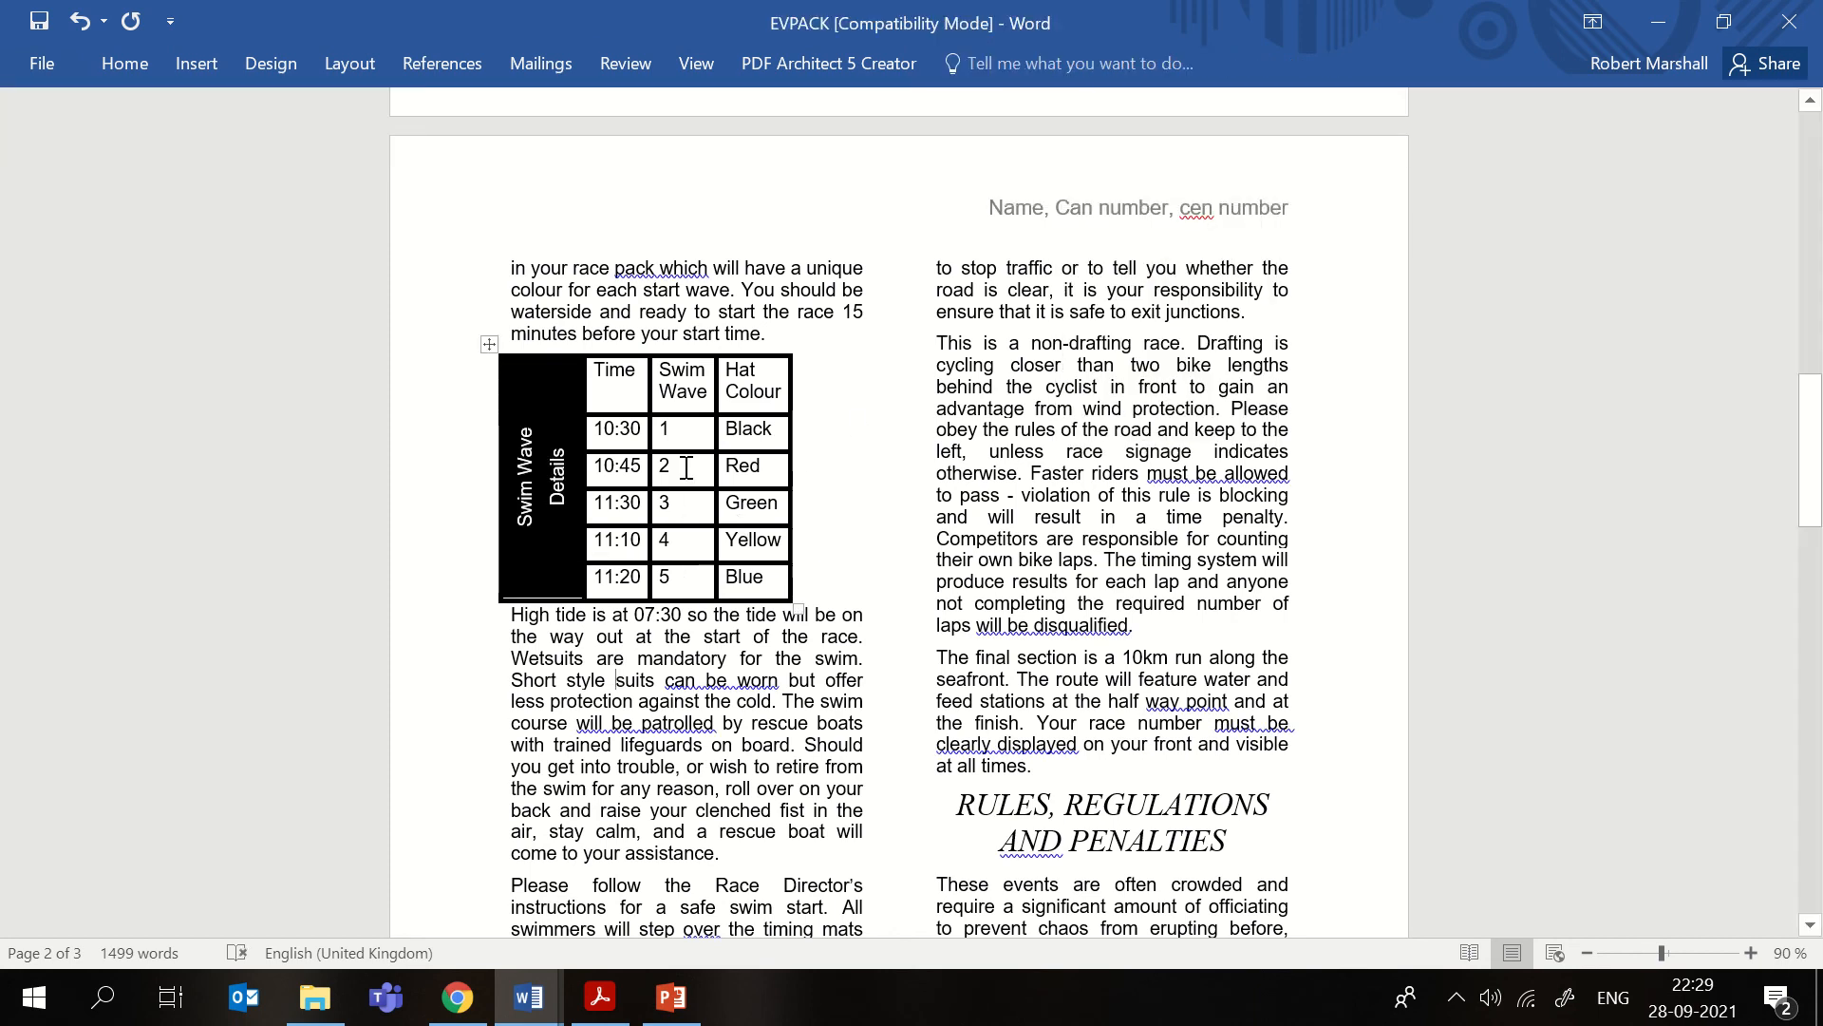
- Switch to the question paper in Acrobat Reader and highlight "TN-table style" and "2, 3 and 4" in question 12's first bullet
{"action": "left_click", "coordinate": [599, 997]}
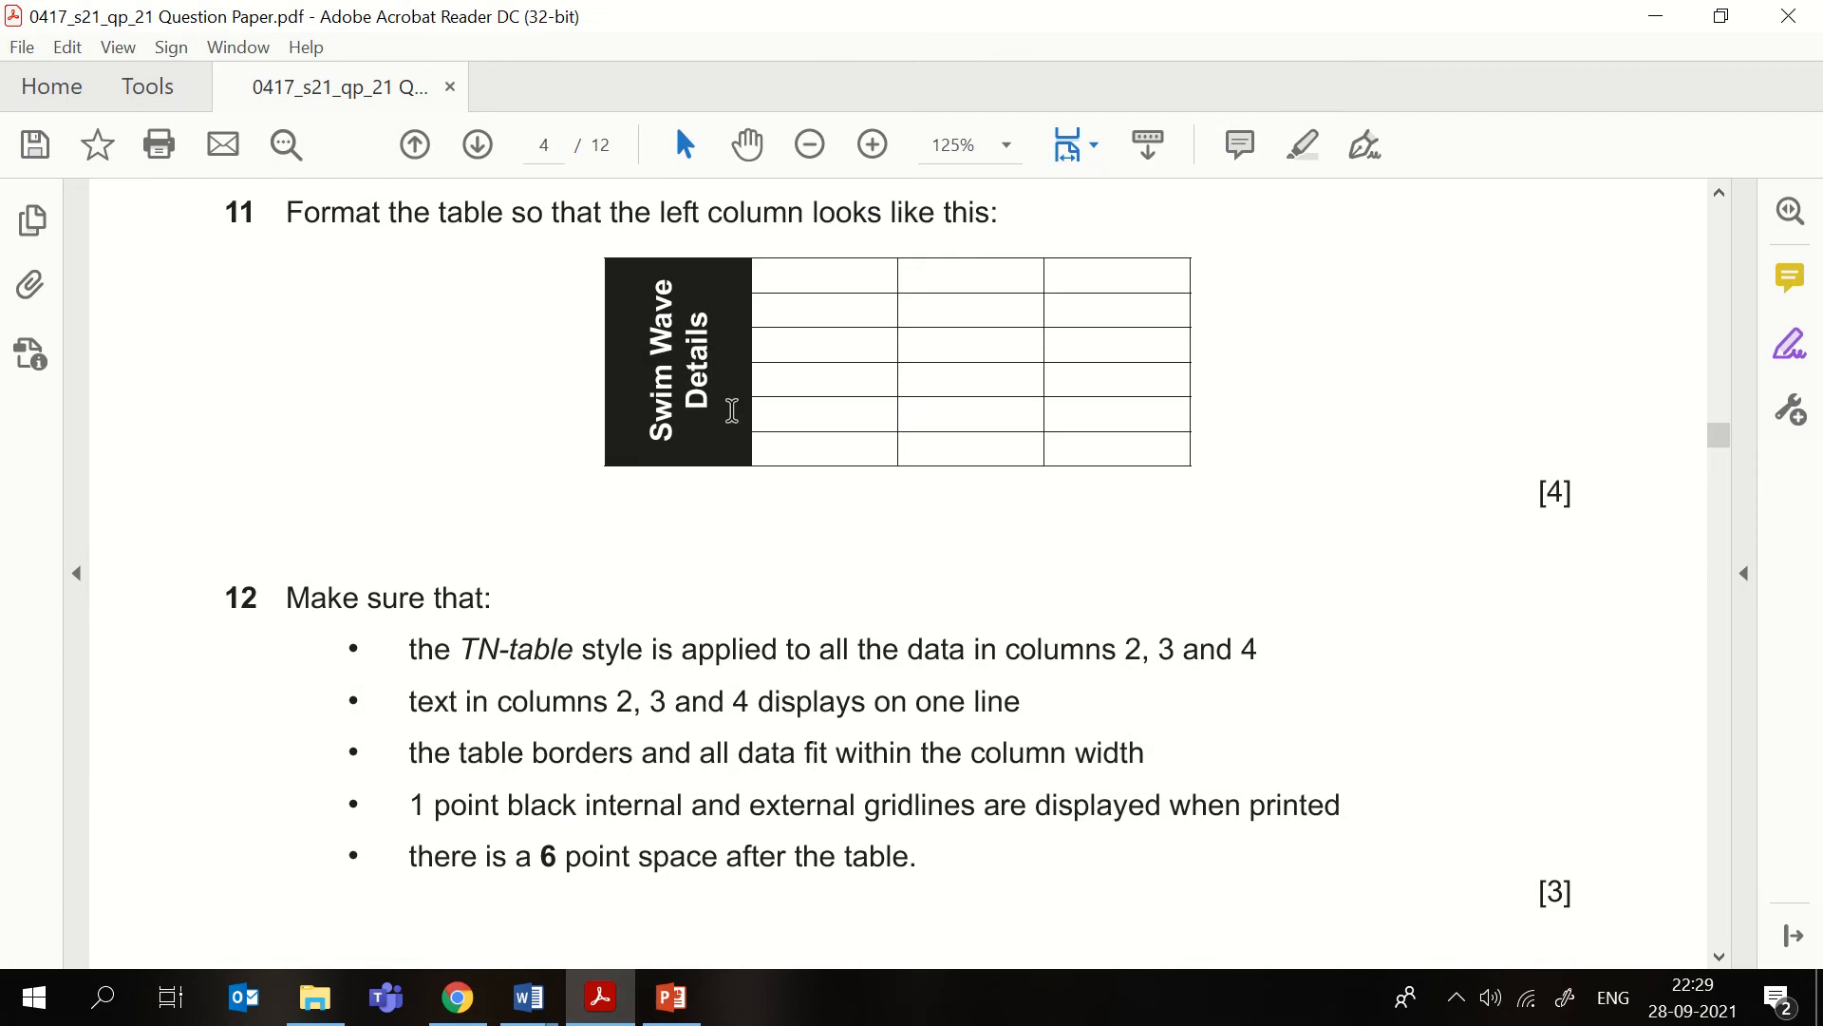
{"action": "scroll", "coordinate": [731, 564], "scroll_direction": "down", "scroll_amount": 3}
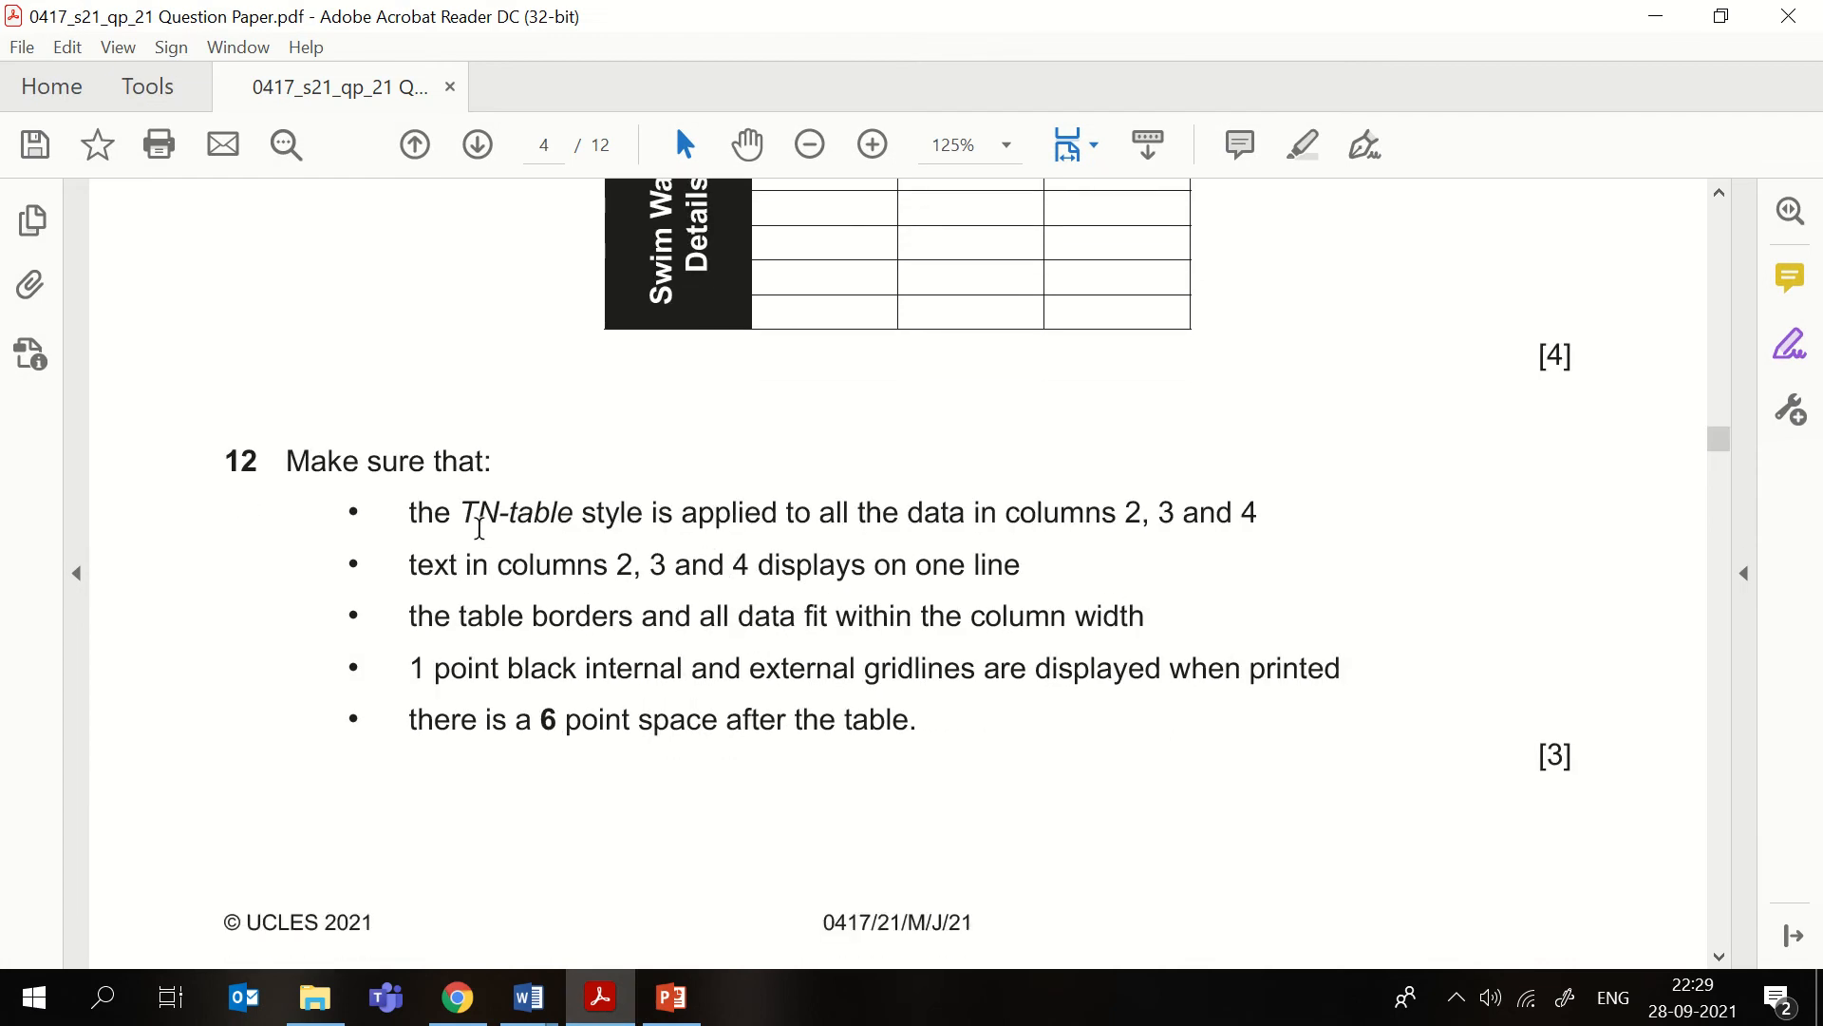
{"action": "left_click_drag", "start_coordinate": [483, 514], "coordinate": [645, 514]}
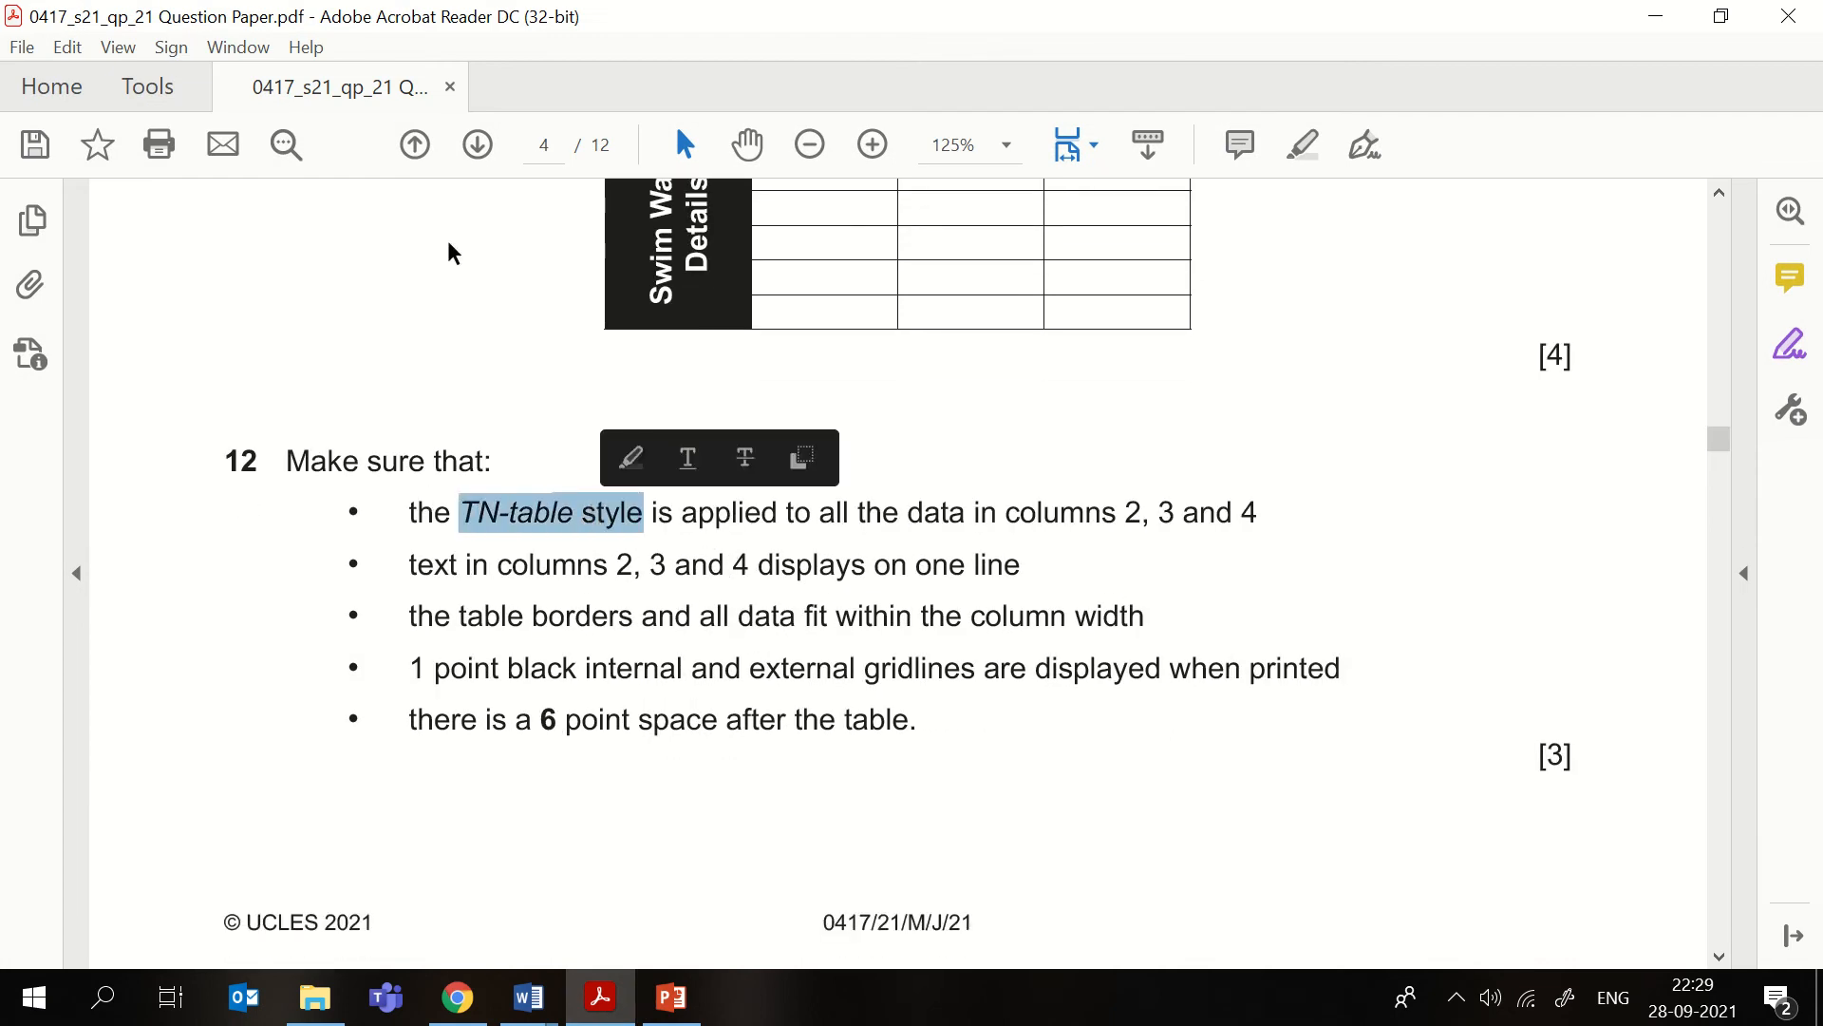
{"action": "left_click", "coordinate": [631, 455]}
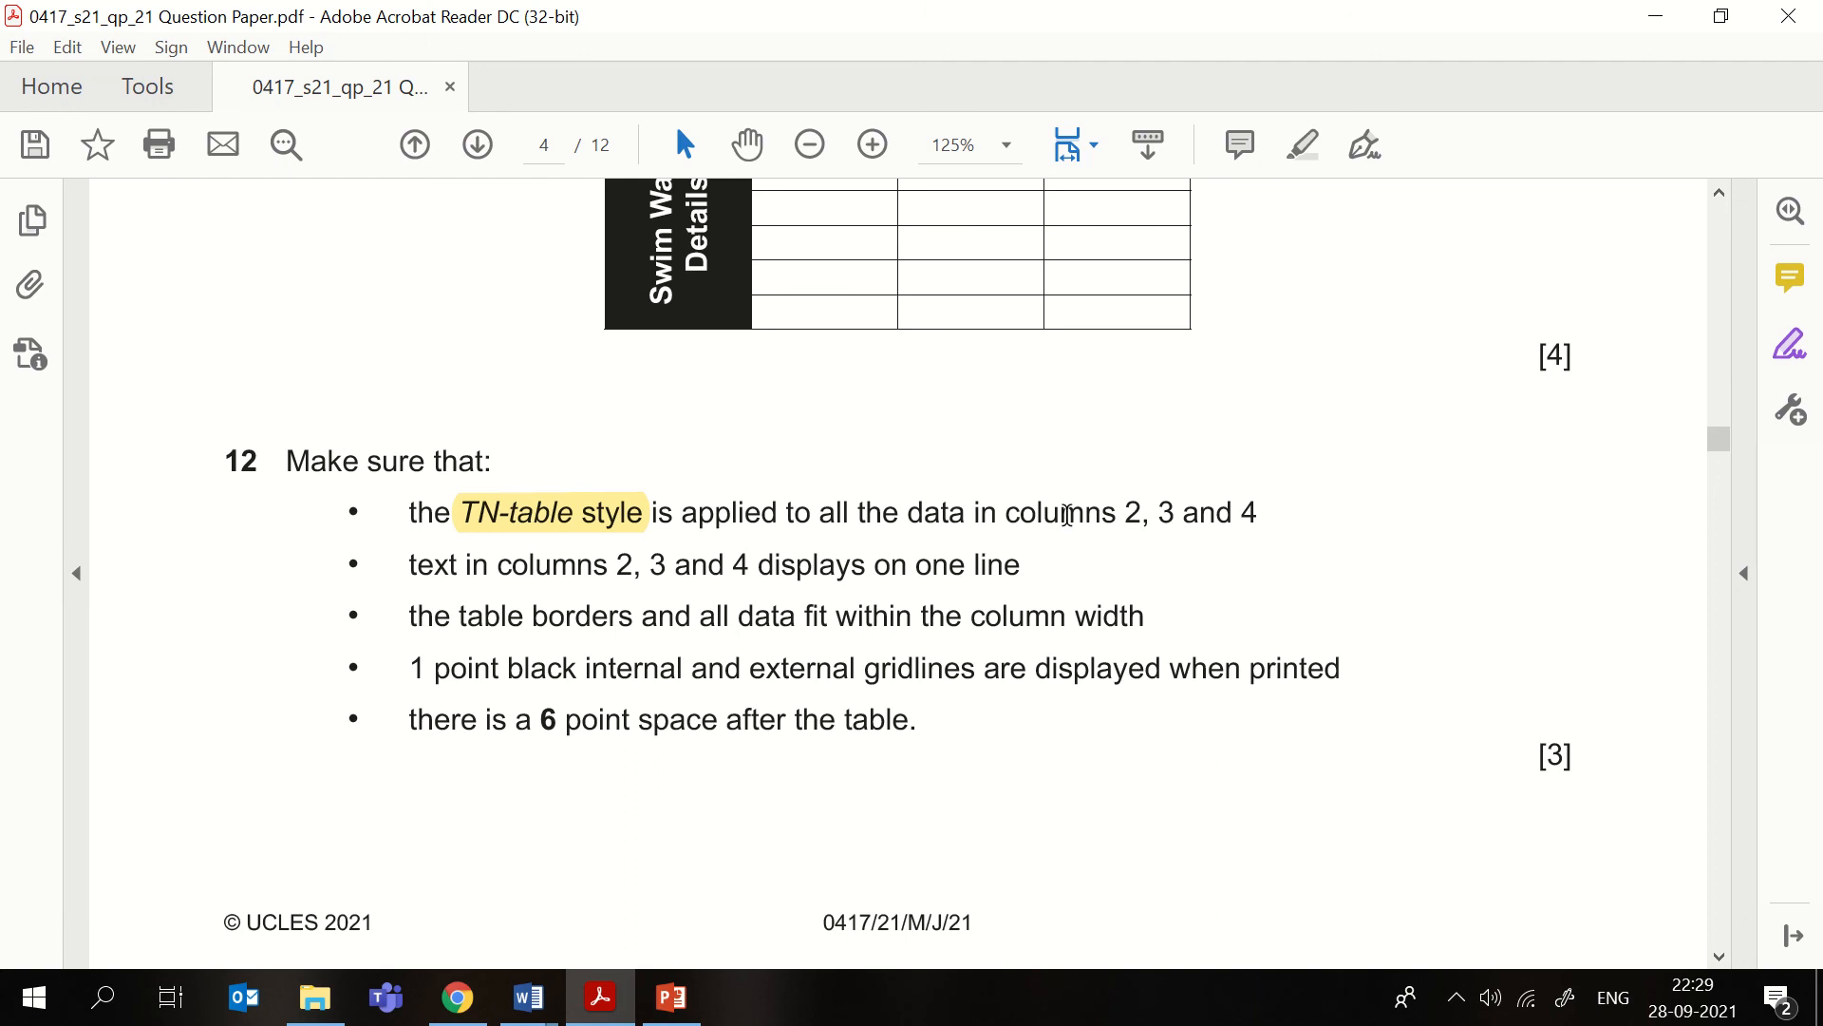
{"action": "left_click_drag", "start_coordinate": [1126, 514], "coordinate": [1258, 514]}
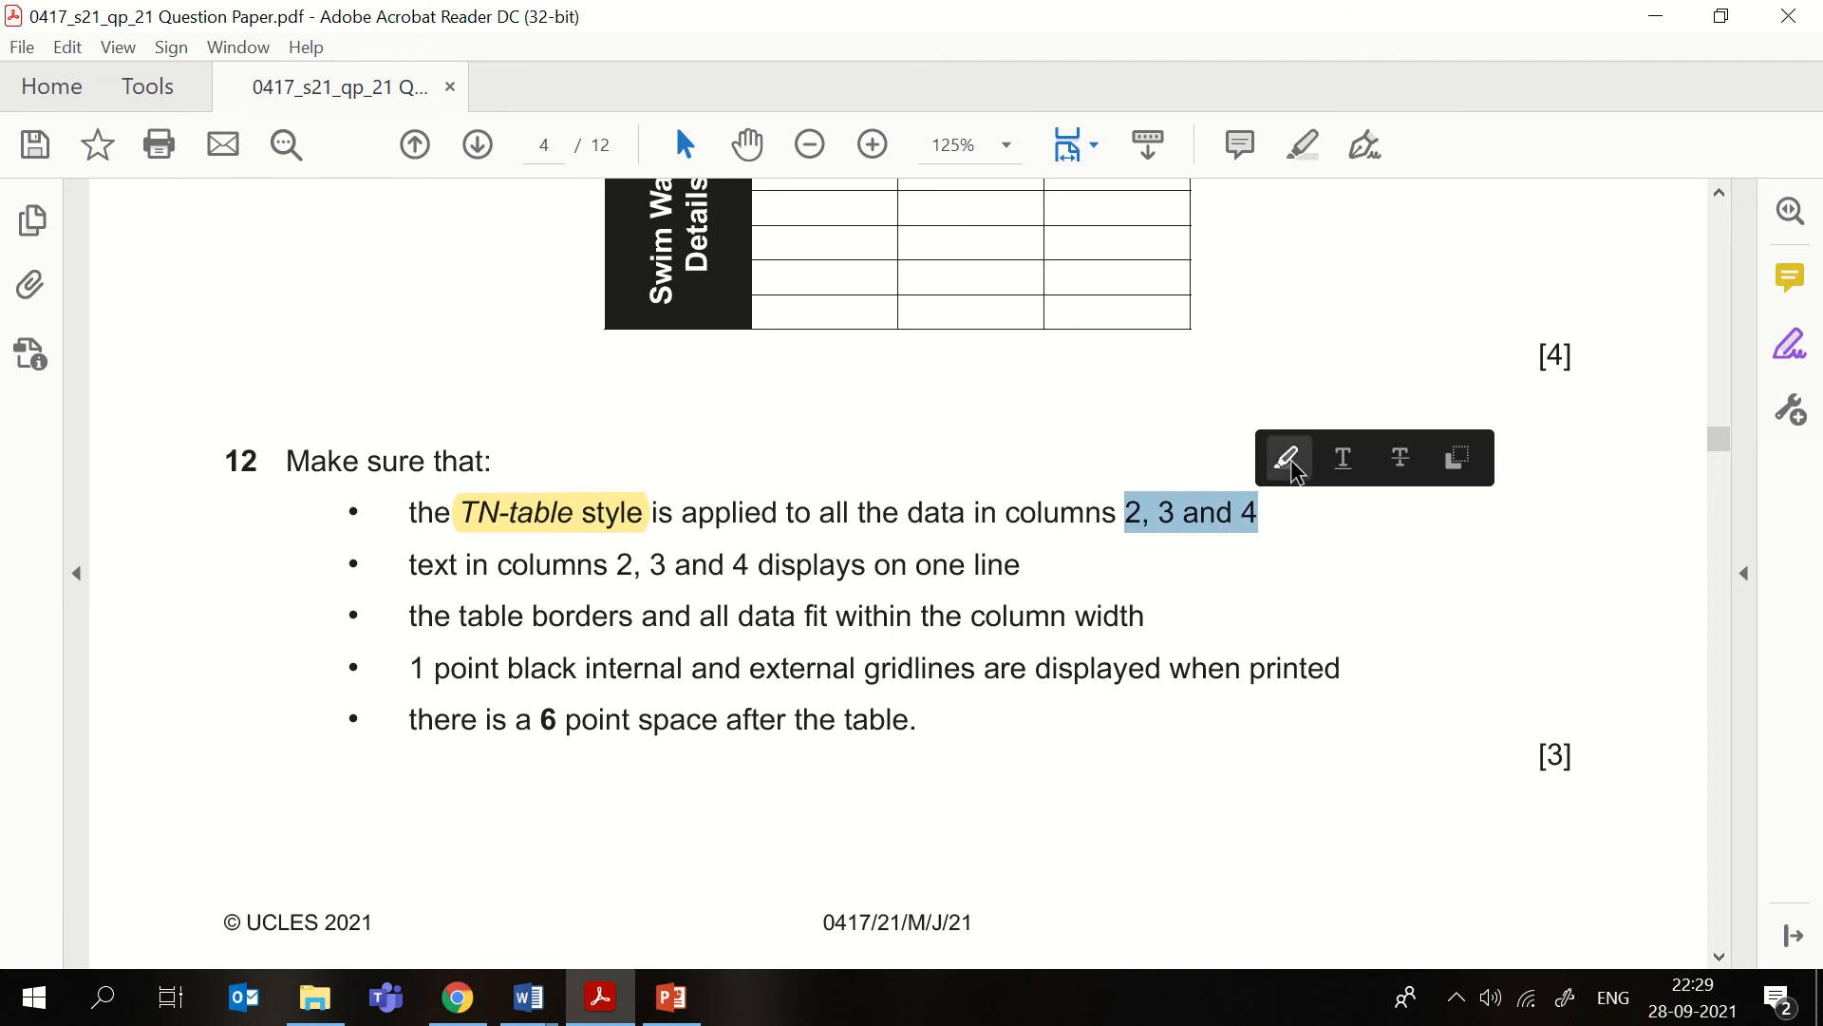
{"action": "left_click", "coordinate": [1289, 460]}
- Switch to EVPACK in Word and apply the TN-table style to all data in the table's columns 2, 3 and 4
{"action": "mouse_move", "coordinate": [529, 997]}
{"action": "left_click", "coordinate": [710, 913]}
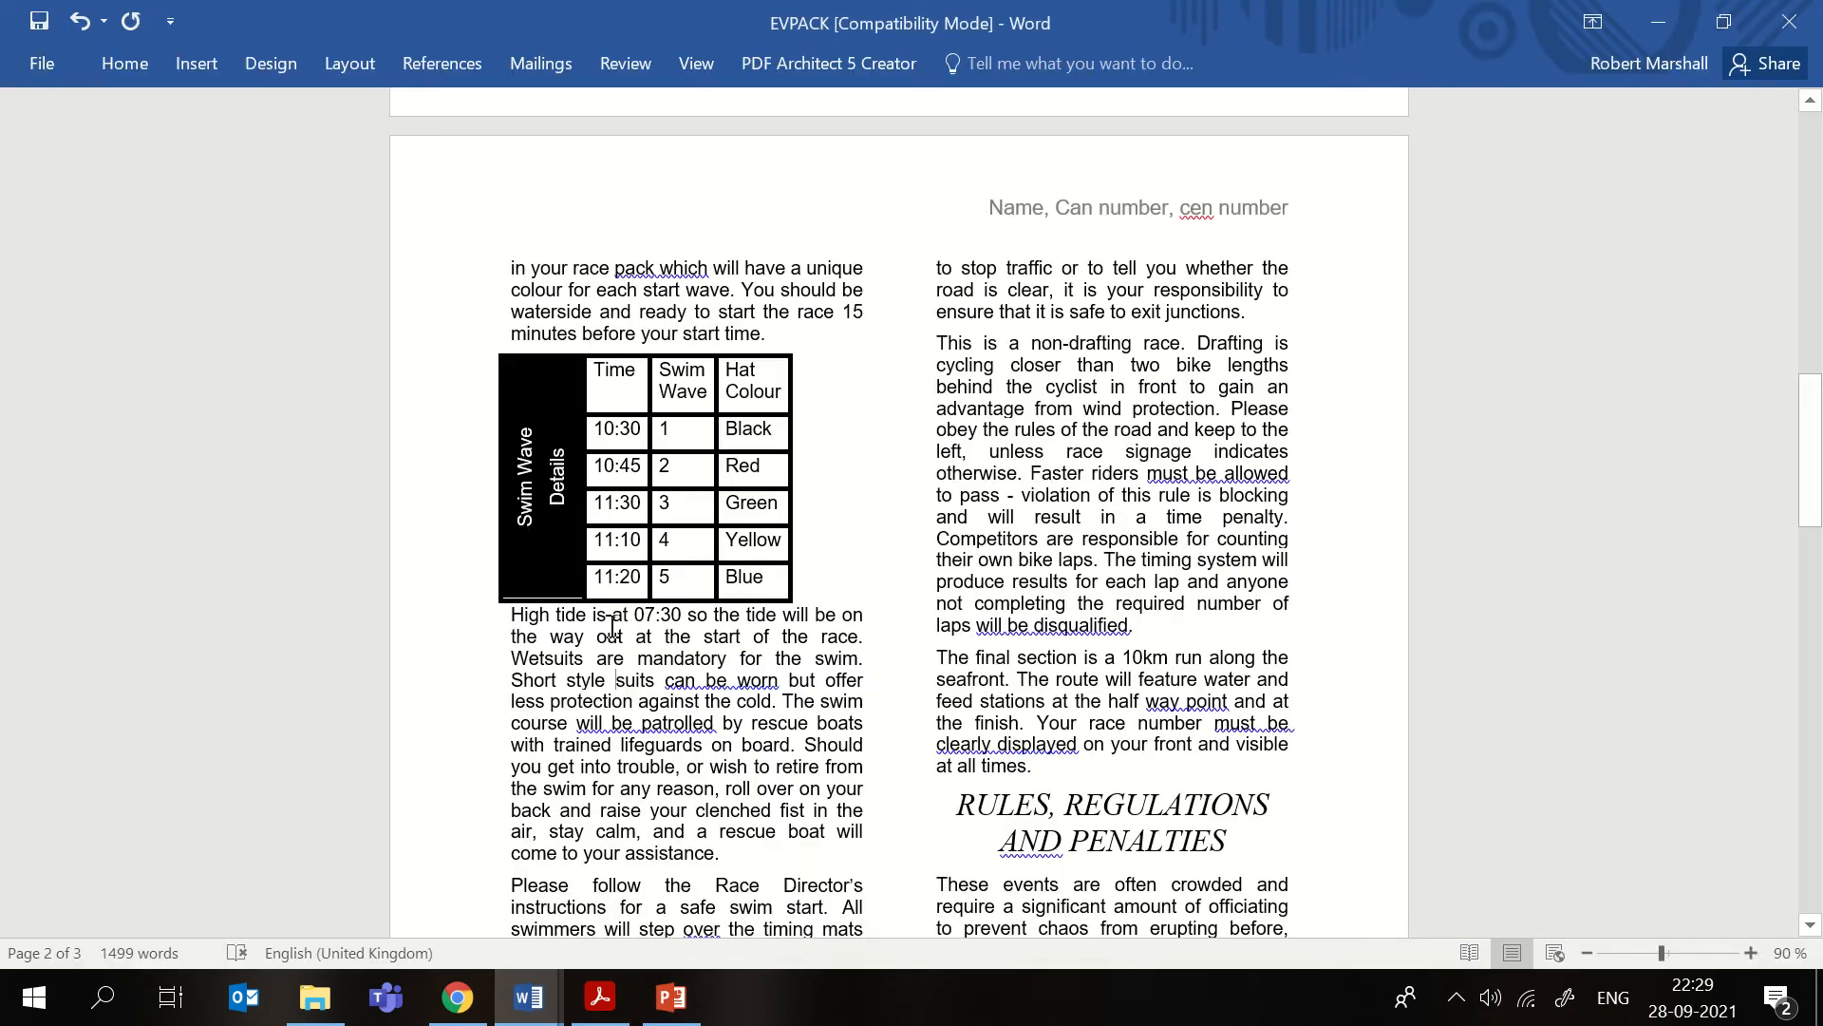
{"action": "left_click", "coordinate": [599, 414]}
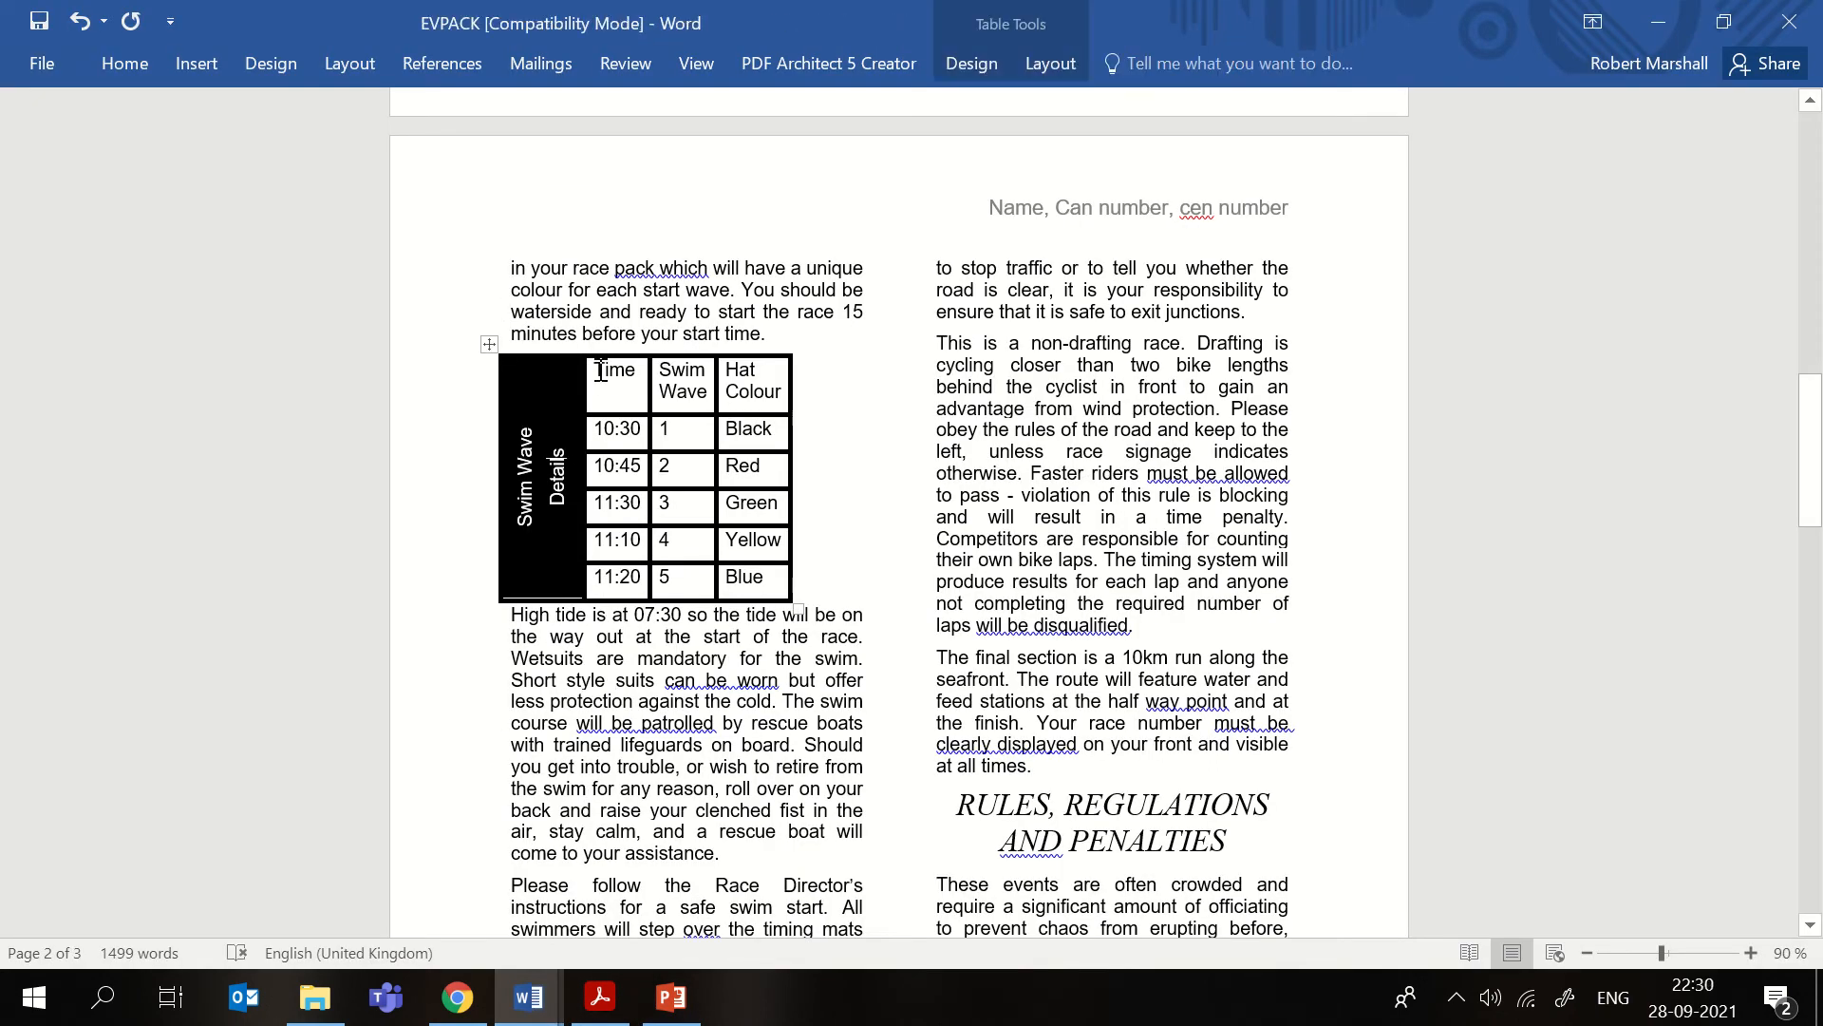
{"action": "mouse_move", "coordinate": [601, 370]}
{"action": "left_mouse_down"}
{"action": "mouse_move", "coordinate": [664, 422]}
{"action": "mouse_move", "coordinate": [760, 584]}
{"action": "left_mouse_up"}
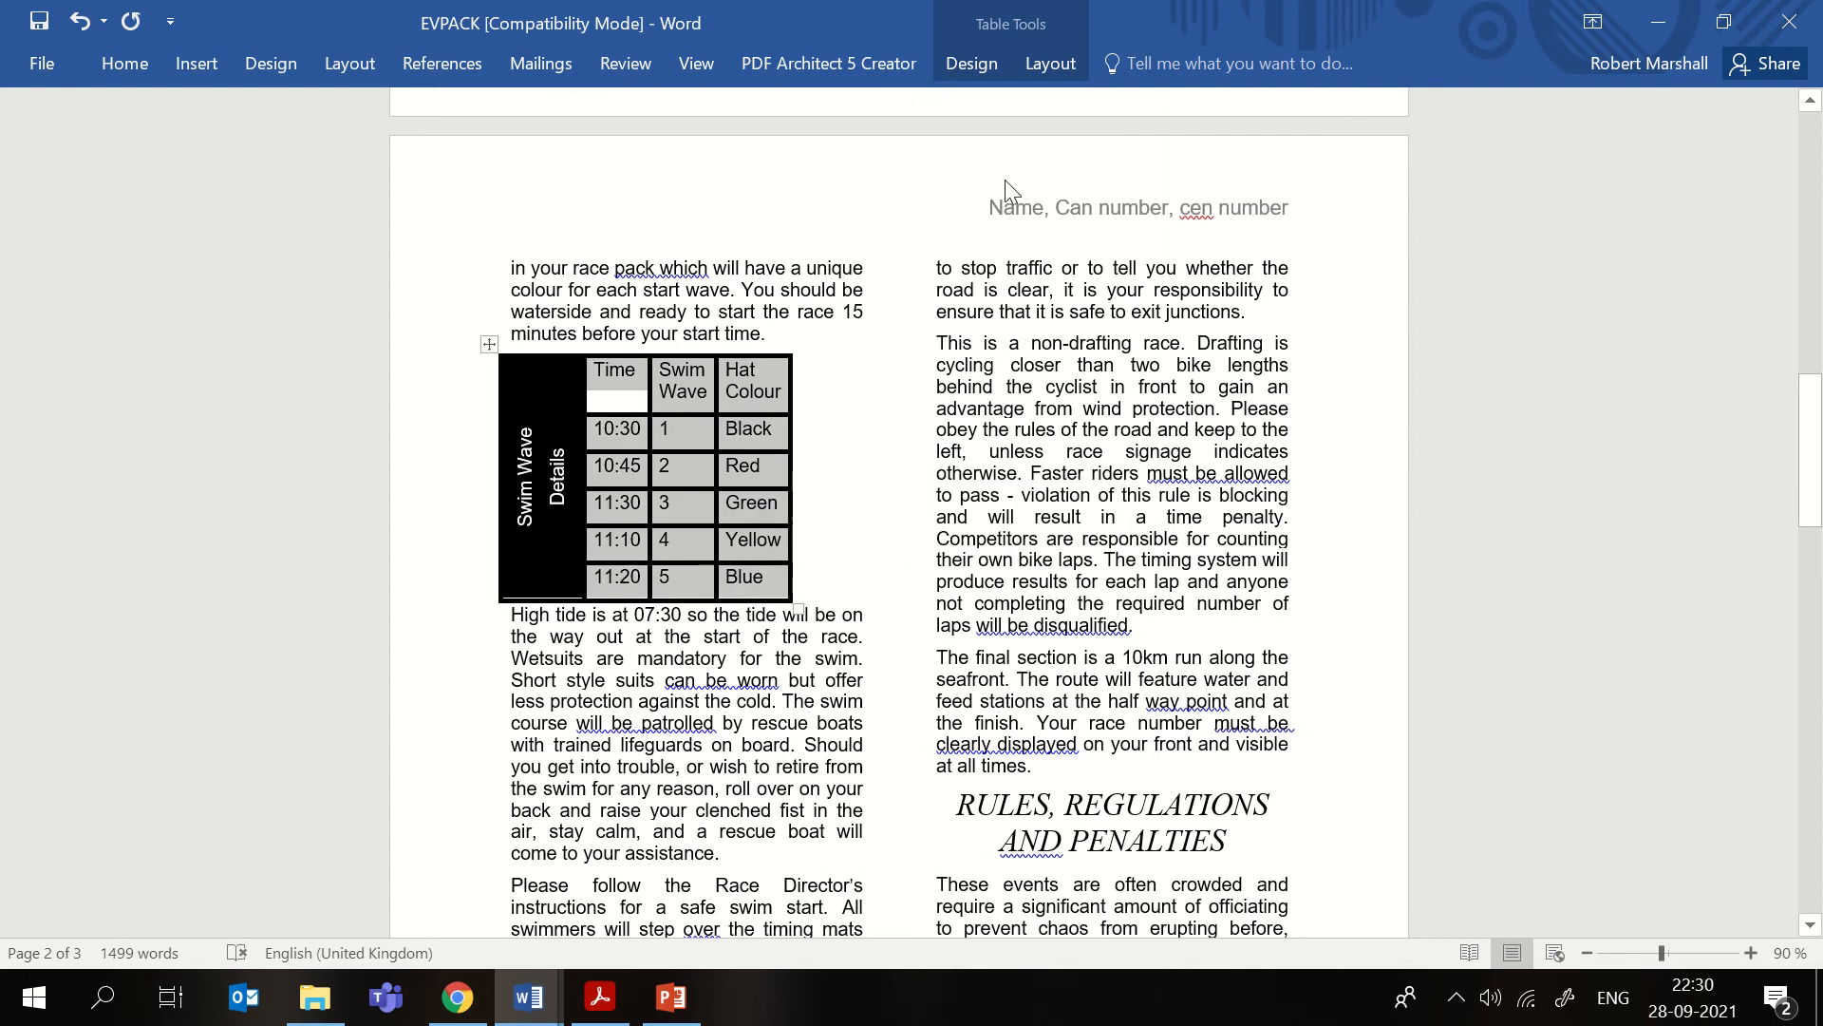
{"action": "left_click", "coordinate": [133, 76]}
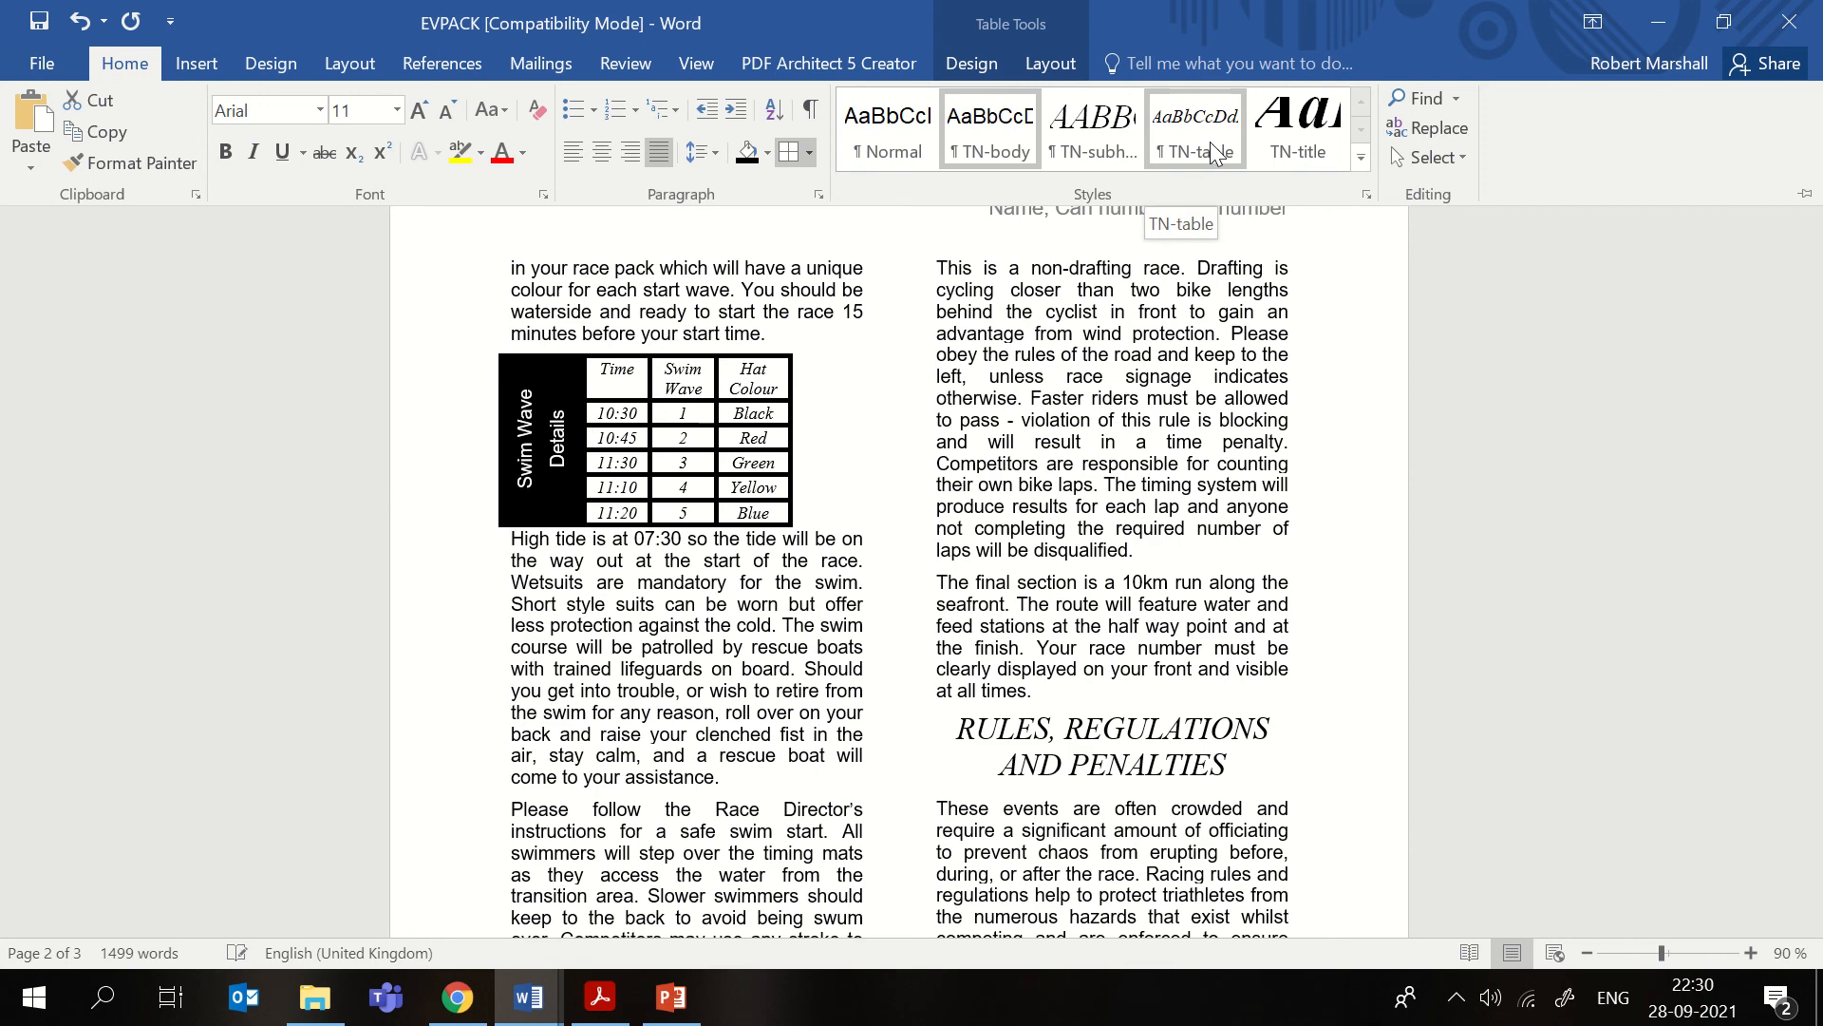
{"action": "left_click", "coordinate": [684, 755]}
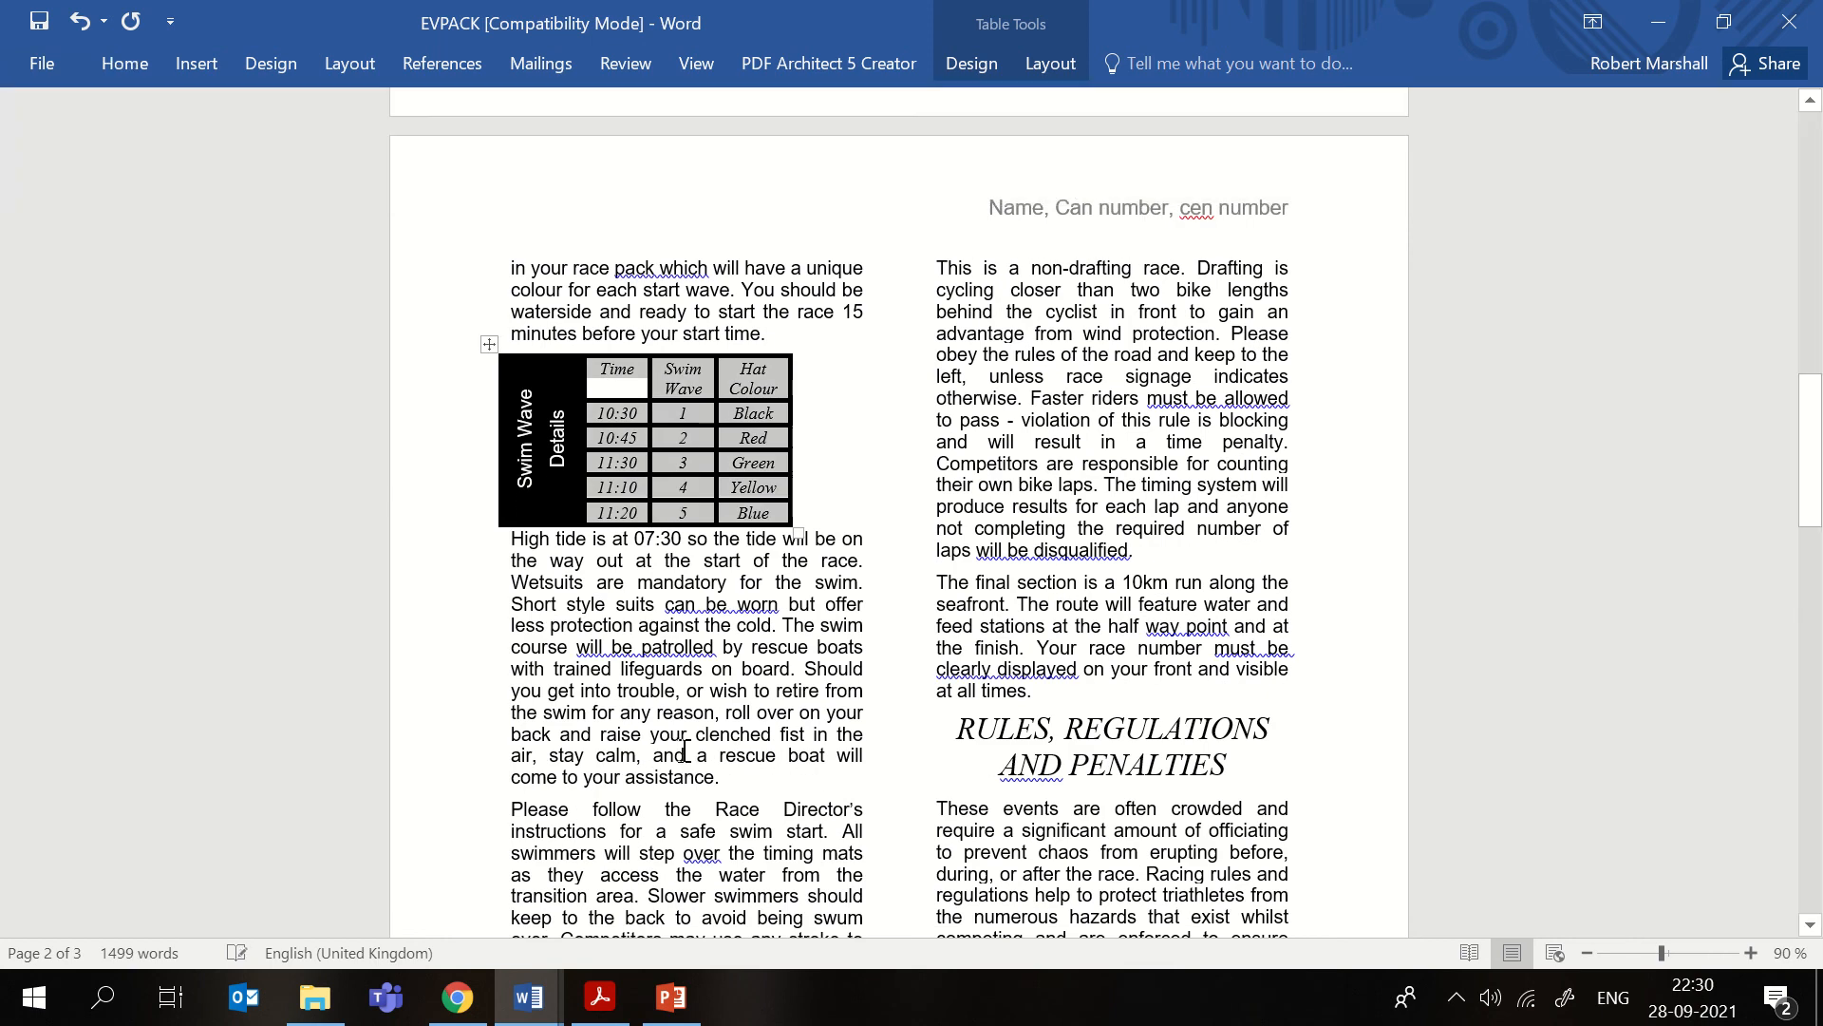
- Switch to the question paper in Acrobat Reader and highlight "2, 3 and 4 displays on one line" in question 12
{"action": "left_click", "coordinate": [600, 997]}
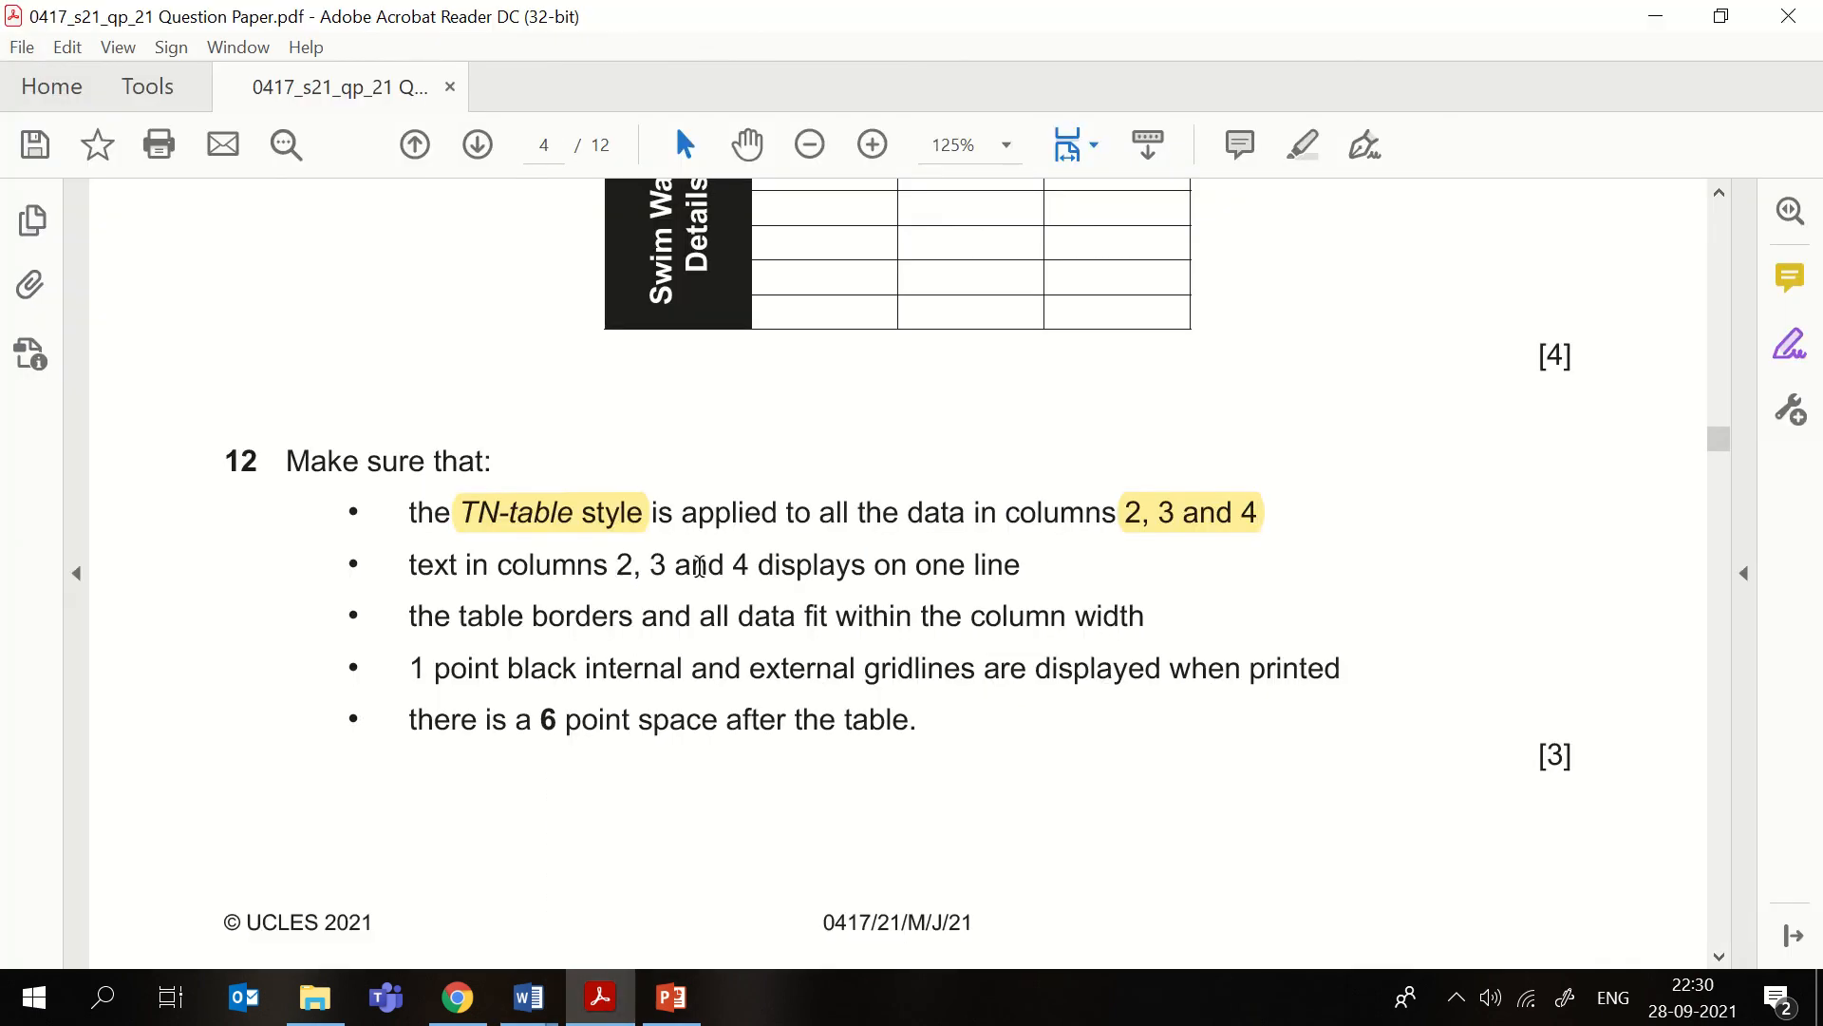
{"action": "left_click_drag", "start_coordinate": [617, 566], "coordinate": [1047, 559]}
{"action": "left_click", "coordinate": [1079, 510]}
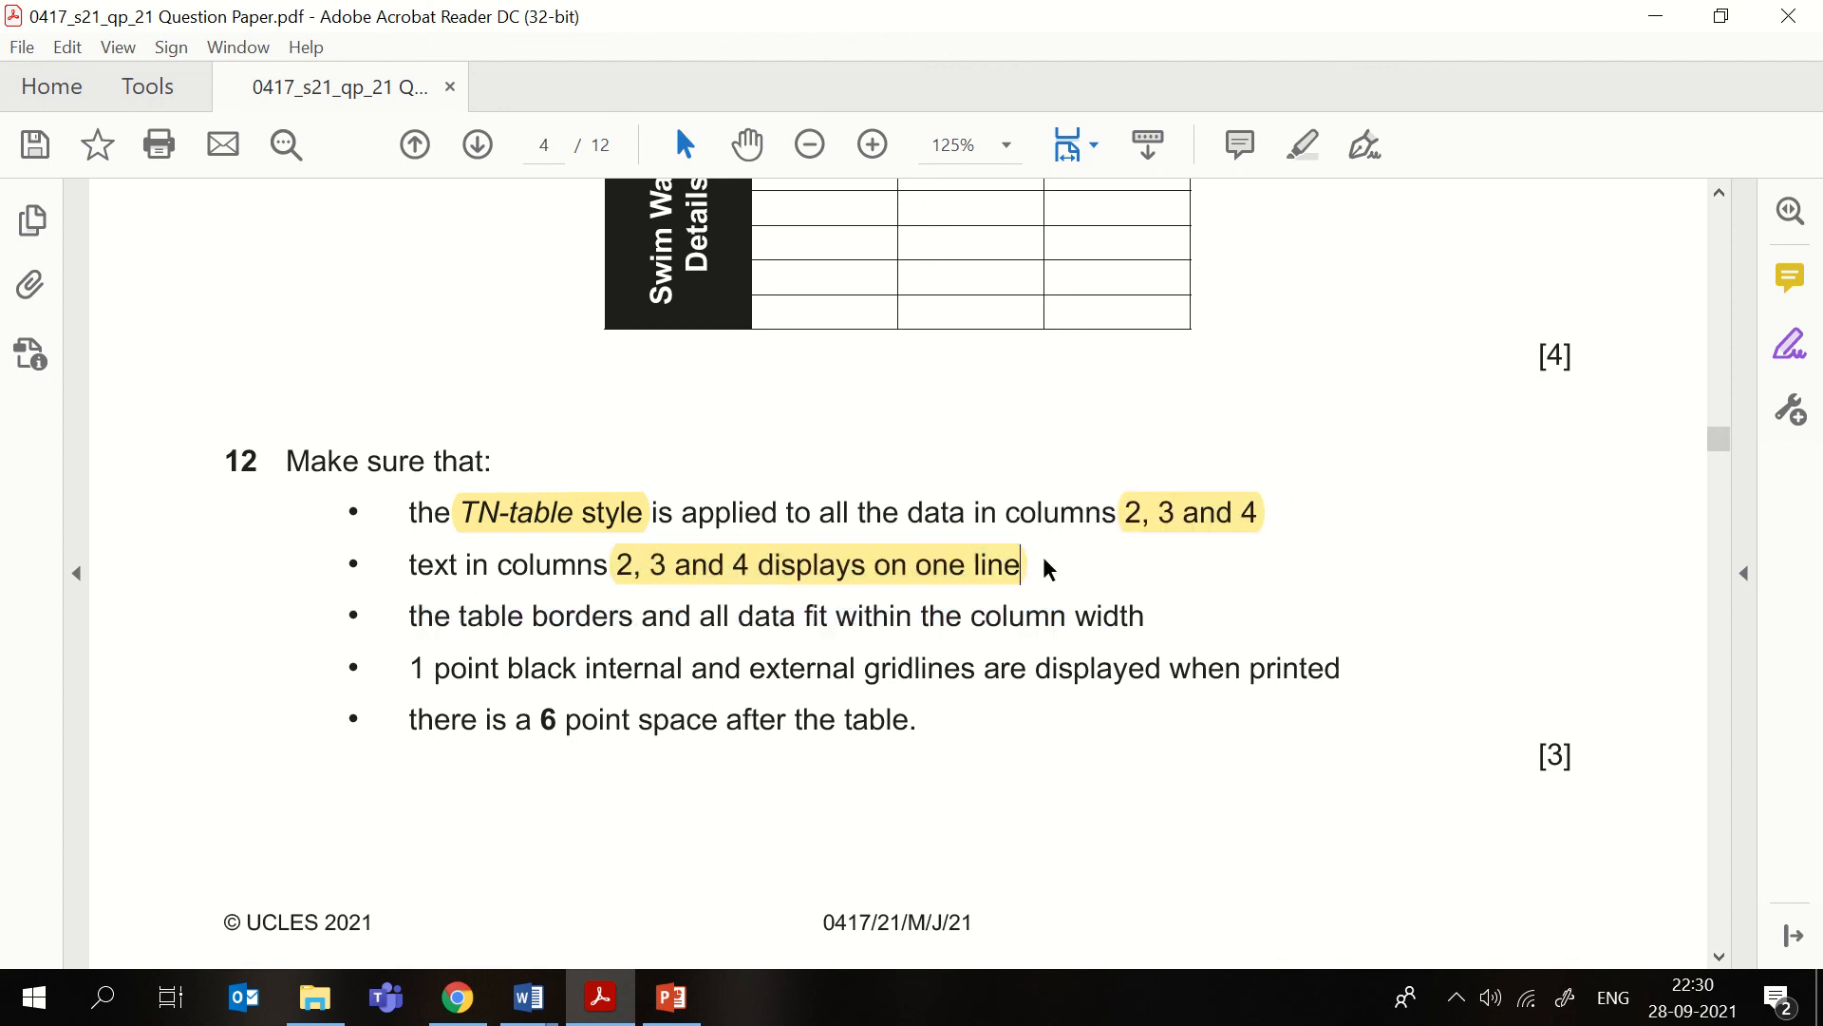
- Switch to EVPACK in Word
{"action": "key", "text": "alt+Tab"}
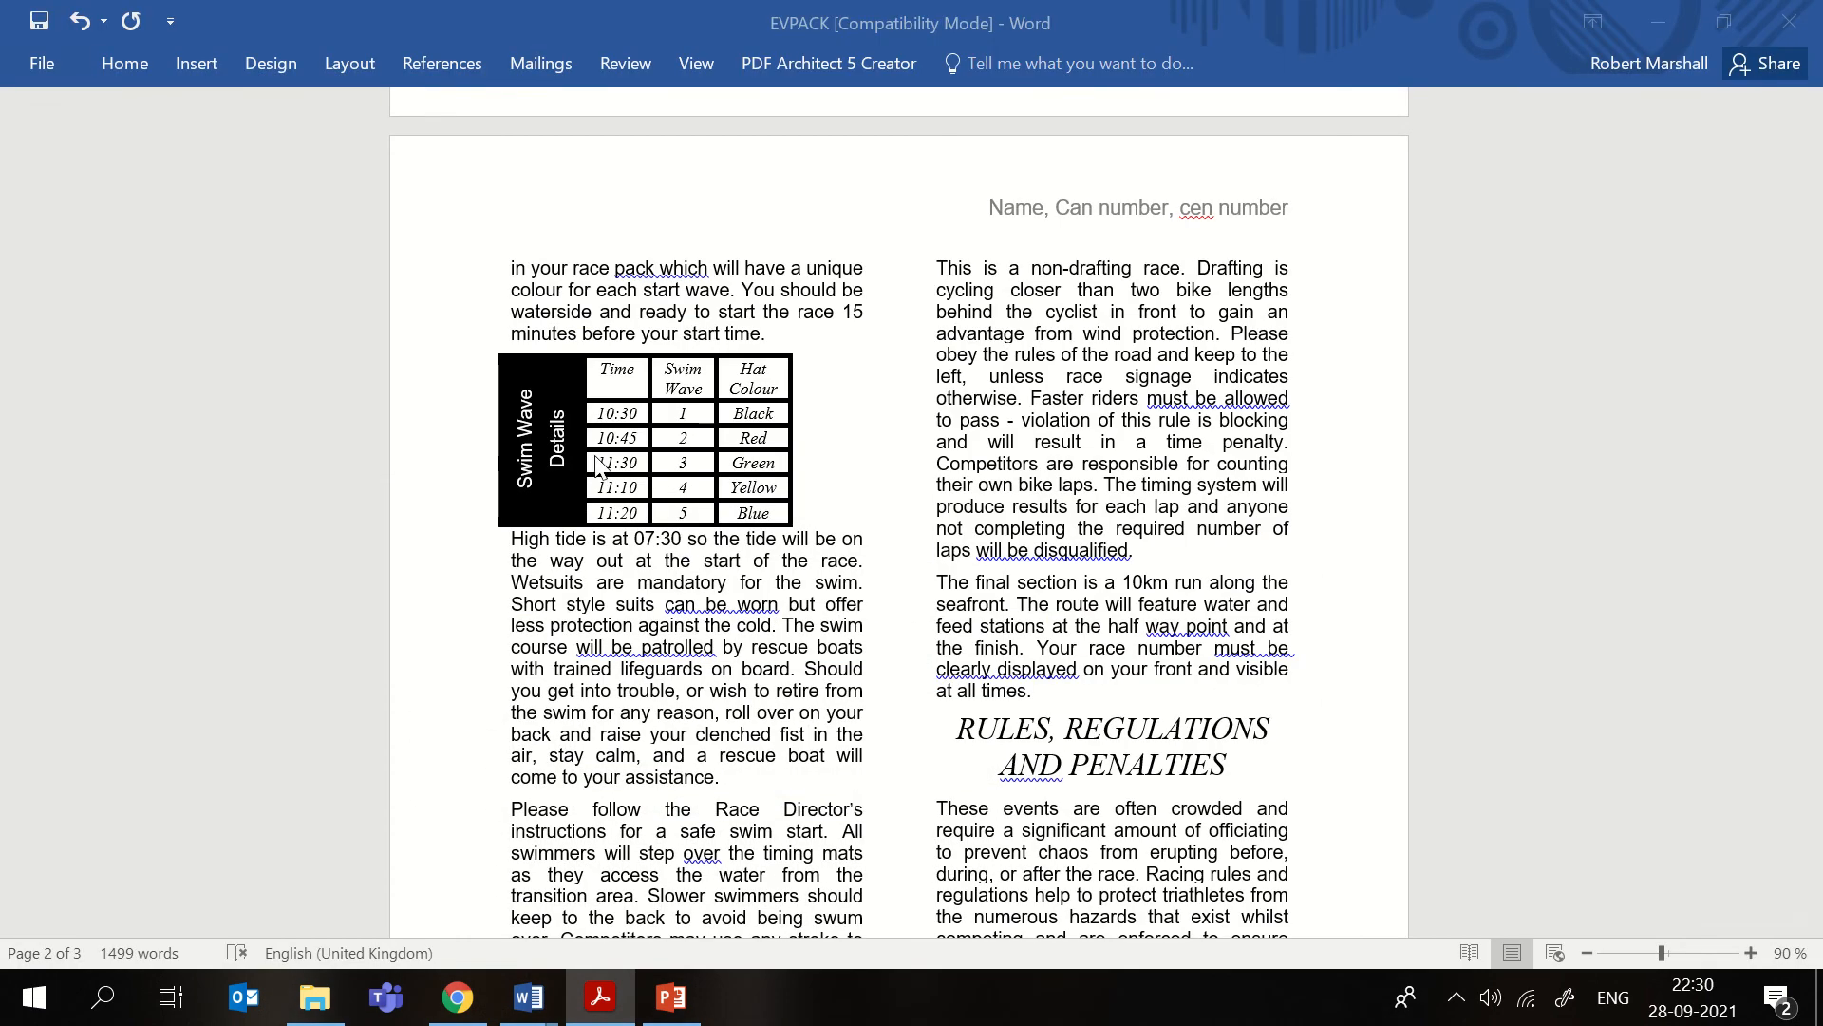
{"action": "left_click", "coordinate": [755, 370]}
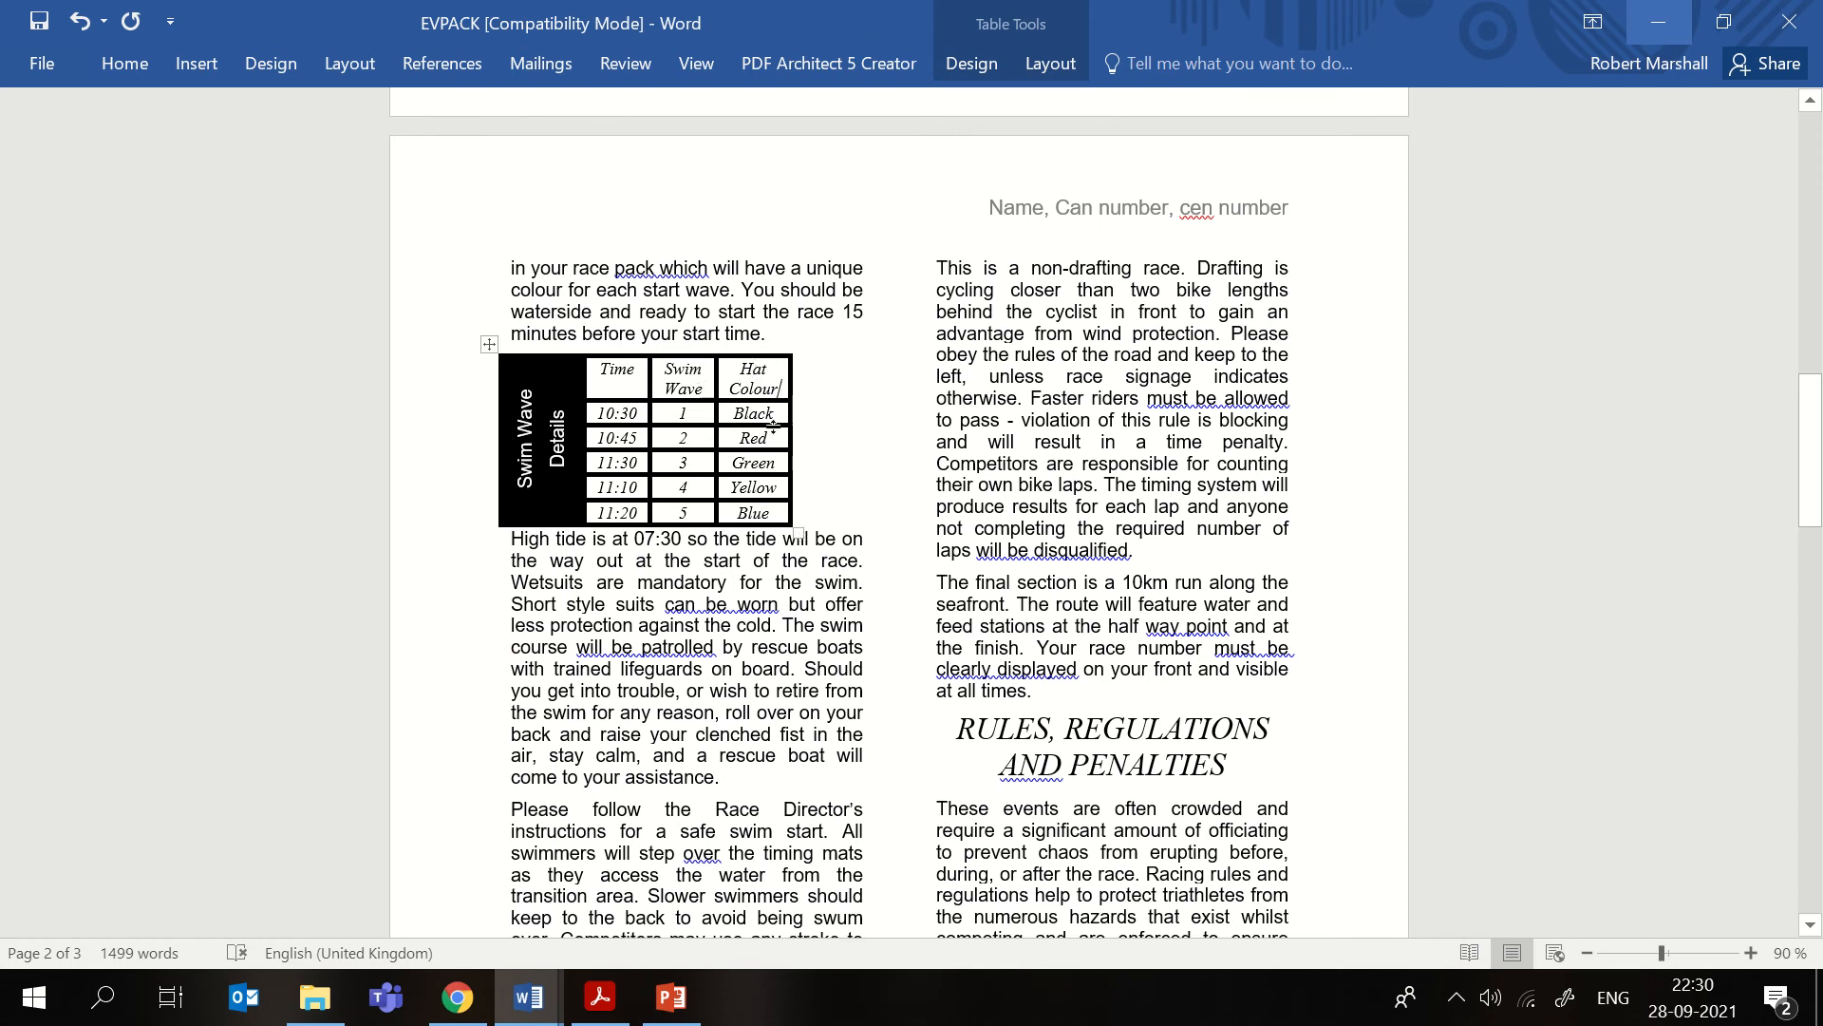
{"action": "left_click_drag", "start_coordinate": [792, 523], "coordinate": [857, 527]}
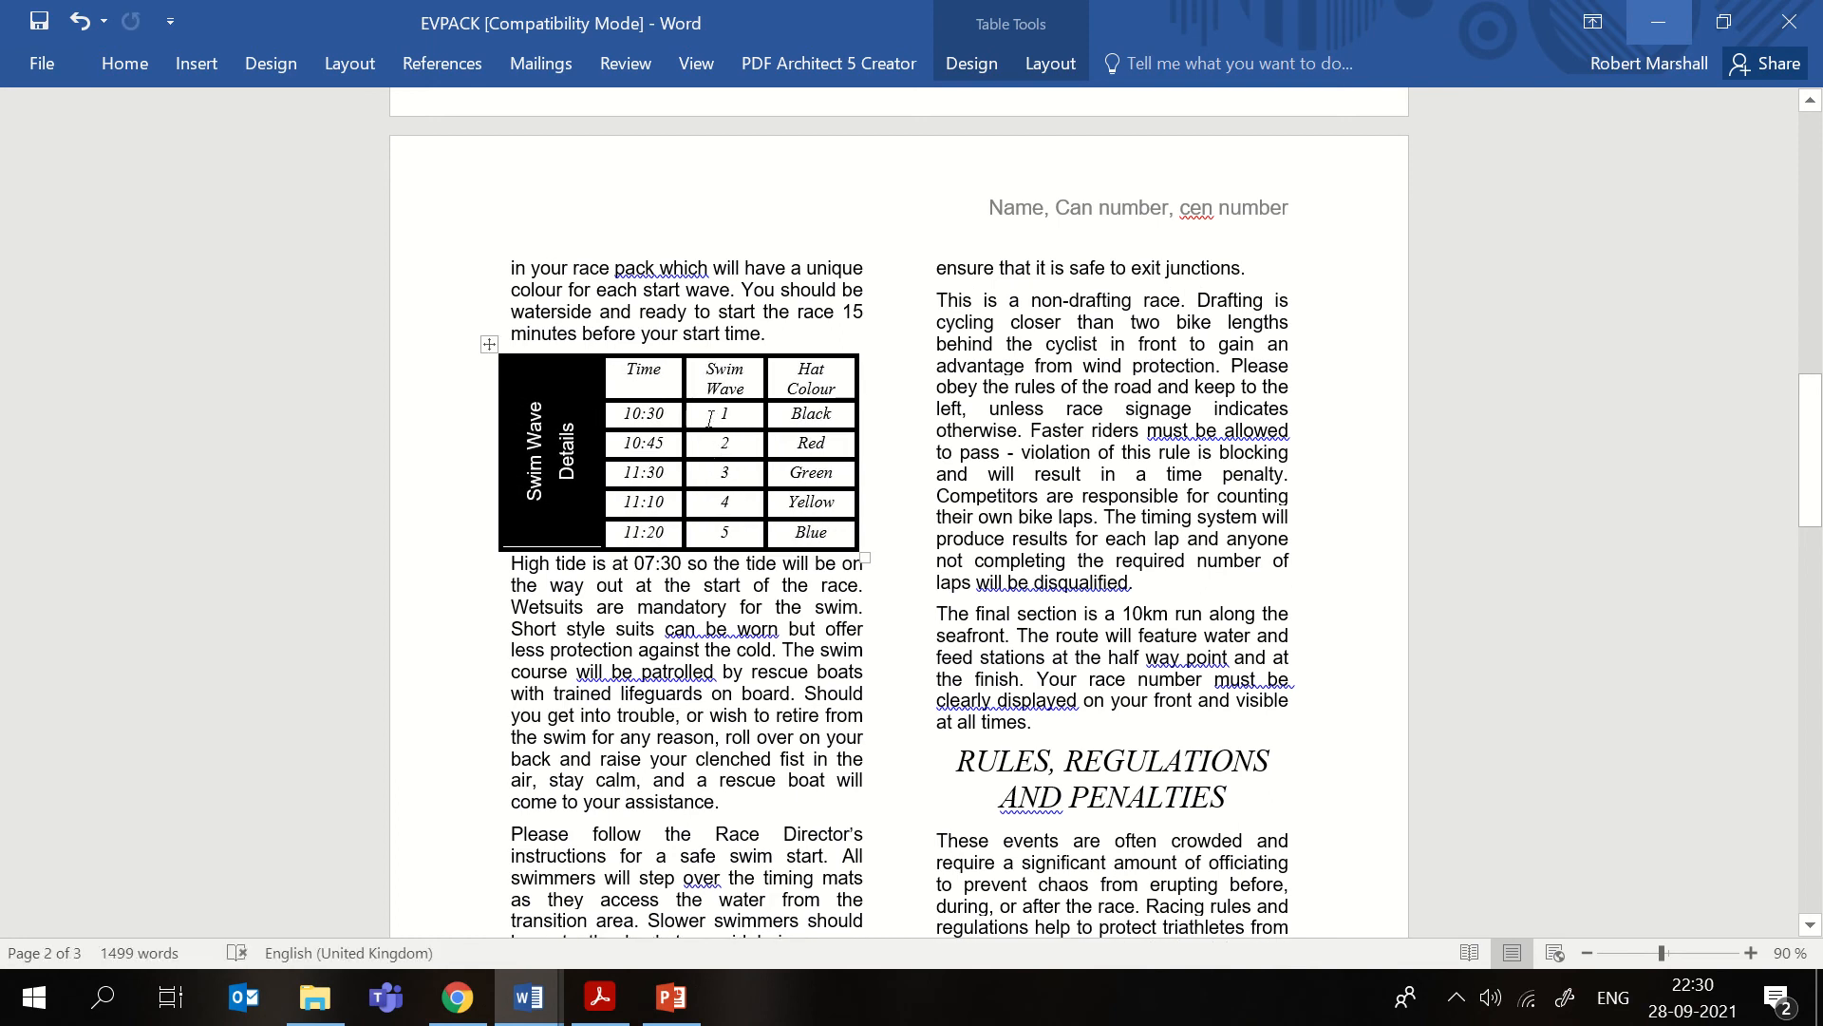
{"action": "left_click", "coordinate": [83, 22]}
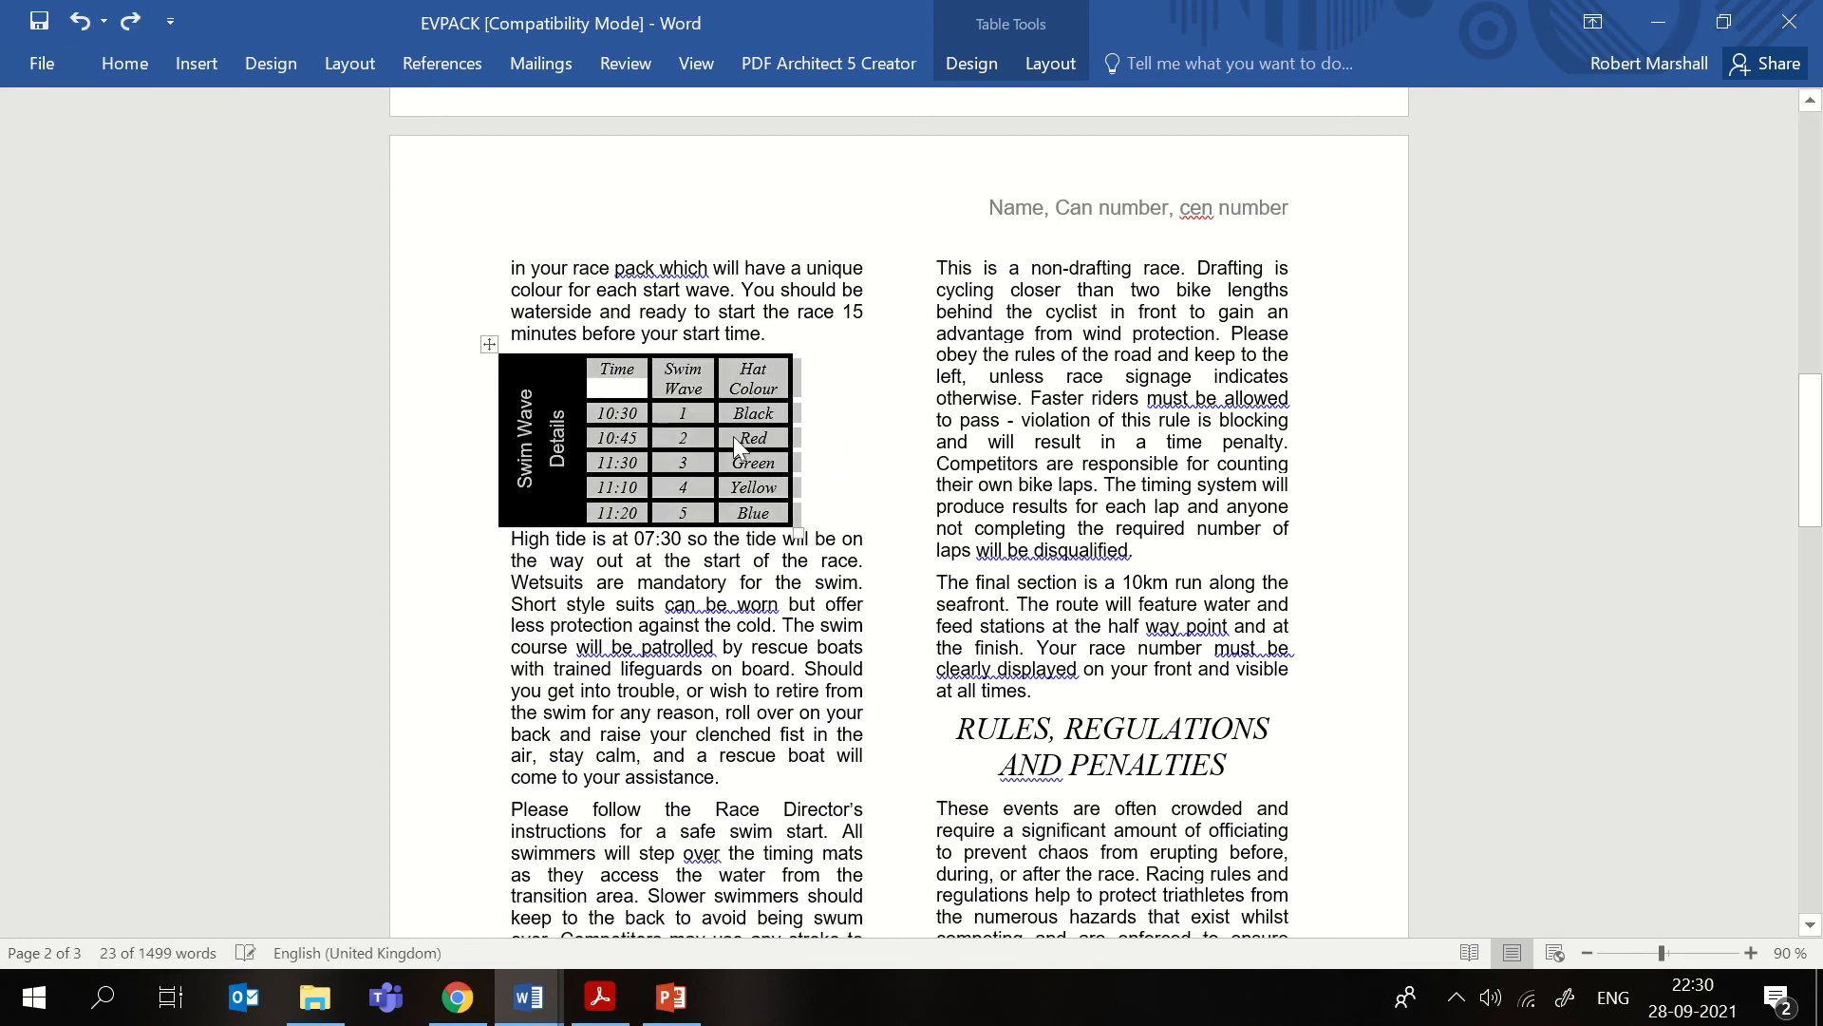
{"action": "left_click", "coordinate": [715, 561]}
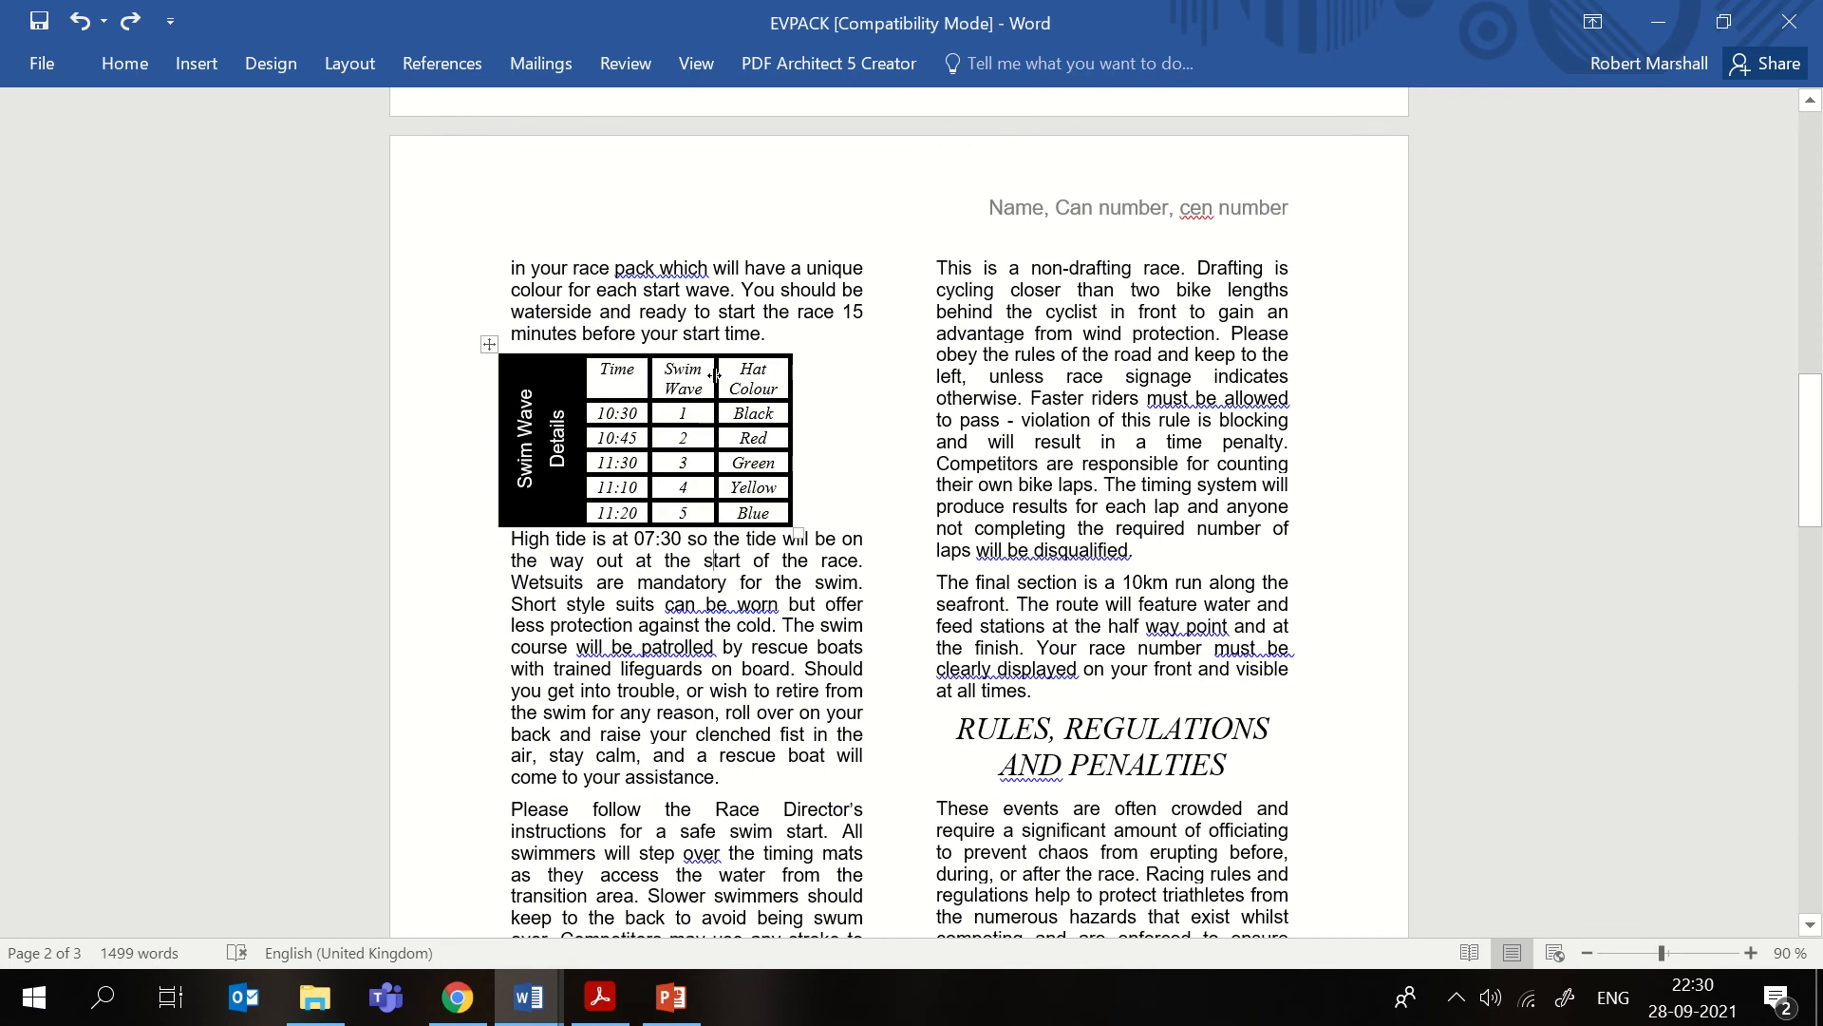
- Widen the table's Swim Wave and Hat Colour columns until each heading fits on one line
{"action": "left_click_drag", "start_coordinate": [716, 375], "coordinate": [741, 380]}
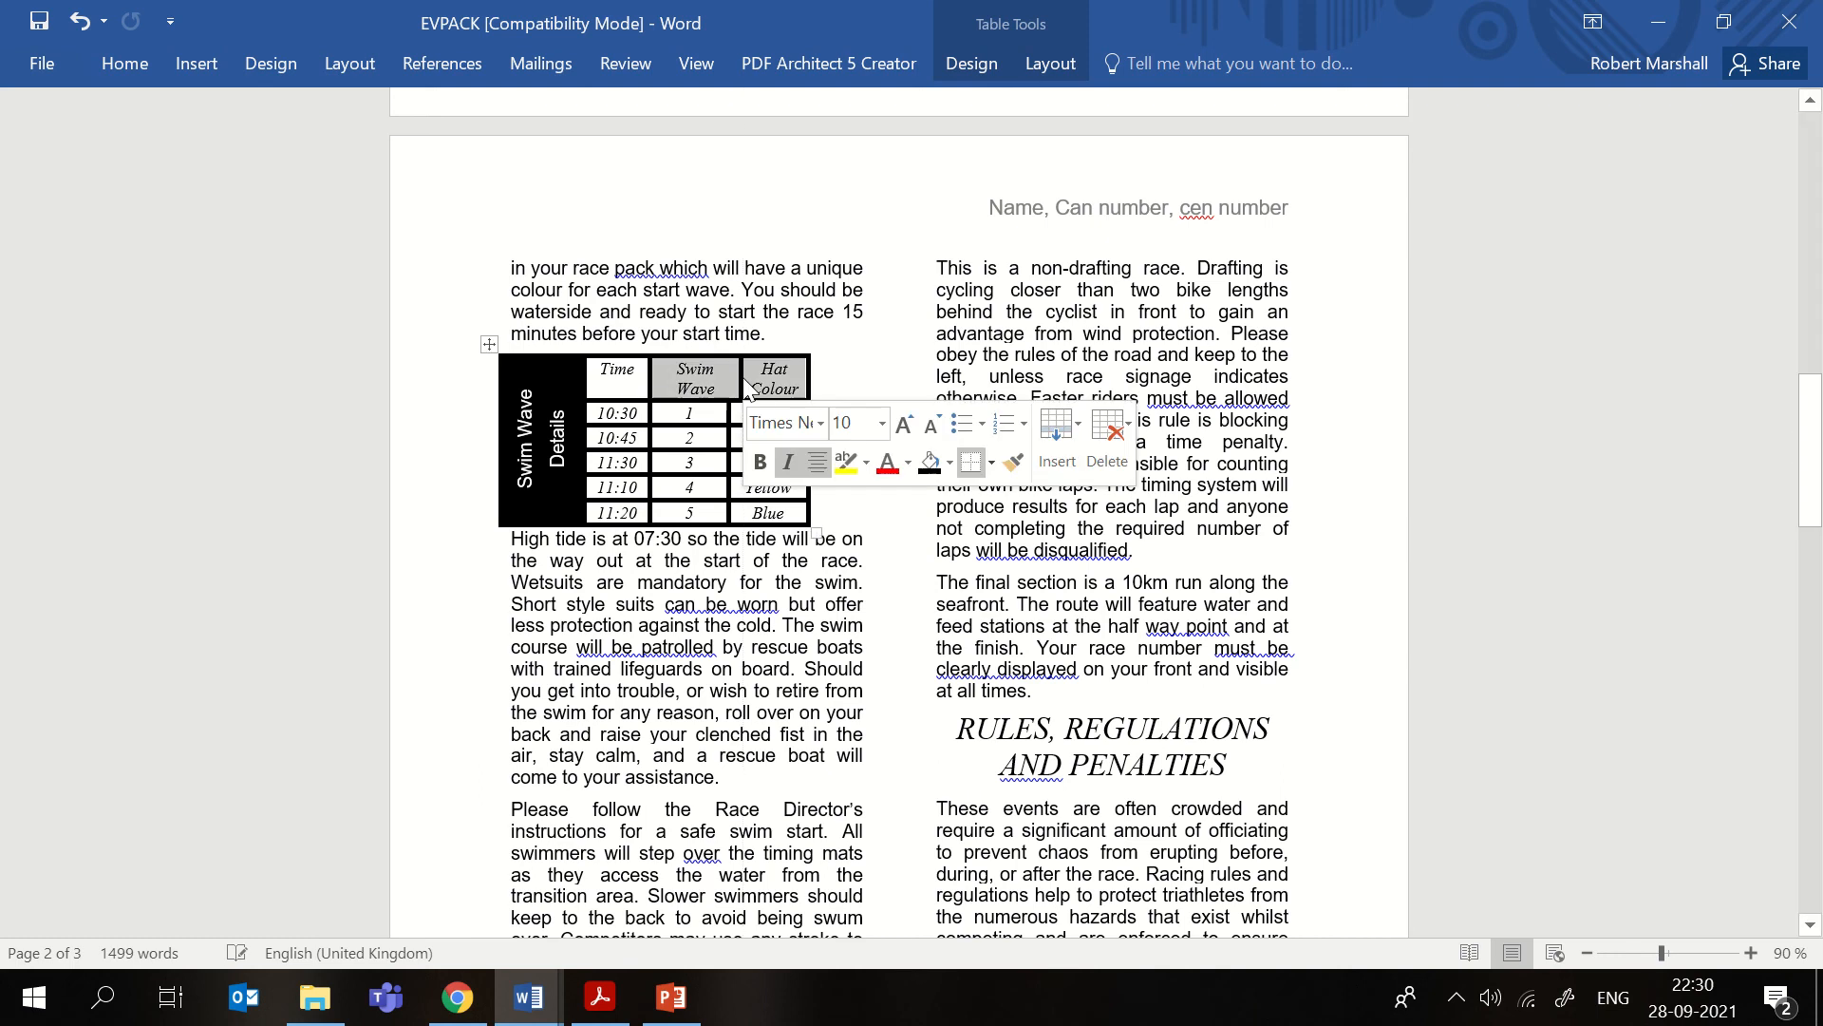
{"action": "key", "text": "ctrl+z"}
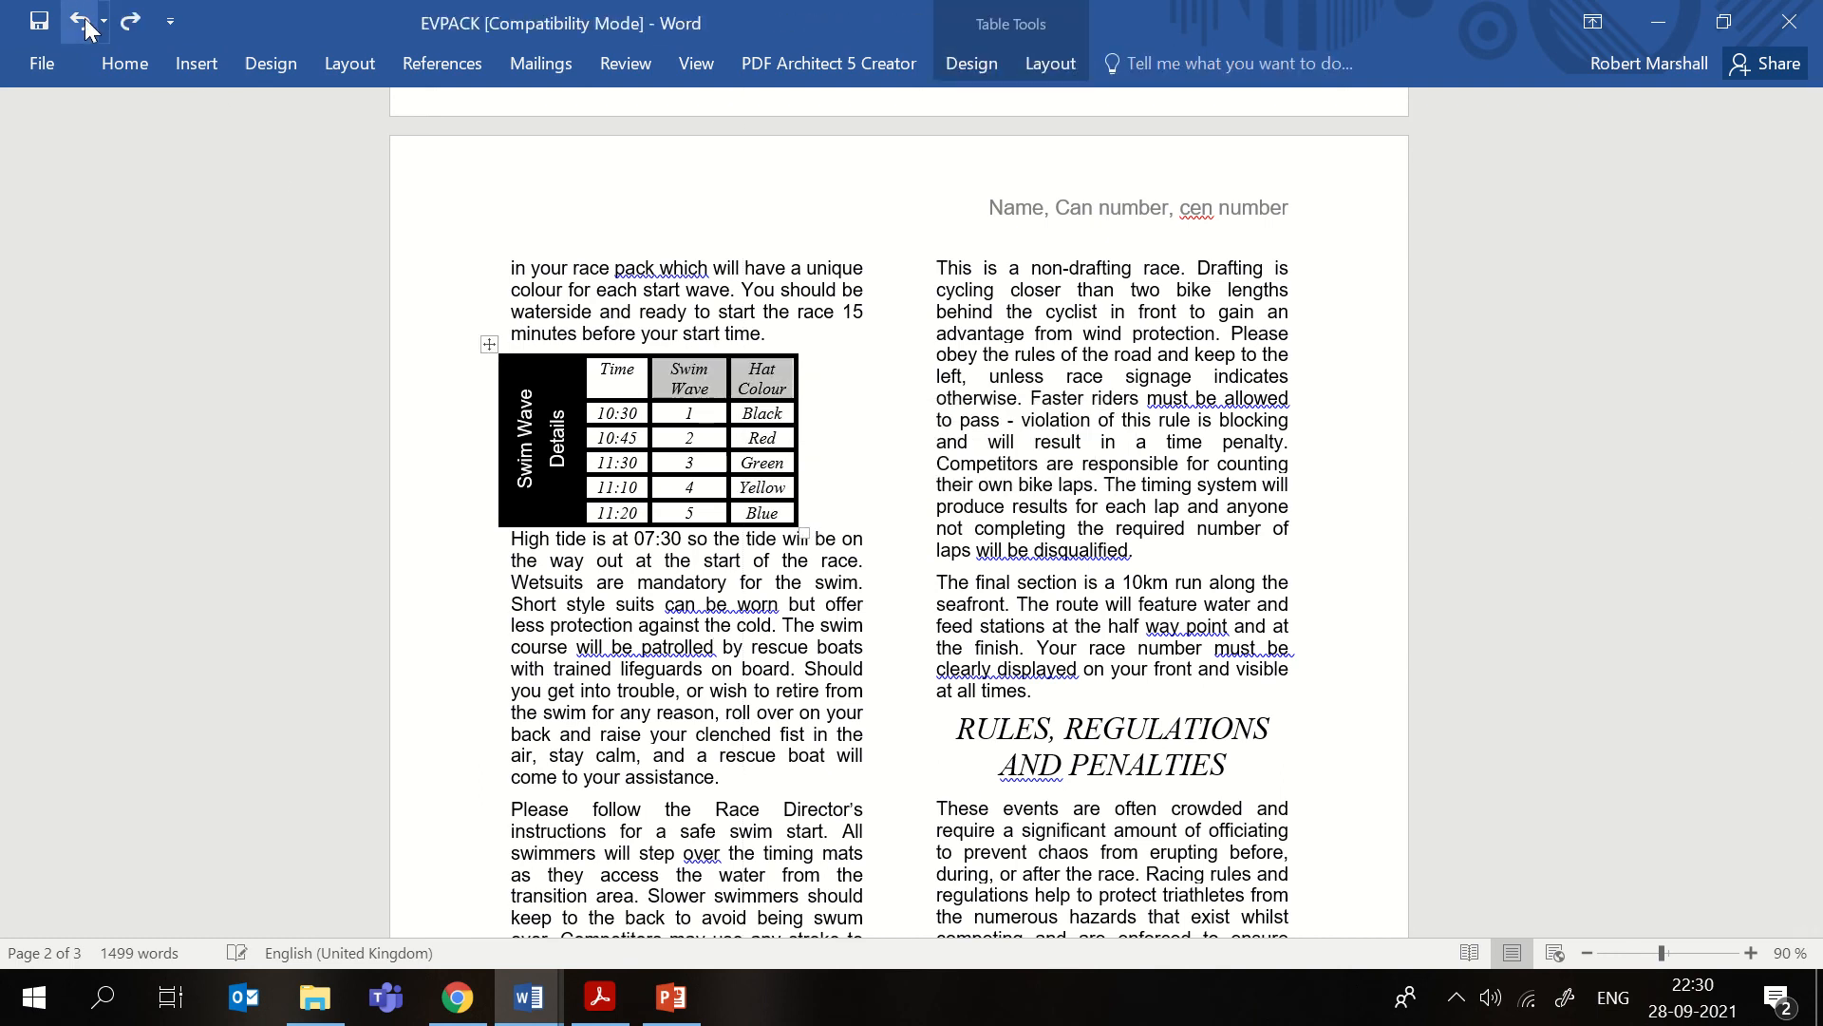
{"action": "left_click", "coordinate": [700, 682]}
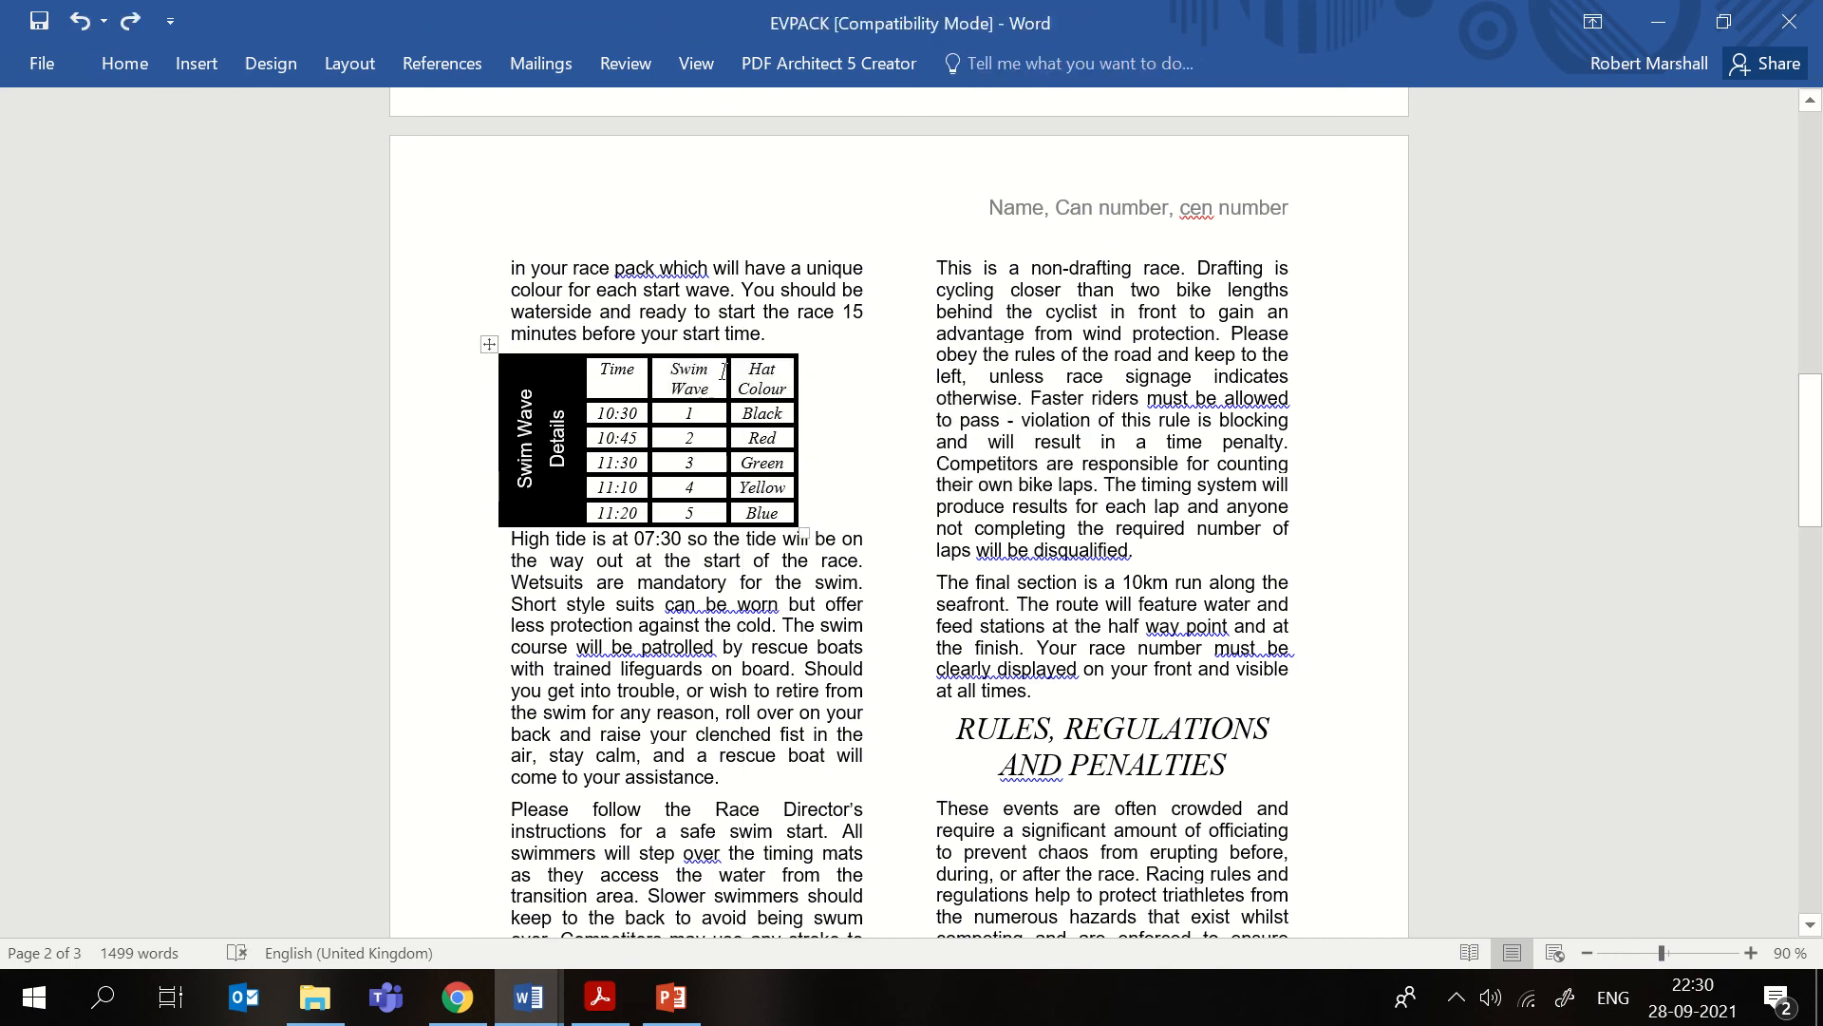
{"action": "left_click_drag", "start_coordinate": [729, 373], "coordinate": [857, 379]}
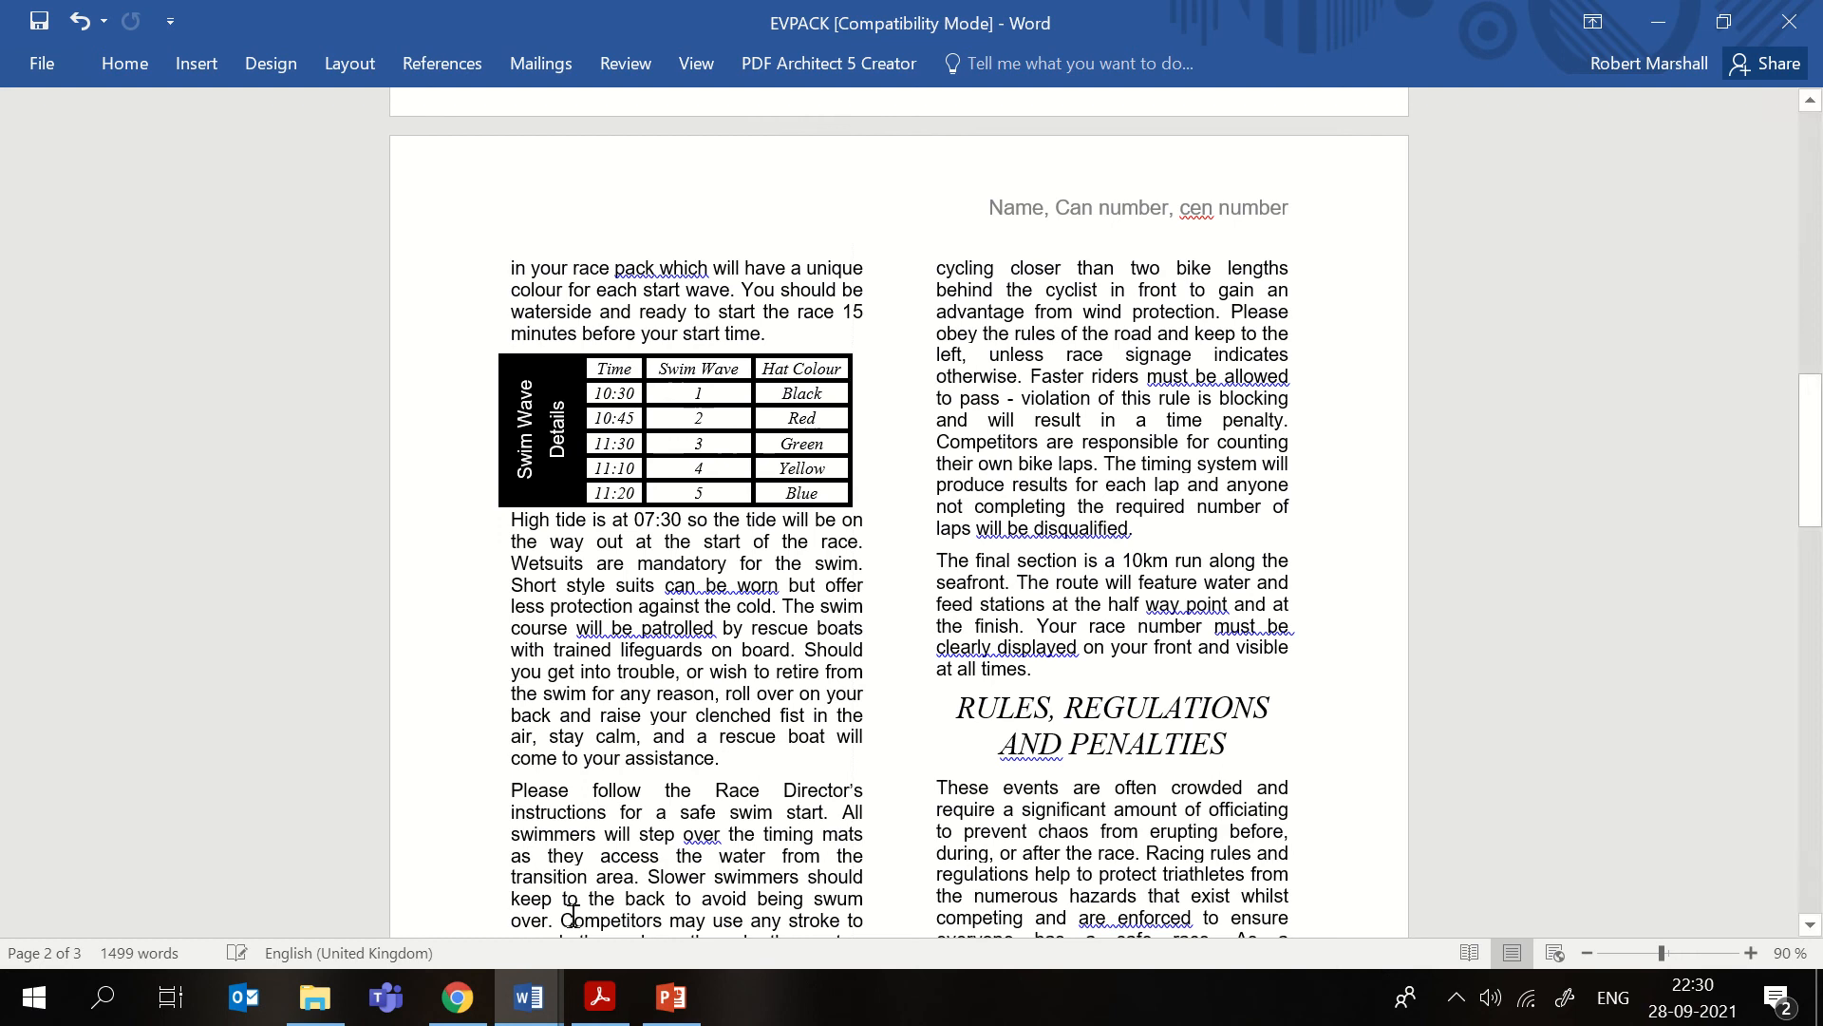
- Switch to the question paper in Acrobat Reader and highlight "table borders and all data fit within the column width" in question 12
{"action": "left_click", "coordinate": [600, 998]}
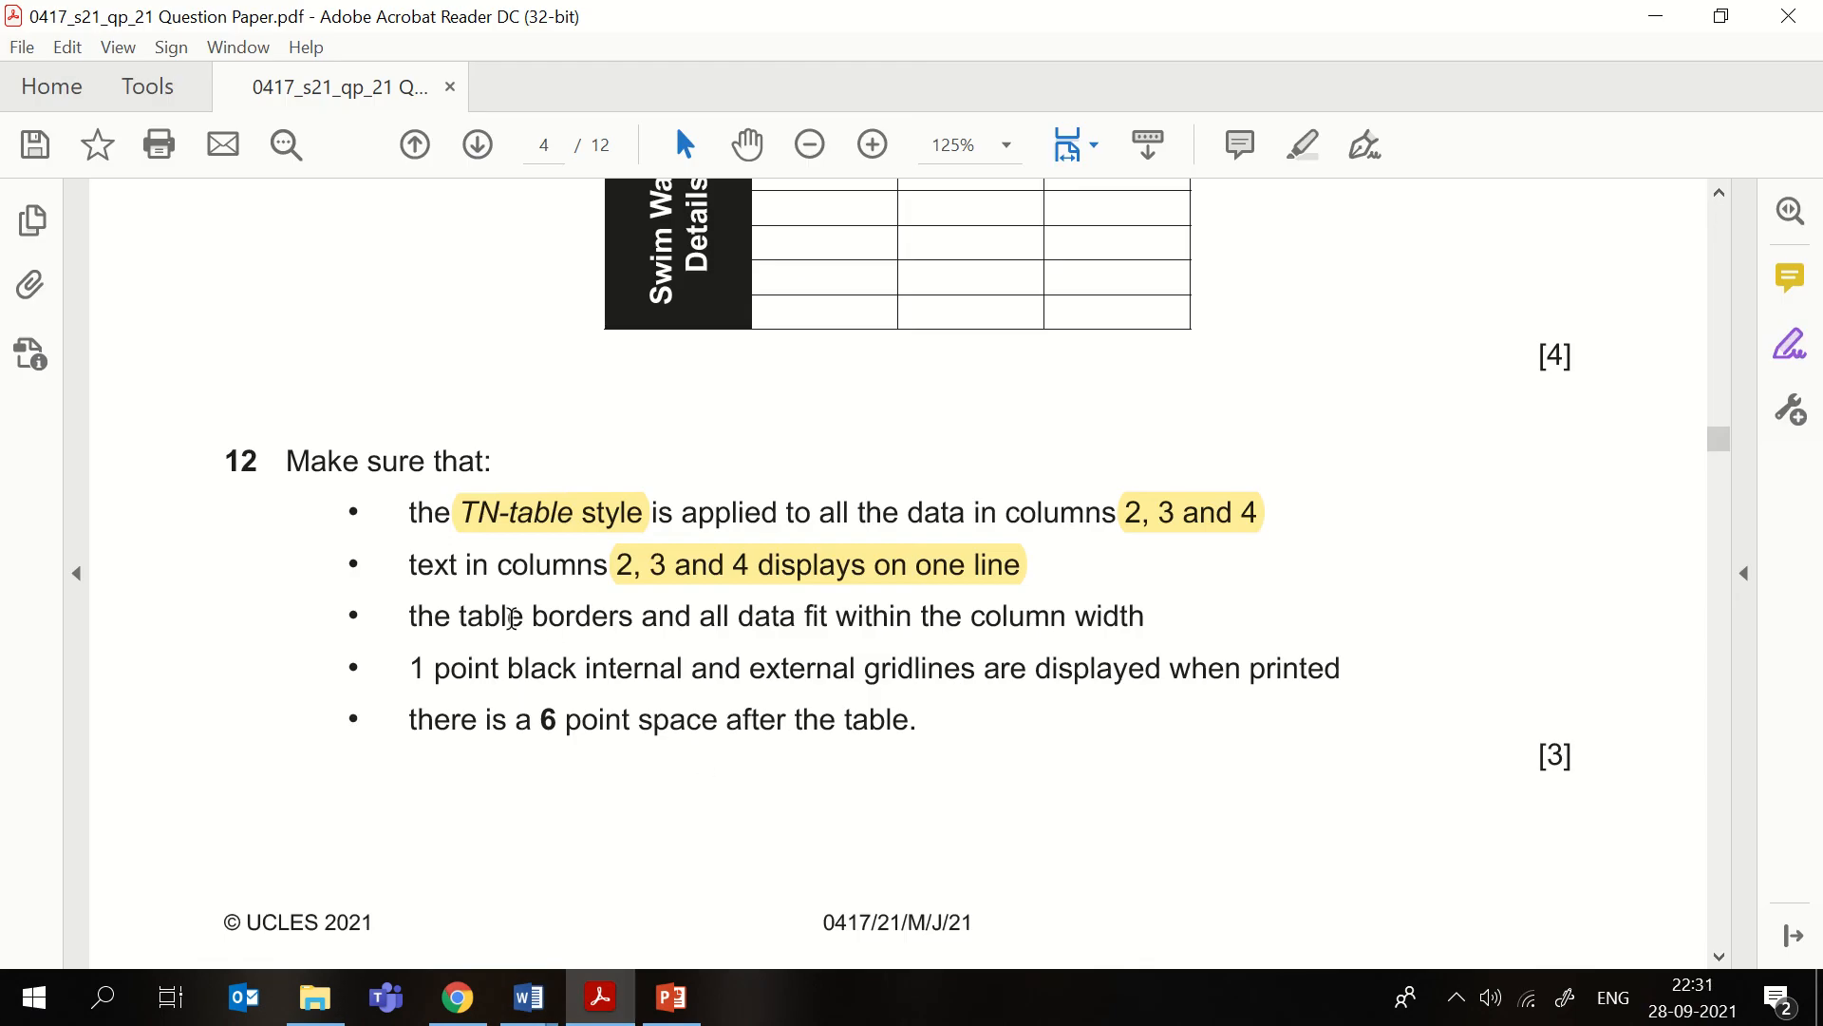
{"action": "left_click_drag", "start_coordinate": [510, 615], "coordinate": [1145, 622]}
{"action": "left_click", "coordinate": [1151, 566]}
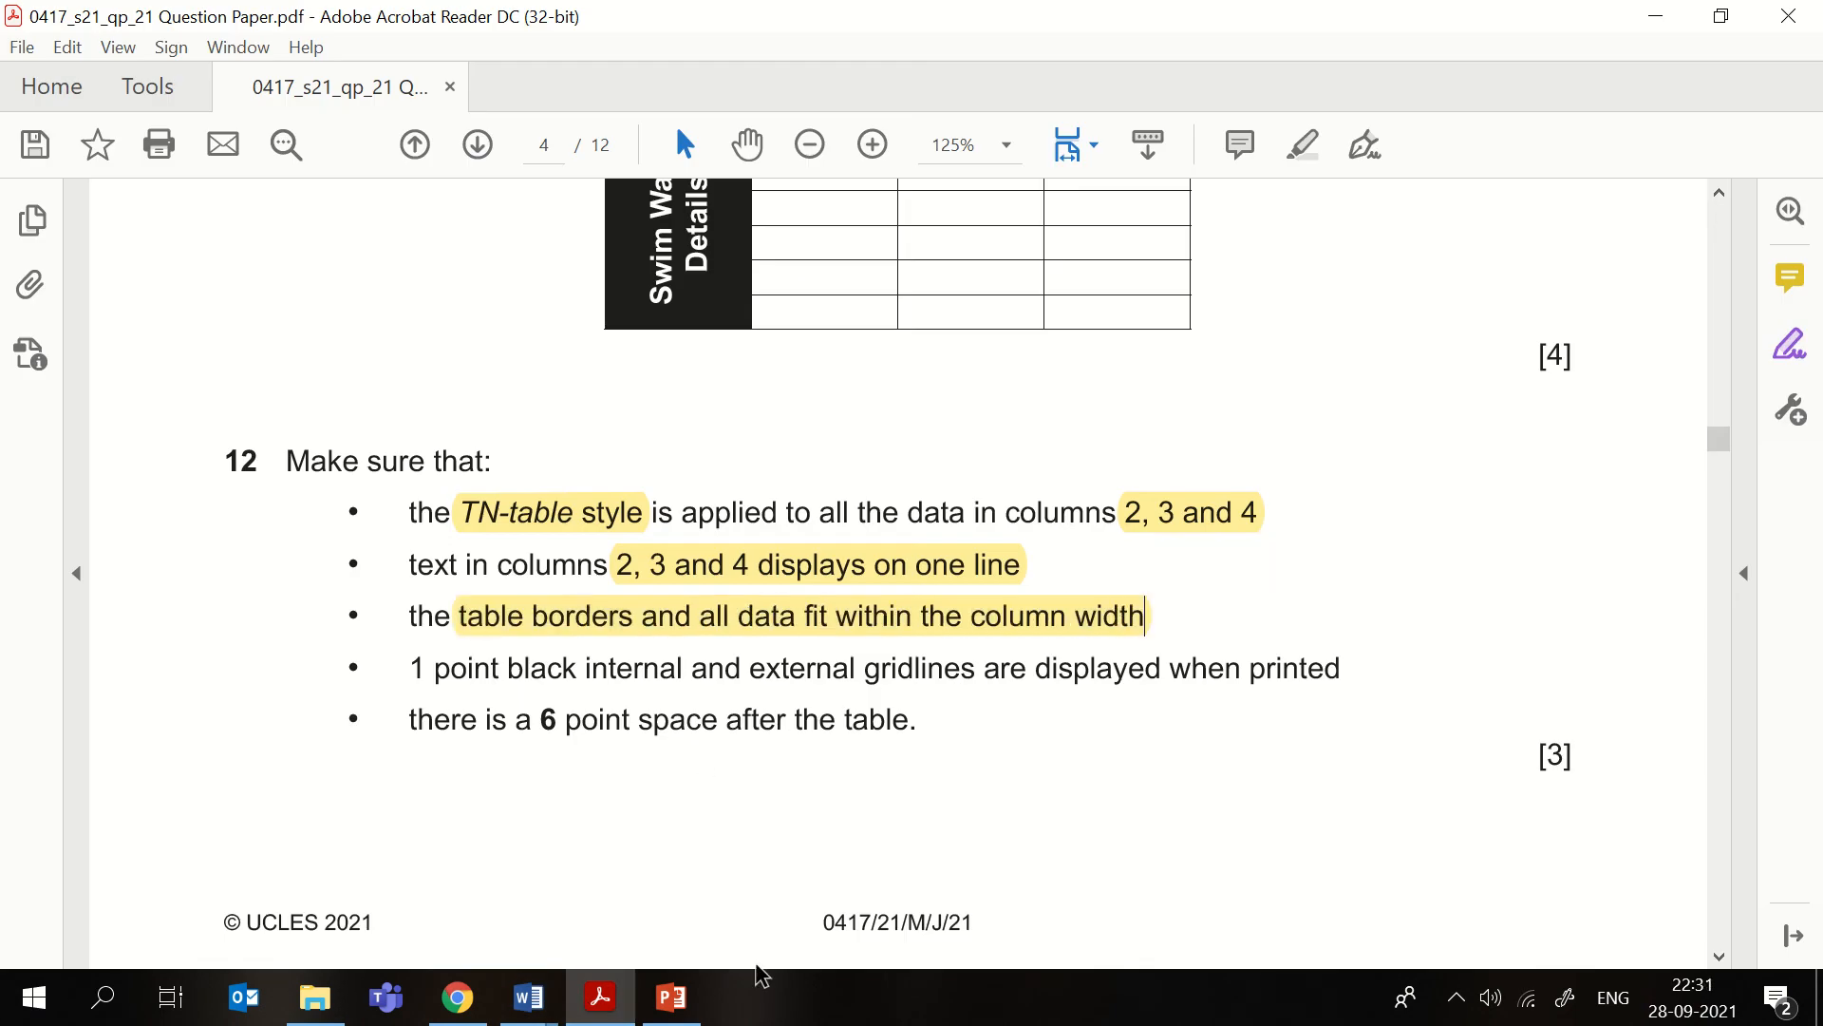
- Switch to EVPACK in Word and enlarge the Swim Wave Details table to span the text column's width
{"action": "mouse_move", "coordinate": [529, 997]}
{"action": "left_click", "coordinate": [707, 857]}
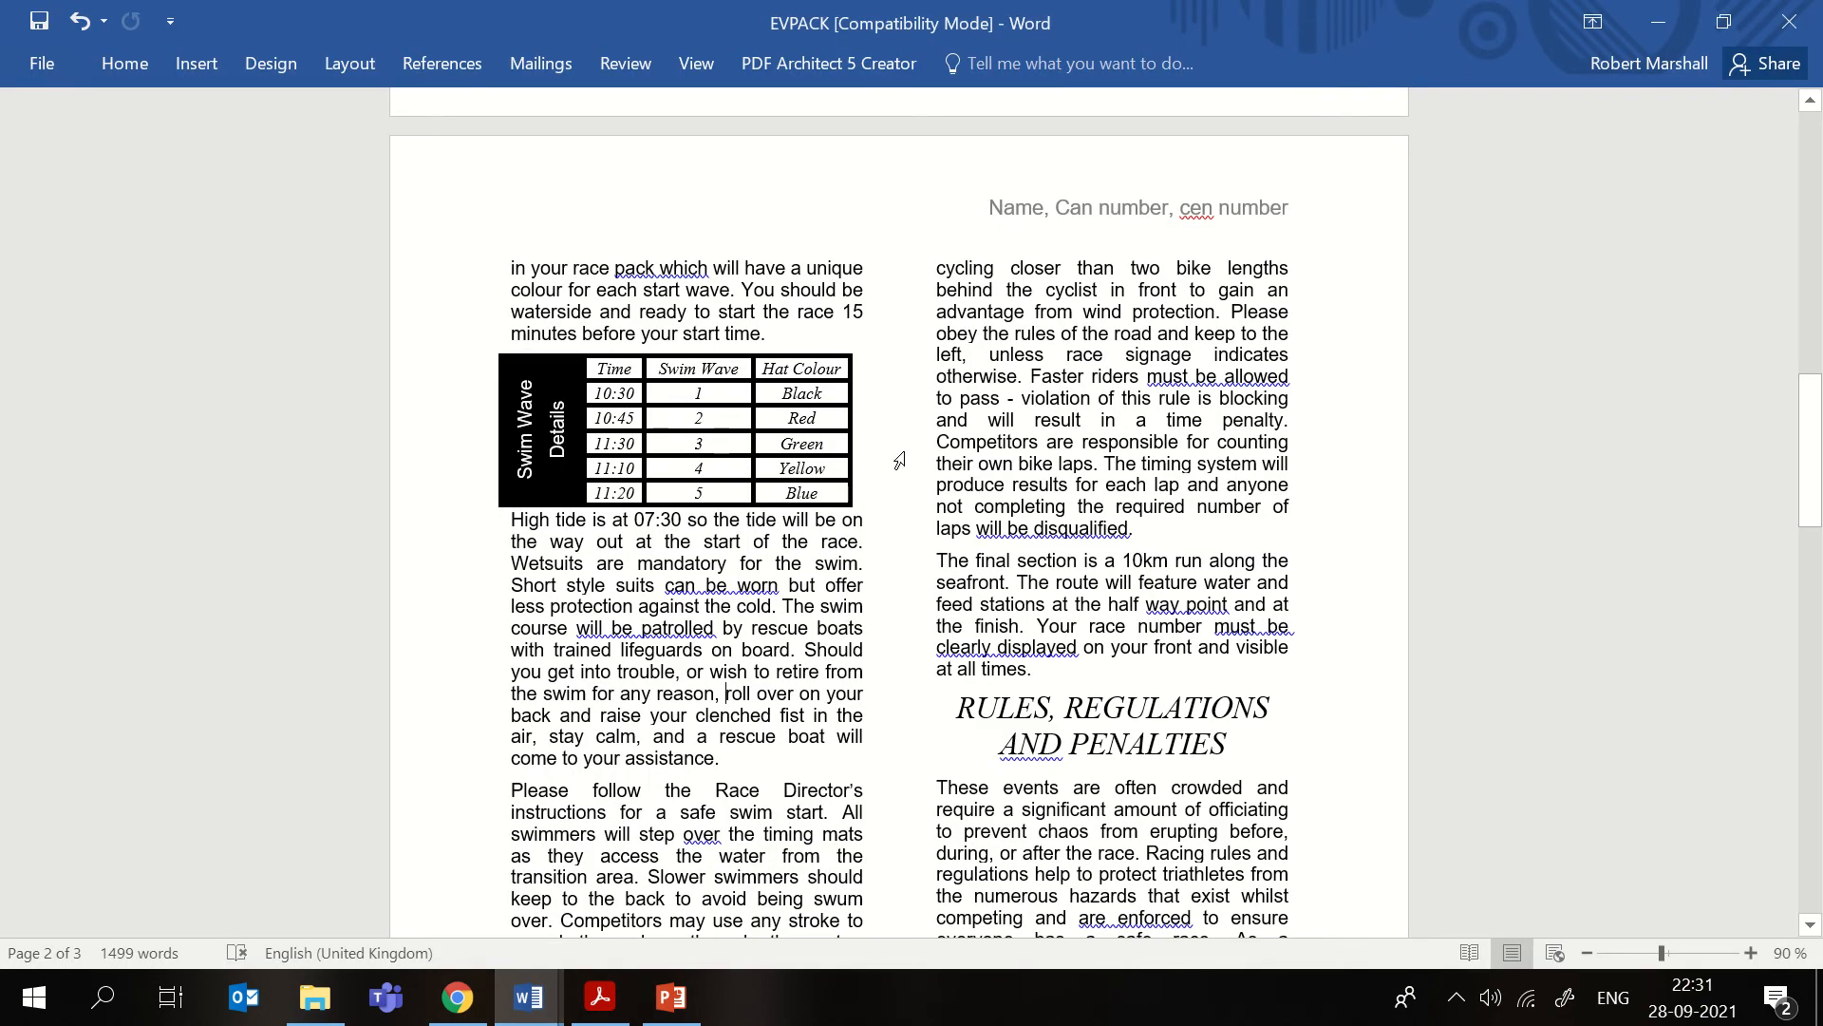
{"action": "left_click", "coordinate": [859, 470]}
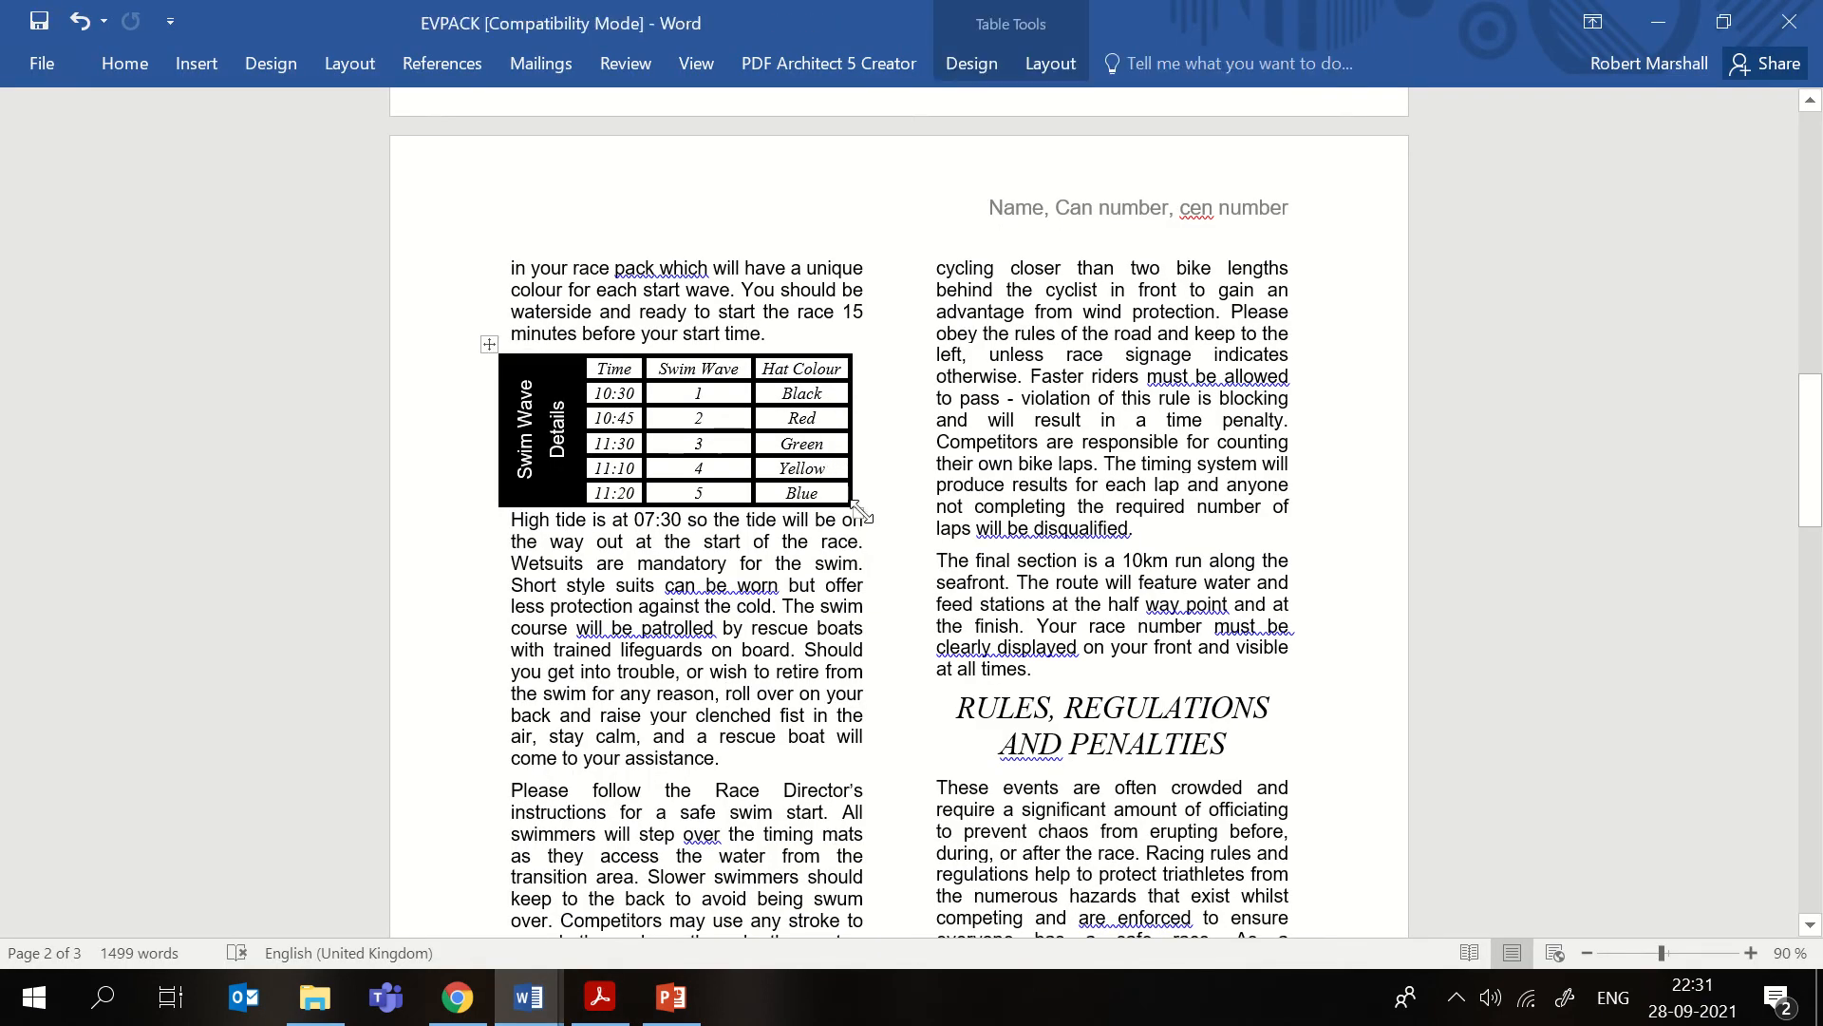
{"action": "left_click_drag", "start_coordinate": [859, 510], "coordinate": [867, 513]}
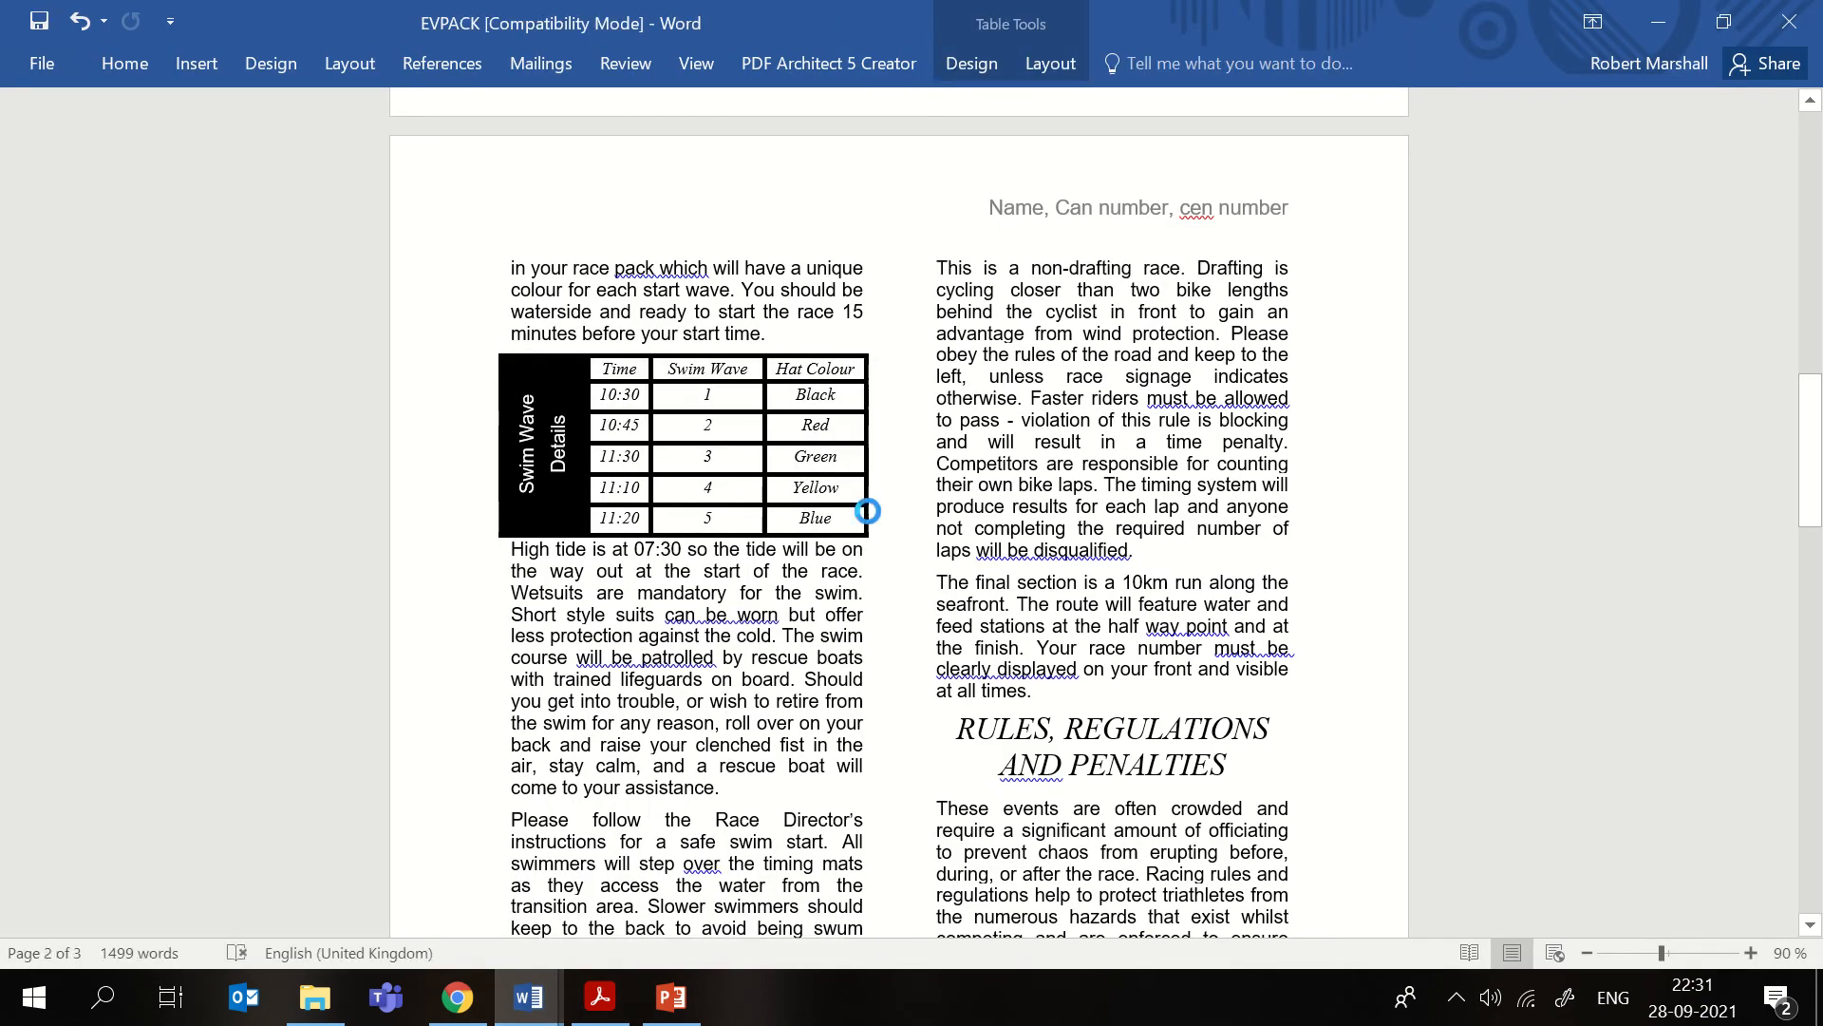
{"action": "left_click", "coordinate": [893, 670]}
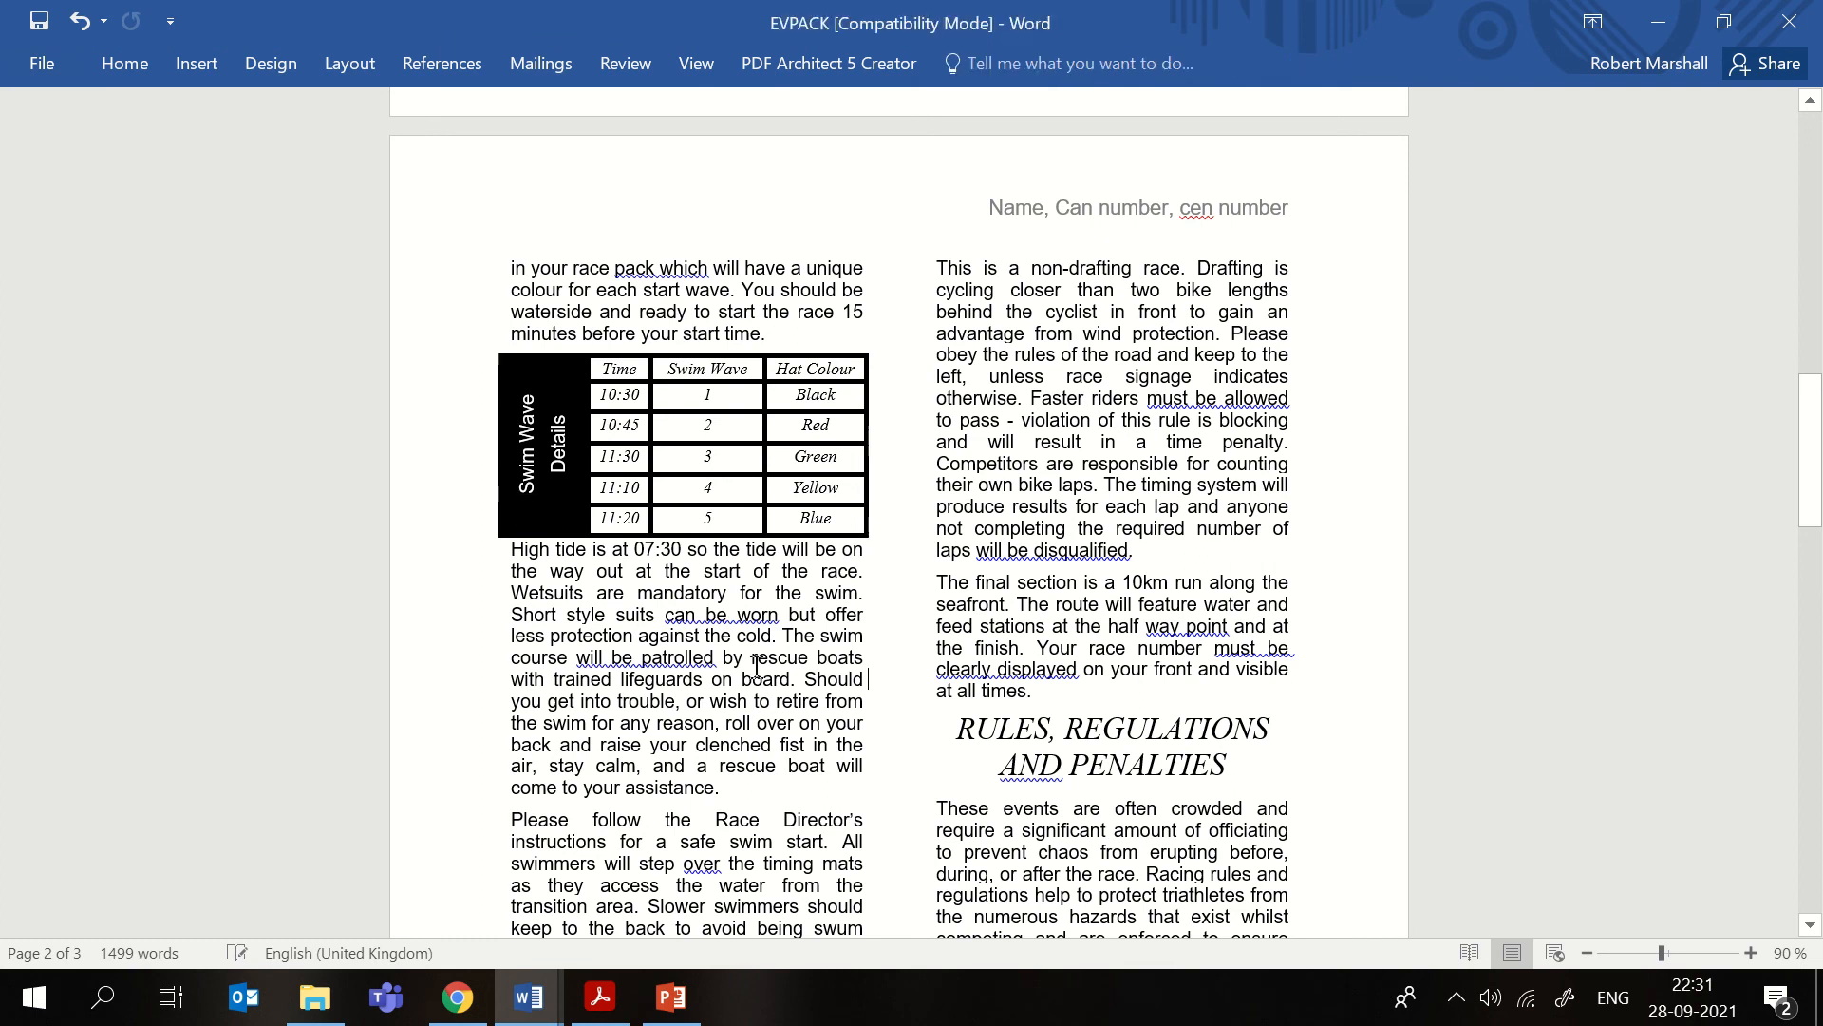
- Switch to the question paper in Acrobat Reader and highlight "1 point black internal and external gridlines" and "6 point space" in question 12
{"action": "left_click", "coordinate": [600, 998]}
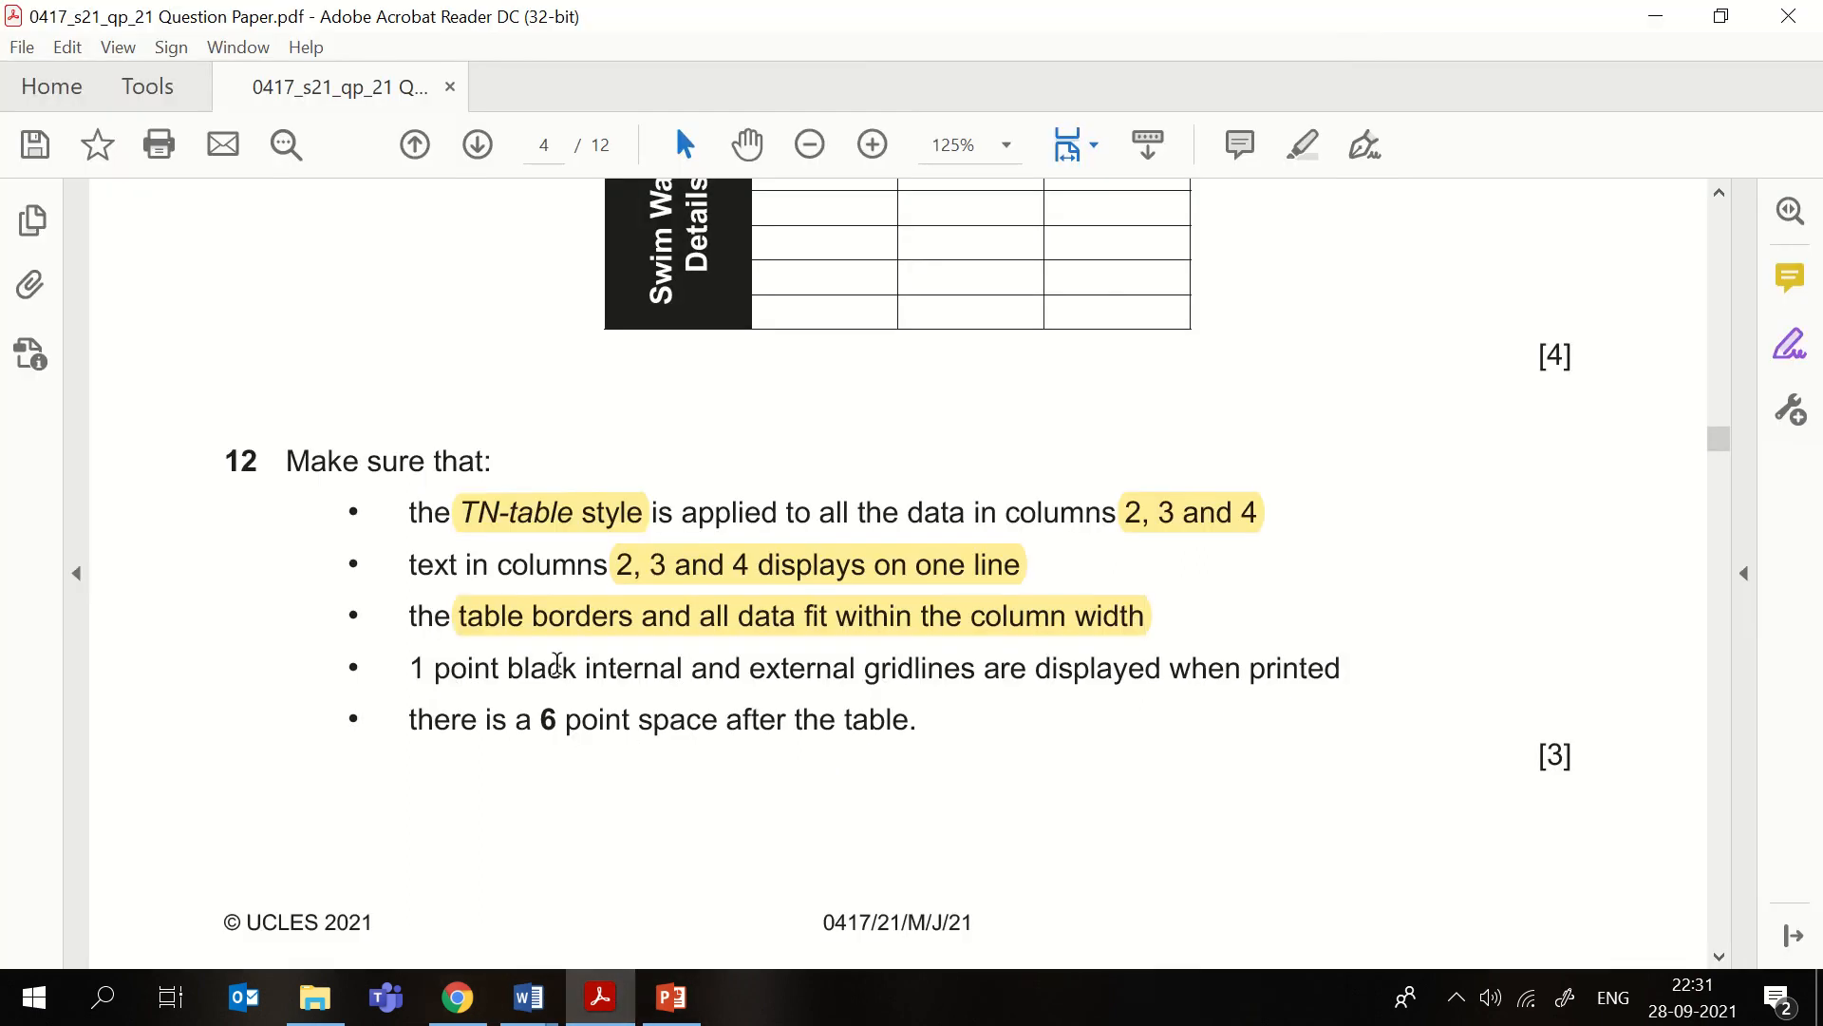
{"action": "left_click_drag", "start_coordinate": [411, 668], "coordinate": [626, 667]}
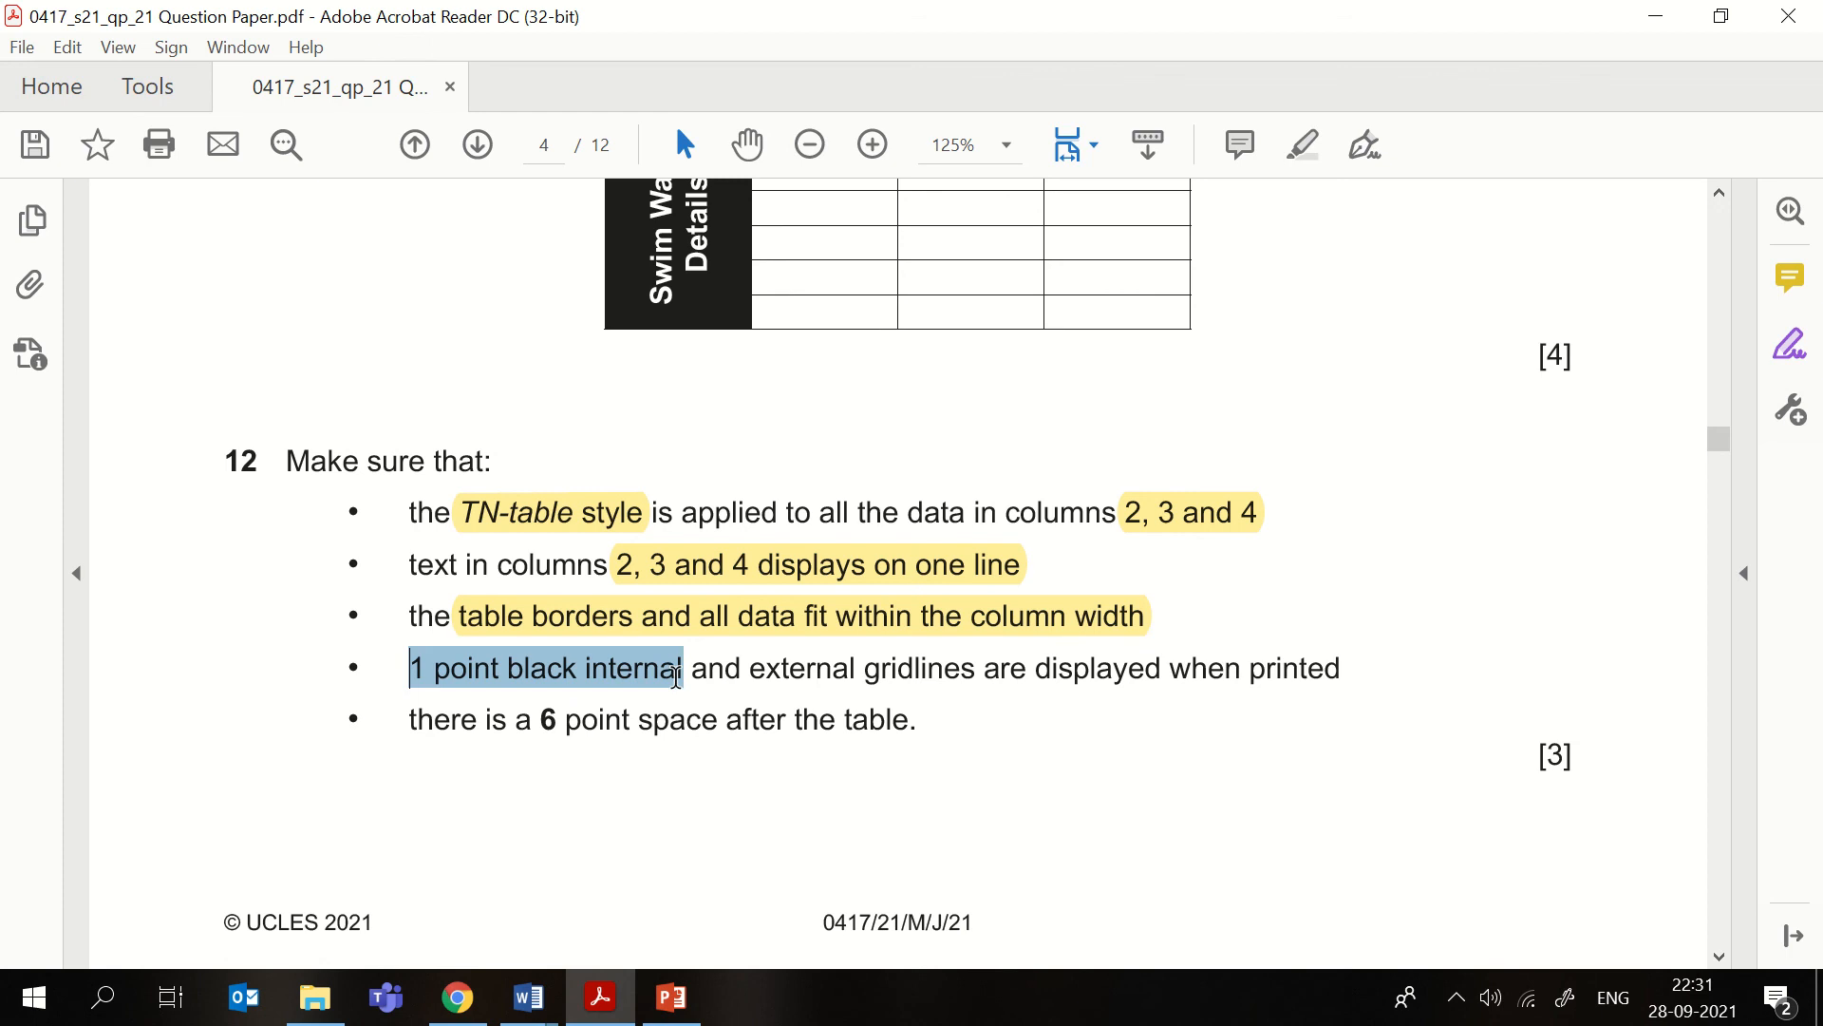
{"action": "left_click_drag", "start_coordinate": [676, 677], "coordinate": [968, 673]}
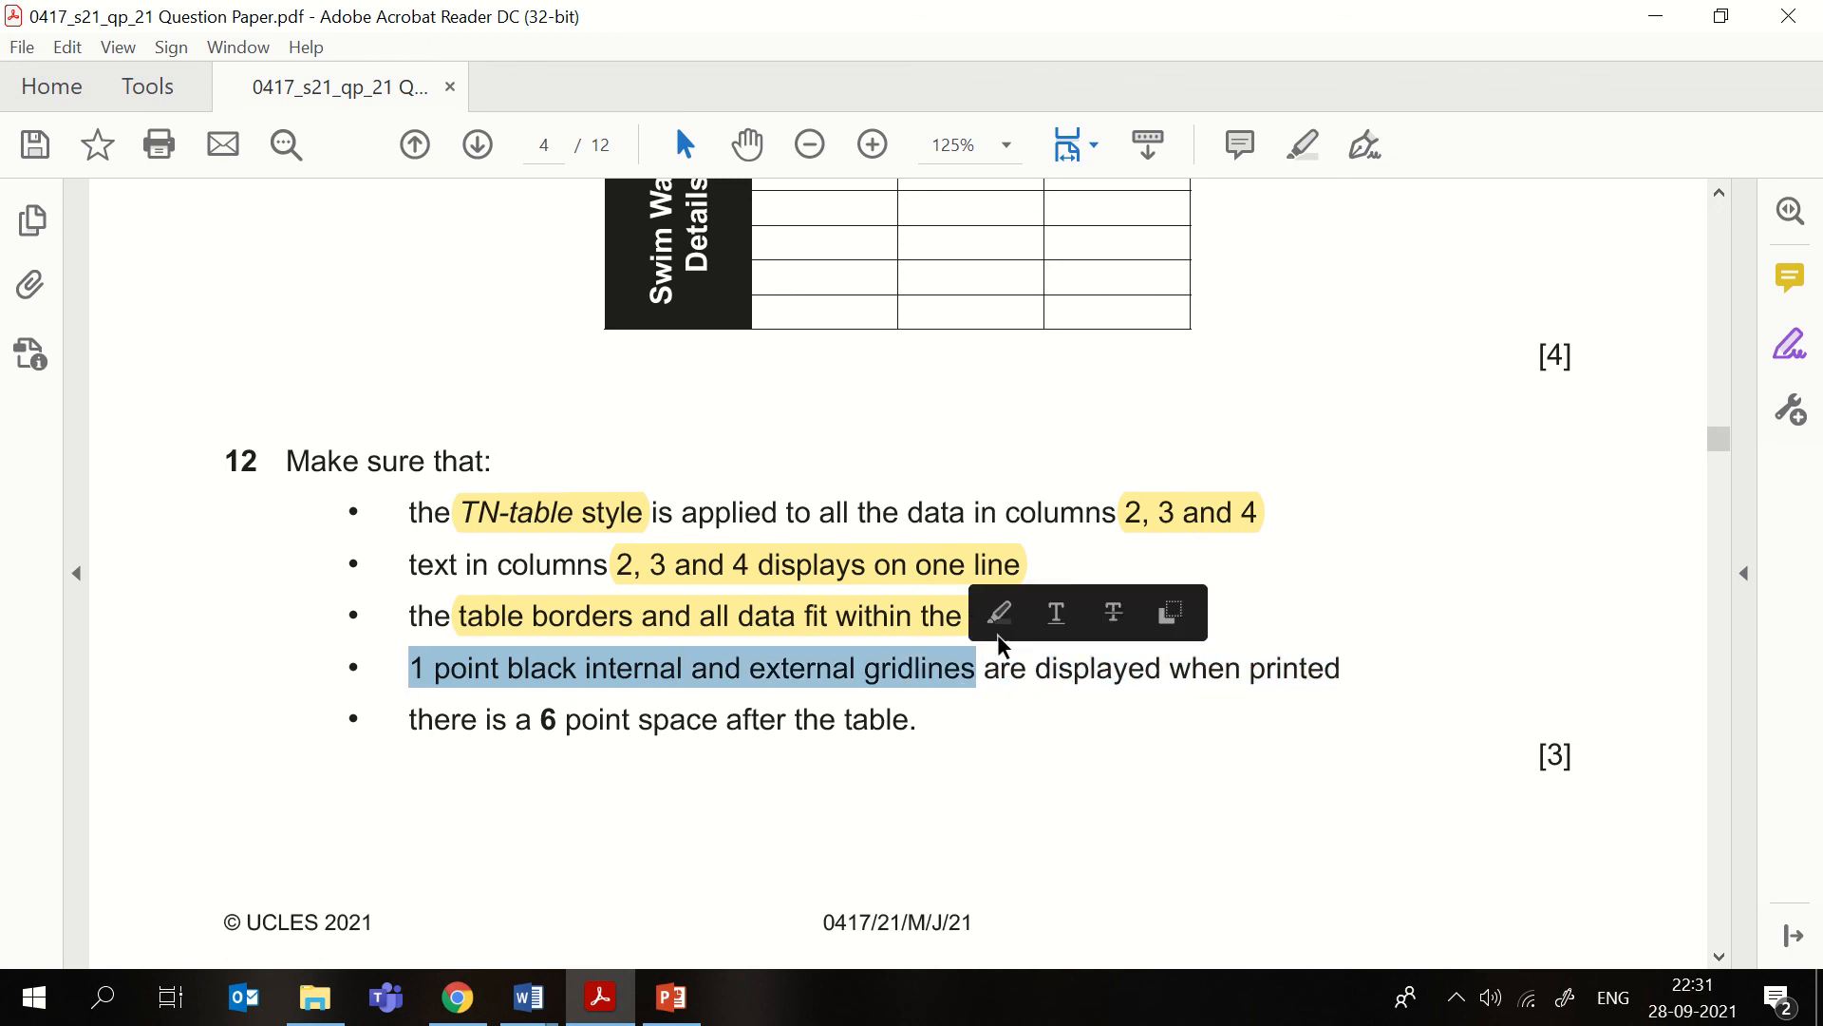
{"action": "left_click", "coordinate": [1001, 617]}
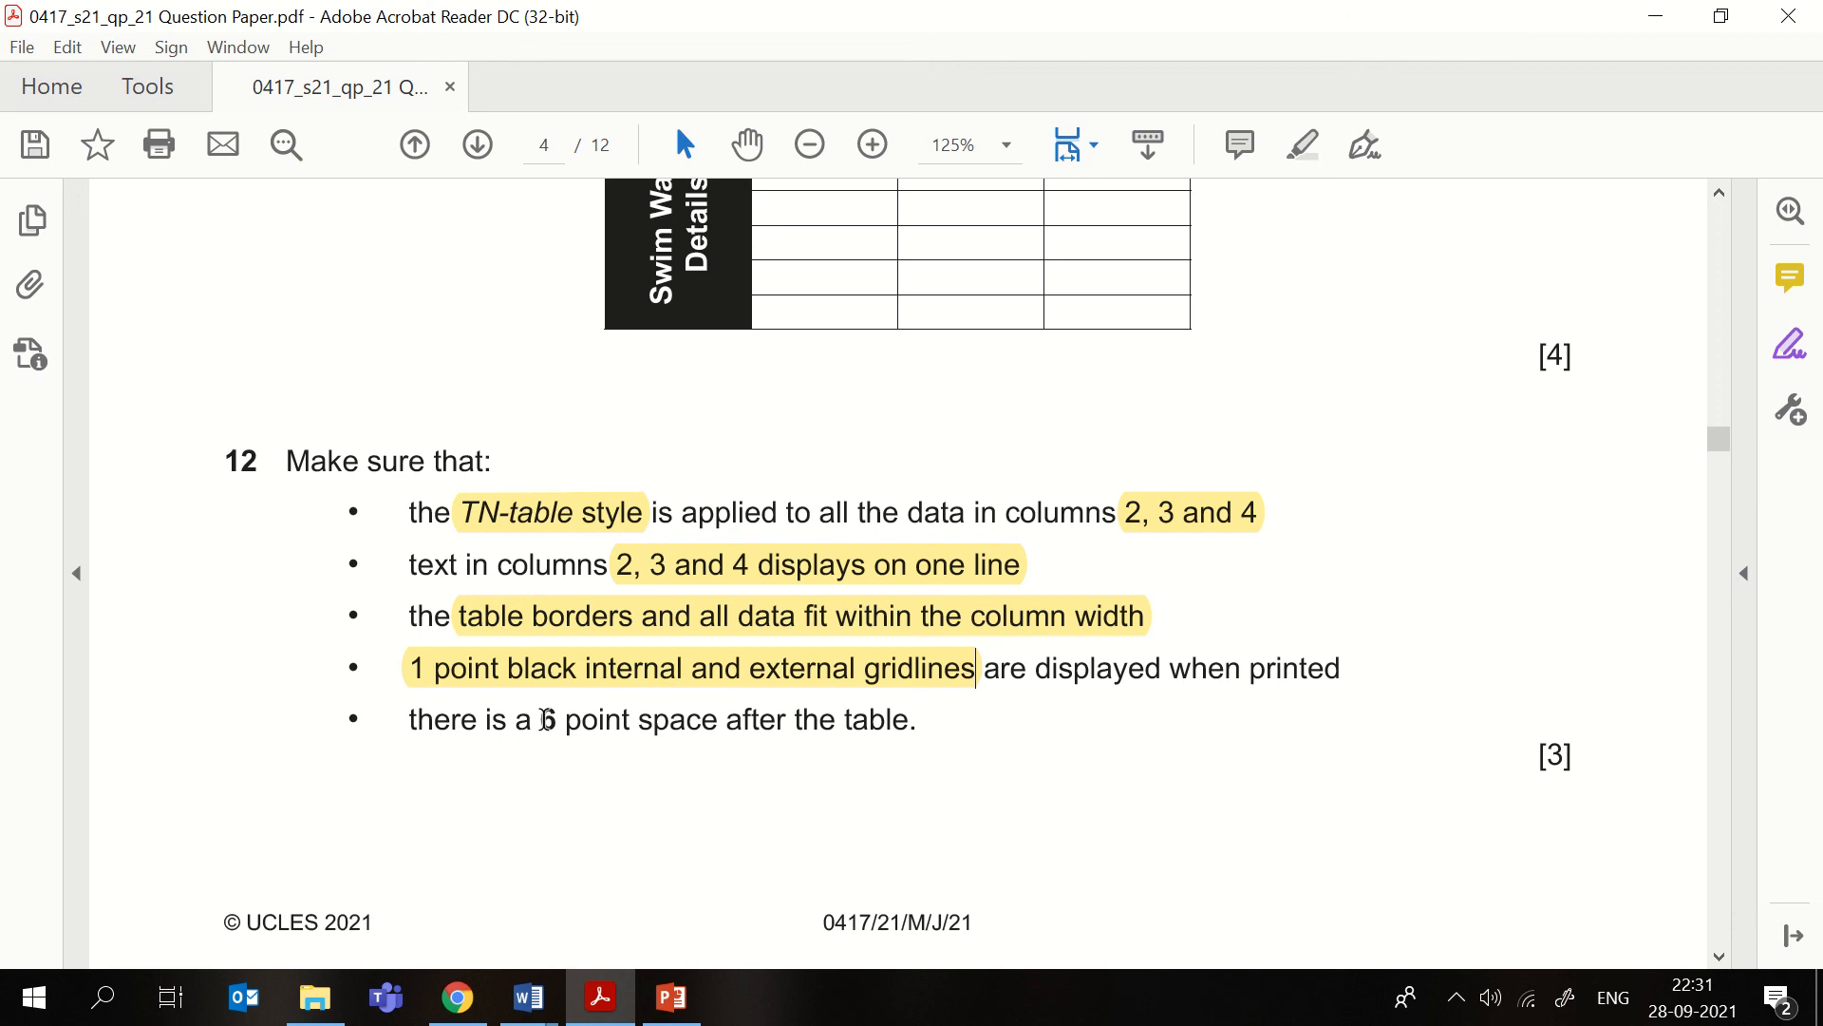
{"action": "left_click_drag", "start_coordinate": [542, 719], "coordinate": [718, 722]}
{"action": "left_click", "coordinate": [732, 665]}
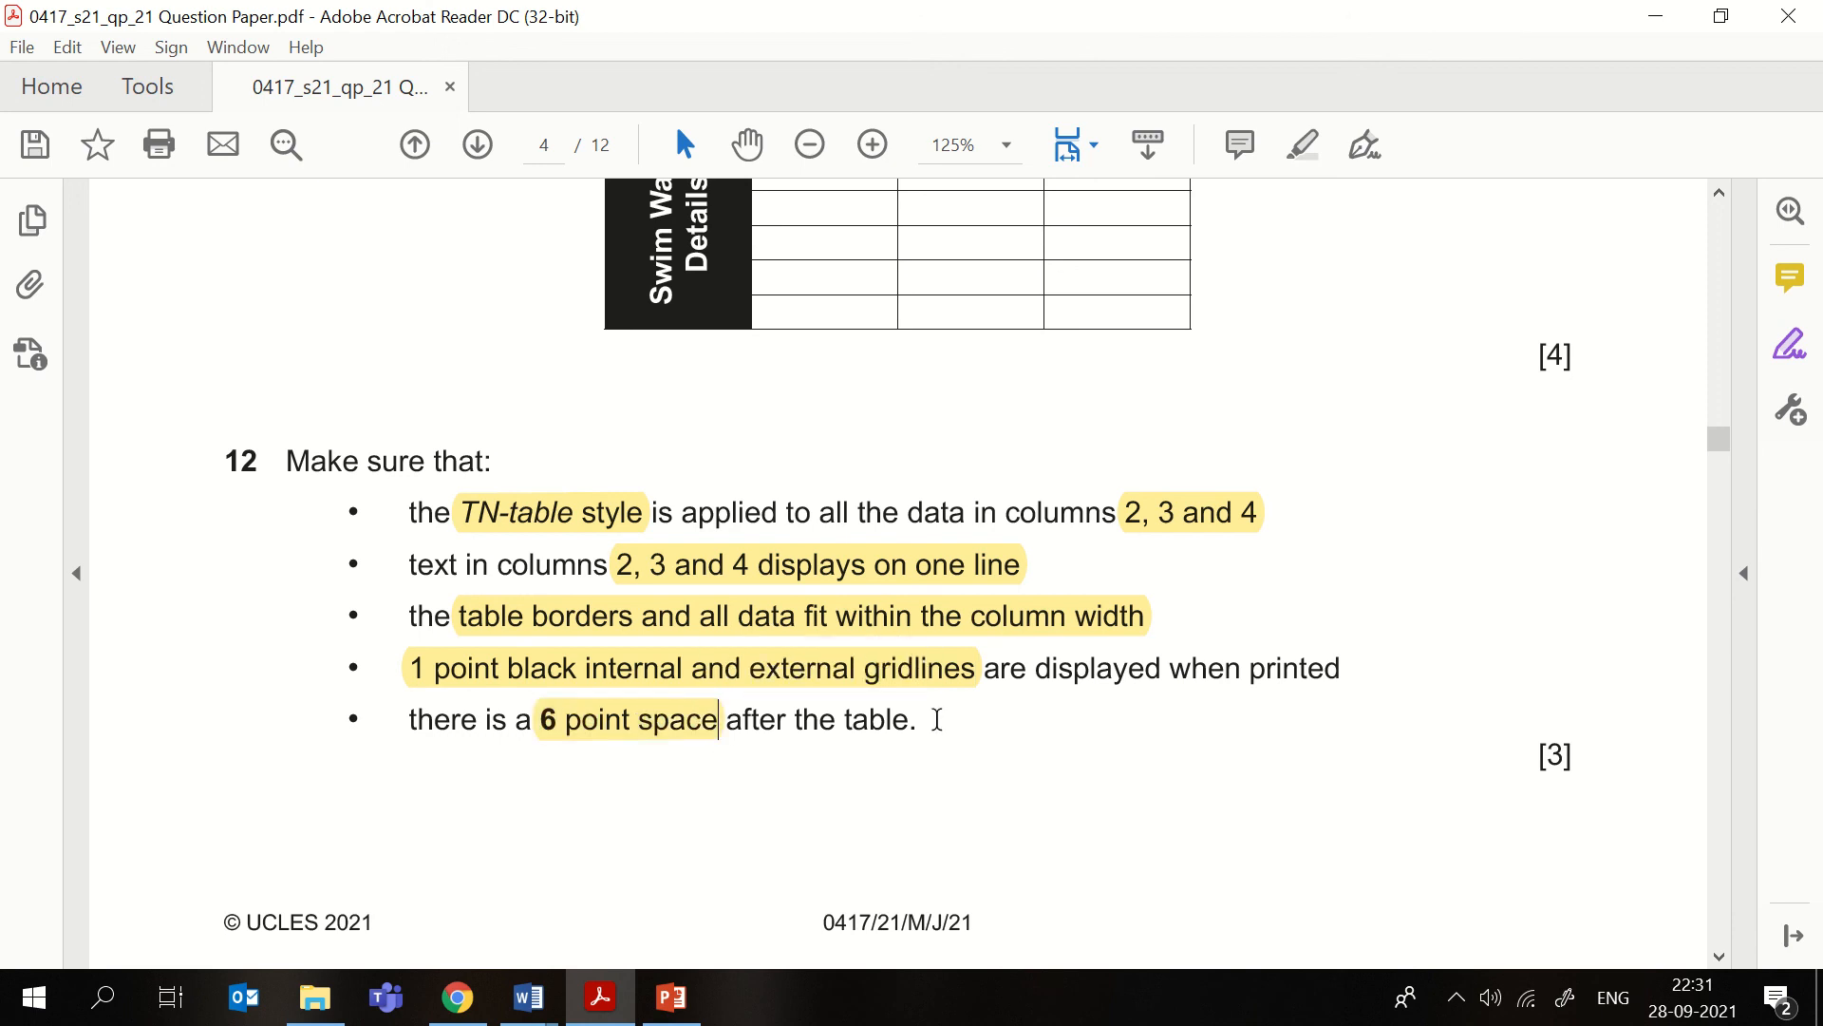
- Switch to EVPACK in Word and set the border pen weight for the Swim Wave Details table to 1 pt
{"action": "mouse_move", "coordinate": [532, 998]}
{"action": "left_click", "coordinate": [660, 902]}
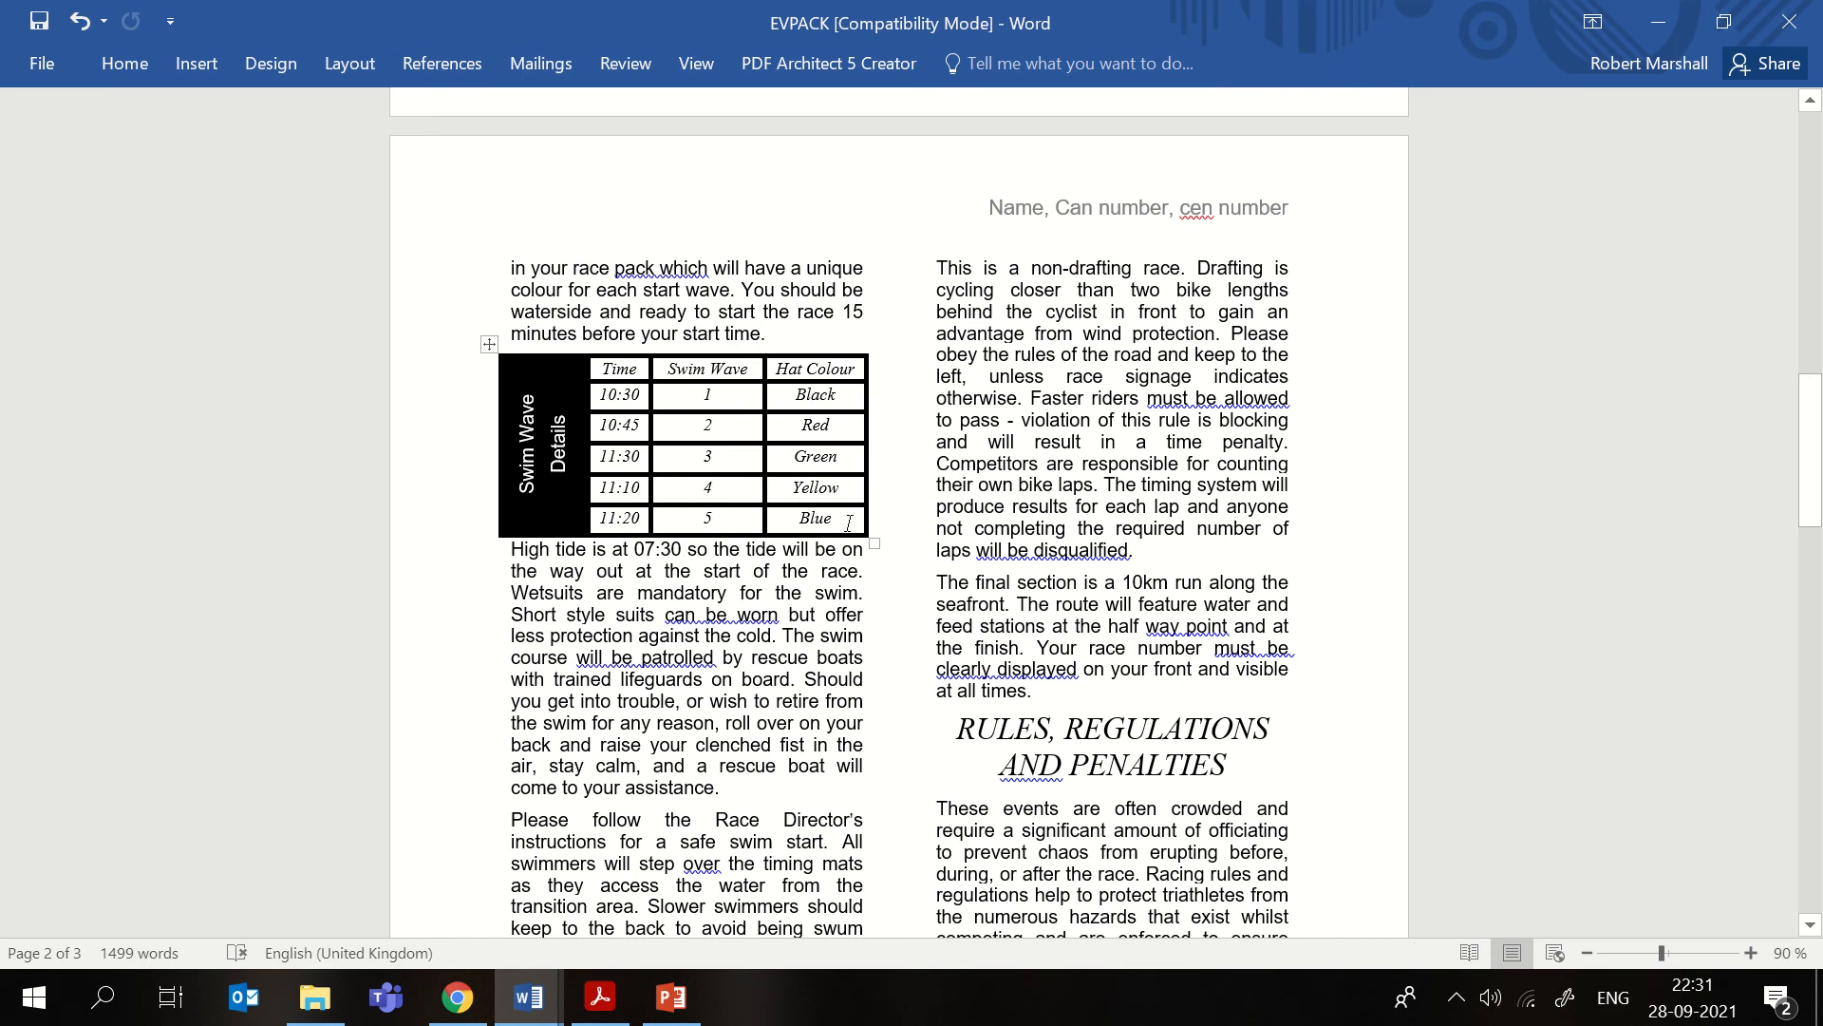
{"action": "left_click_drag", "start_coordinate": [854, 523], "coordinate": [524, 374]}
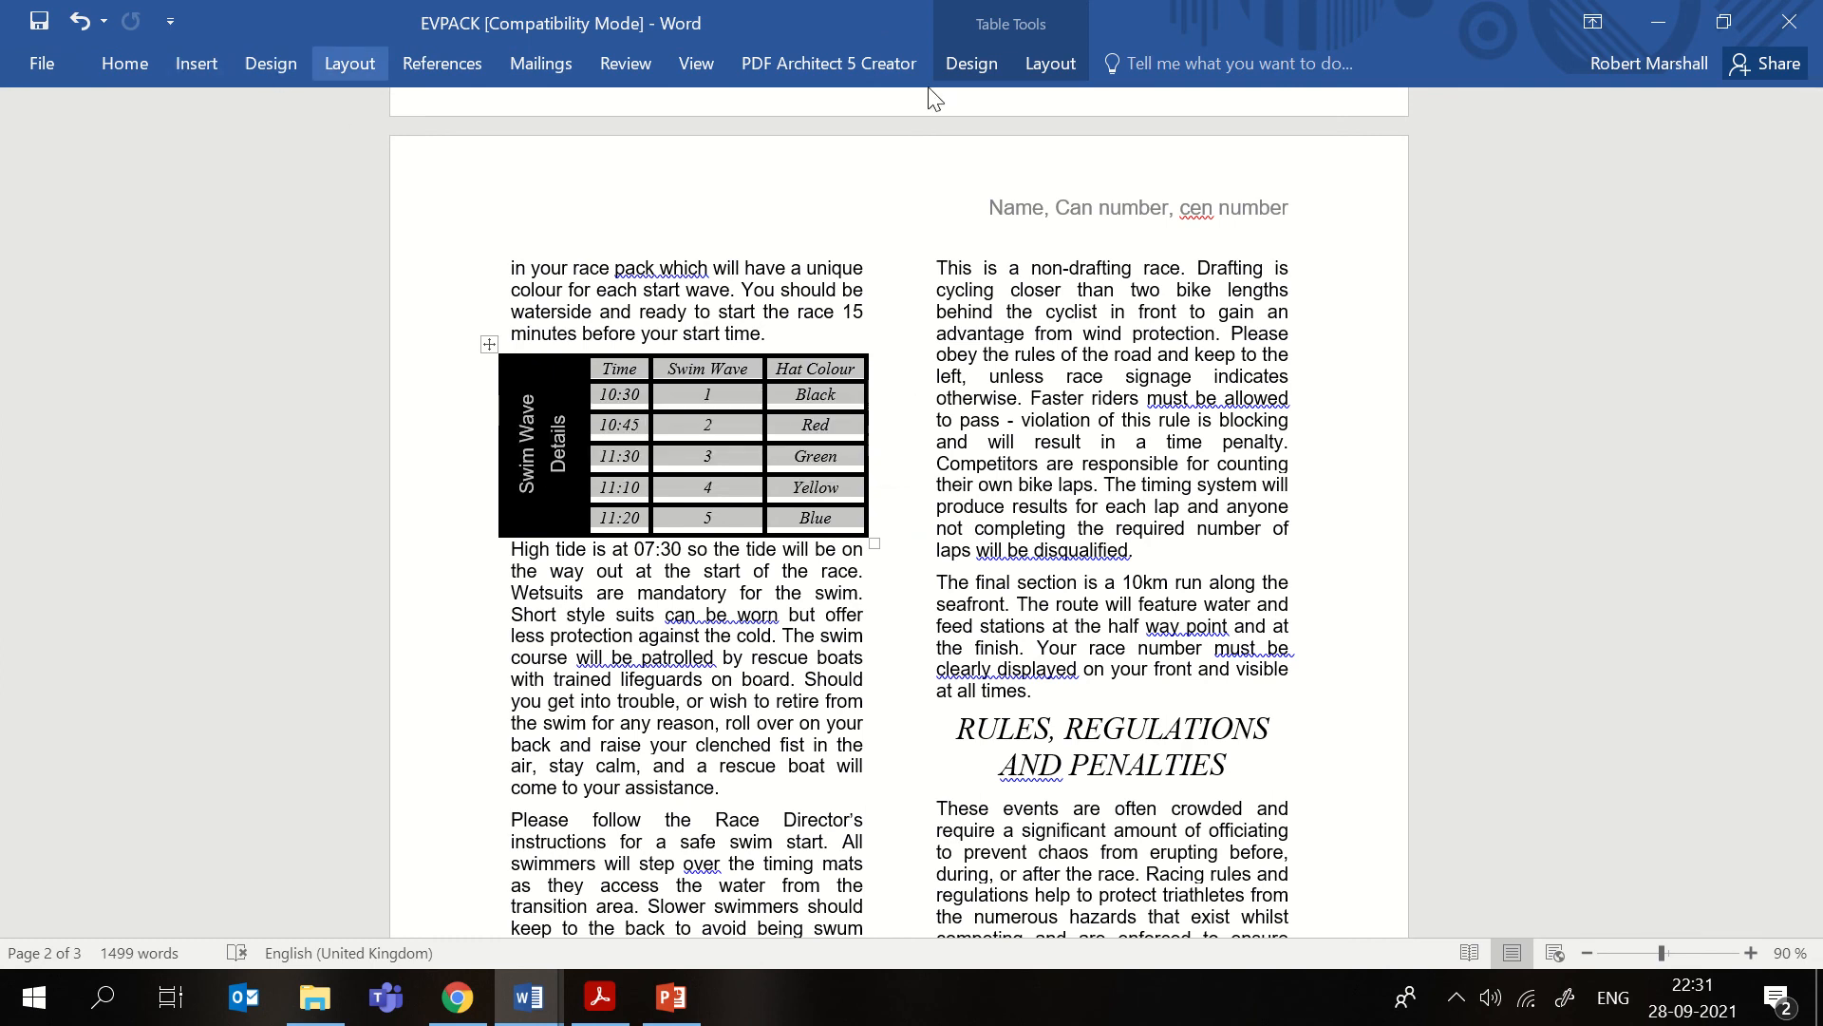
{"action": "left_click", "coordinate": [999, 64]}
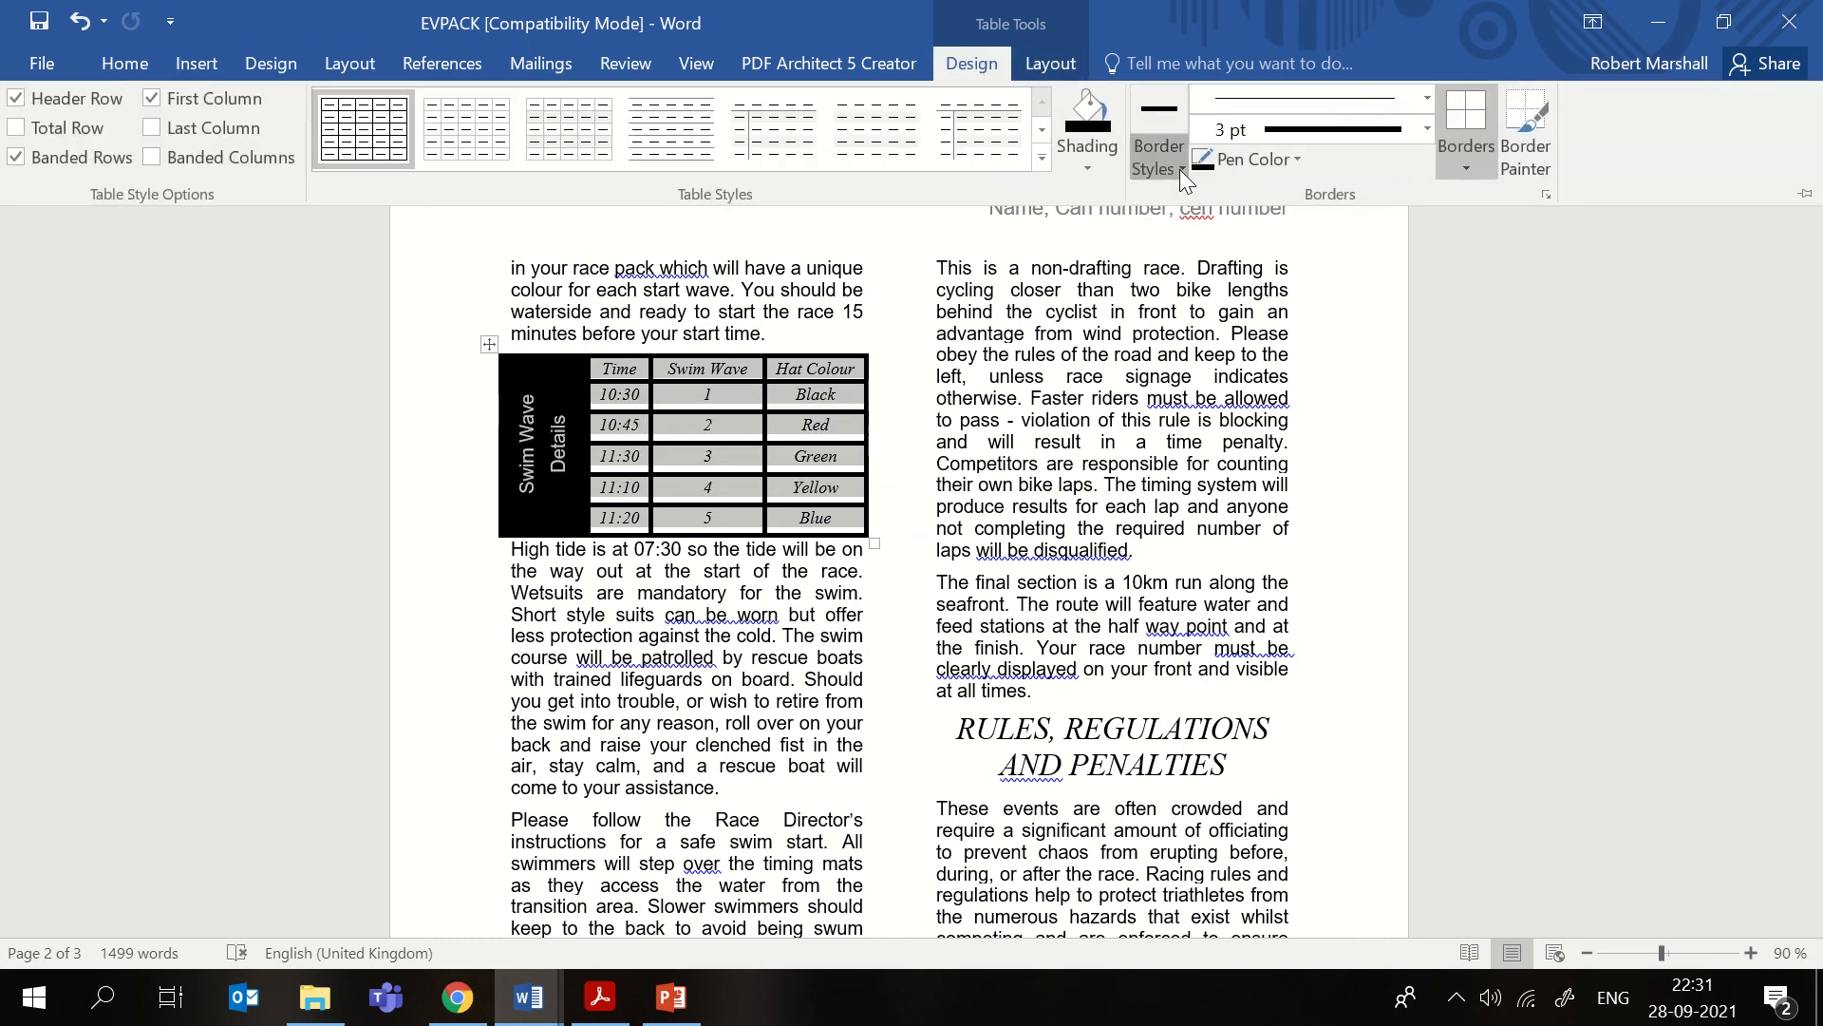
{"action": "left_click", "coordinate": [1179, 169]}
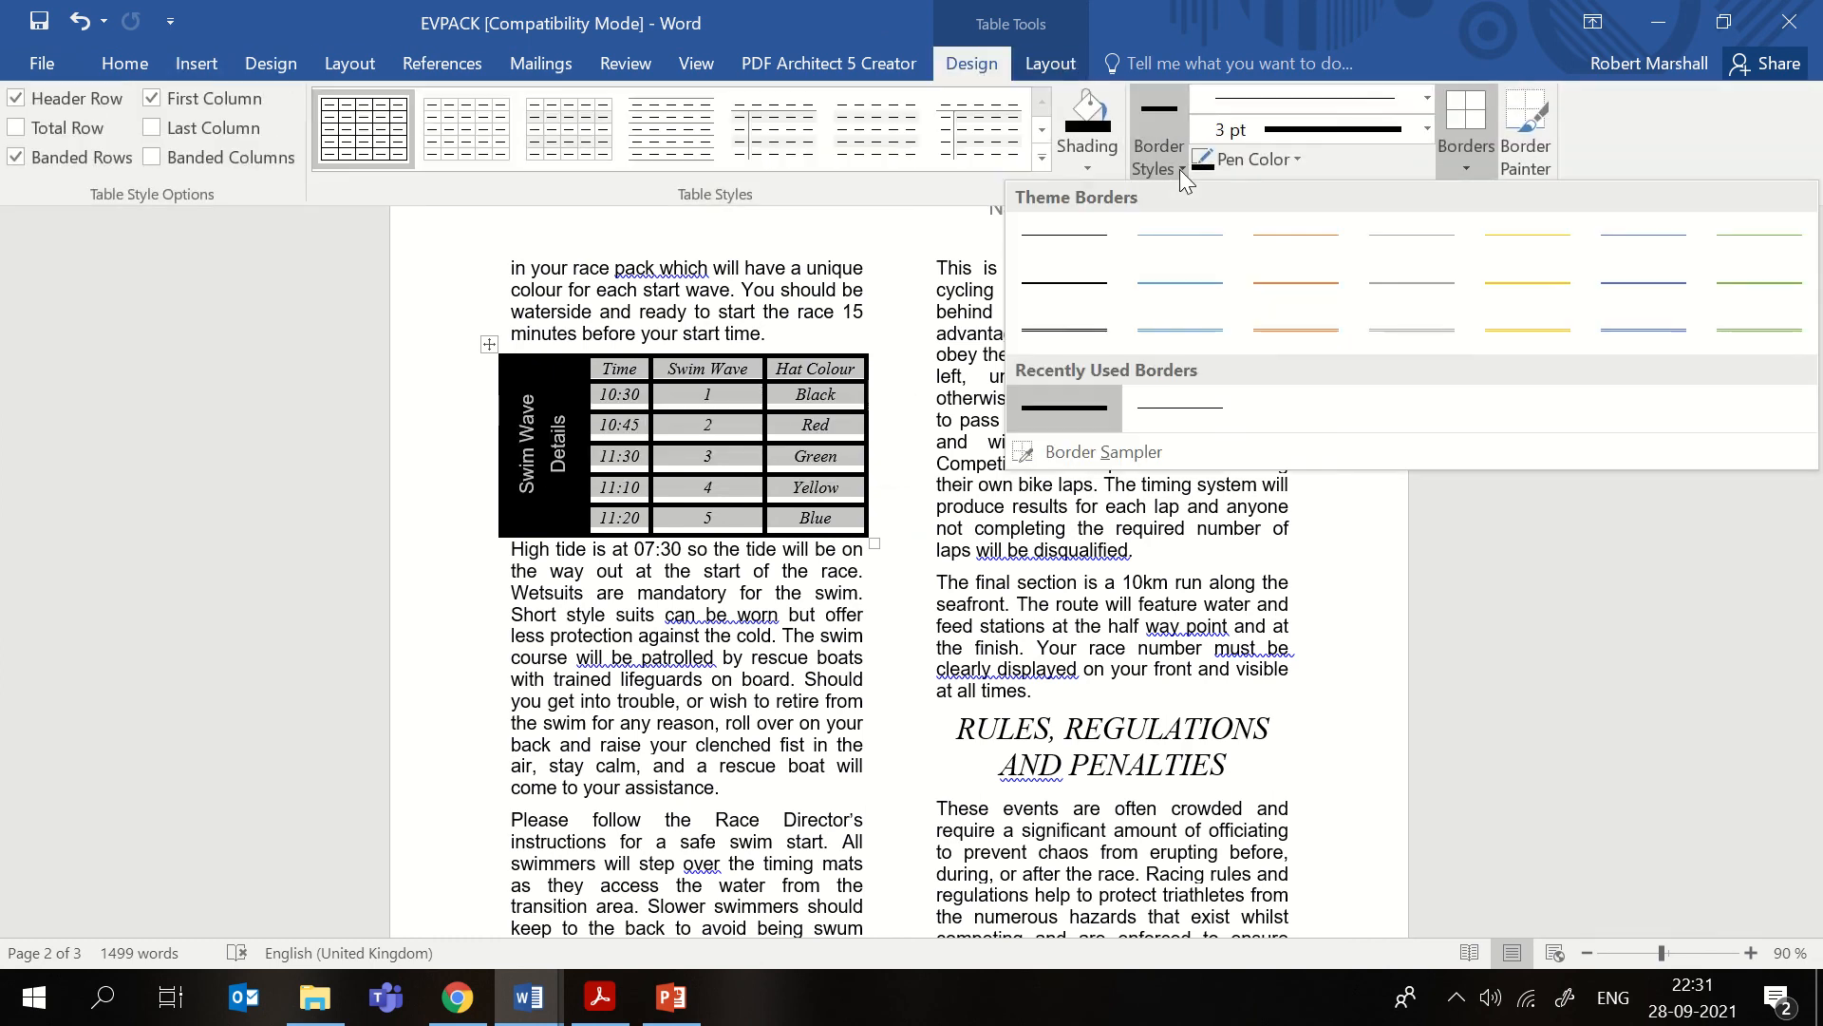
{"action": "left_click", "coordinate": [1425, 130]}
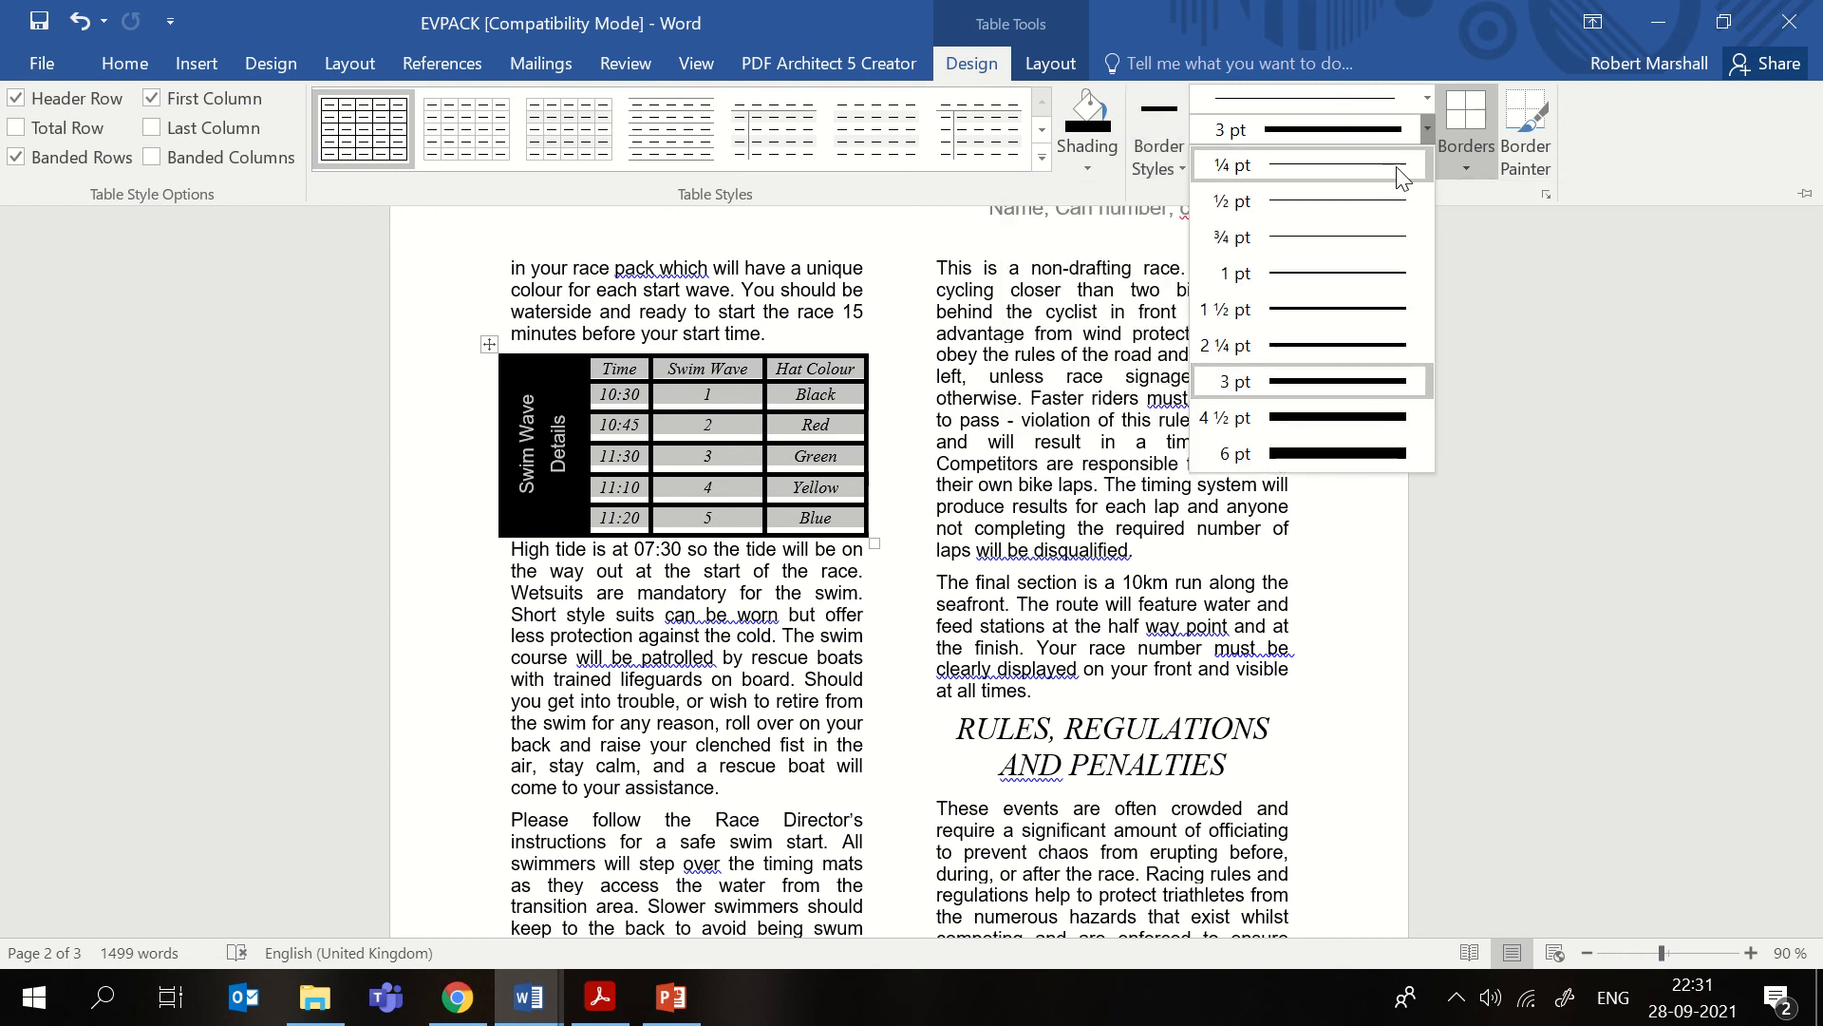
{"action": "left_click", "coordinate": [1348, 274]}
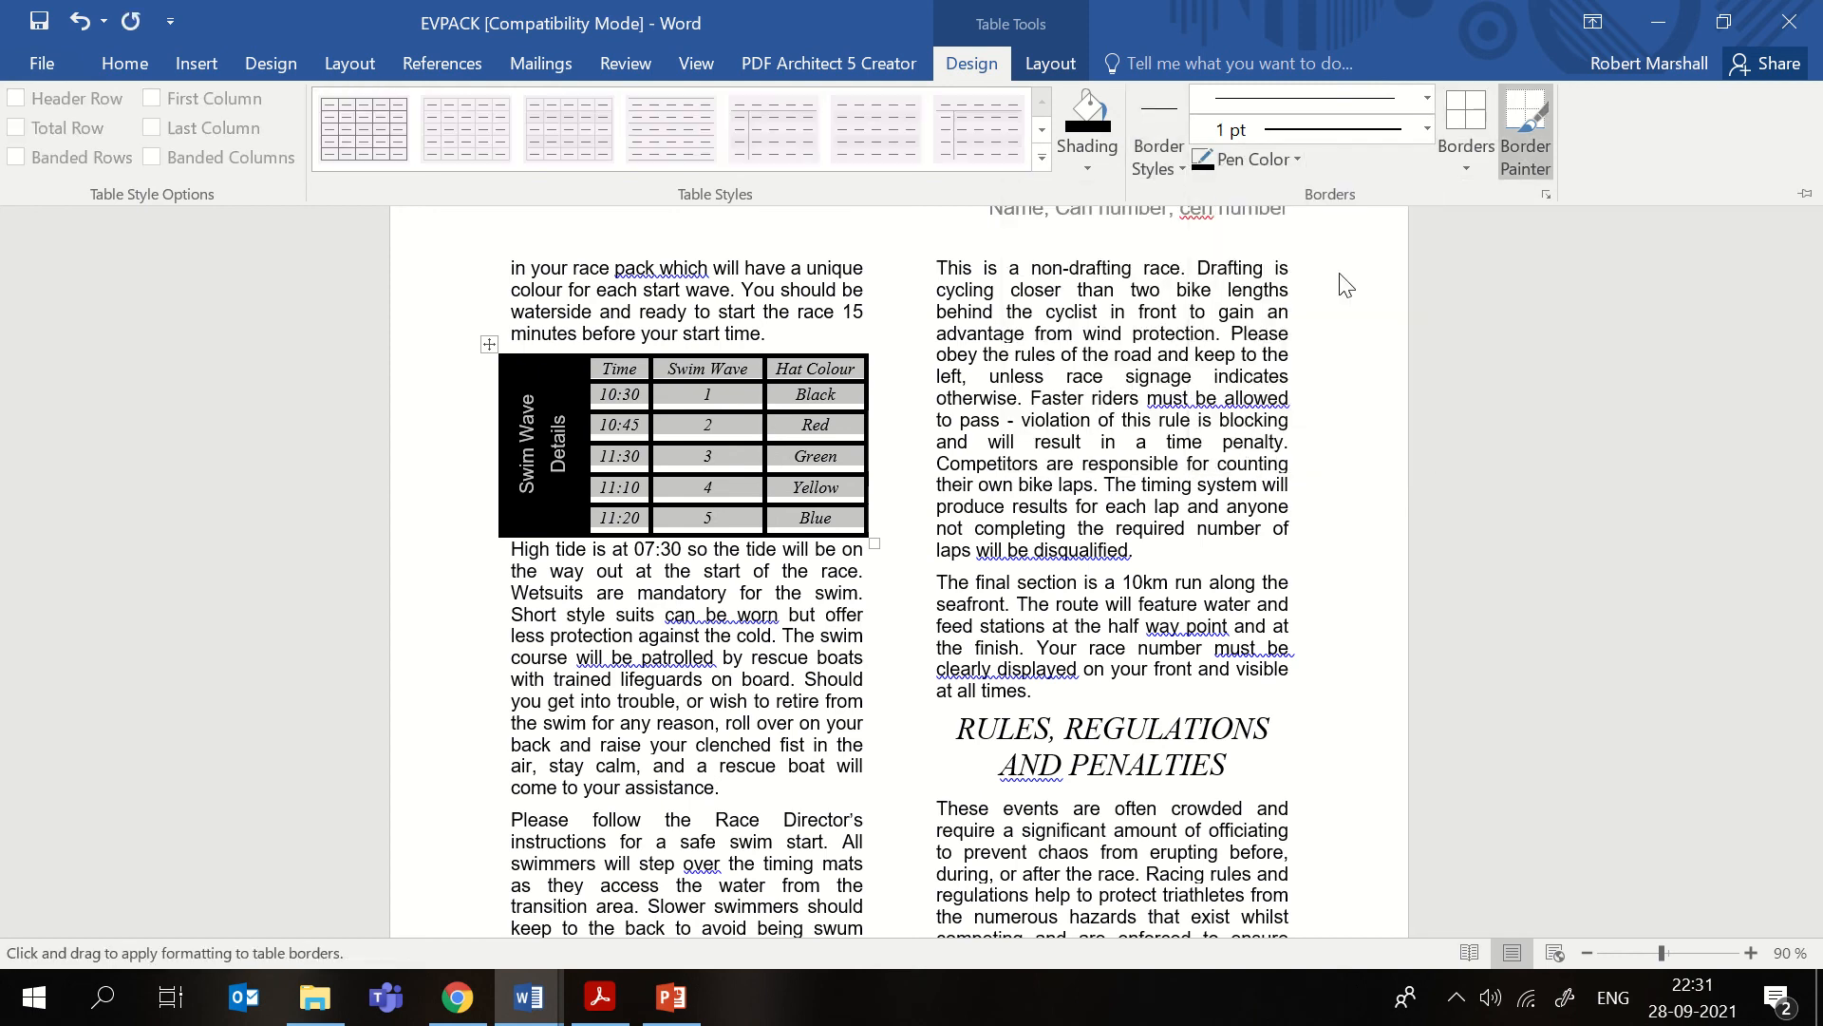
{"action": "left_click", "coordinate": [836, 578]}
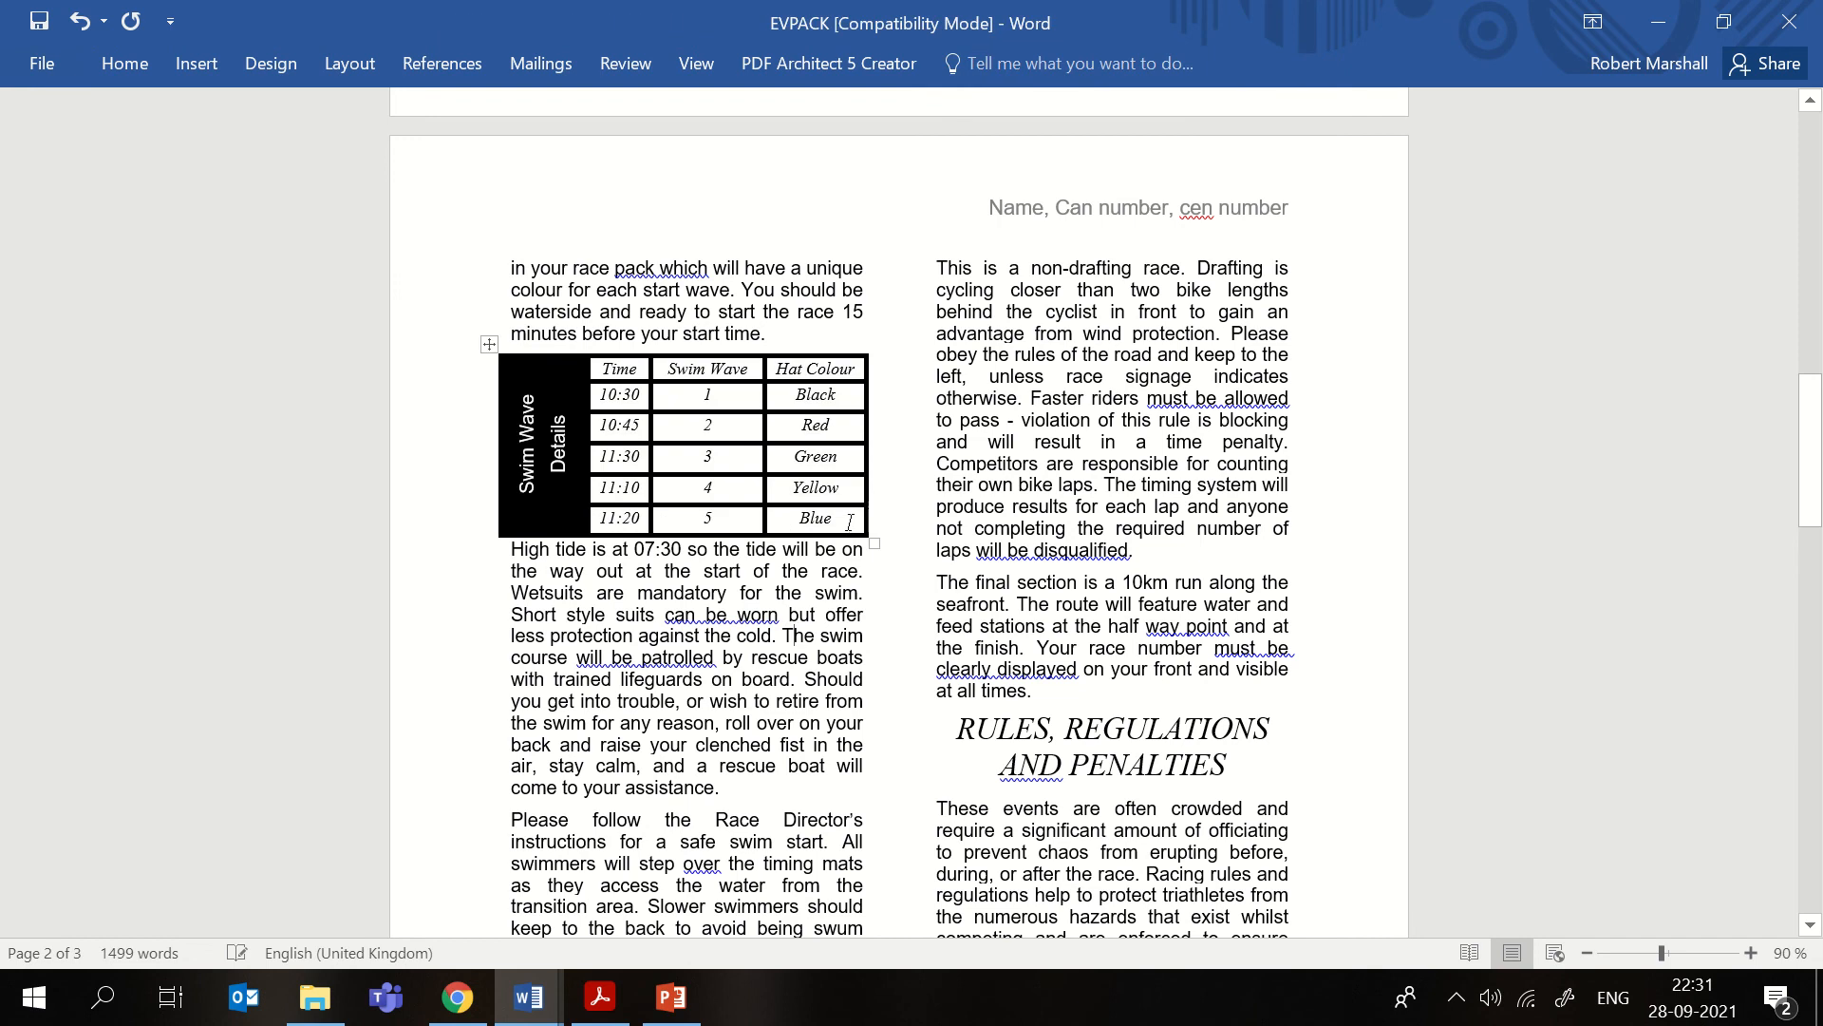
- Apply 1 pt internal and external borders to the whole Swim Wave Details table through Borders and Shading
{"action": "mouse_move", "coordinate": [851, 523]}
{"action": "left_mouse_down"}
{"action": "mouse_move", "coordinate": [708, 482]}
{"action": "mouse_move", "coordinate": [534, 377]}
{"action": "left_mouse_up"}
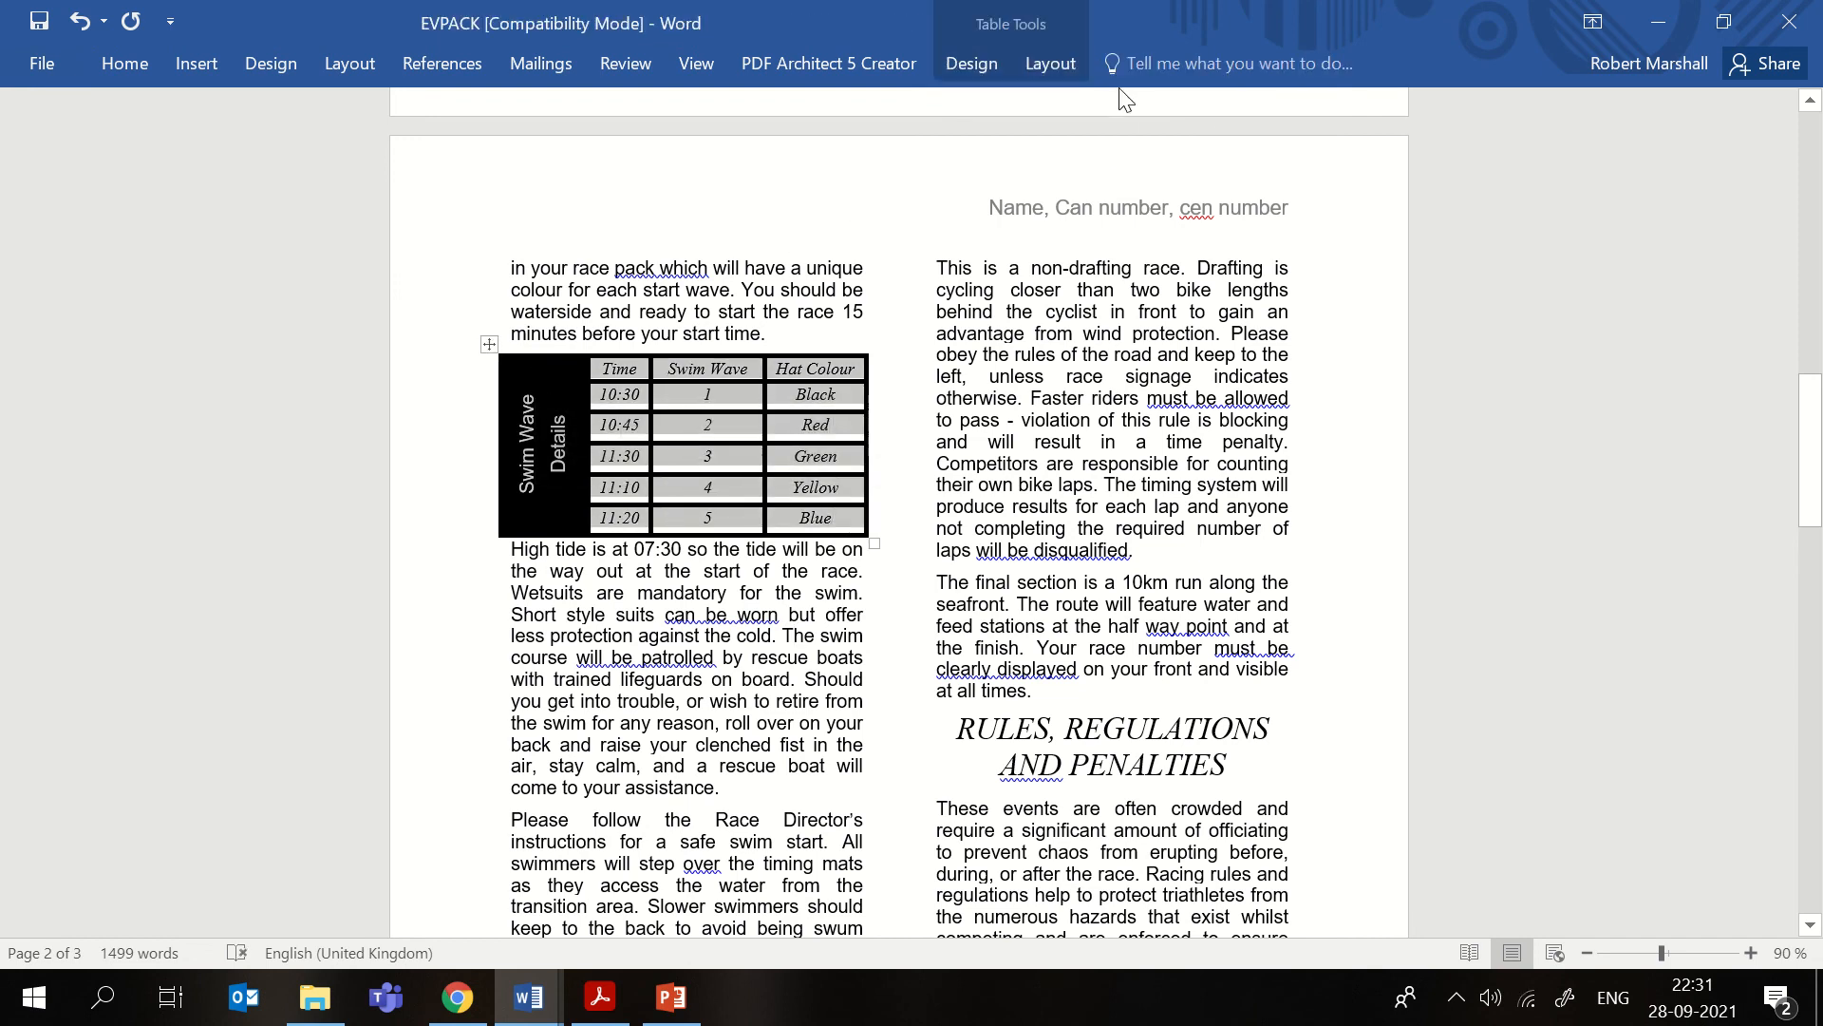
{"action": "left_click", "coordinate": [1005, 76]}
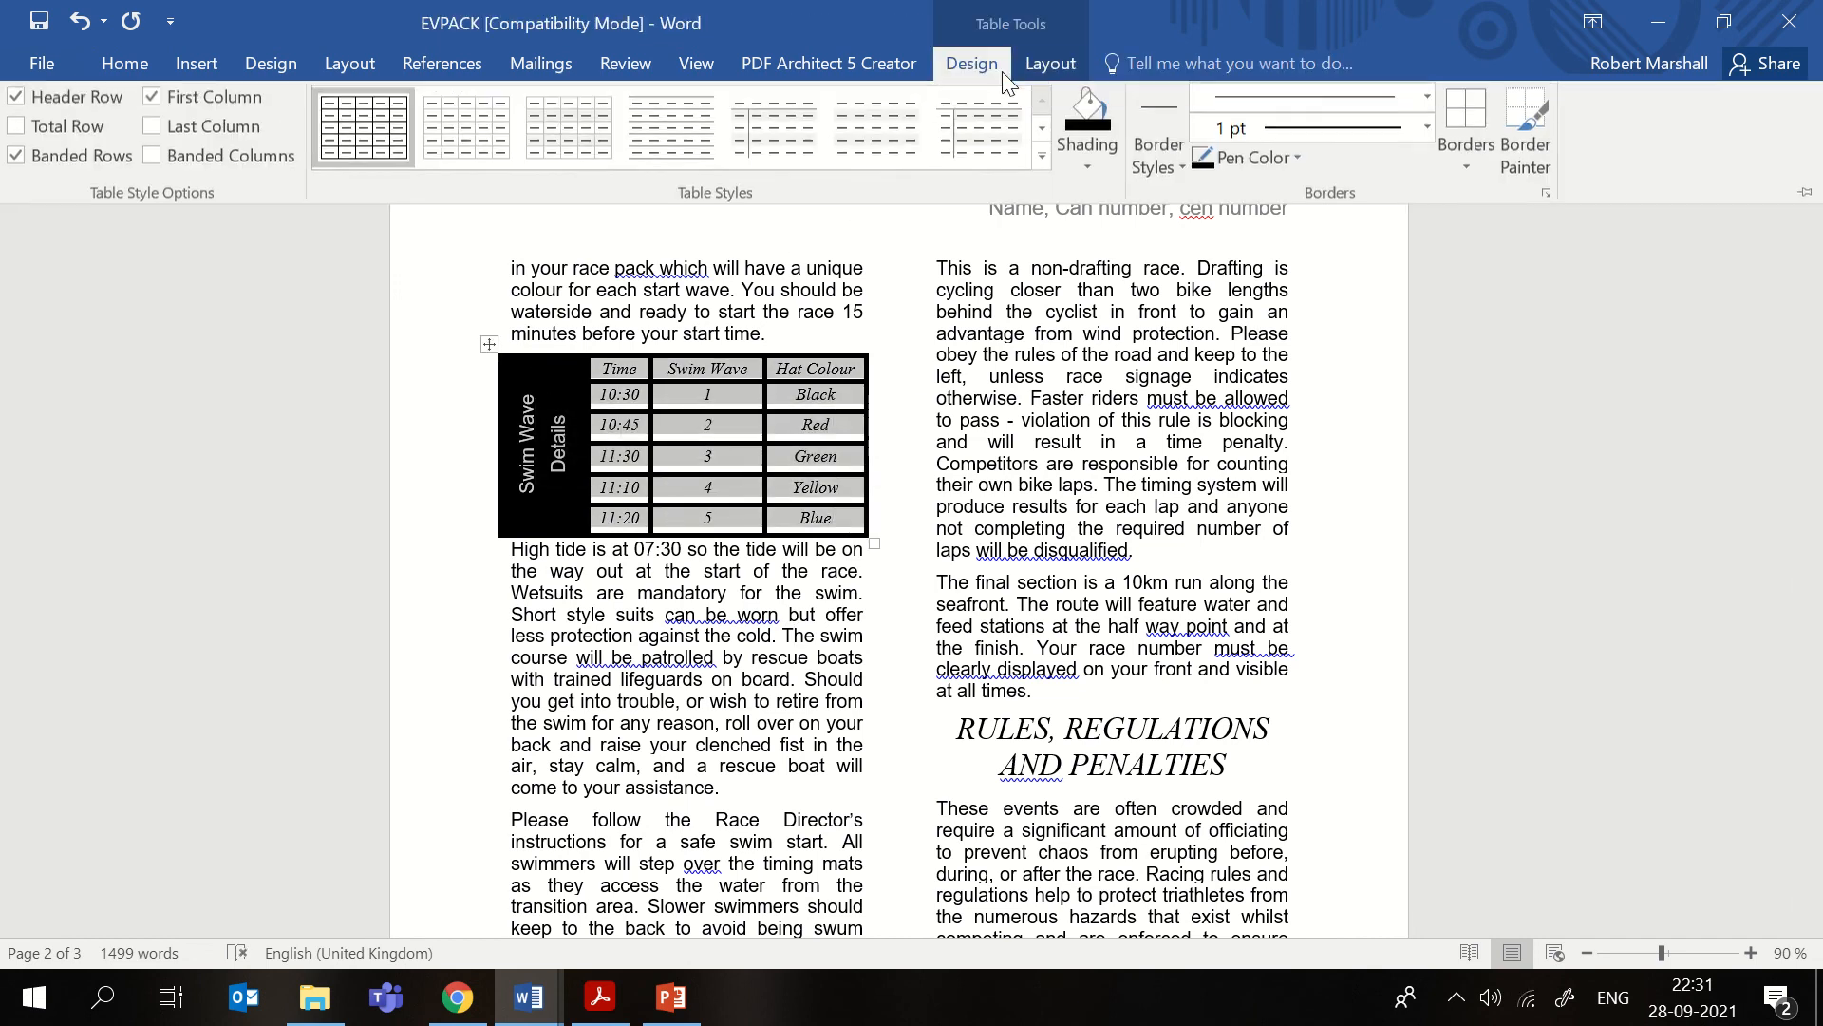
{"action": "left_click", "coordinate": [1467, 169]}
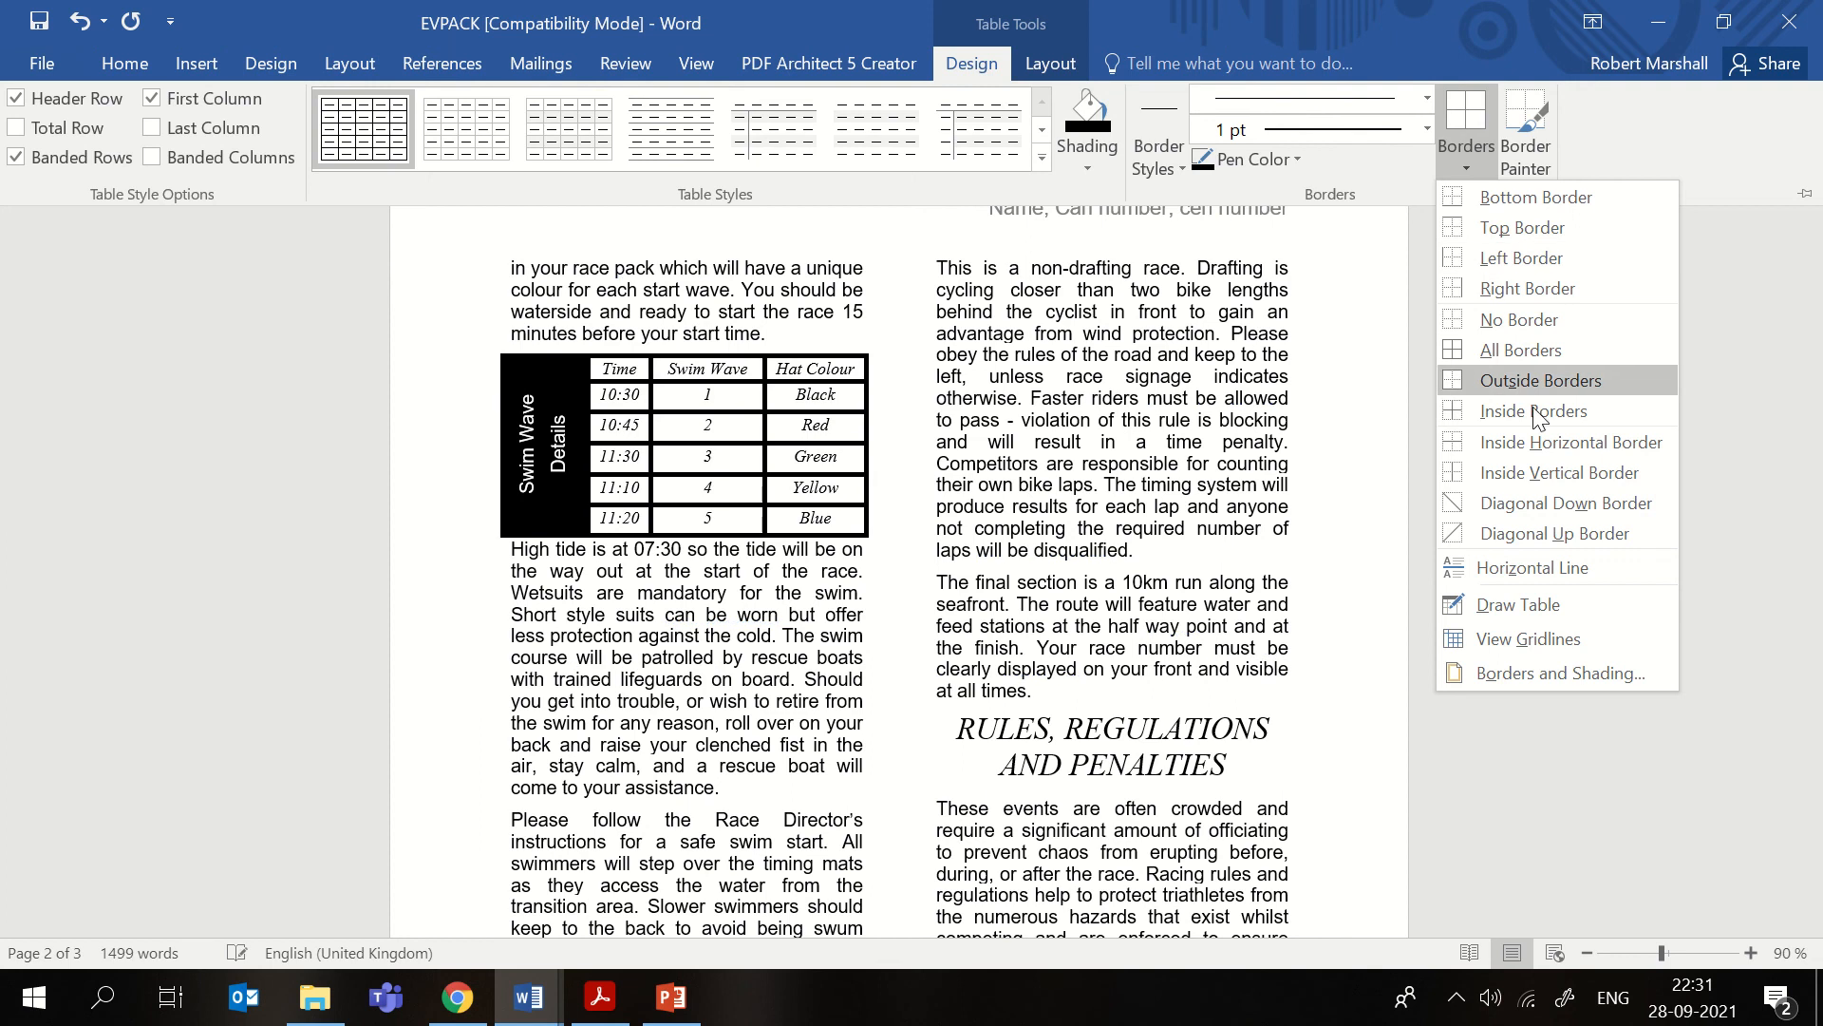
{"action": "left_click", "coordinate": [1565, 674]}
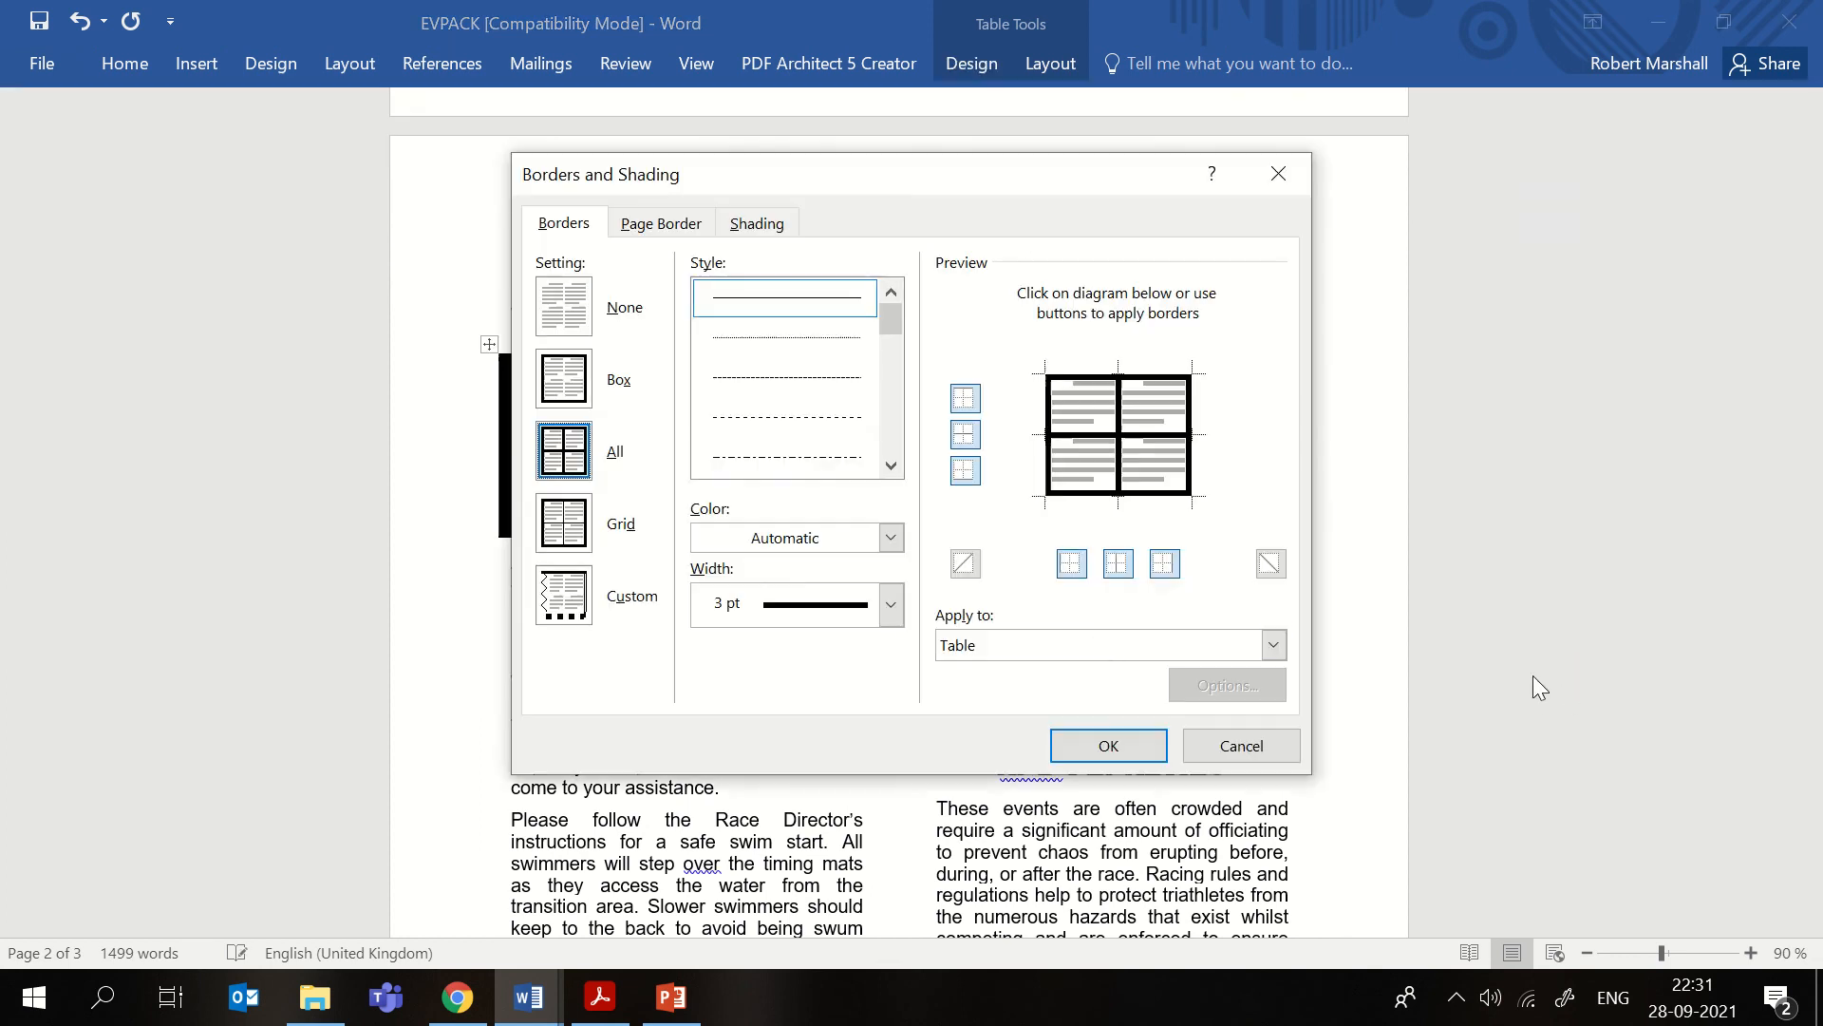
{"action": "left_click", "coordinate": [891, 604]}
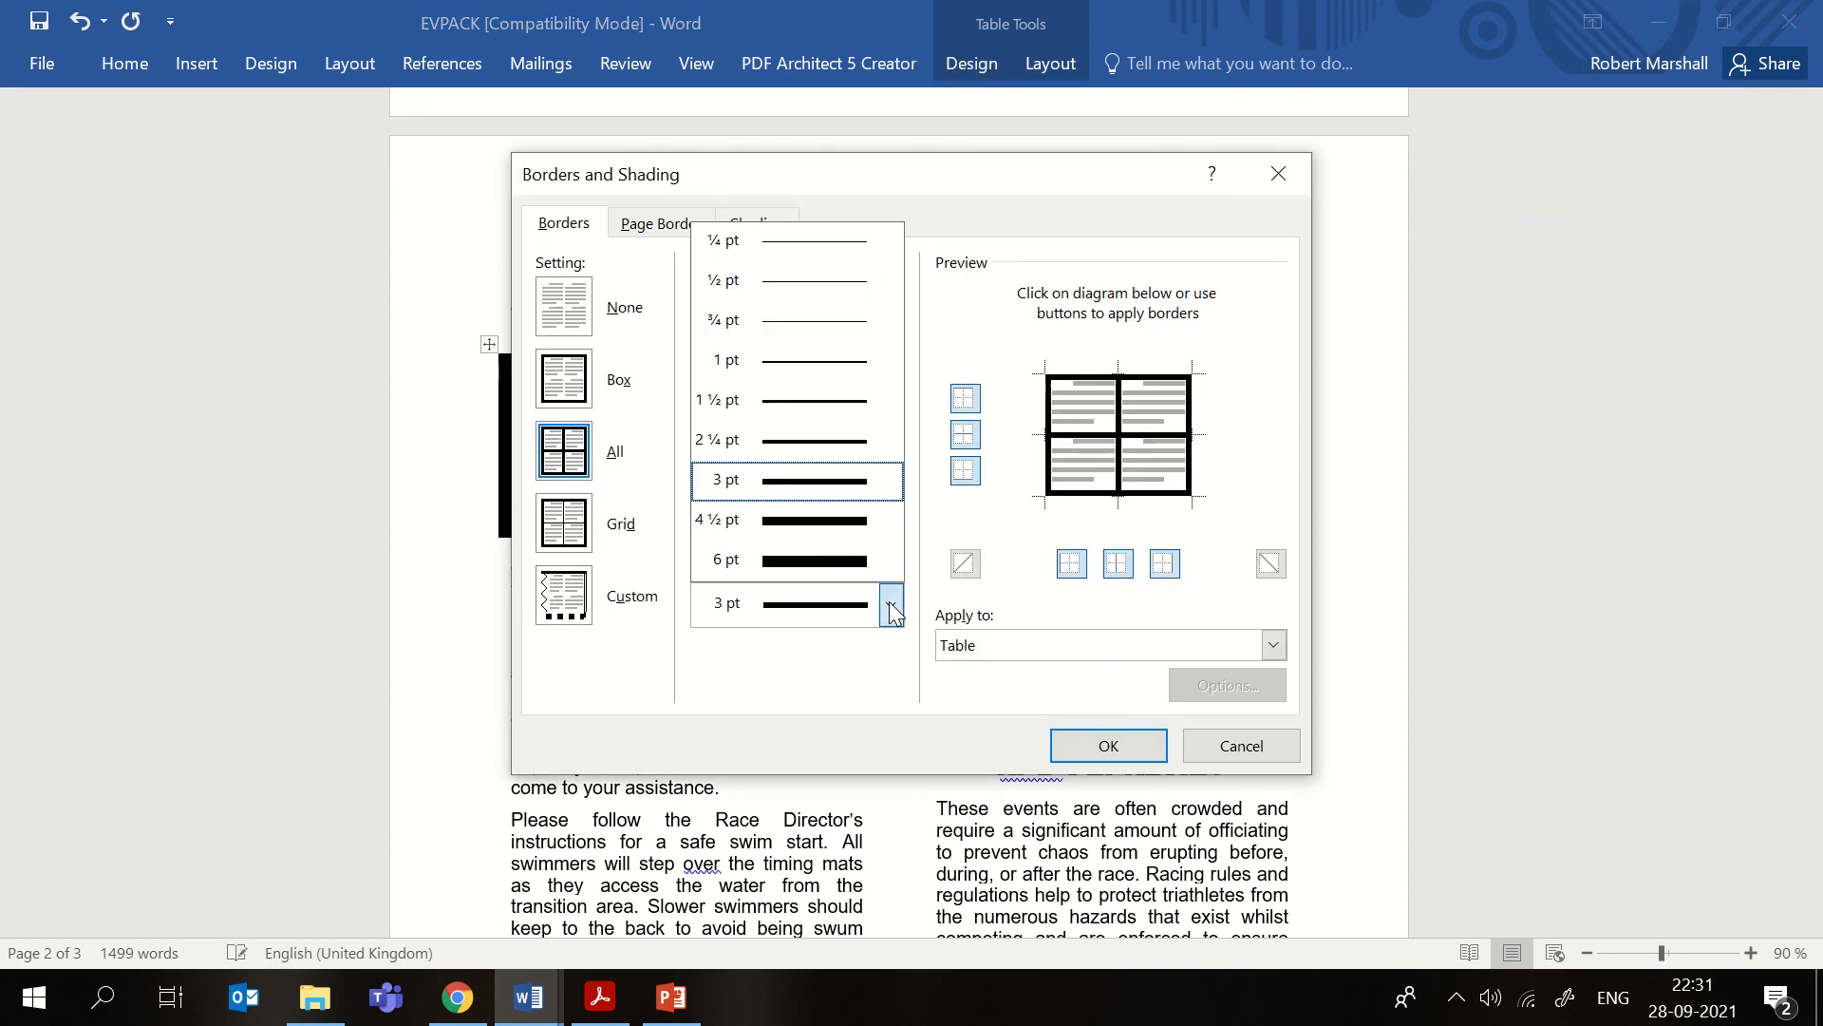
{"action": "left_click", "coordinate": [777, 361]}
{"action": "left_click", "coordinate": [1109, 747]}
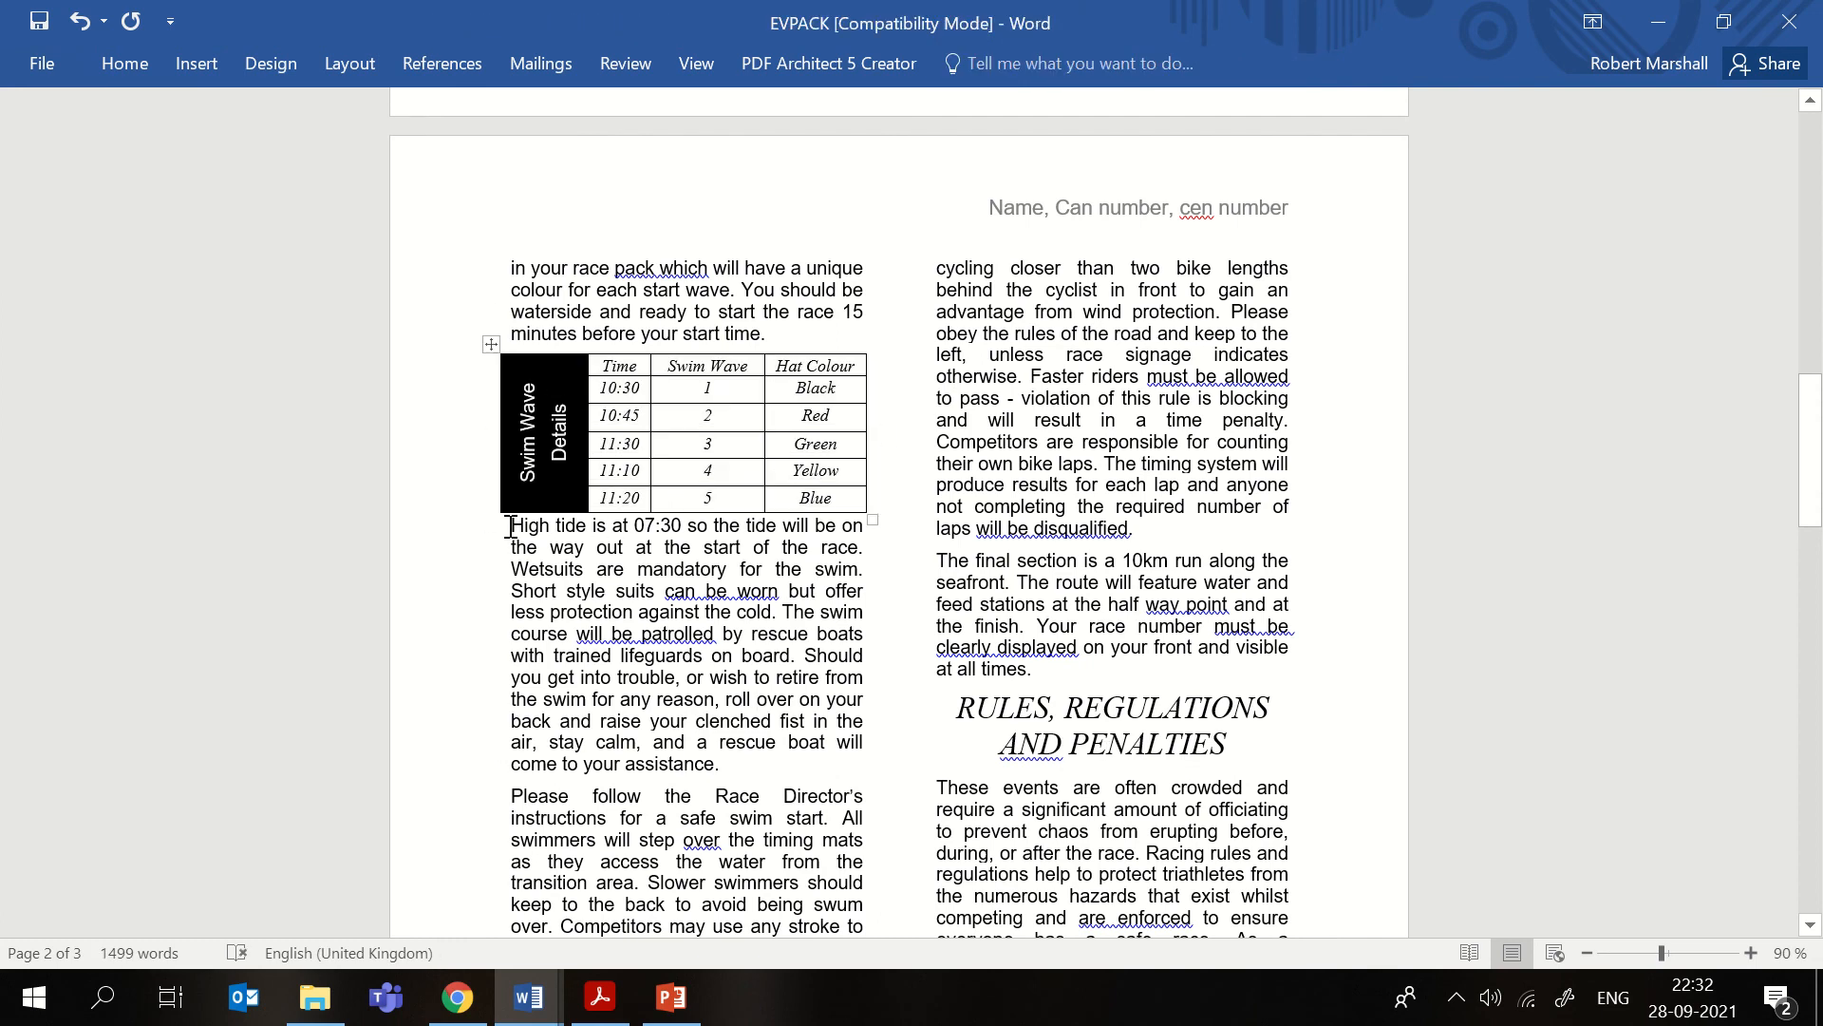
- Set the spacing before the "High tide" paragraph below the table to 6 pt
{"action": "left_click", "coordinate": [131, 65]}
{"action": "left_click", "coordinate": [347, 63]}
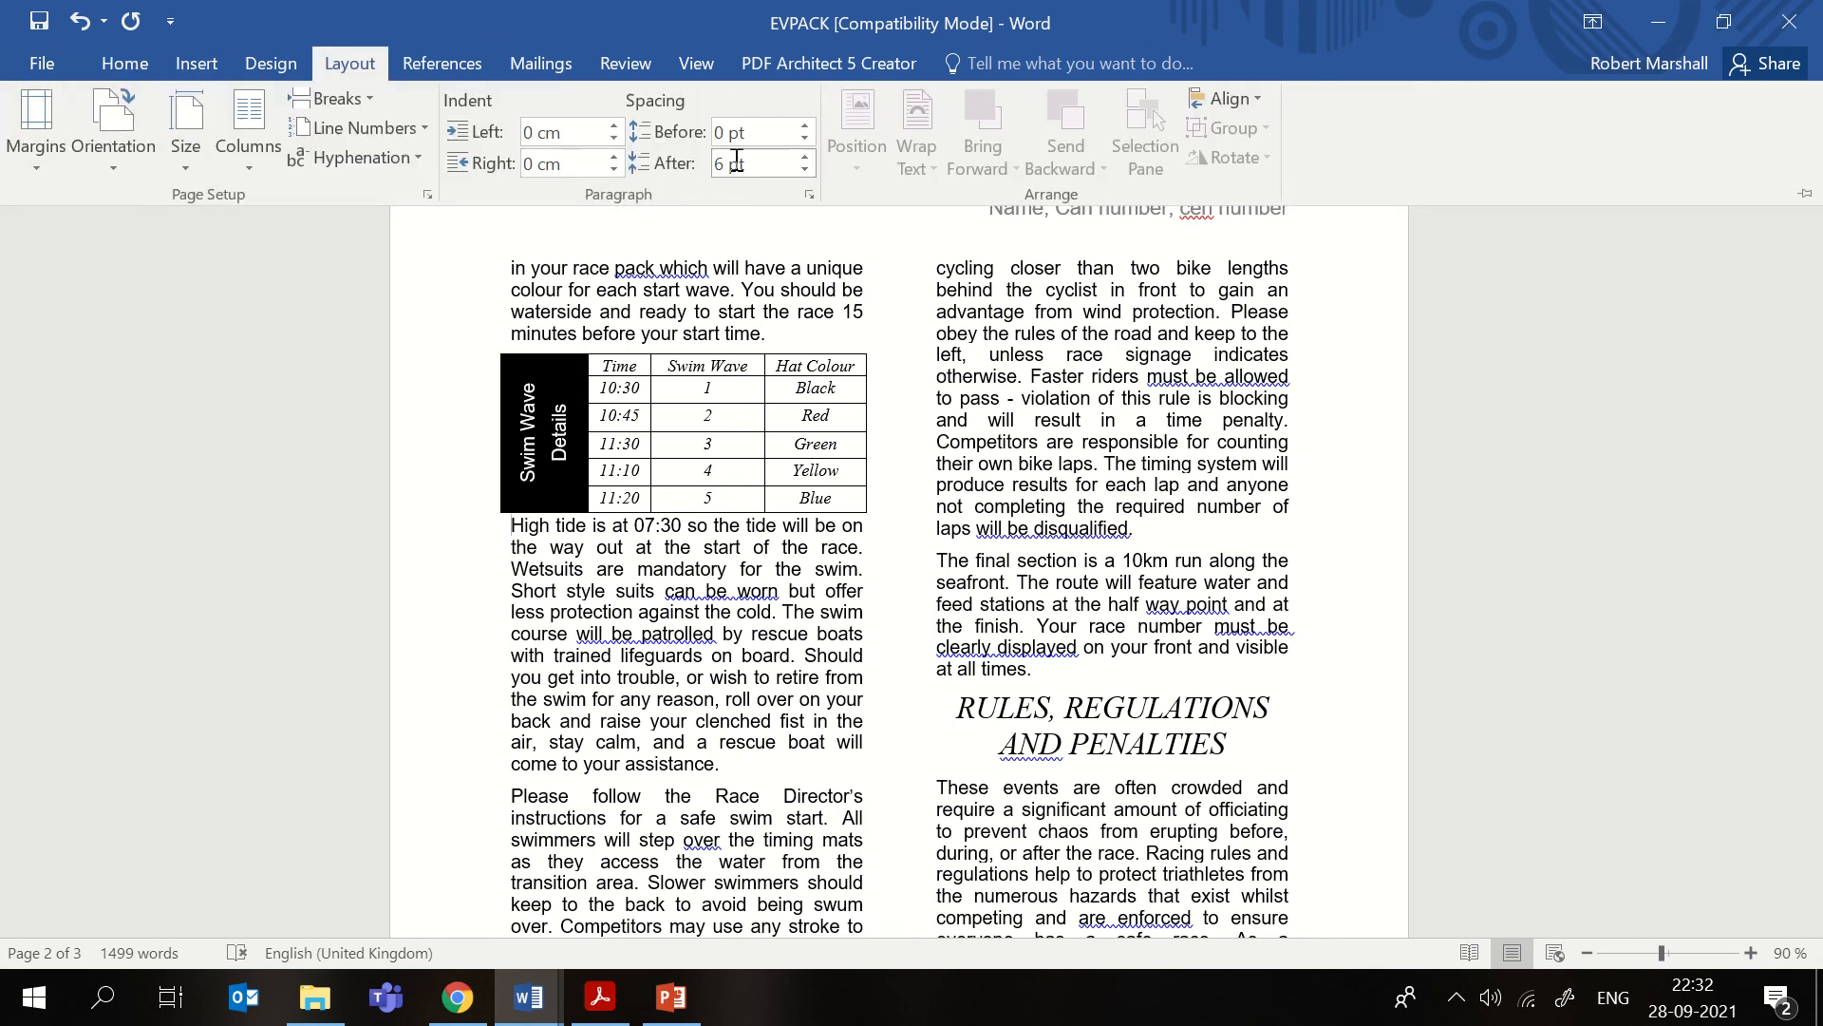
{"action": "left_click", "coordinate": [806, 124]}
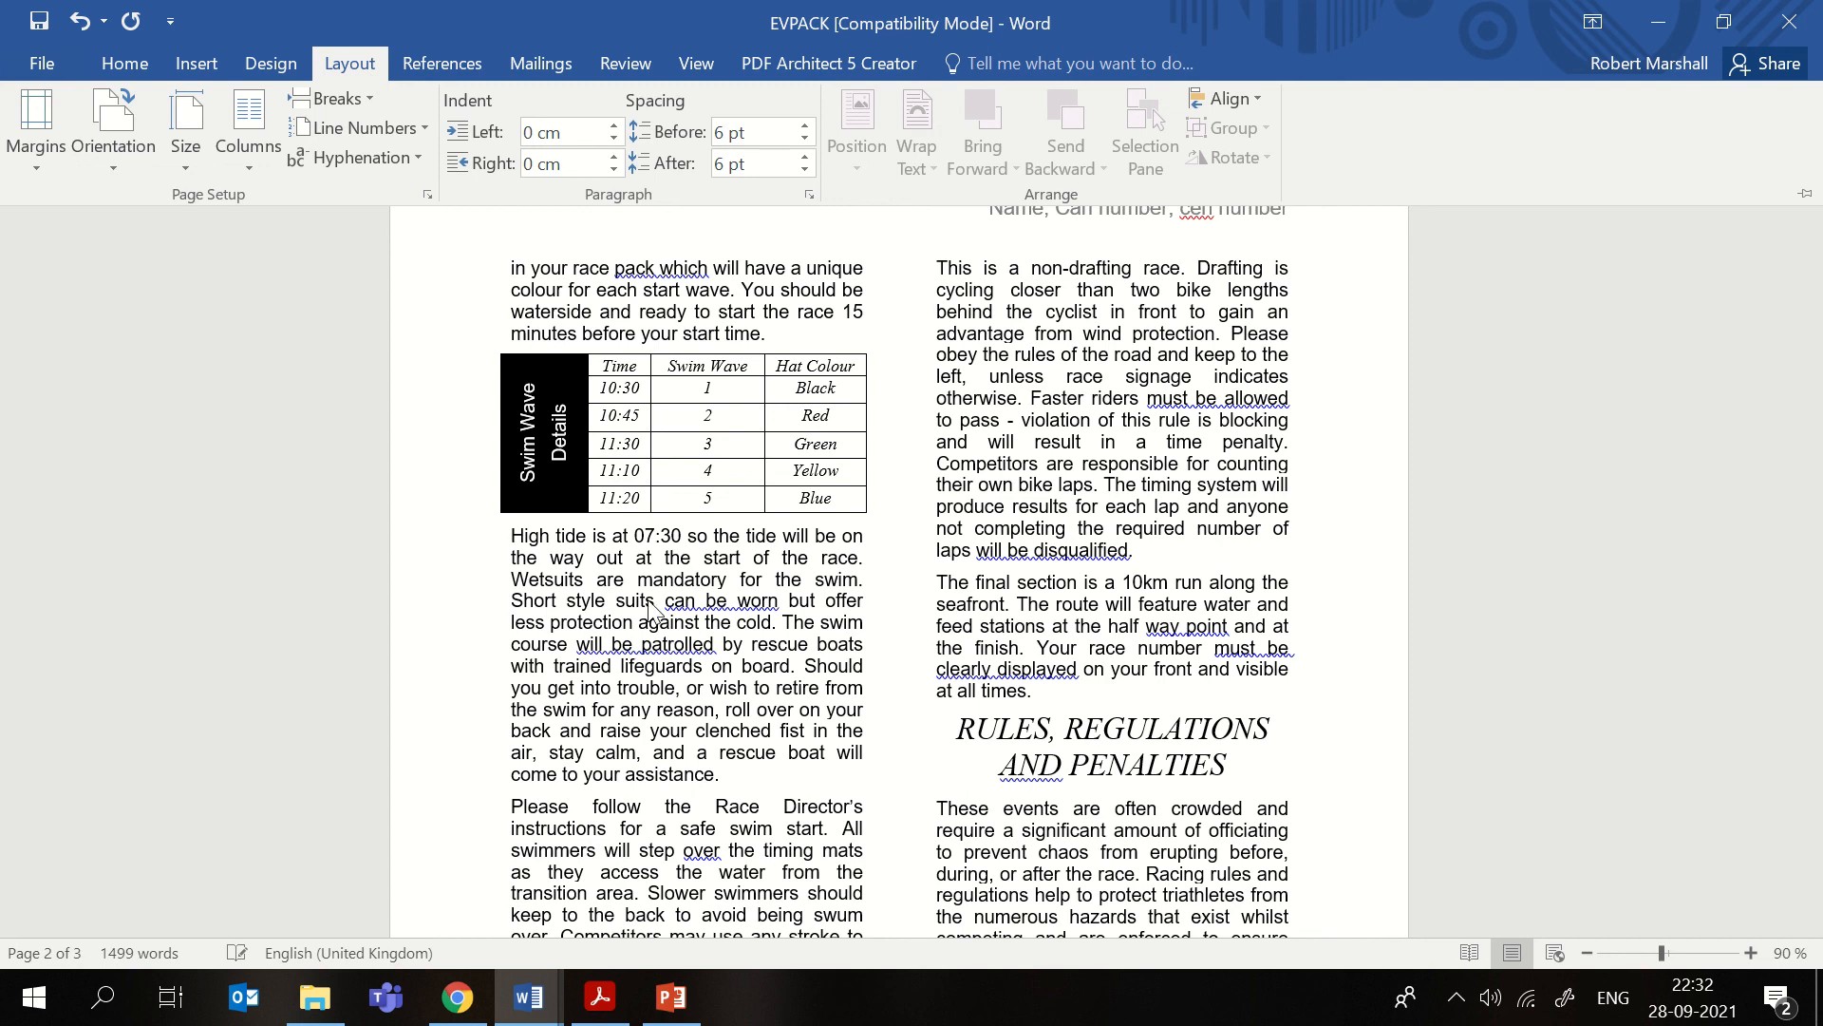
- Switch to the question paper in Acrobat Reader and highlight the sentence "Reflect (flip) the image so the hand is on the left." in question 13
{"action": "left_click", "coordinate": [615, 511]}
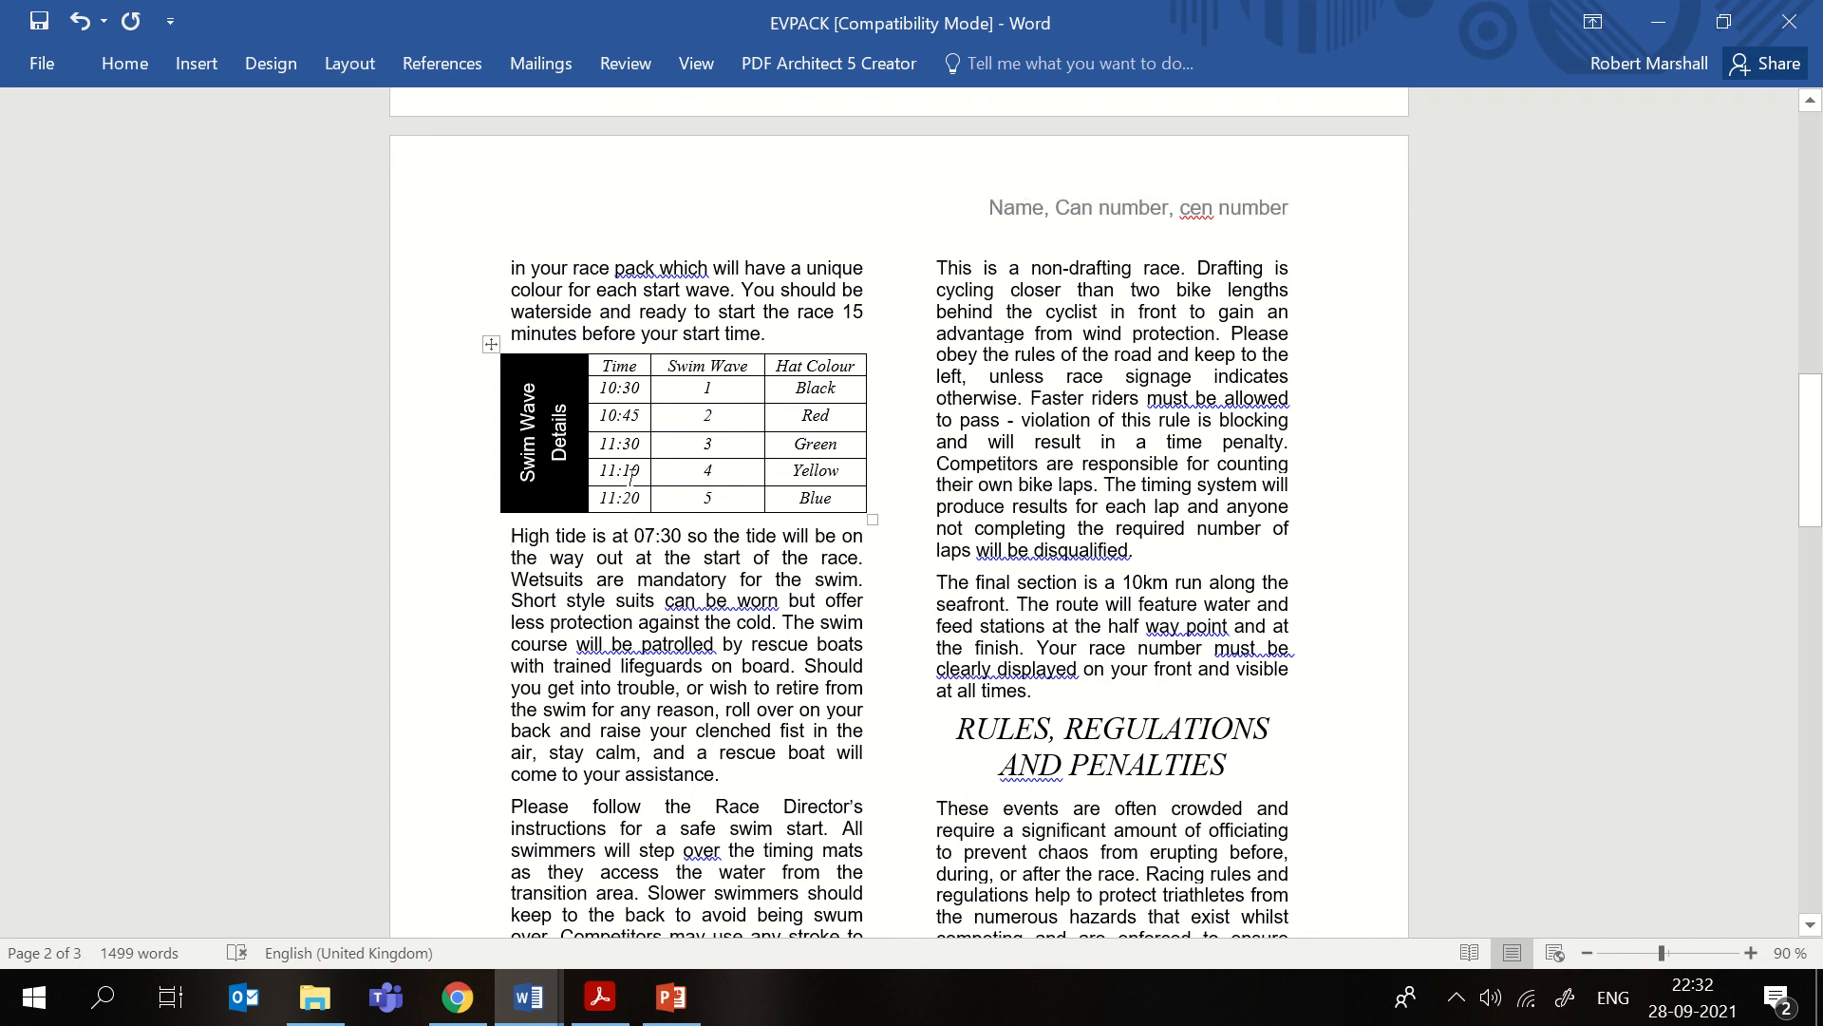
{"action": "left_click", "coordinate": [600, 997]}
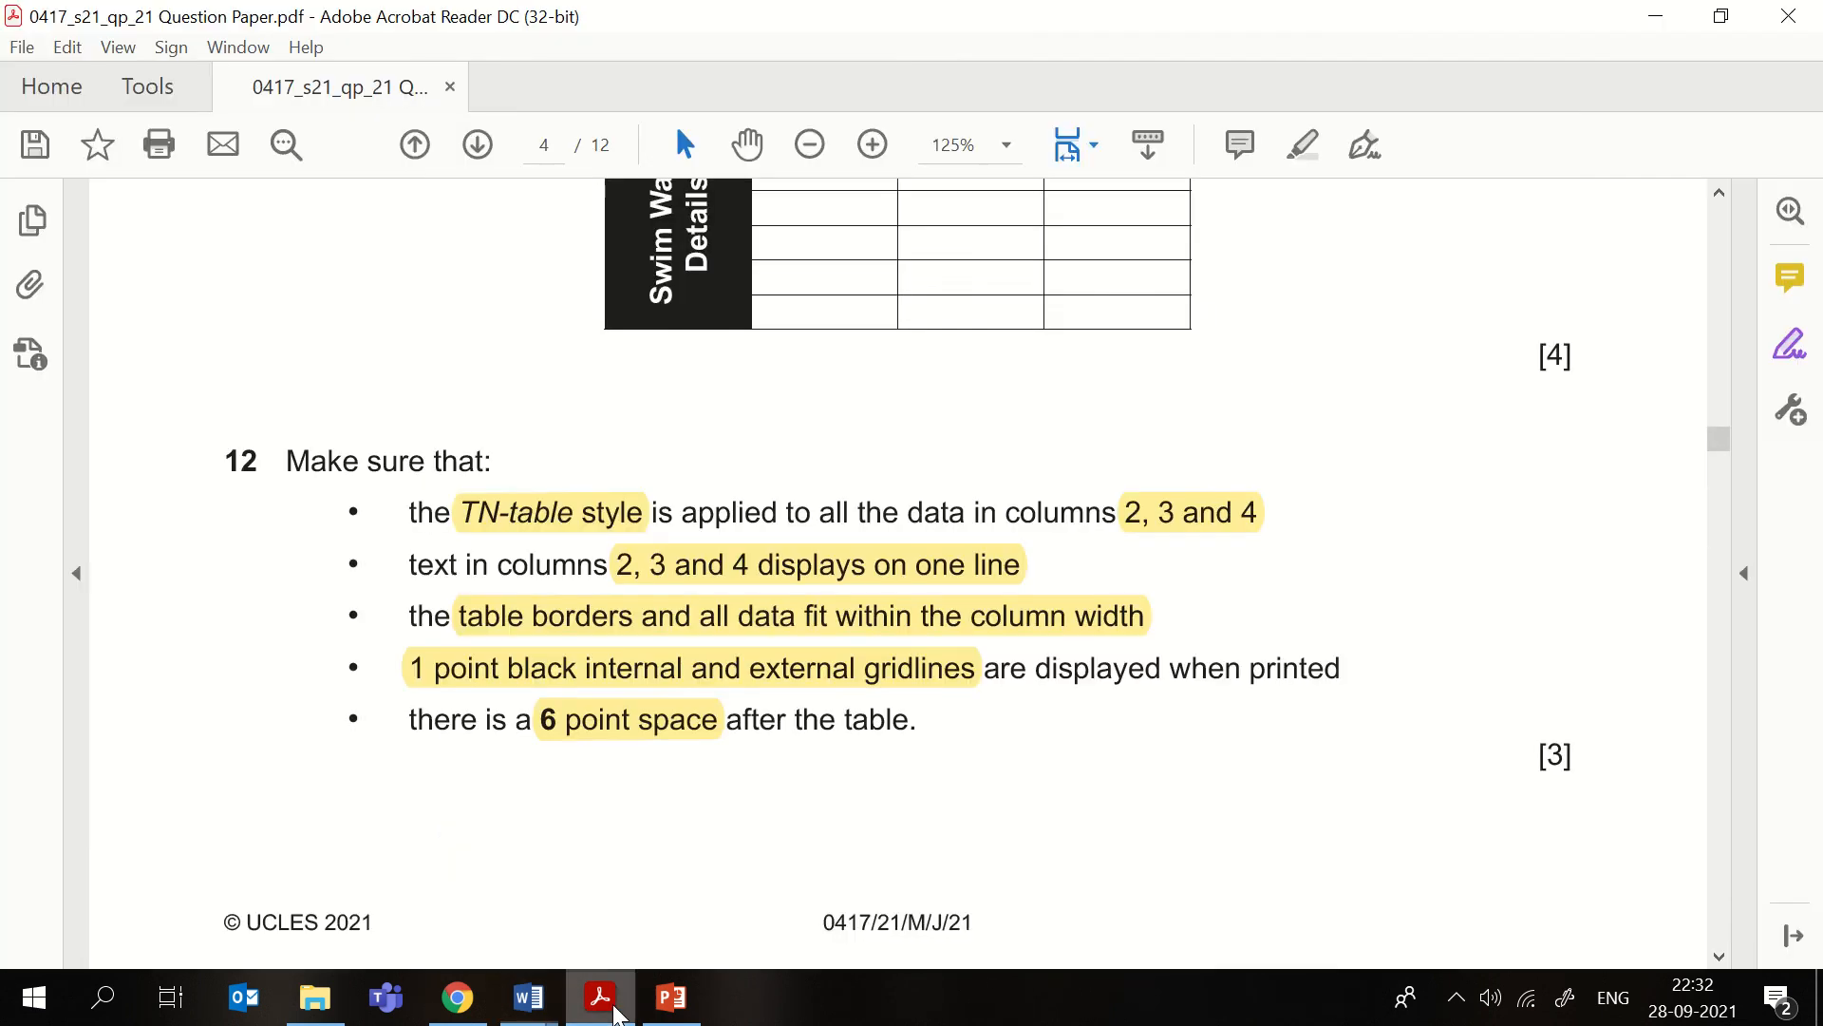
{"action": "scroll", "coordinate": [797, 777], "scroll_direction": "down", "scroll_amount": 10}
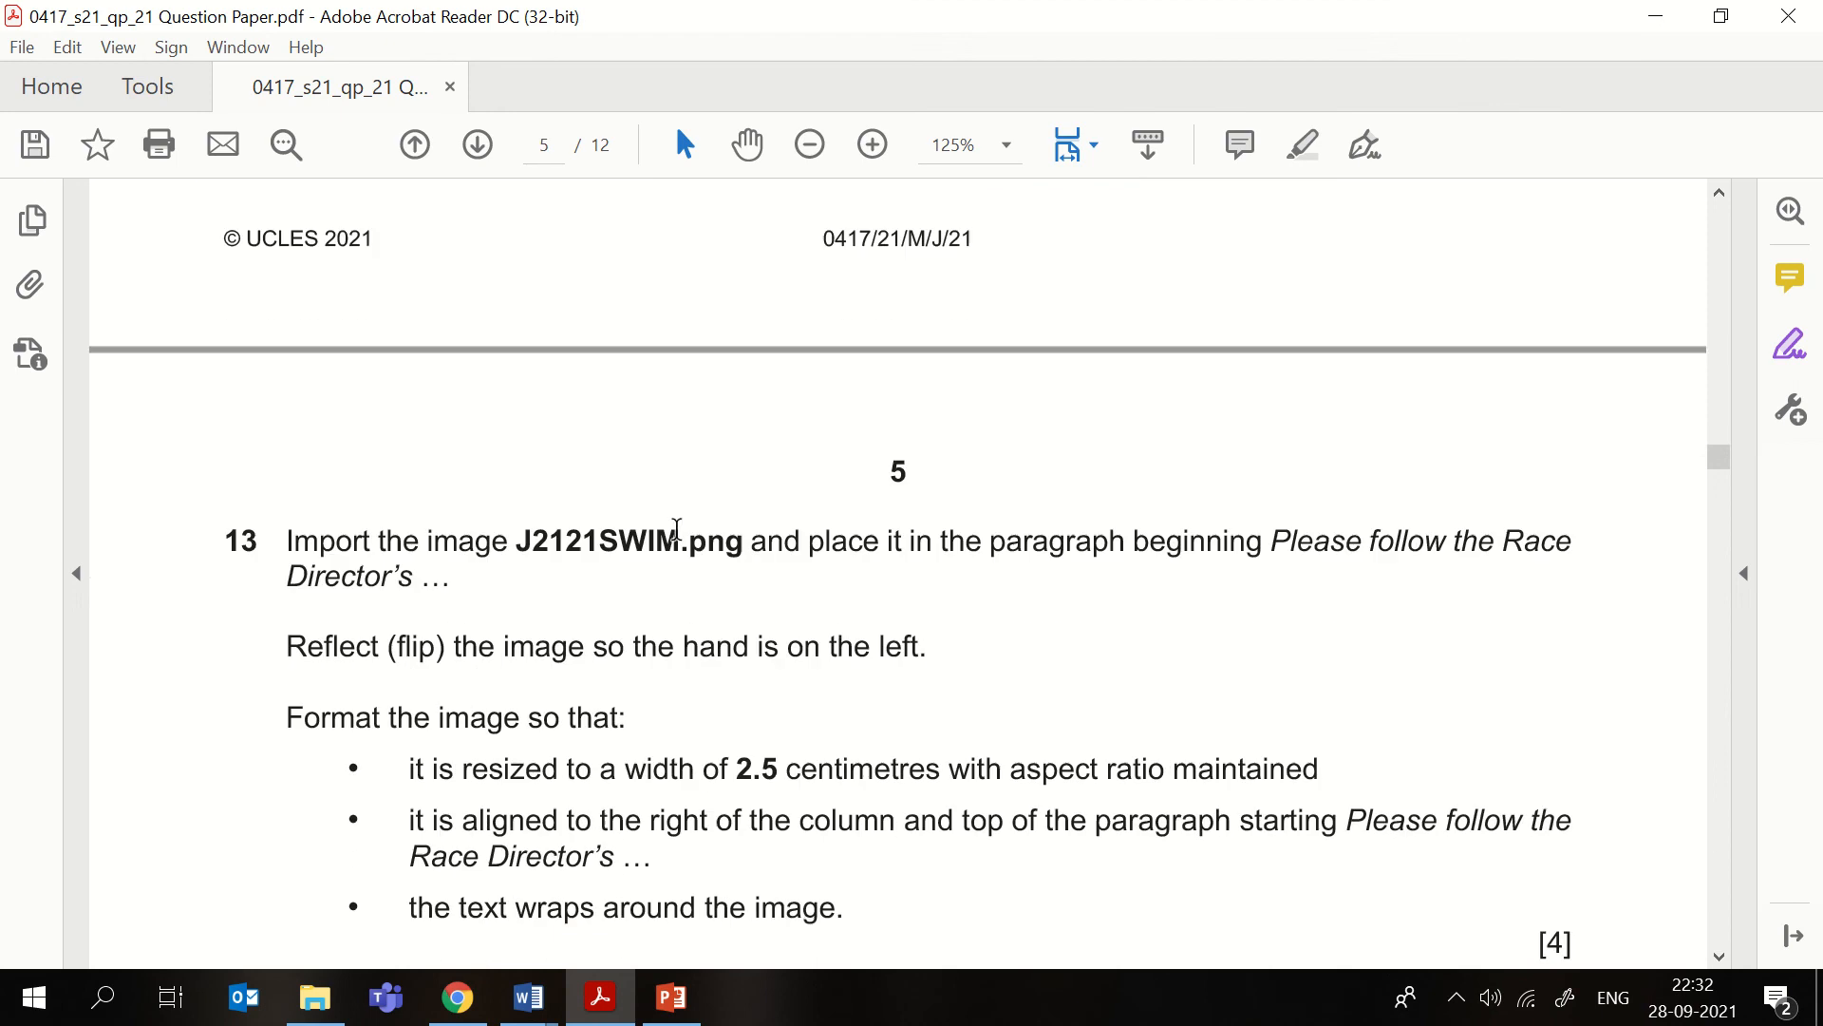
{"action": "scroll", "coordinate": [664, 534], "scroll_direction": "down", "scroll_amount": 1}
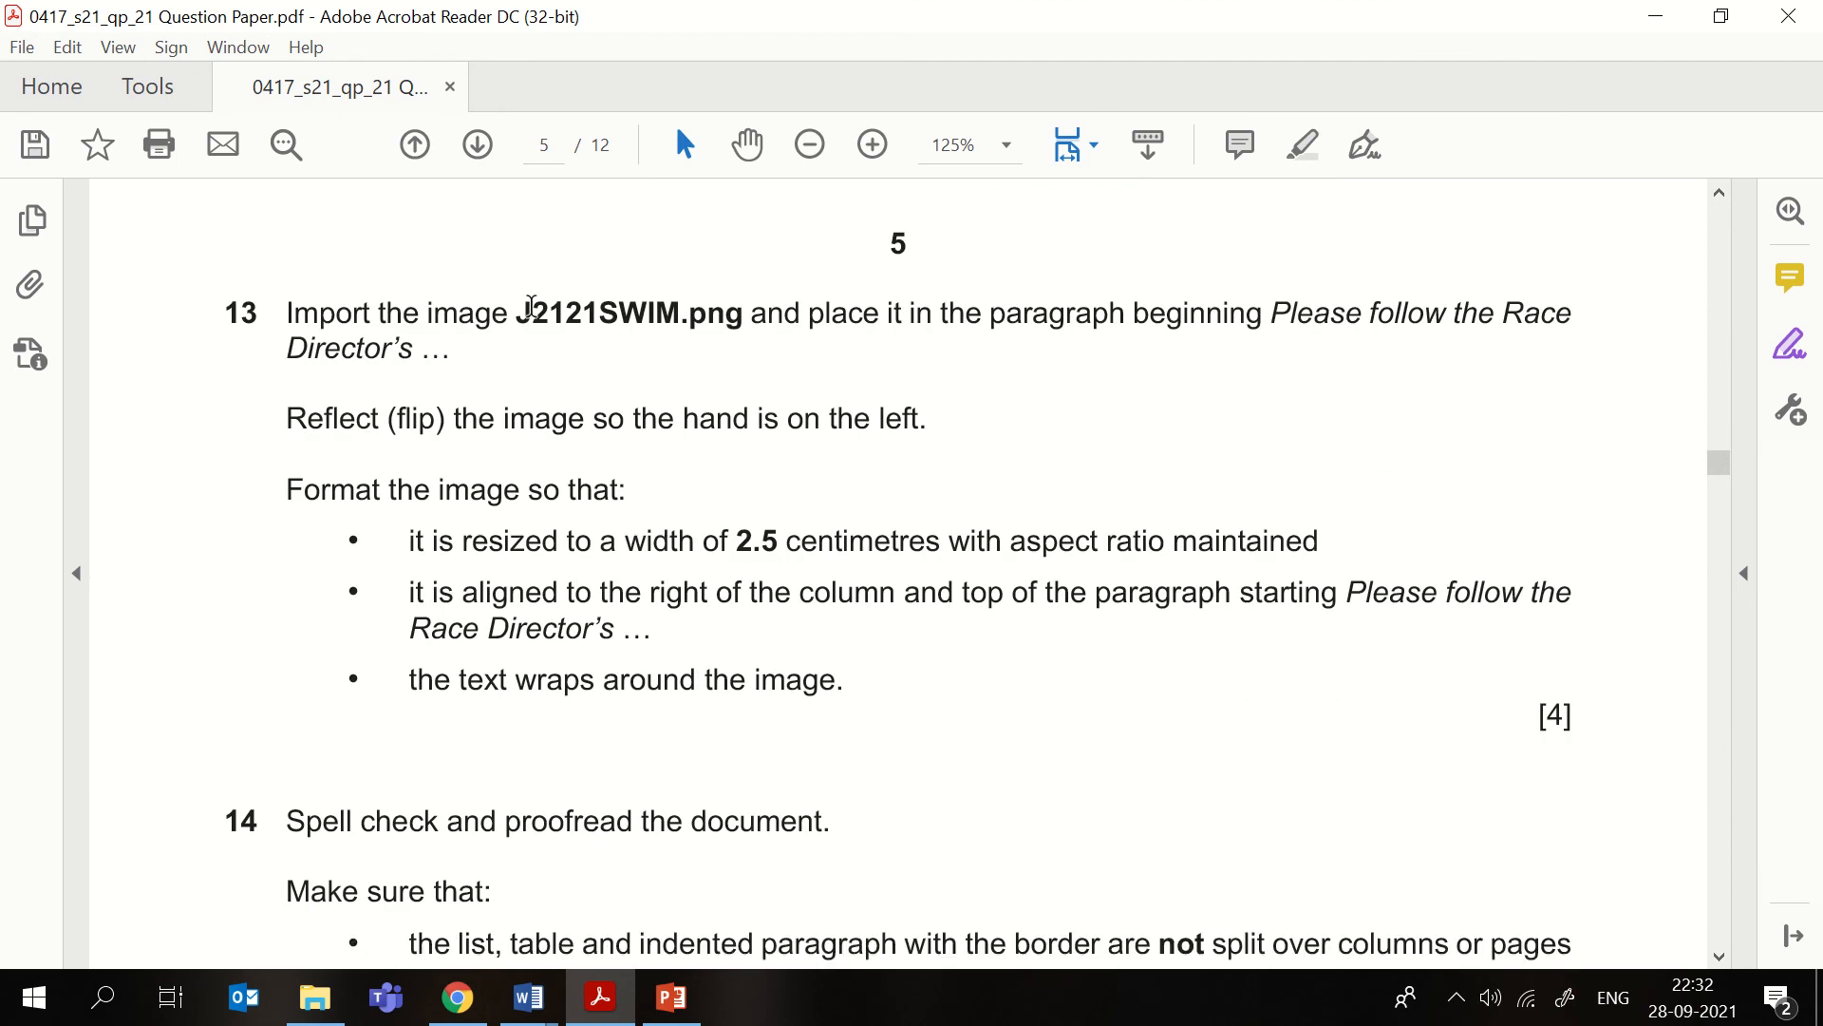
{"action": "left_click_drag", "start_coordinate": [522, 309], "coordinate": [725, 323]}
{"action": "left_click", "coordinate": [909, 357]}
{"action": "left_click_drag", "start_coordinate": [1273, 312], "coordinate": [472, 375]}
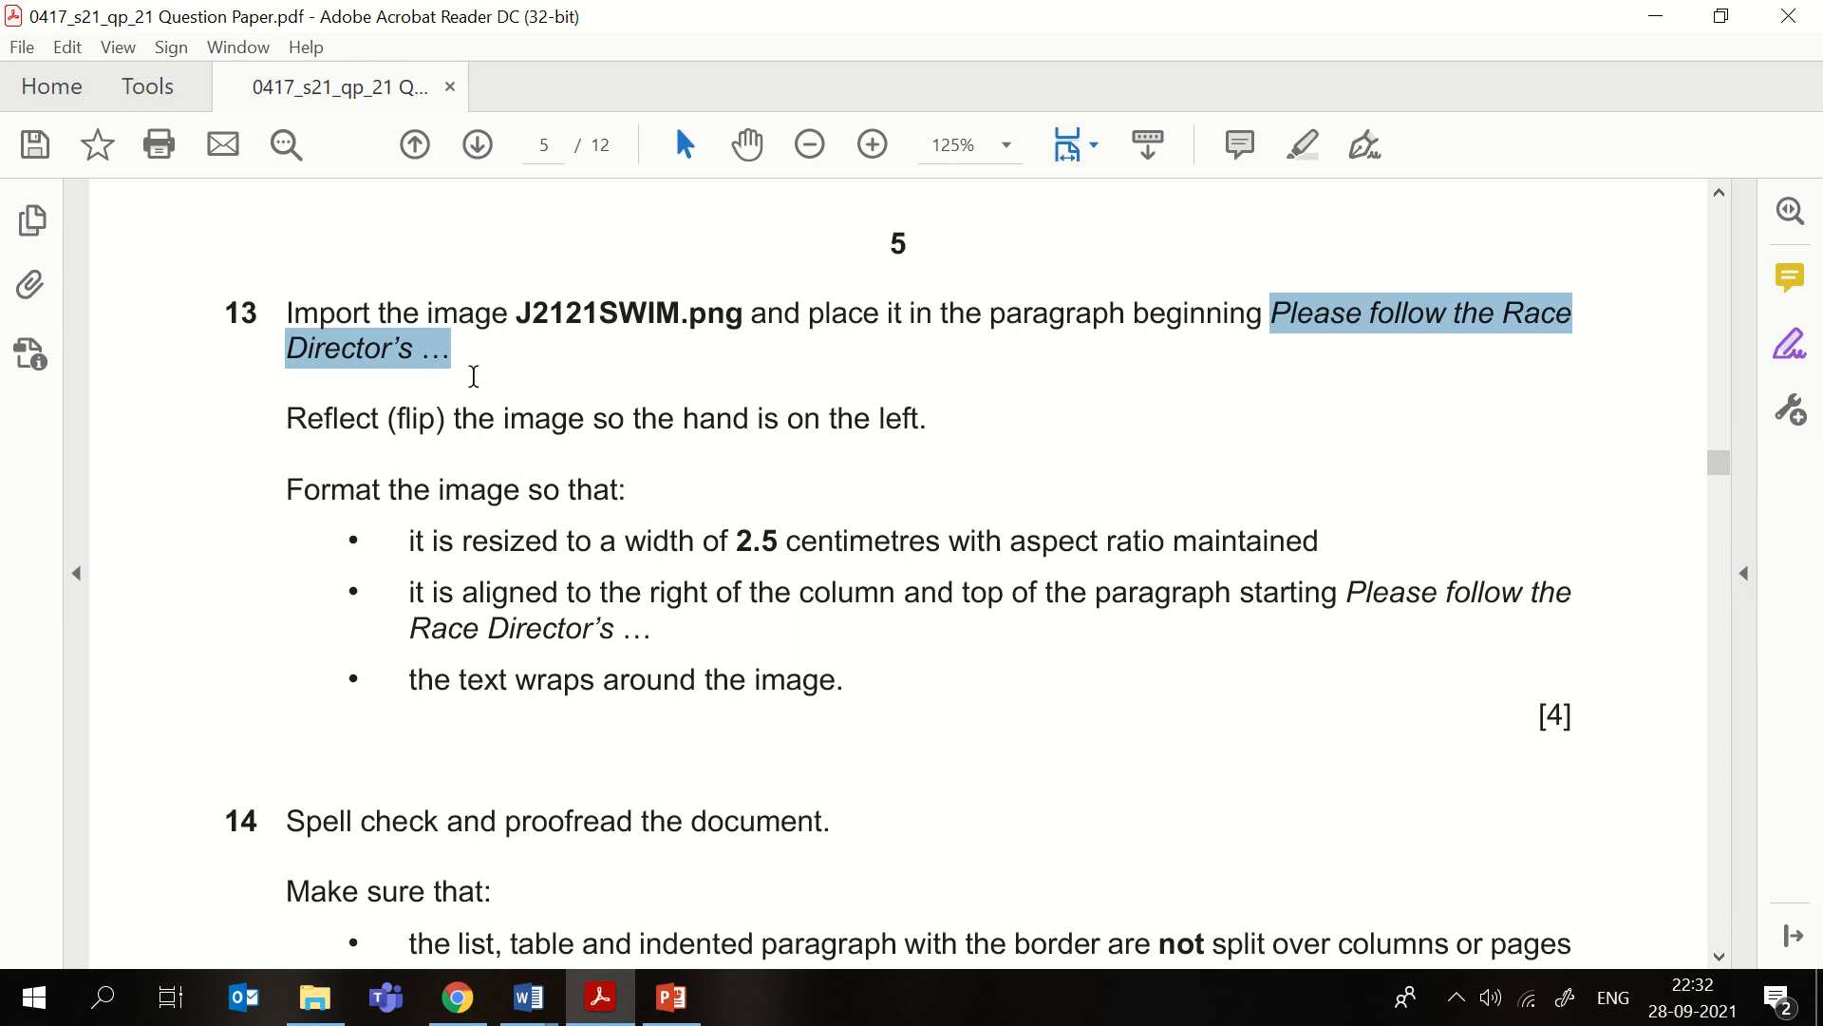
{"action": "left_click_drag", "start_coordinate": [276, 411], "coordinate": [926, 418]}
{"action": "left_click", "coordinate": [947, 371]}
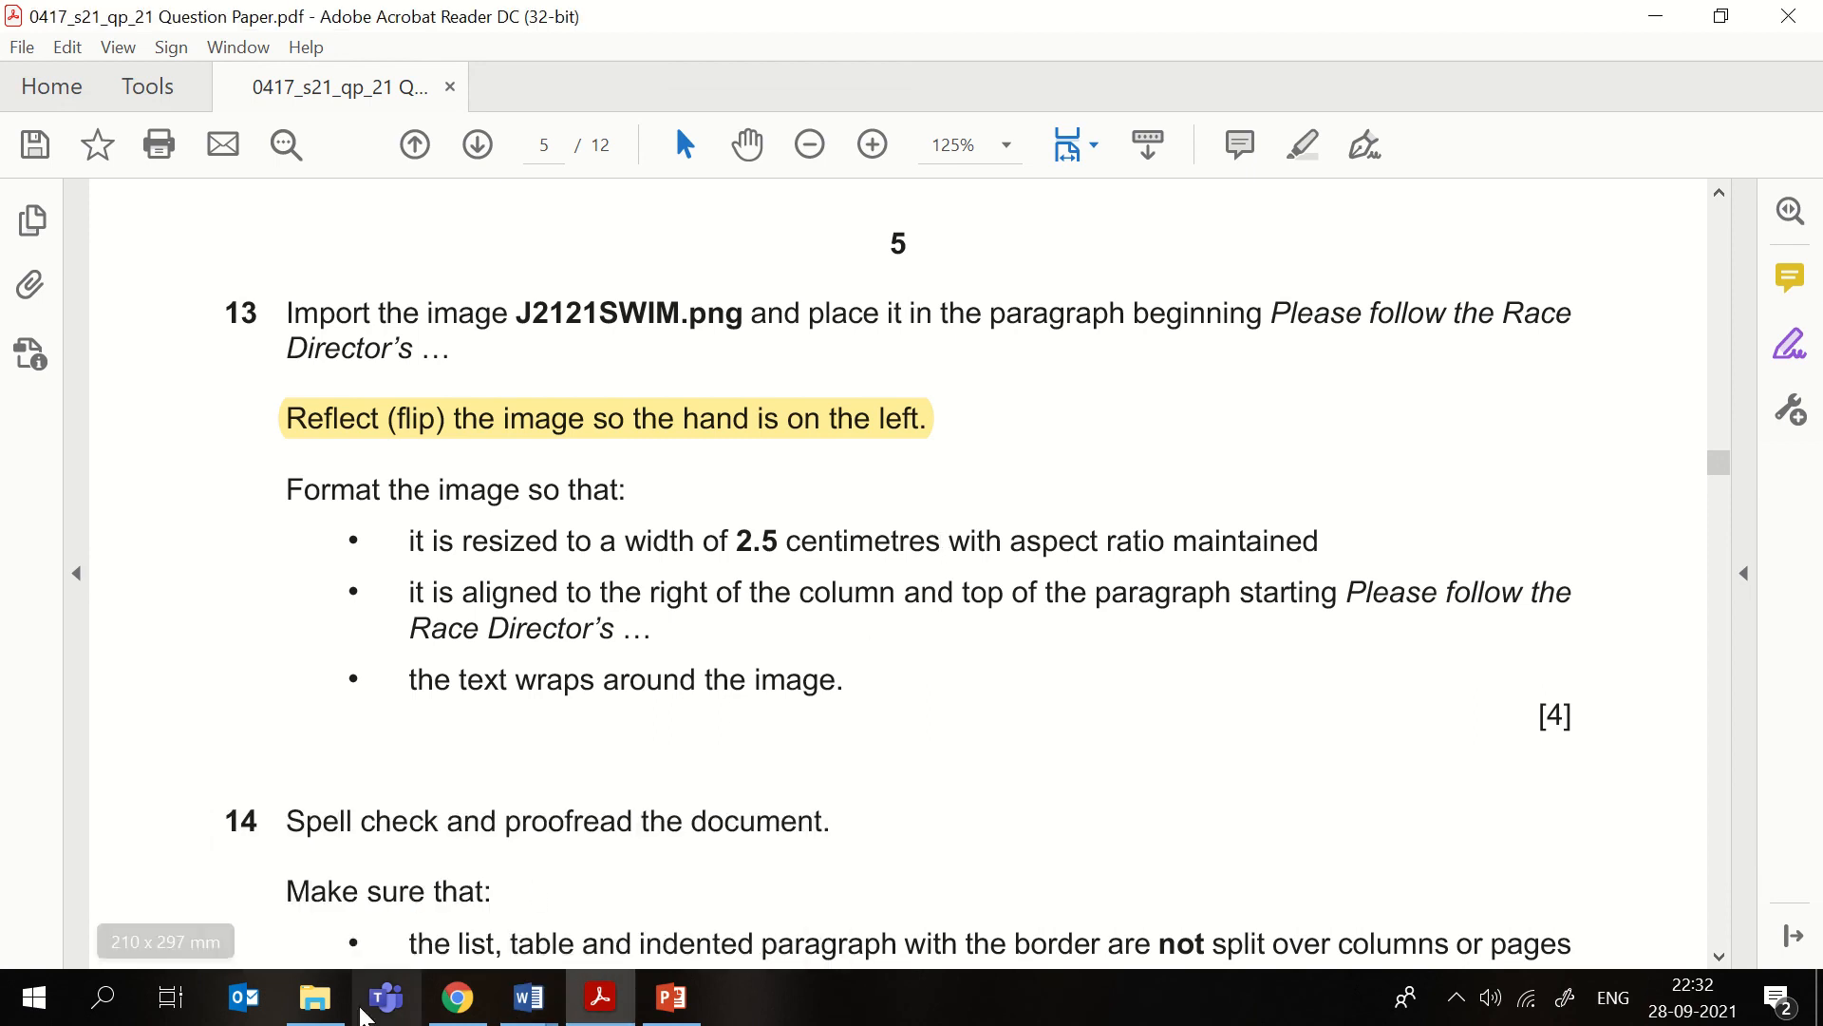
- Switch to File Explorer and arrange the assessment folder side by side with the EVPACK document in Word
{"action": "left_click", "coordinate": [315, 997]}
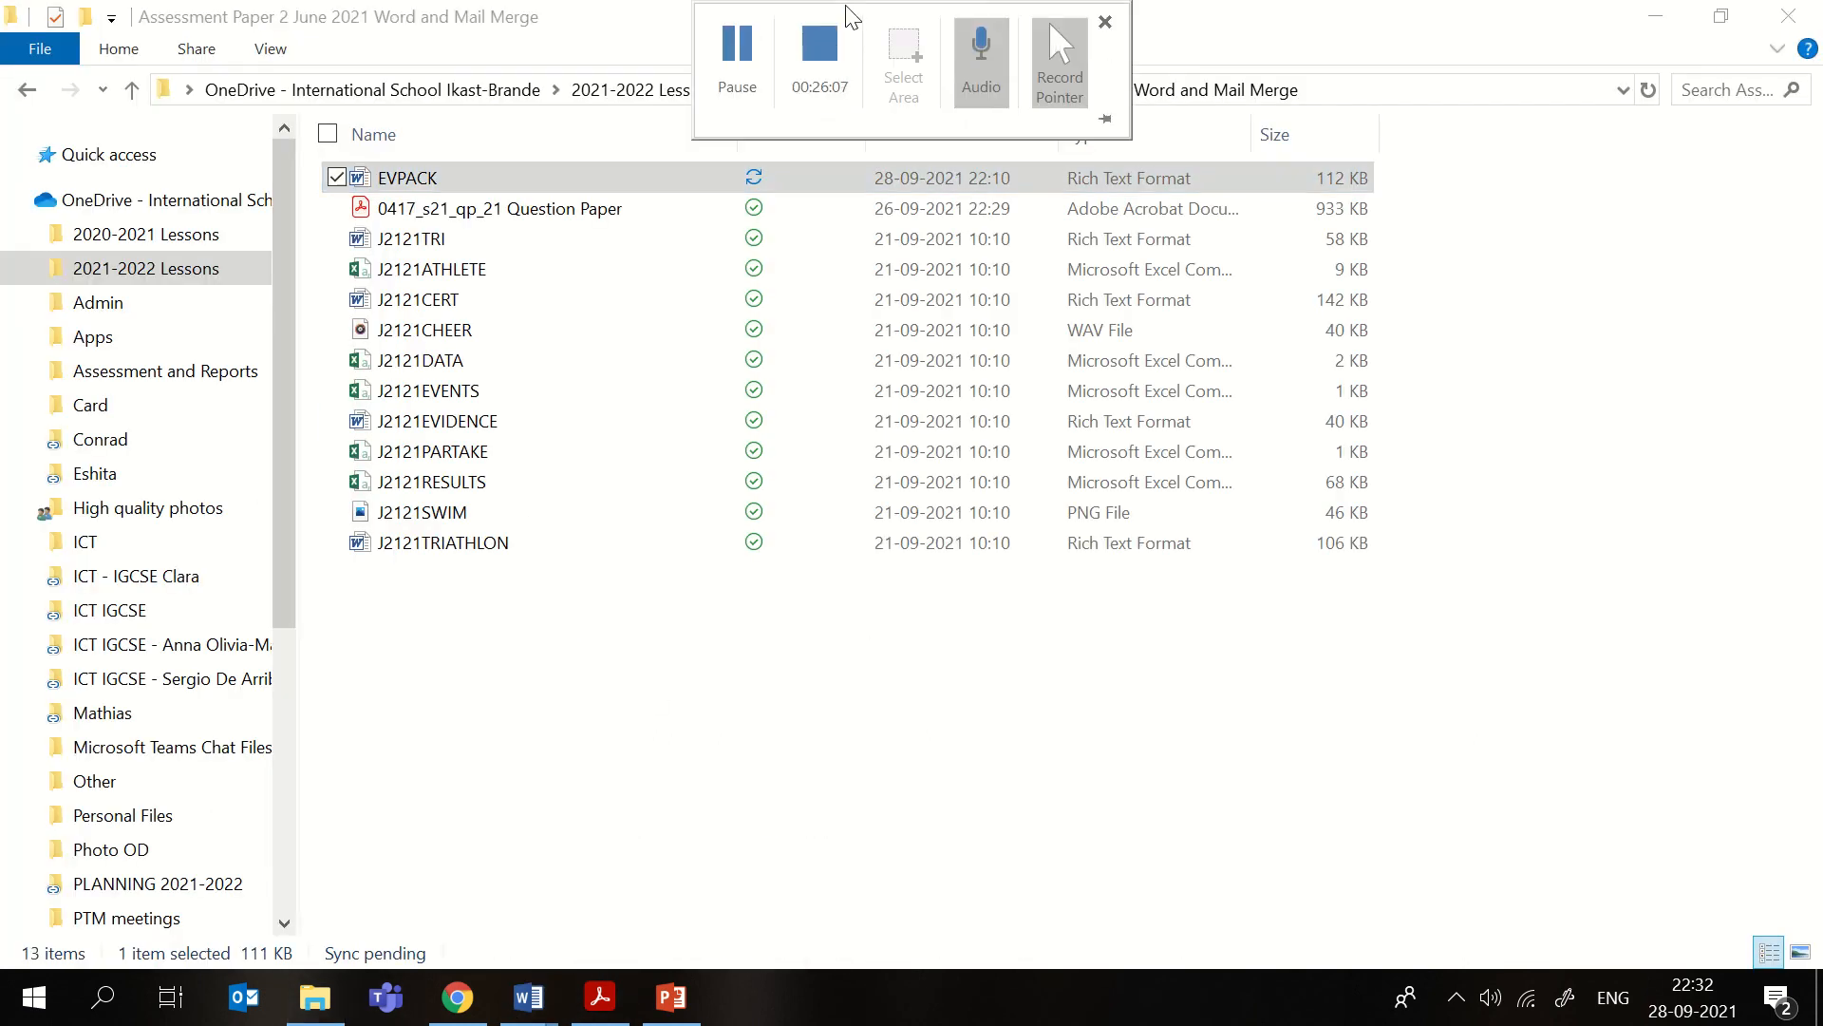
{"action": "left_click_drag", "start_coordinate": [528, 29], "coordinate": [1818, 527]}
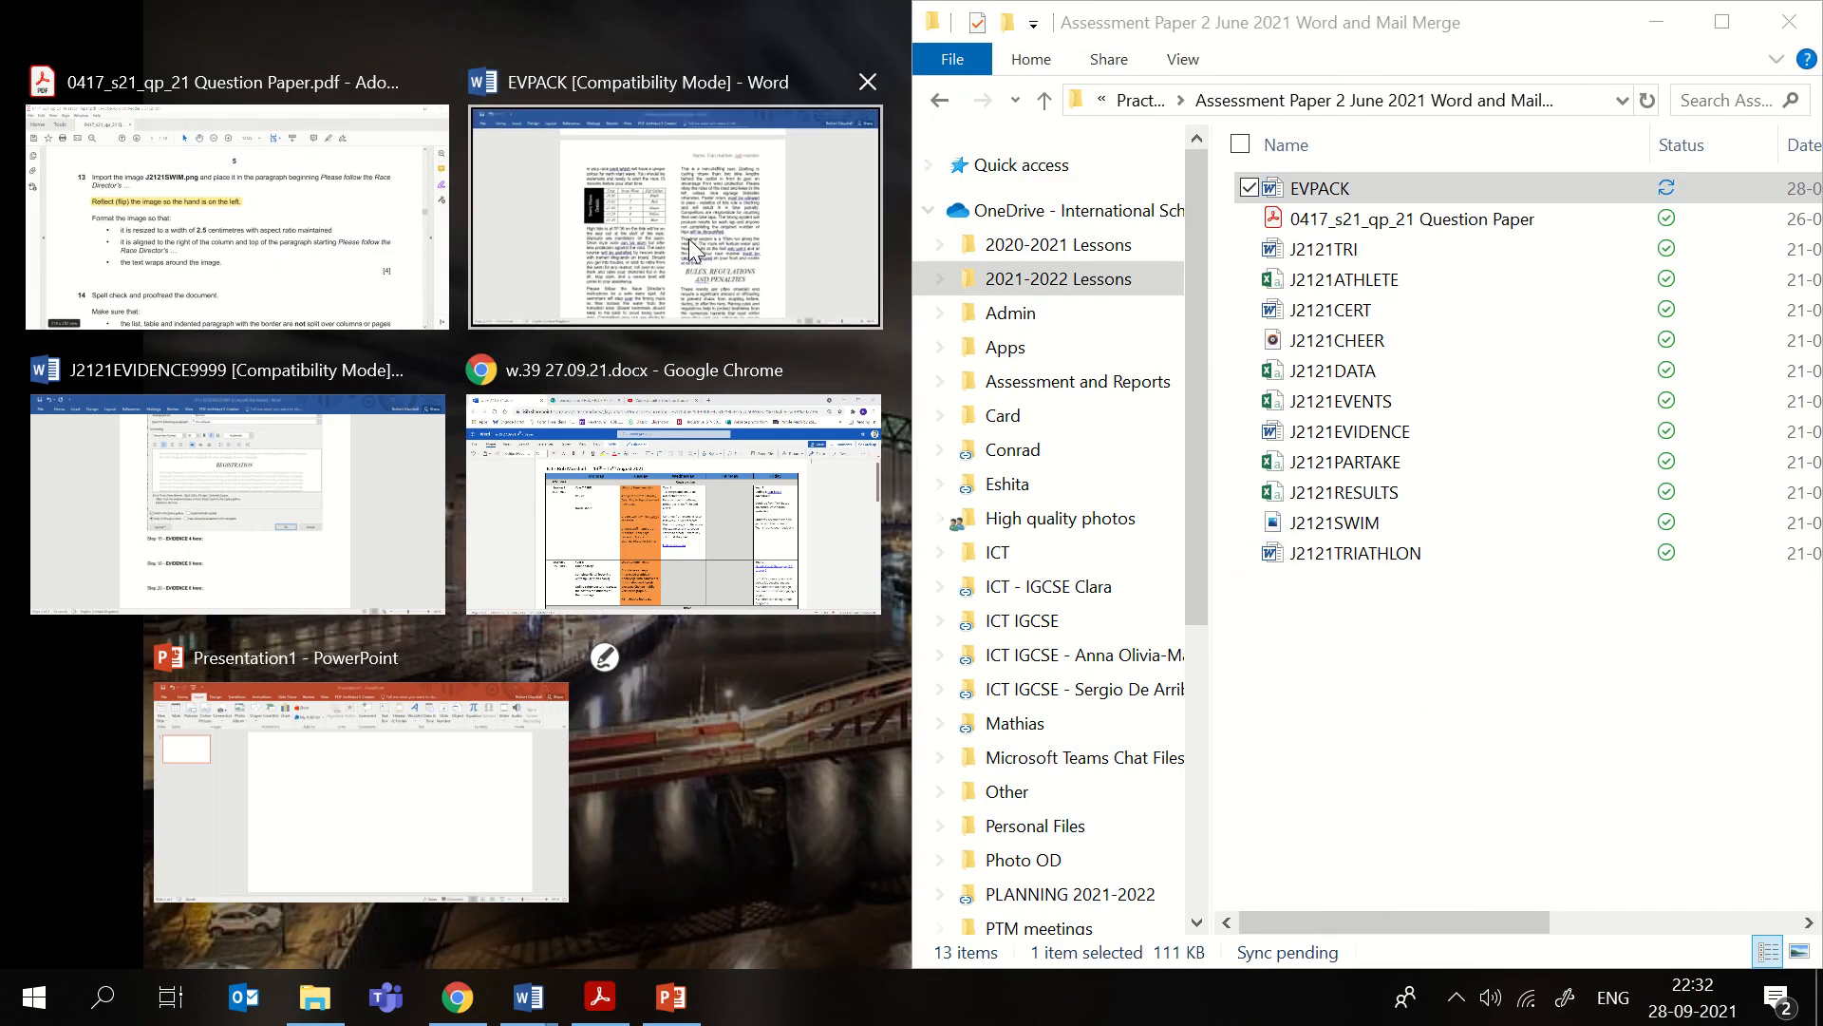
{"action": "left_click", "coordinate": [687, 238]}
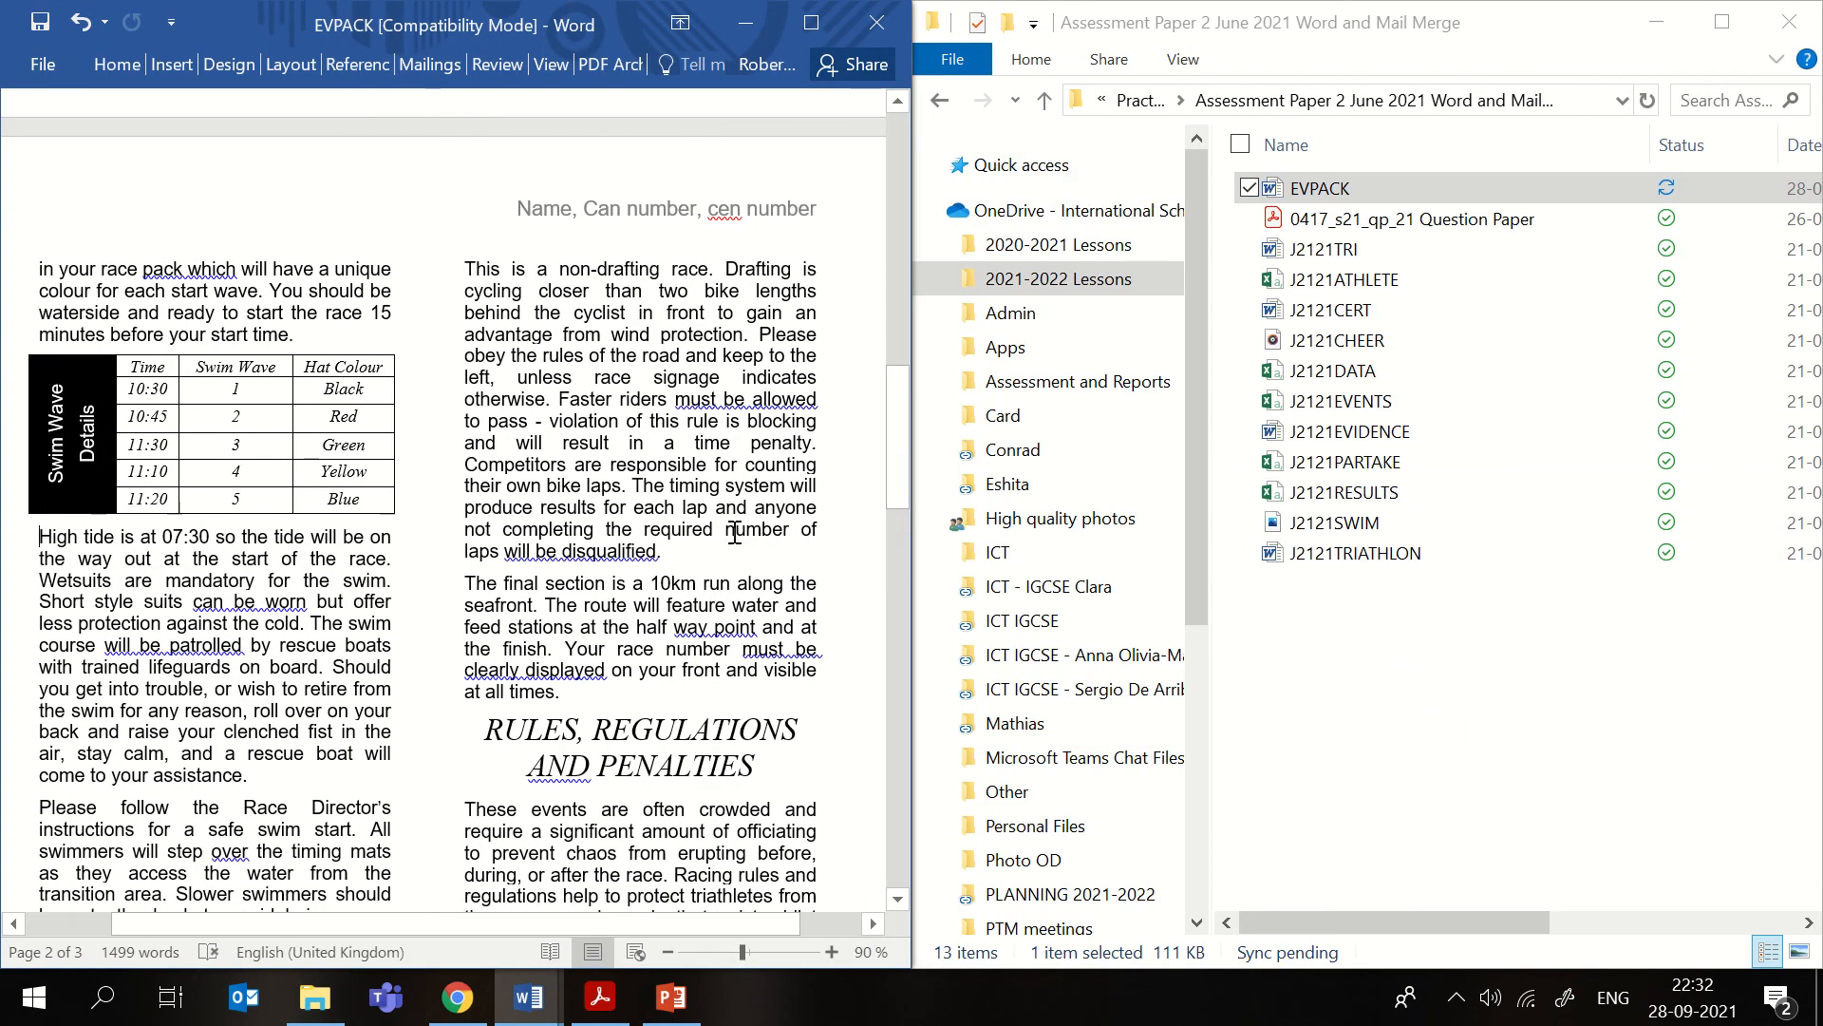
- Insert the J2121SWIM image from the folder at the start of EVPACK's "Please follow the Race Director's" paragraph, and maximize the Word window
{"action": "scroll", "coordinate": [427, 681], "scroll_direction": "down", "scroll_amount": 3}
{"action": "scroll", "coordinate": [427, 681], "scroll_direction": "down", "scroll_amount": 3}
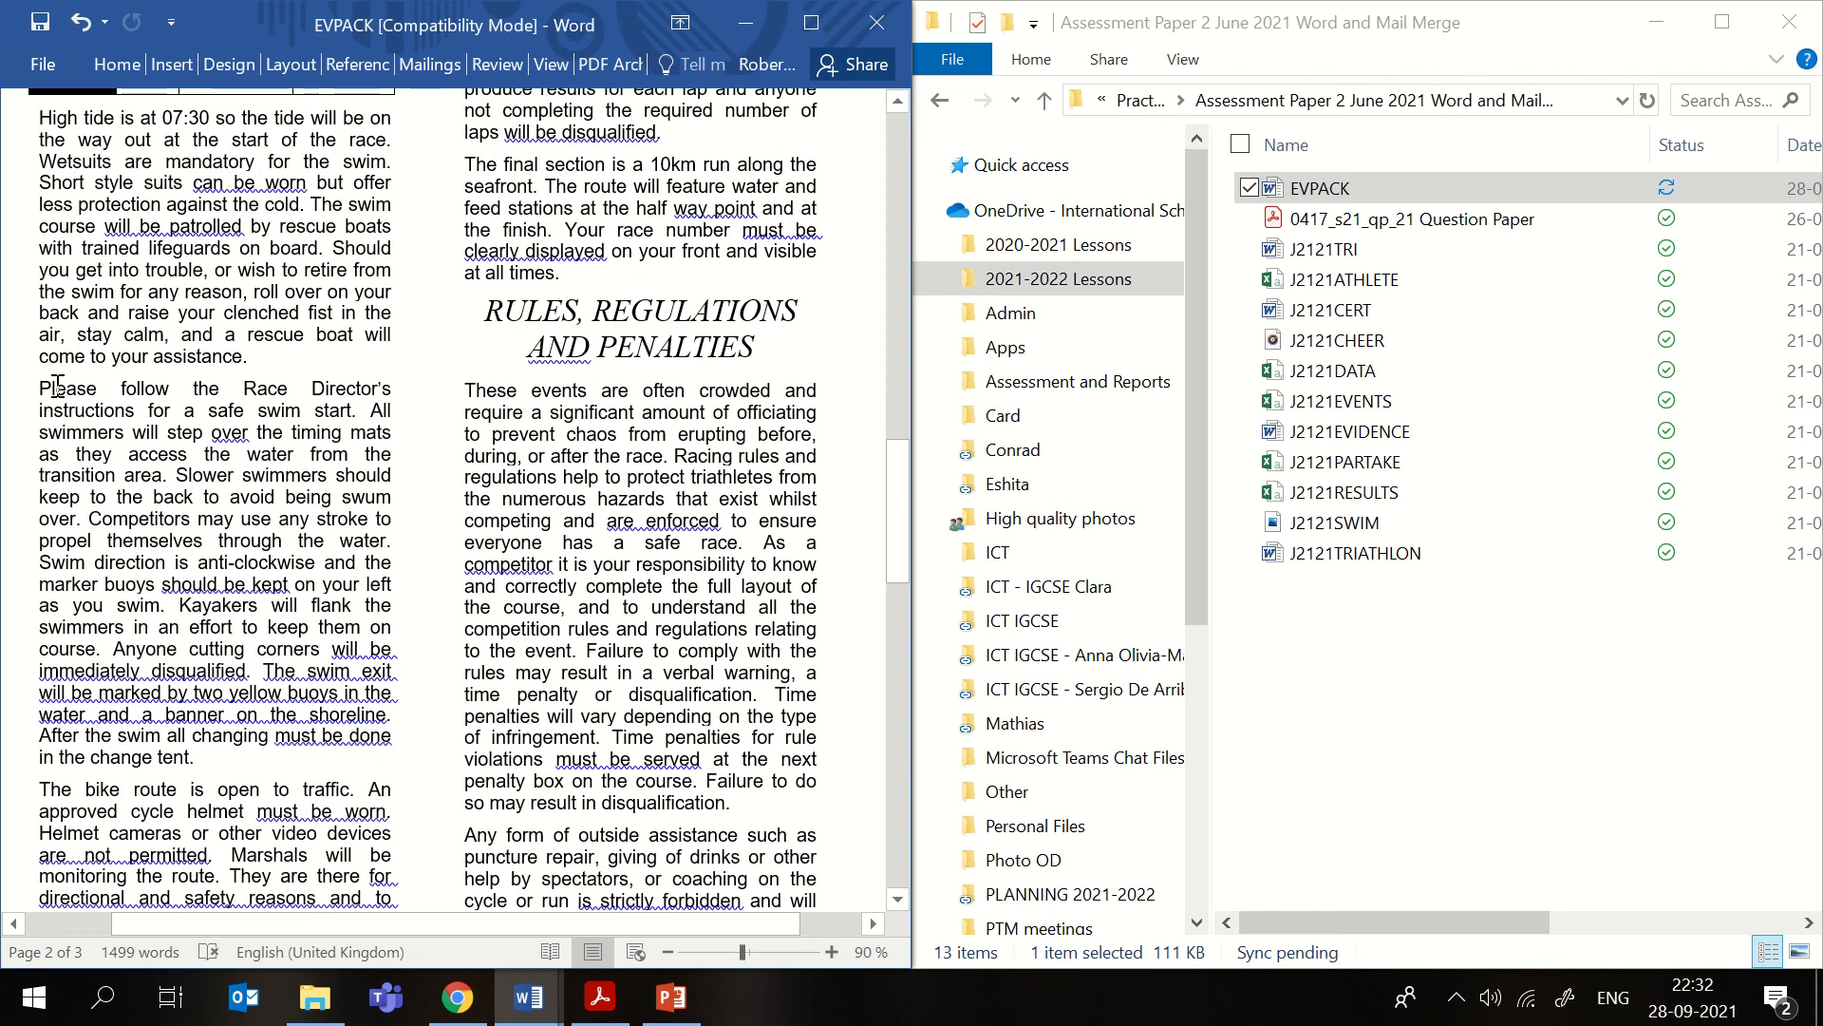
{"action": "left_click", "coordinate": [1386, 634]}
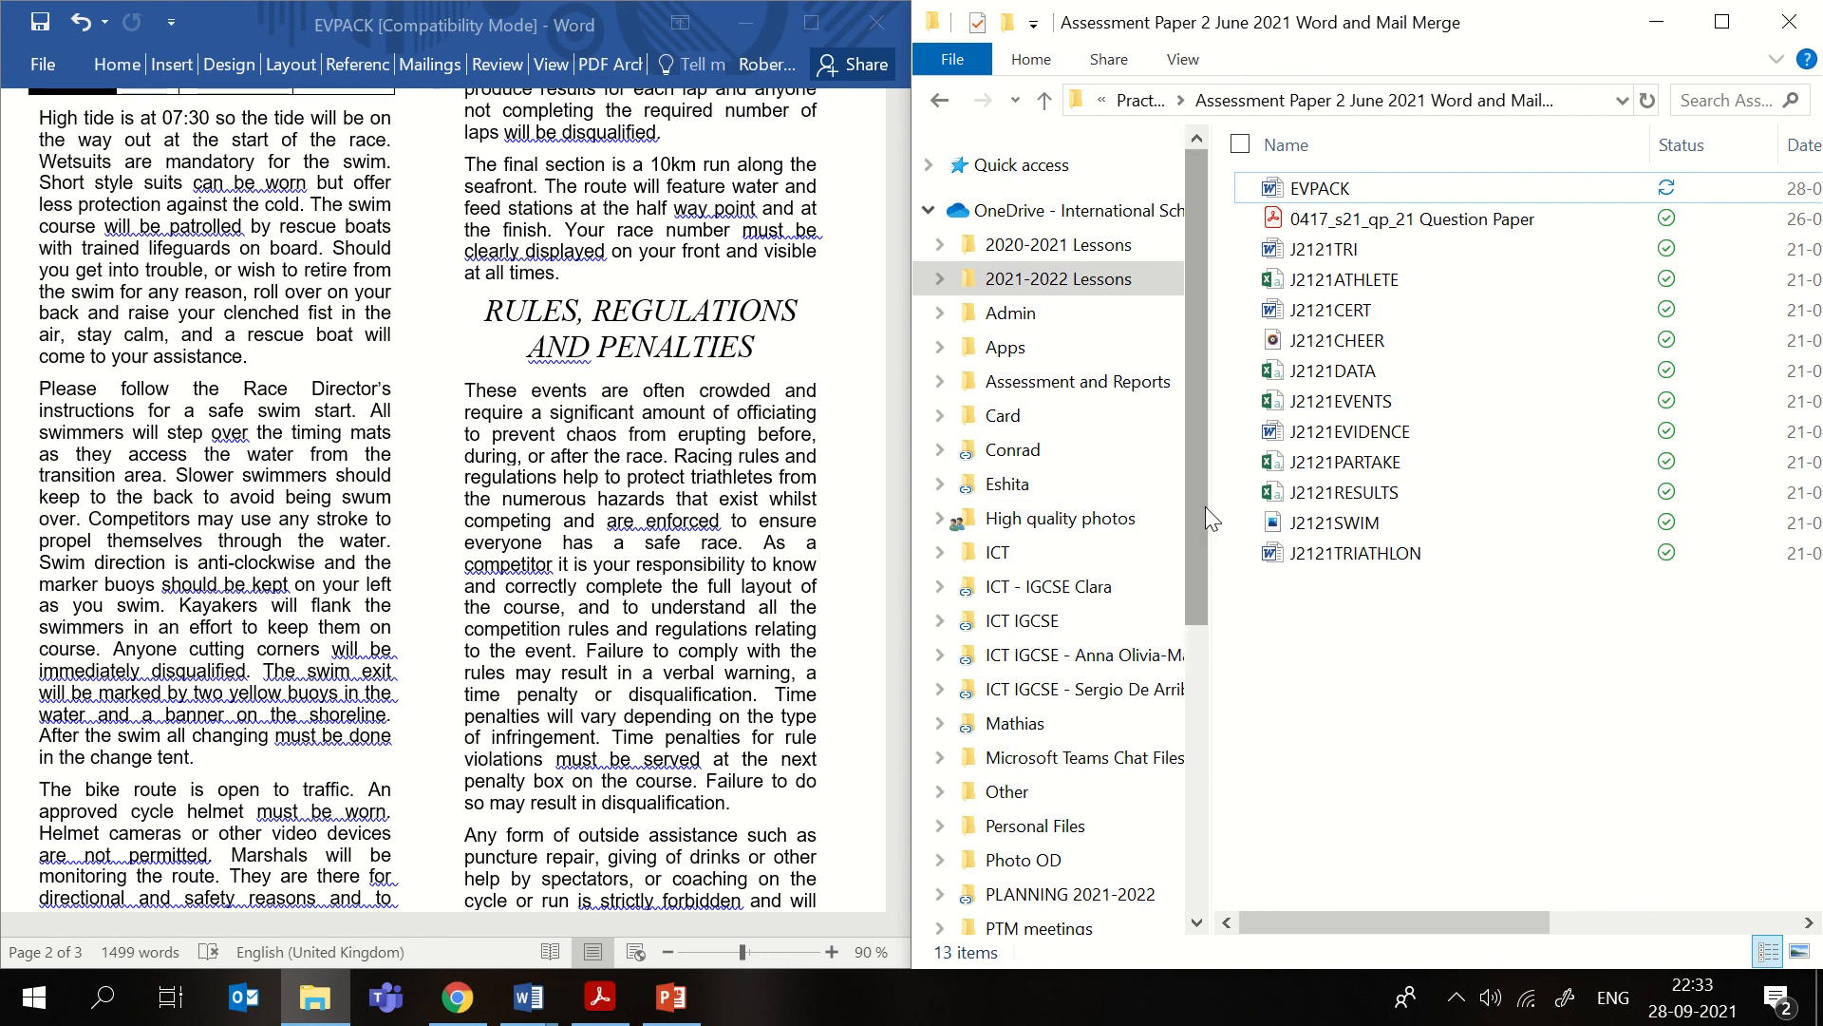
{"action": "left_click_drag", "start_coordinate": [1217, 519], "coordinate": [960, 536]}
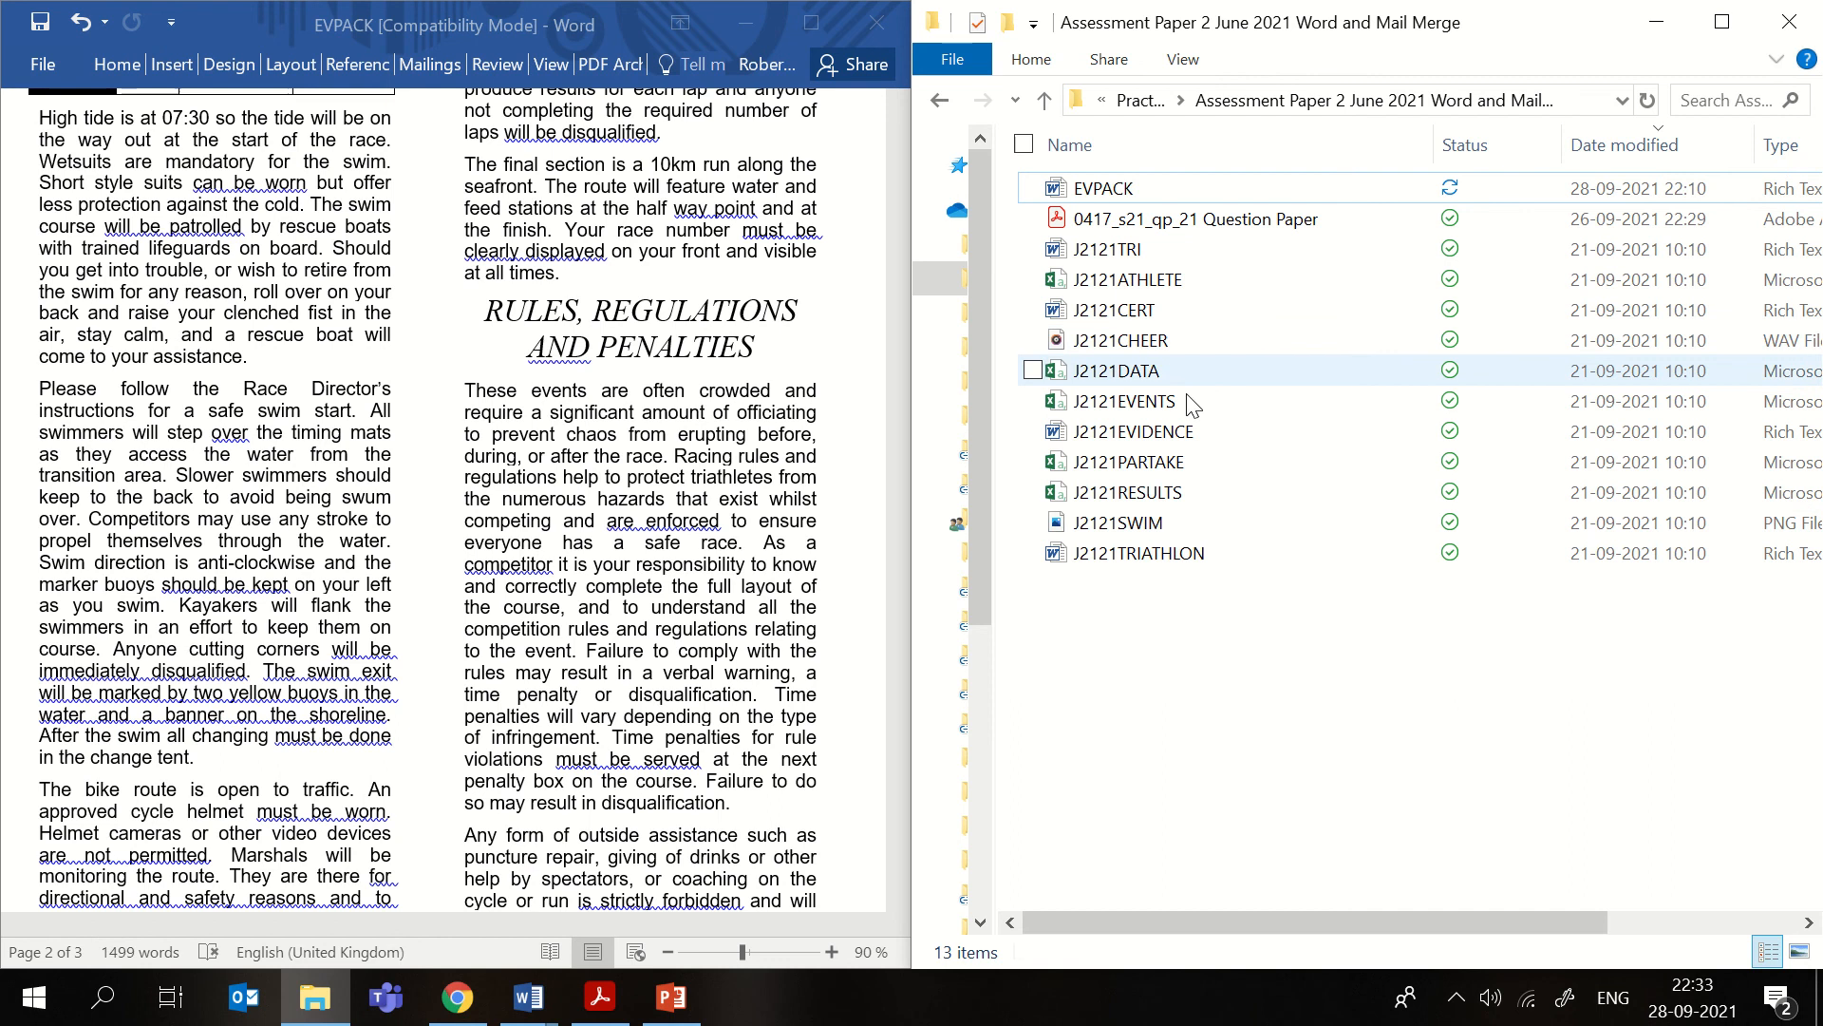
{"action": "left_click", "coordinate": [1210, 518]}
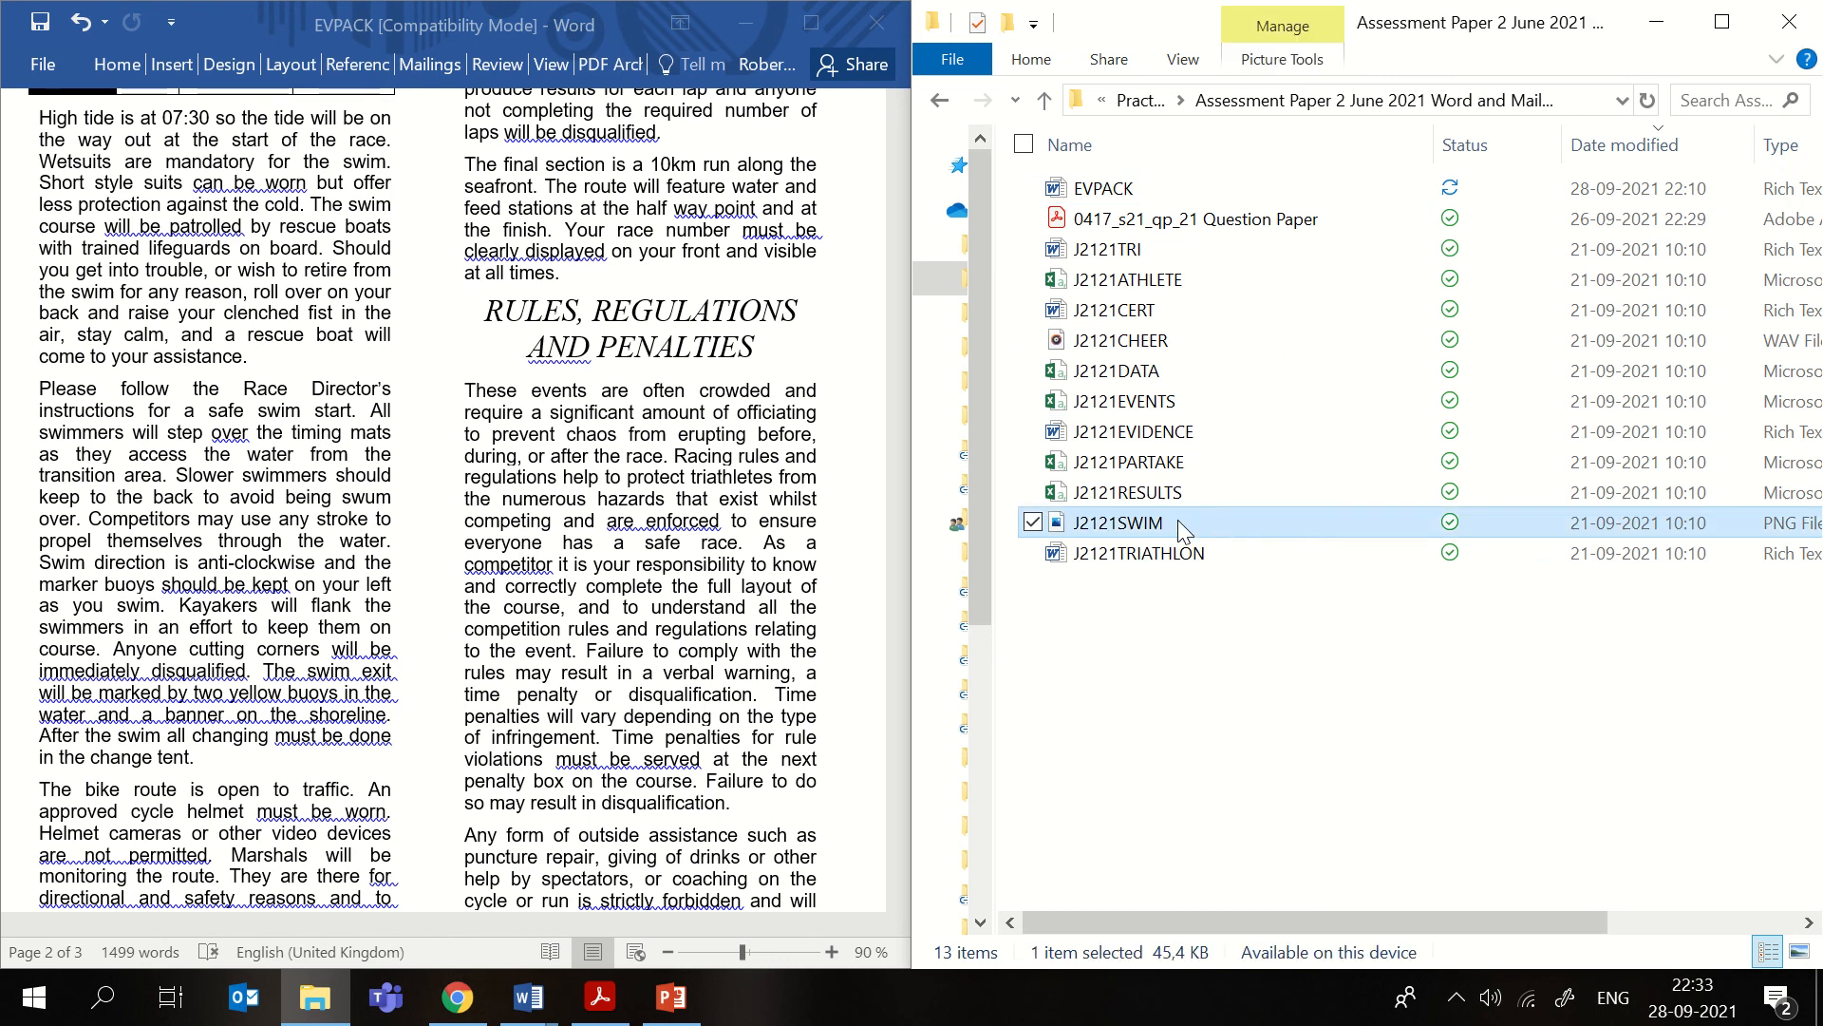
{"action": "left_click_drag", "start_coordinate": [1180, 521], "coordinate": [40, 403]}
{"action": "left_click", "coordinate": [819, 28]}
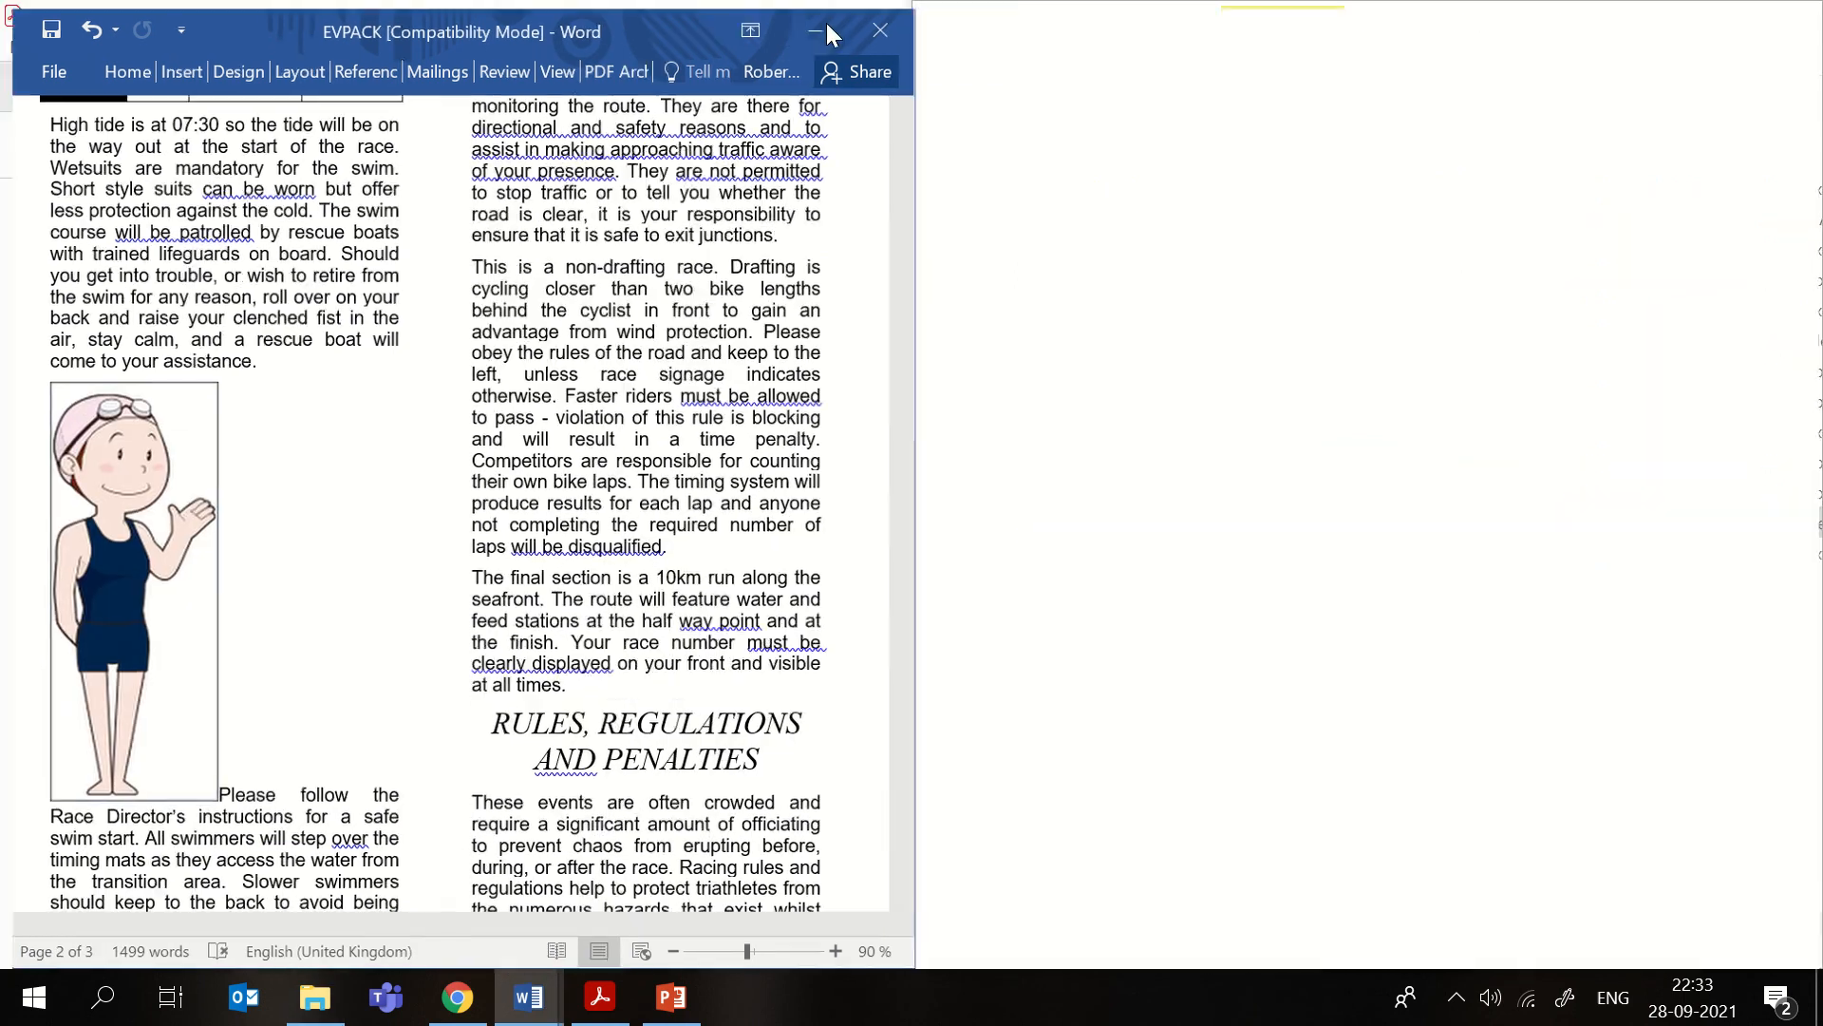
{"action": "scroll", "coordinate": [741, 732], "scroll_direction": "down", "scroll_amount": 2}
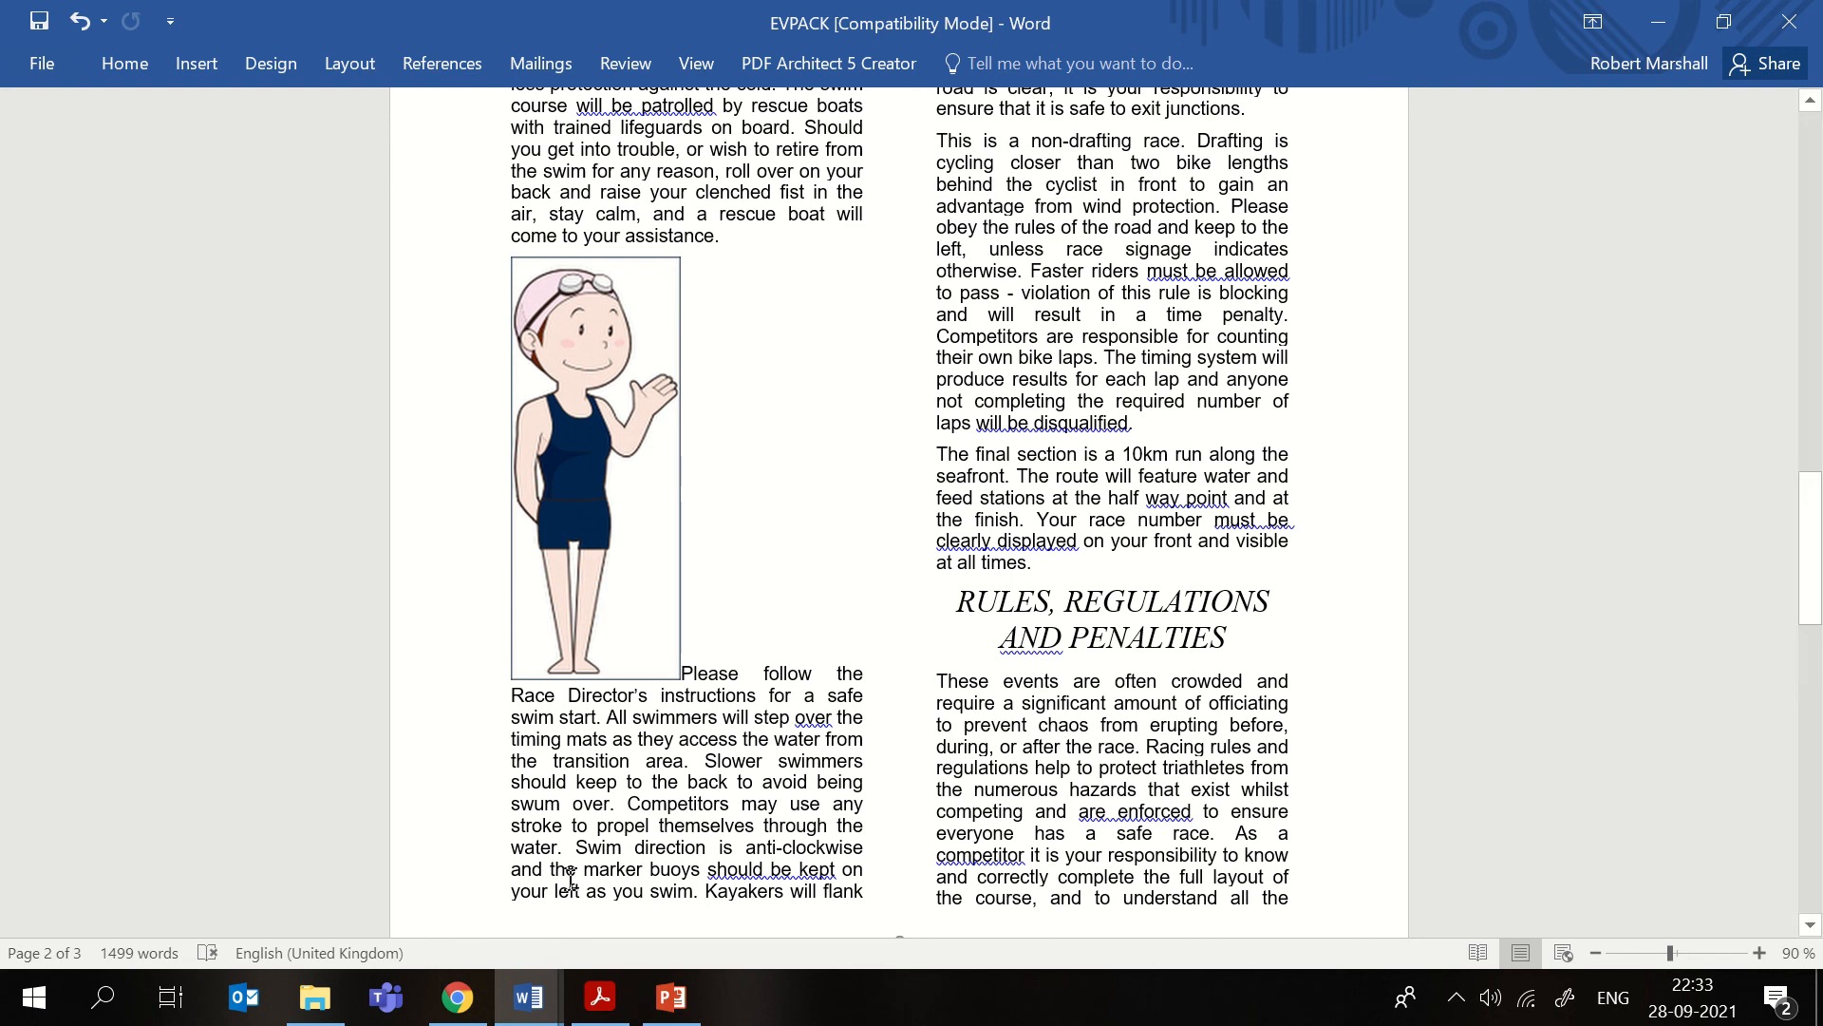
- Flip the inserted swimmer image horizontally so the raised hand is on the left
{"action": "left_click", "coordinate": [636, 474]}
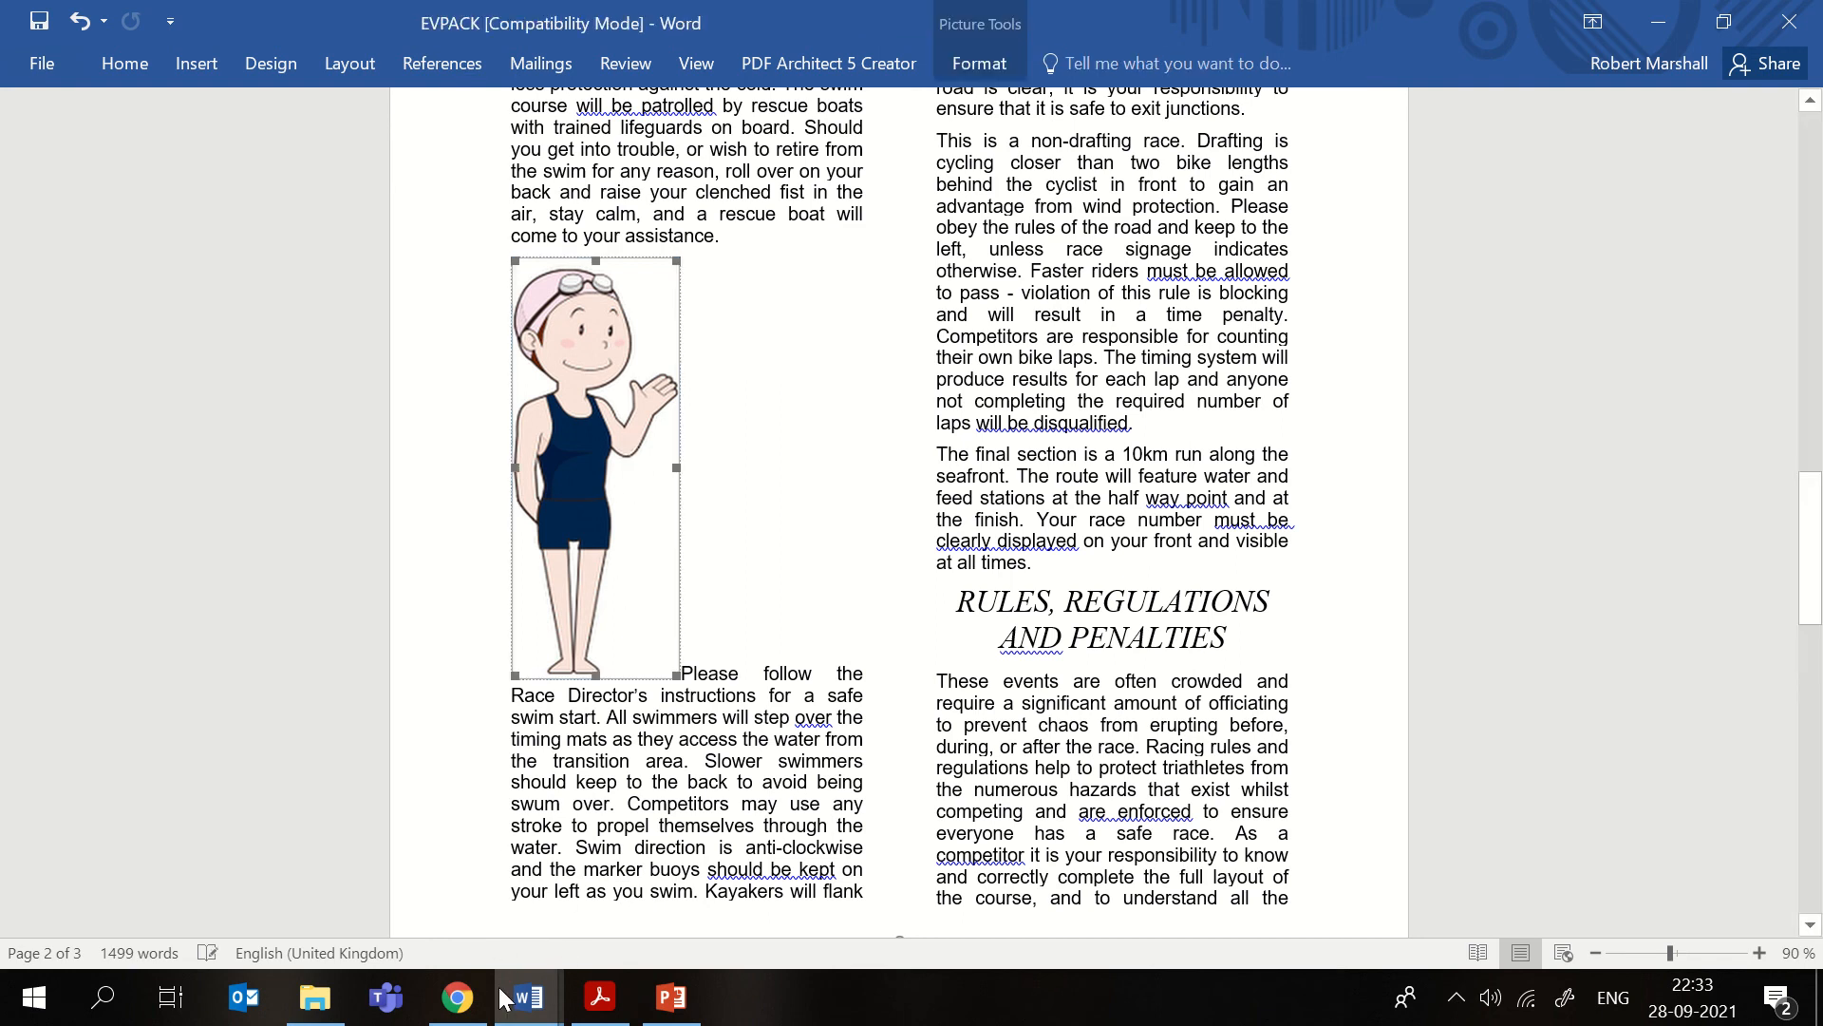
{"action": "left_click", "coordinate": [595, 997]}
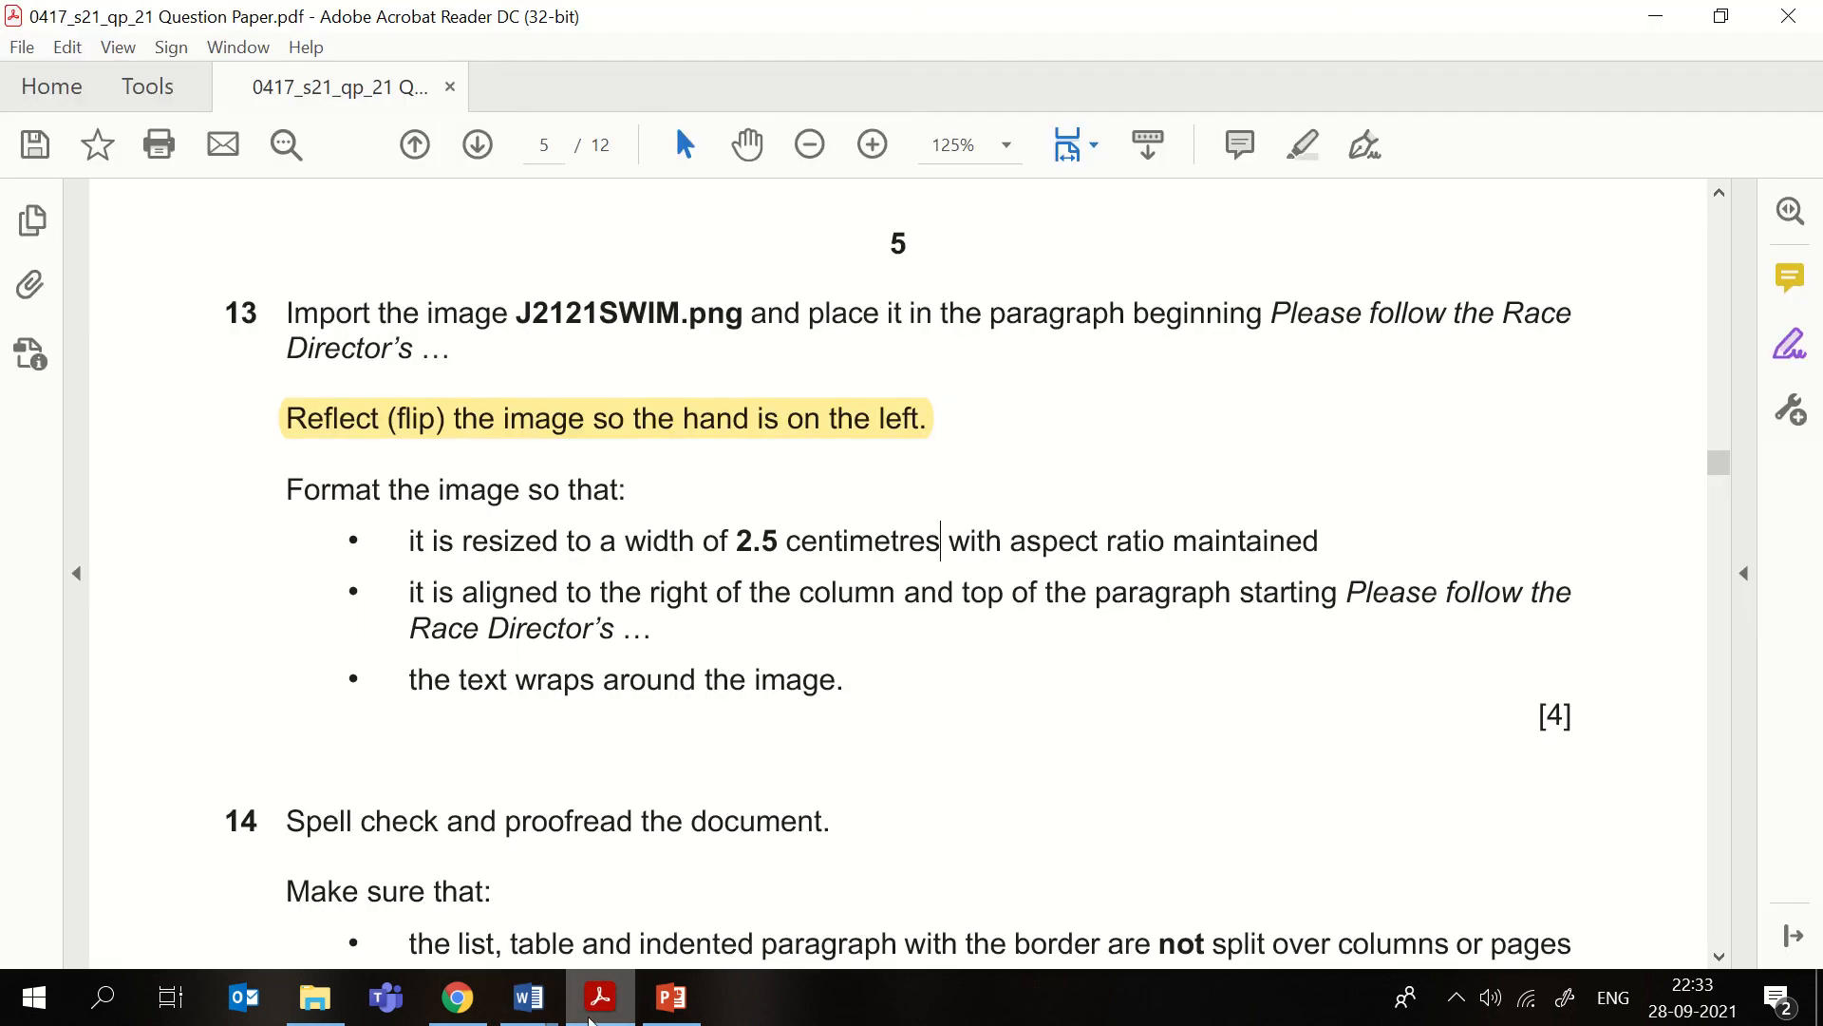
{"action": "left_click", "coordinate": [598, 1009]}
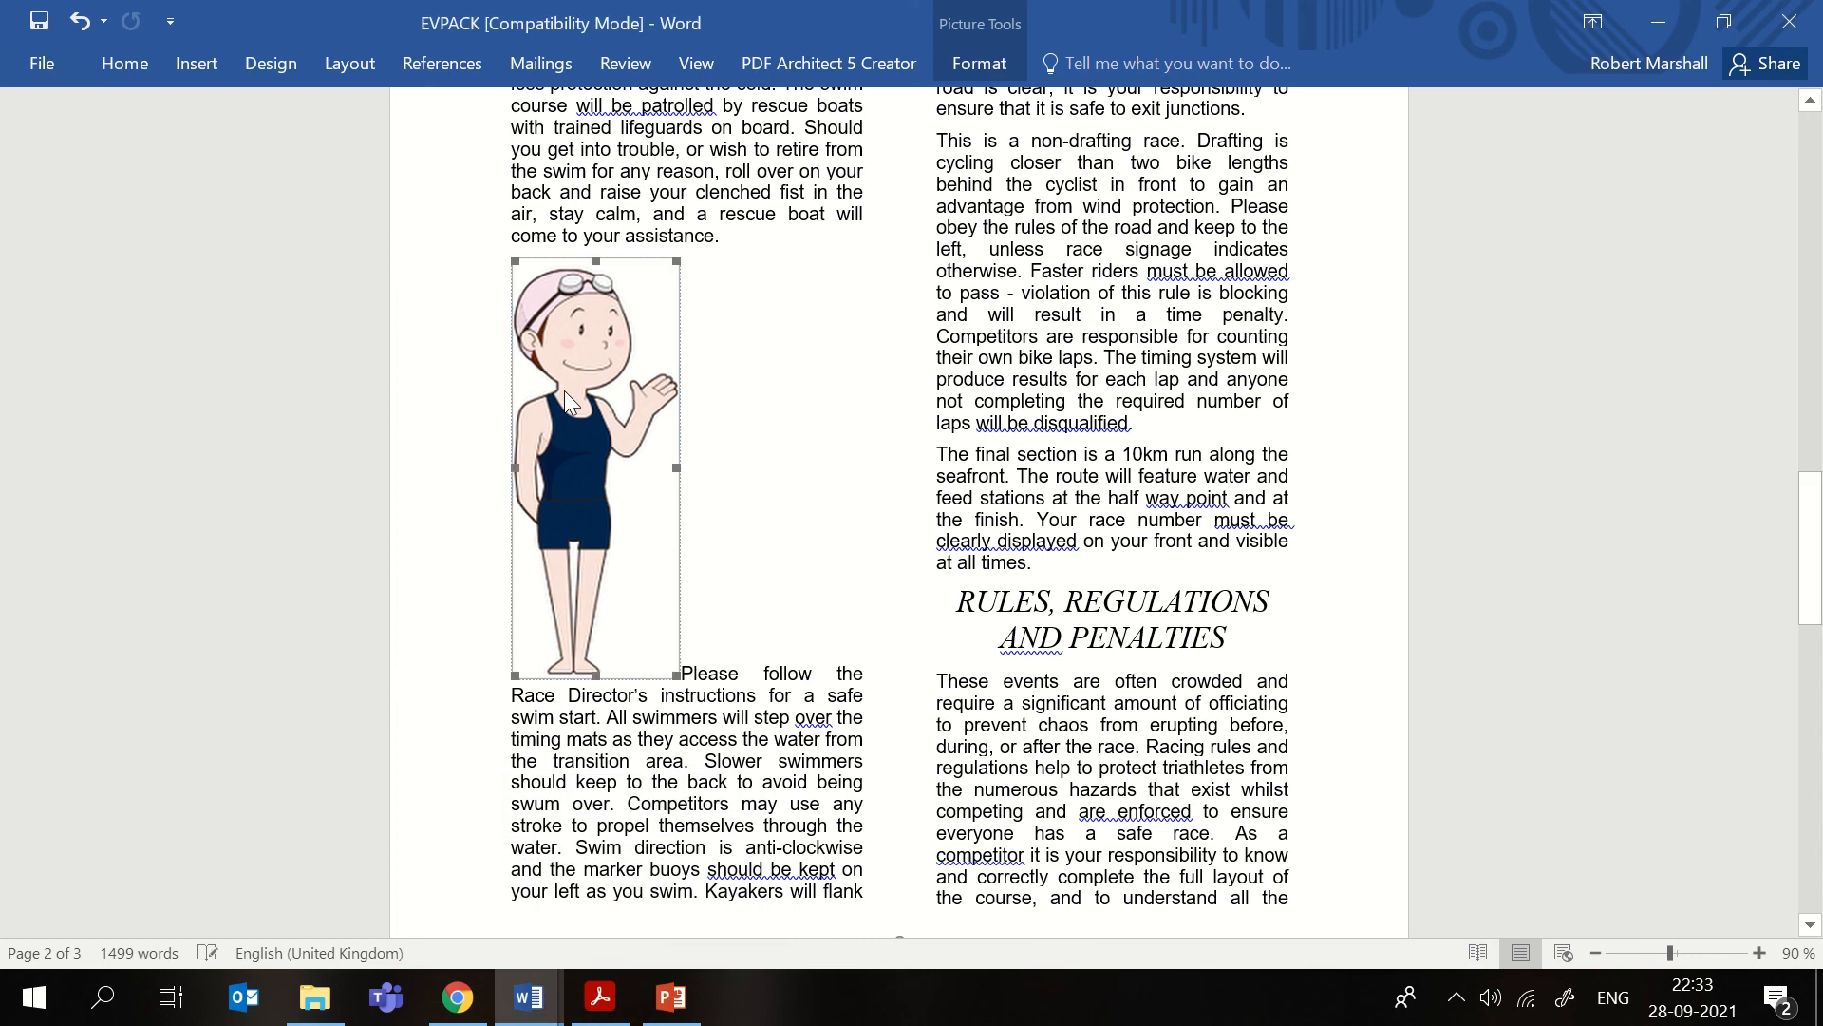
{"action": "left_click", "coordinate": [983, 66]}
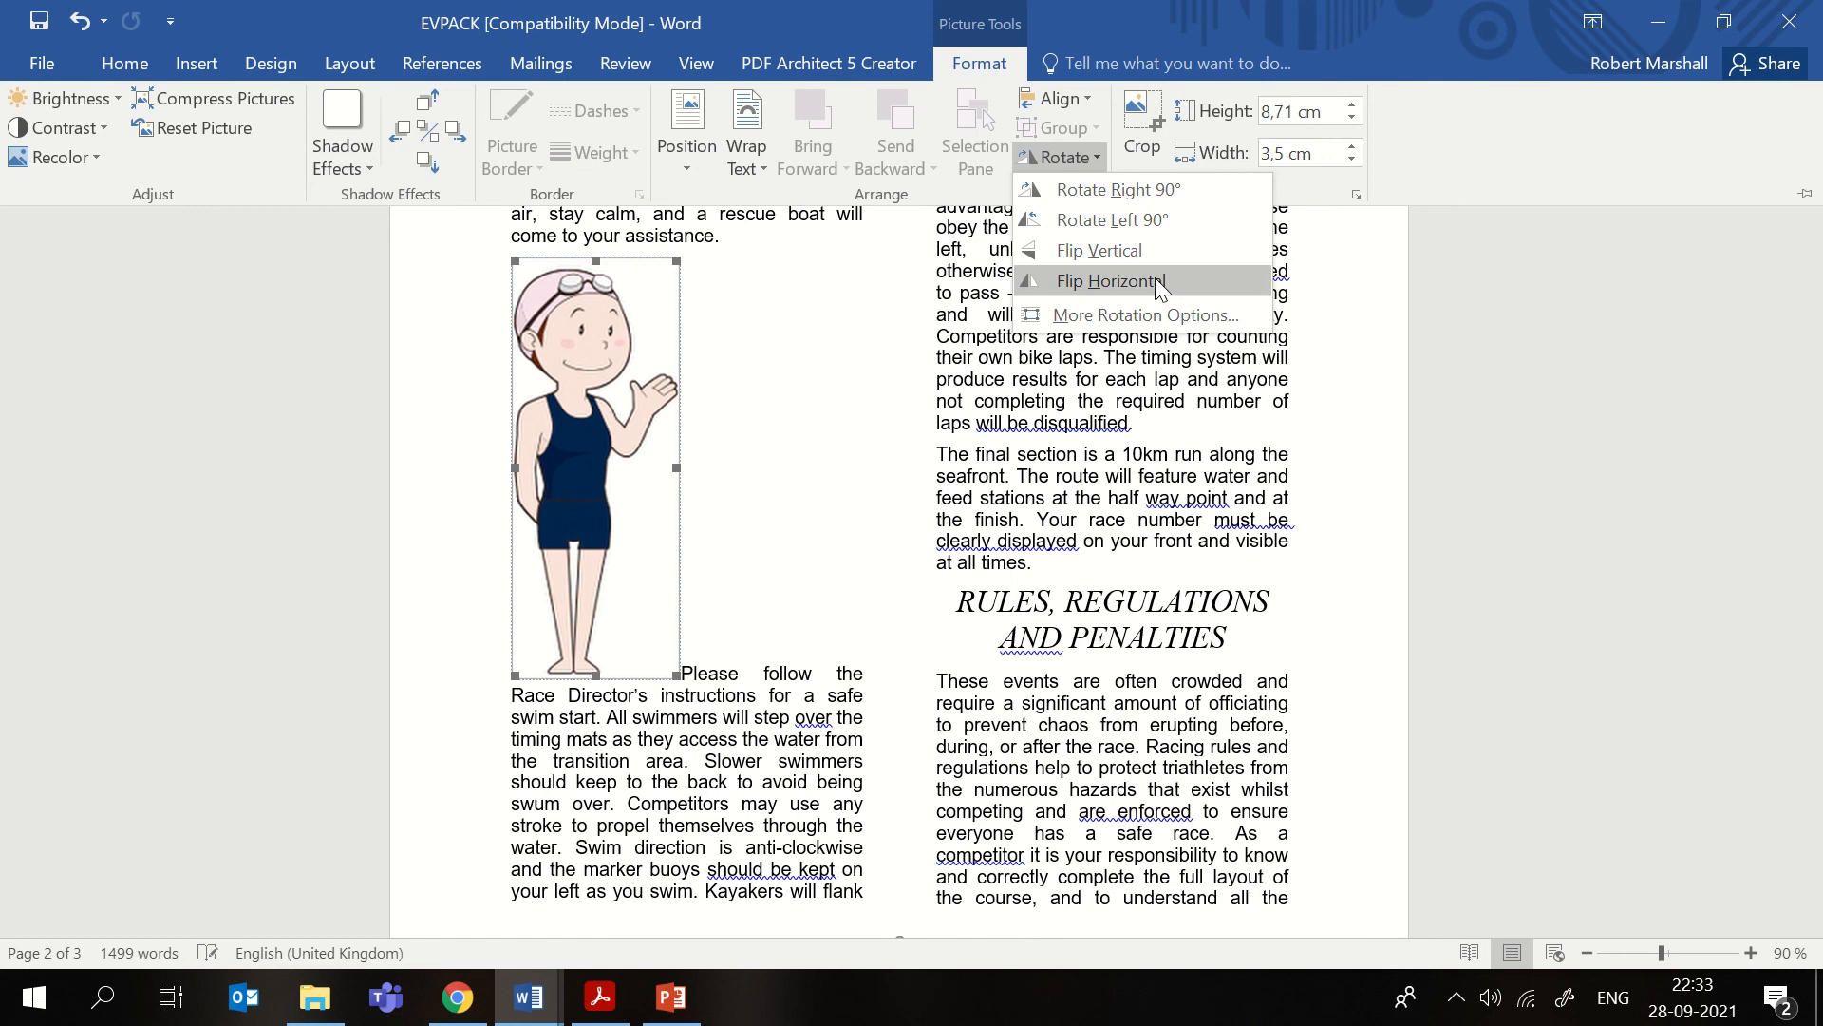
{"action": "left_click", "coordinate": [1154, 281]}
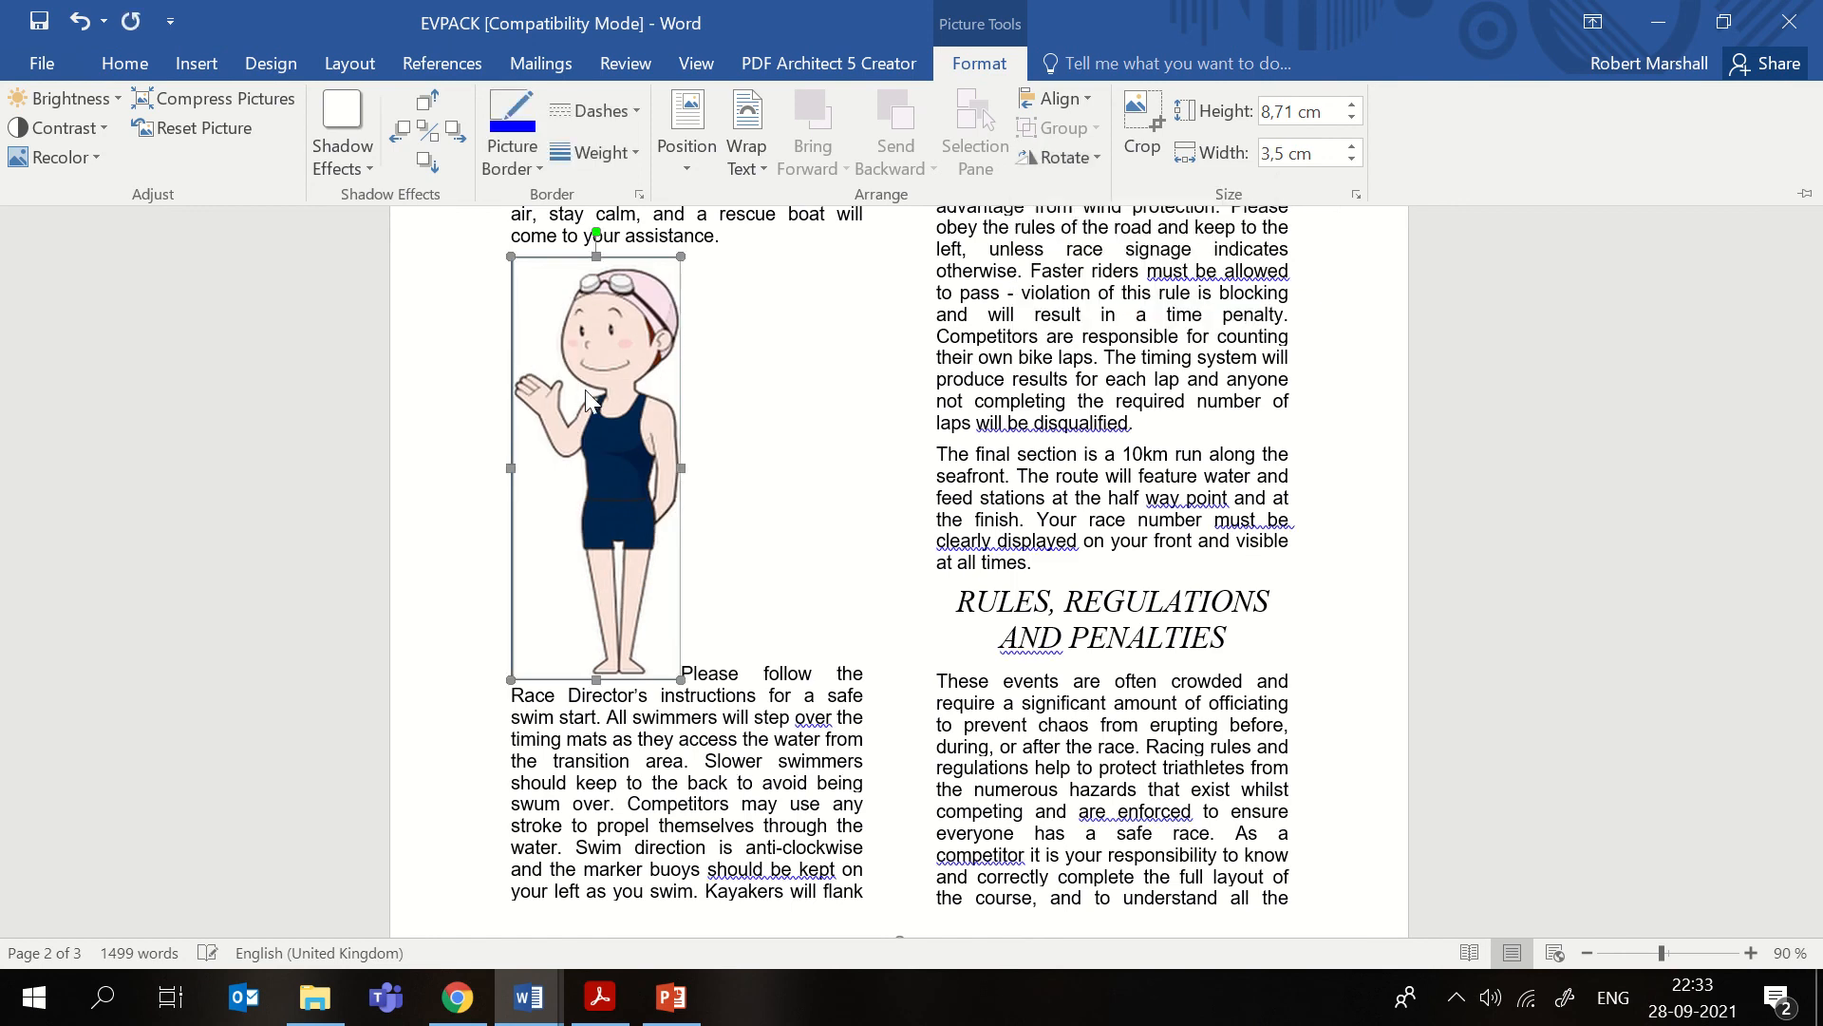
- Switch to the question paper in Acrobat Reader and highlight "resized to a width of 2.5 centimetres" and "aspect ratio" in question 13
{"action": "left_click", "coordinate": [600, 997]}
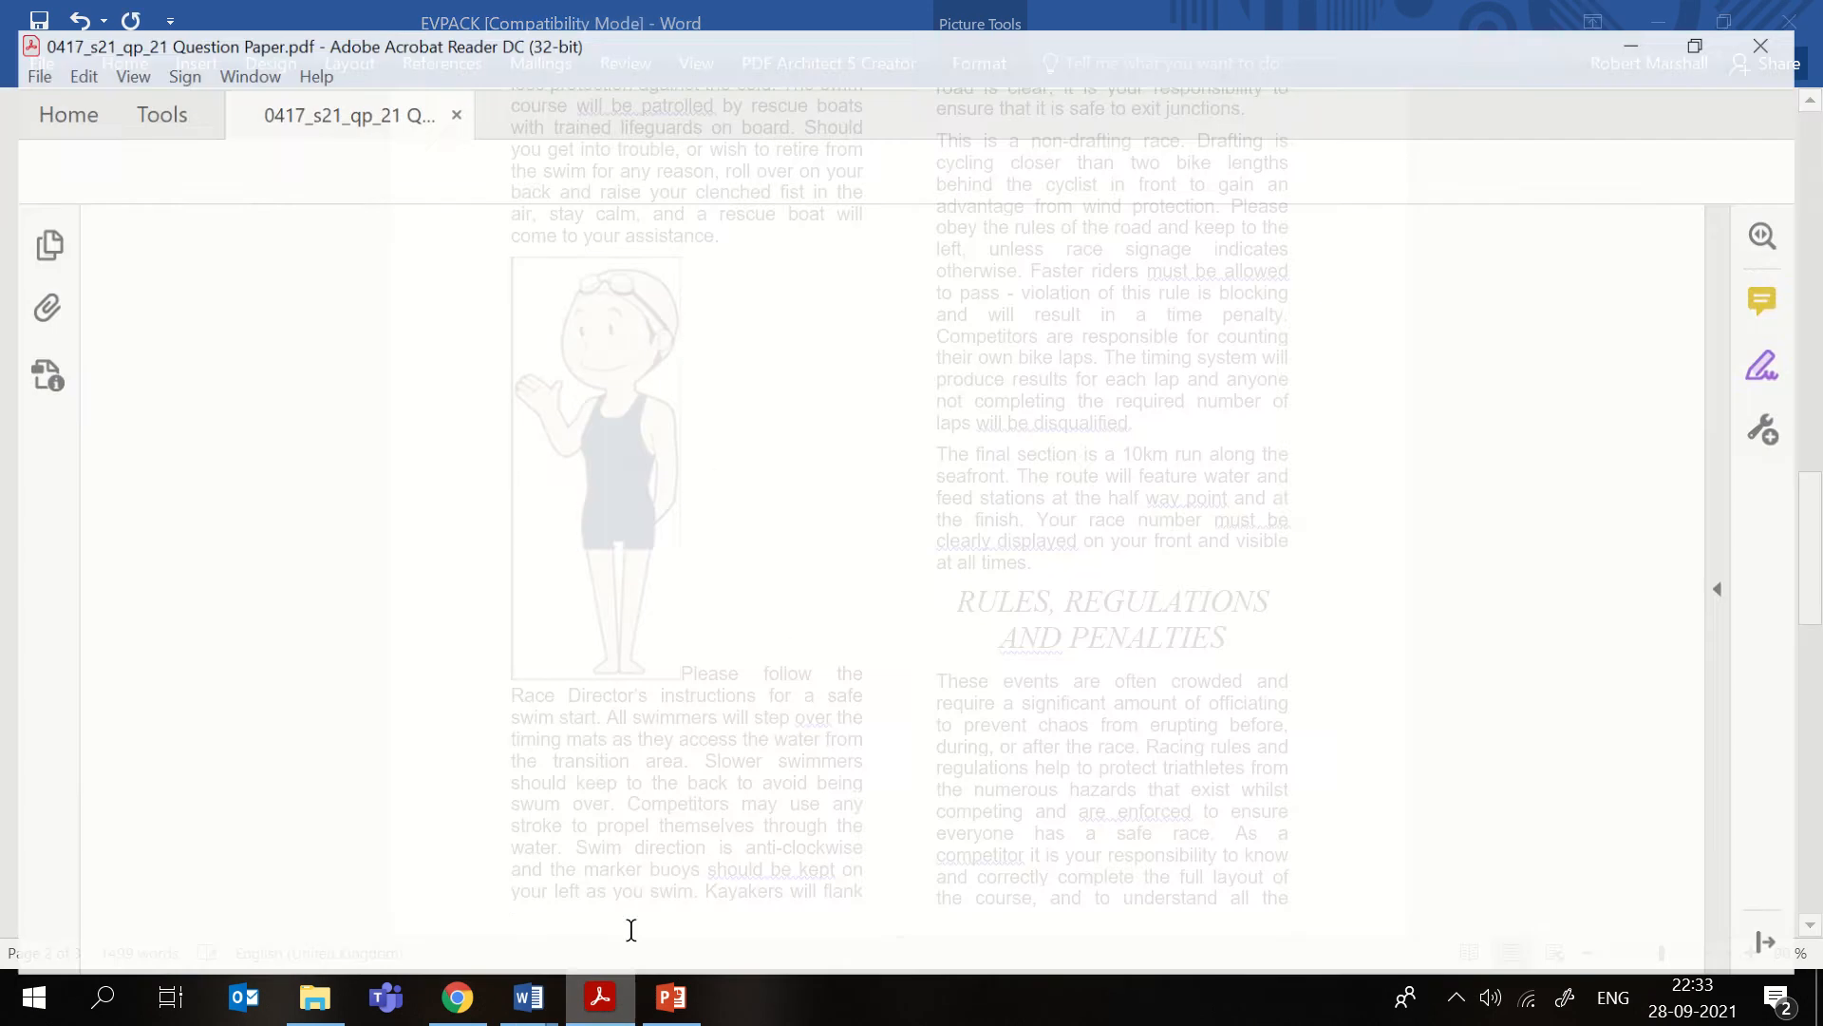
{"action": "scroll", "coordinate": [724, 500], "scroll_direction": "down", "scroll_amount": 1}
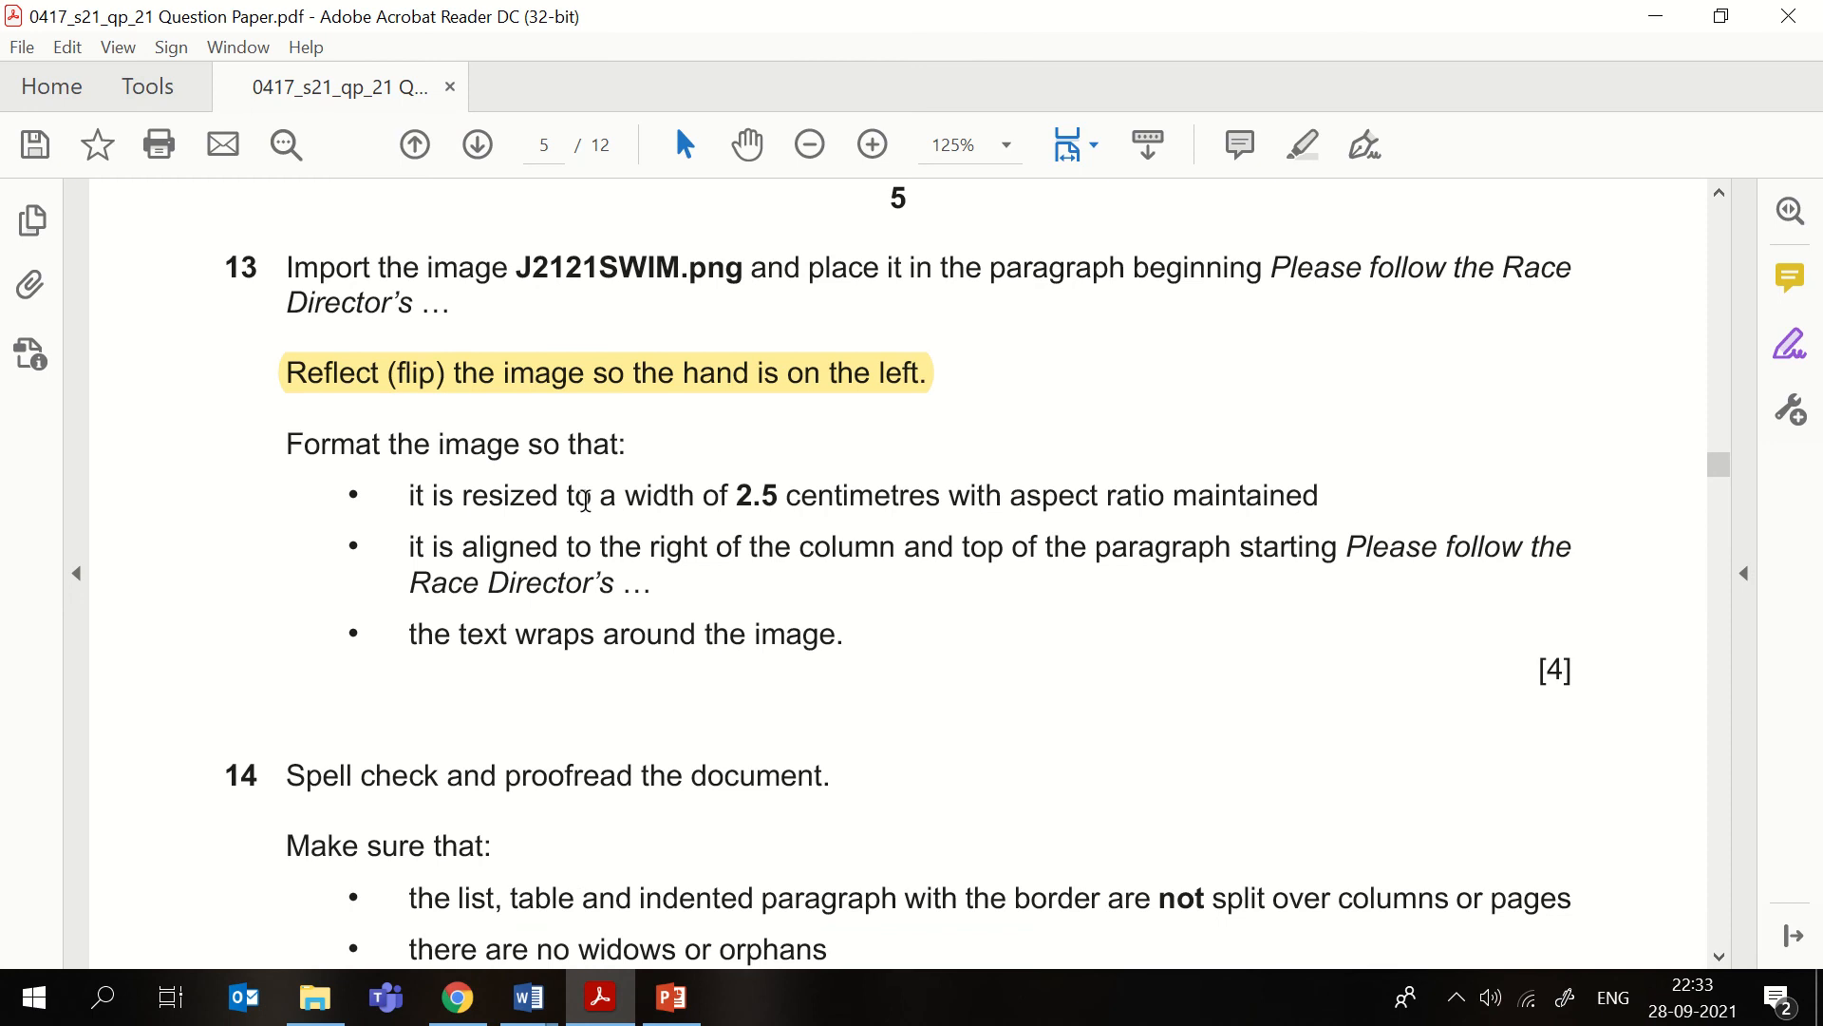
{"action": "left_click_drag", "start_coordinate": [456, 495], "coordinate": [1164, 495]}
{"action": "left_click", "coordinate": [835, 439]}
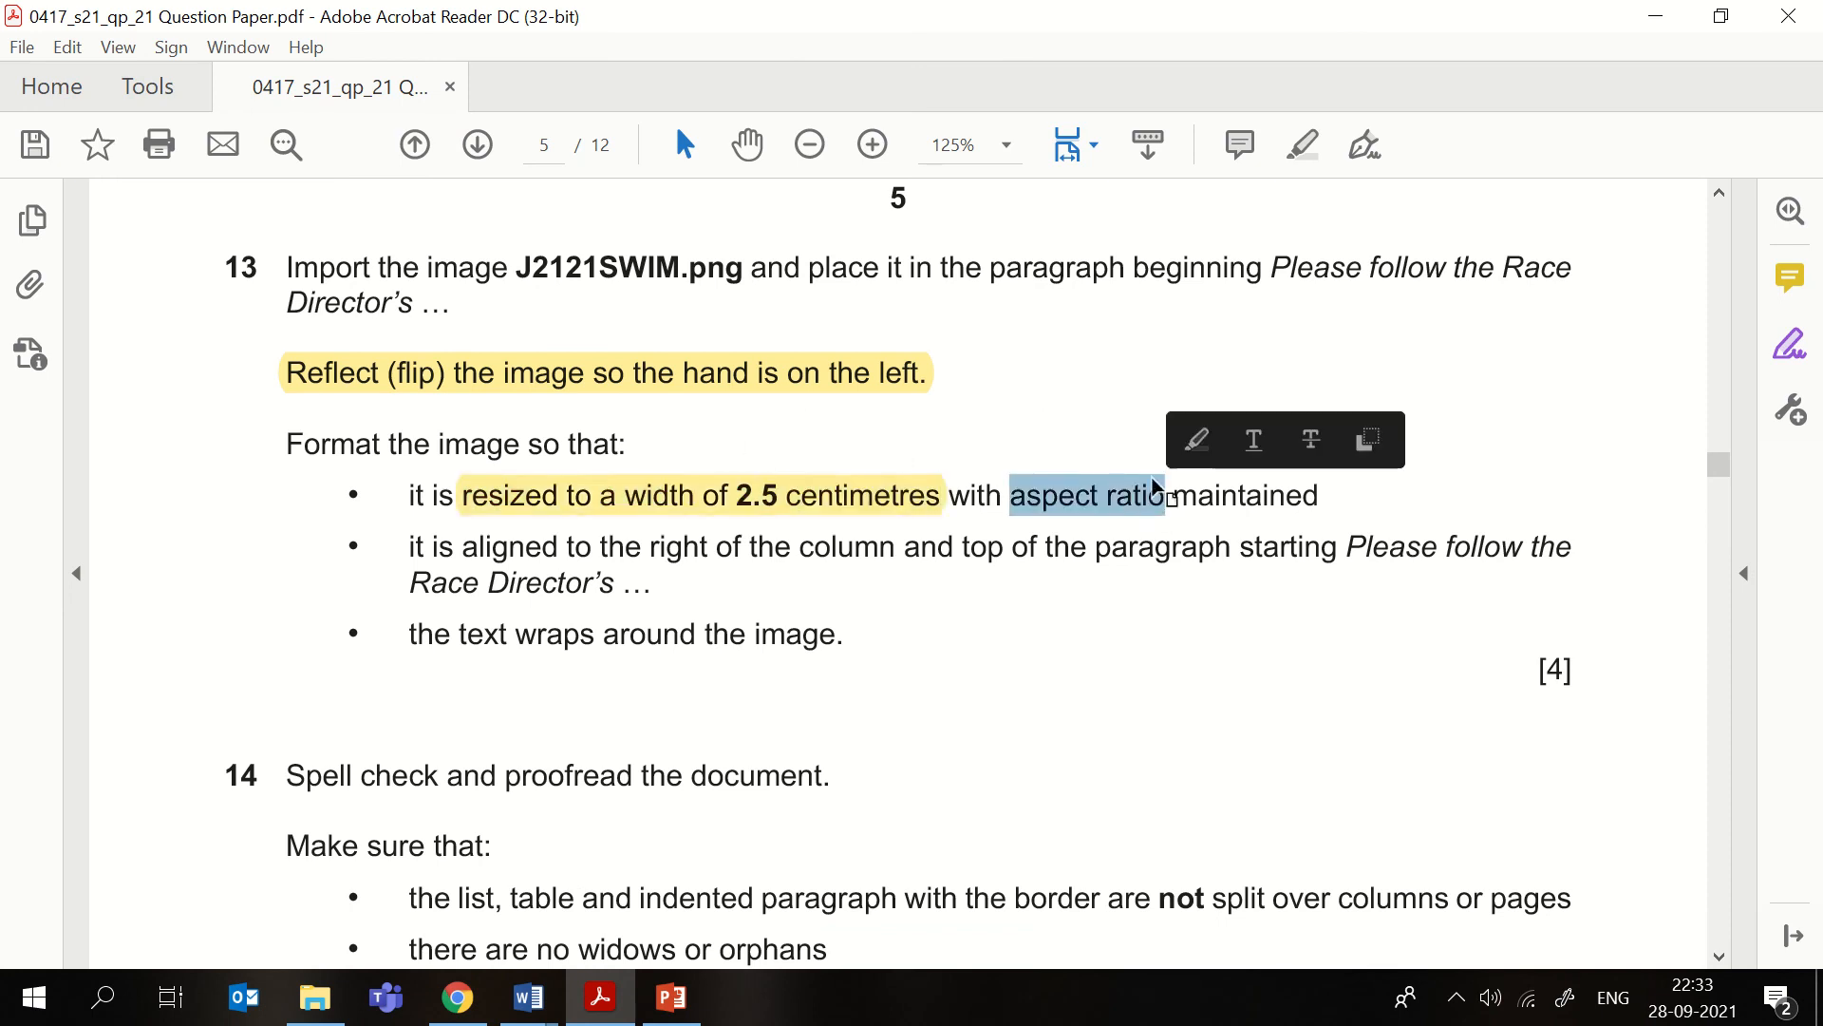
{"action": "left_click", "coordinate": [1198, 440]}
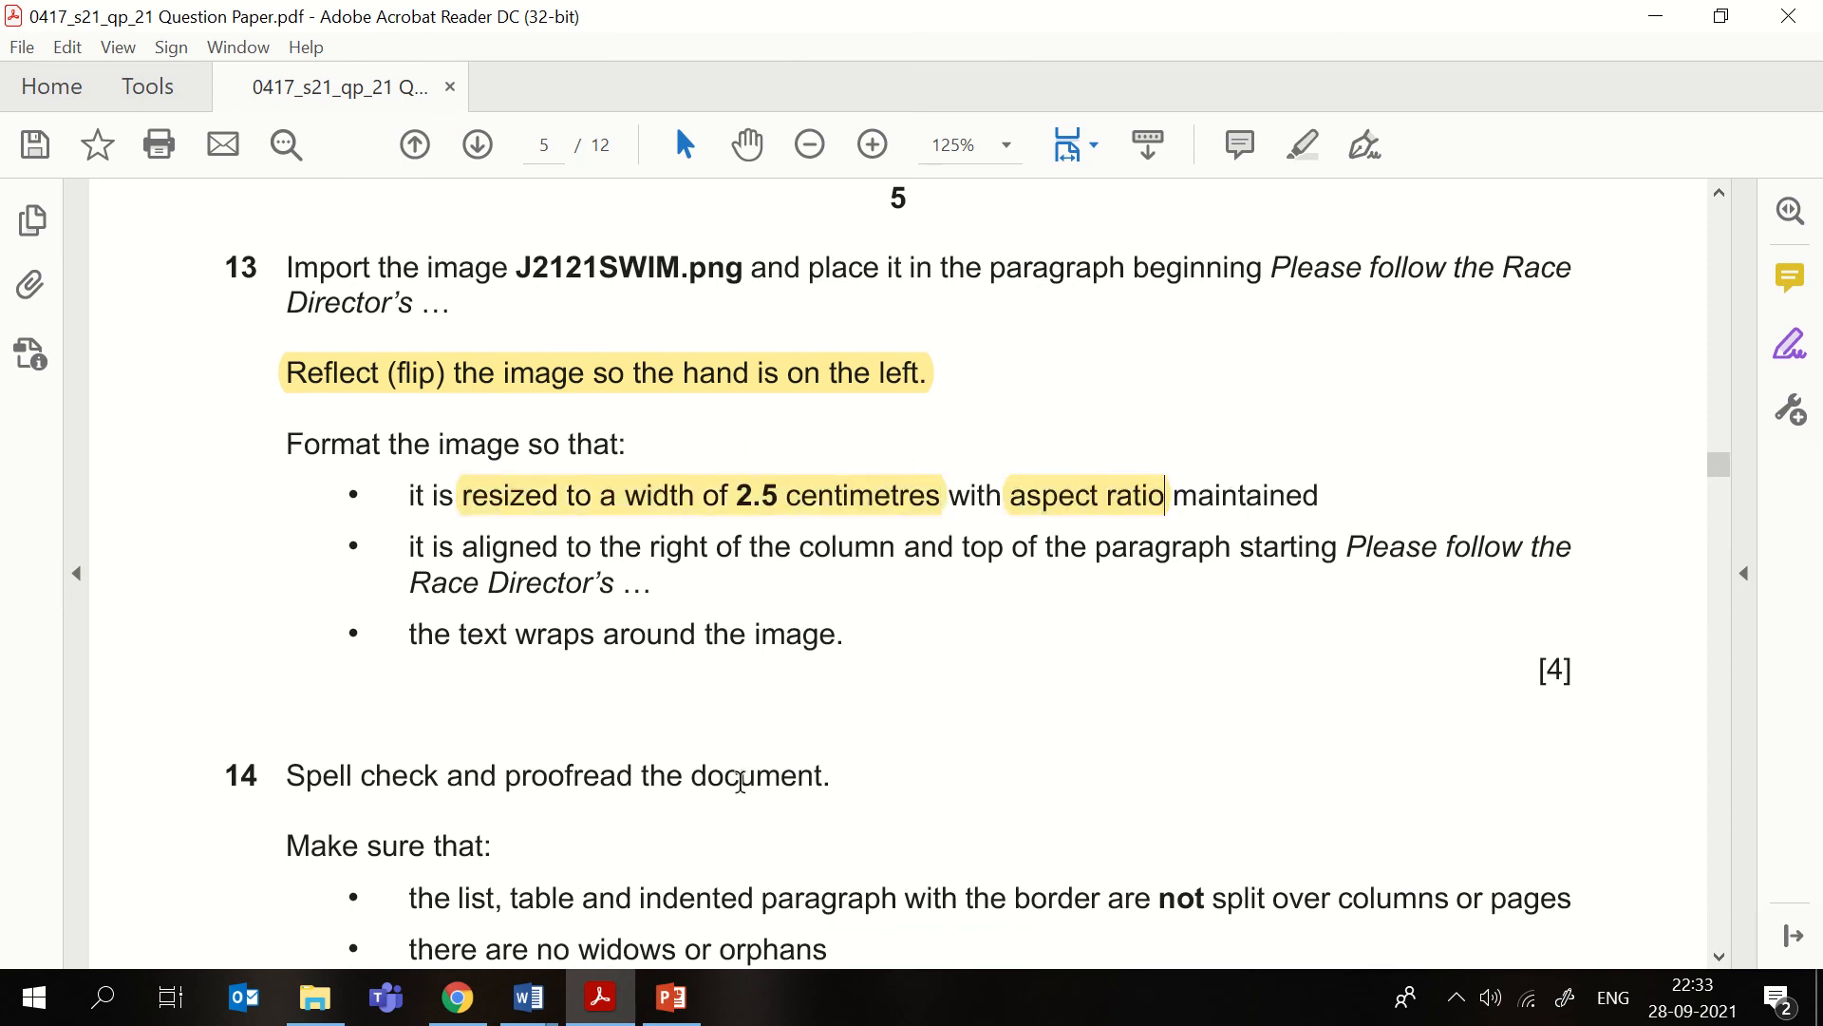
- Switch to EVPACK in Word and check the Lock aspect ratio setting in the swimmer image's size options
{"action": "mouse_move", "coordinate": [529, 996]}
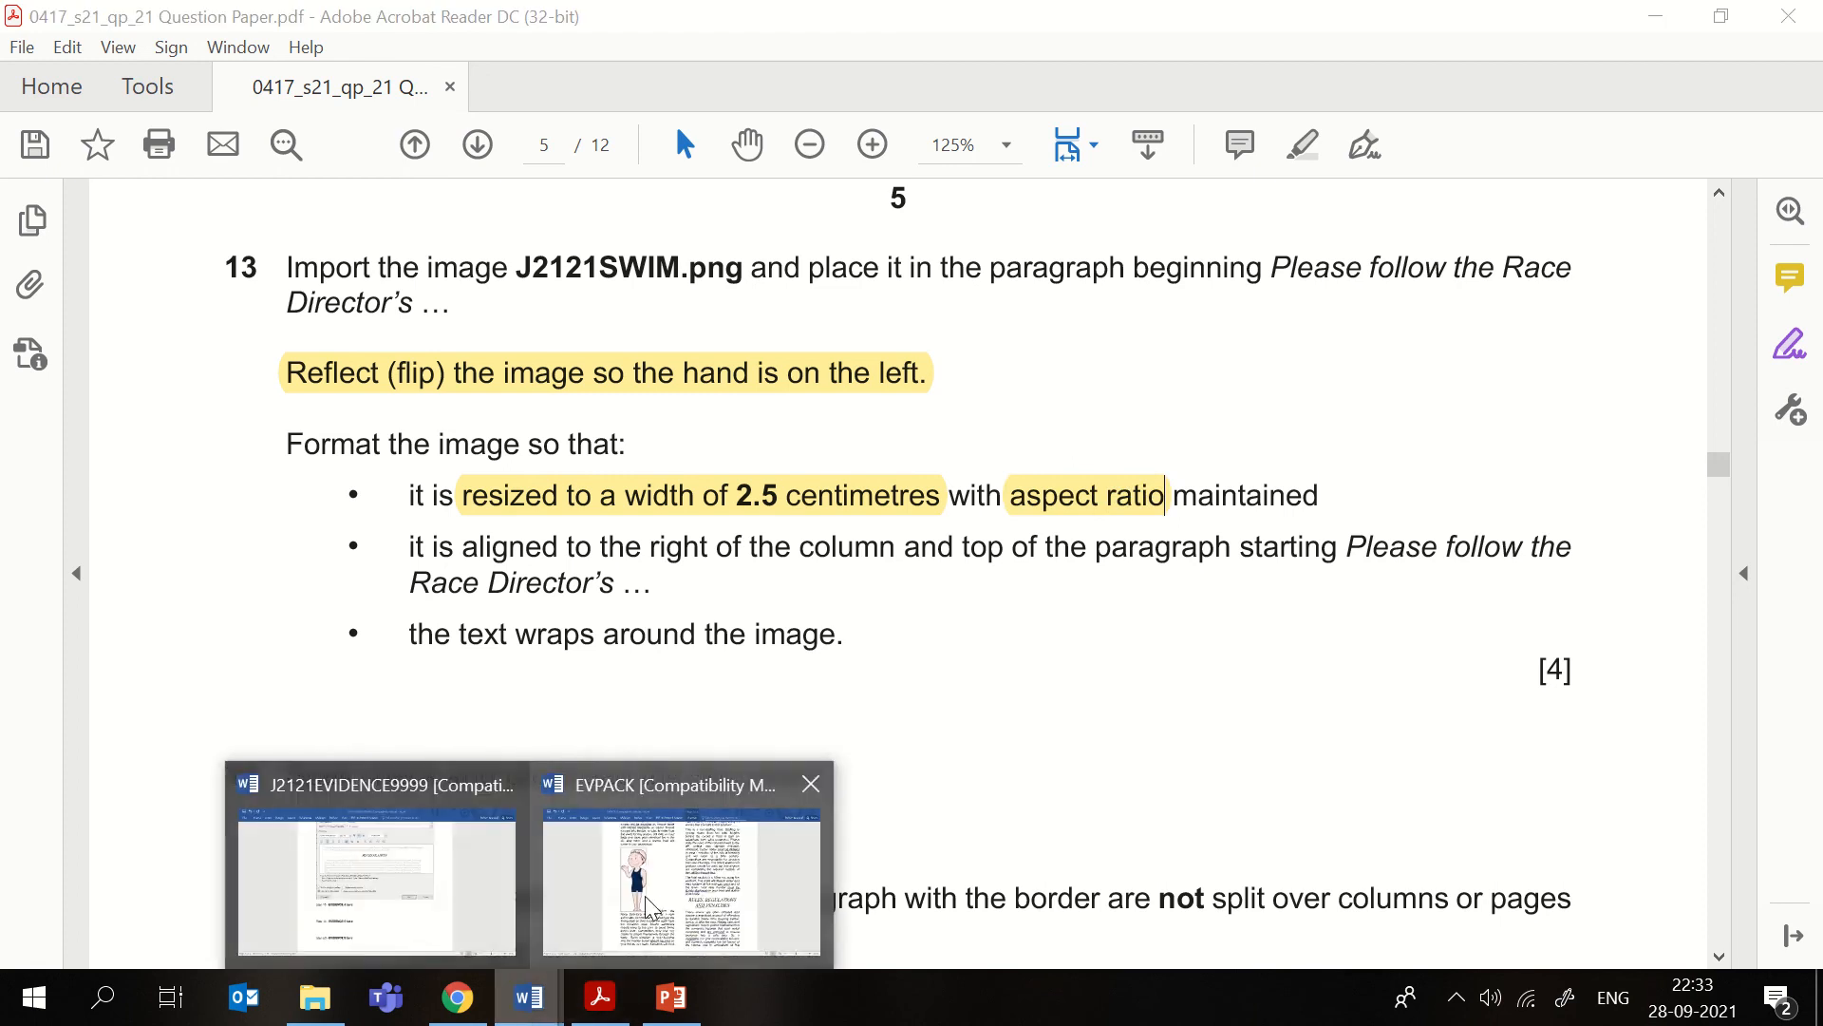
{"action": "left_click", "coordinate": [655, 902]}
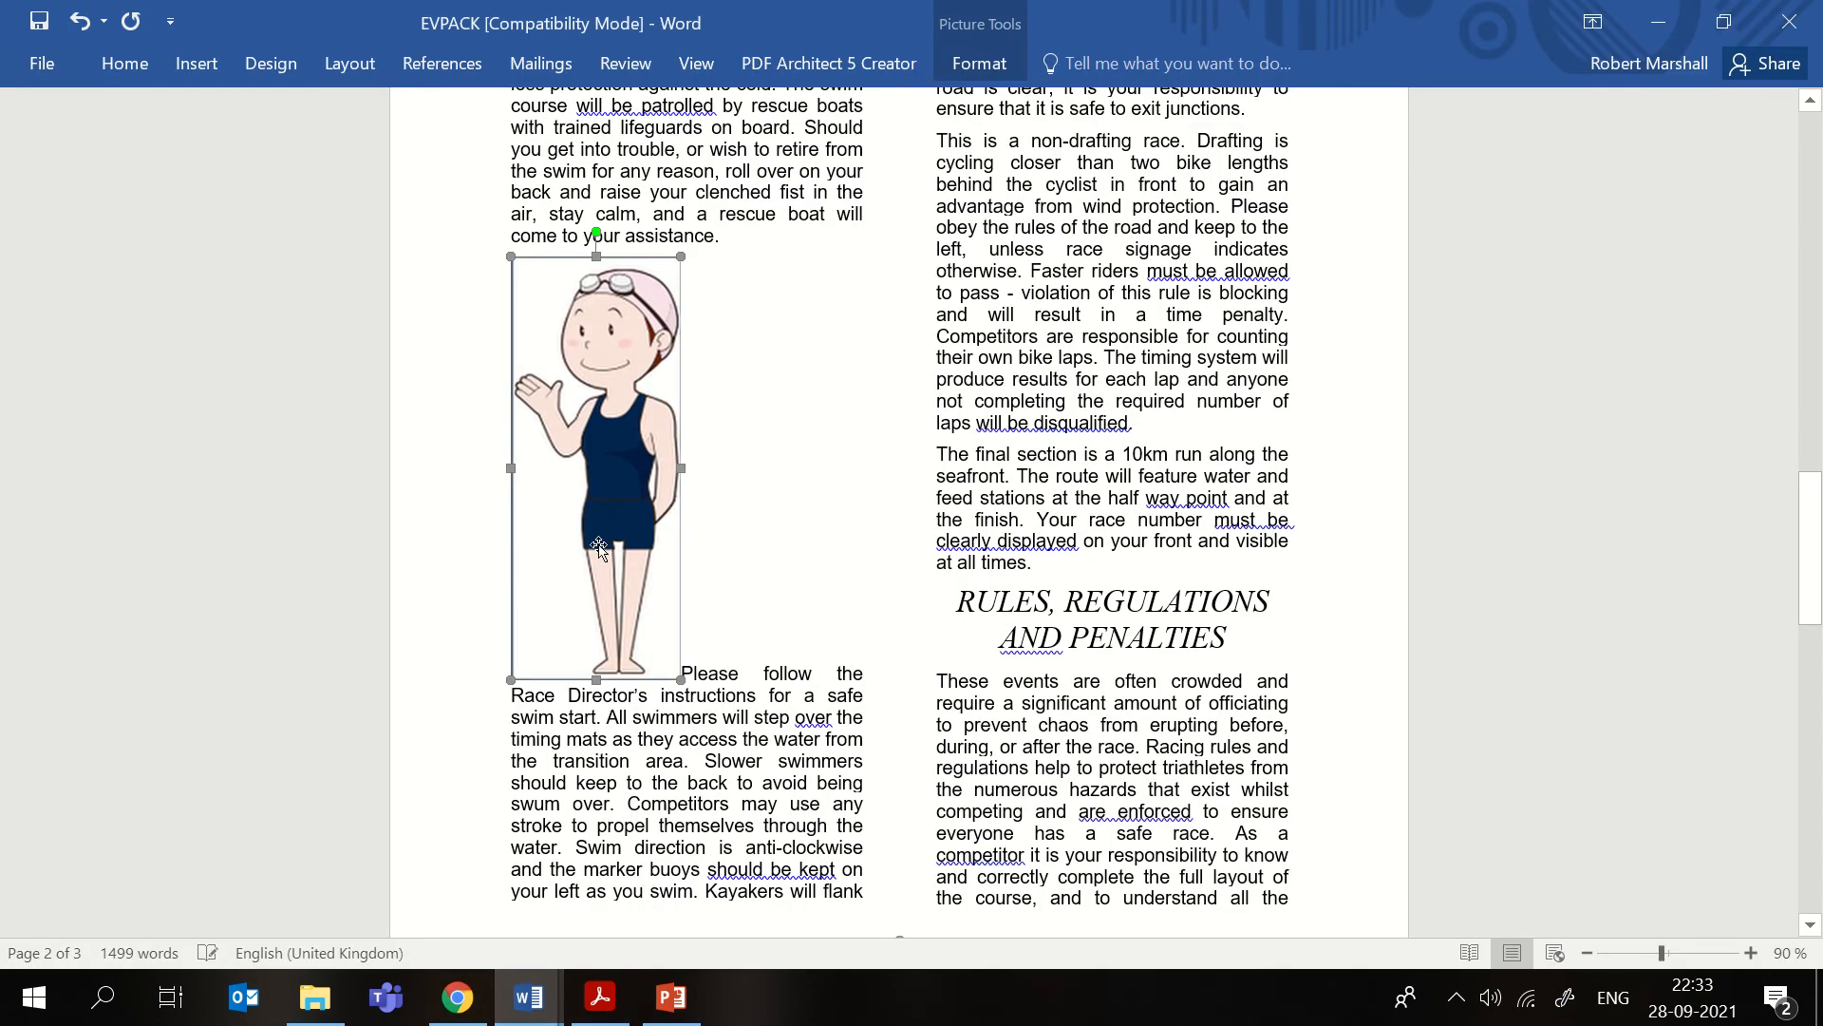
{"action": "left_click", "coordinate": [979, 62]}
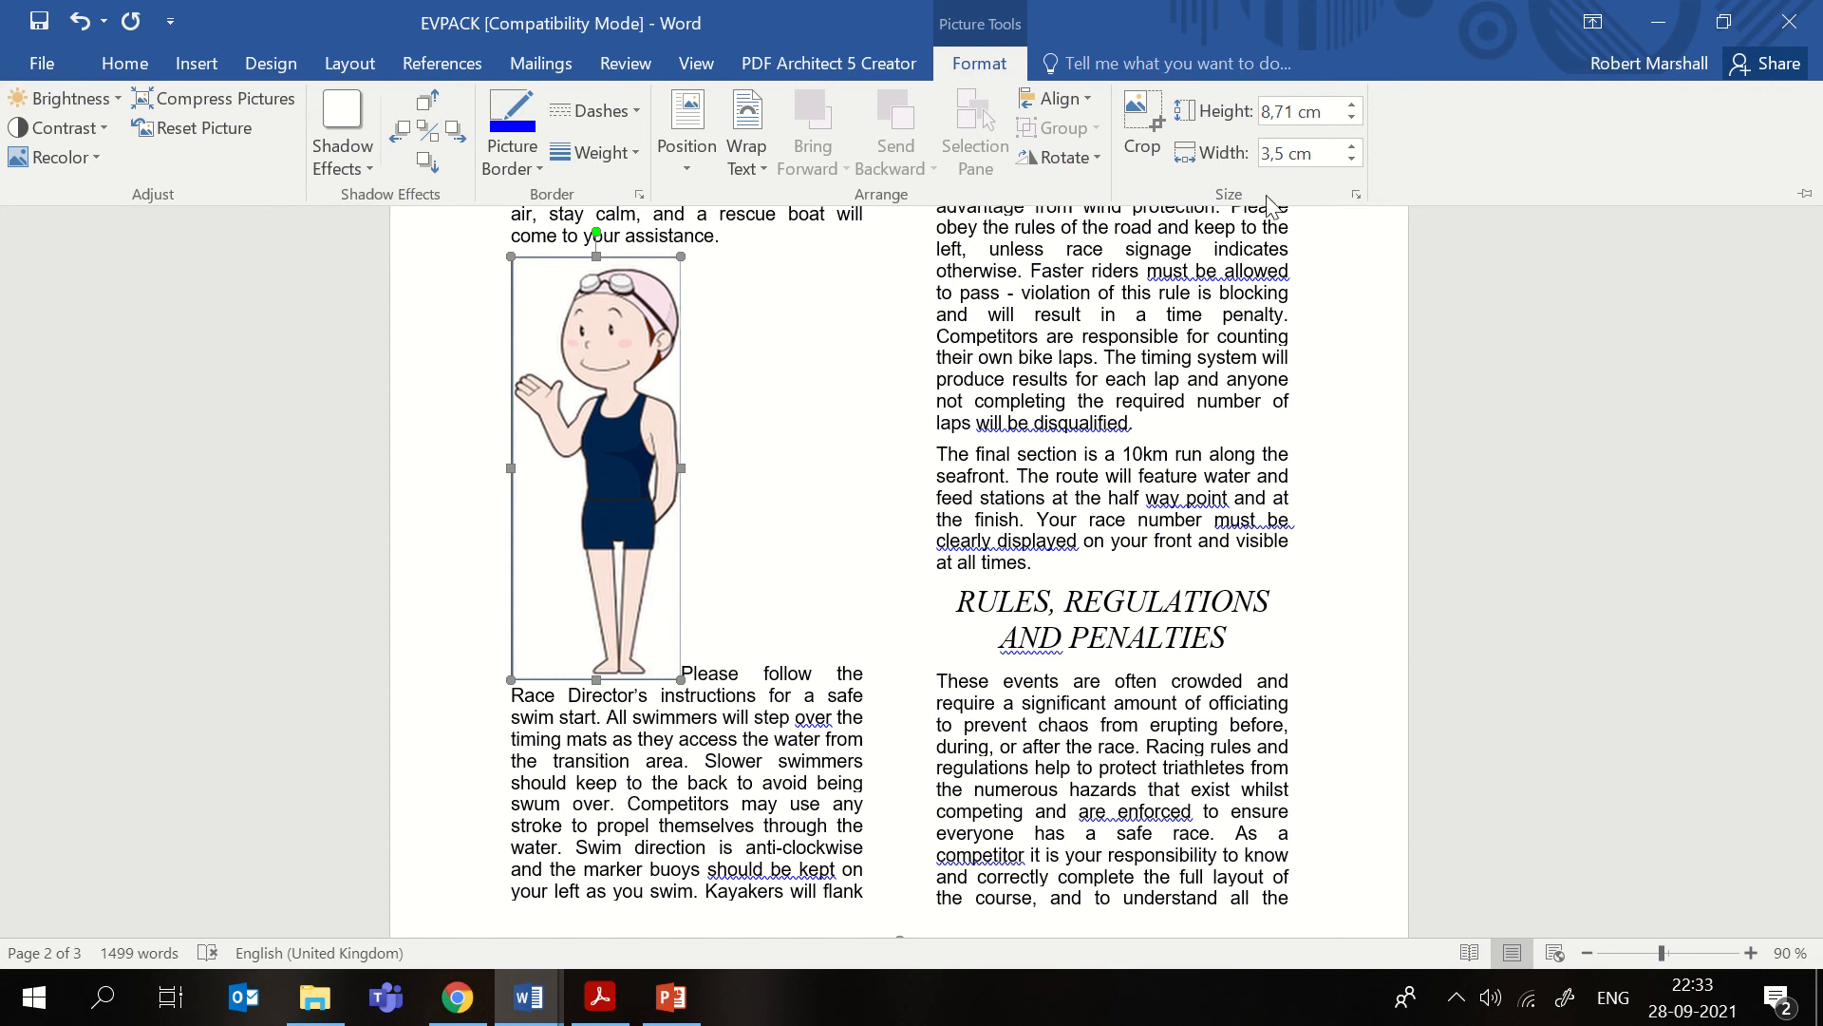
{"action": "left_click", "coordinate": [1357, 195]}
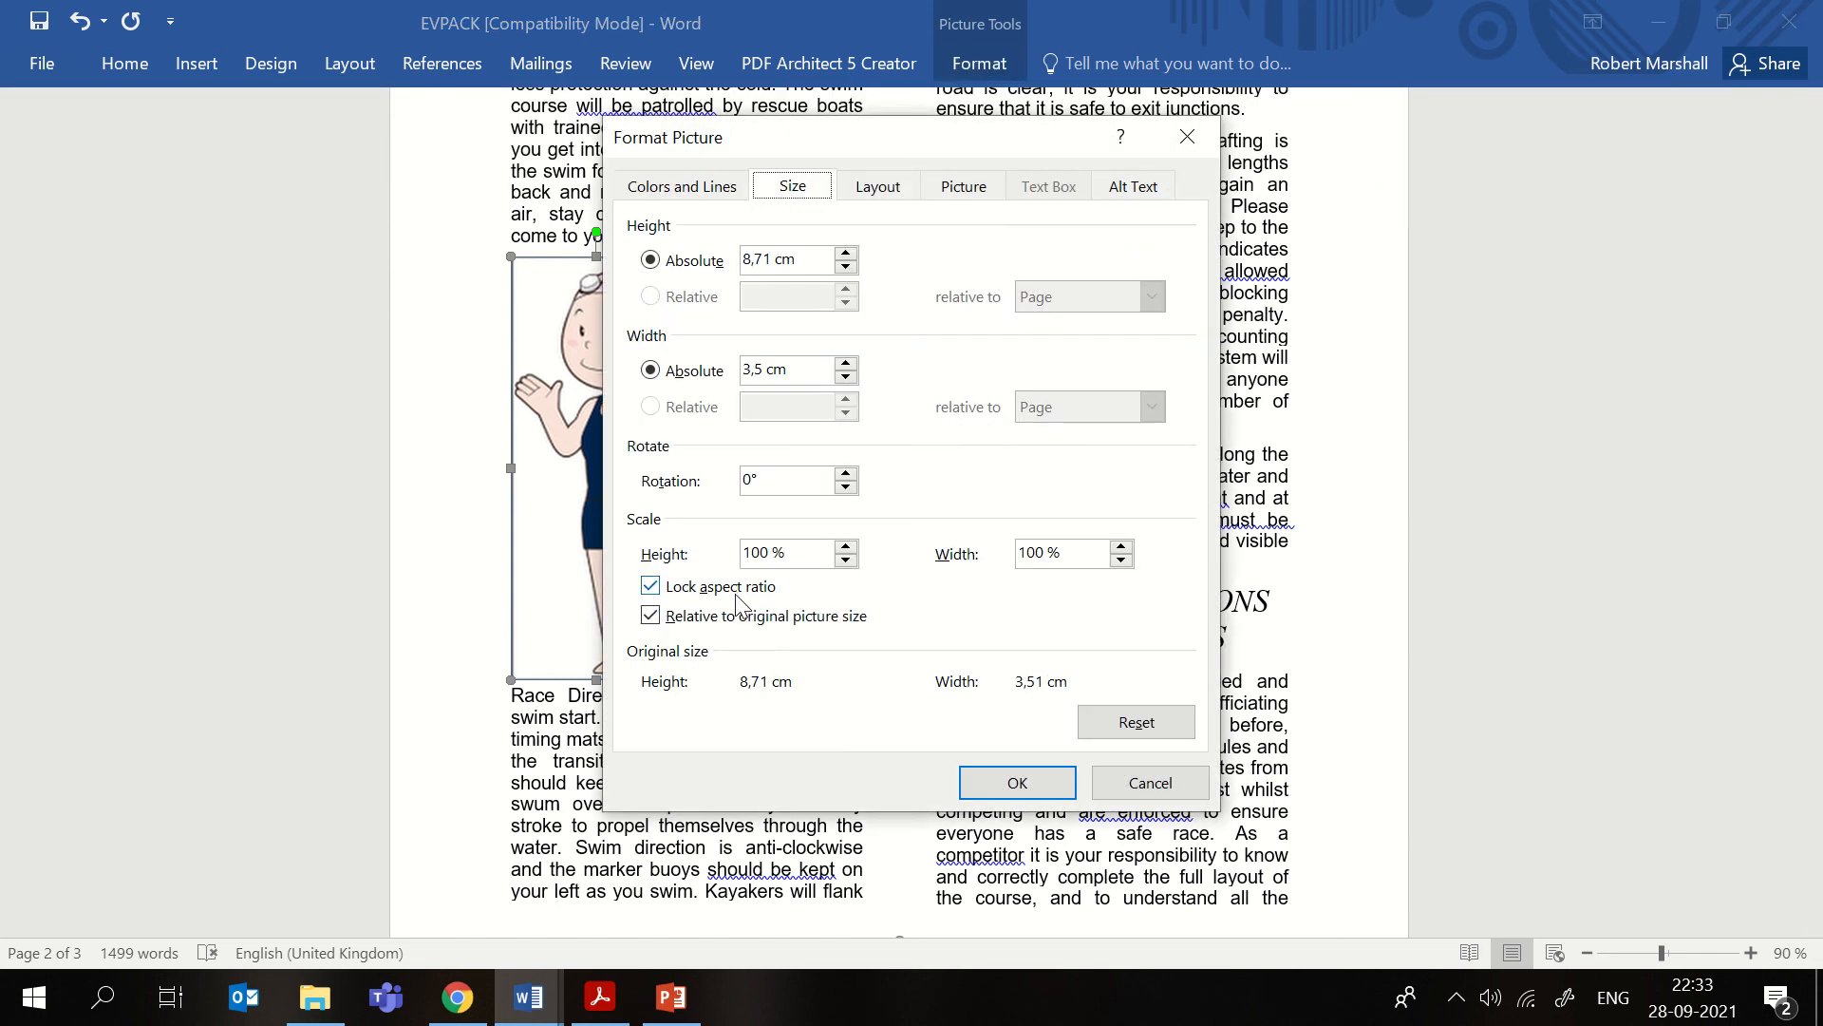
{"action": "left_click", "coordinate": [1017, 783]}
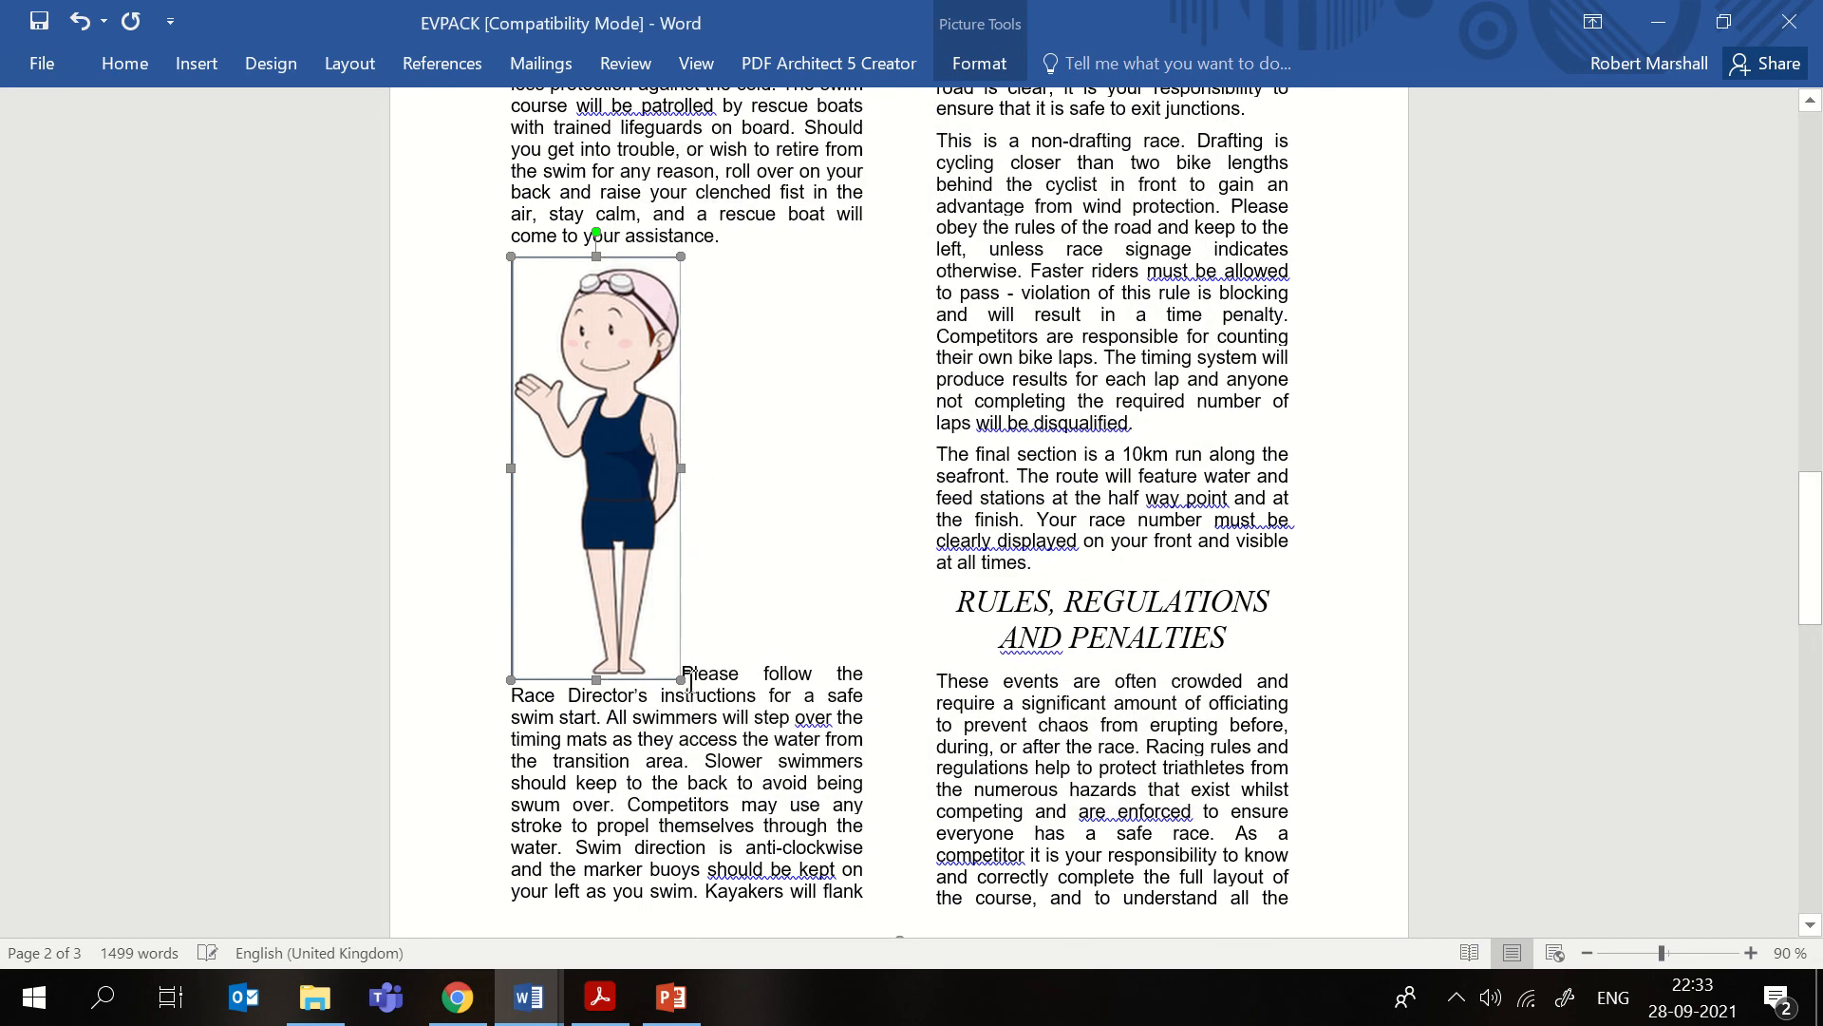
- Resize the swimmer image proportionally to a width of 2.5 cm
{"action": "left_click_drag", "start_coordinate": [670, 667], "coordinate": [653, 627]}
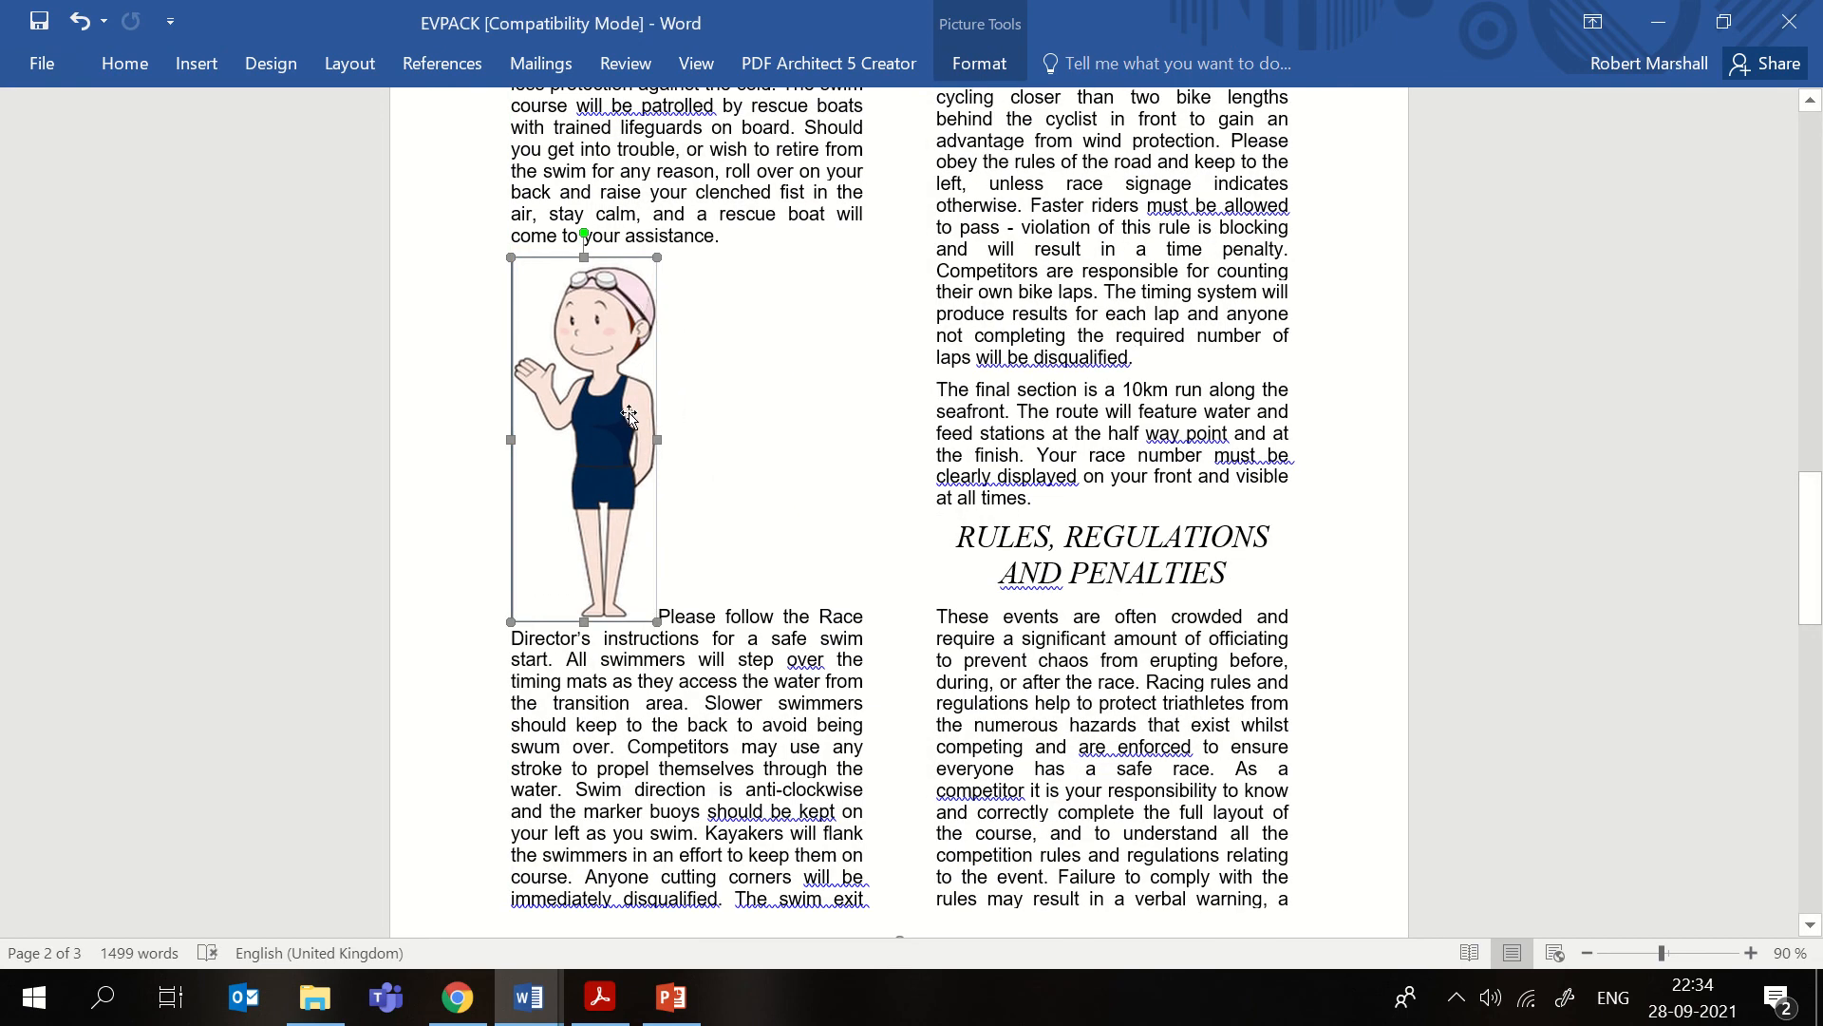
{"action": "left_click", "coordinate": [980, 63]}
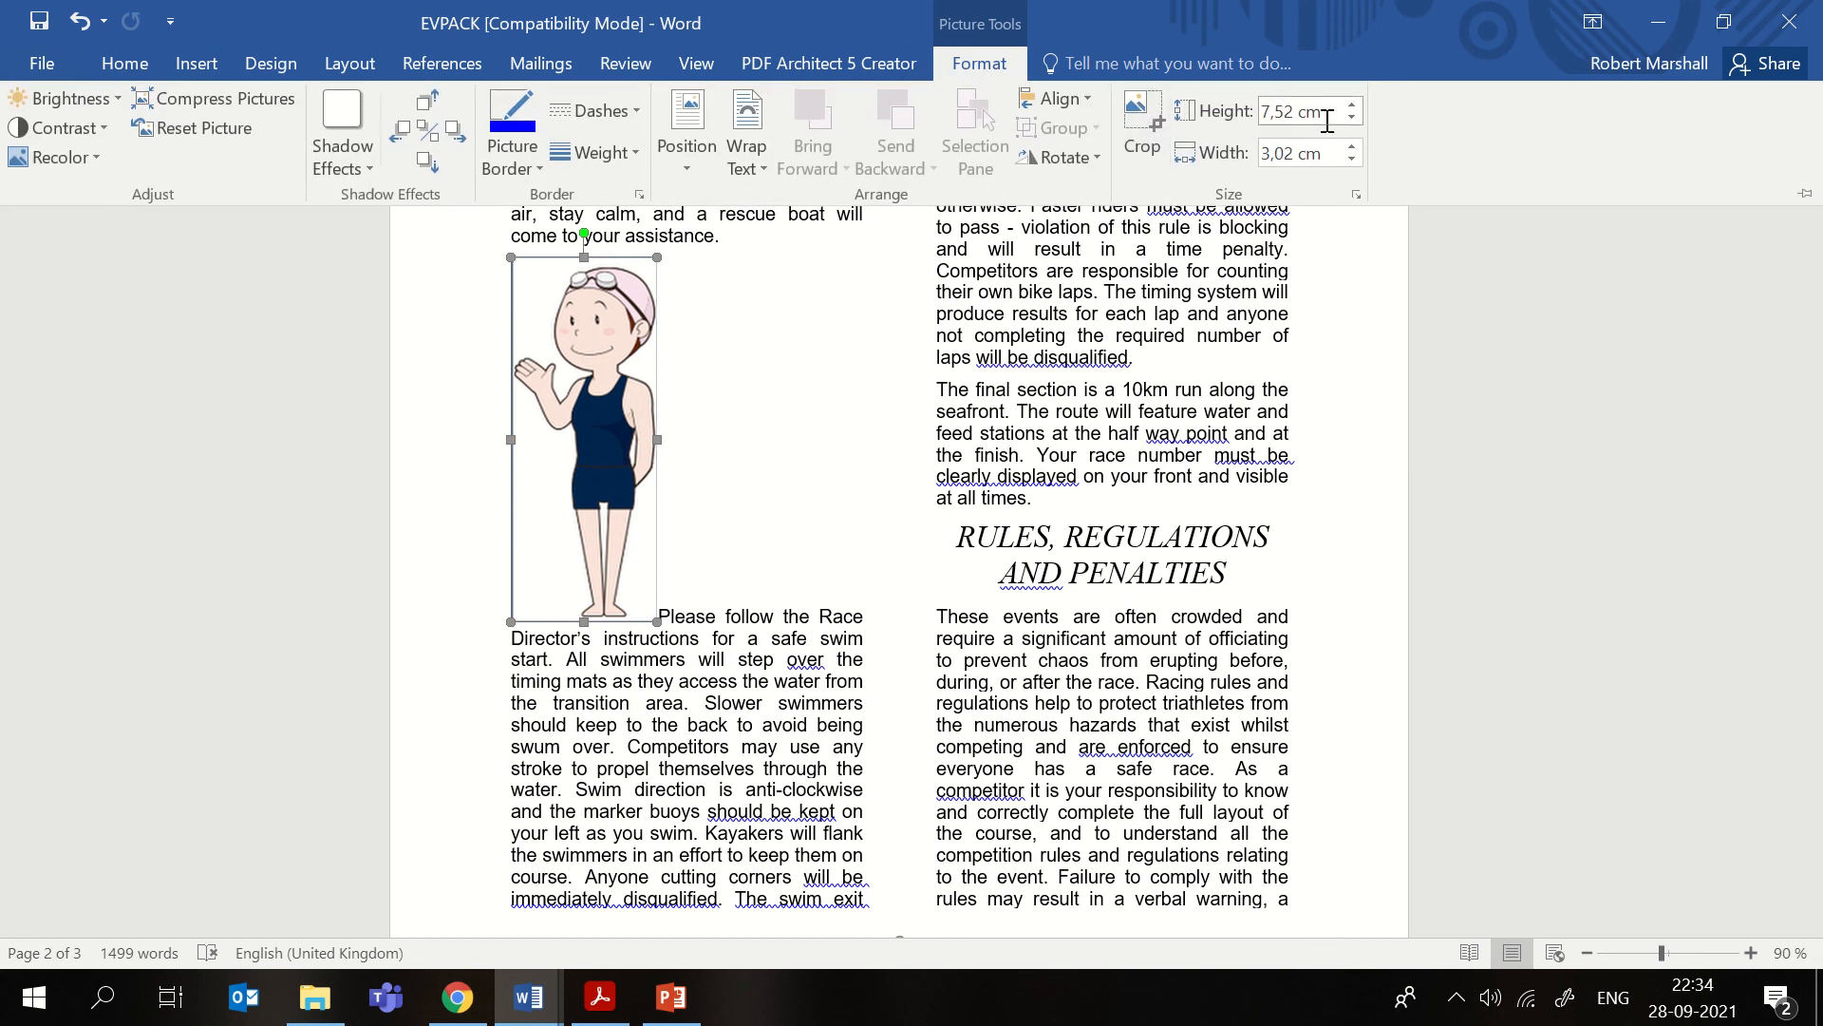
{"action": "left_click", "coordinate": [1352, 162]}
{"action": "left_click", "coordinate": [1353, 162]}
{"action": "left_click", "coordinate": [1352, 162]}
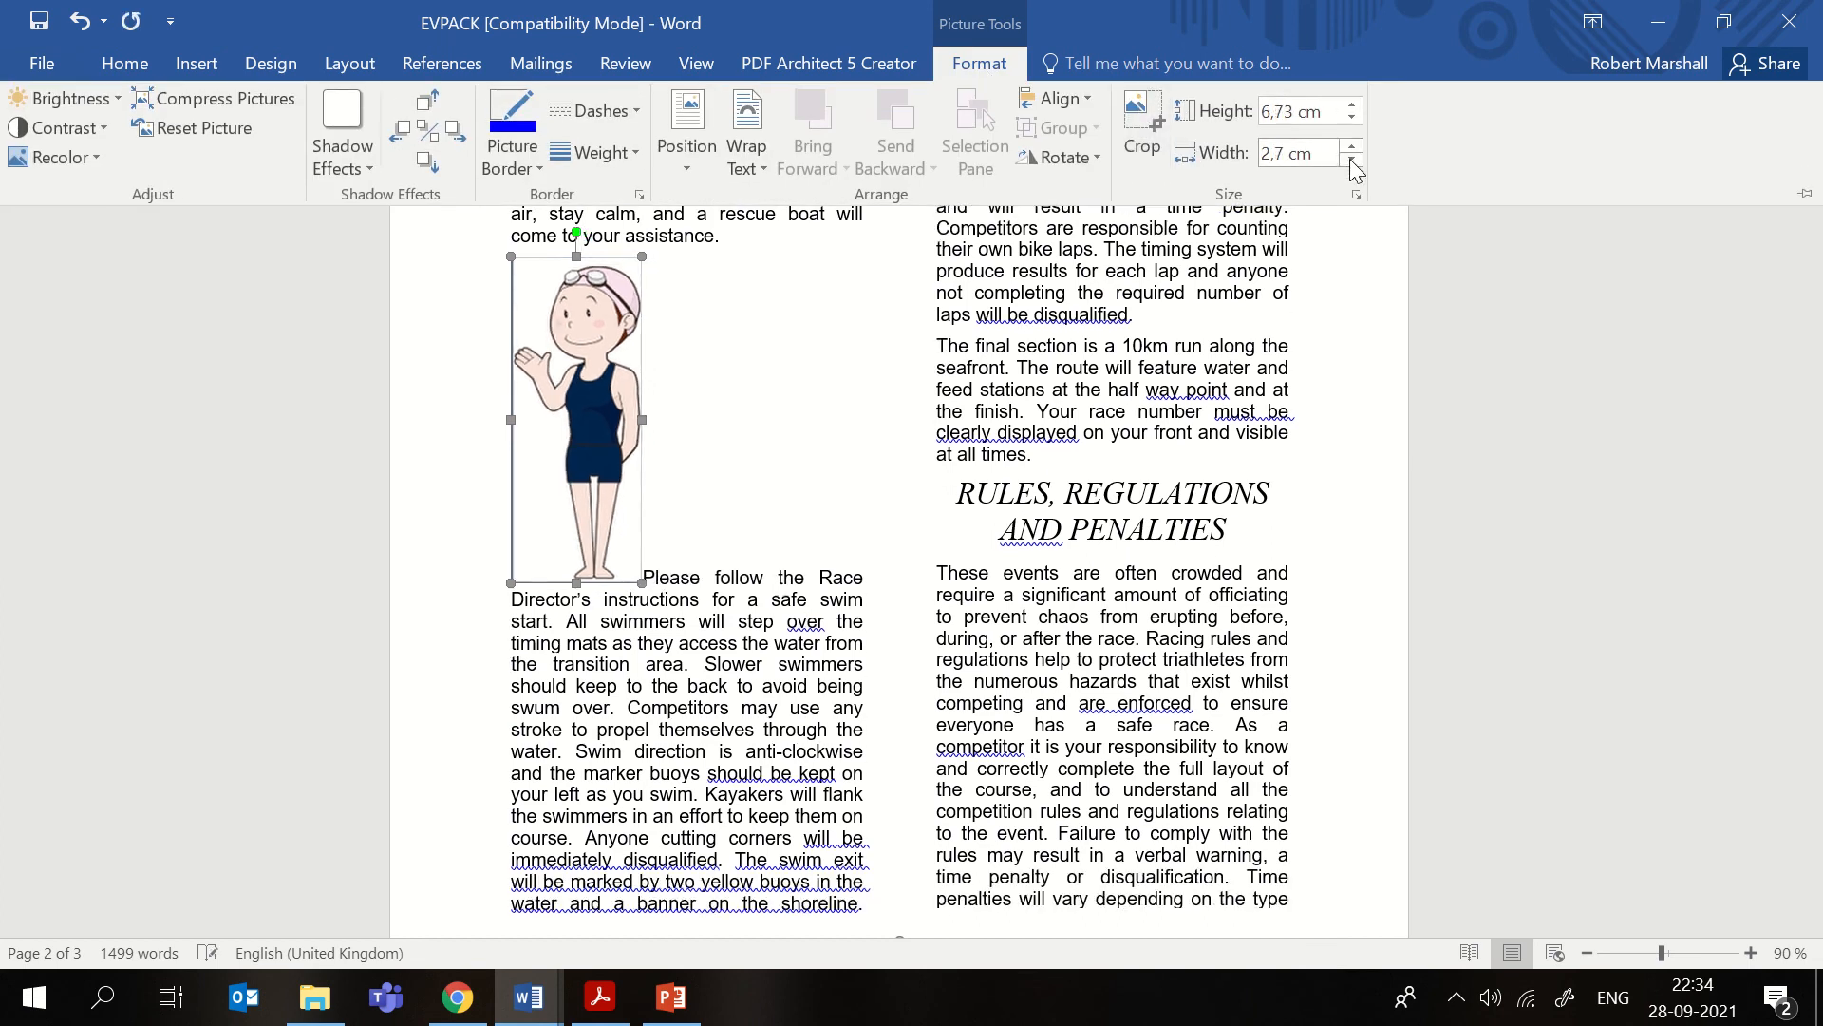
{"action": "left_click", "coordinate": [1352, 161]}
{"action": "left_click", "coordinate": [1352, 161]}
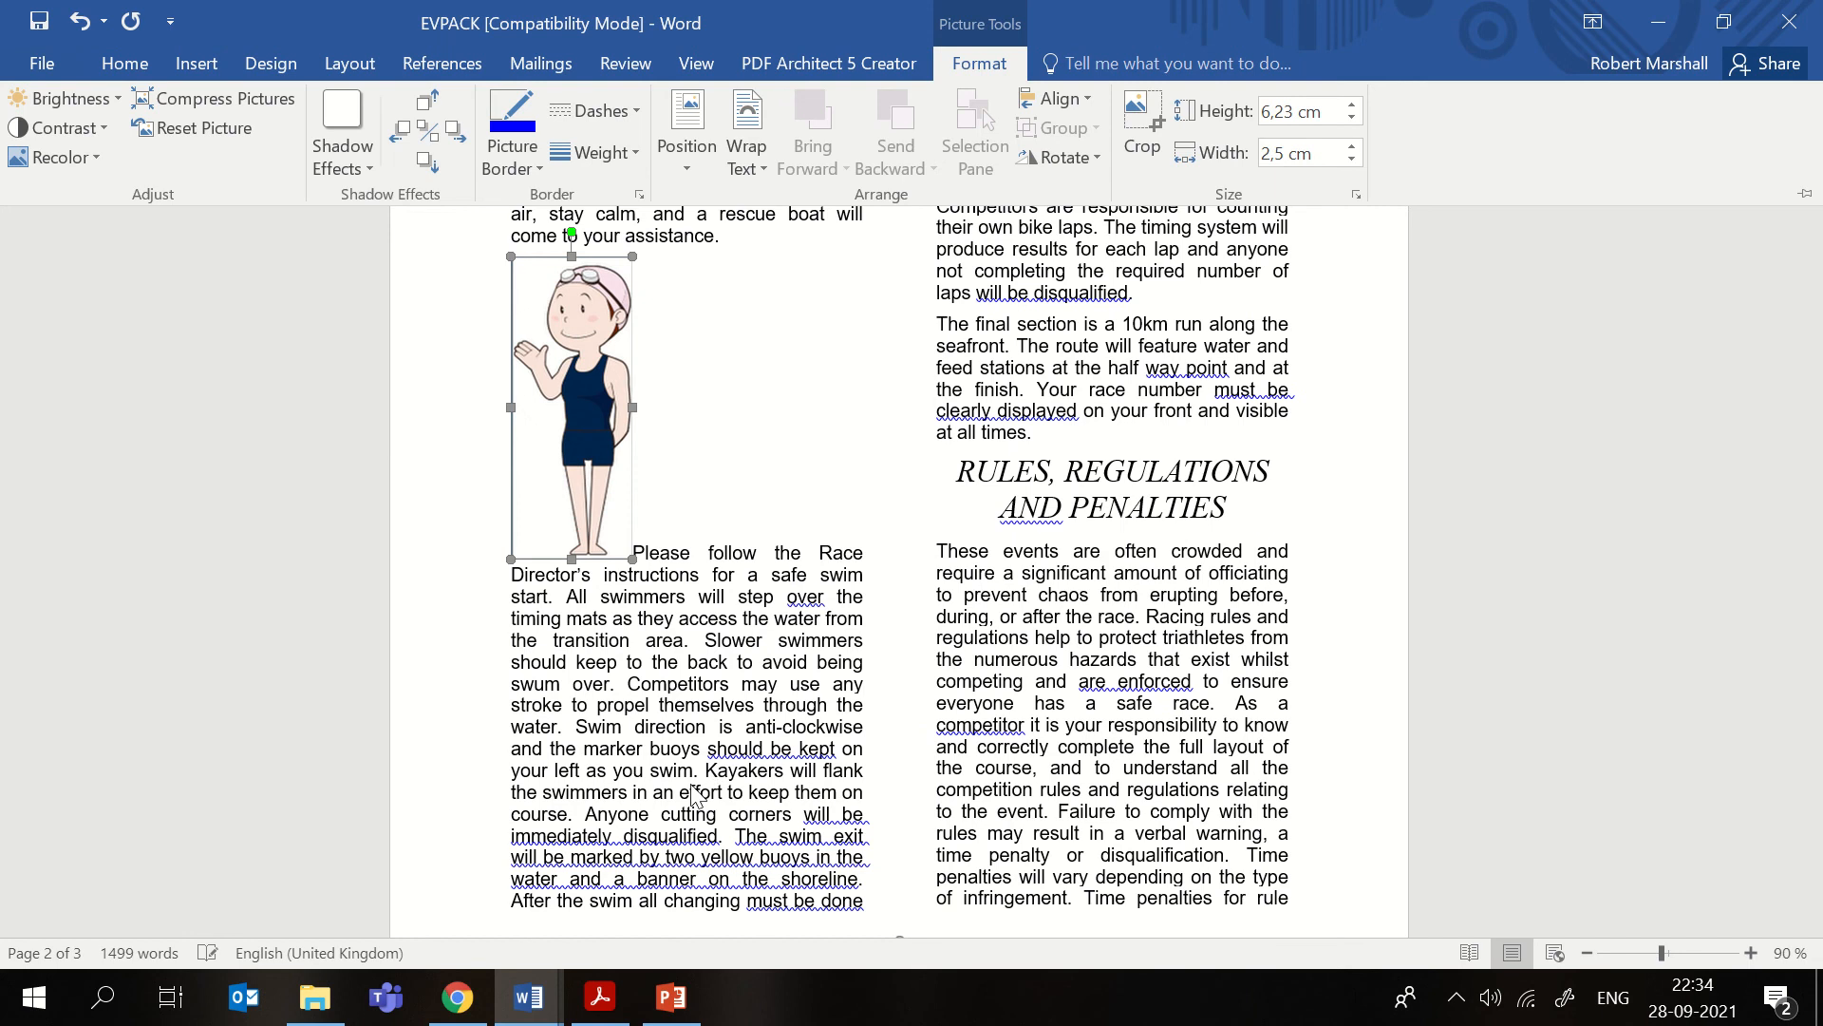
- Switch to the question paper in Acrobat Reader and highlight question 13's column and paragraph alignment and text wrapping requirements
{"action": "left_click", "coordinate": [600, 997]}
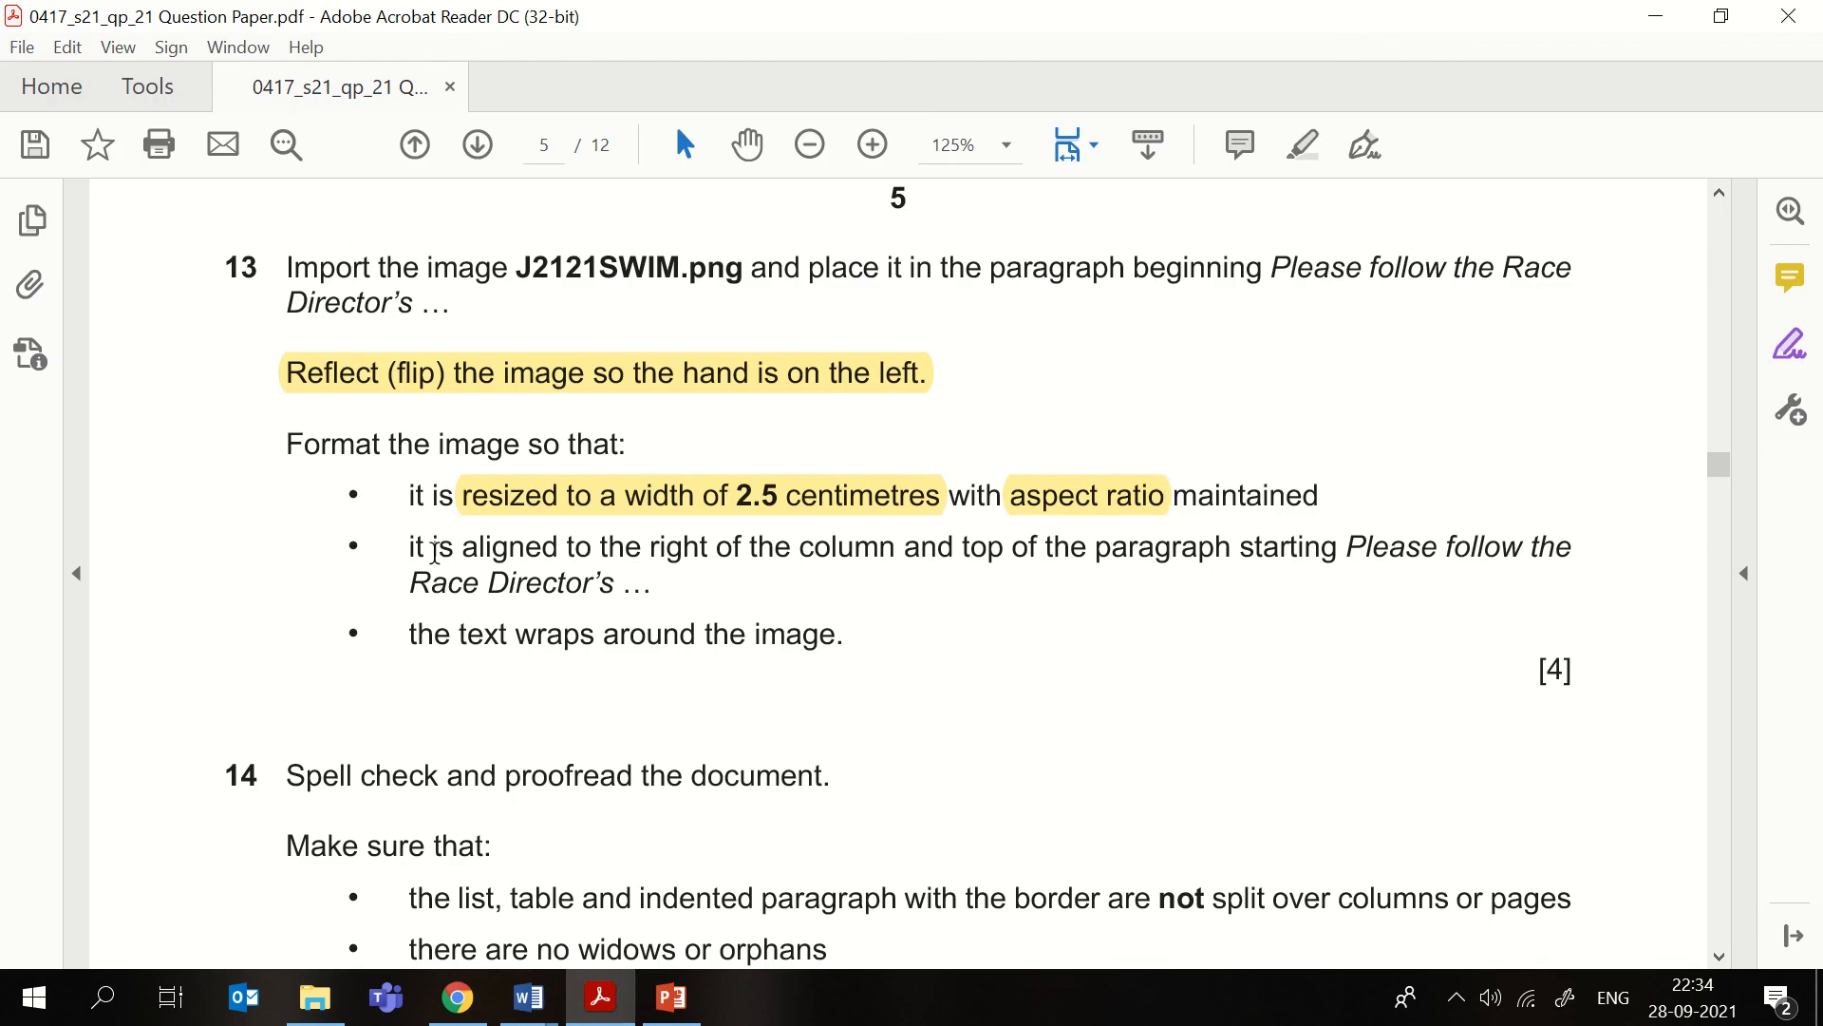
{"action": "left_click_drag", "start_coordinate": [651, 551], "coordinate": [1230, 551]}
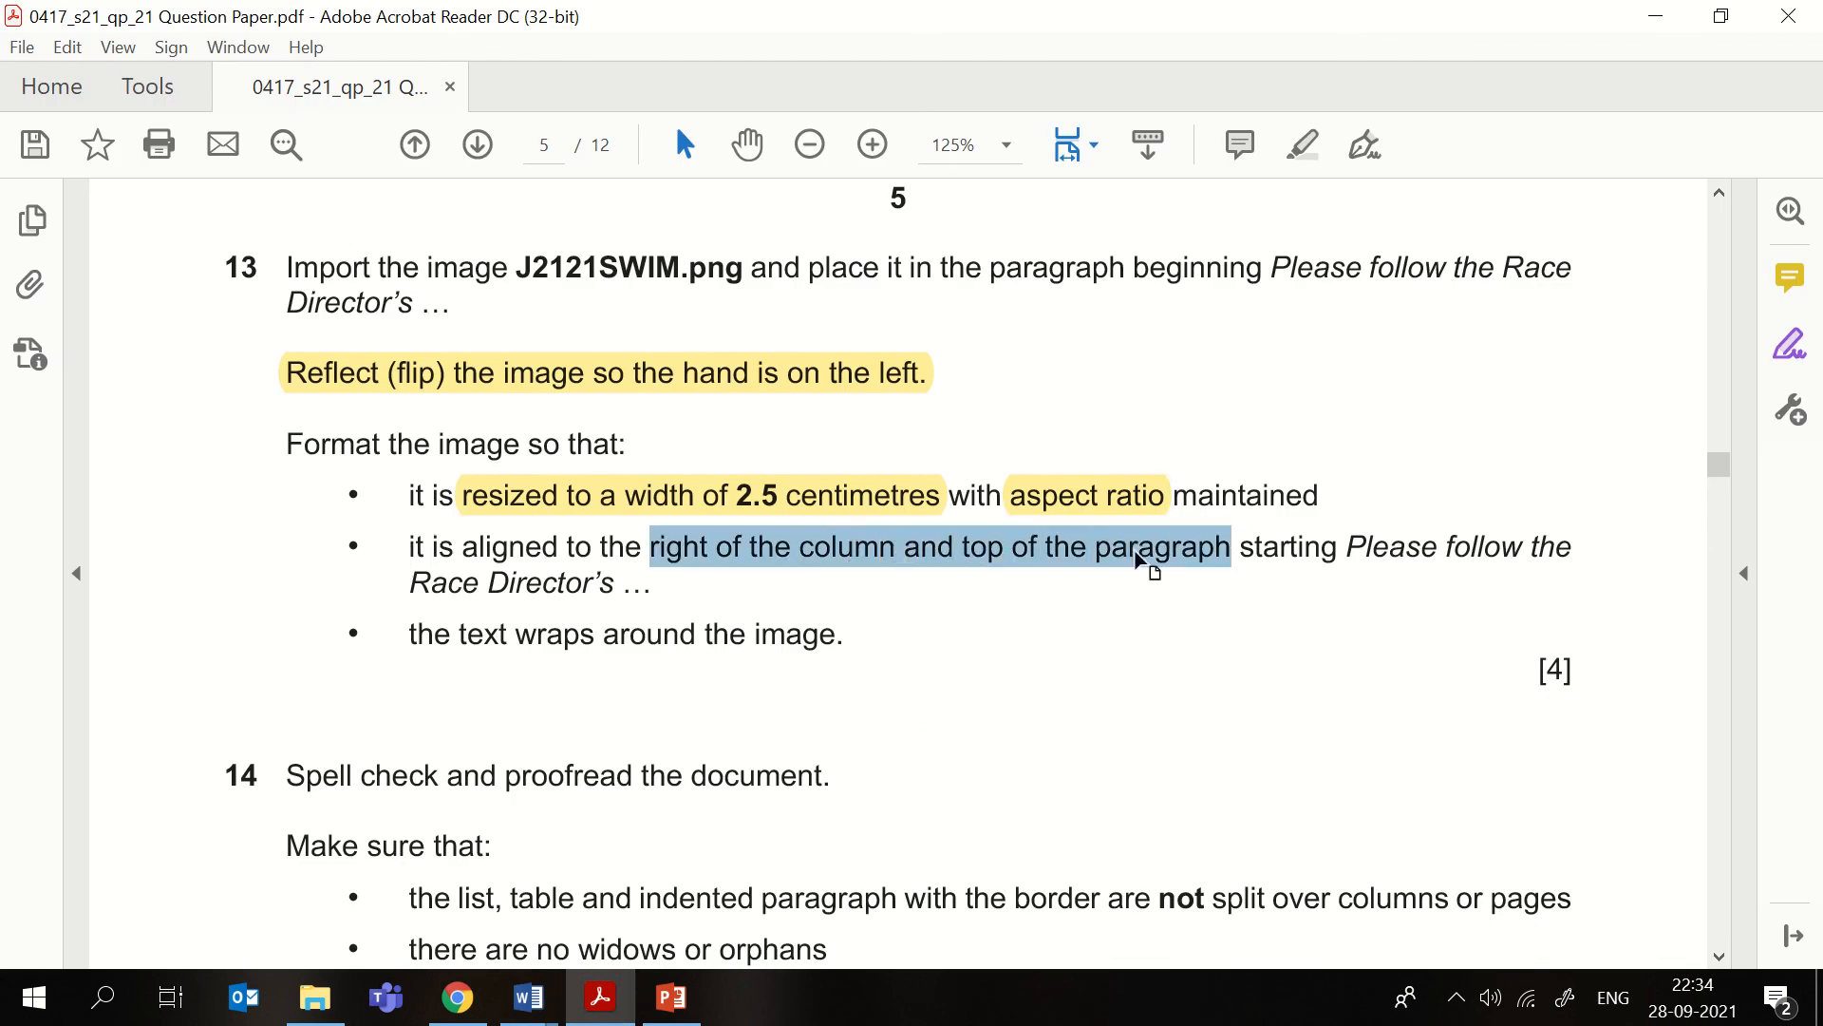
{"action": "left_click_drag", "start_coordinate": [845, 633], "coordinate": [417, 543]}
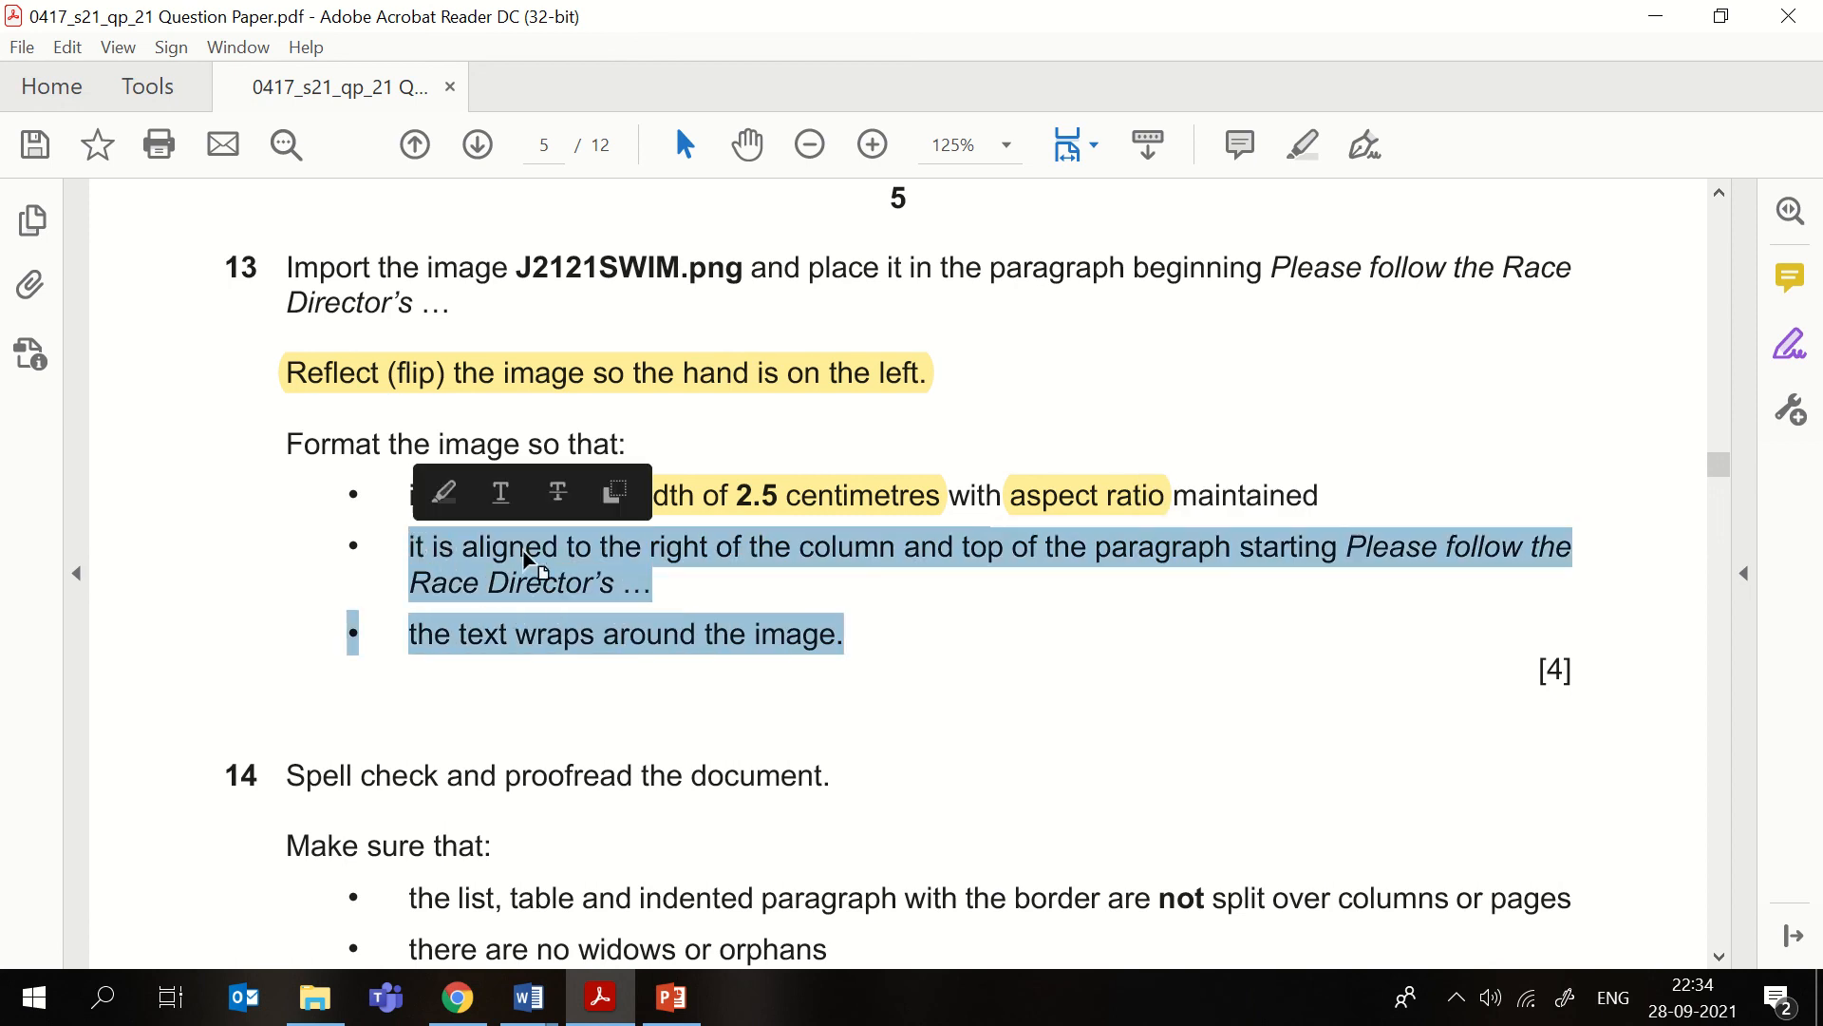
{"action": "left_click", "coordinate": [442, 490]}
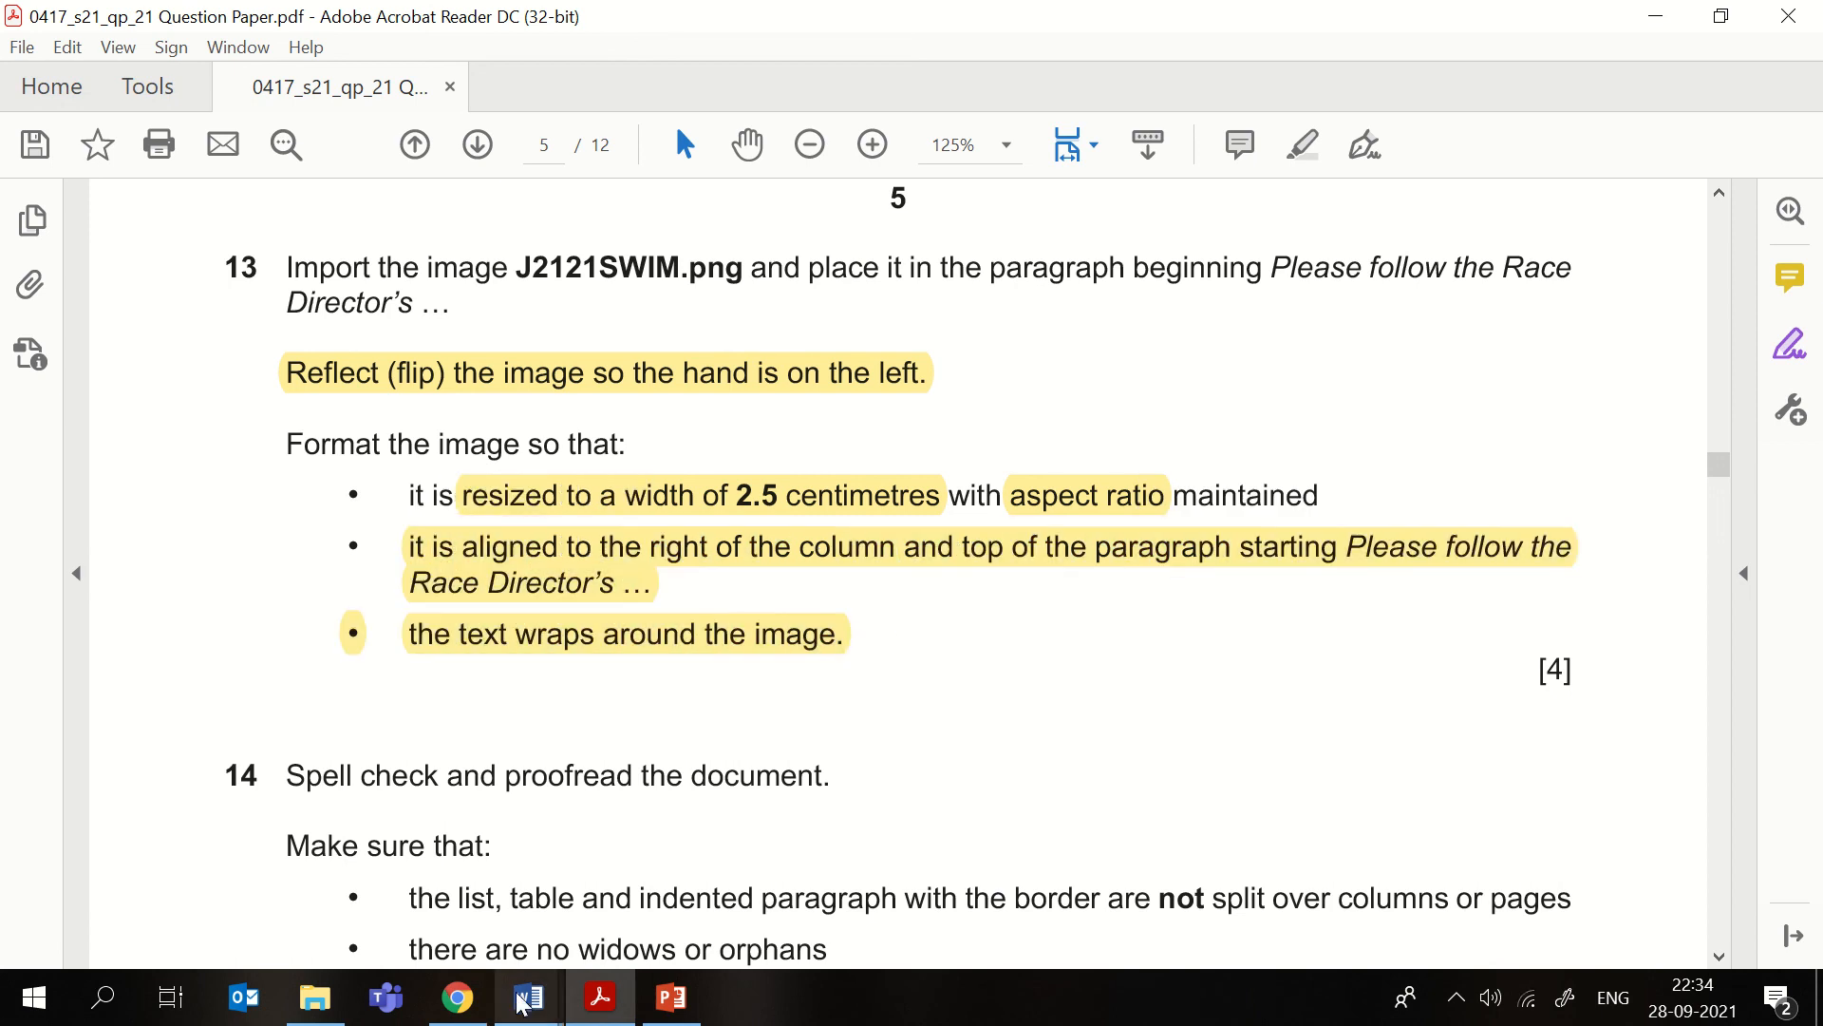
- Switch to EVPACK in Word and set the swimmer image's text wrapping to Through
{"action": "mouse_move", "coordinate": [529, 997]}
{"action": "left_click", "coordinate": [750, 855]}
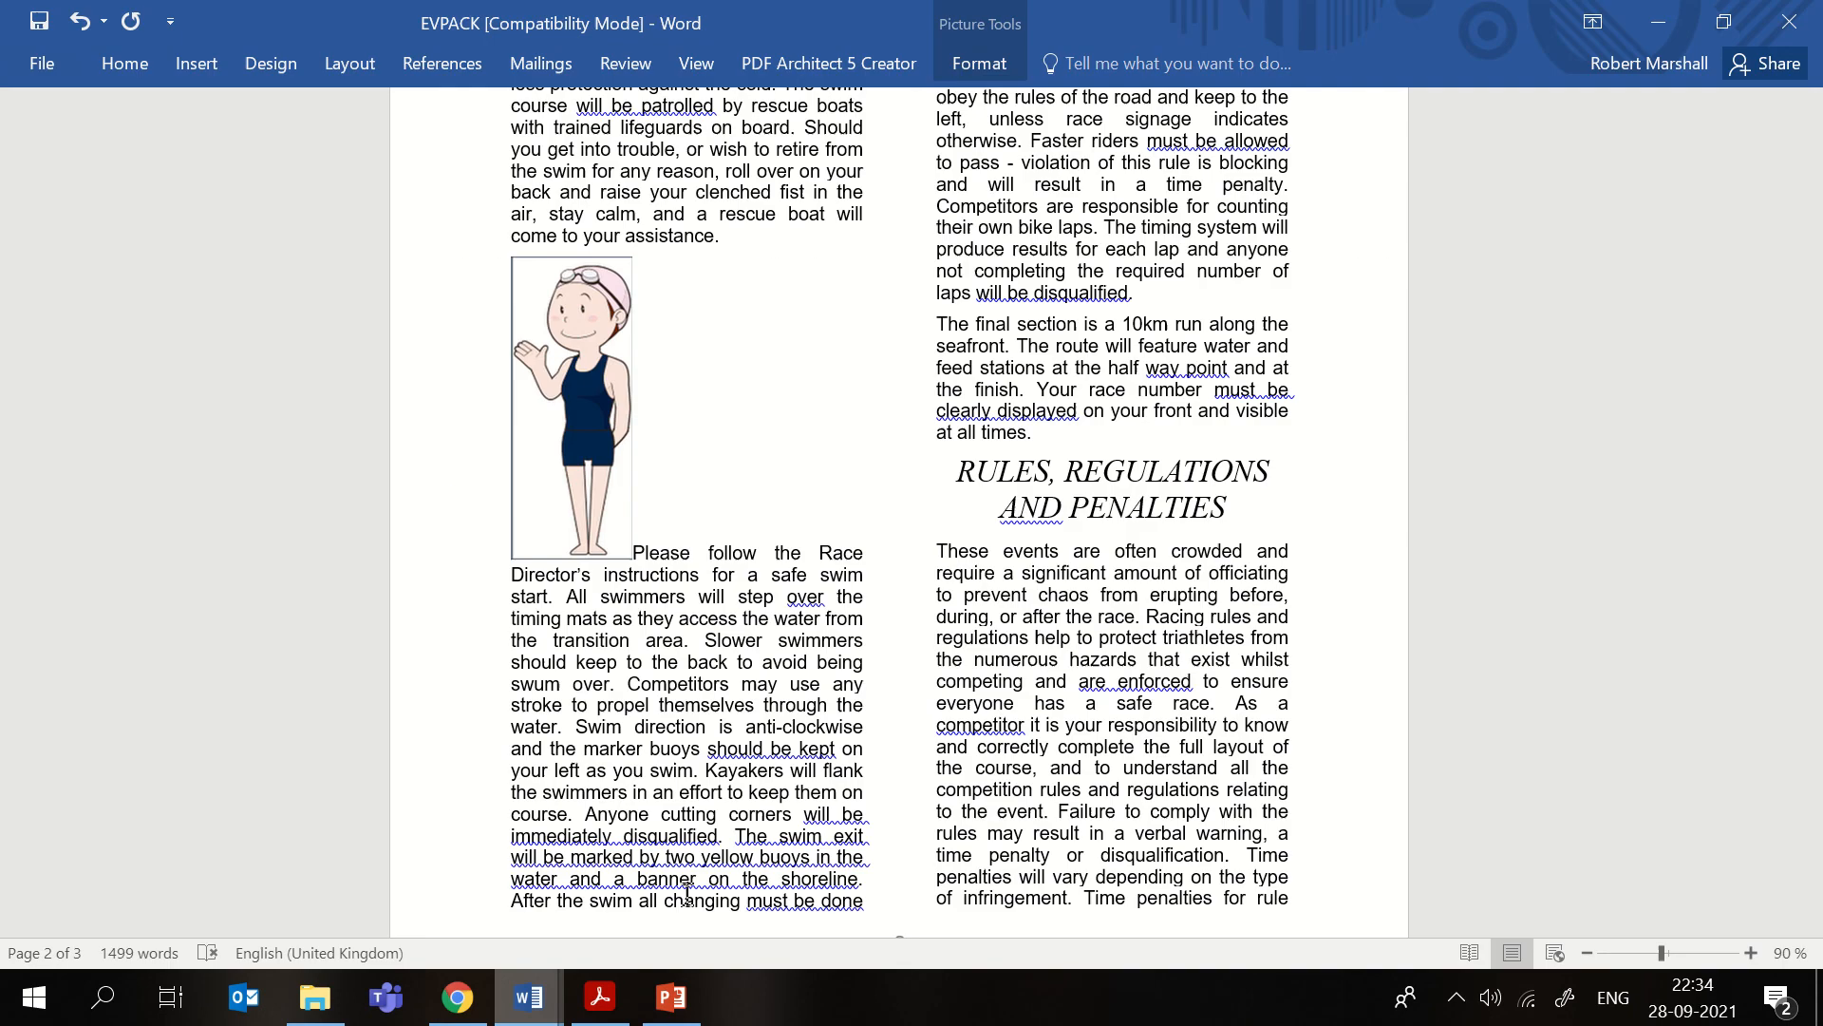
{"action": "left_click", "coordinate": [979, 62]}
{"action": "left_click", "coordinate": [753, 163]}
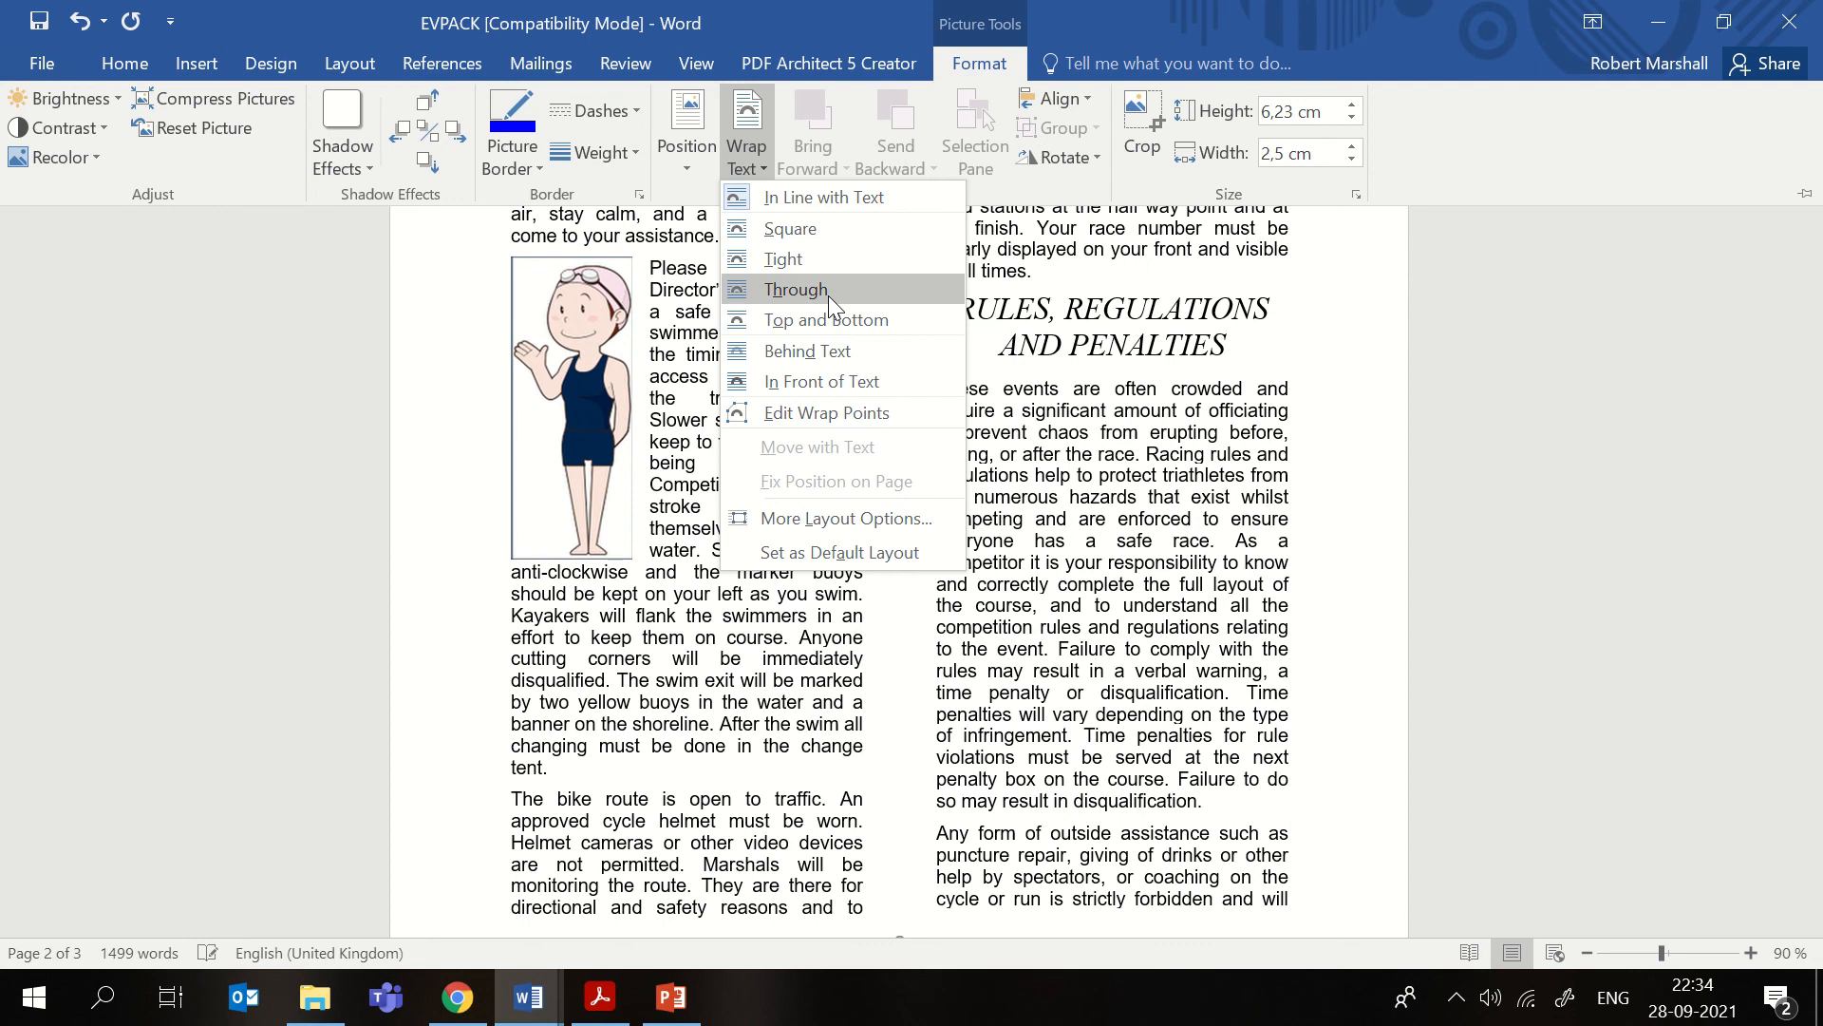
{"action": "left_click", "coordinate": [828, 290]}
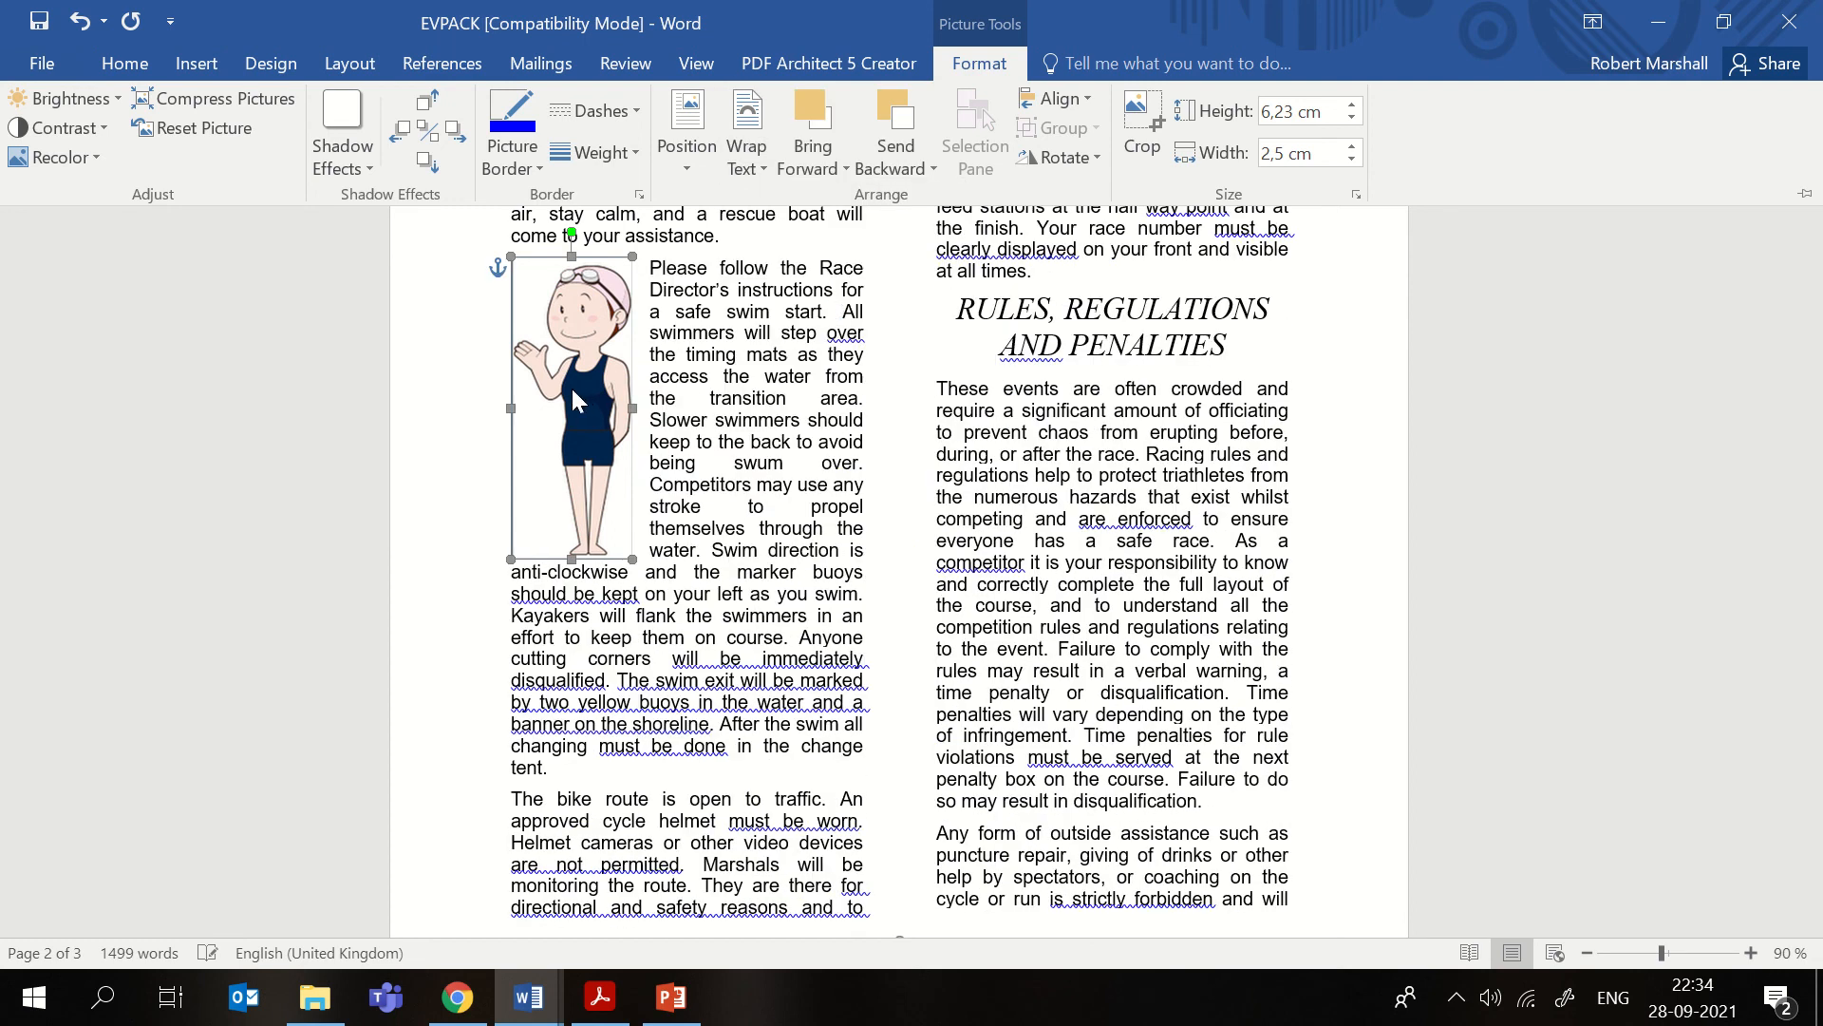
- Move the swimmer image to the right edge of its column, level with the top of the "Please follow the Race Director's" paragraph
{"action": "key", "text": "ctrl+F1"}
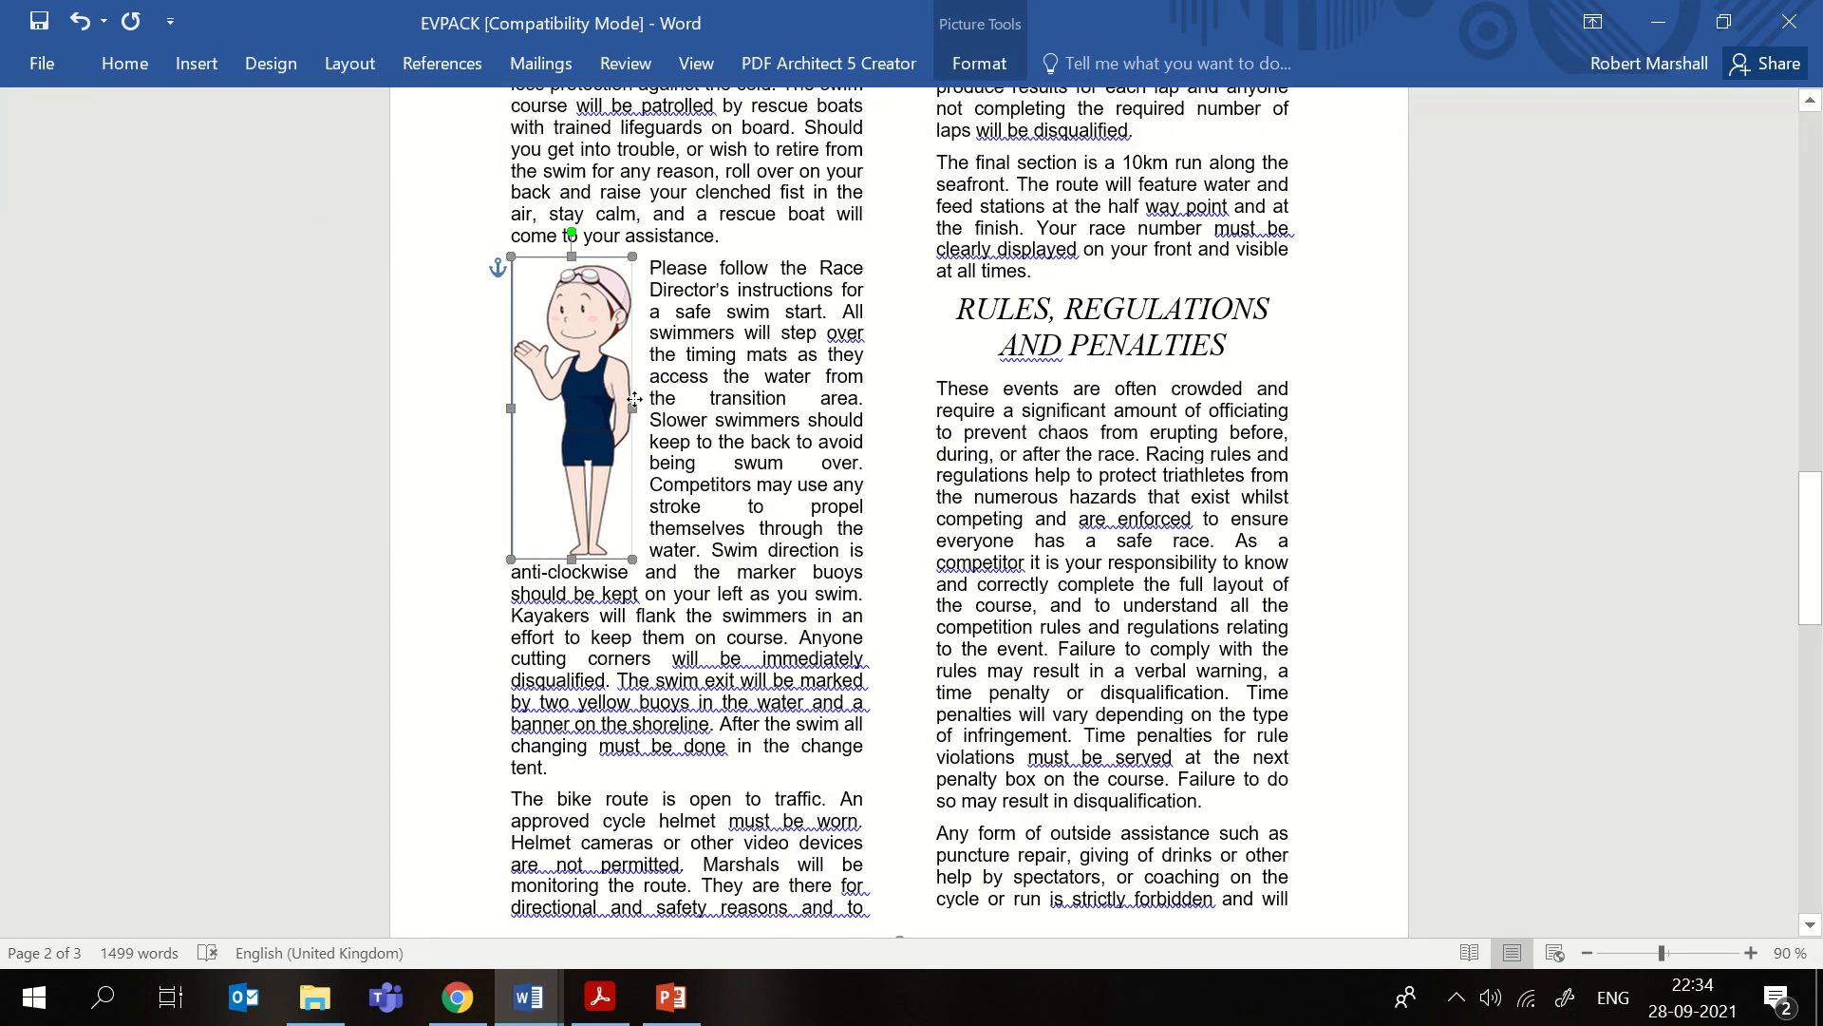
{"action": "left_click_drag", "start_coordinate": [635, 400], "coordinate": [831, 391]}
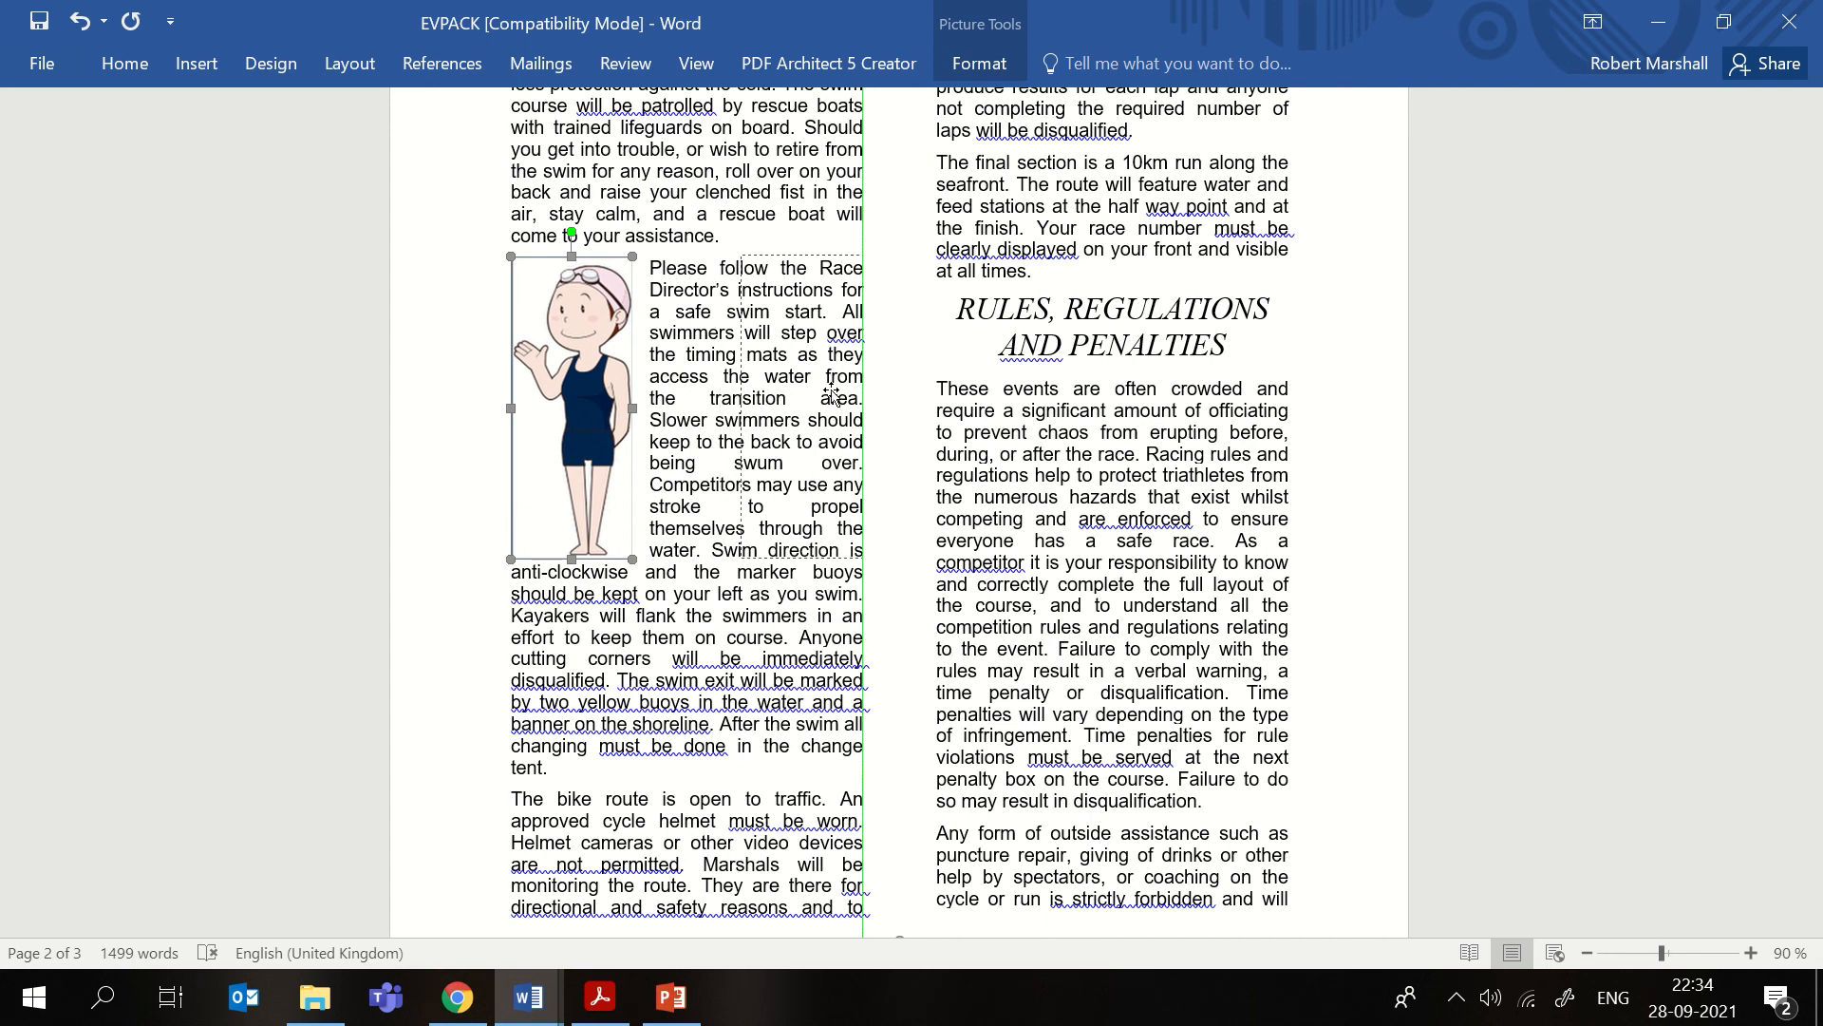
{"action": "left_click_drag", "start_coordinate": [832, 393], "coordinate": [831, 389]}
{"action": "left_click", "coordinate": [761, 594]}
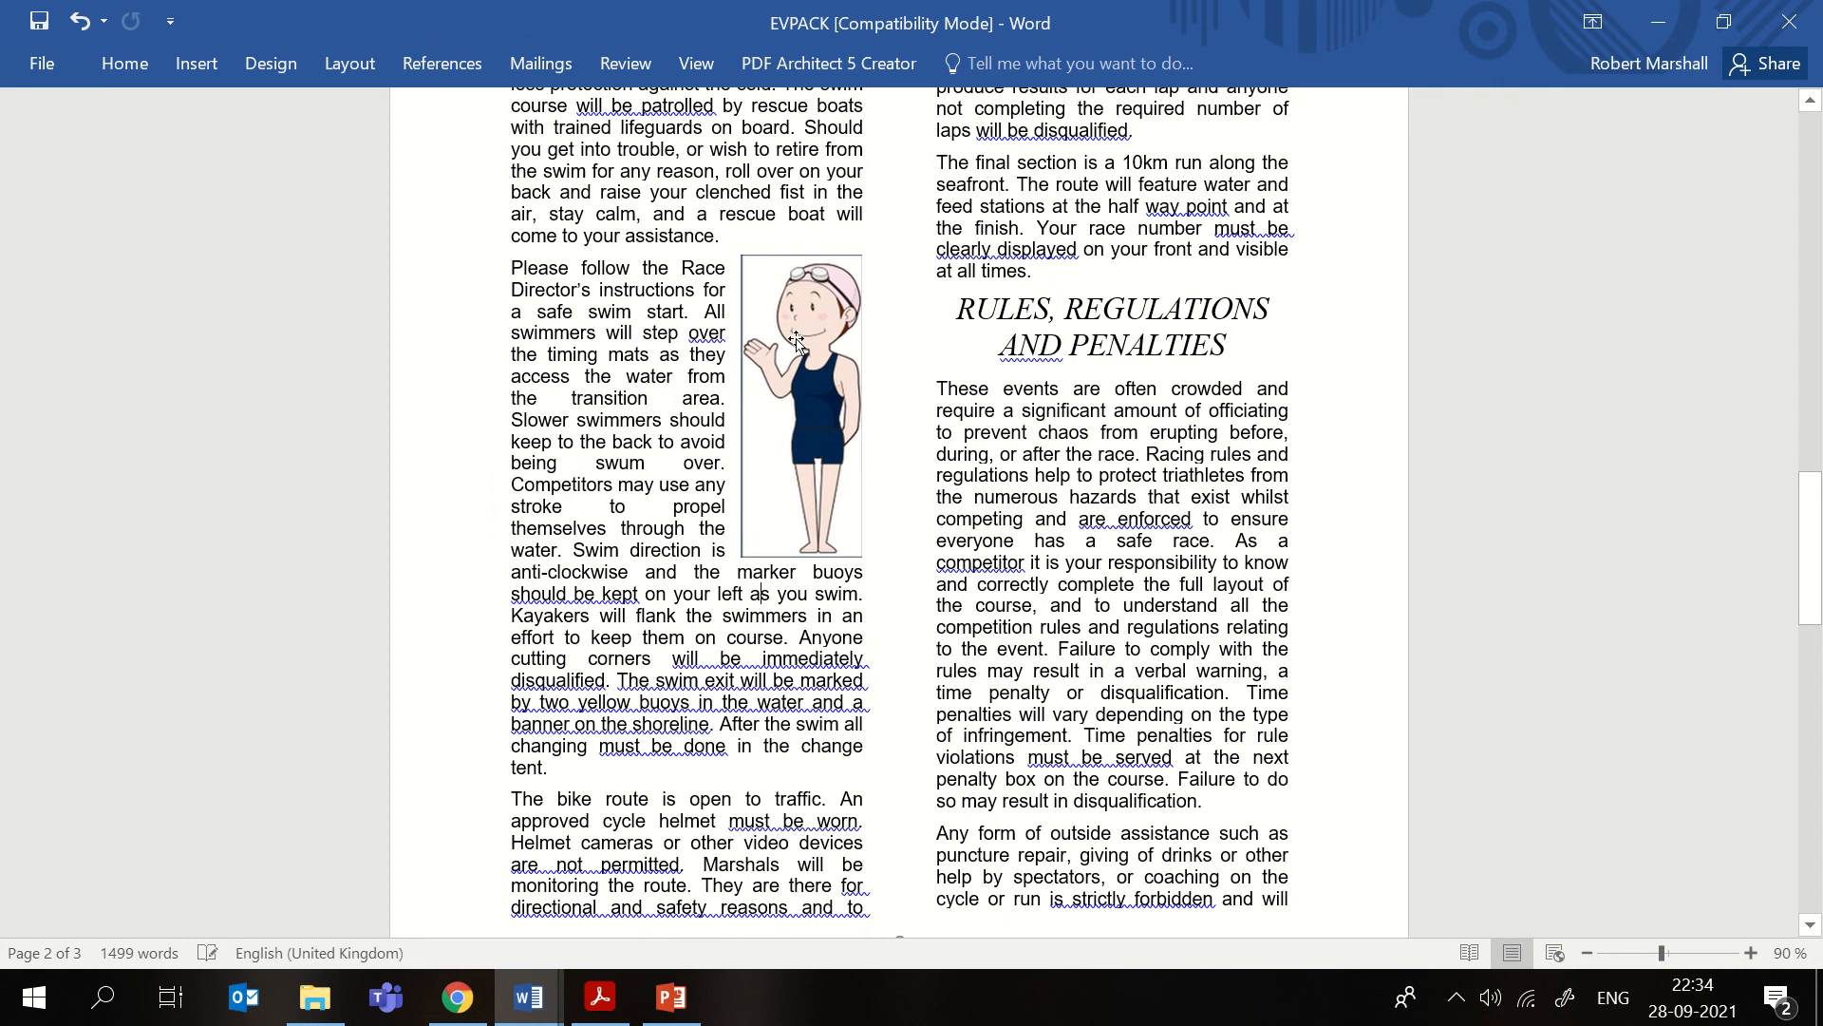
{"action": "left_click", "coordinate": [795, 515]}
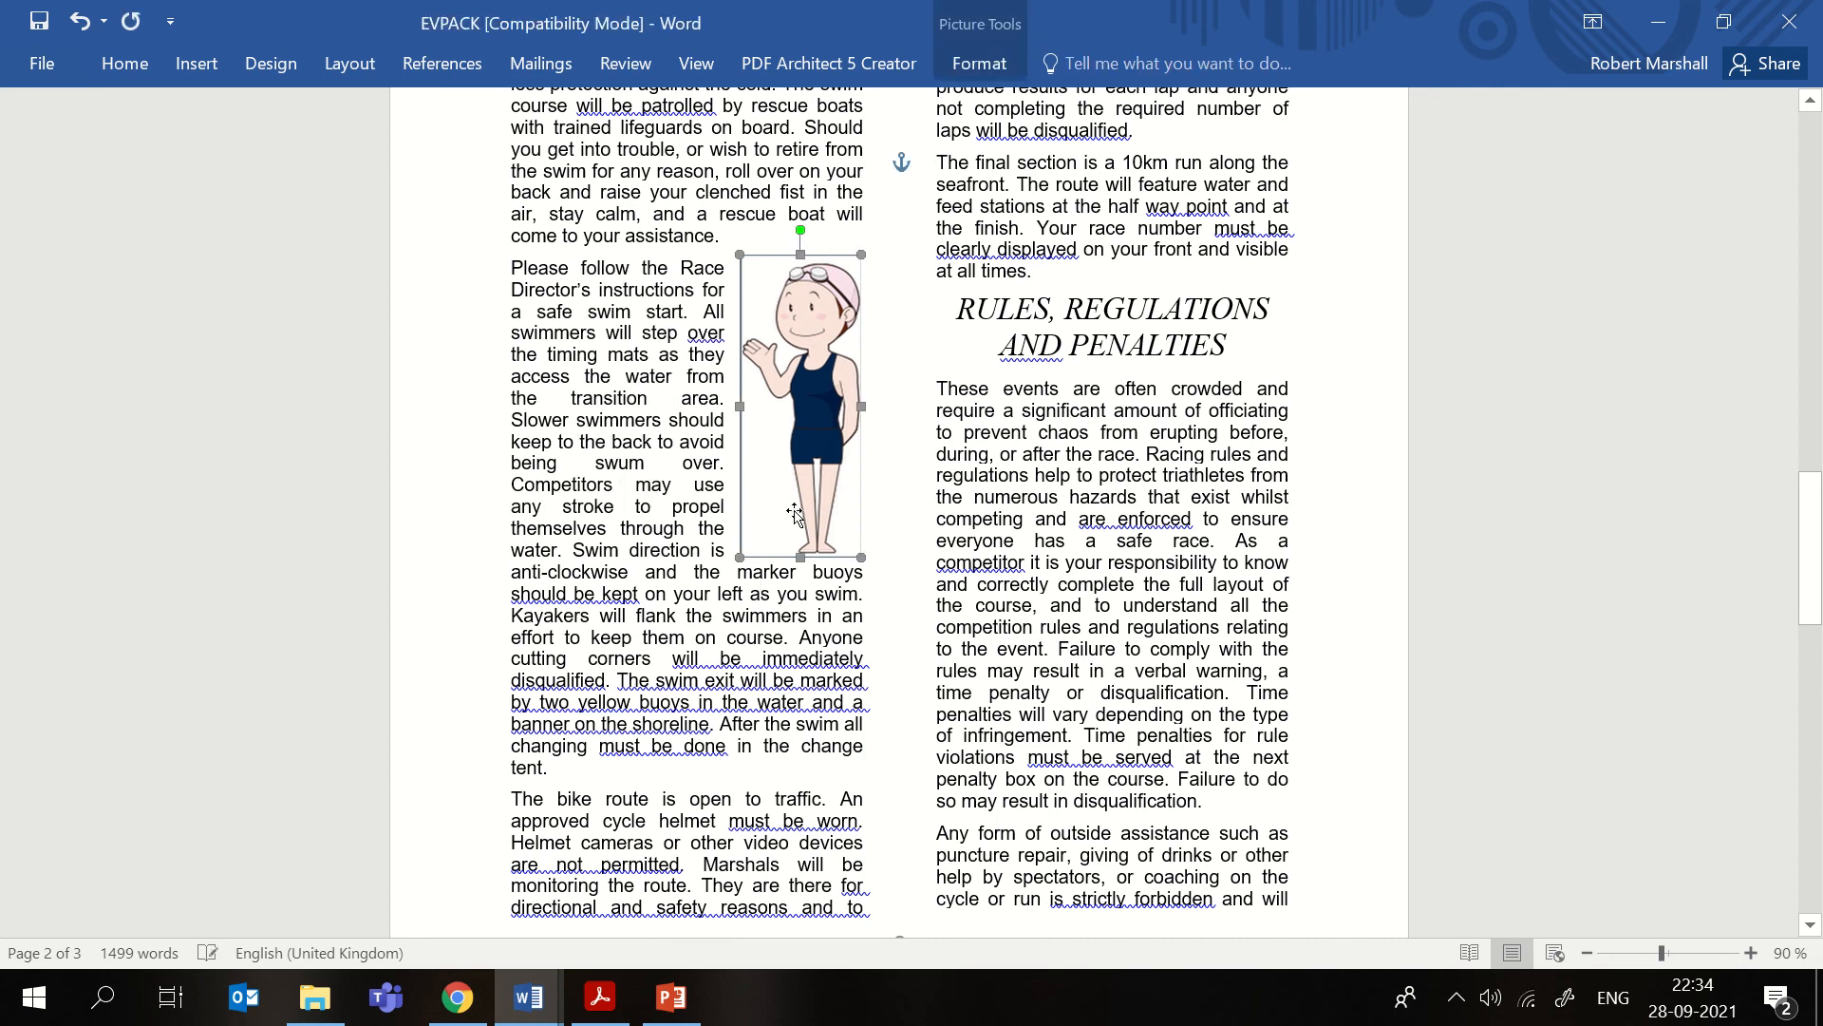
{"action": "key", "text": "ctrl+Right"}
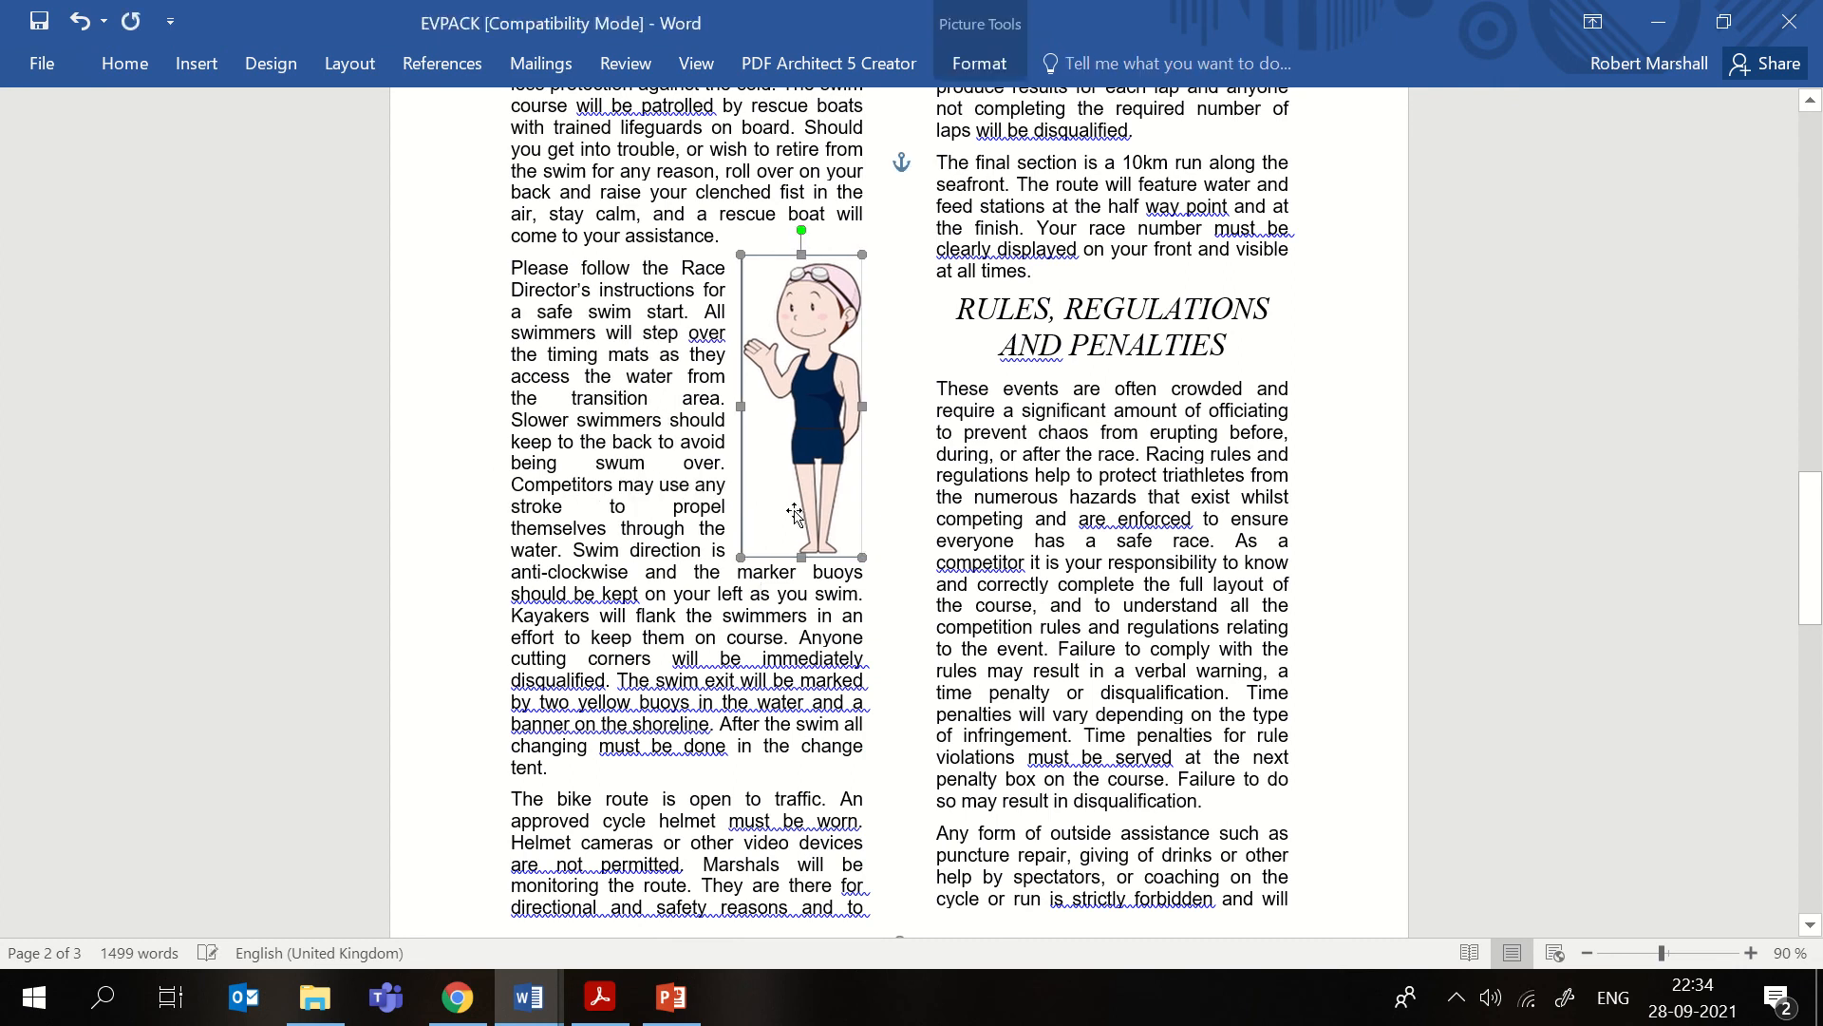
{"action": "left_click", "coordinate": [474, 428]}
- Switch to the question paper in Acrobat Reader and highlight question 14's requirement about not splitting the list, table and bordered paragraph
{"action": "left_click", "coordinate": [599, 997]}
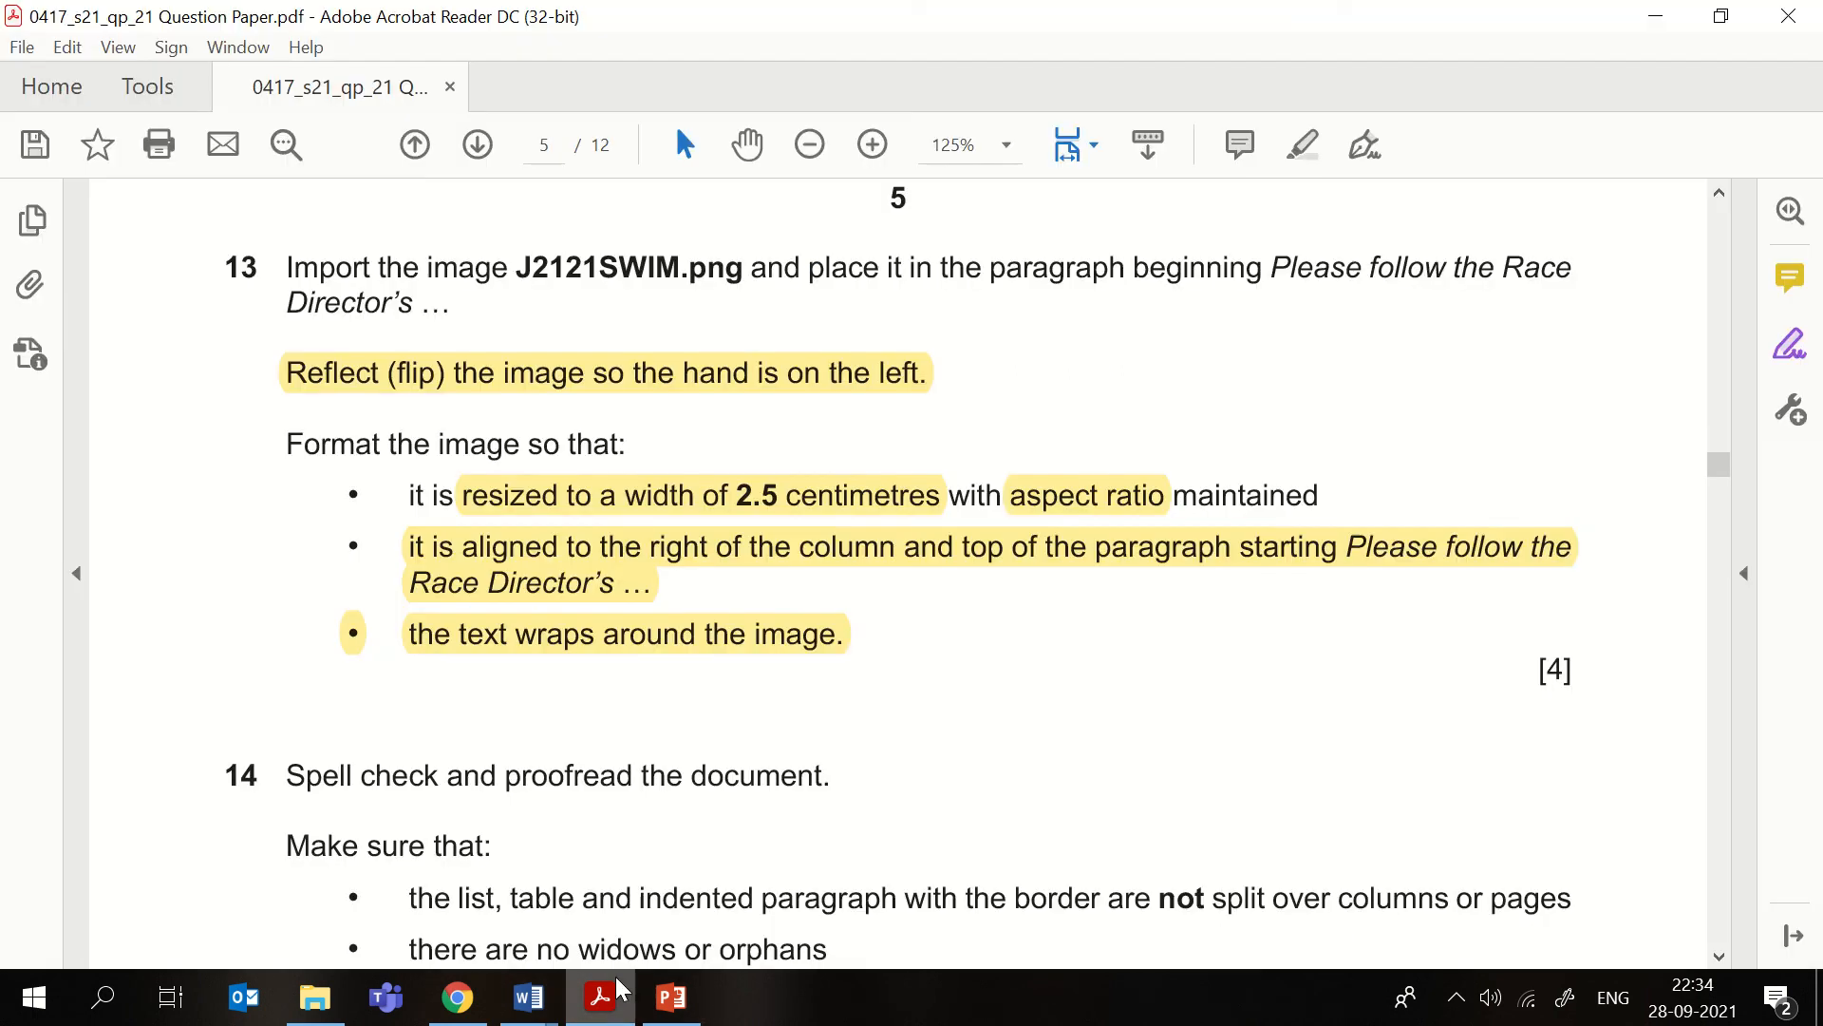
{"action": "scroll", "coordinate": [709, 774], "scroll_direction": "down", "scroll_amount": 4}
{"action": "scroll", "coordinate": [703, 743], "scroll_direction": "down", "scroll_amount": 5}
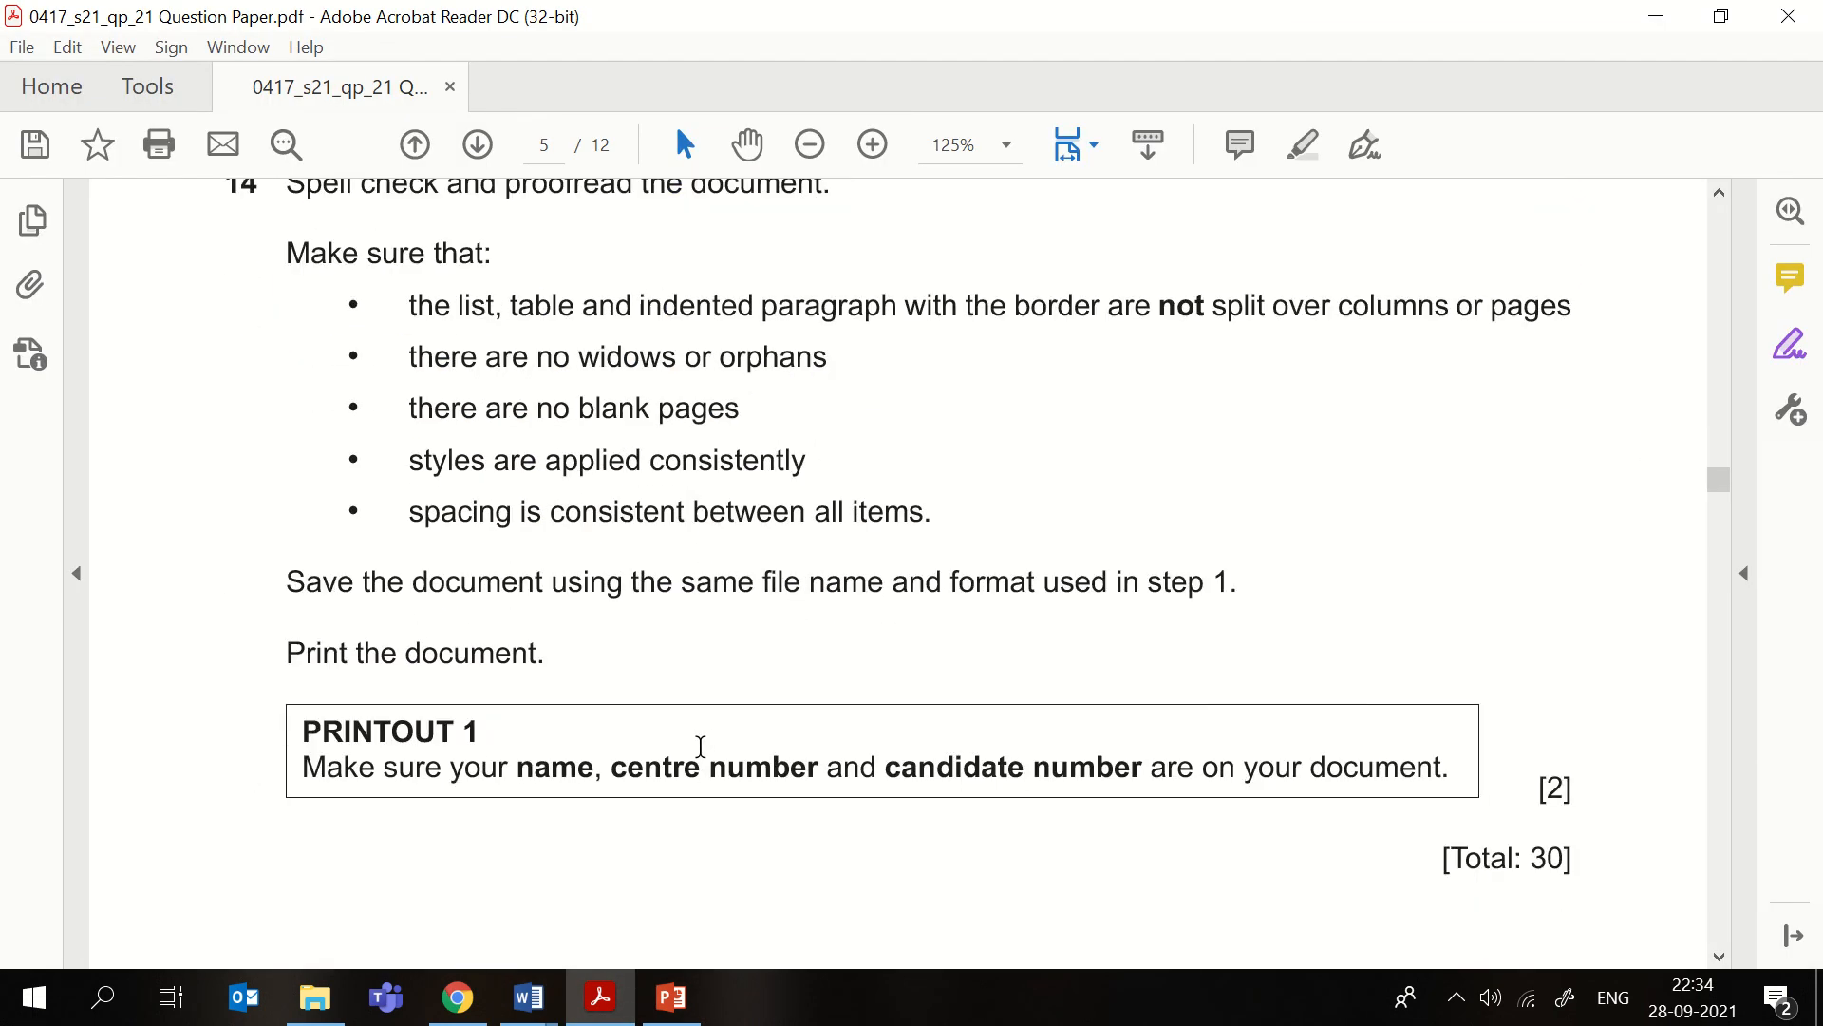
{"action": "scroll", "coordinate": [700, 746], "scroll_direction": "up", "scroll_amount": 3}
{"action": "scroll", "coordinate": [694, 745], "scroll_direction": "down", "scroll_amount": 1}
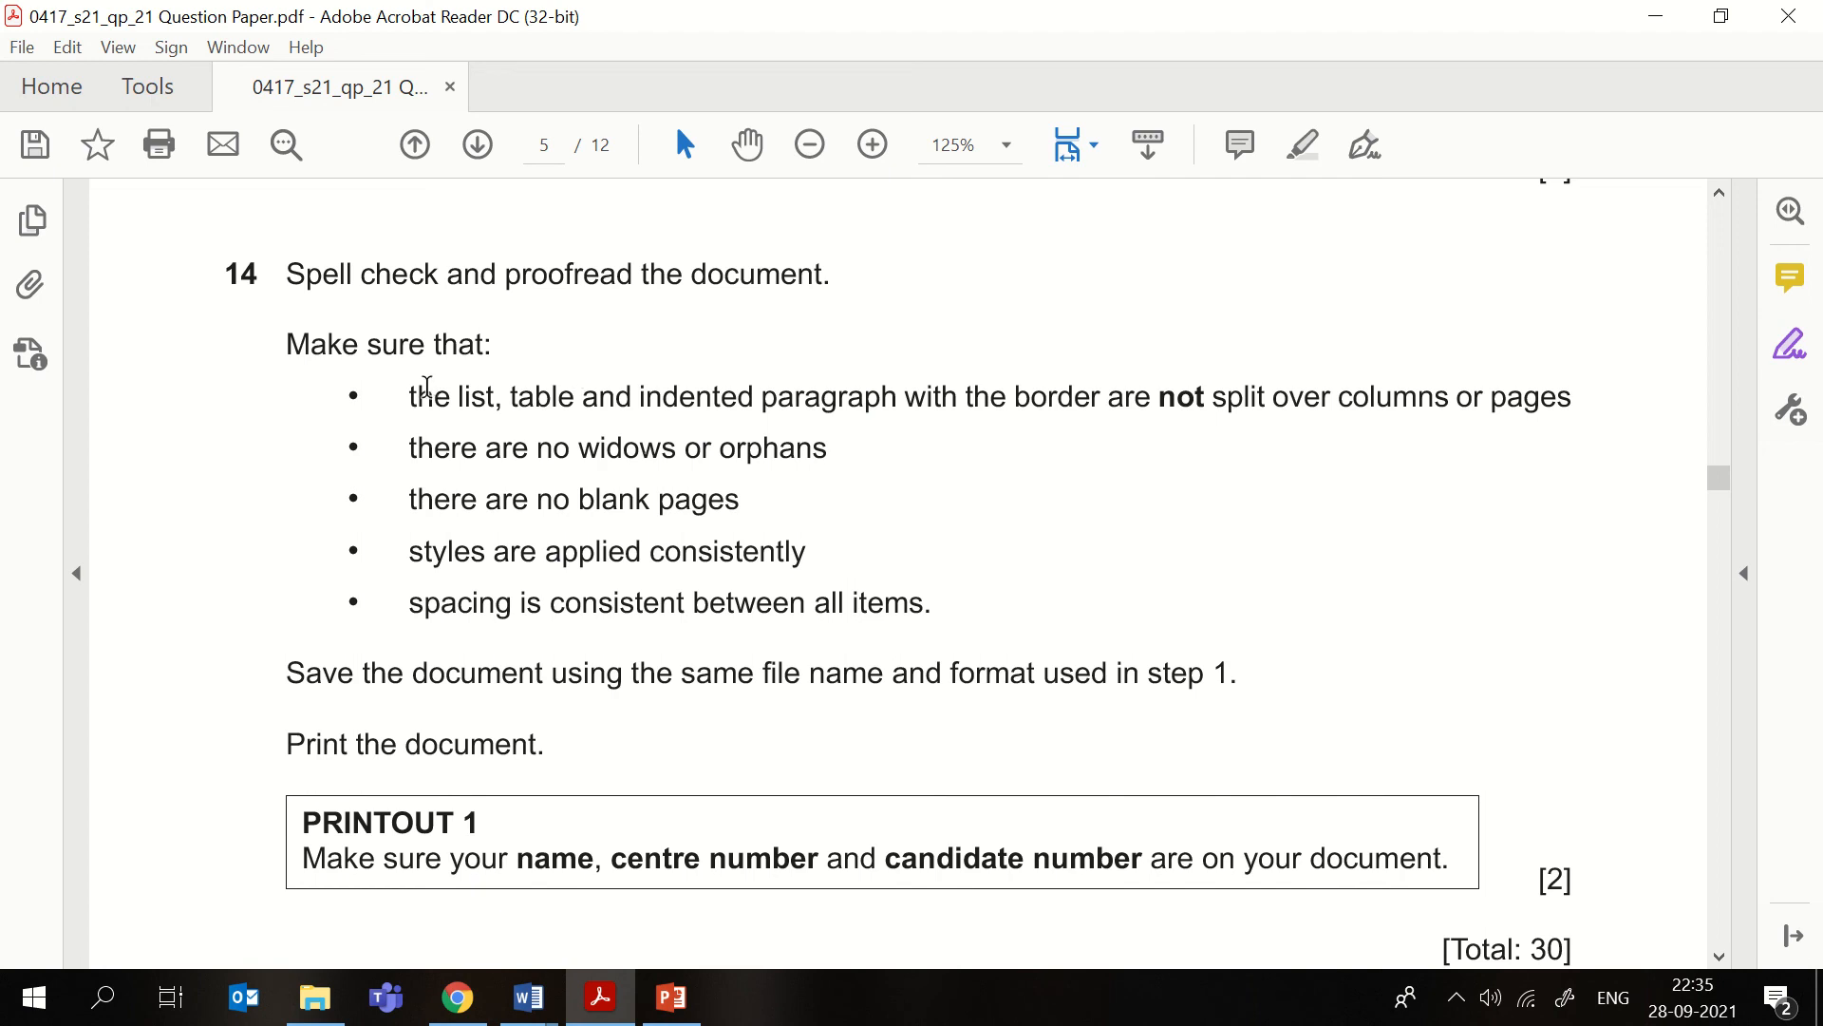
{"action": "left_click_drag", "start_coordinate": [410, 396], "coordinate": [1563, 397]}
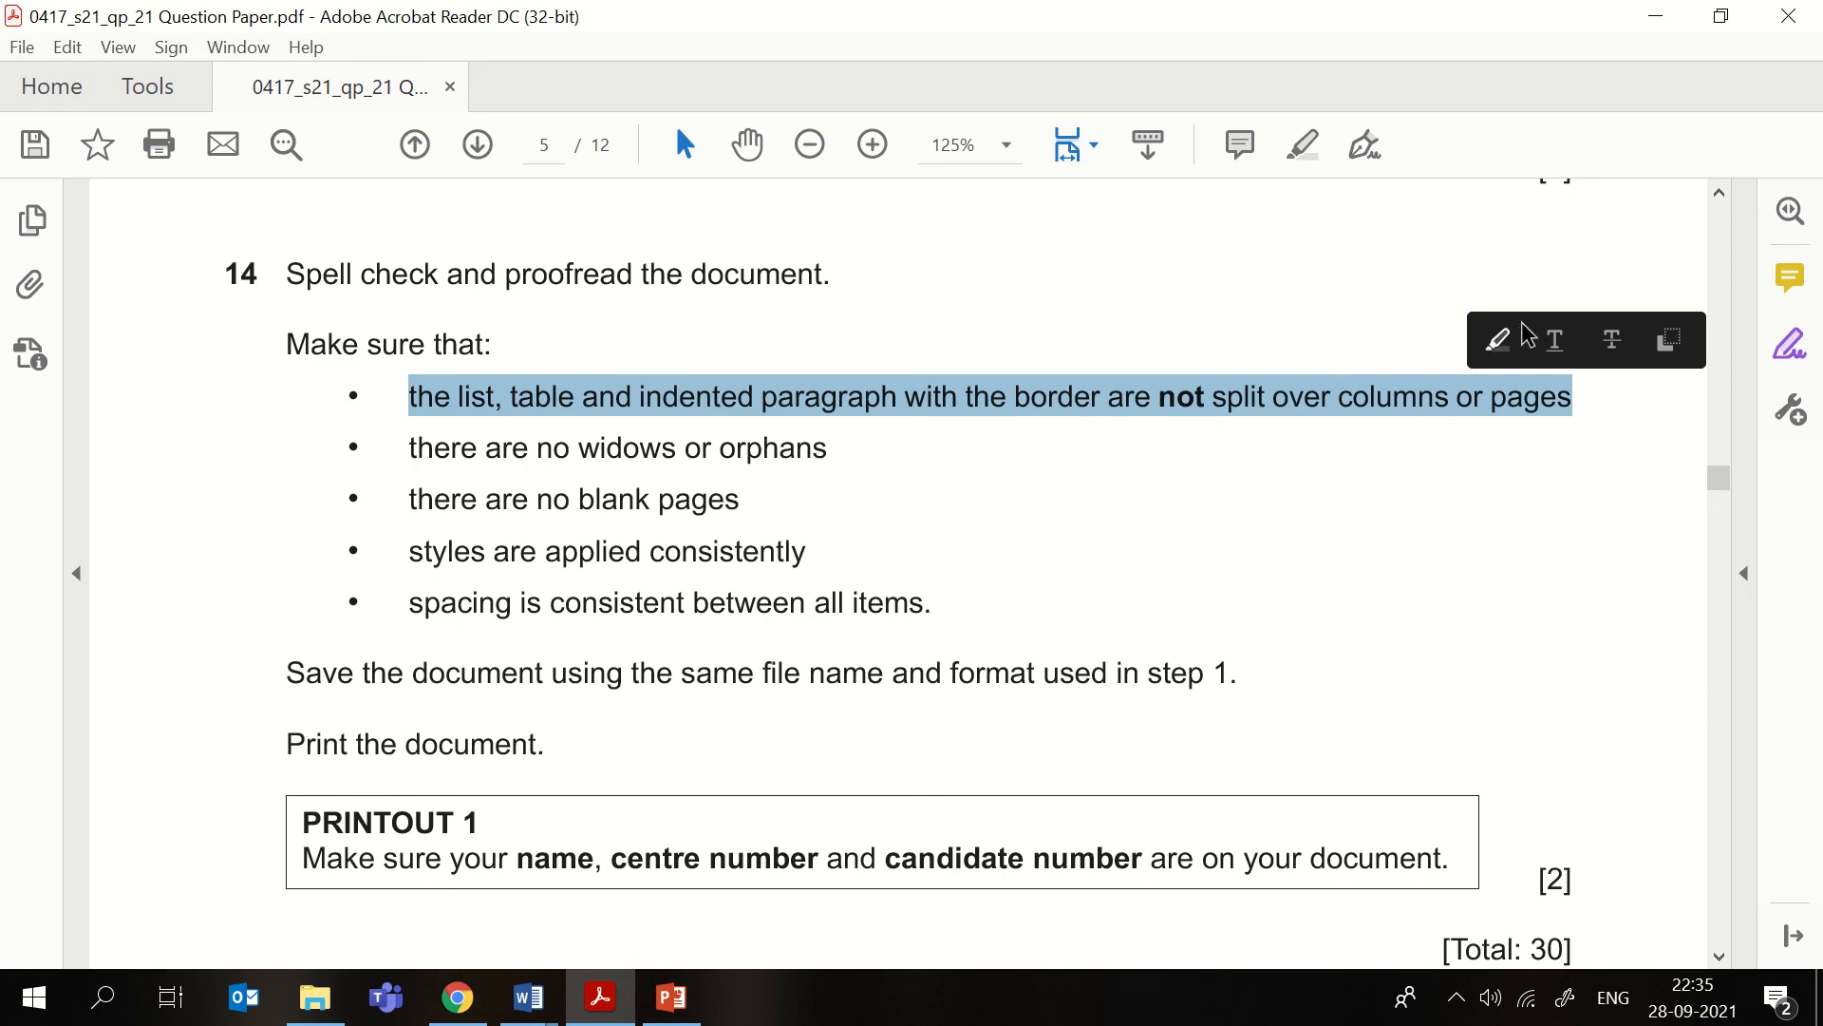
{"action": "left_click", "coordinate": [1499, 339]}
- Switch to EVPACK in Word and check the table, bulleted list and bordered paragraph for splits over columns or pages
{"action": "left_click", "coordinate": [525, 999]}
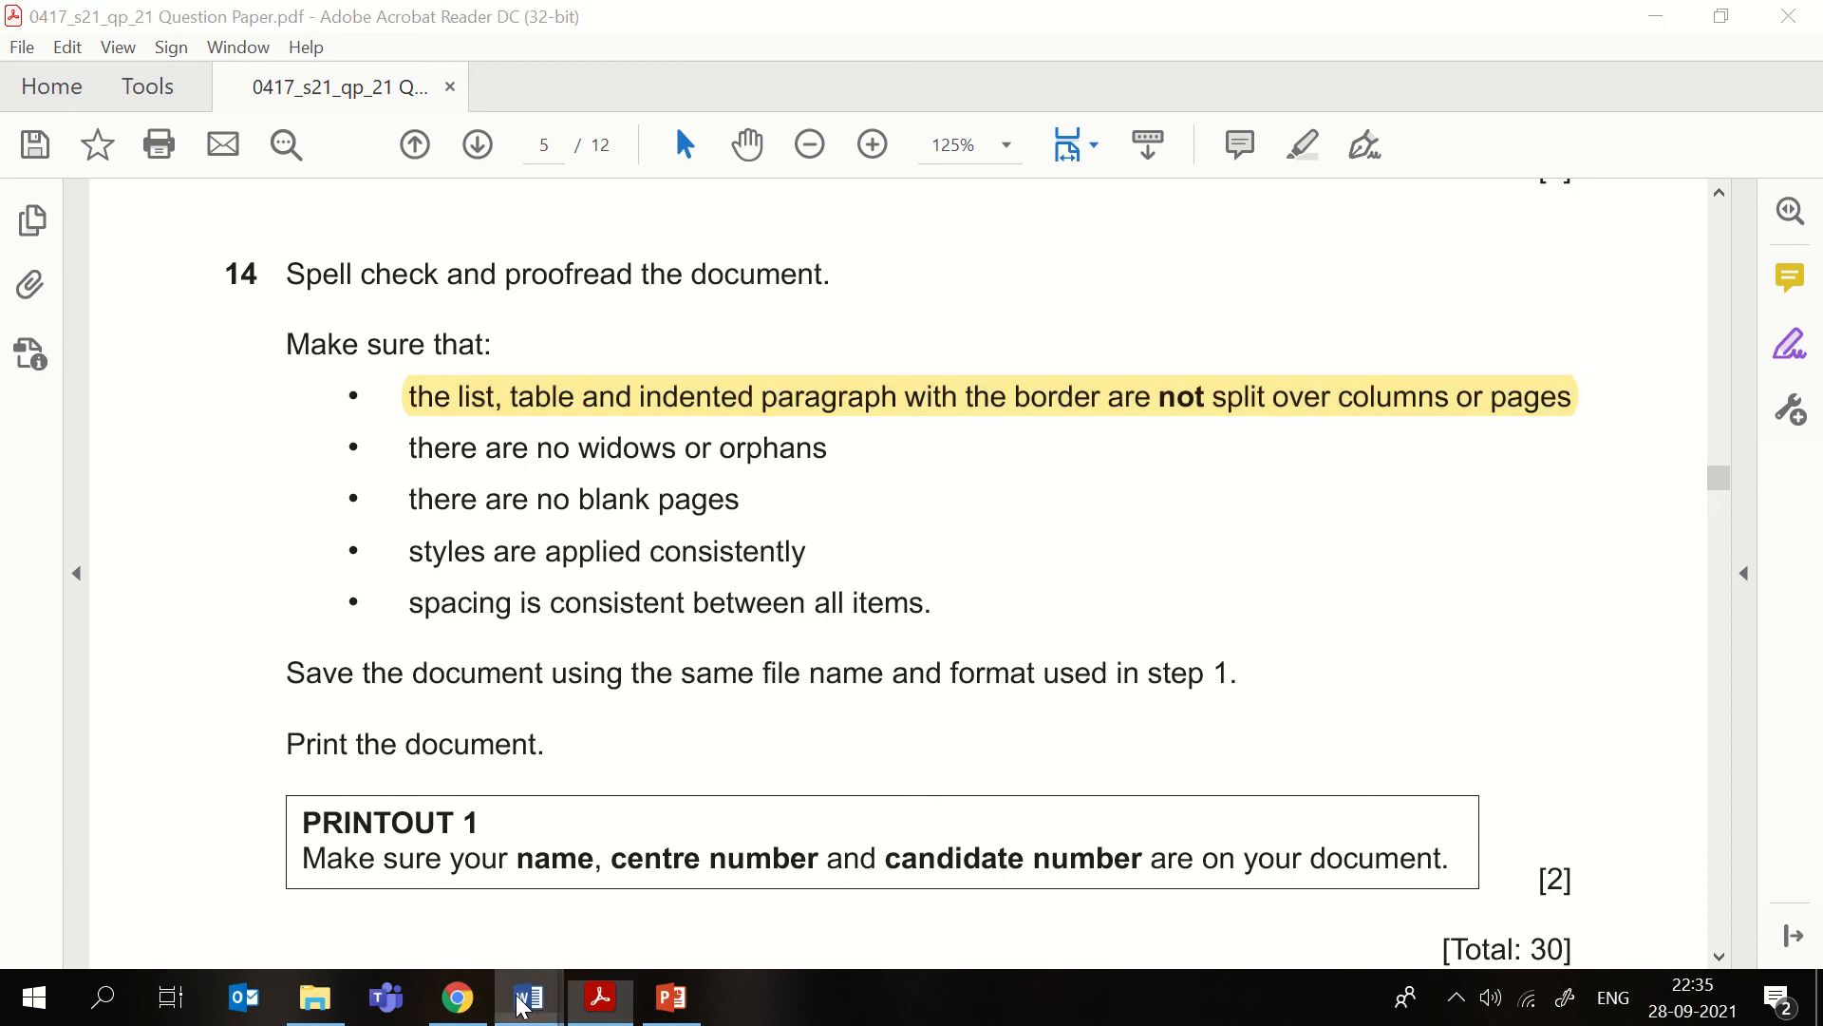
{"action": "left_click", "coordinate": [684, 874]}
{"action": "scroll", "coordinate": [1129, 627], "scroll_direction": "down", "scroll_amount": 2}
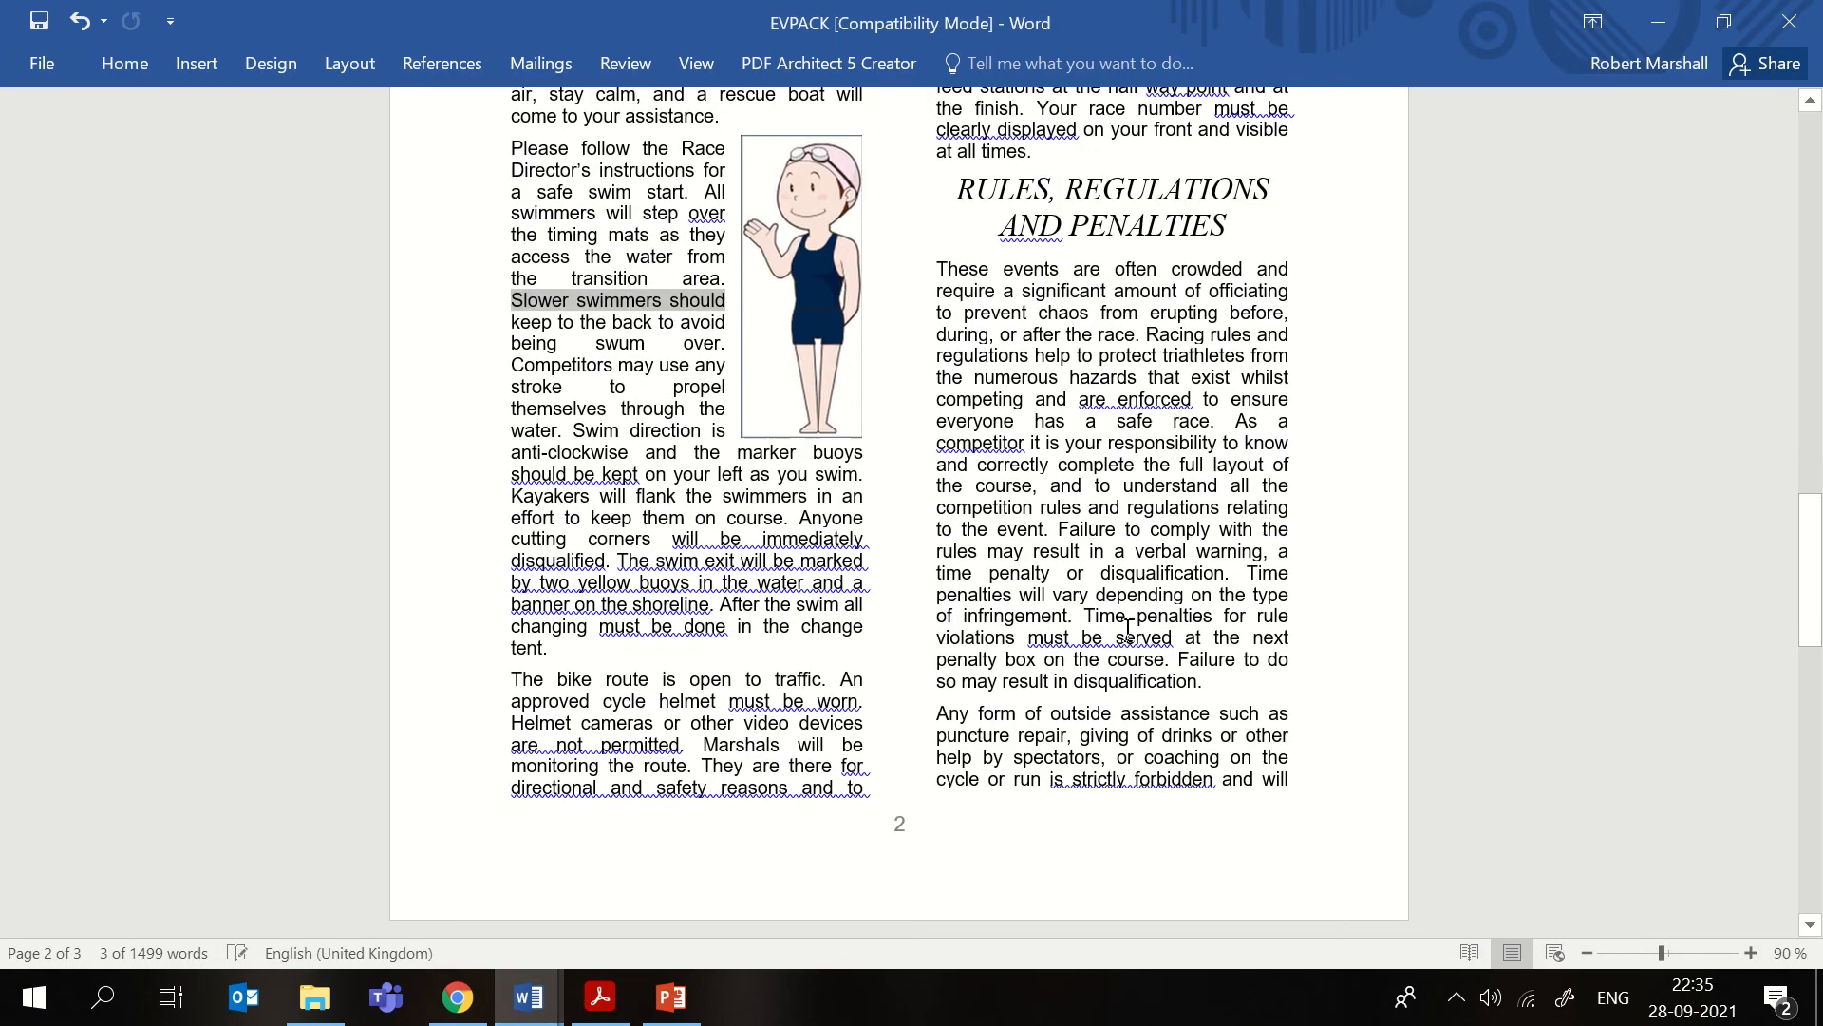
{"action": "left_click", "coordinate": [1128, 626]}
{"action": "scroll", "coordinate": [774, 371], "scroll_direction": "up", "scroll_amount": 9}
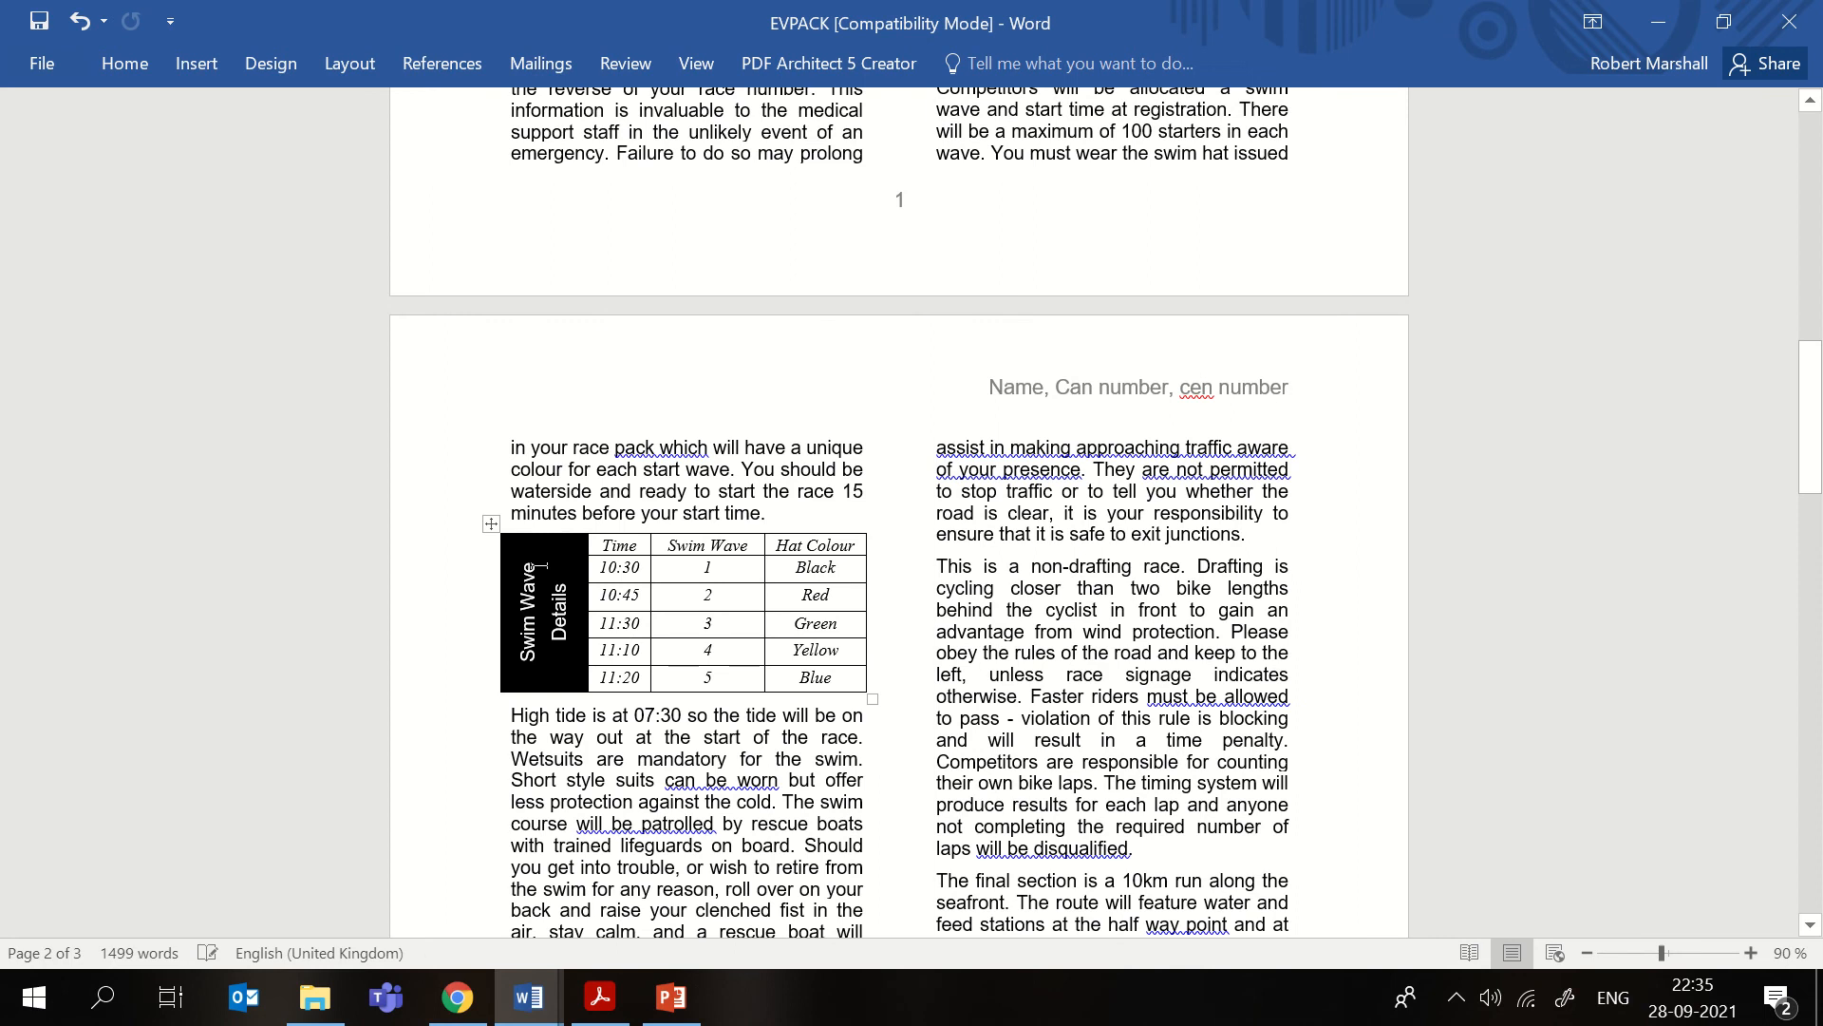
{"action": "scroll", "coordinate": [702, 748], "scroll_direction": "up", "scroll_amount": 10}
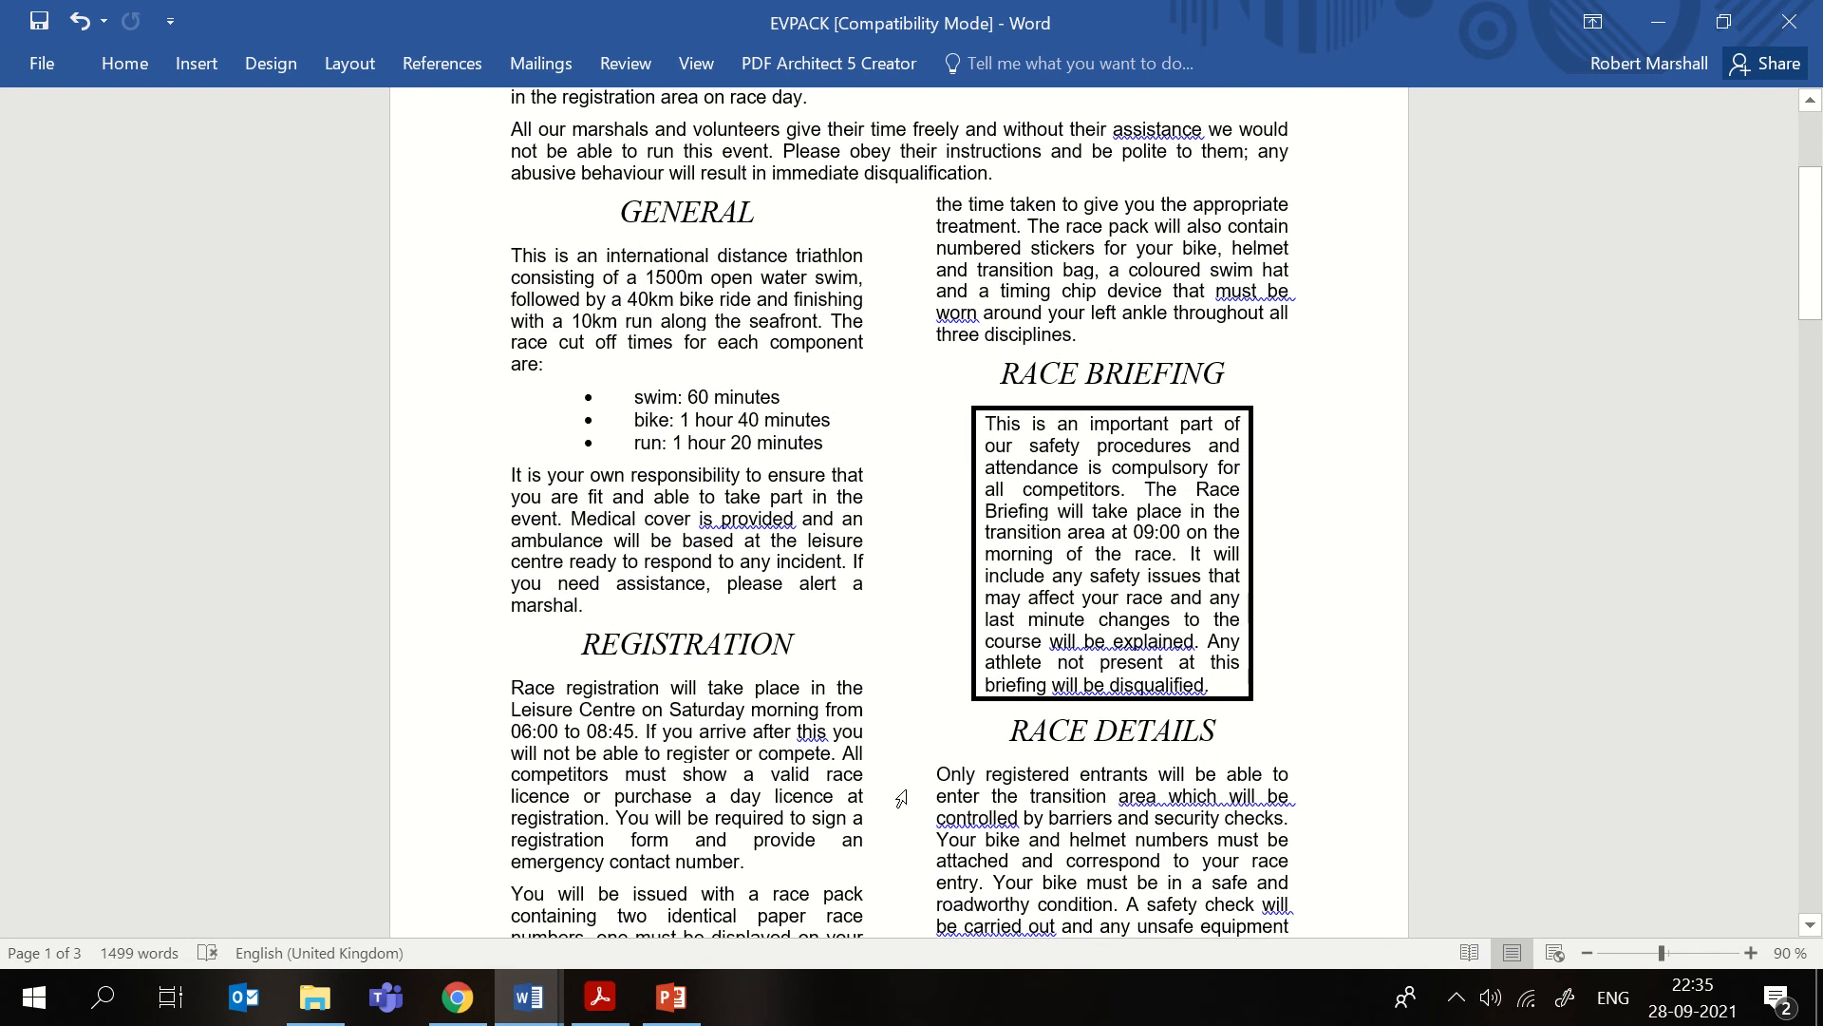
- Switch to the question paper in Acrobat Reader and highlight "widows or orphans" in question 14
{"action": "left_click", "coordinate": [591, 1013]}
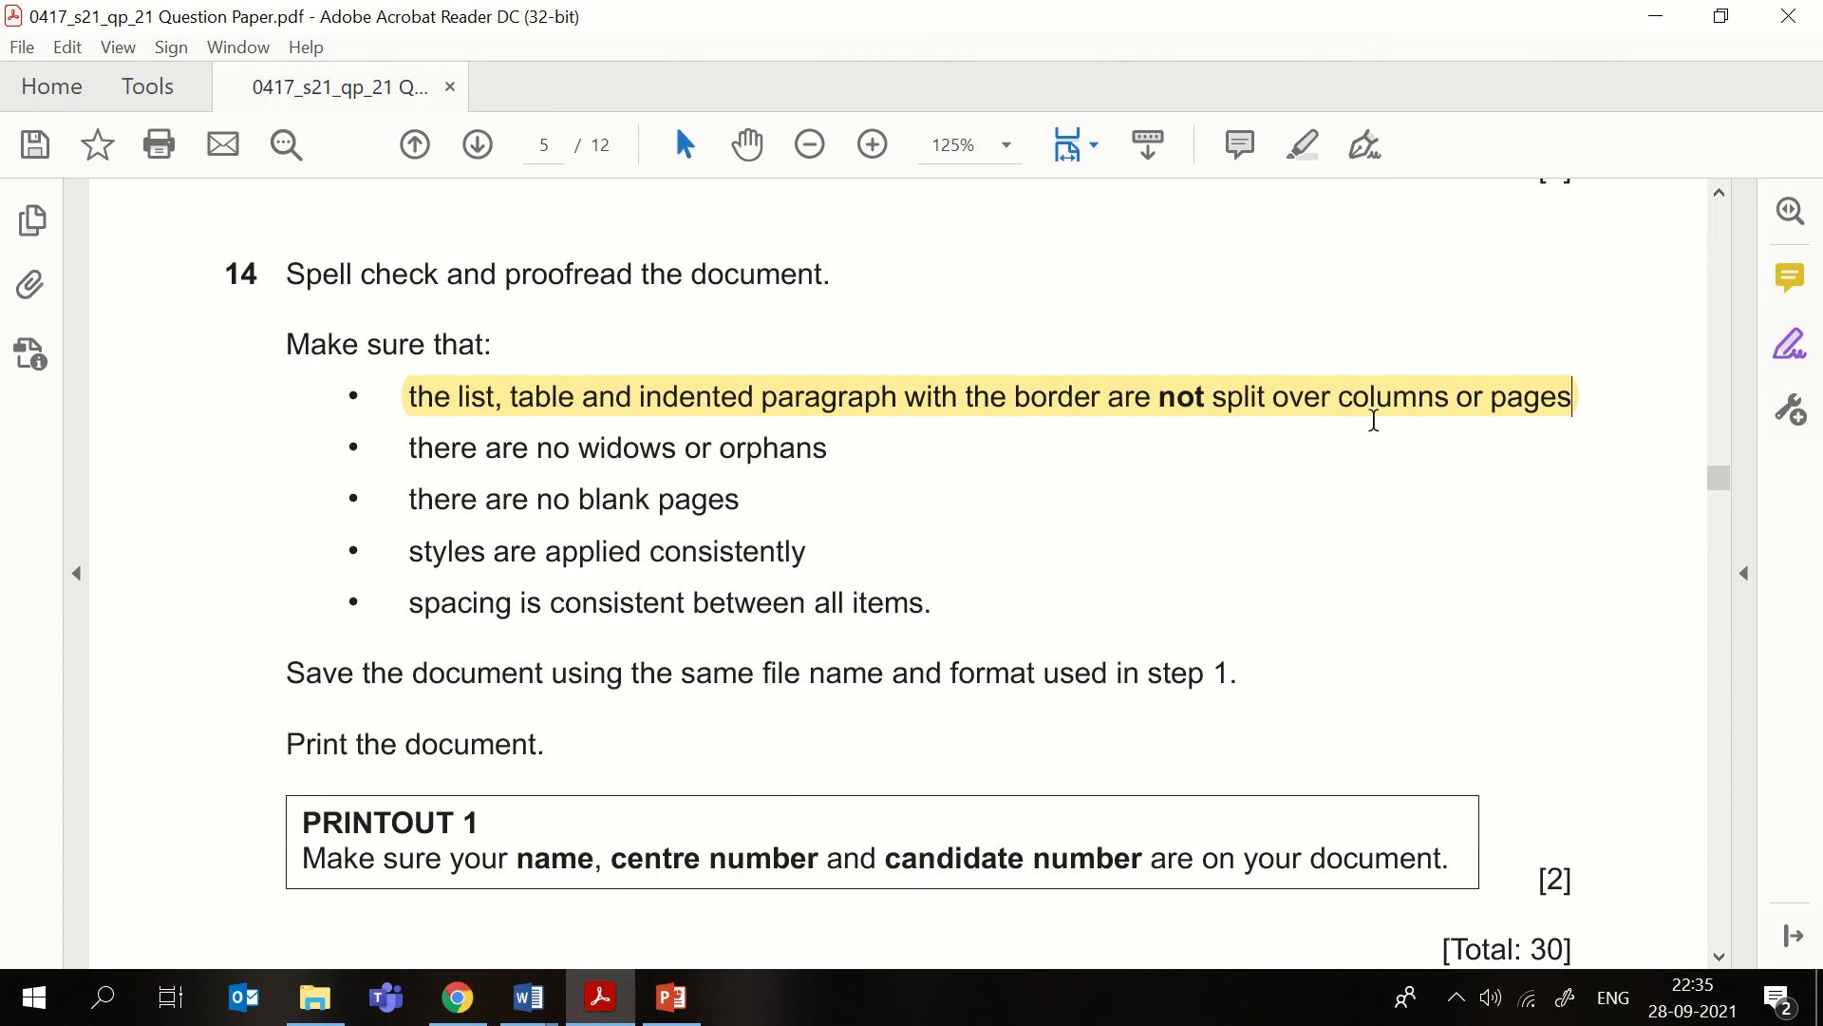
{"action": "scroll", "coordinate": [773, 448], "scroll_direction": "down", "scroll_amount": 1}
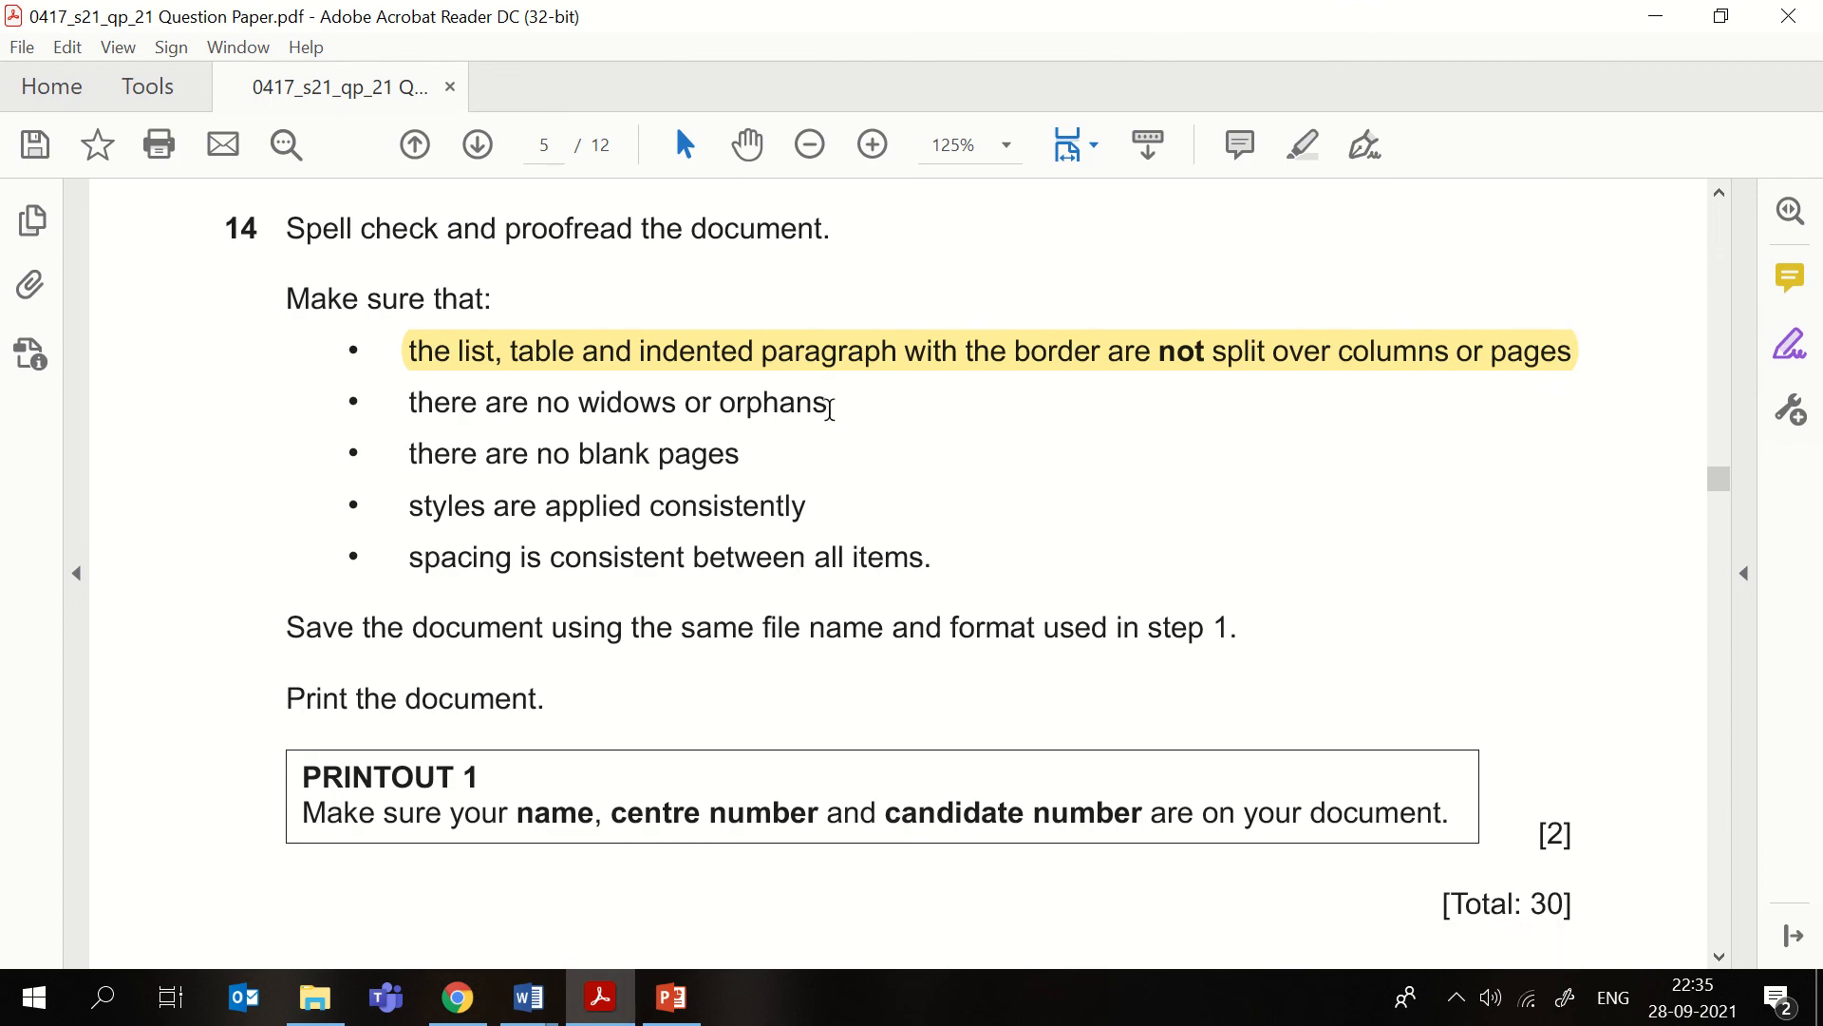
{"action": "left_click_drag", "start_coordinate": [832, 407], "coordinate": [580, 408]}
{"action": "left_click", "coordinate": [681, 344]}
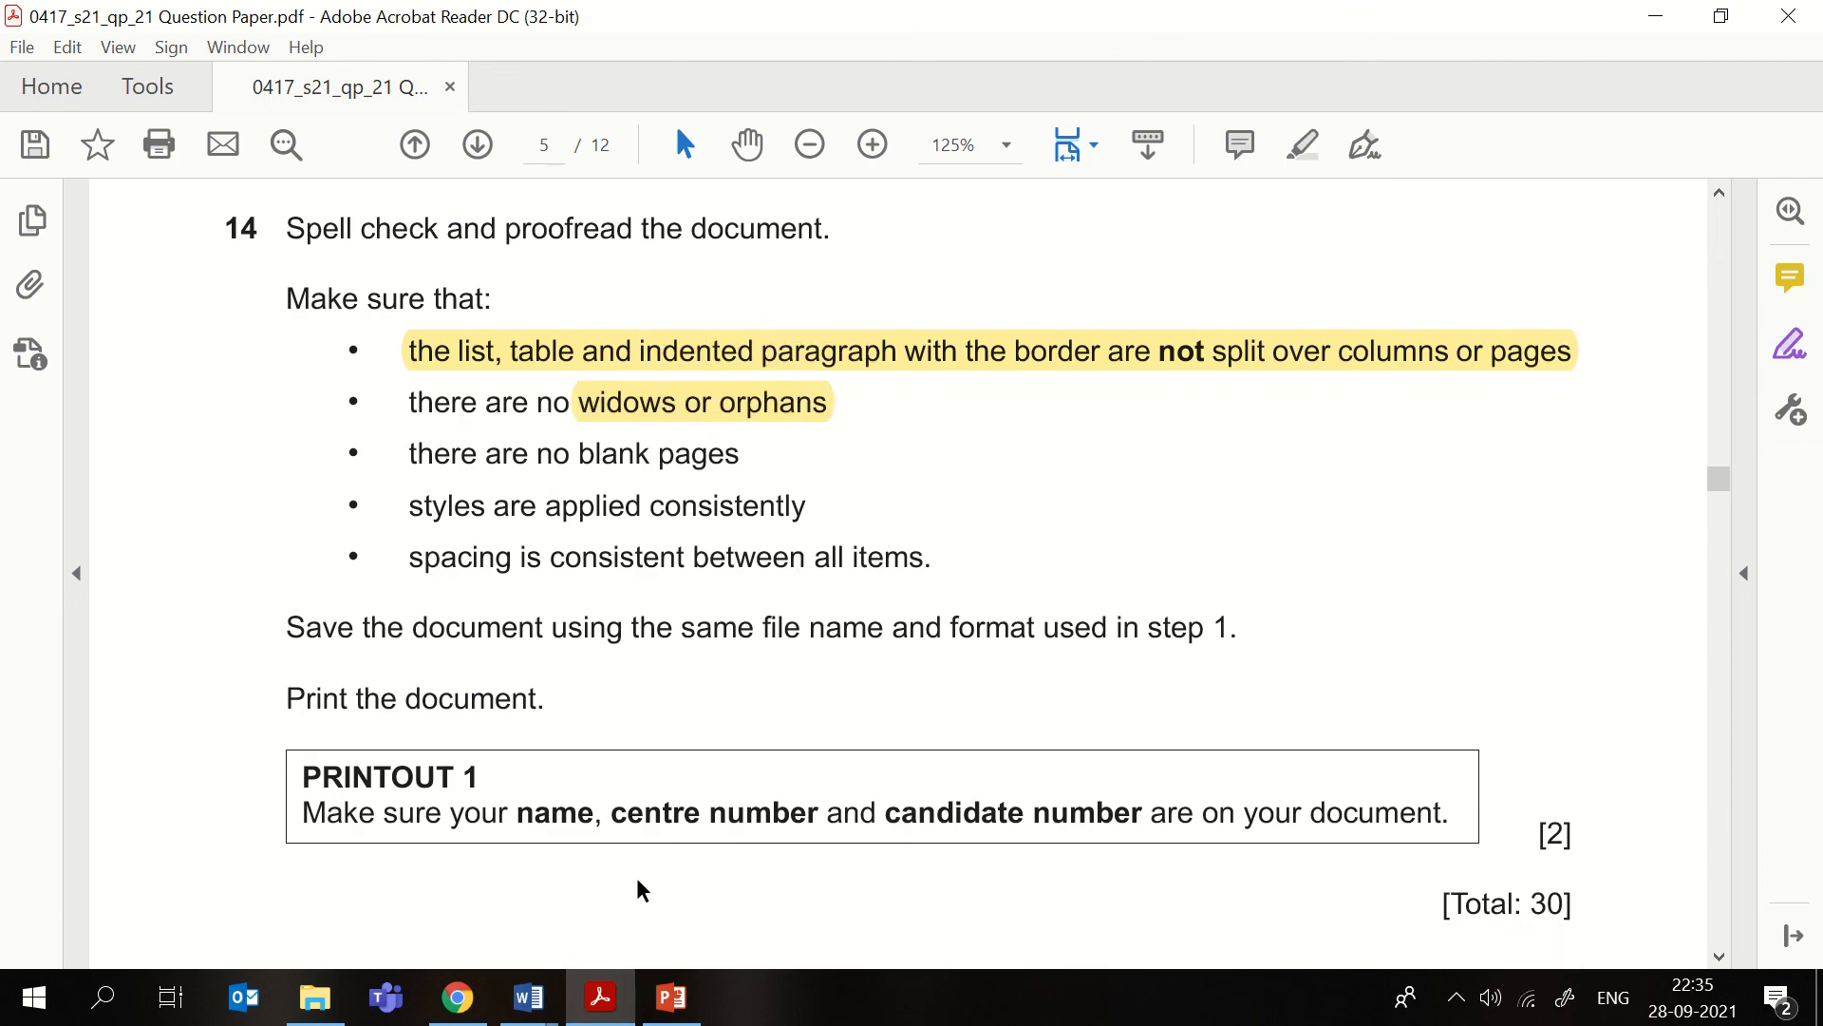
- Switch to EVPACK in Word and examine the column and page breaks on all three pages for widows and orphans
{"action": "mouse_move", "coordinate": [558, 1014]}
{"action": "left_click", "coordinate": [703, 884]}
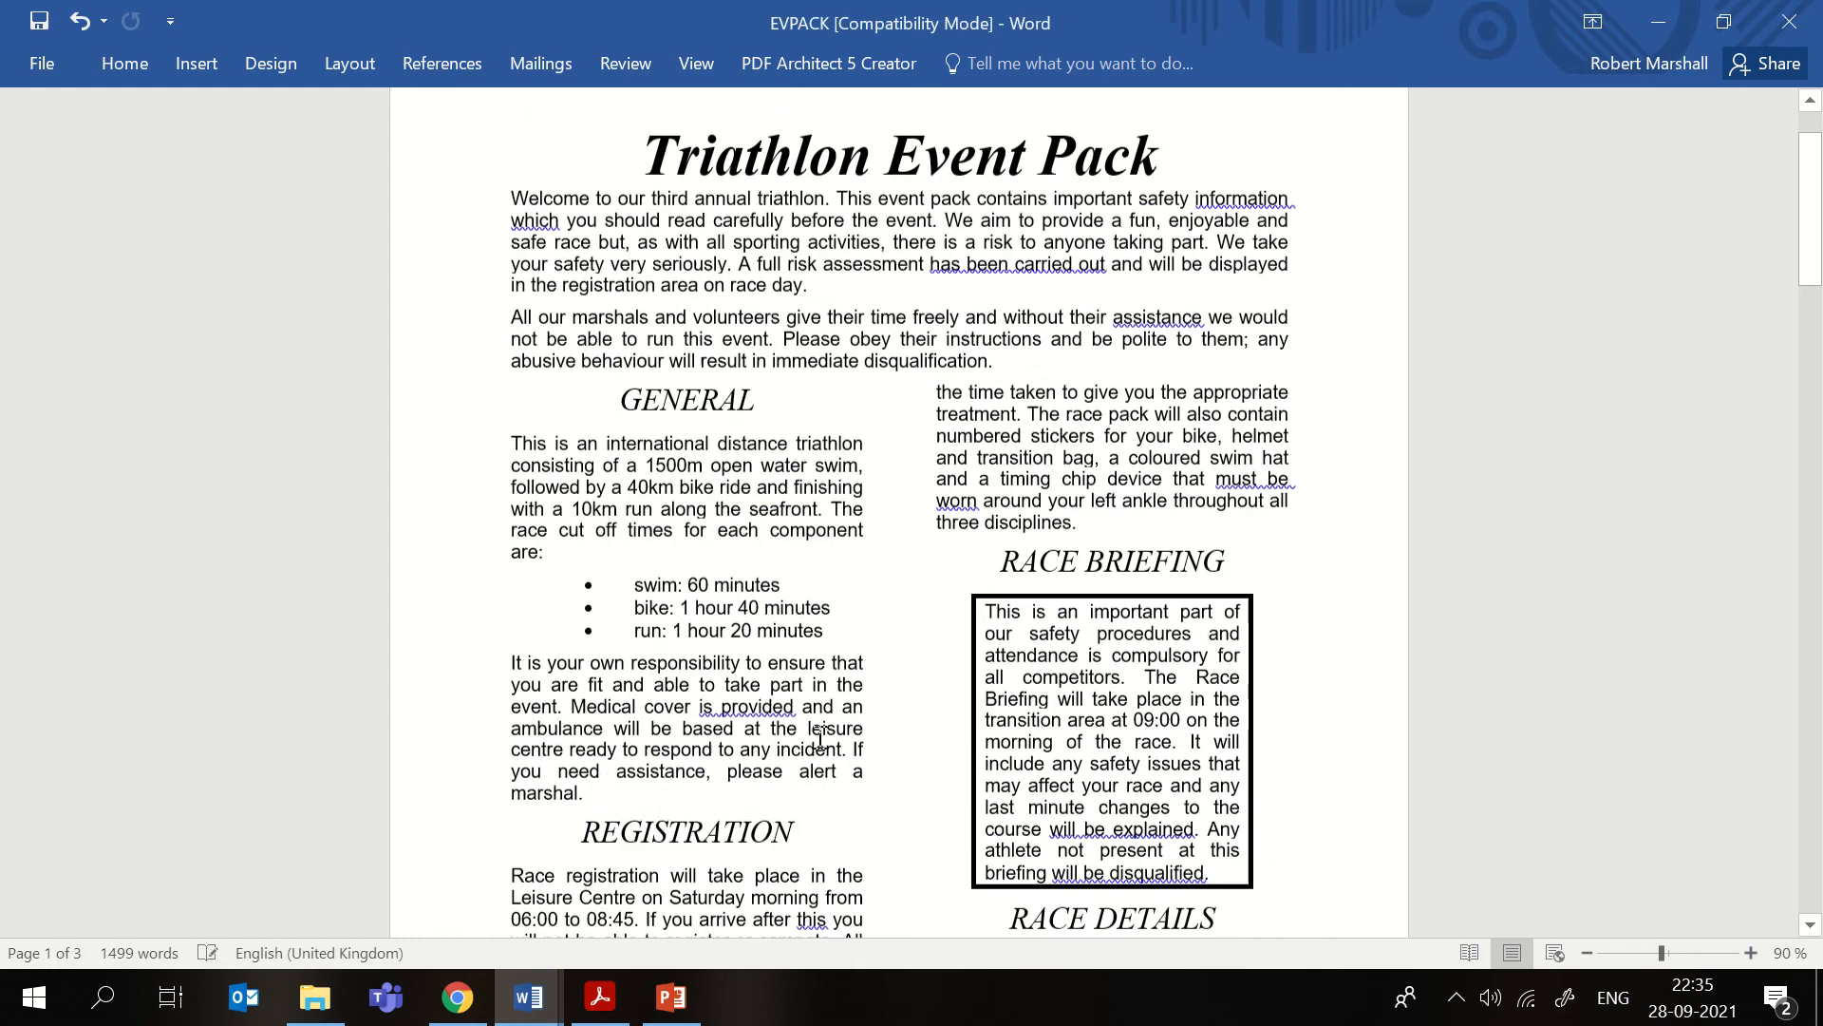
{"action": "scroll", "coordinate": [819, 740], "scroll_direction": "down", "scroll_amount": 6}
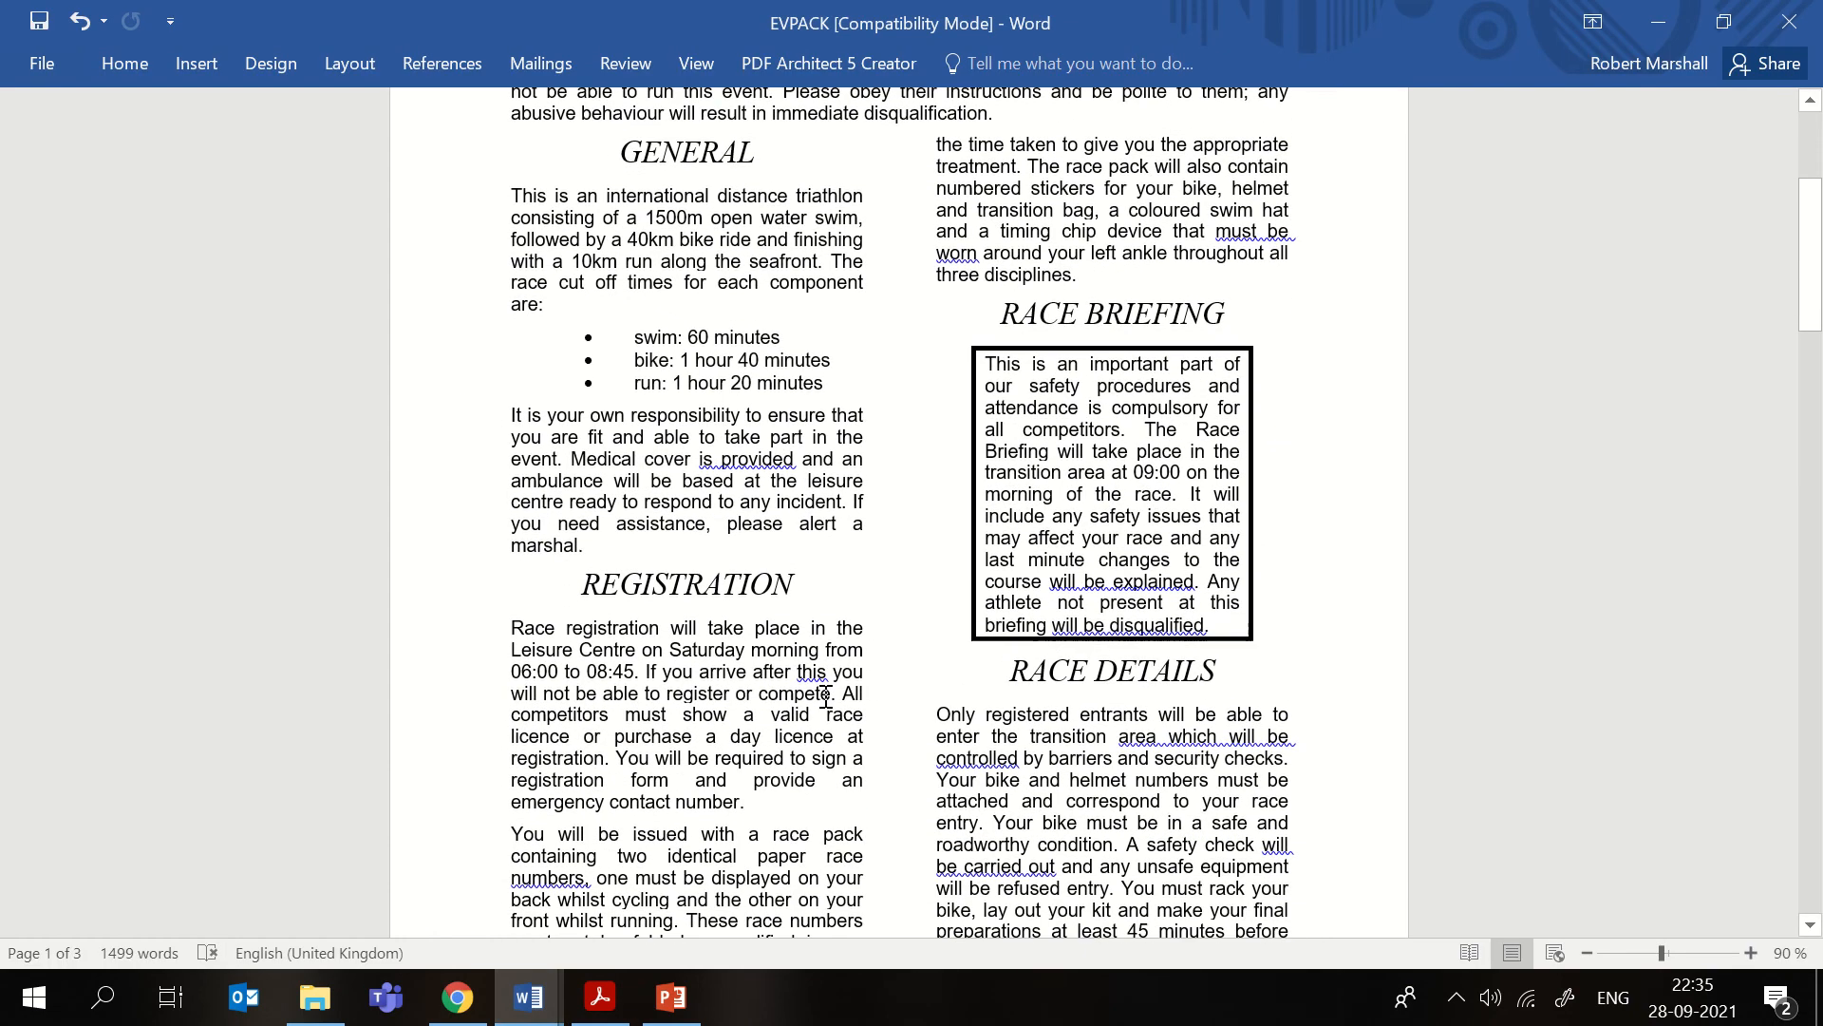
{"action": "scroll", "coordinate": [841, 708], "scroll_direction": "down", "scroll_amount": 3}
{"action": "scroll", "coordinate": [855, 720], "scroll_direction": "up", "scroll_amount": 4}
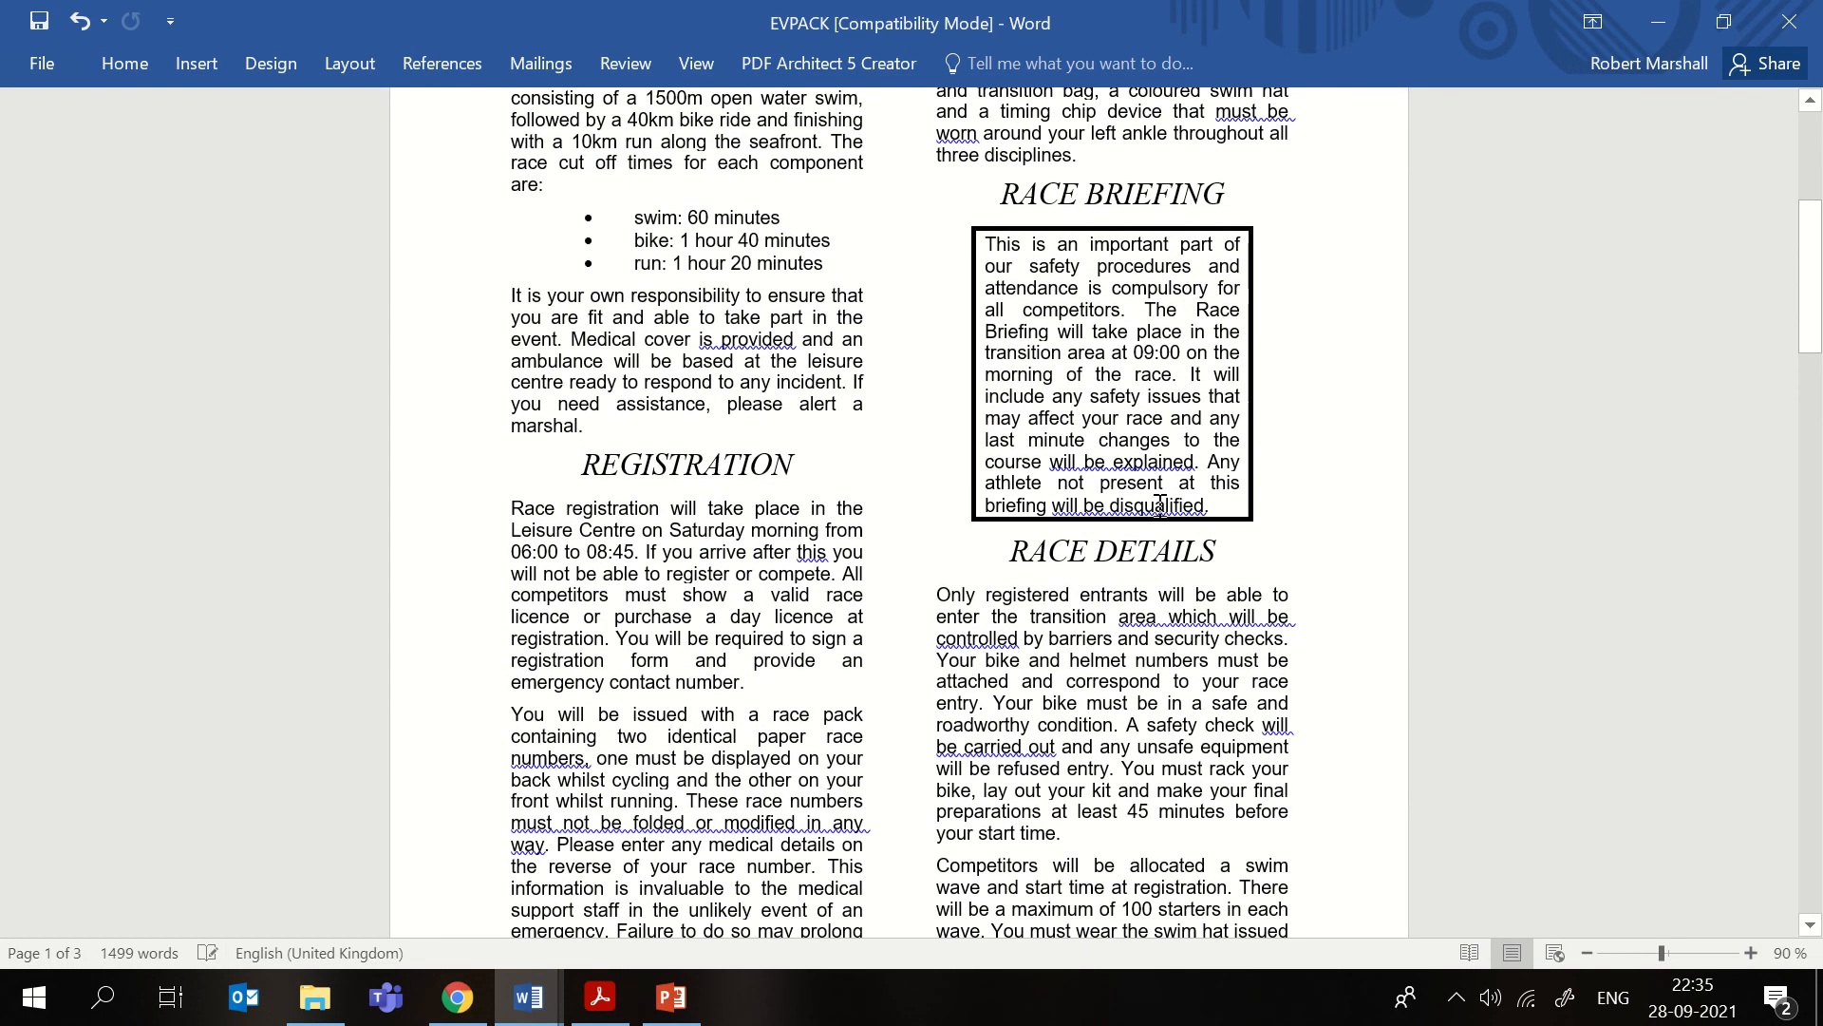
{"action": "scroll", "coordinate": [1035, 596], "scroll_direction": "up", "scroll_amount": 6}
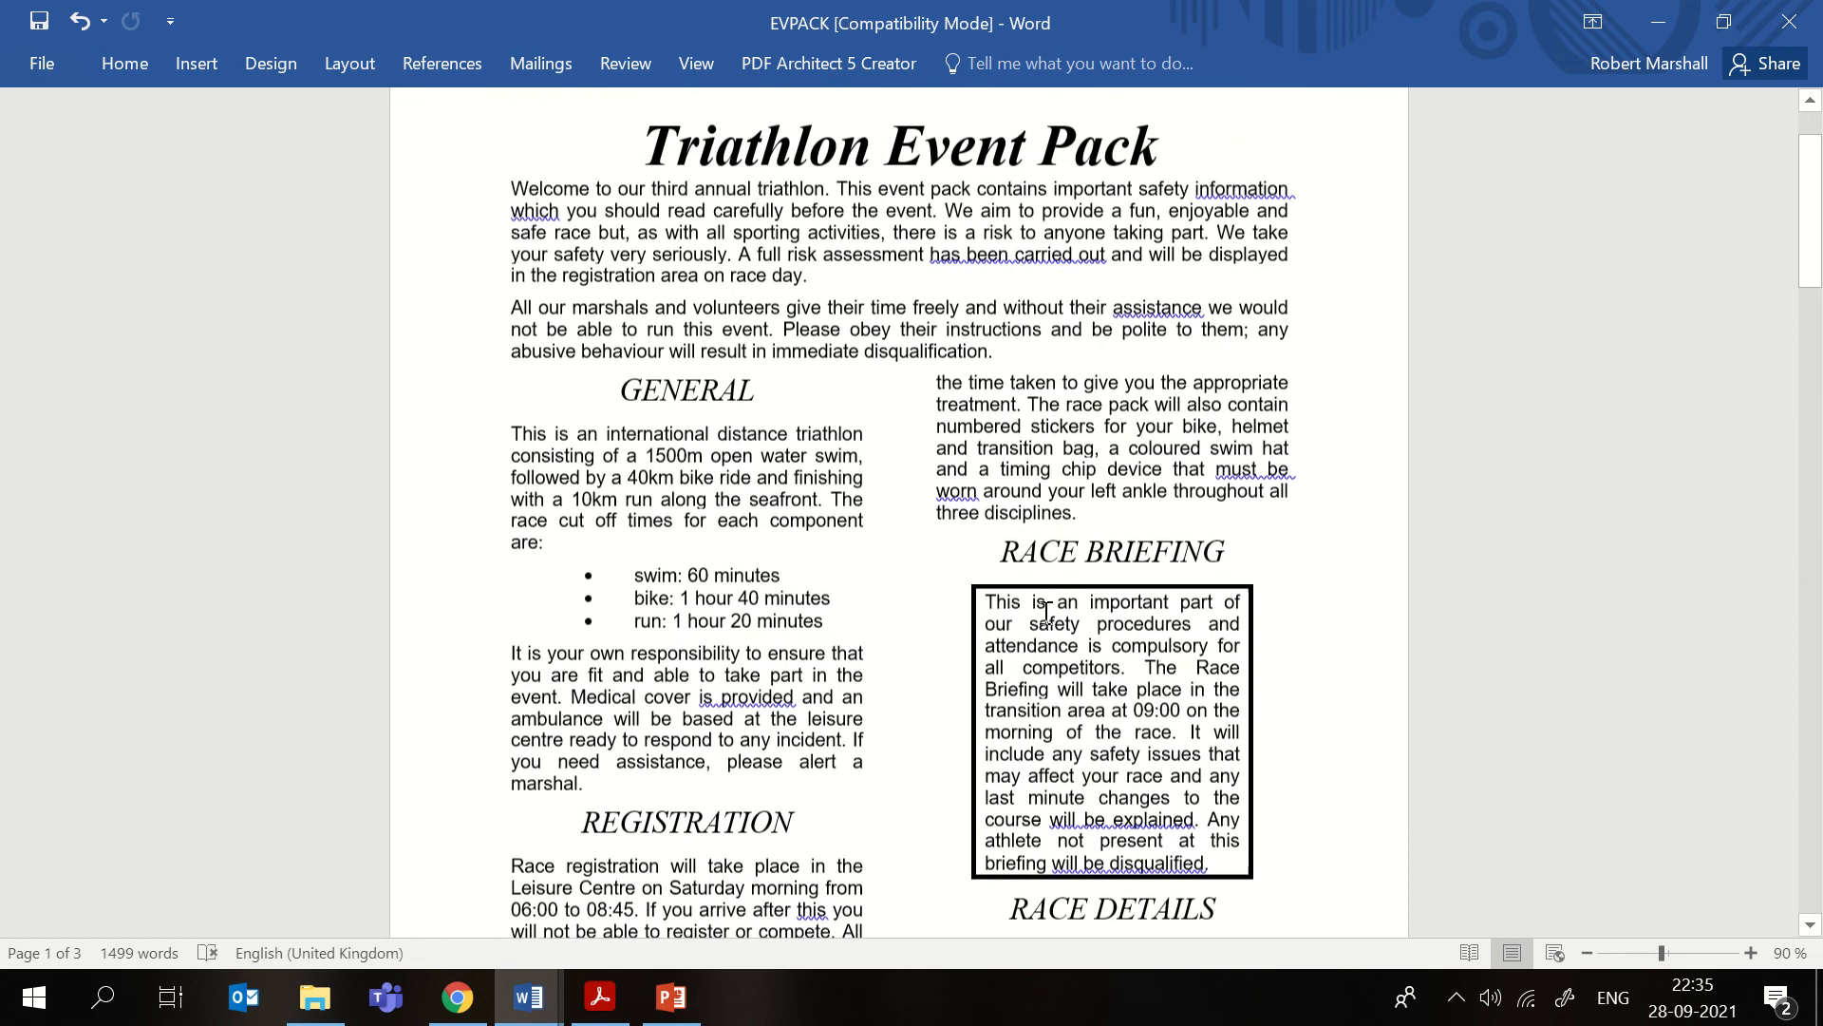
{"action": "scroll", "coordinate": [1178, 618], "scroll_direction": "down", "scroll_amount": 5}
{"action": "scroll", "coordinate": [1178, 618], "scroll_direction": "down", "scroll_amount": 3}
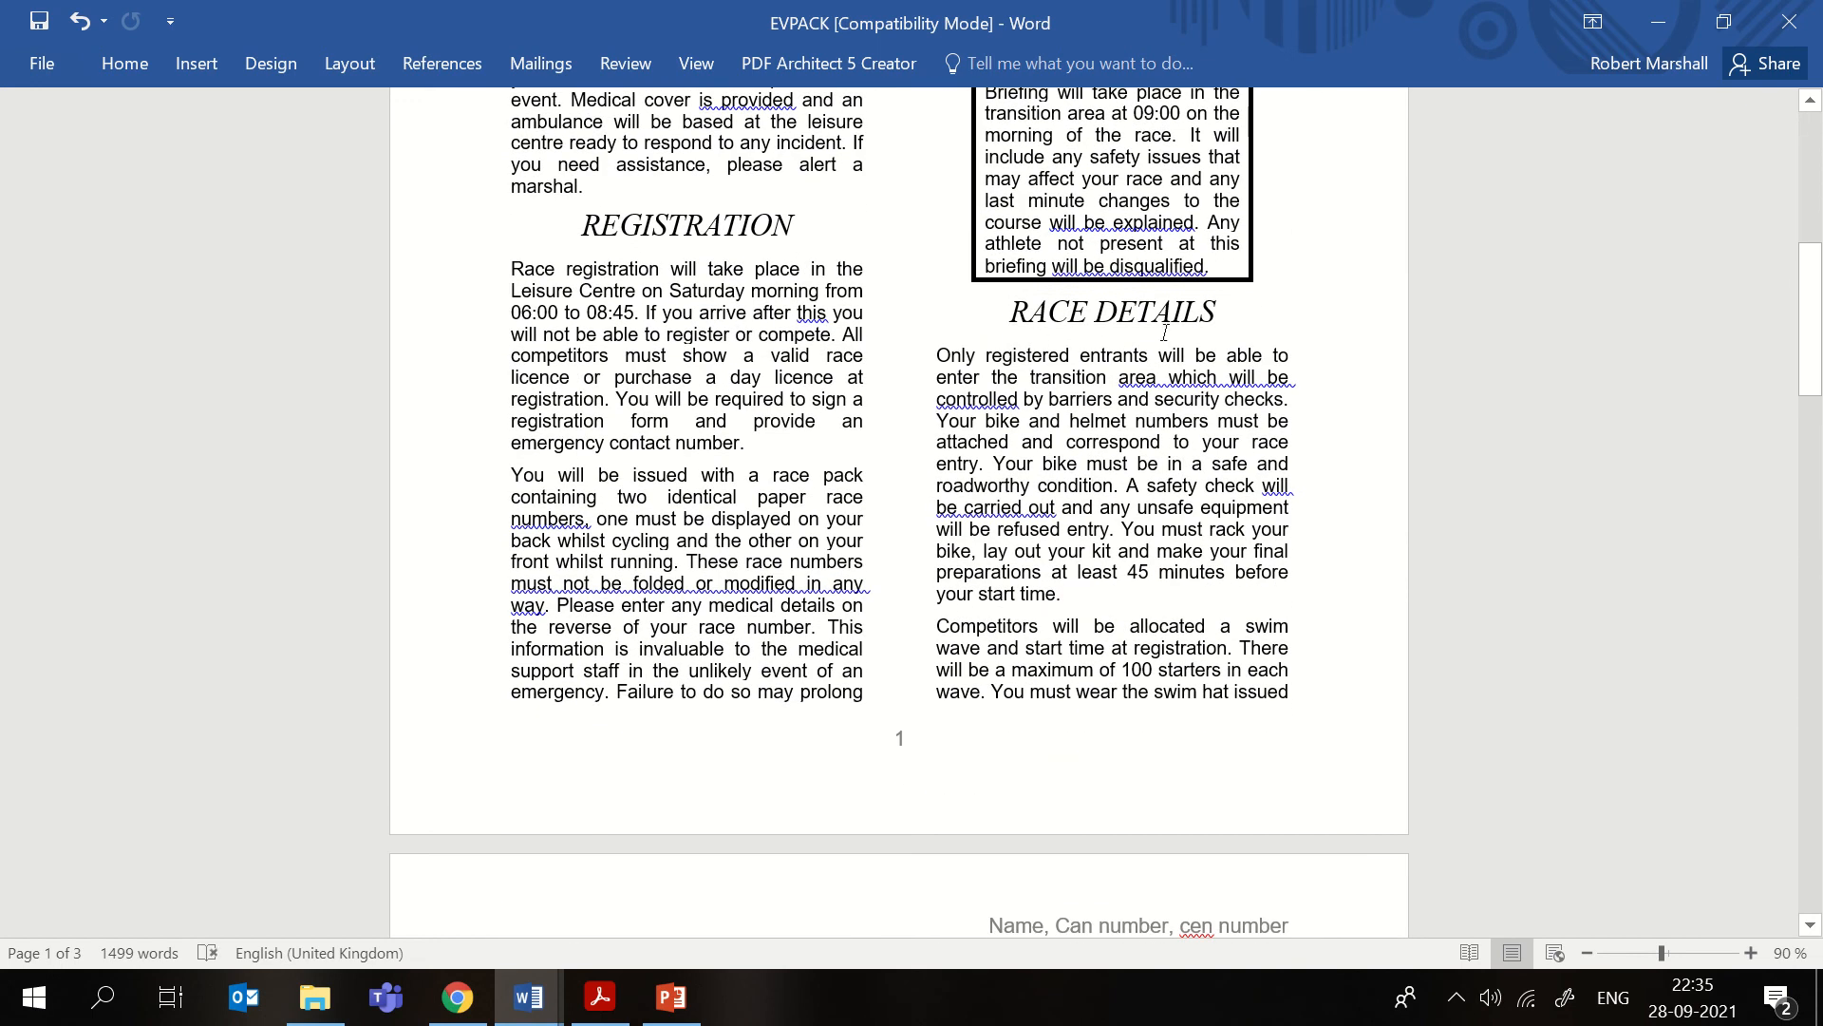
{"action": "scroll", "coordinate": [1037, 650], "scroll_direction": "down", "scroll_amount": 5}
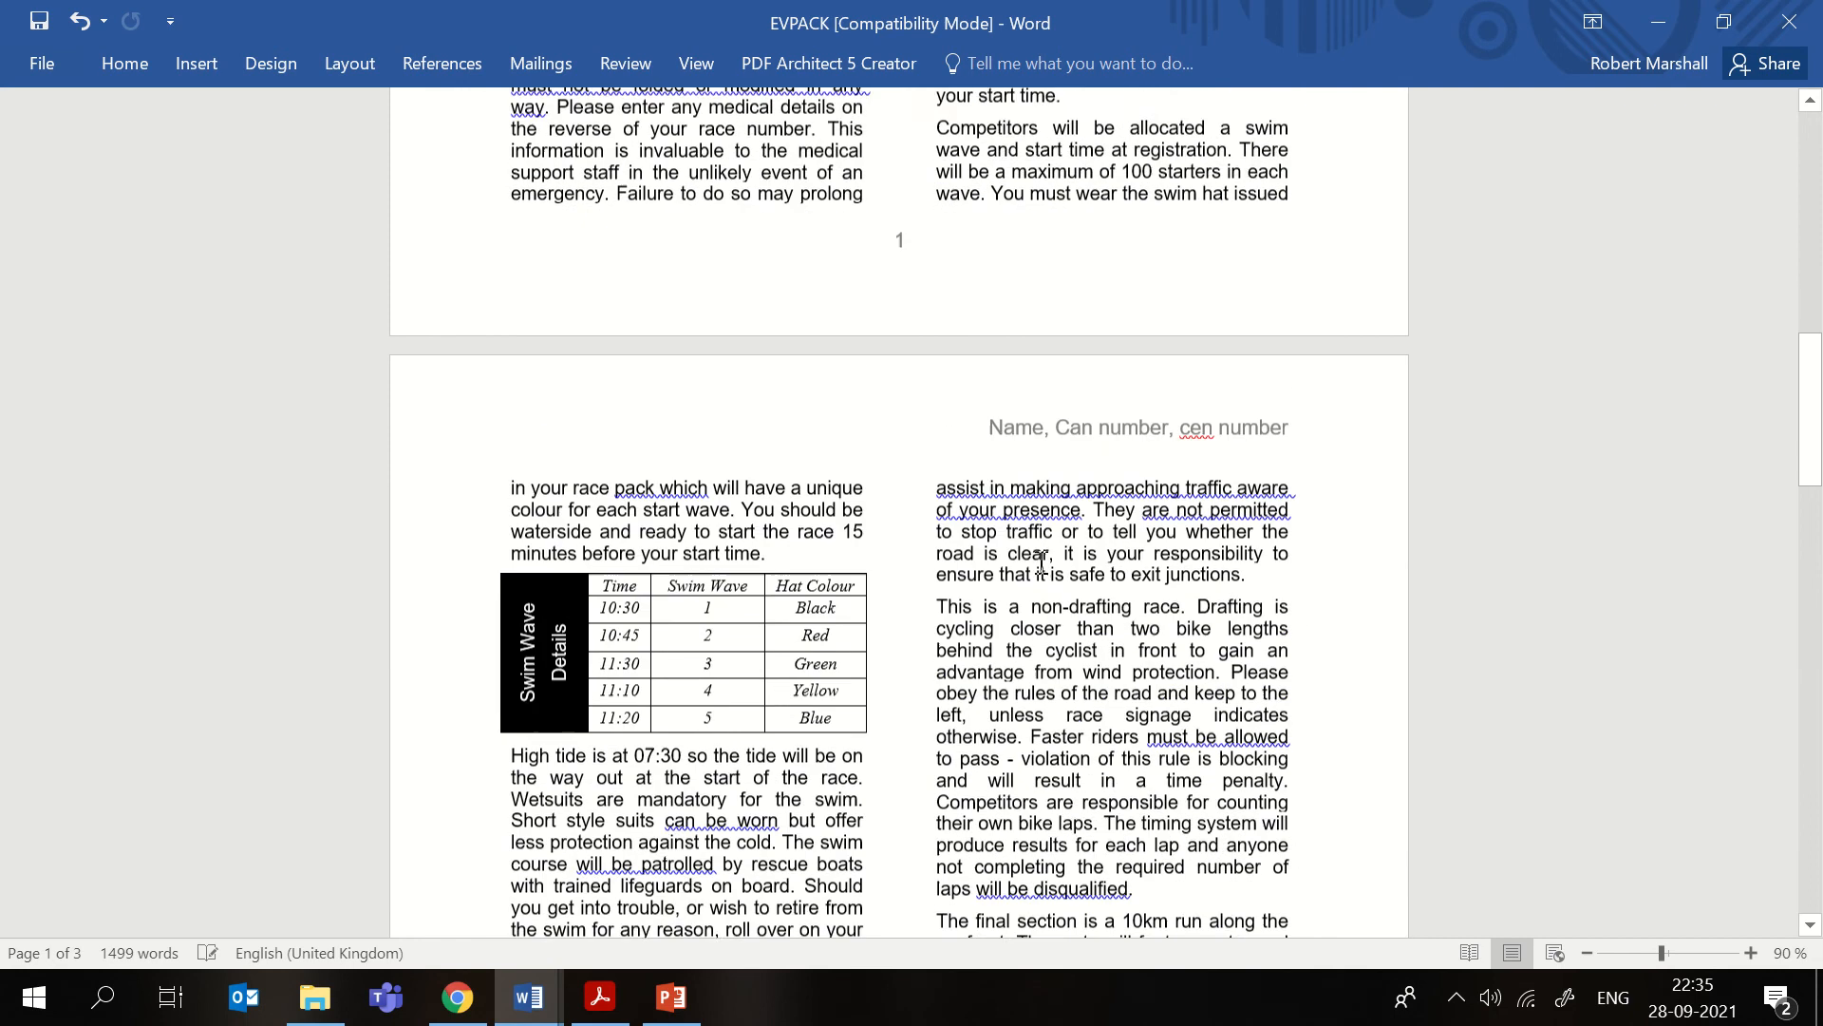
{"action": "scroll", "coordinate": [1049, 450], "scroll_direction": "up", "scroll_amount": 1}
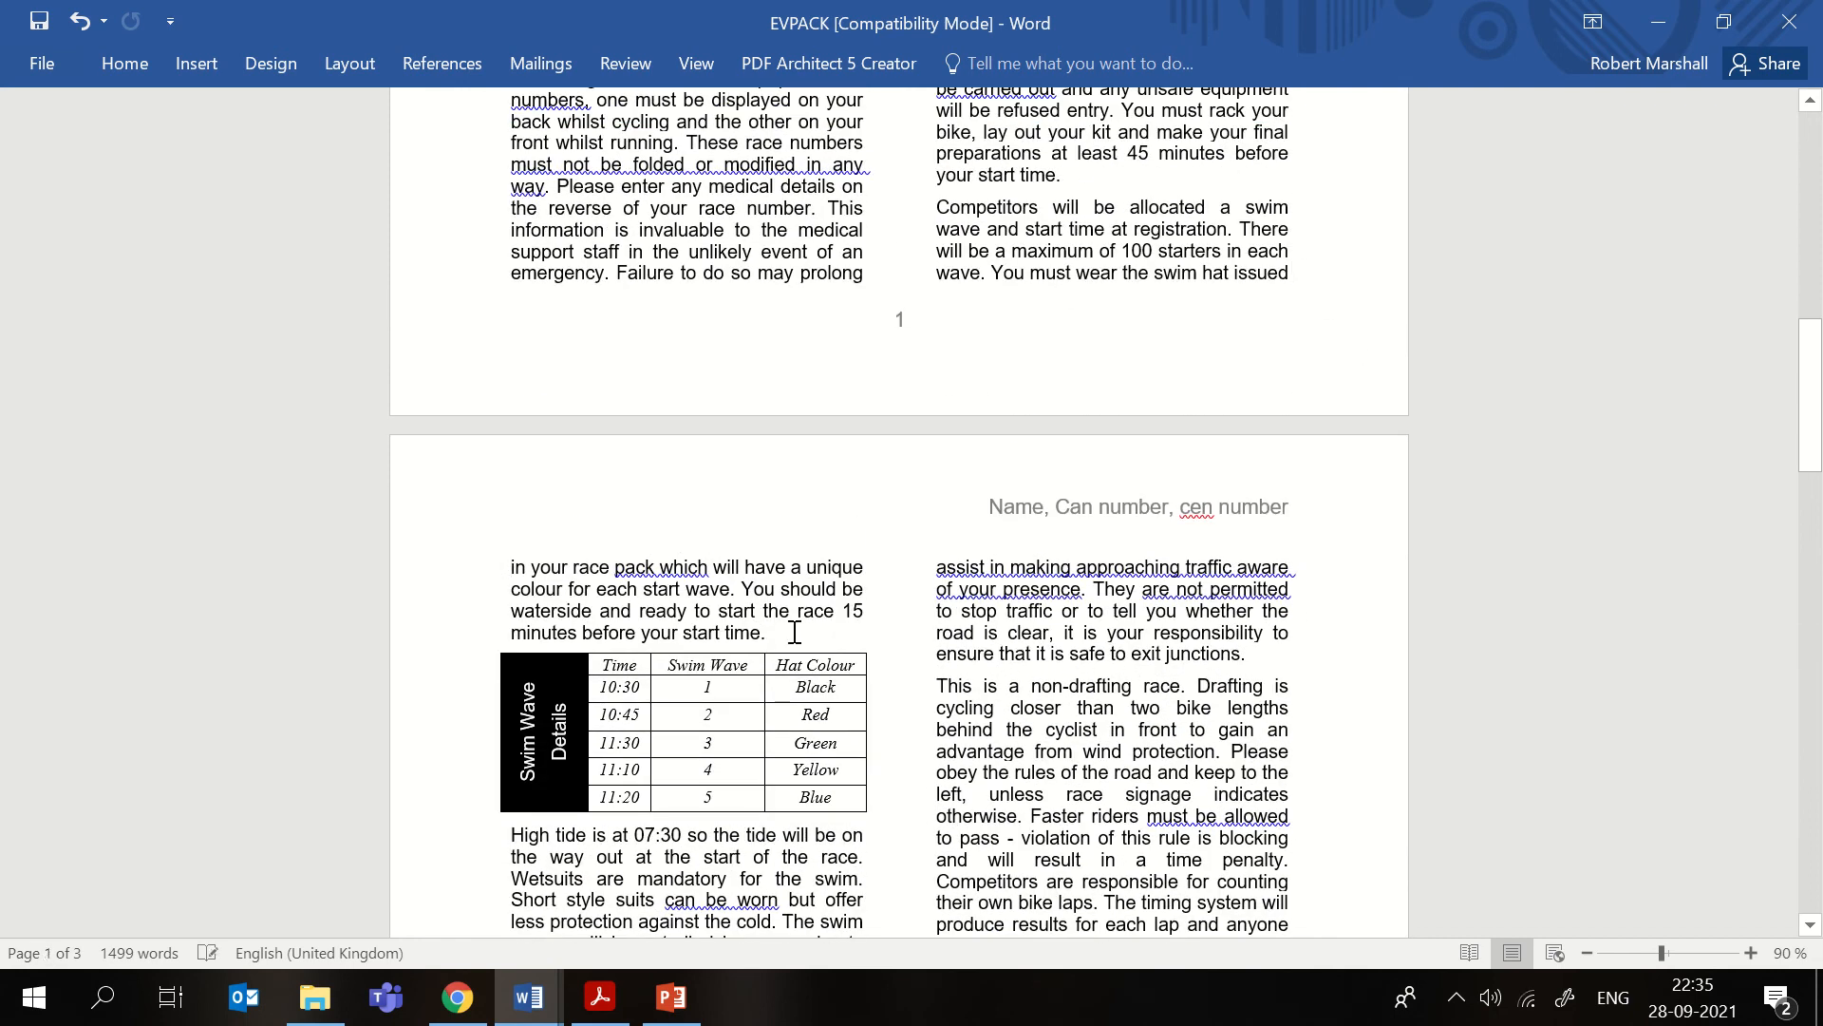
{"action": "scroll", "coordinate": [798, 632], "scroll_direction": "down", "scroll_amount": 7}
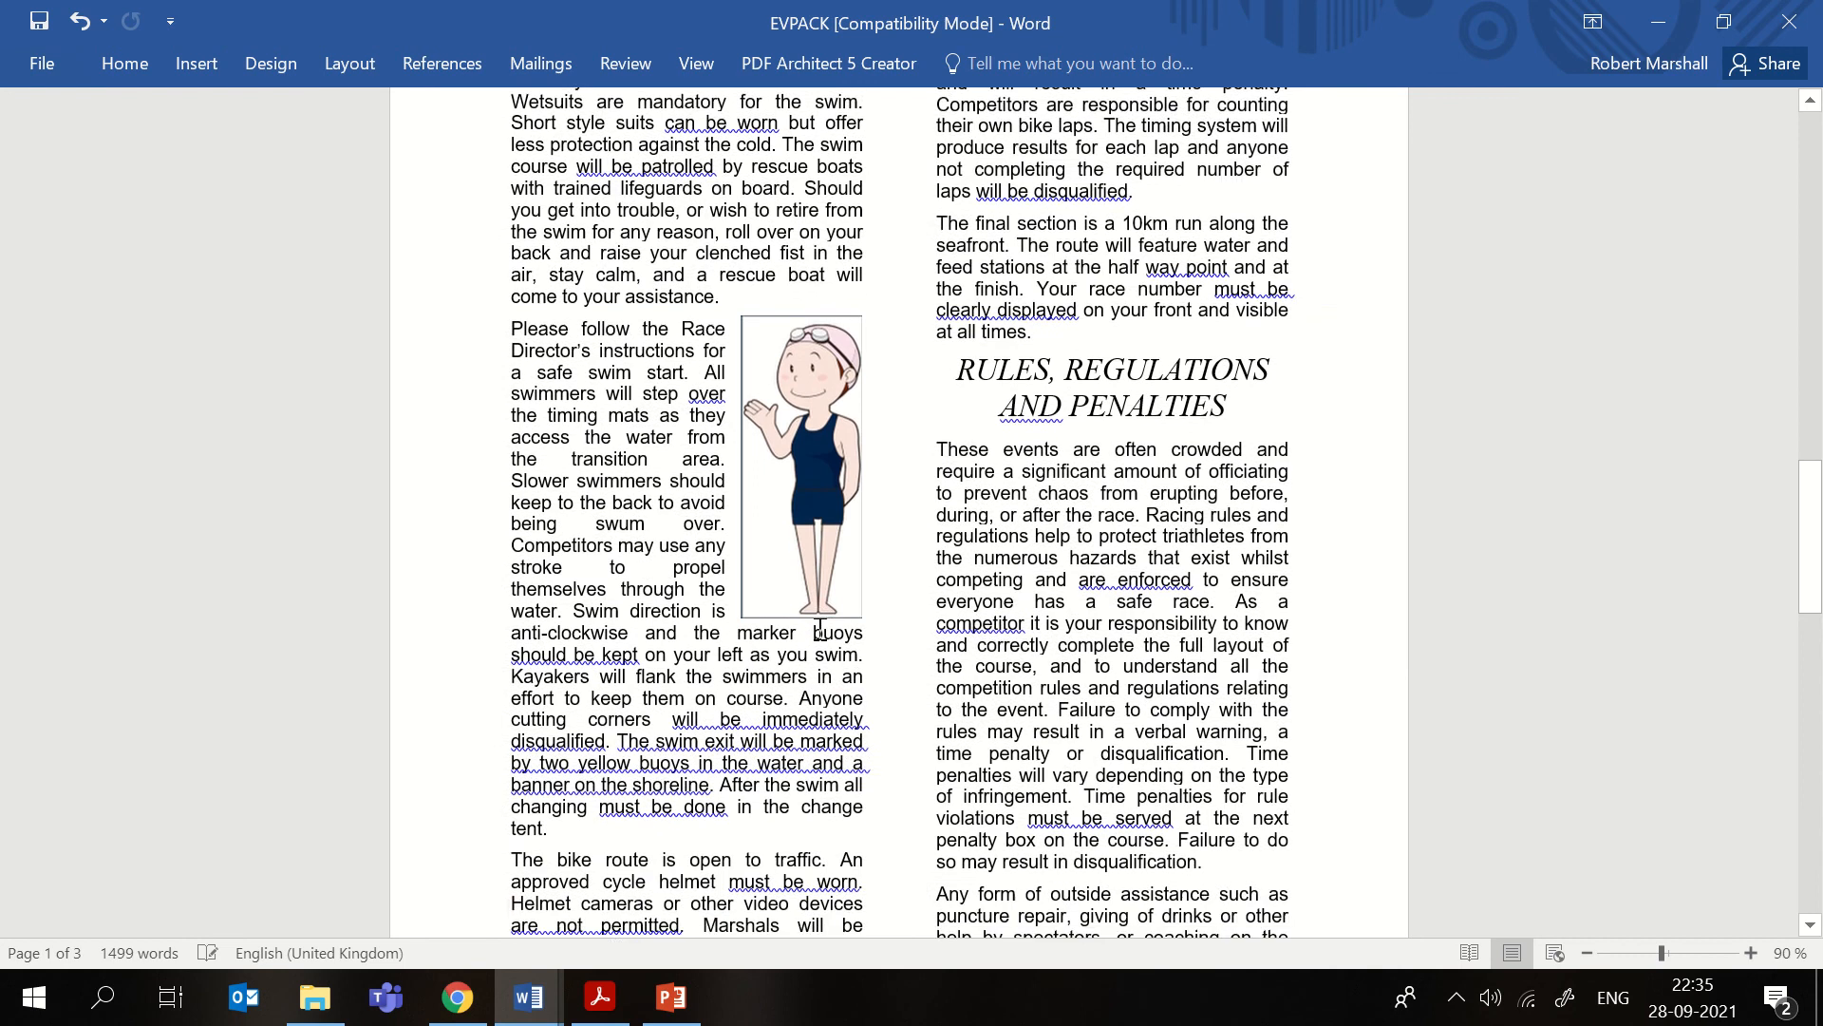
{"action": "scroll", "coordinate": [821, 631], "scroll_direction": "down", "scroll_amount": 3}
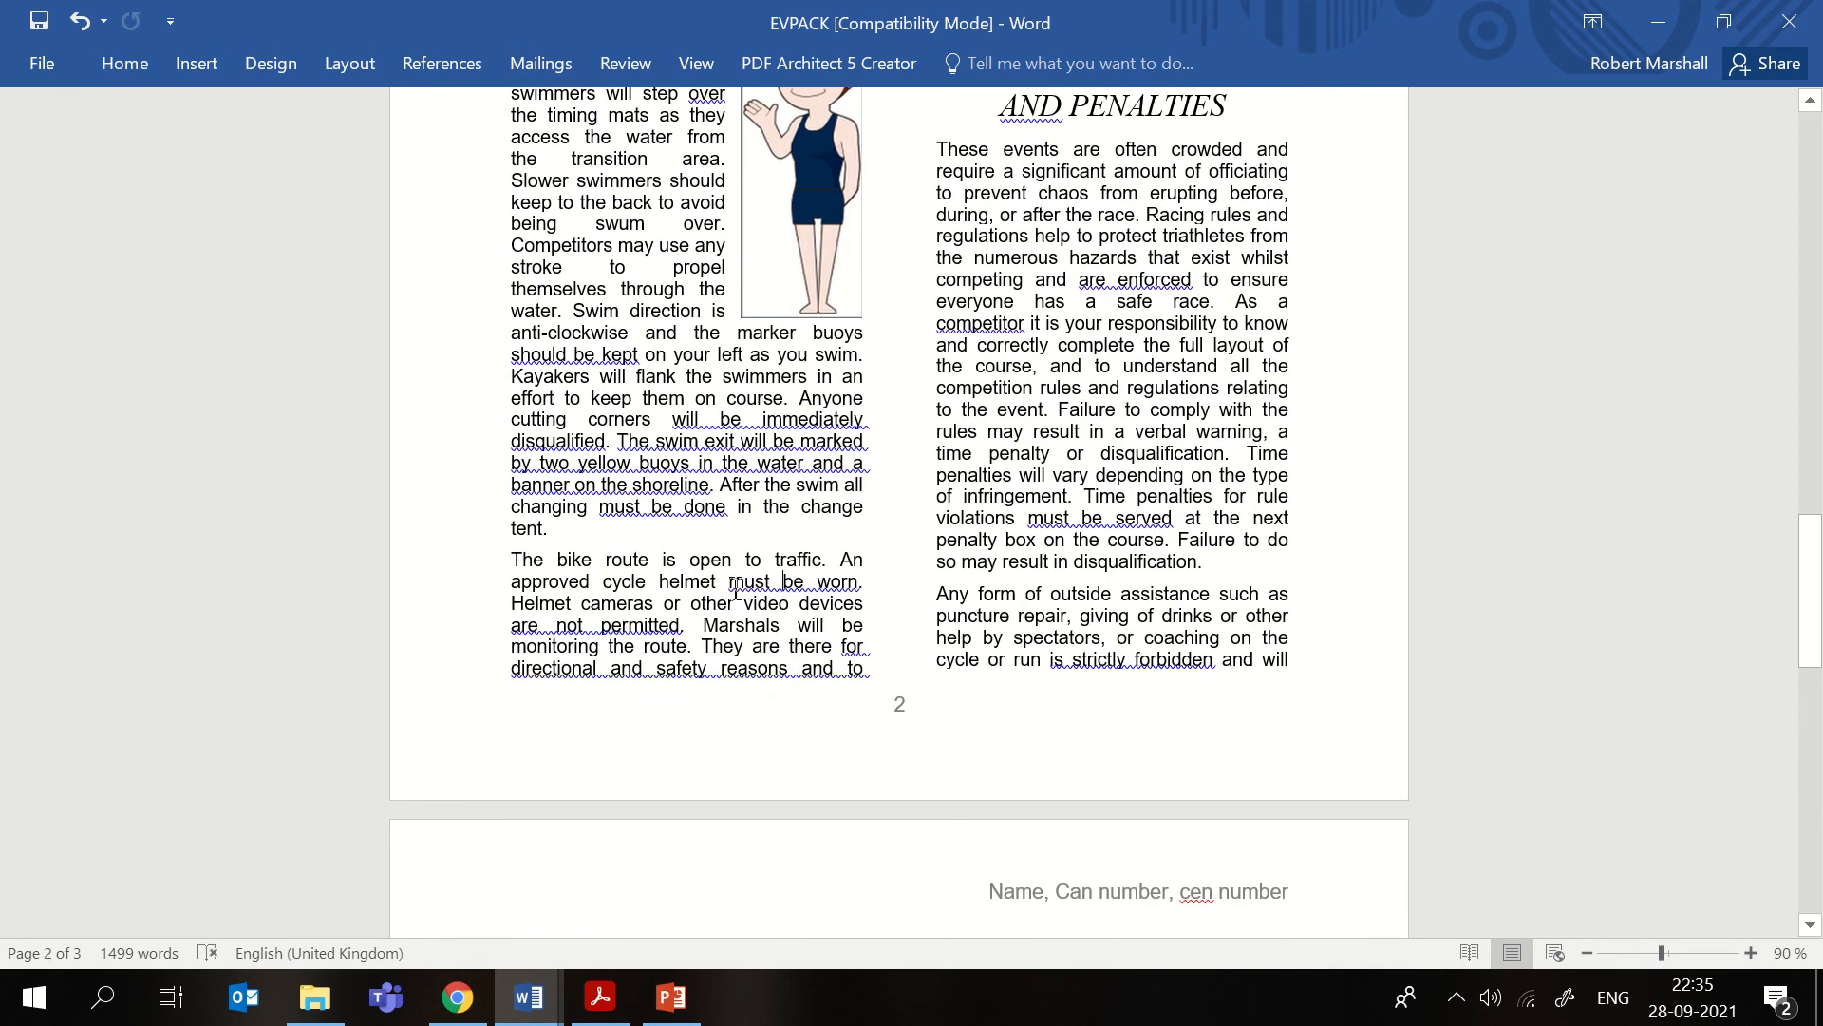
{"action": "scroll", "coordinate": [858, 692], "scroll_direction": "up", "scroll_amount": 8}
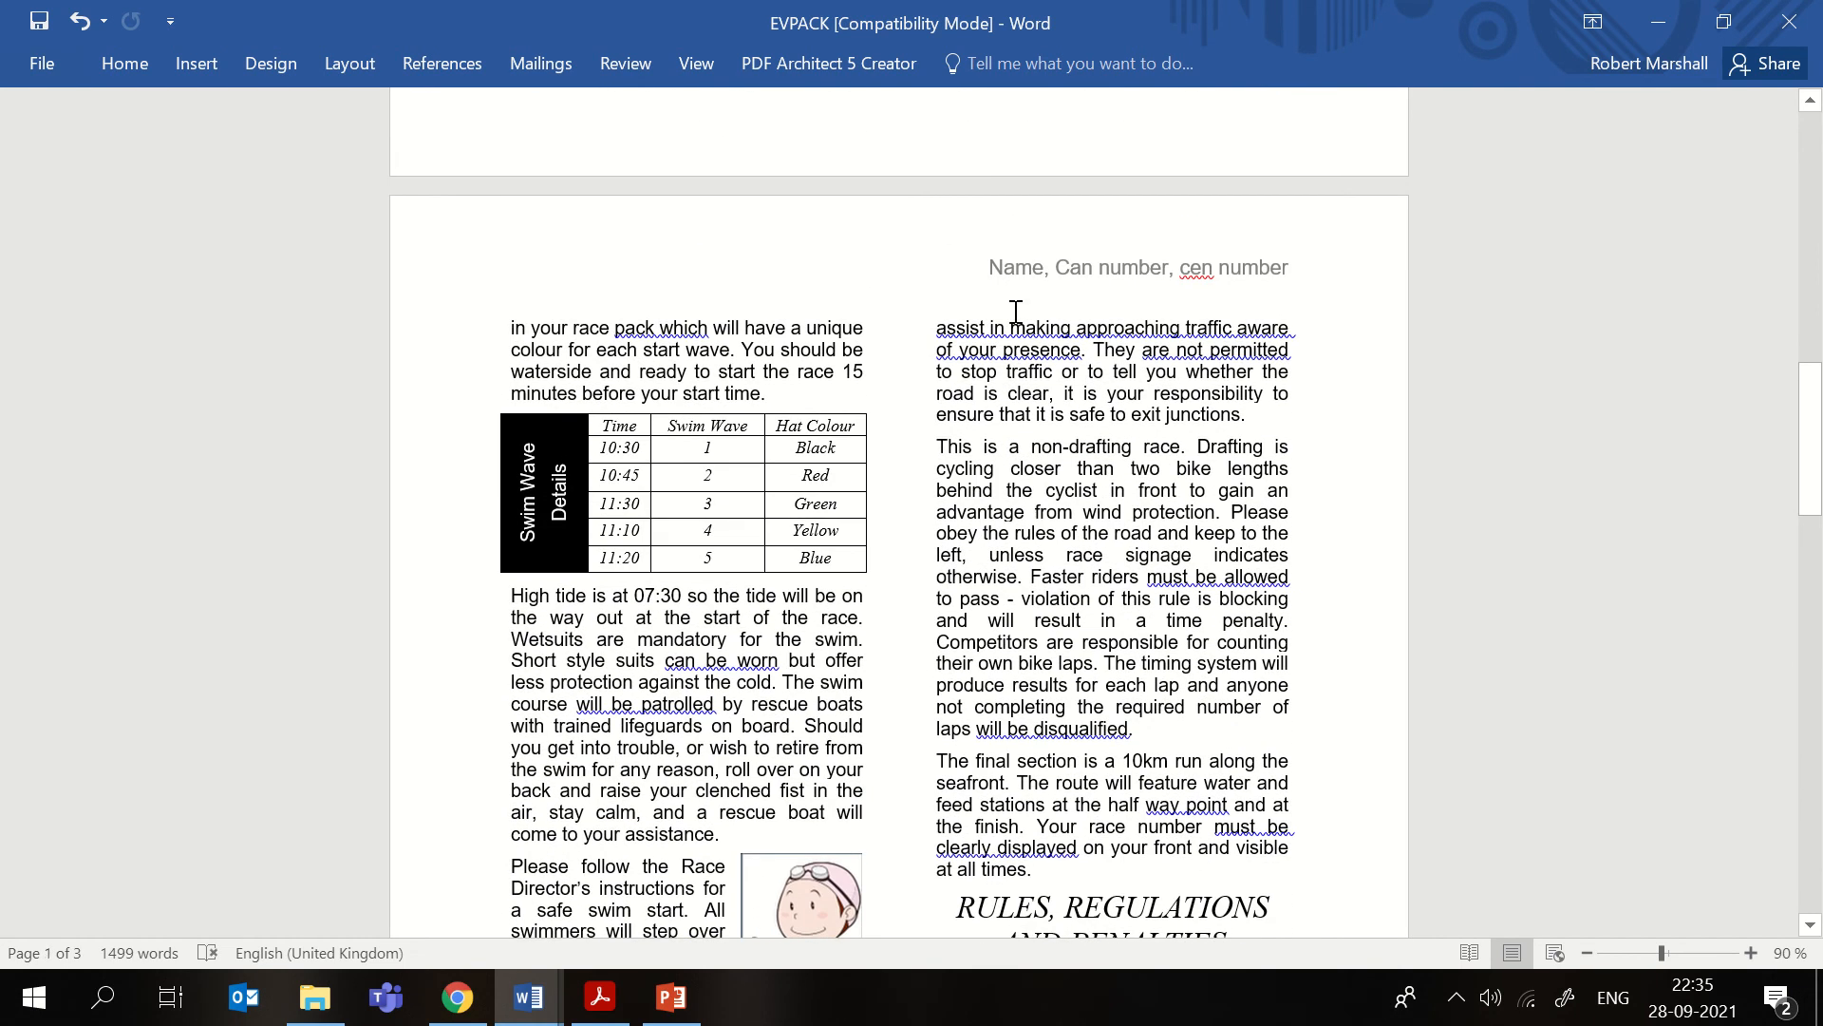
{"action": "scroll", "coordinate": [1015, 311], "scroll_direction": "down", "scroll_amount": 8}
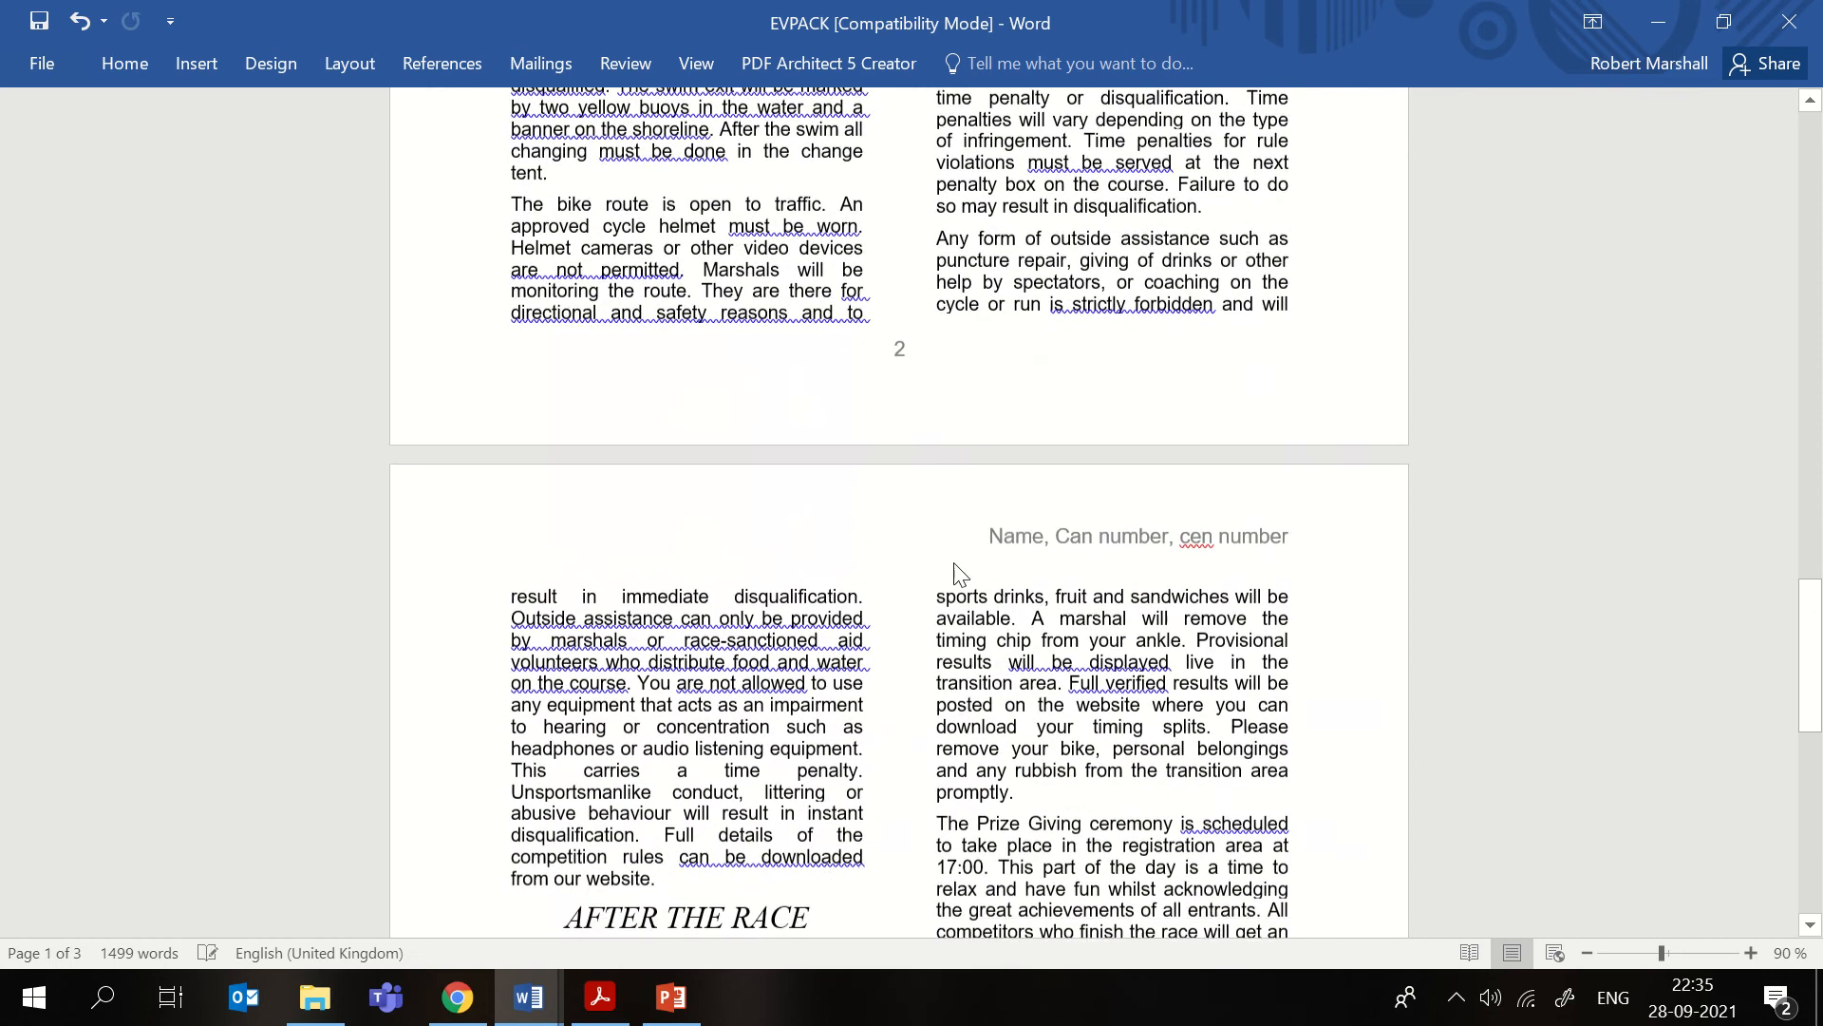
{"action": "scroll", "coordinate": [959, 570], "scroll_direction": "down", "scroll_amount": 4}
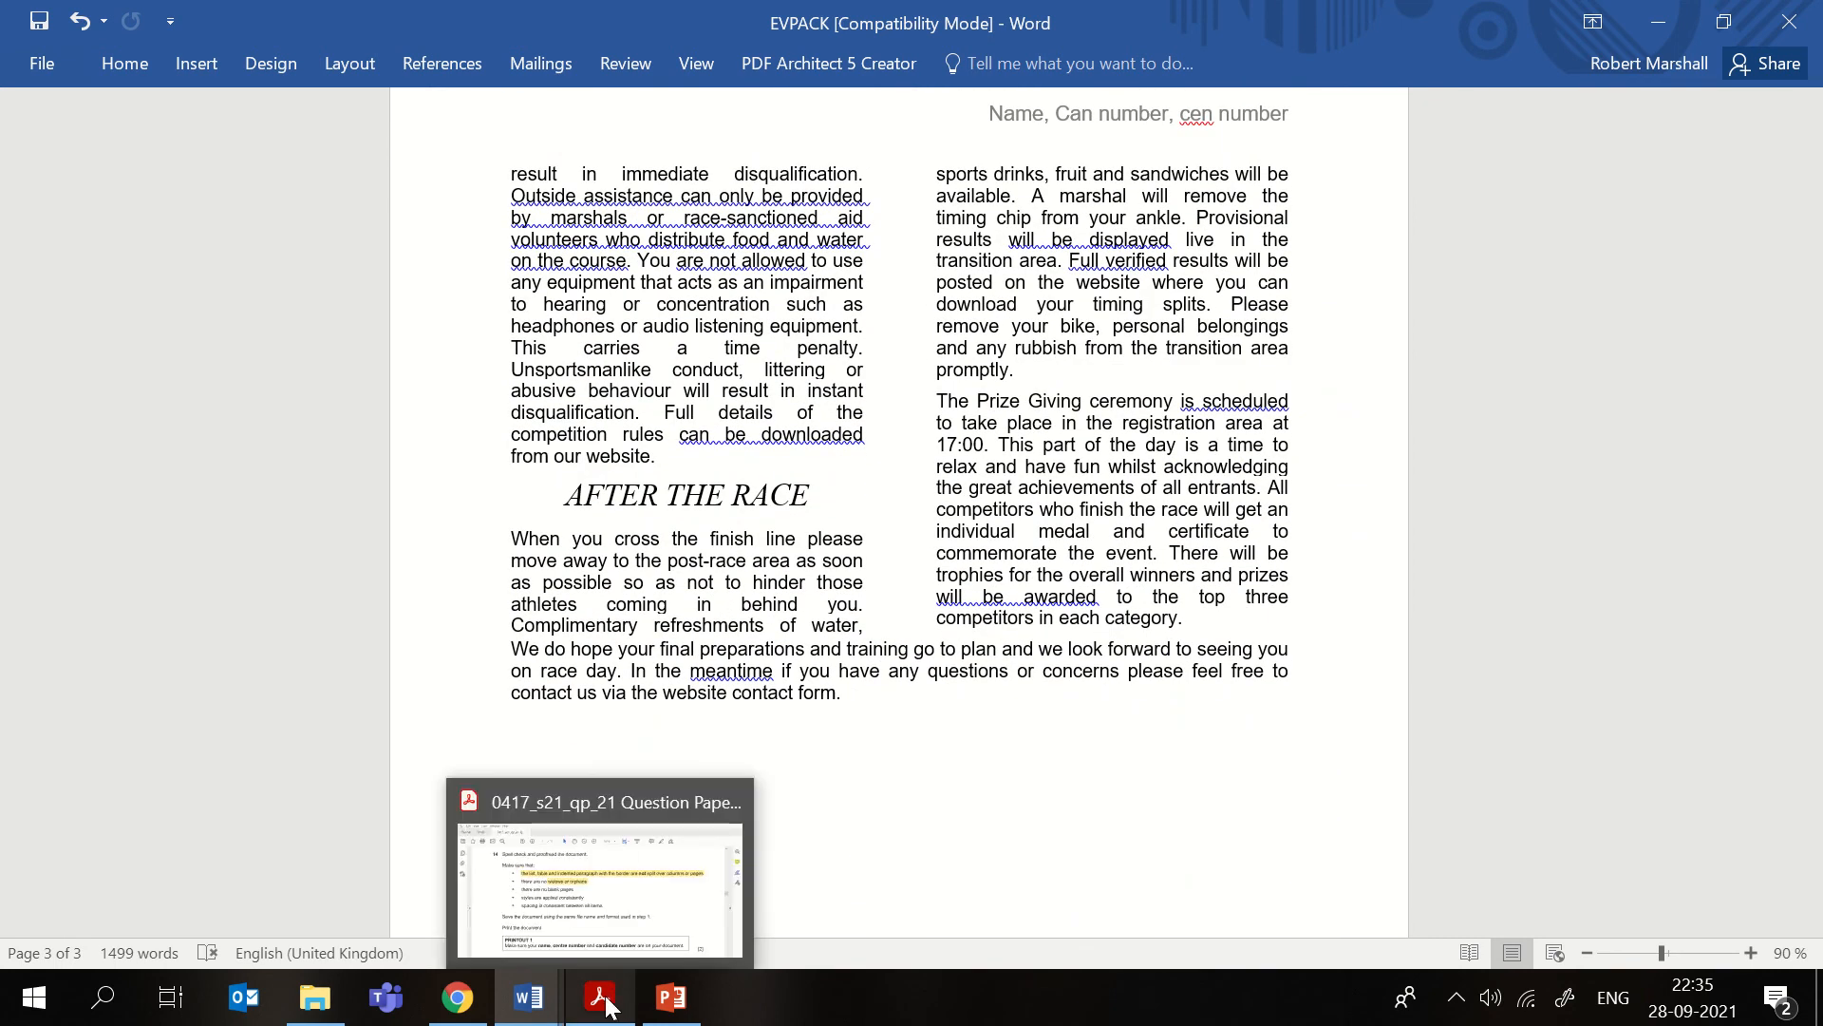
- Switch to the question paper in Acrobat Reader and highlight "there are no blank pages" in question 14
{"action": "left_click", "coordinate": [608, 1005]}
{"action": "left_click_drag", "start_coordinate": [742, 454], "coordinate": [429, 456]}
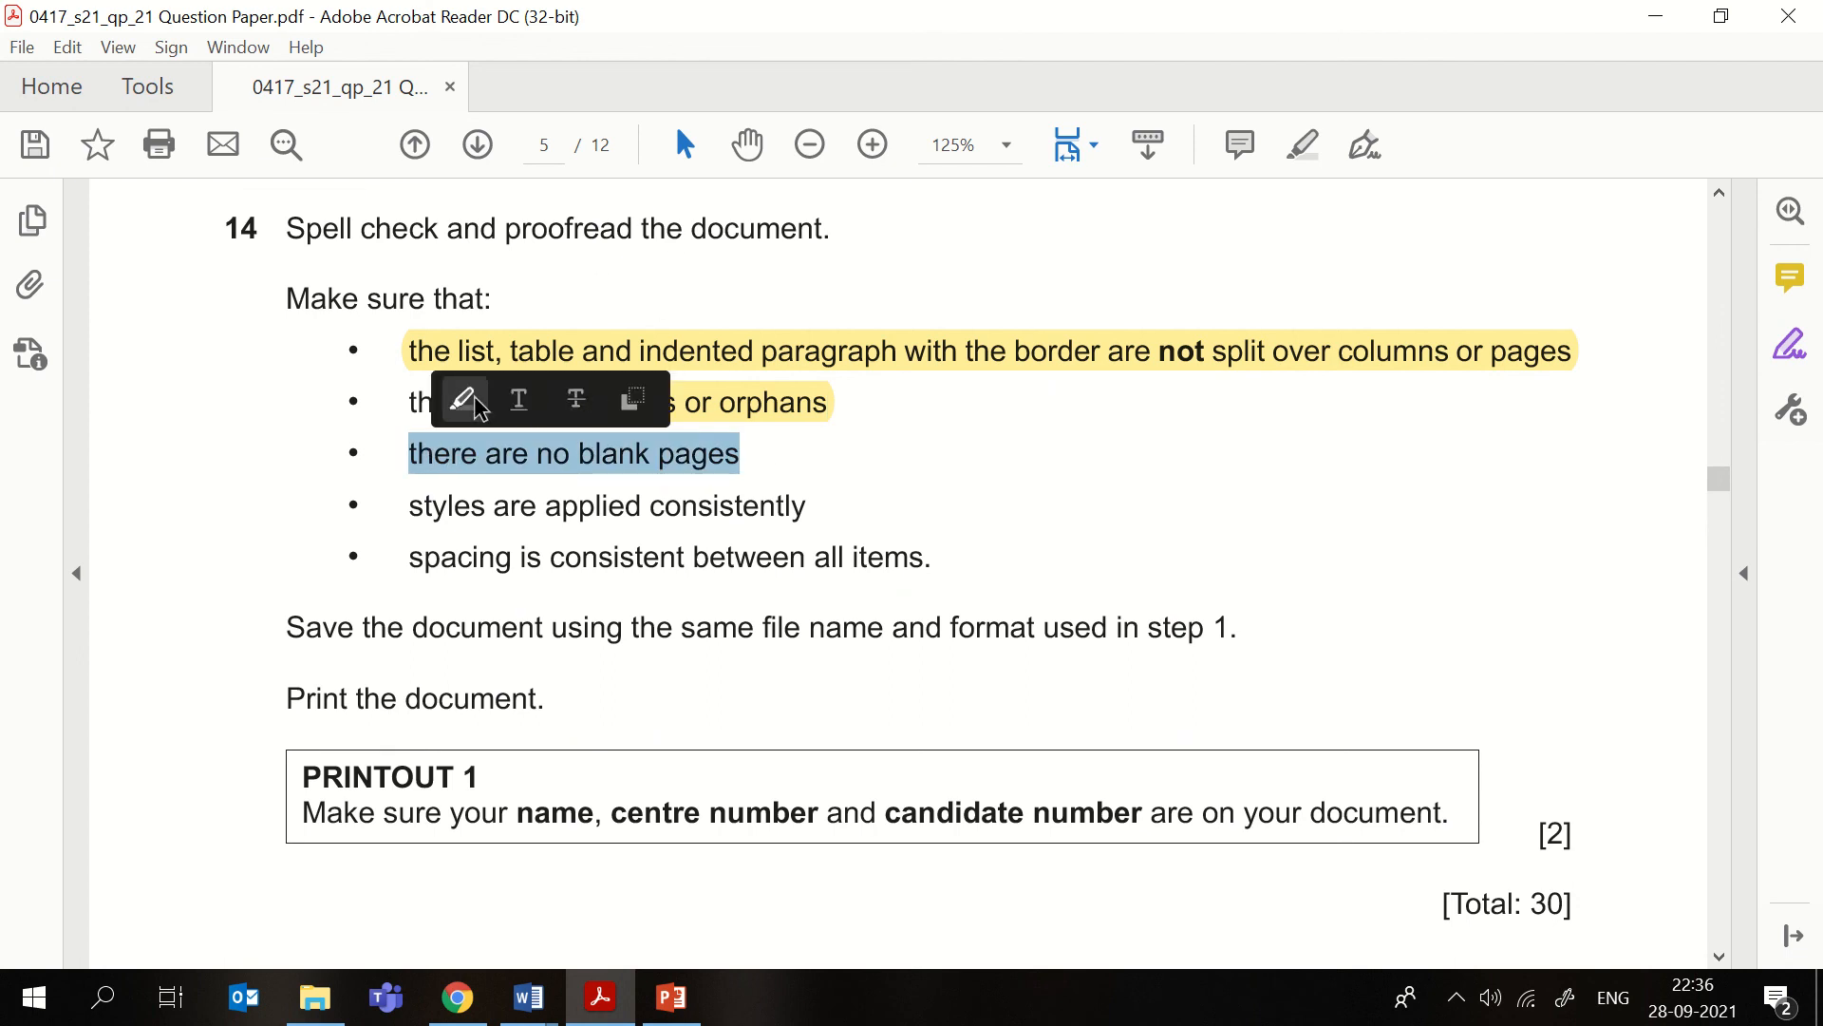
{"action": "left_click", "coordinate": [479, 406]}
- Switch to EVPACK in Word and check the end of the document for blank pages
{"action": "mouse_move", "coordinate": [529, 997]}
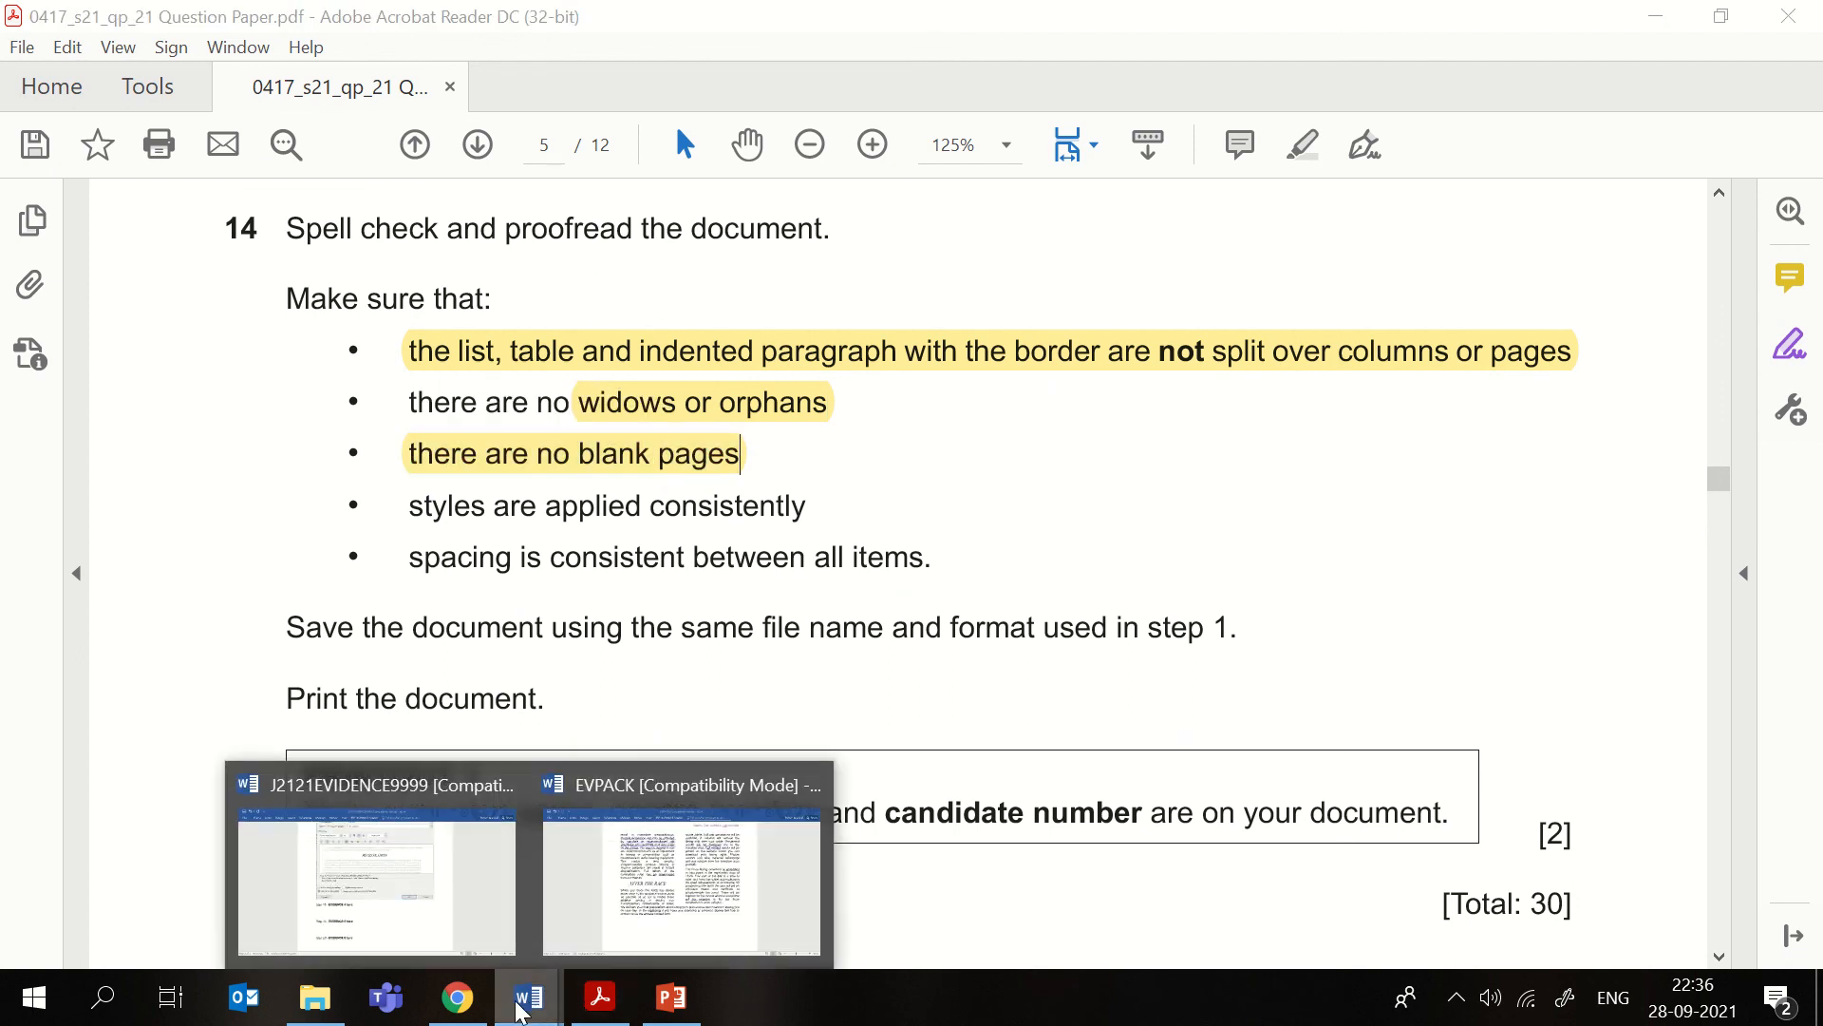
{"action": "left_click", "coordinate": [608, 896]}
{"action": "left_click_drag", "start_coordinate": [1811, 732], "coordinate": [1811, 836]}
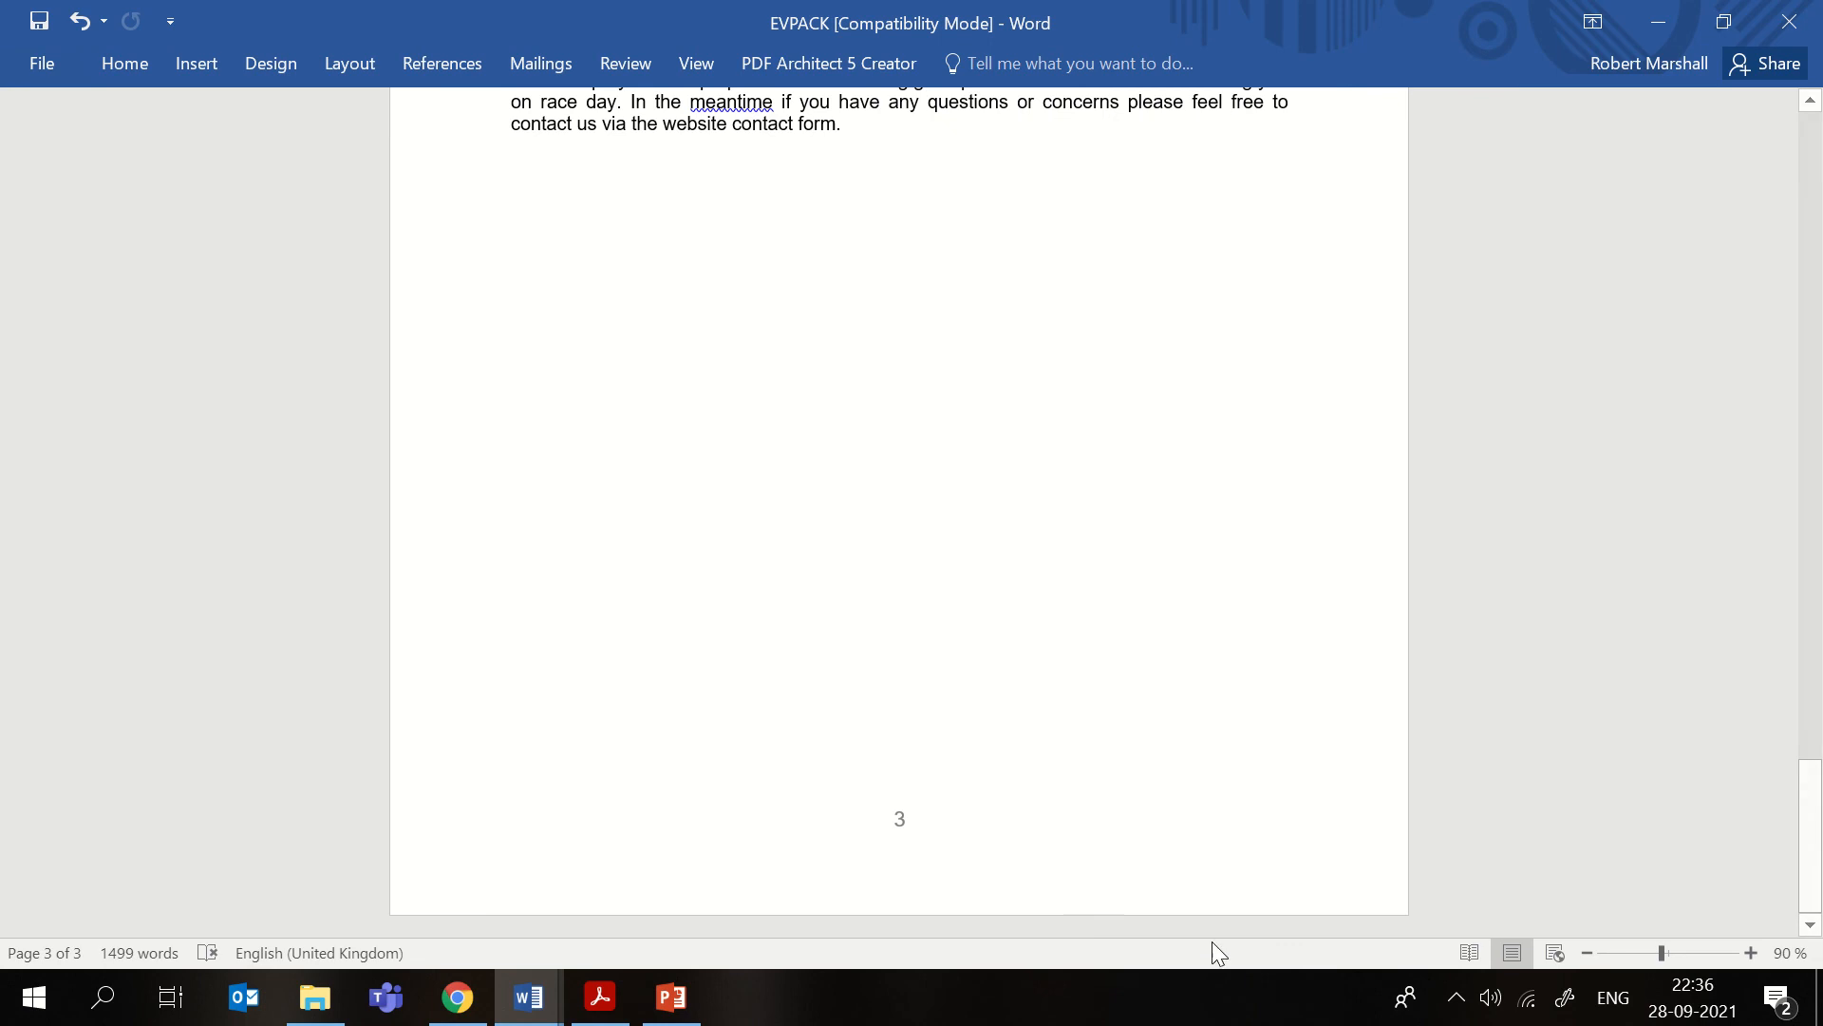
{"action": "scroll", "coordinate": [1266, 757], "scroll_direction": "up", "scroll_amount": 5}
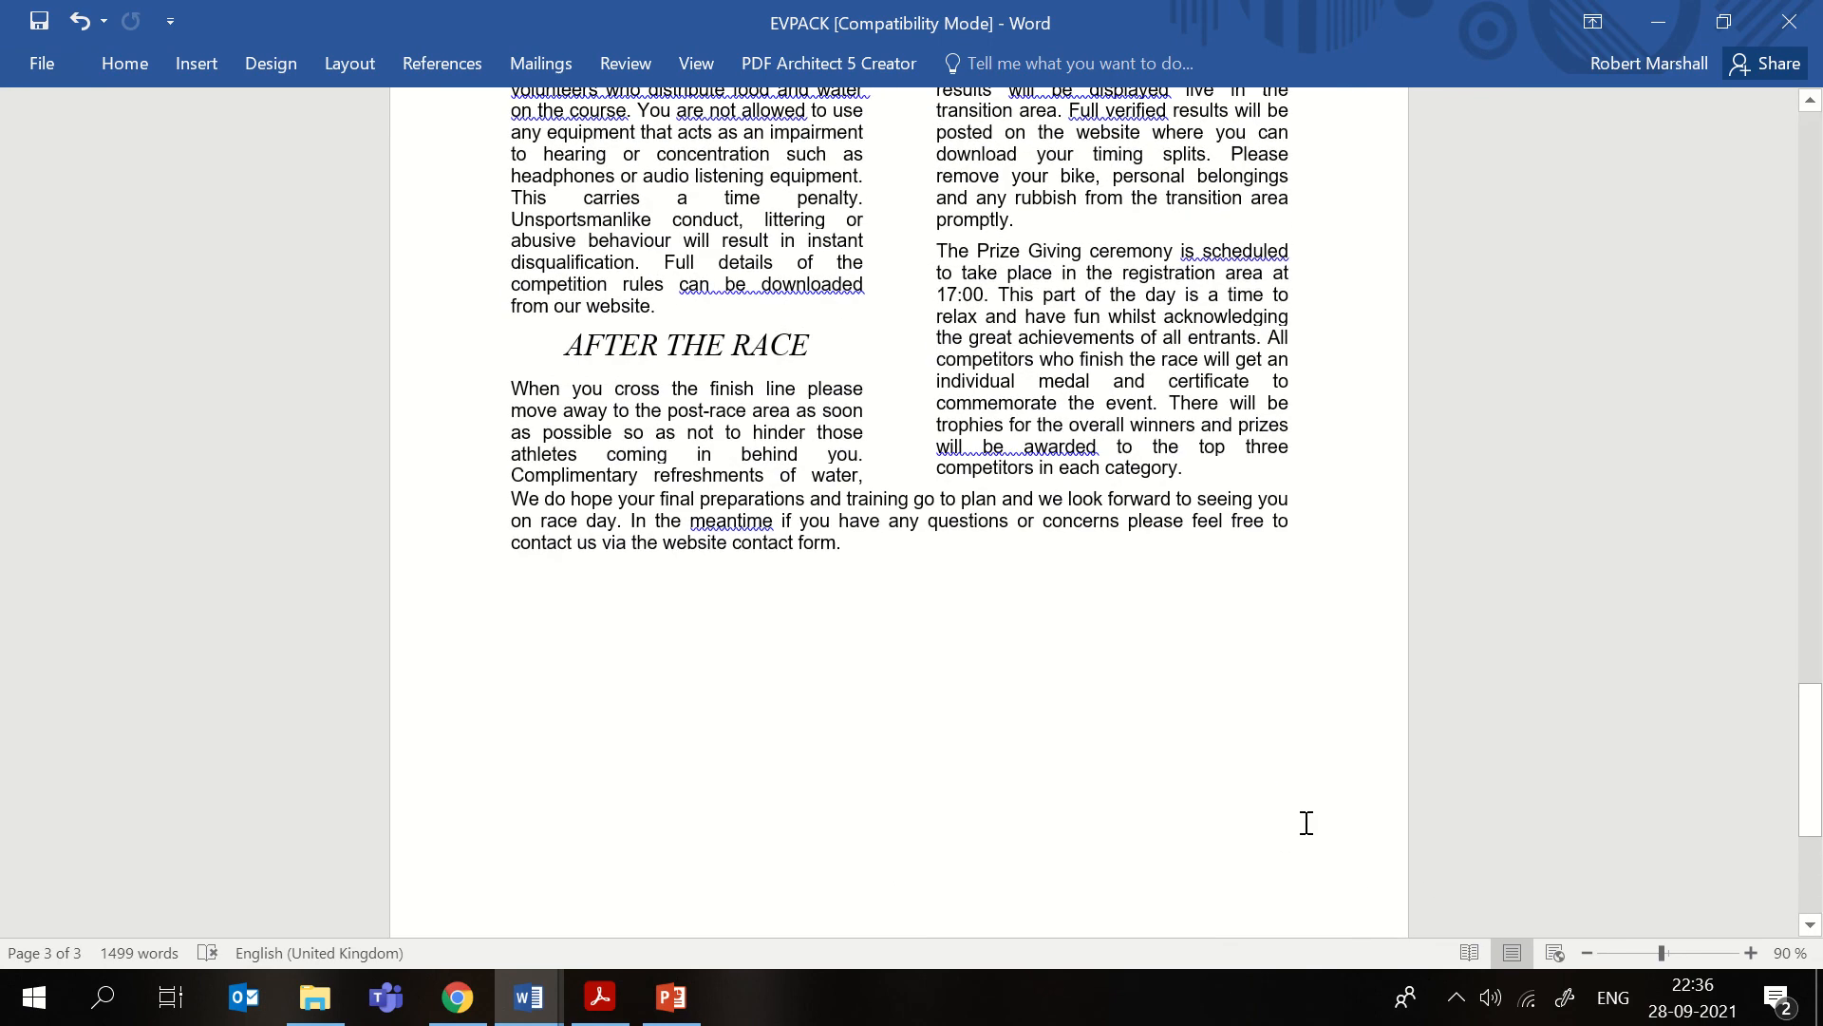
{"action": "scroll", "coordinate": [1415, 781], "scroll_direction": "up", "scroll_amount": 3}
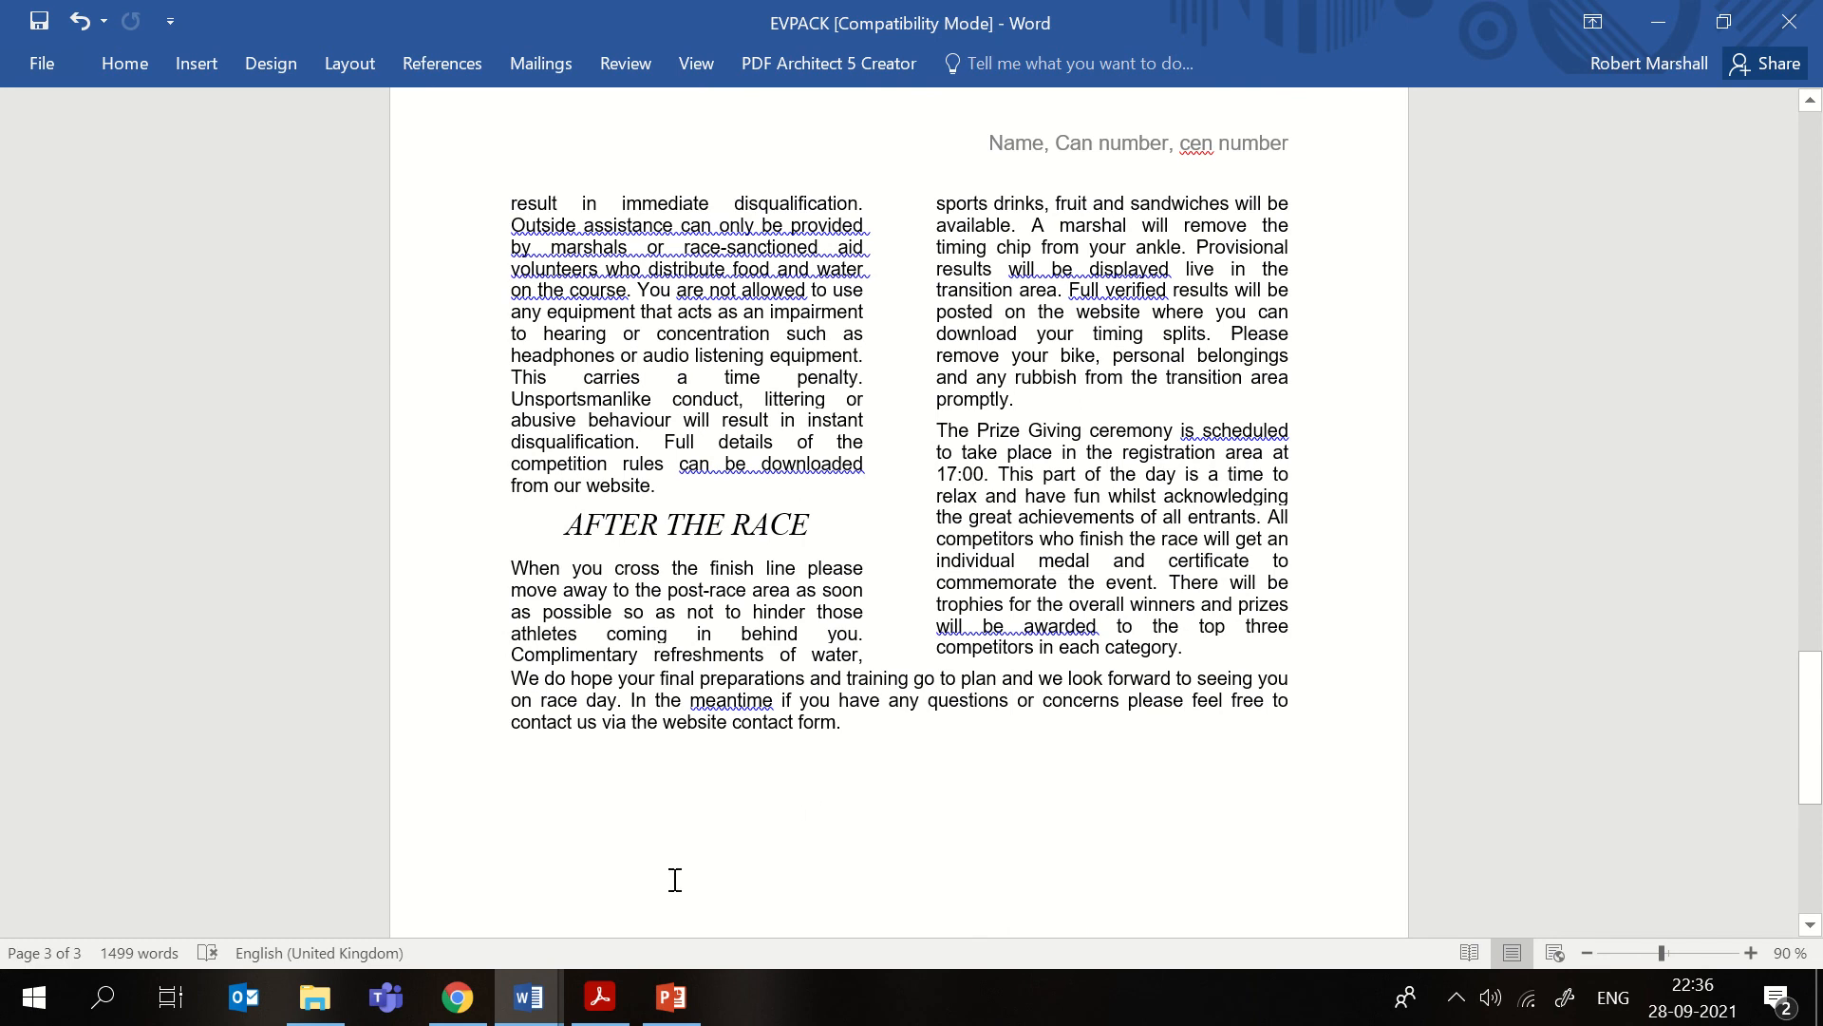
- Switch to the question paper in Acrobat Reader and highlight question 14's requirements "styles are applied consistently" and "spacing is consistent between all items."
{"action": "left_click", "coordinate": [600, 998]}
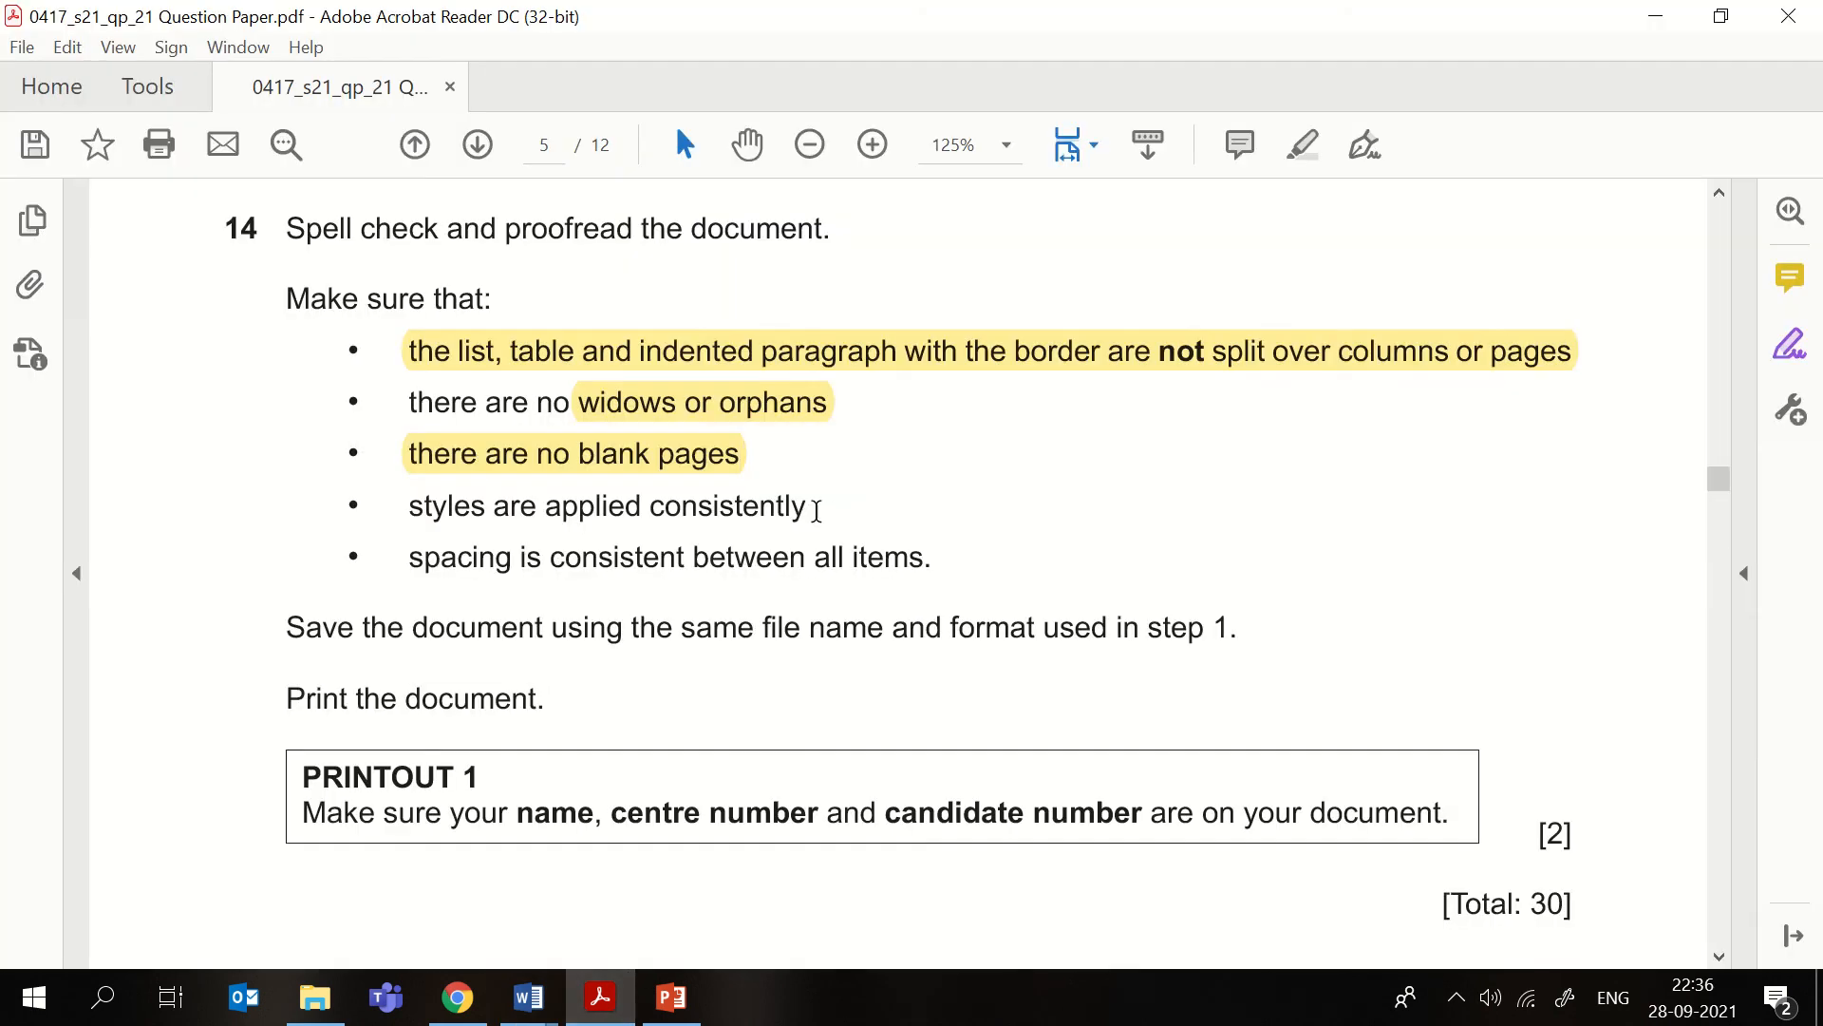
{"action": "left_click_drag", "start_coordinate": [808, 508], "coordinate": [447, 521]}
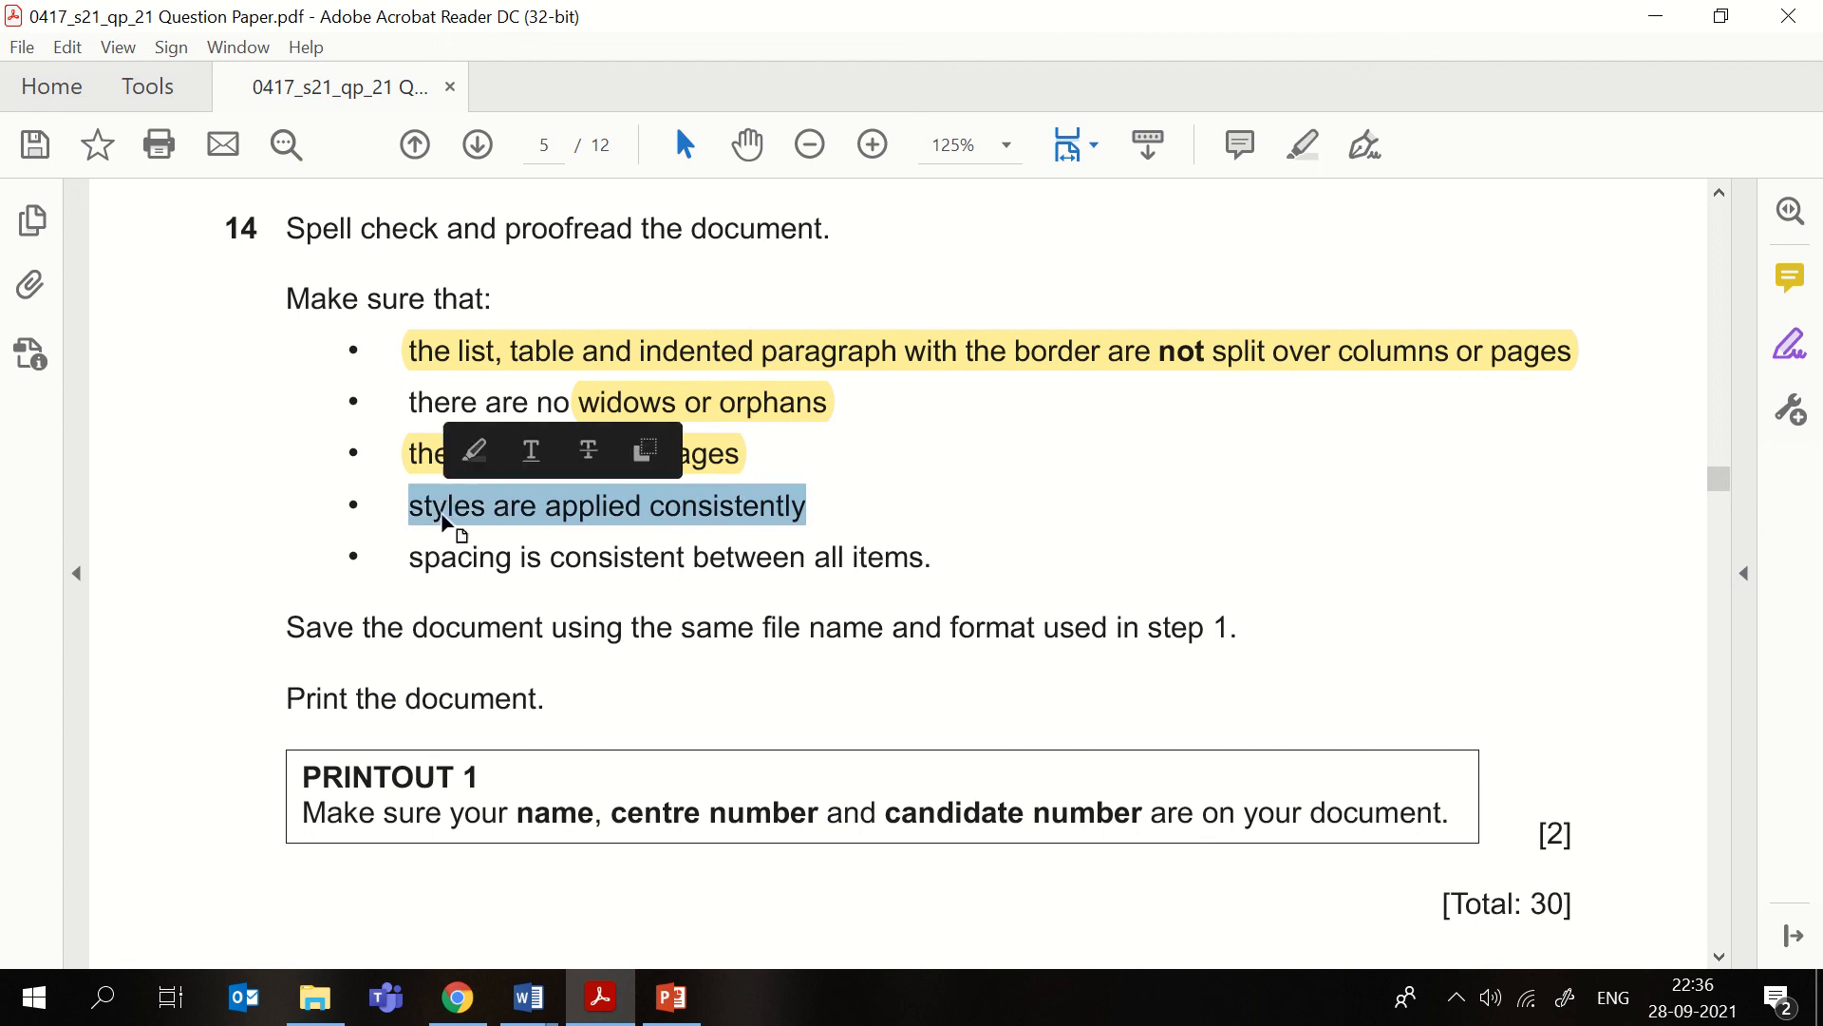
{"action": "left_click", "coordinate": [474, 450]}
{"action": "left_click_drag", "start_coordinate": [937, 563], "coordinate": [408, 561]}
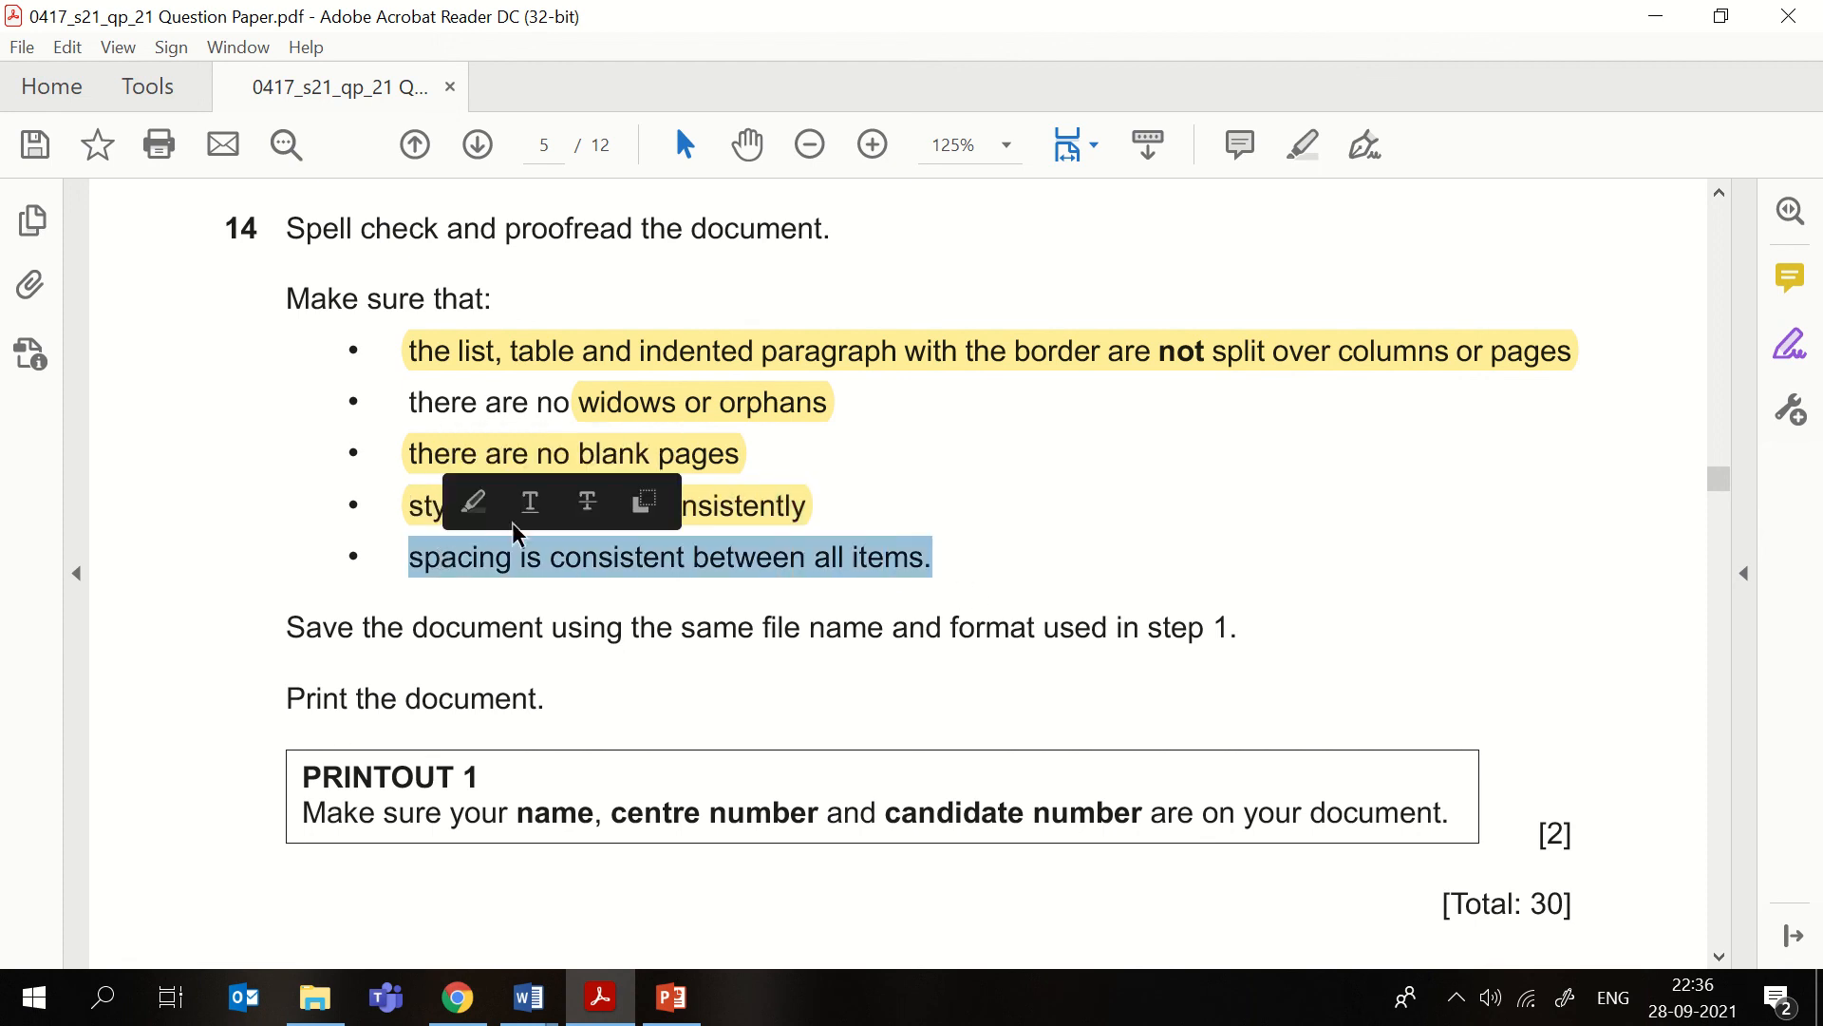
{"action": "left_click", "coordinate": [476, 501]}
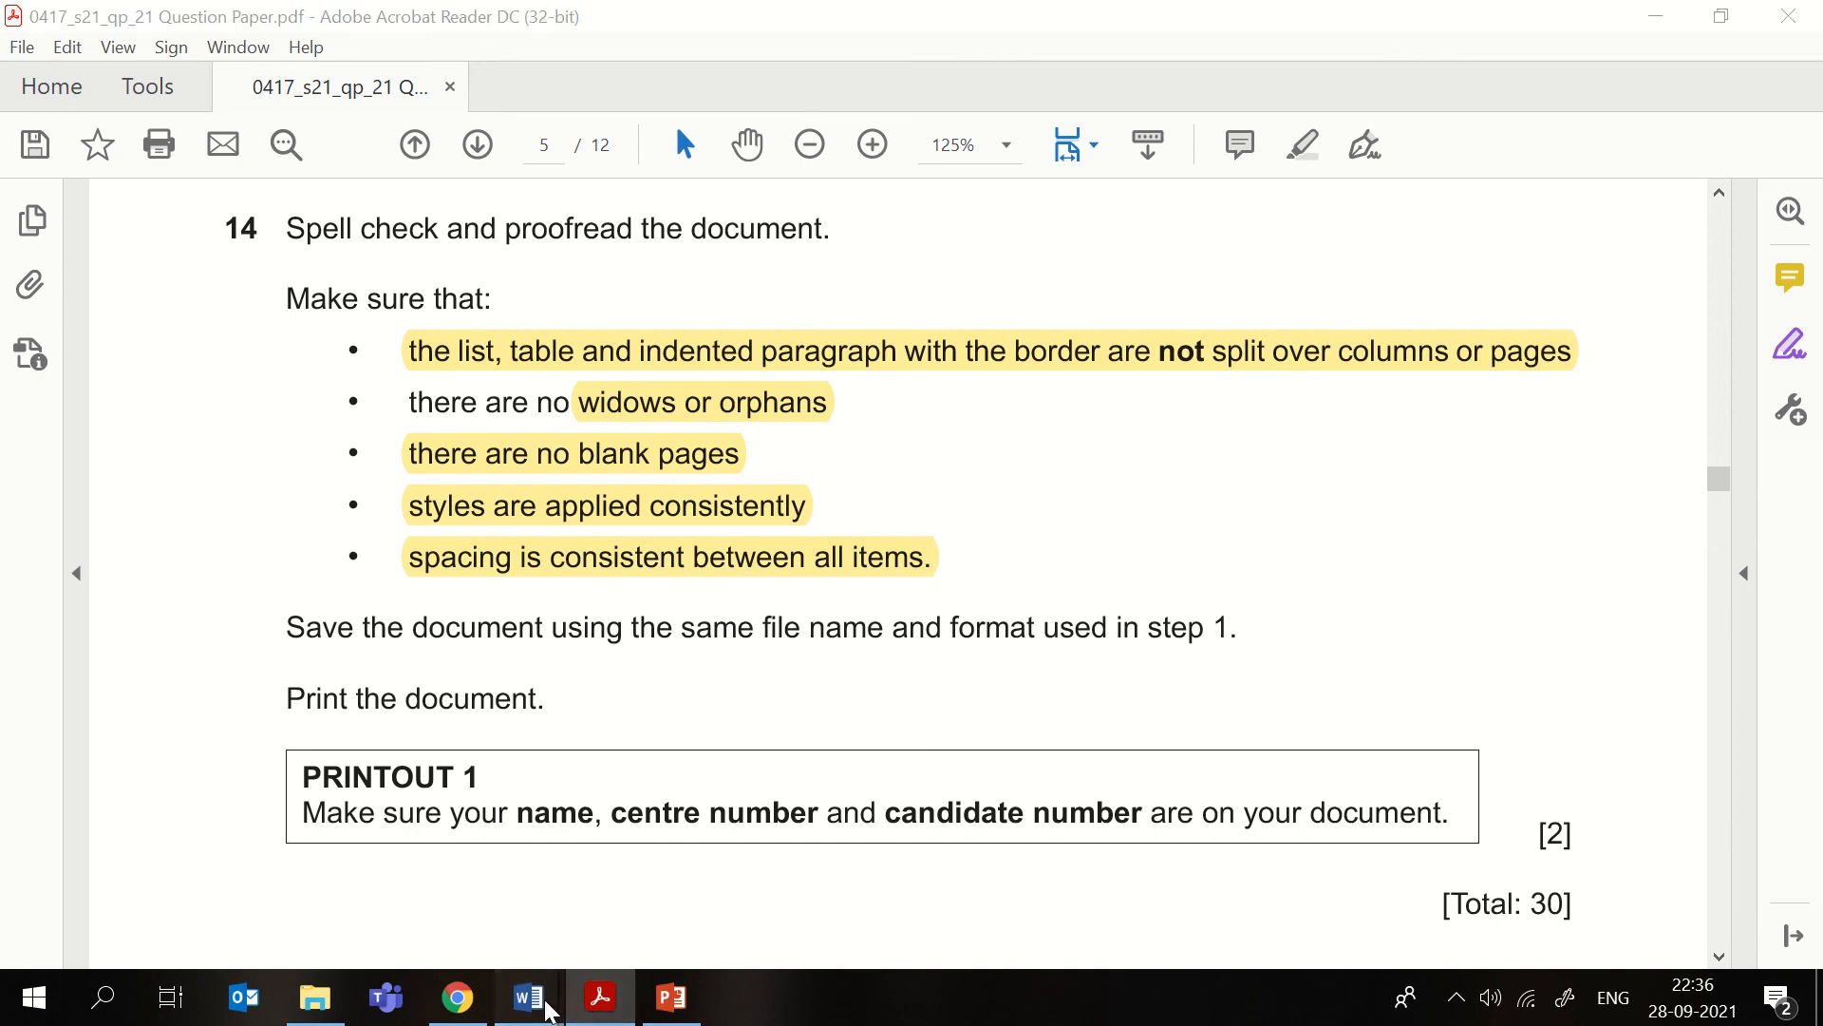
- Switch to EVPACK in Word and insert an empty line above the closing paragraph that begins "We do hope your final preparations"
{"action": "mouse_move", "coordinate": [529, 998]}
{"action": "left_click", "coordinate": [614, 936]}
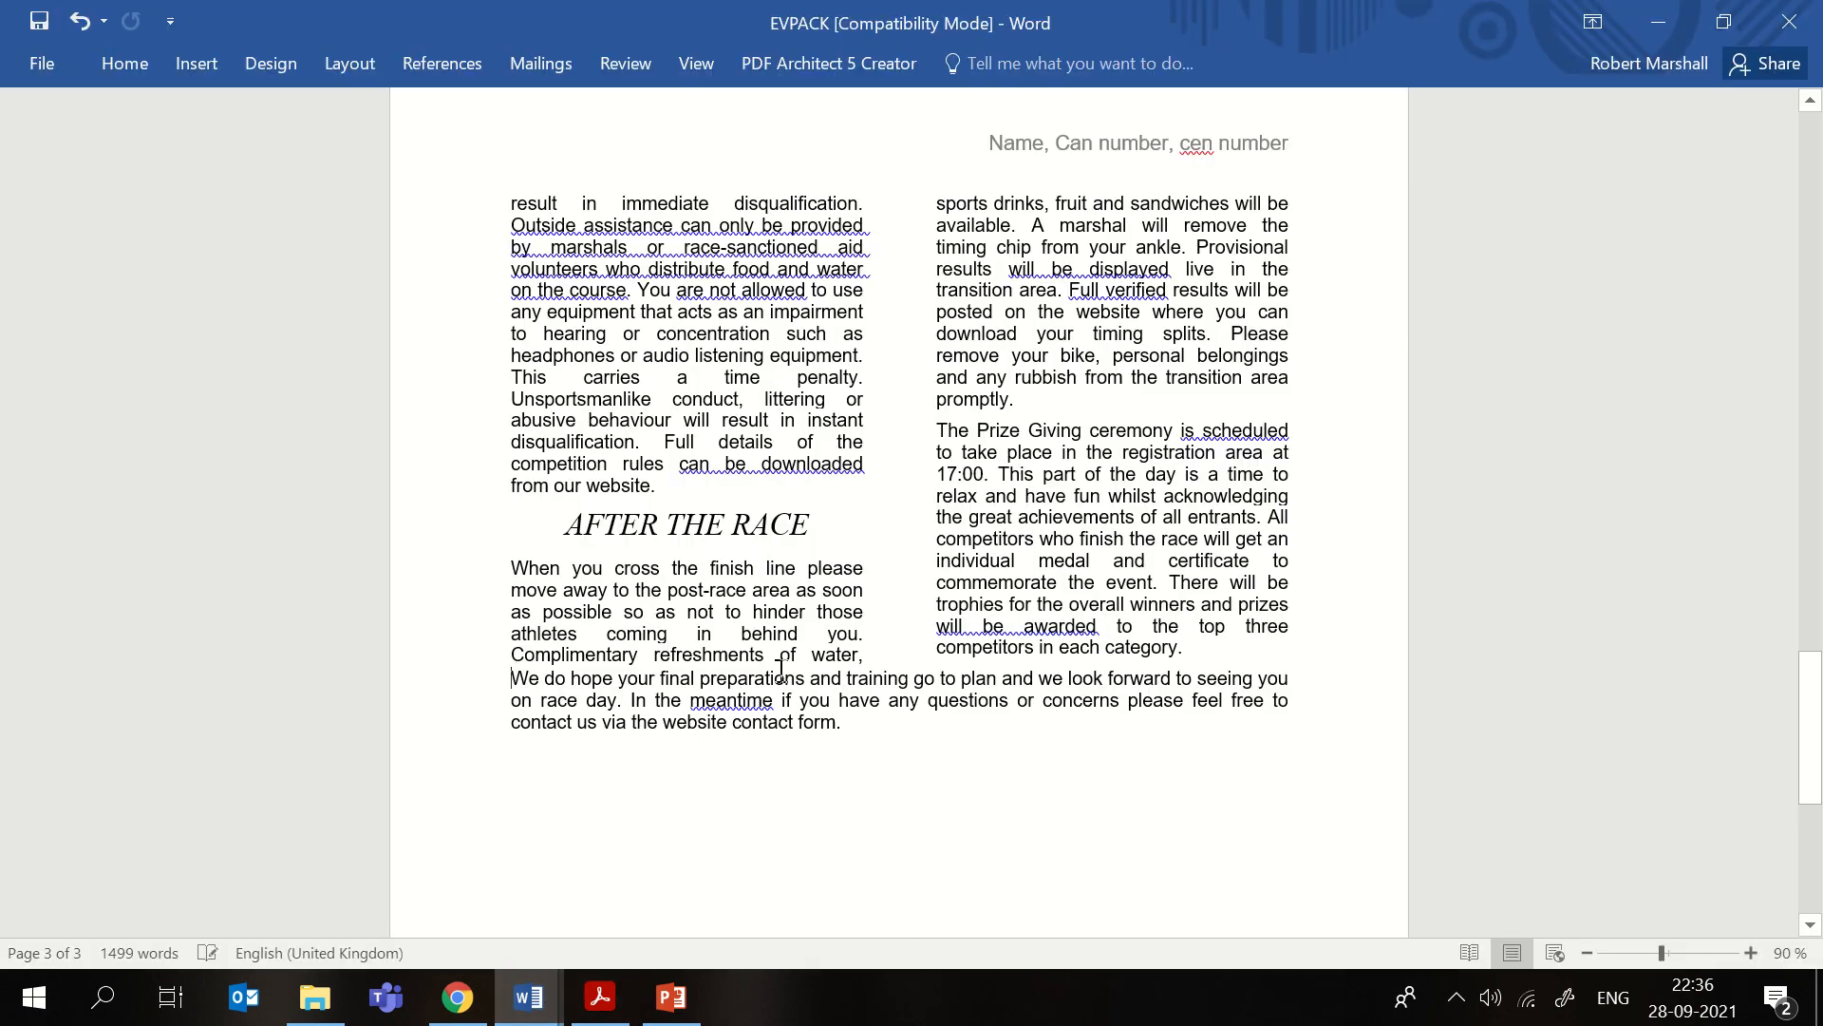
{"action": "left_click", "coordinate": [870, 651]}
{"action": "left_click", "coordinate": [353, 64]}
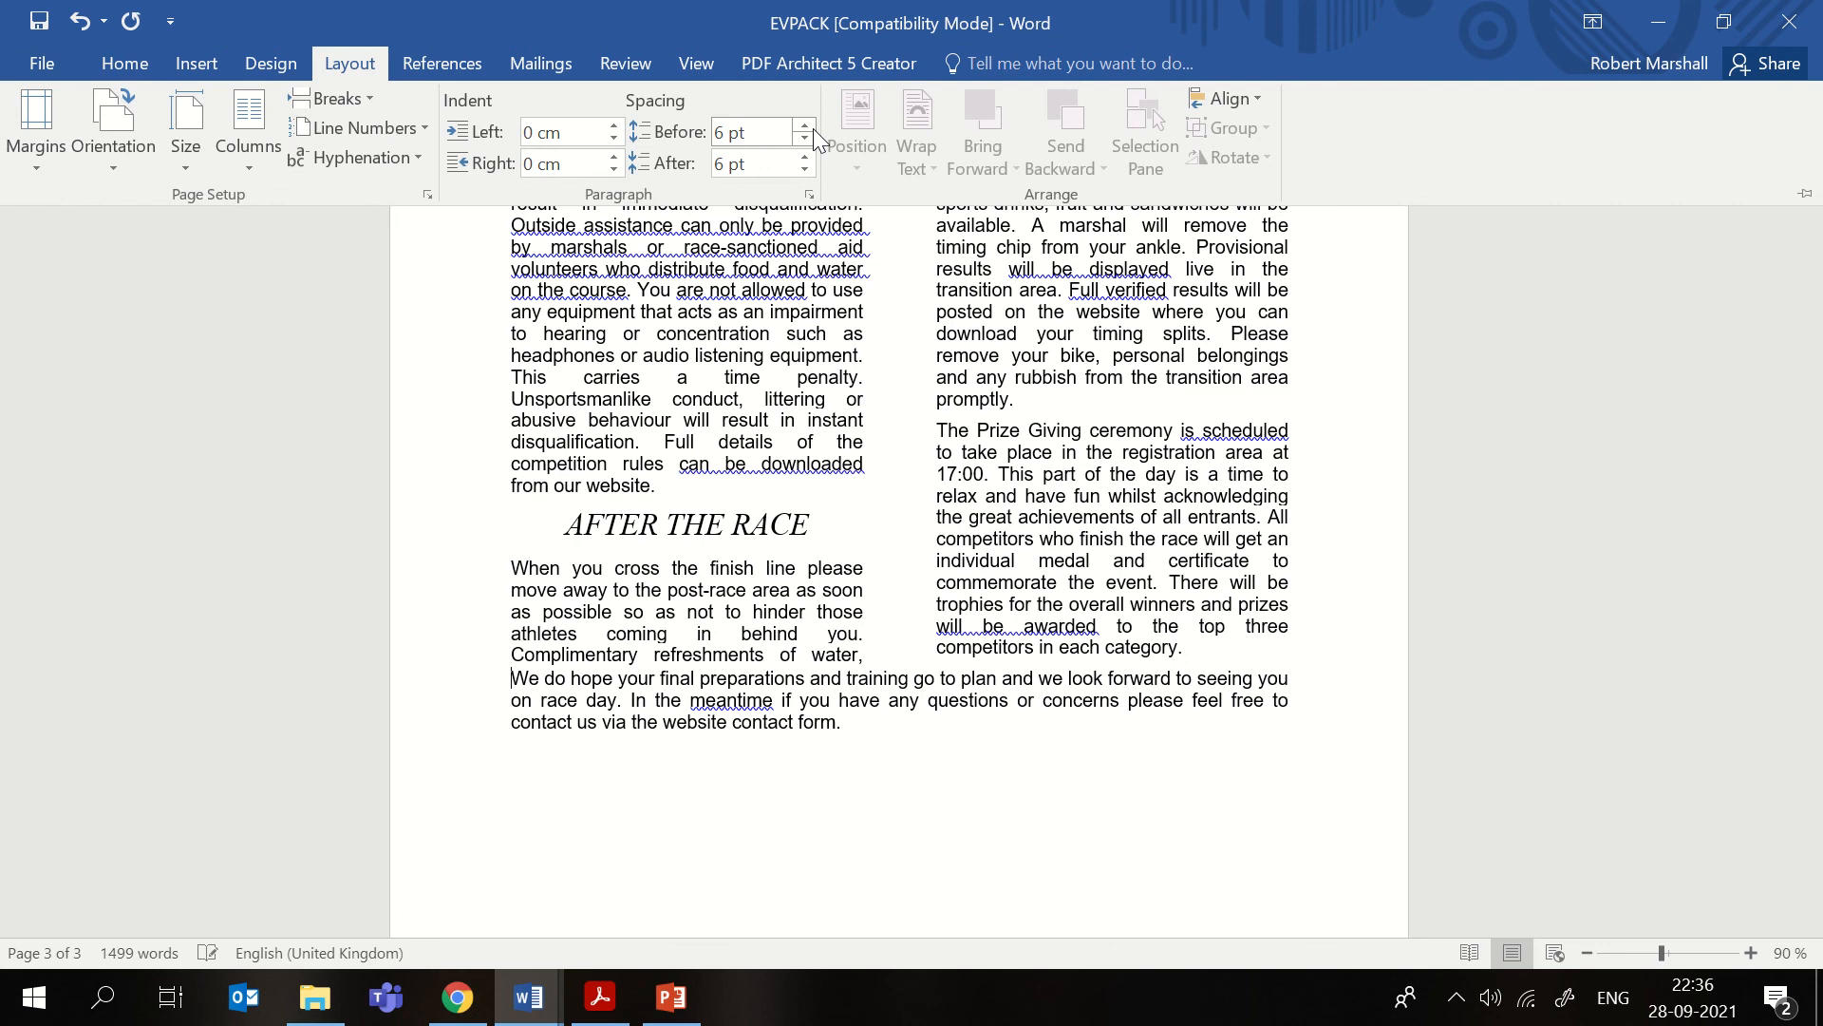
{"action": "key", "text": "ctrl+F1"}
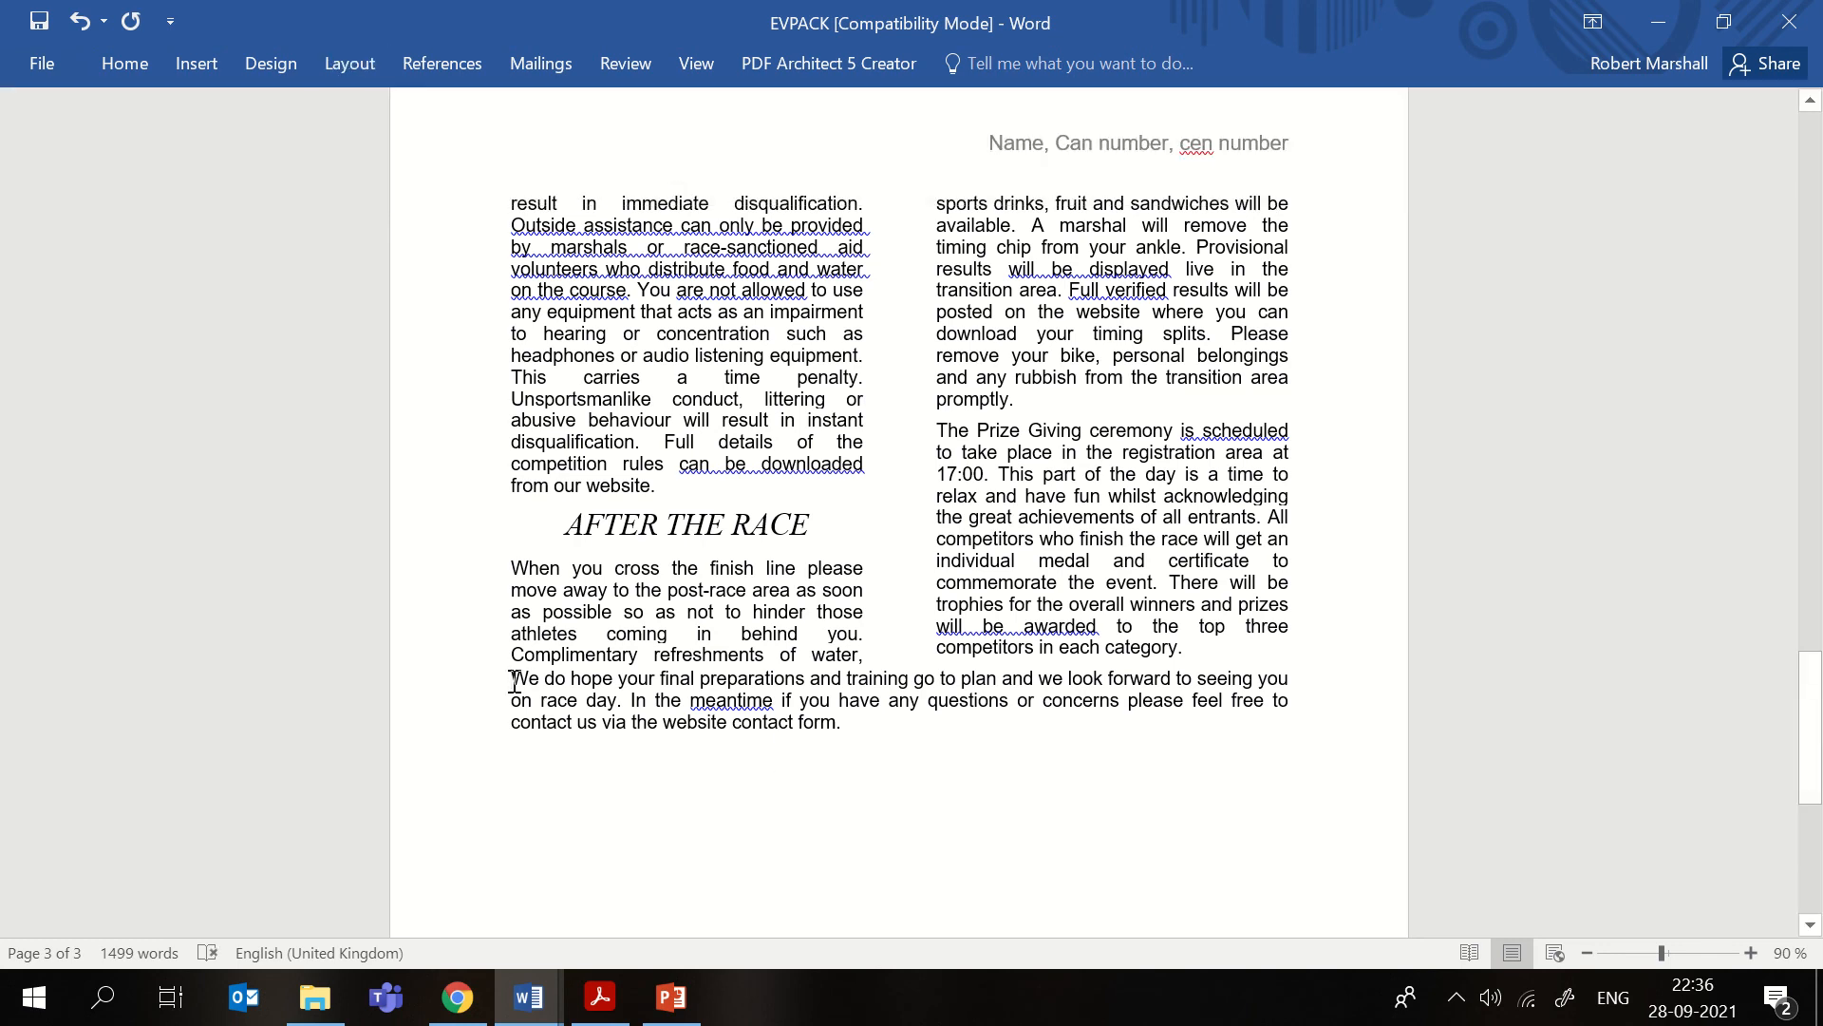
{"action": "key", "text": "Return"}
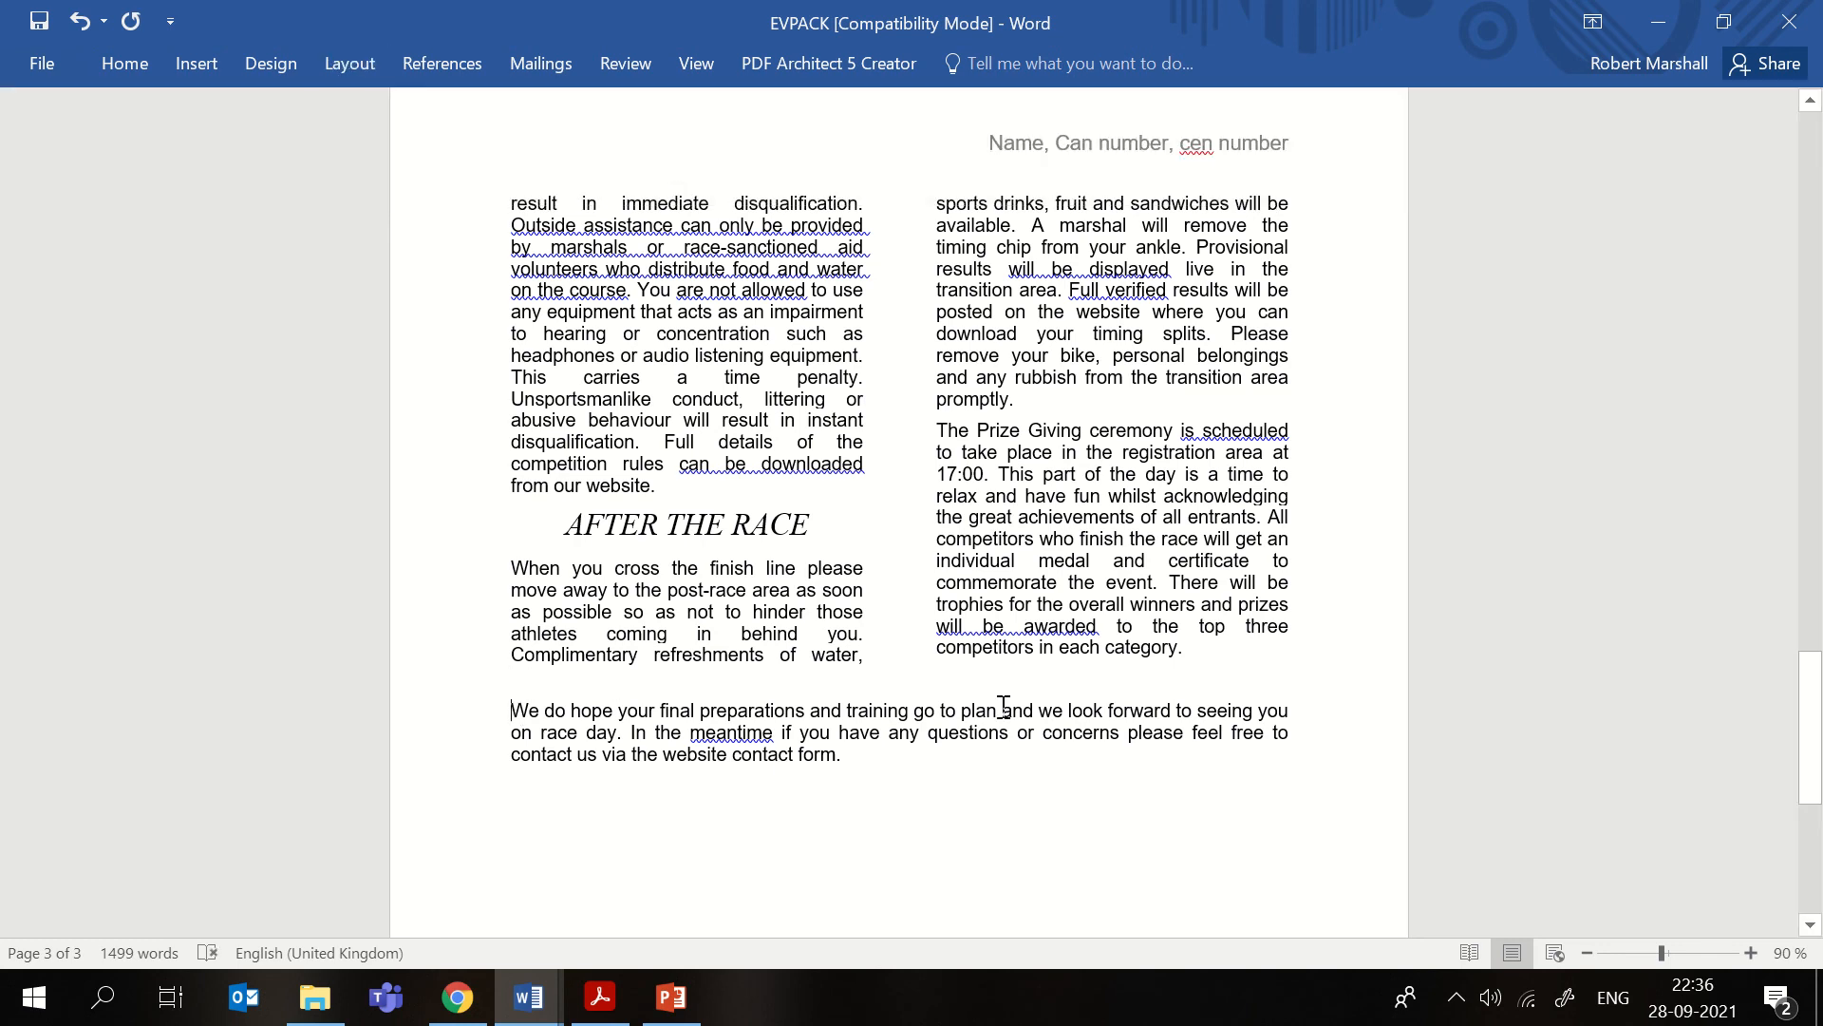
{"action": "left_click", "coordinate": [1012, 787]}
- Examine the styles applied to the title, body text and subheadings, and the spacing between items throughout EVPACK
{"action": "scroll", "coordinate": [939, 767], "scroll_direction": "up", "scroll_amount": 1}
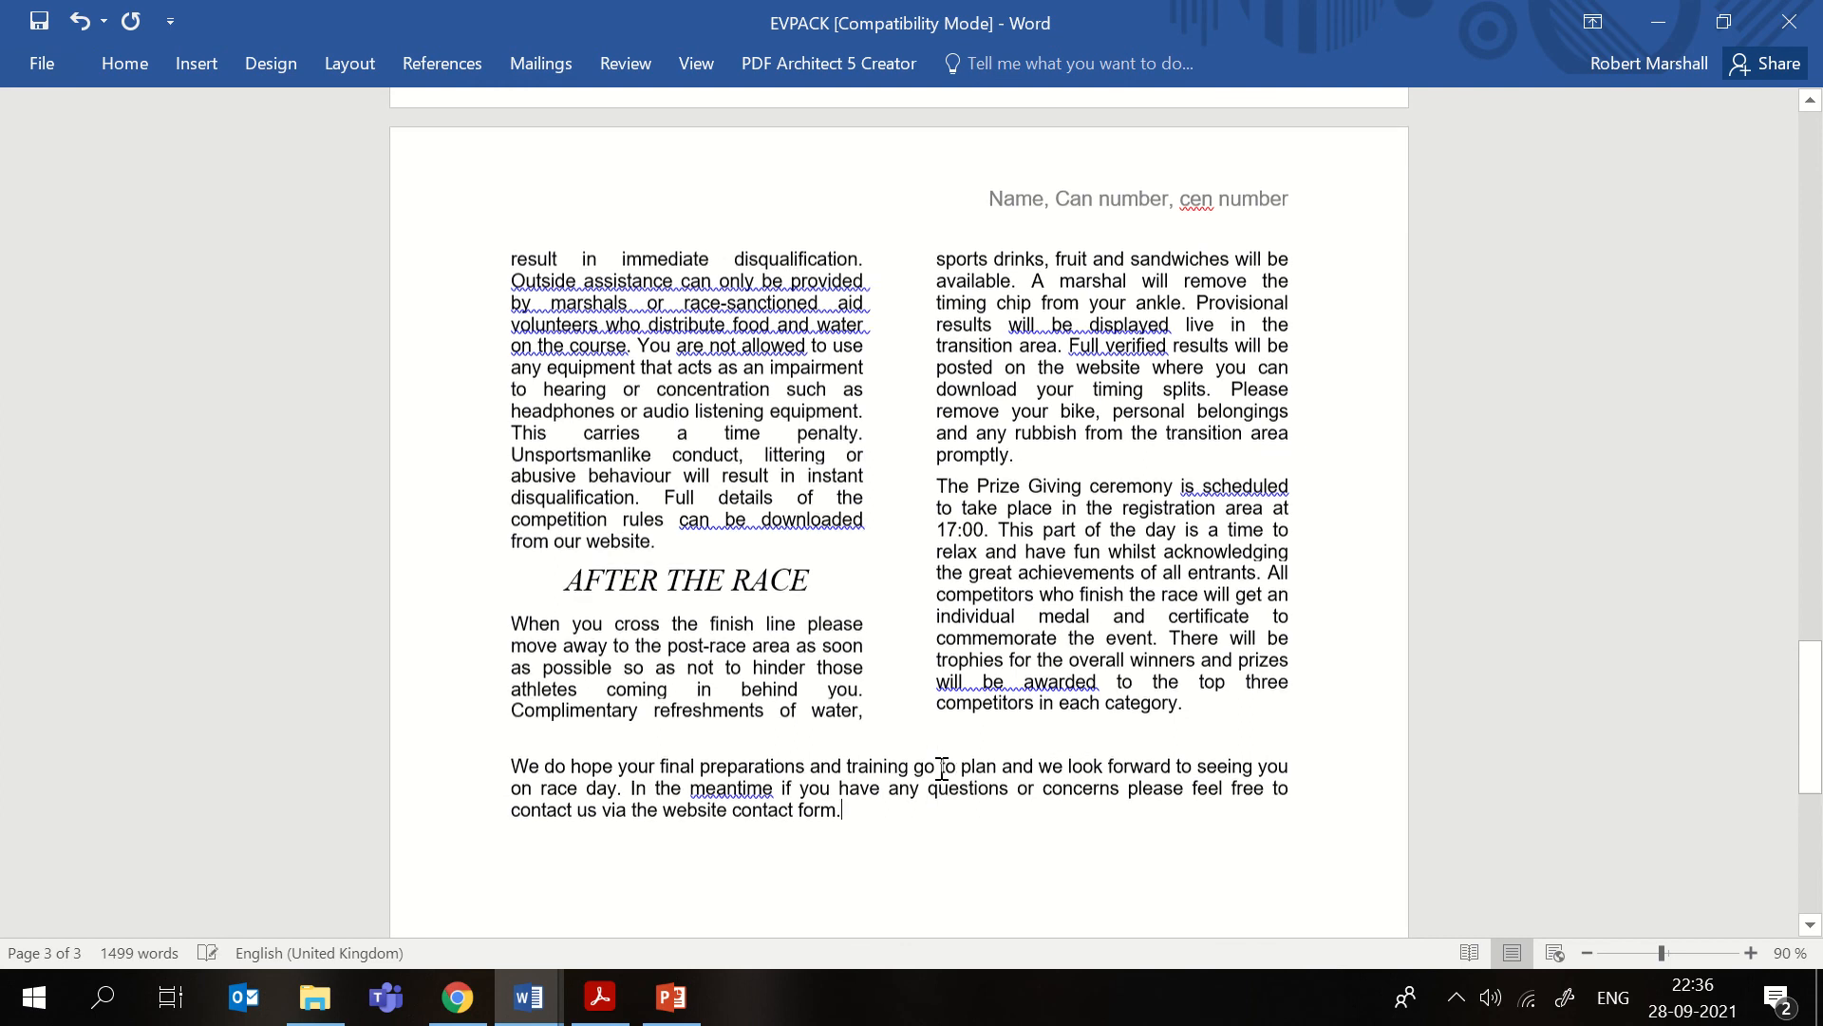
{"action": "scroll", "coordinate": [828, 724], "scroll_direction": "up", "scroll_amount": 18}
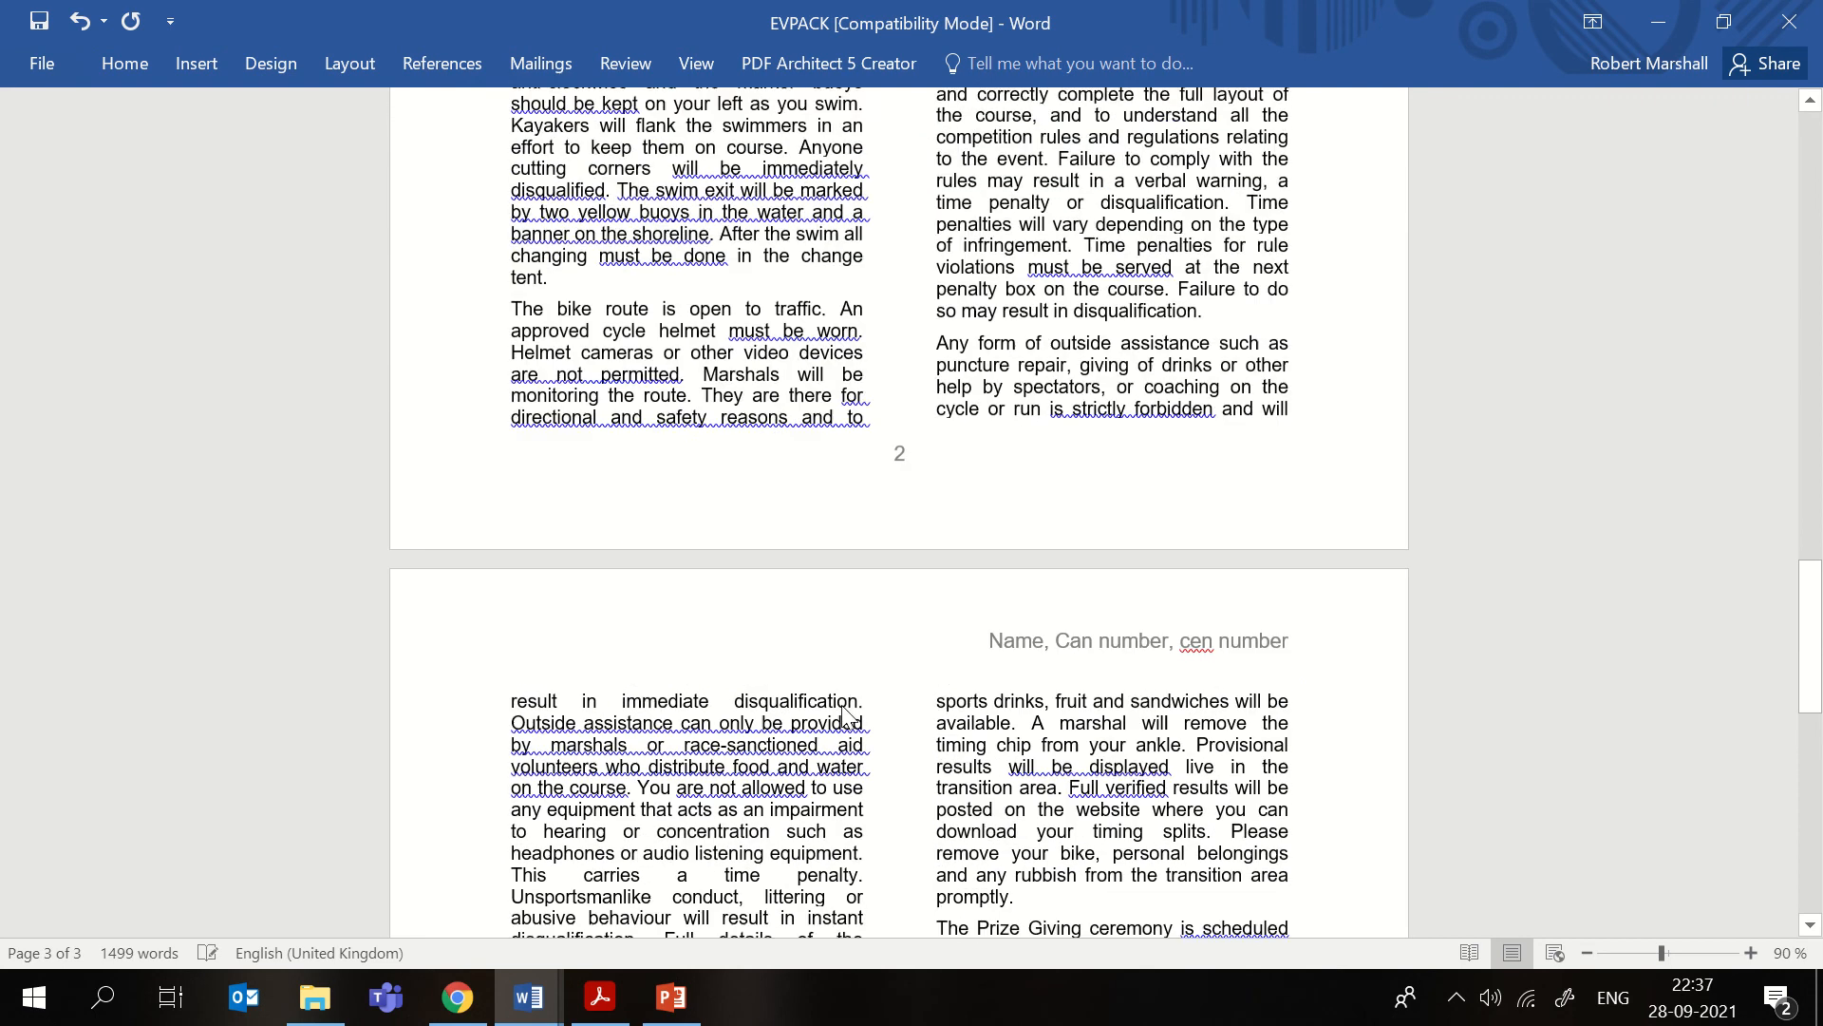
{"action": "scroll", "coordinate": [843, 704], "scroll_direction": "up", "scroll_amount": 15}
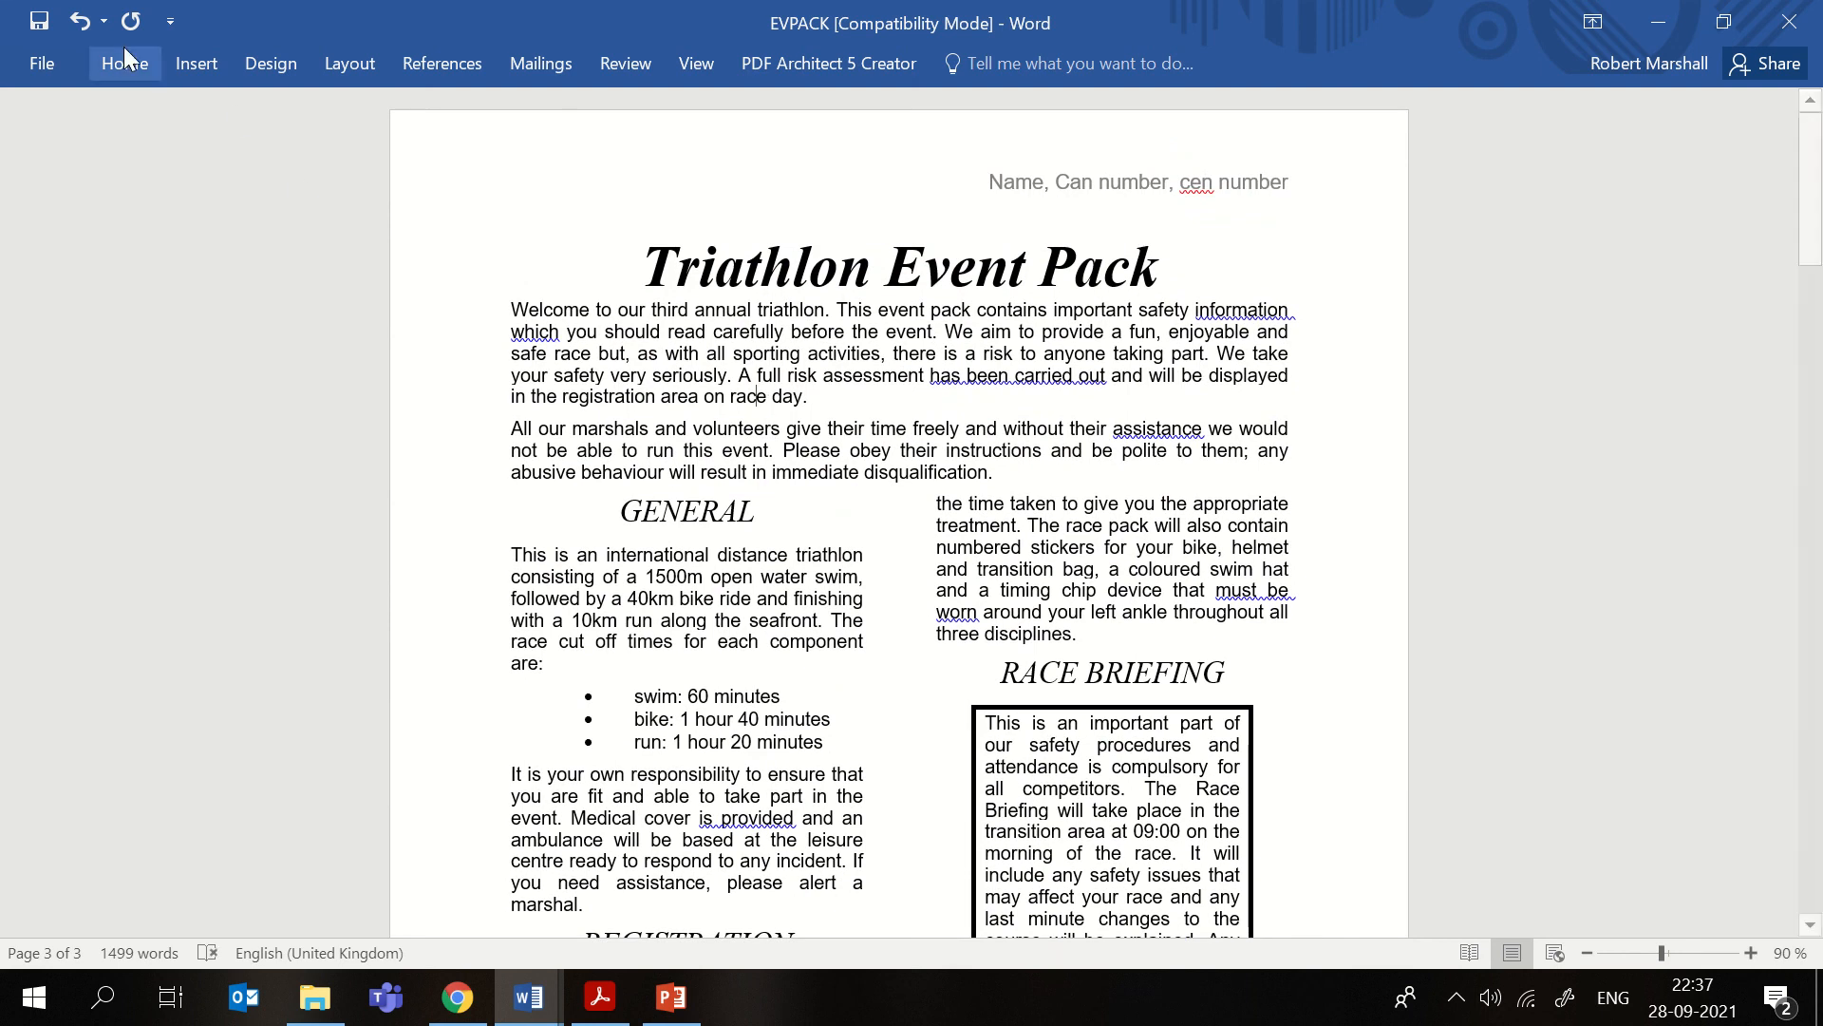
{"action": "left_click", "coordinate": [124, 58]}
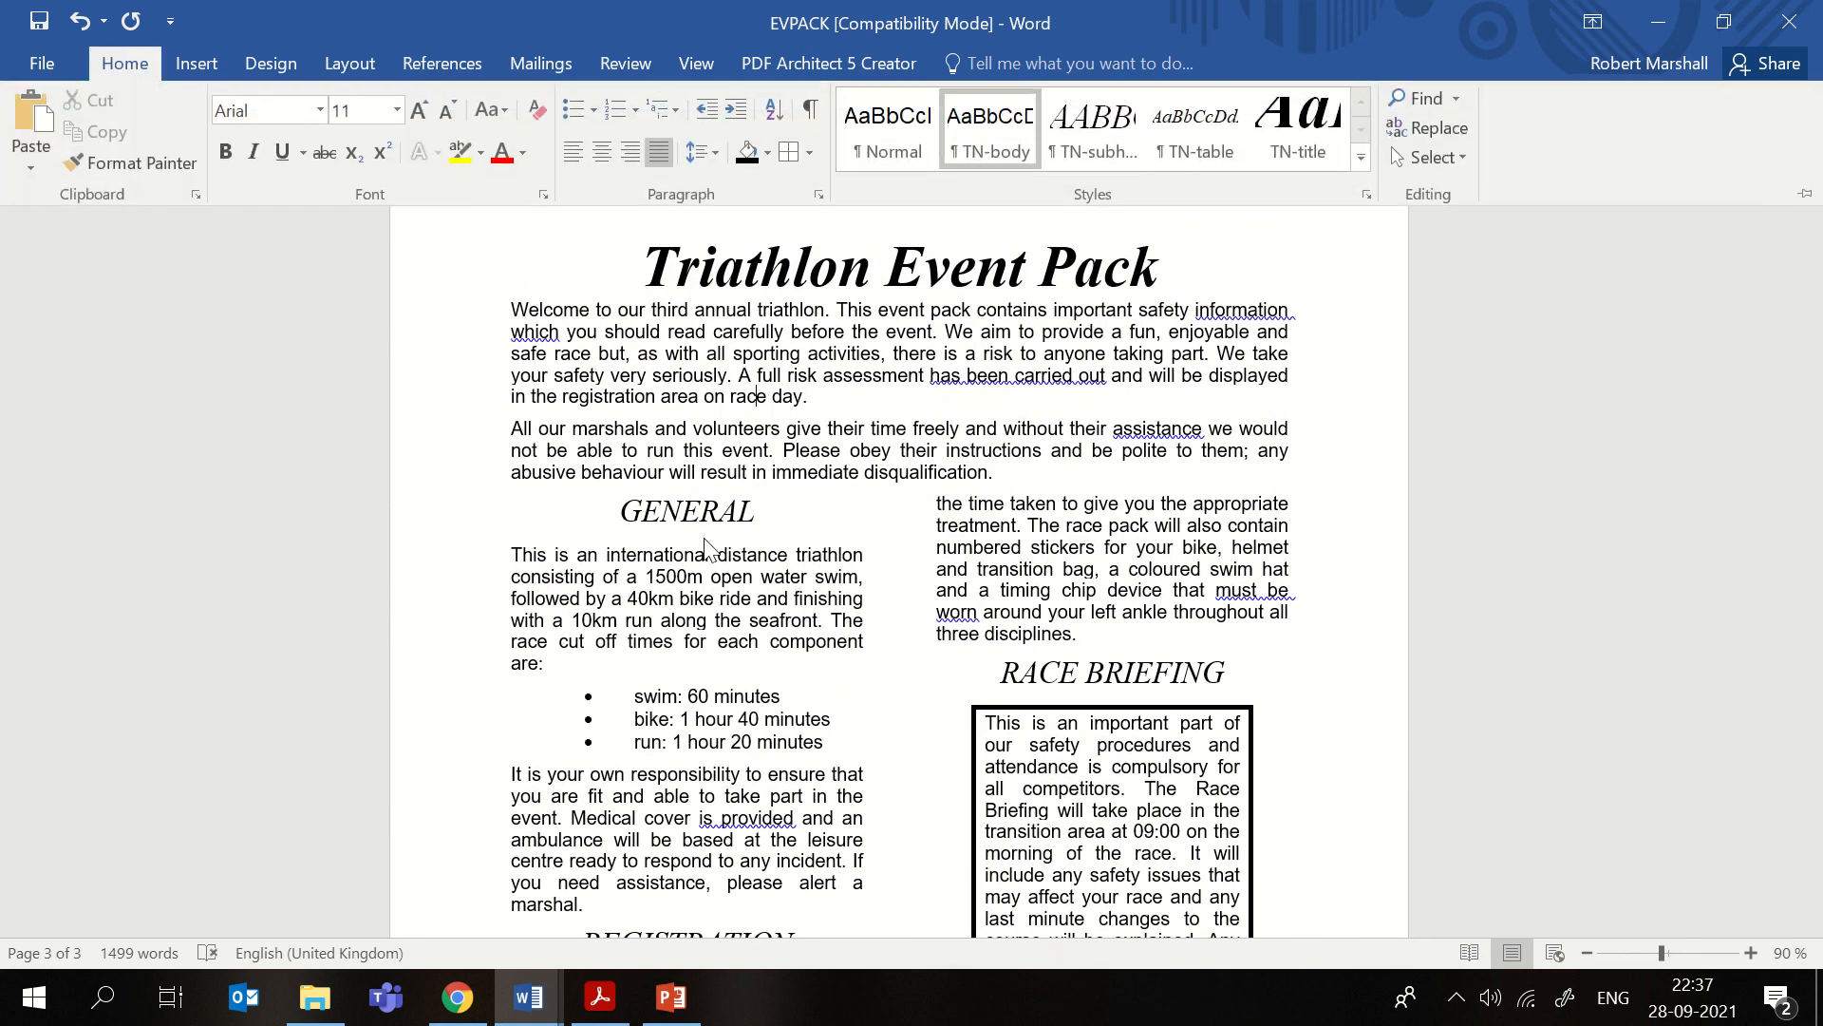
{"action": "left_click", "coordinate": [711, 589]}
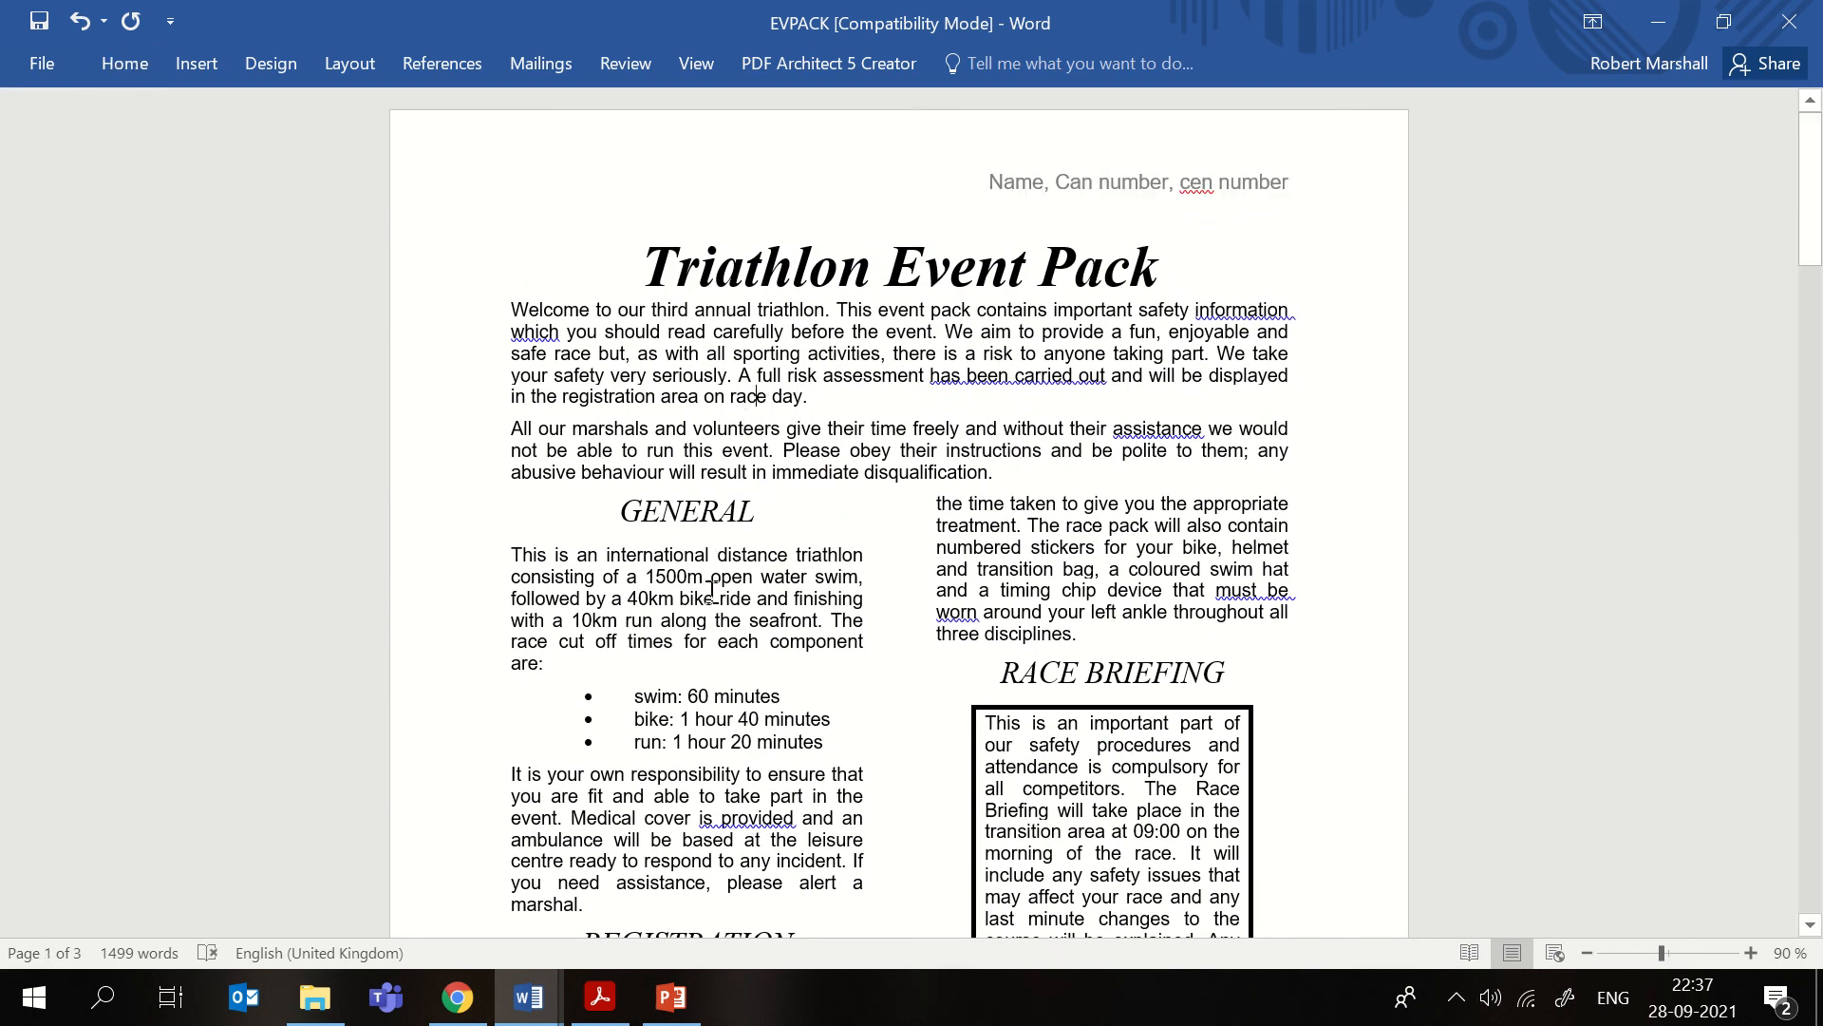
{"action": "left_click", "coordinate": [123, 62]}
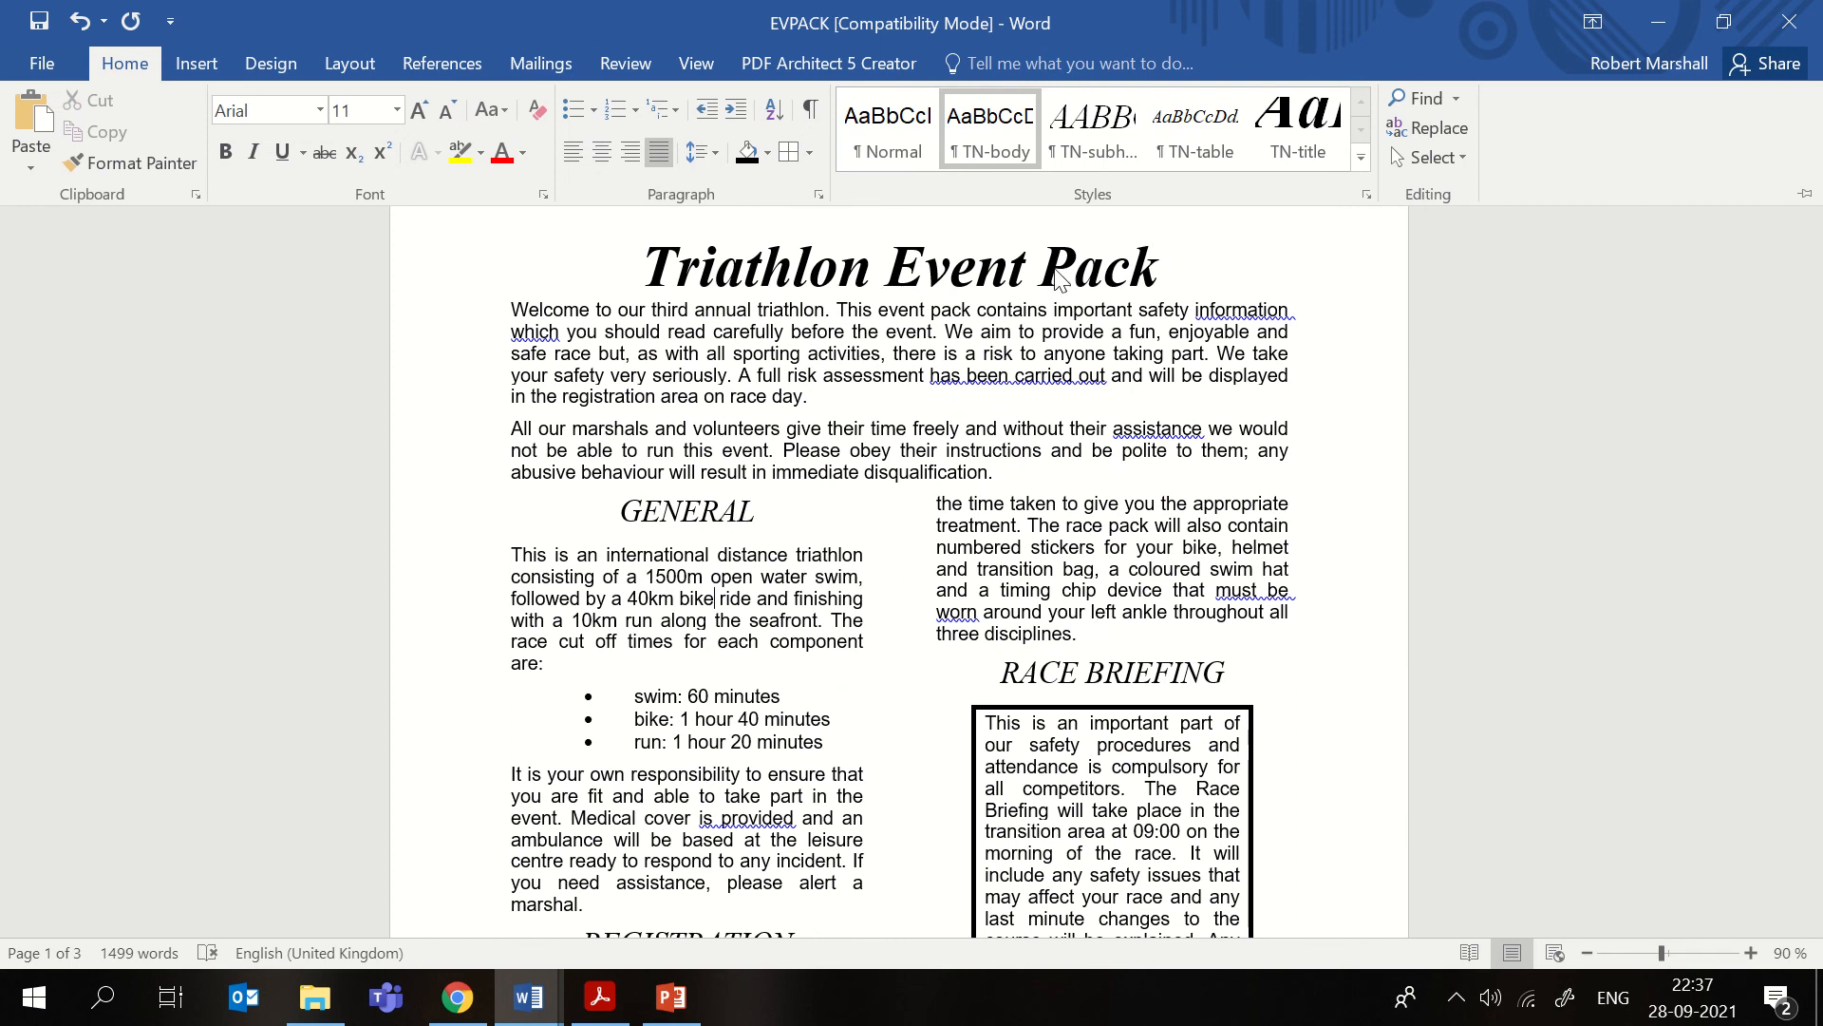
{"action": "left_click", "coordinate": [936, 270]}
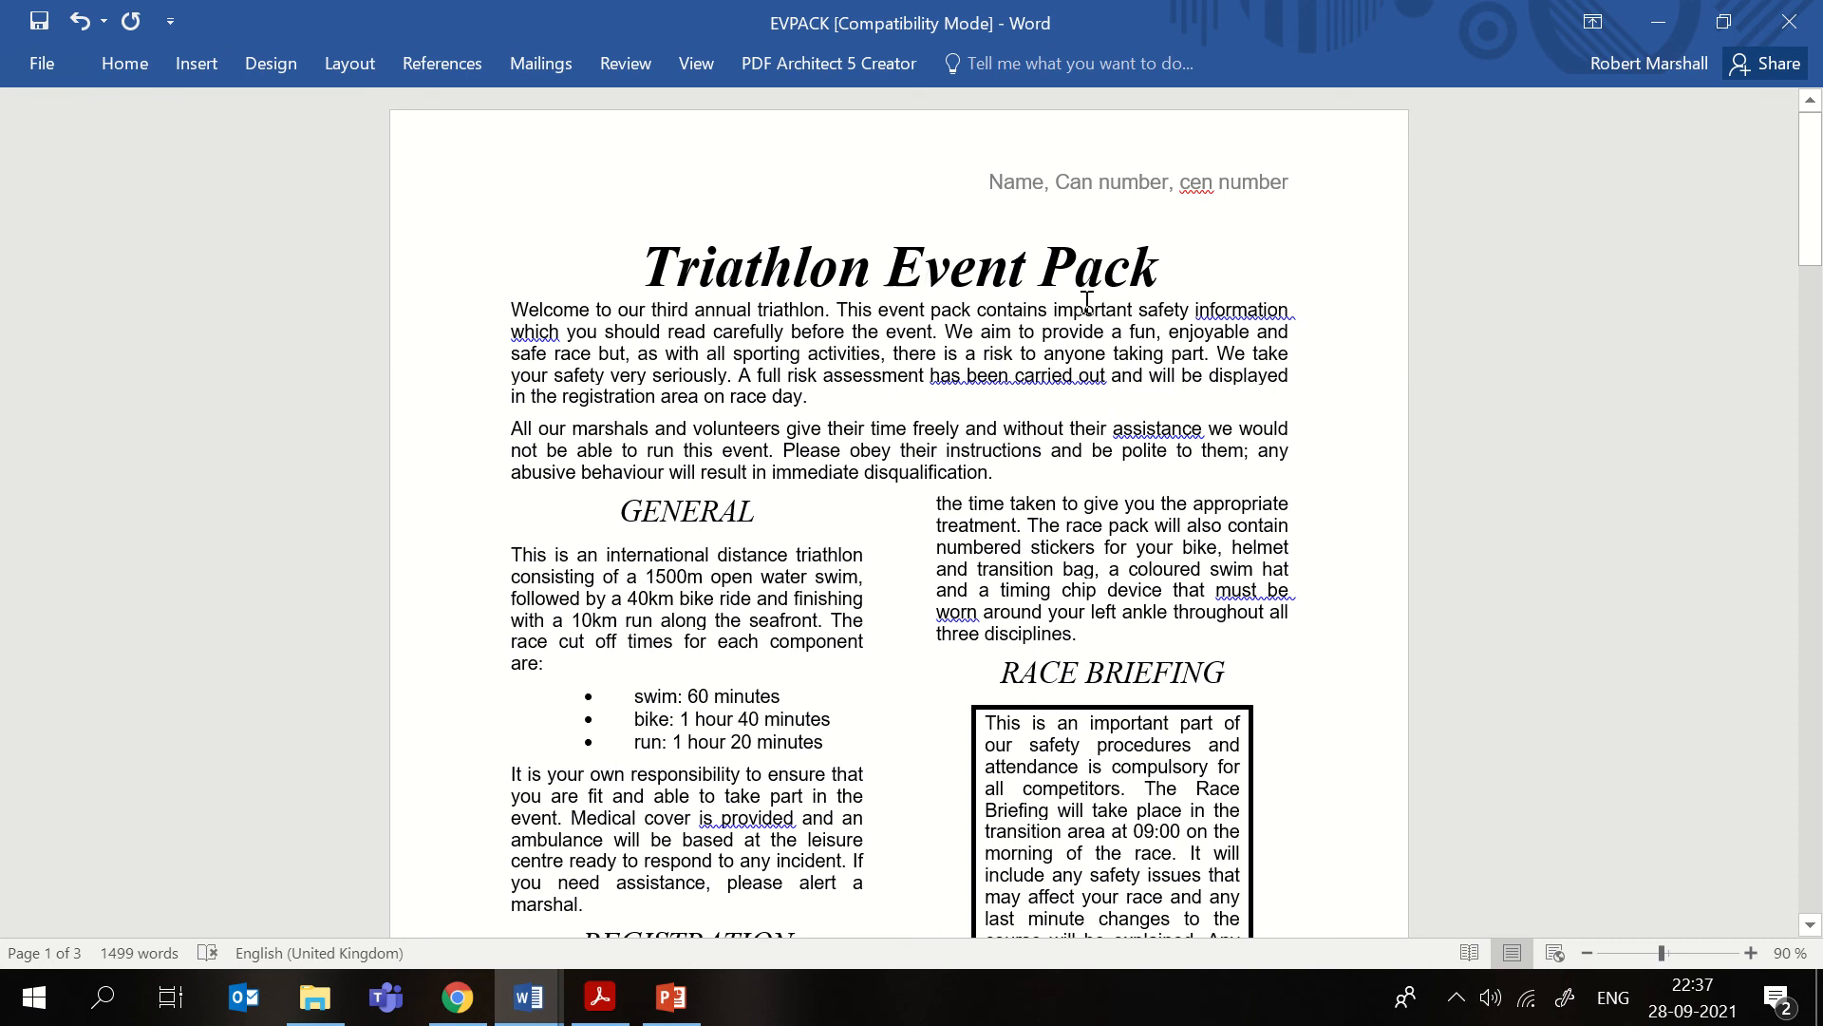
{"action": "scroll", "coordinate": [667, 785], "scroll_direction": "down", "scroll_amount": 20}
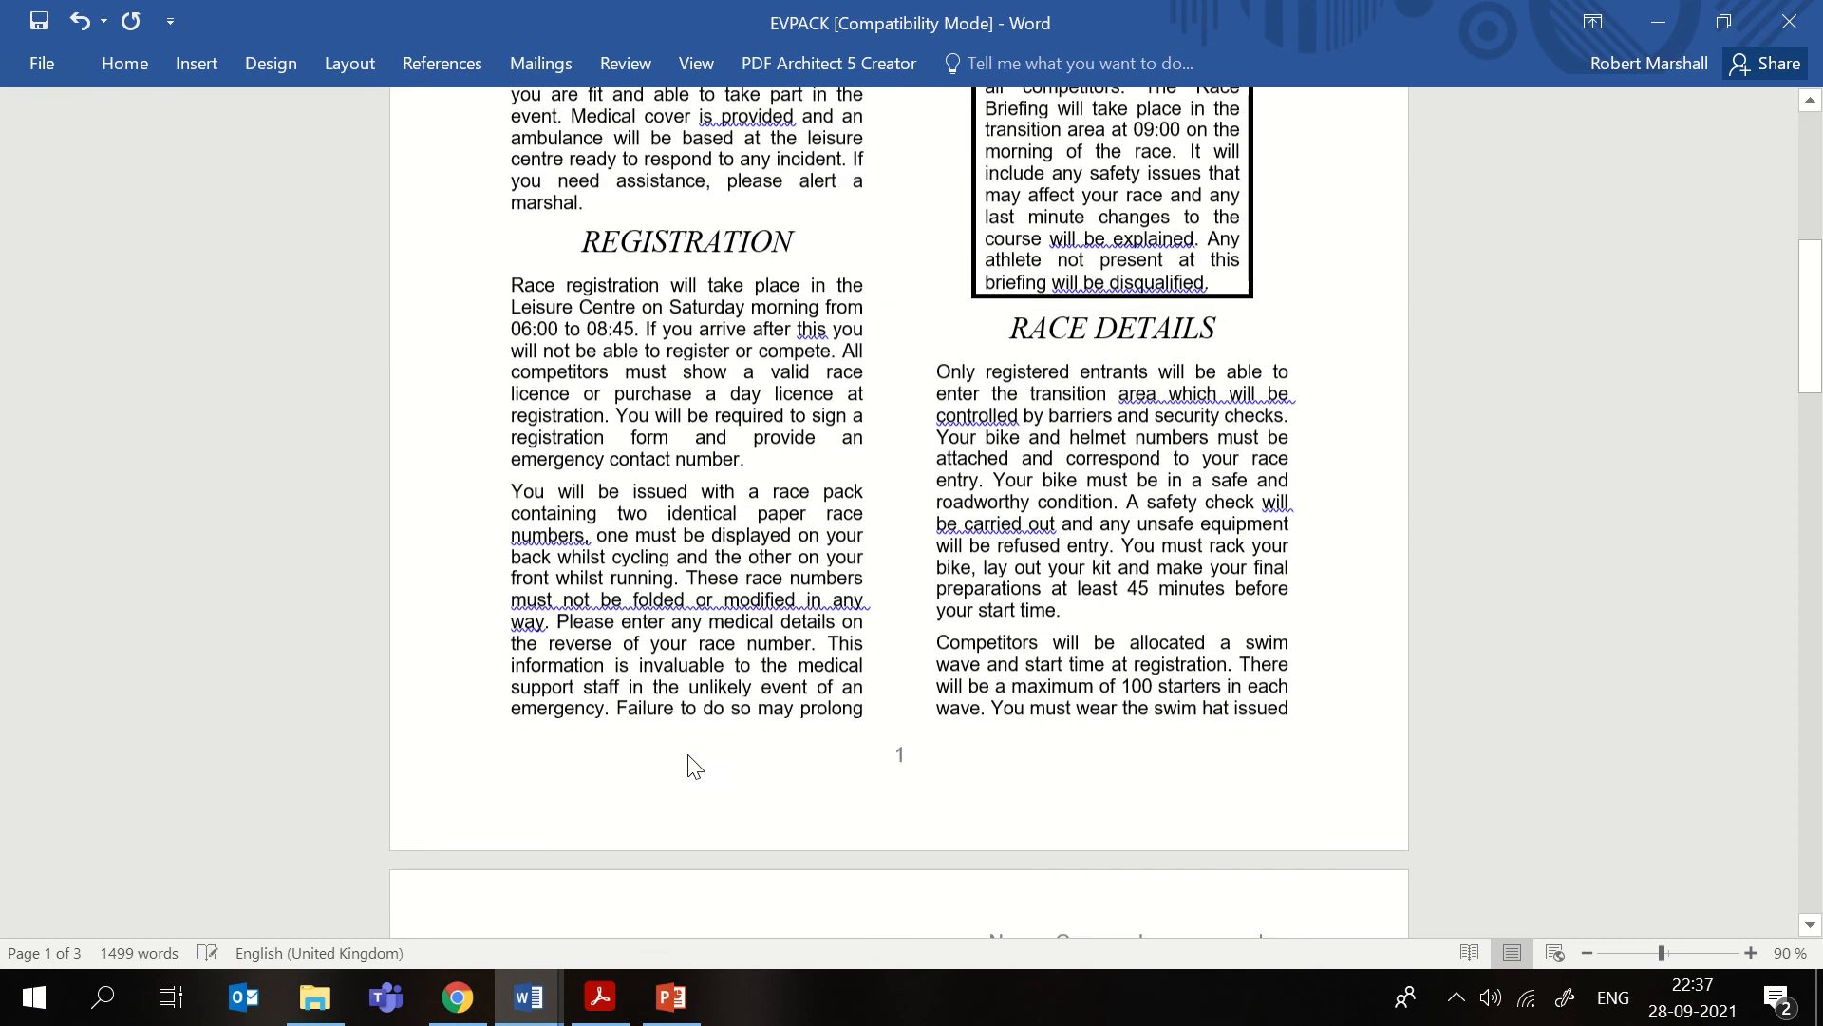
{"action": "scroll", "coordinate": [708, 757], "scroll_direction": "down", "scroll_amount": 4}
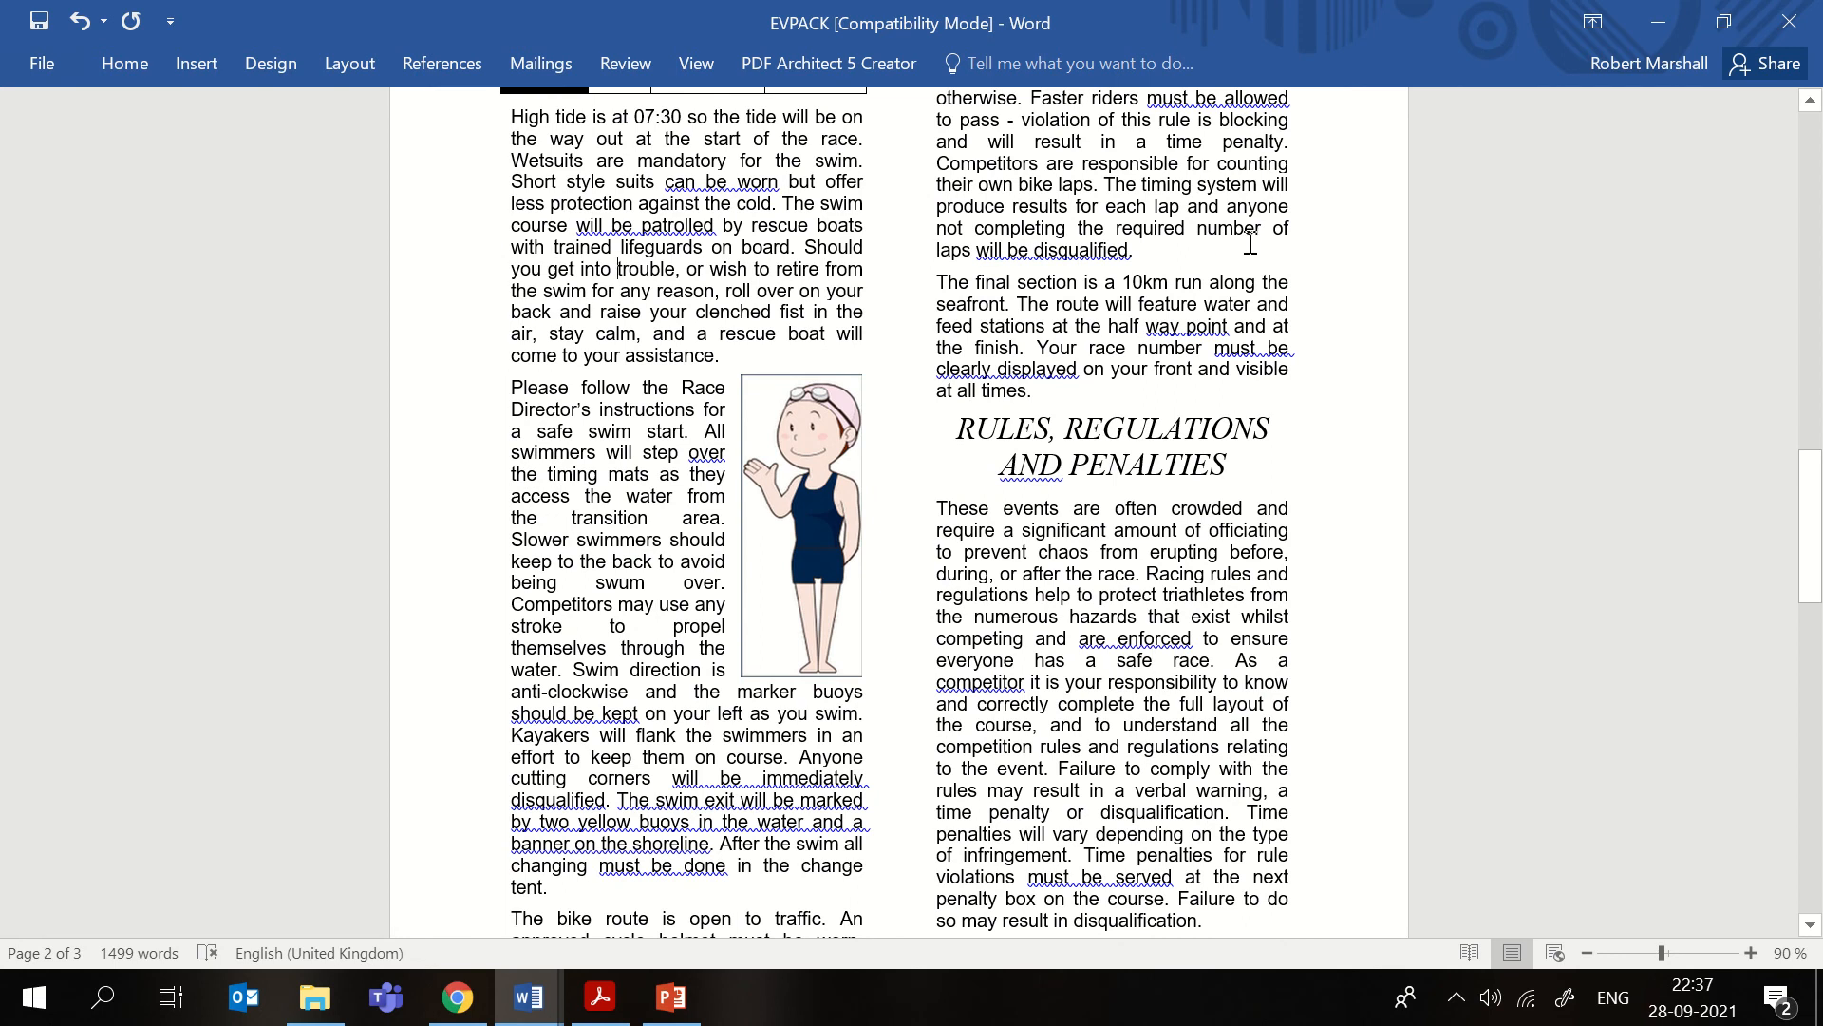
- Consult question 14's save instruction in Acrobat Reader, and save EVPACK in Word under its existing file name and format
{"action": "left_click", "coordinate": [600, 996]}
{"action": "left_click_drag", "start_coordinate": [286, 628], "coordinate": [1108, 632]}
{"action": "left_click", "coordinate": [1094, 631]}
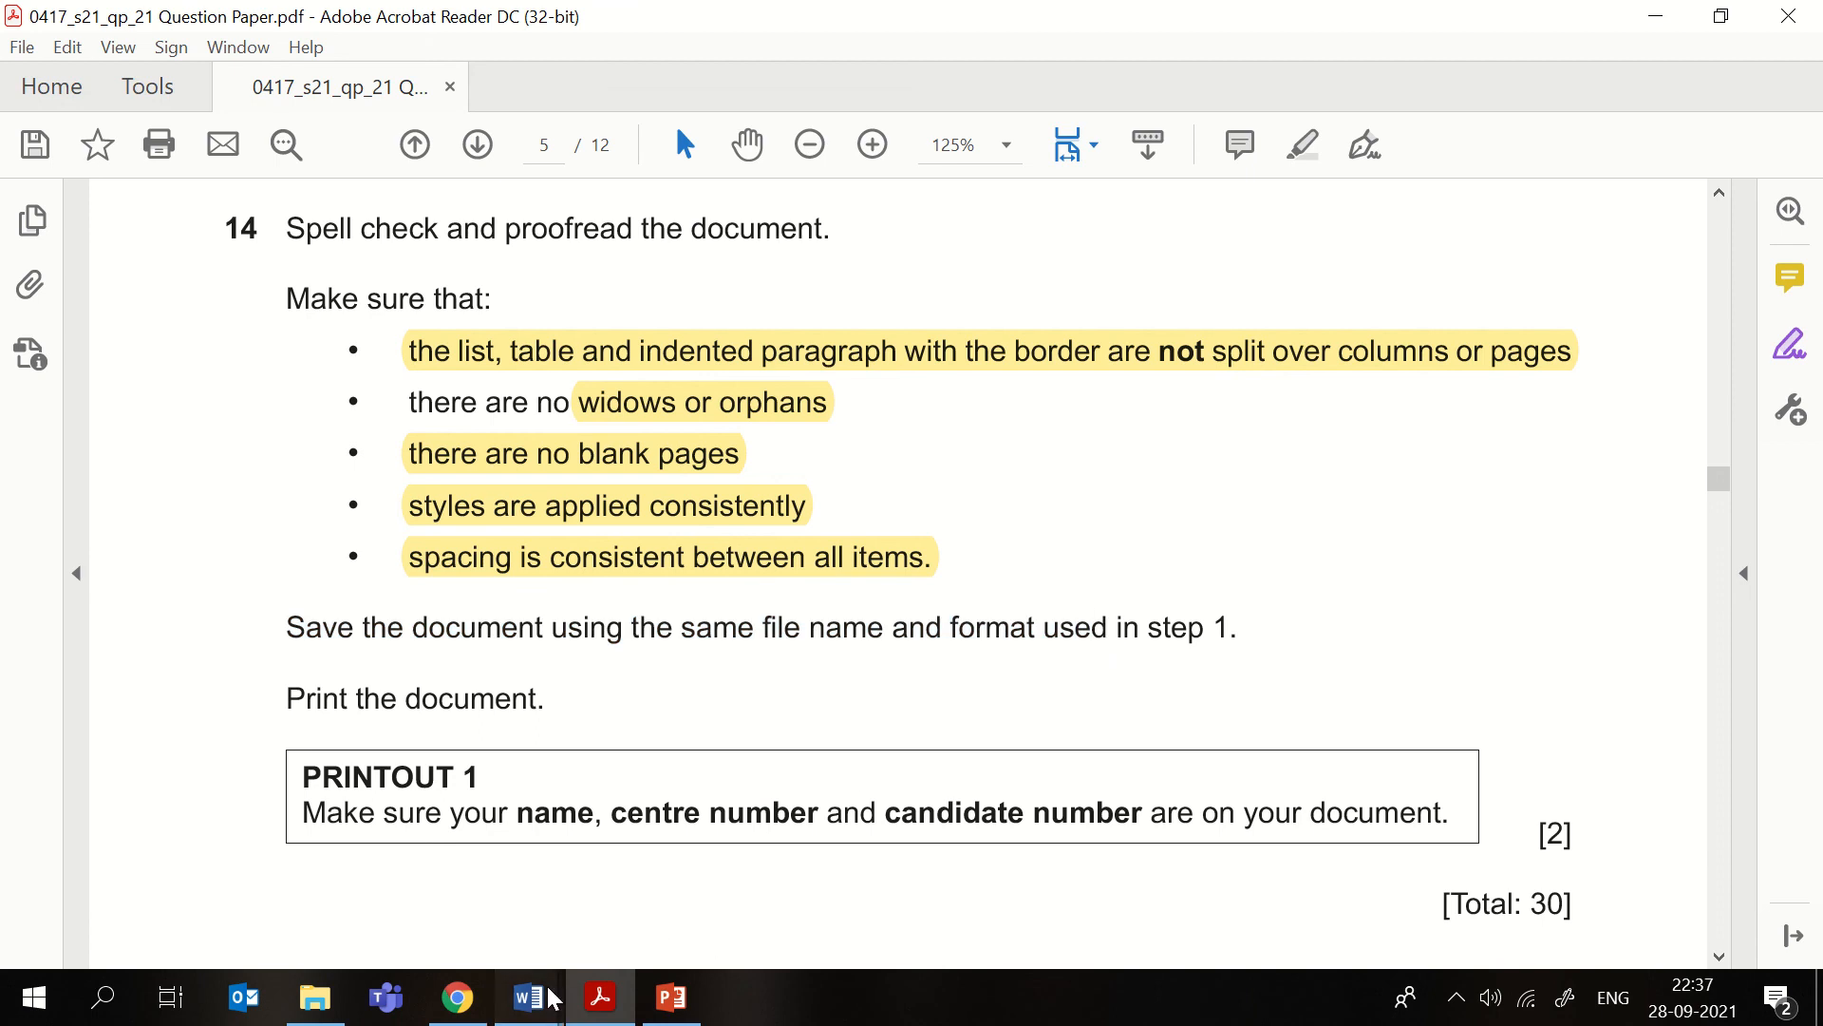
{"action": "mouse_move", "coordinate": [529, 996]}
{"action": "left_click", "coordinate": [674, 874]}
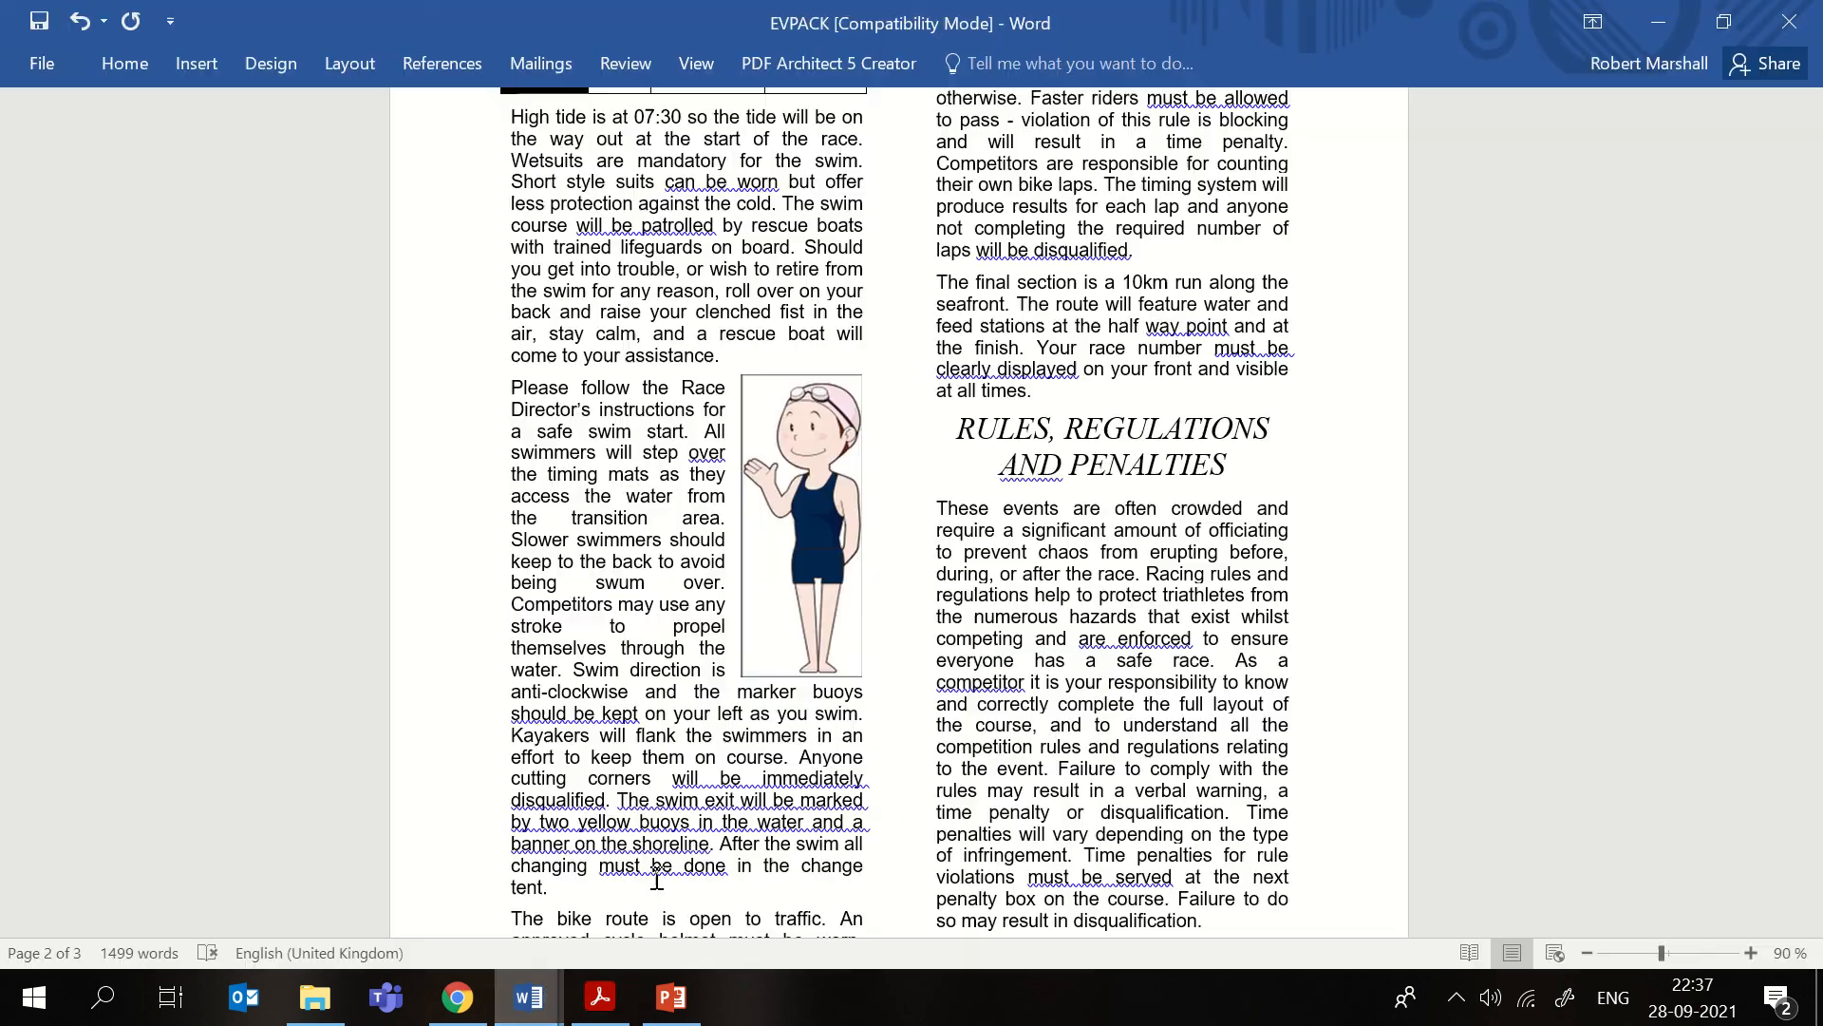
{"action": "left_click", "coordinate": [57, 61]}
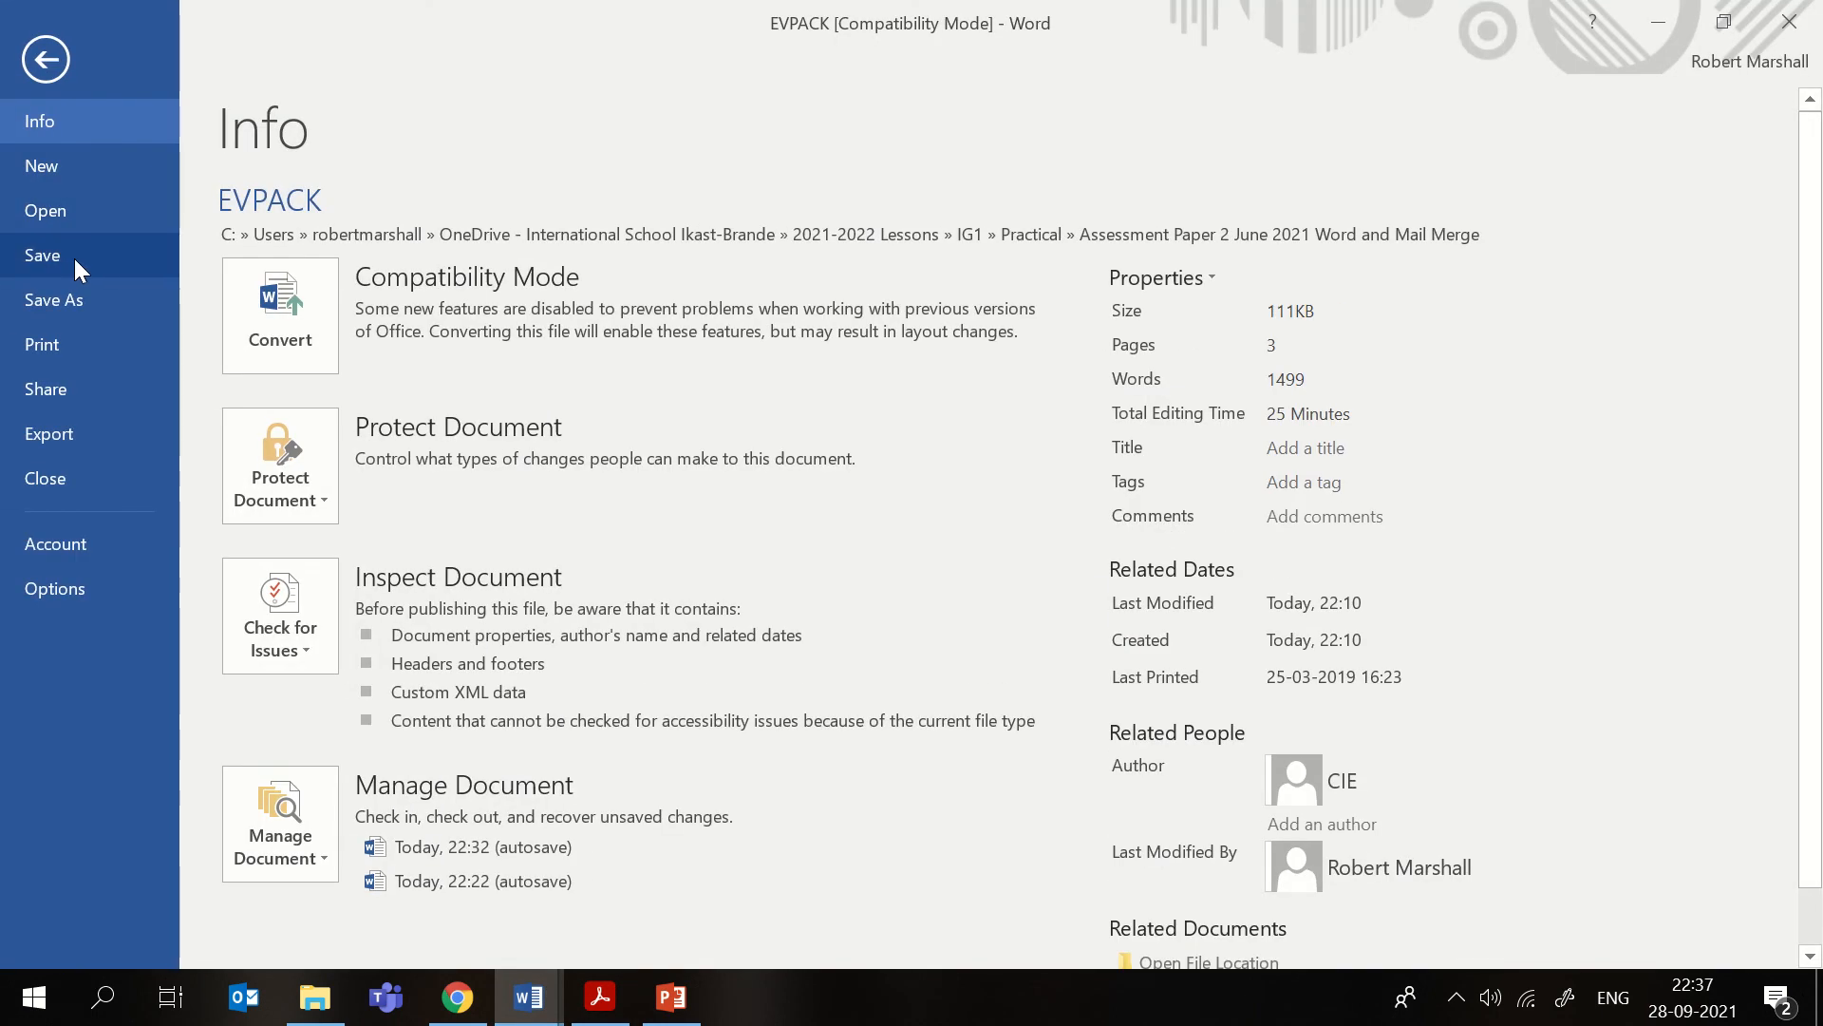
{"action": "left_click", "coordinate": [74, 258]}
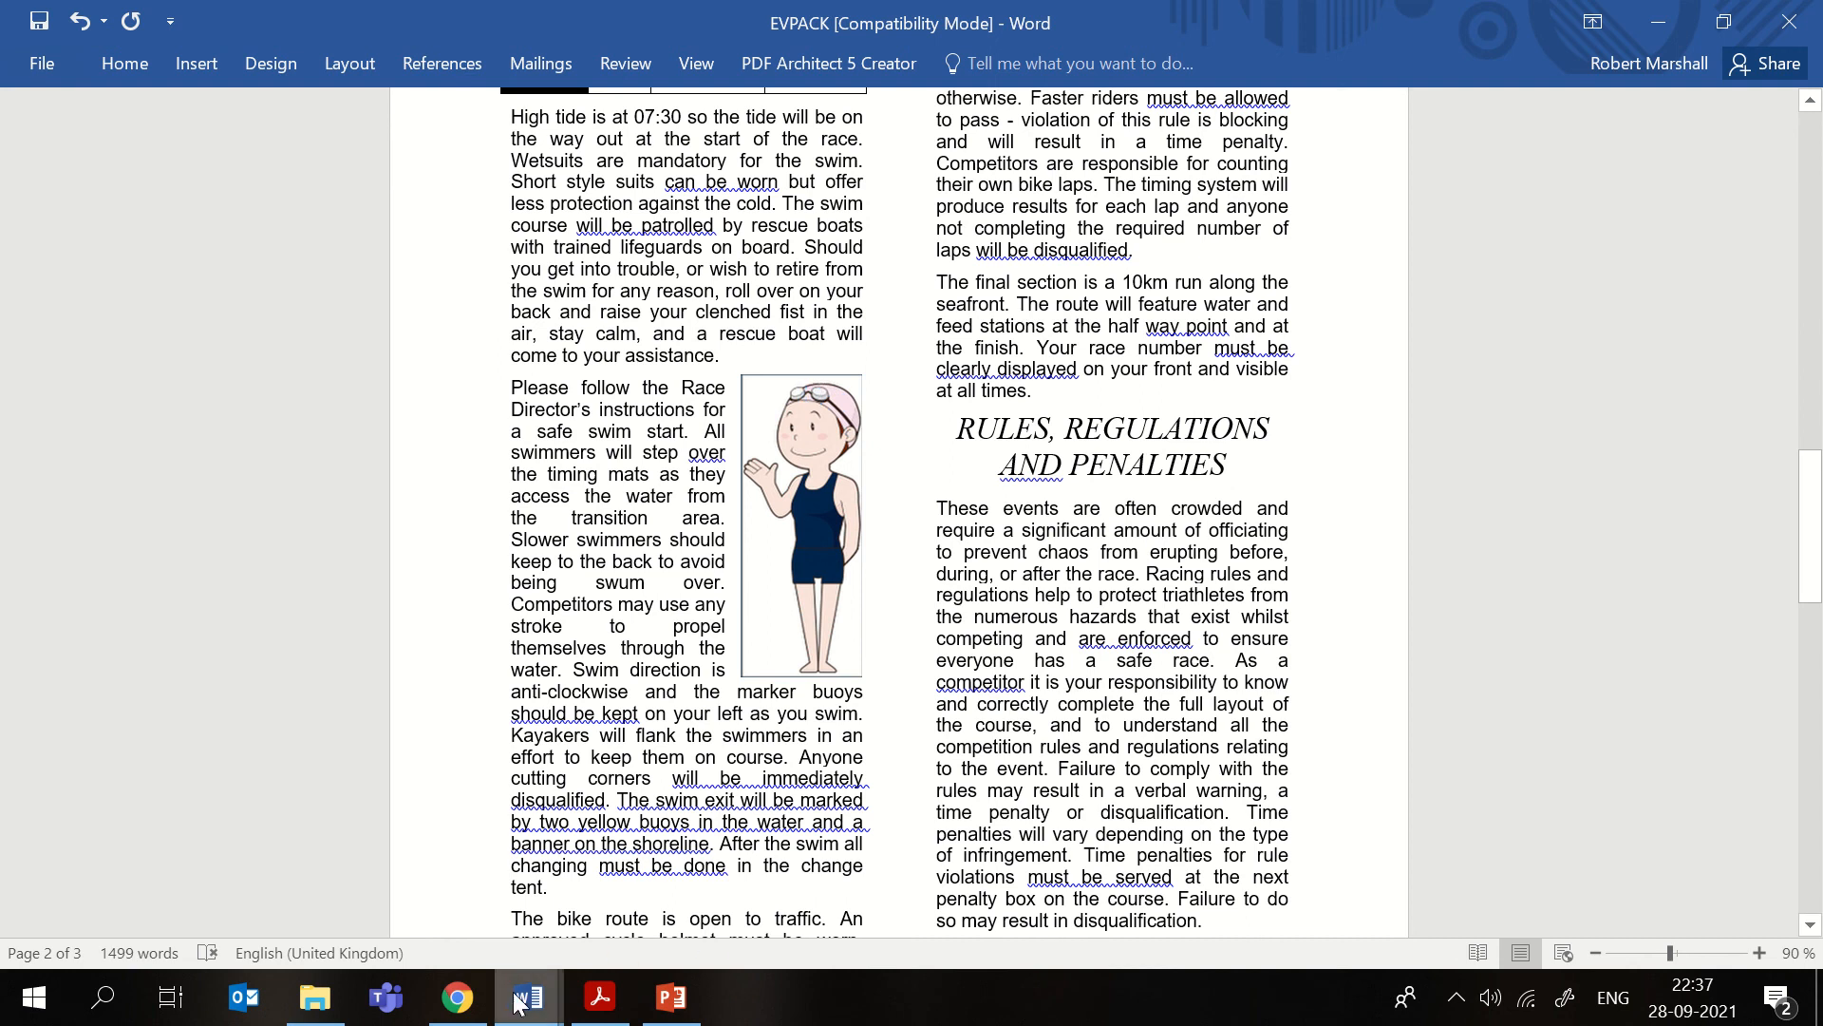
- Switch to the question paper in Acrobat Reader and highlight "Print the document." under question 14
{"action": "left_click", "coordinate": [576, 1005]}
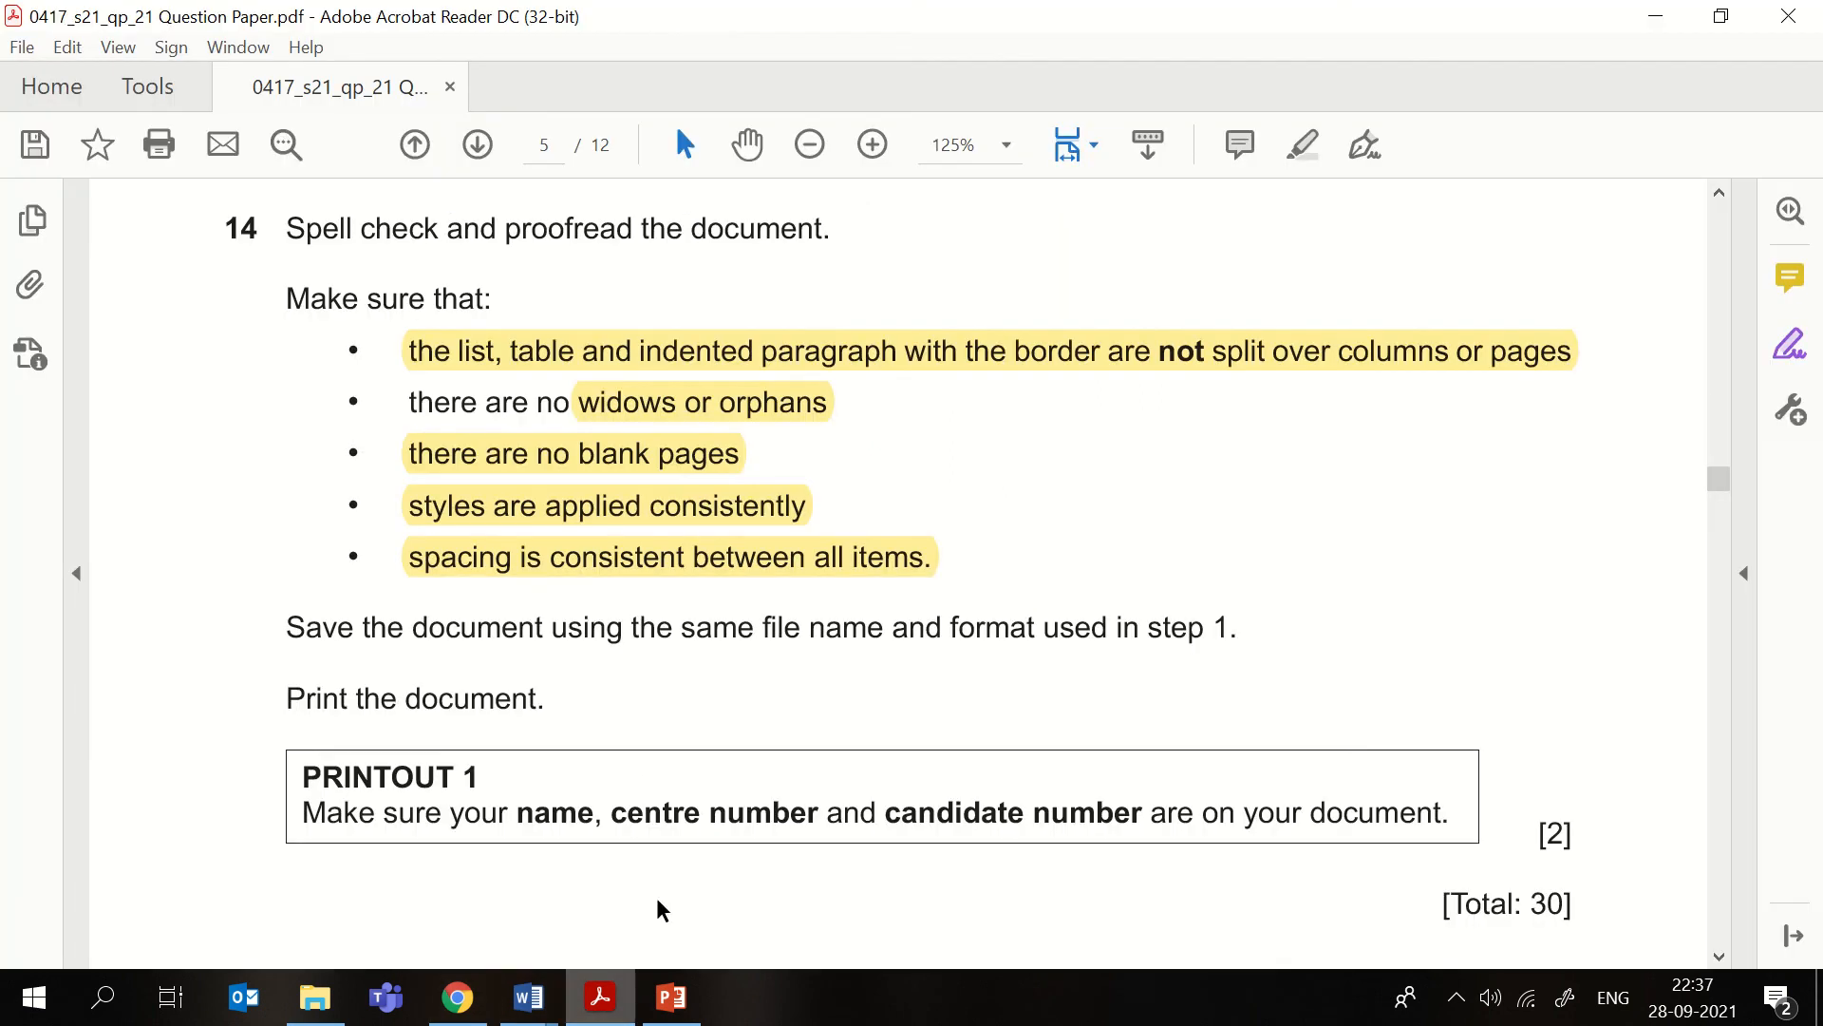
{"action": "scroll", "coordinate": [643, 782], "scroll_direction": "down", "scroll_amount": 2}
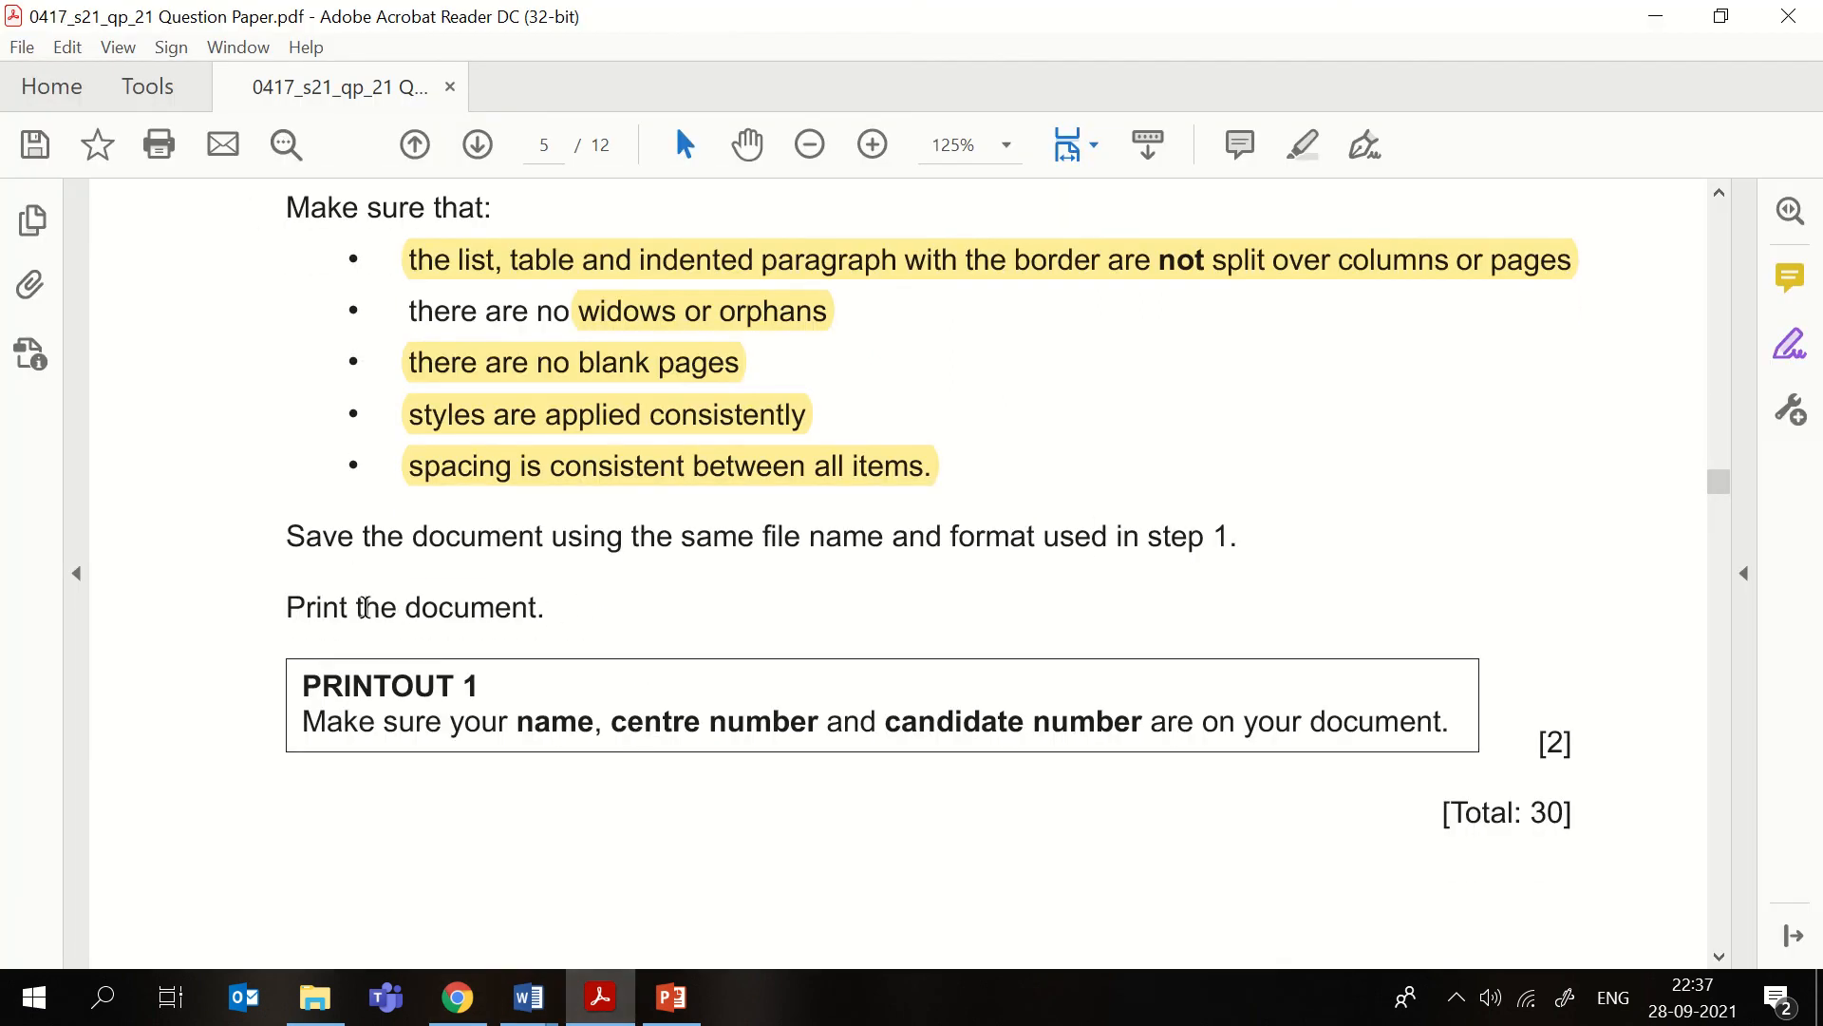
{"action": "left_click_drag", "start_coordinate": [287, 606], "coordinate": [546, 613]}
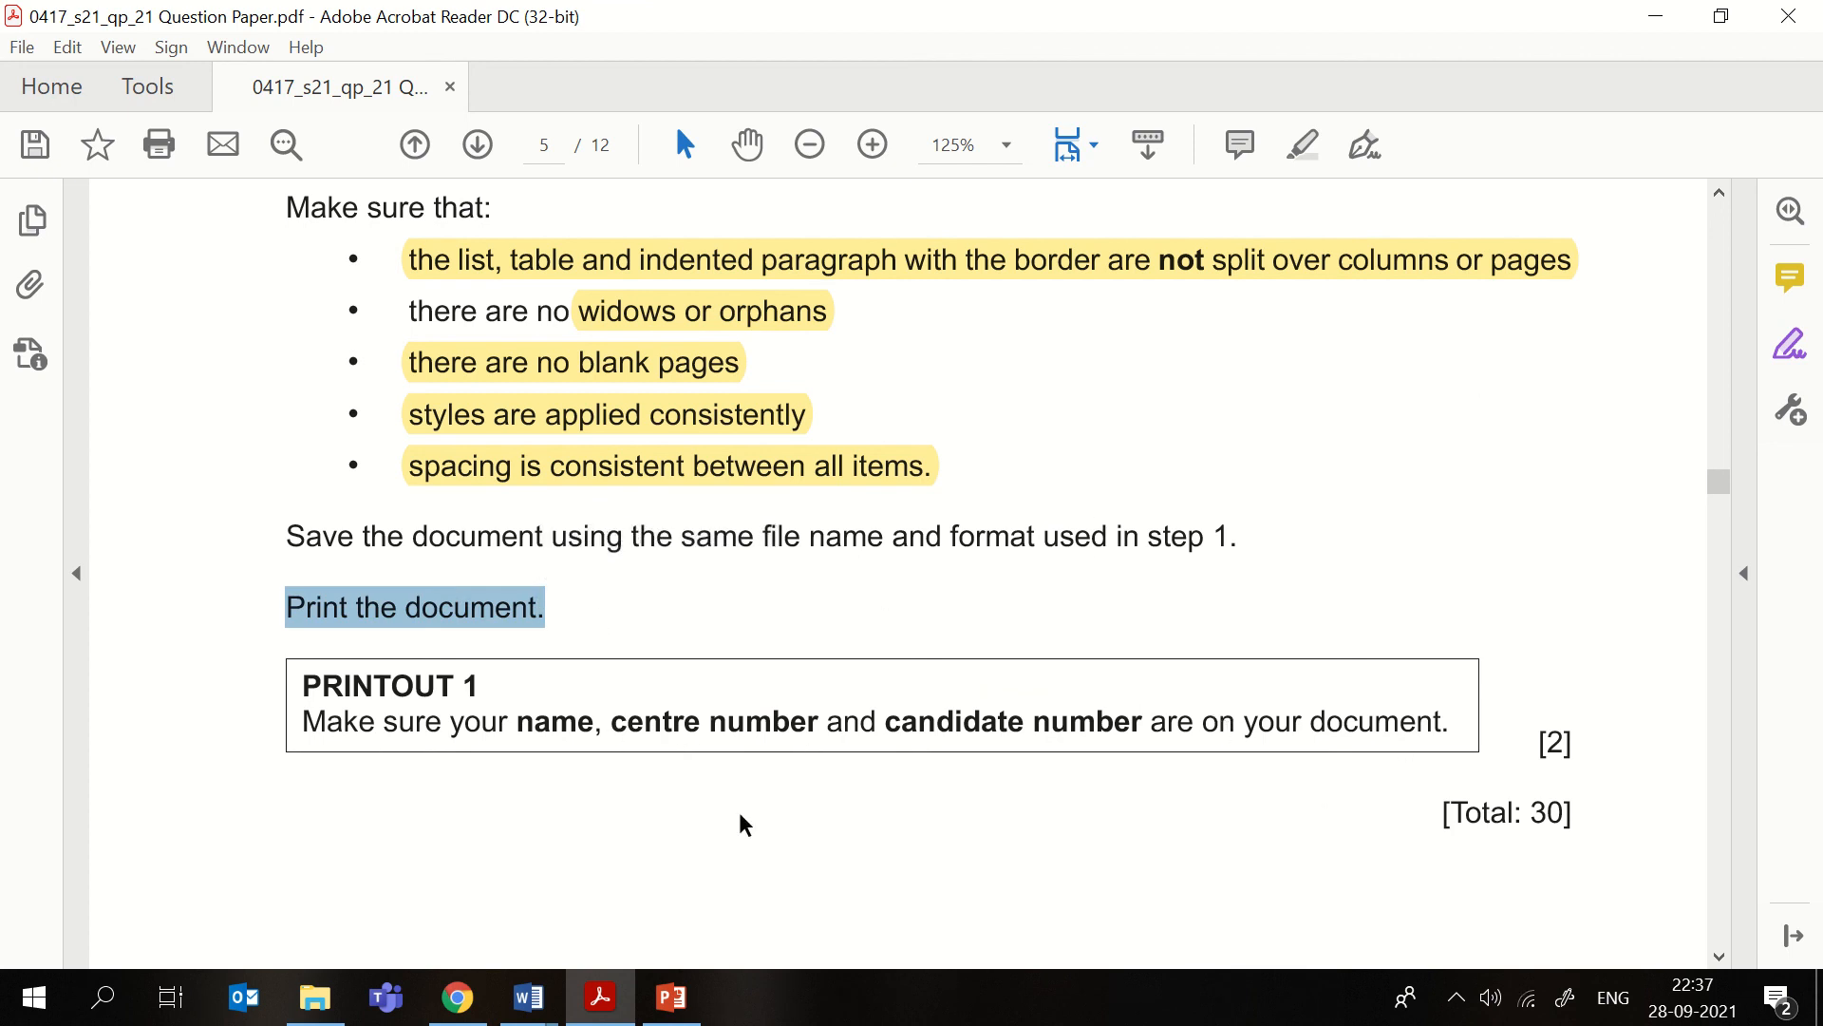
{"action": "left_click", "coordinate": [444, 608]}
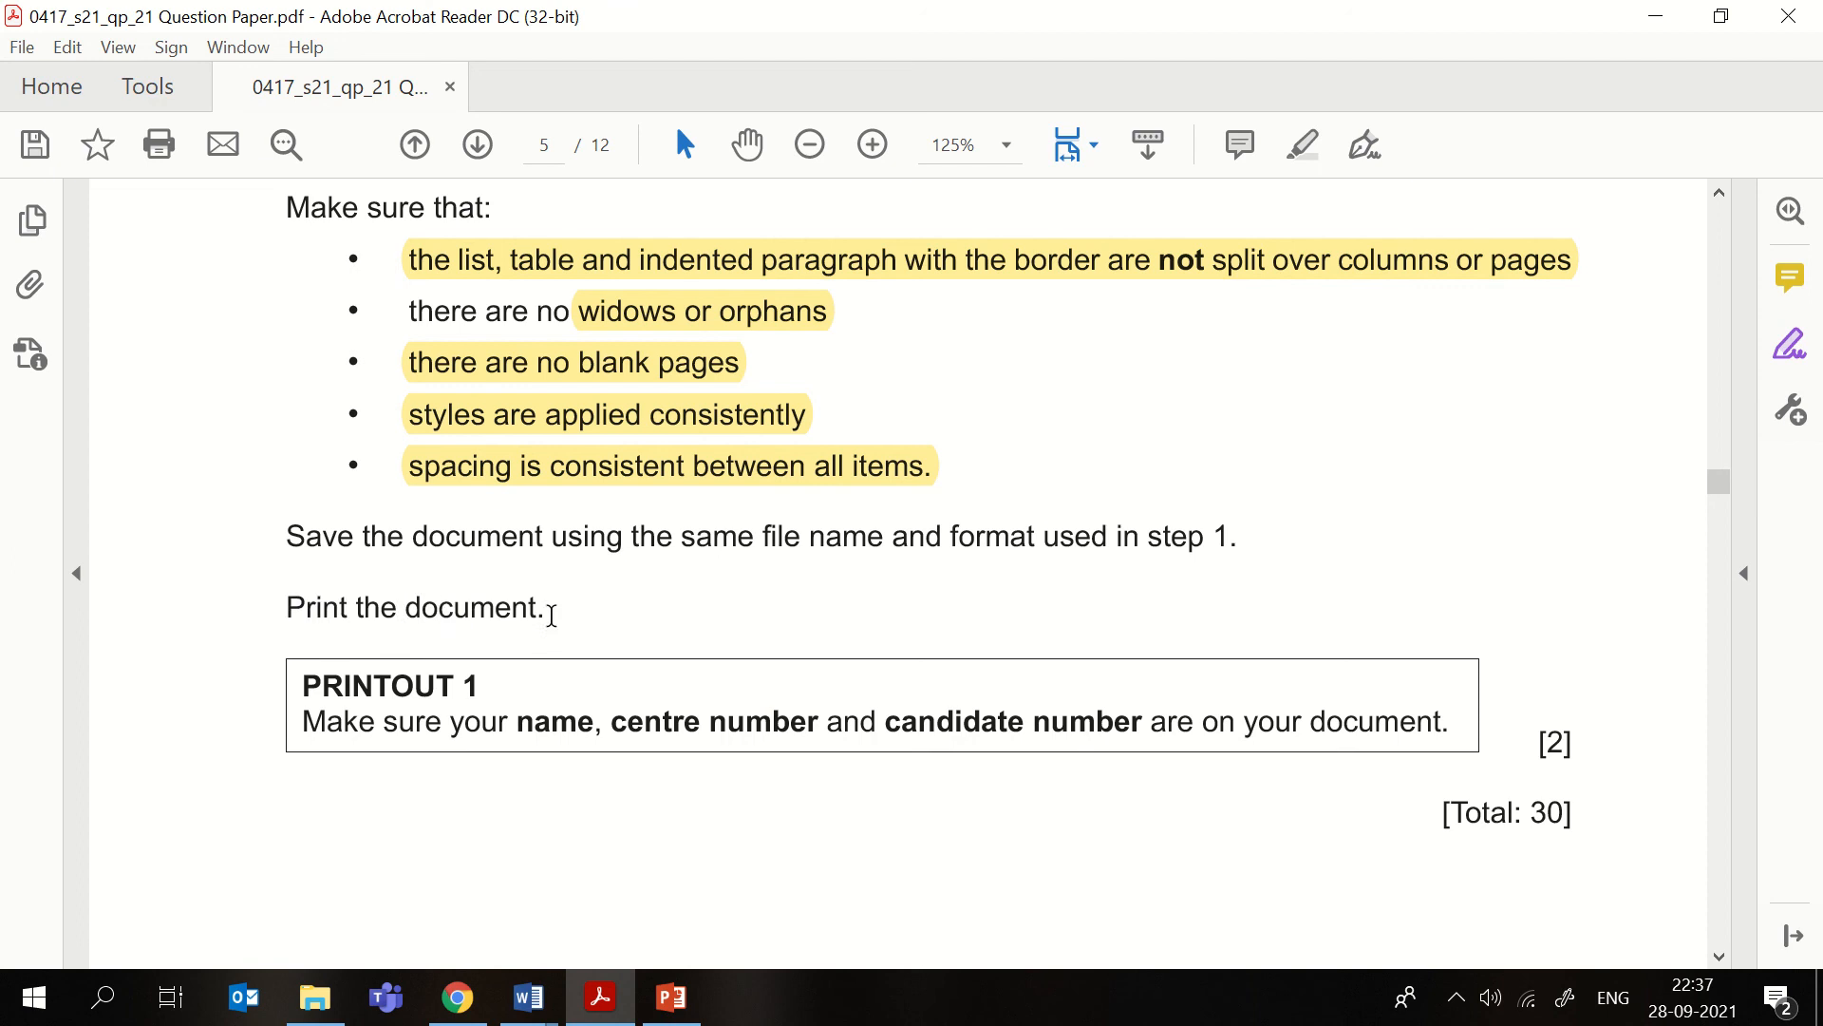
{"action": "left_click_drag", "start_coordinate": [549, 611], "coordinate": [300, 624]}
{"action": "left_click", "coordinate": [323, 551]}
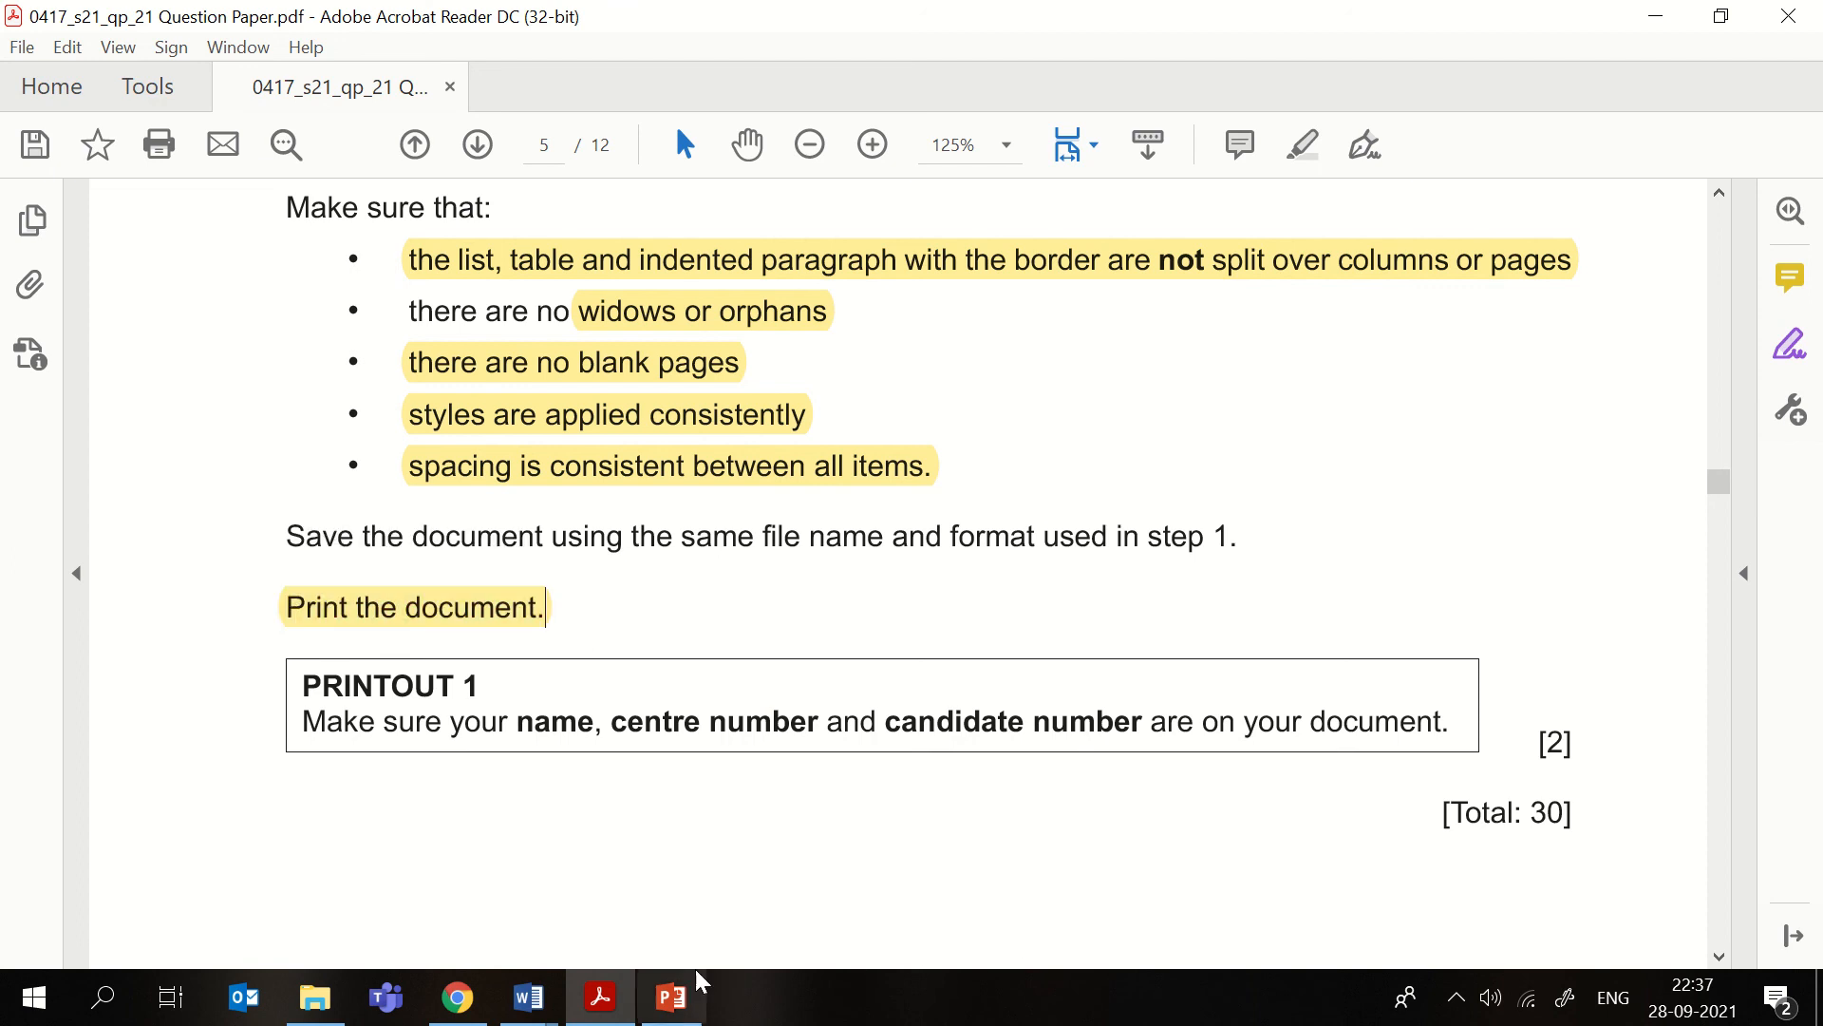
- Switch to EVPACK in Word and review the print preview of all three pages
{"action": "mouse_move", "coordinate": [524, 999]}
{"action": "left_click", "coordinate": [709, 918]}
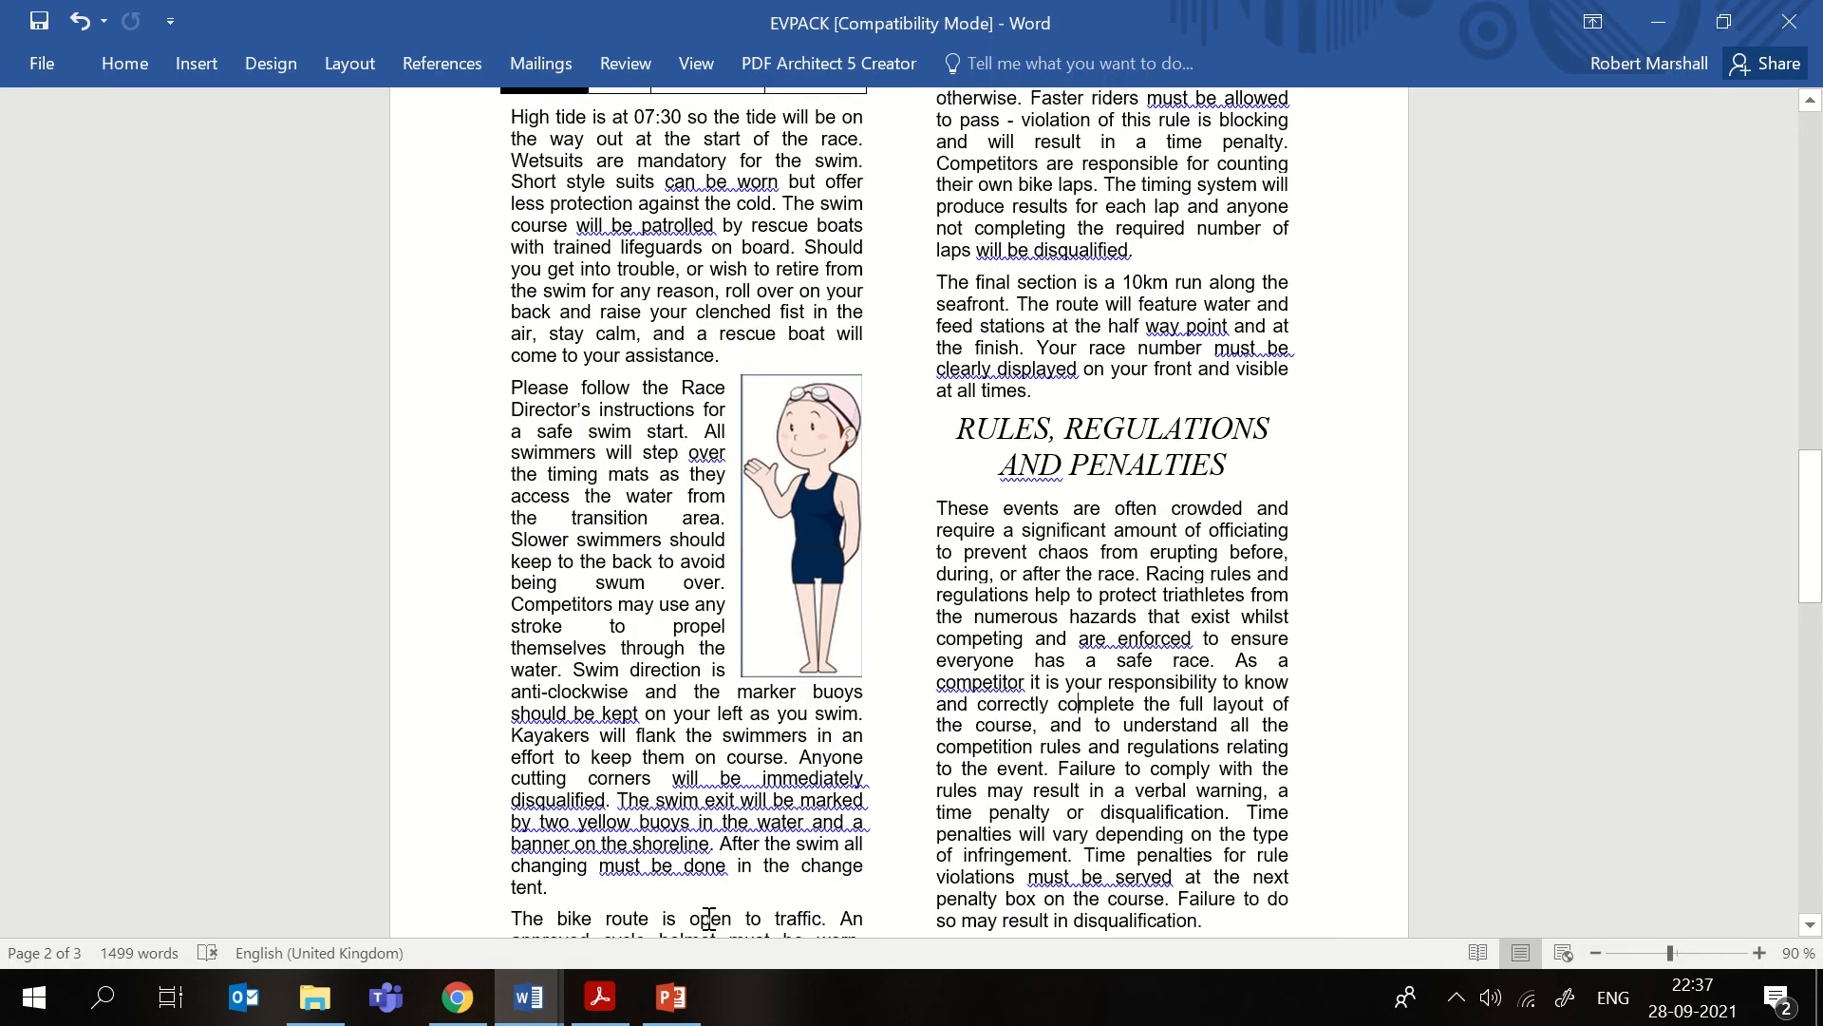
{"action": "left_click", "coordinate": [48, 64]}
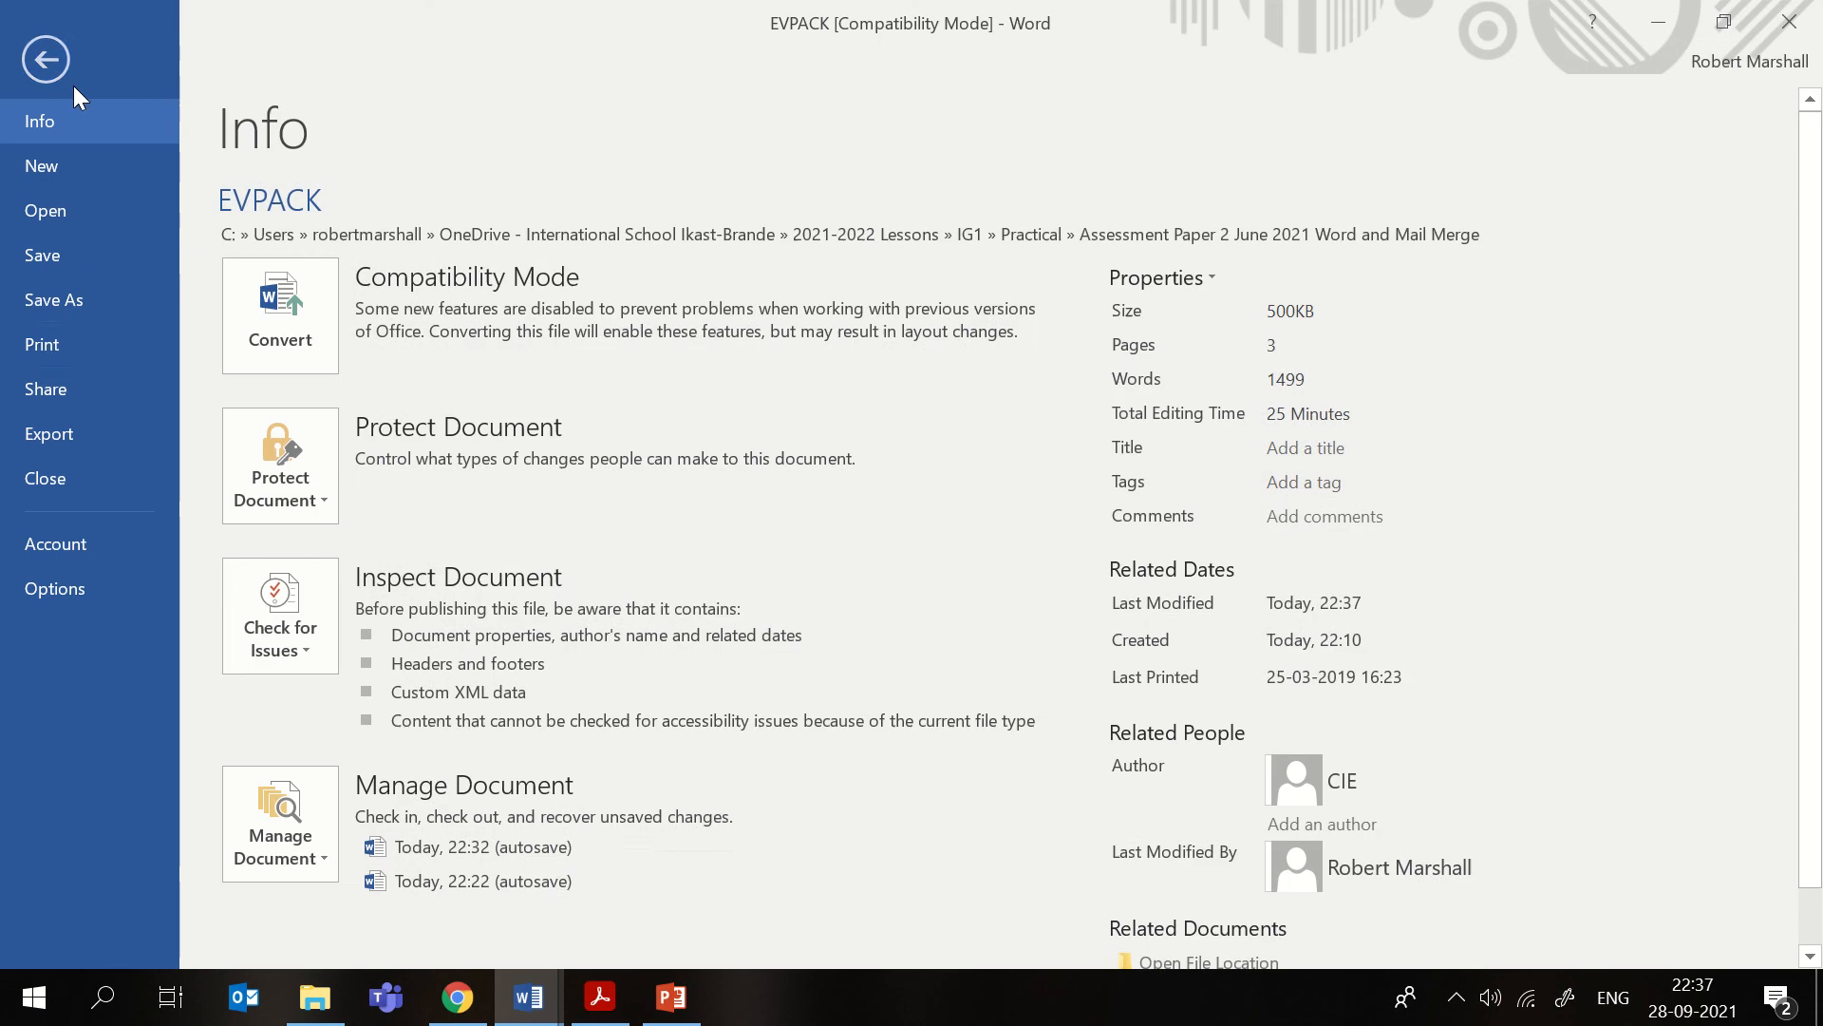
{"action": "left_click", "coordinate": [70, 352]}
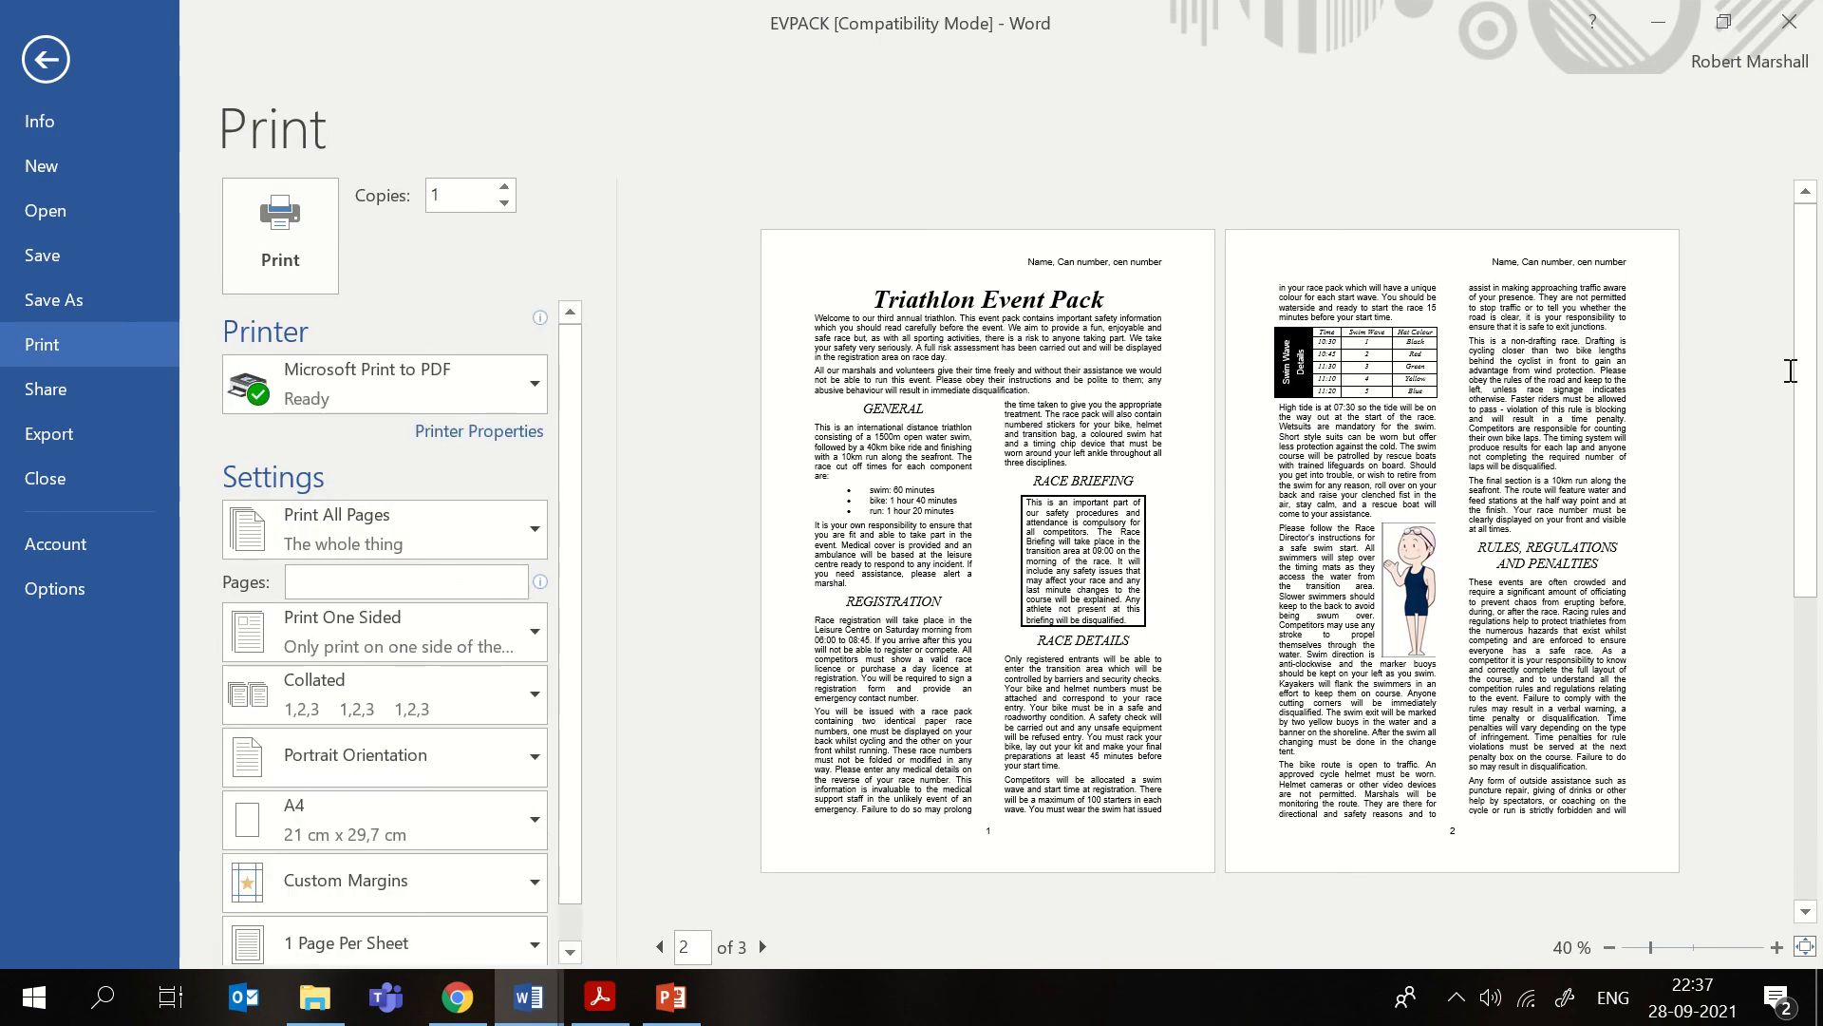
{"action": "left_click_drag", "start_coordinate": [1802, 318], "coordinate": [1803, 334]}
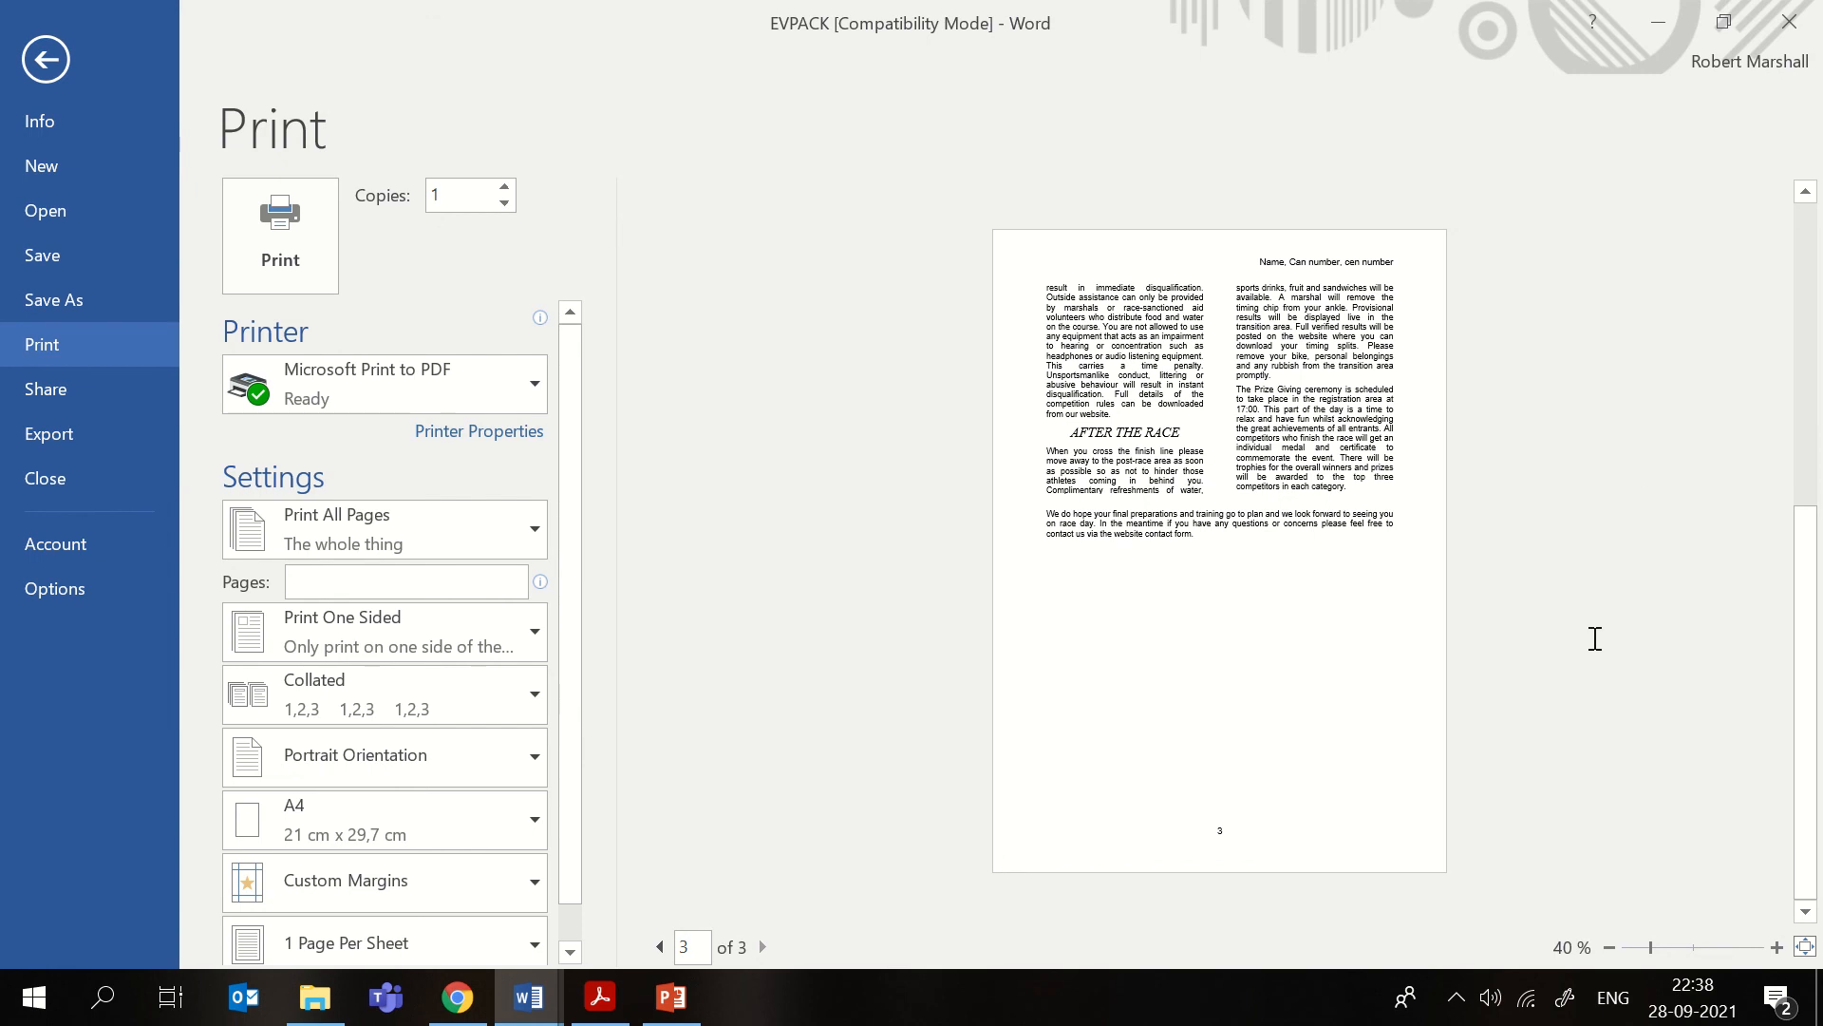
{"action": "scroll", "coordinate": [1582, 632], "scroll_direction": "up", "scroll_amount": 3}
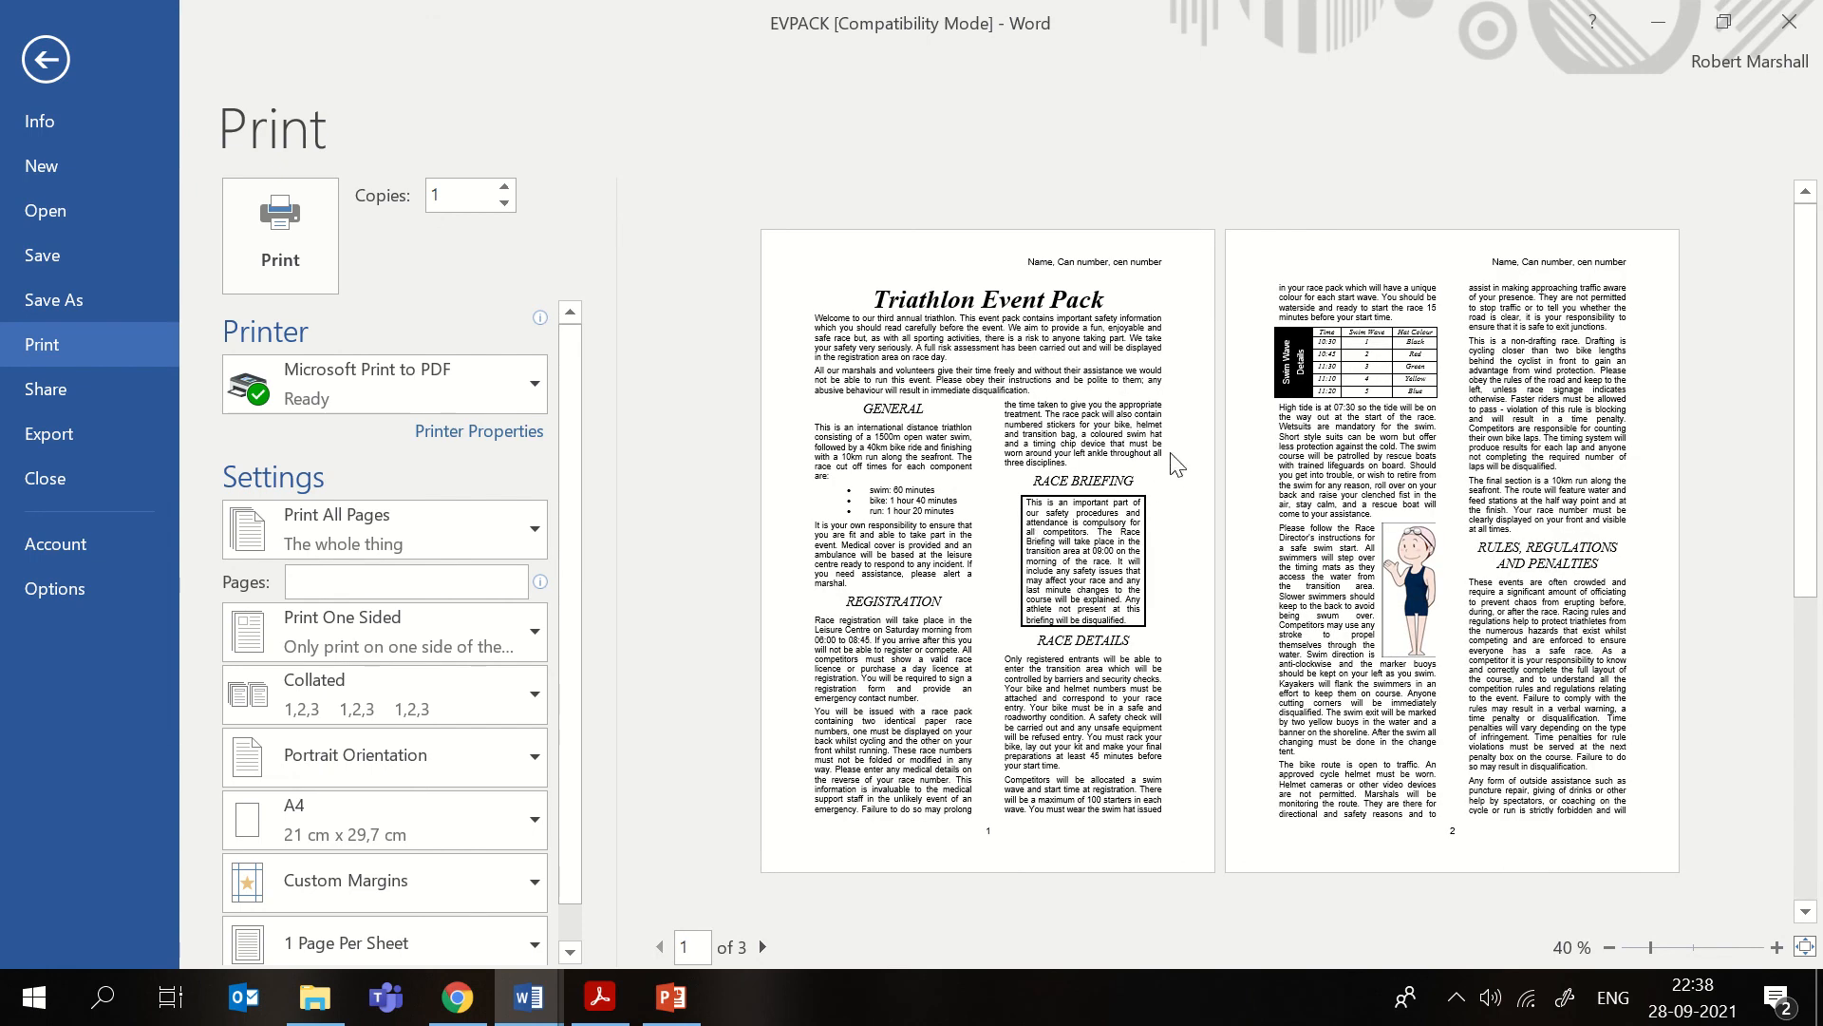
- Switch to the question paper in Acrobat Reader and move on past the end of question 14
{"action": "left_click", "coordinate": [600, 997]}
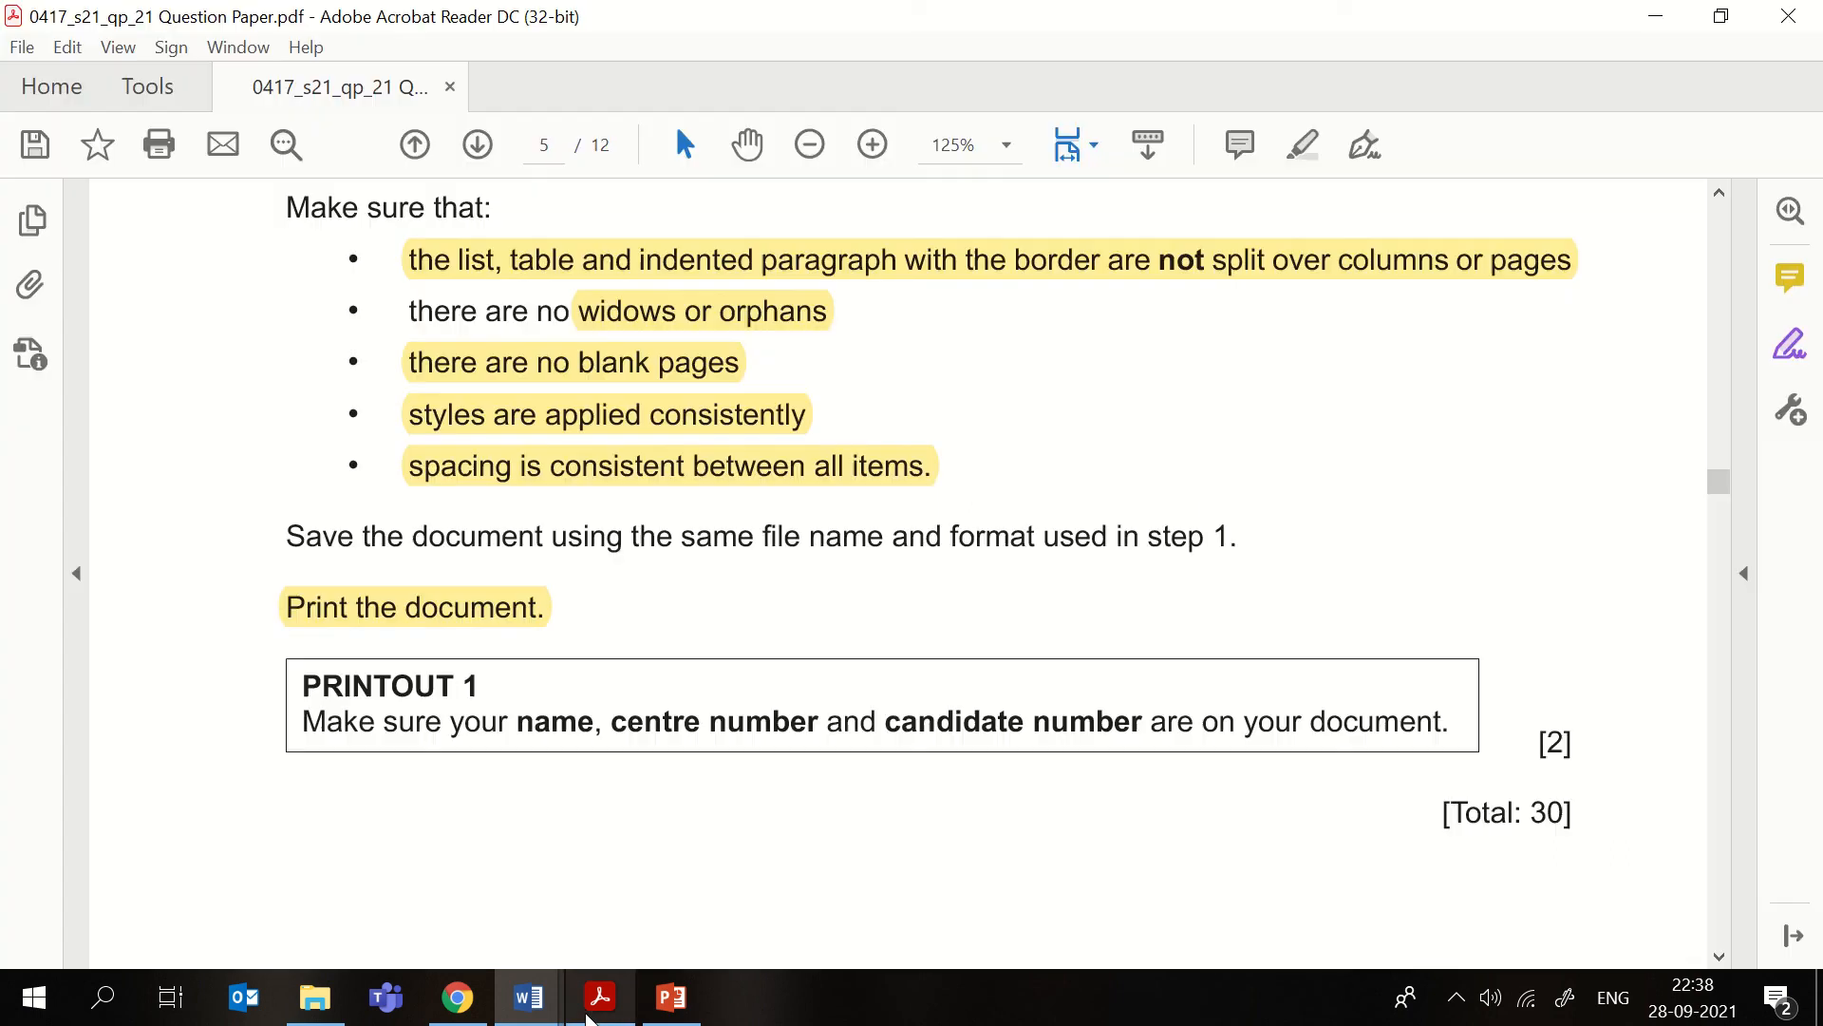
{"action": "scroll", "coordinate": [1505, 567], "scroll_direction": "down", "scroll_amount": 3}
{"action": "scroll", "coordinate": [1504, 567], "scroll_direction": "down", "scroll_amount": 7}
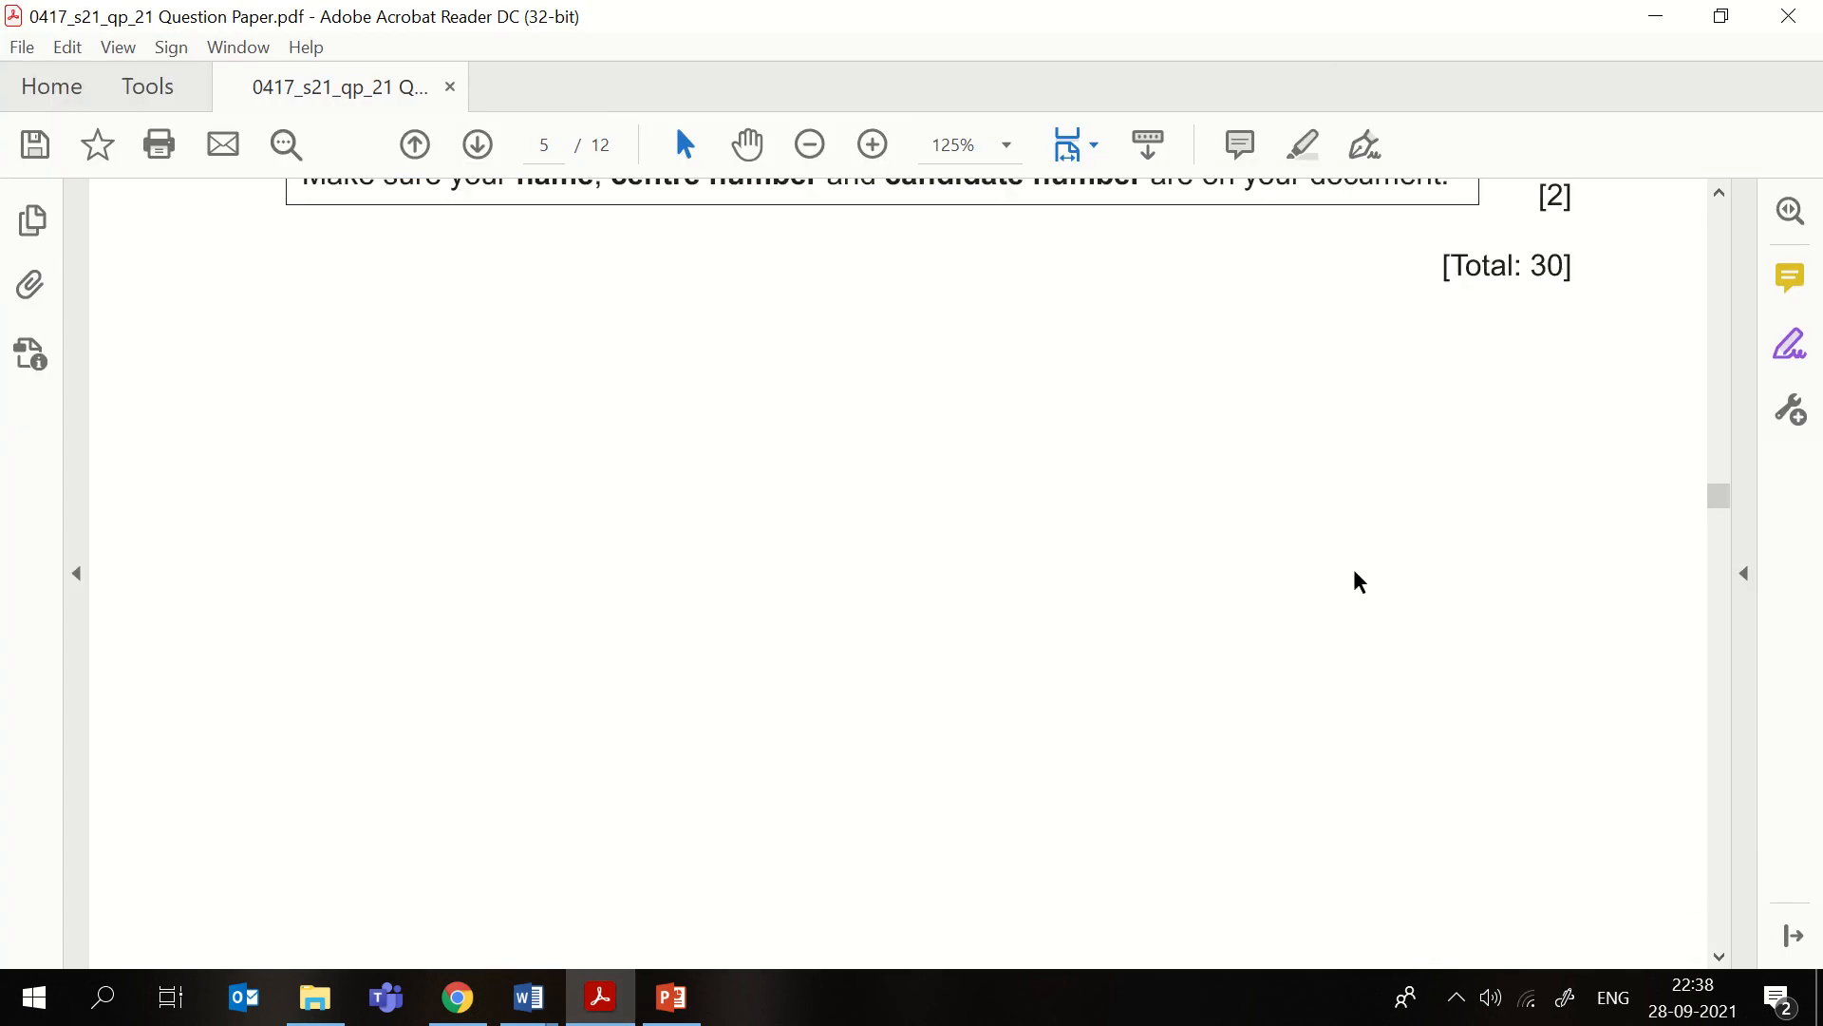